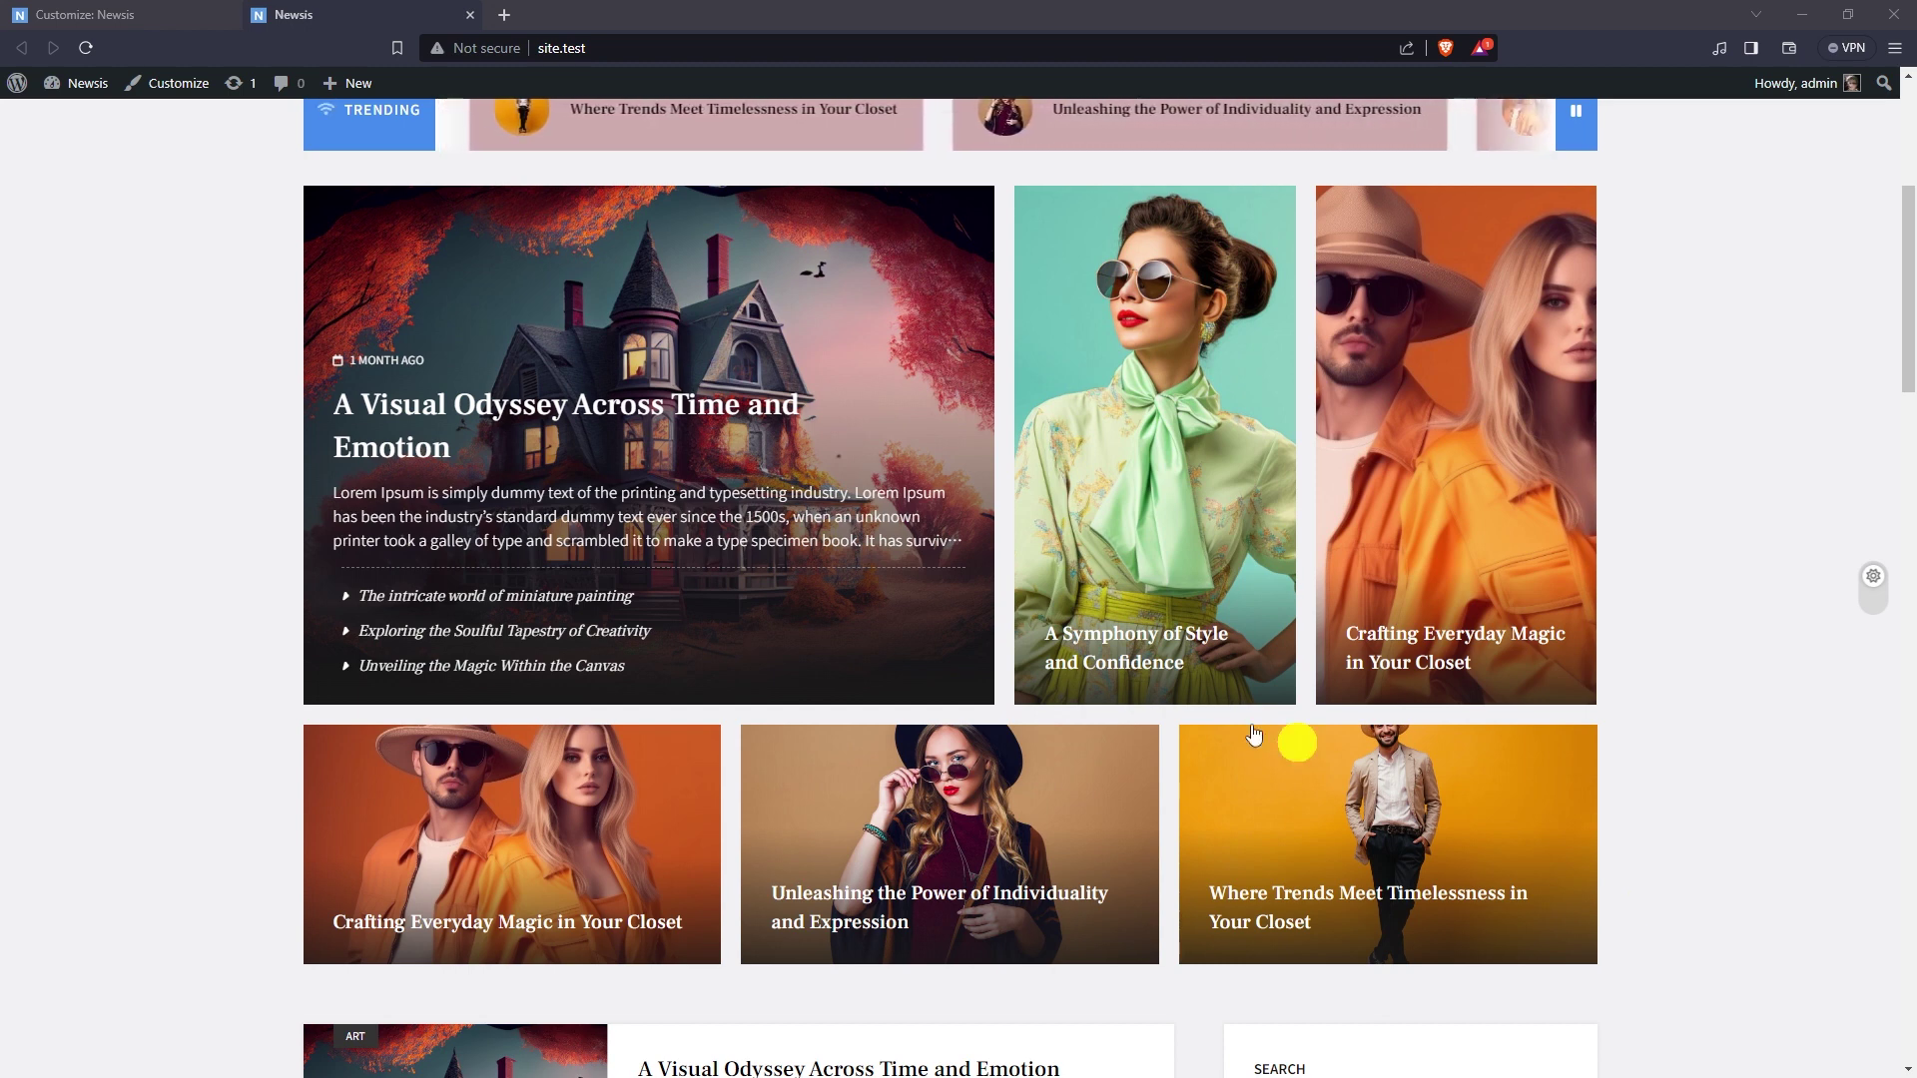
# - In the Newsis Customizer, go to Front Page Options > Front sections > Full Width
pyautogui.click(151, 20)
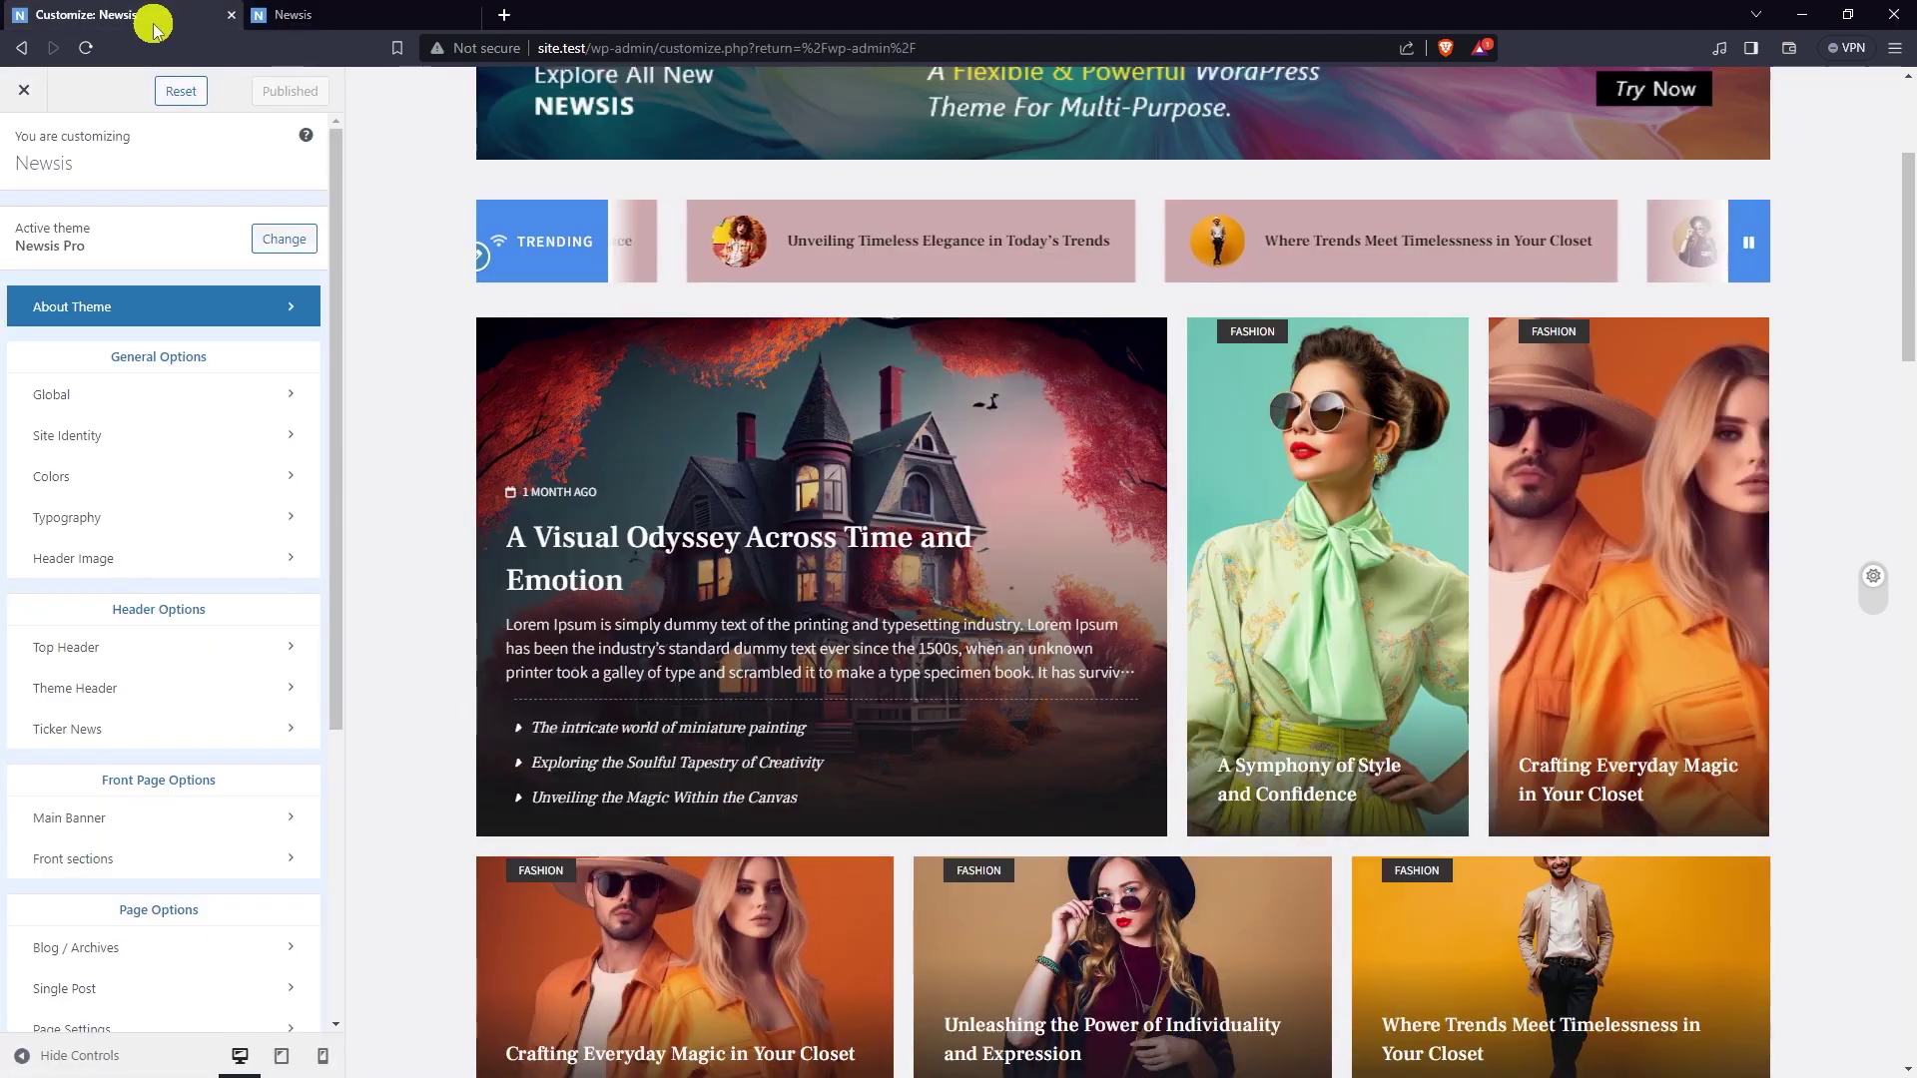
pyautogui.scroll(-6, 389, 410)
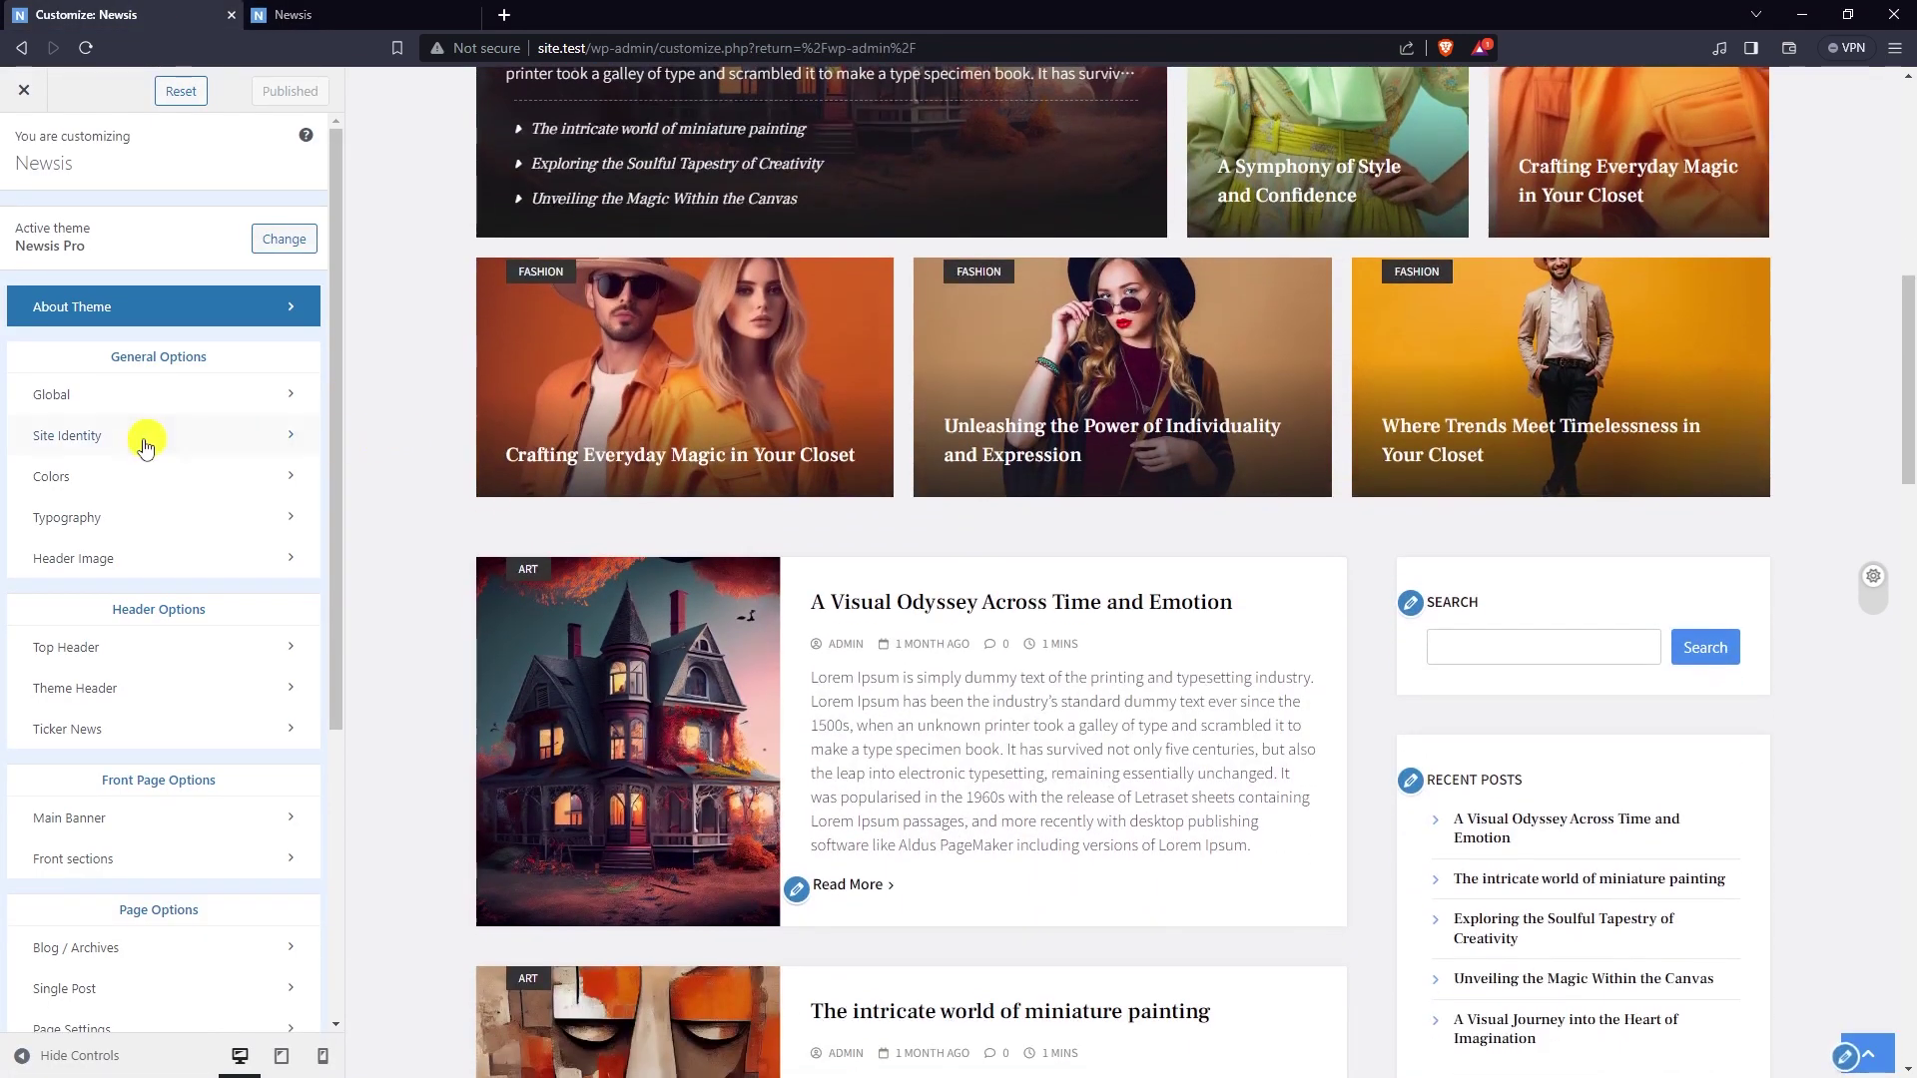
pyautogui.scroll(-2, 146, 446)
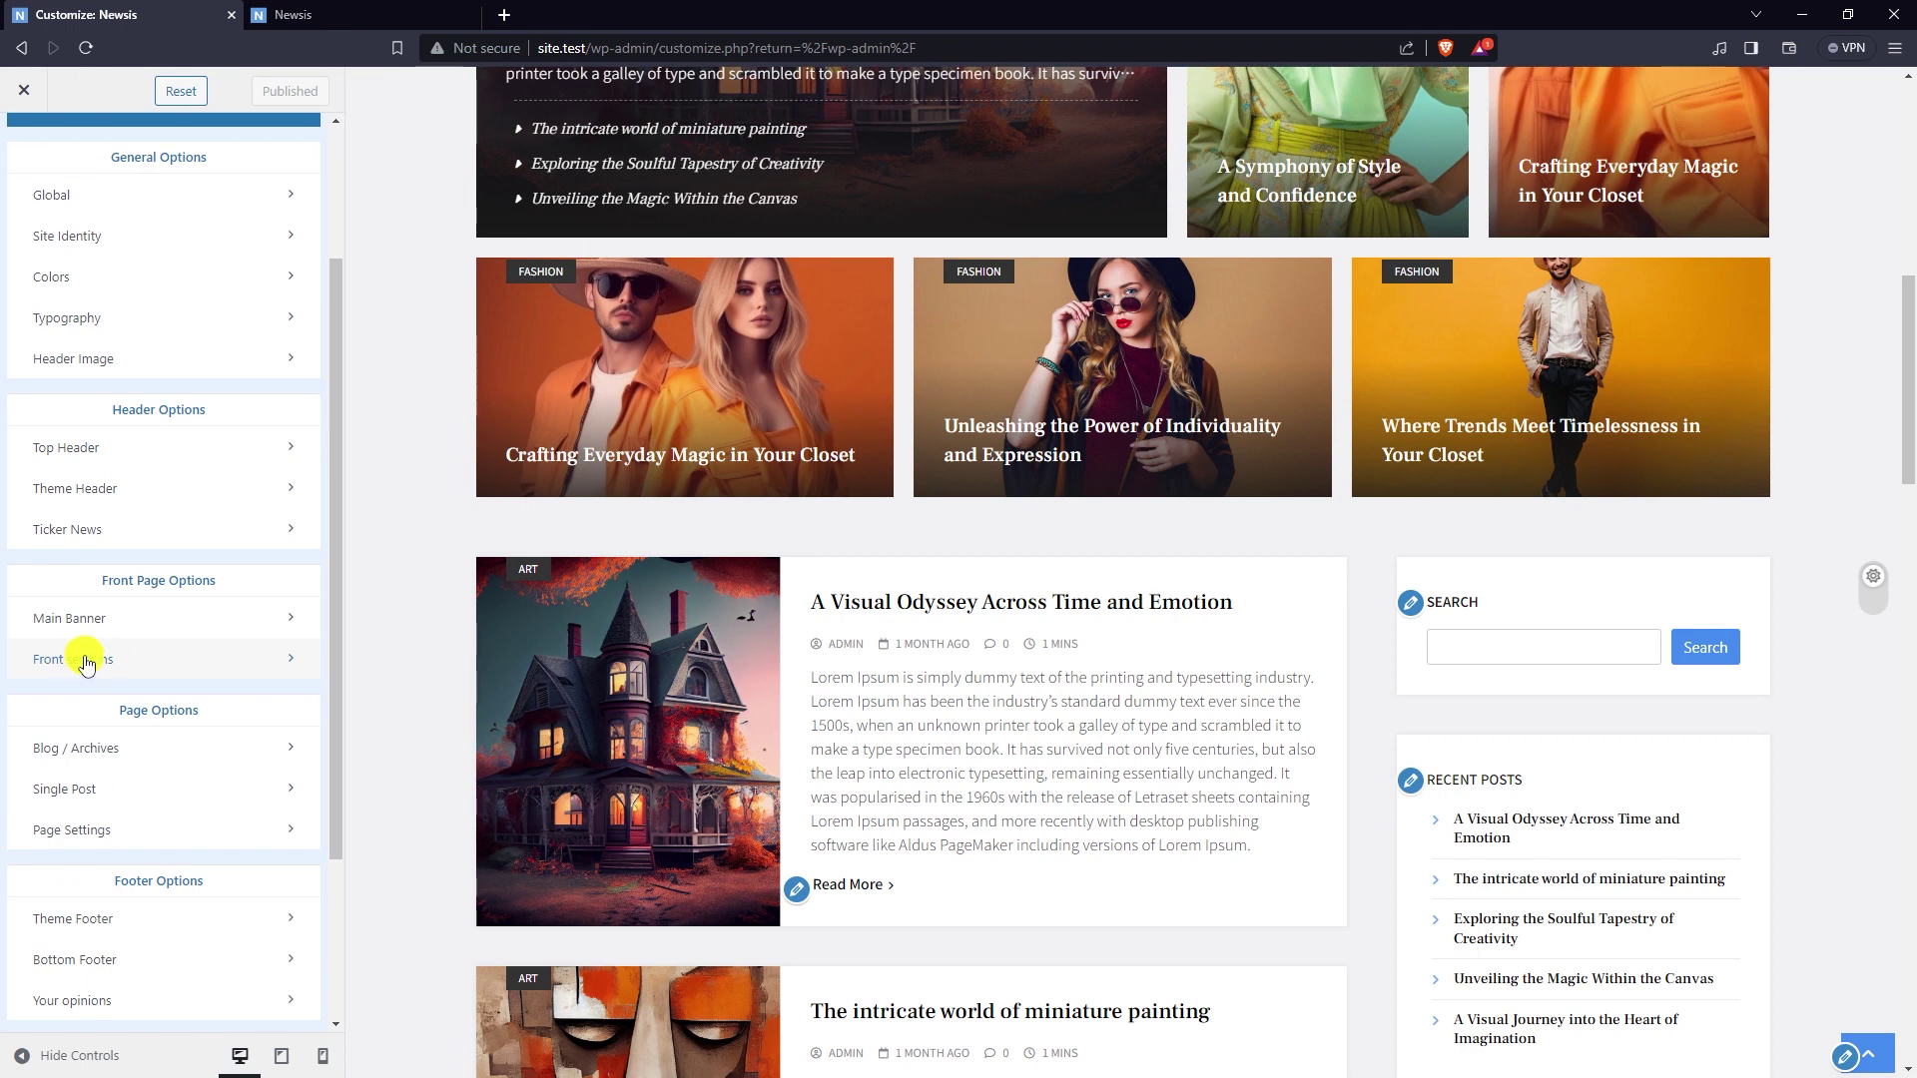
pyautogui.click(87, 661)
pyautogui.scroll(-1, 427, 536)
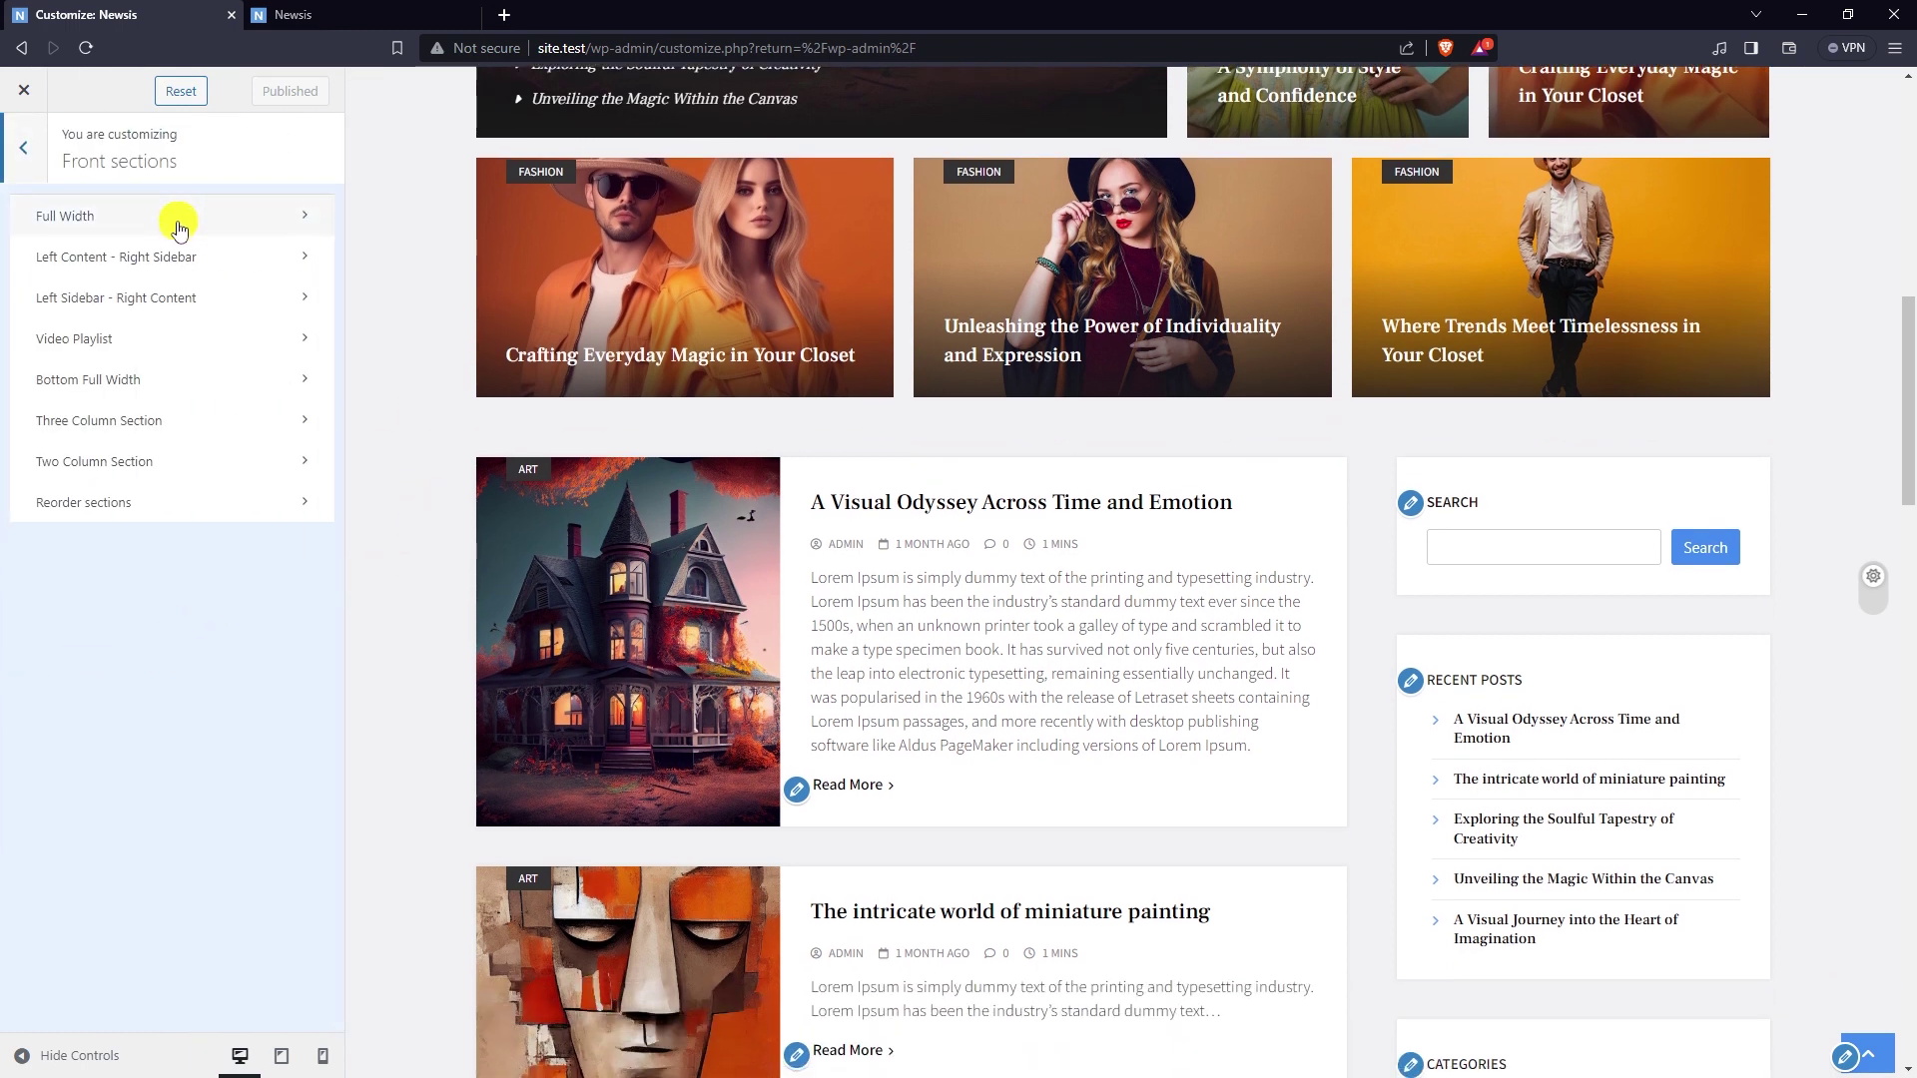
pyautogui.click(104, 220)
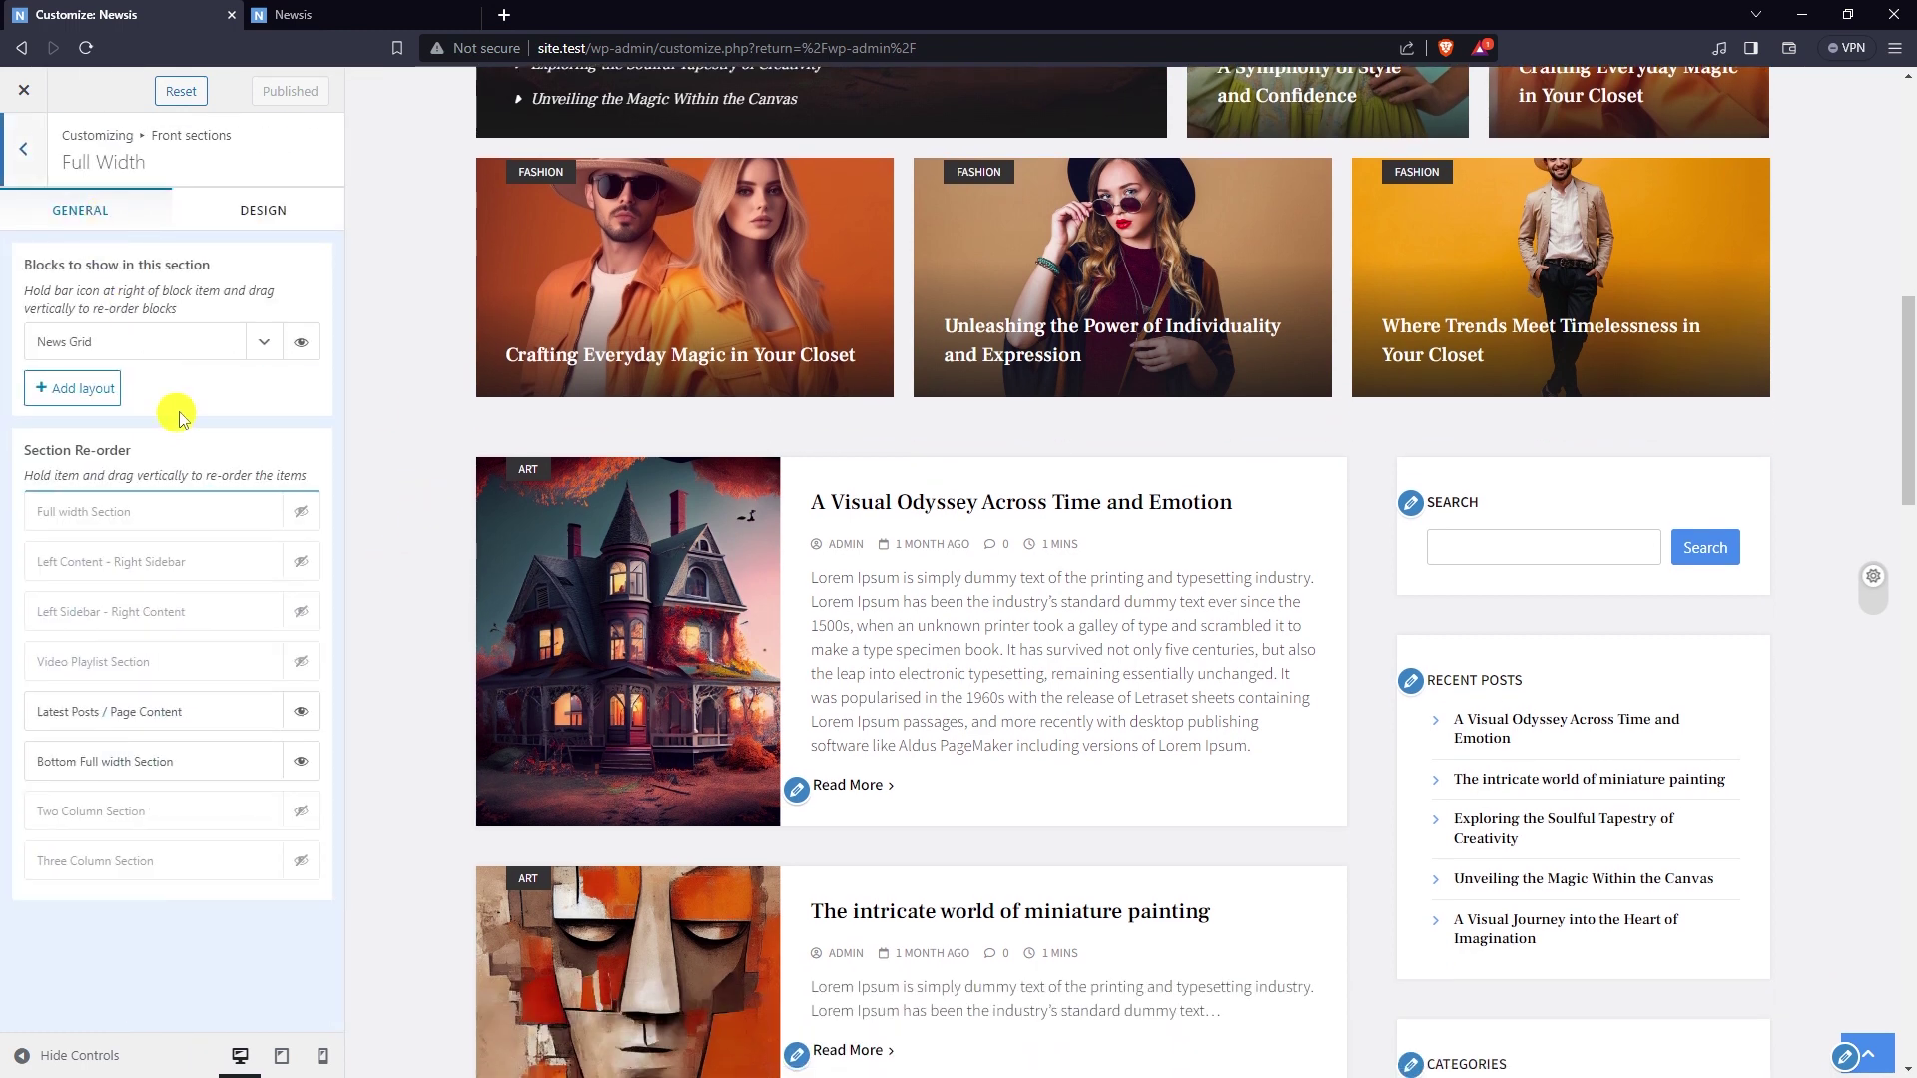
# - Make the Full width Section visible and hide post comment counts in its News Grid
pyautogui.click(301, 514)
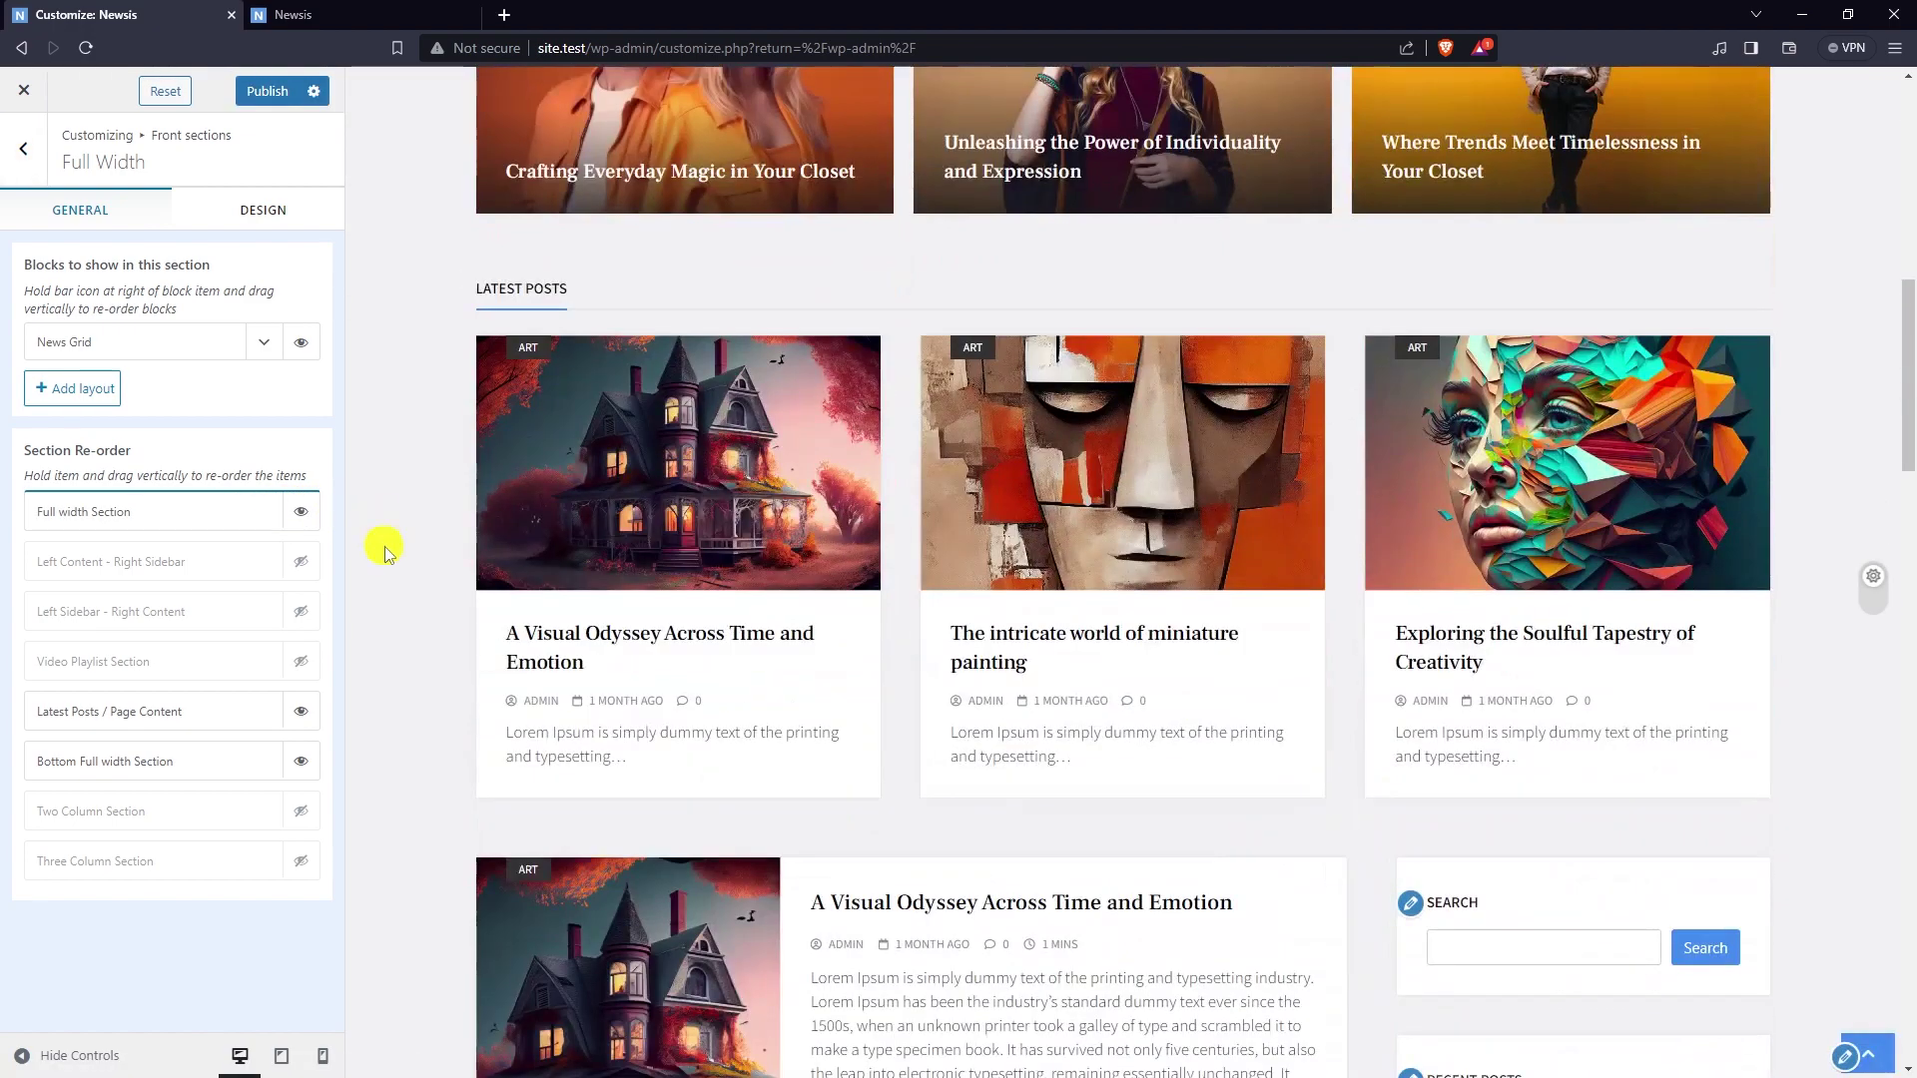
pyautogui.scroll(-1, 394, 560)
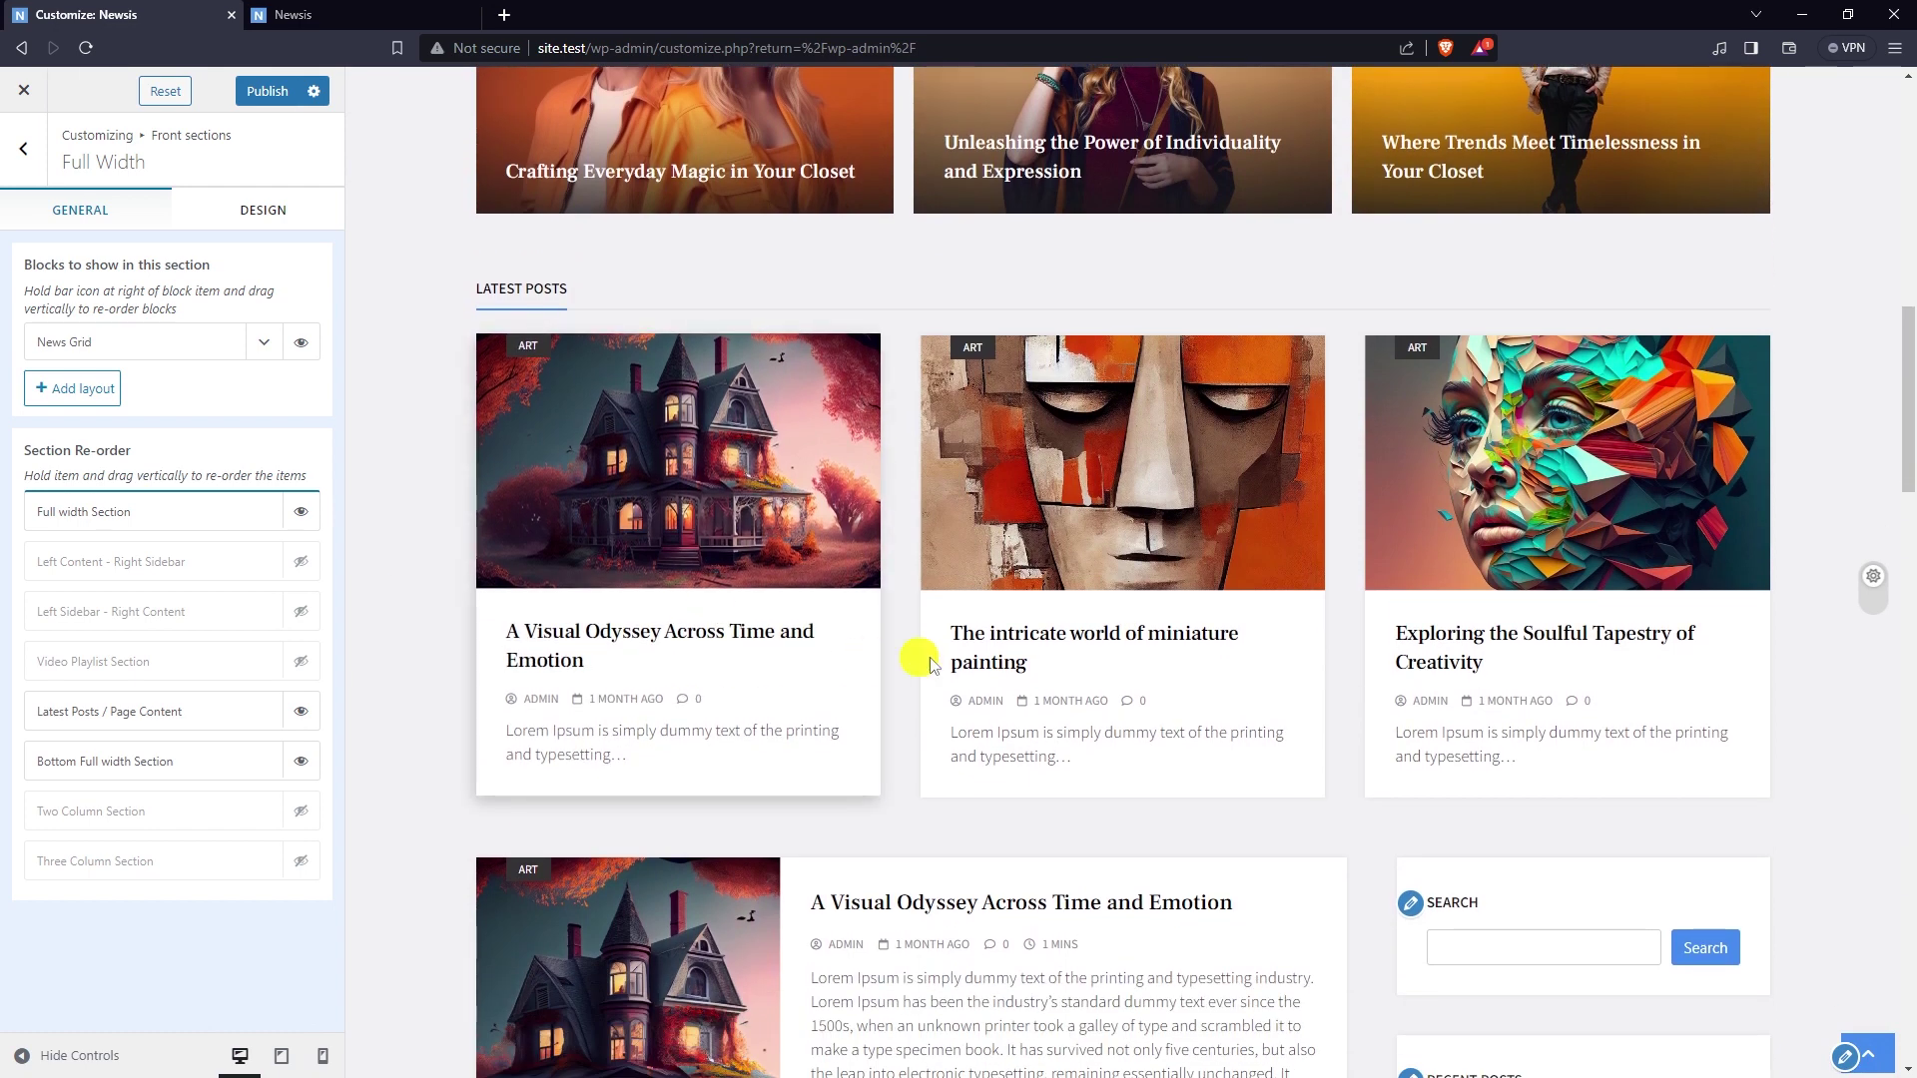
pyautogui.click(263, 345)
pyautogui.scroll(-2, 247, 415)
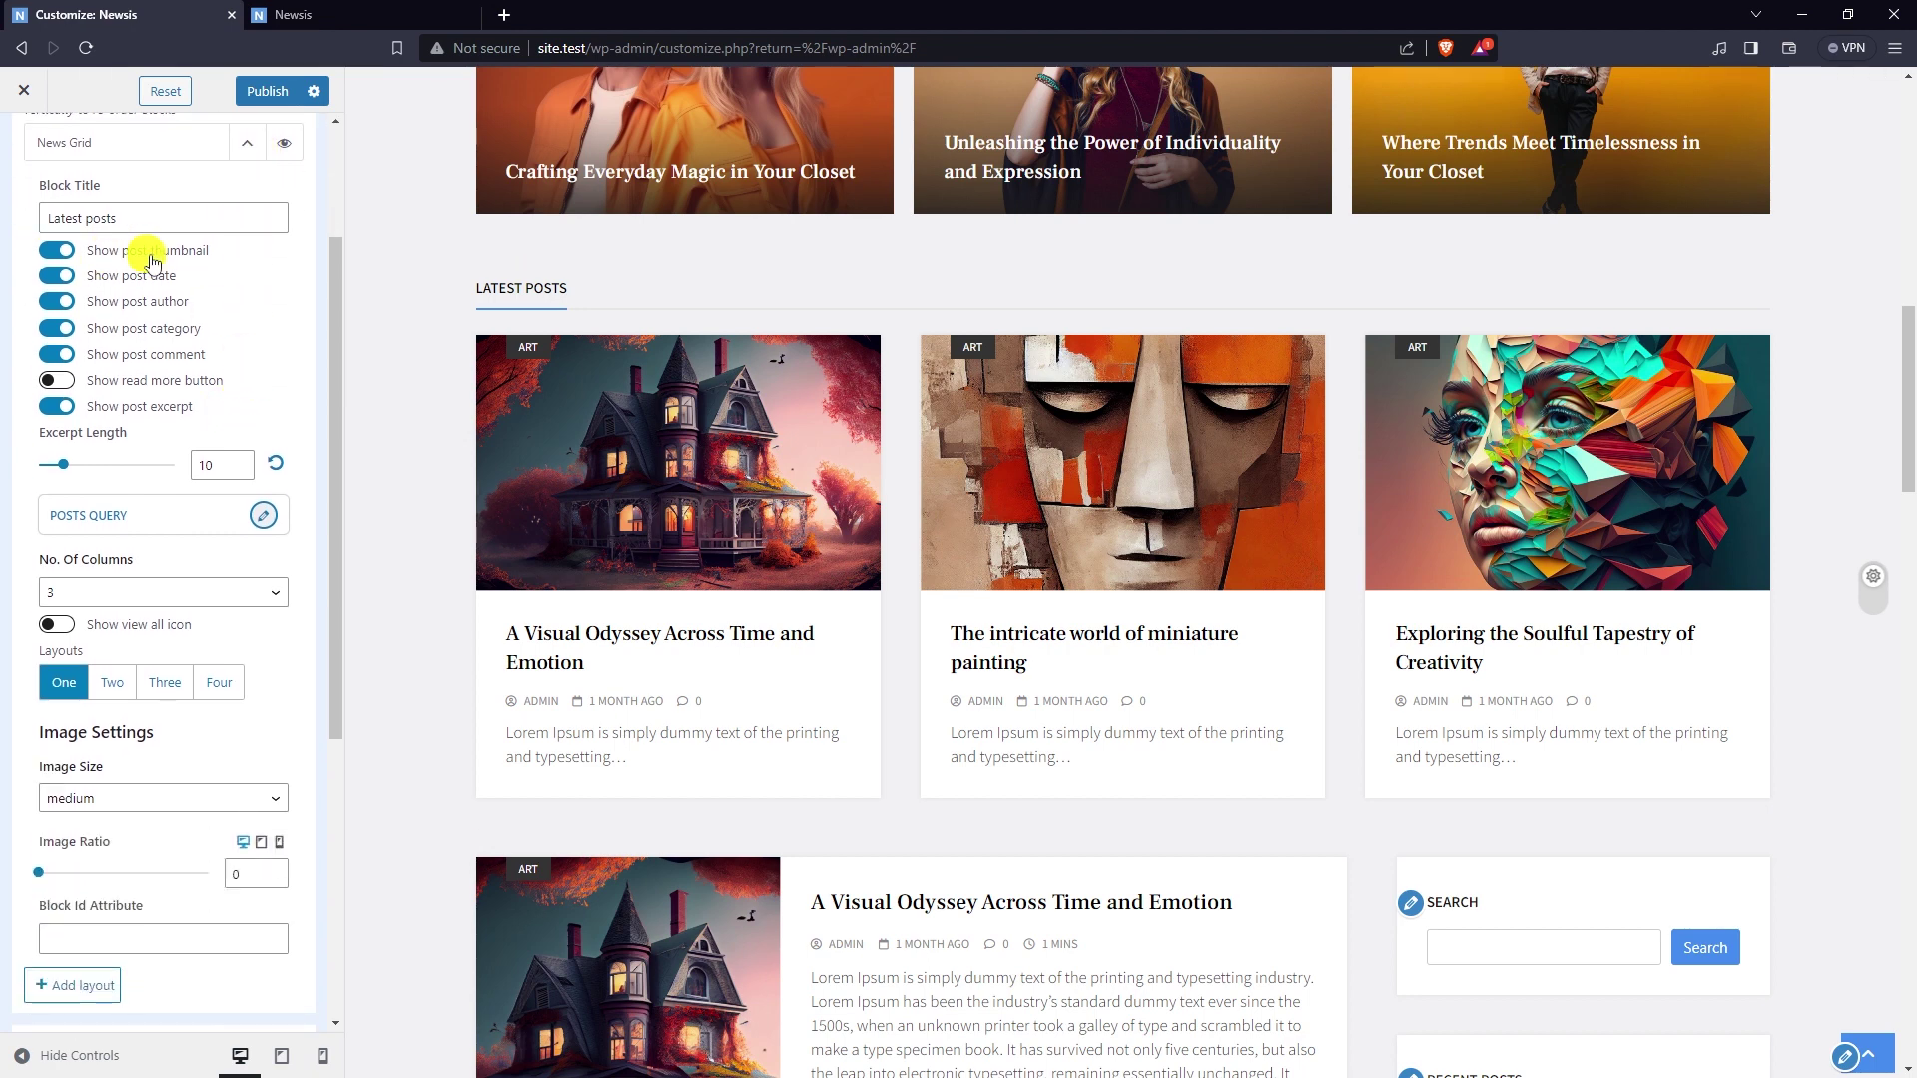
pyautogui.click(120, 252)
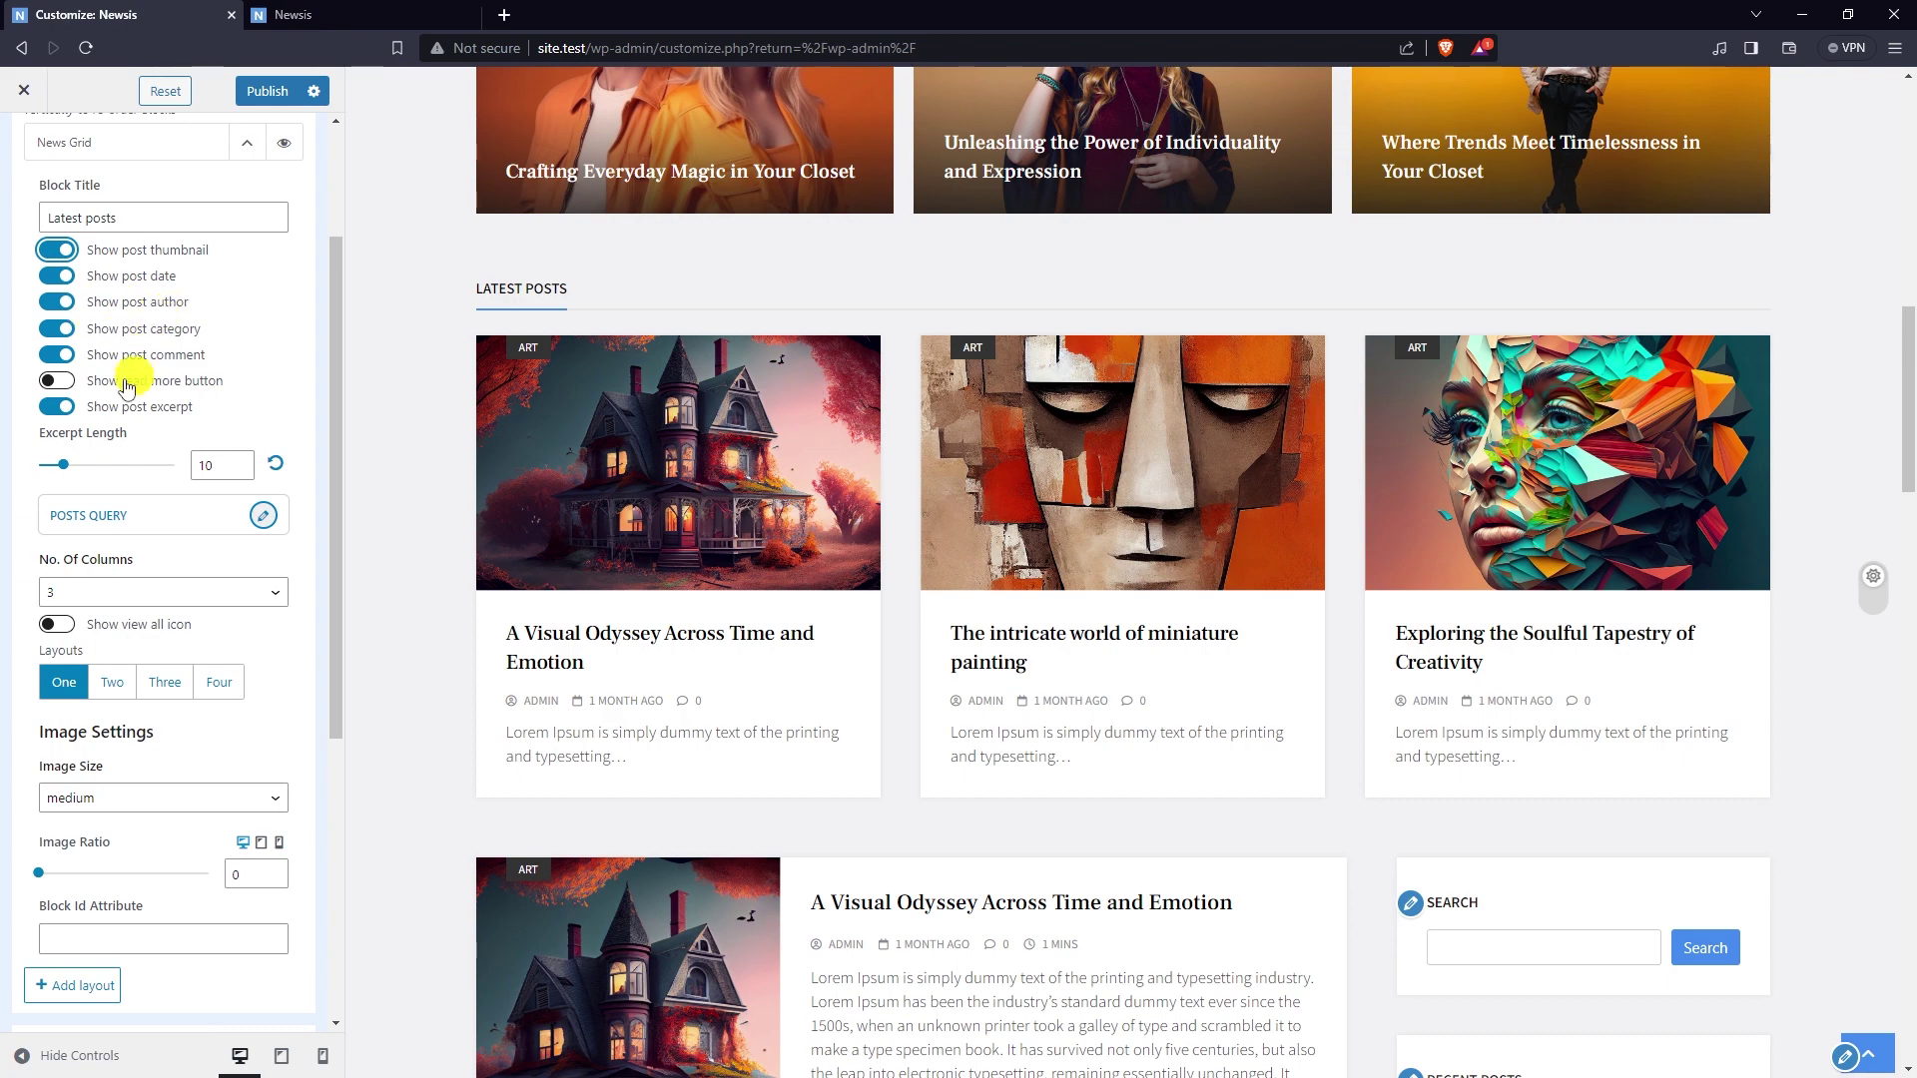
pyautogui.click(57, 358)
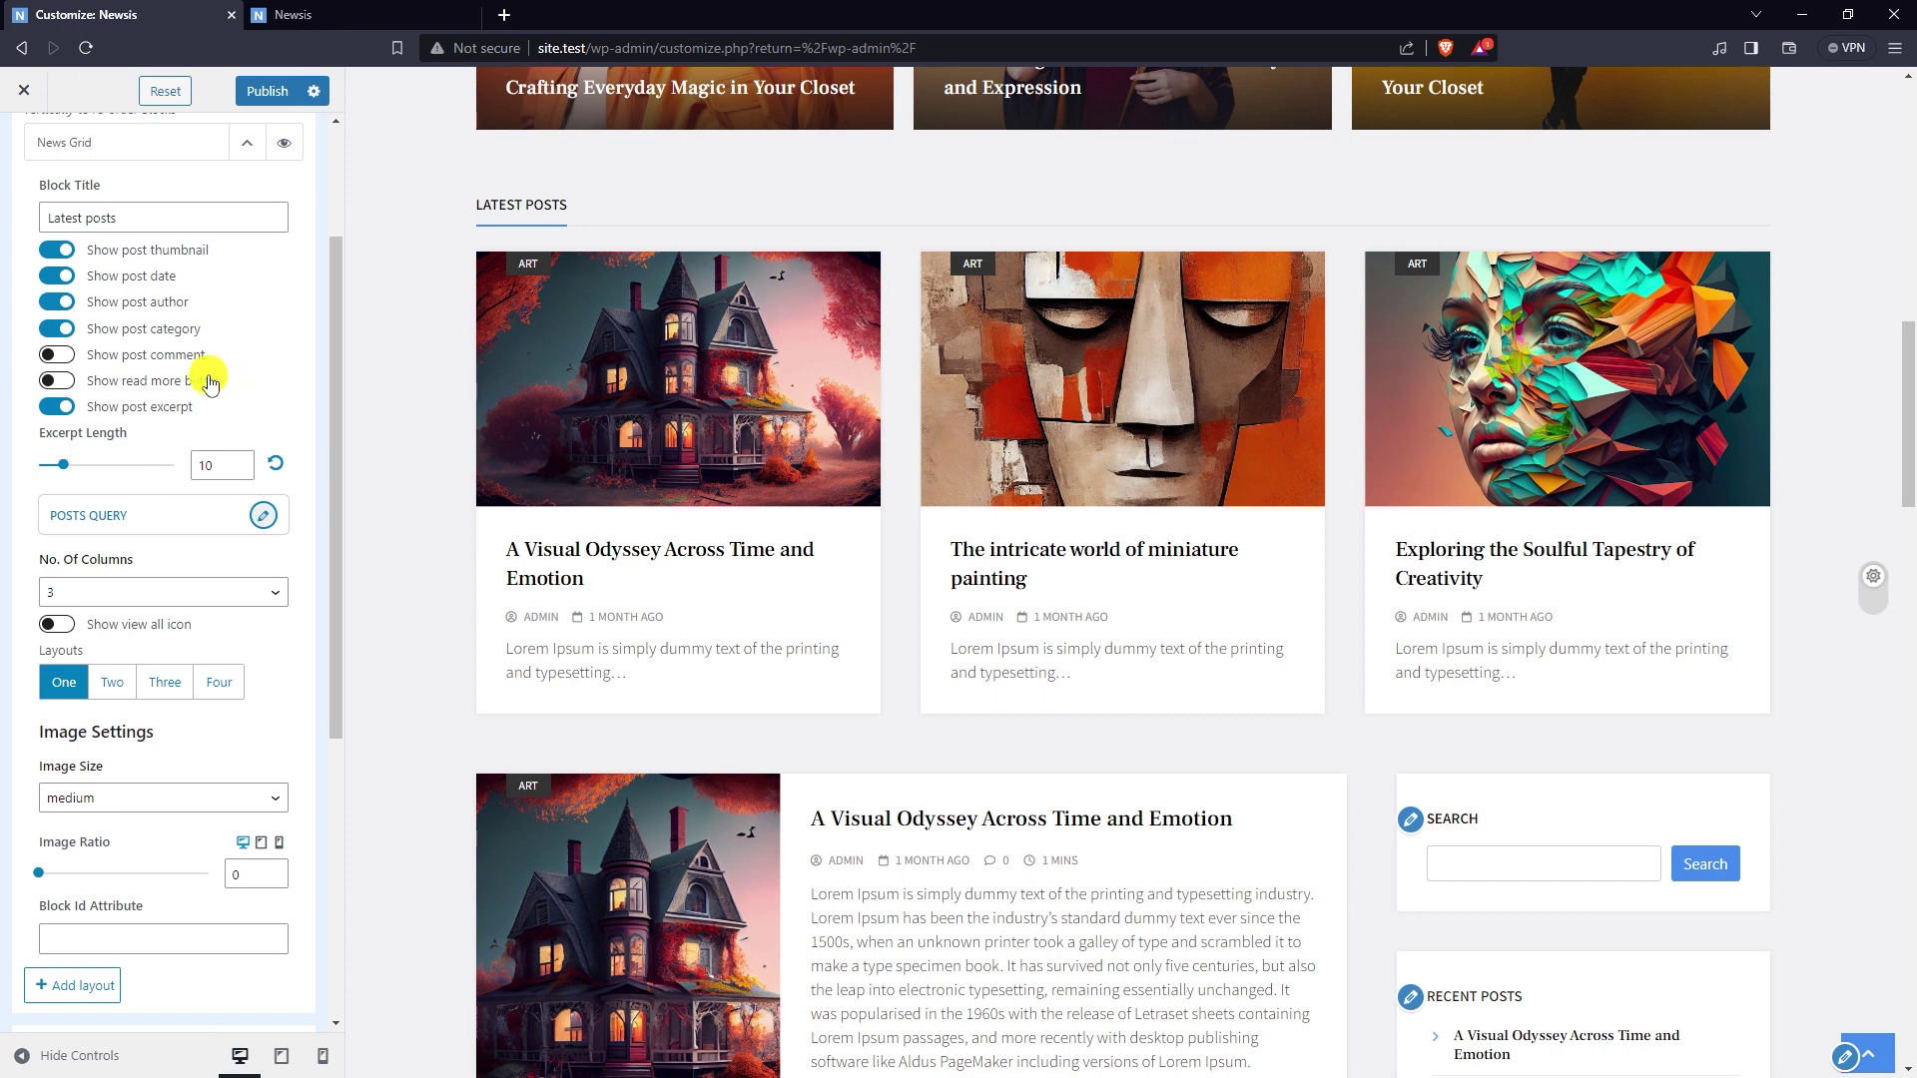
pyautogui.scroll(-1, 210, 372)
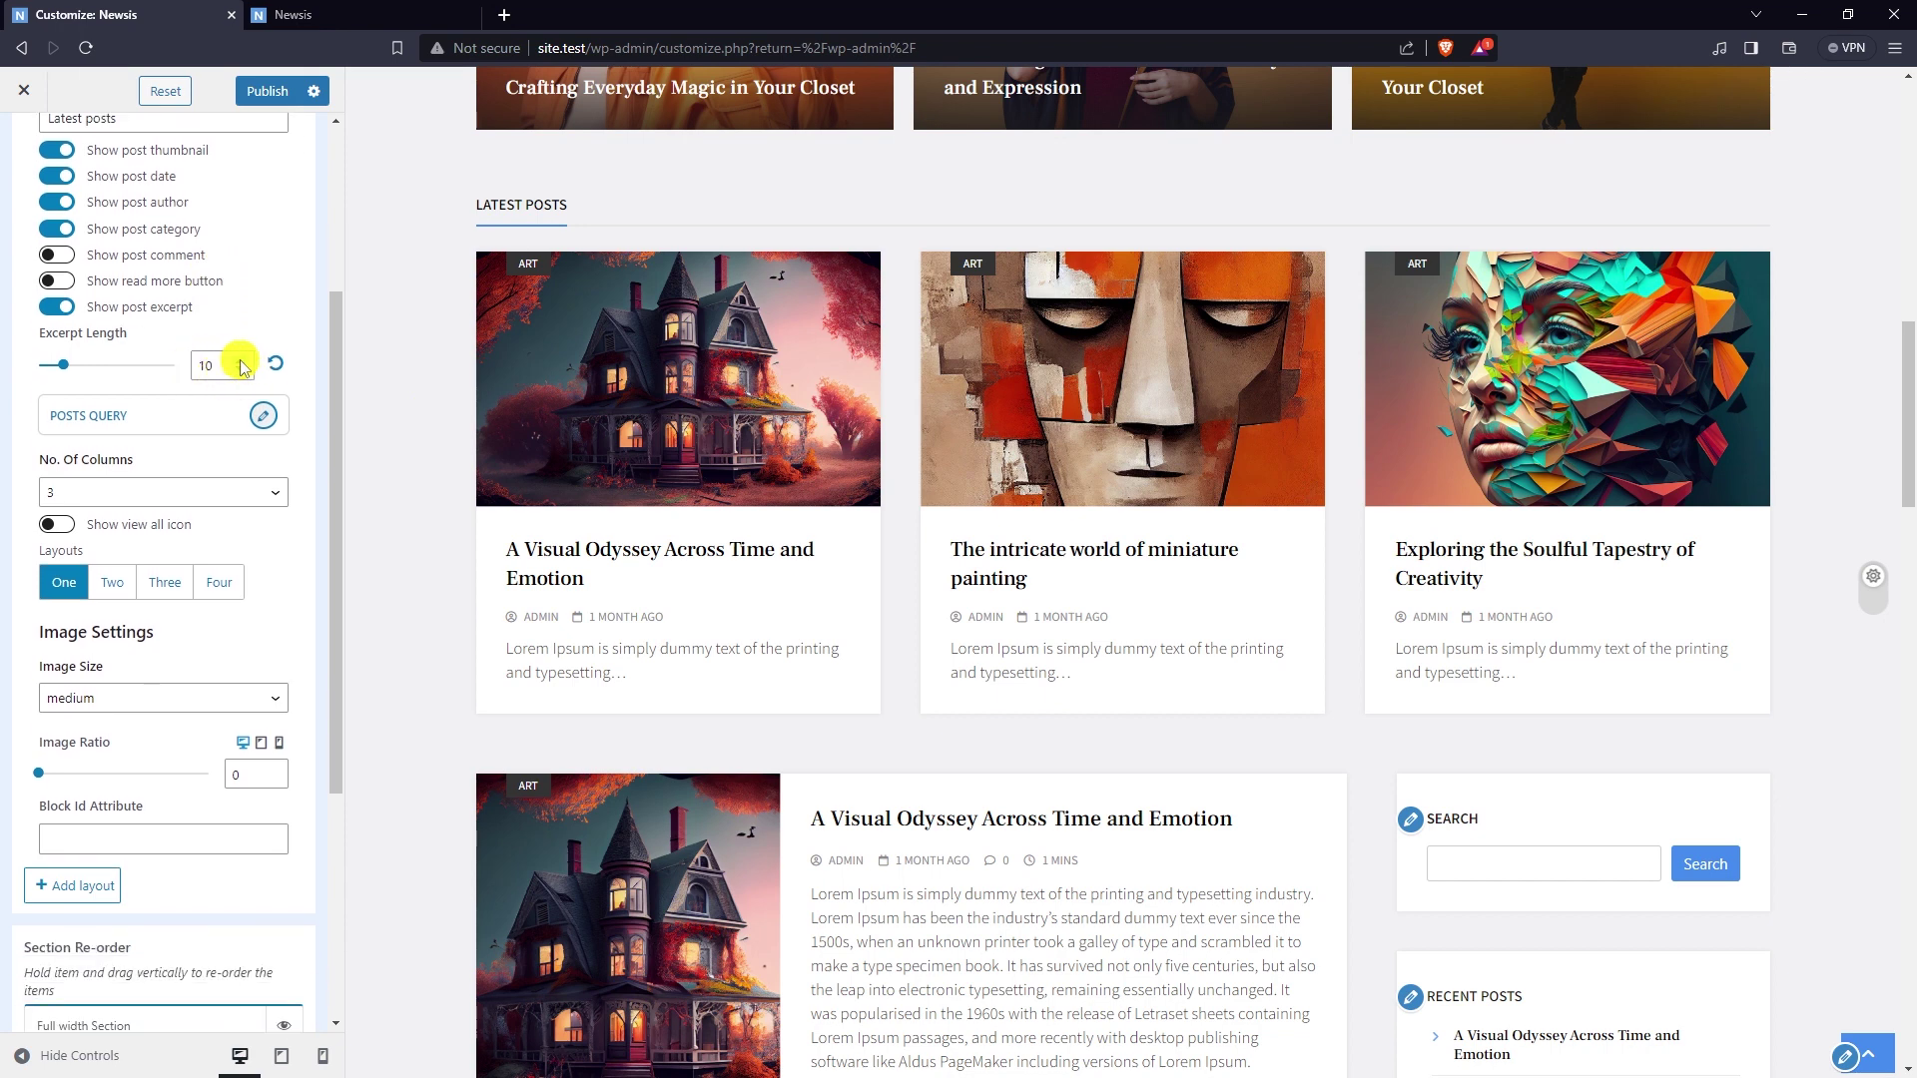
pyautogui.scroll(-1, 241, 367)
# - In the News Grid posts query, order posts Oldest - Newest and show 6 posts
pyautogui.click(263, 316)
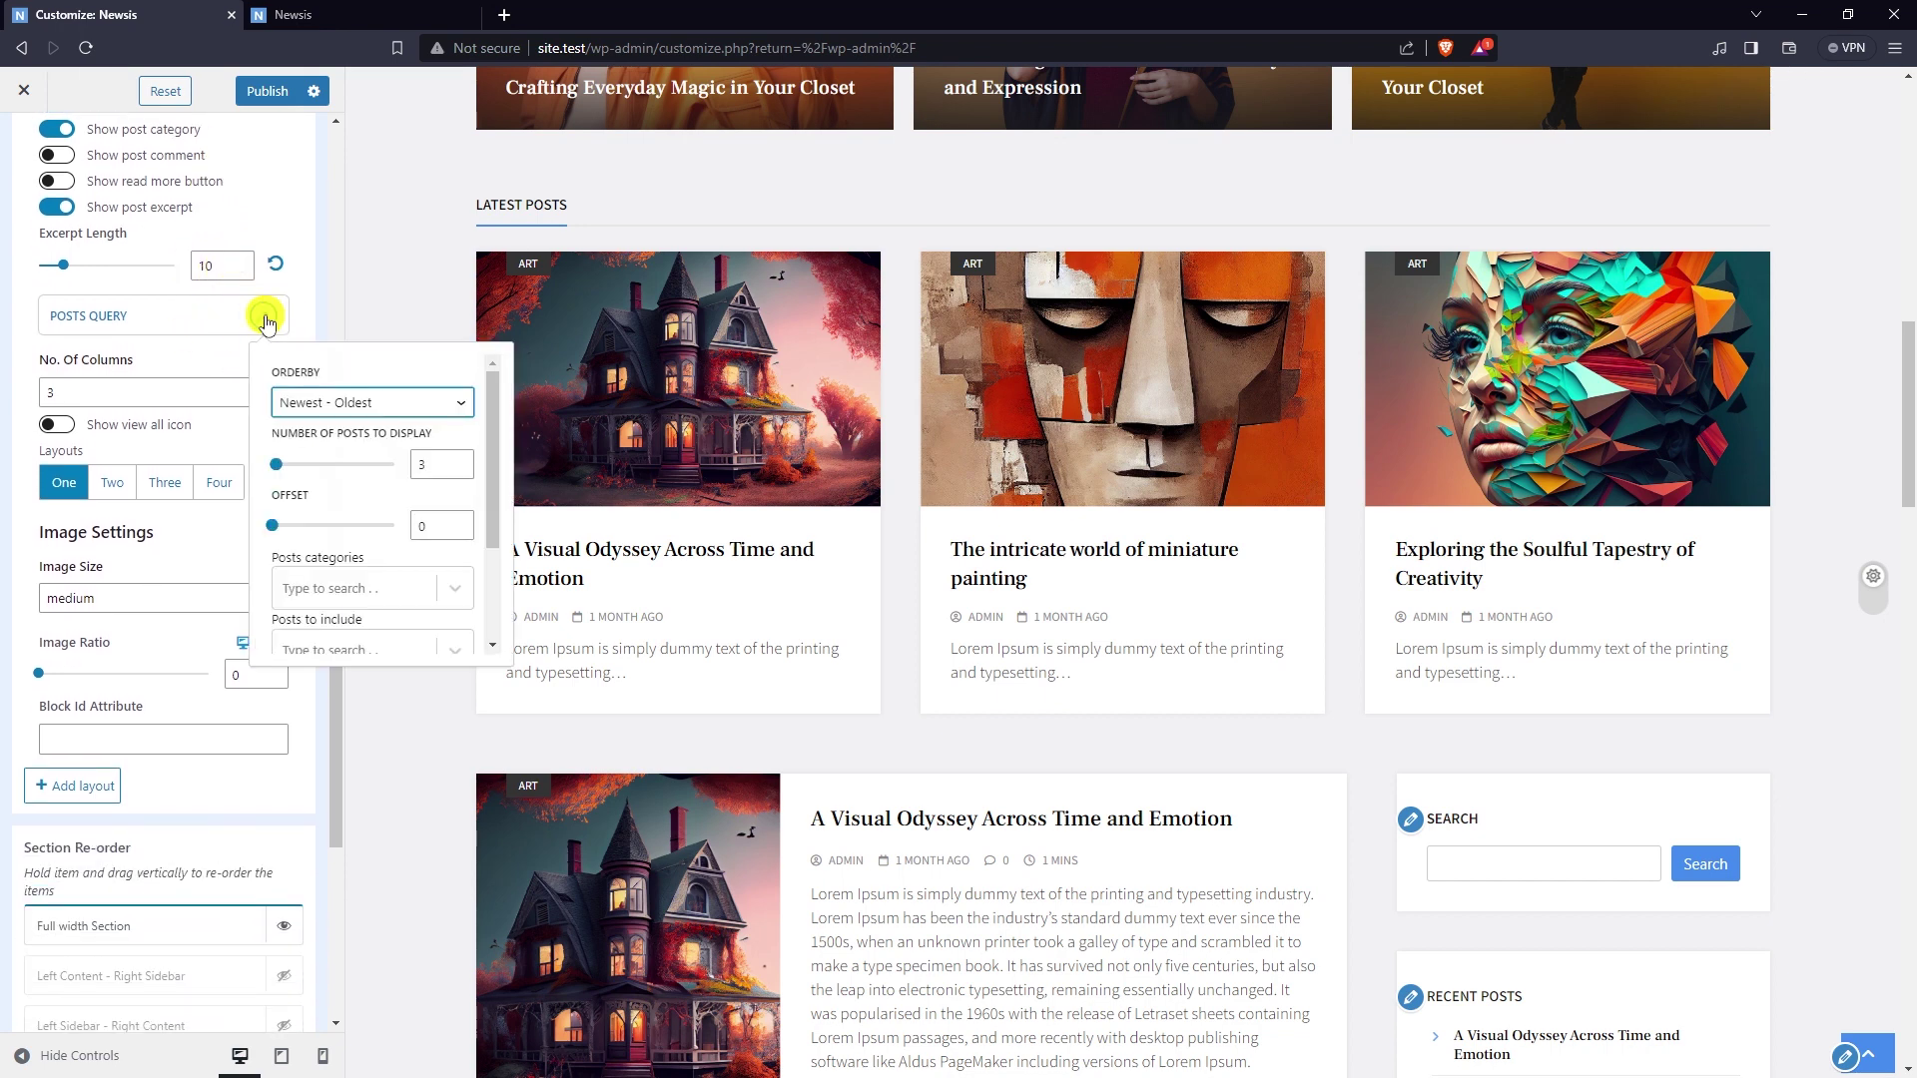
pyautogui.click(334, 402)
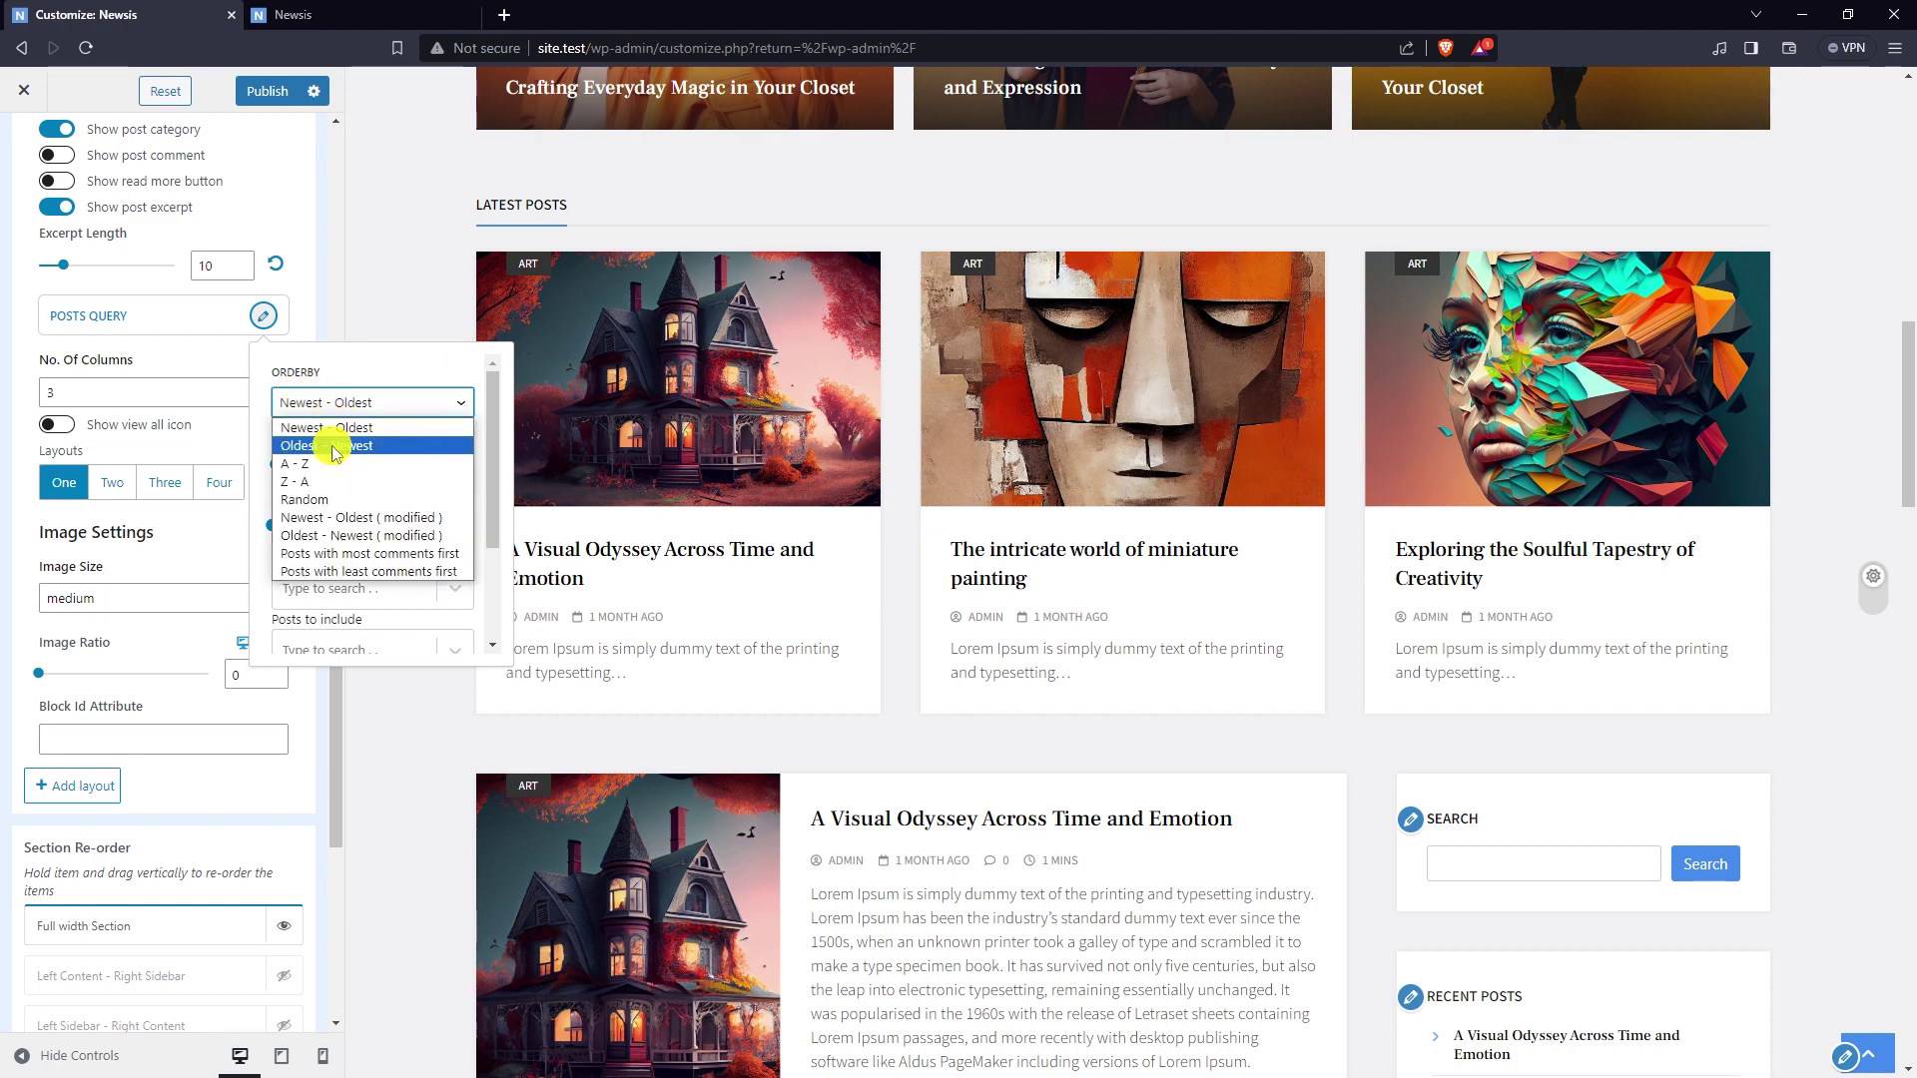
pyautogui.click(352, 445)
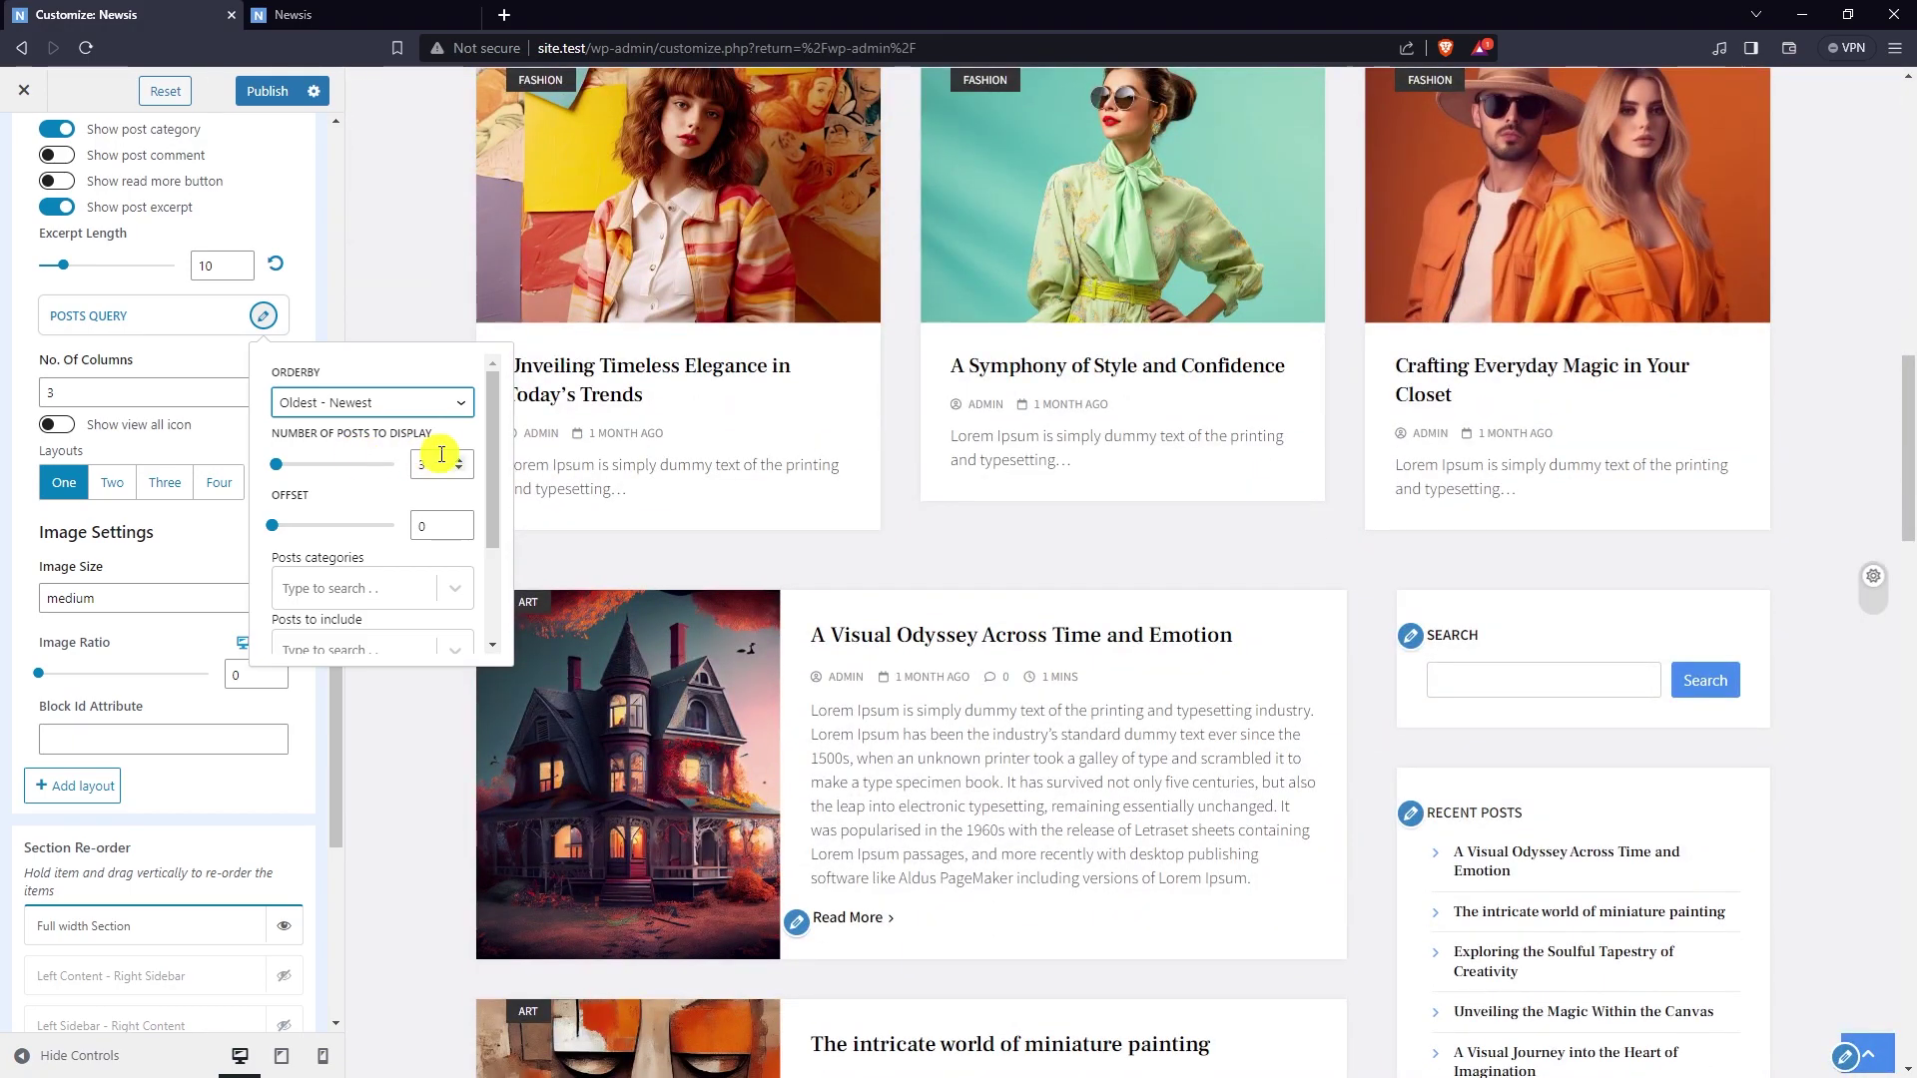
pyautogui.click(461, 462)
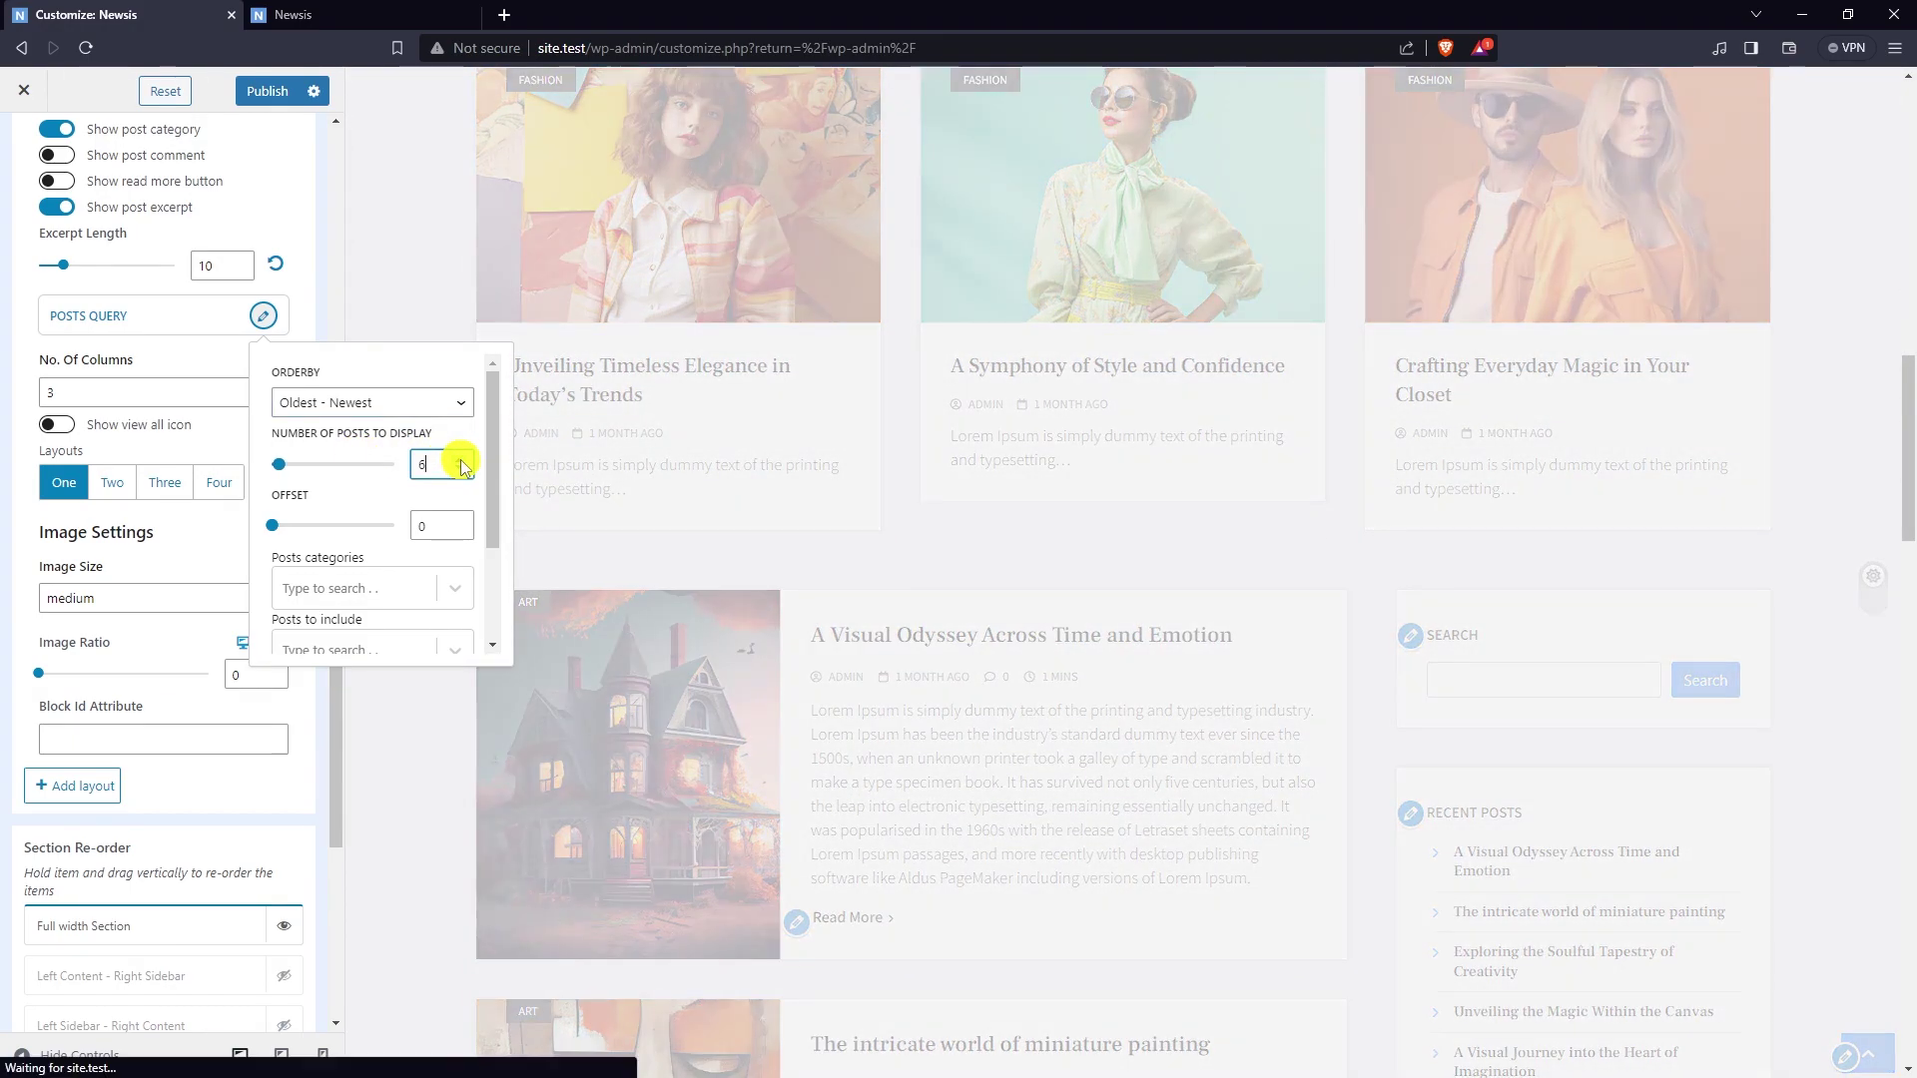
pyautogui.click(458, 461)
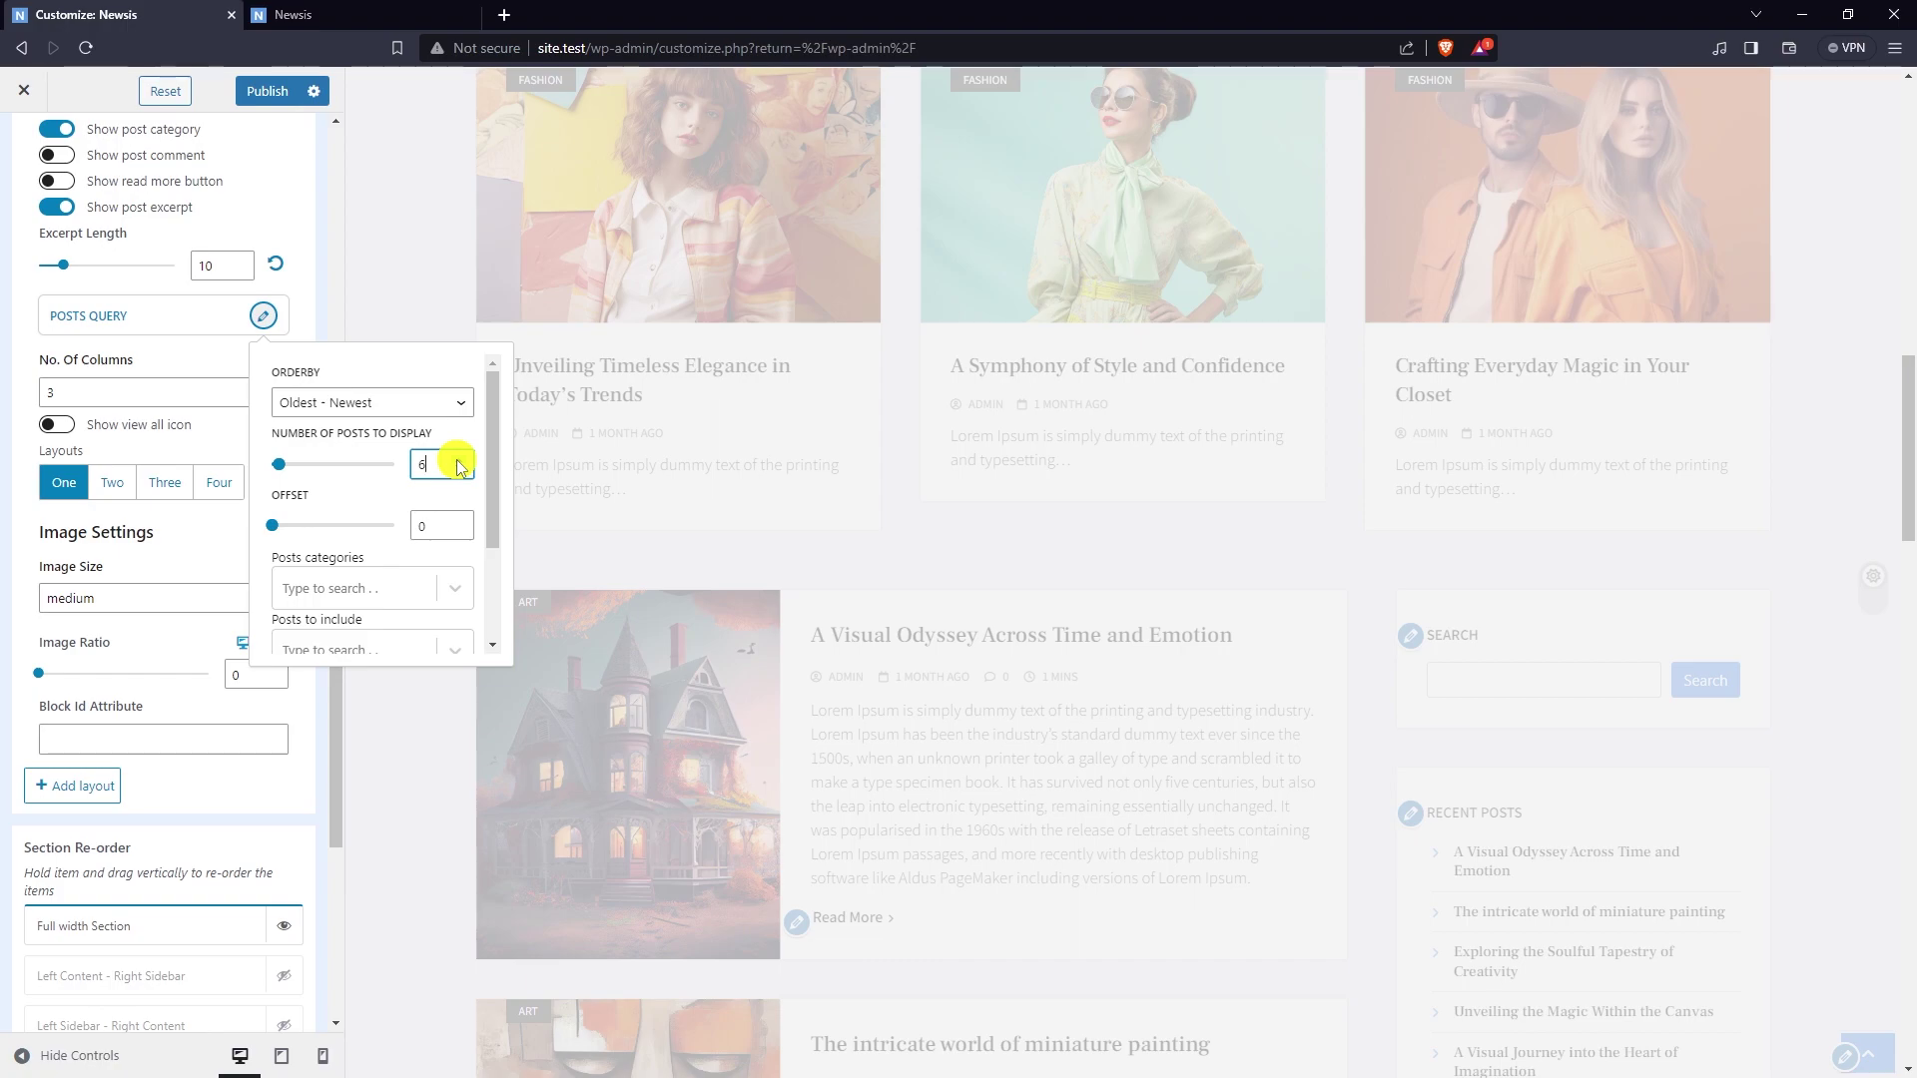
# - Limit the News Grid posts to the Art and Travel categories
pyautogui.scroll(-4, 568, 478)
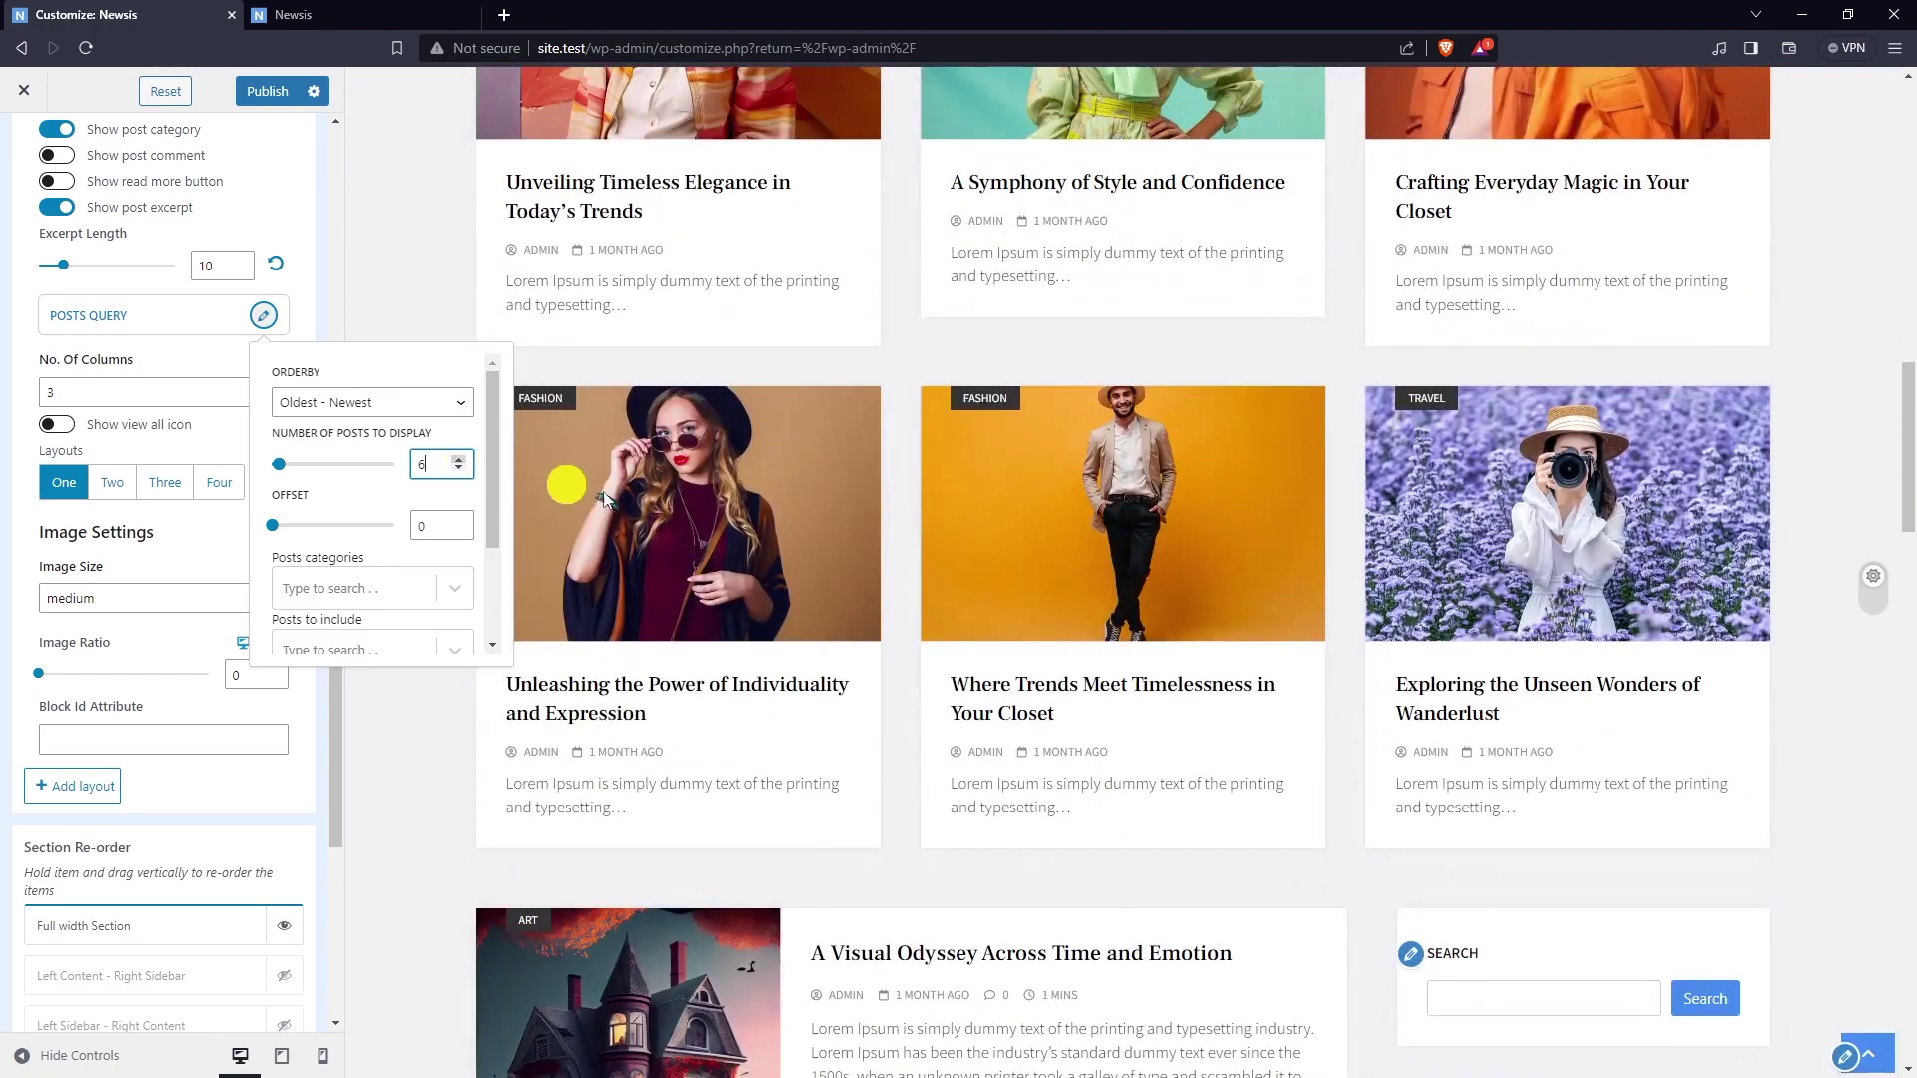
pyautogui.scroll(3, 1498, 664)
pyautogui.scroll(2, 1499, 662)
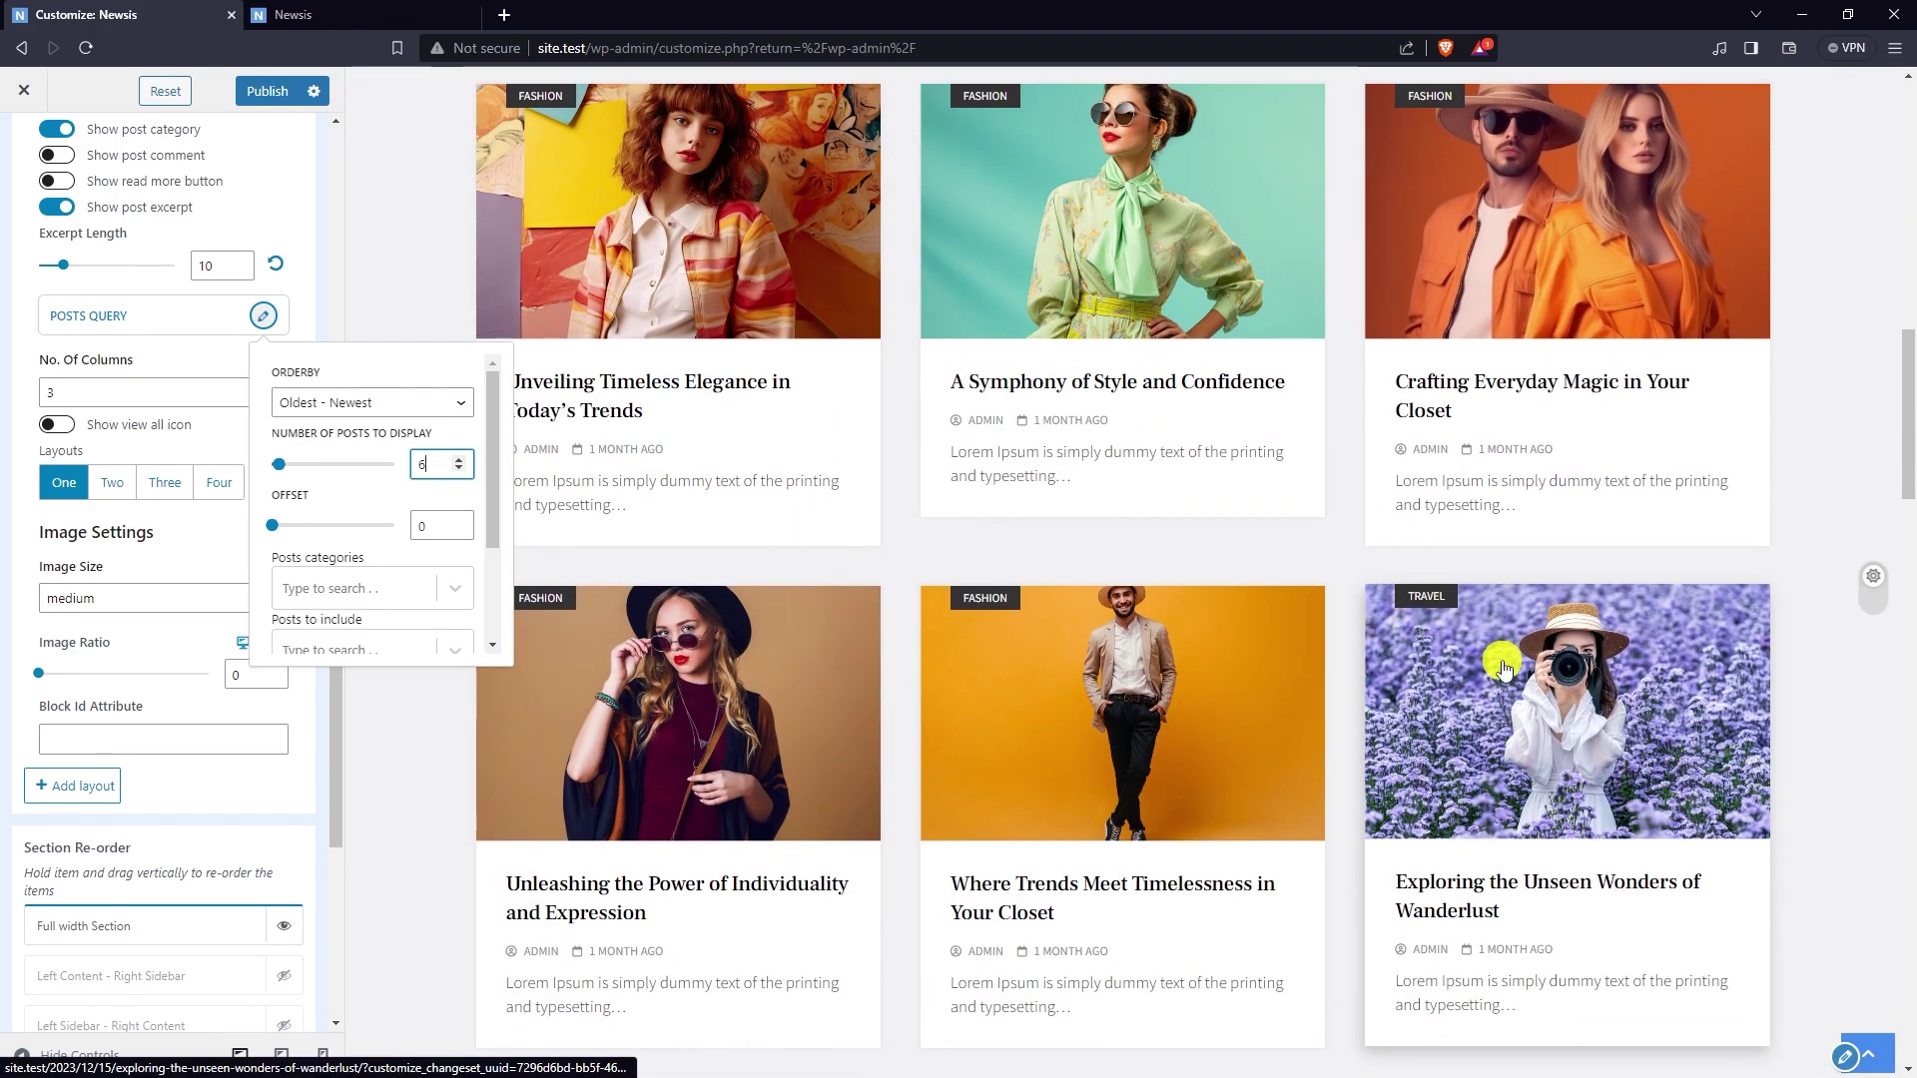
pyautogui.scroll(-1, 439, 477)
pyautogui.scroll(-2, 439, 477)
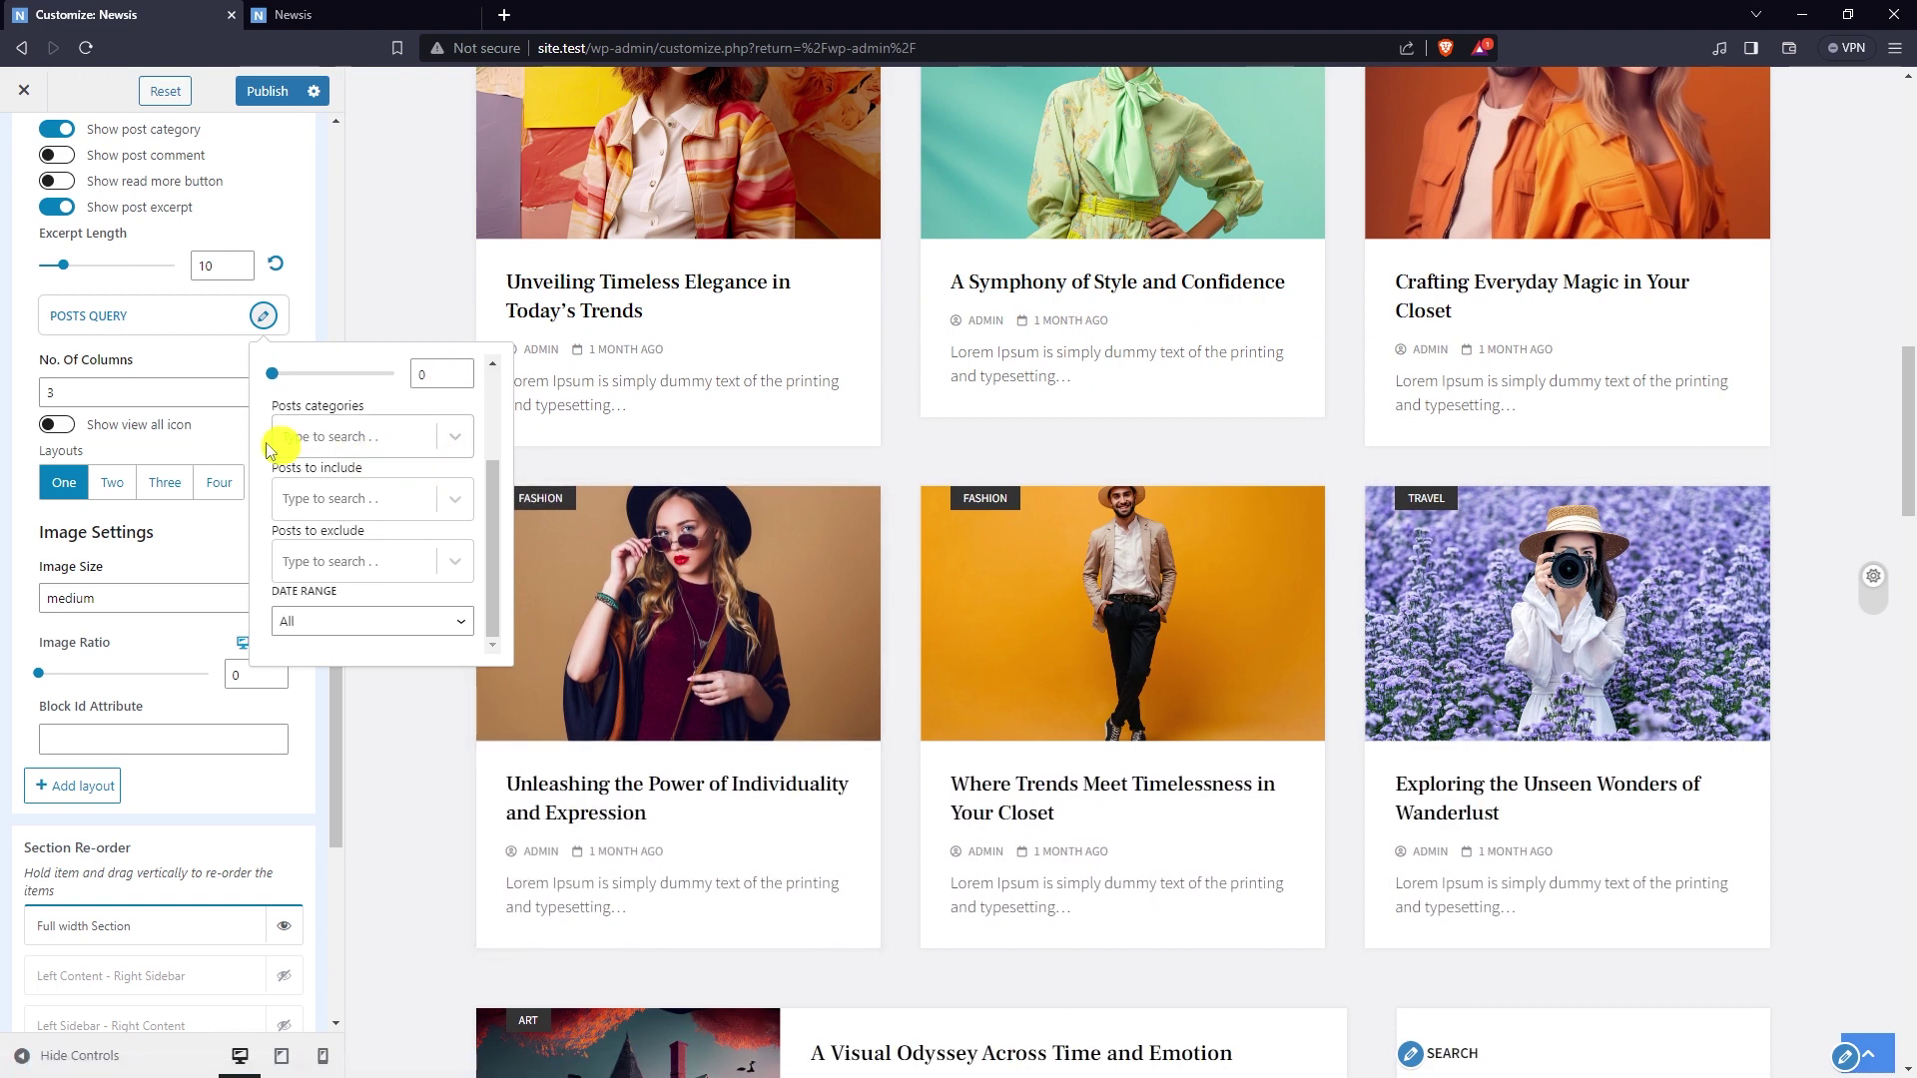
pyautogui.moveTo(285, 406); pyautogui.dragTo(374, 454)
pyautogui.click(374, 452)
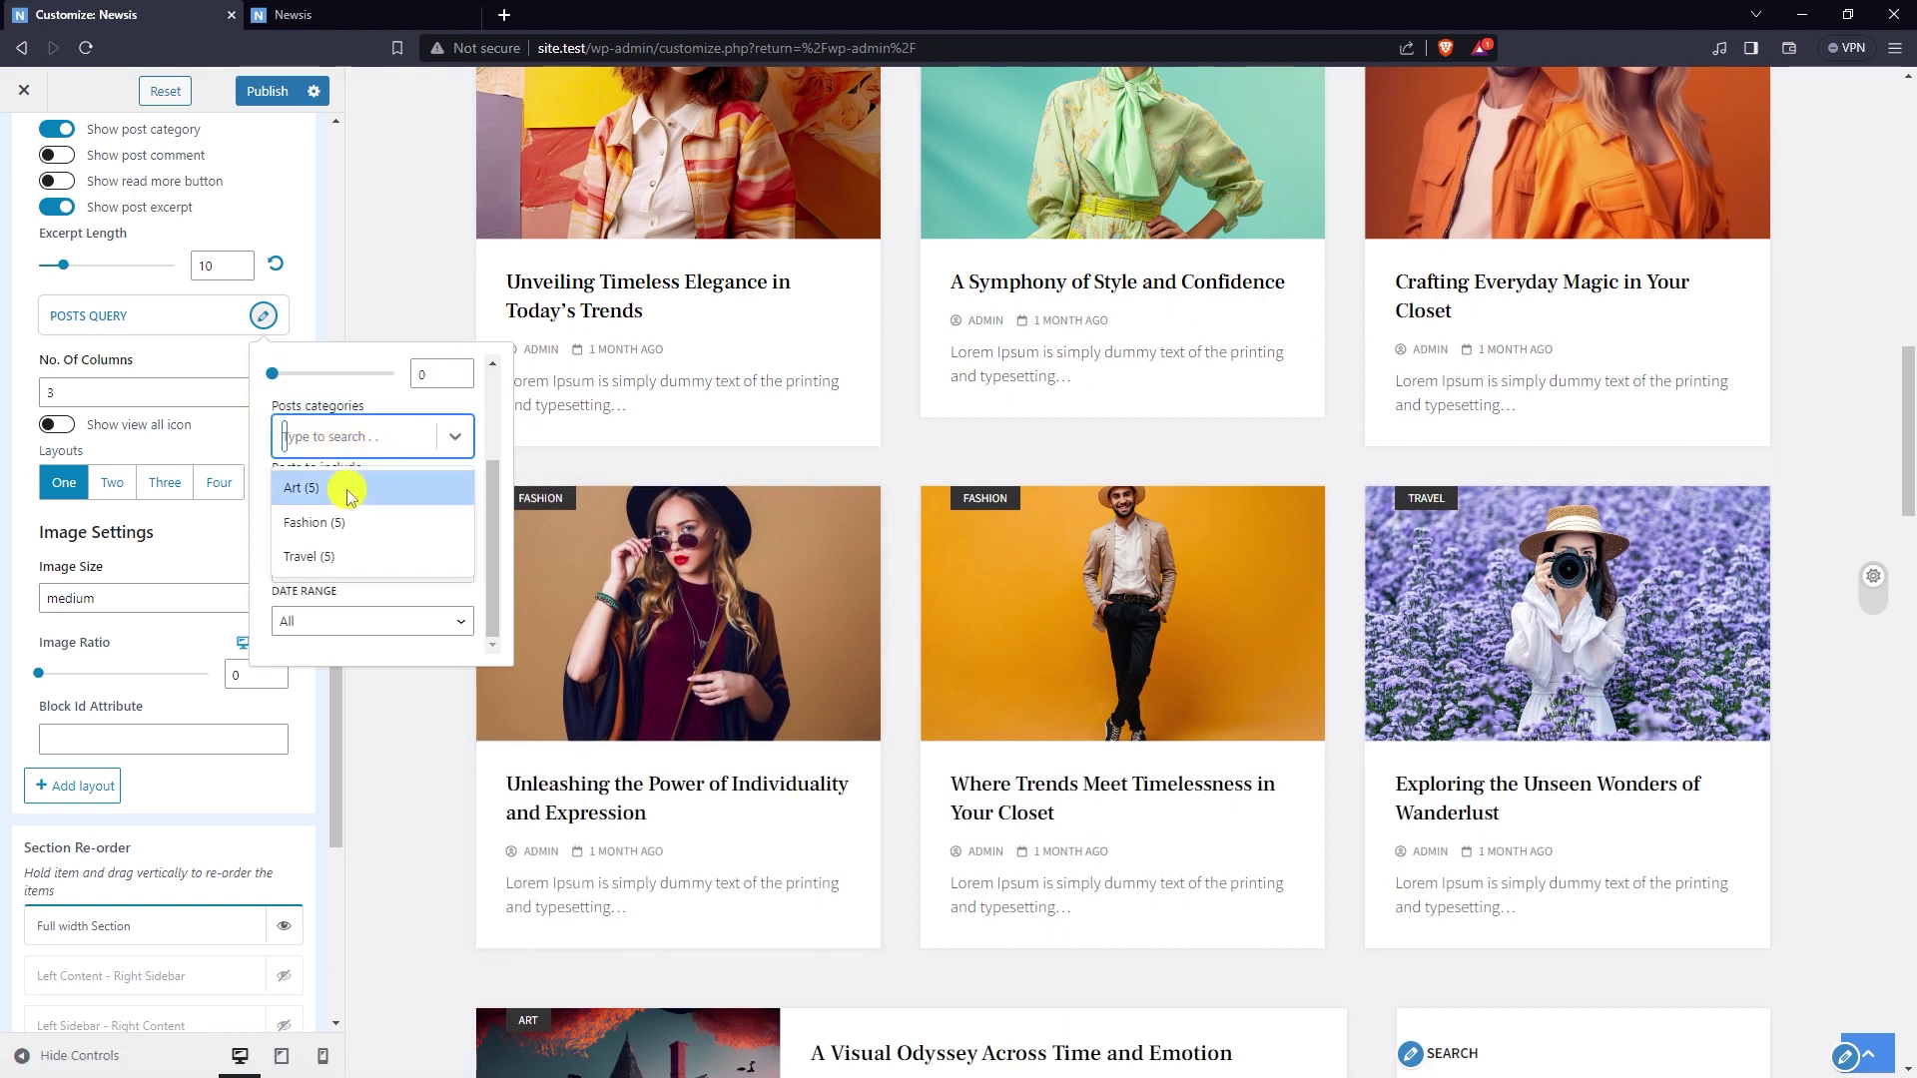
pyautogui.click(343, 483)
pyautogui.click(377, 437)
pyautogui.click(351, 520)
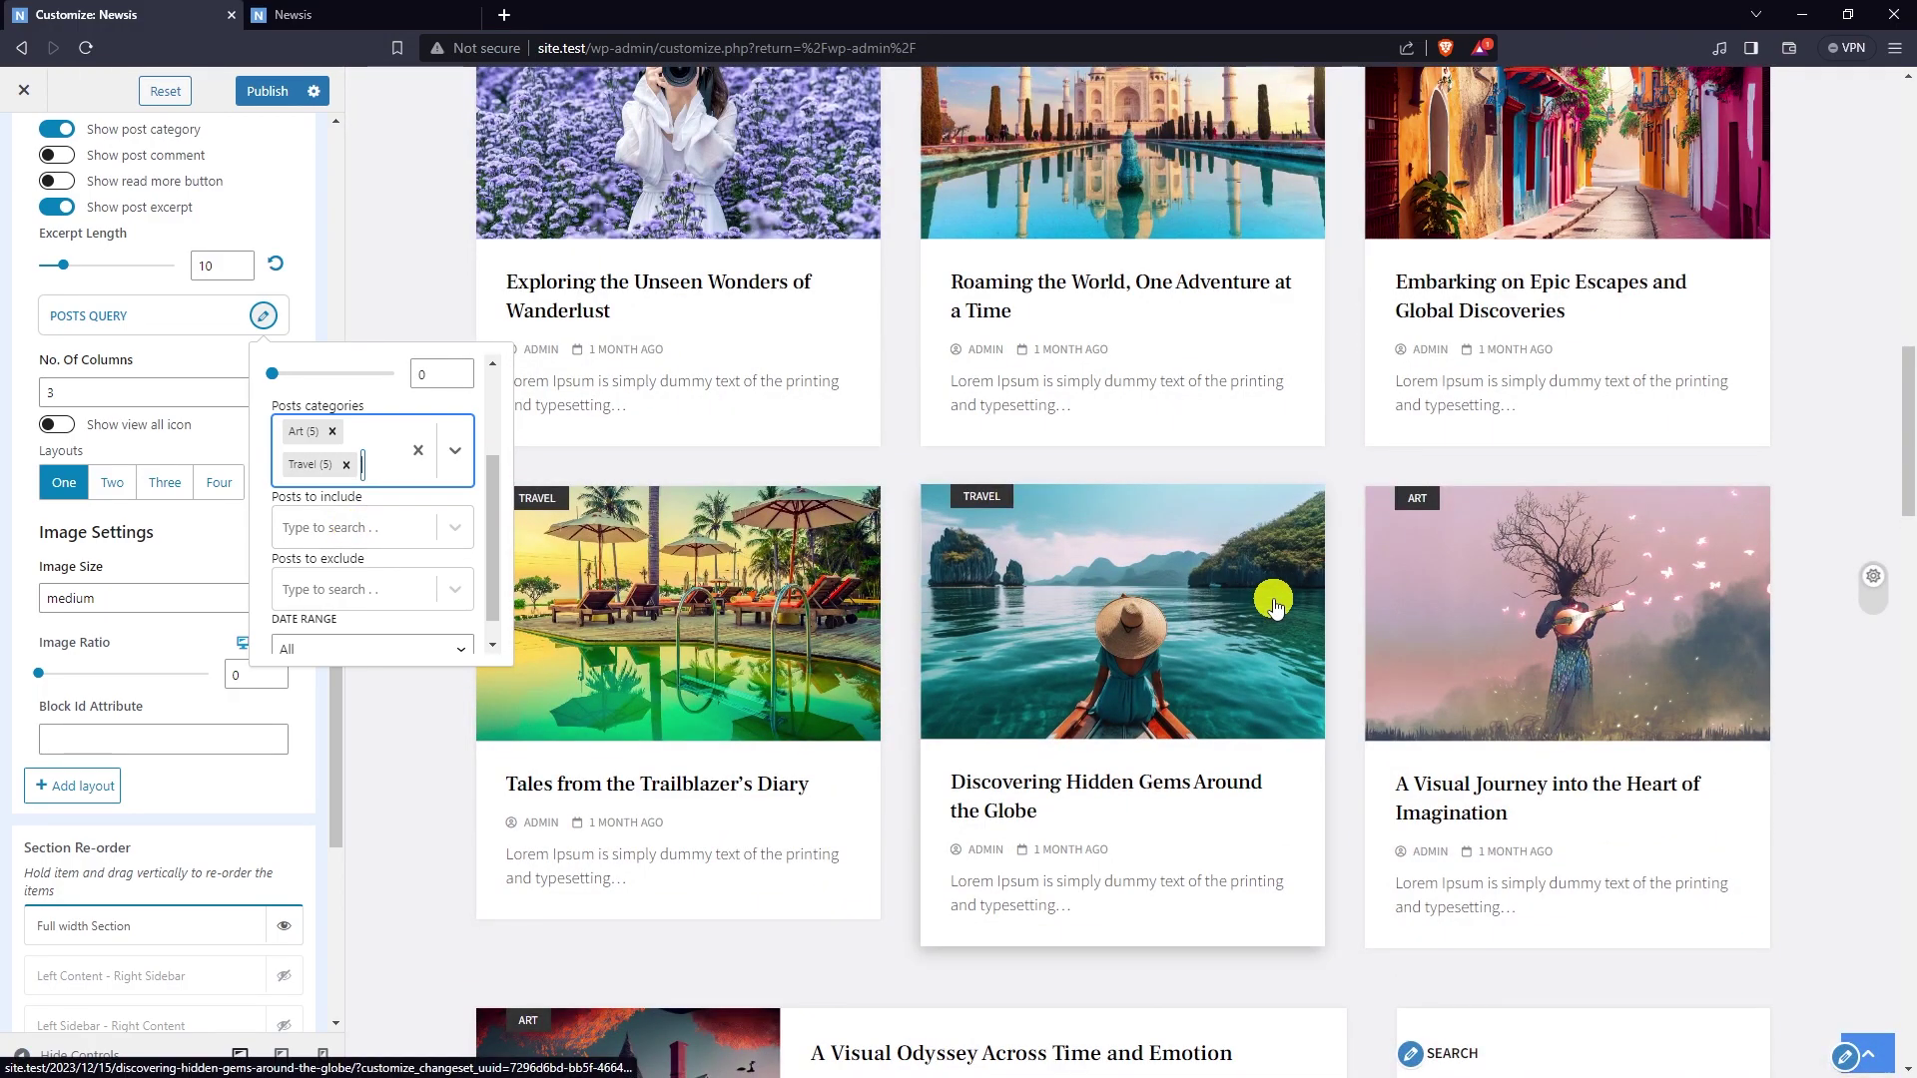
pyautogui.scroll(1, 1274, 606)
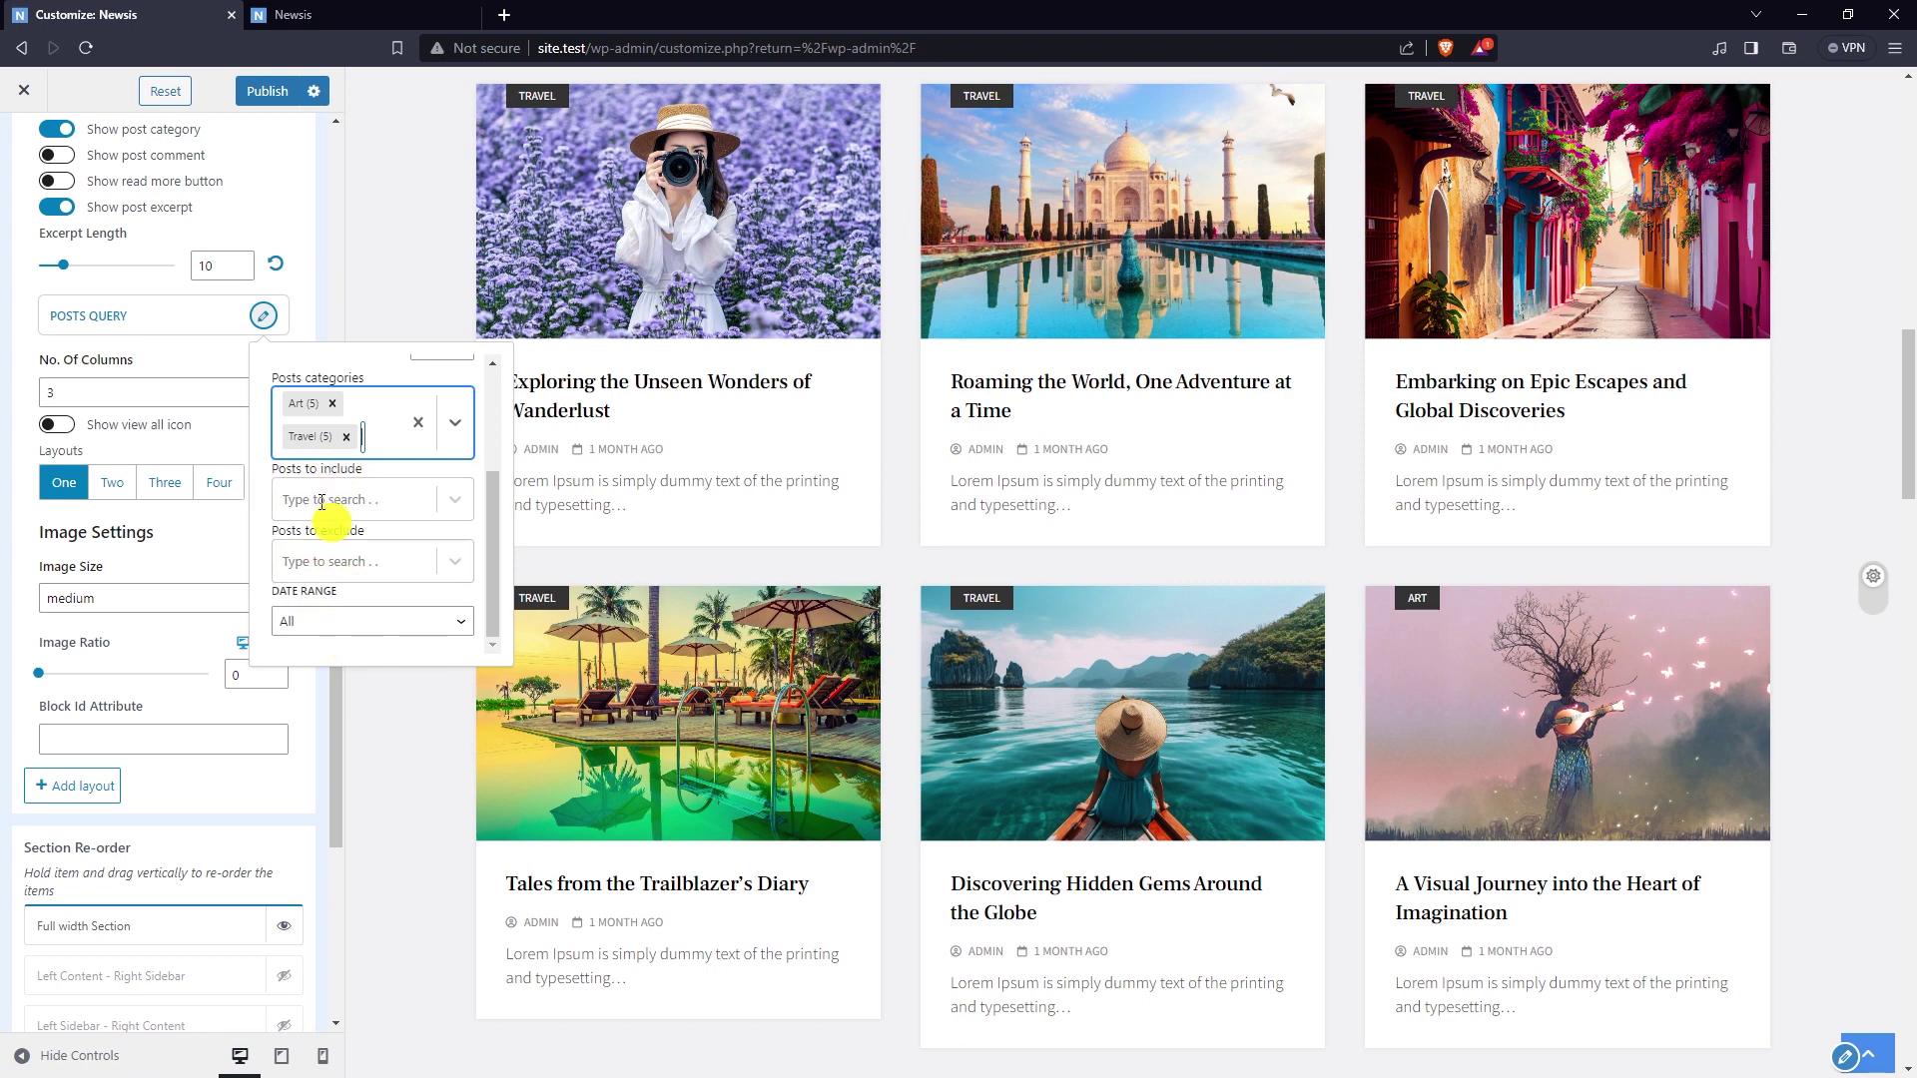
pyautogui.click(222, 432)
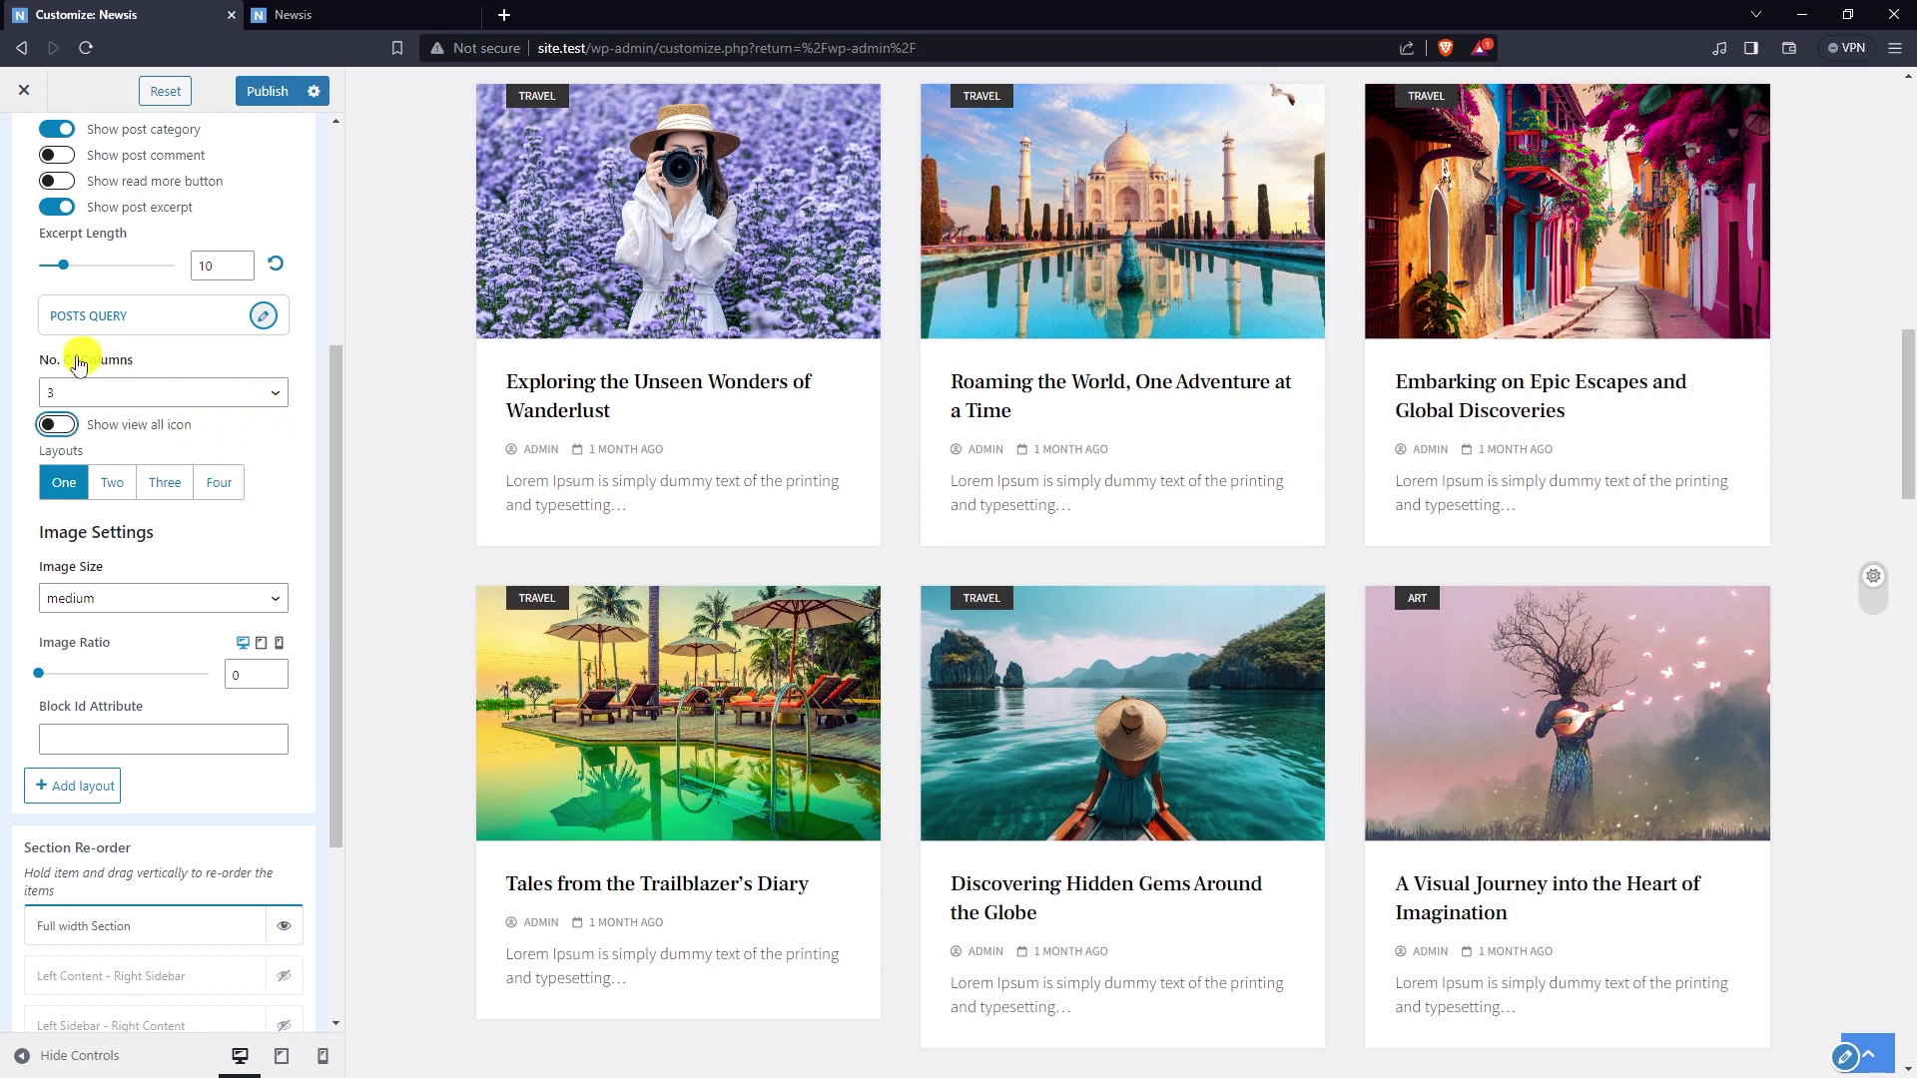
# - Try 4, 3 and 2 columns for the Latest Posts grid
pyautogui.click(157, 390)
pyautogui.click(157, 391)
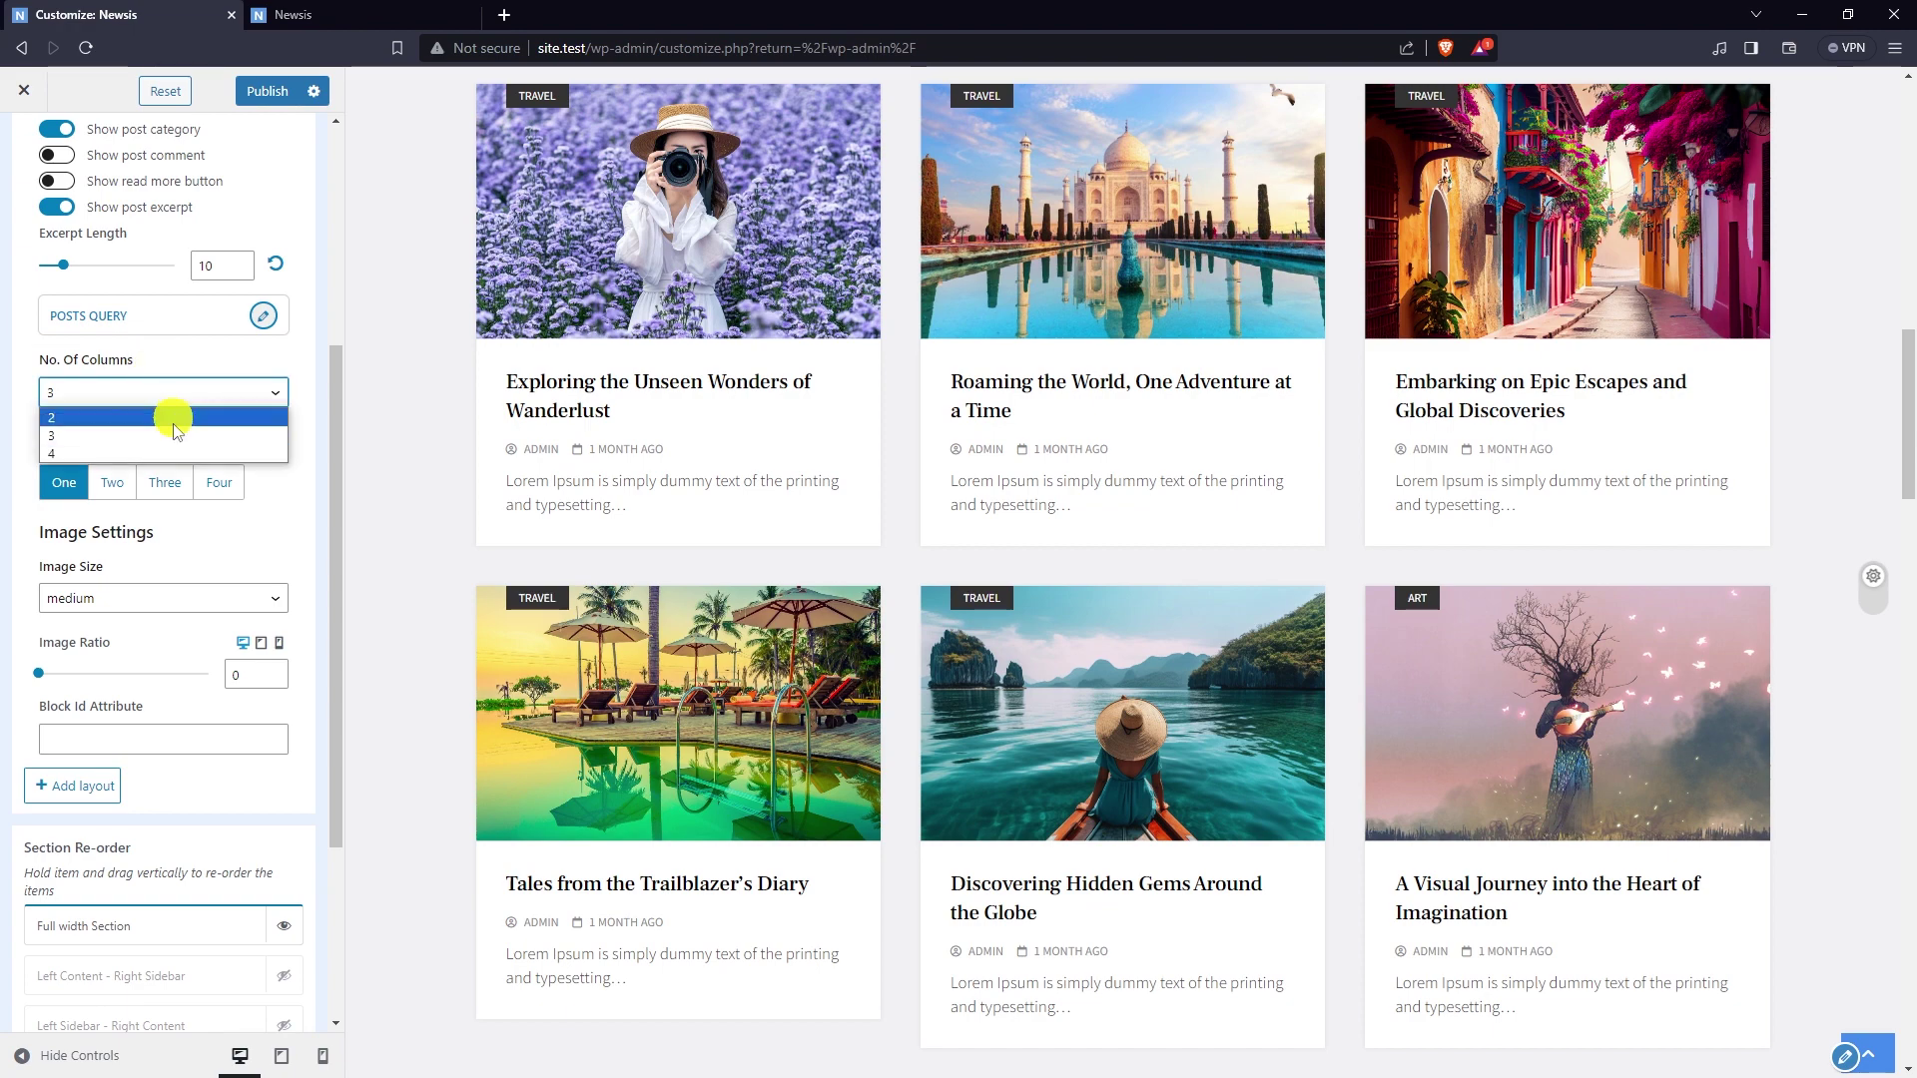
pyautogui.click(105, 459)
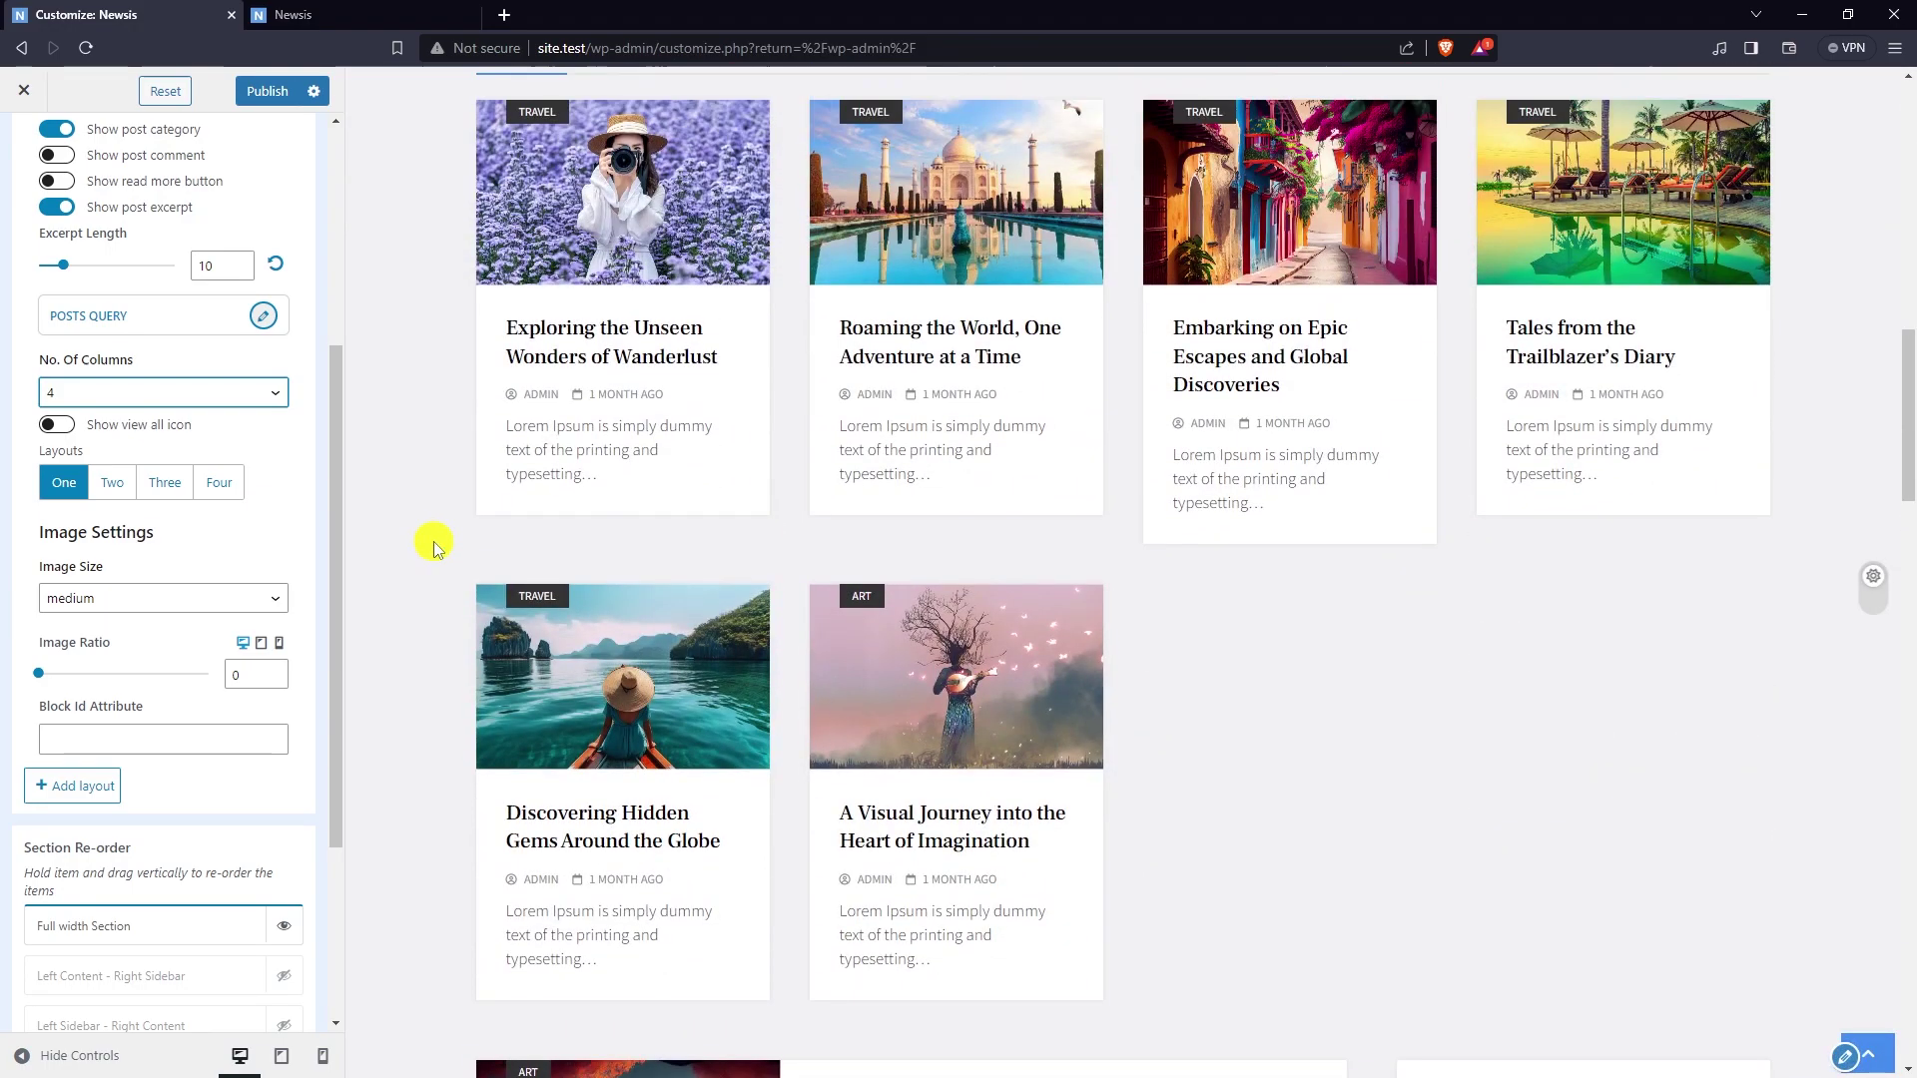
pyautogui.scroll(1, 430, 500)
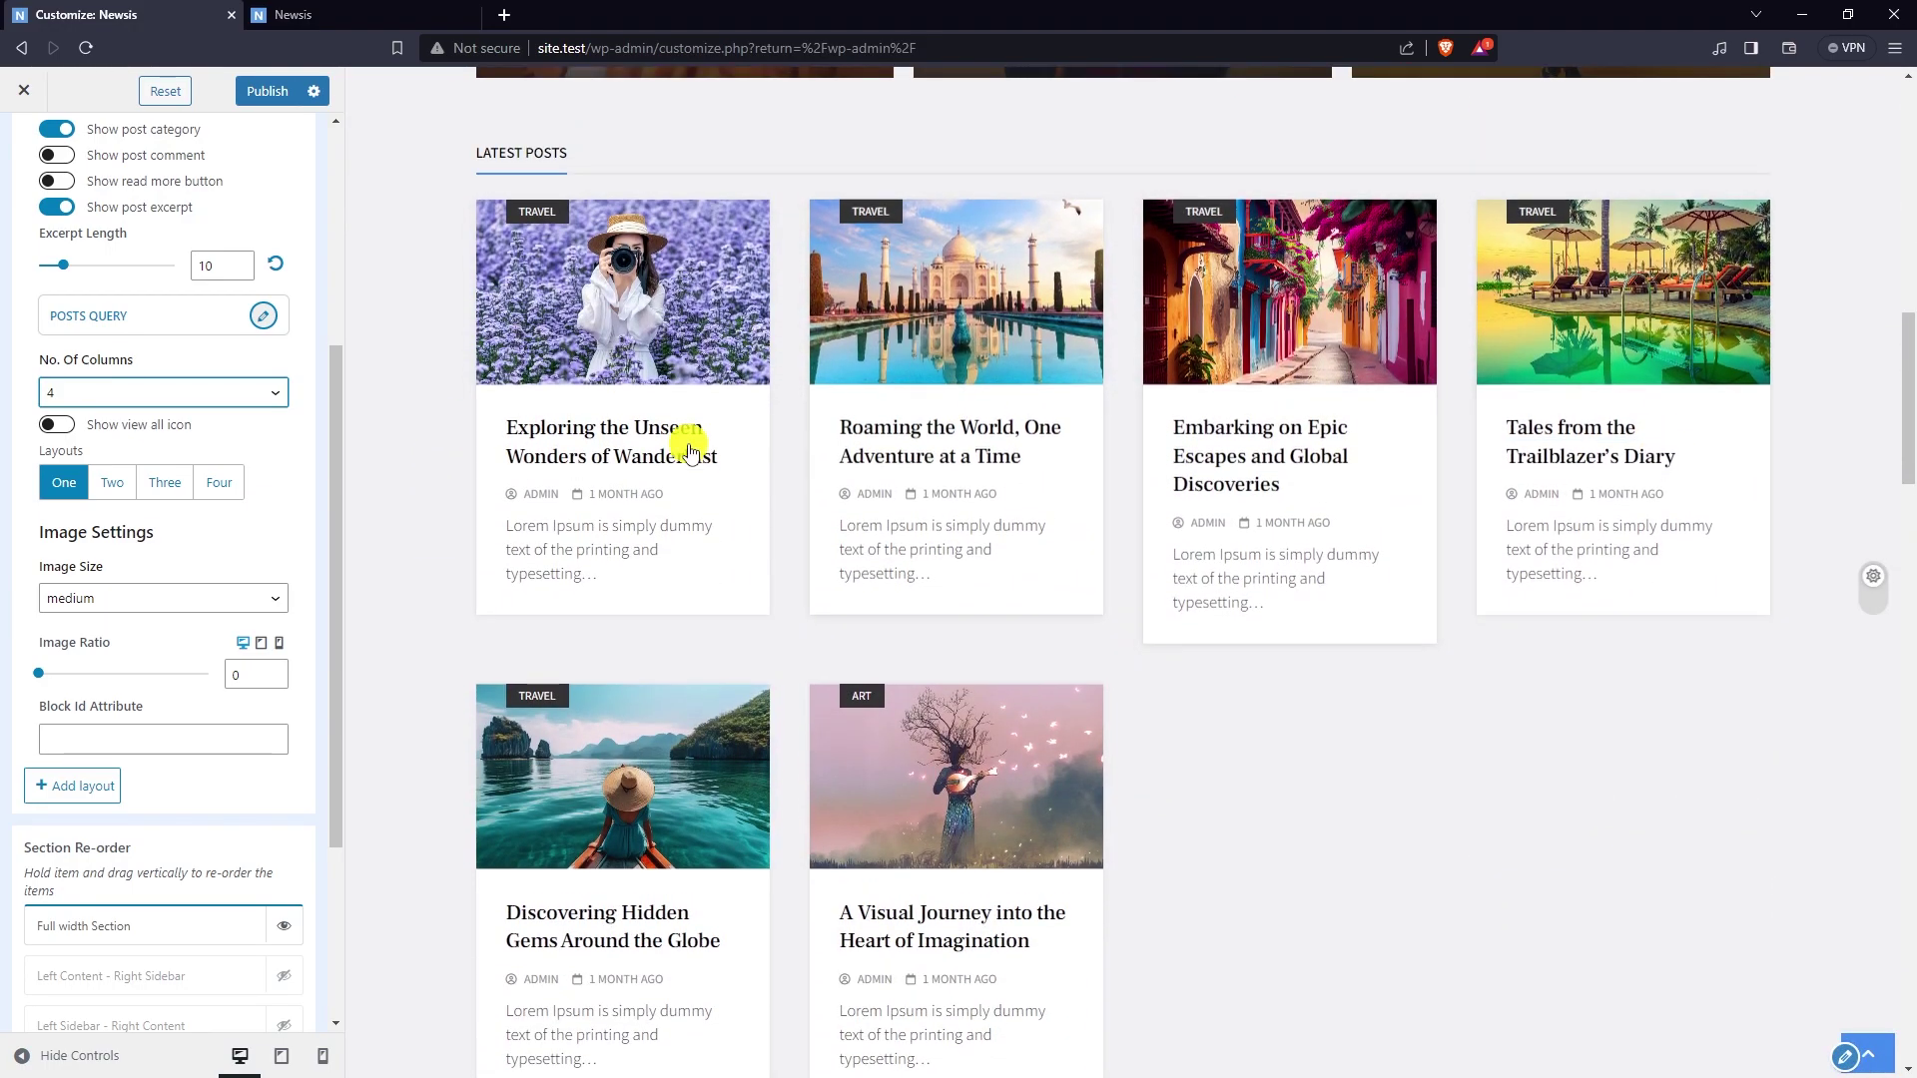
pyautogui.click(129, 398)
pyautogui.click(94, 436)
pyautogui.click(99, 400)
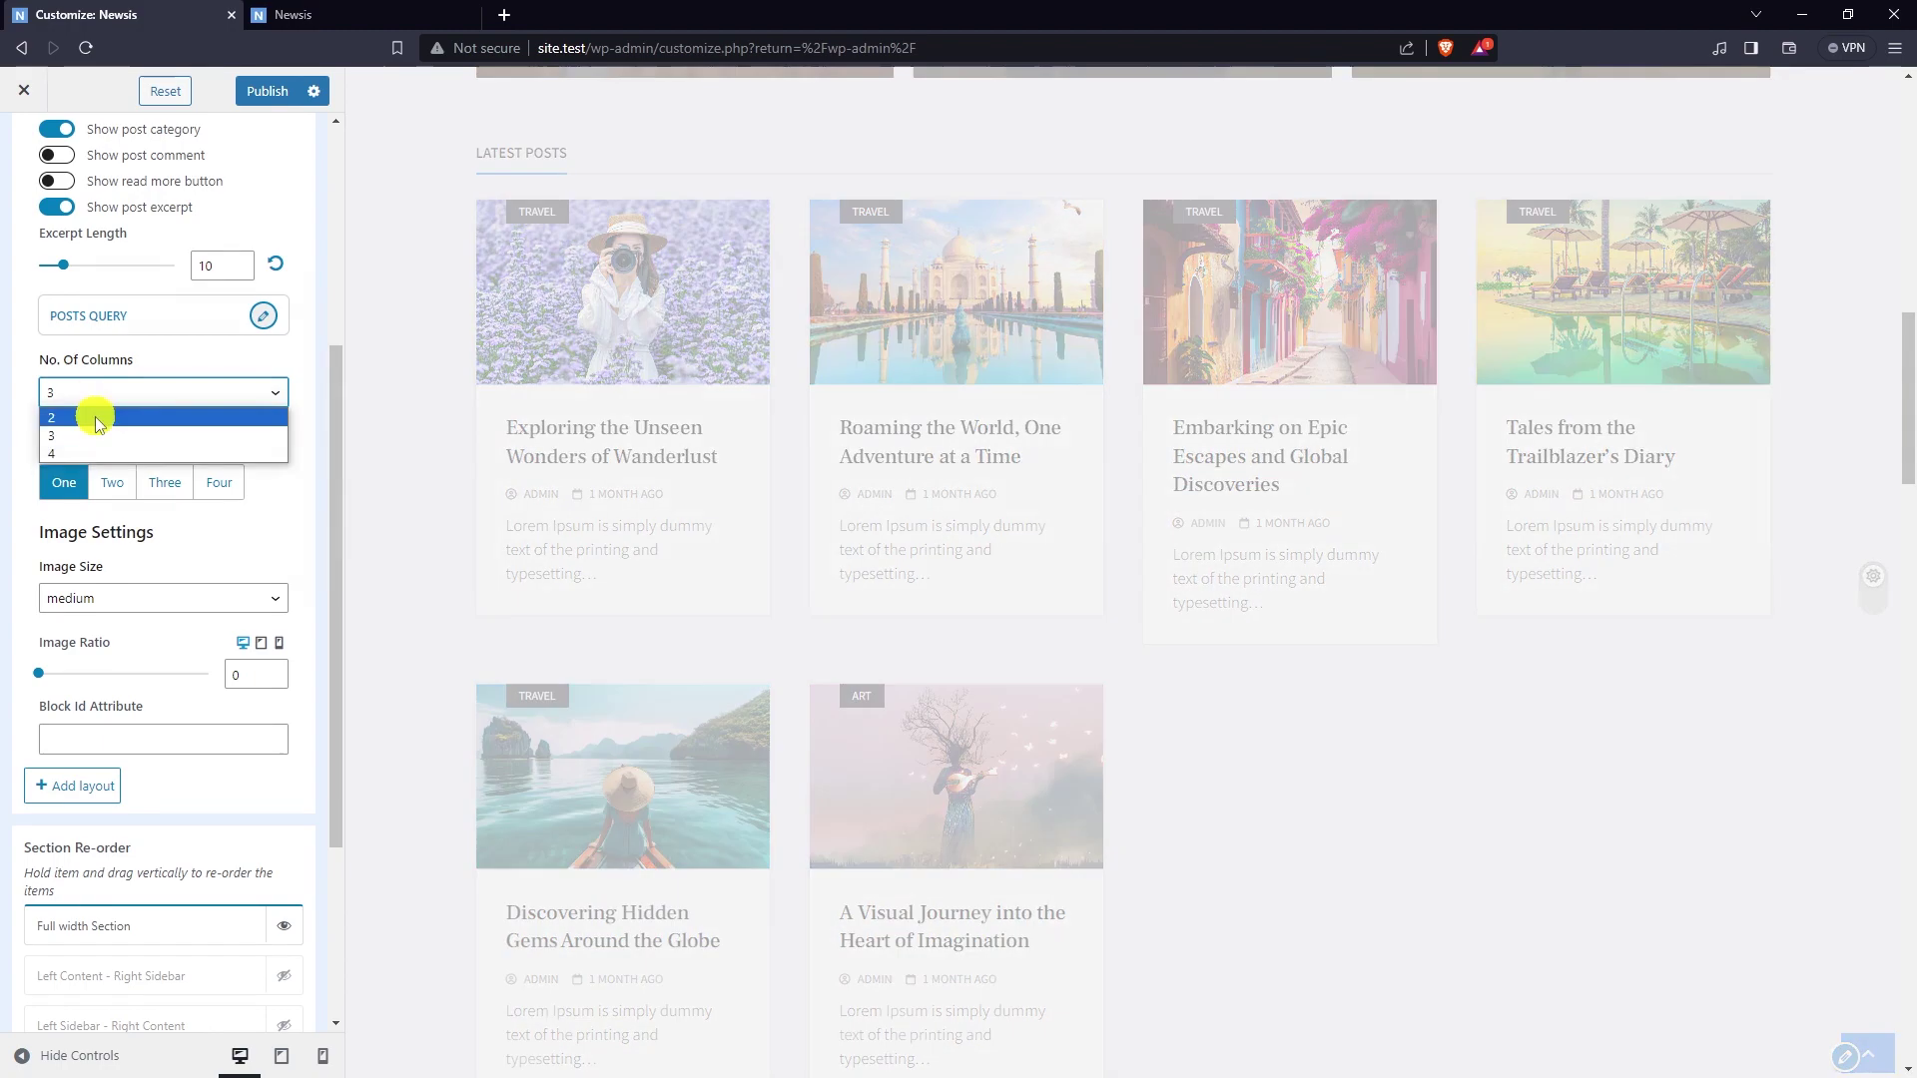
pyautogui.click(96, 418)
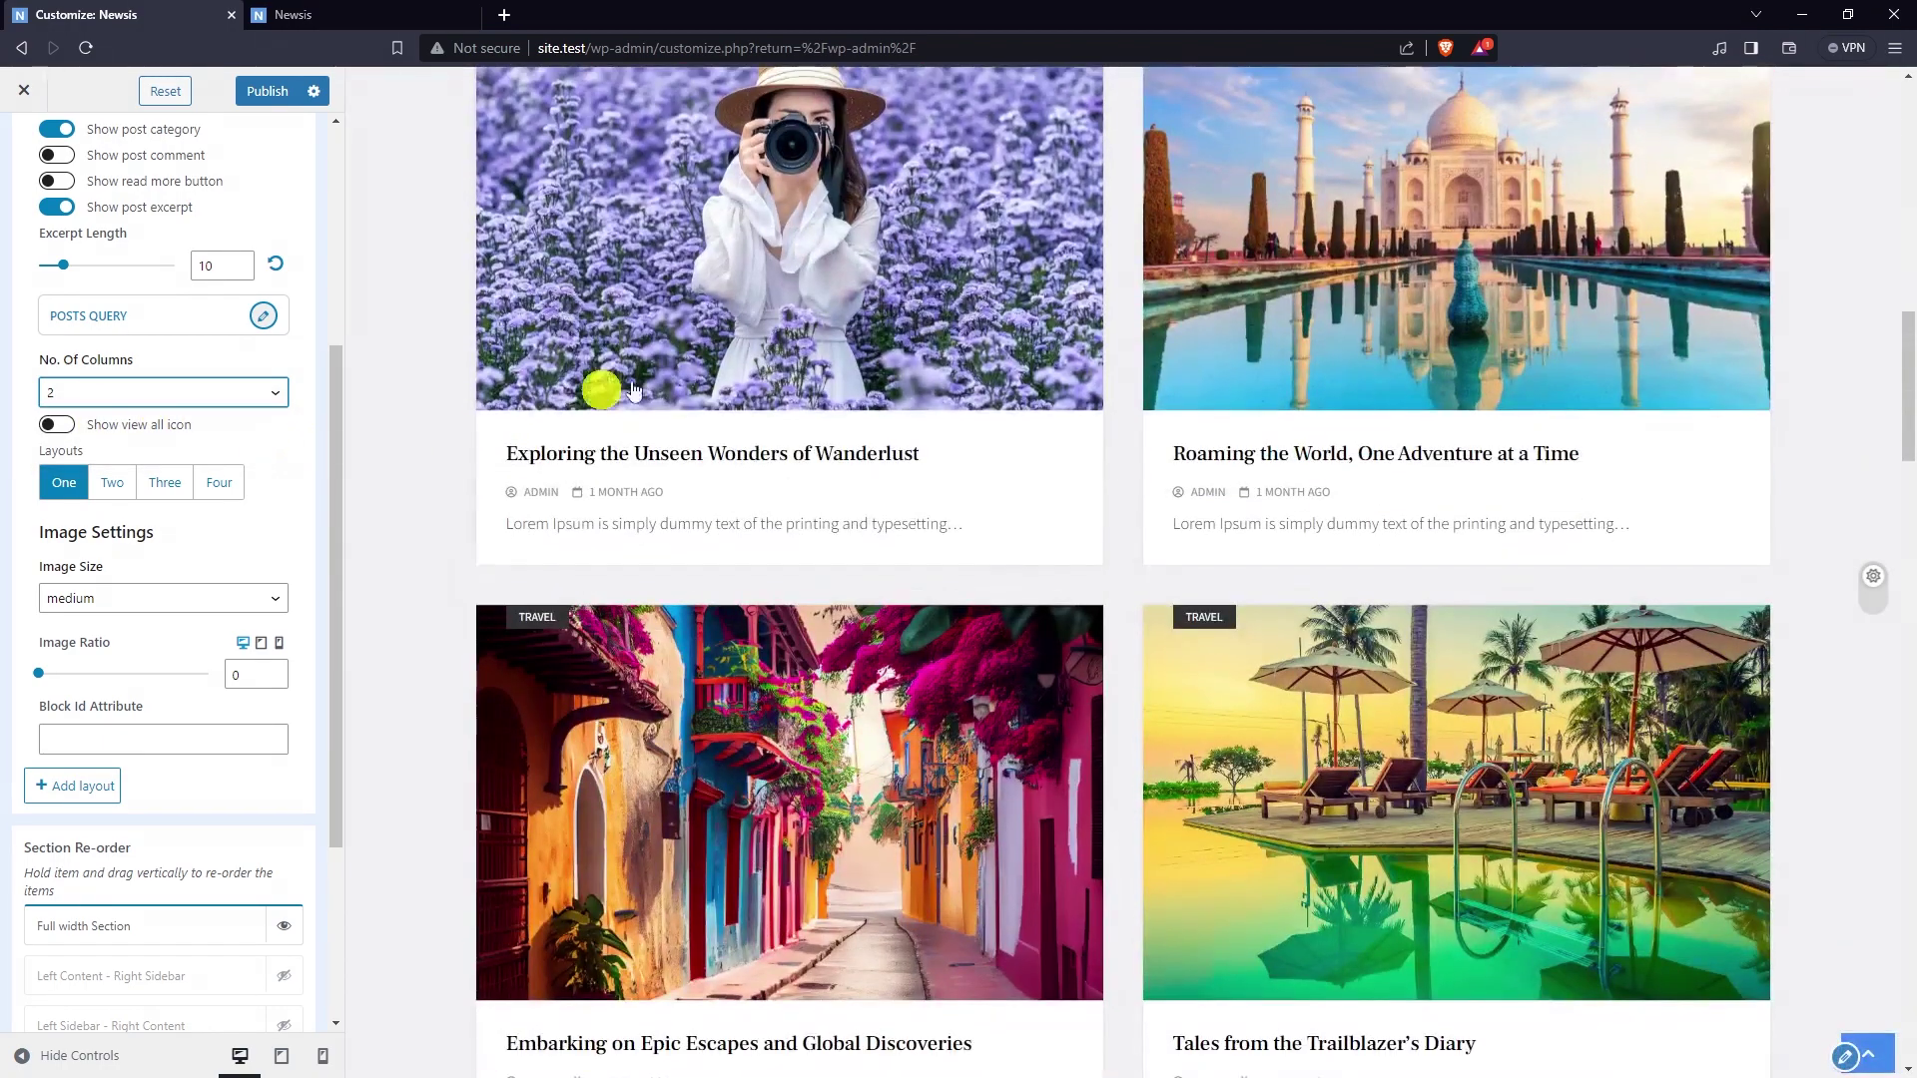
# - Settle the Latest Posts grid on 3 columns, keeping layout One
pyautogui.scroll(-3, 1477, 320)
pyautogui.scroll(-4, 1535, 357)
pyautogui.scroll(8, 1398, 369)
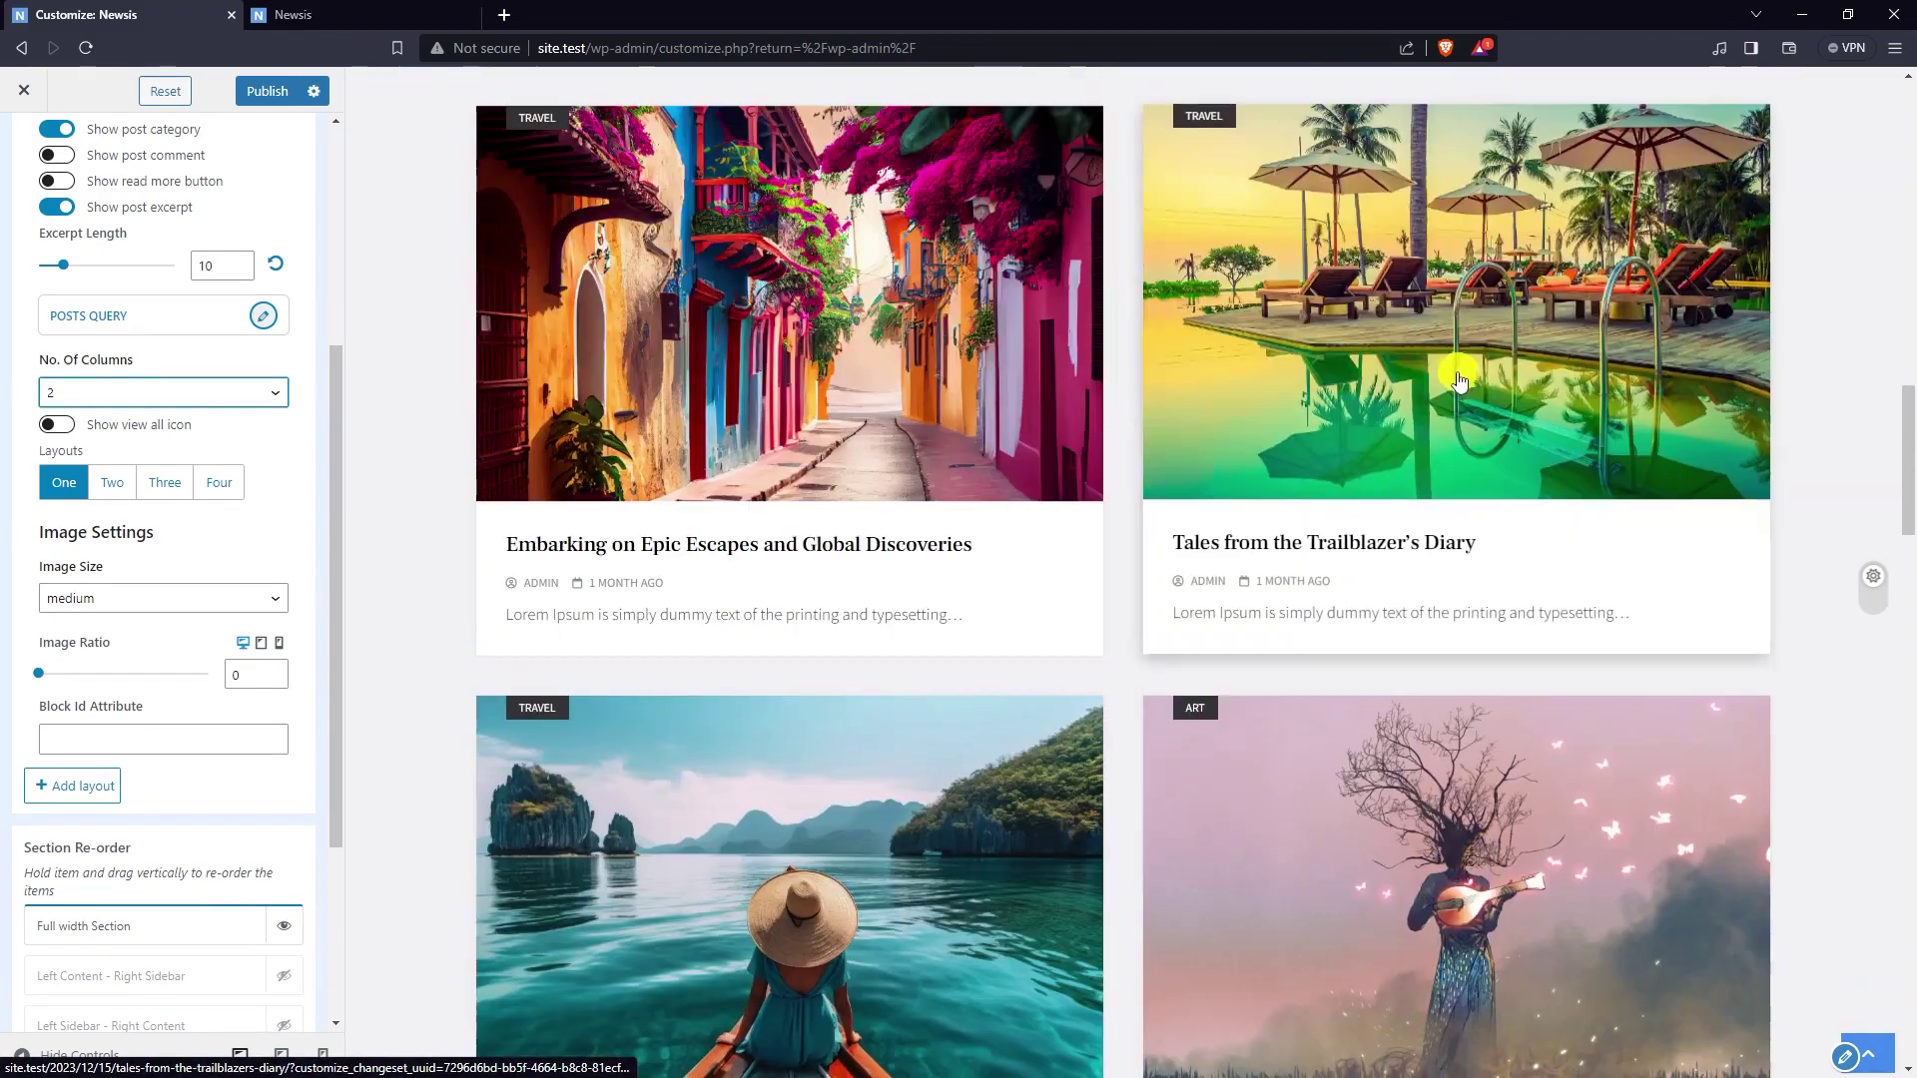
pyautogui.click(171, 395)
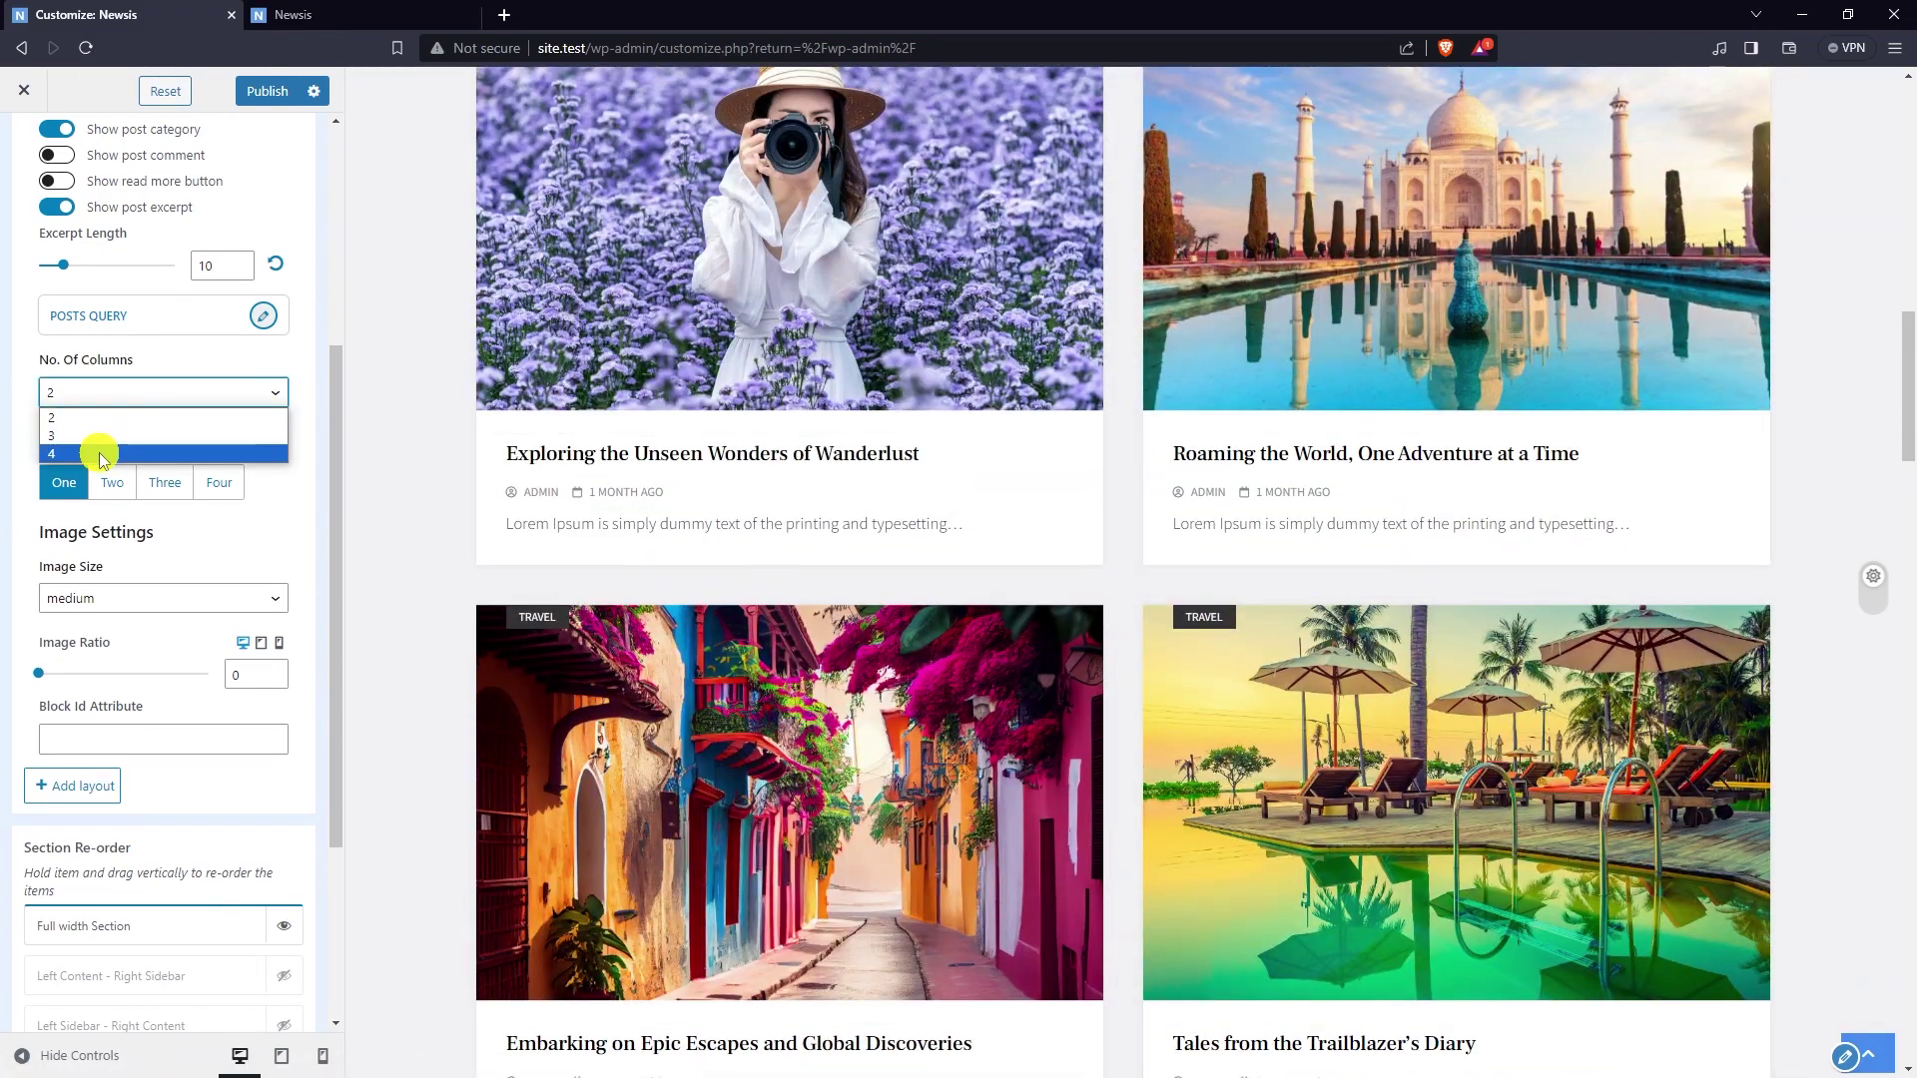
pyautogui.click(90, 437)
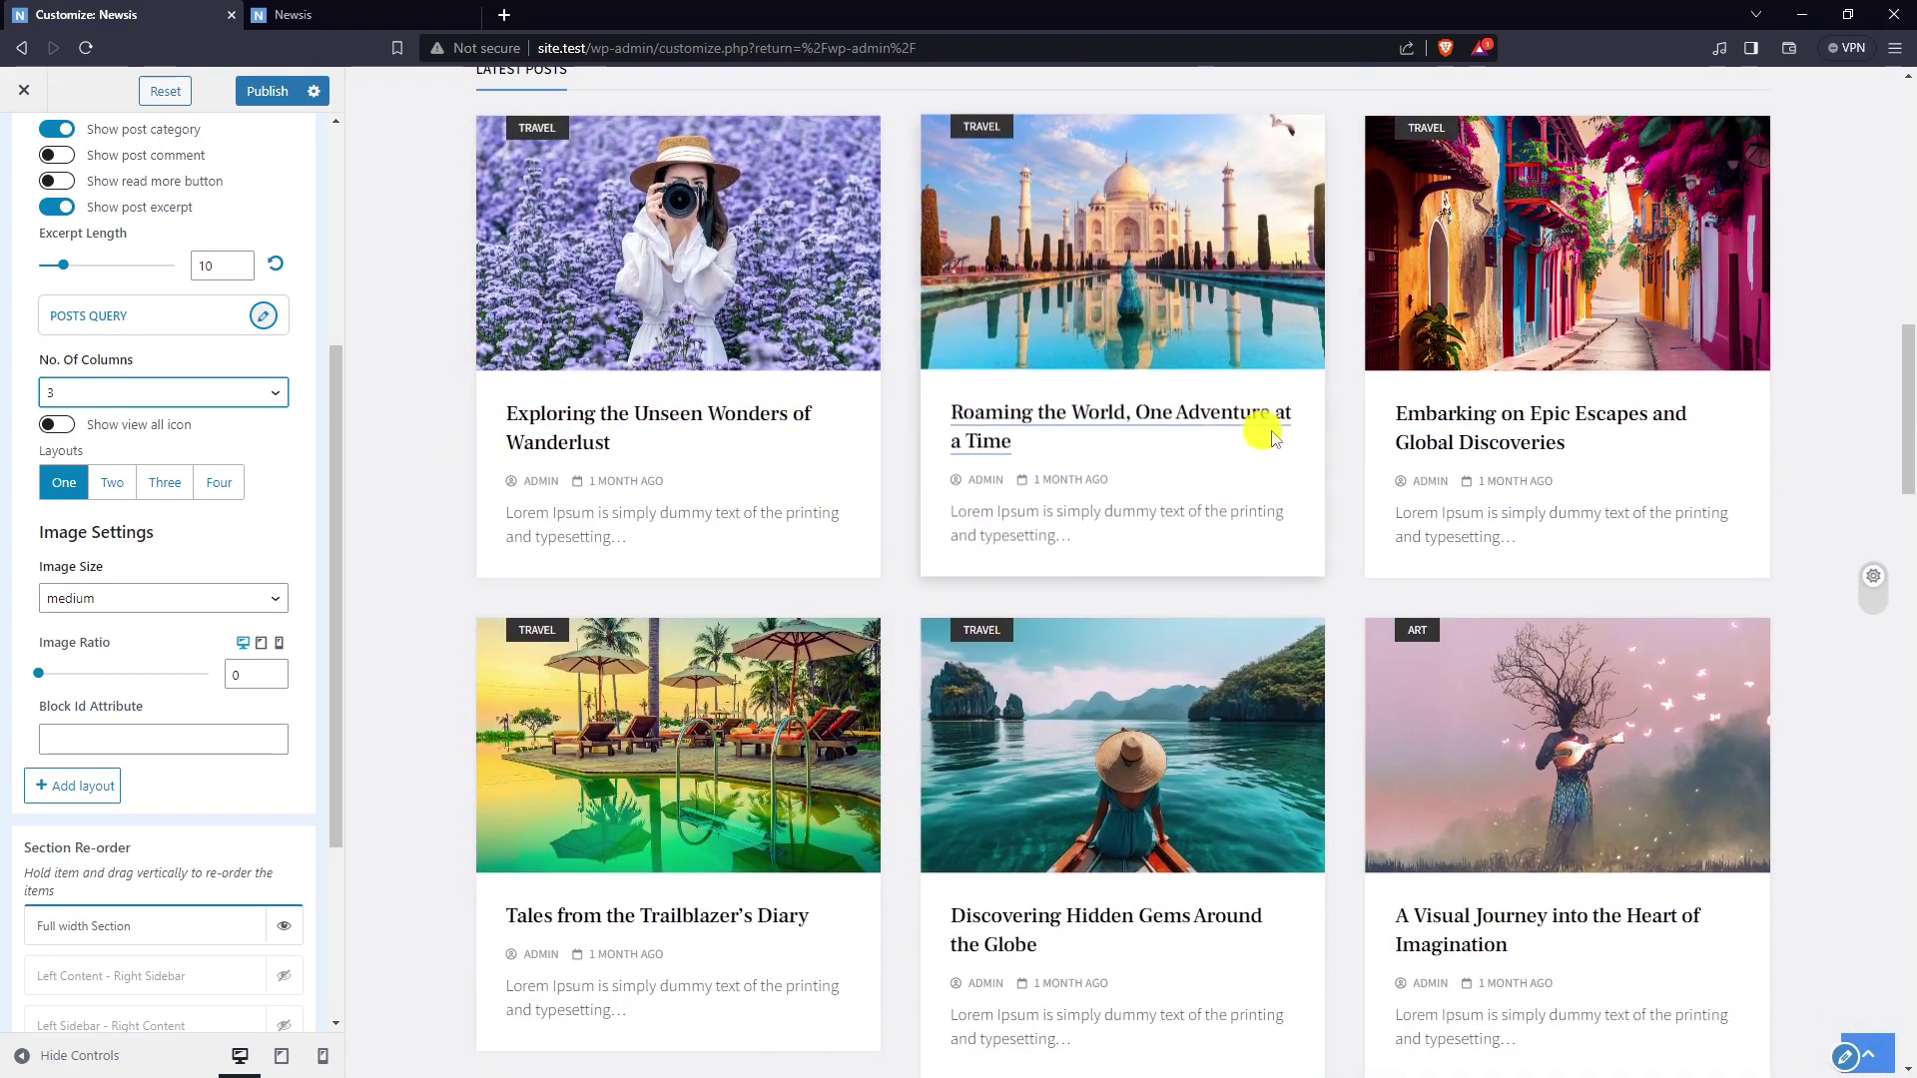
pyautogui.scroll(-2, 1199, 419)
pyautogui.scroll(1, 456, 444)
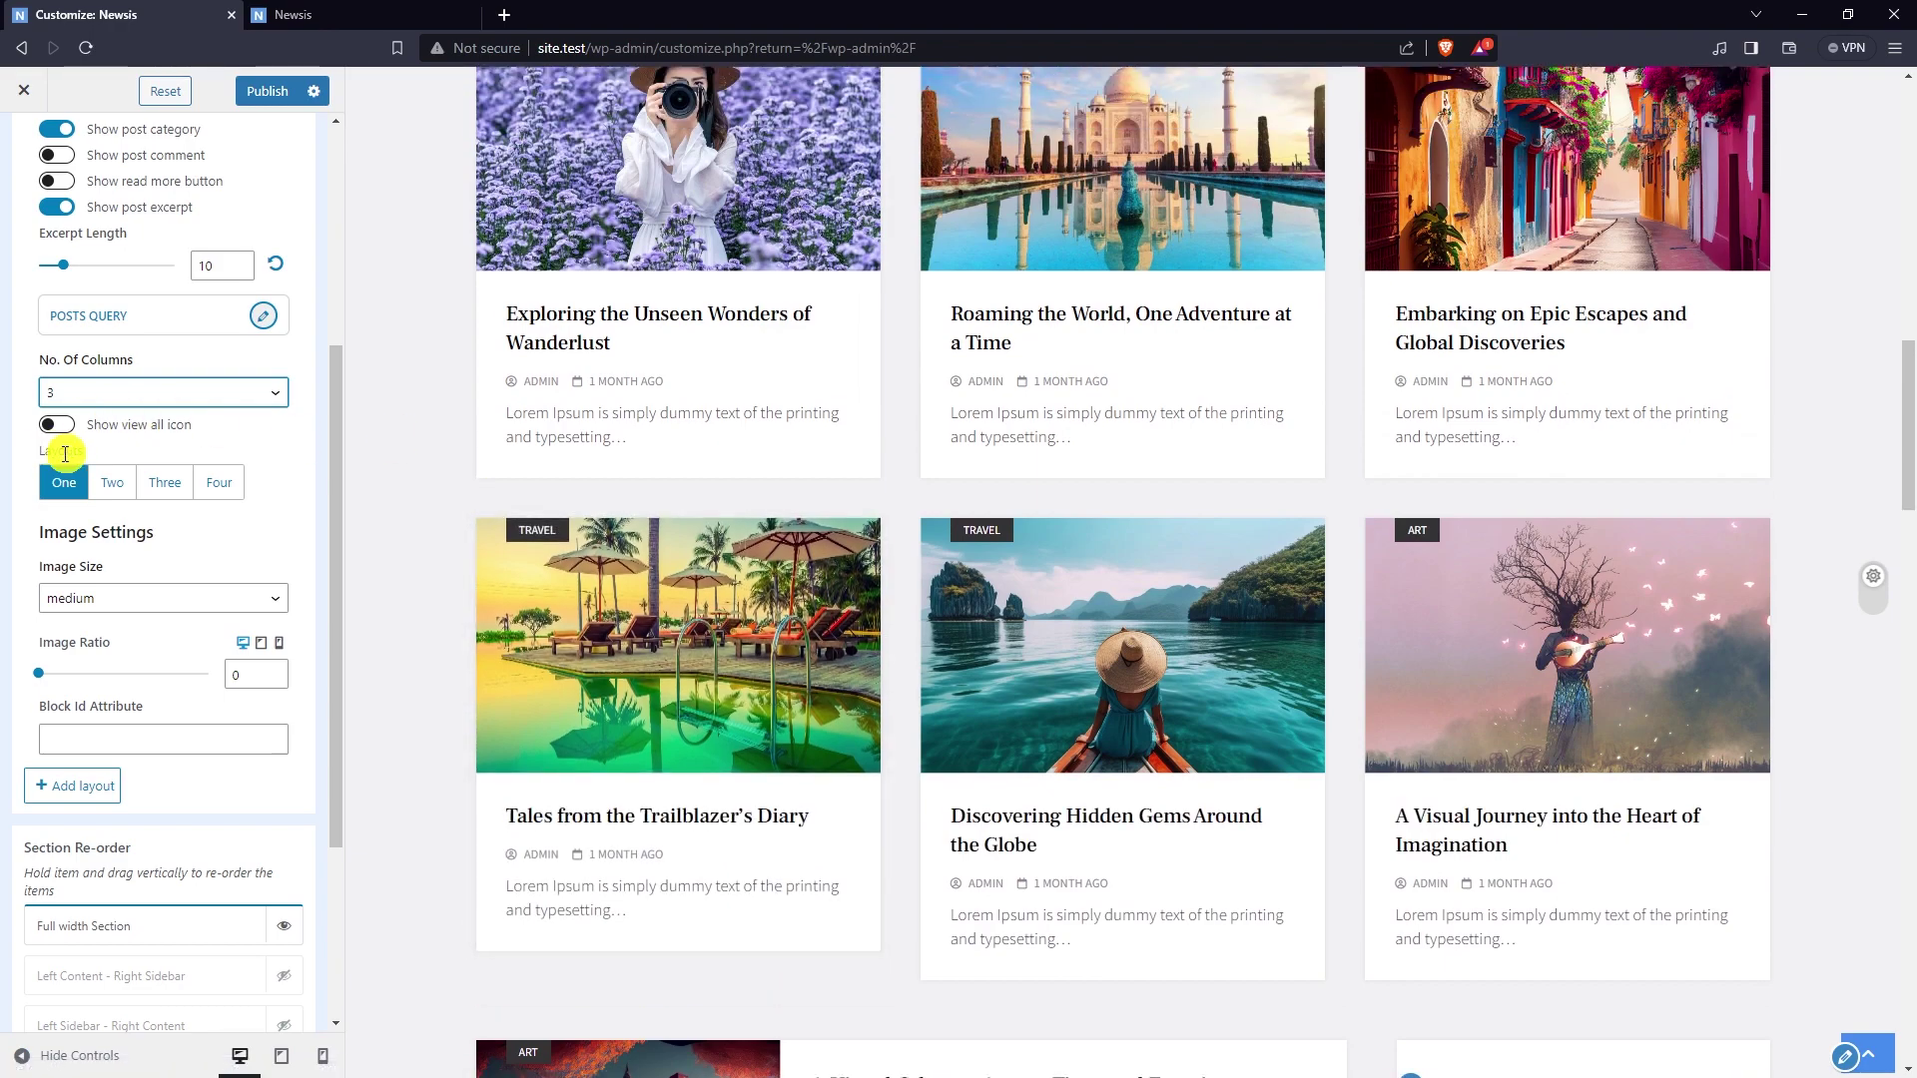
pyautogui.click(112, 483)
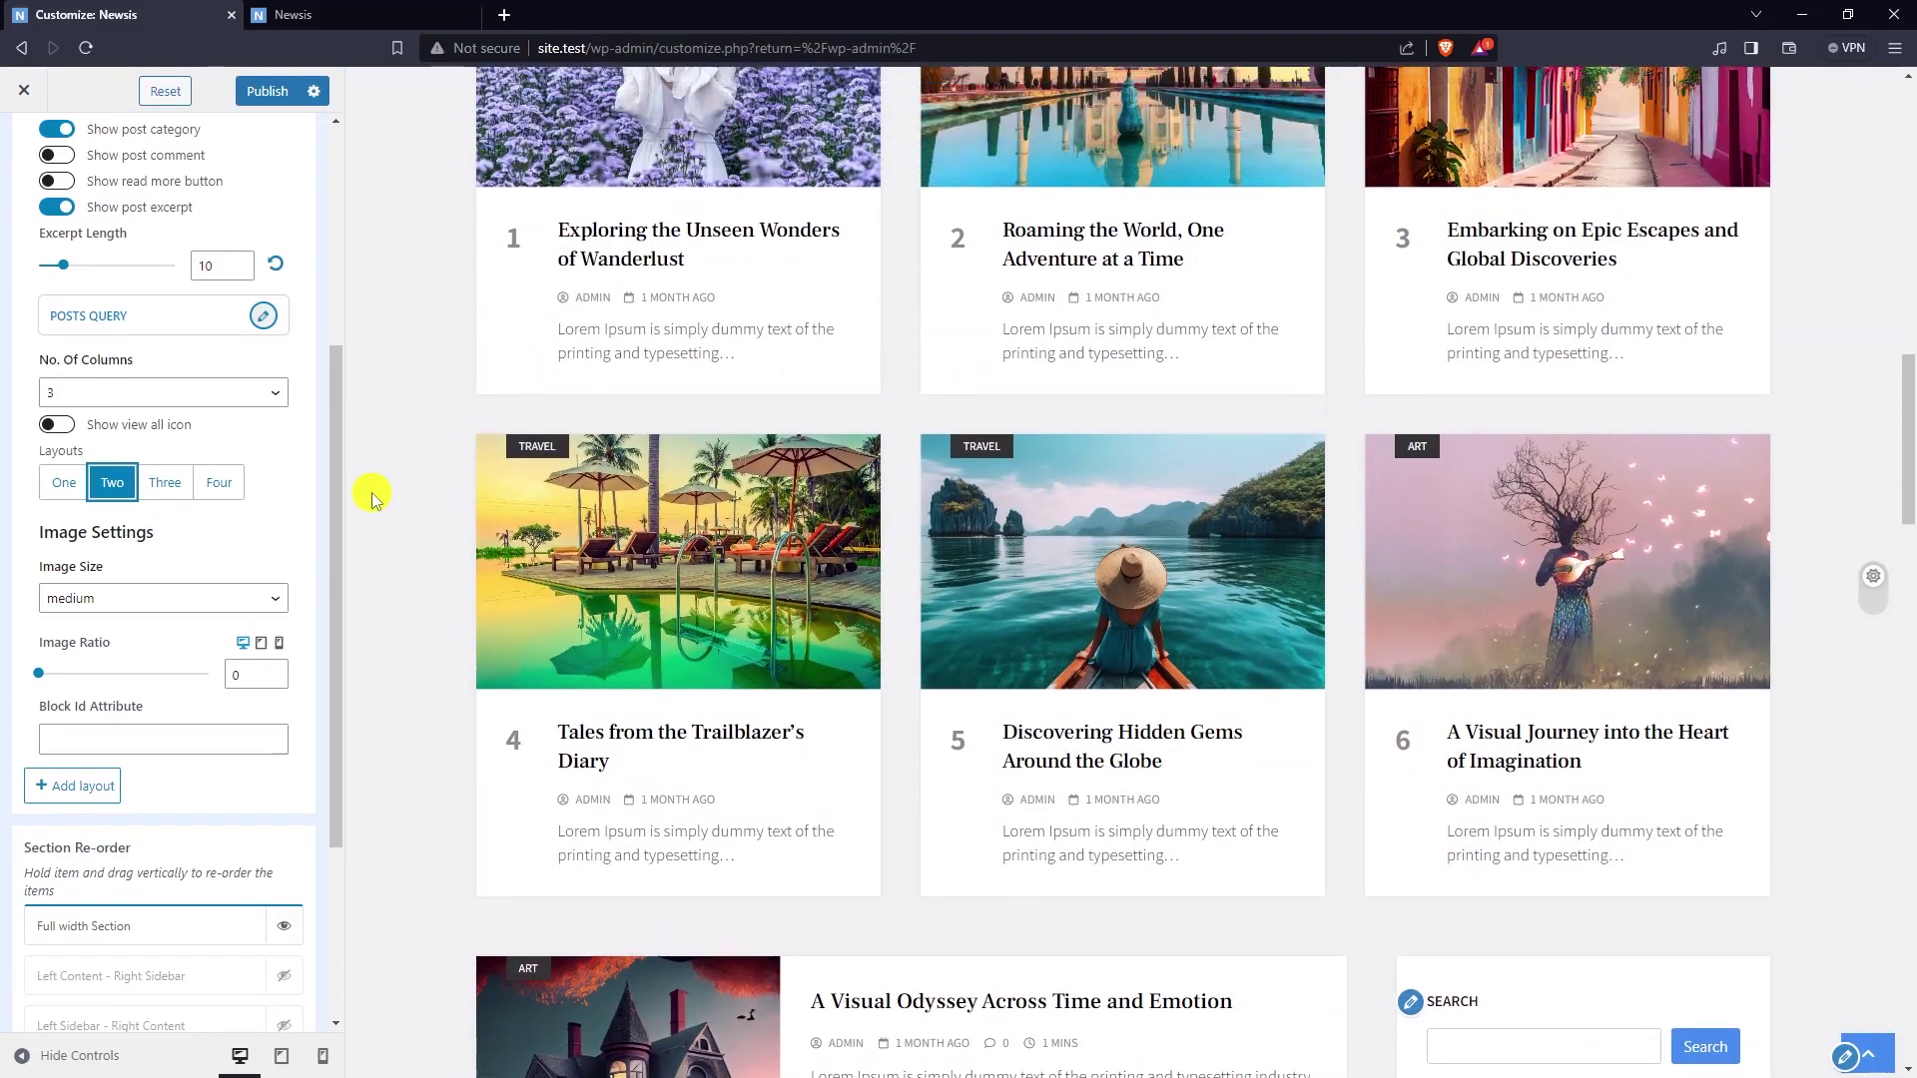
pyautogui.scroll(1, 373, 499)
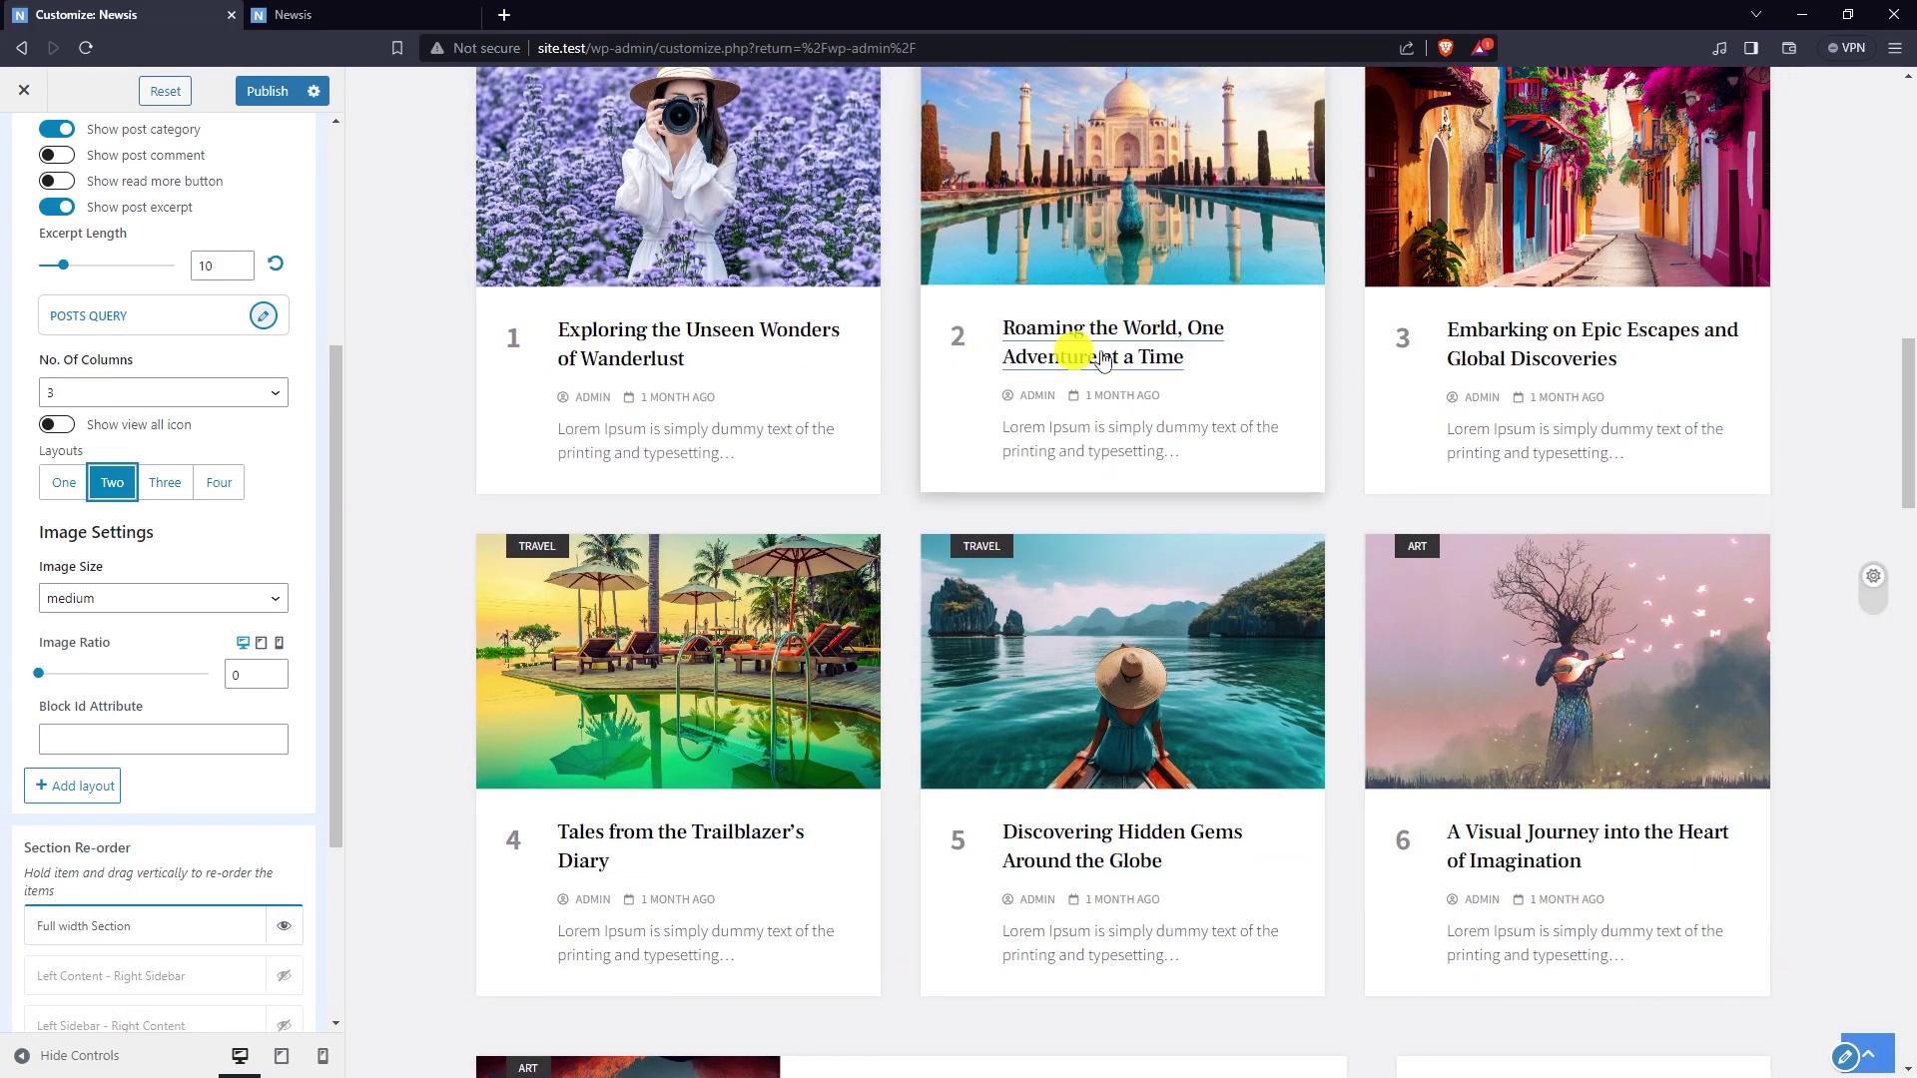
pyautogui.scroll(2, 1398, 420)
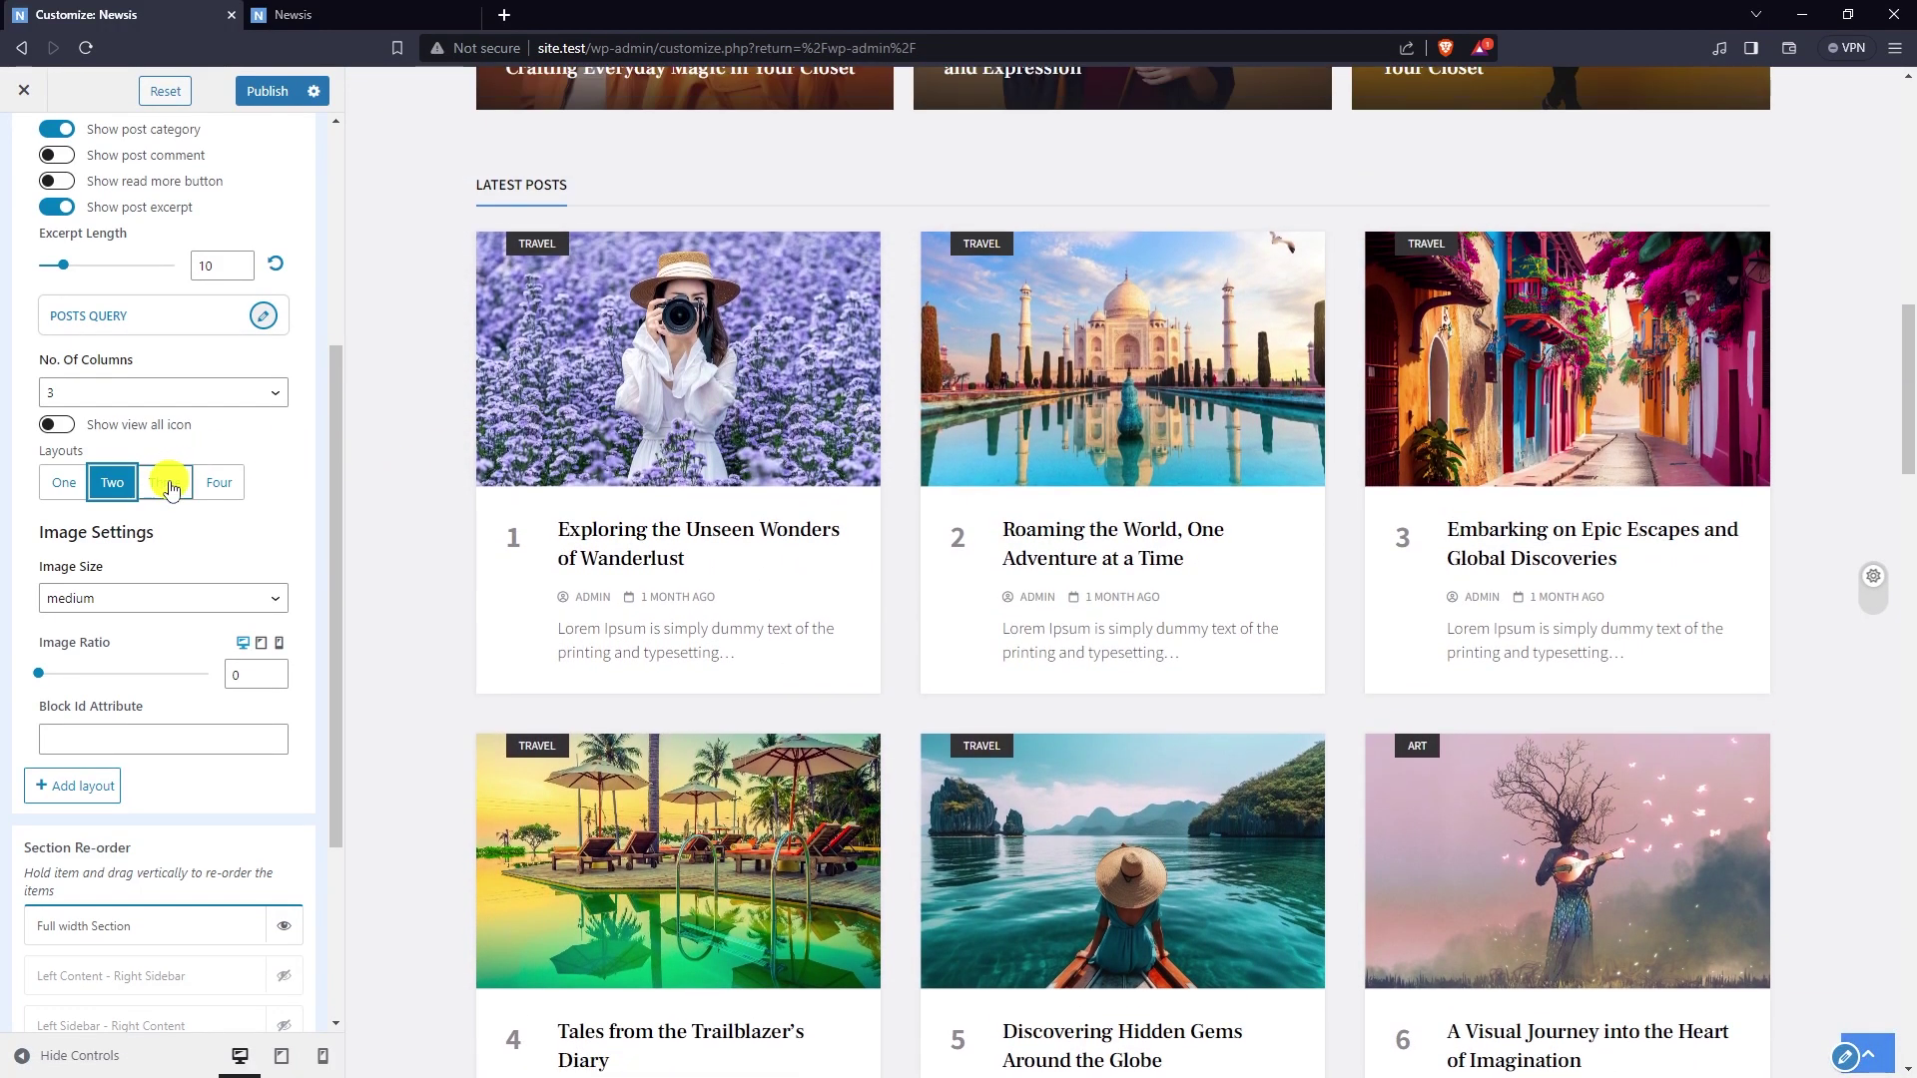
pyautogui.click(170, 487)
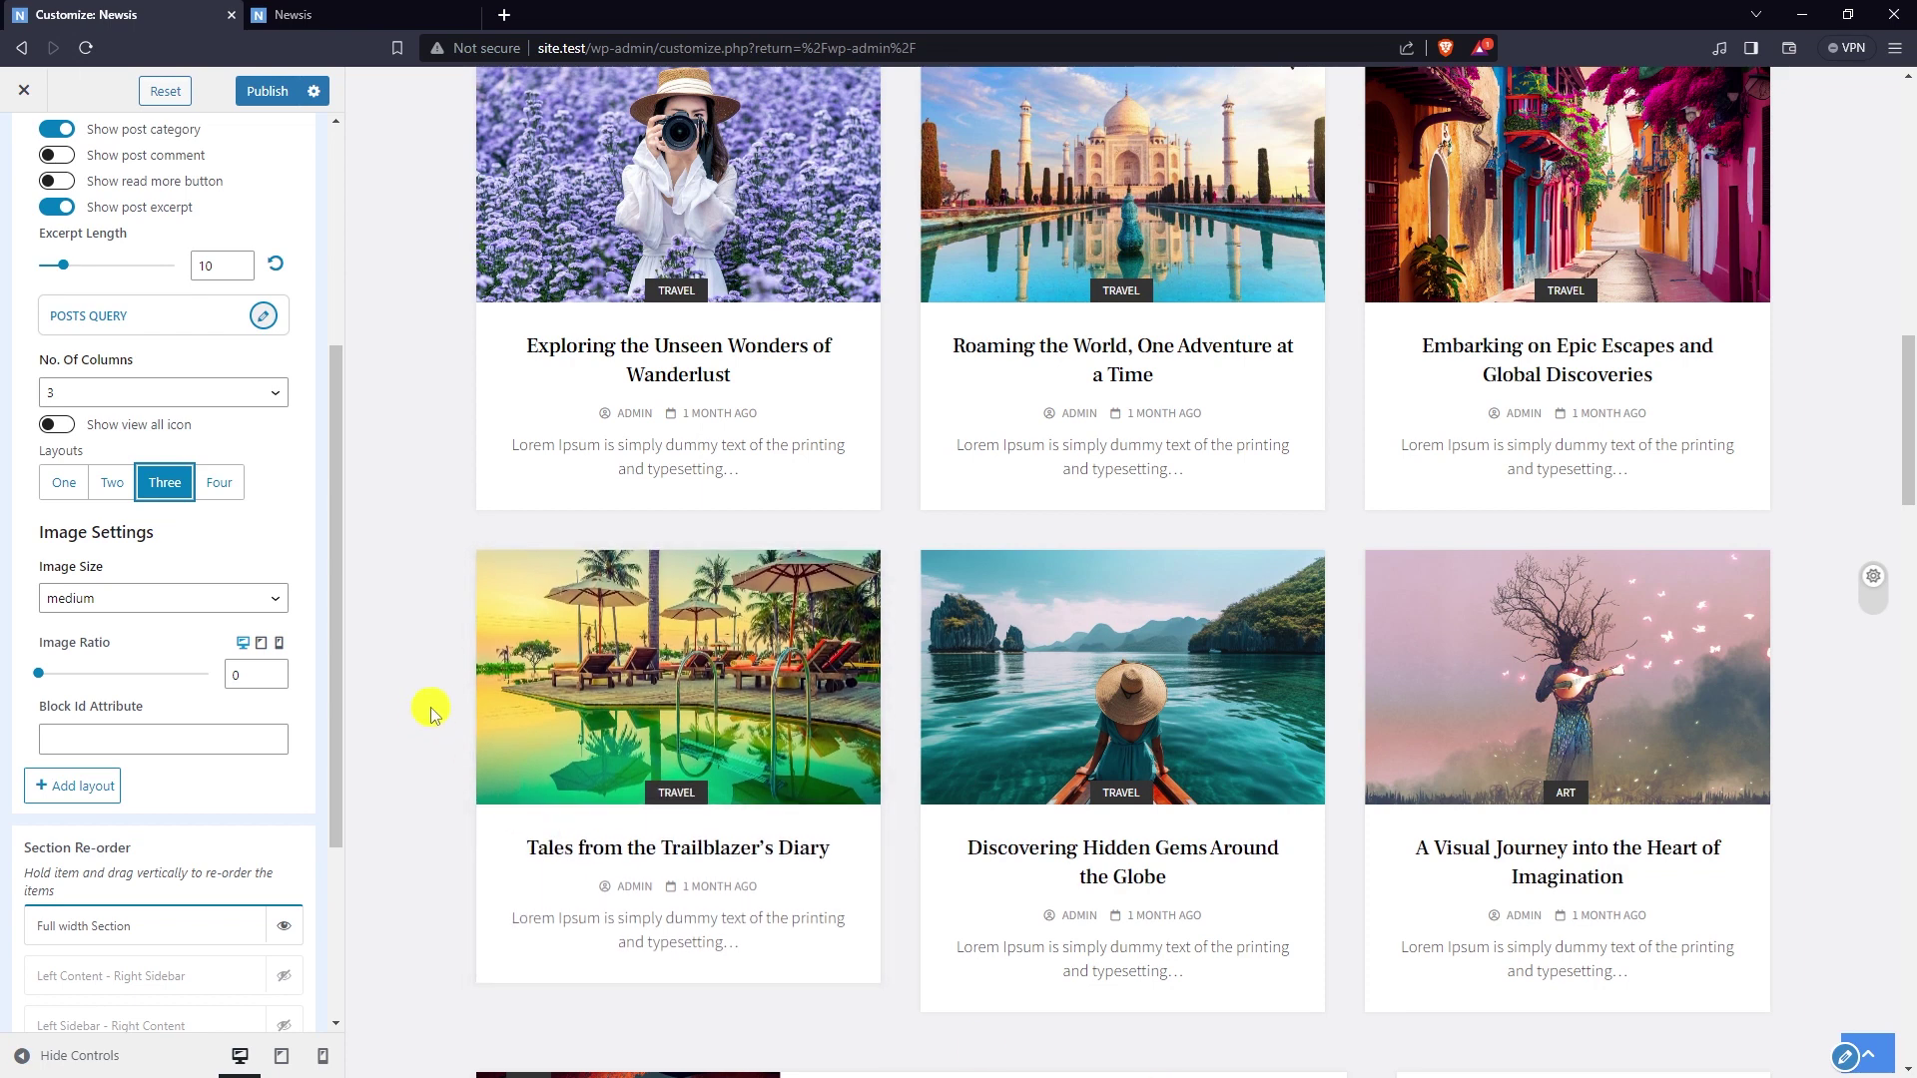
pyautogui.scroll(1, 427, 706)
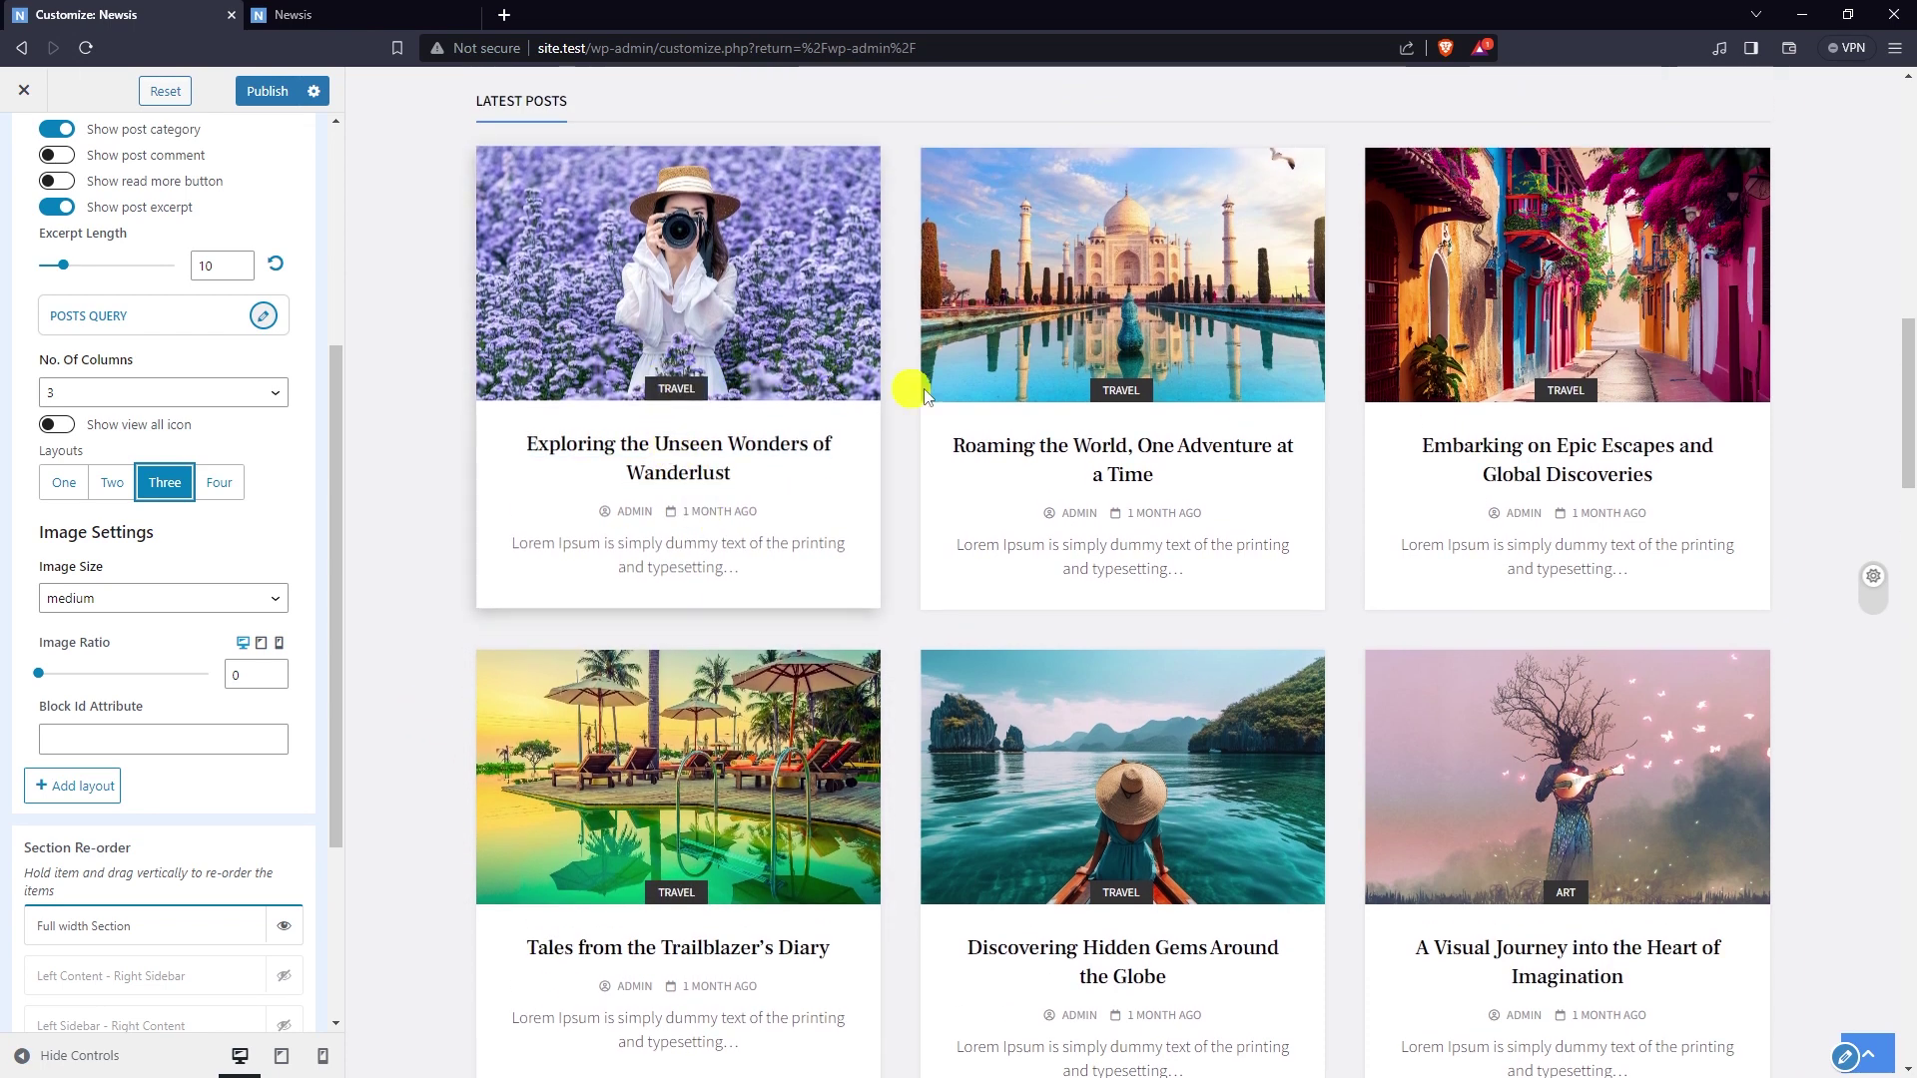
pyautogui.click(222, 483)
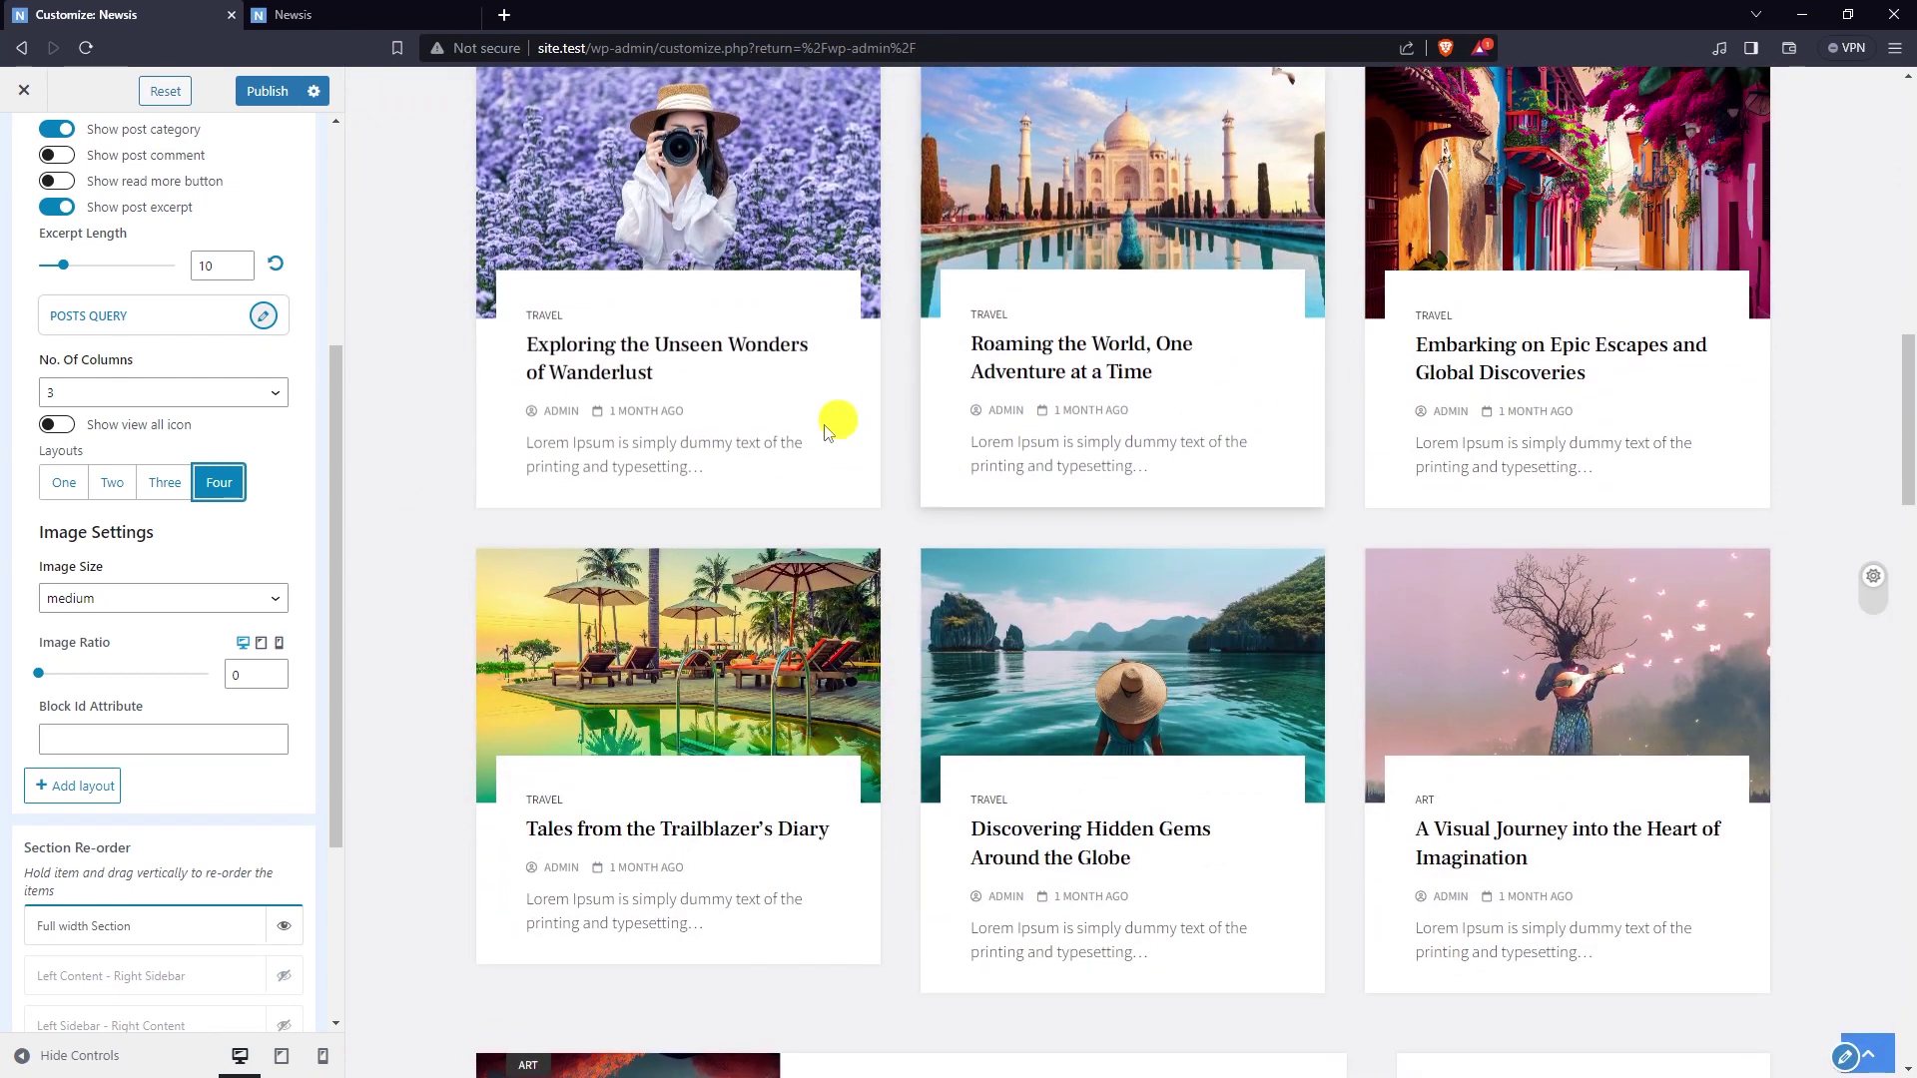
pyautogui.scroll(1, 789, 460)
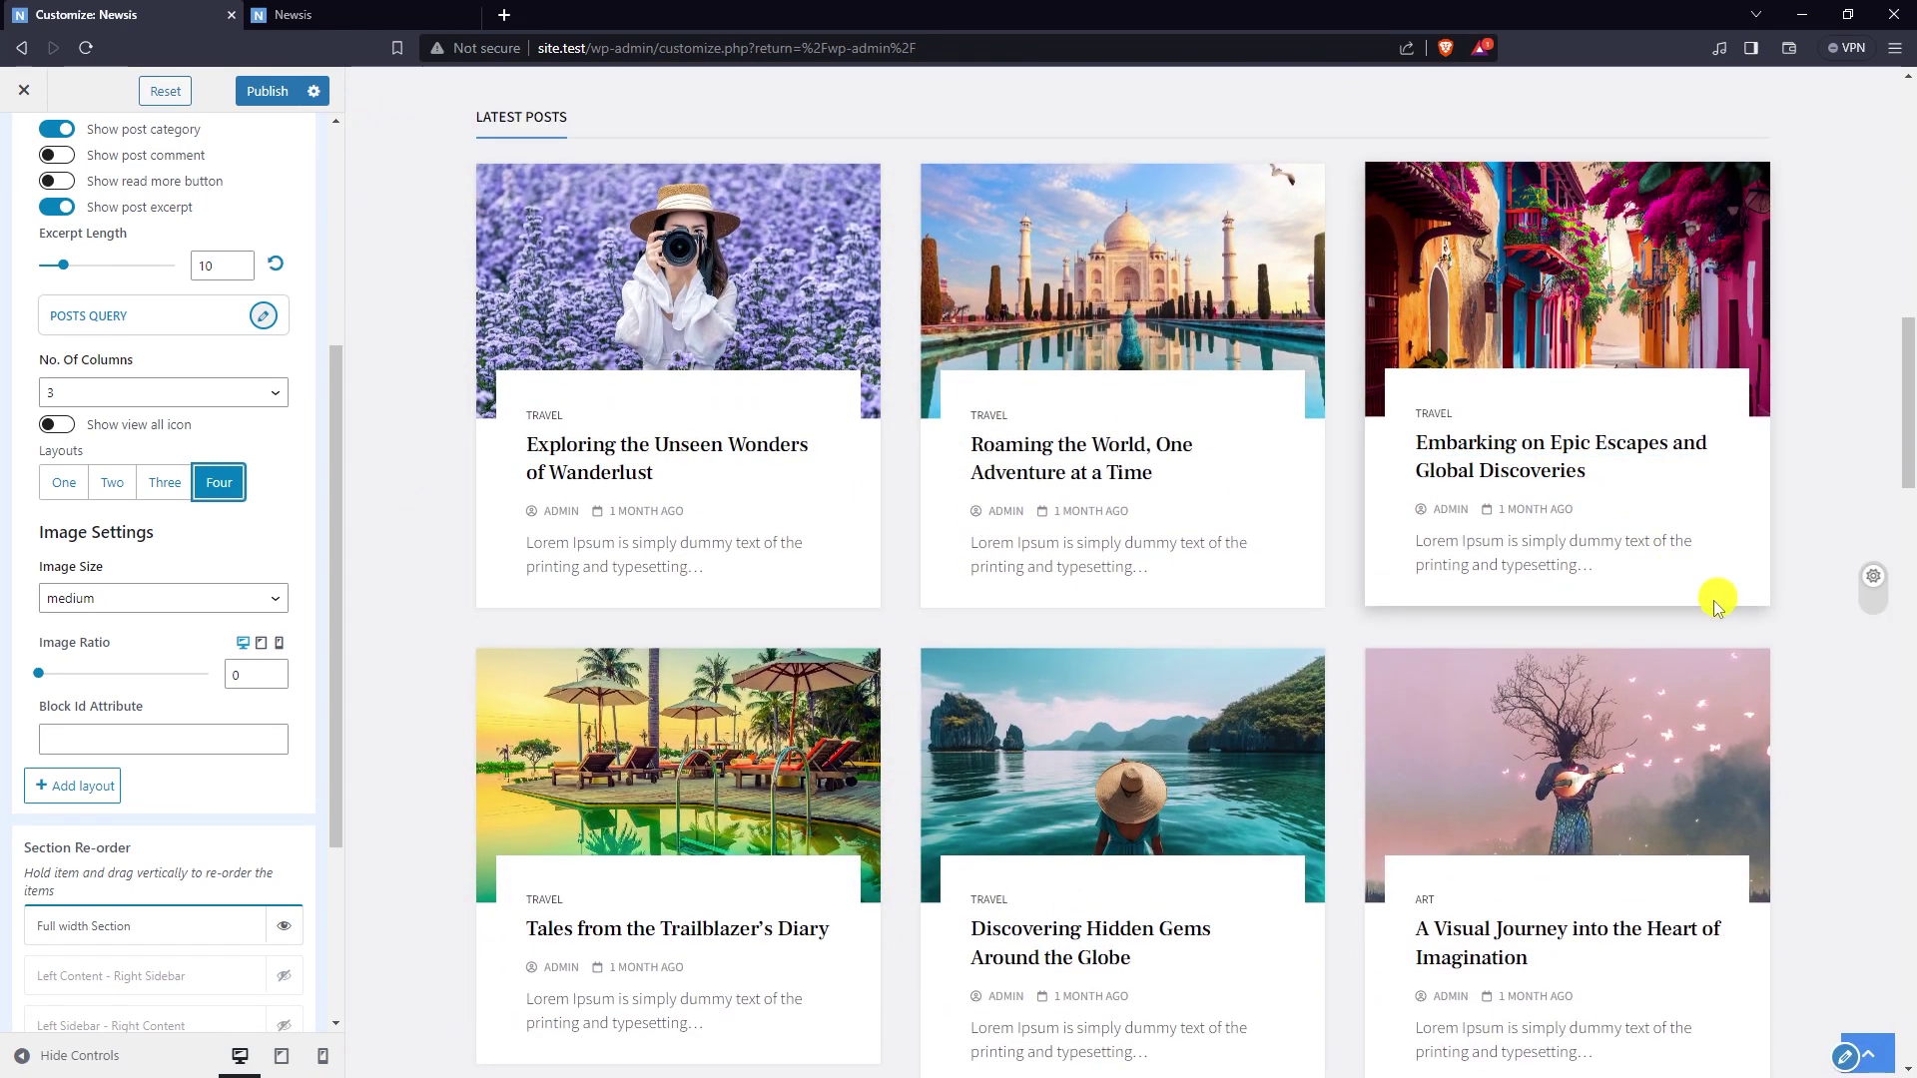
pyautogui.scroll(1, 446, 627)
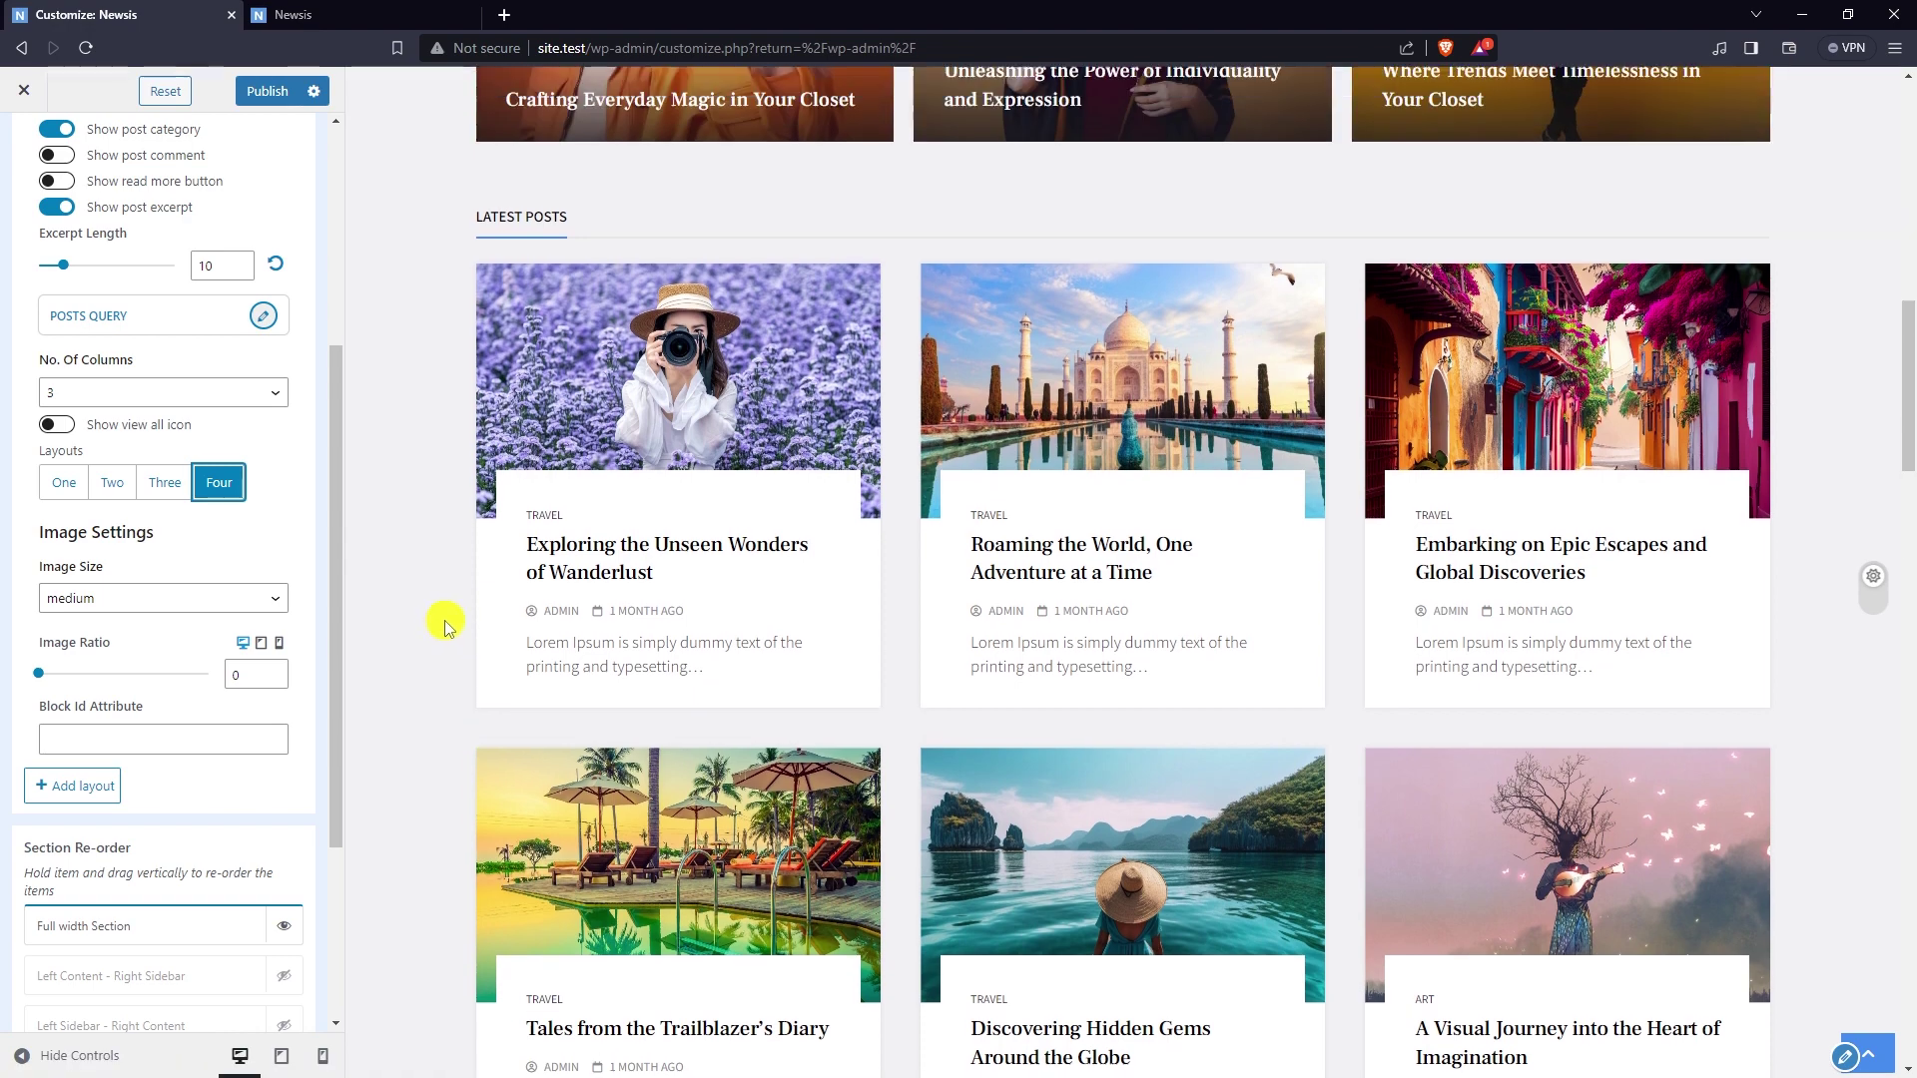
pyautogui.click(58, 486)
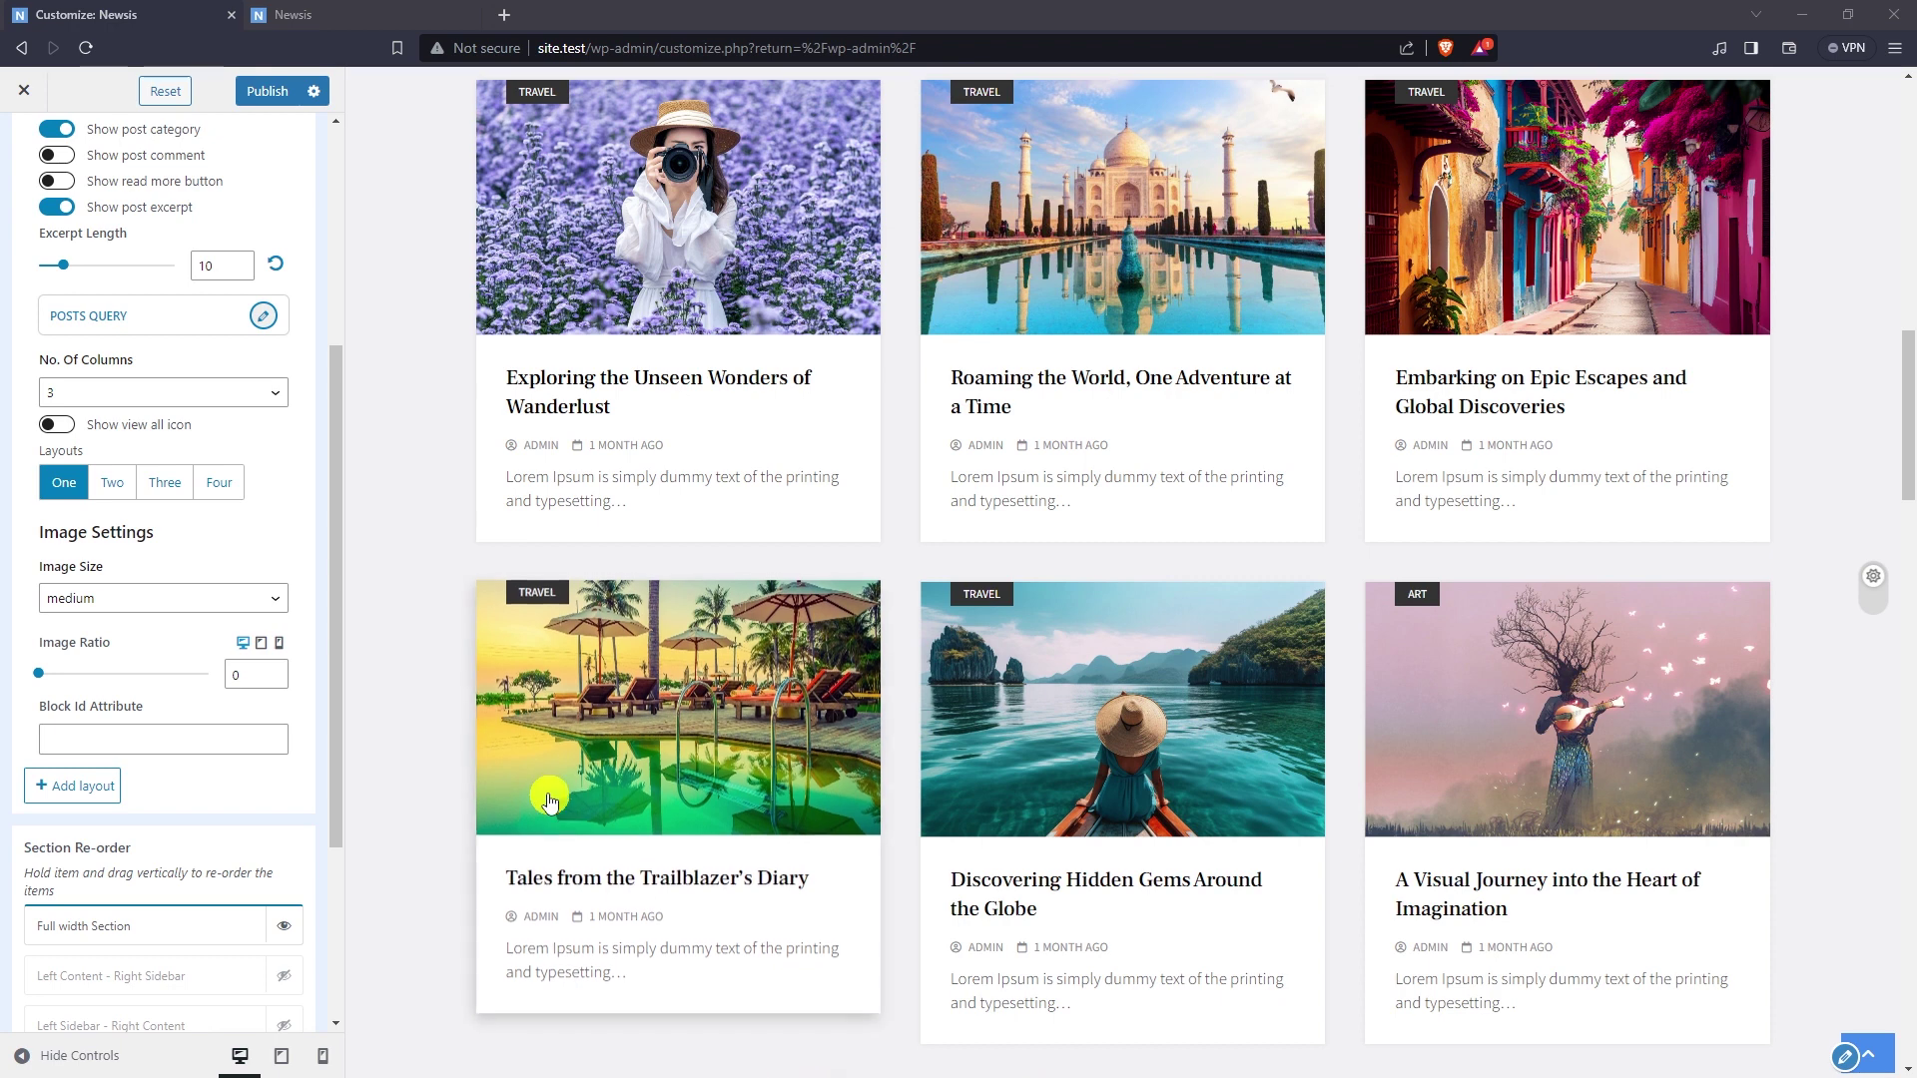
# - Set the Latest Posts image size to medium_large
pyautogui.click(50, 531)
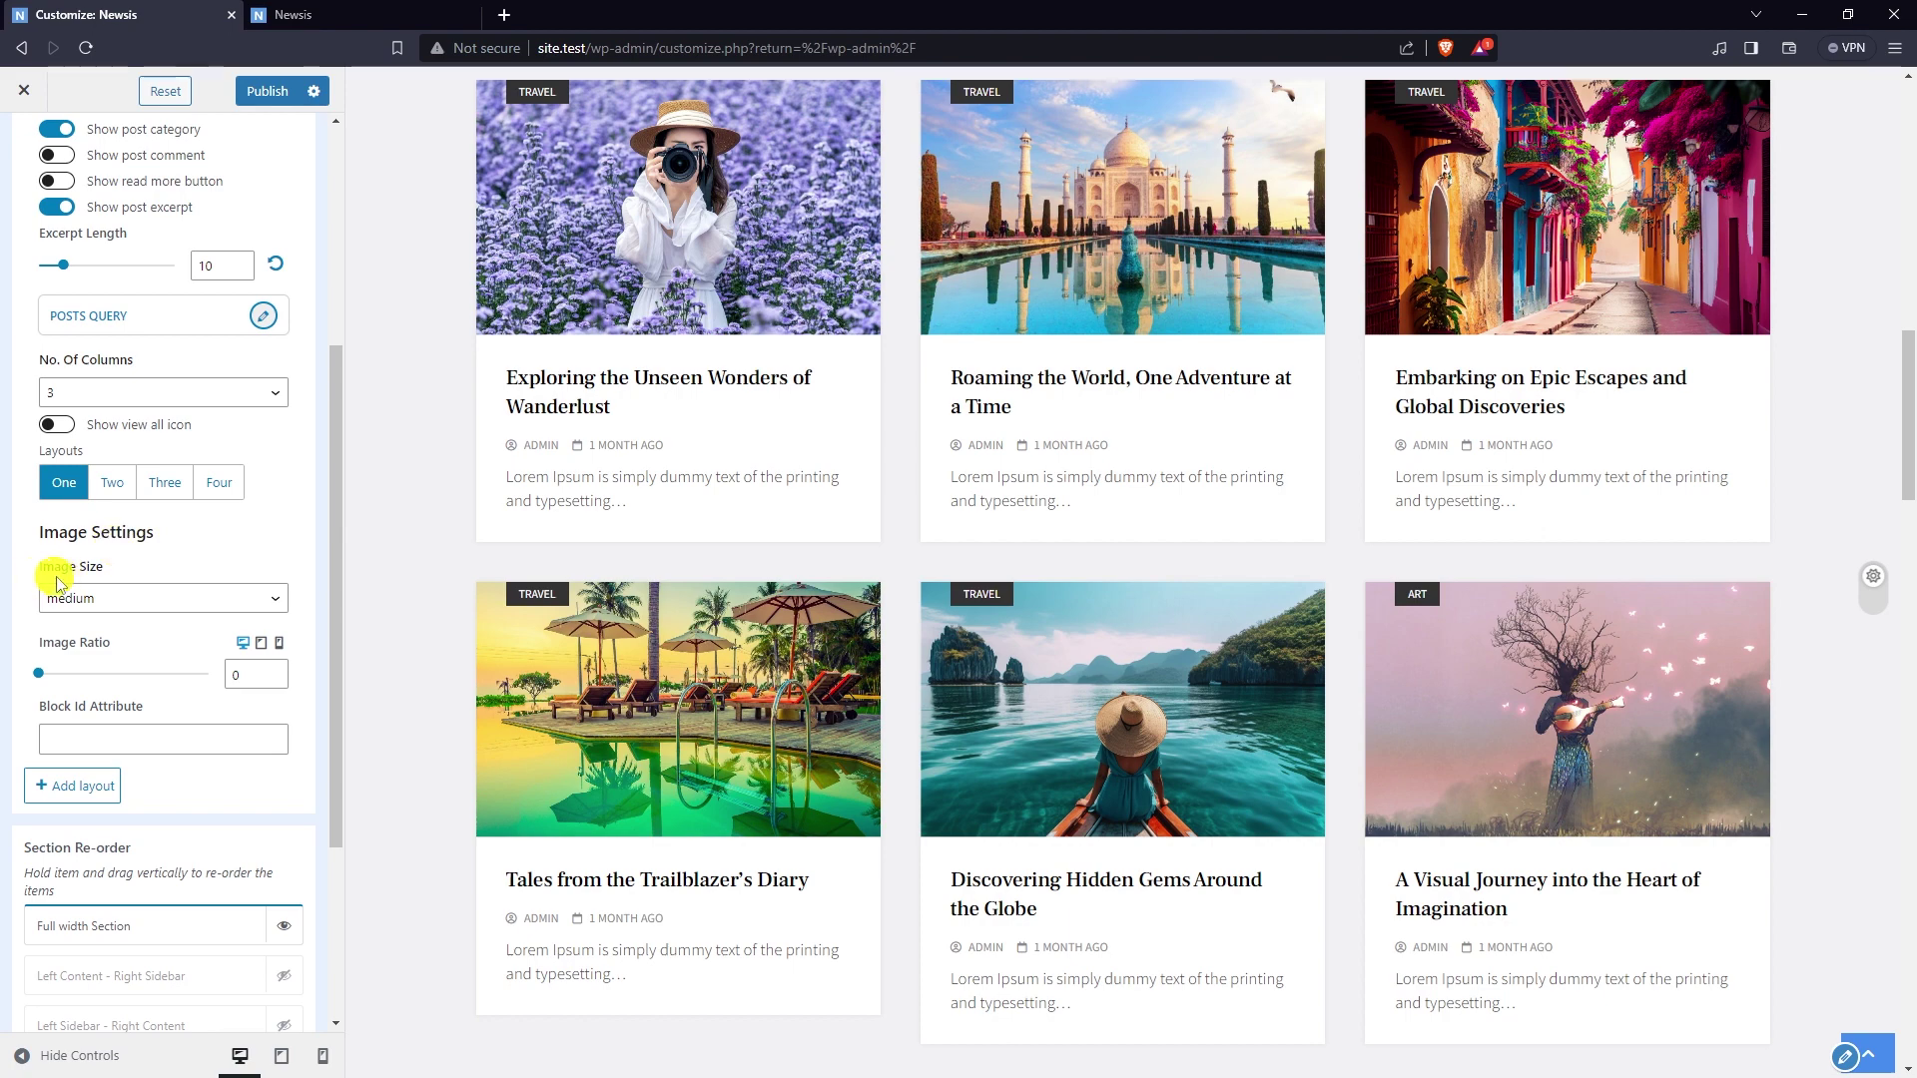
pyautogui.click(85, 608)
pyautogui.click(105, 657)
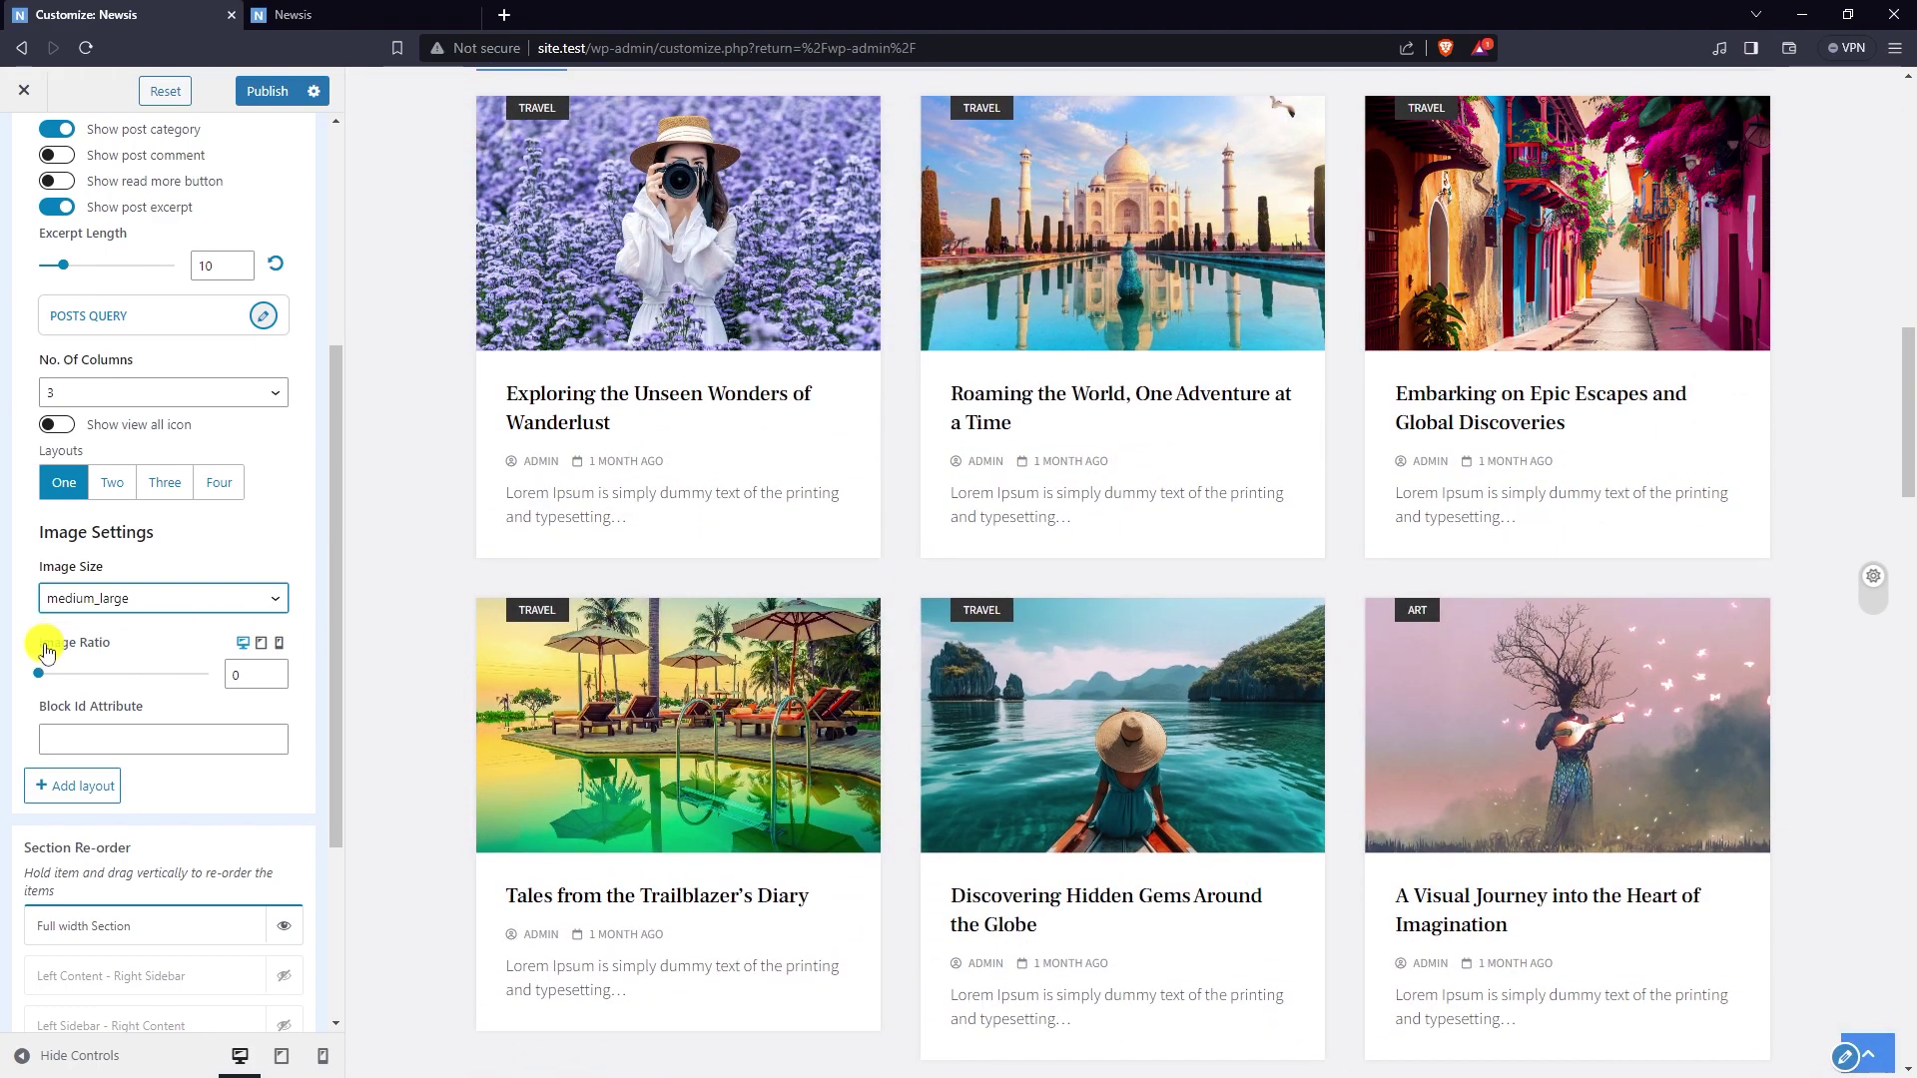
pyautogui.click(99, 646)
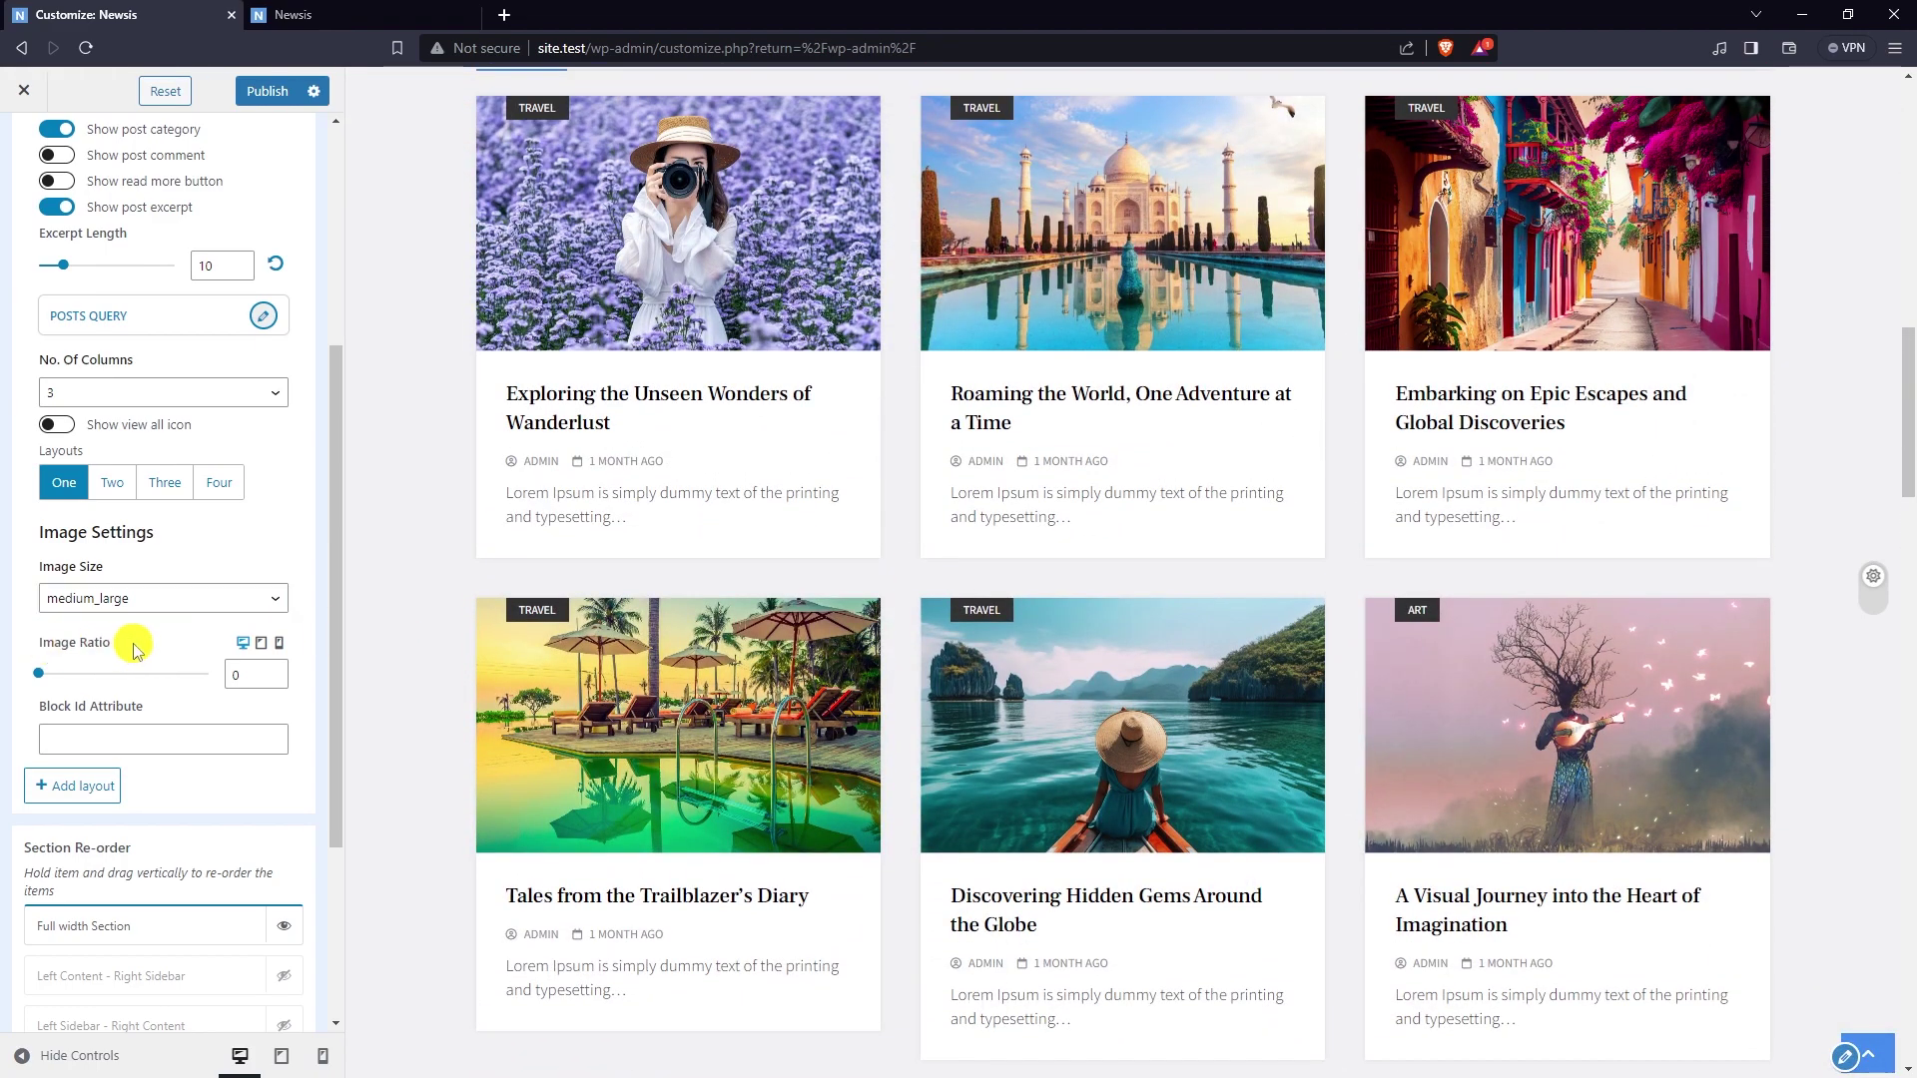
# - Raise the desktop image ratio to 0.5
pyautogui.click(277, 675)
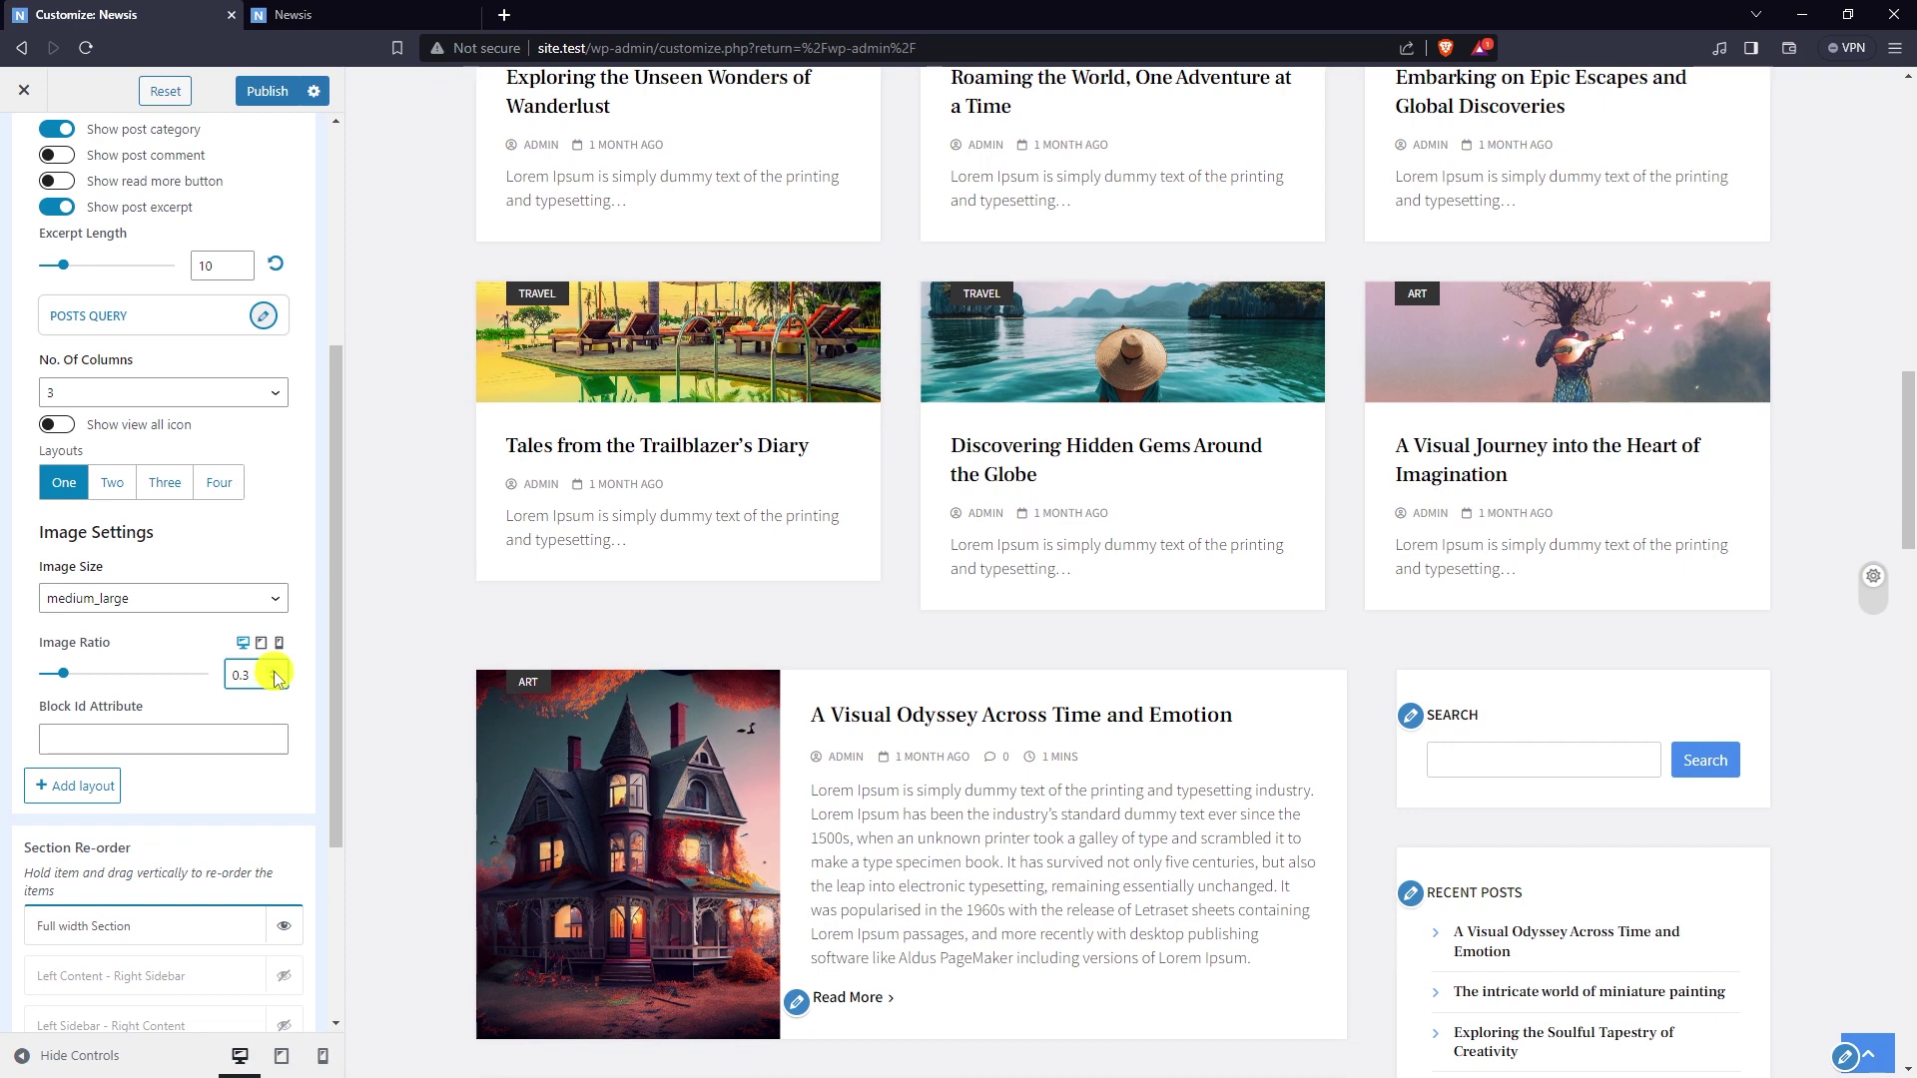
pyautogui.click(273, 670)
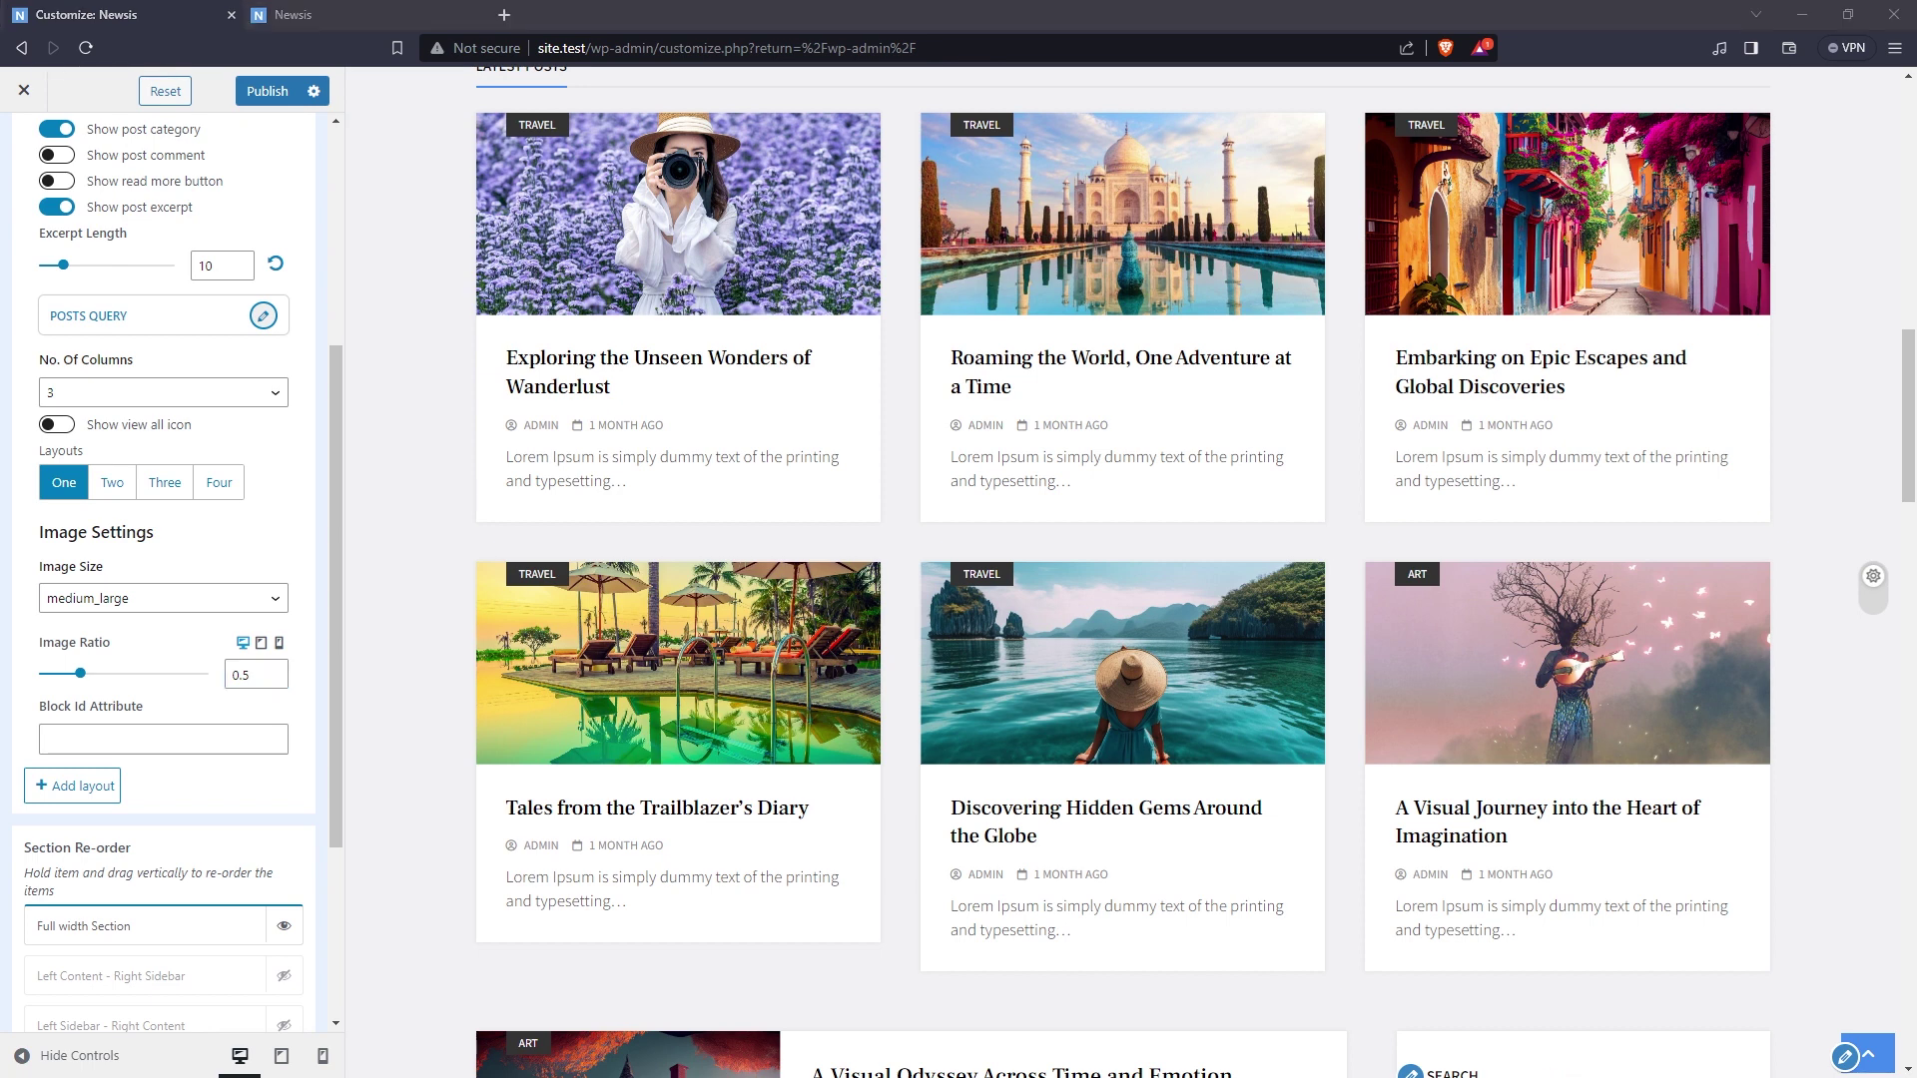
pyautogui.scroll(2, 397, 796)
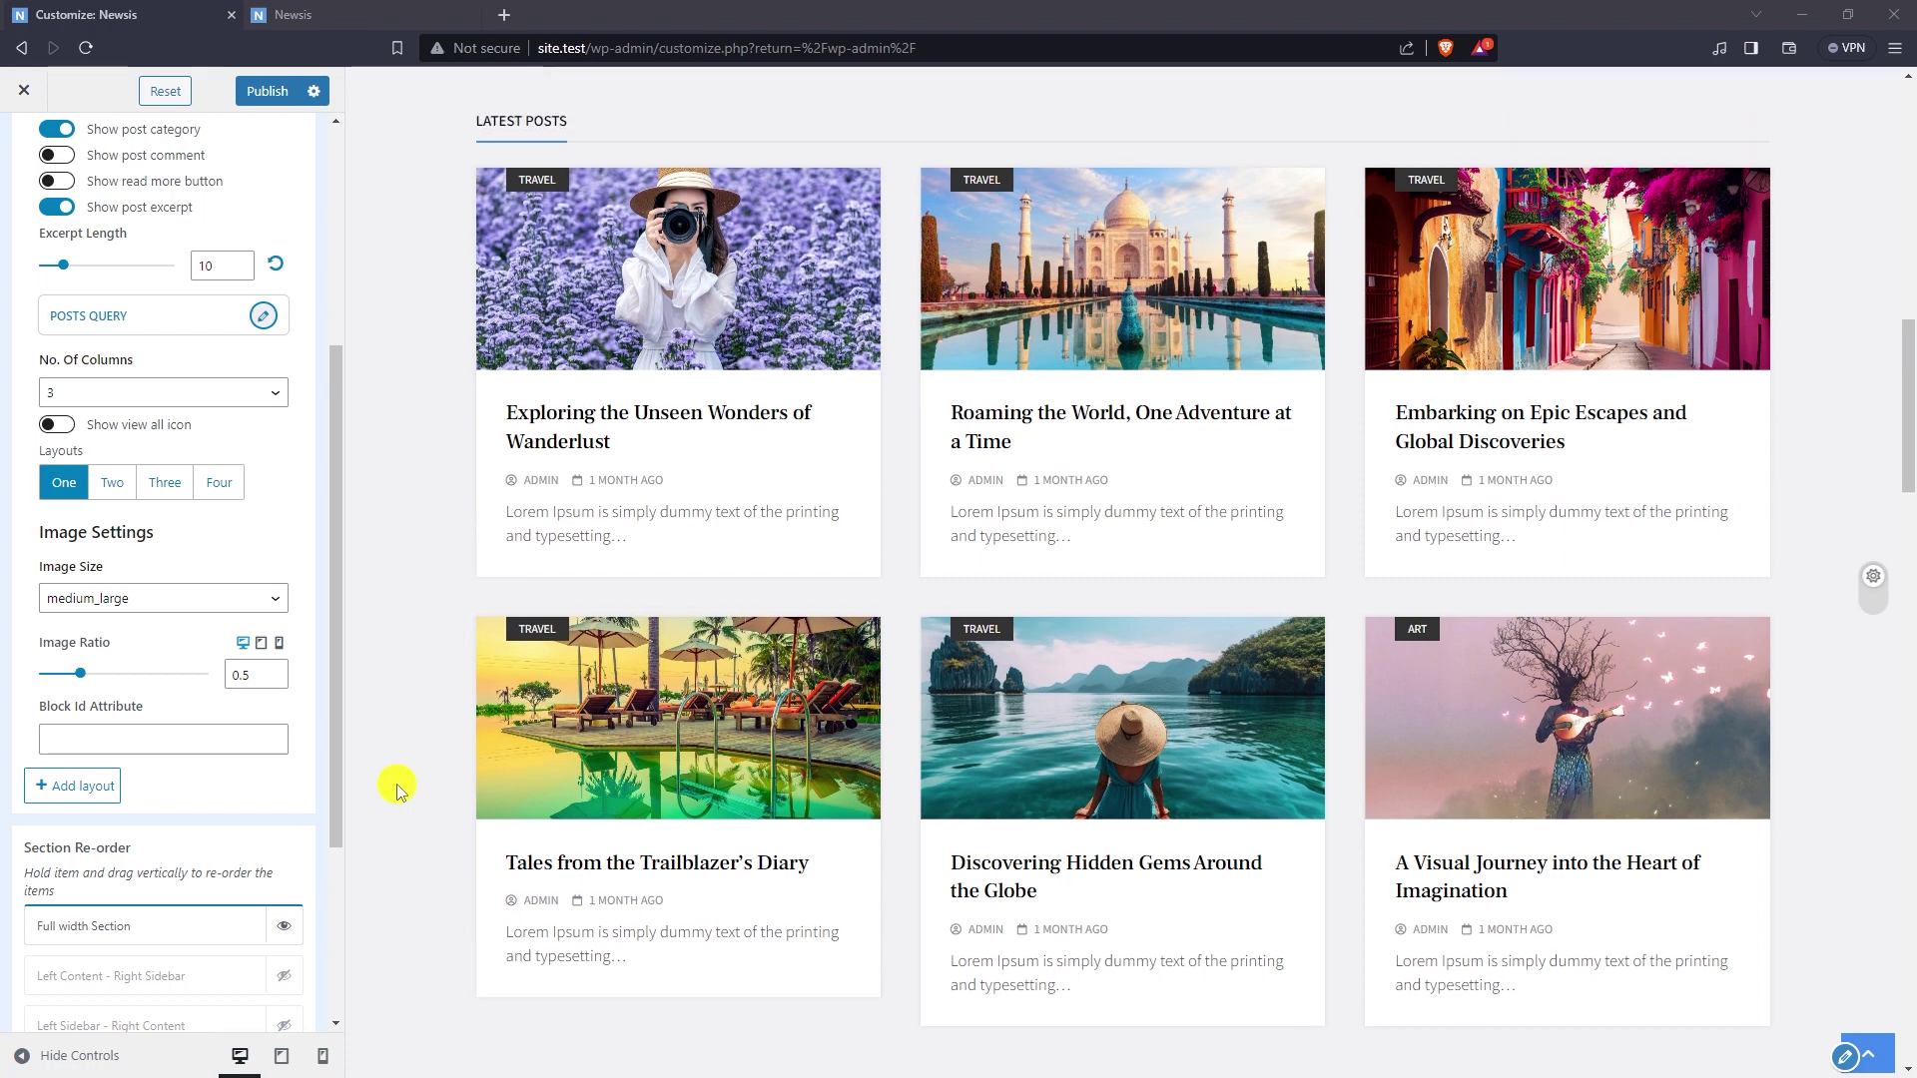
pyautogui.scroll(-1, 403, 783)
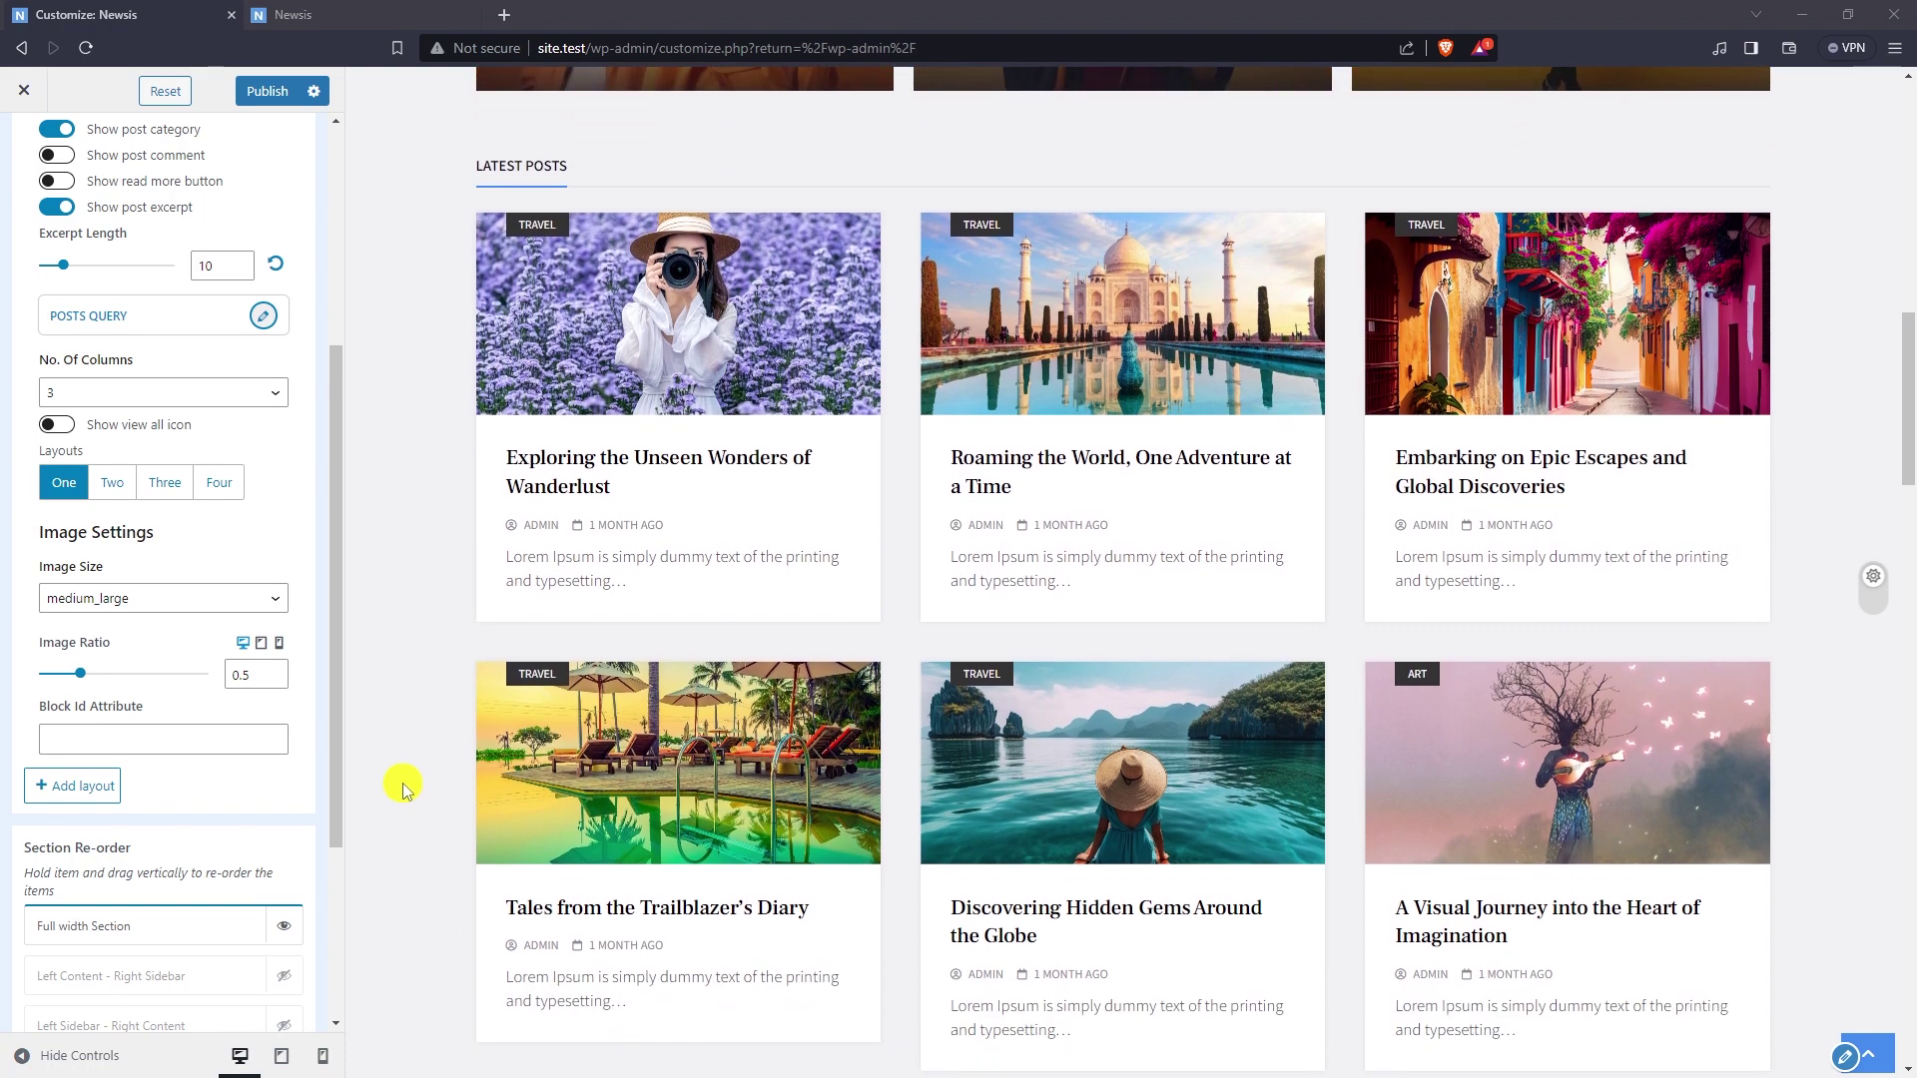
pyautogui.click(260, 644)
# - Step the tablet image ratio up through 0.3 and 0.4 to 0.6
pyautogui.scroll(-3, 793, 633)
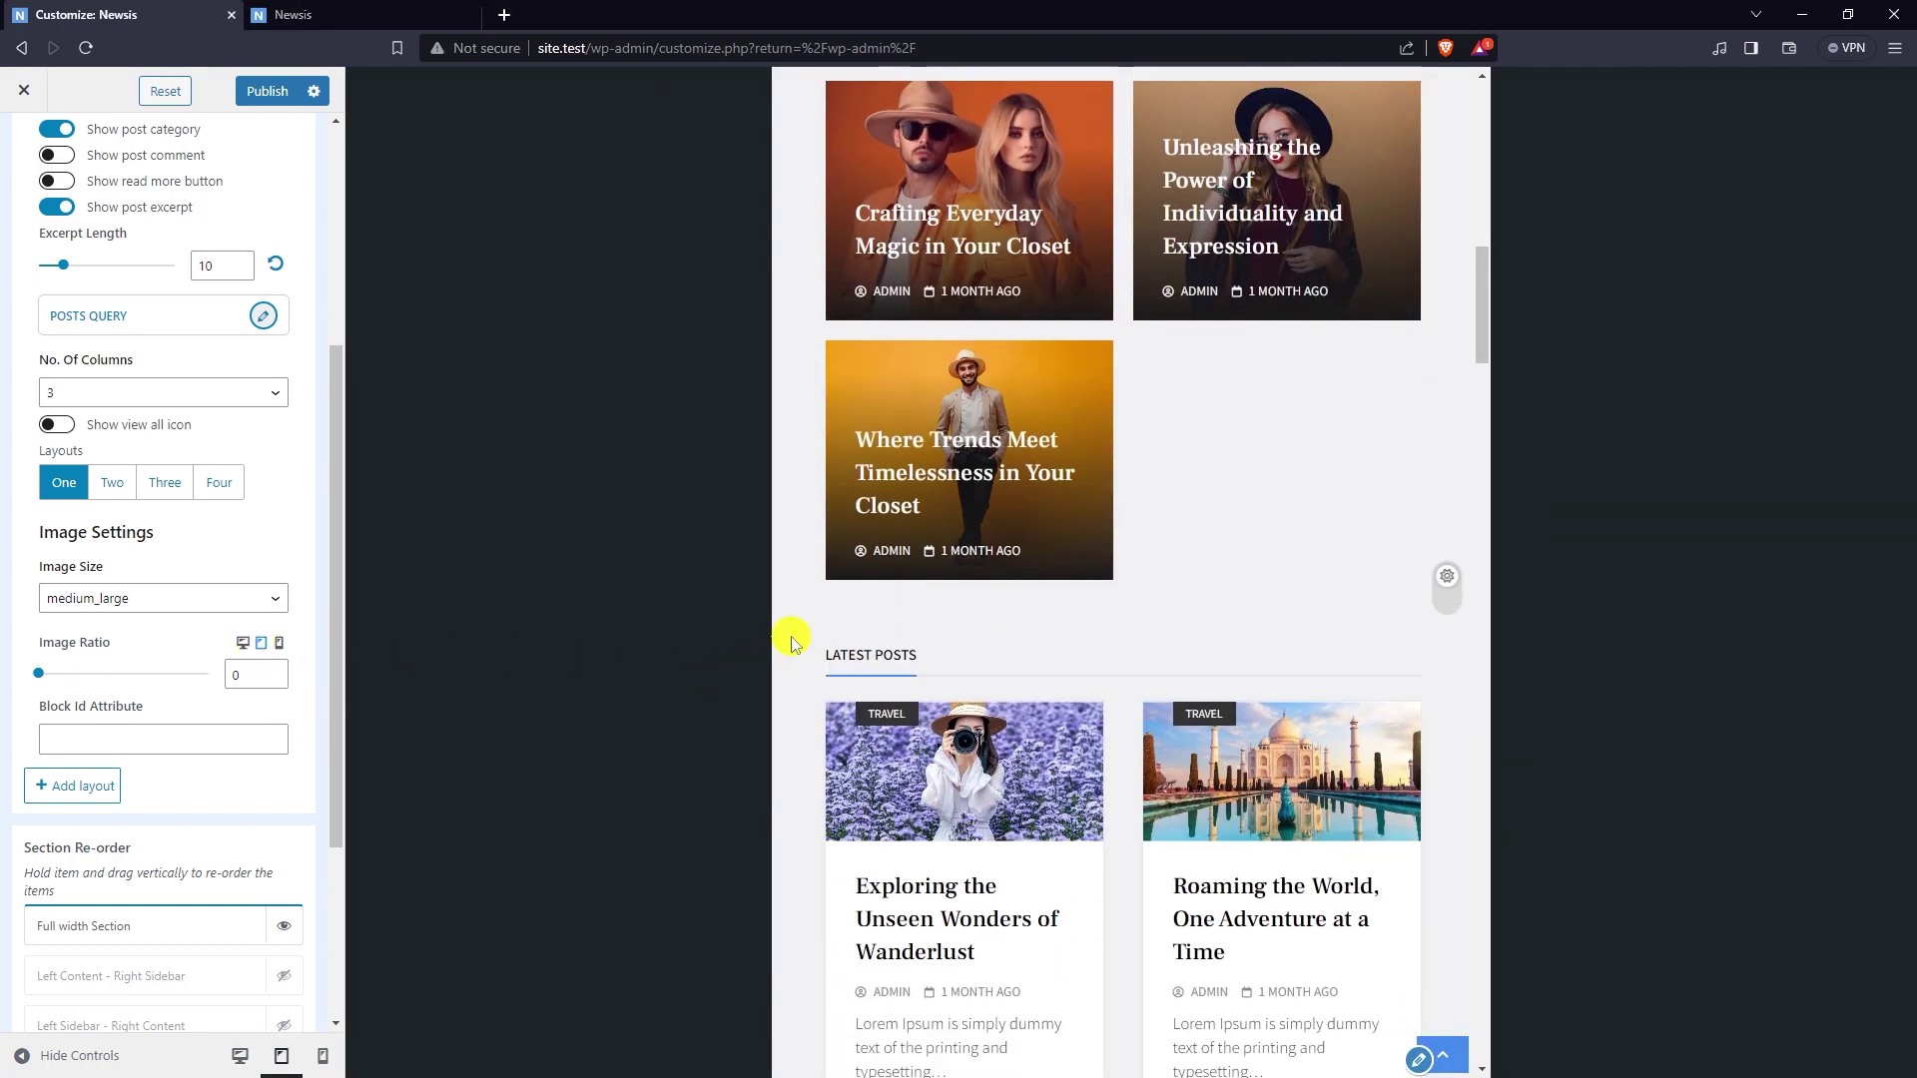
pyautogui.click(276, 670)
pyautogui.click(275, 670)
pyautogui.click(276, 670)
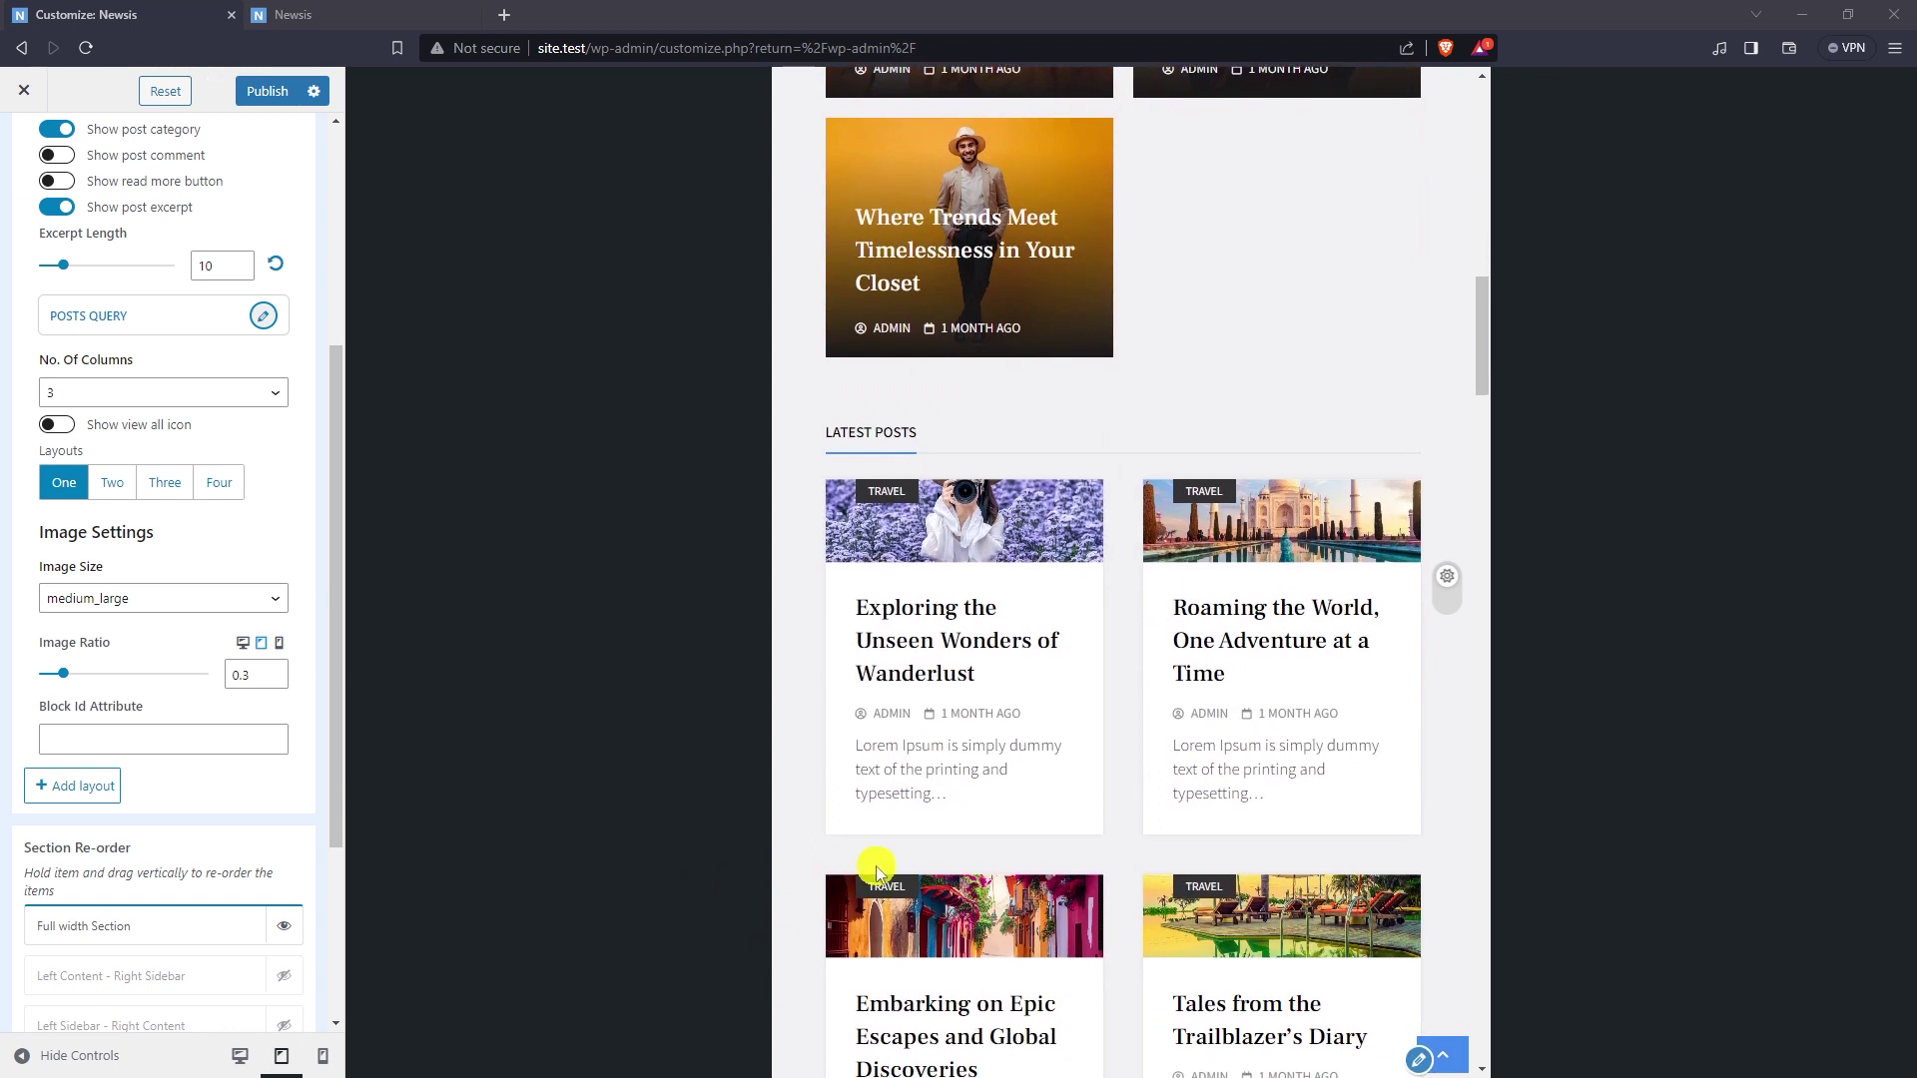
pyautogui.click(276, 670)
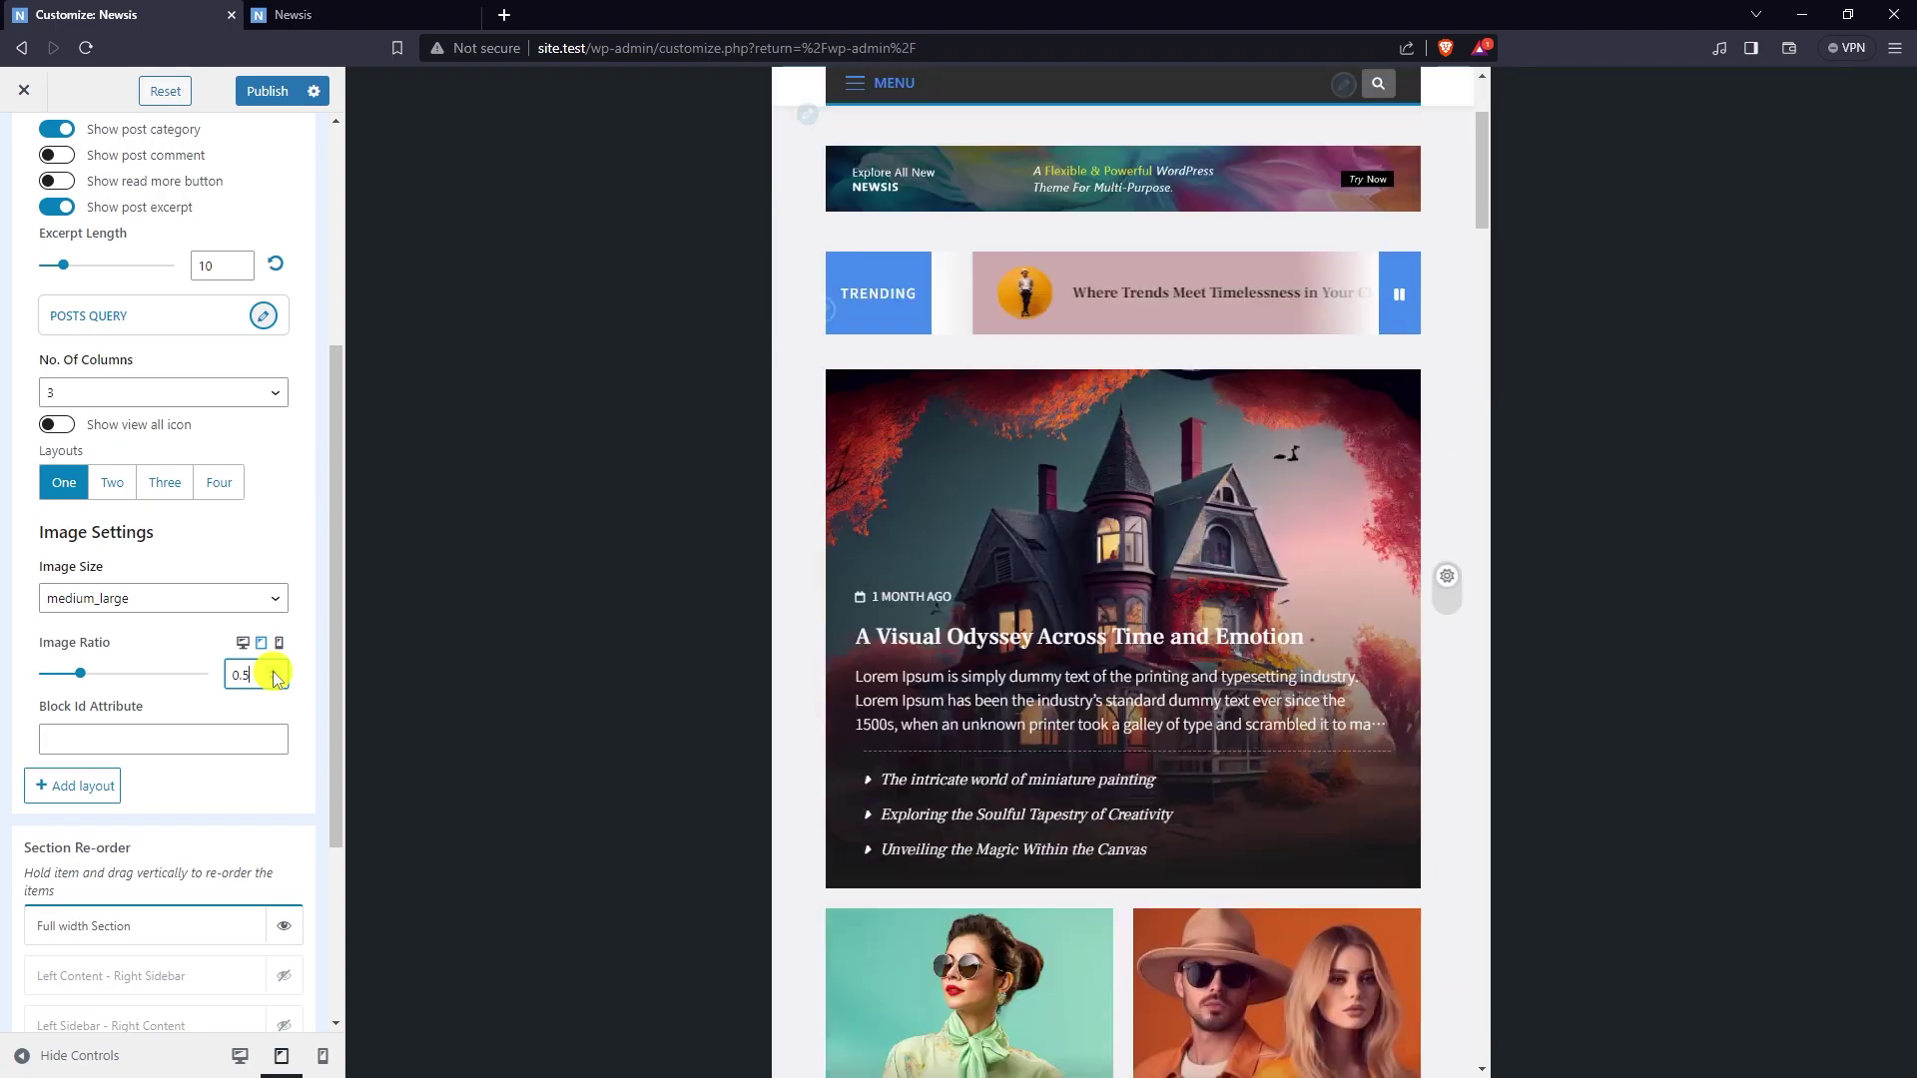
pyautogui.click(276, 671)
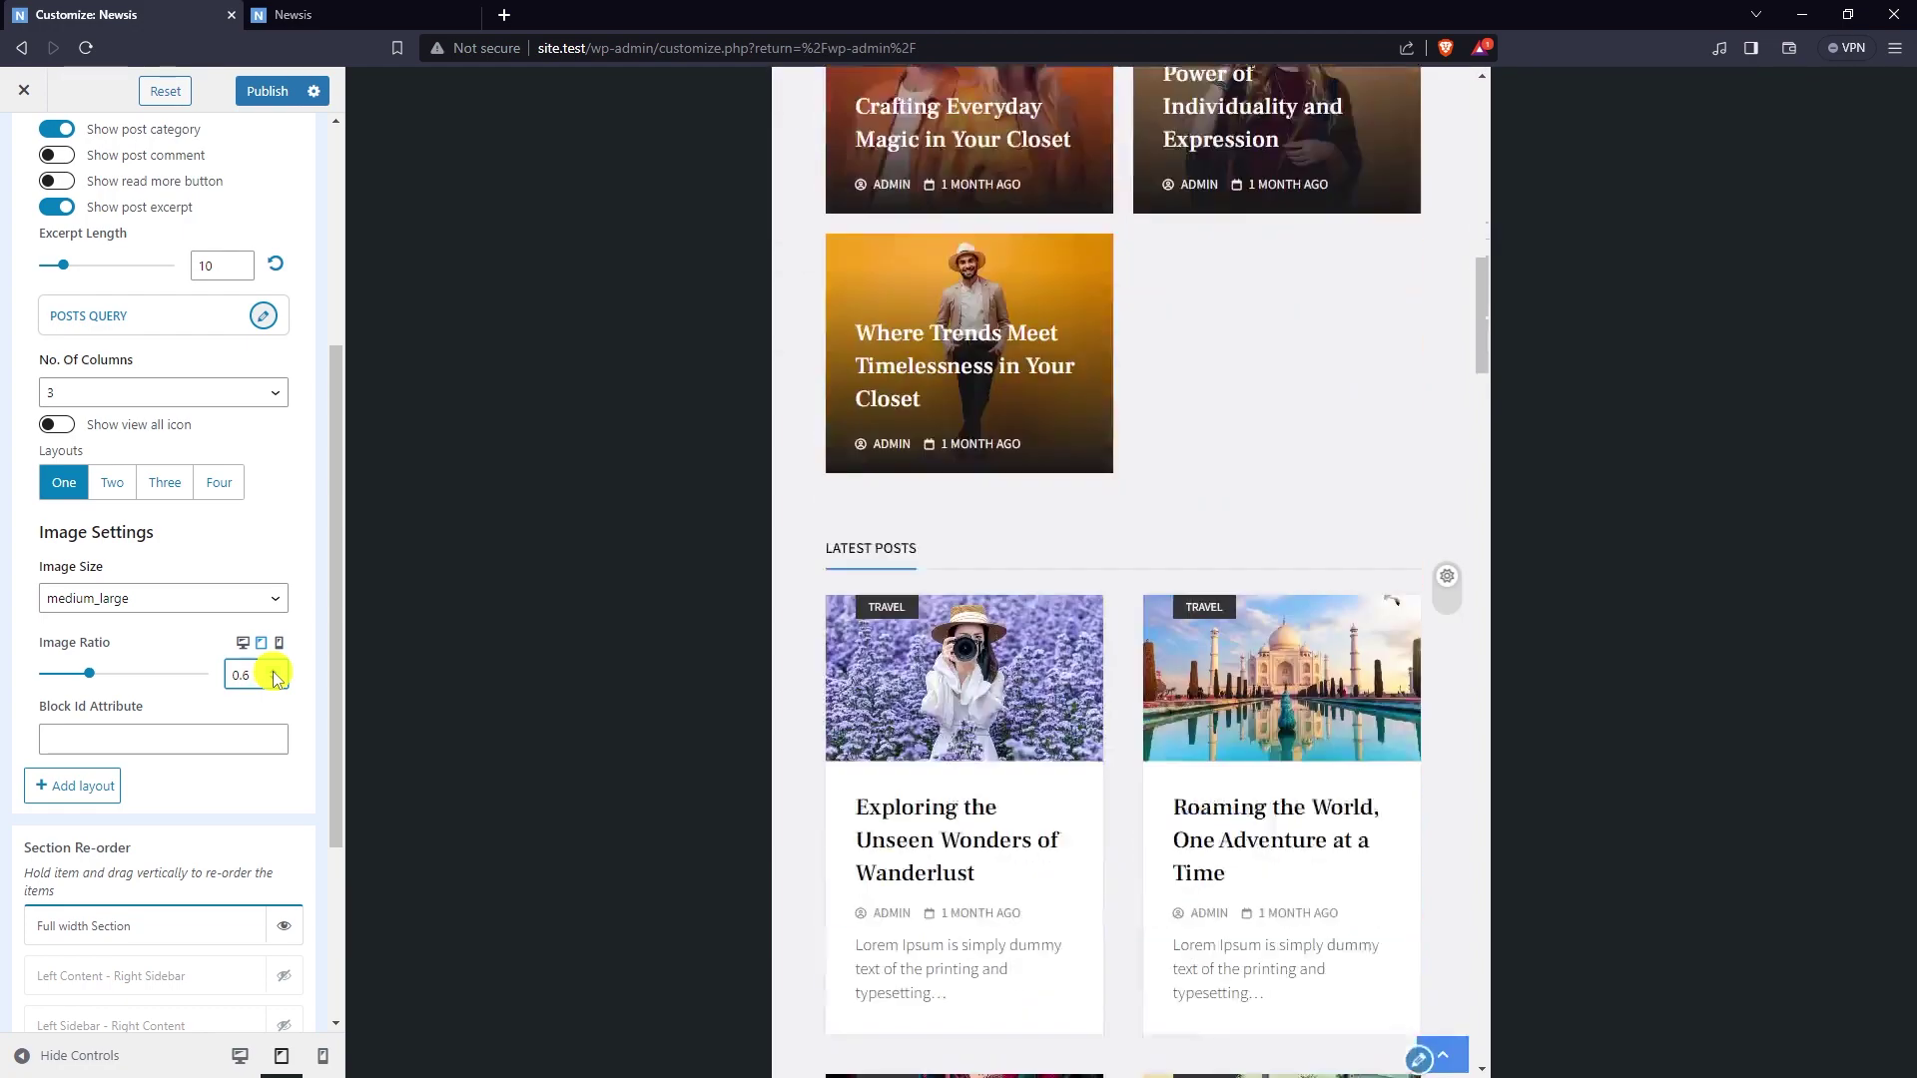
pyautogui.scroll(-1, 846, 657)
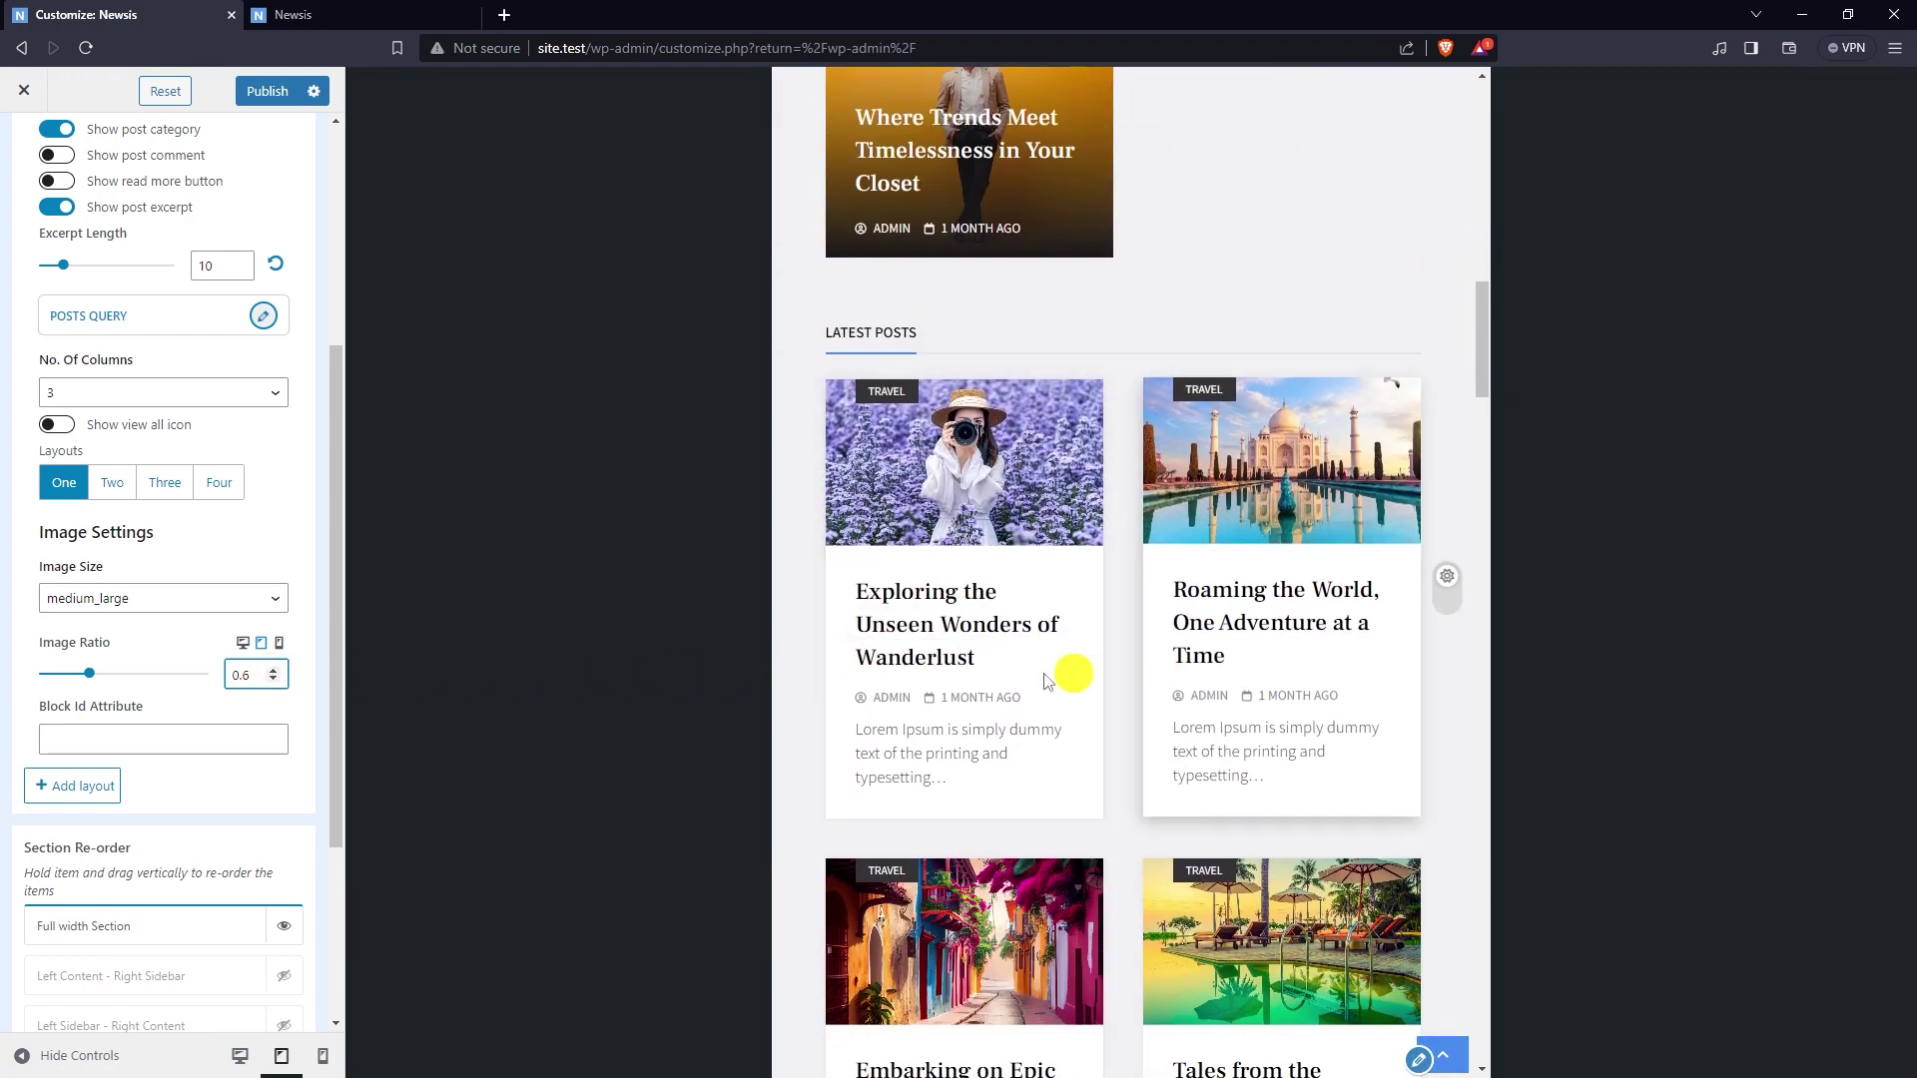
# - Set the mobile image ratio to 0.7, then return the preview to desktop width
pyautogui.click(288, 645)
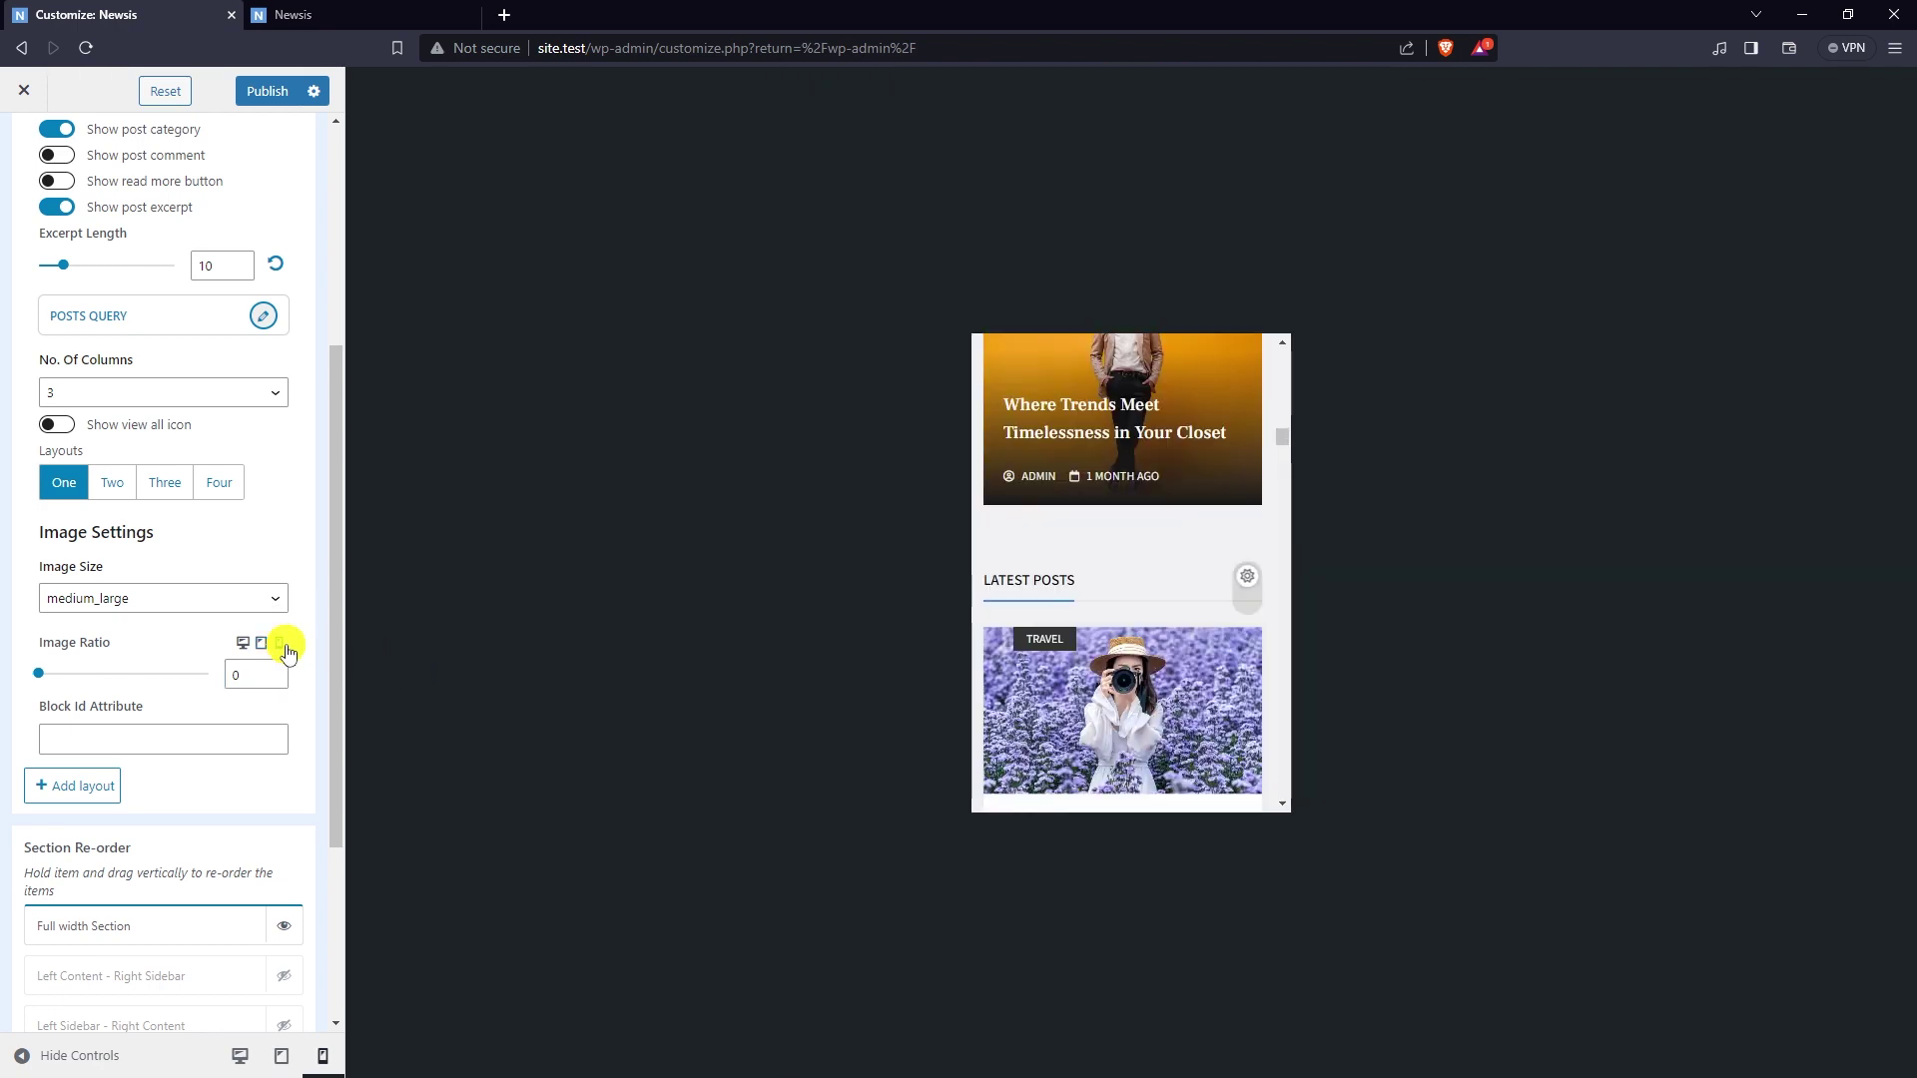
pyautogui.scroll(-2, 1048, 574)
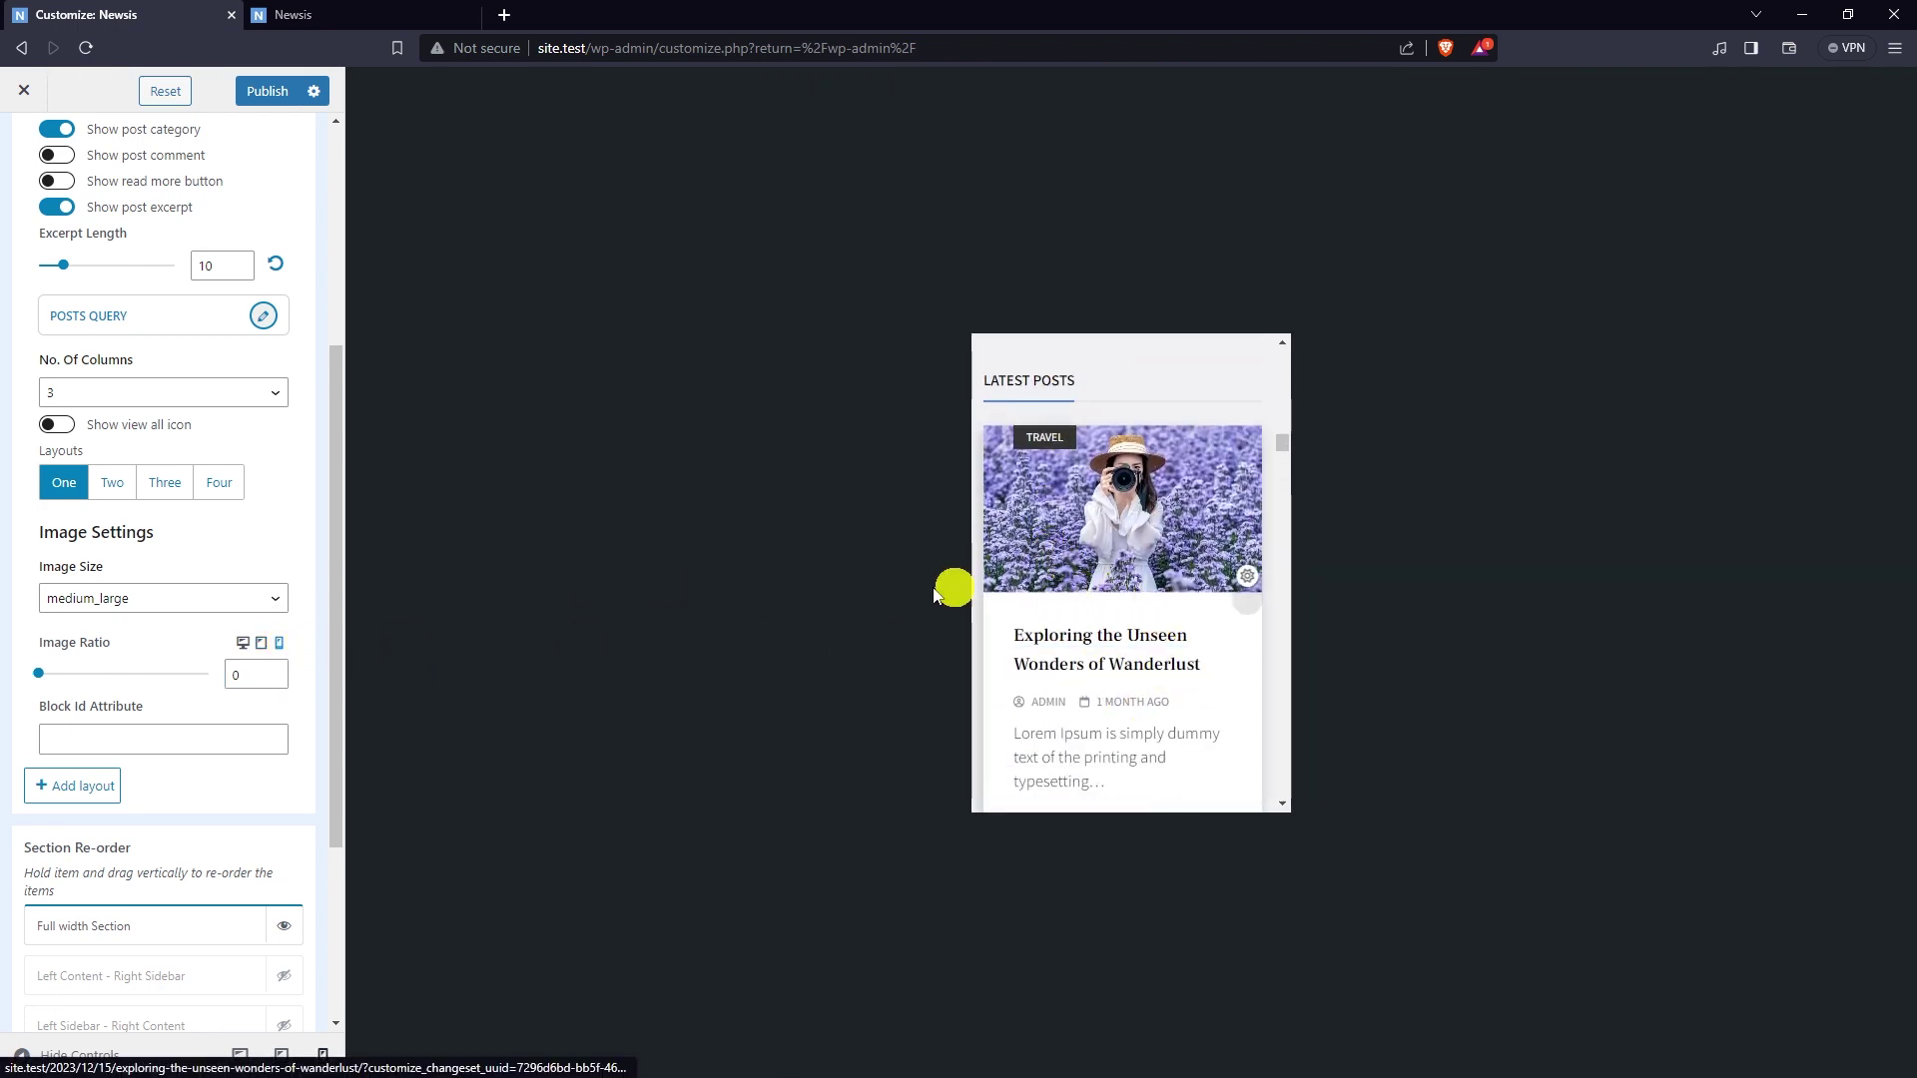
pyautogui.click(274, 670)
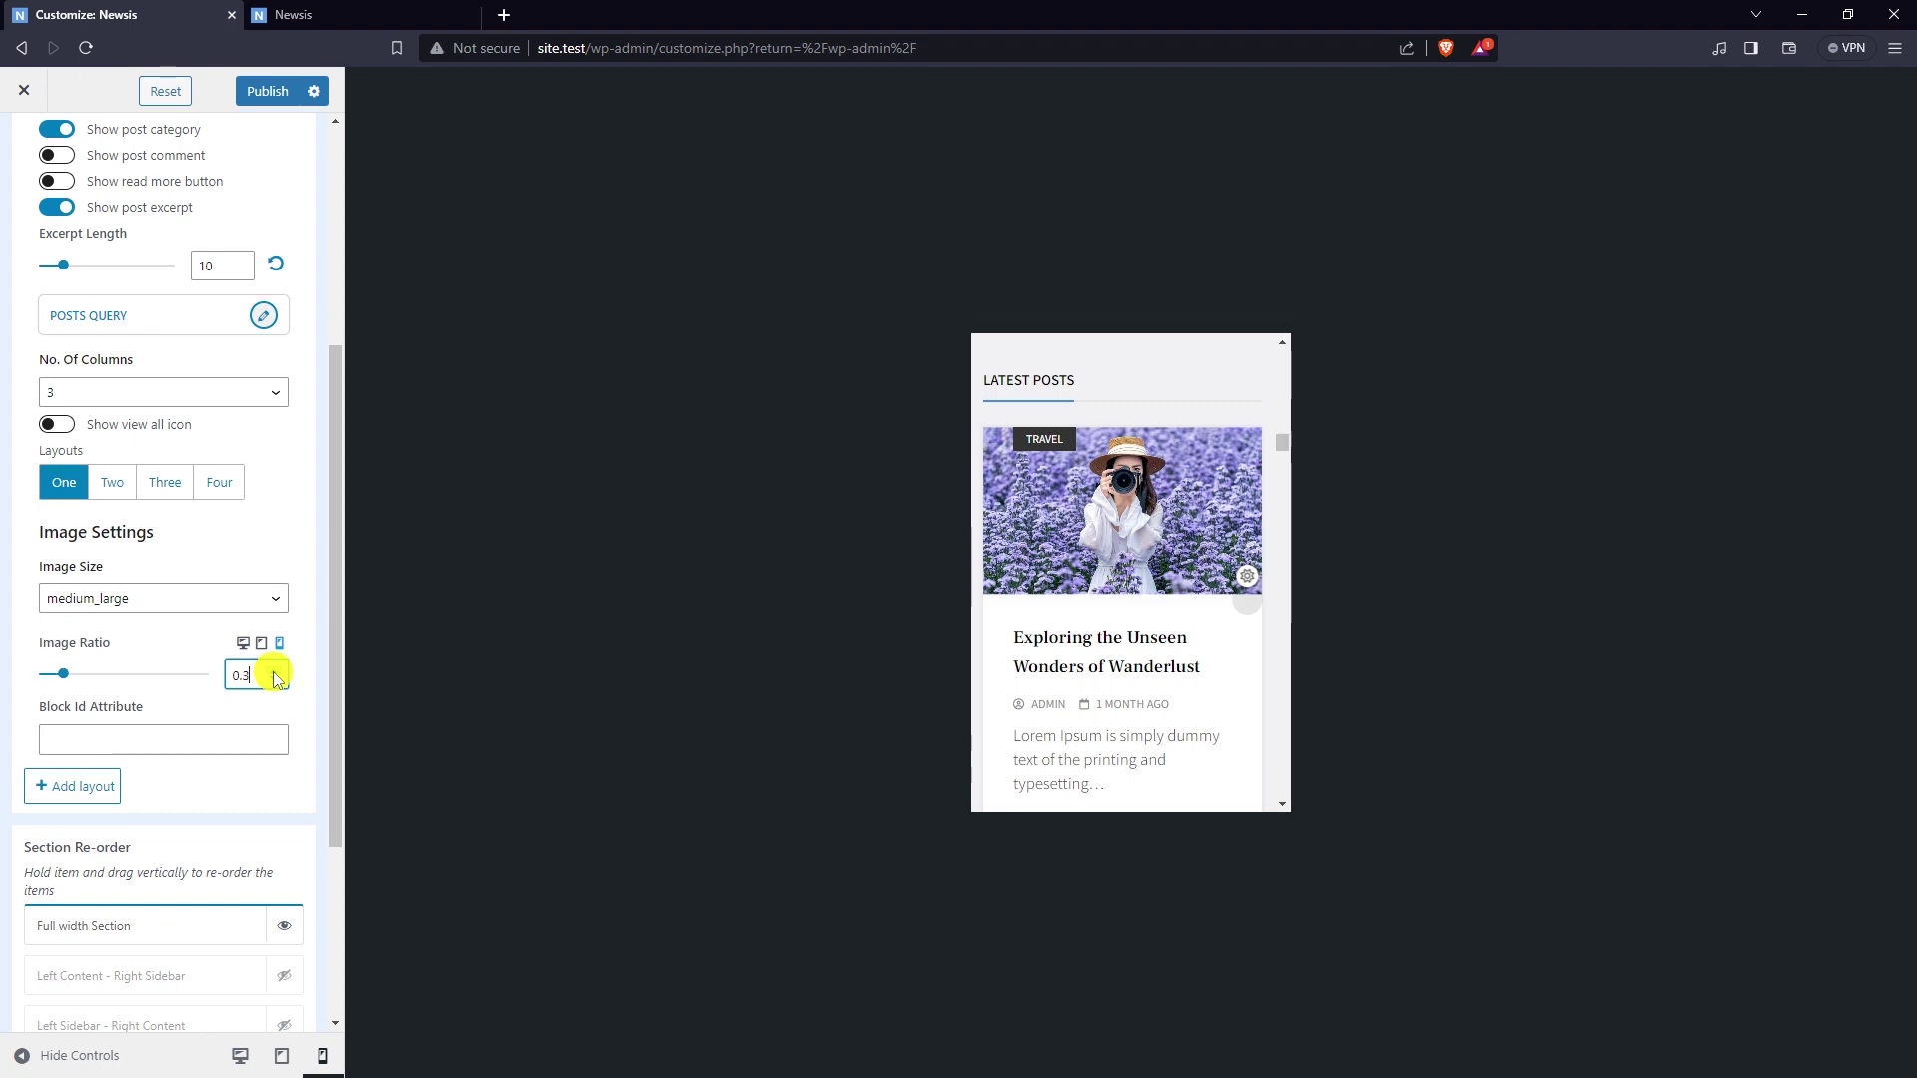
pyautogui.click(275, 670)
pyautogui.click(275, 670)
pyautogui.click(275, 670)
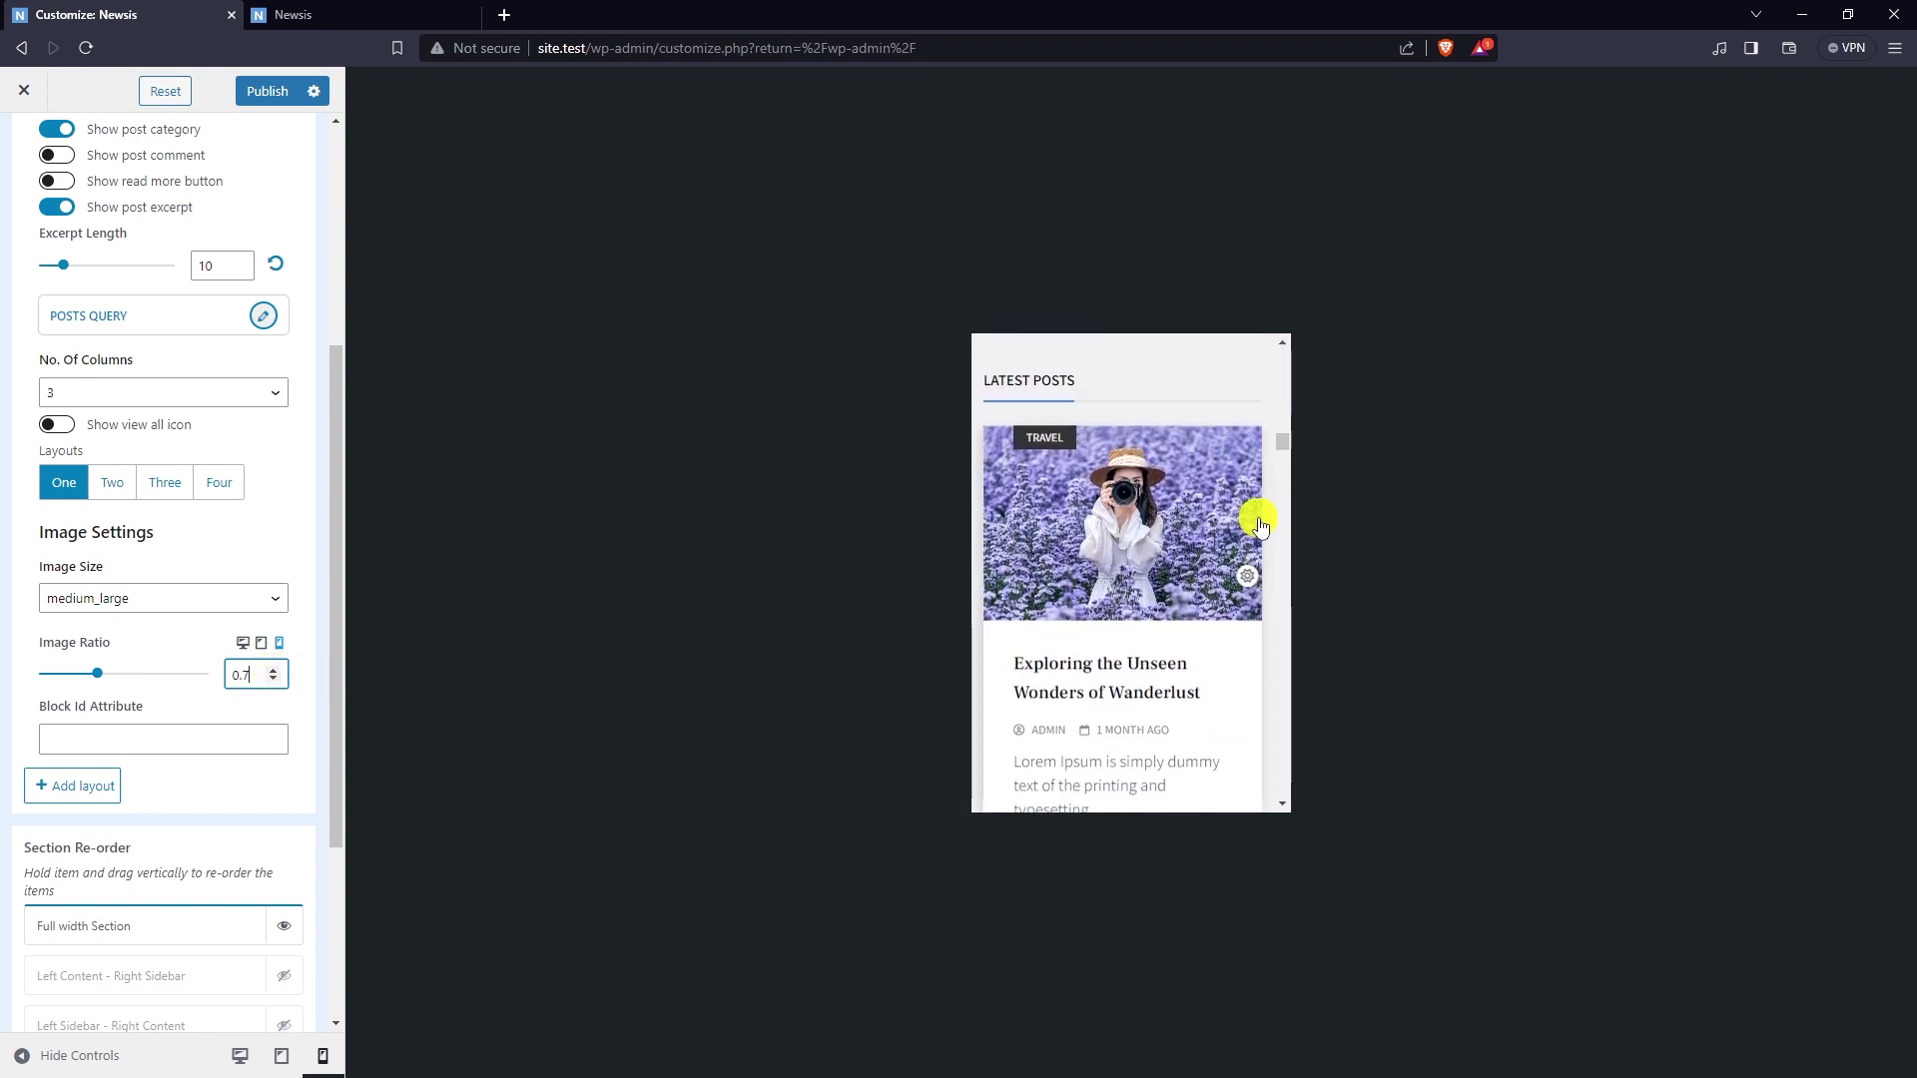
pyautogui.scroll(-3, 1095, 632)
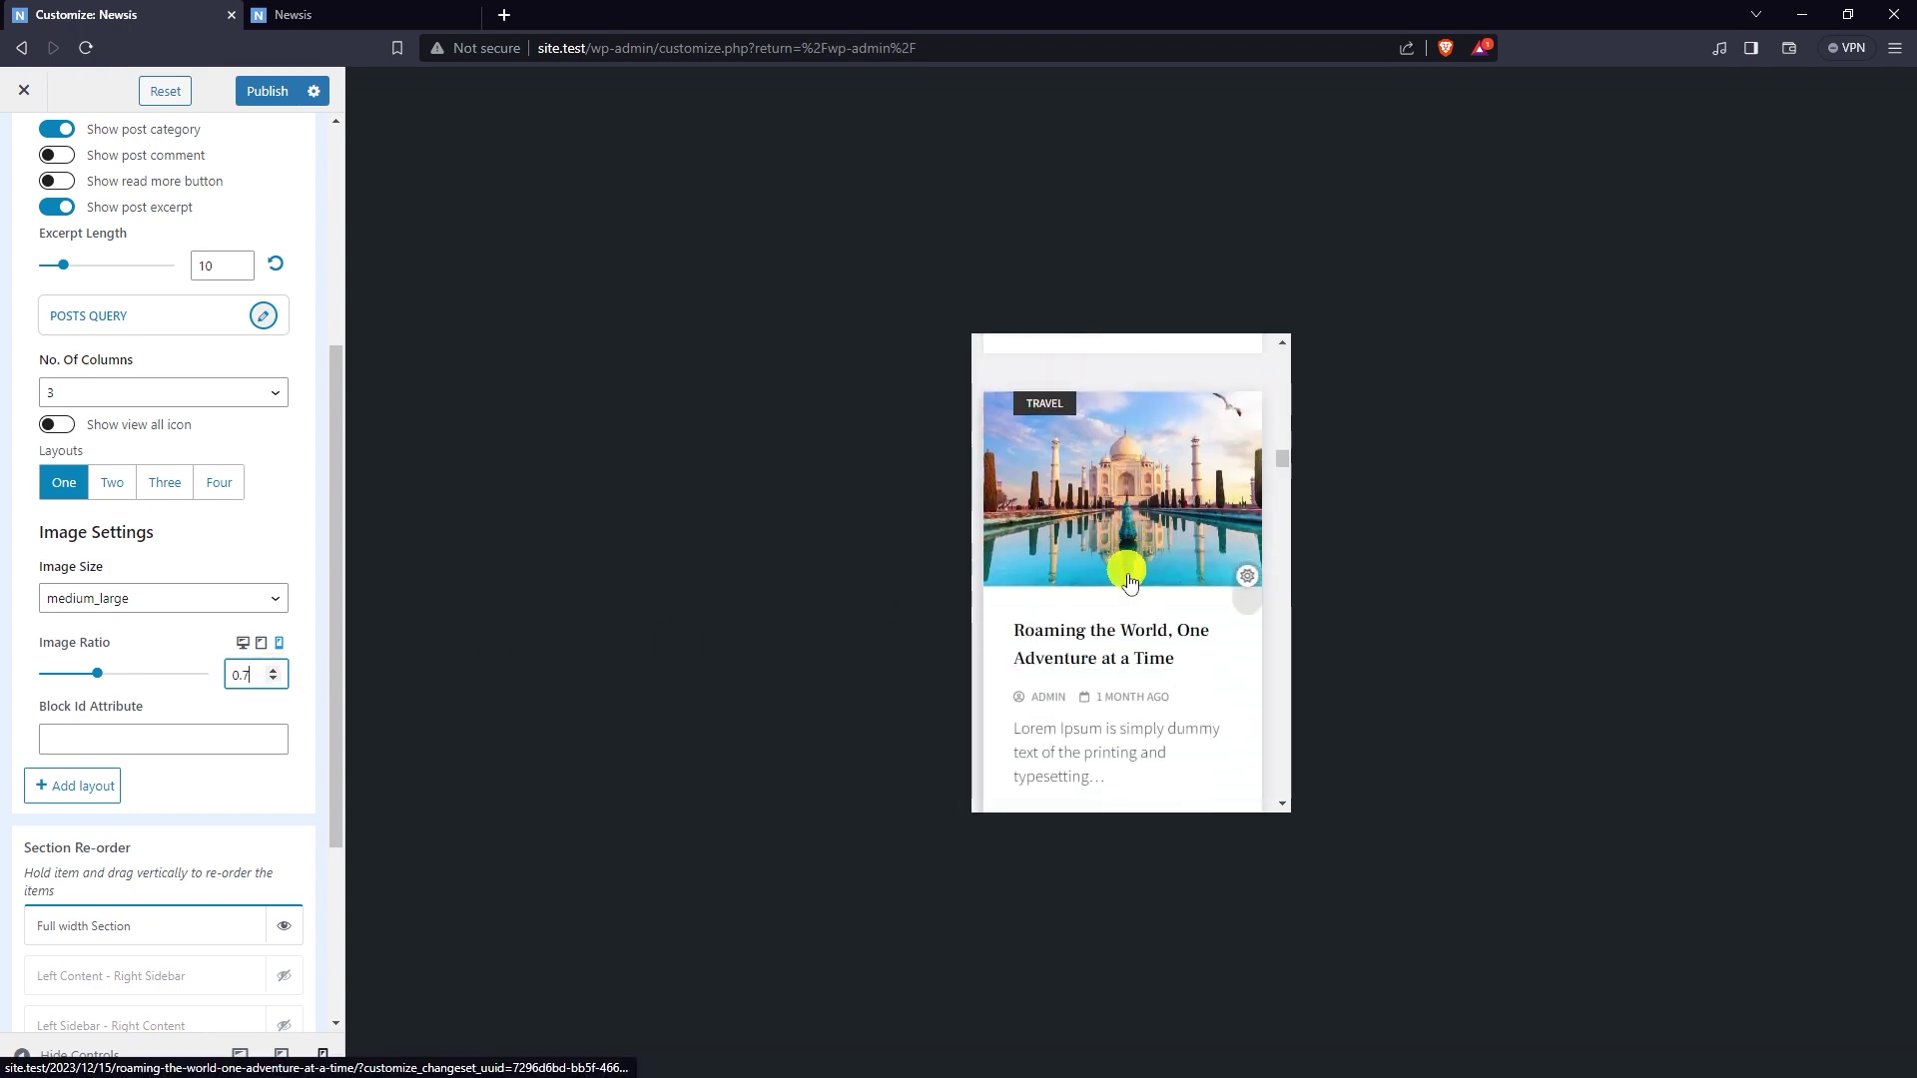
pyautogui.scroll(4, 1149, 629)
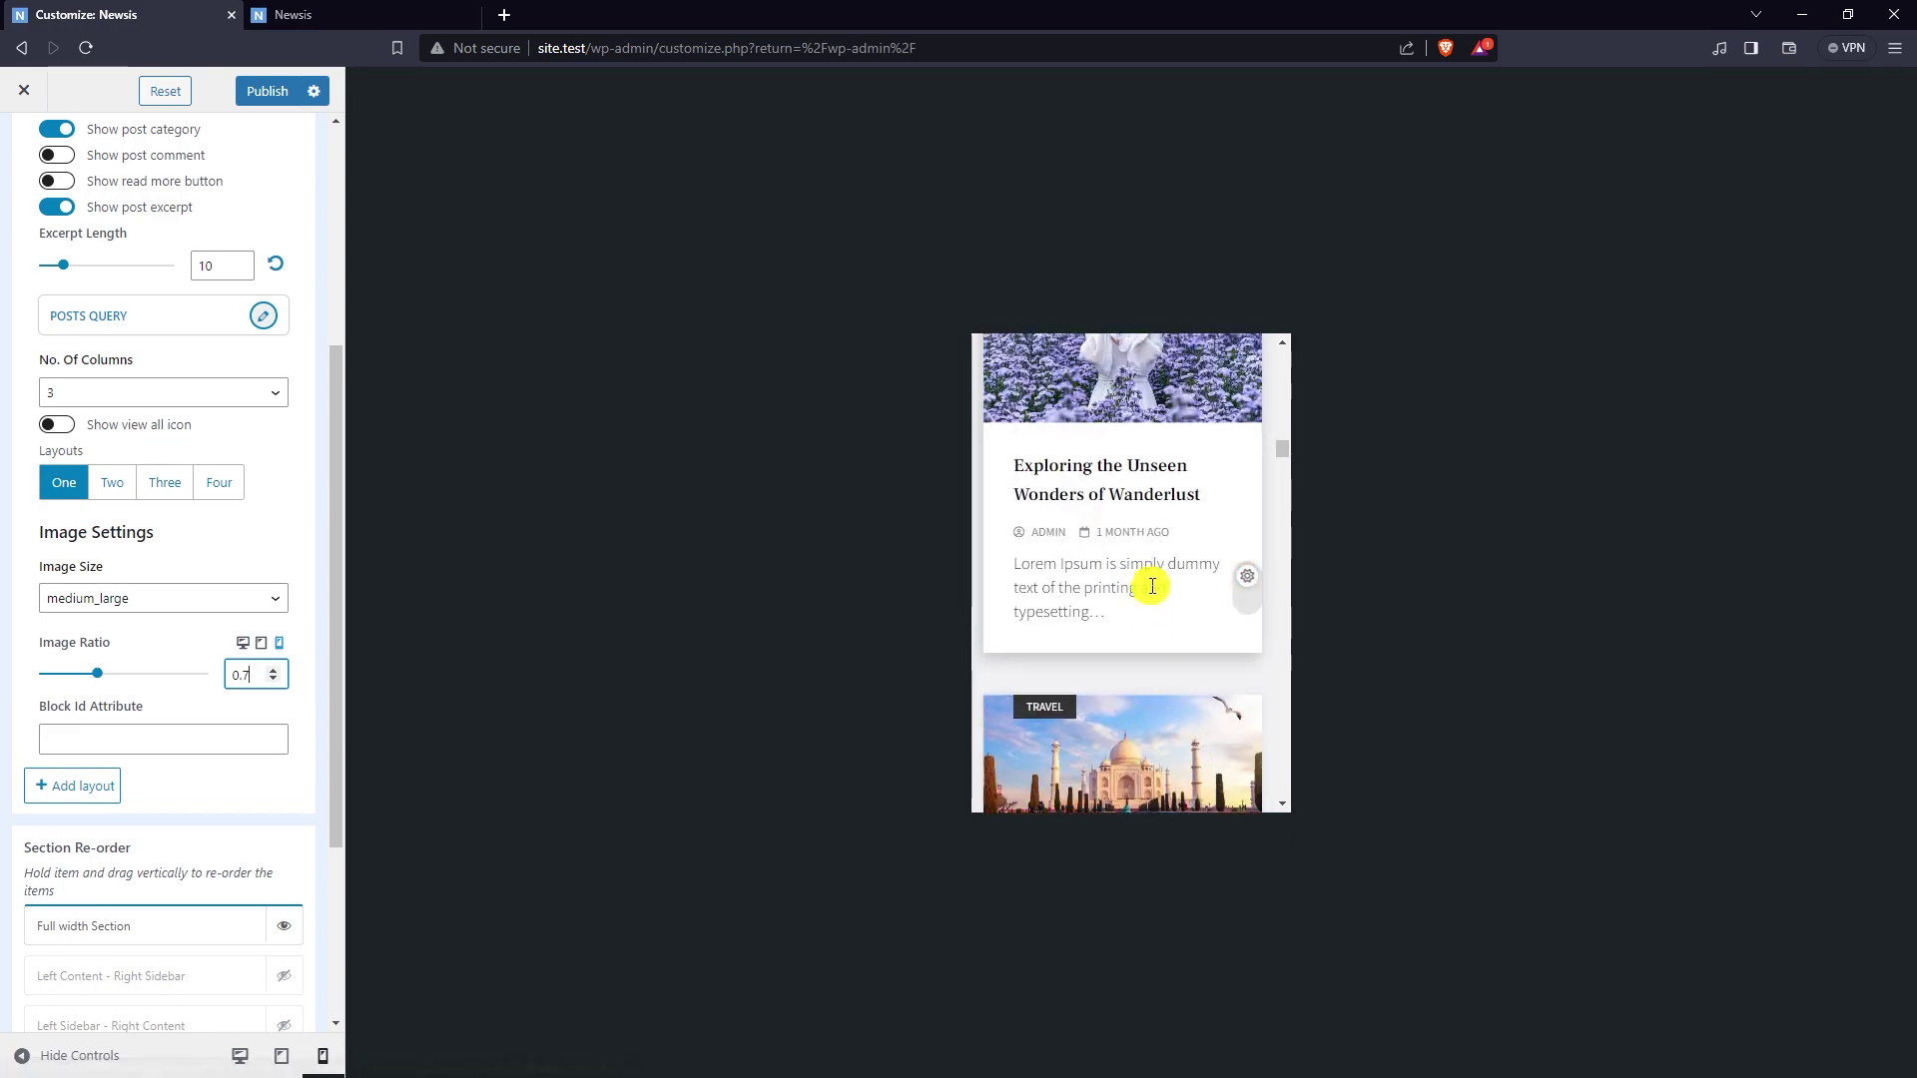
pyautogui.click(248, 653)
# - Collapse News Grid and add a News List block to the Full Width section
pyautogui.scroll(8, 600, 609)
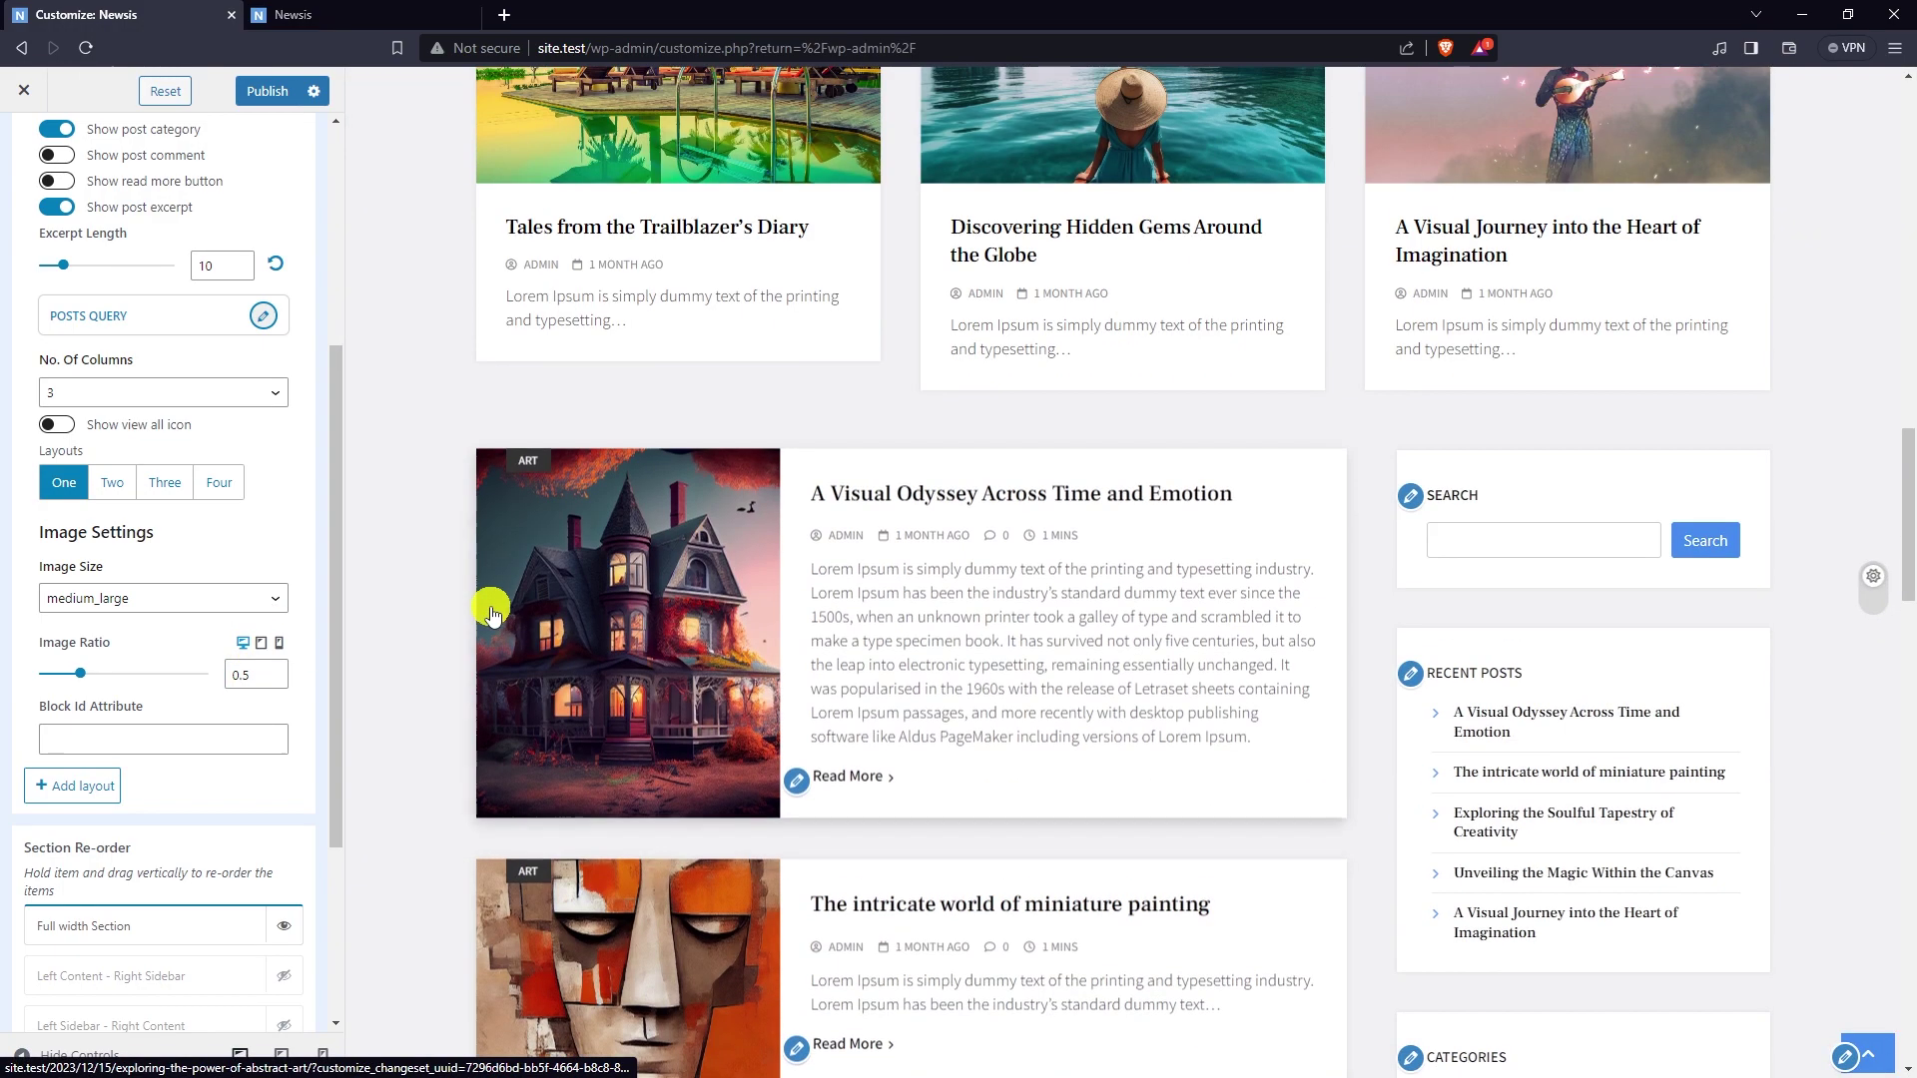
pyautogui.scroll(2, 769, 599)
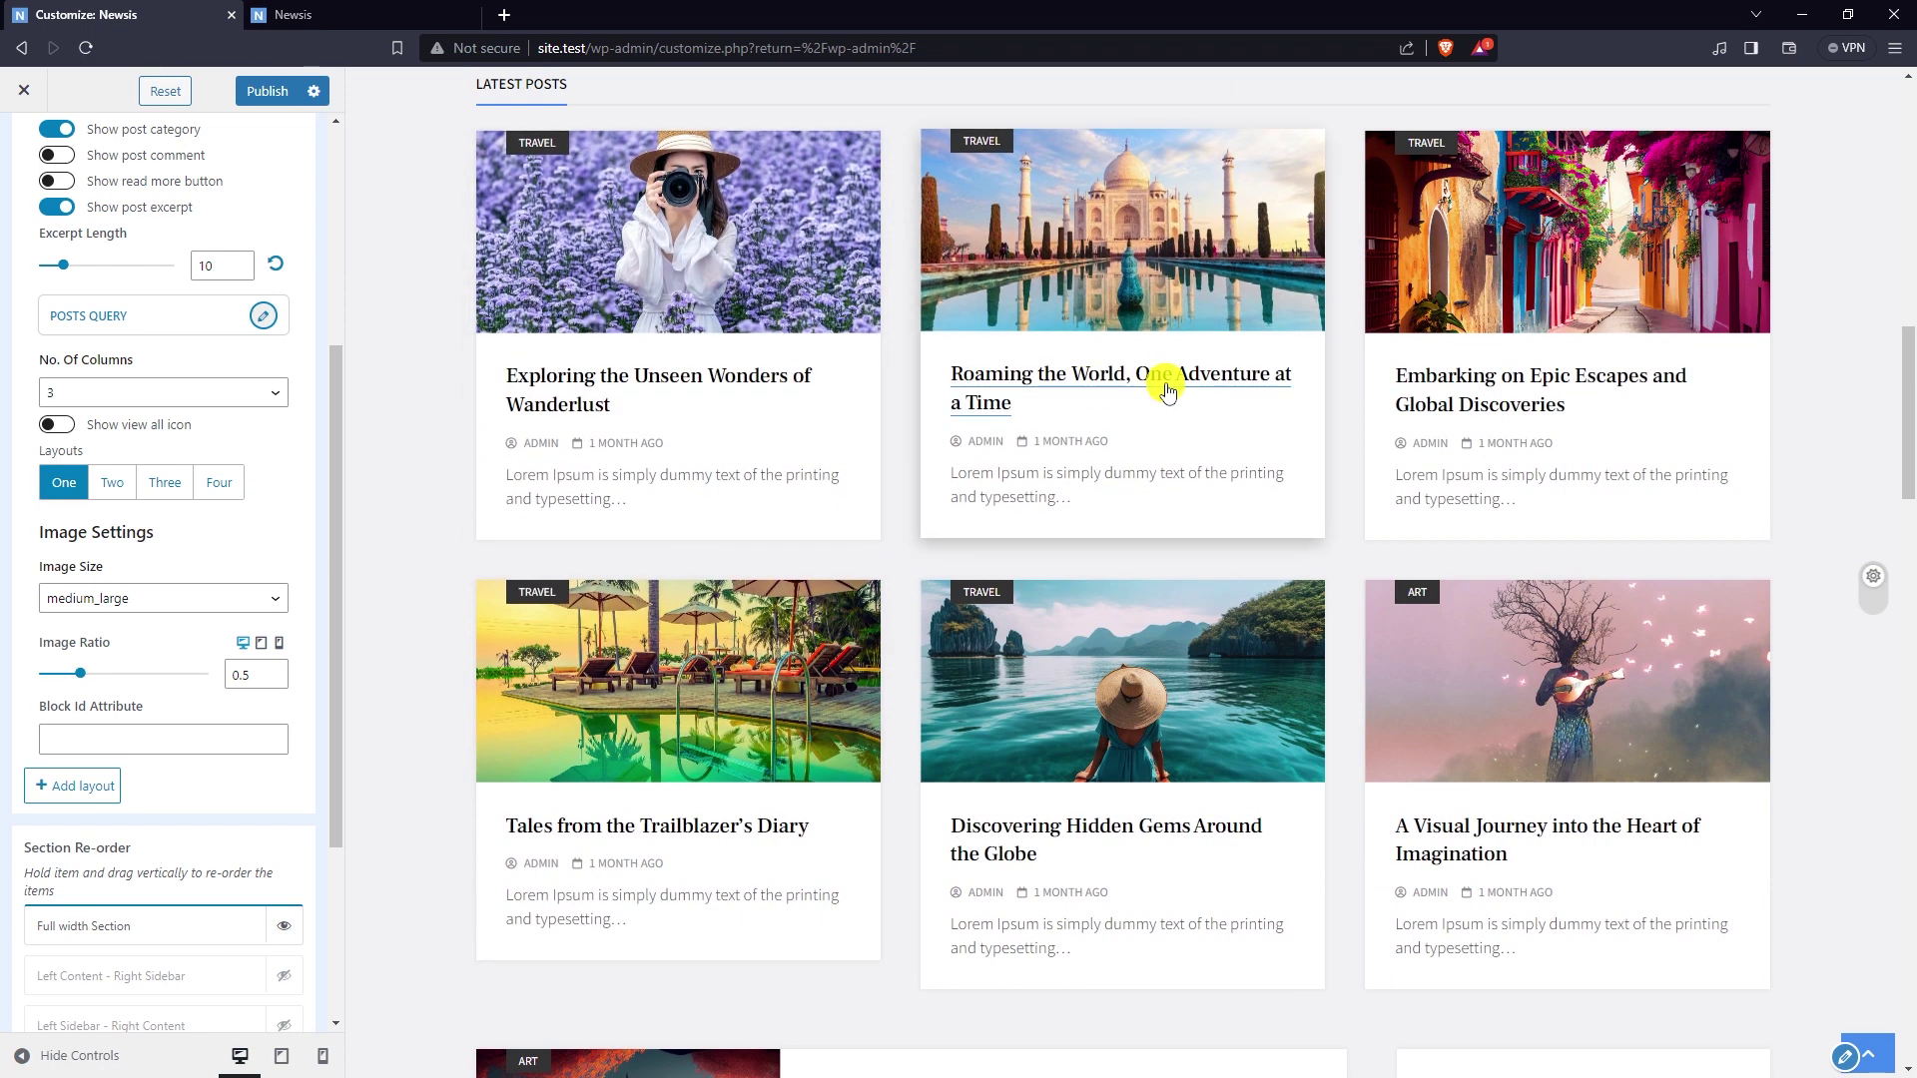
pyautogui.scroll(2, 404, 585)
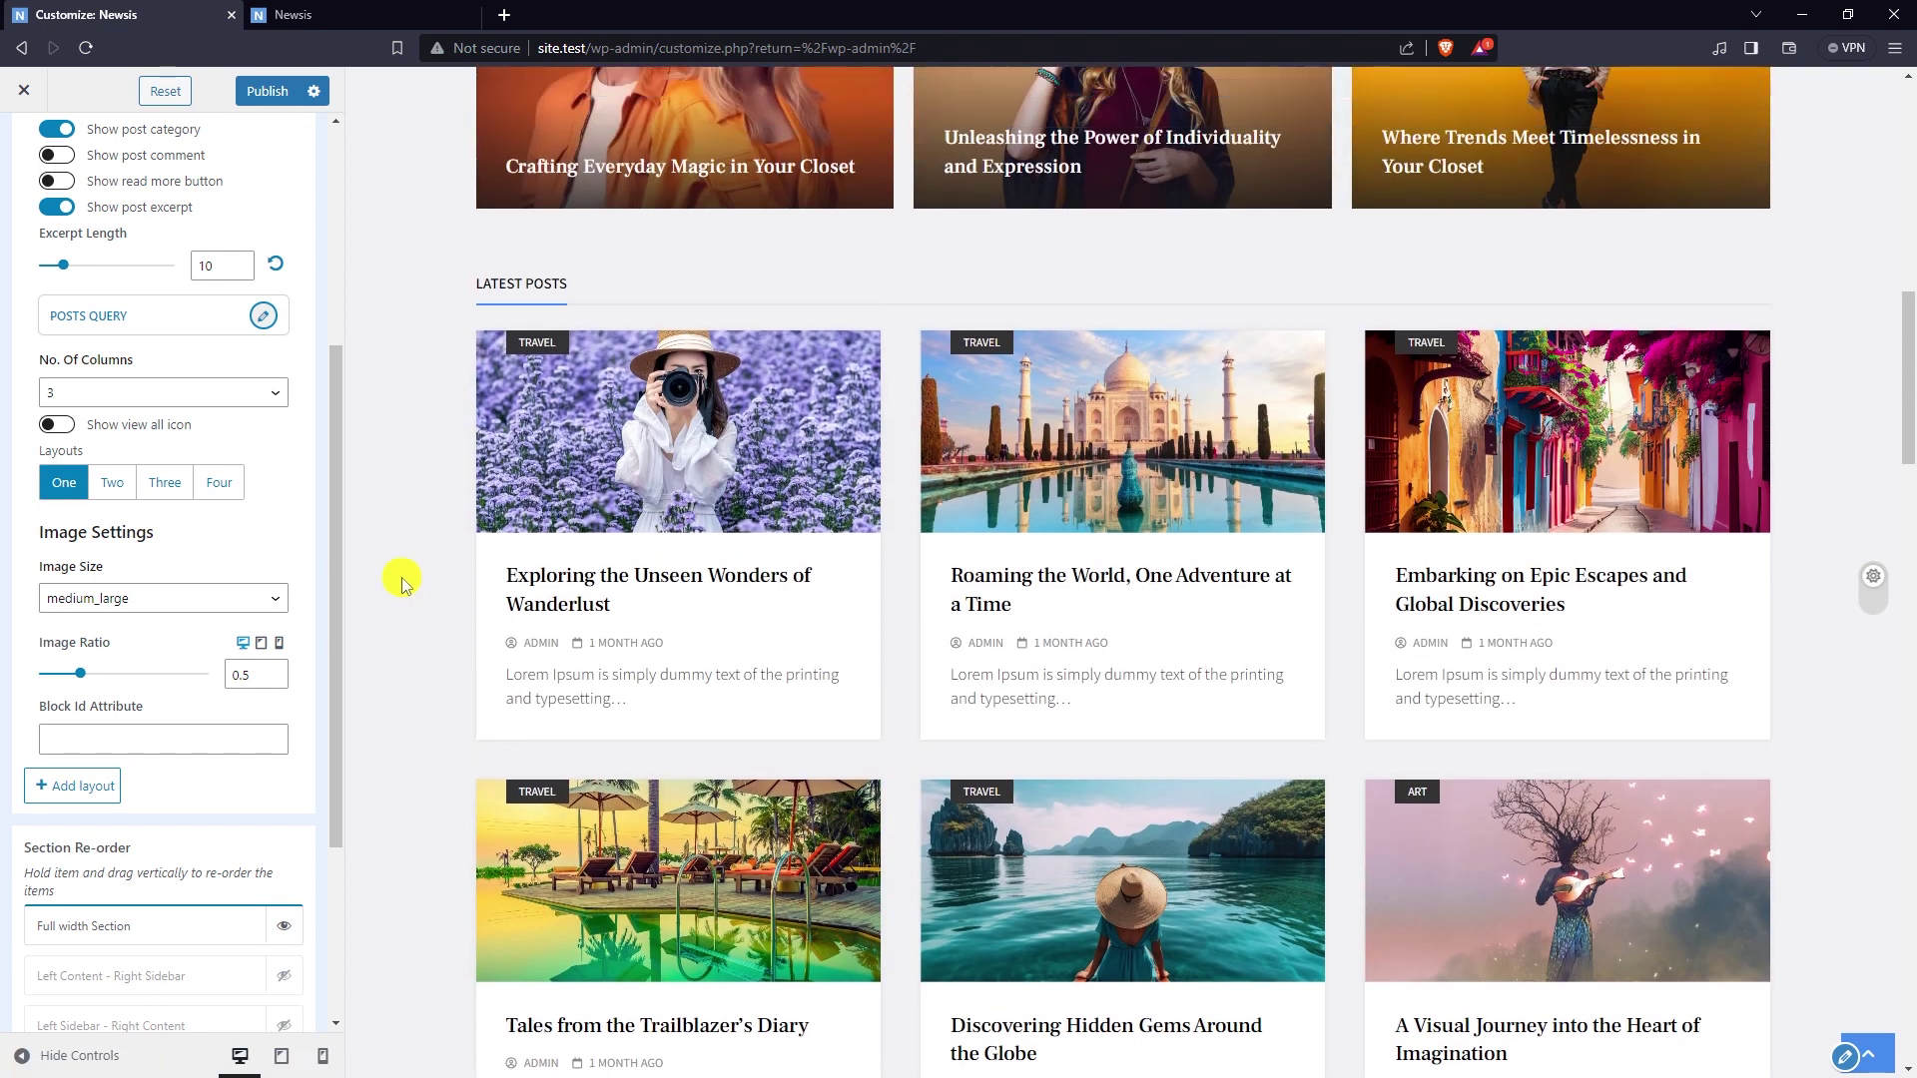
pyautogui.scroll(-1, 402, 584)
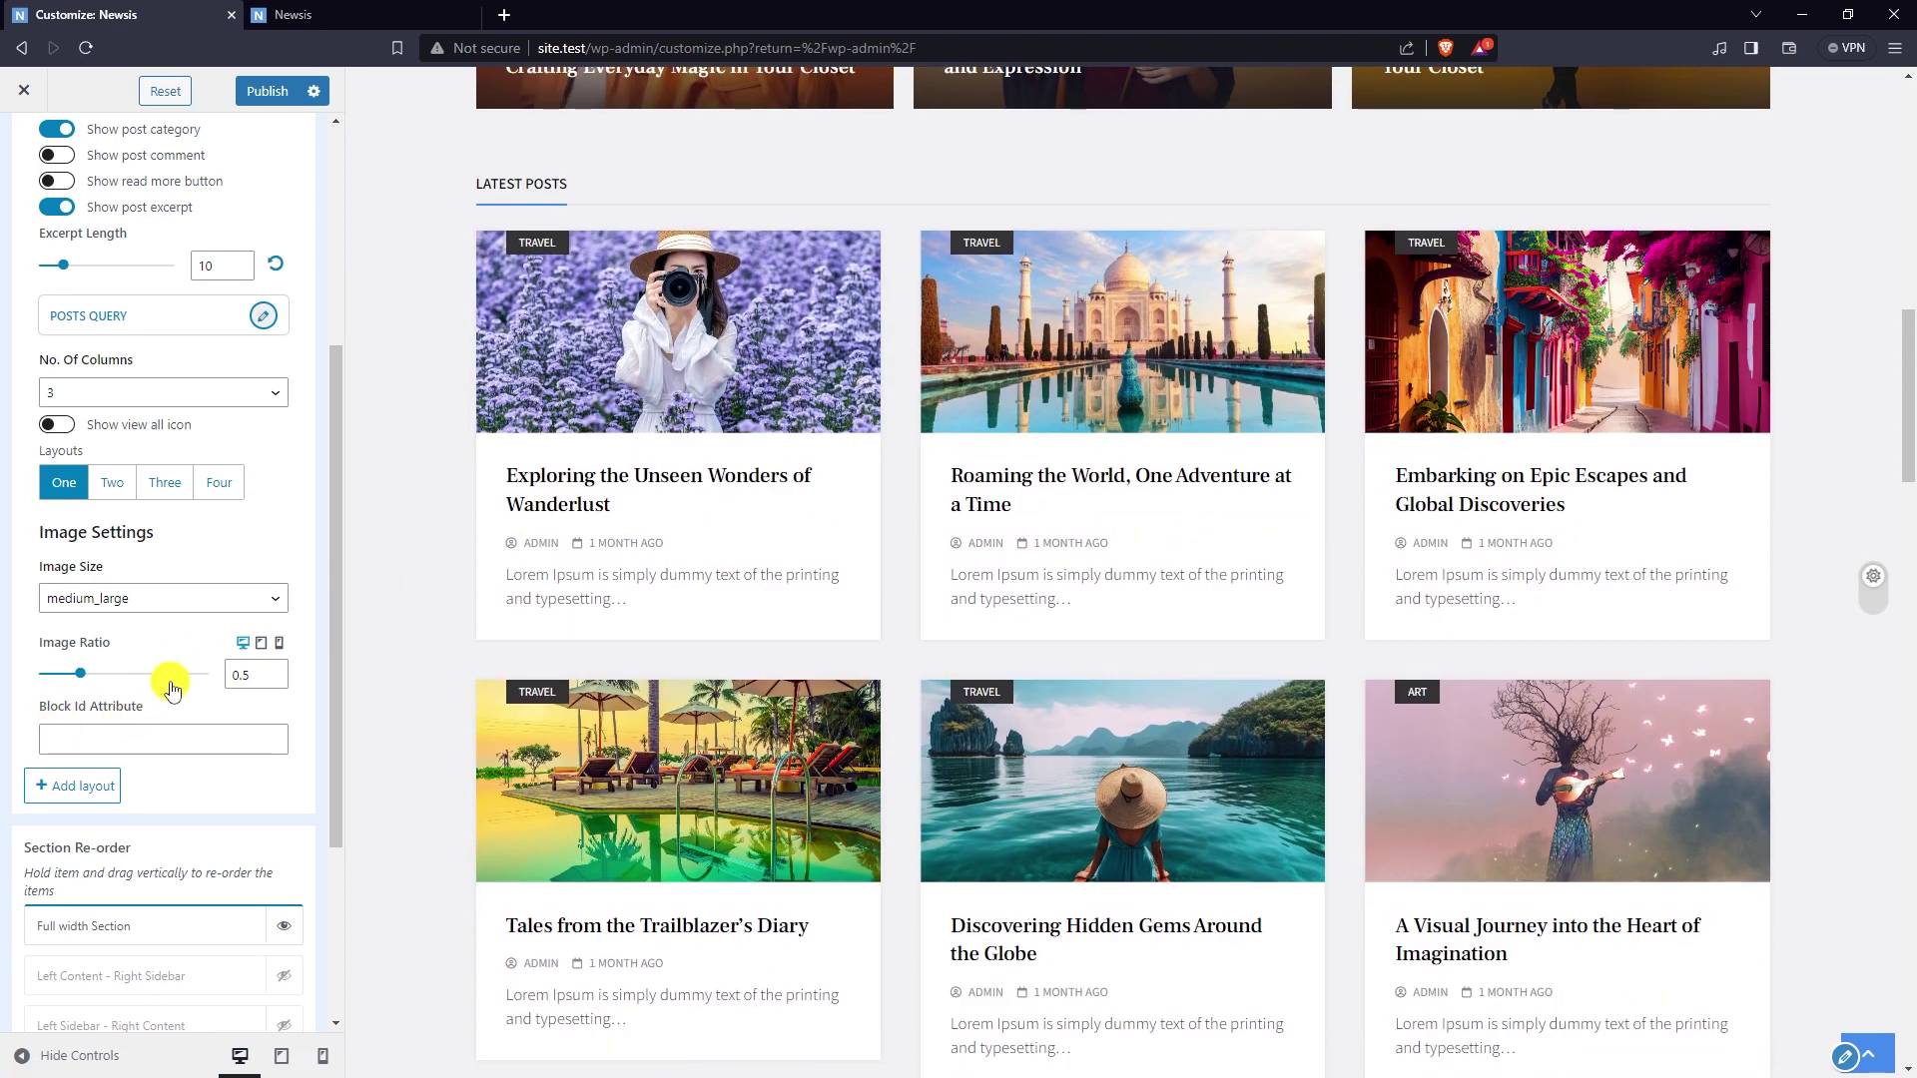
pyautogui.scroll(5, 255, 480)
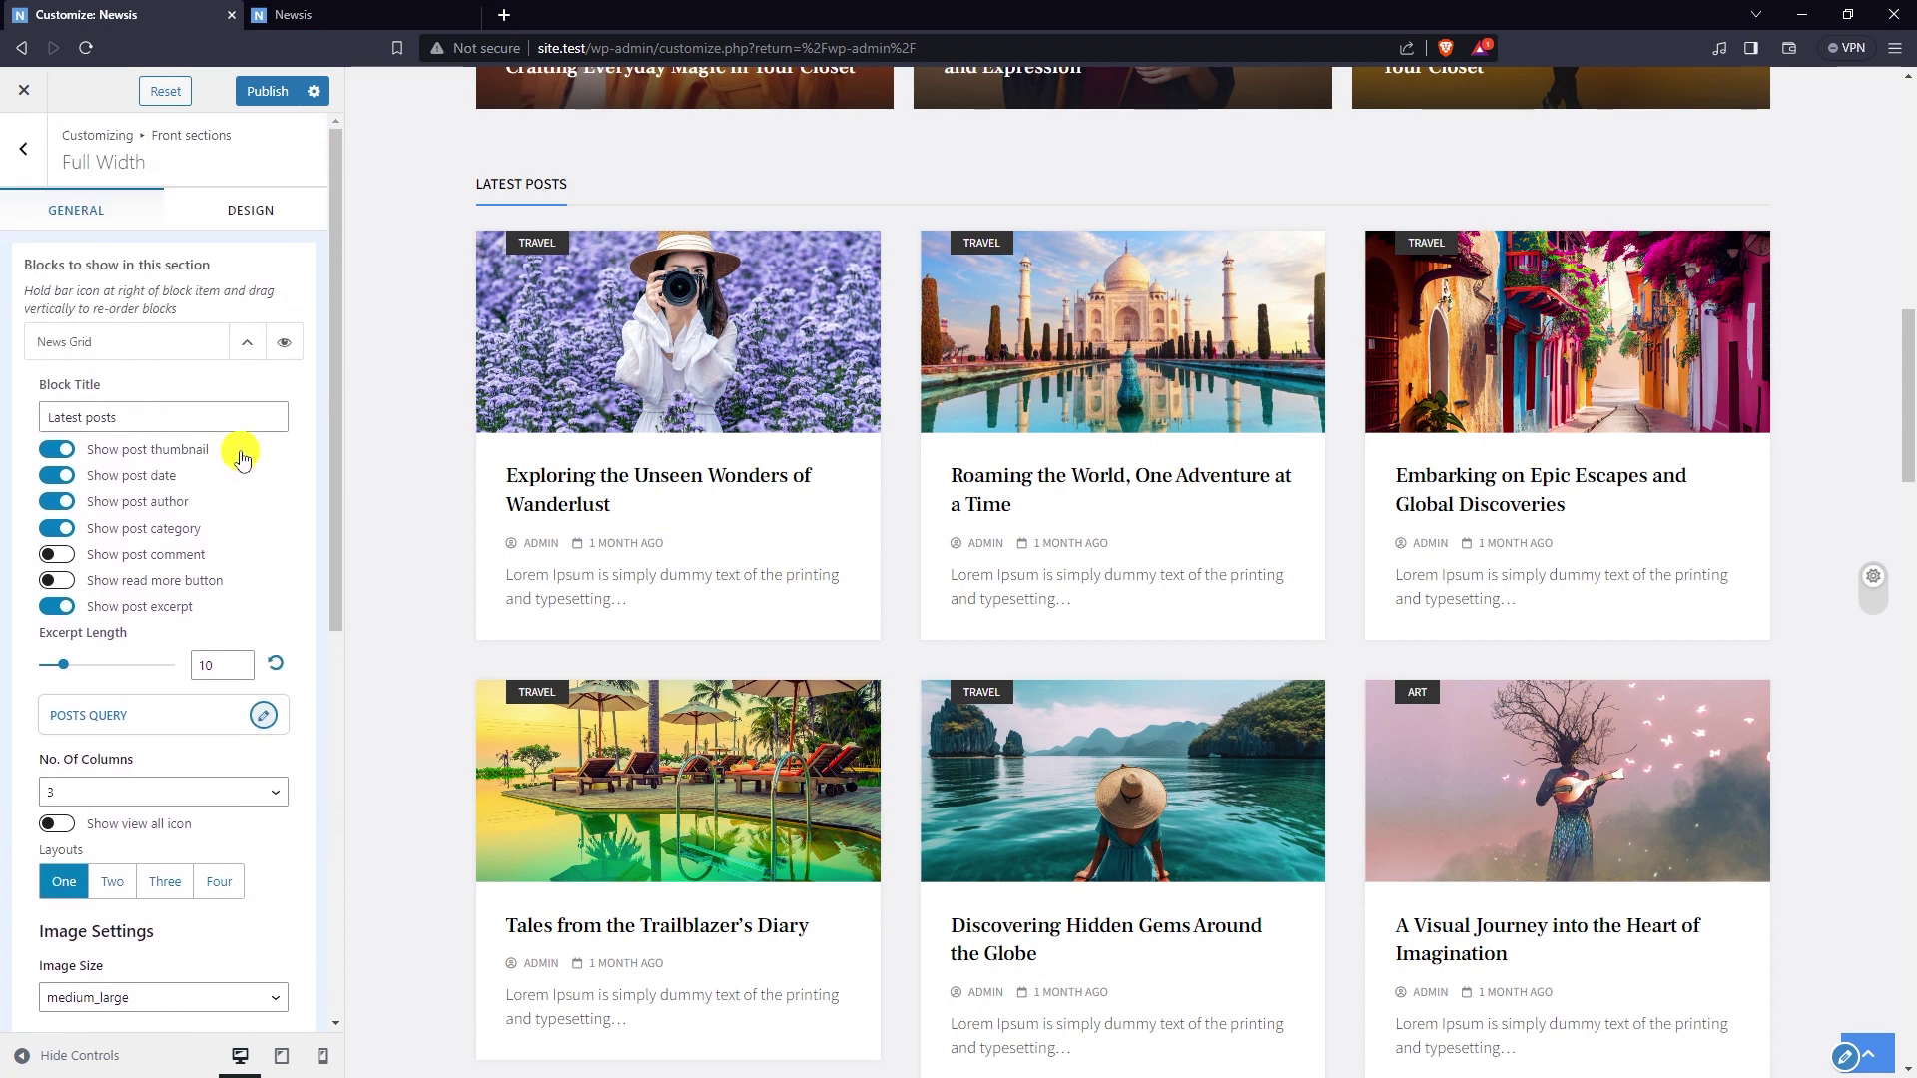
pyautogui.click(249, 350)
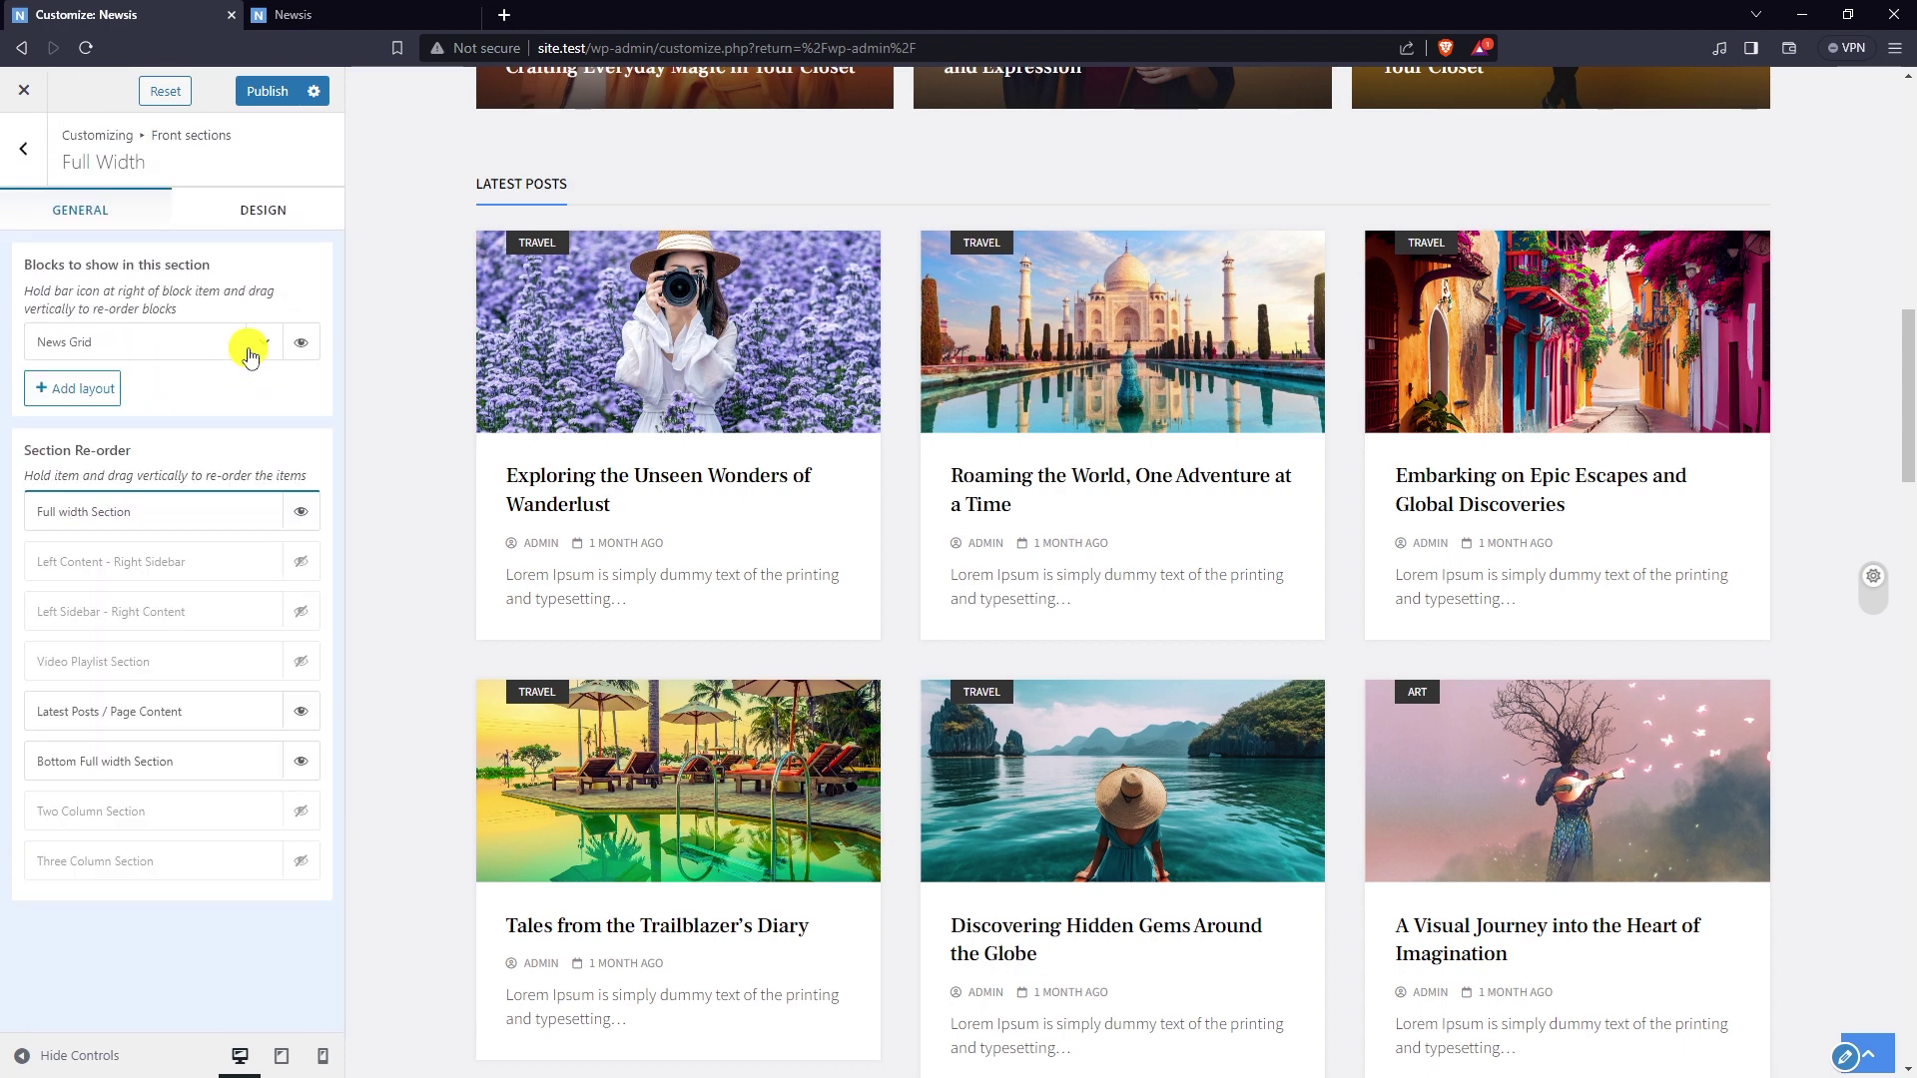
pyautogui.click(72, 392)
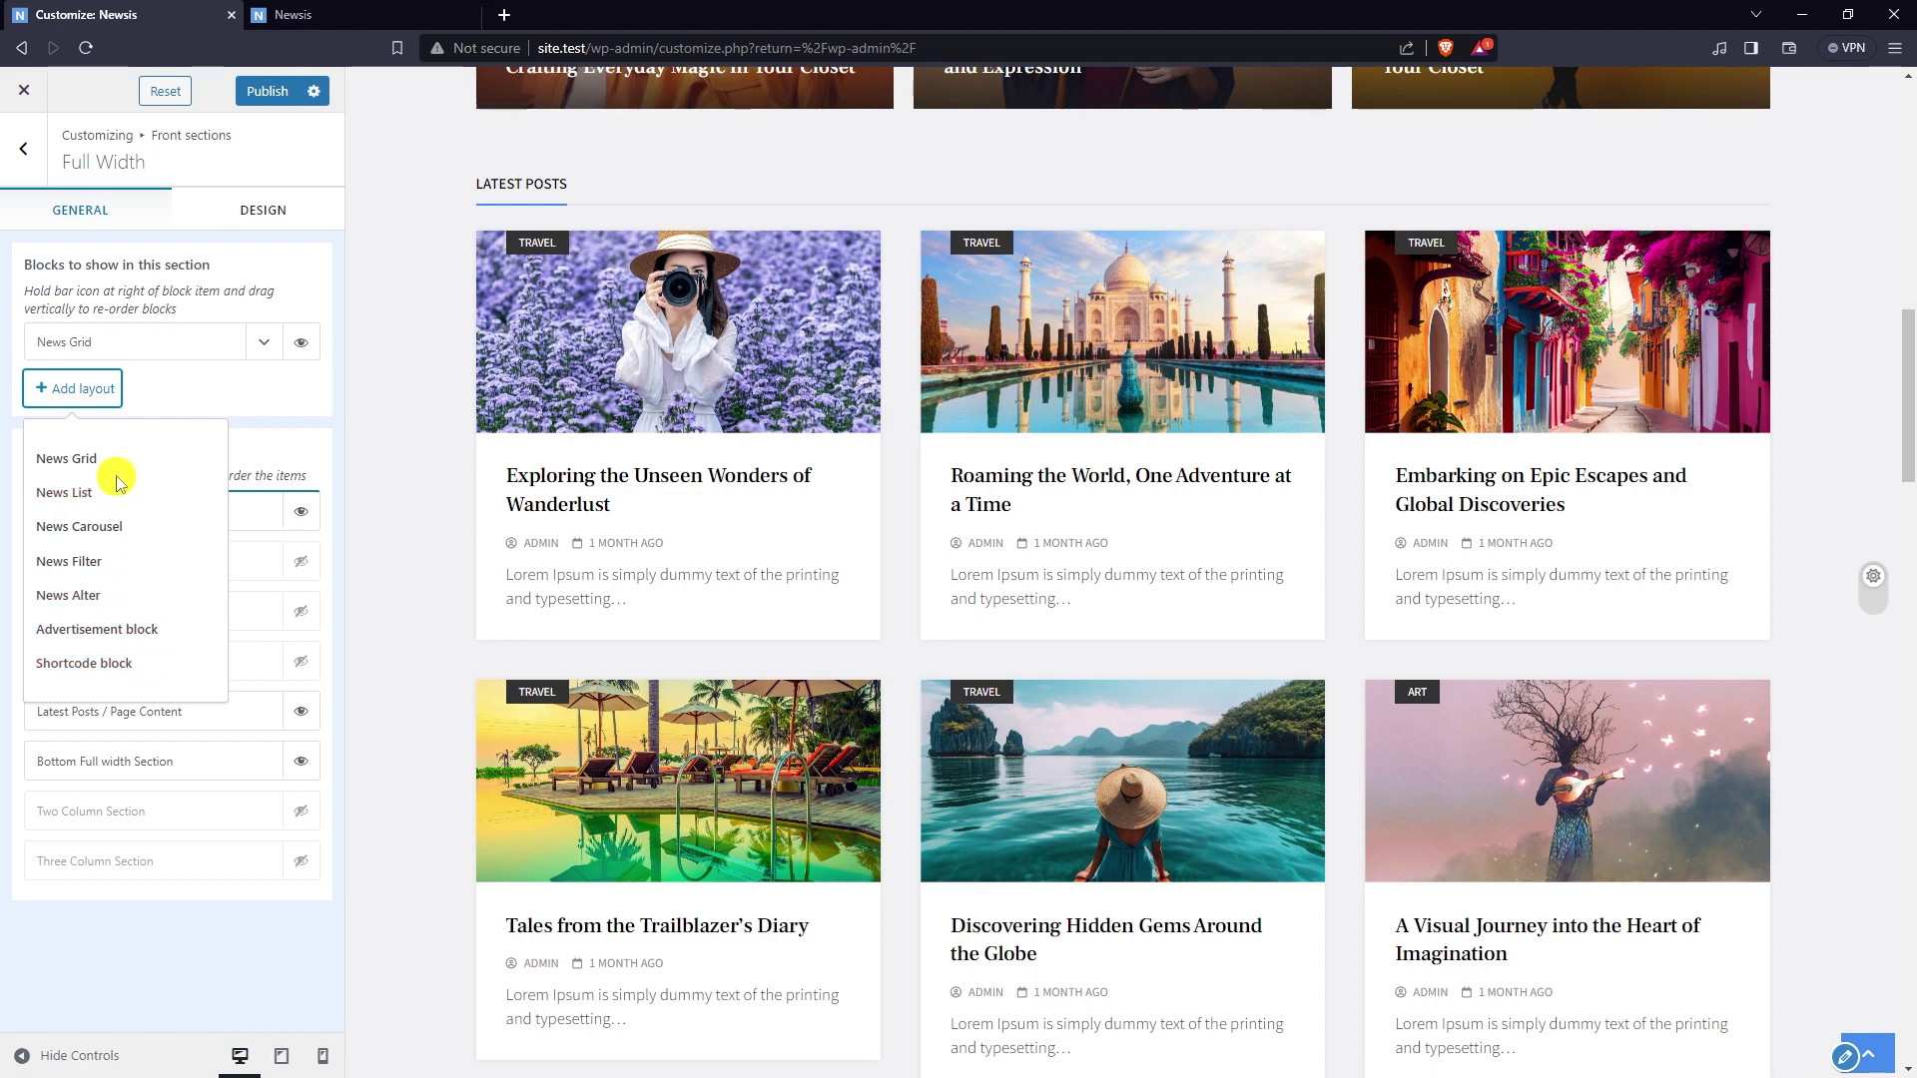
pyautogui.click(74, 495)
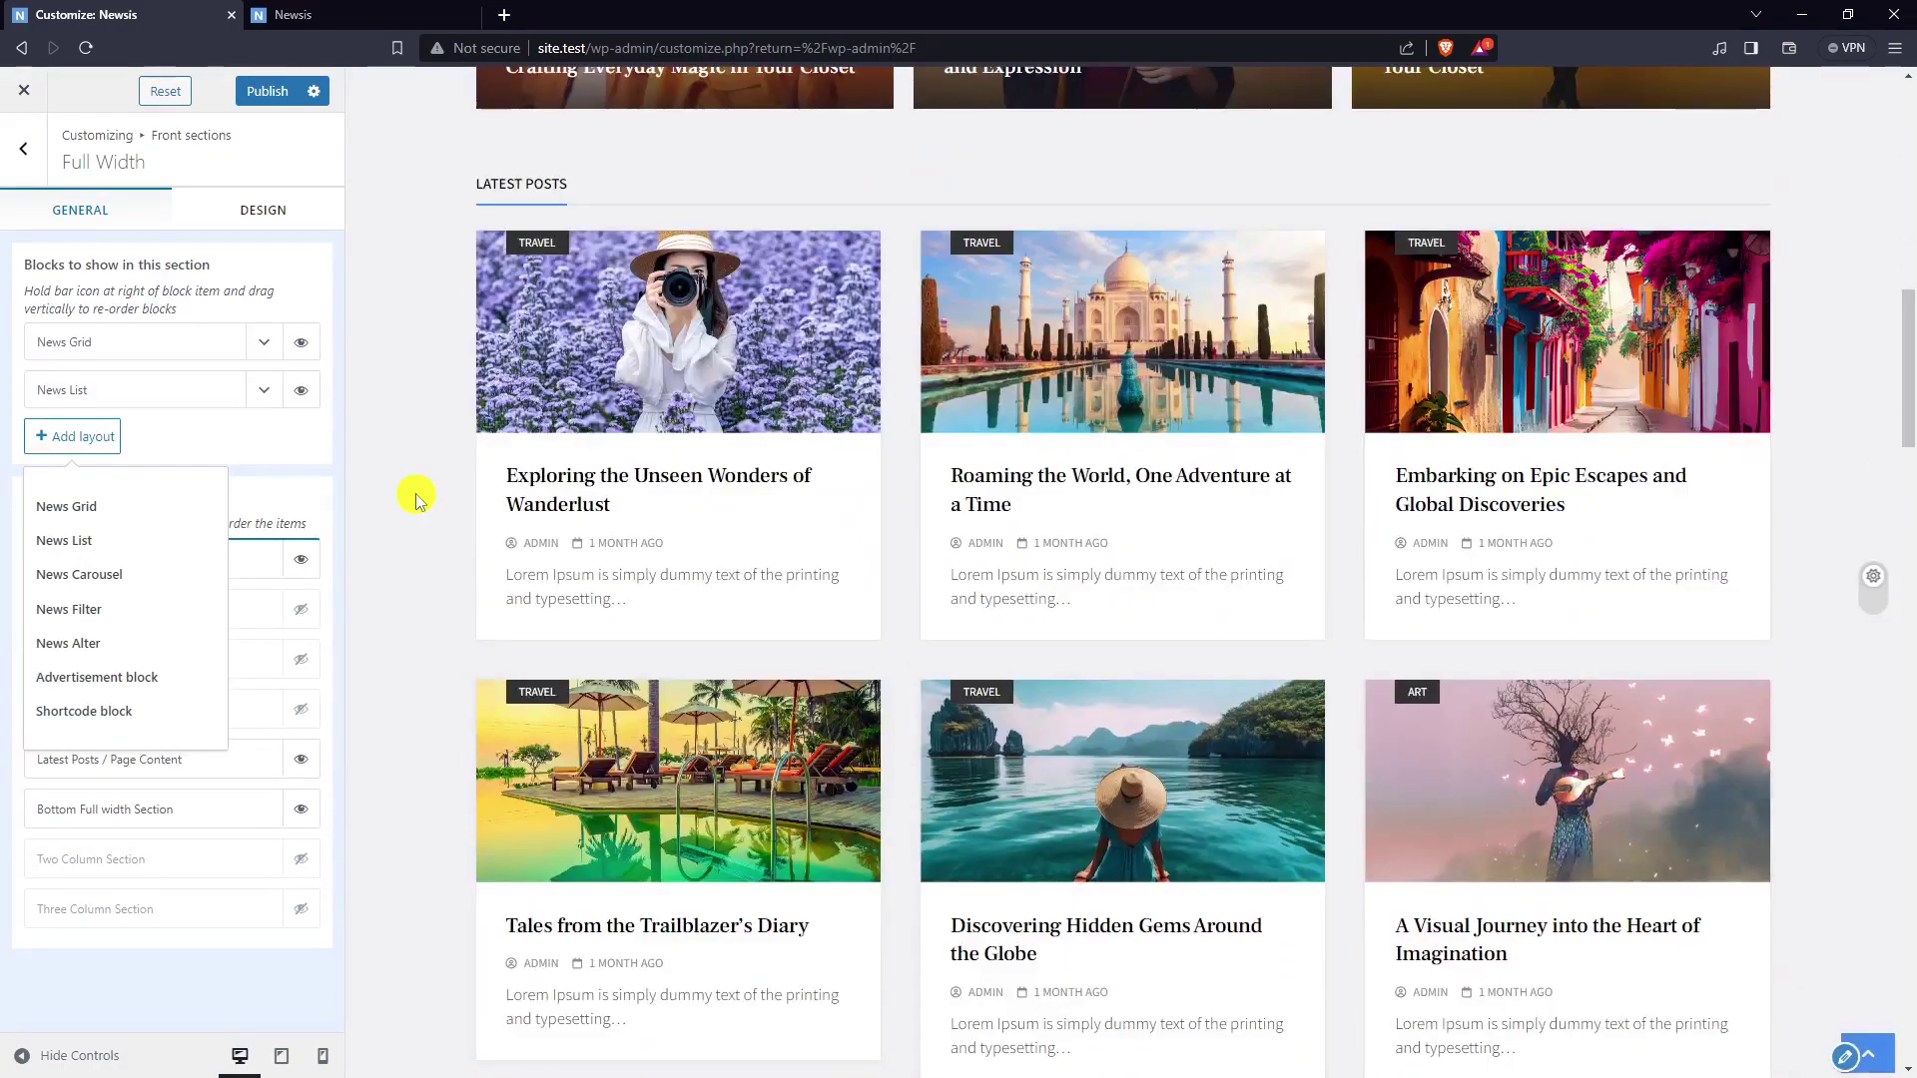
pyautogui.scroll(-8, 417, 499)
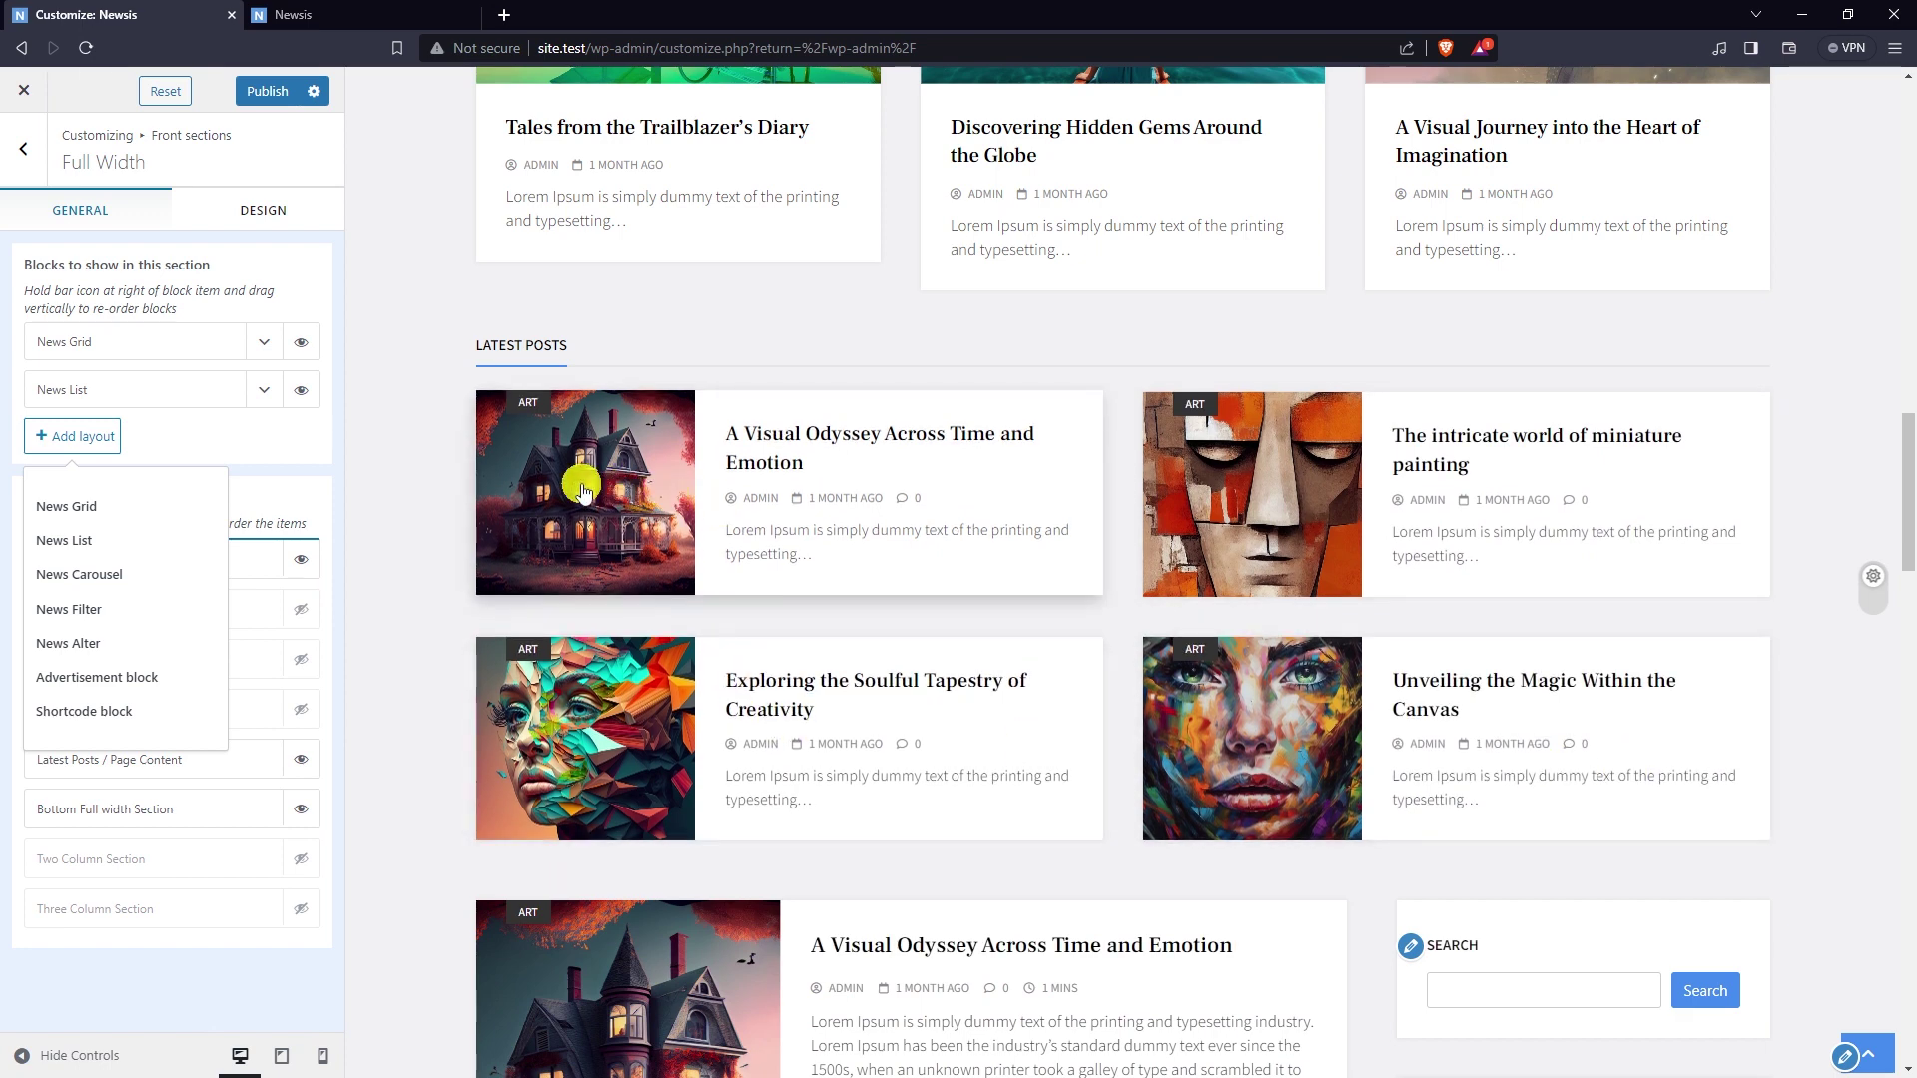
pyautogui.click(245, 433)
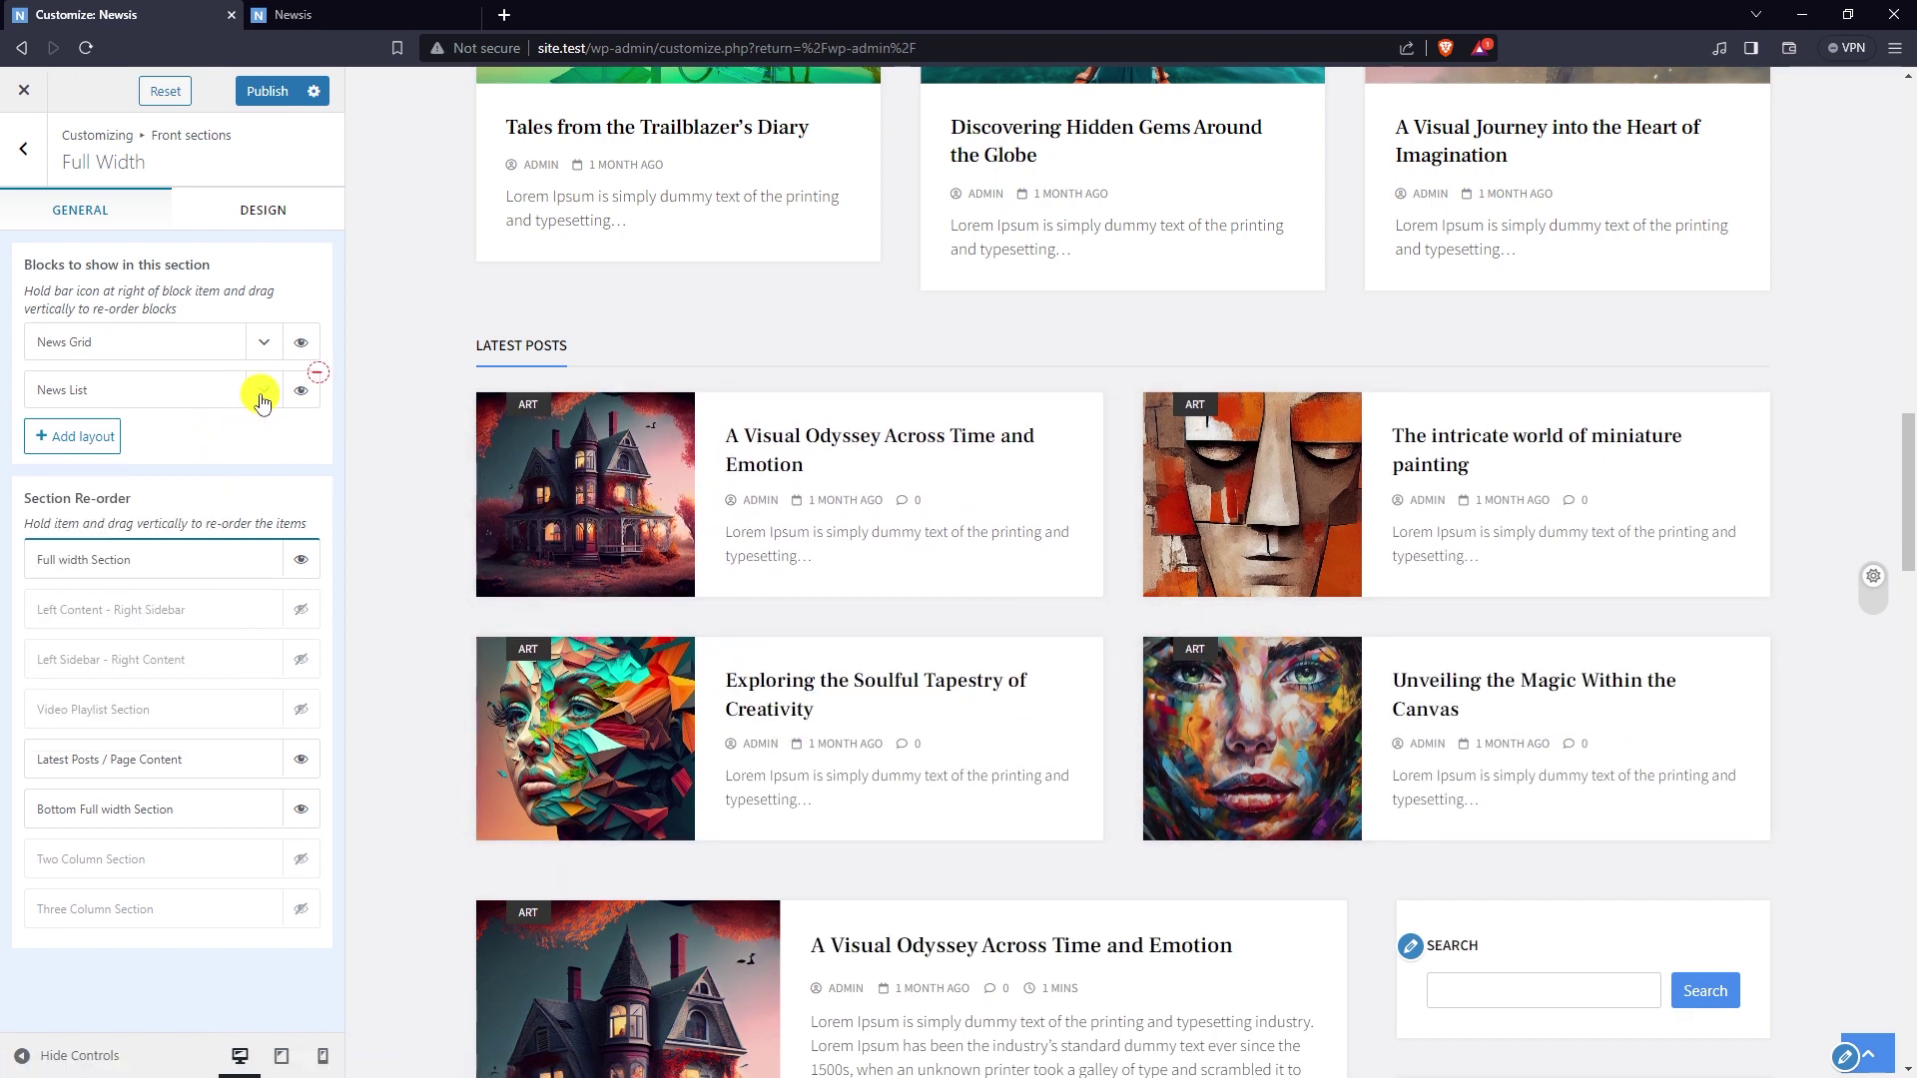
pyautogui.click(262, 397)
# - Hide post excerpts and category labels in the News List block
pyautogui.click(55, 656)
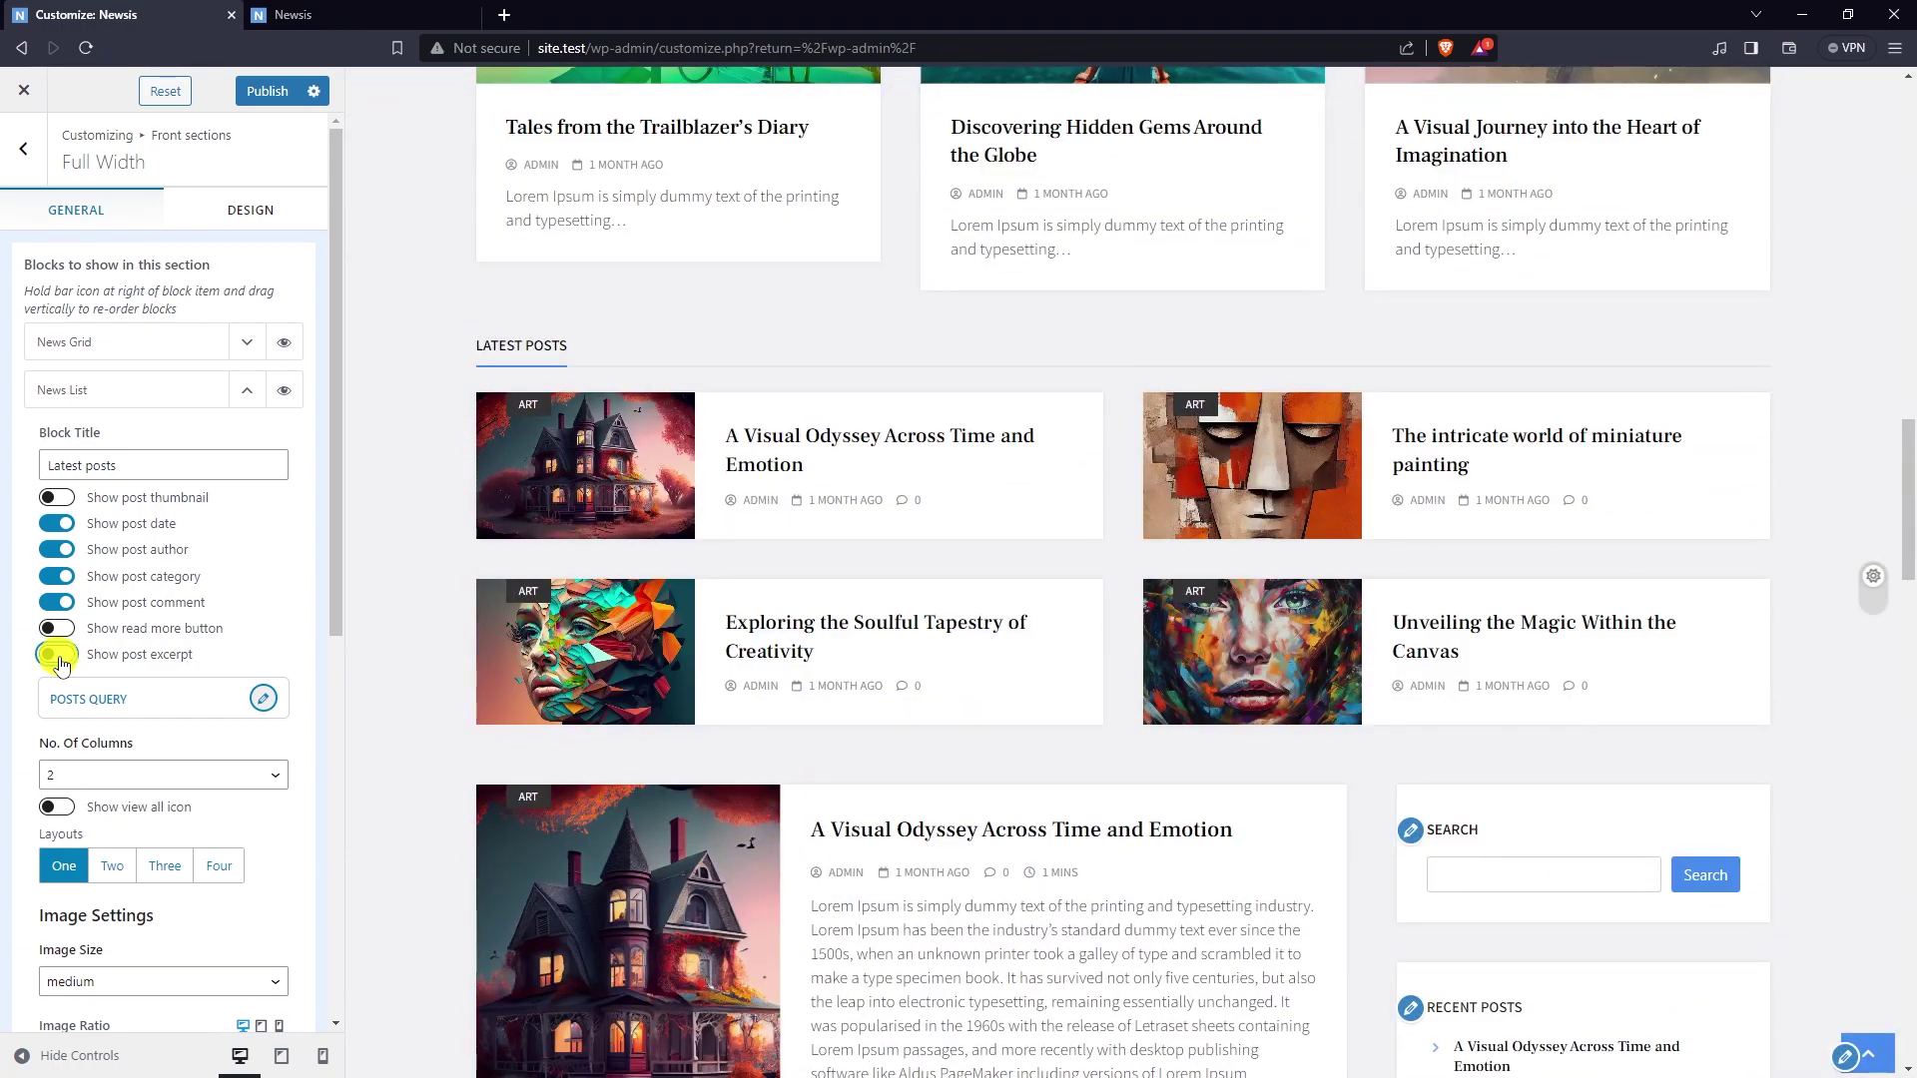
pyautogui.scroll(1, 436, 606)
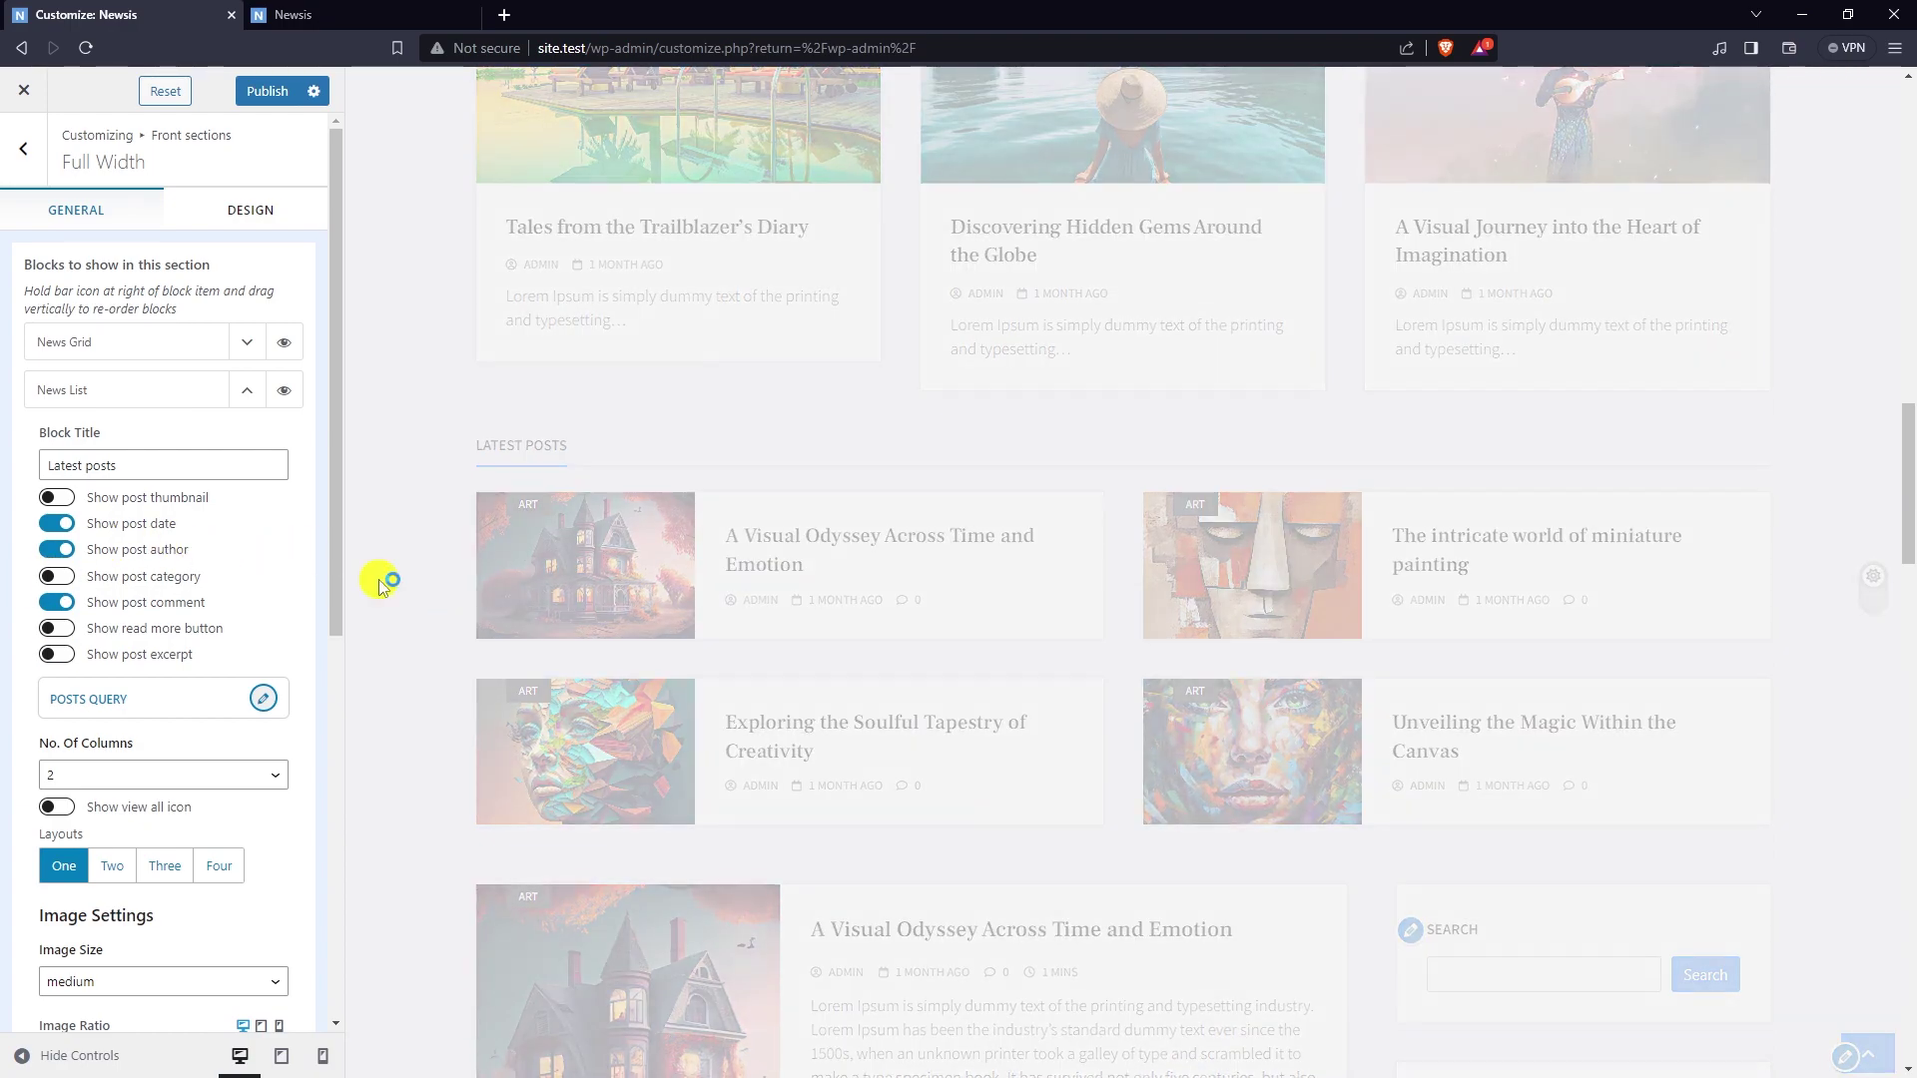
pyautogui.scroll(-1, 404, 567)
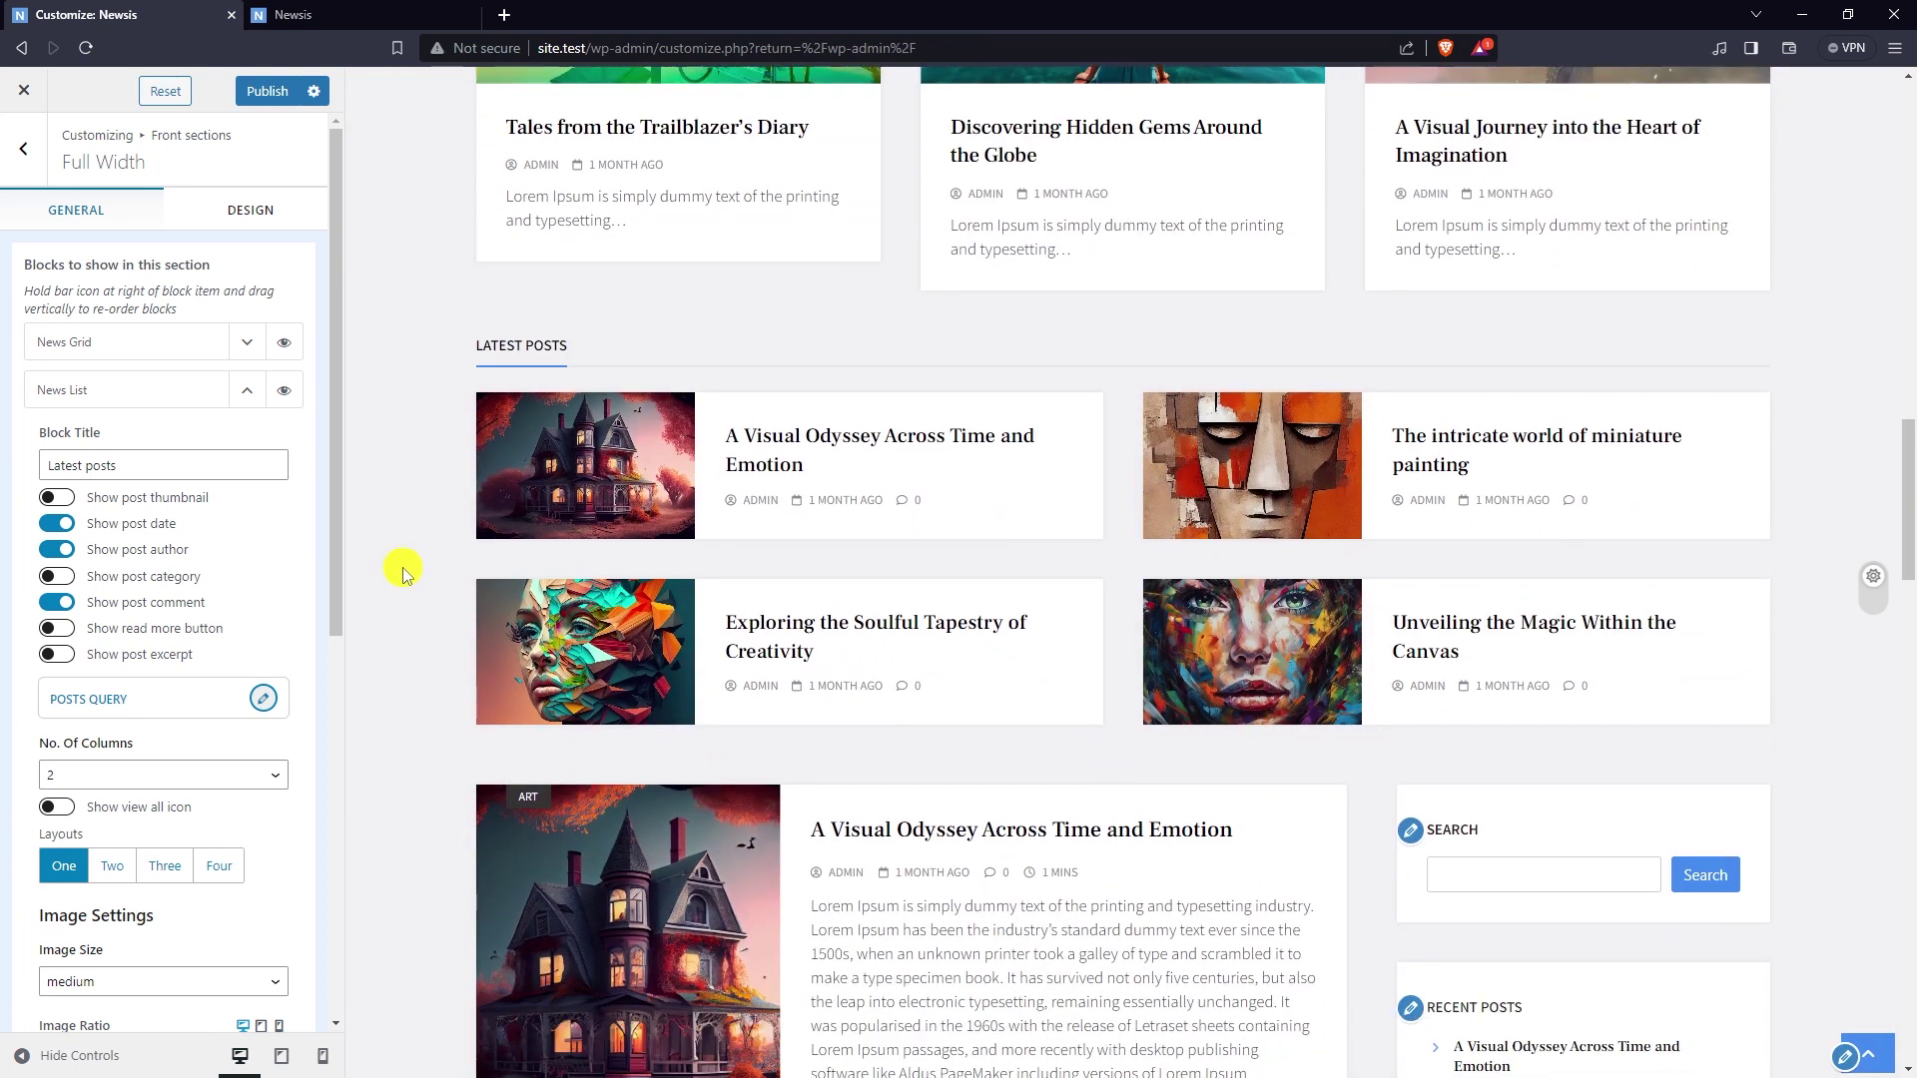
pyautogui.scroll(-2, 165, 512)
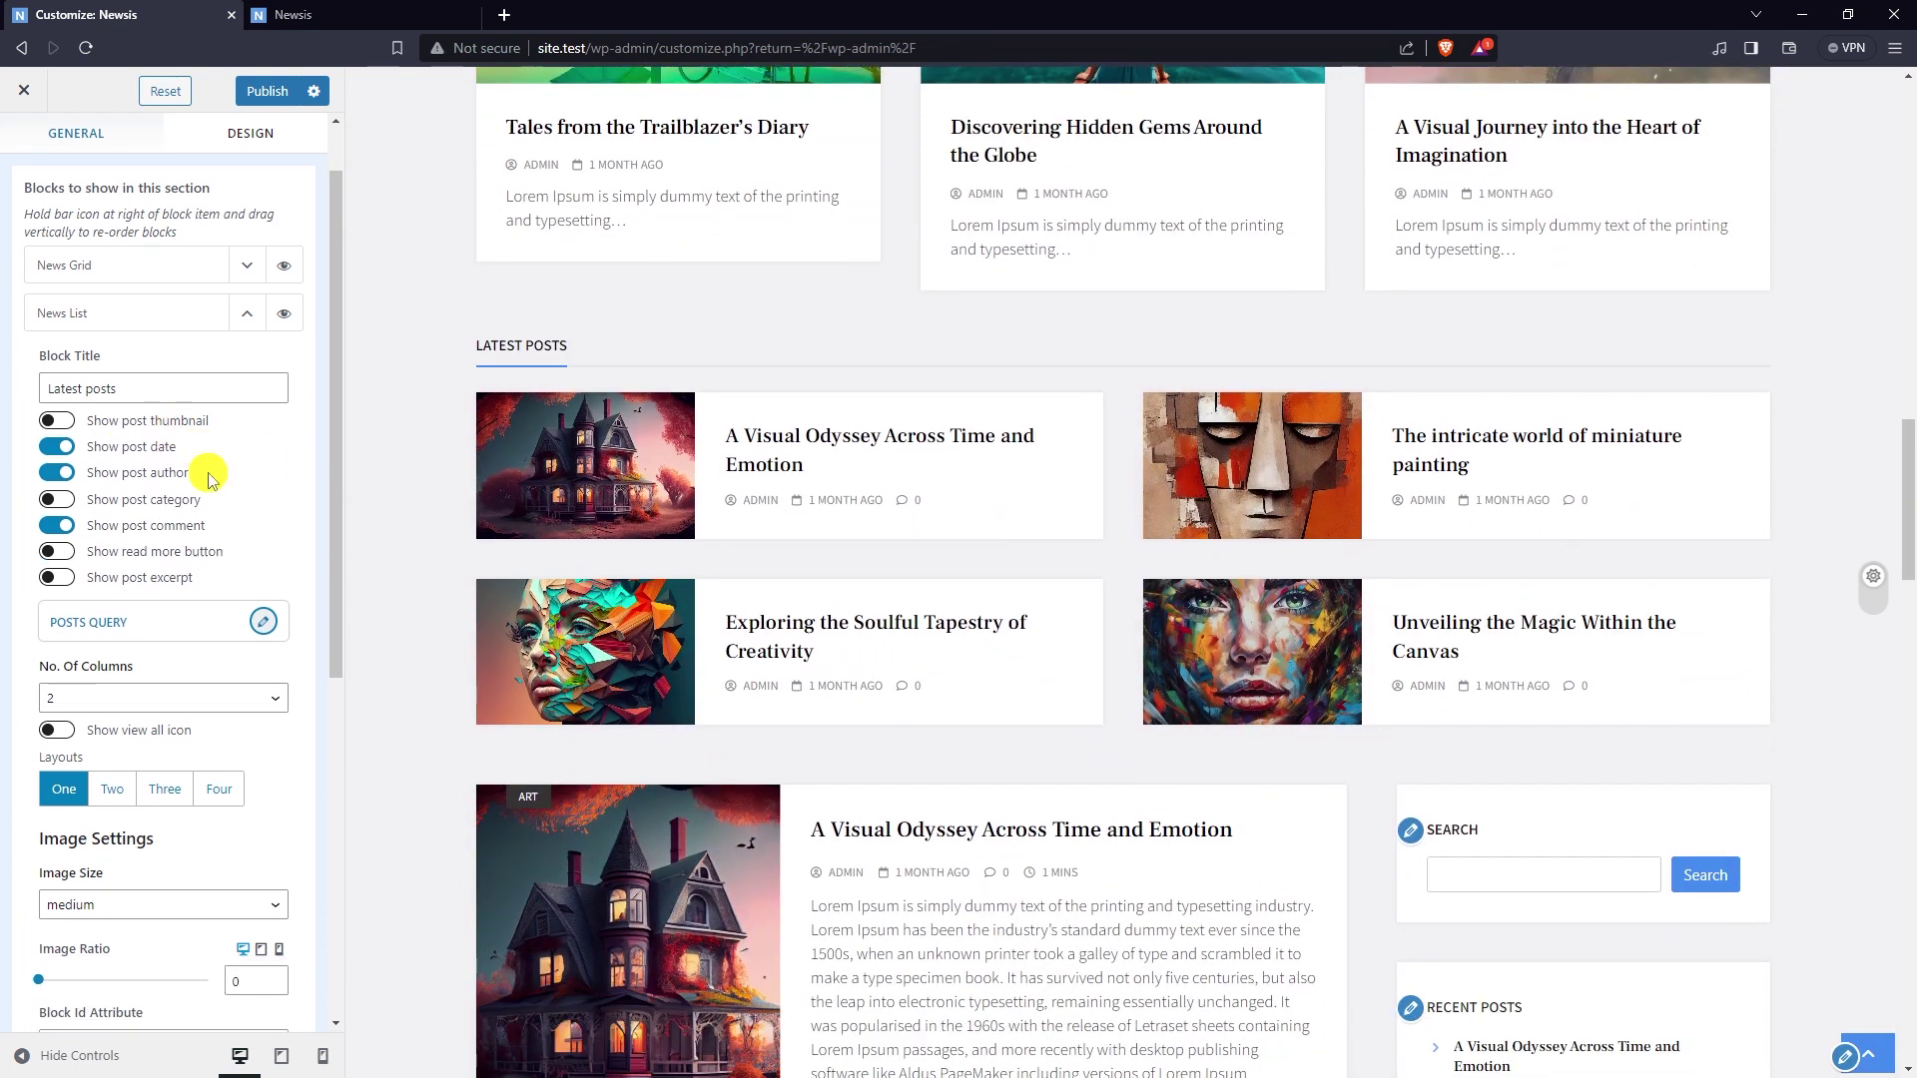
# - In the News List posts query, order posts Oldest - Newest and show 6 posts
pyautogui.click(263, 500)
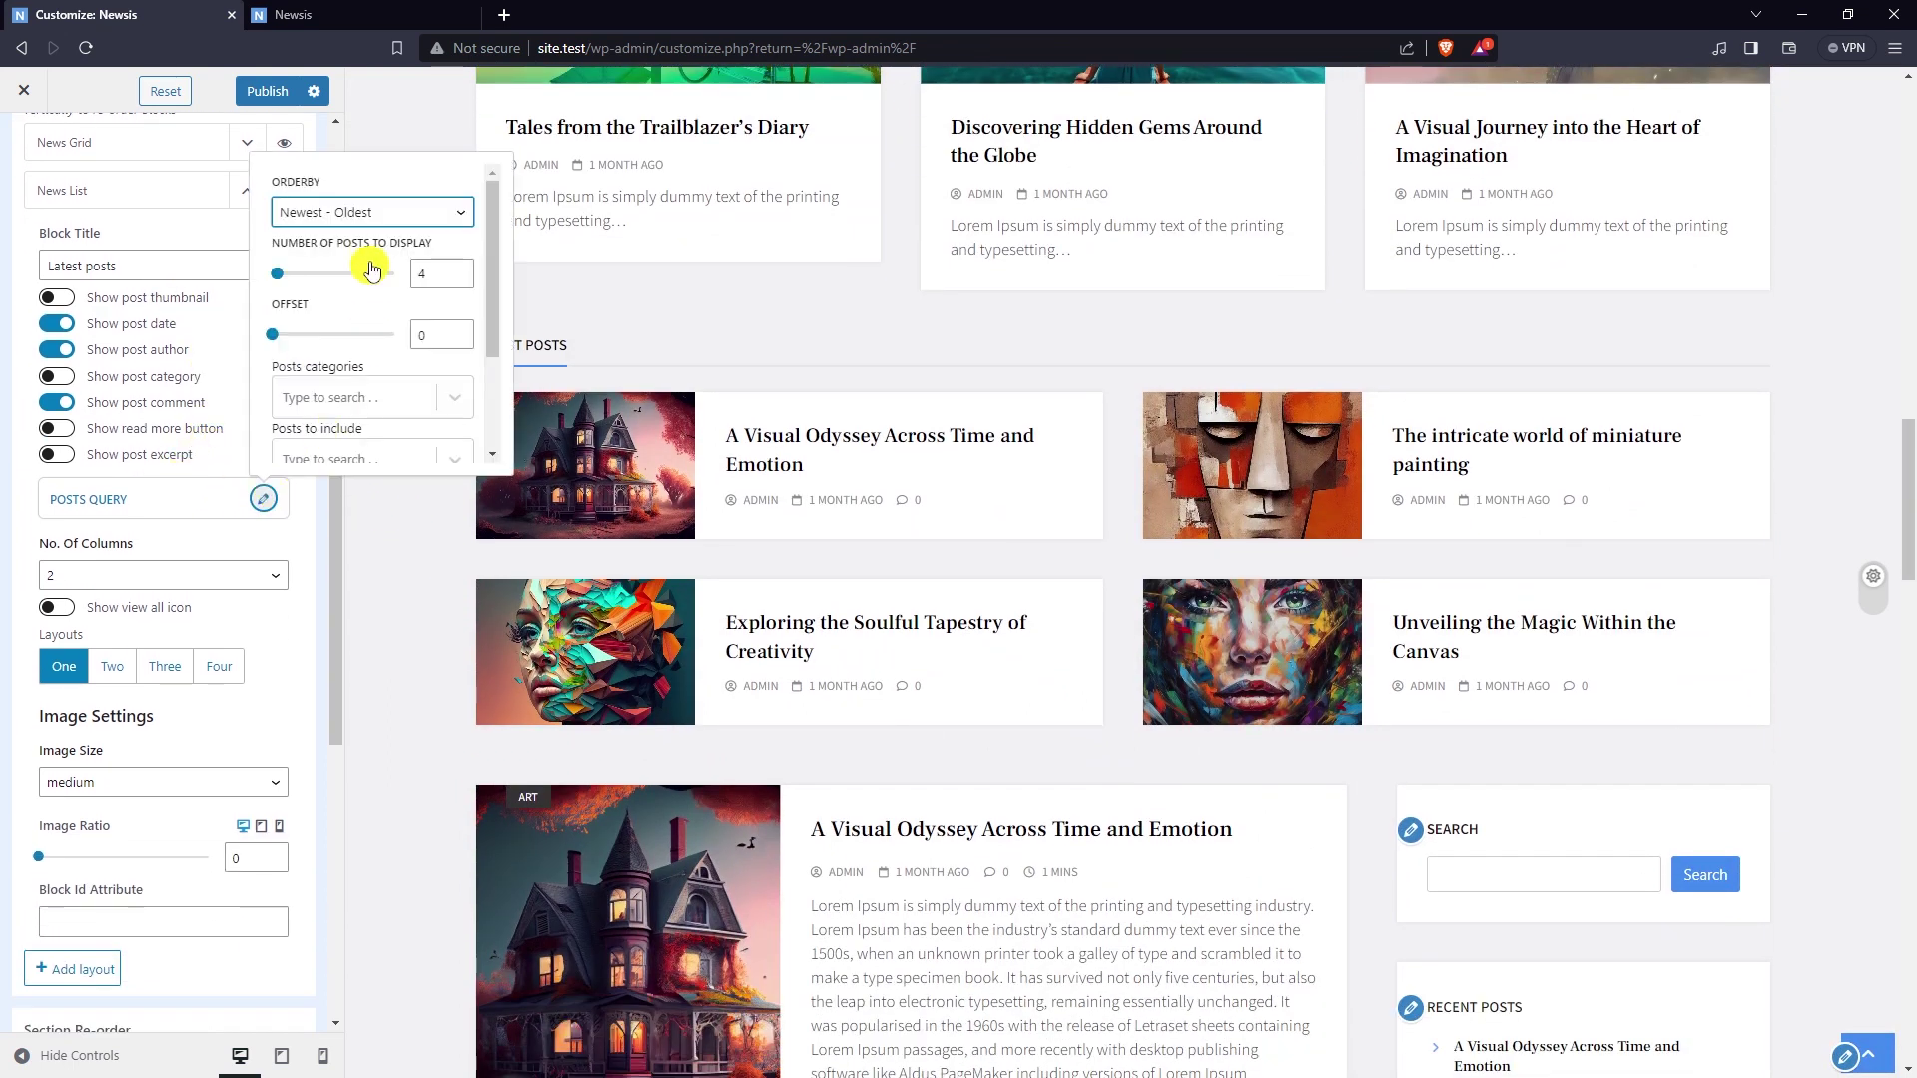
pyautogui.click(350, 212)
pyautogui.click(344, 249)
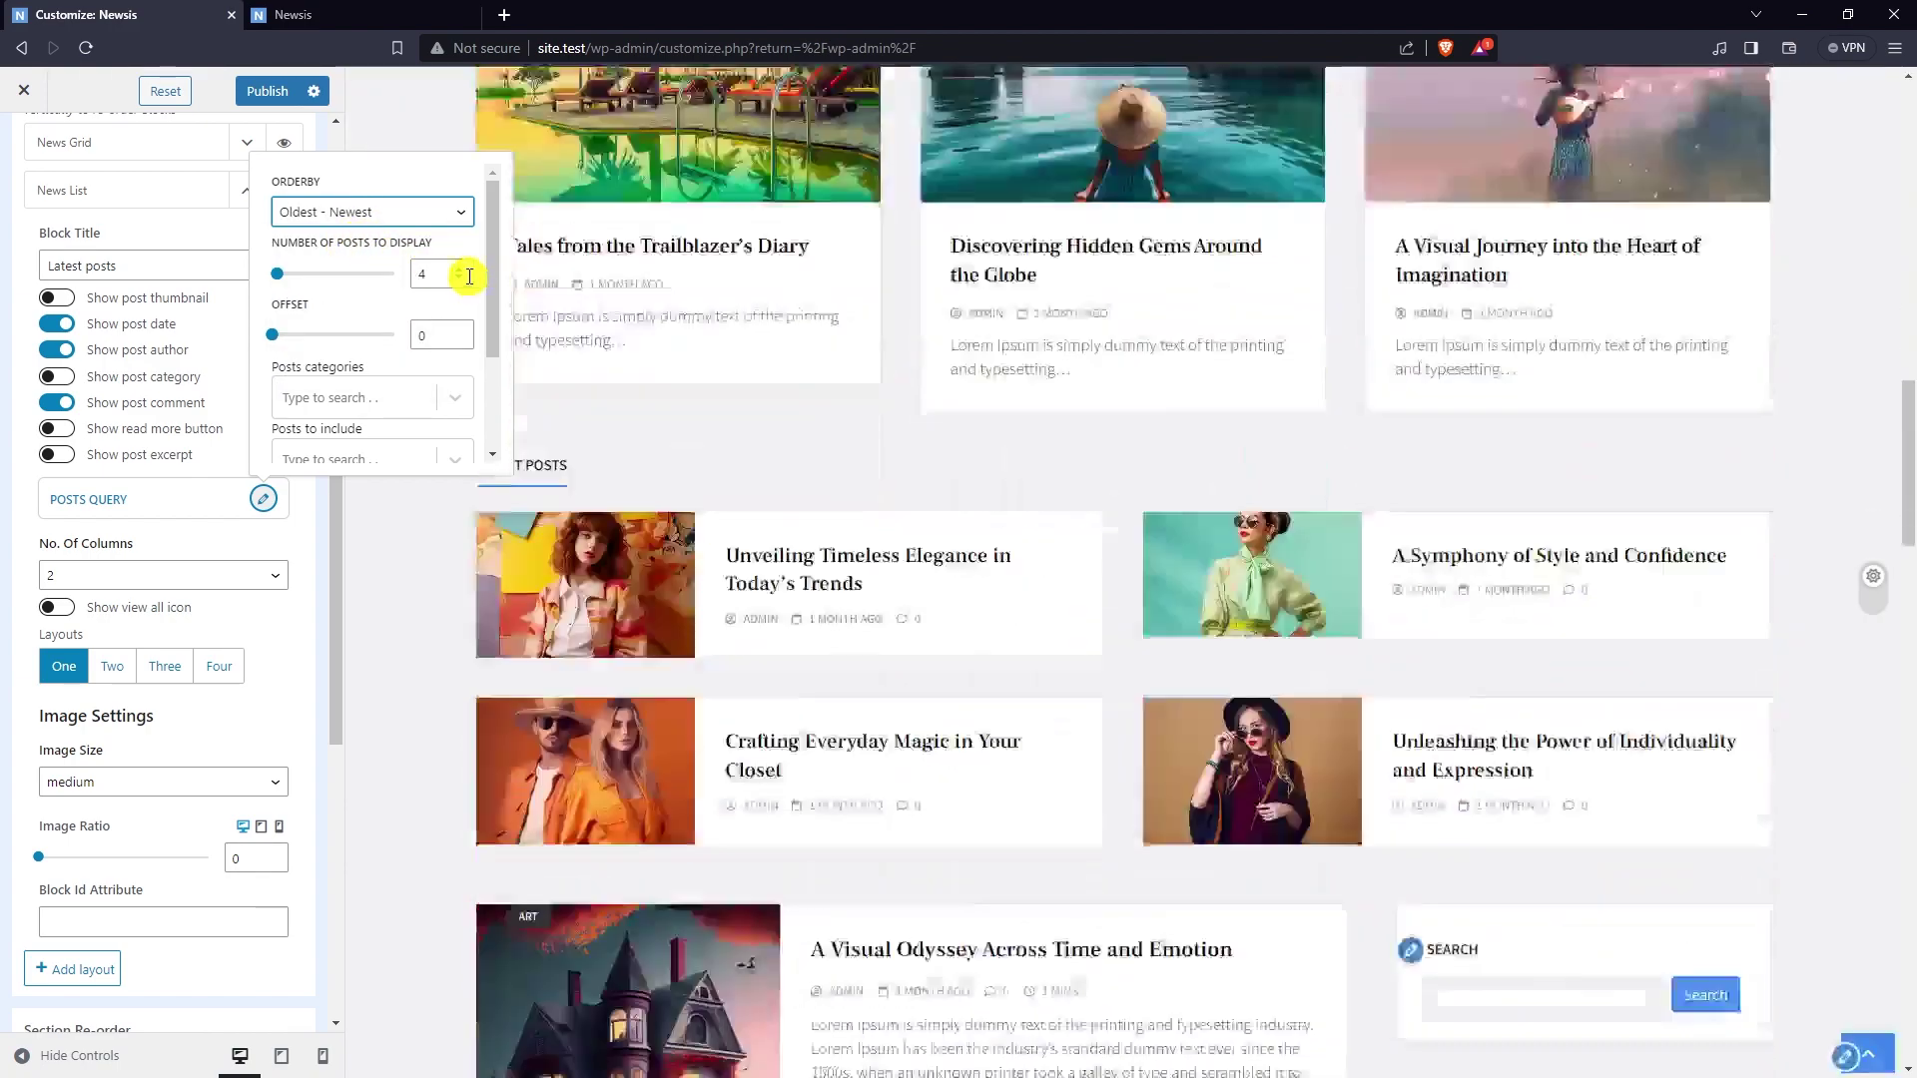
pyautogui.click(460, 270)
pyautogui.click(461, 270)
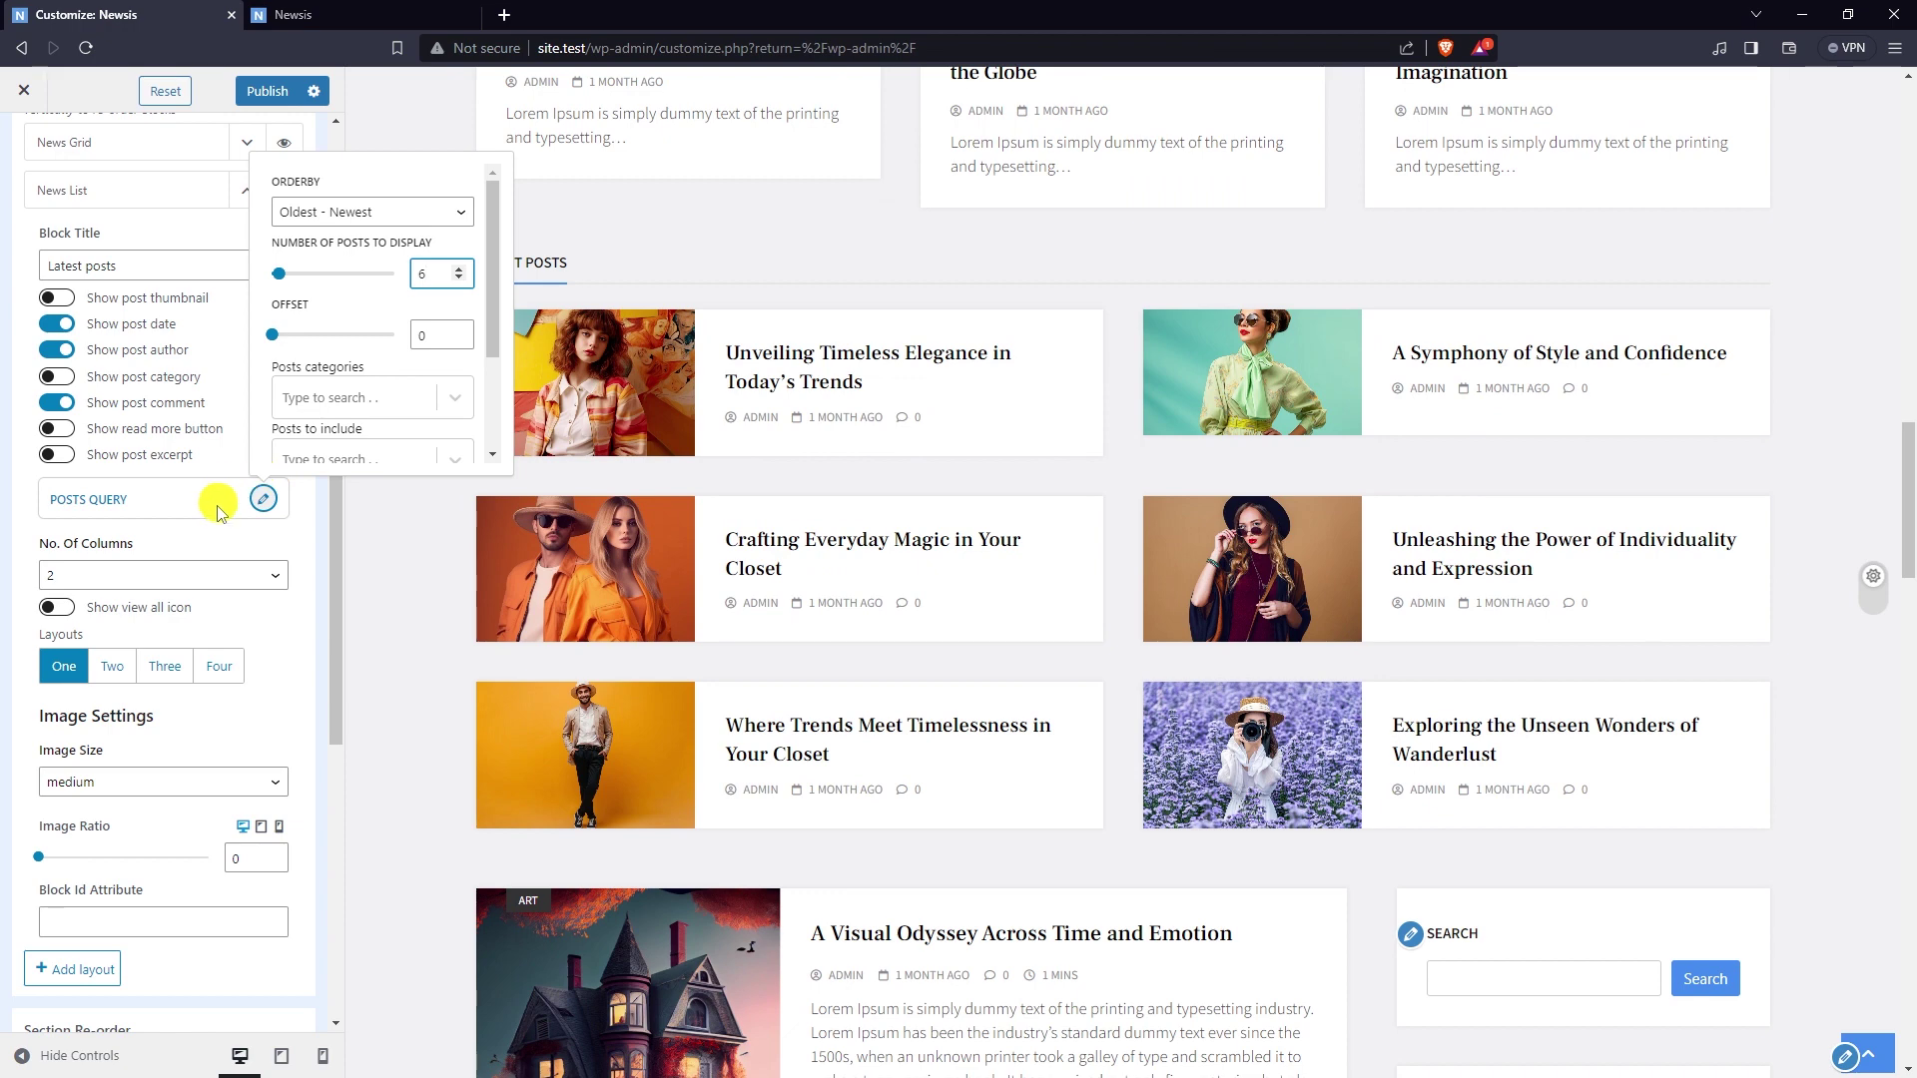
pyautogui.click(203, 538)
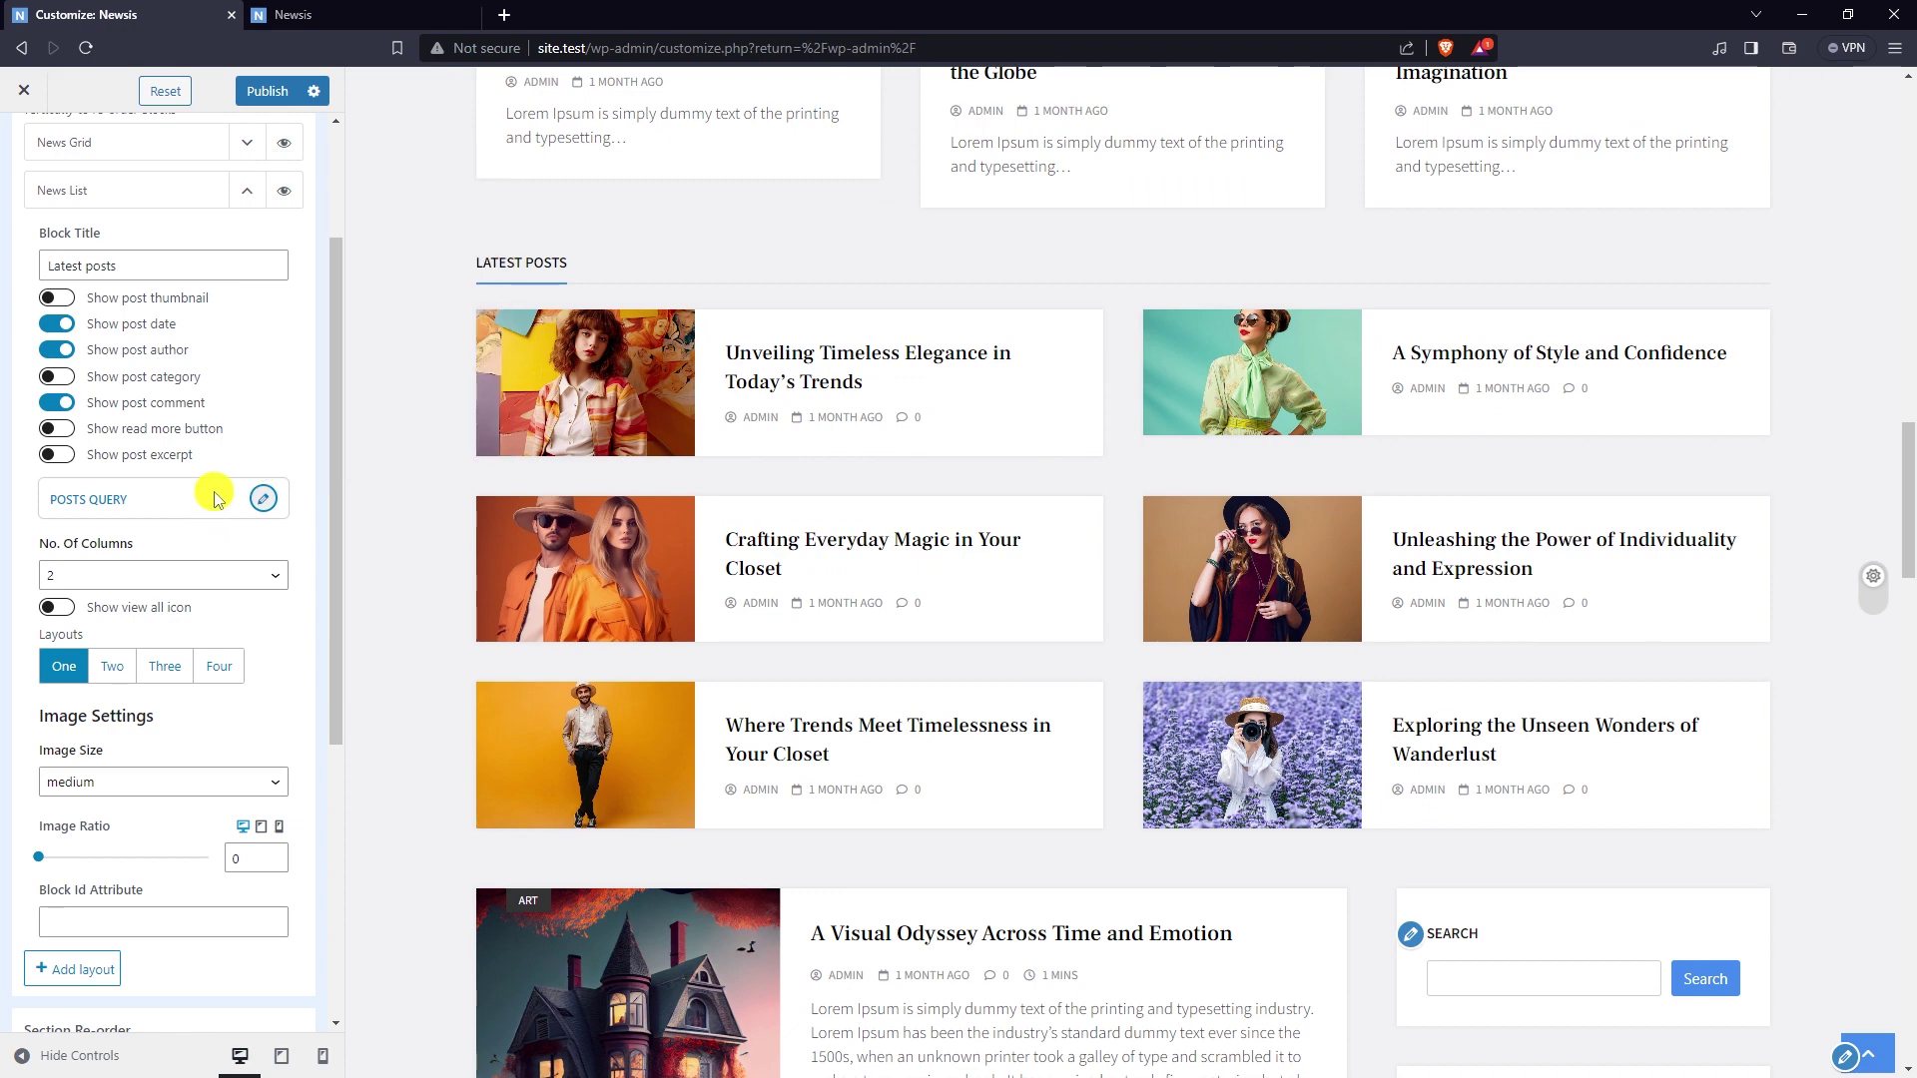
# - Keep News List at 2 columns with medium images, then collapse the block
pyautogui.scroll(-2, 248, 484)
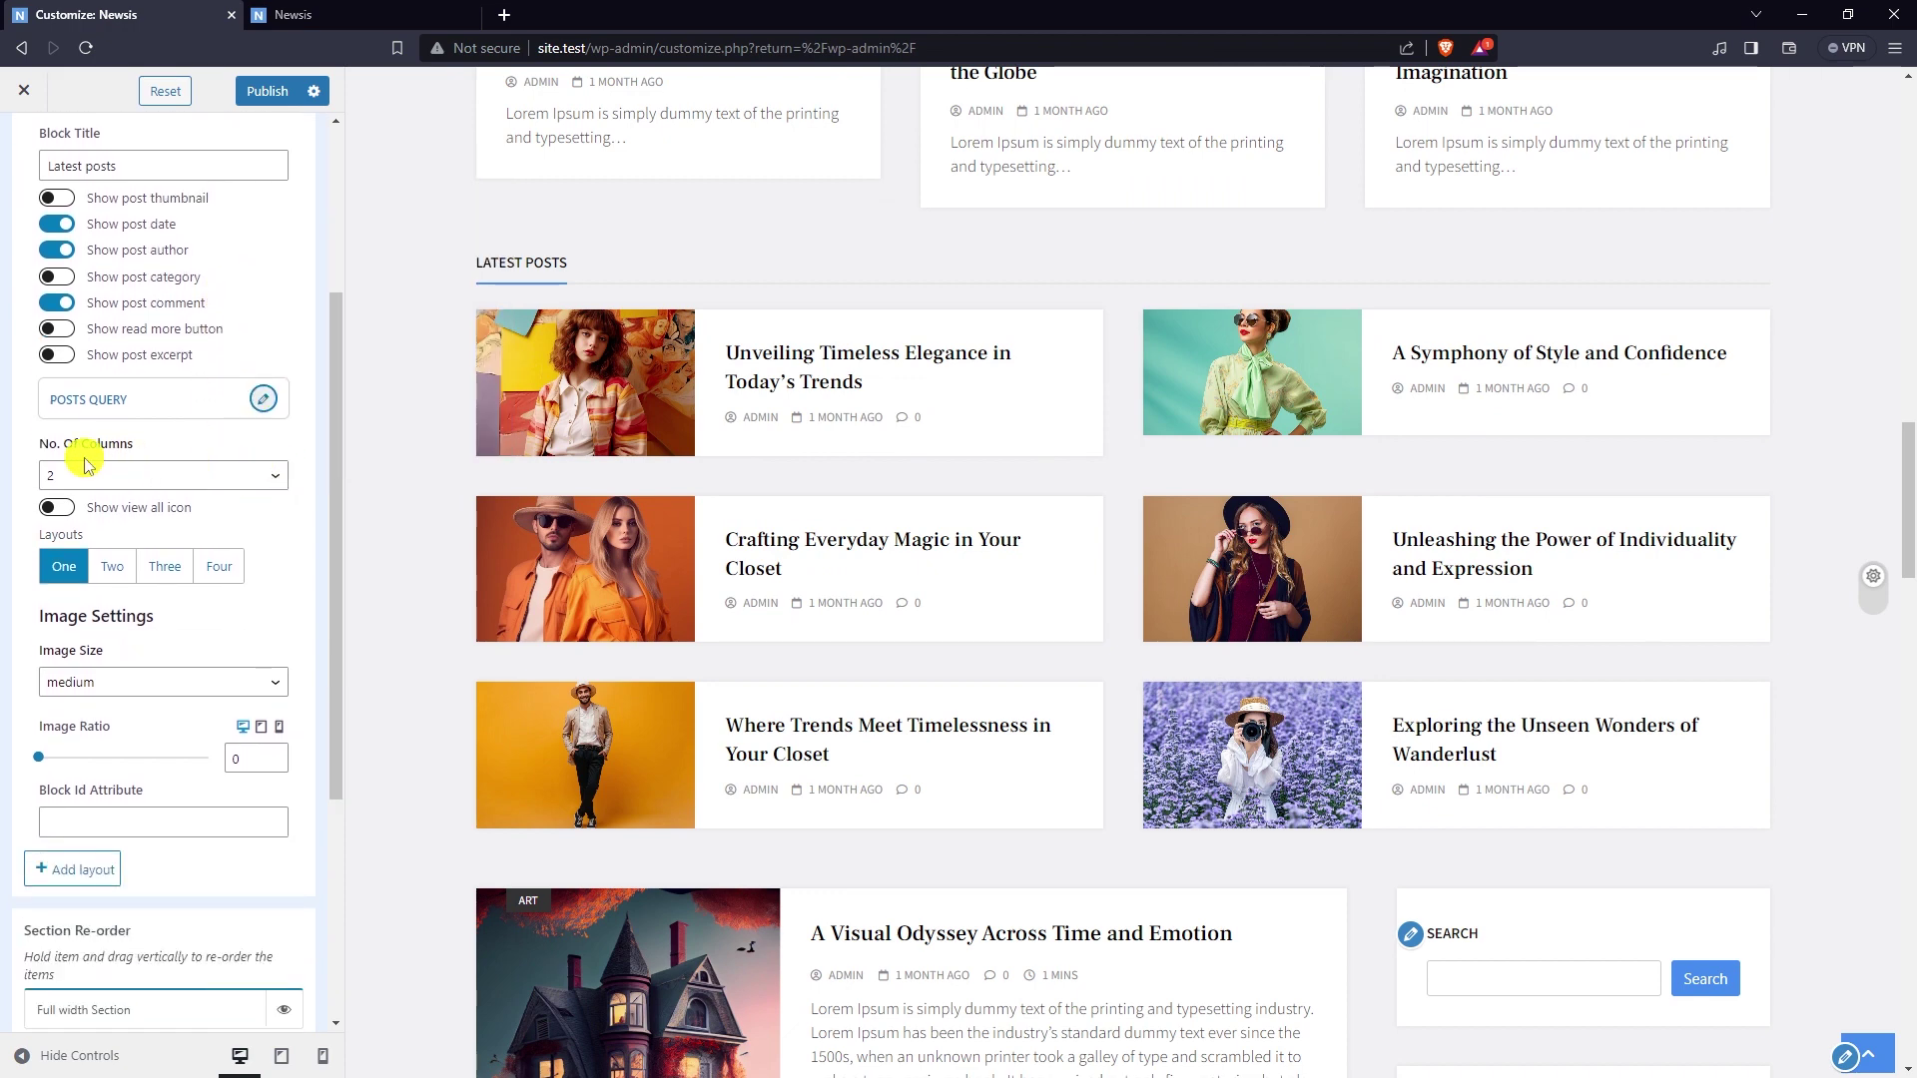
pyautogui.click(140, 476)
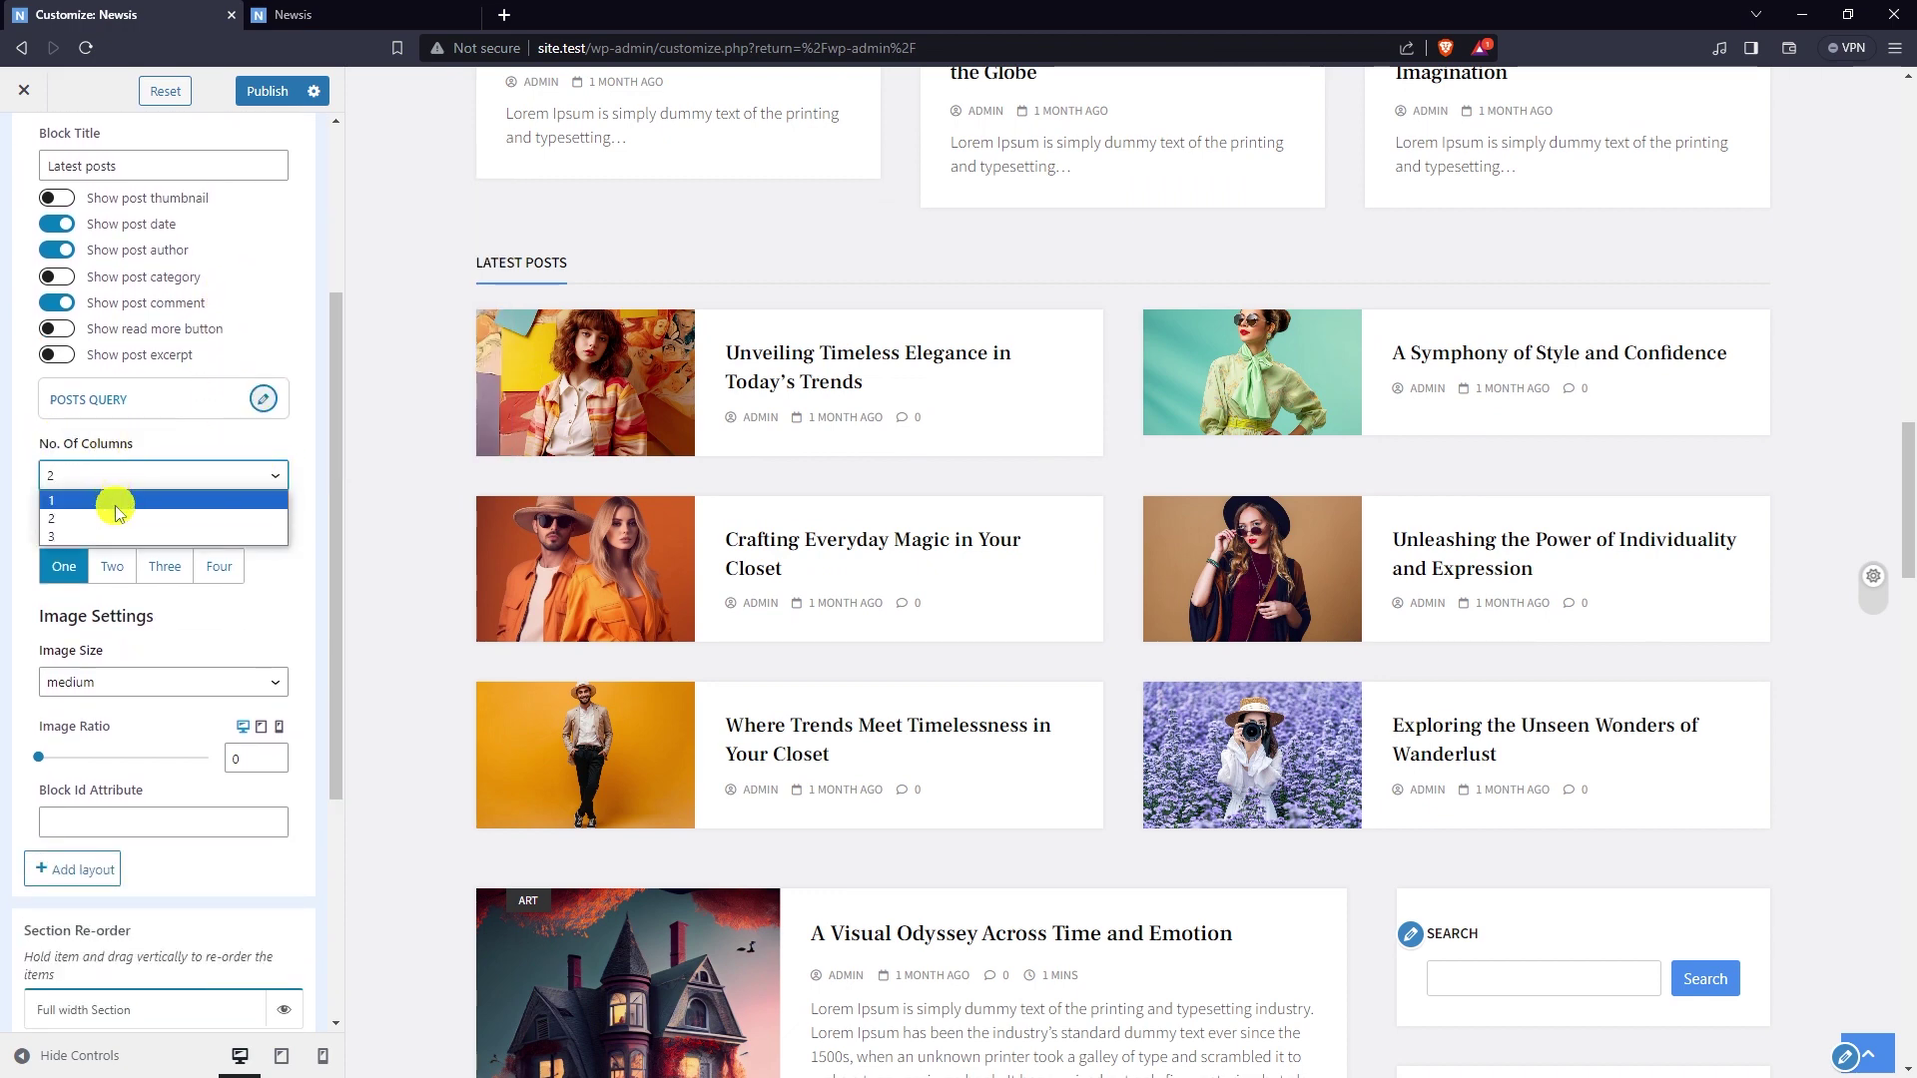
pyautogui.click(260, 439)
pyautogui.scroll(-1, 270, 429)
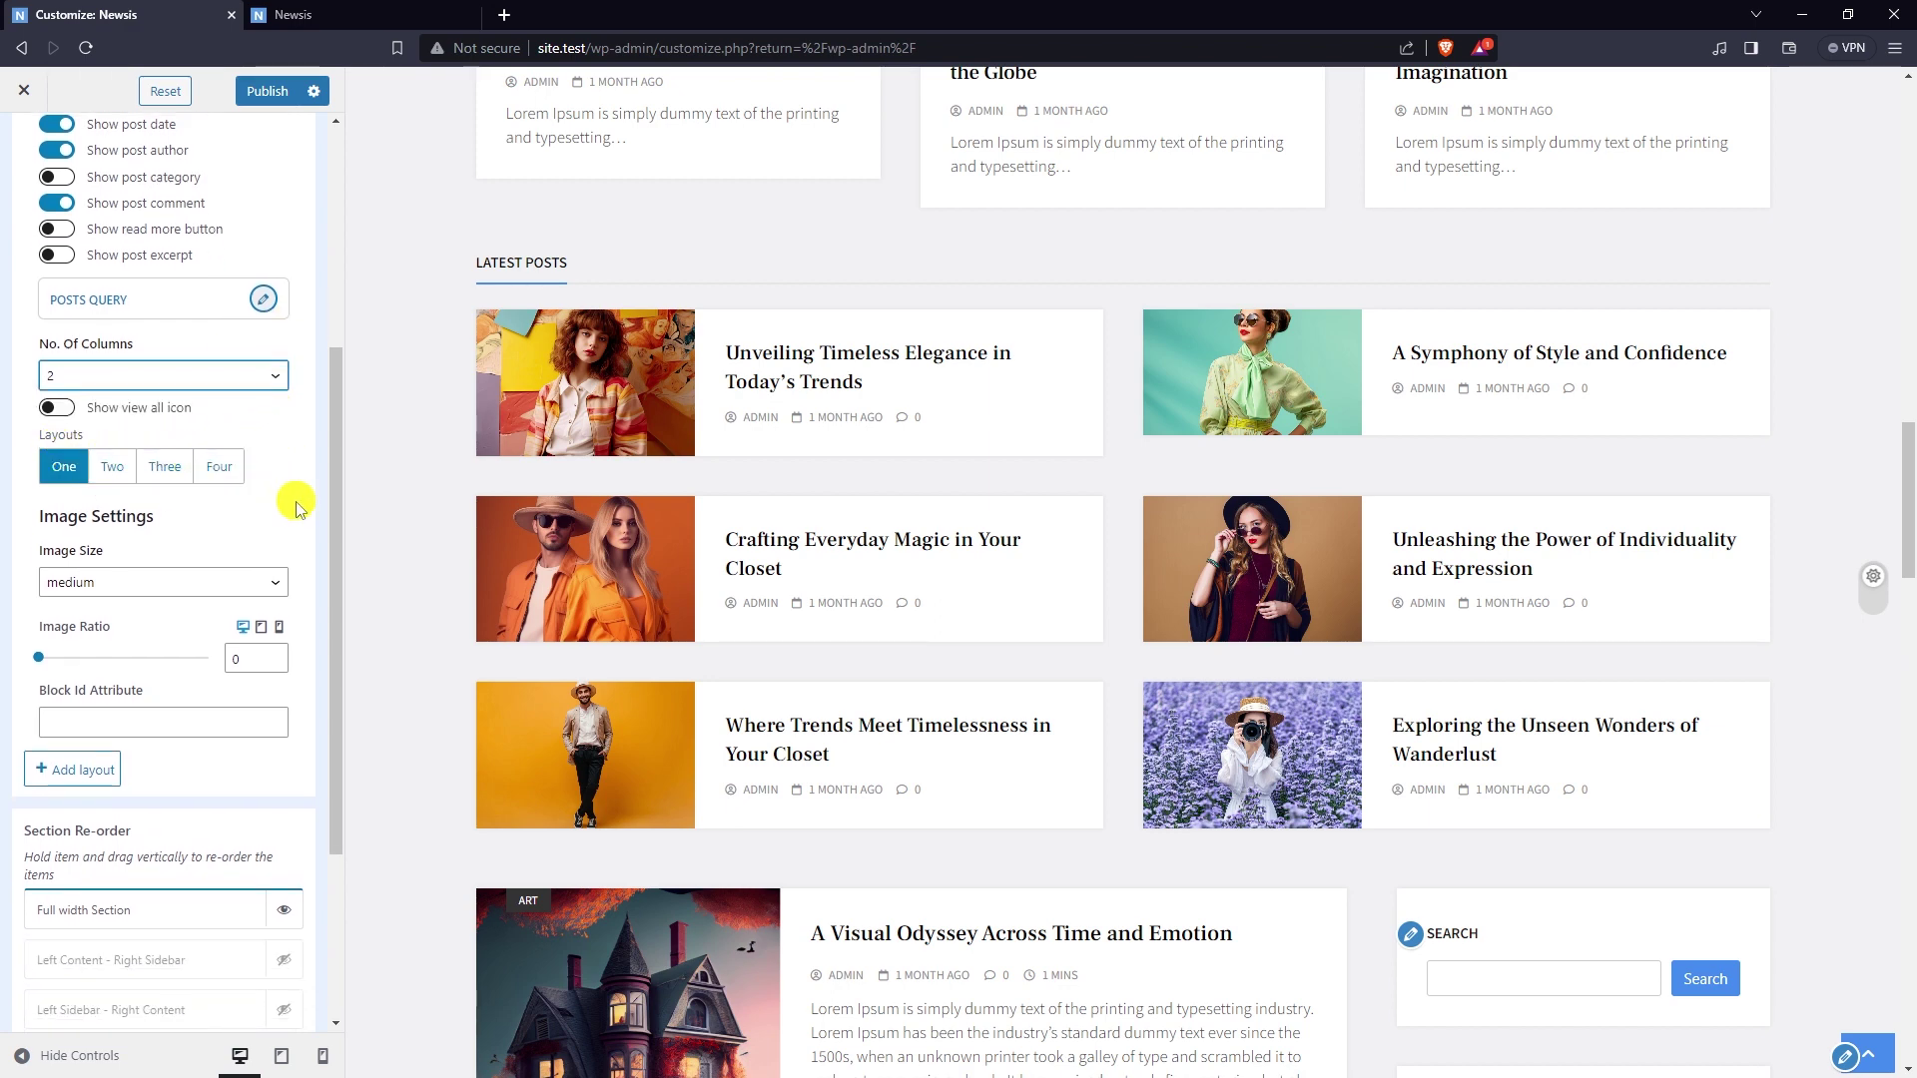
pyautogui.click(129, 589)
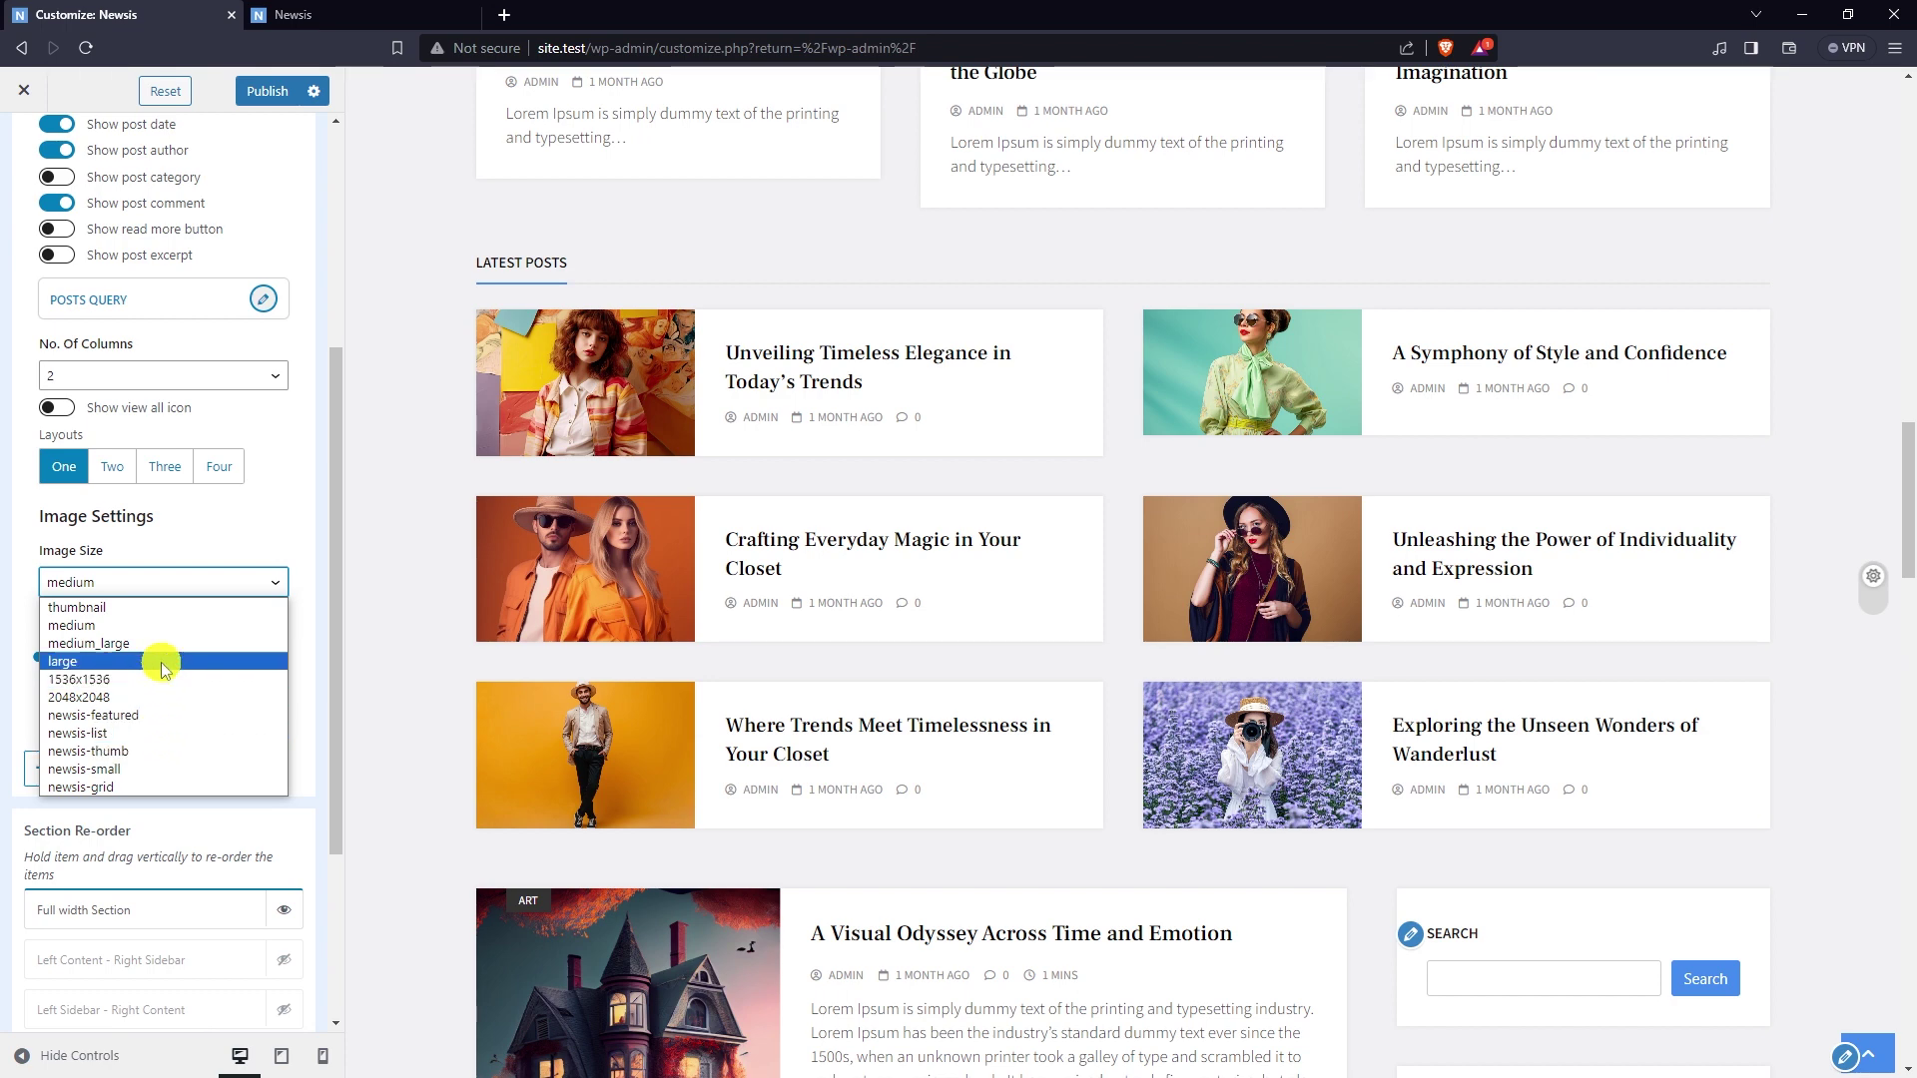
pyautogui.click(228, 548)
pyautogui.scroll(4, 236, 470)
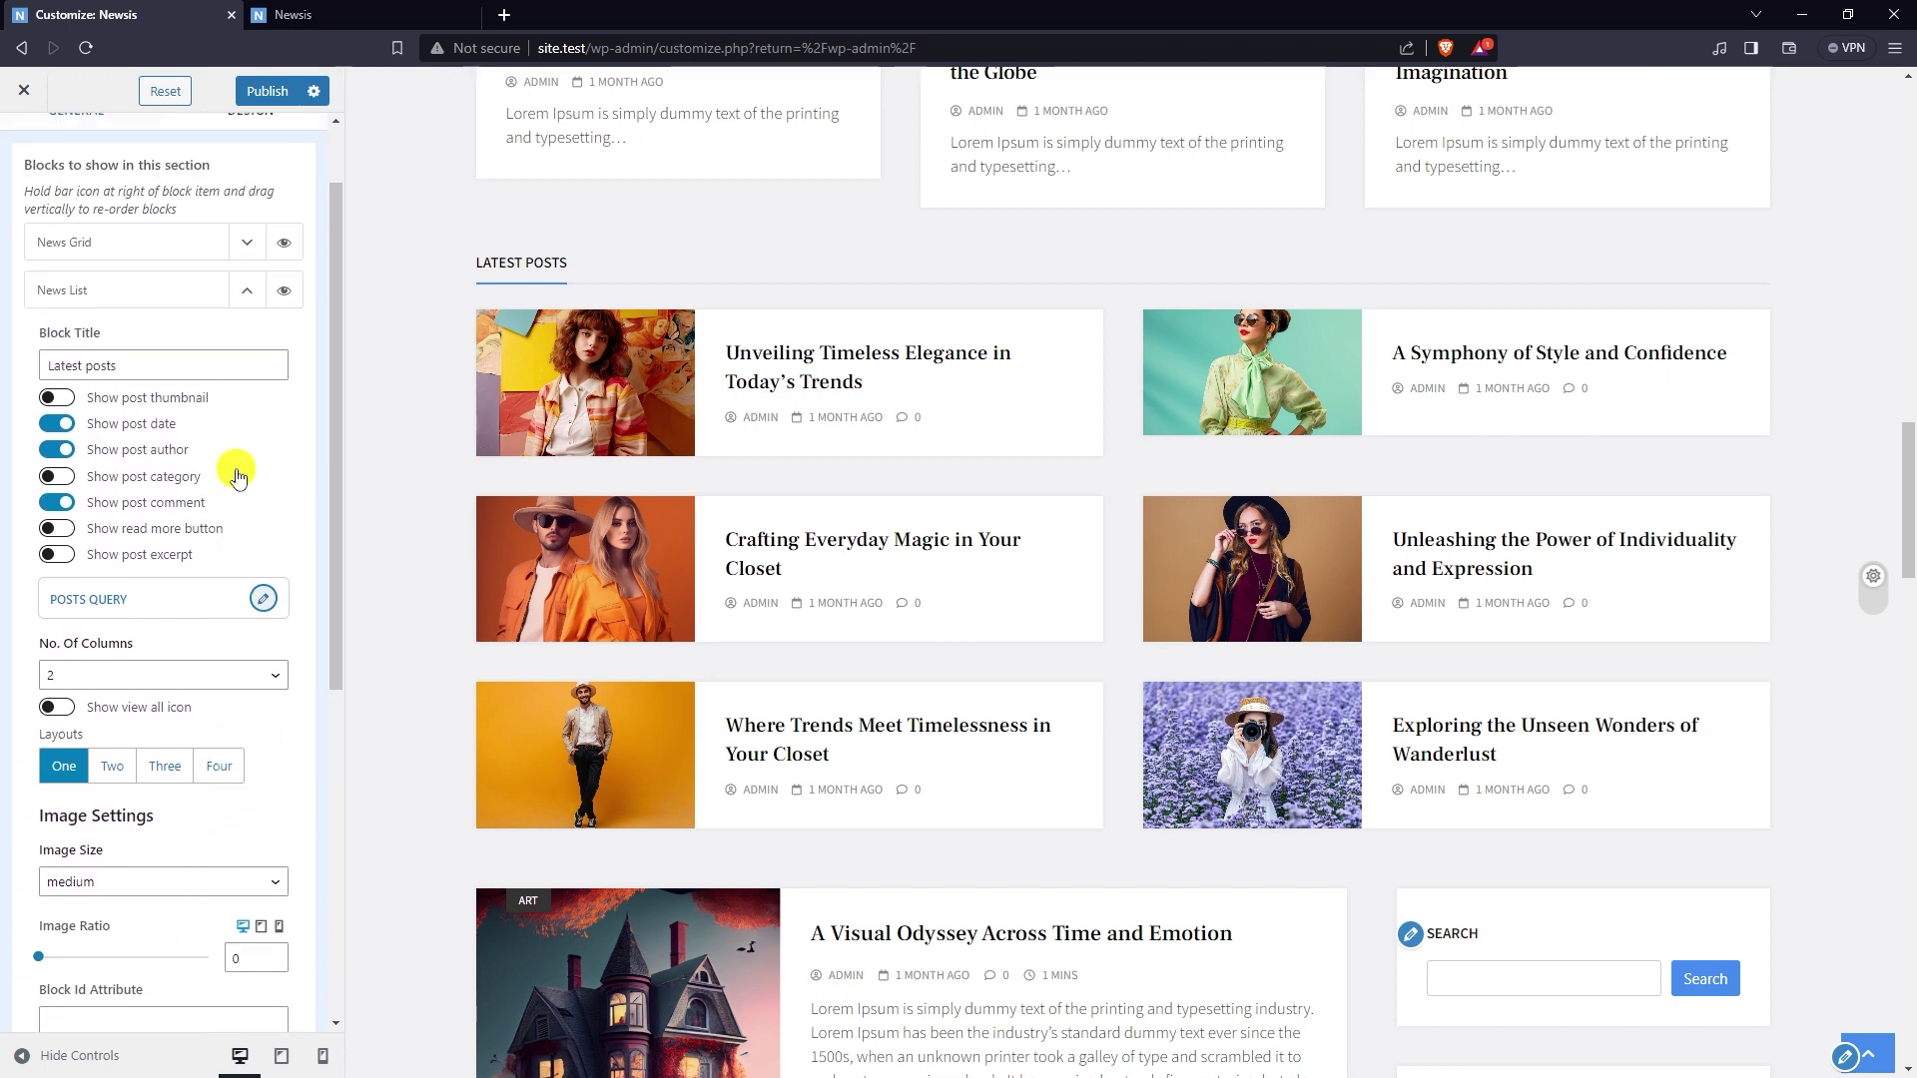
pyautogui.click(247, 390)
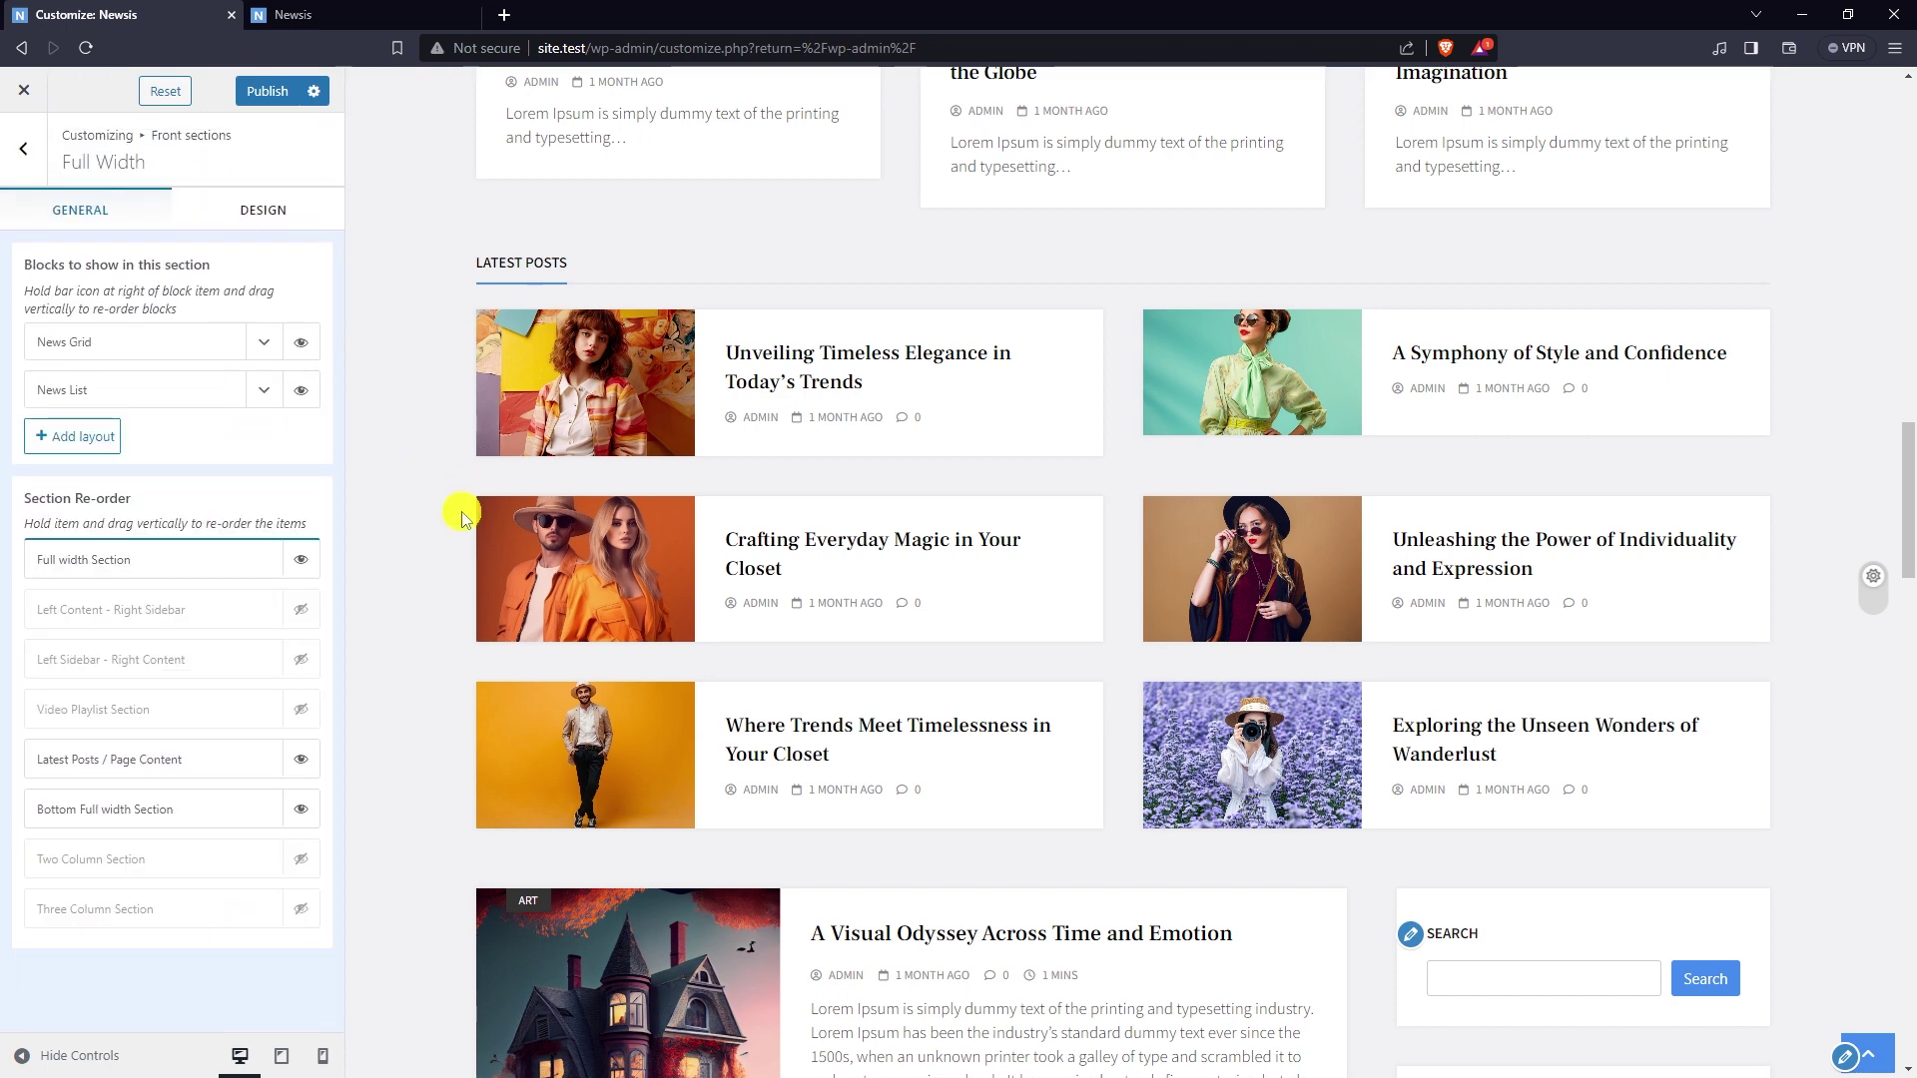
pyautogui.scroll(2, 452, 511)
pyautogui.scroll(8, 449, 514)
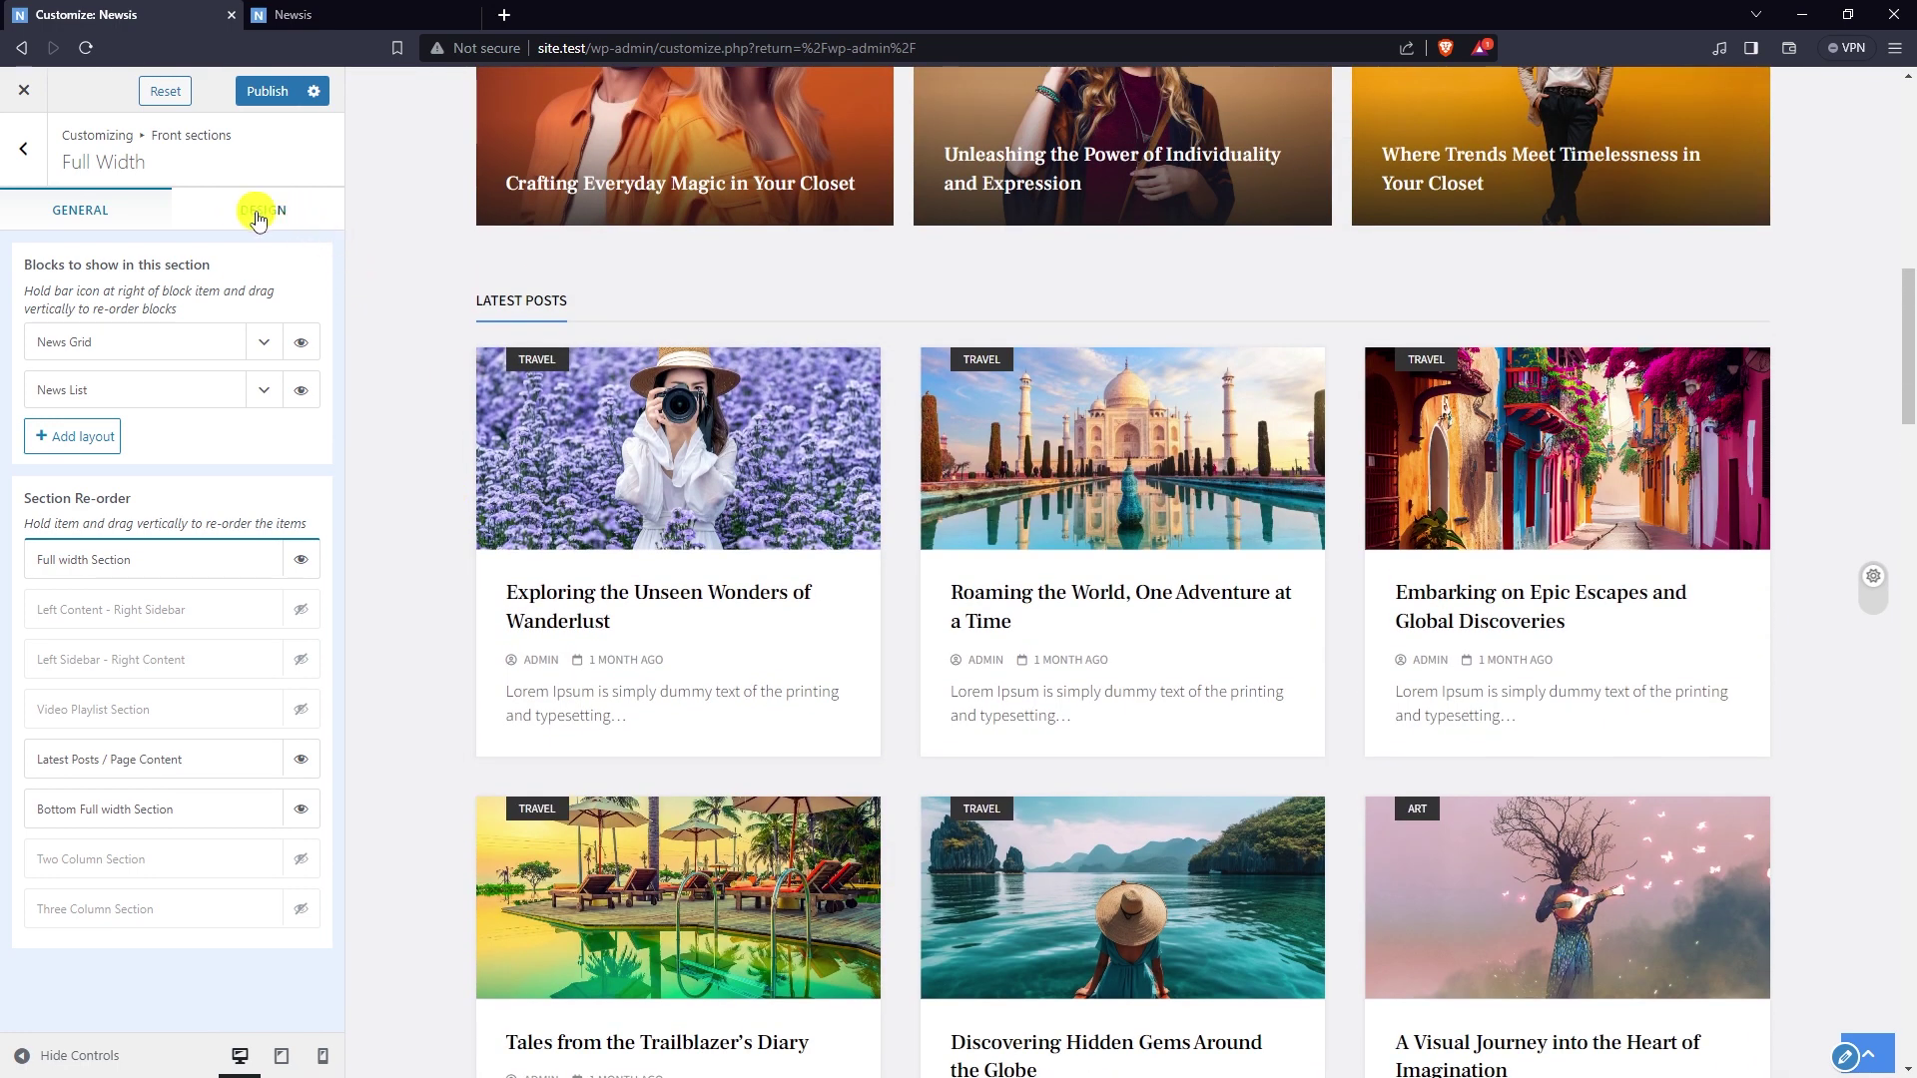
# - On the Design tab, set the Full Width cards' content background to pink E4A7A7
pyautogui.click(257, 215)
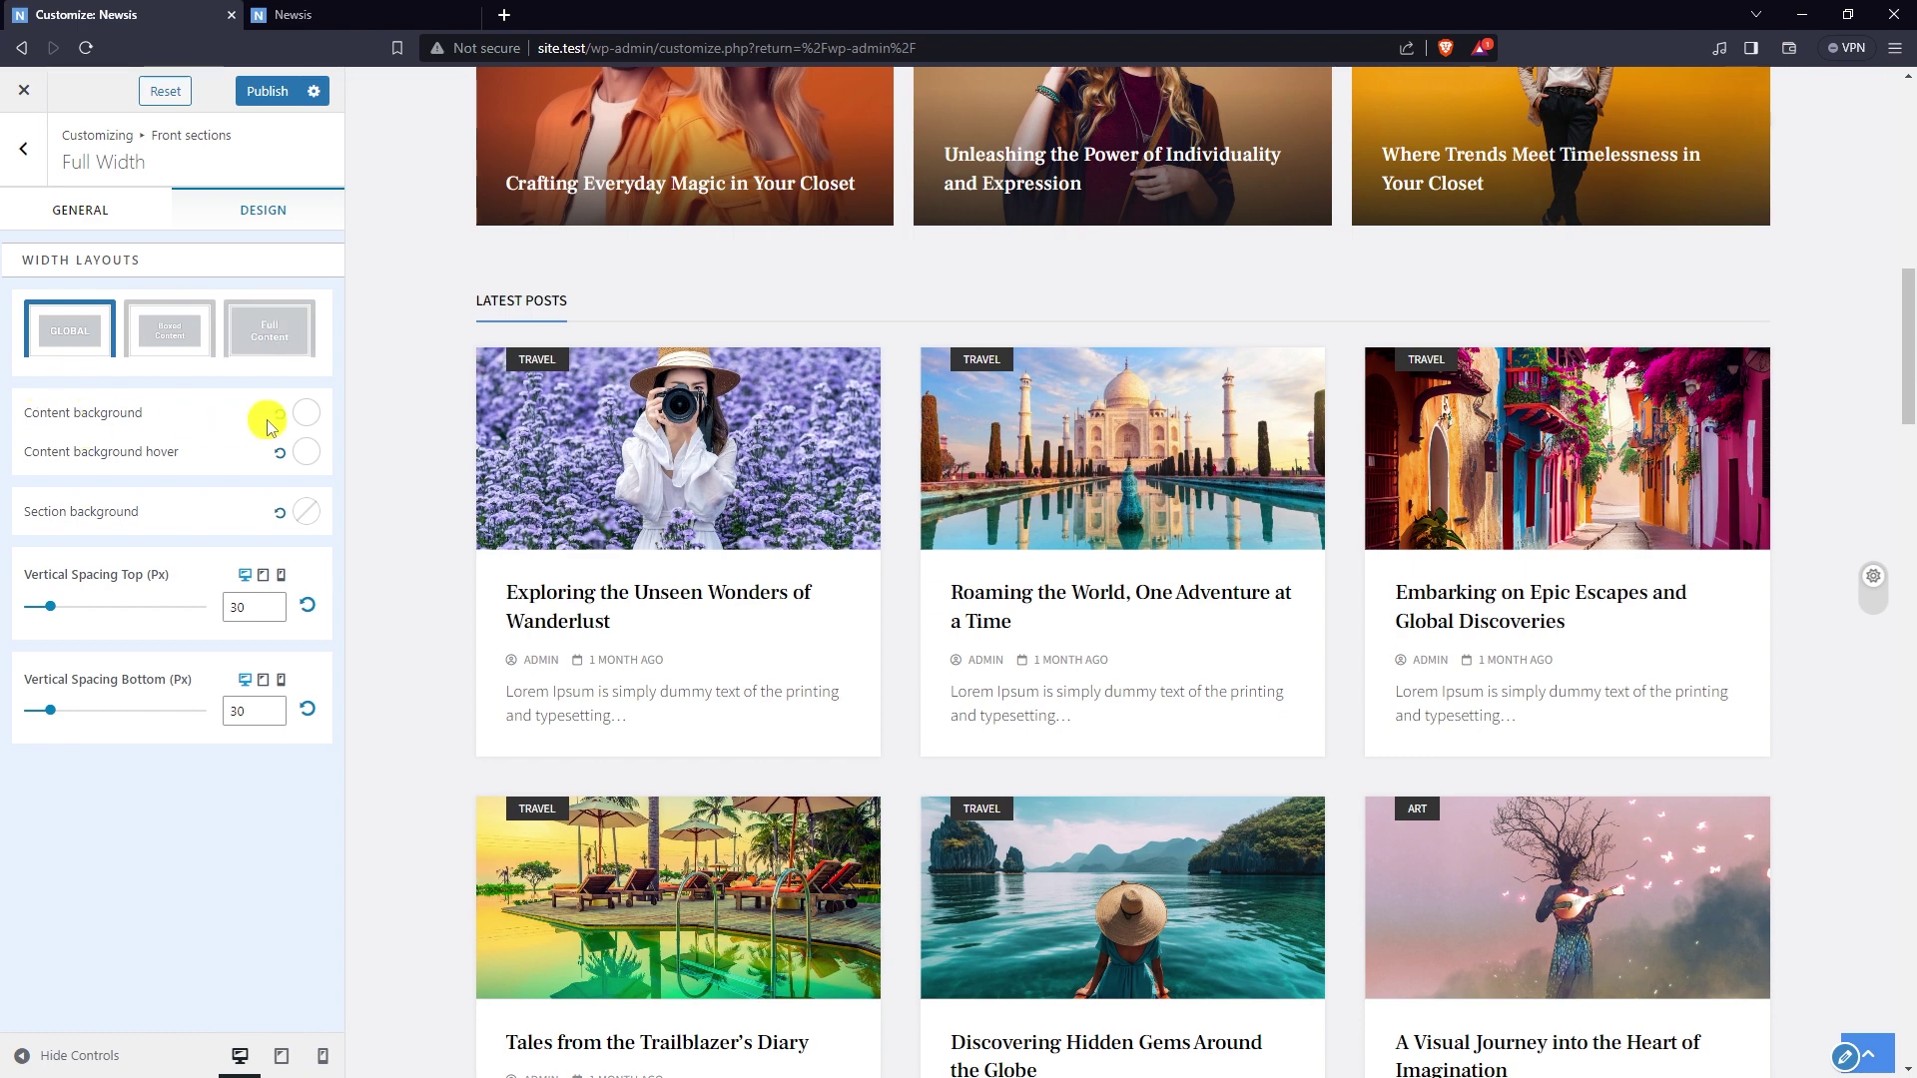
pyautogui.click(308, 414)
pyautogui.click(179, 572)
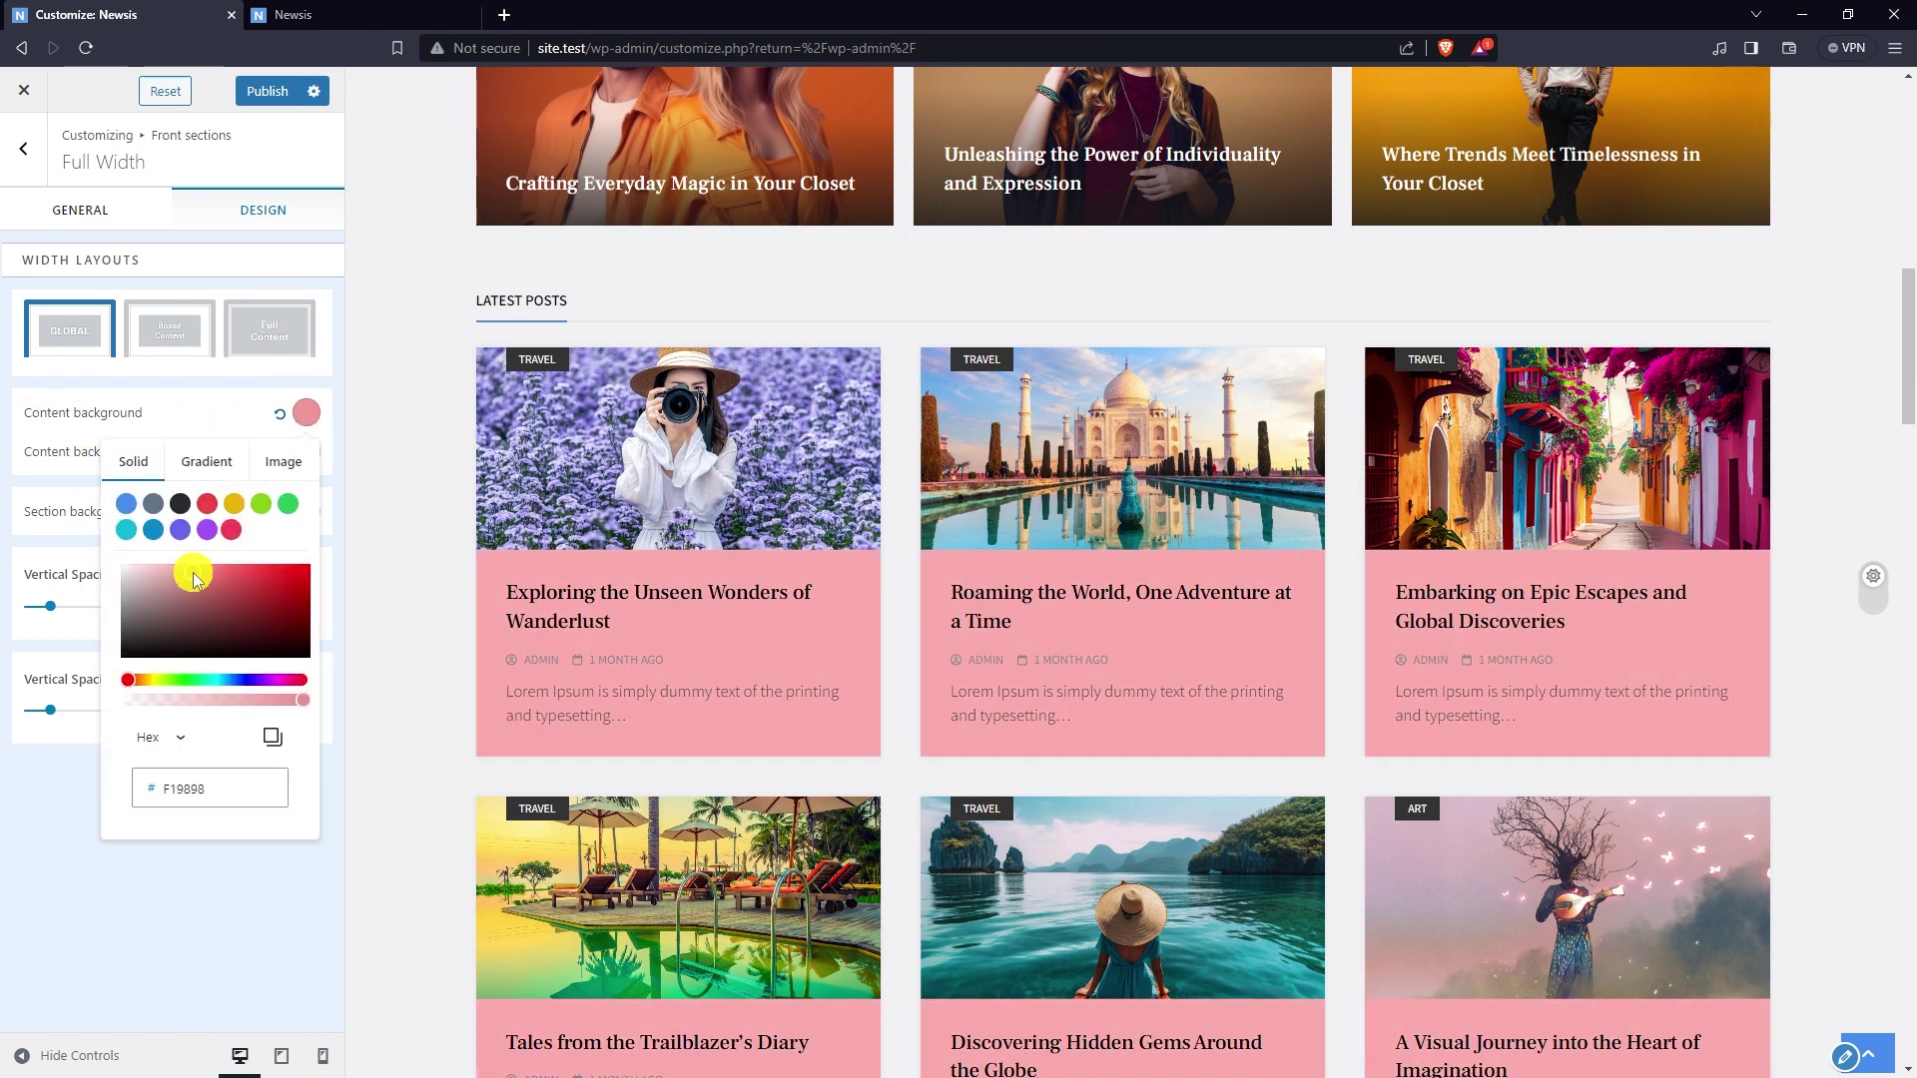
pyautogui.moveTo(164, 581); pyautogui.dragTo(165, 577)
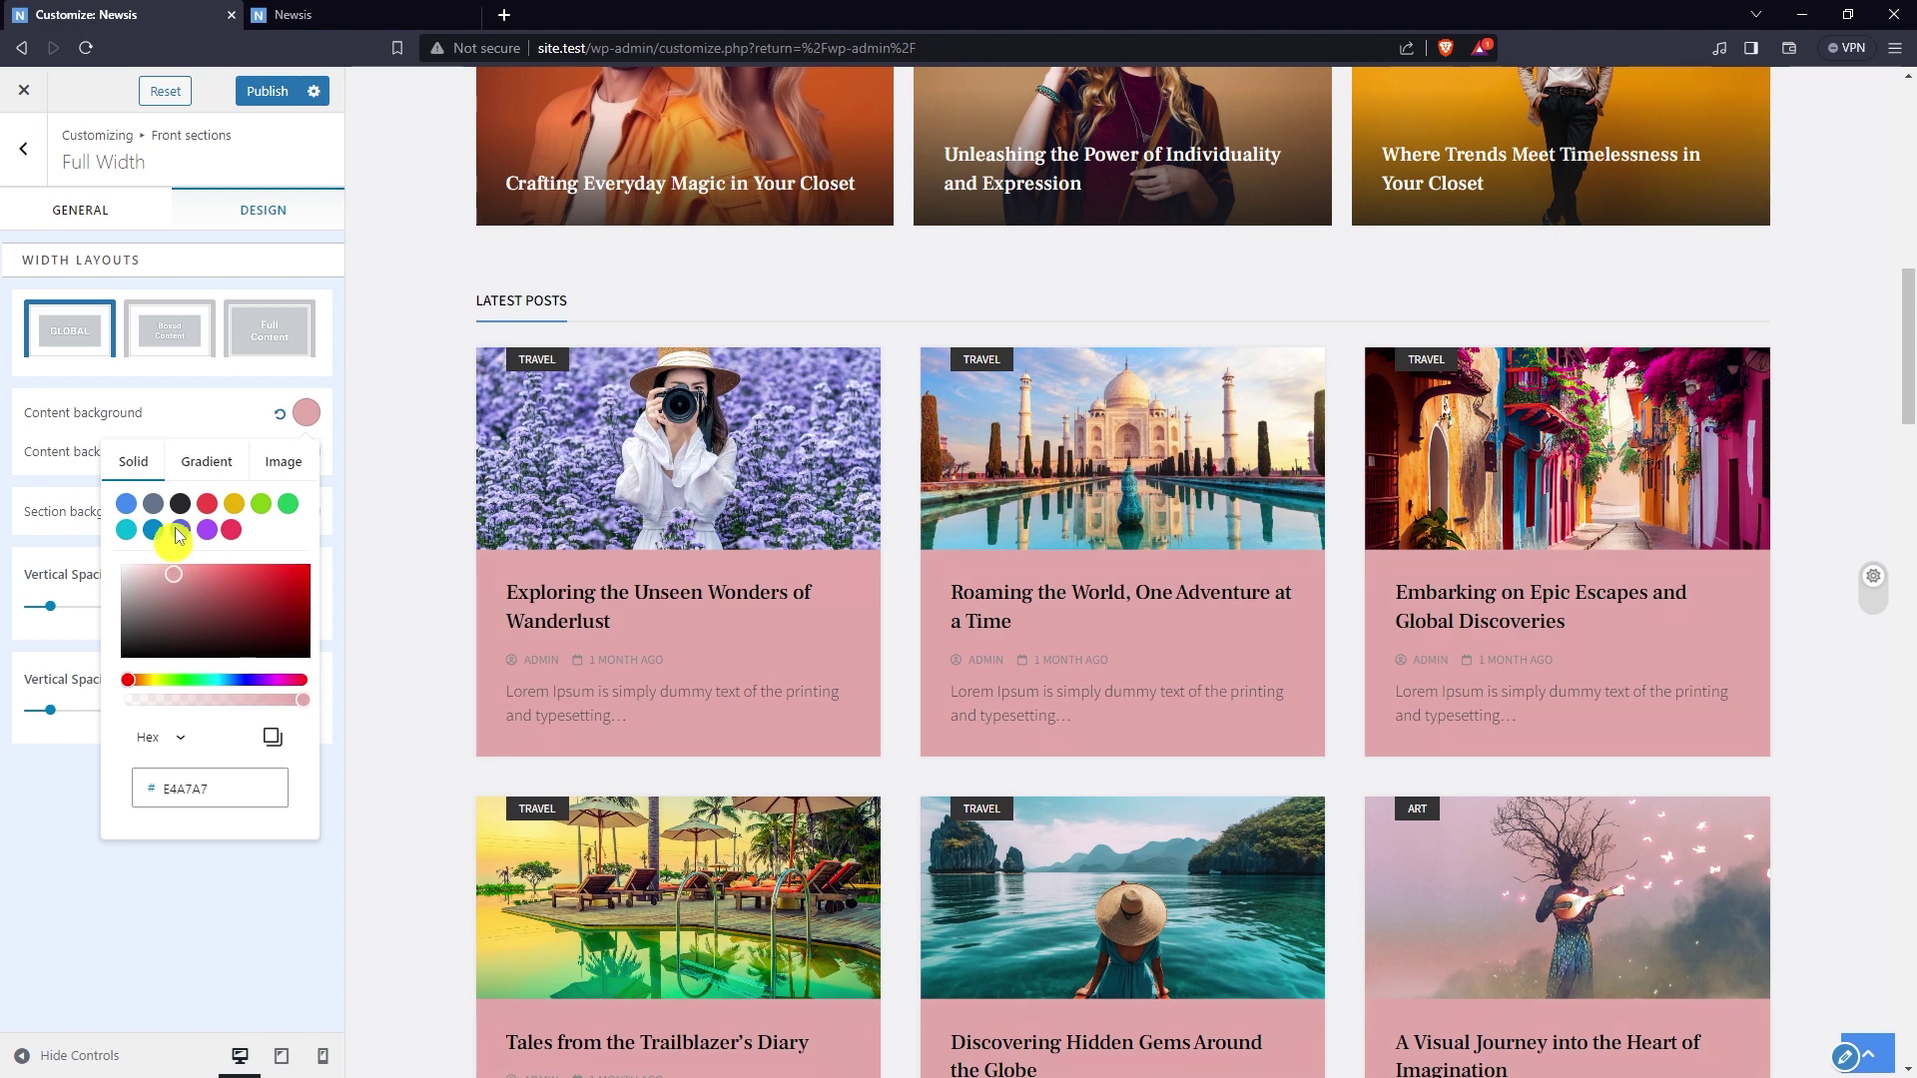
pyautogui.click(219, 419)
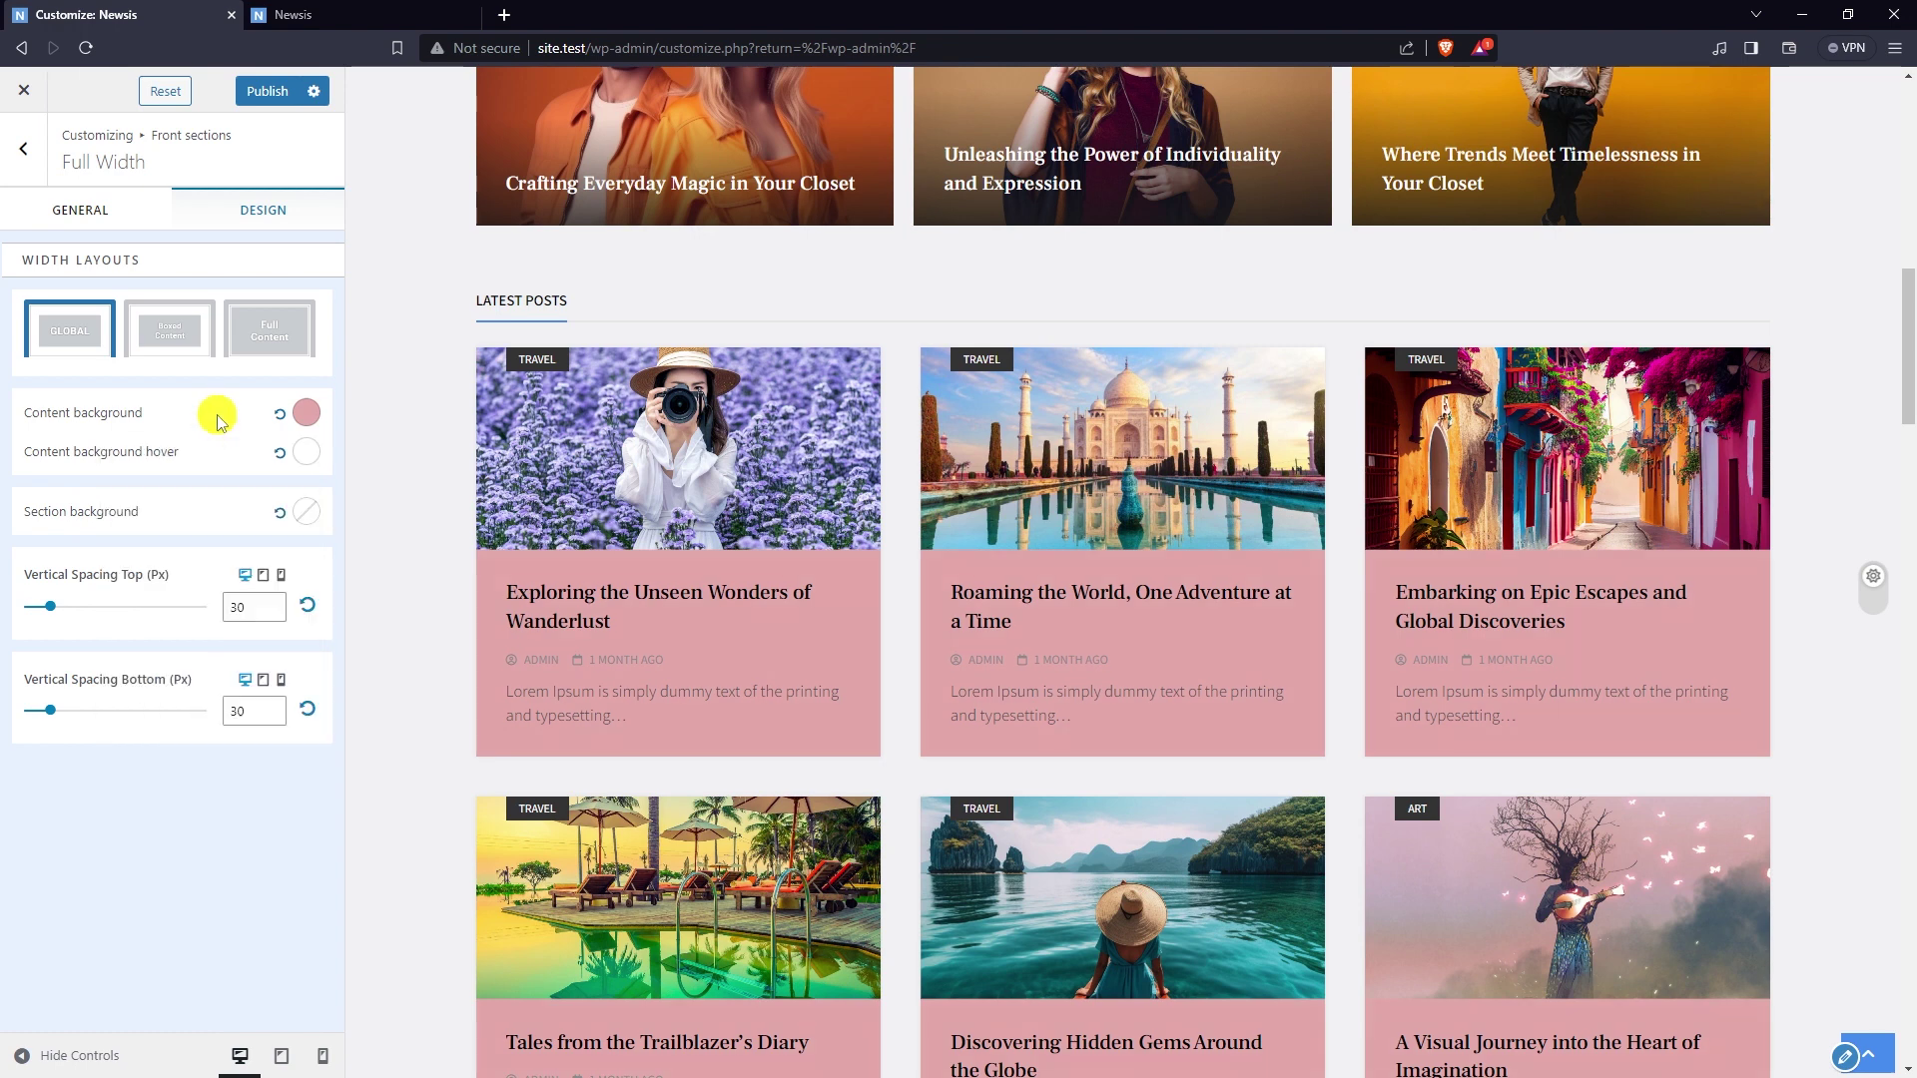
# - Set the content background hover colour to a lighter pink, FFCFCF
pyautogui.click(304, 465)
pyautogui.click(167, 614)
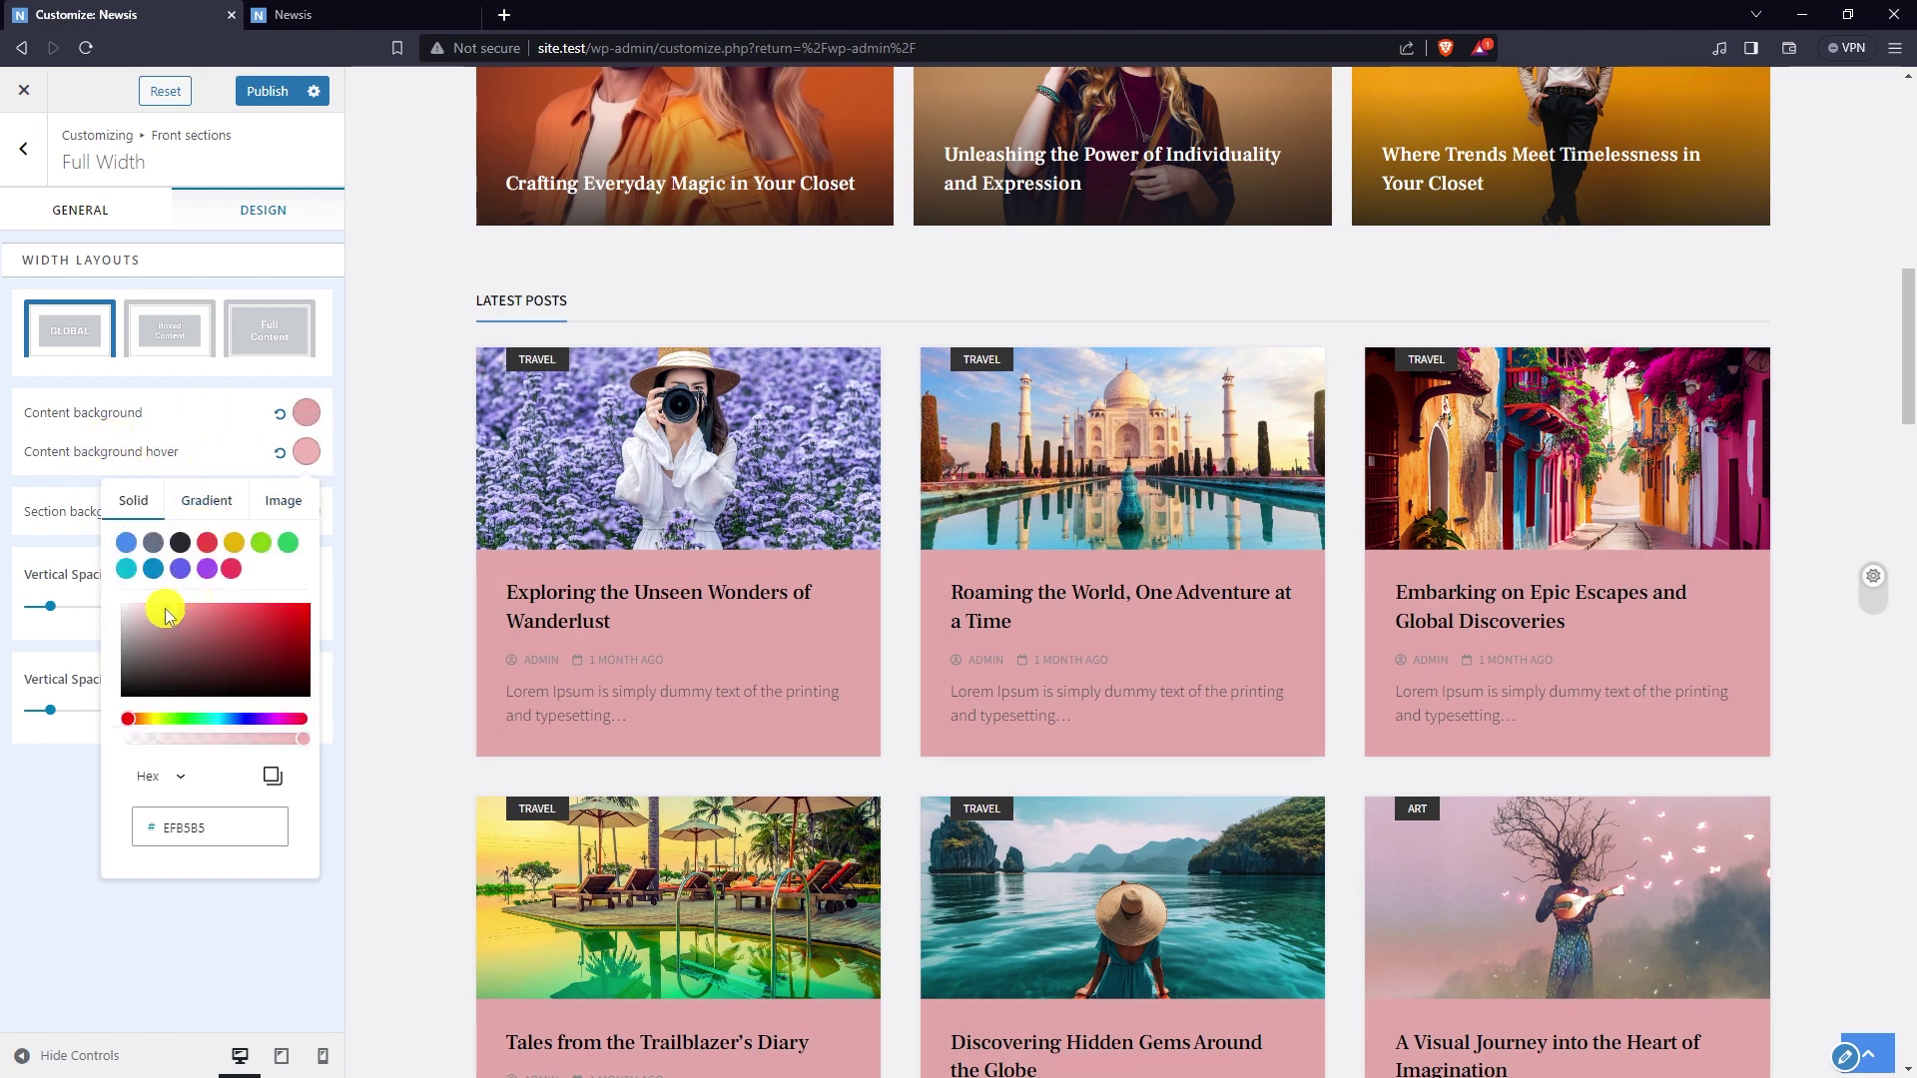
pyautogui.moveTo(167, 614); pyautogui.dragTo(148, 612)
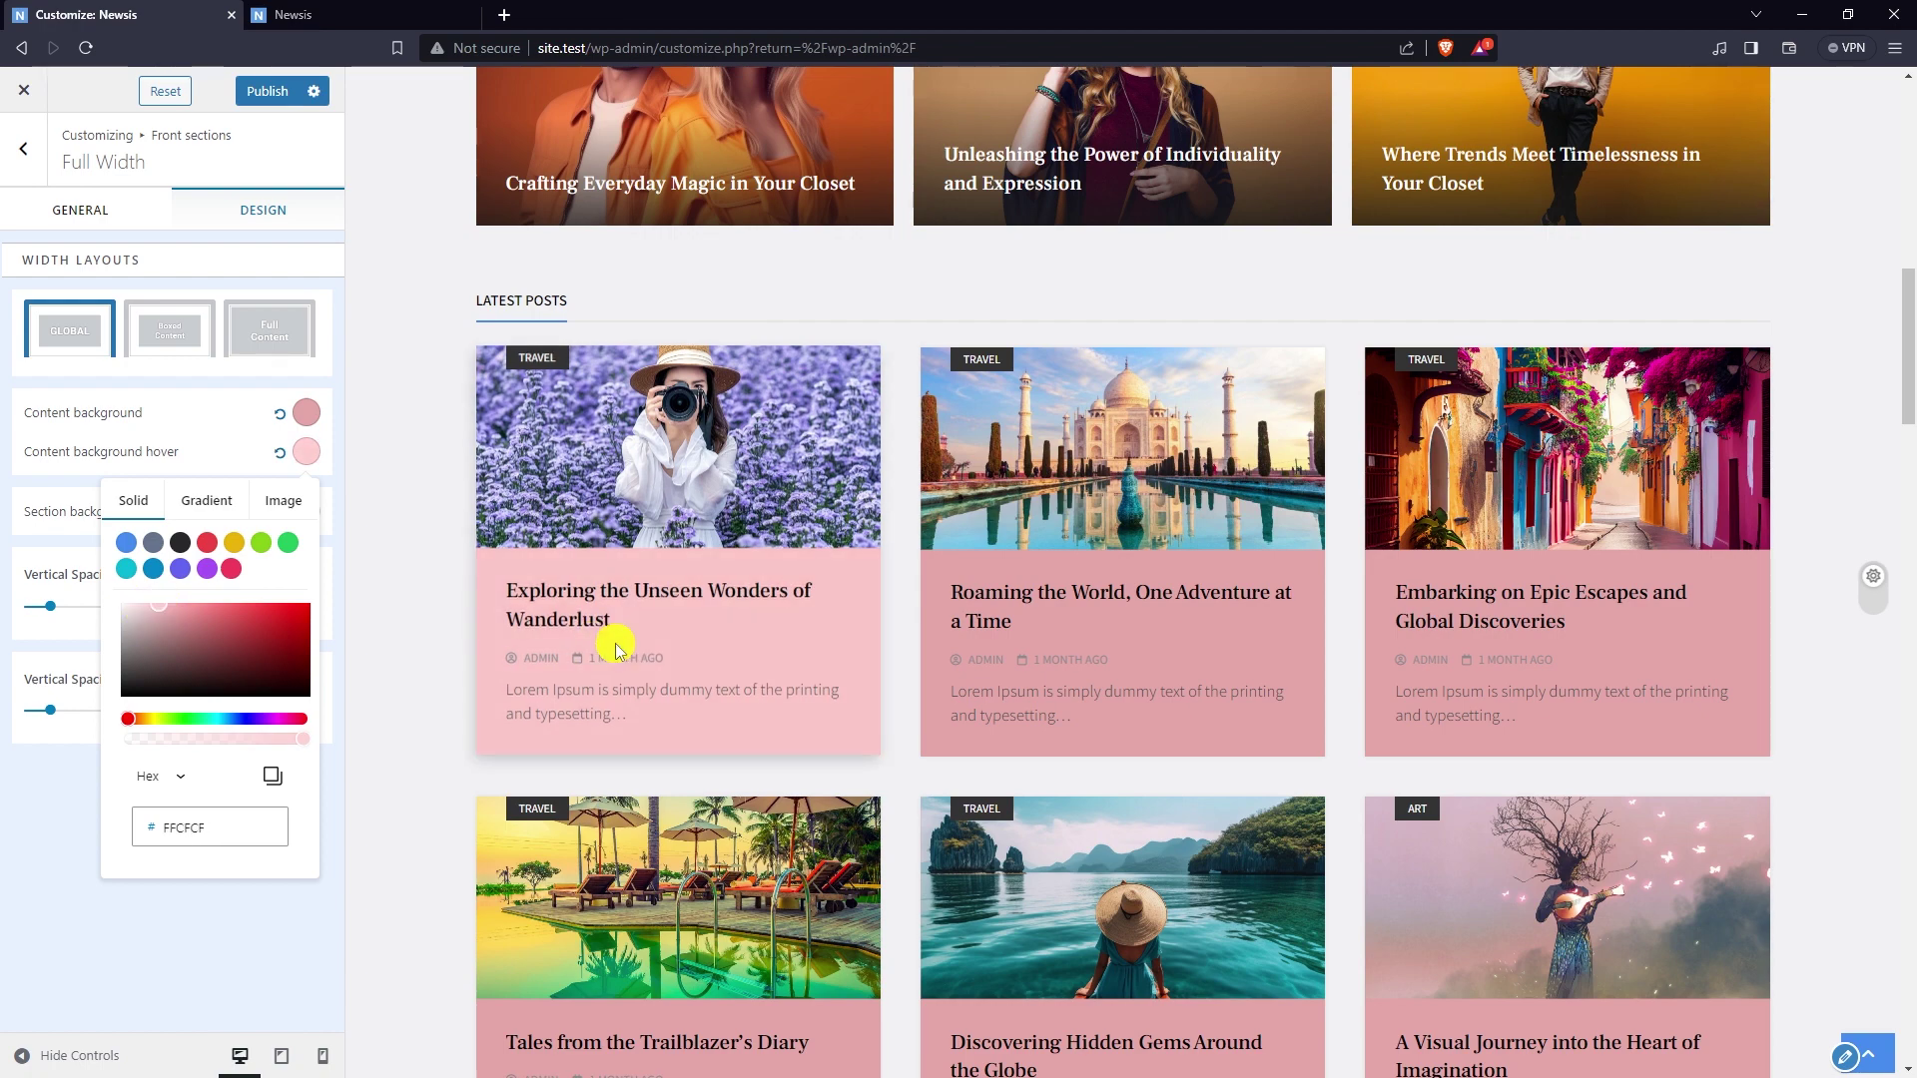
pyautogui.scroll(-2, 1578, 624)
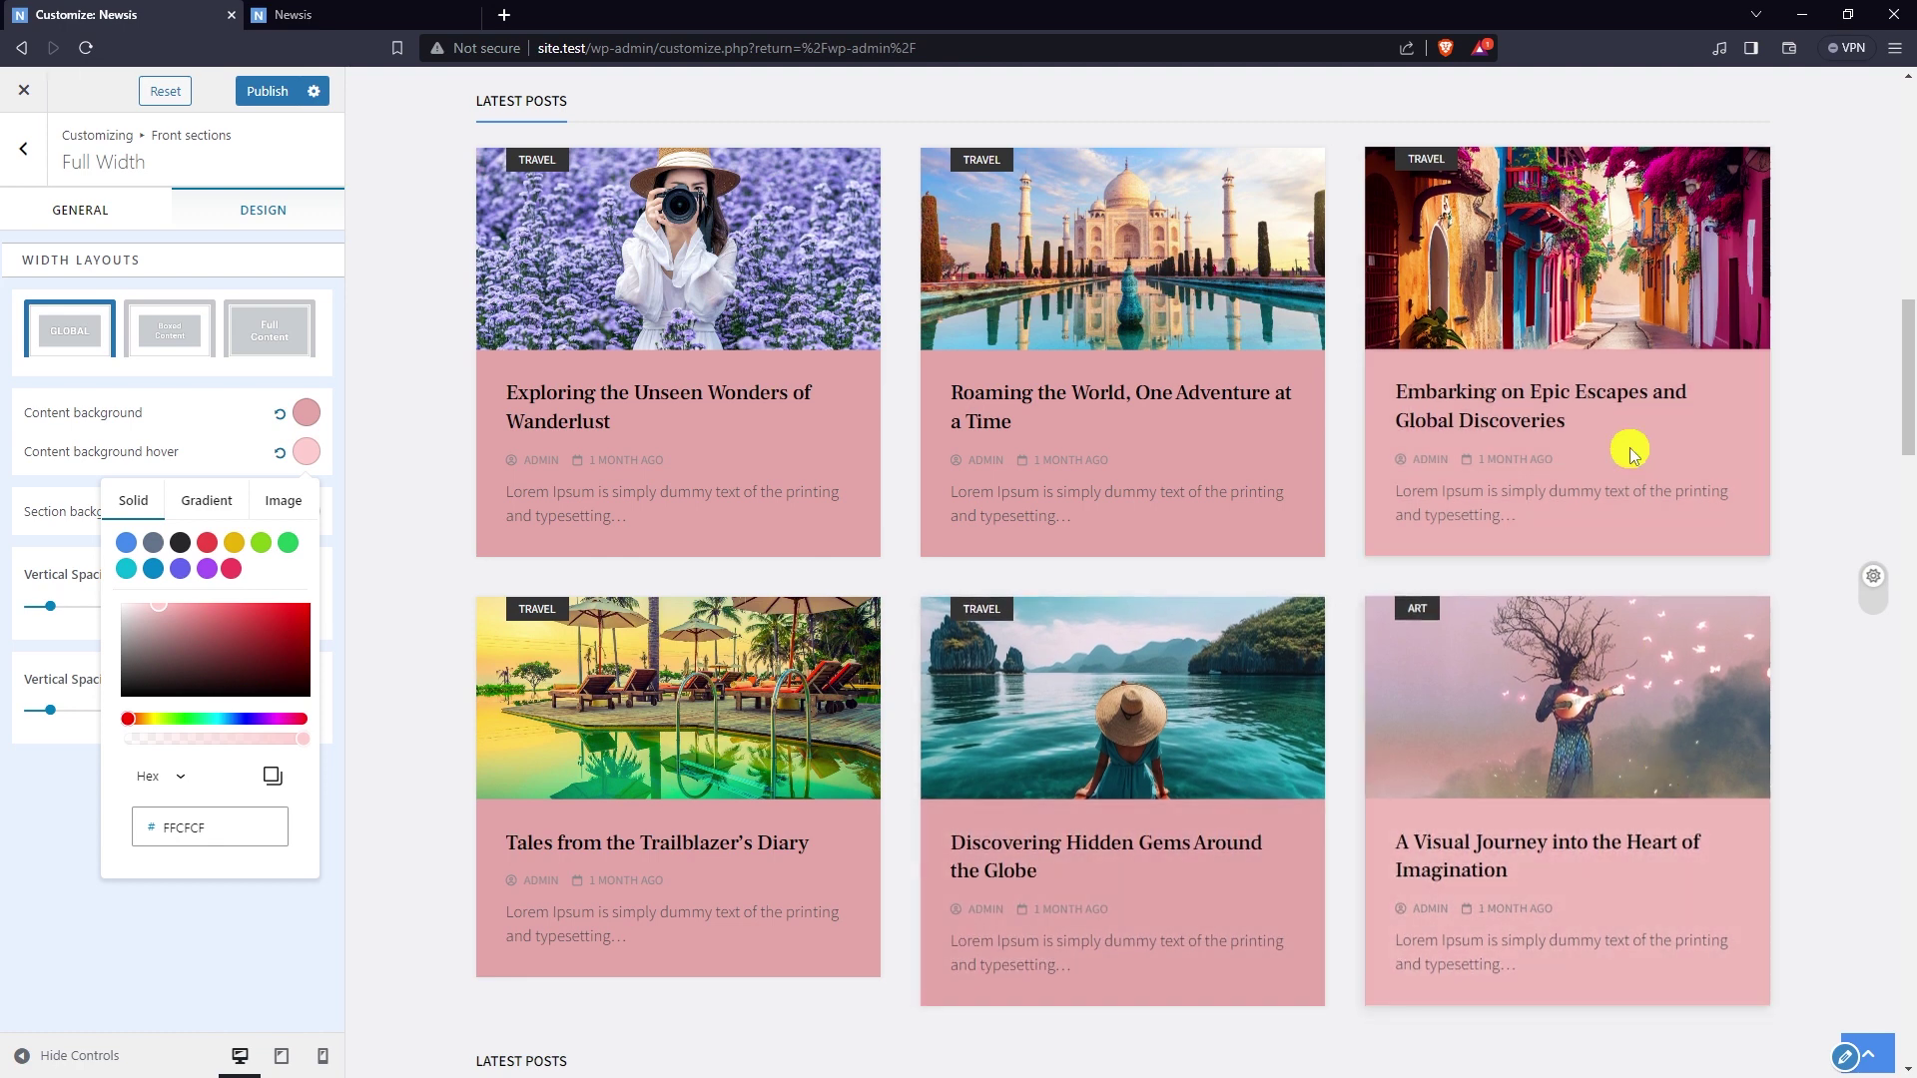
pyautogui.click(232, 456)
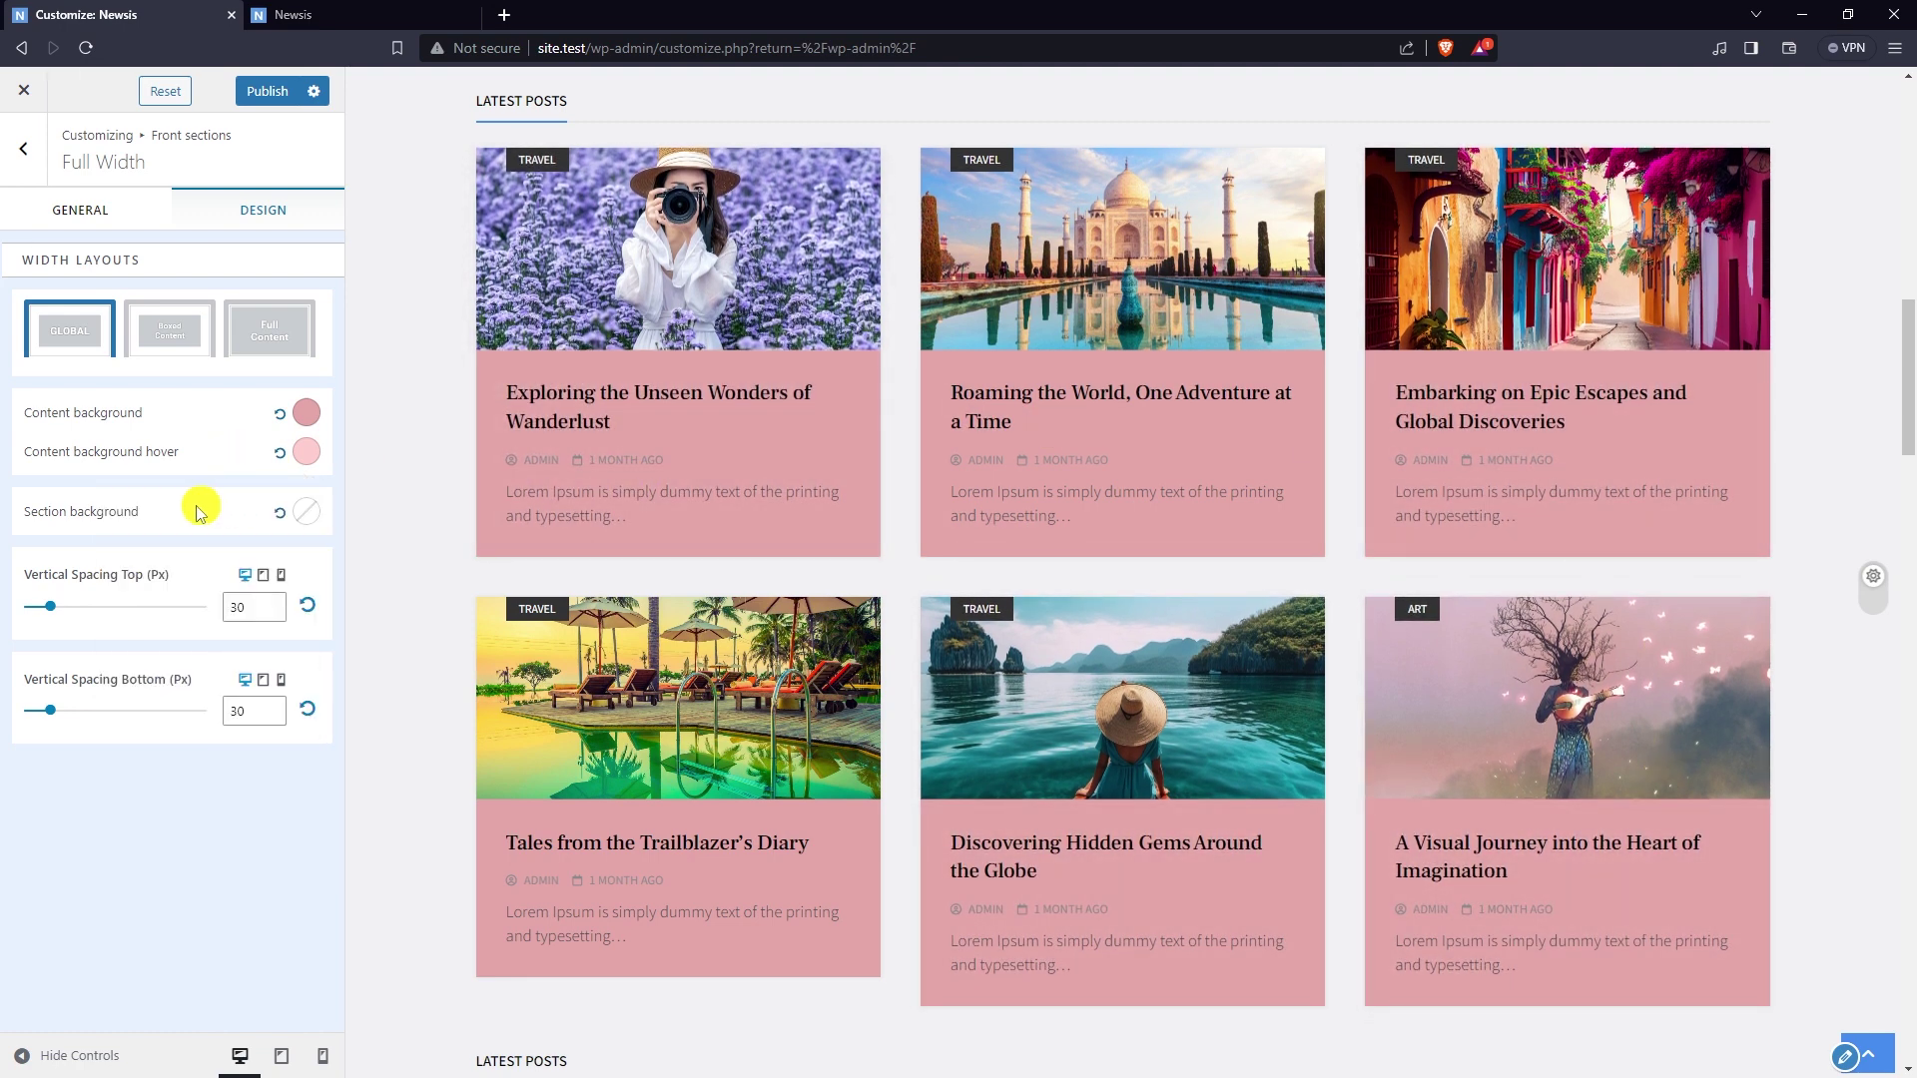
# - Adjust the Section background colour picker's hue and shade until it reads pale blue DDF1F7
pyautogui.click(306, 511)
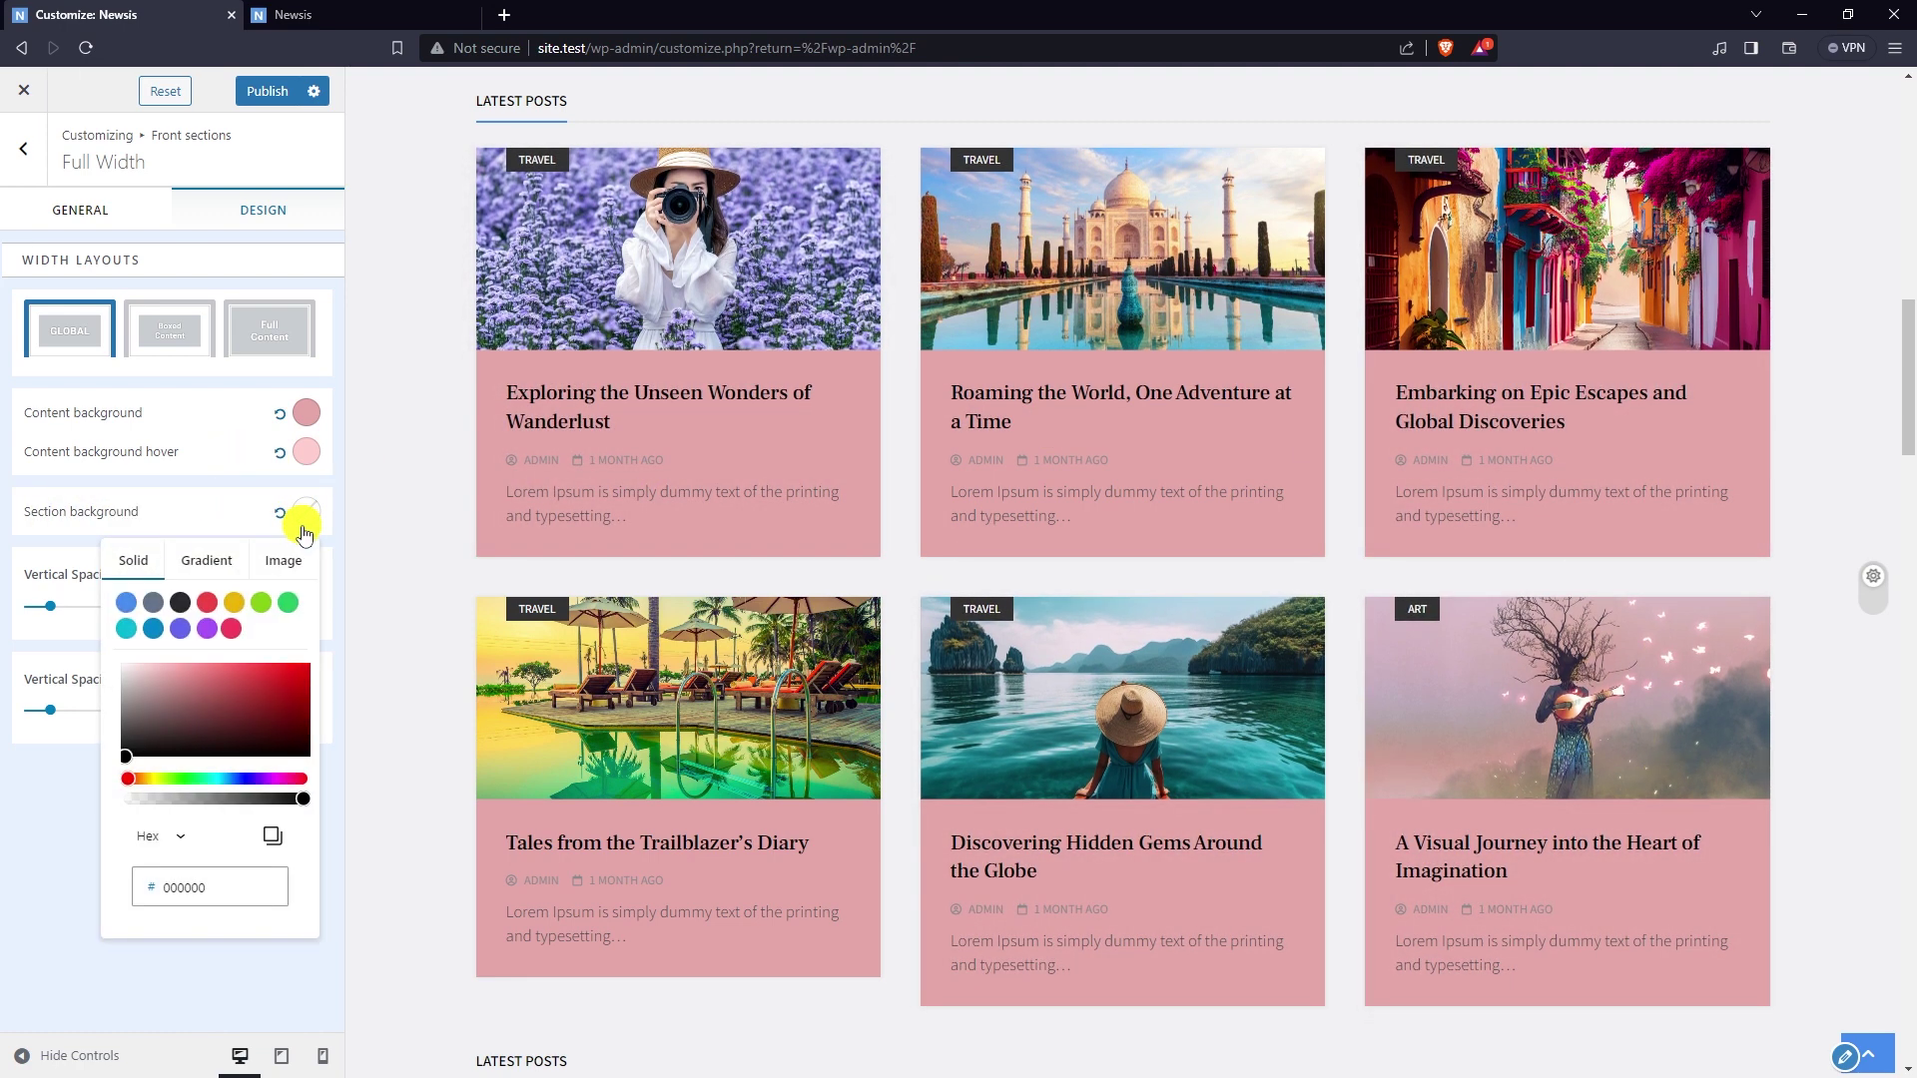
pyautogui.click(166, 678)
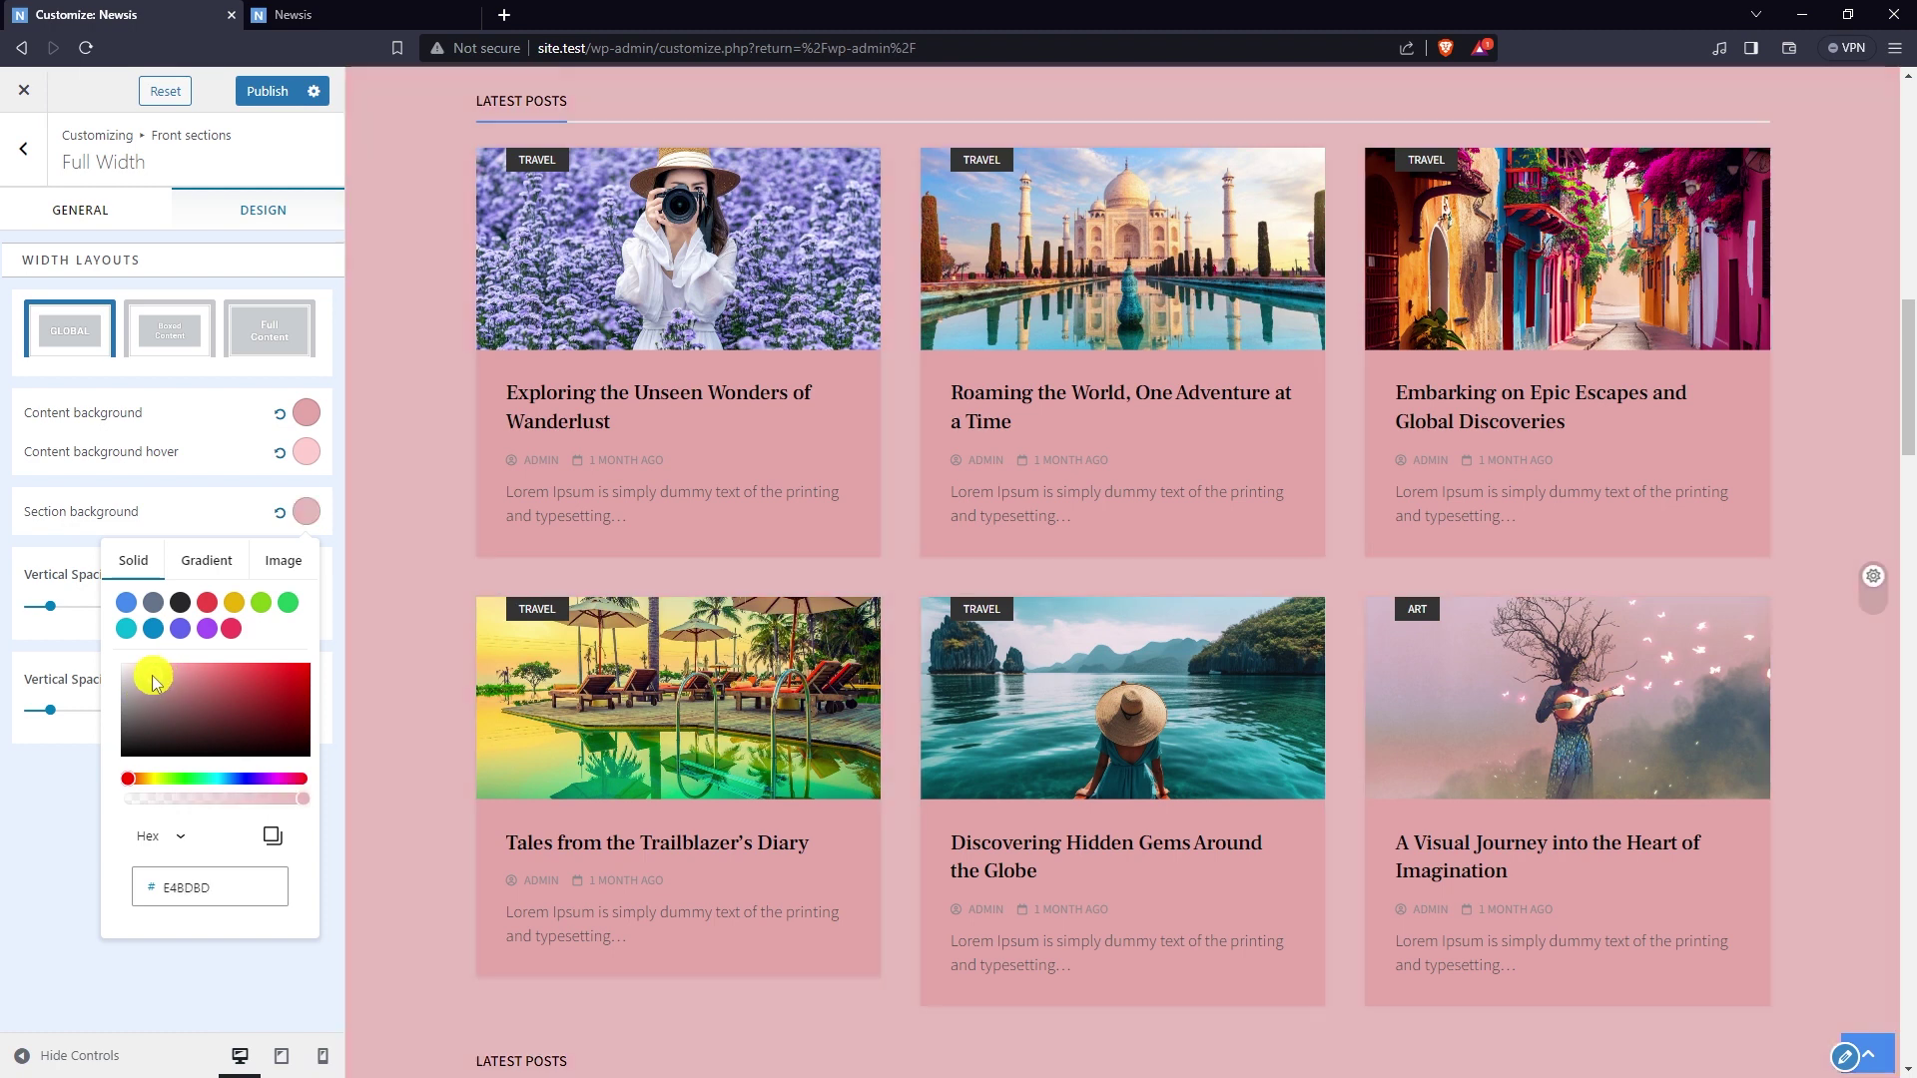
pyautogui.moveTo(155, 682); pyautogui.dragTo(157, 685)
pyautogui.click(211, 778)
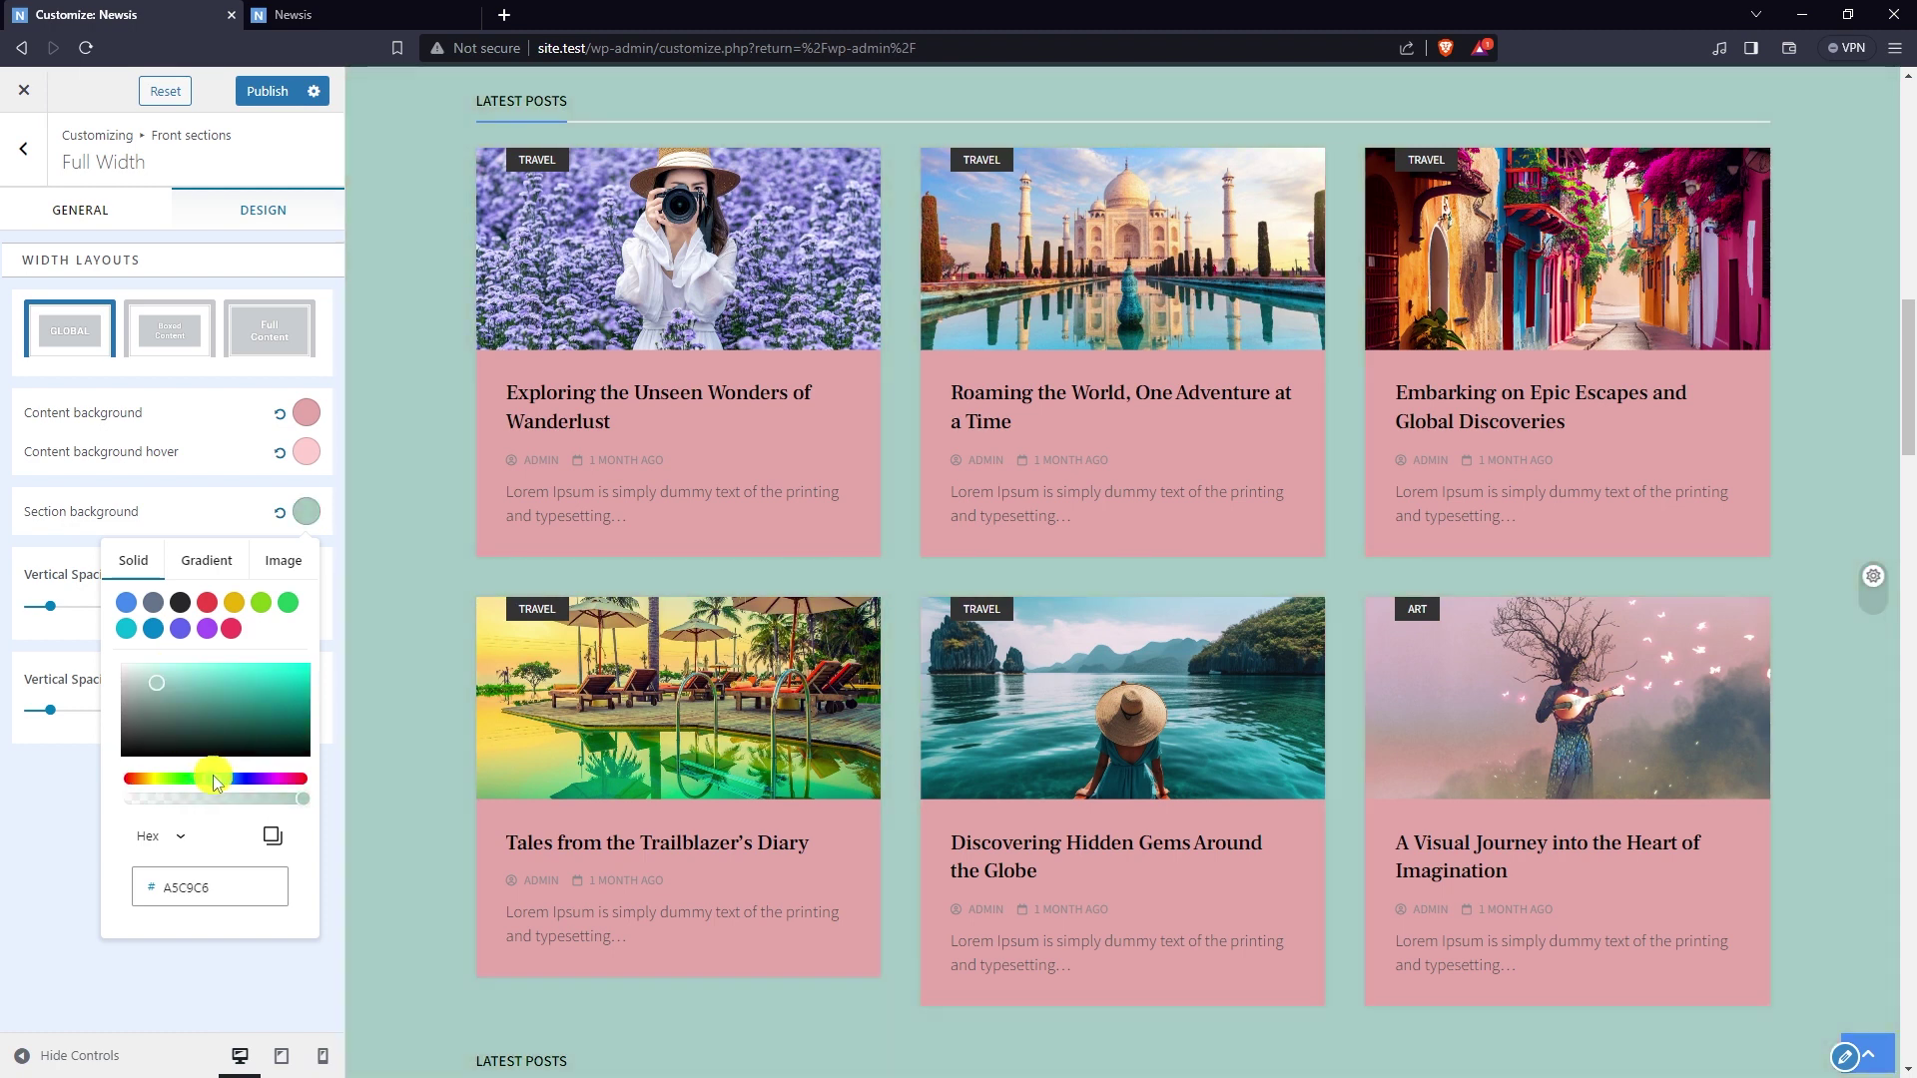
pyautogui.moveTo(201, 776); pyautogui.dragTo(212, 776)
pyautogui.click(157, 673)
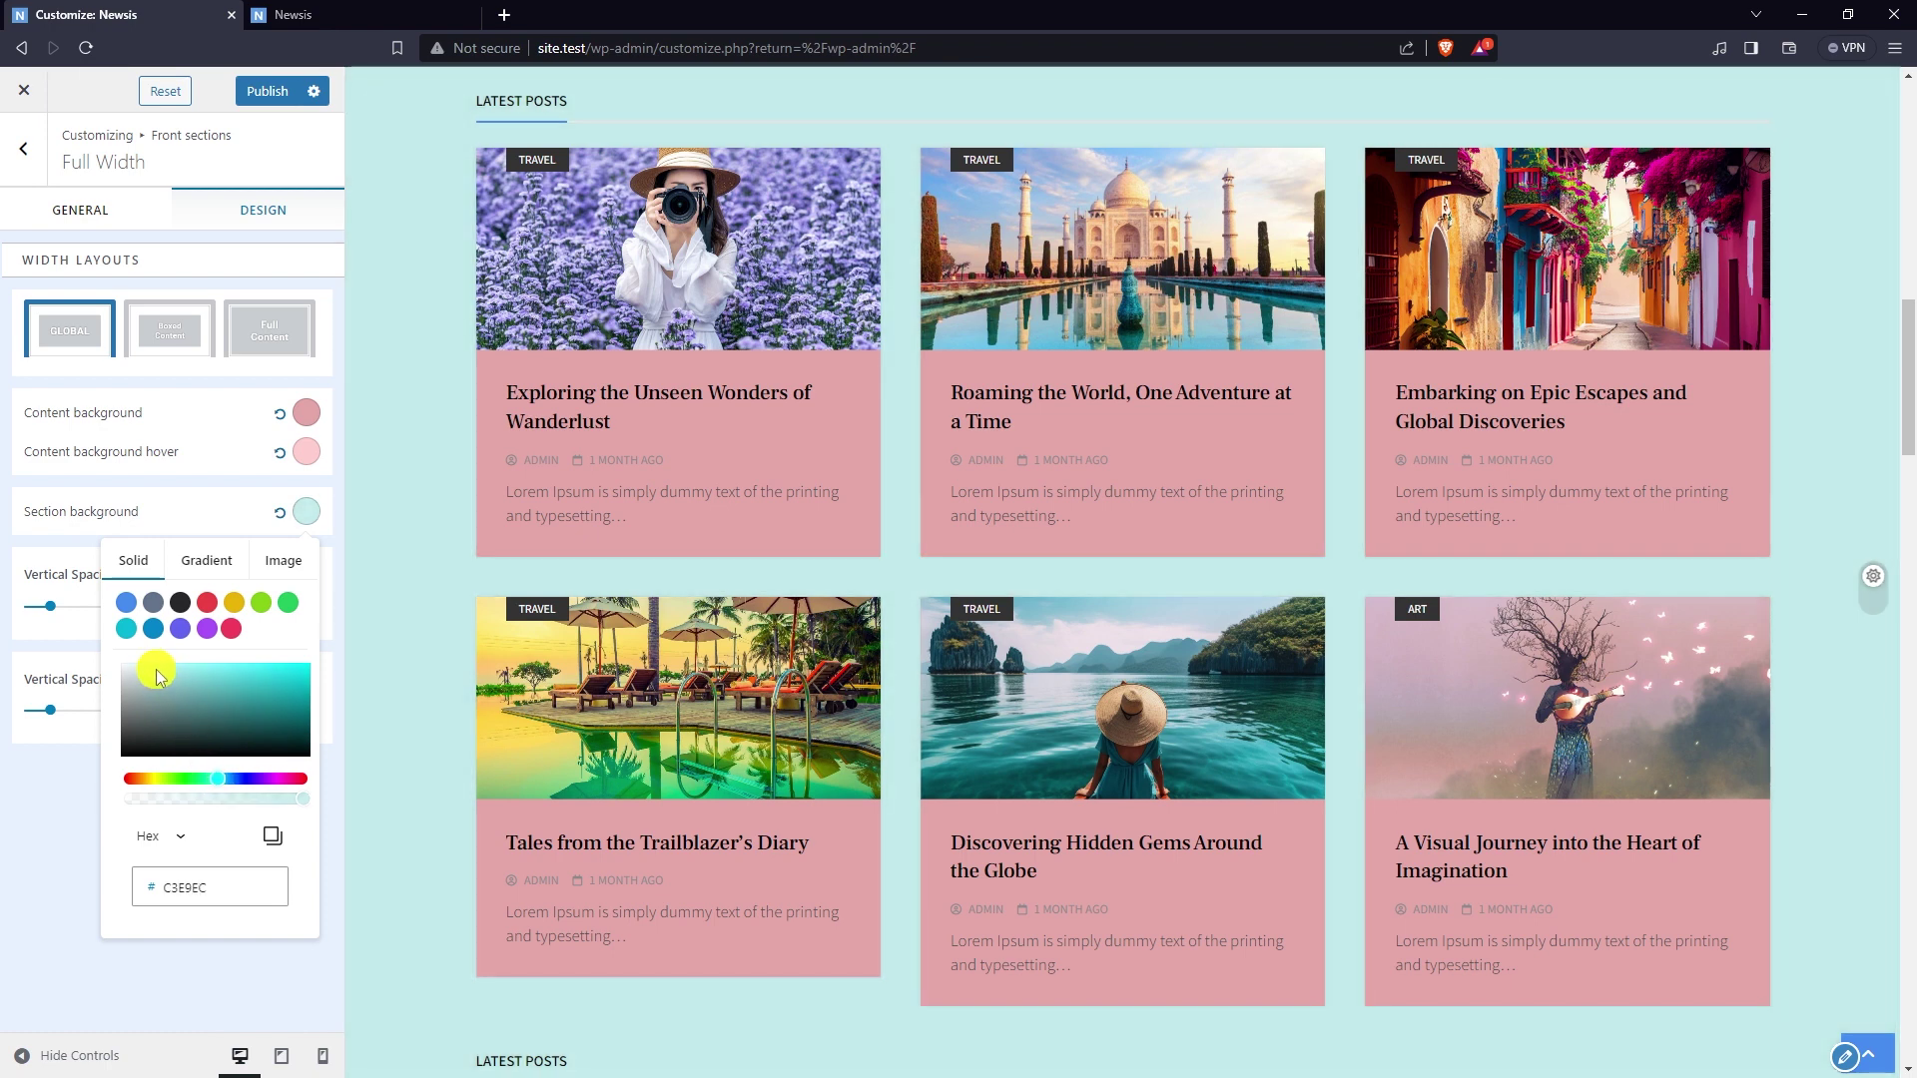
pyautogui.moveTo(157, 673); pyautogui.dragTo(155, 670)
pyautogui.moveTo(210, 789); pyautogui.dragTo(227, 786)
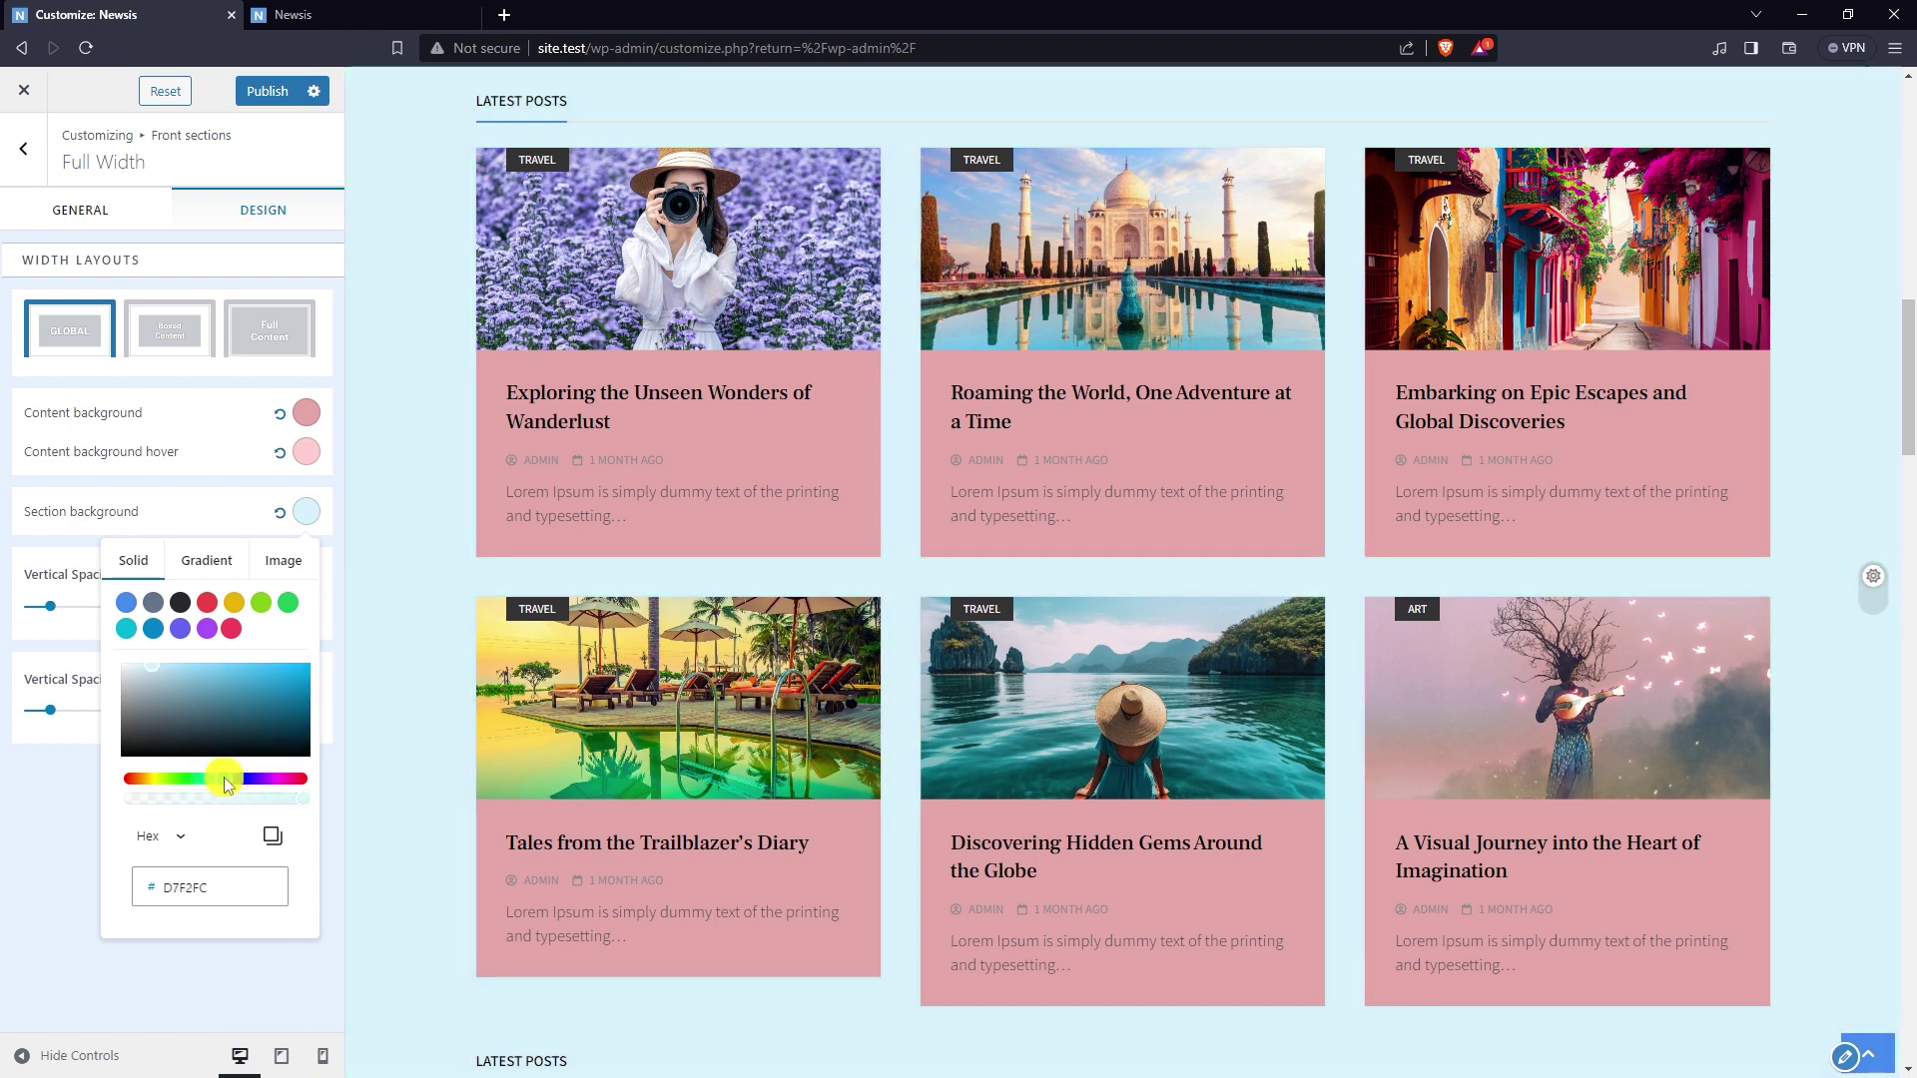
pyautogui.moveTo(154, 665); pyautogui.dragTo(148, 674)
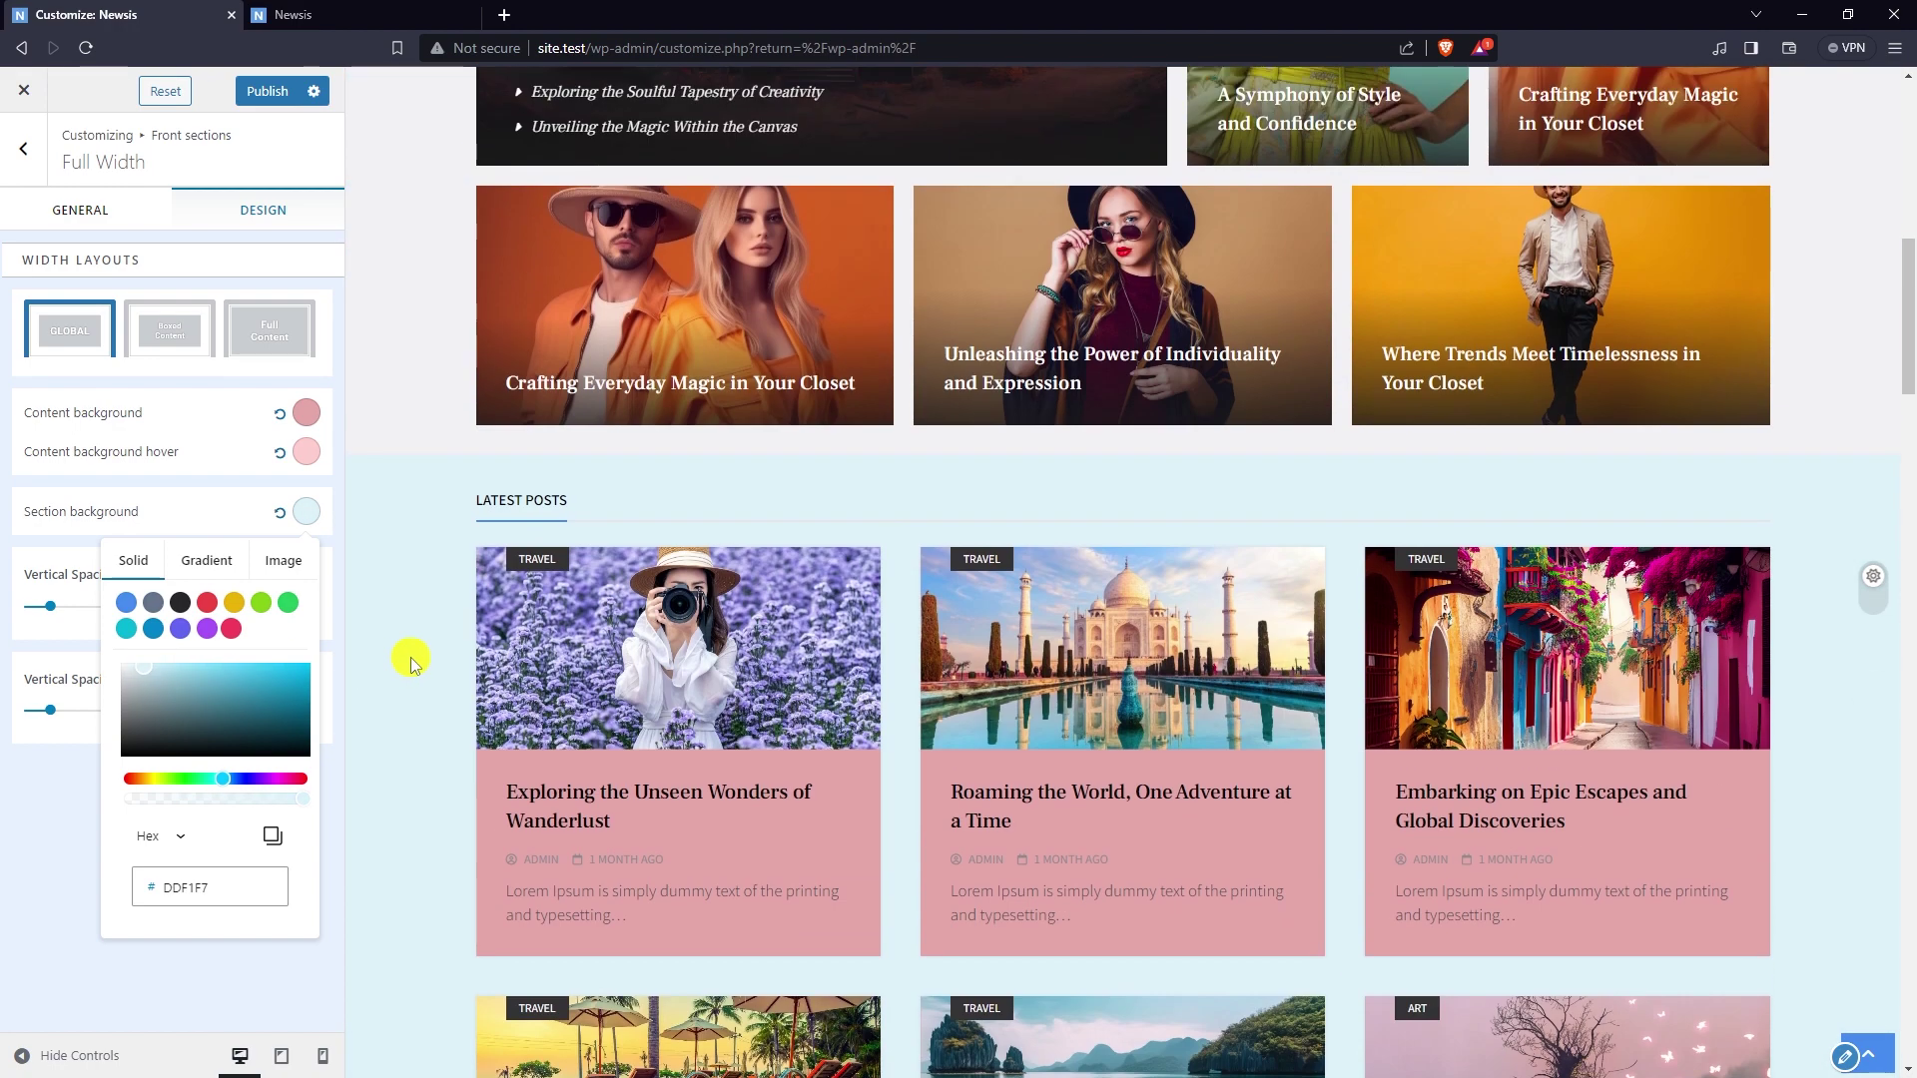
pyautogui.scroll(-10, 1812, 583)
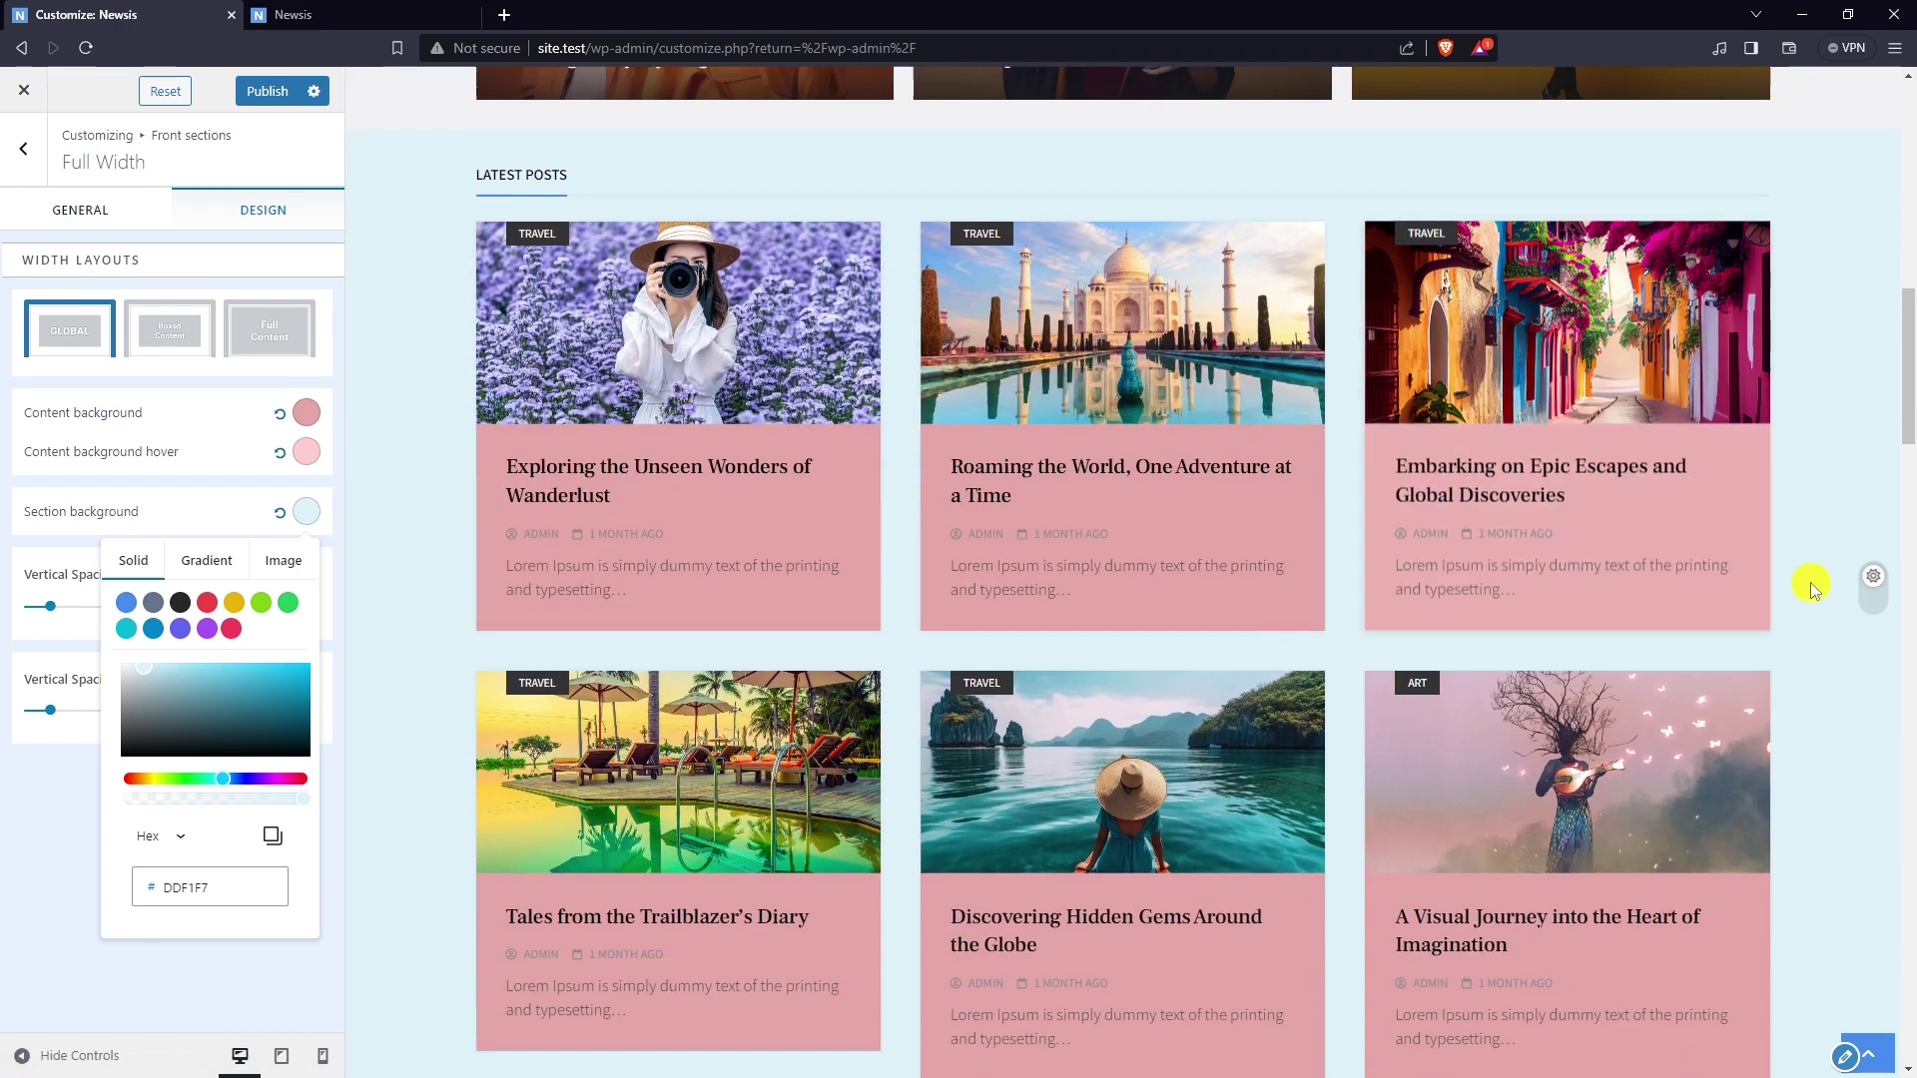
pyautogui.scroll(5, 1828, 602)
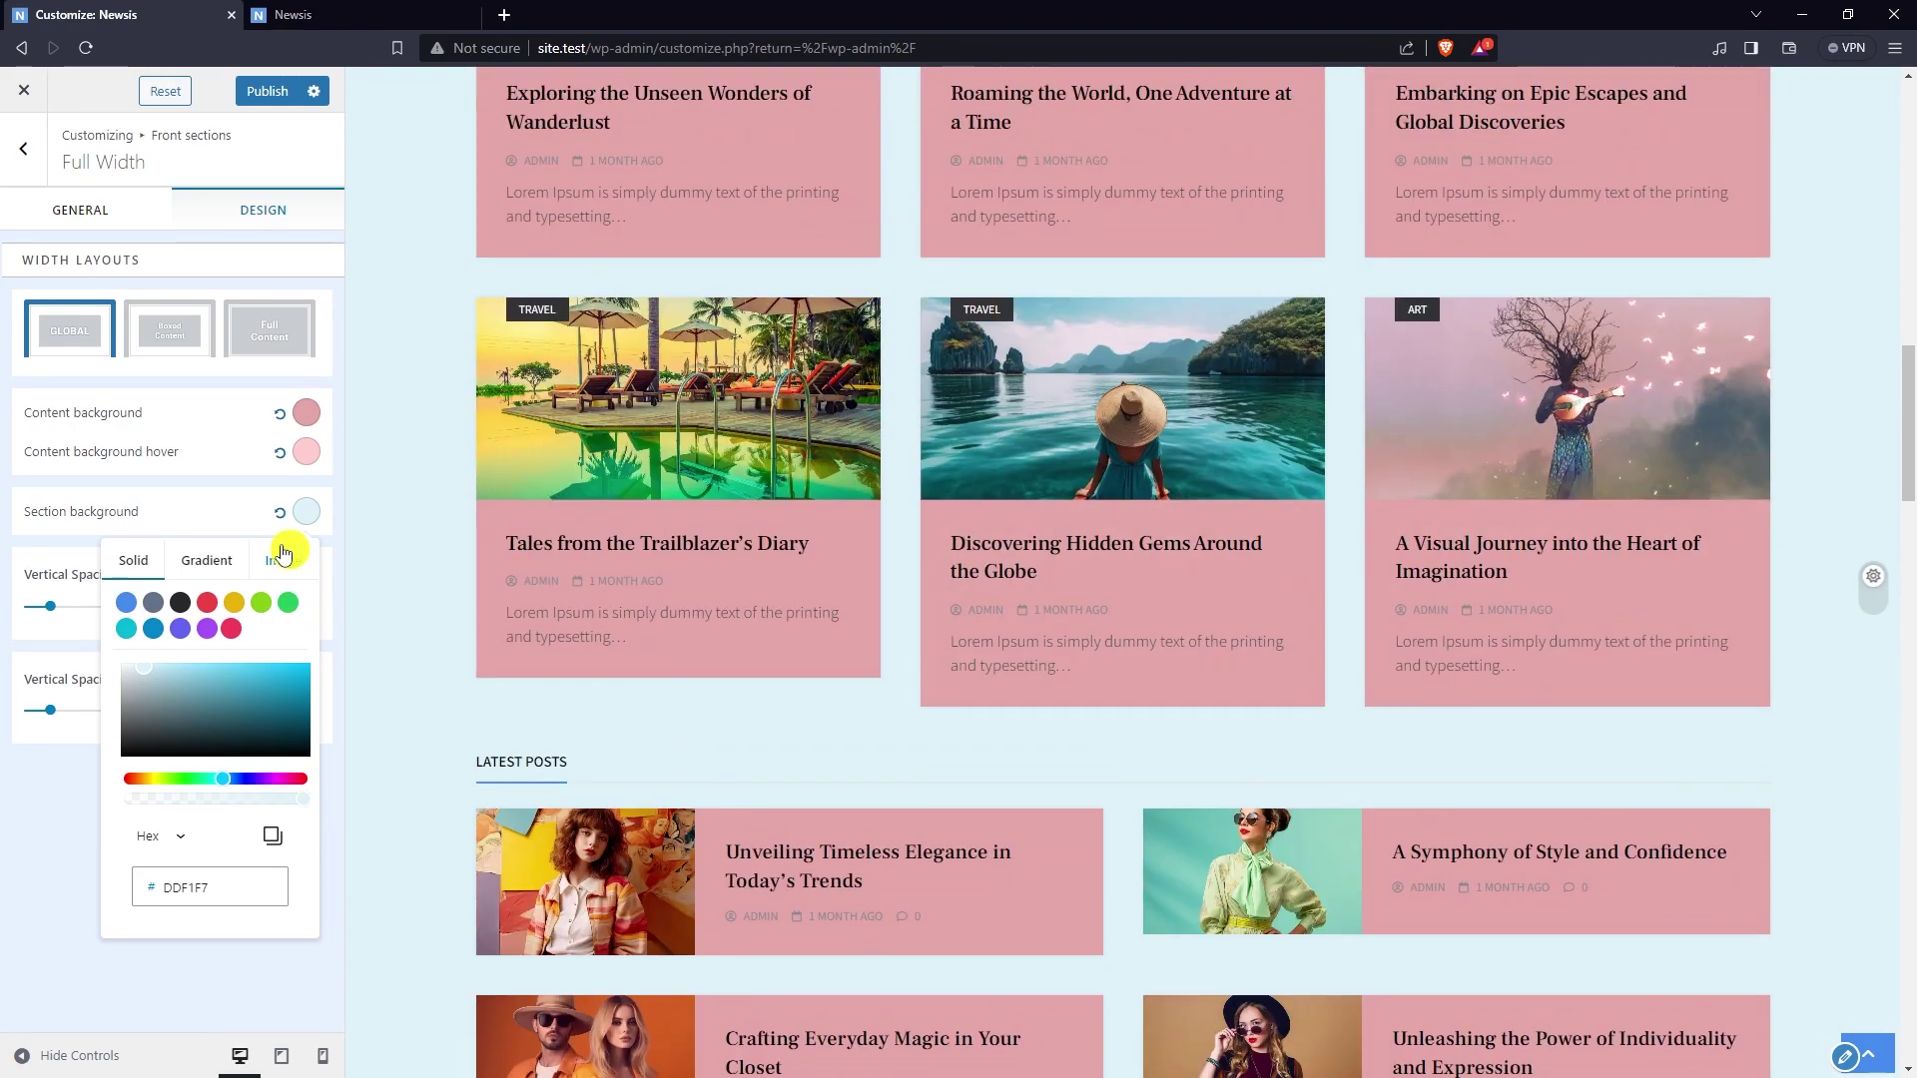
pyautogui.click(176, 546)
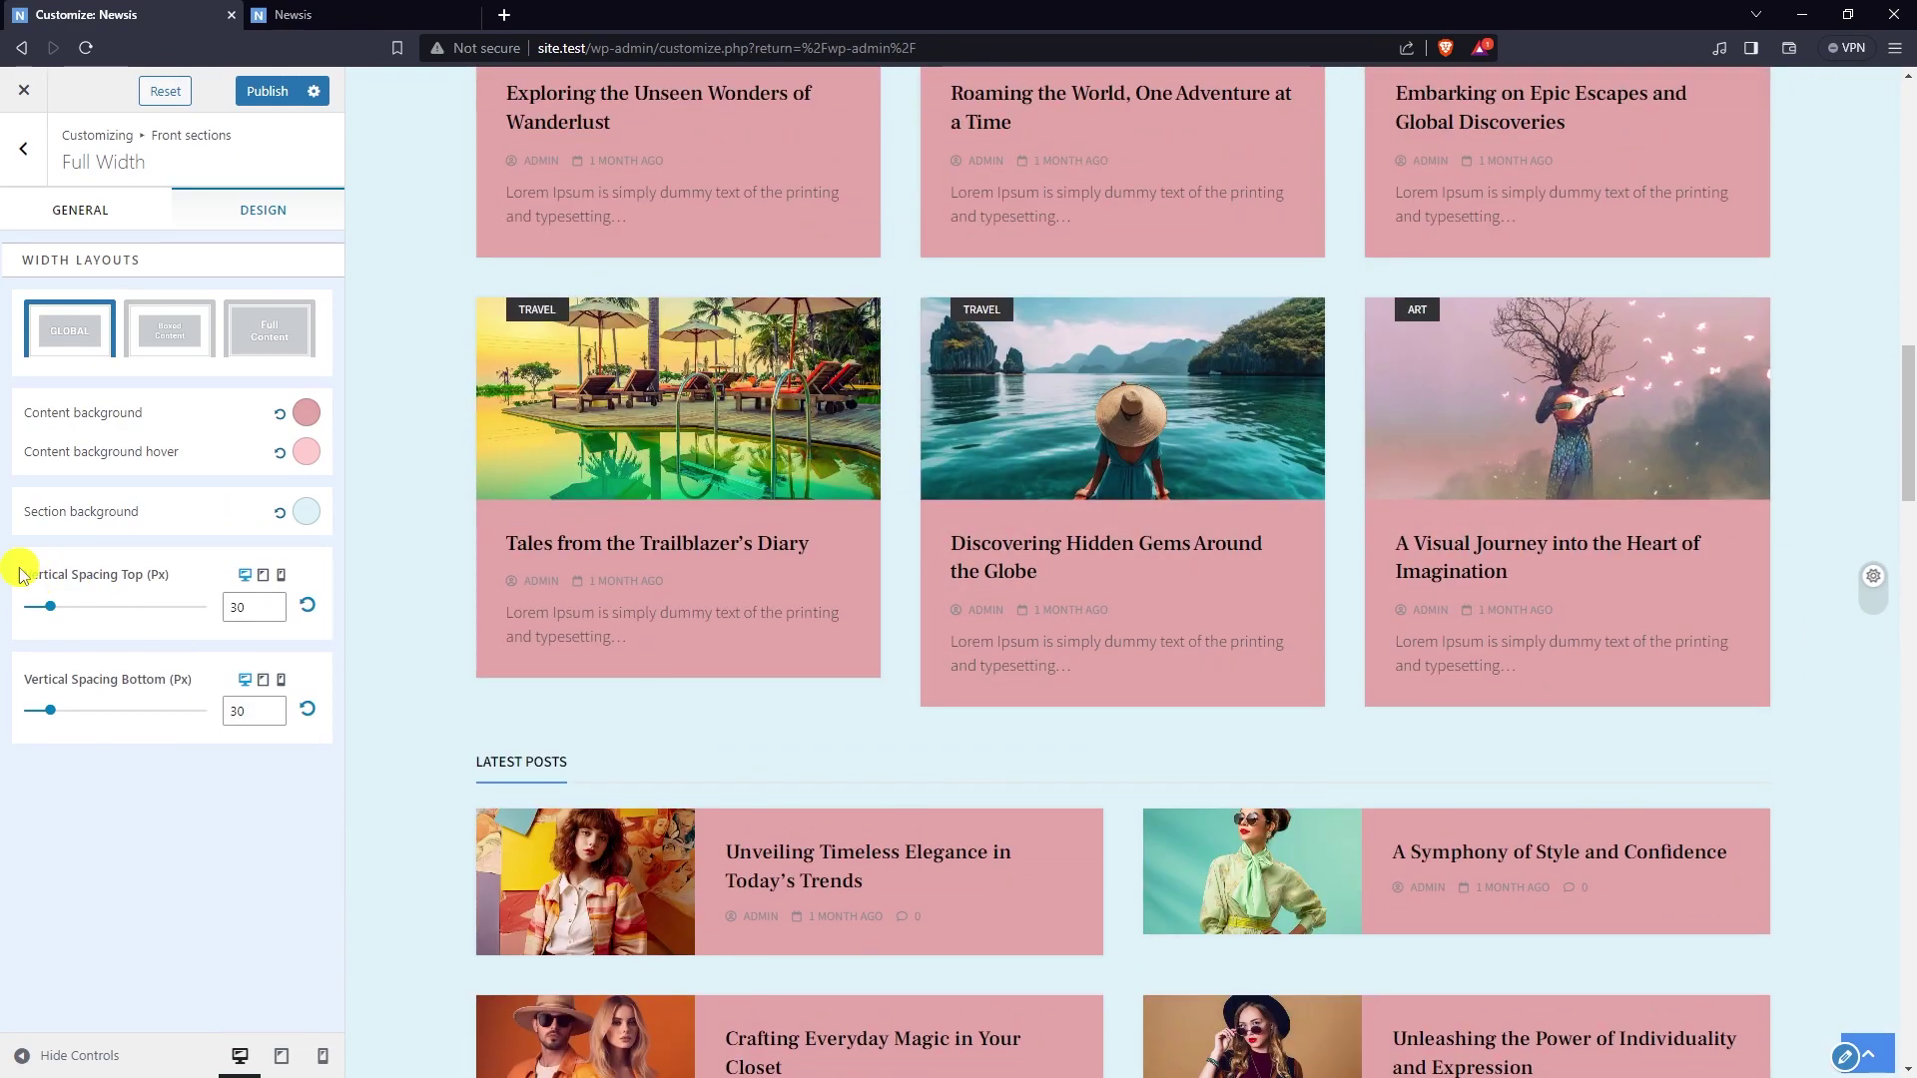
# - Set the Full Width section's Vertical Spacing Top and Bottom to 45 px
pyautogui.moveTo(22, 571); pyautogui.dragTo(149, 569)
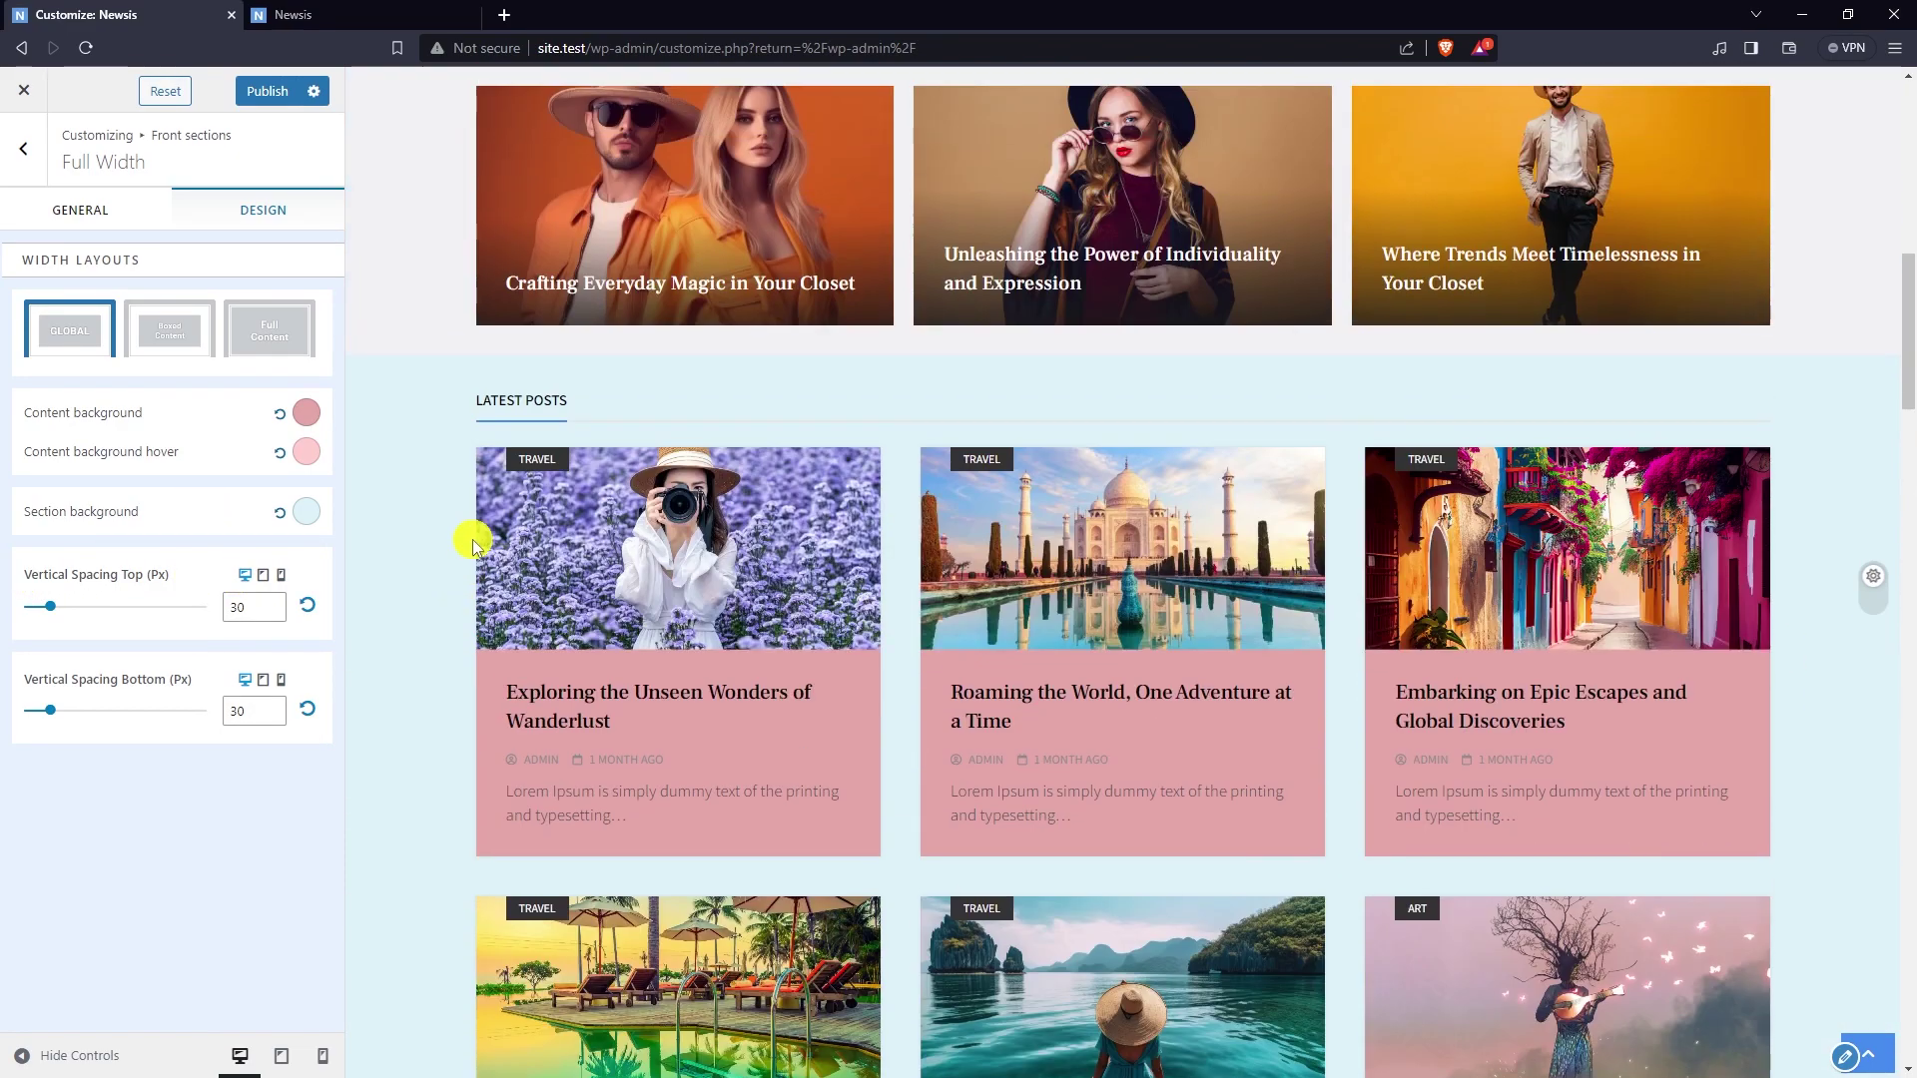
pyautogui.click(271, 602)
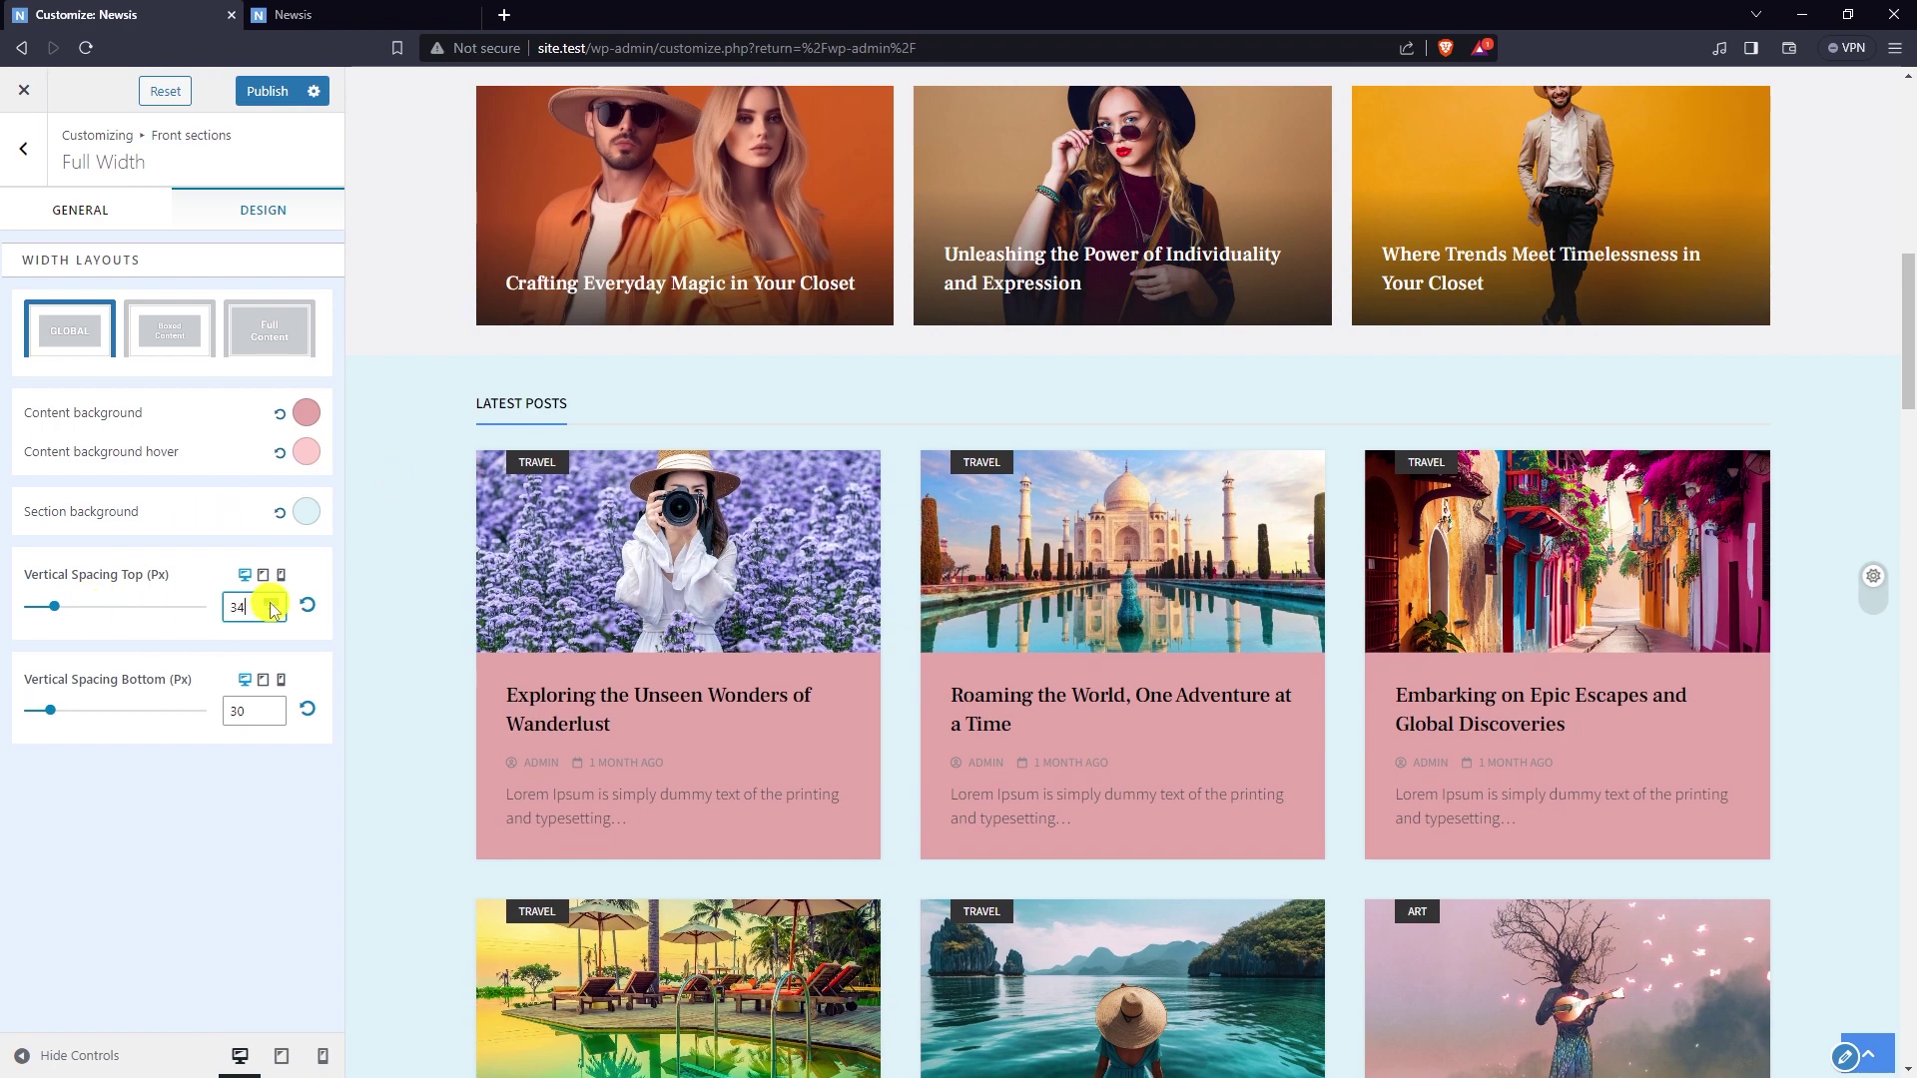
pyautogui.click(270, 602)
pyautogui.click(270, 602)
pyautogui.click(270, 603)
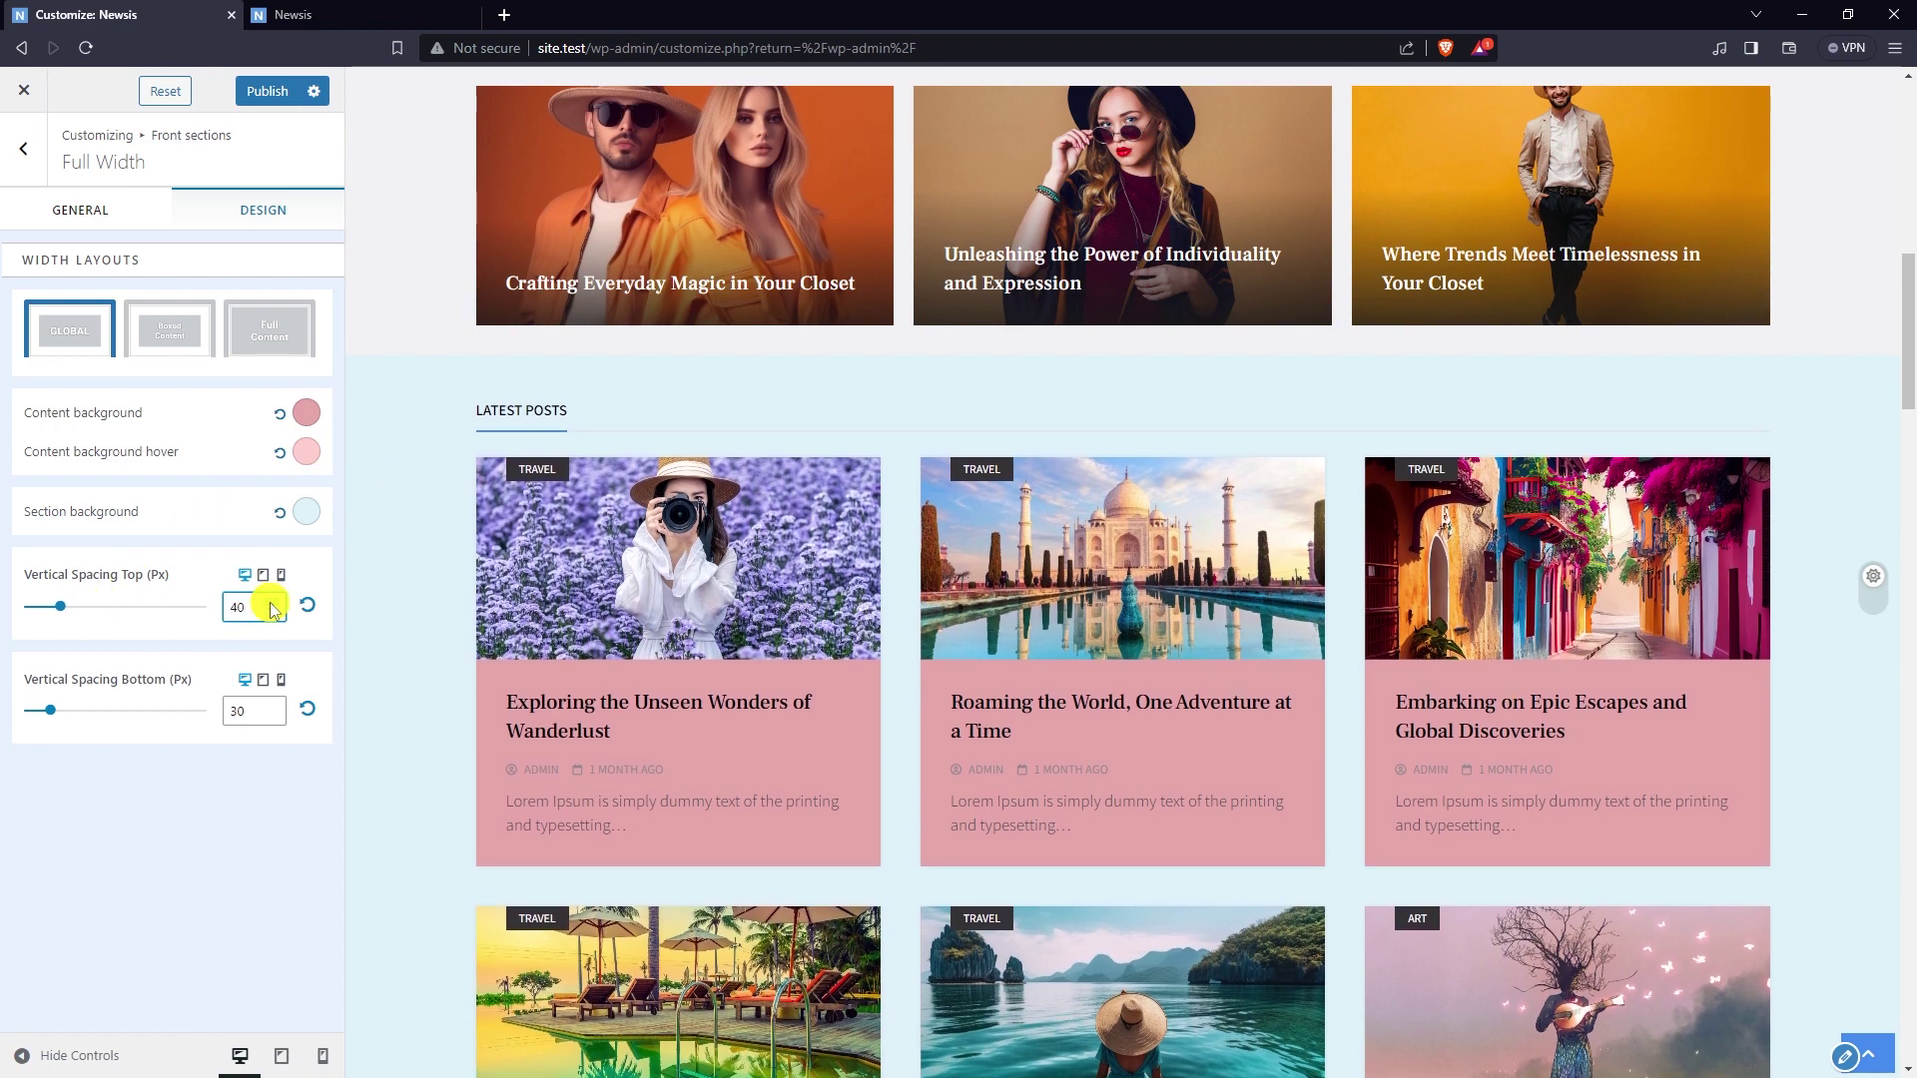
pyautogui.scroll(-13, 400, 543)
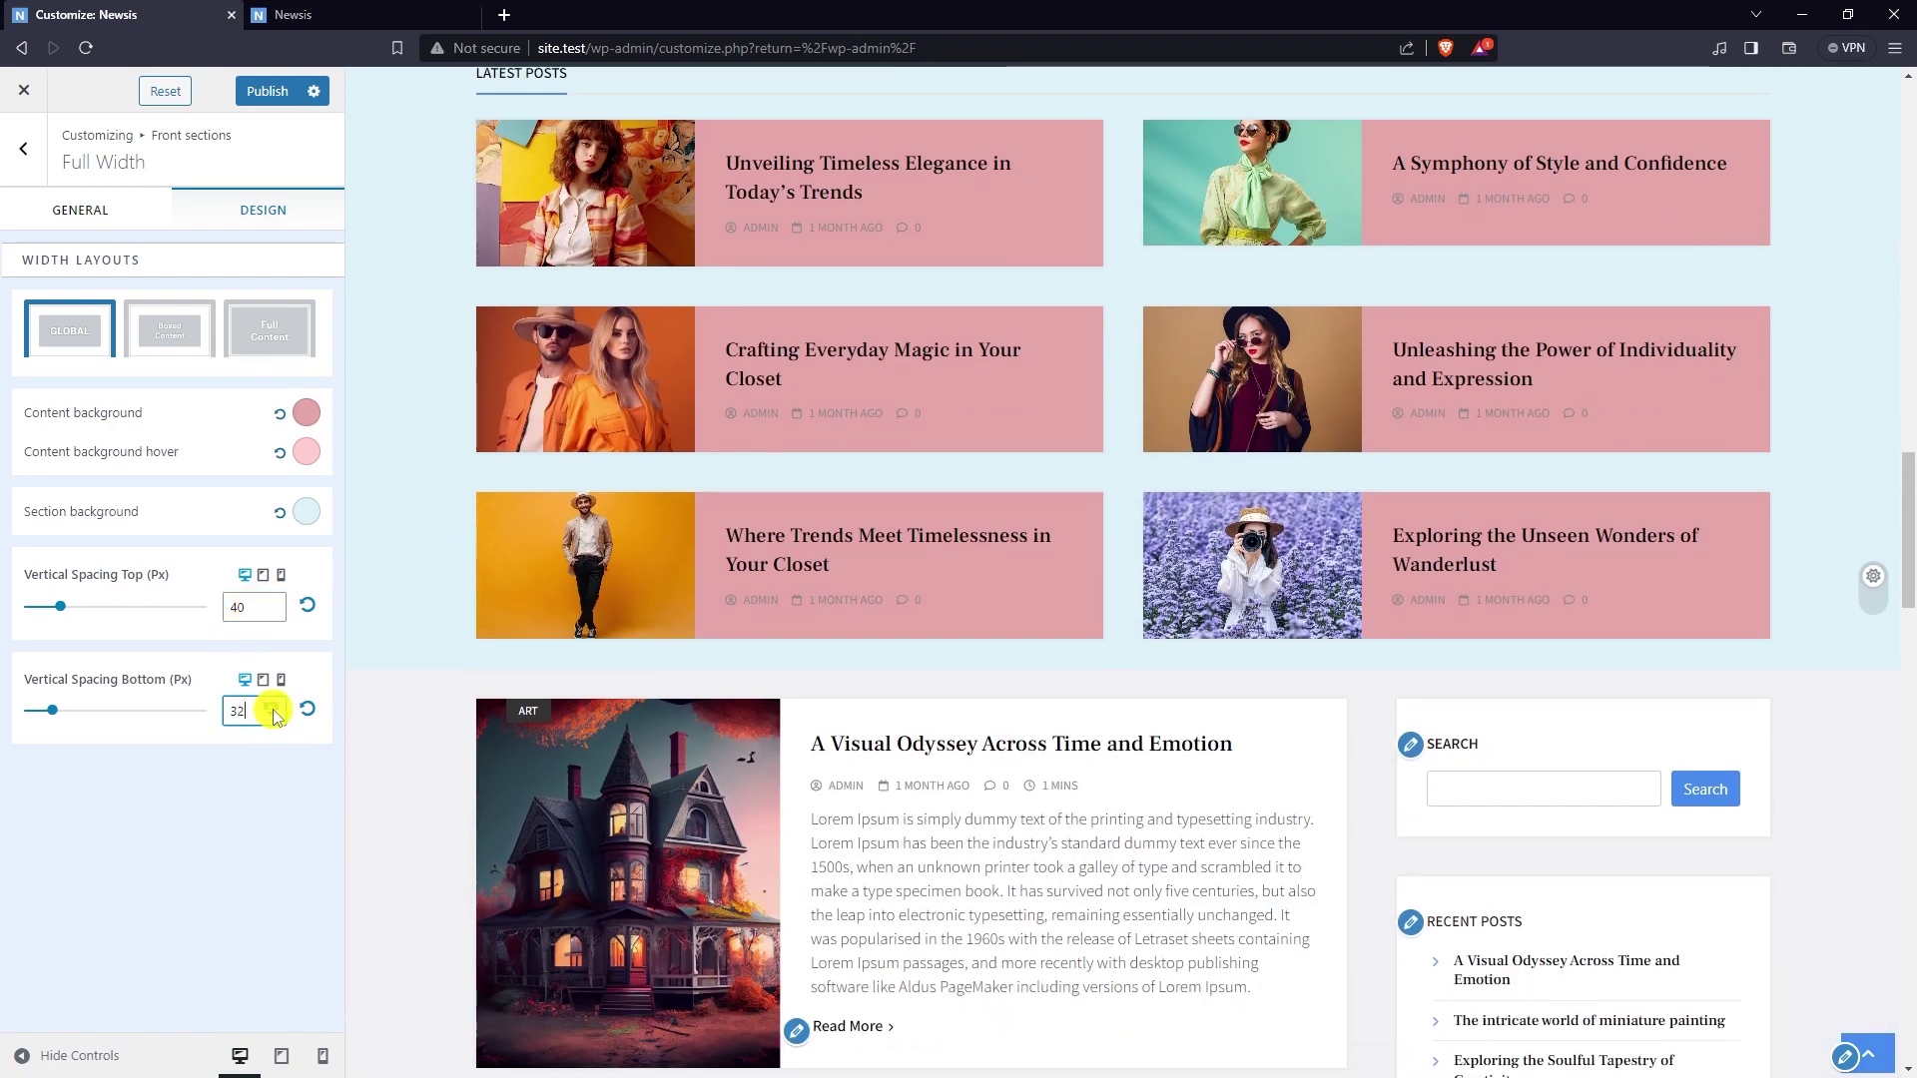
pyautogui.click(273, 705)
pyautogui.click(273, 705)
pyautogui.click(272, 705)
pyautogui.click(273, 705)
pyautogui.click(272, 705)
pyautogui.click(272, 705)
pyautogui.click(273, 705)
pyautogui.click(272, 705)
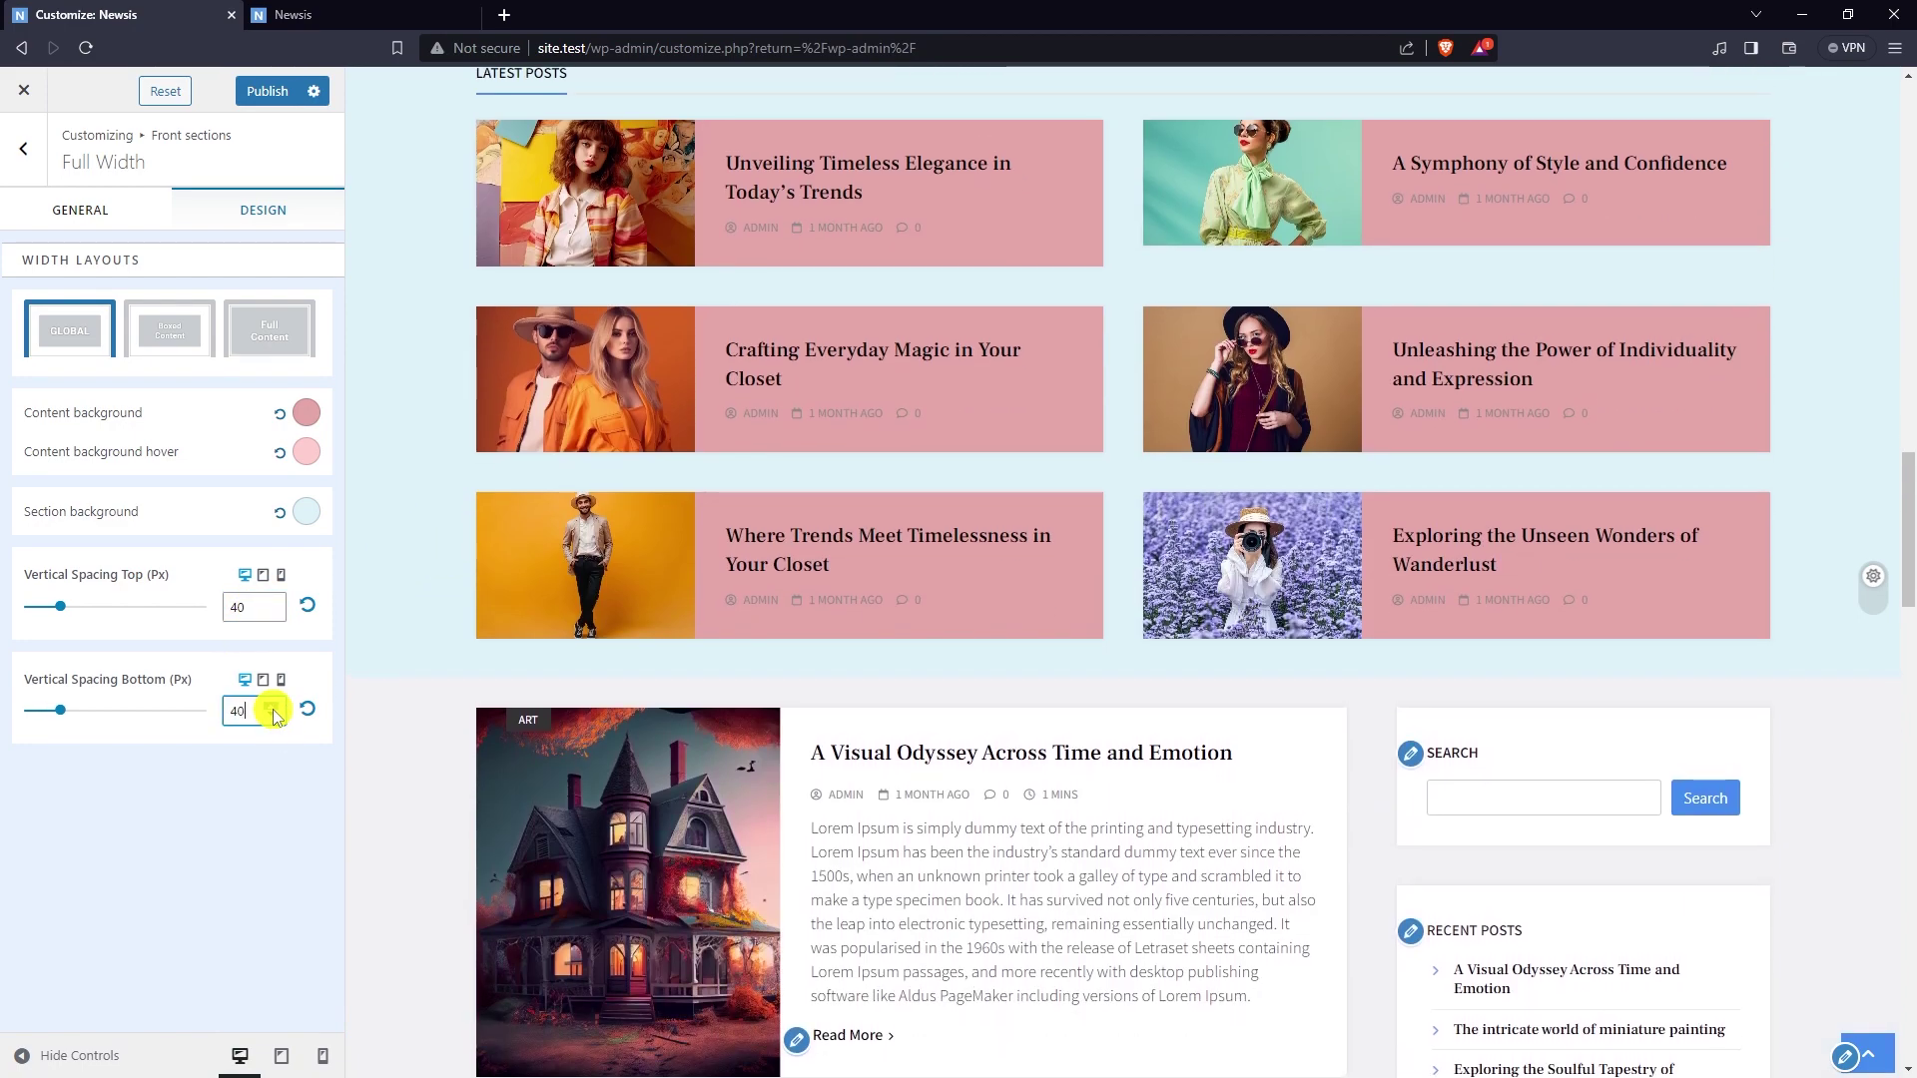
pyautogui.click(273, 707)
pyautogui.click(273, 707)
pyautogui.click(273, 707)
pyautogui.click(273, 707)
pyautogui.click(273, 707)
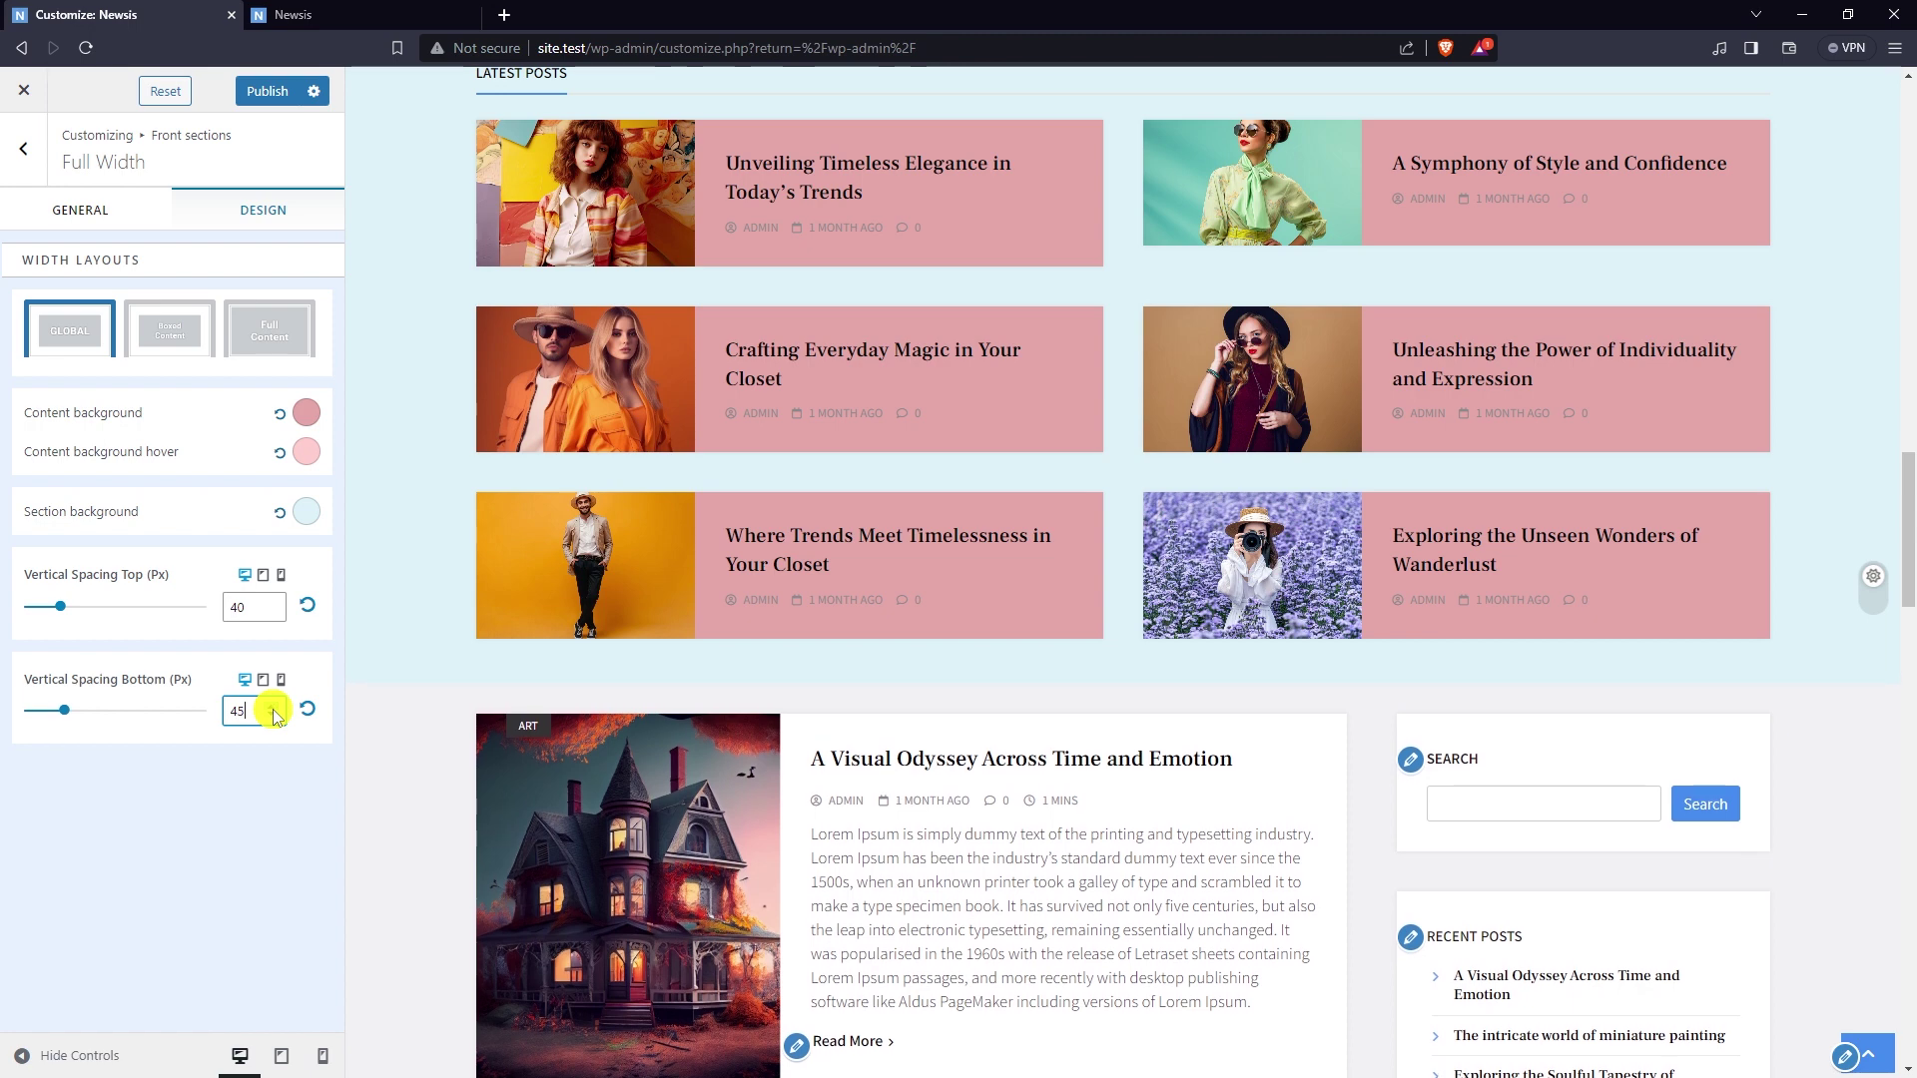
pyautogui.click(272, 602)
pyautogui.click(272, 602)
pyautogui.click(272, 602)
pyautogui.click(272, 602)
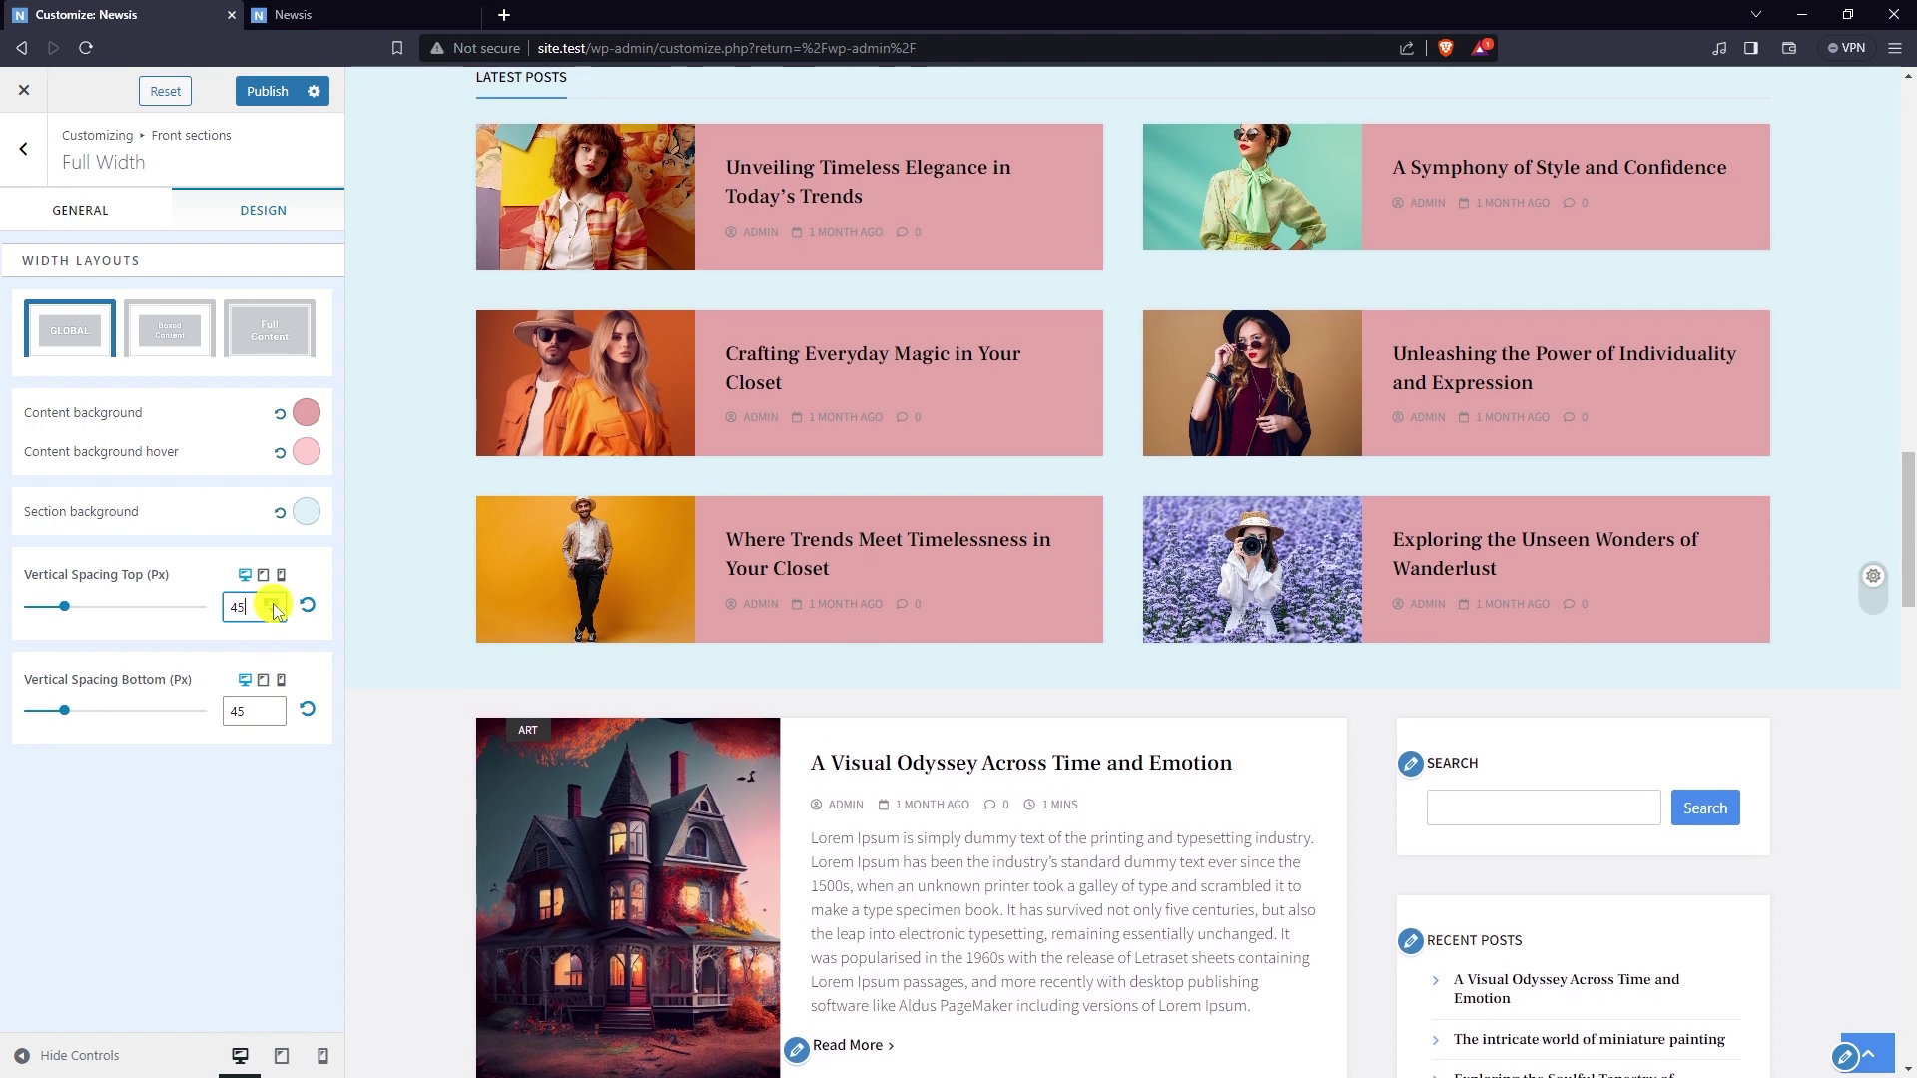
pyautogui.click(272, 602)
pyautogui.scroll(-2, 439, 599)
pyautogui.scroll(4, 430, 612)
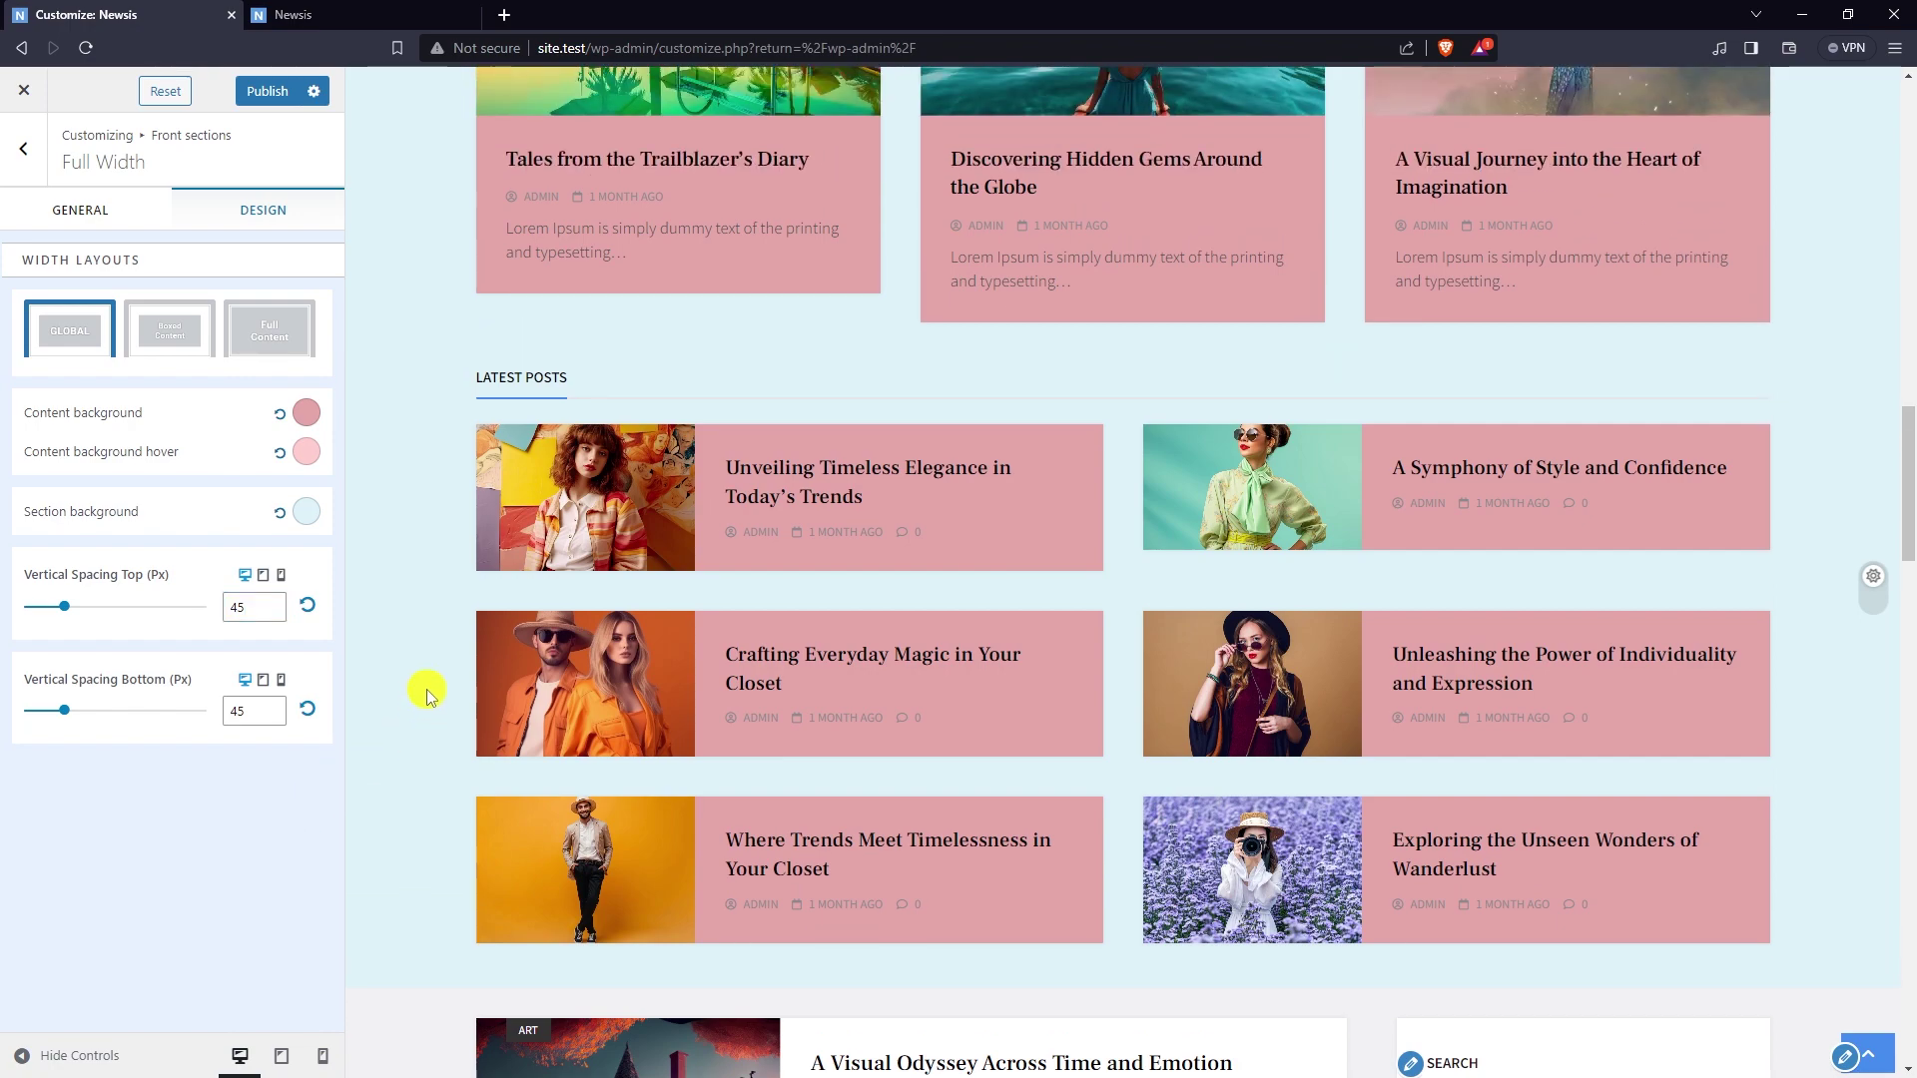
pyautogui.scroll(5, 427, 697)
pyautogui.scroll(3, 428, 689)
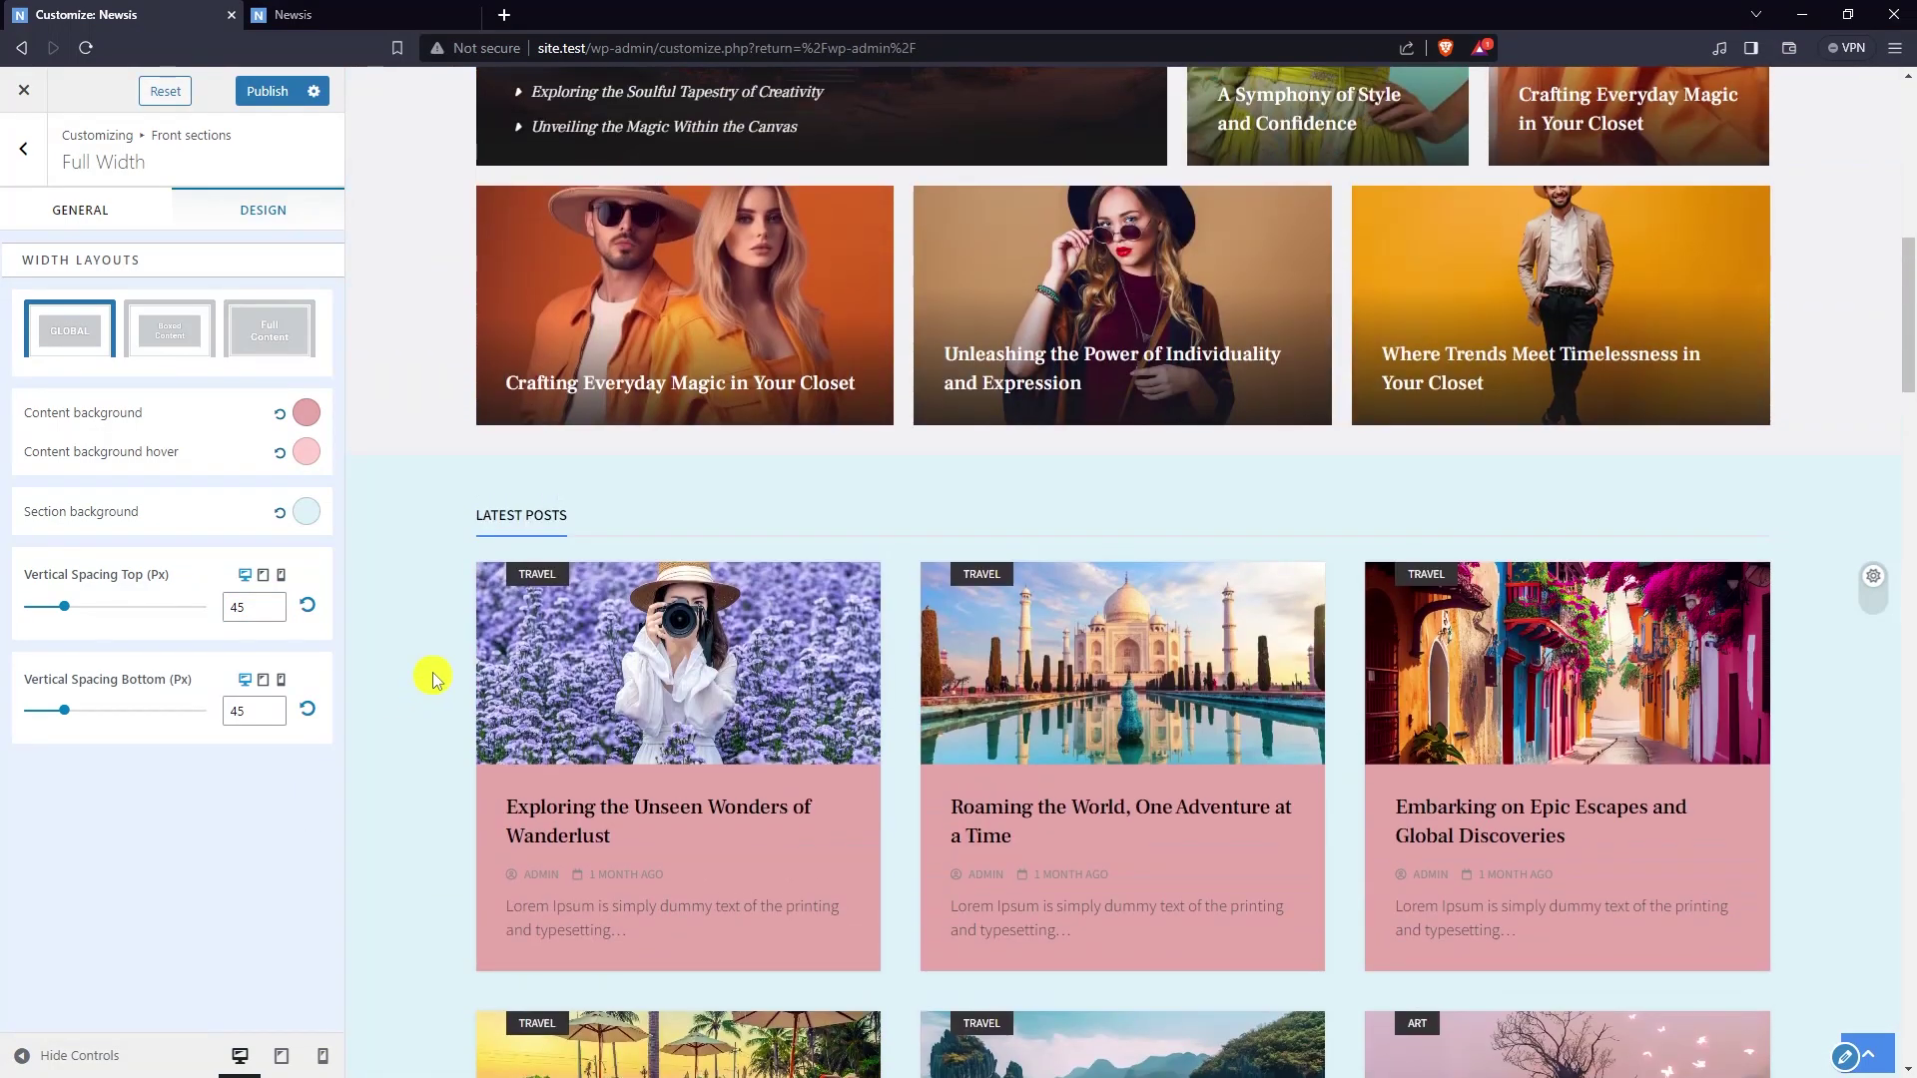
# - Check the front page in the tablet preview, then return to the desktop preview
pyautogui.click(258, 583)
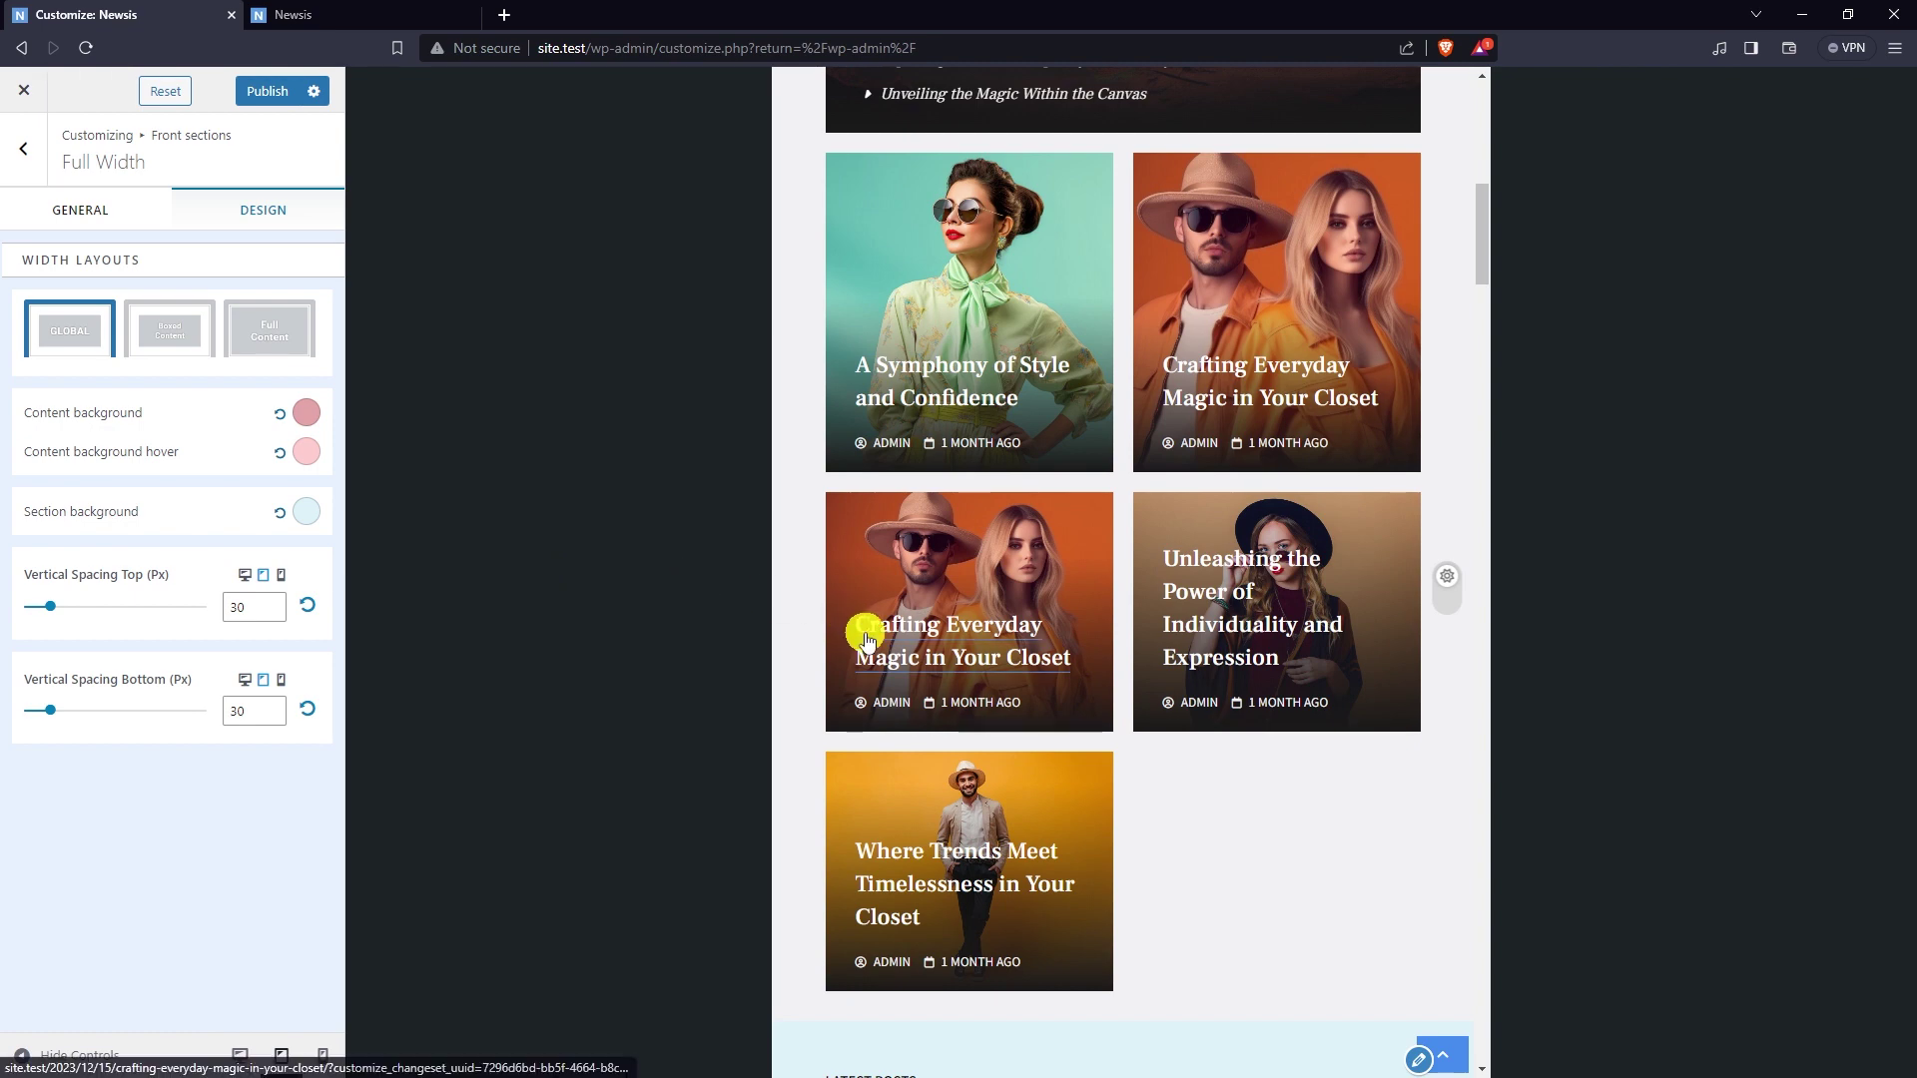
pyautogui.scroll(-4, 859, 629)
pyautogui.scroll(-1, 855, 623)
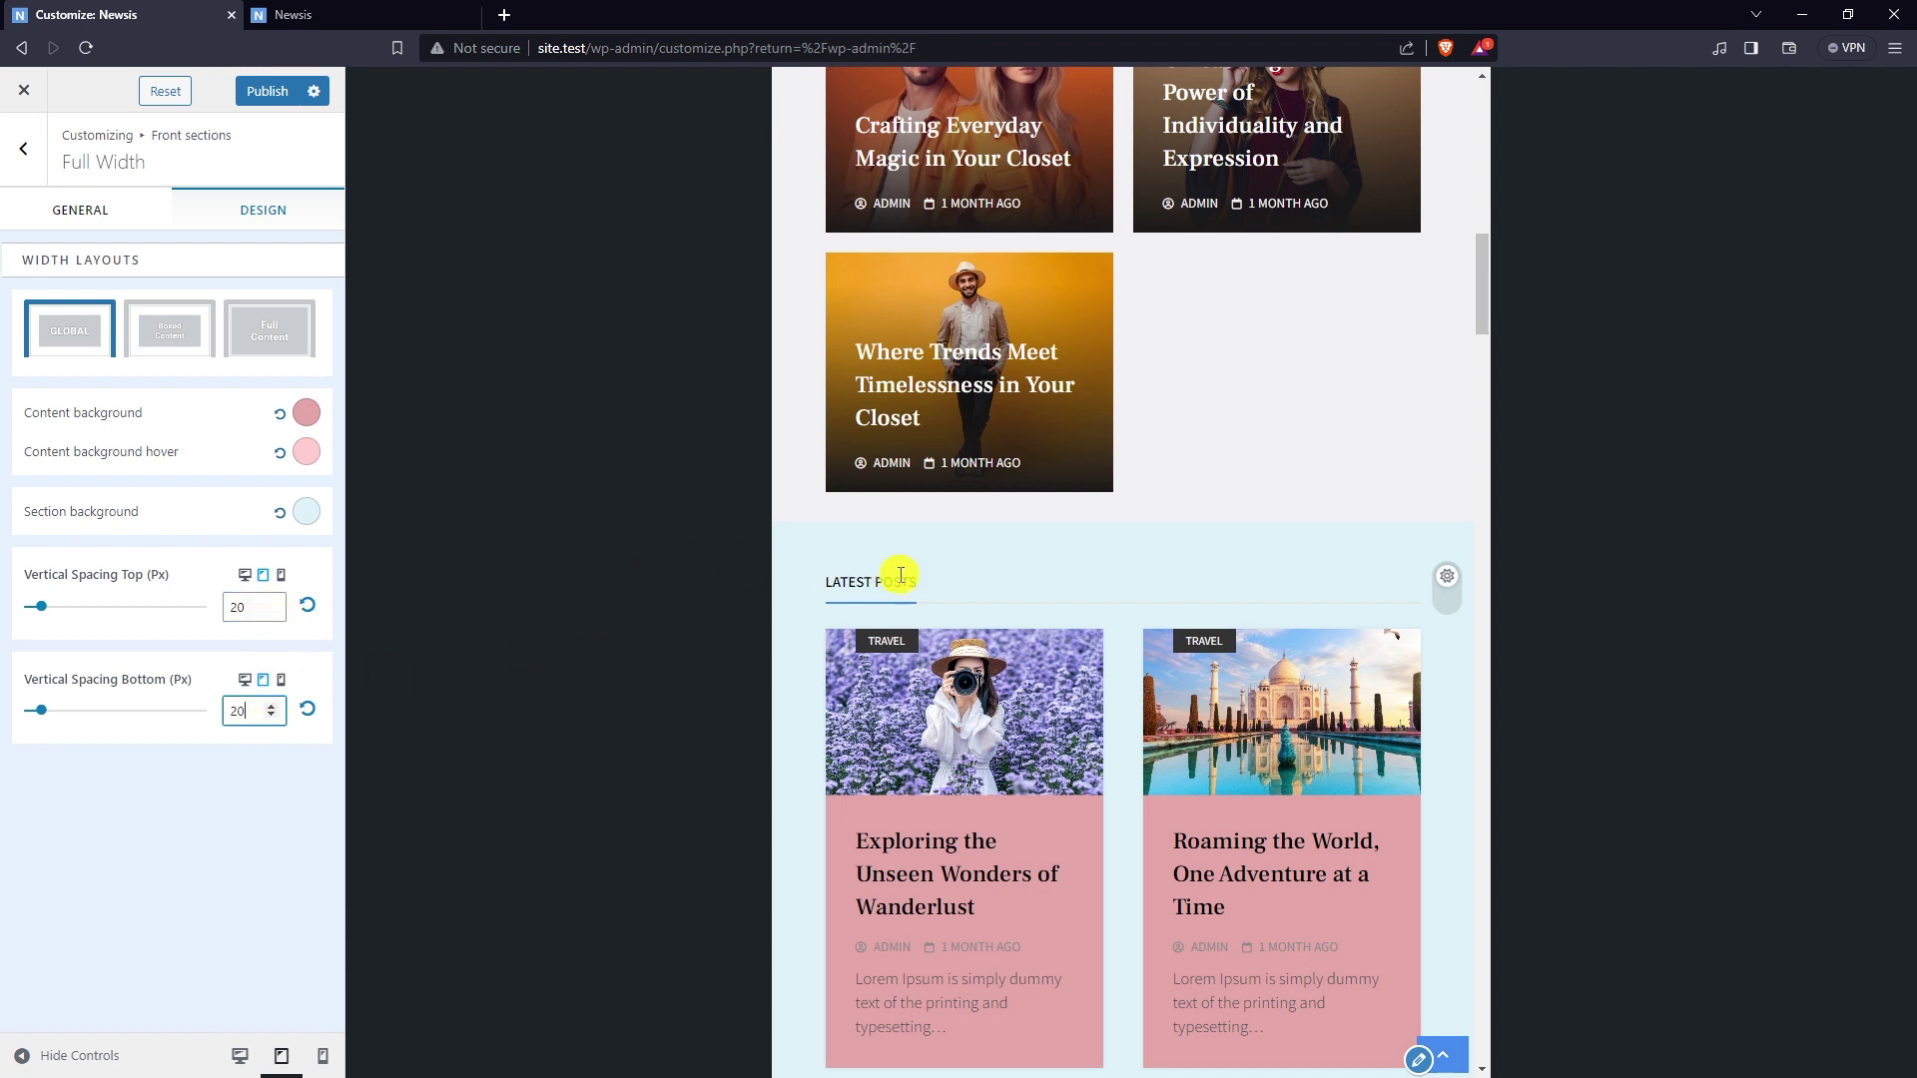
pyautogui.click(247, 579)
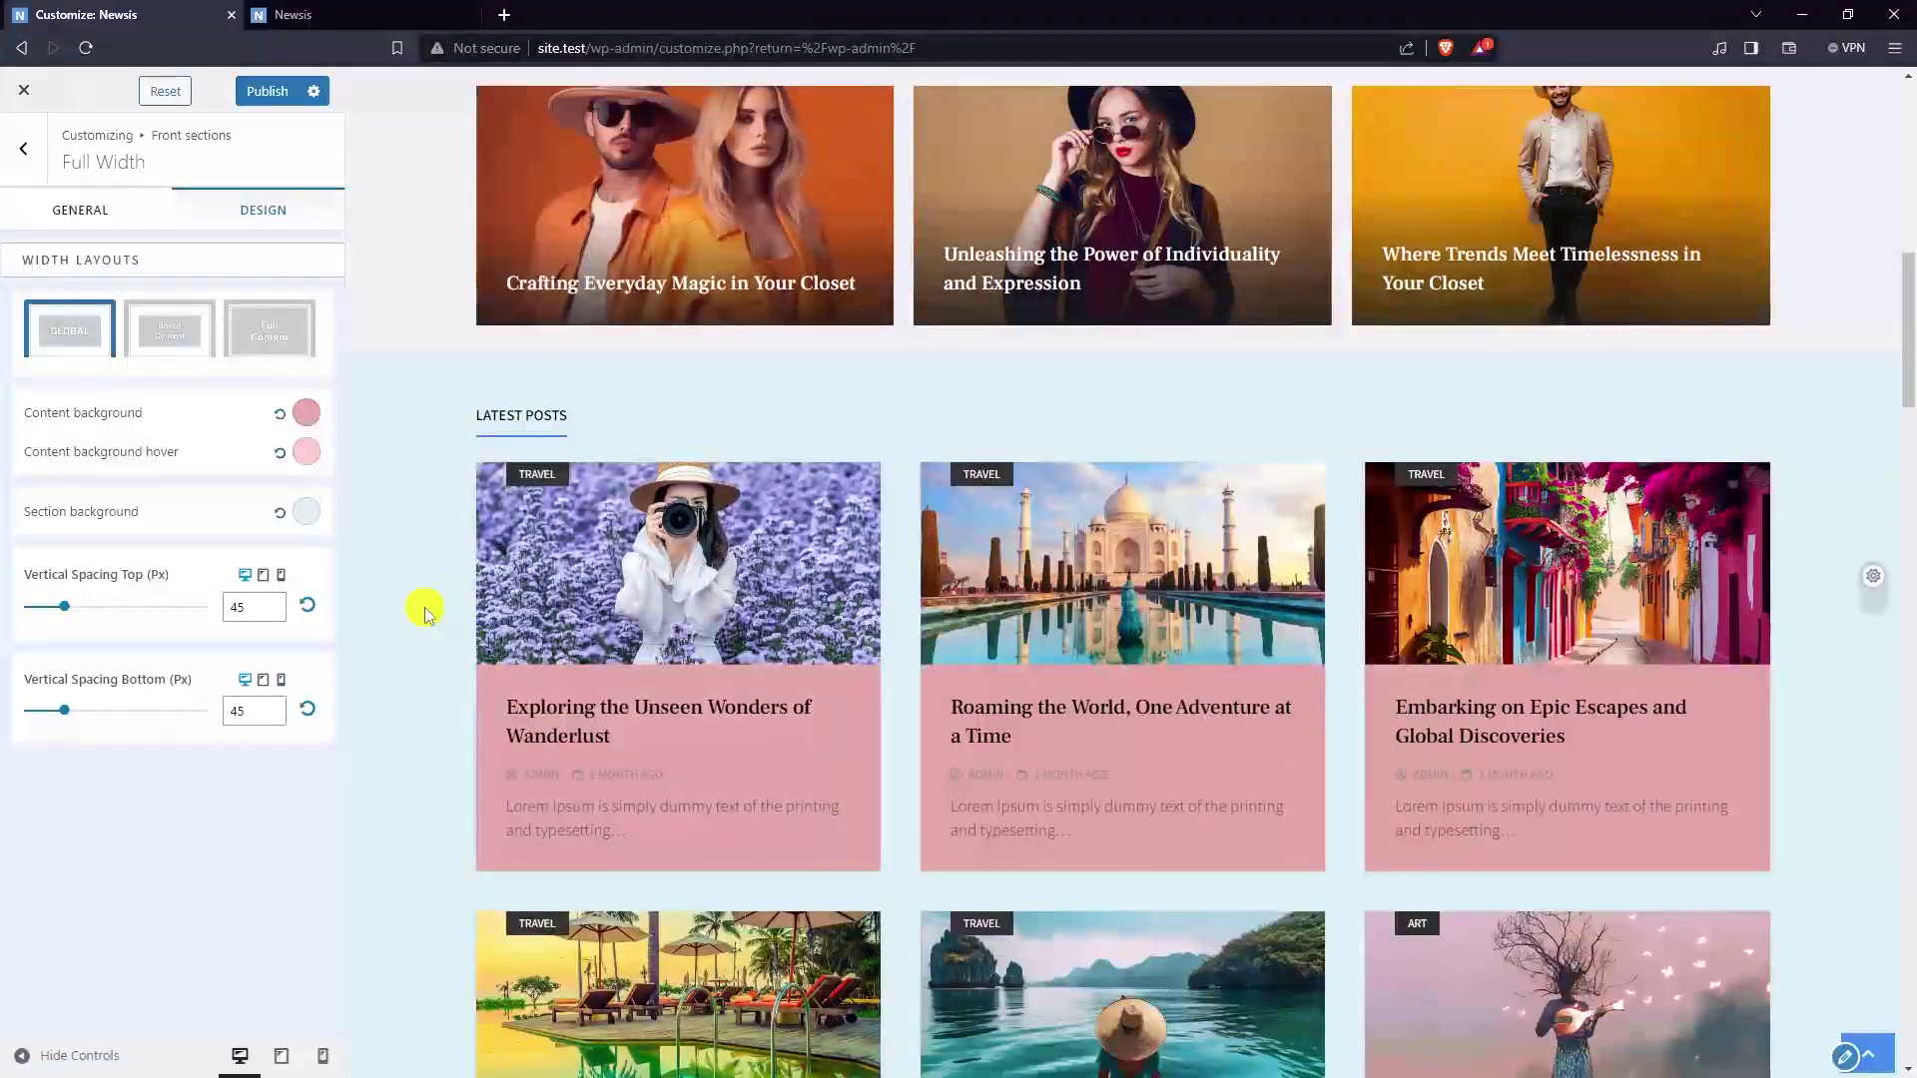
pyautogui.scroll(-2, 427, 584)
pyautogui.scroll(-5, 439, 564)
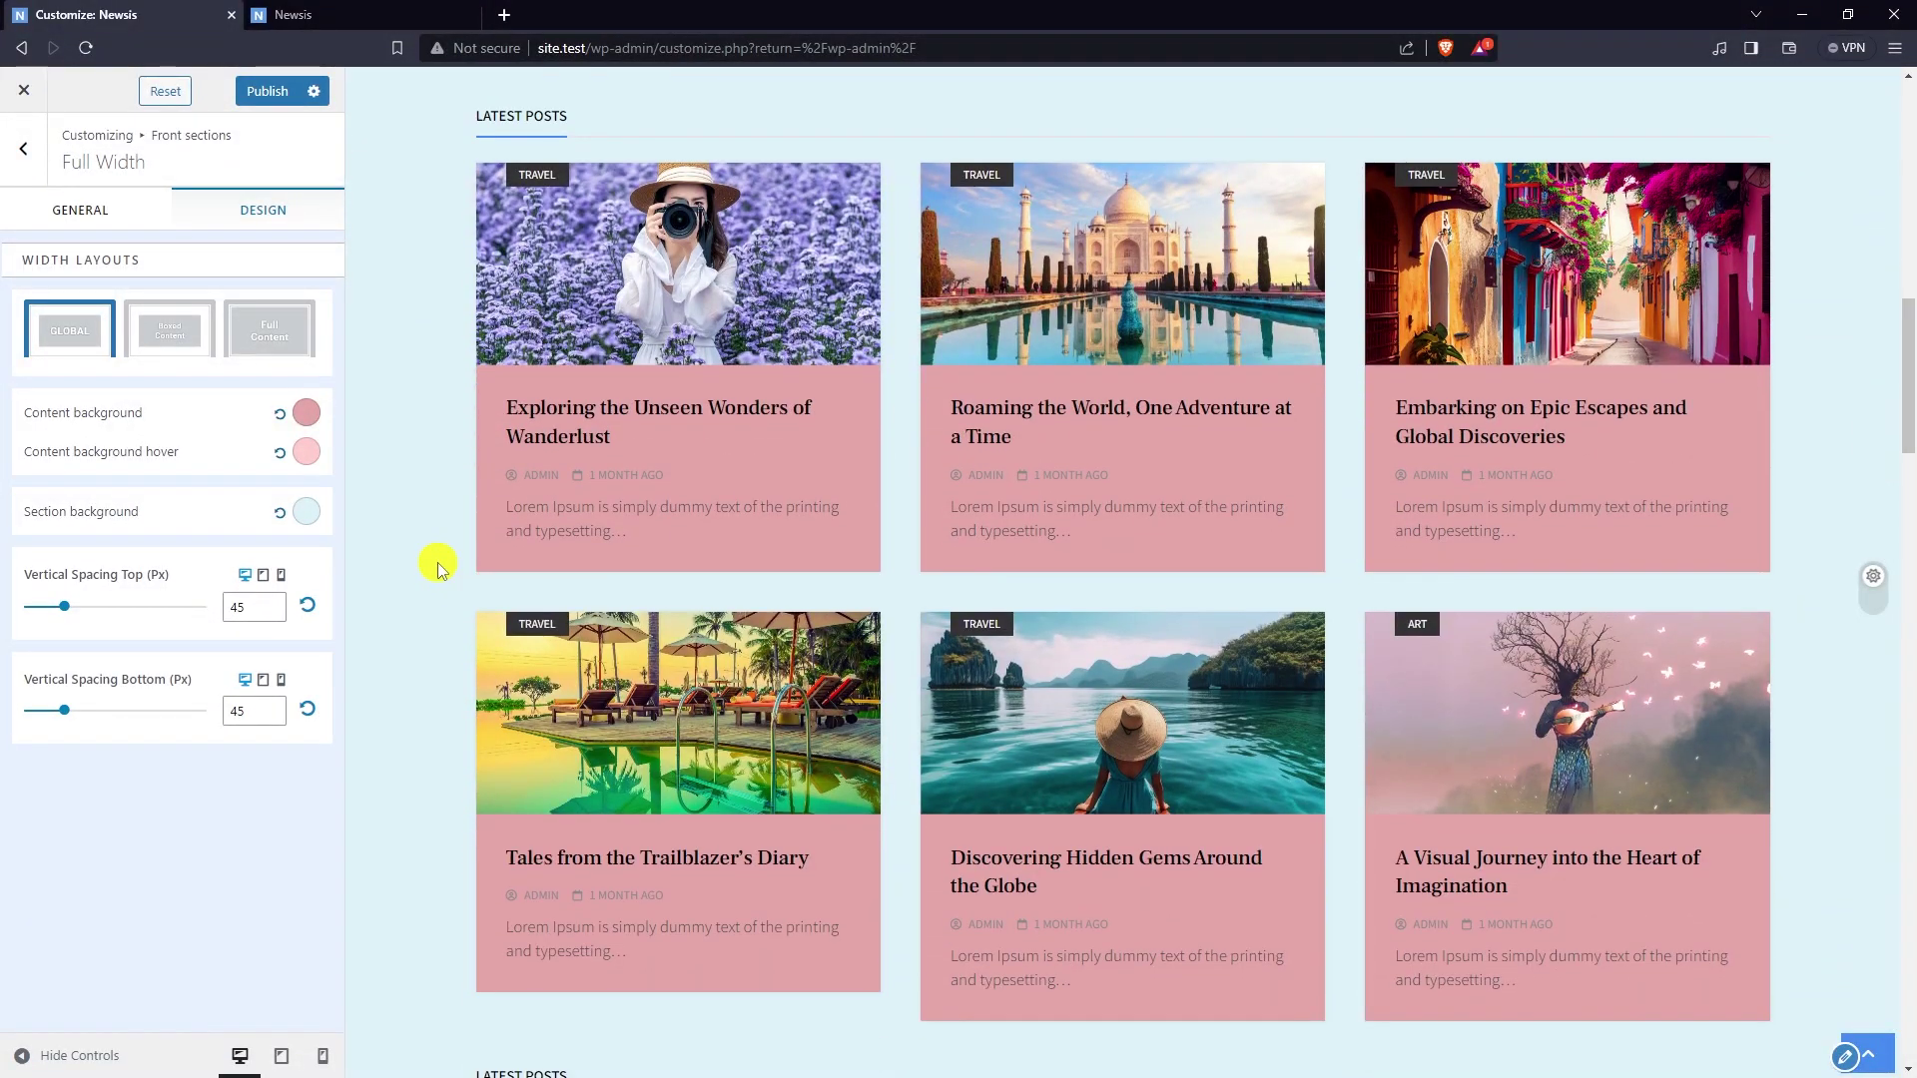
# - Open the Left Content - Right Sidebar section and make it visible
pyautogui.click(21, 168)
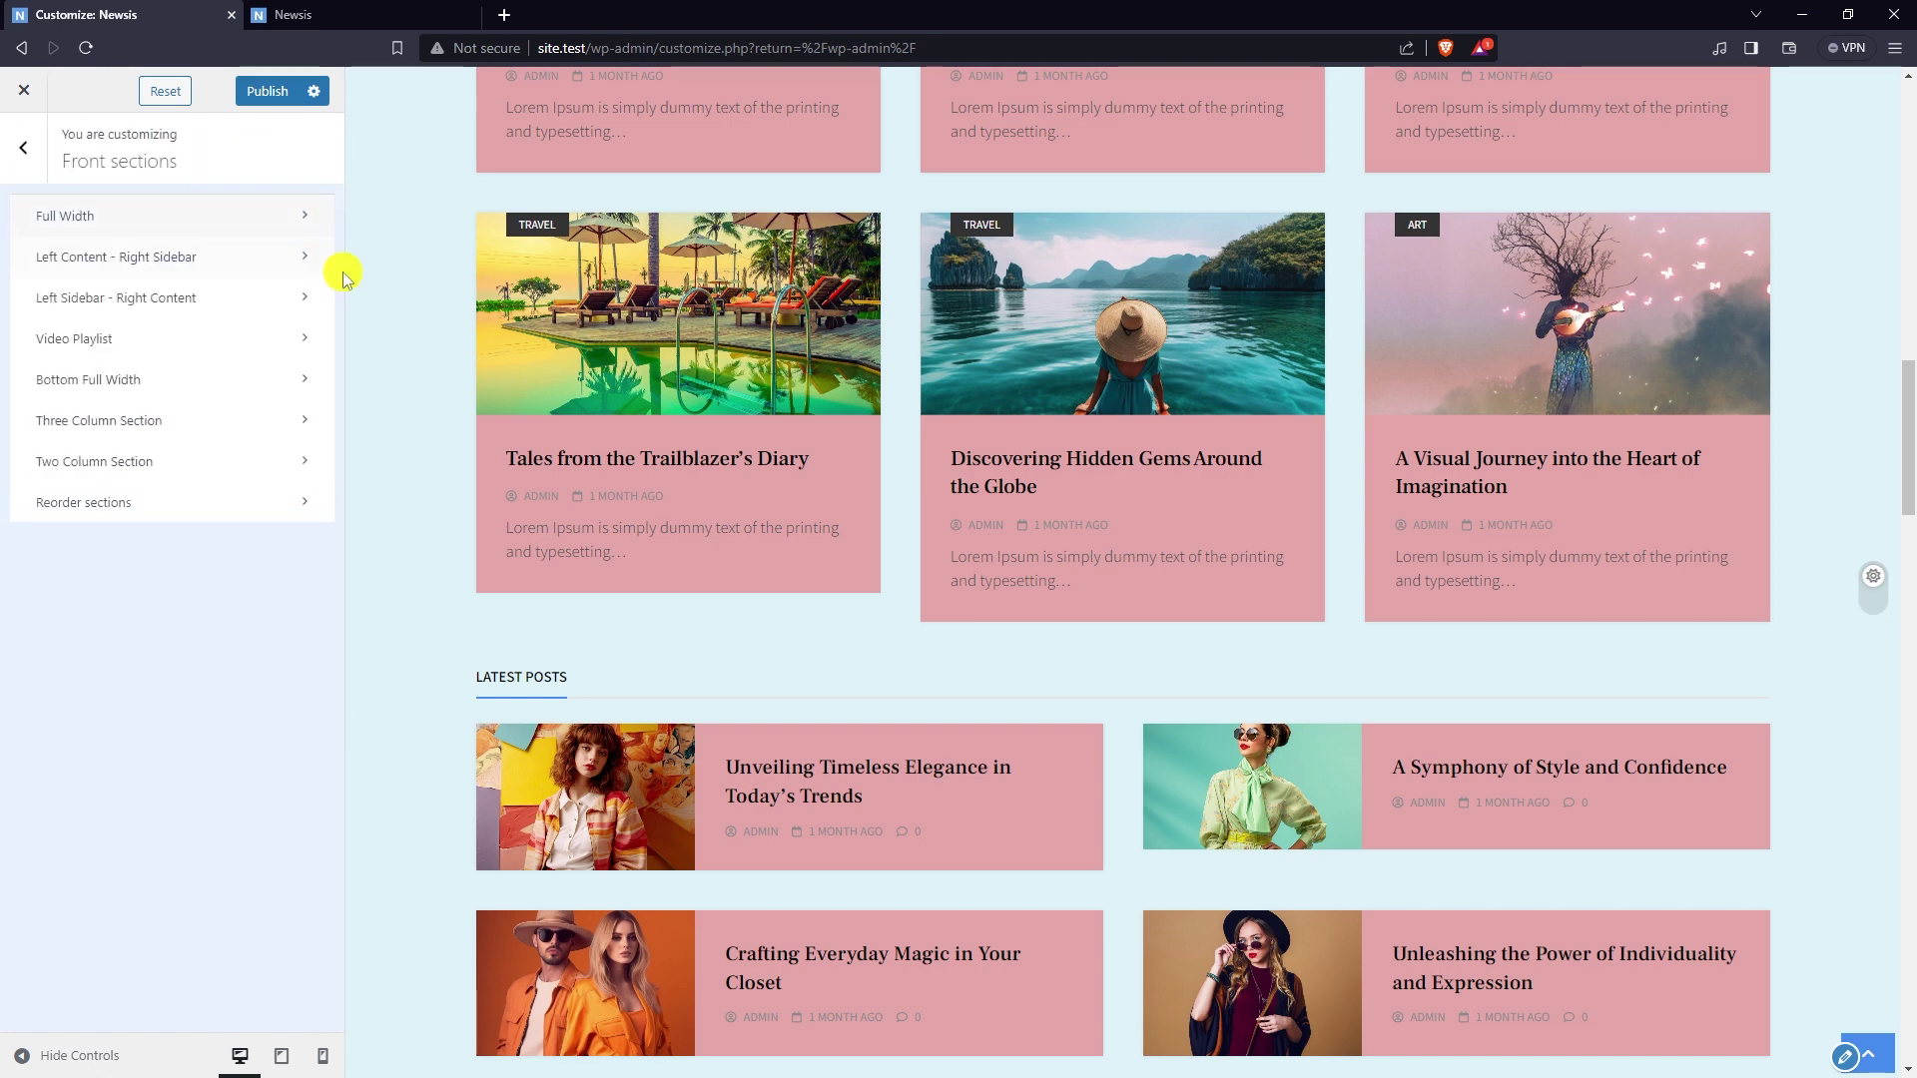
pyautogui.click(150, 254)
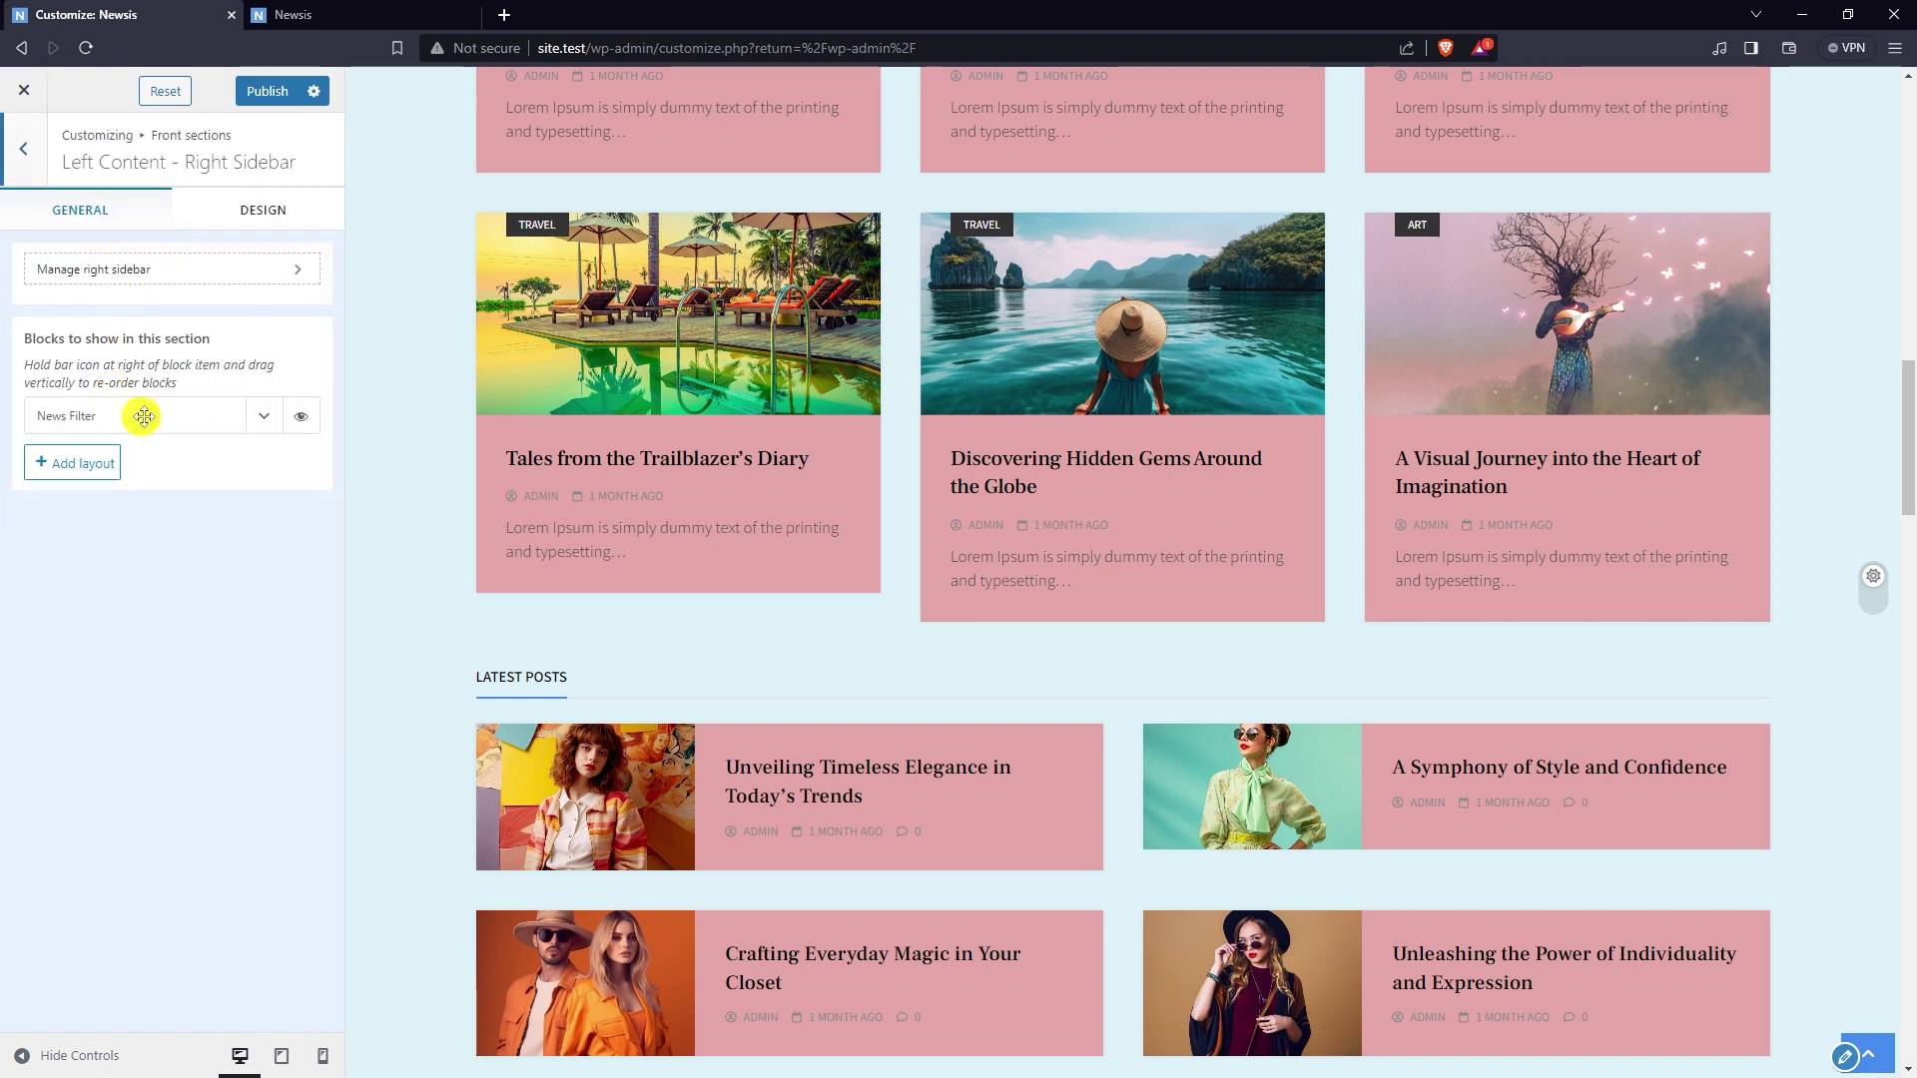
pyautogui.click(263, 212)
pyautogui.click(100, 211)
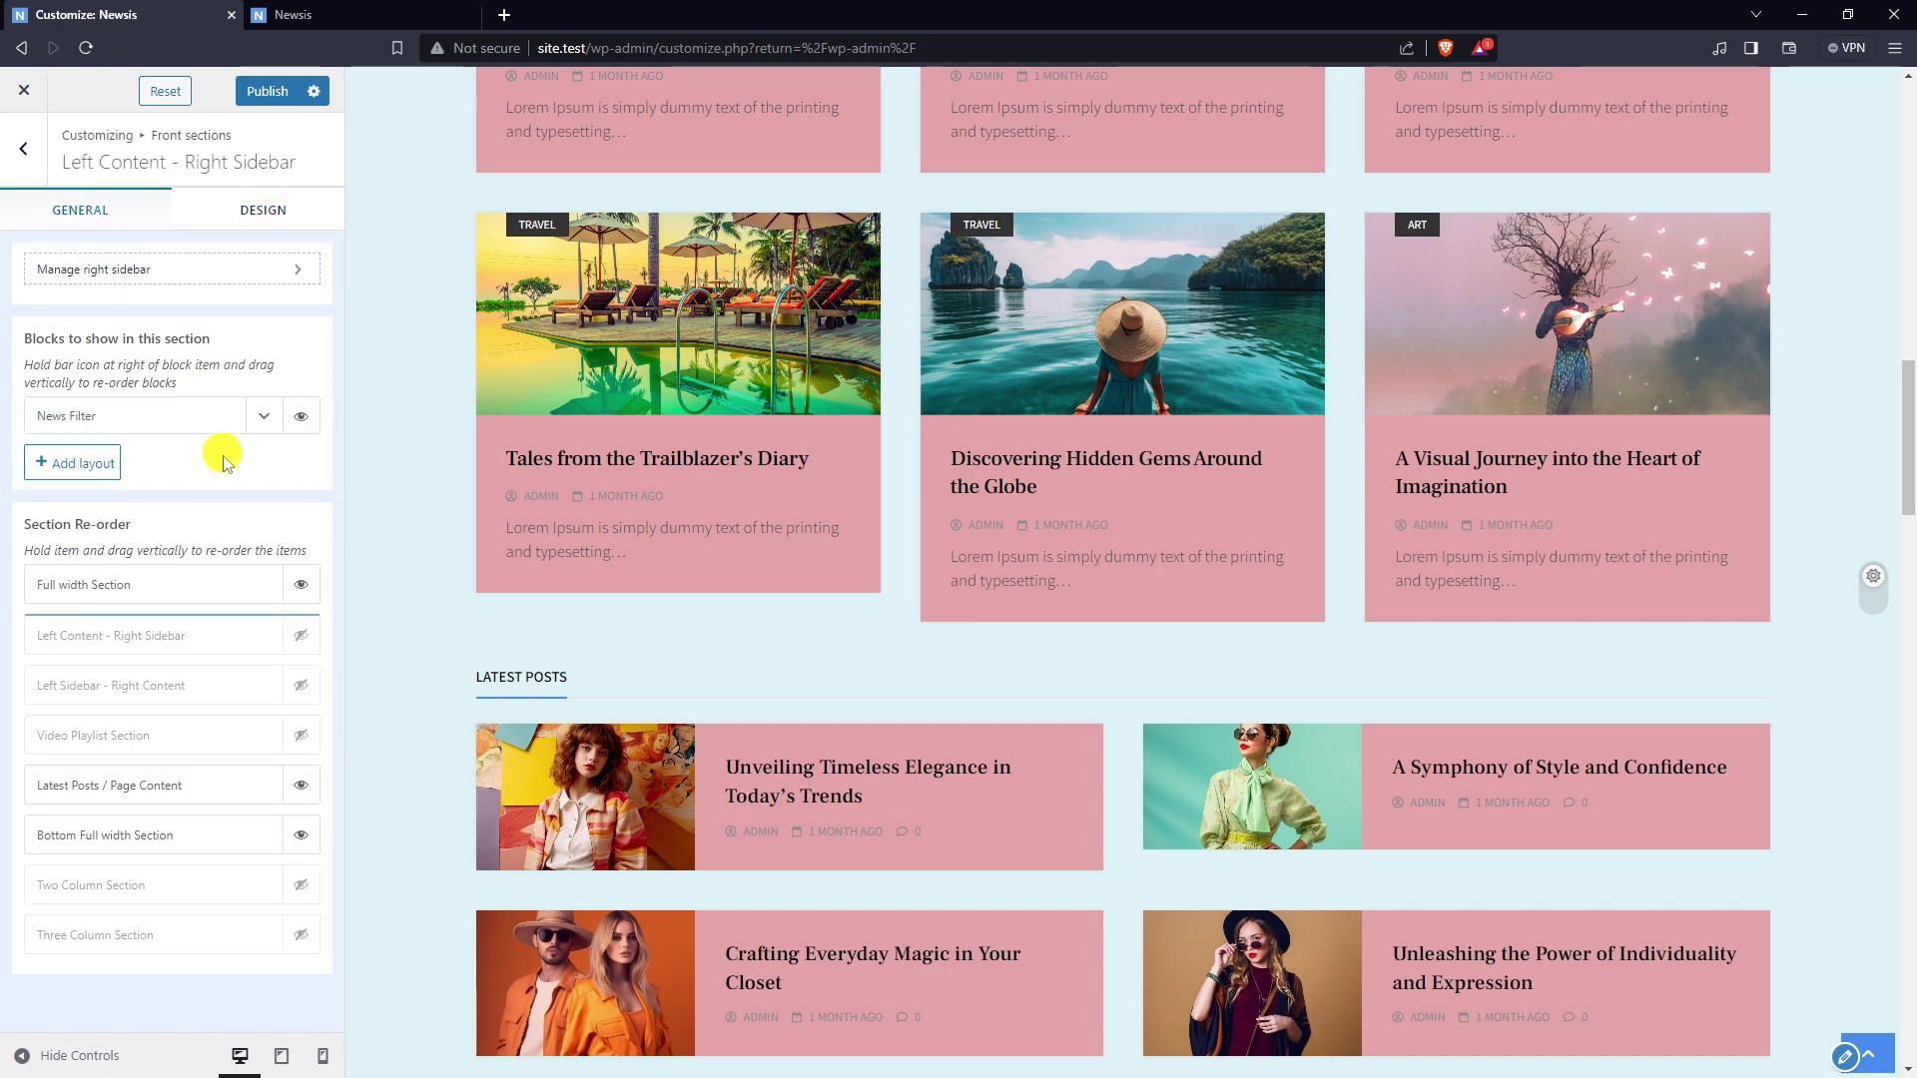
pyautogui.click(295, 639)
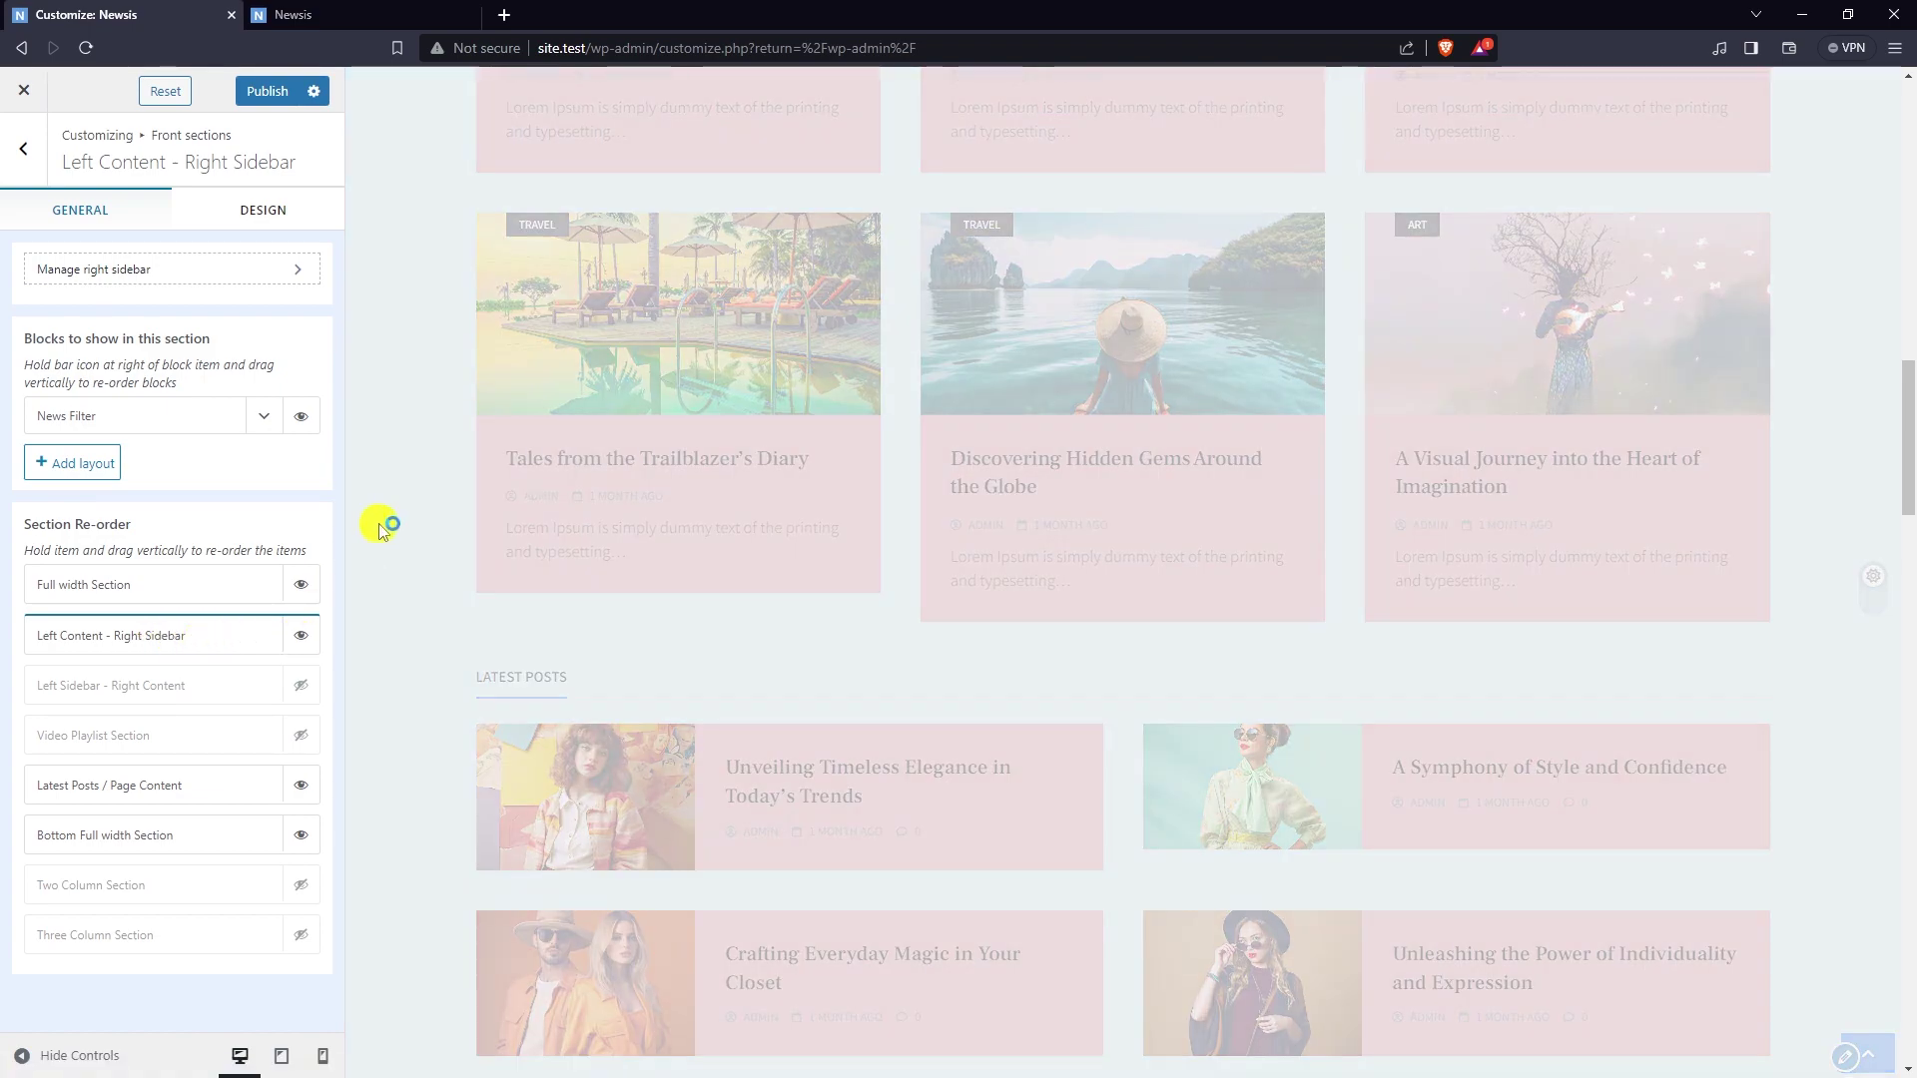
# - Expand the section's News Filter block settings
pyautogui.scroll(-7, 385, 519)
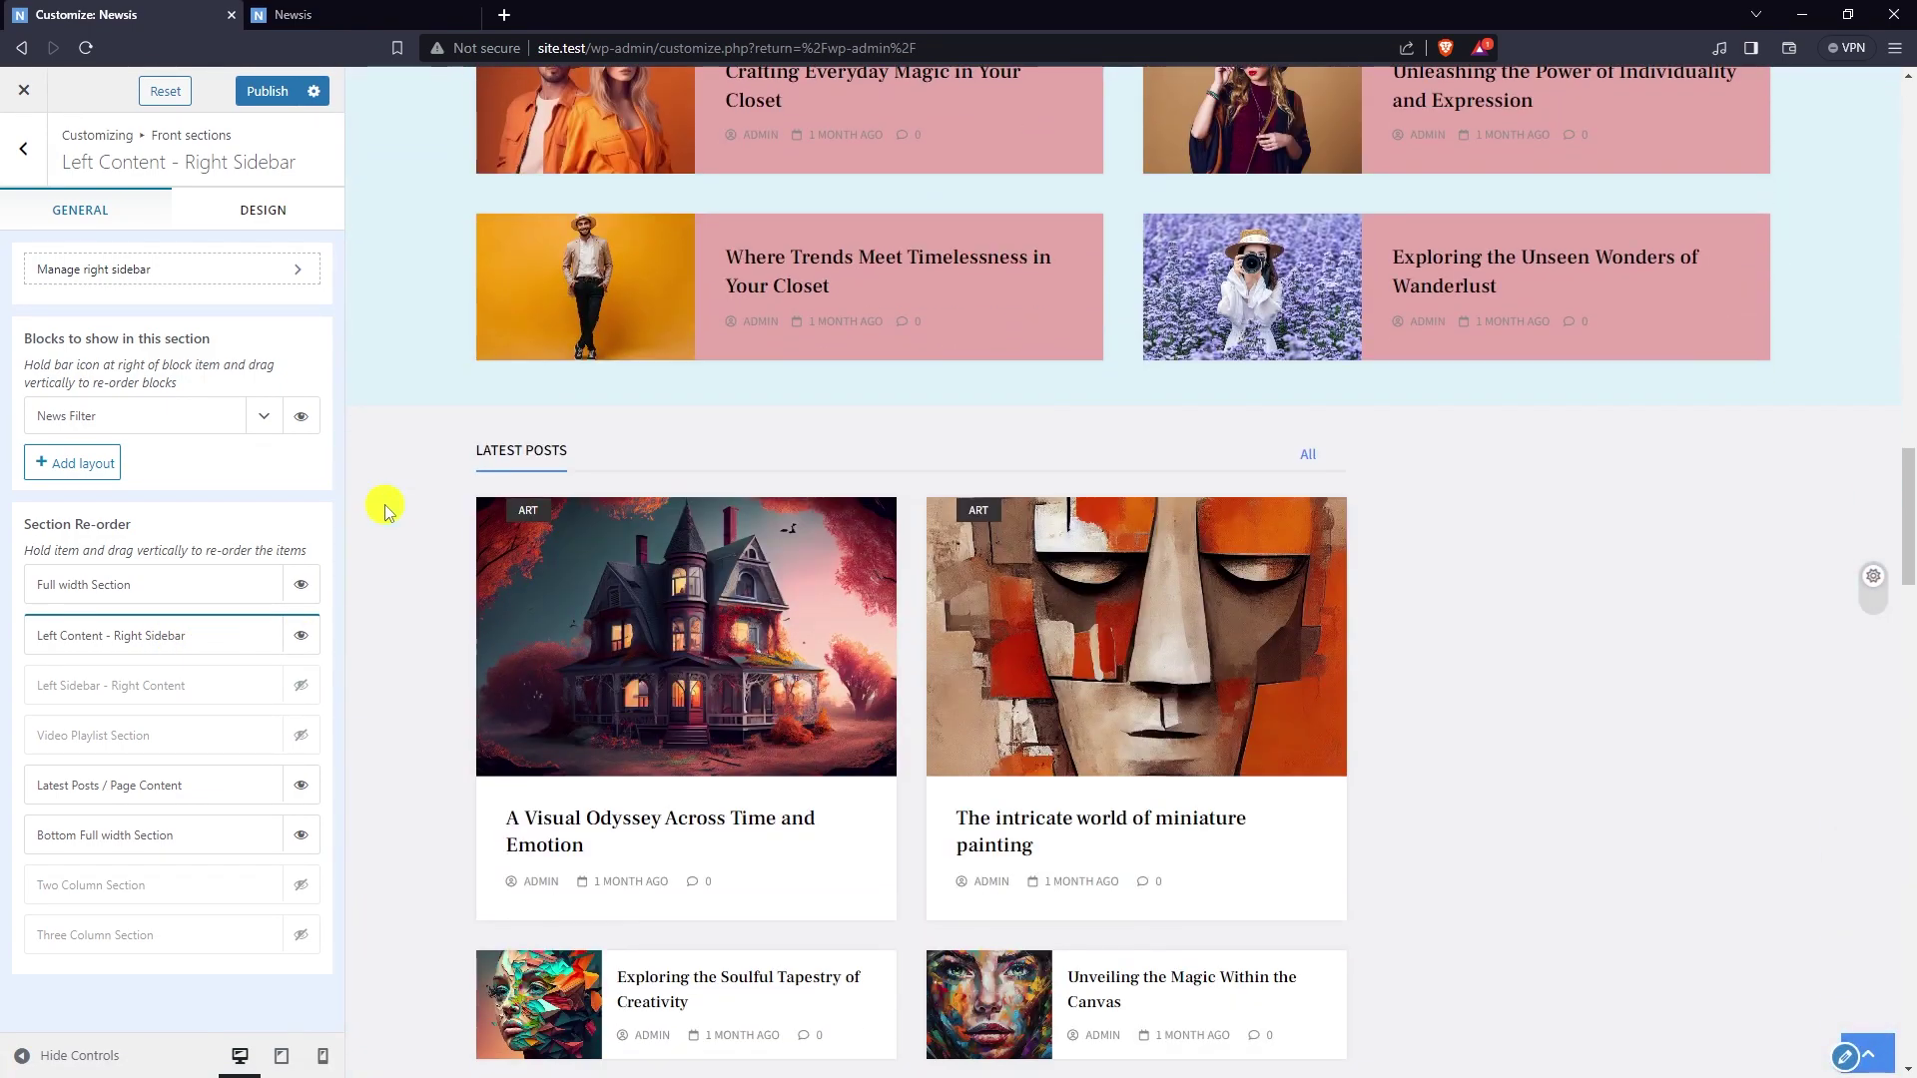
pyautogui.scroll(-2, 387, 511)
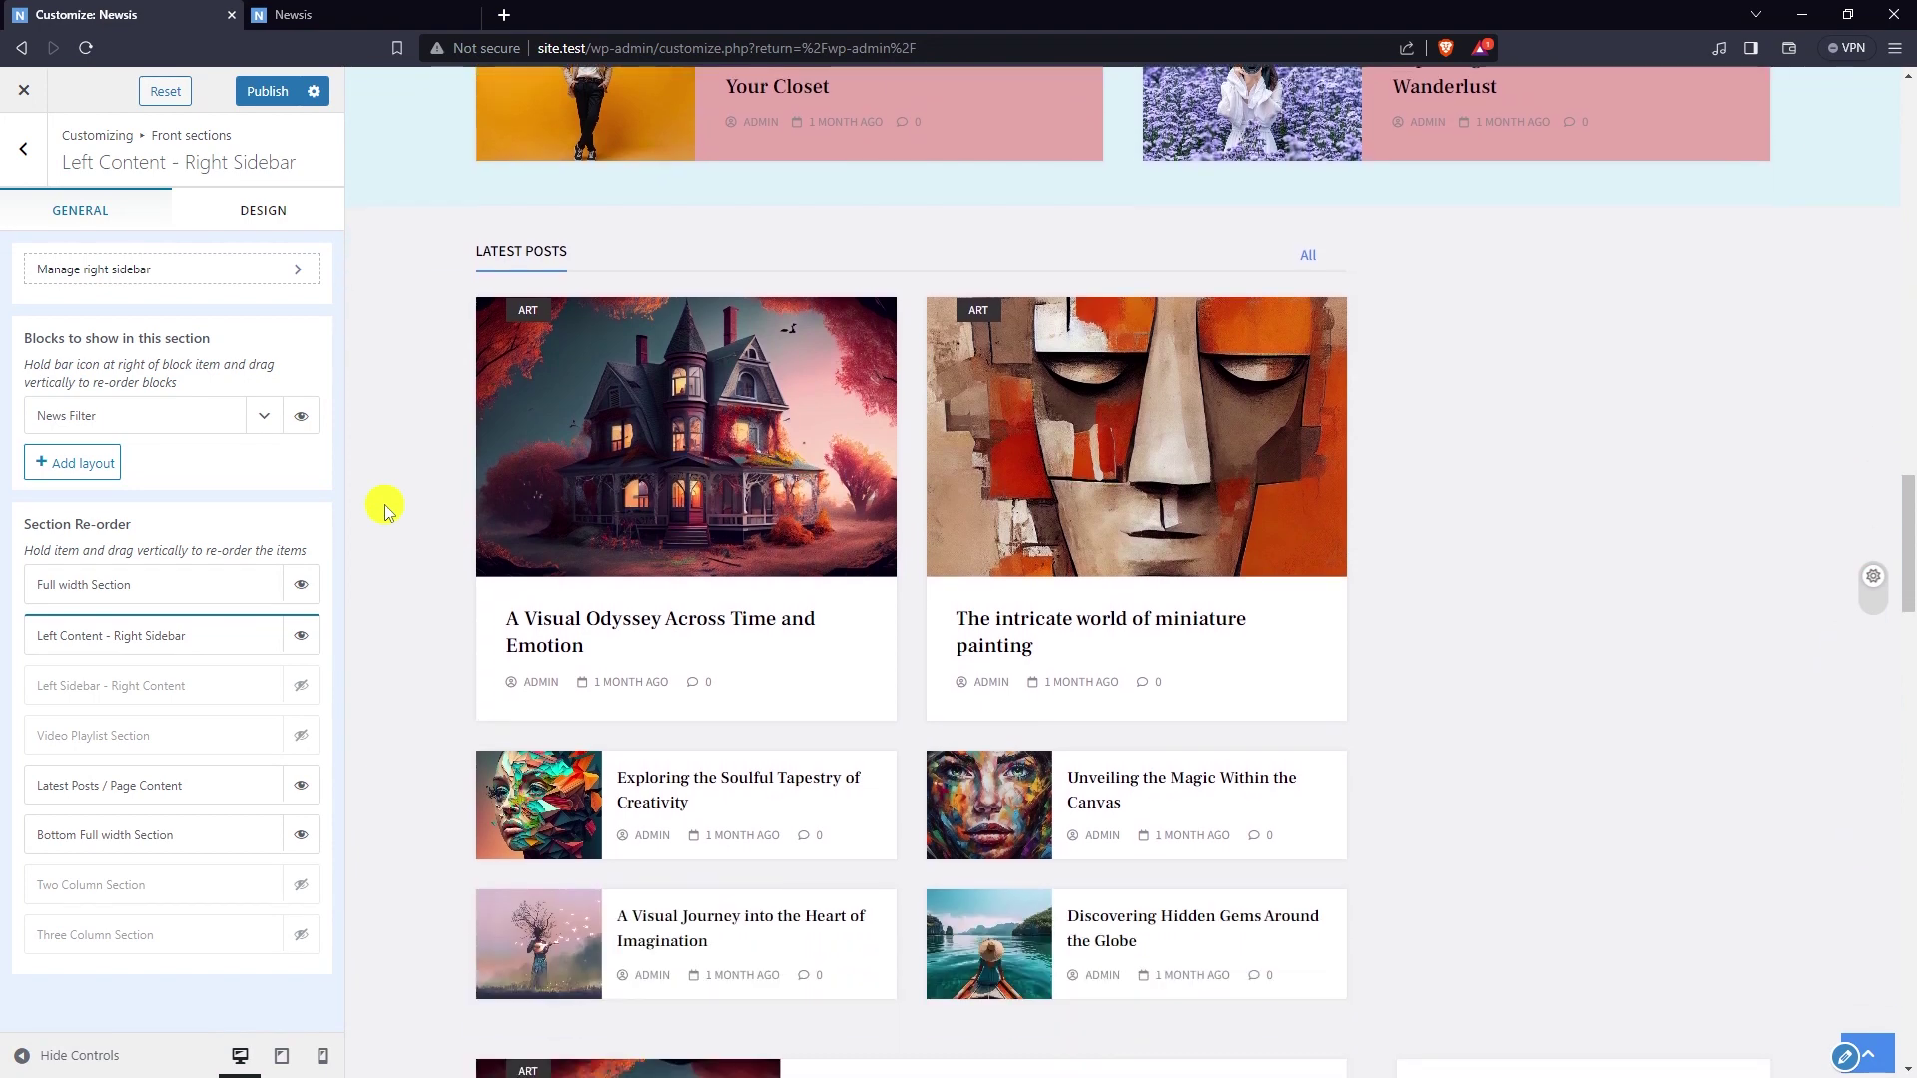
pyautogui.scroll(-1, 396, 440)
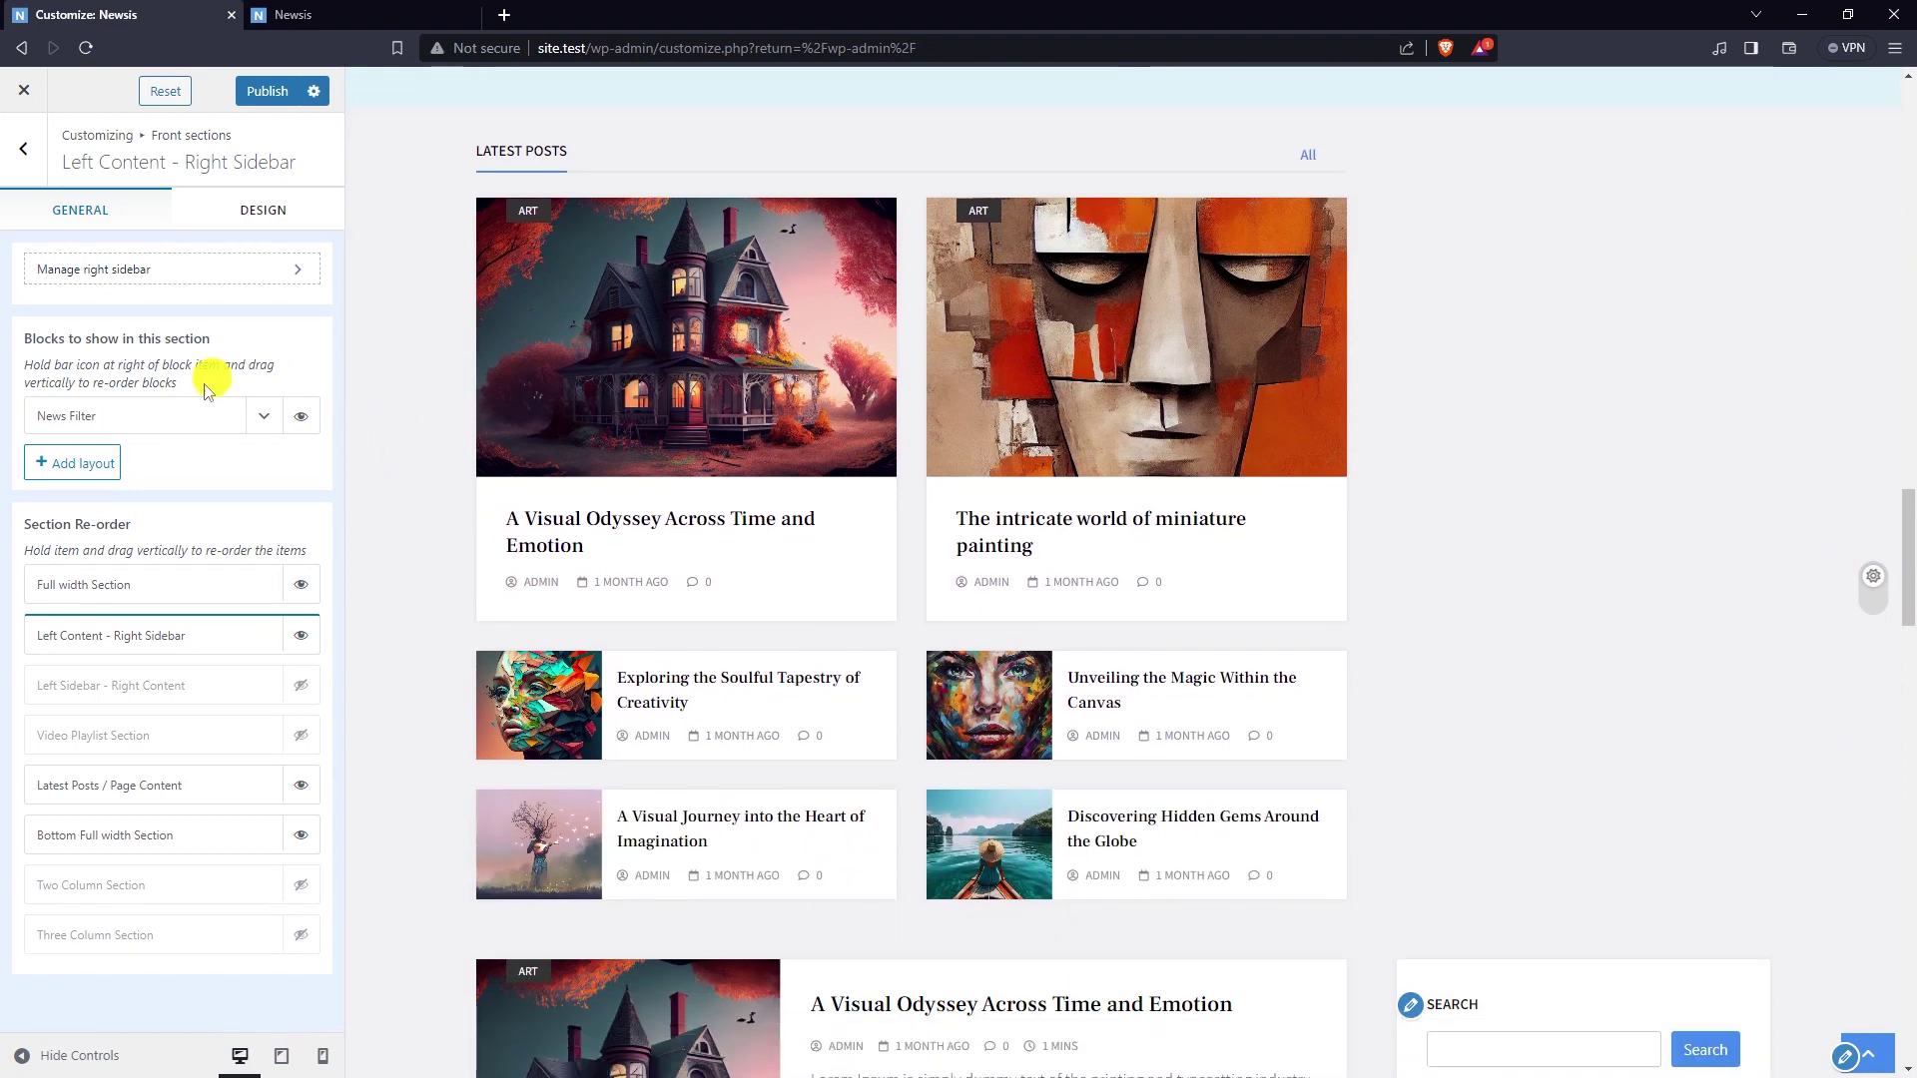
pyautogui.click(265, 419)
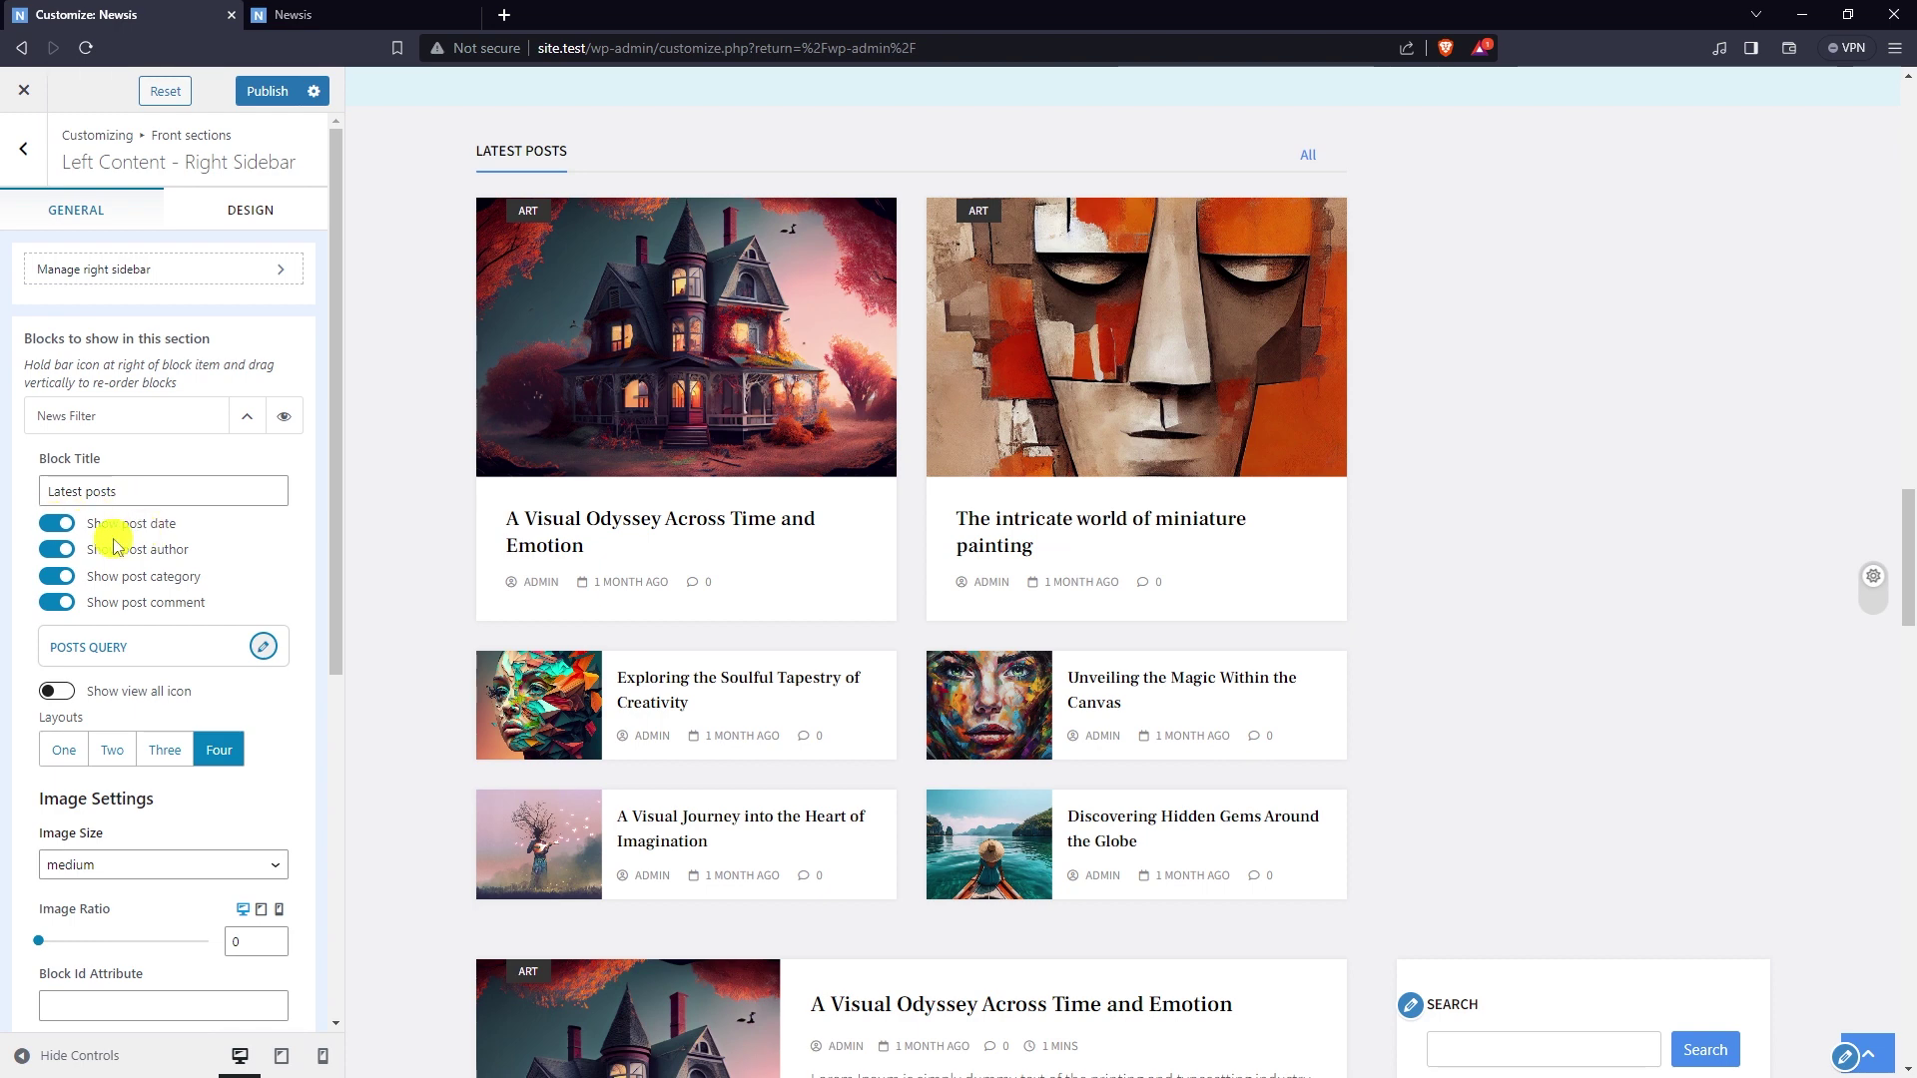
# - Add Art and Travel as categories in the News Filter Posts Query
pyautogui.scroll(-2, 244, 549)
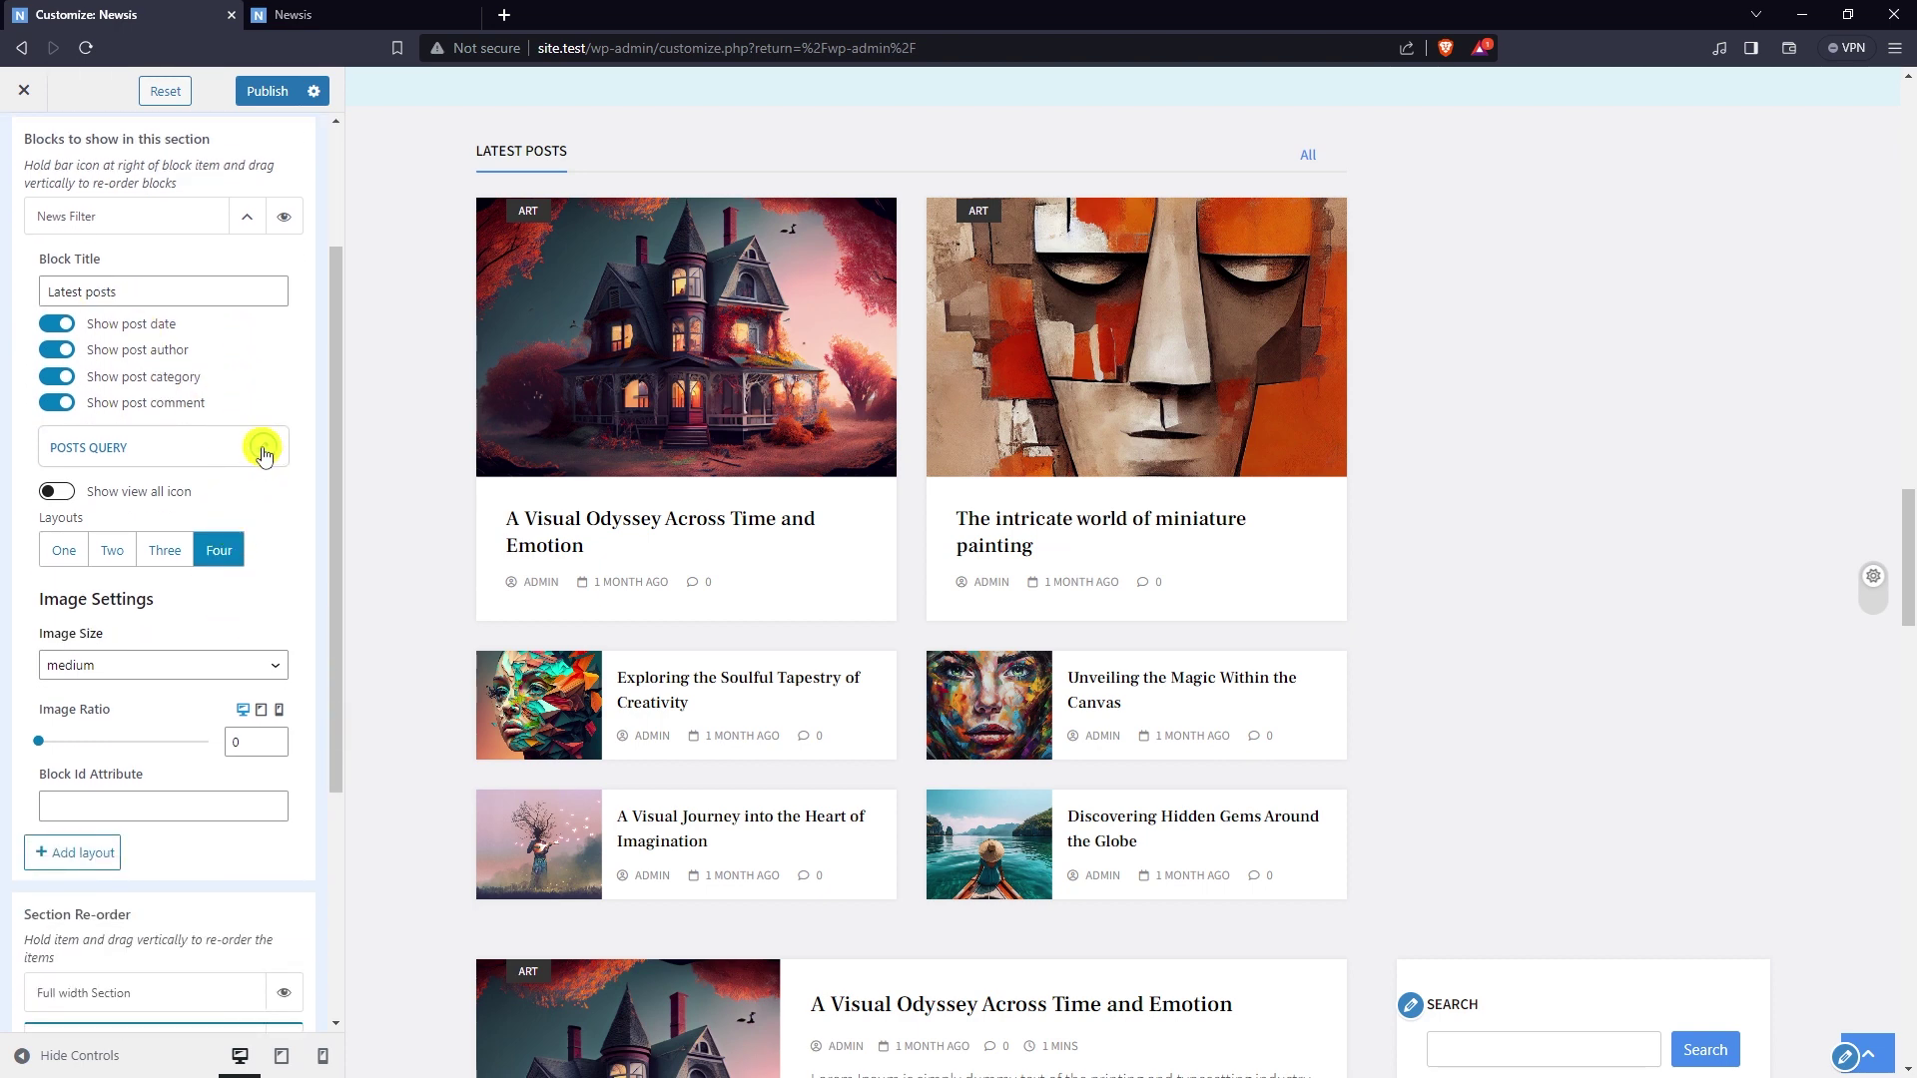
pyautogui.click(264, 449)
pyautogui.click(336, 344)
pyautogui.click(340, 392)
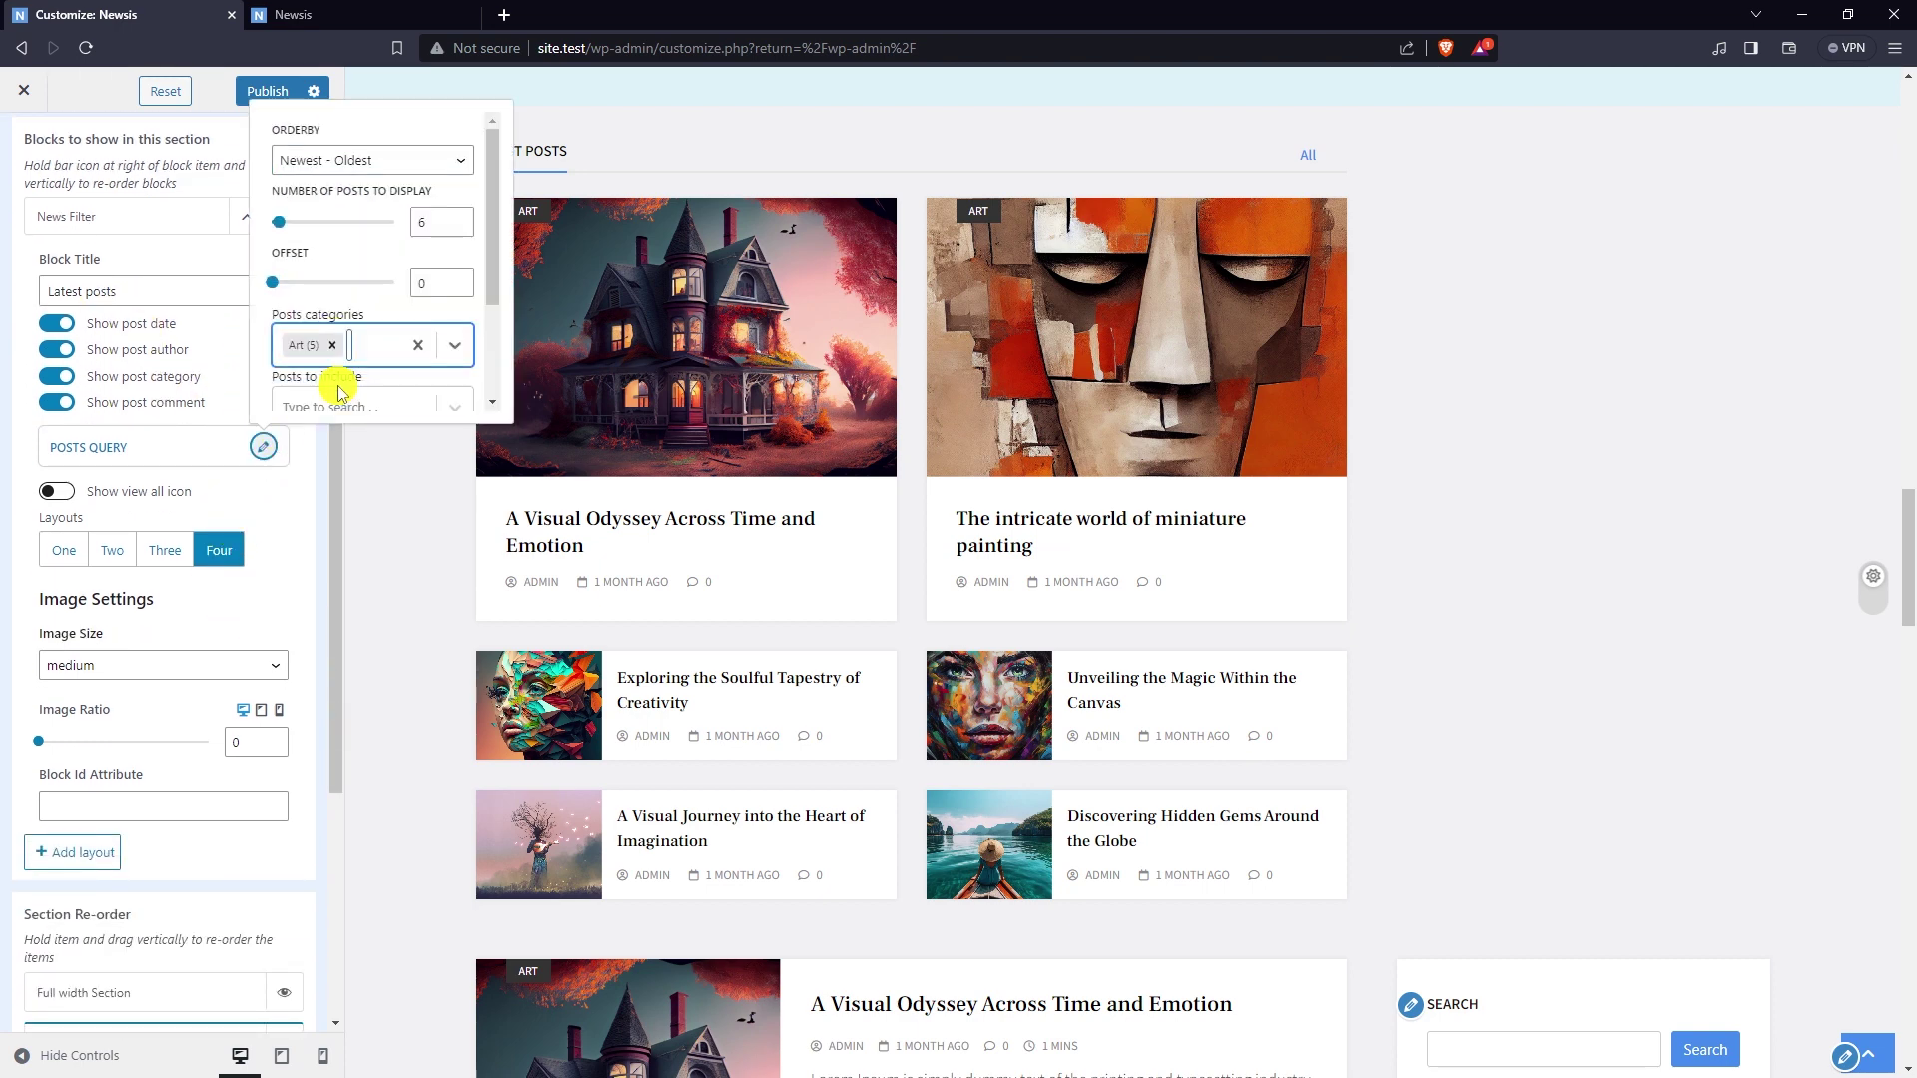
pyautogui.scroll(-1, 349, 245)
pyautogui.click(378, 250)
pyautogui.click(349, 325)
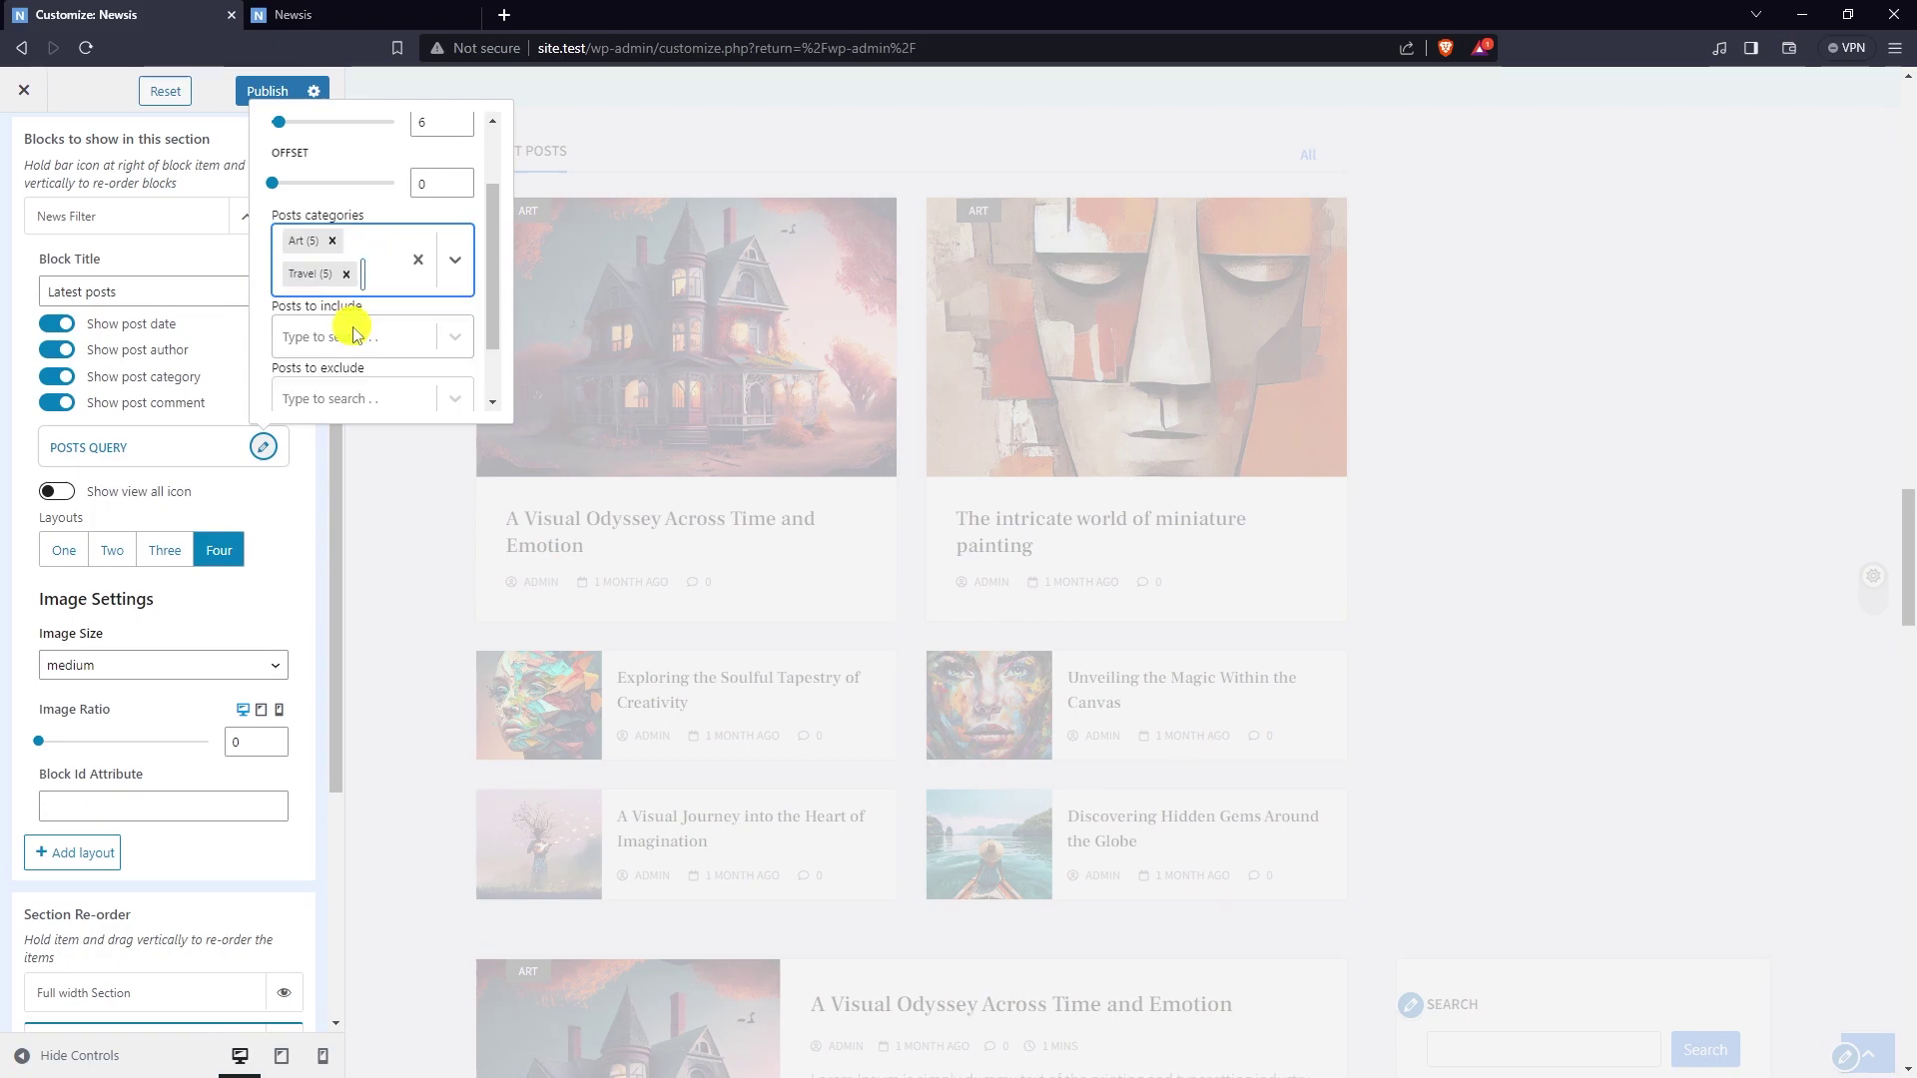
pyautogui.click(266, 449)
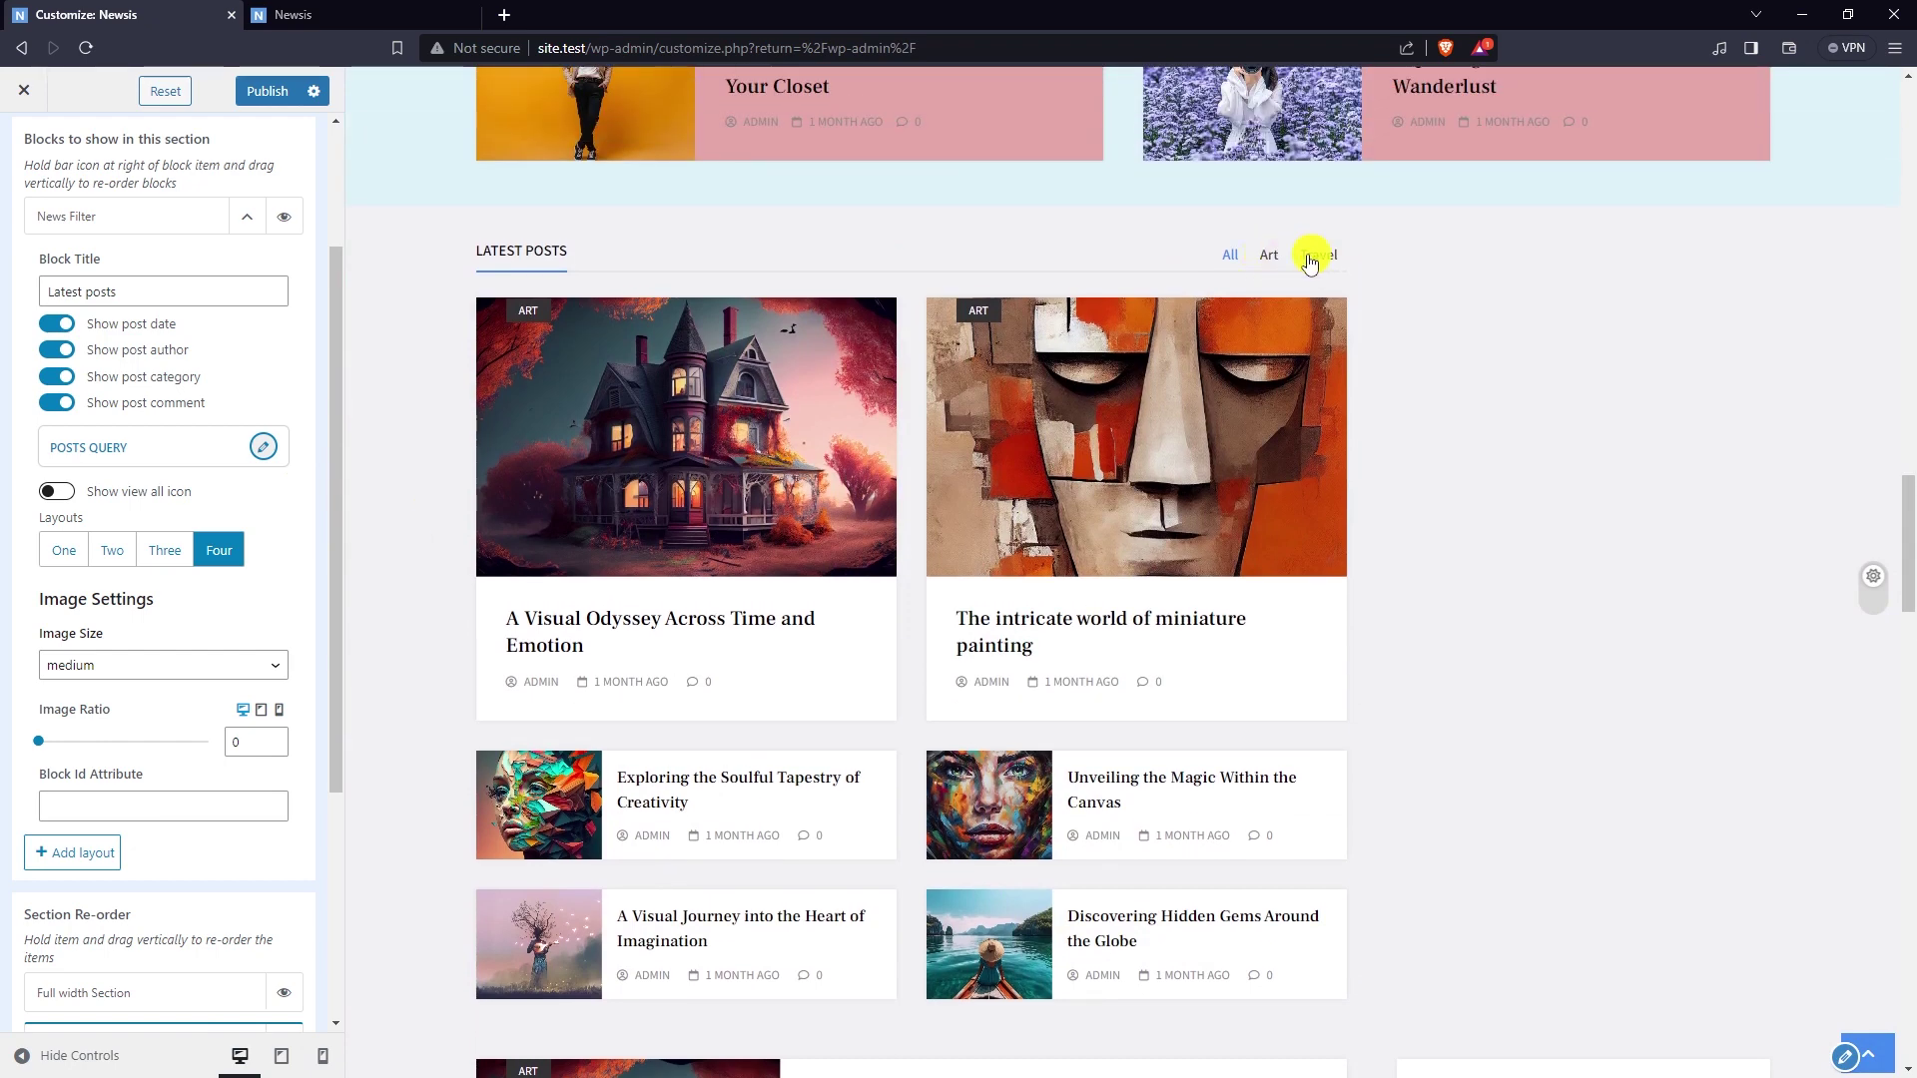
# - Try the Art, Travel and All filter tabs, then set the block layout to One
pyautogui.click(1276, 256)
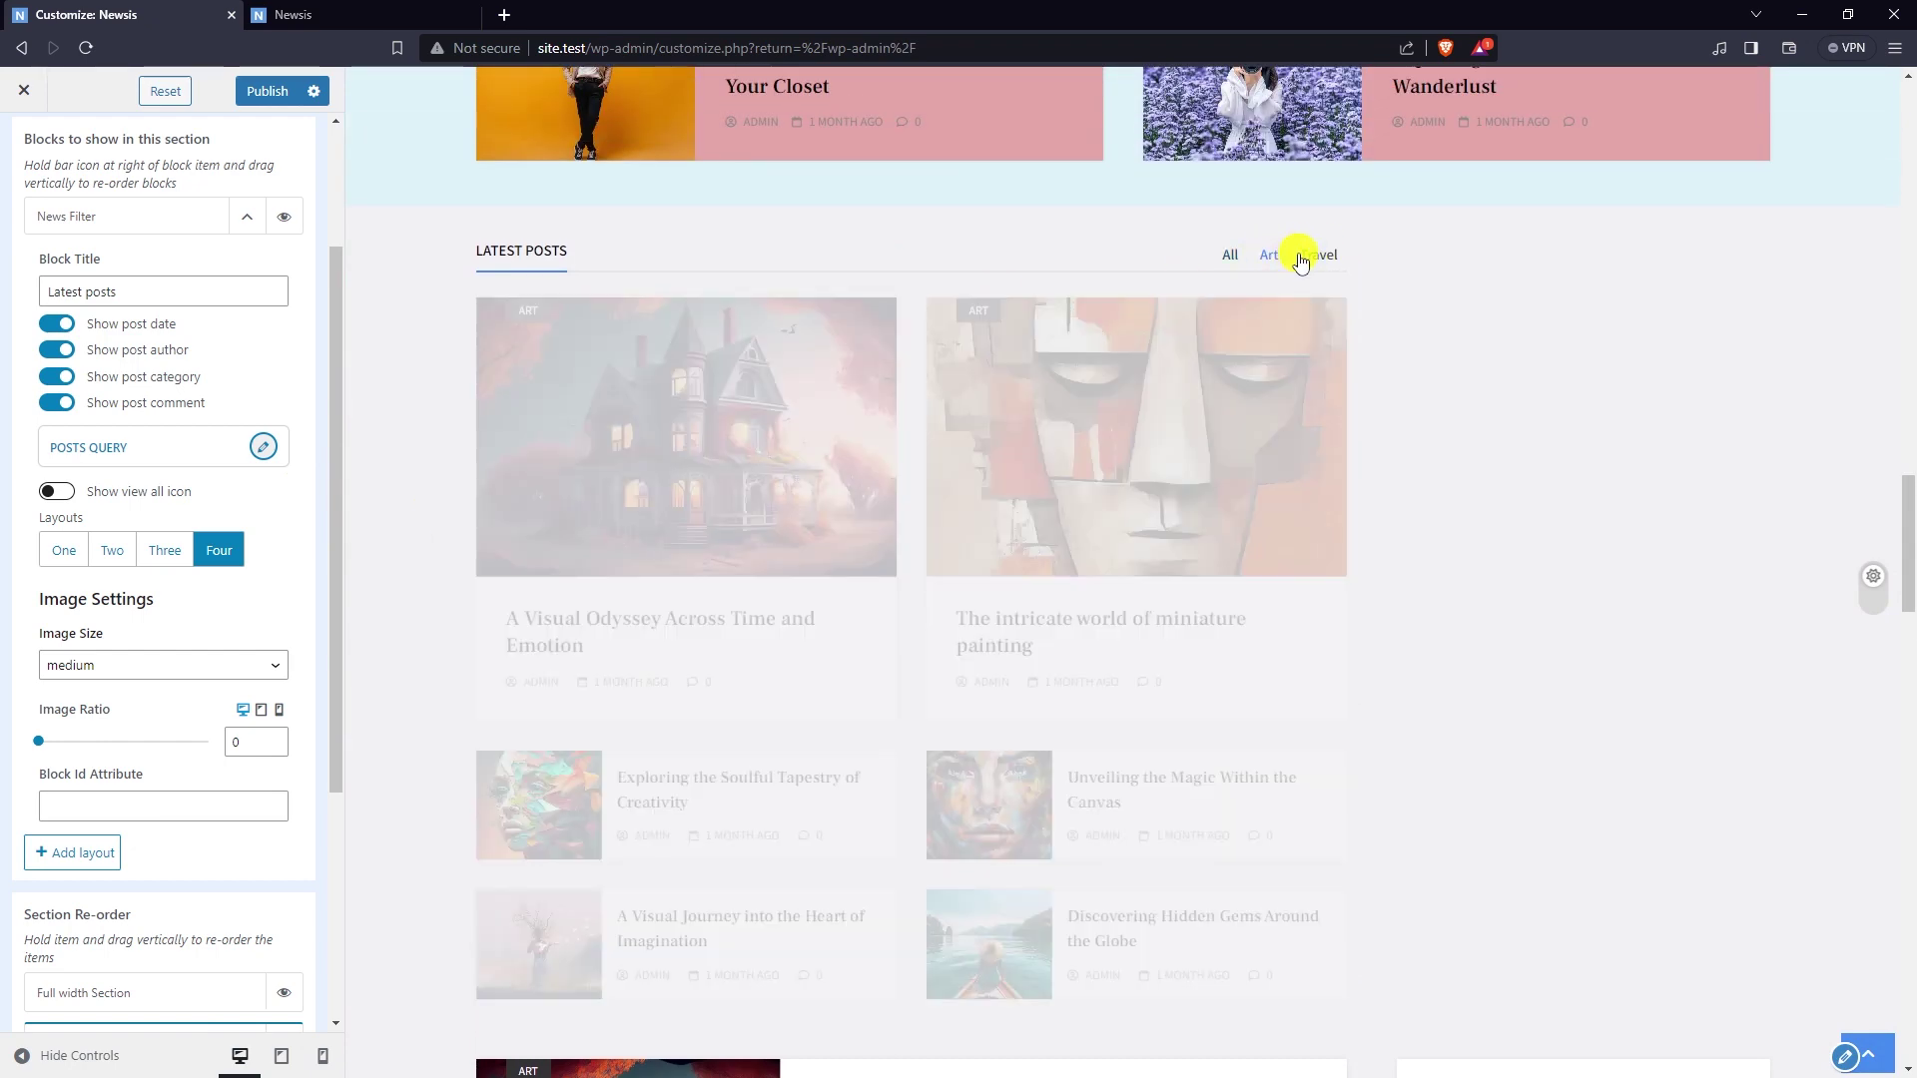
pyautogui.click(1317, 258)
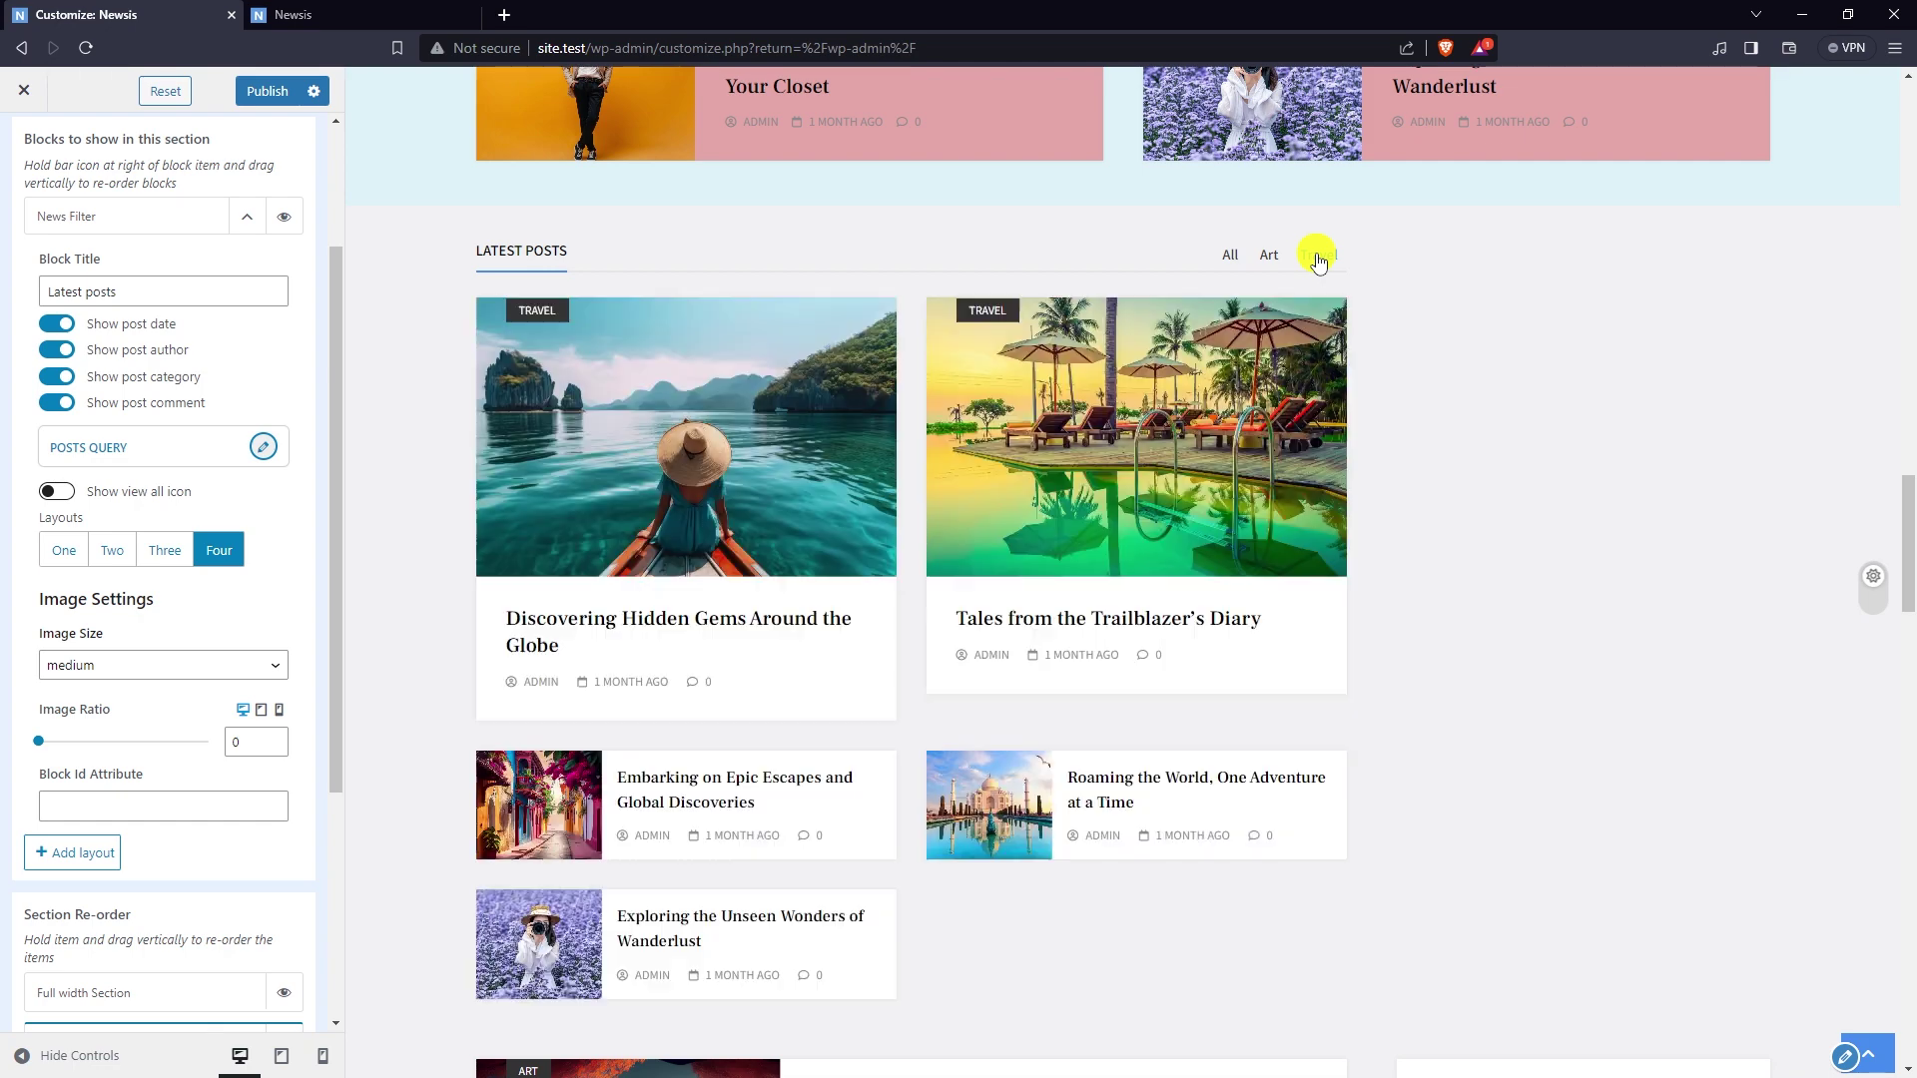
pyautogui.click(1238, 257)
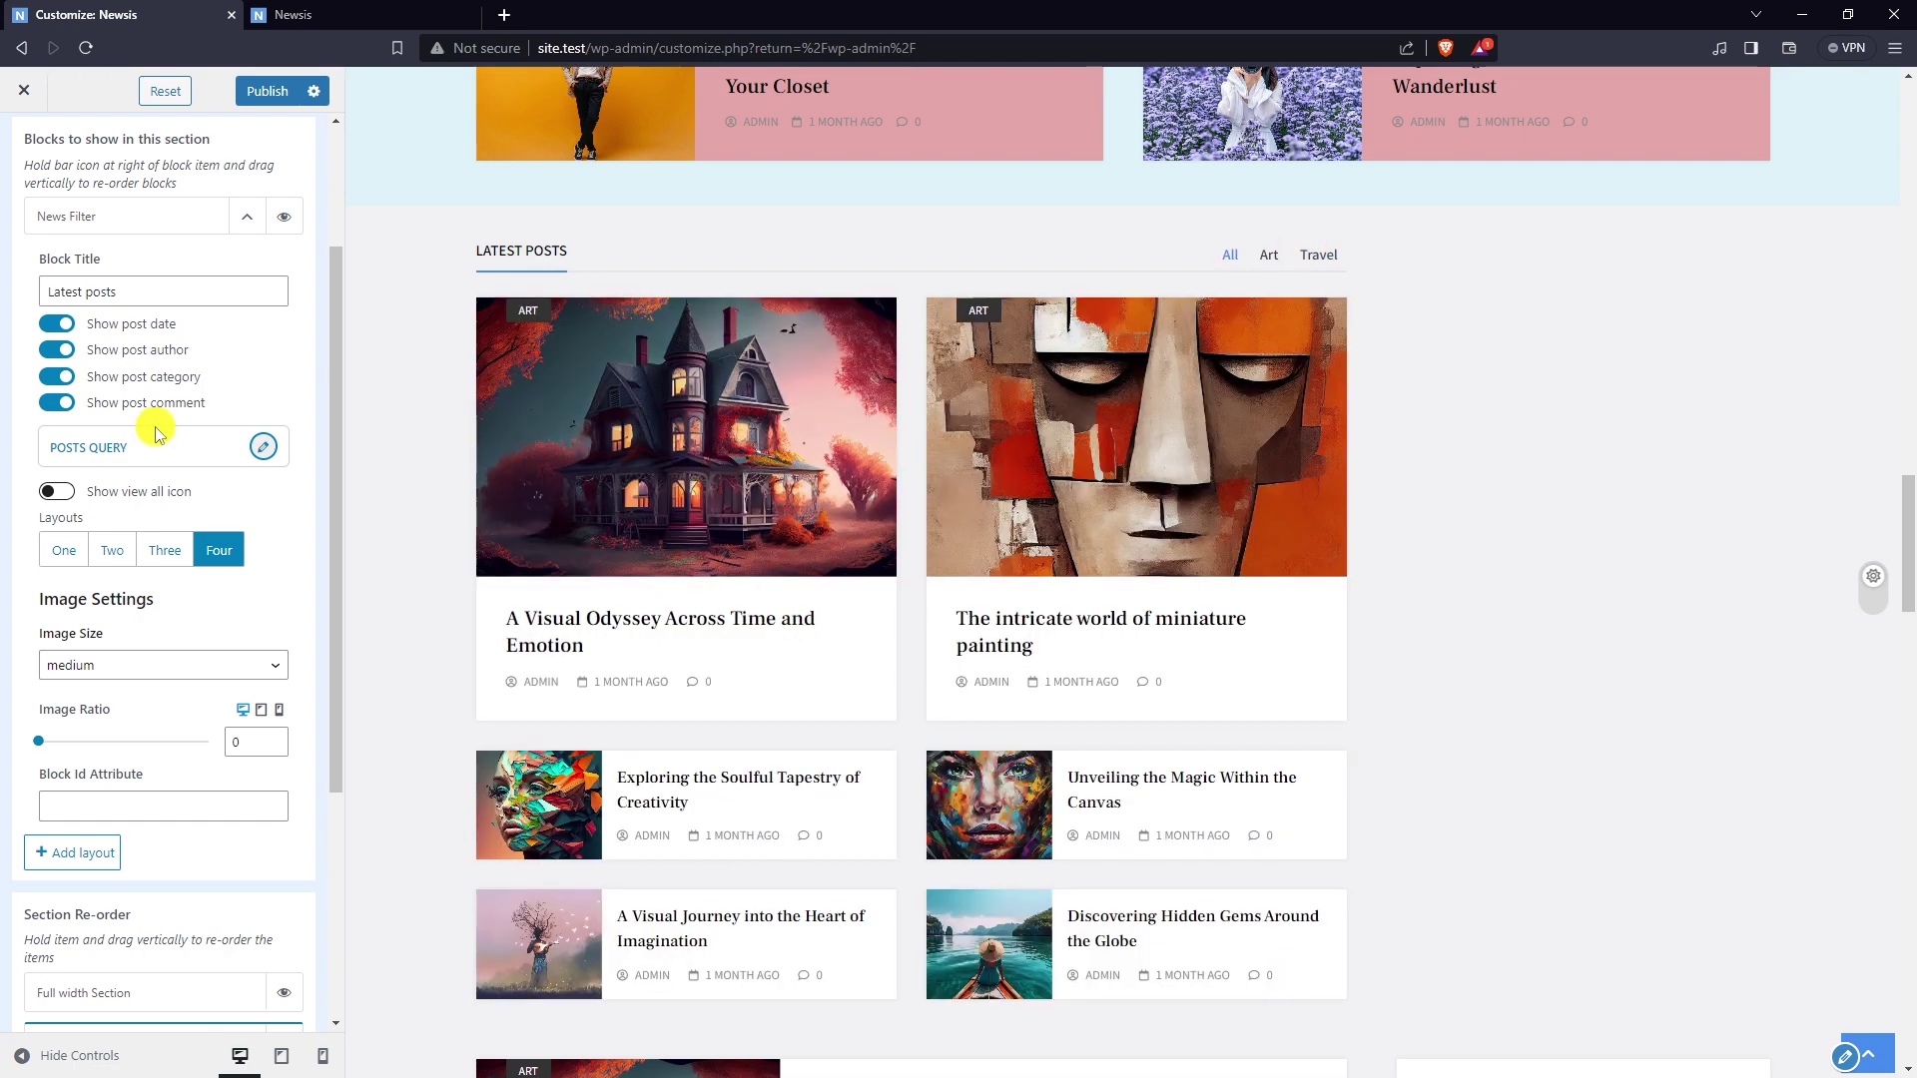
pyautogui.click(56, 554)
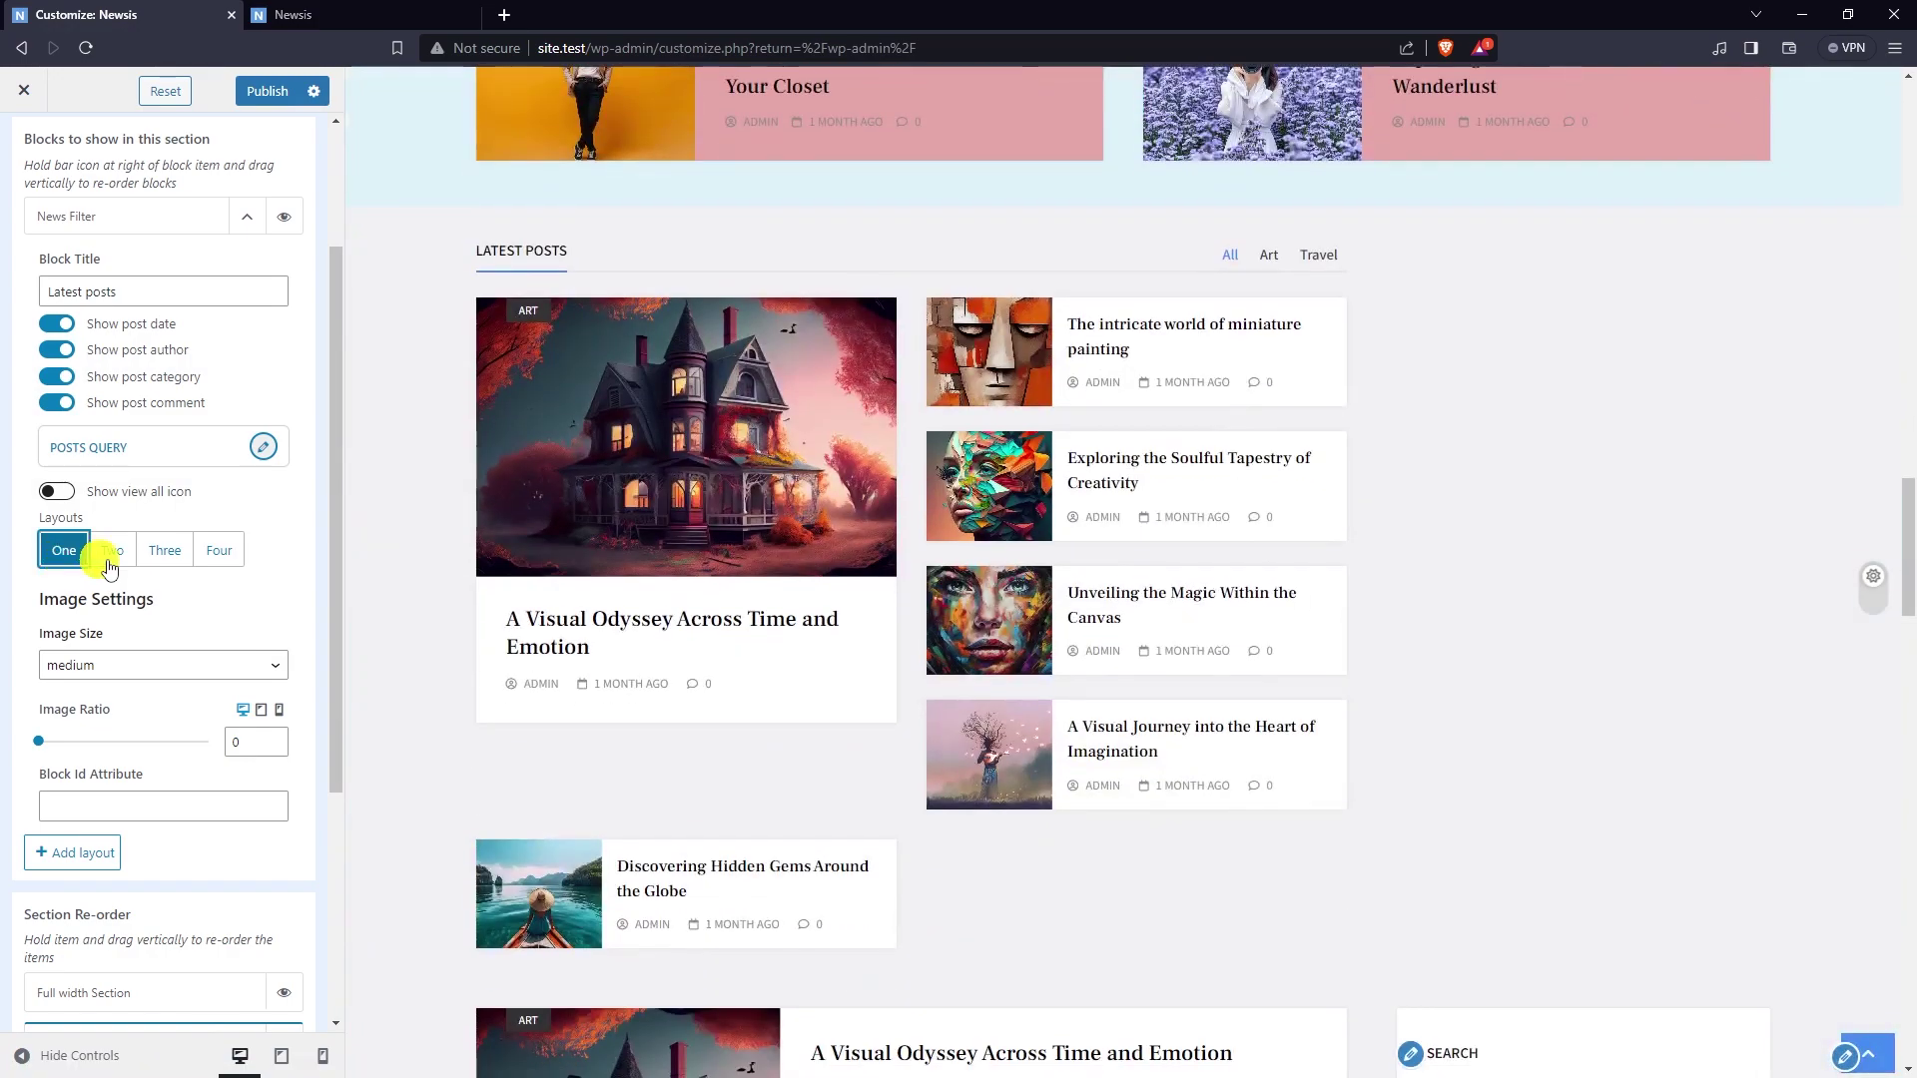
pyautogui.scroll(-1, 378, 509)
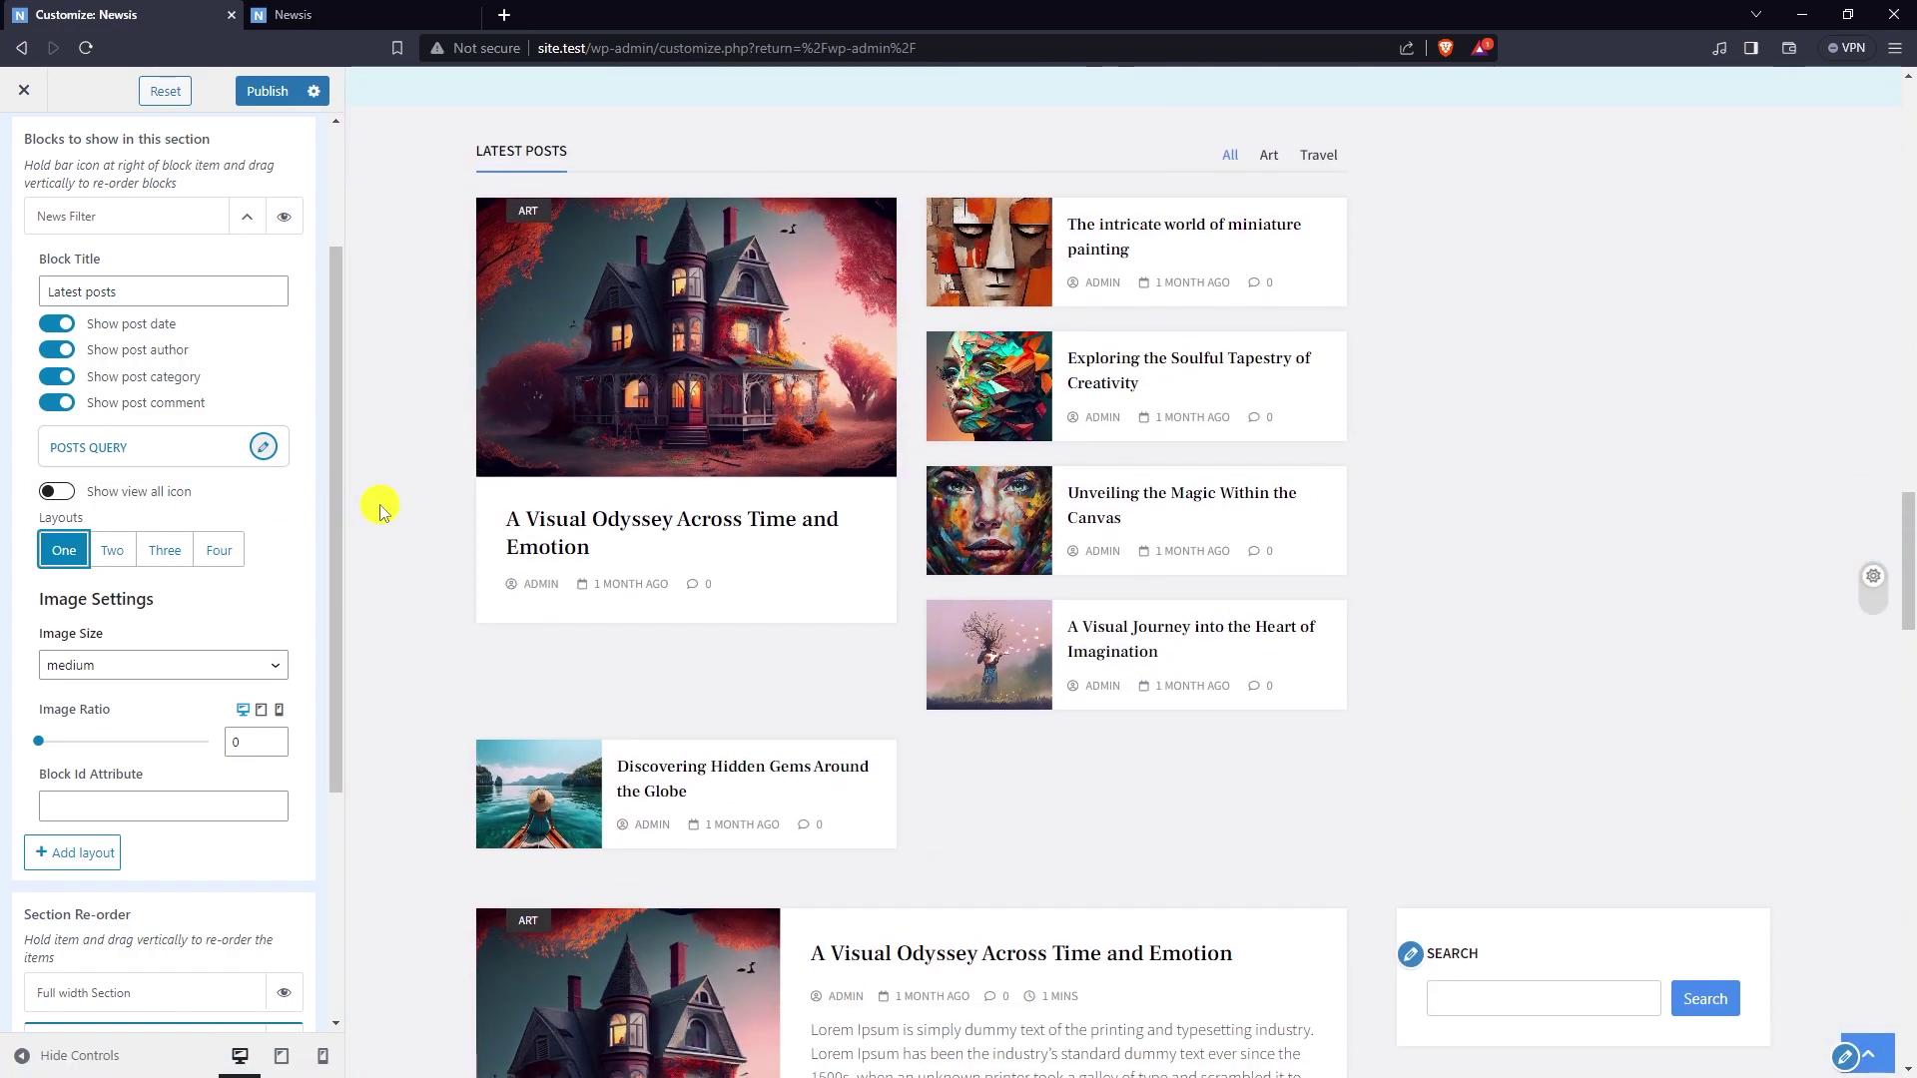
# - Set the News Filter's number of posts to 4
pyautogui.click(264, 447)
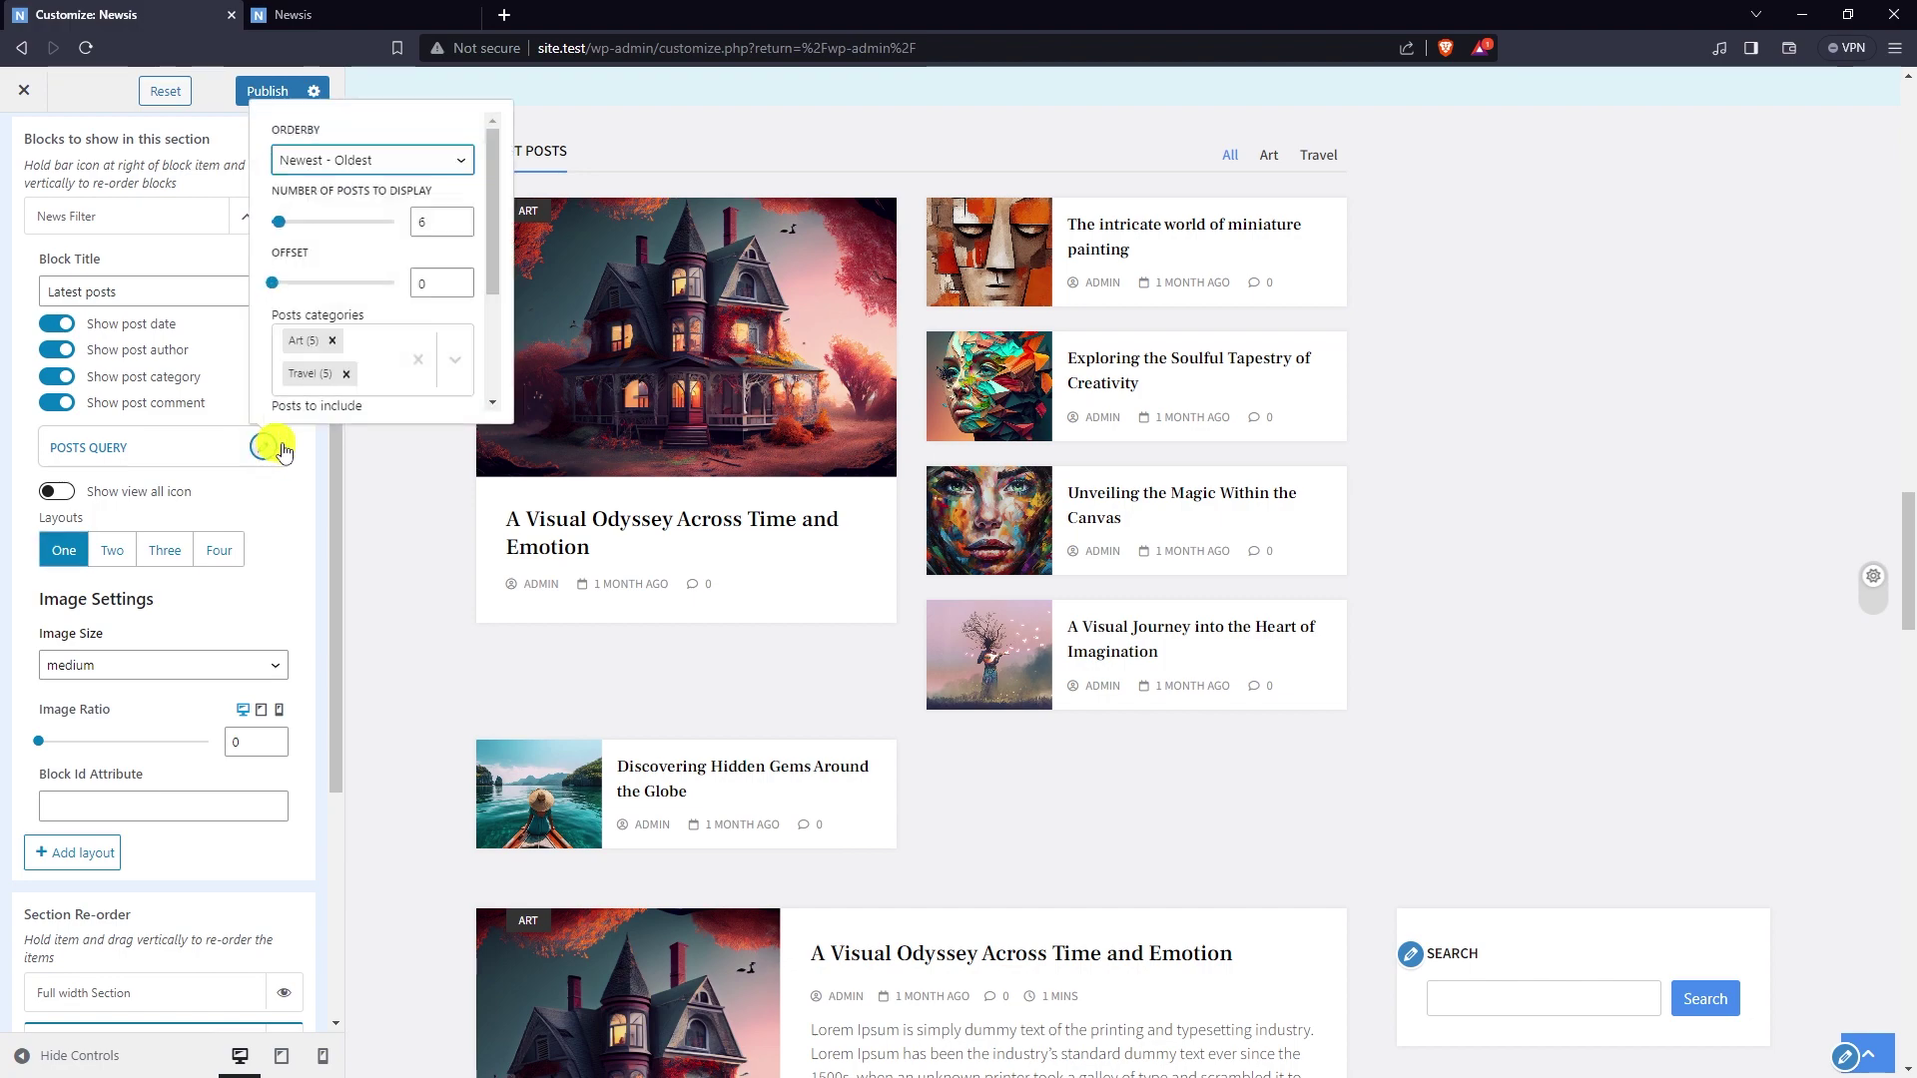
pyautogui.click(459, 229)
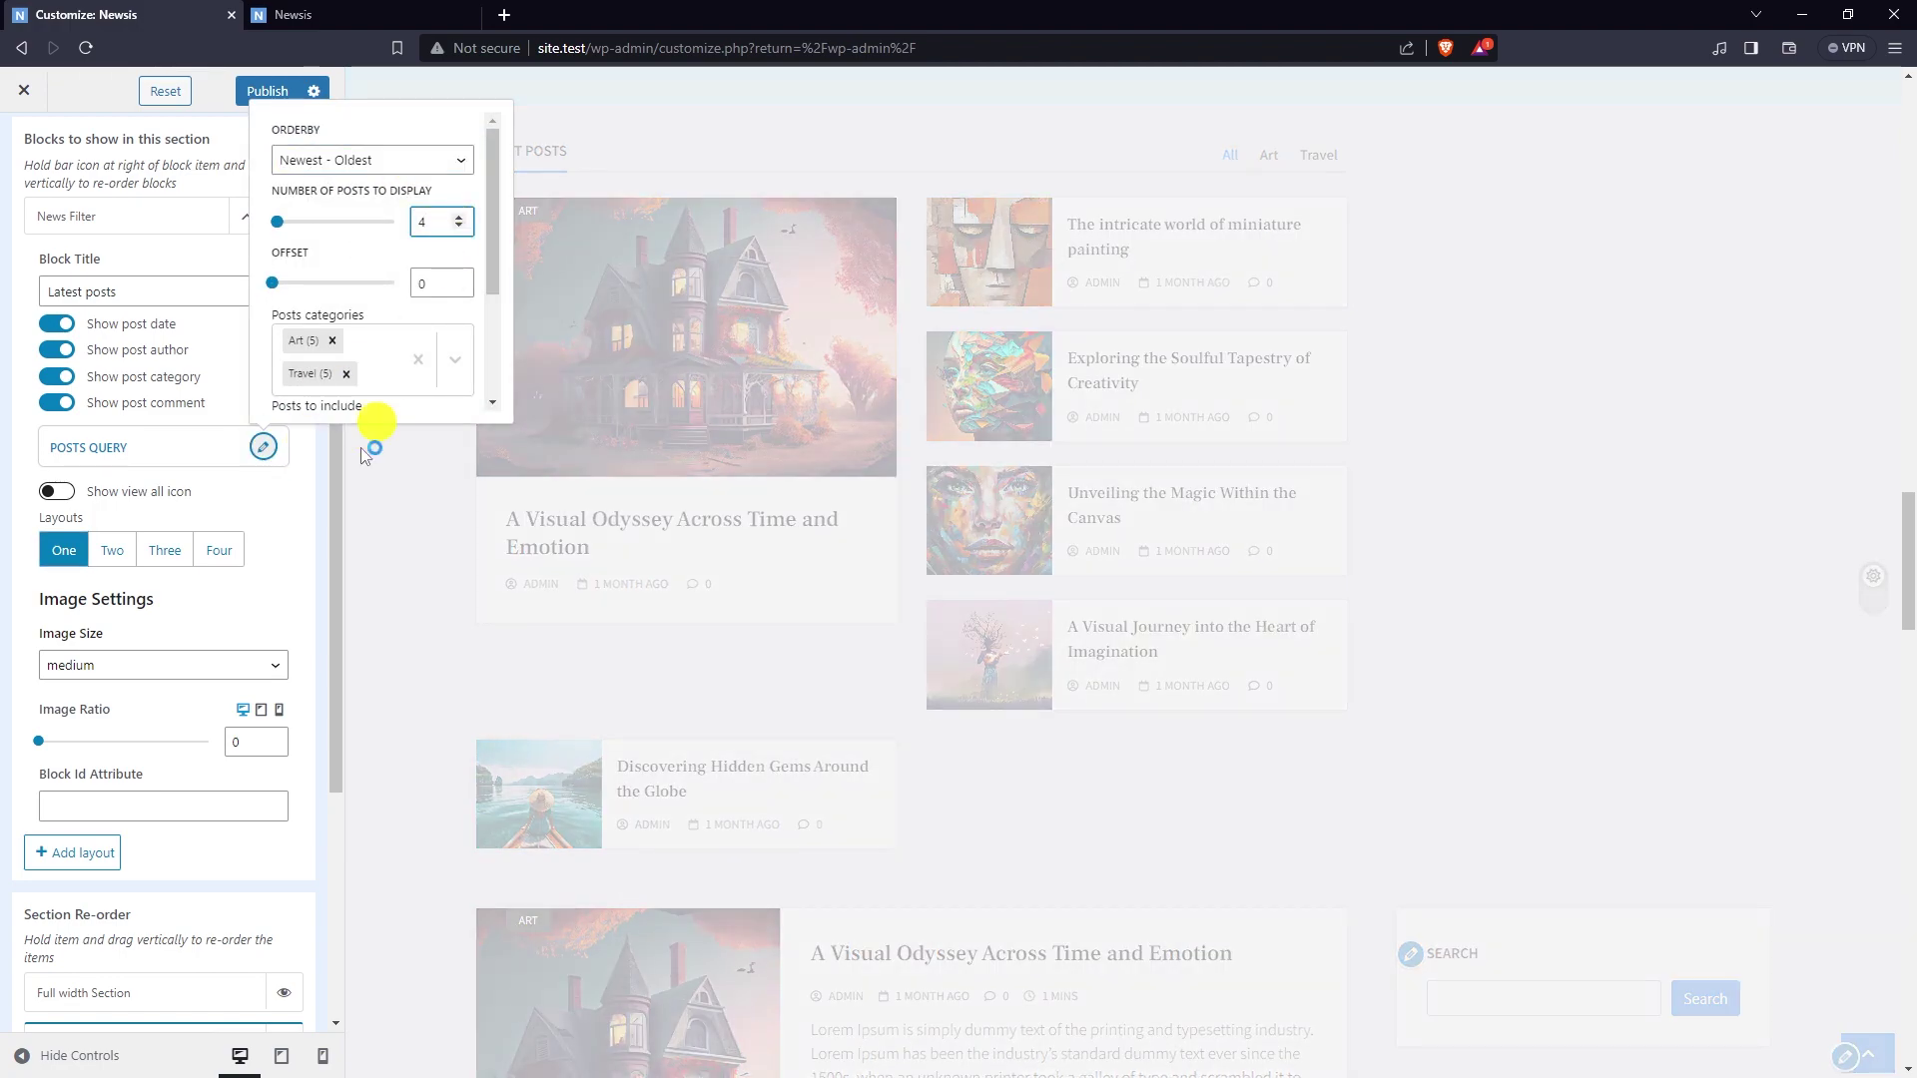
pyautogui.click(290, 531)
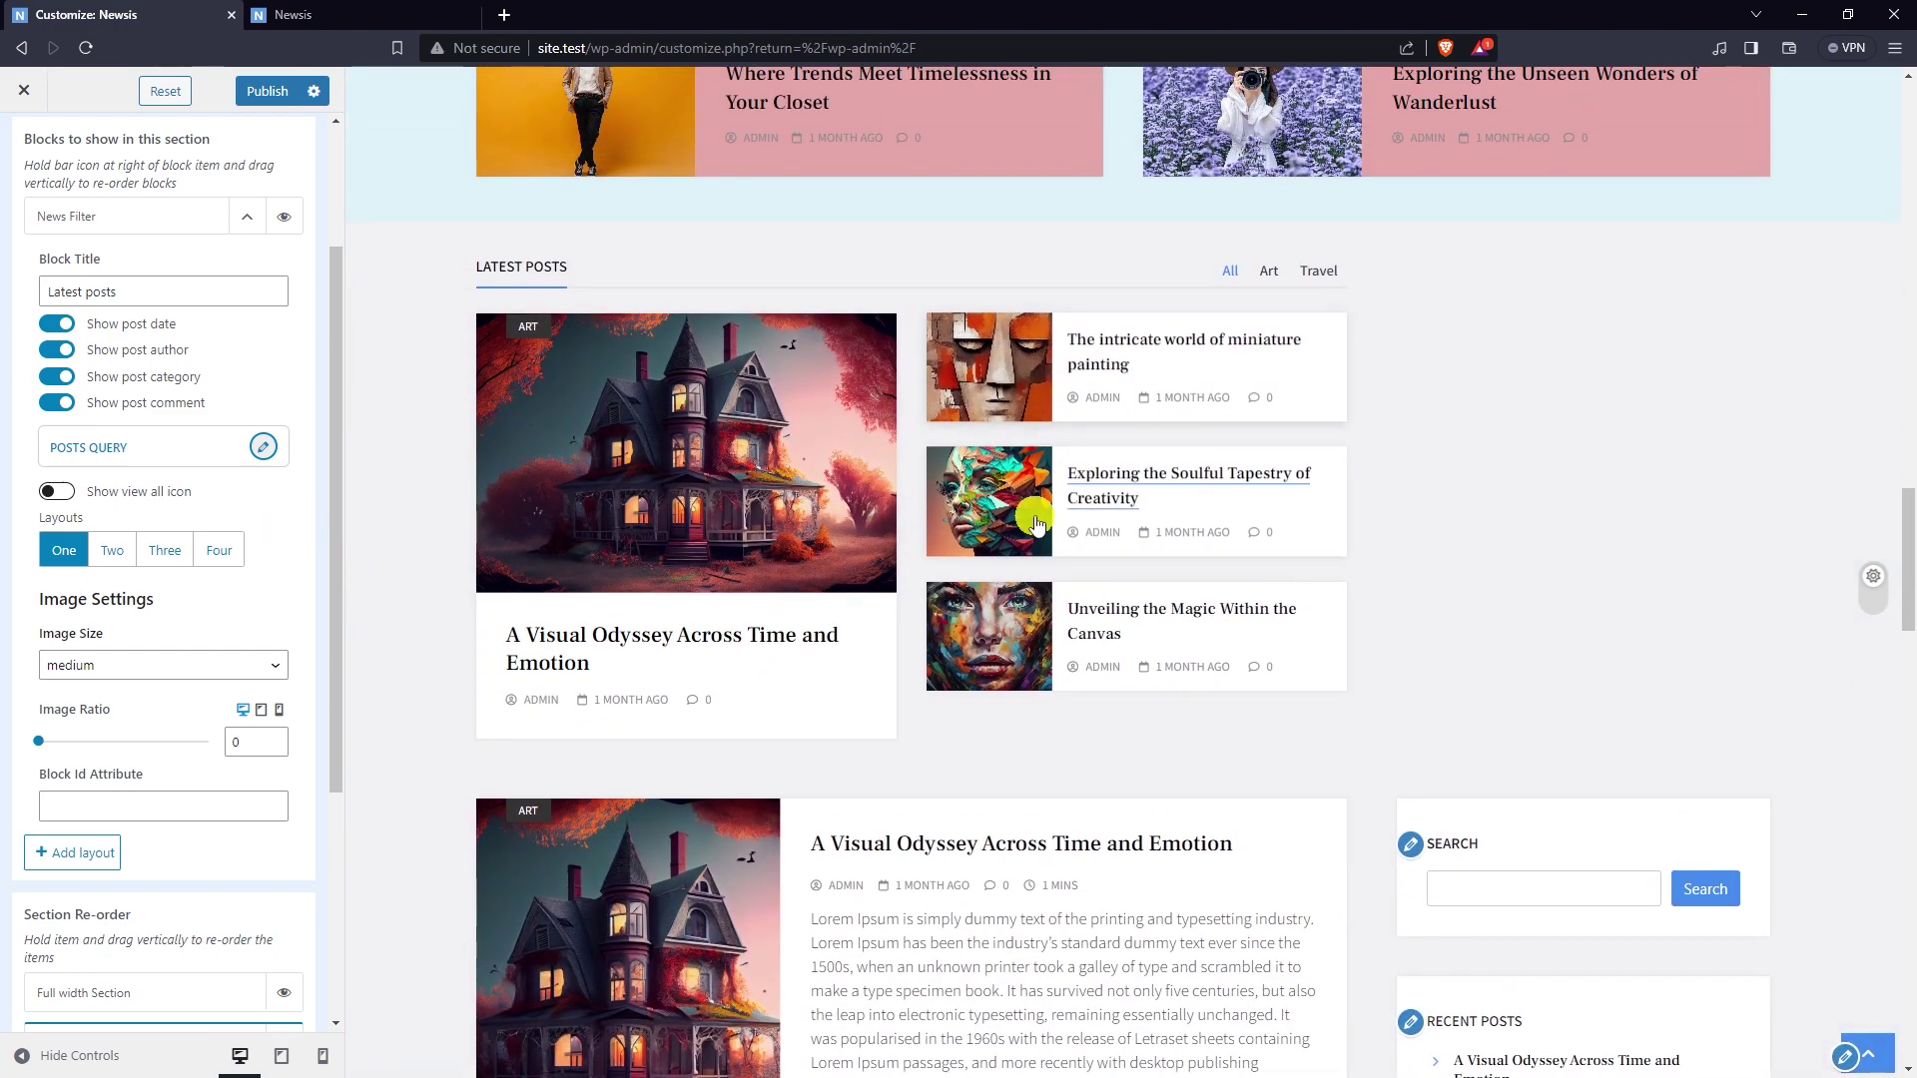
# - Turn off Show post comment, collapse News Filter, and bring up the Add layout list
pyautogui.click(55, 404)
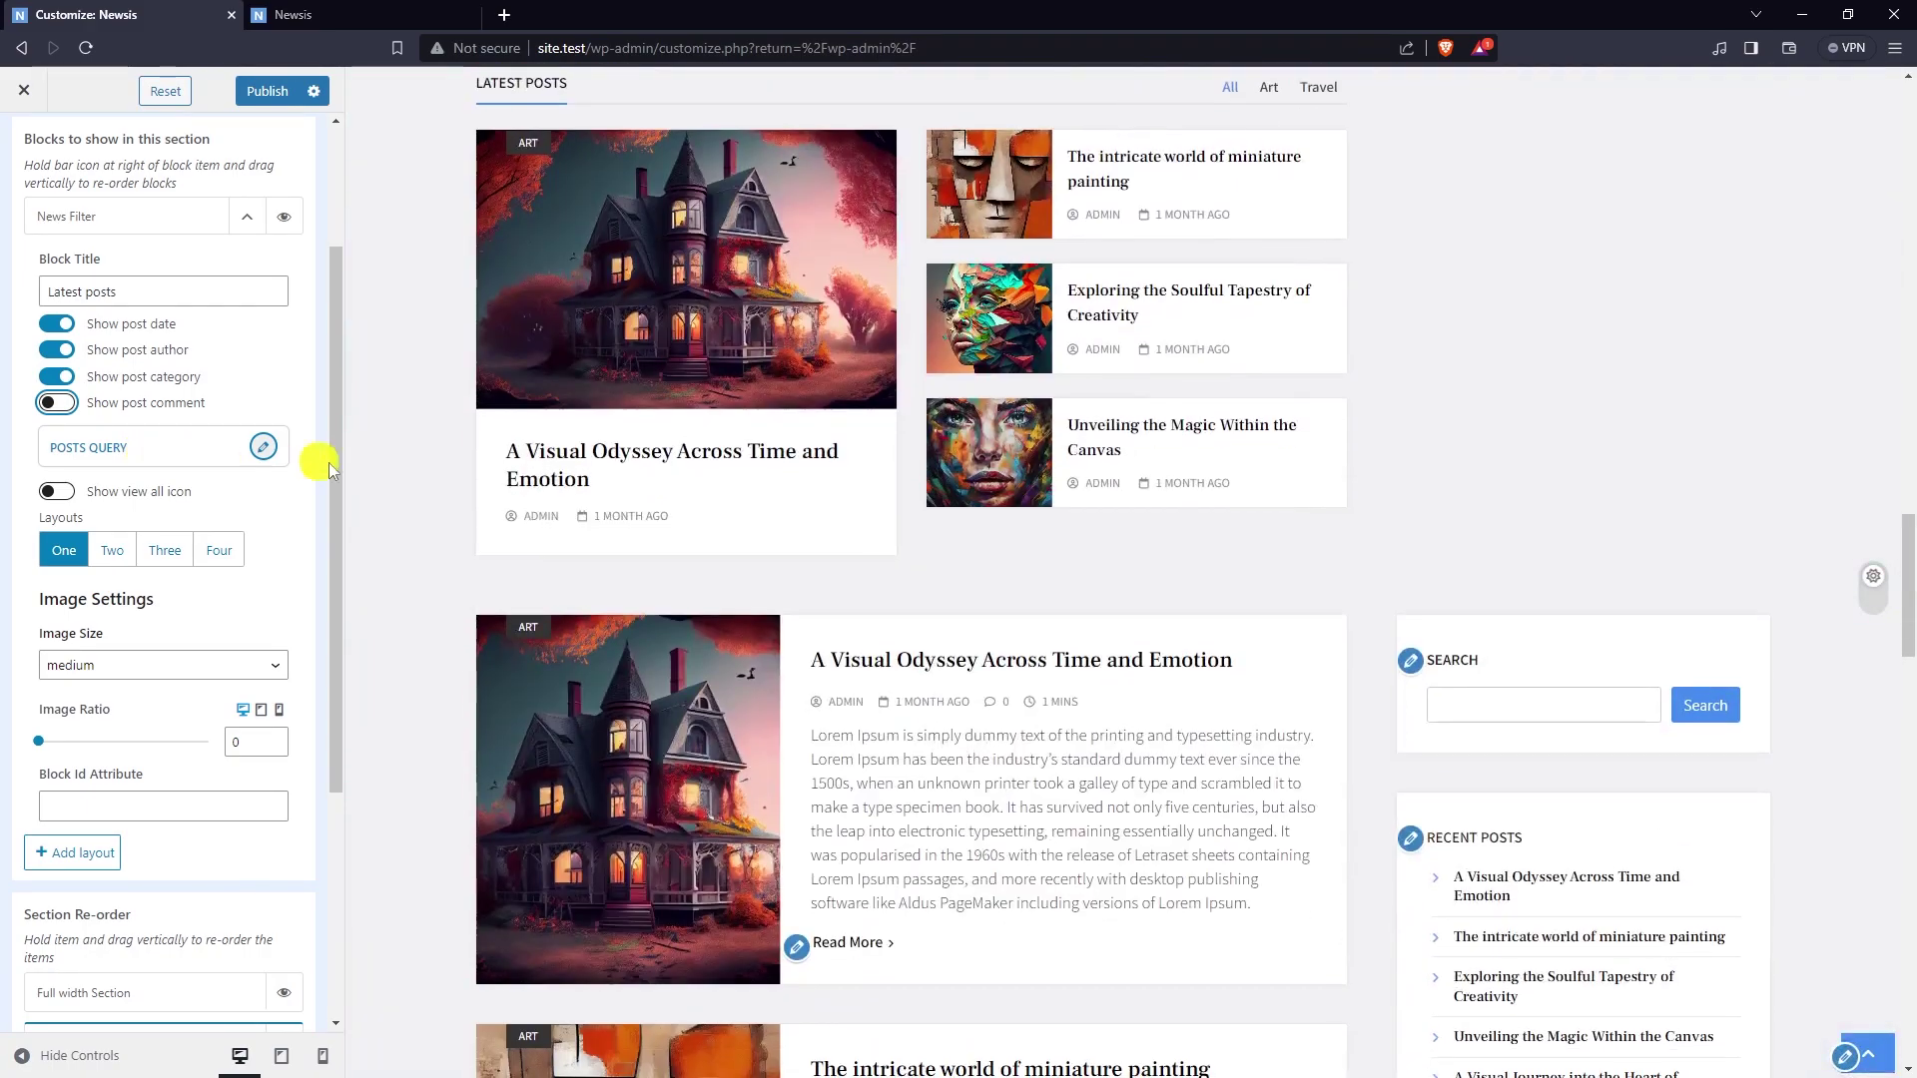
pyautogui.scroll(-1, 216, 499)
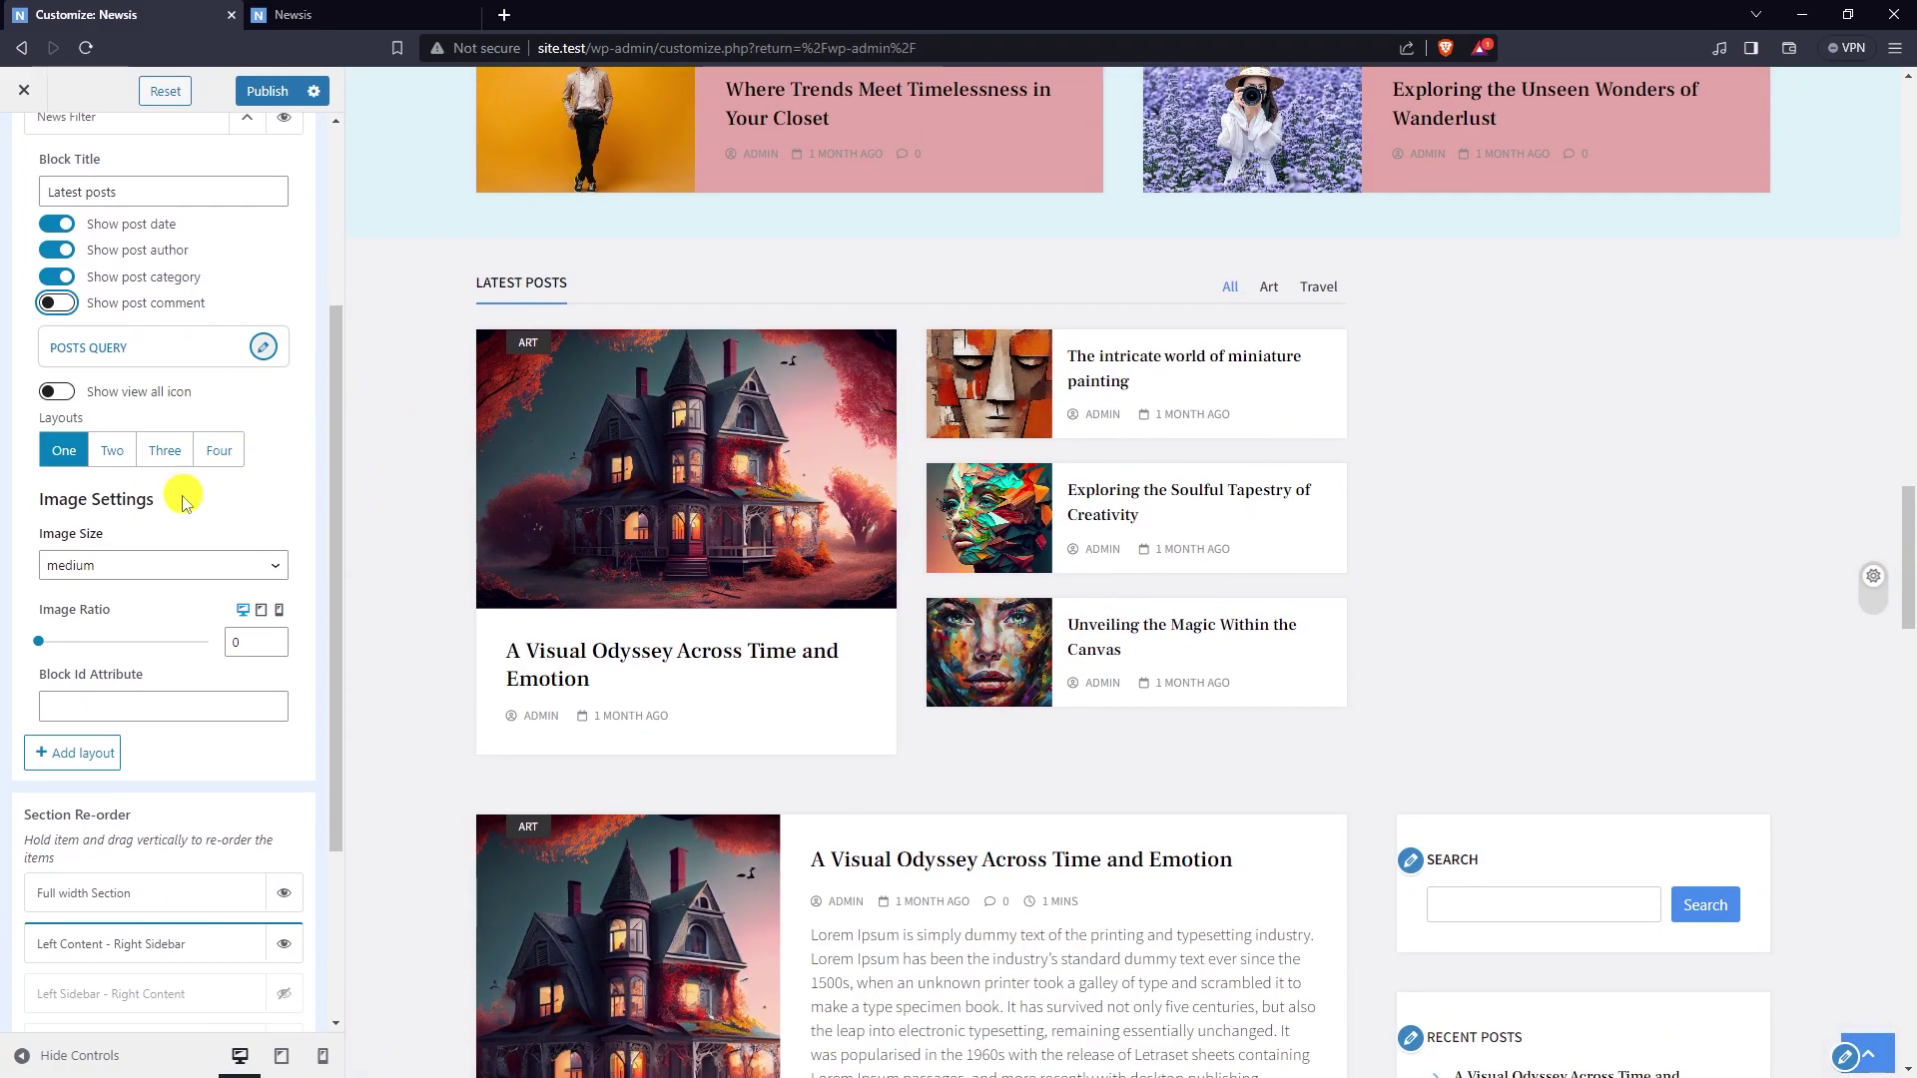
pyautogui.scroll(3, 150, 529)
pyautogui.click(235, 418)
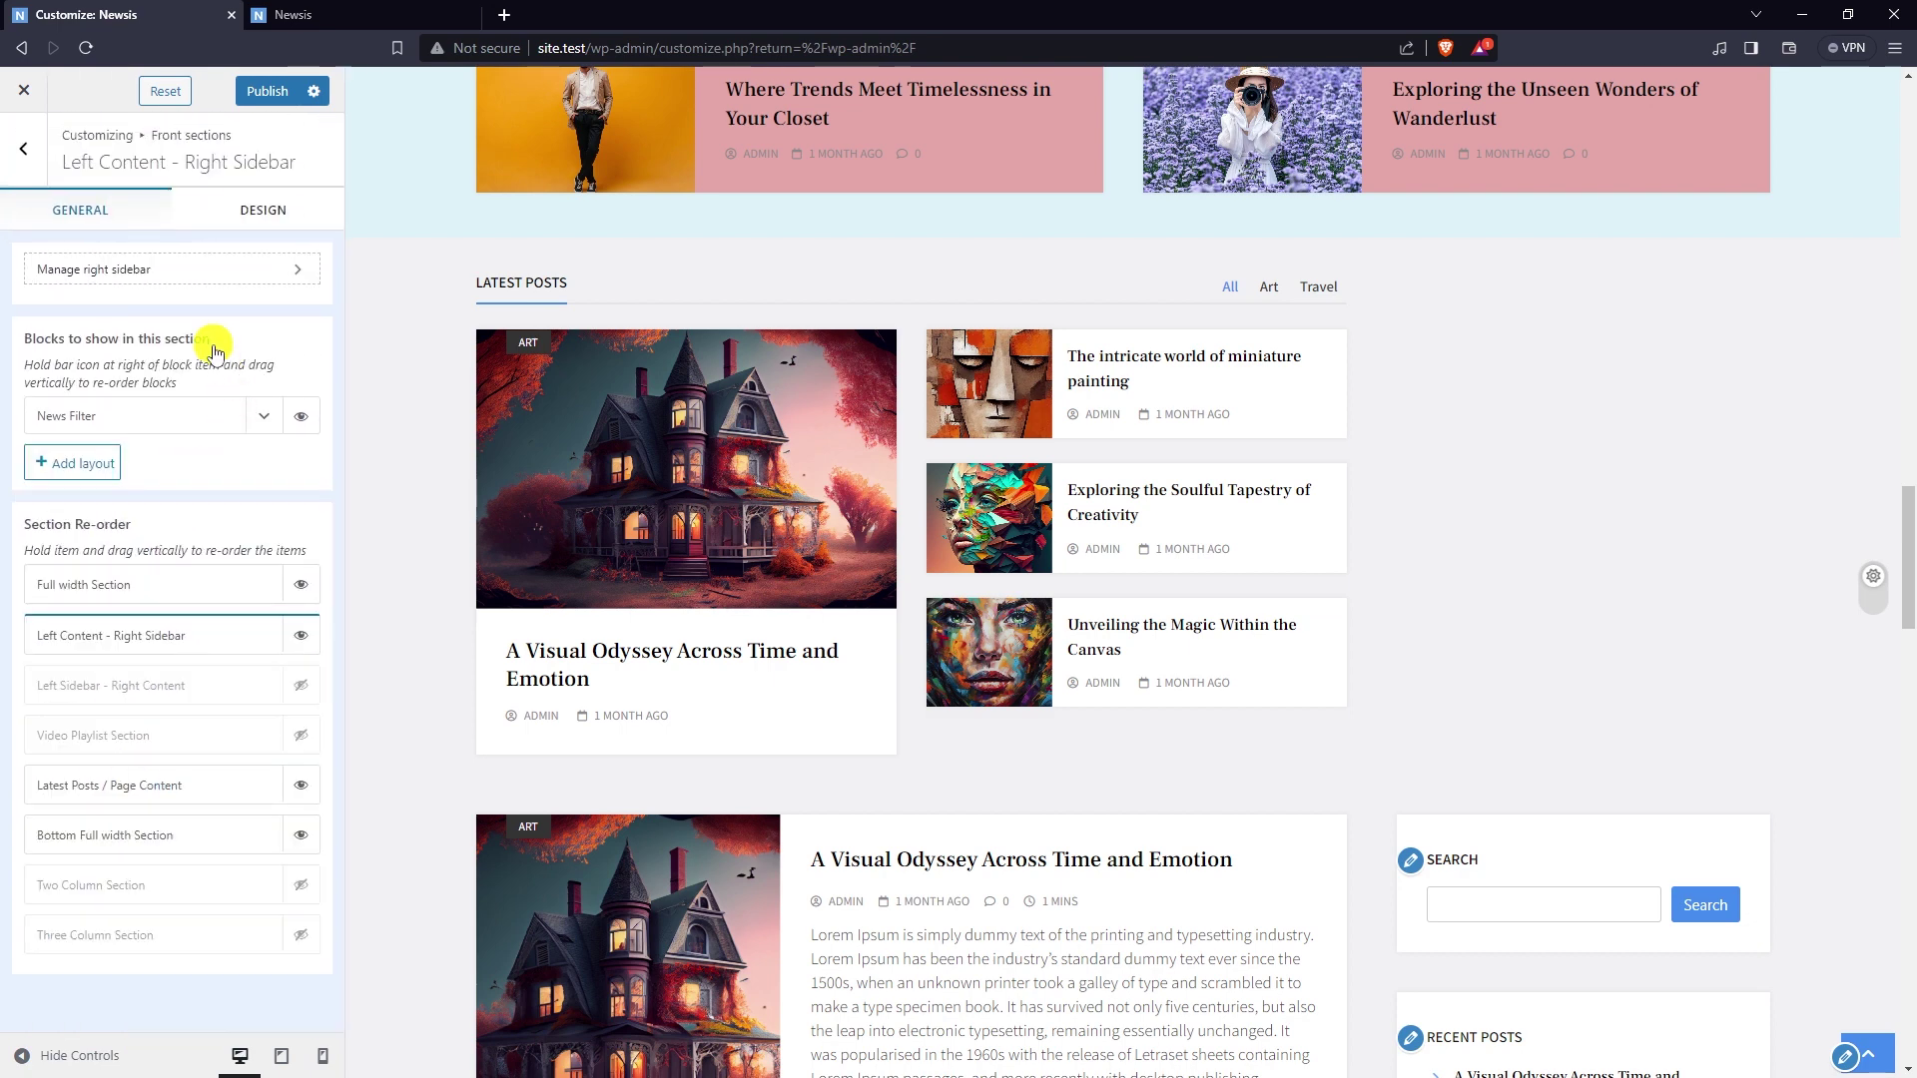
pyautogui.click(73, 465)
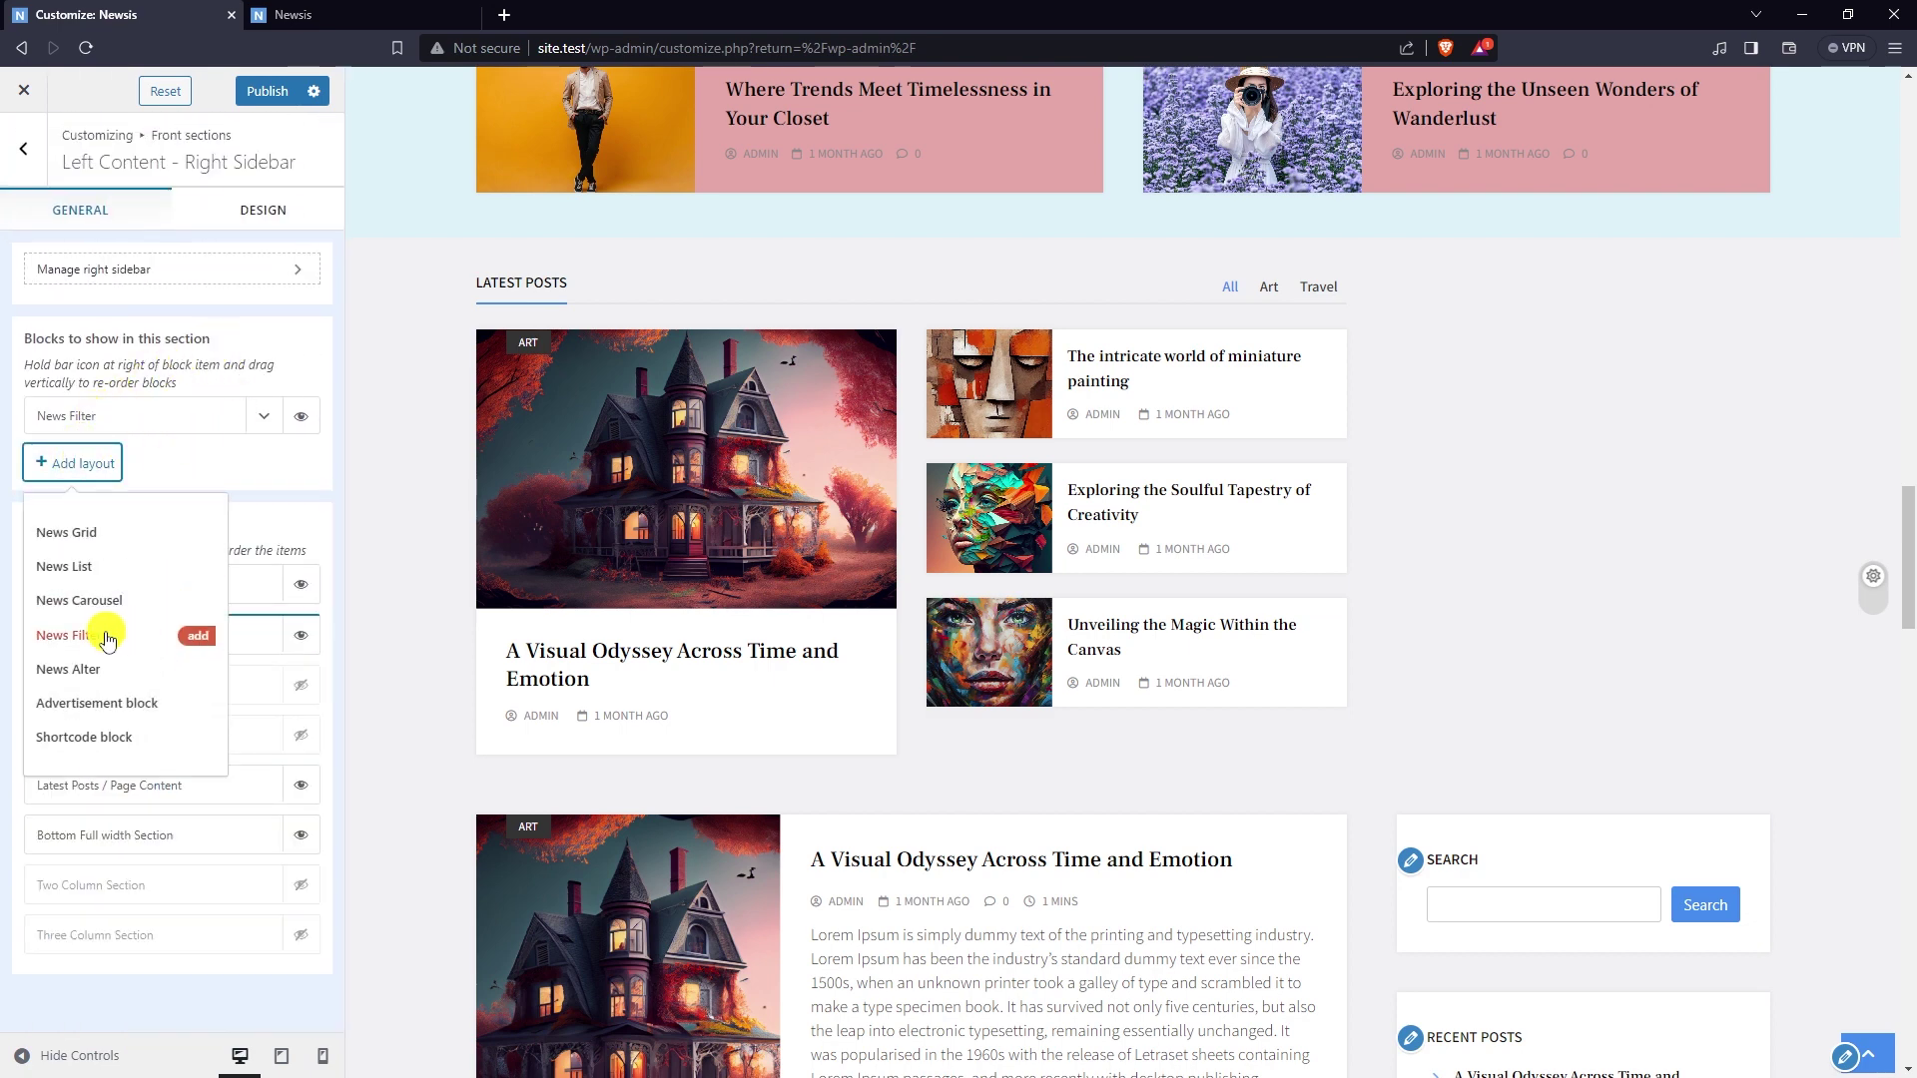
# - Add a News Alter block below News Filter and set its layout to Two
pyautogui.click(107, 667)
pyautogui.click(283, 527)
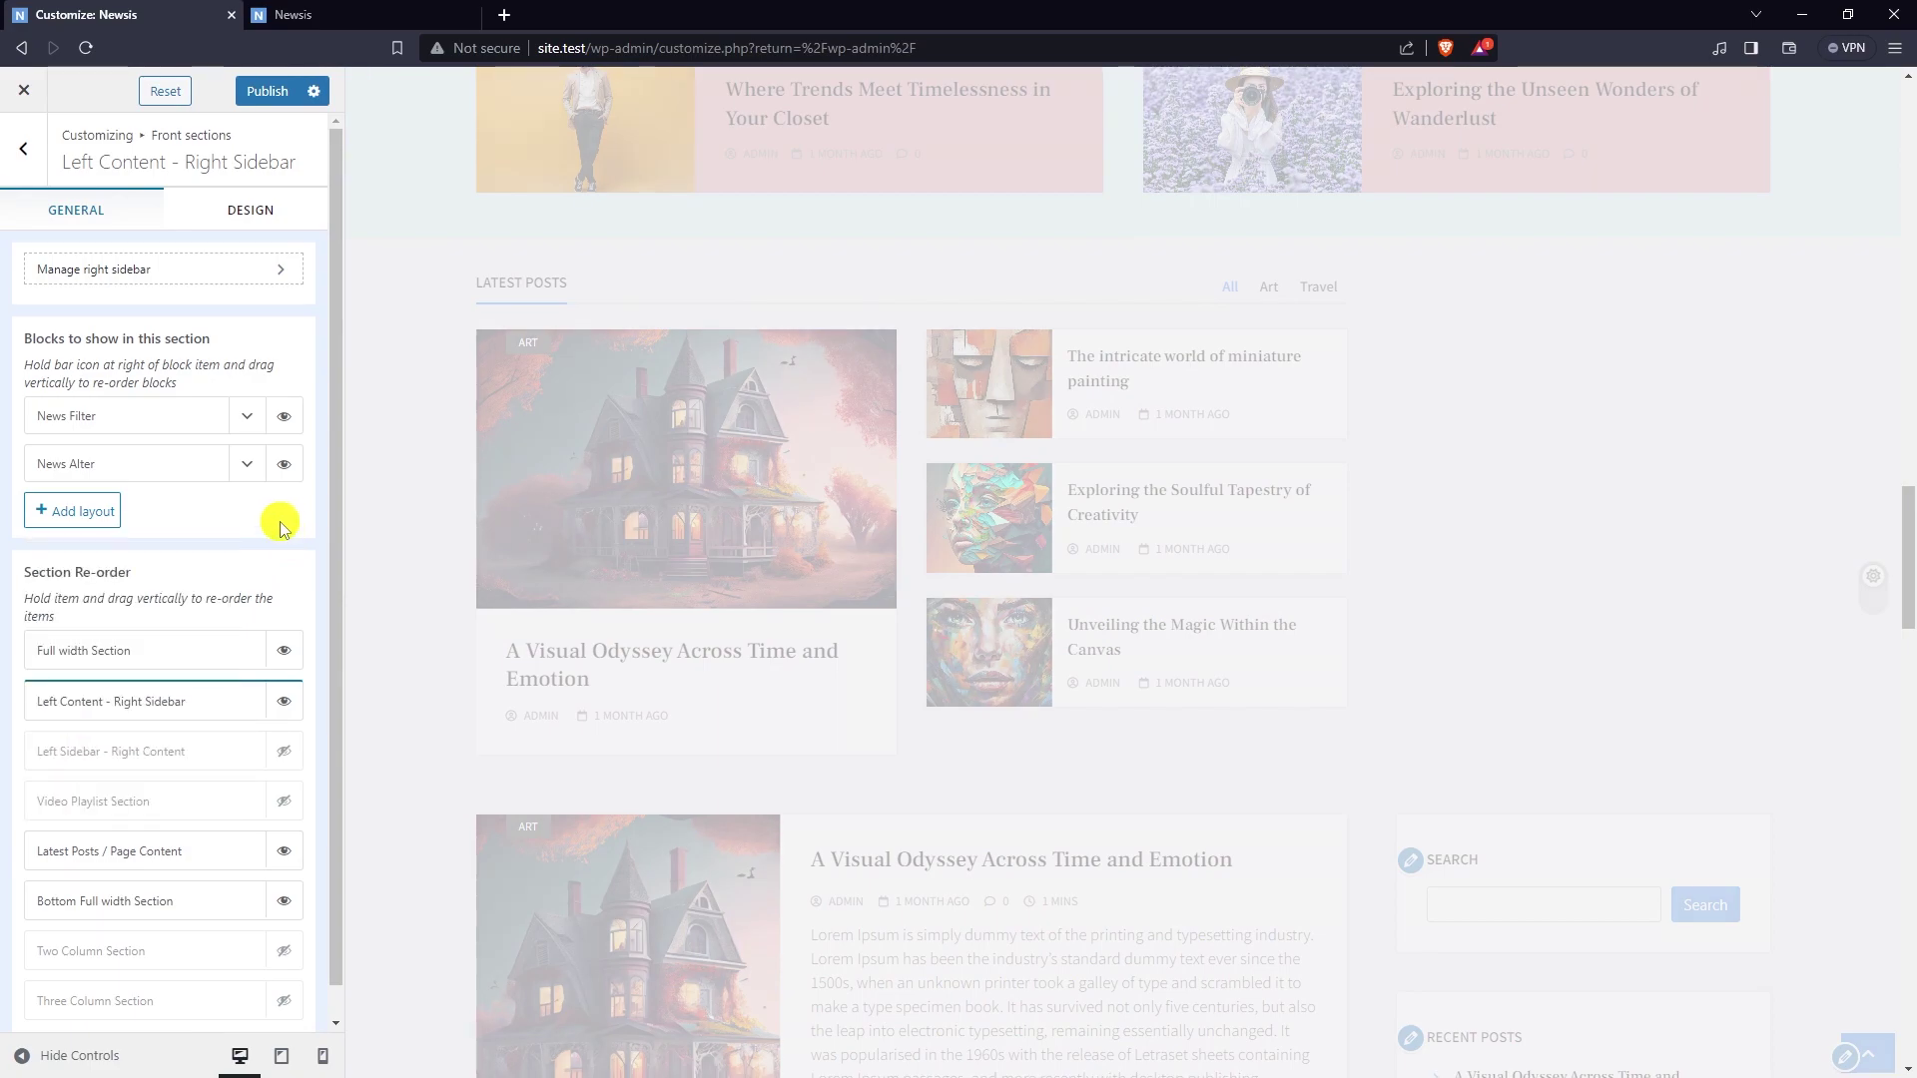
pyautogui.scroll(-2, 440, 395)
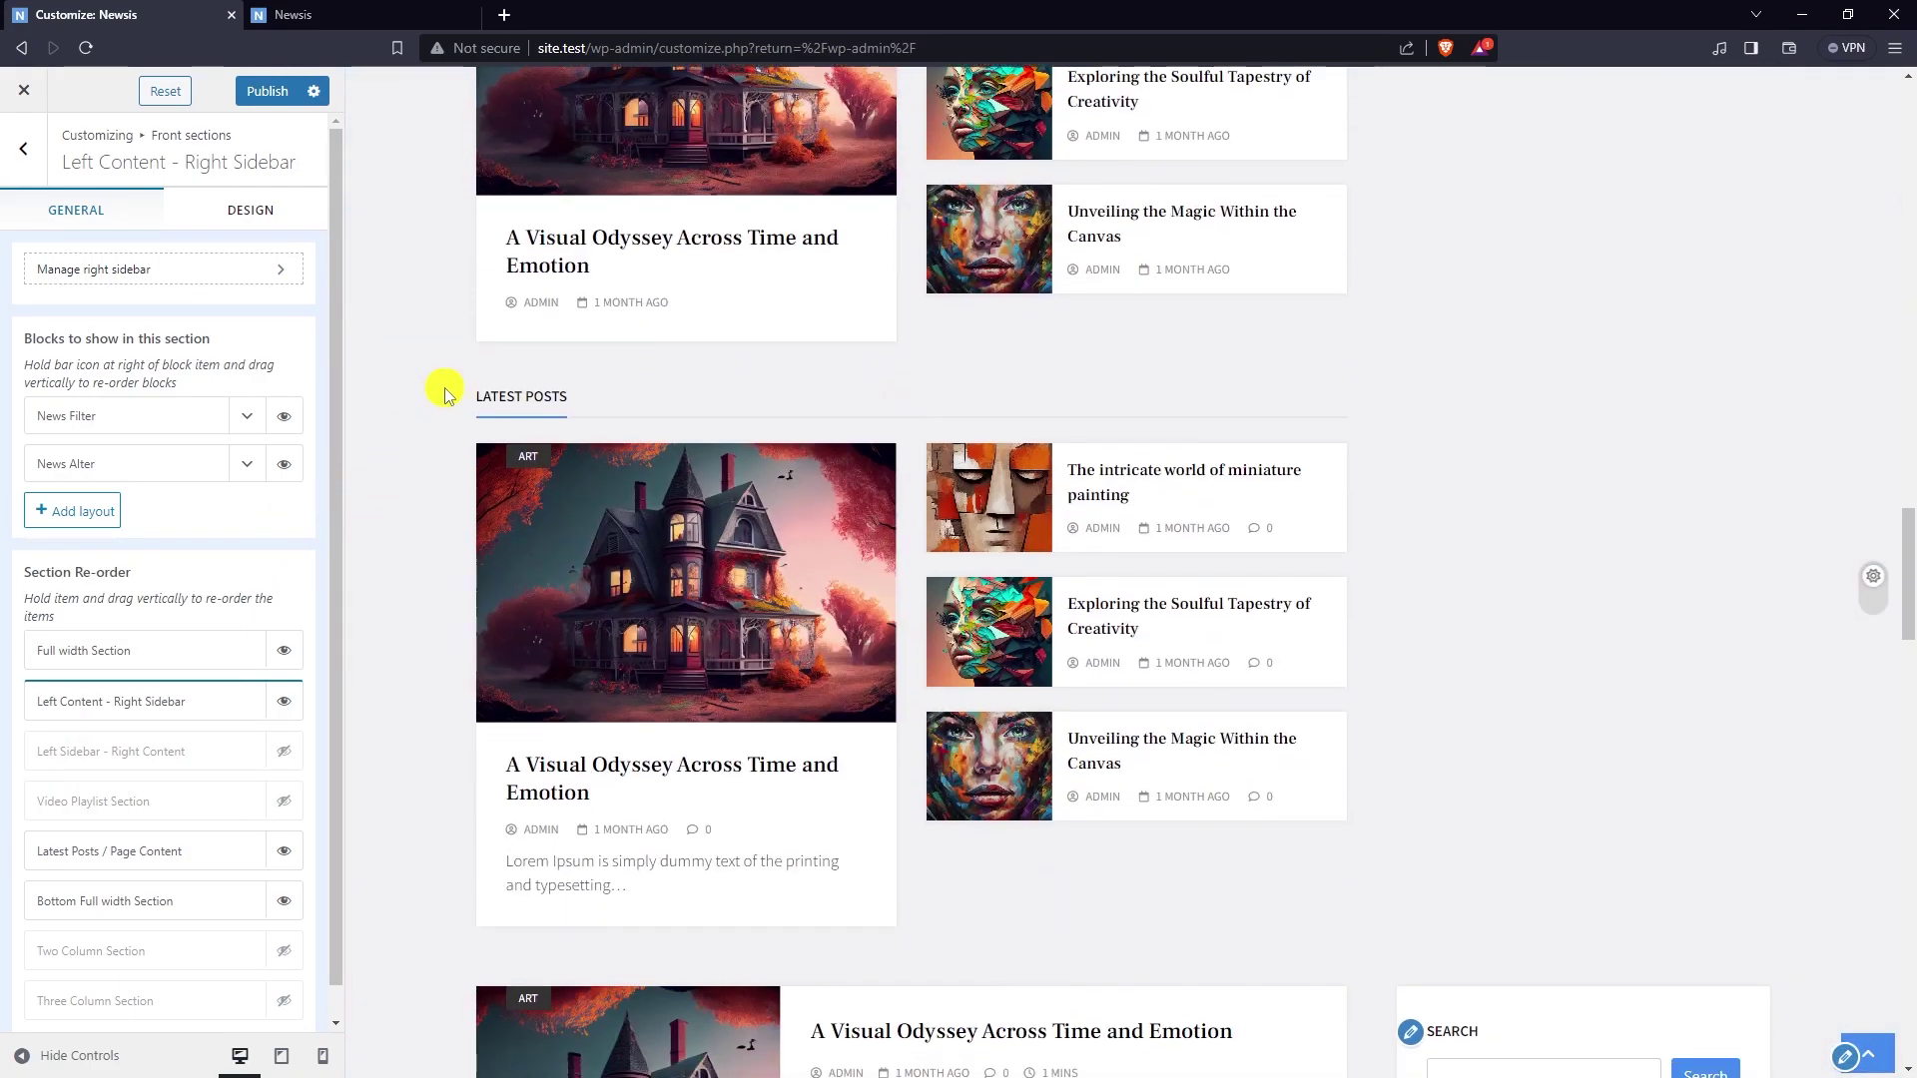
pyautogui.scroll(-1, 445, 395)
pyautogui.click(247, 463)
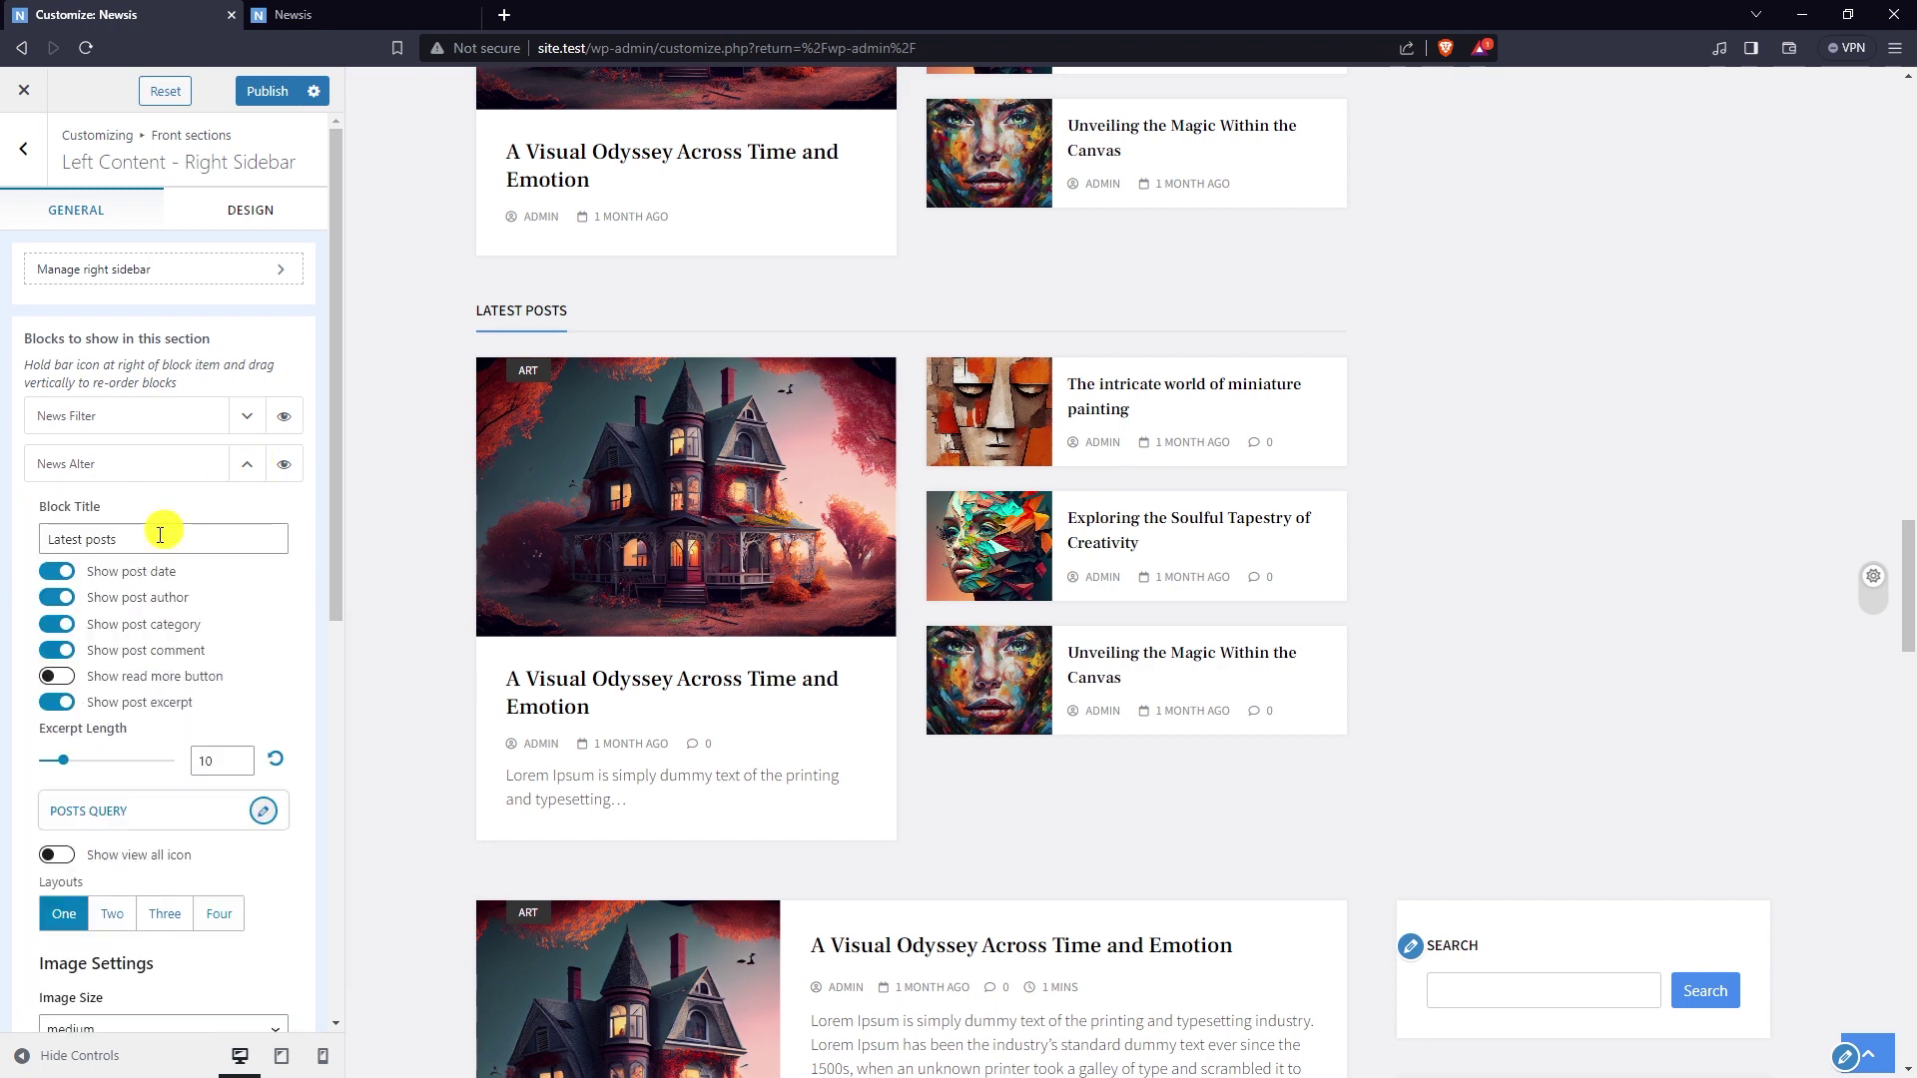
pyautogui.scroll(-1, 136, 783)
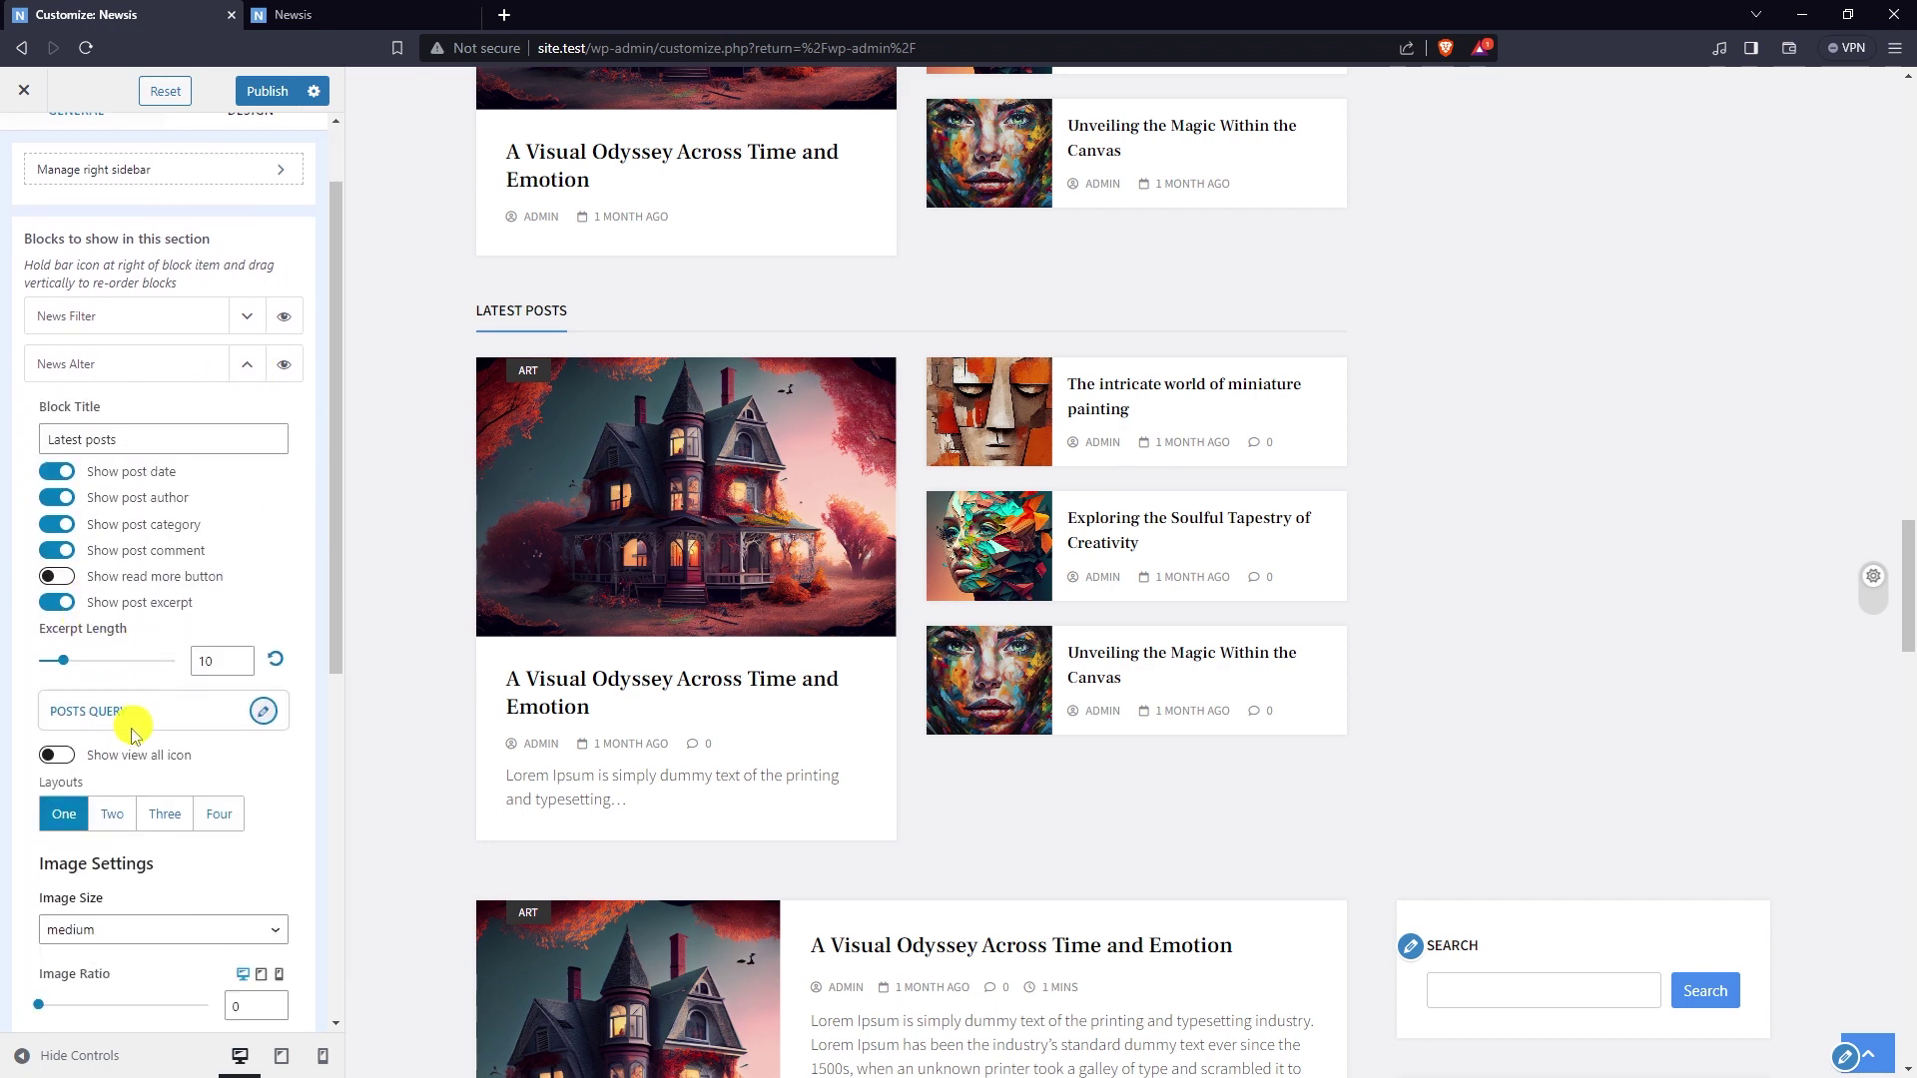
pyautogui.click(111, 813)
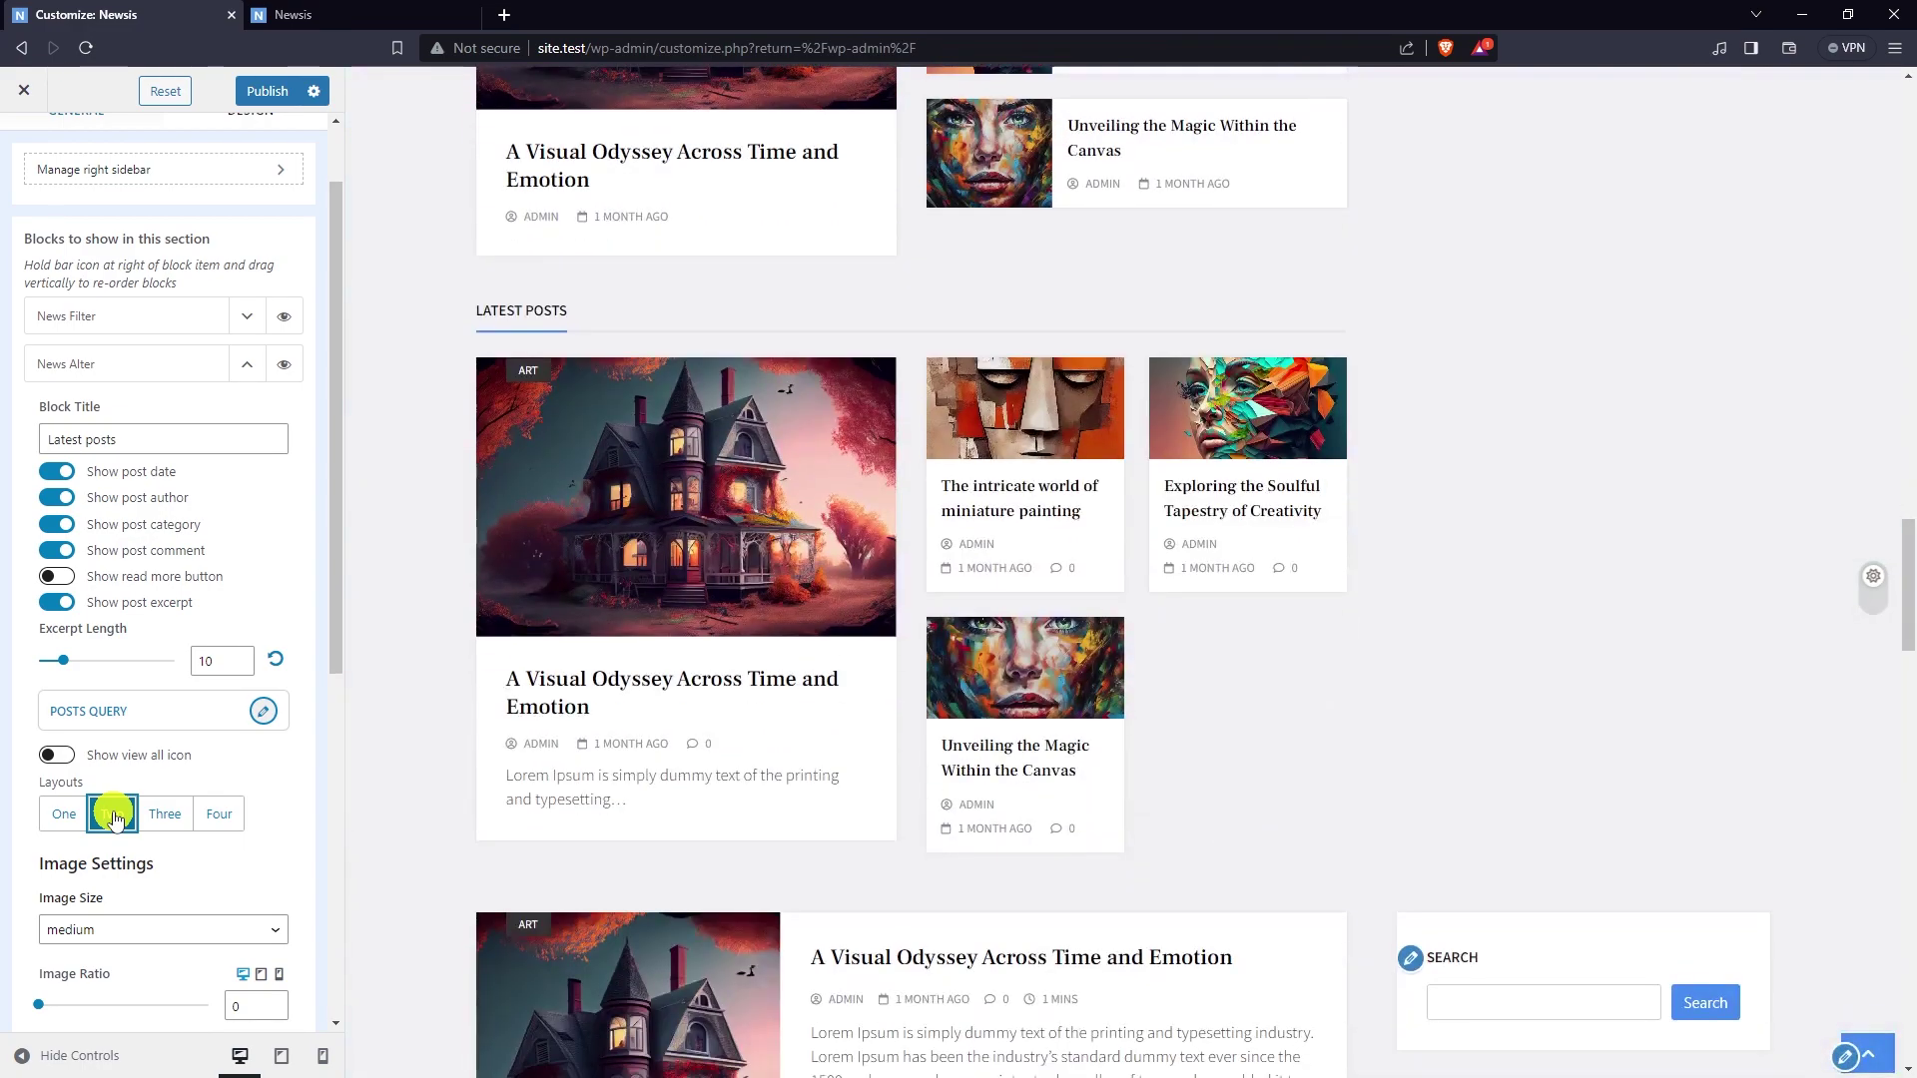
pyautogui.click(263, 711)
# - Increase the News Alter block's post count by one
pyautogui.click(463, 489)
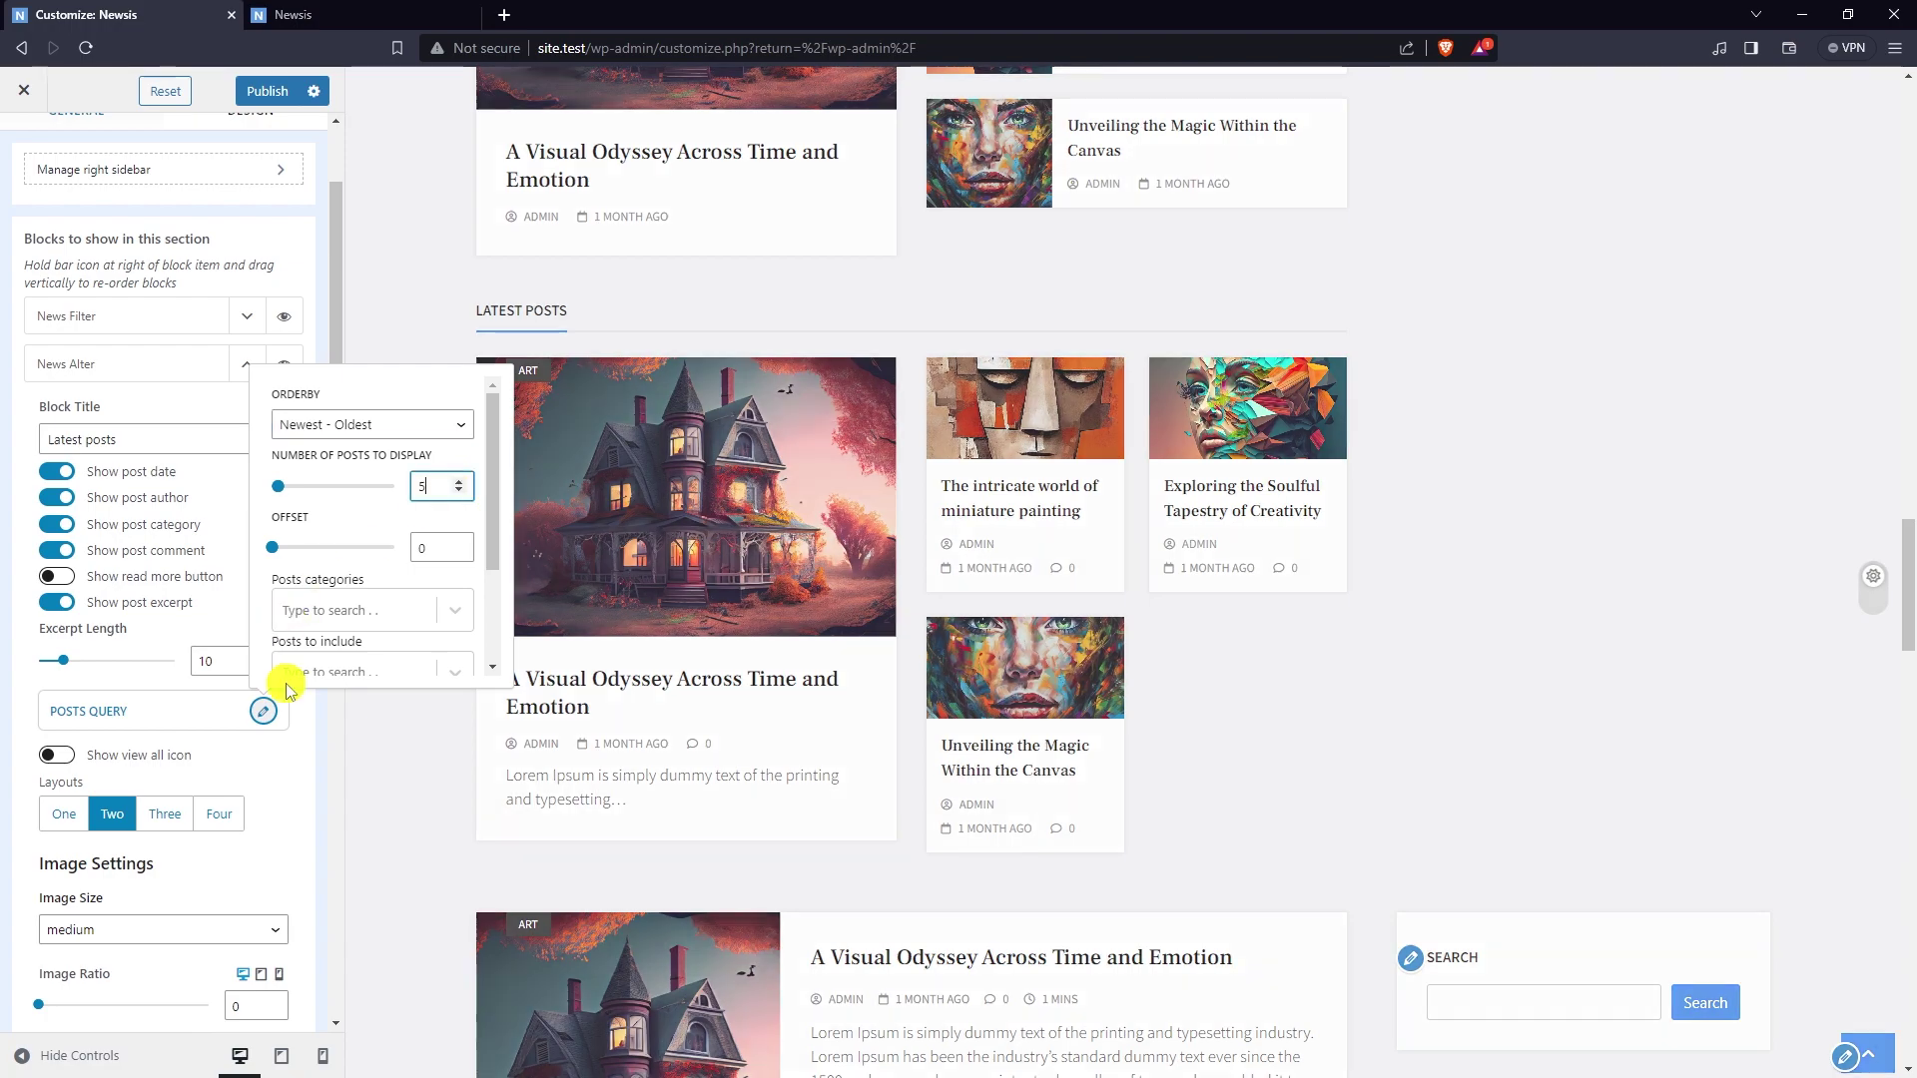
pyautogui.click(403, 697)
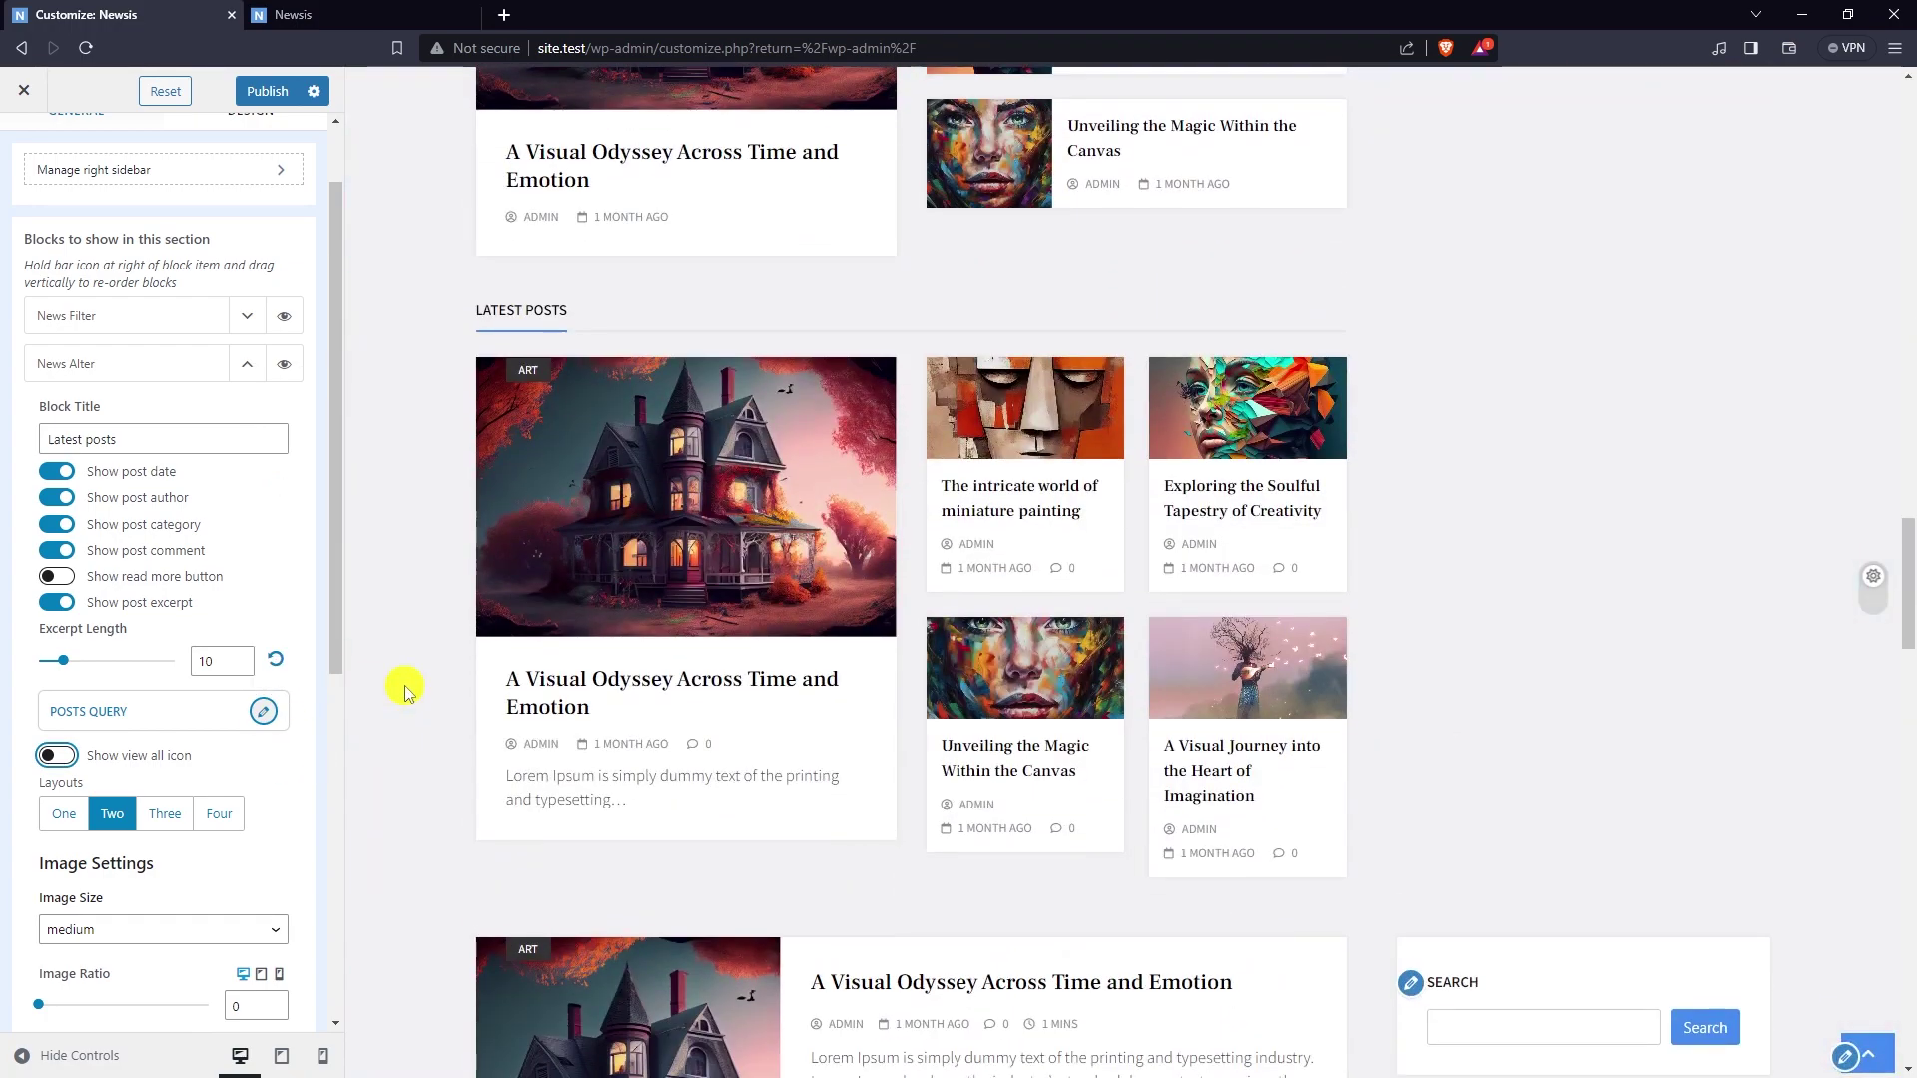
pyautogui.scroll(1, 405, 689)
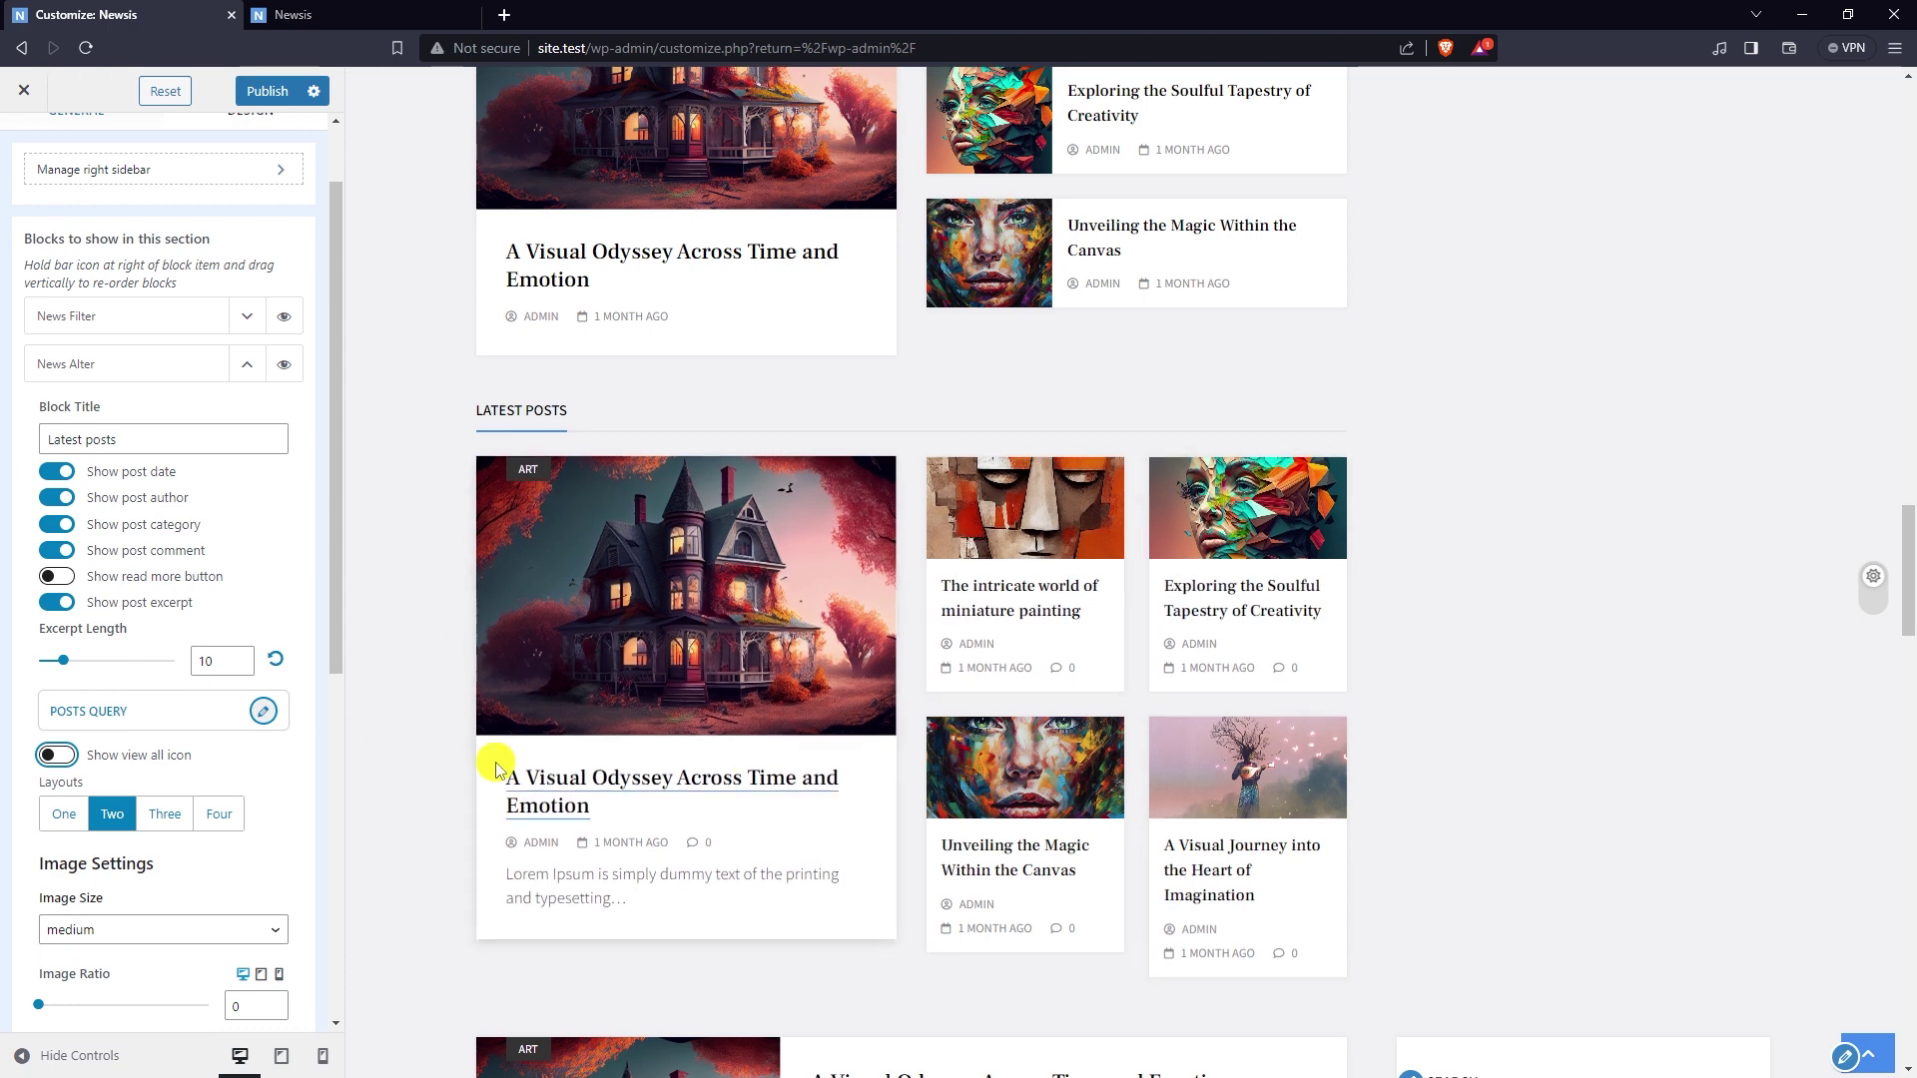
# - Set News Alter's Orderby to Oldest - Newest and limit it to the Travel category
pyautogui.click(264, 715)
pyautogui.click(358, 427)
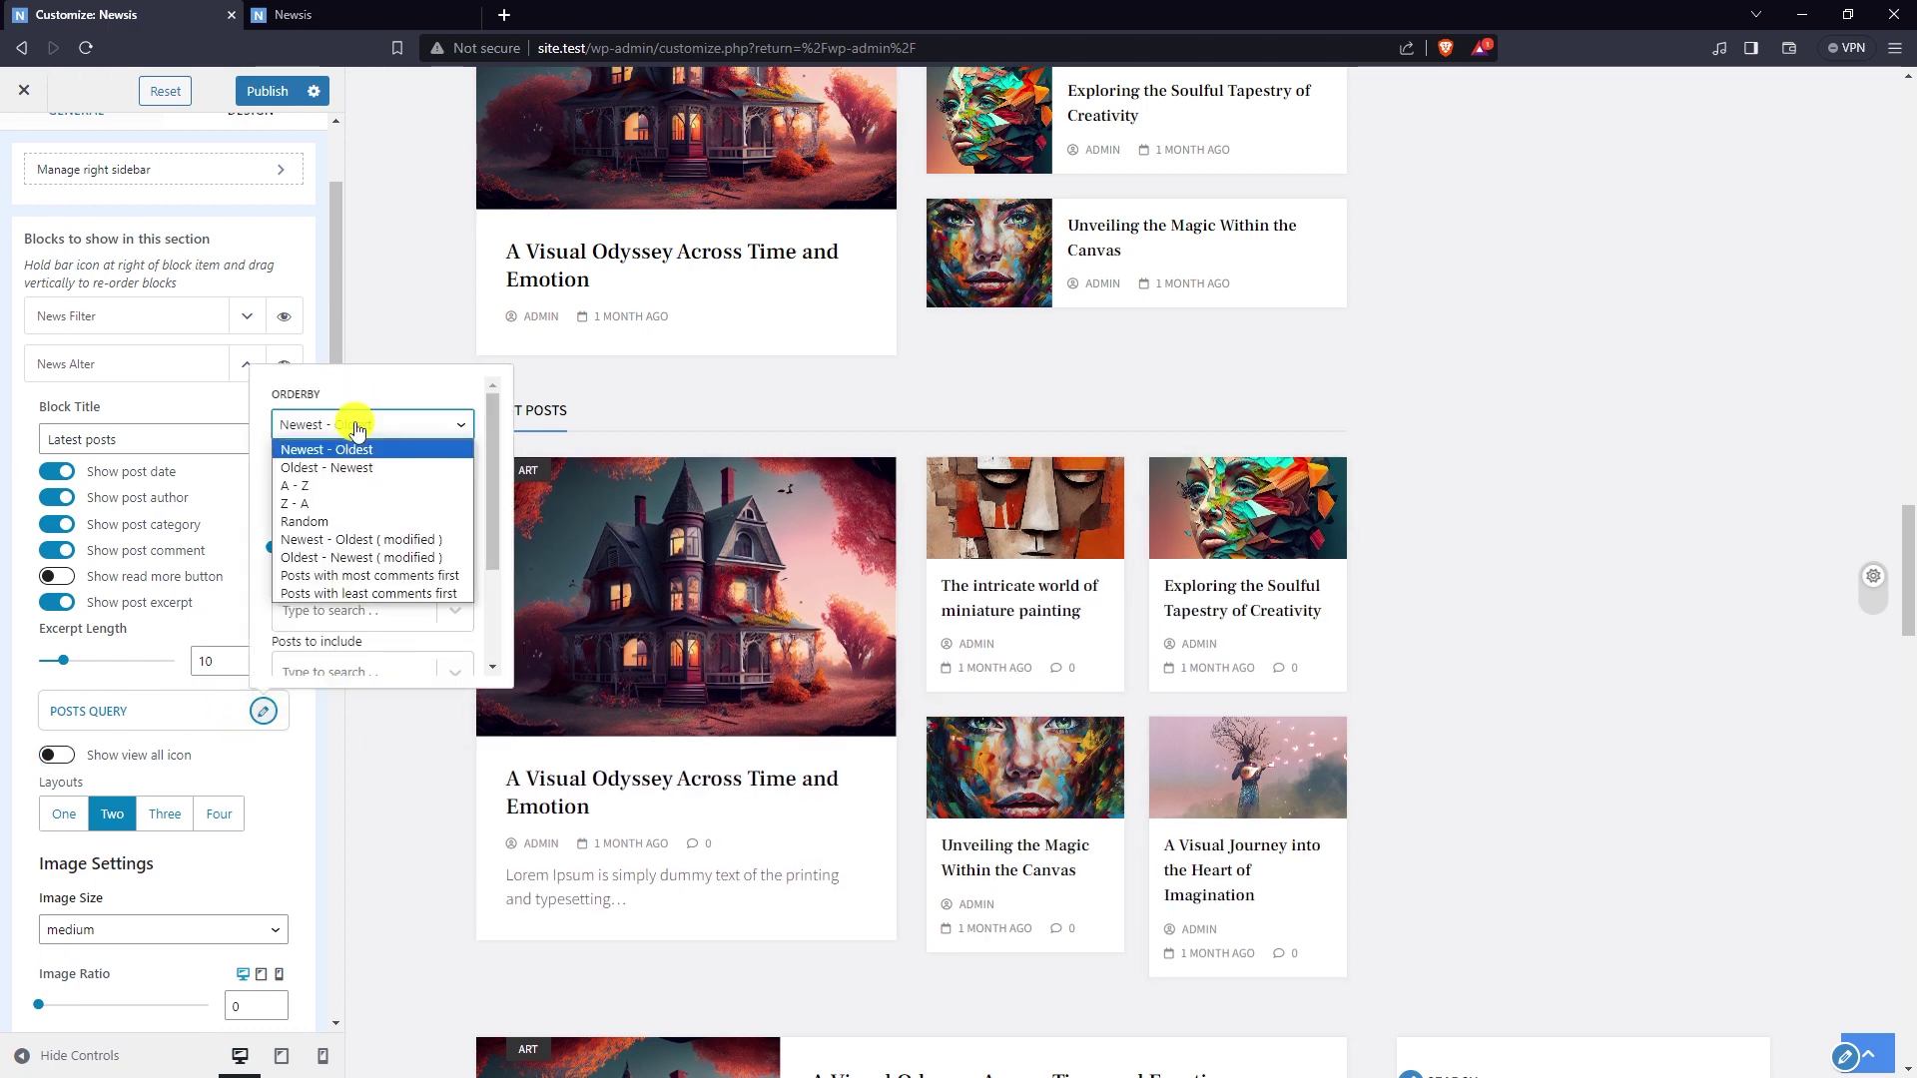
pyautogui.click(351, 468)
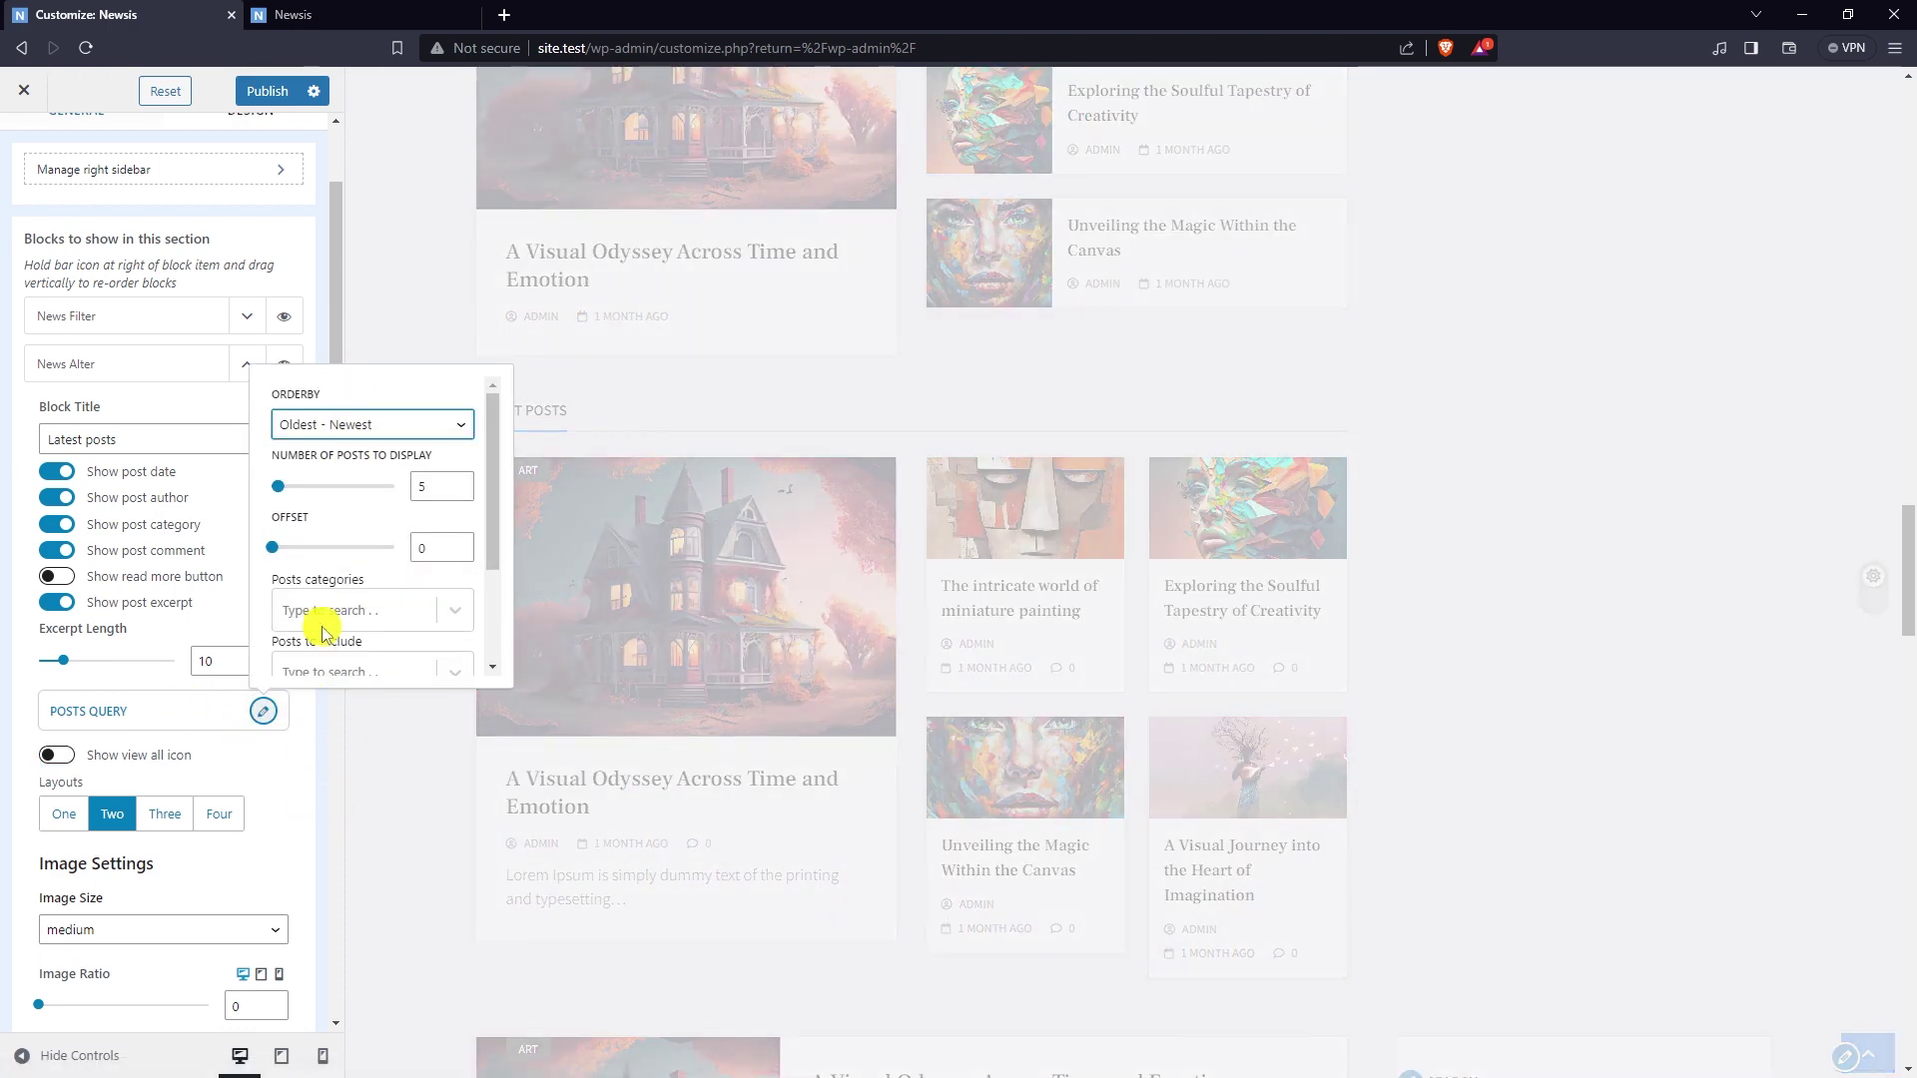
pyautogui.click(331, 609)
pyautogui.scroll(-2, 337, 499)
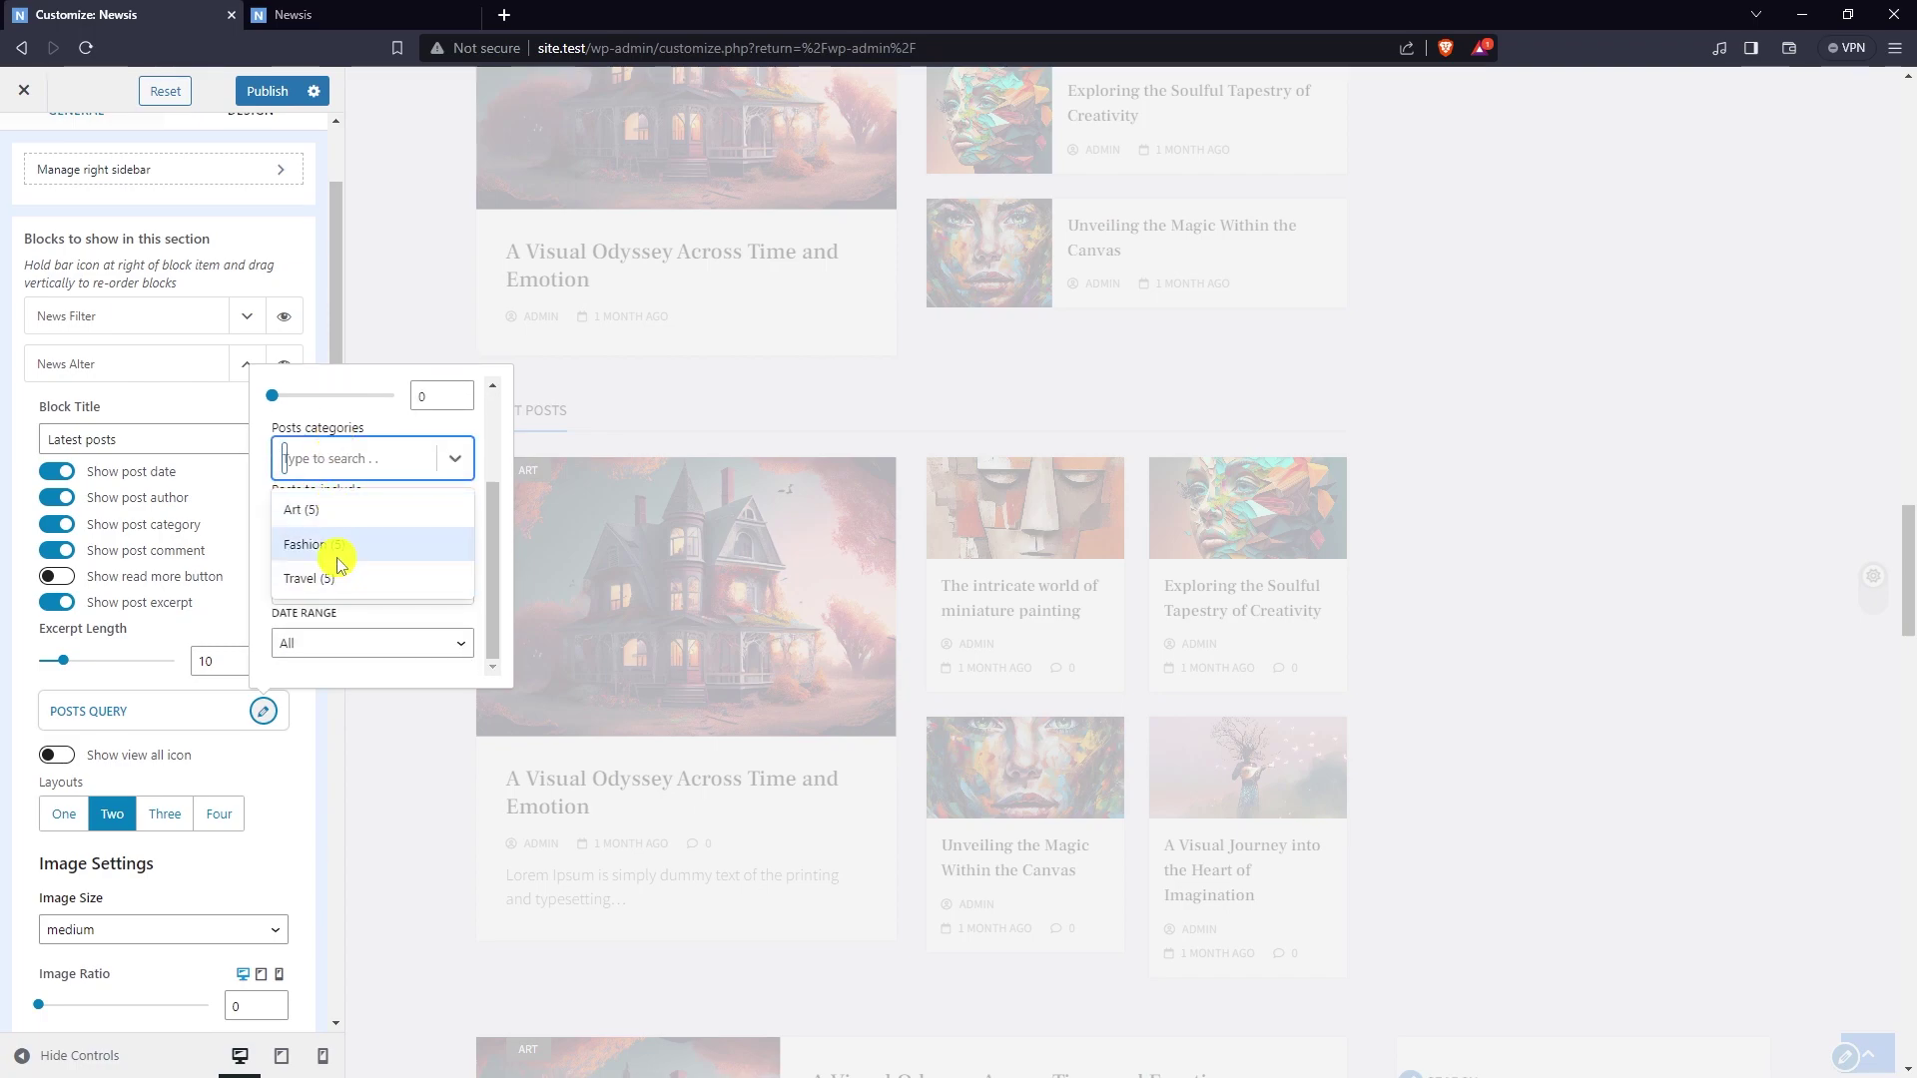
pyautogui.click(332, 584)
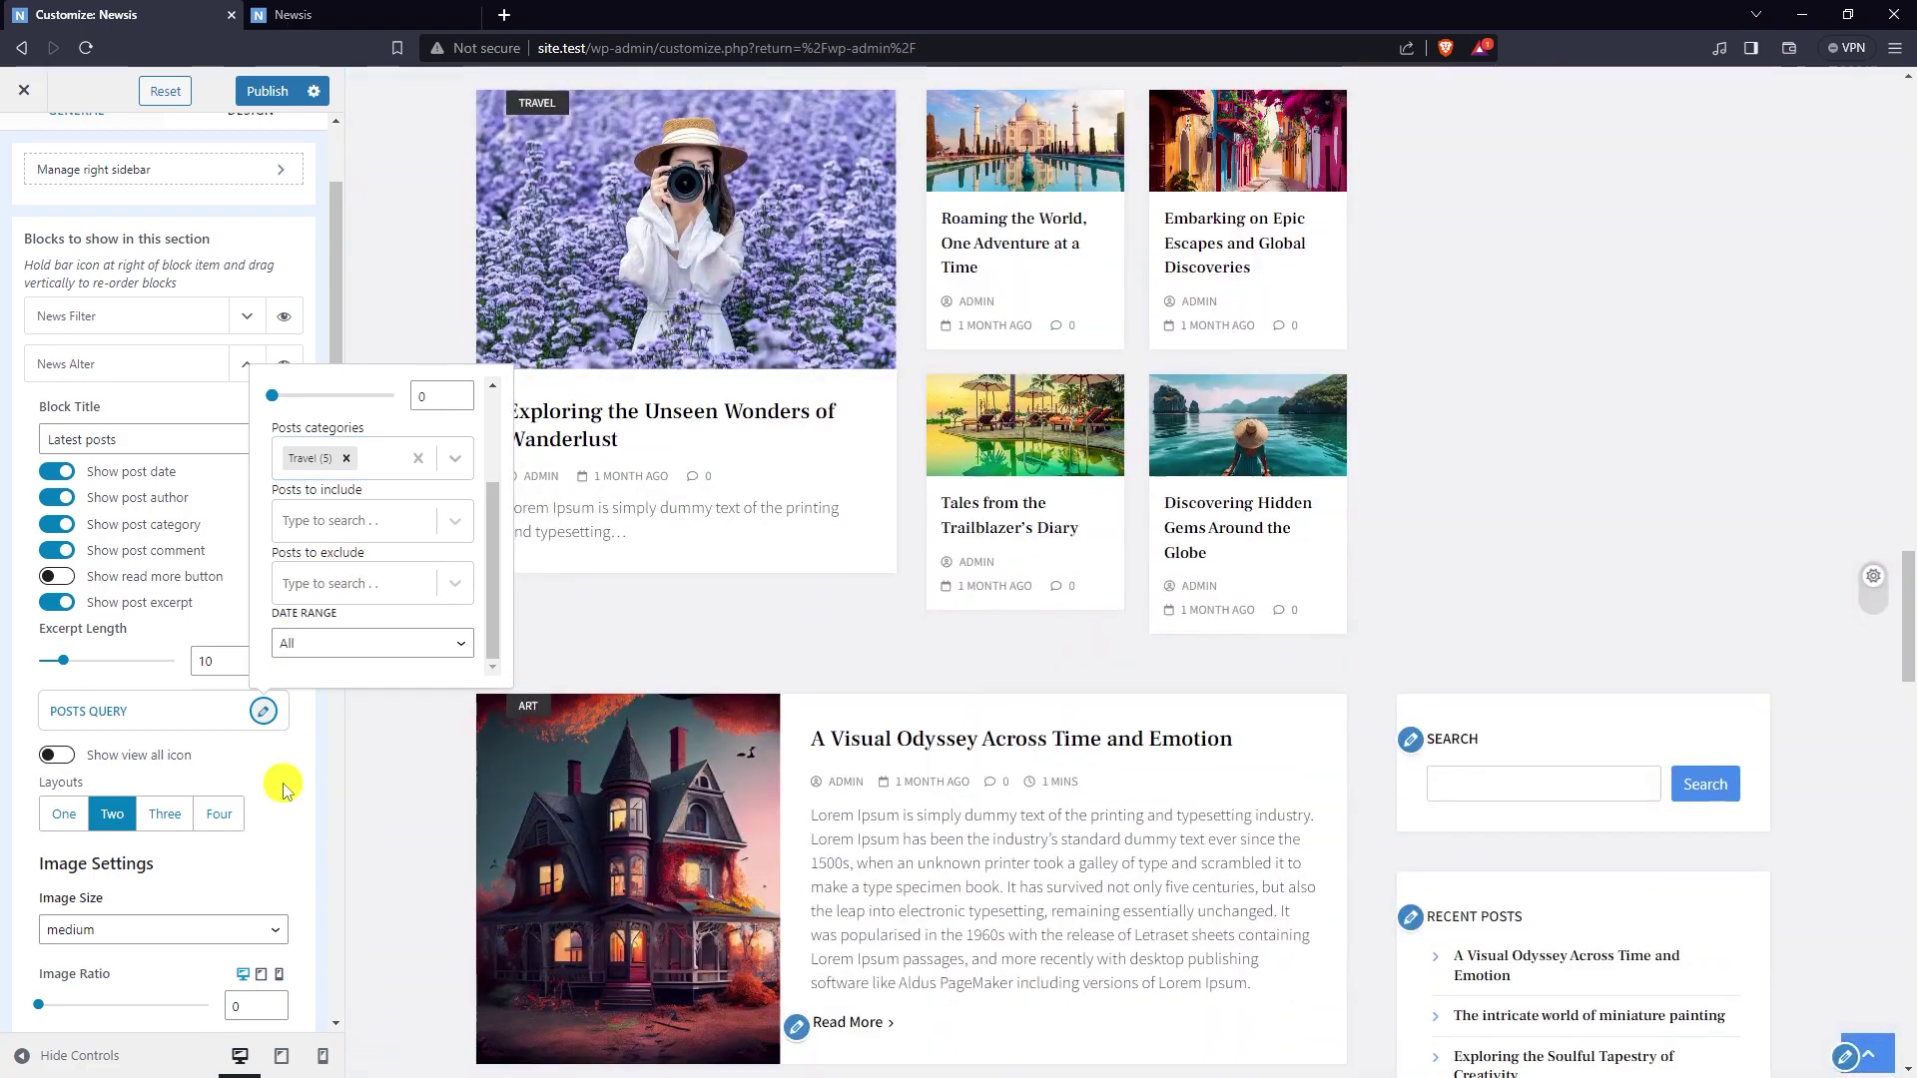
pyautogui.click(283, 784)
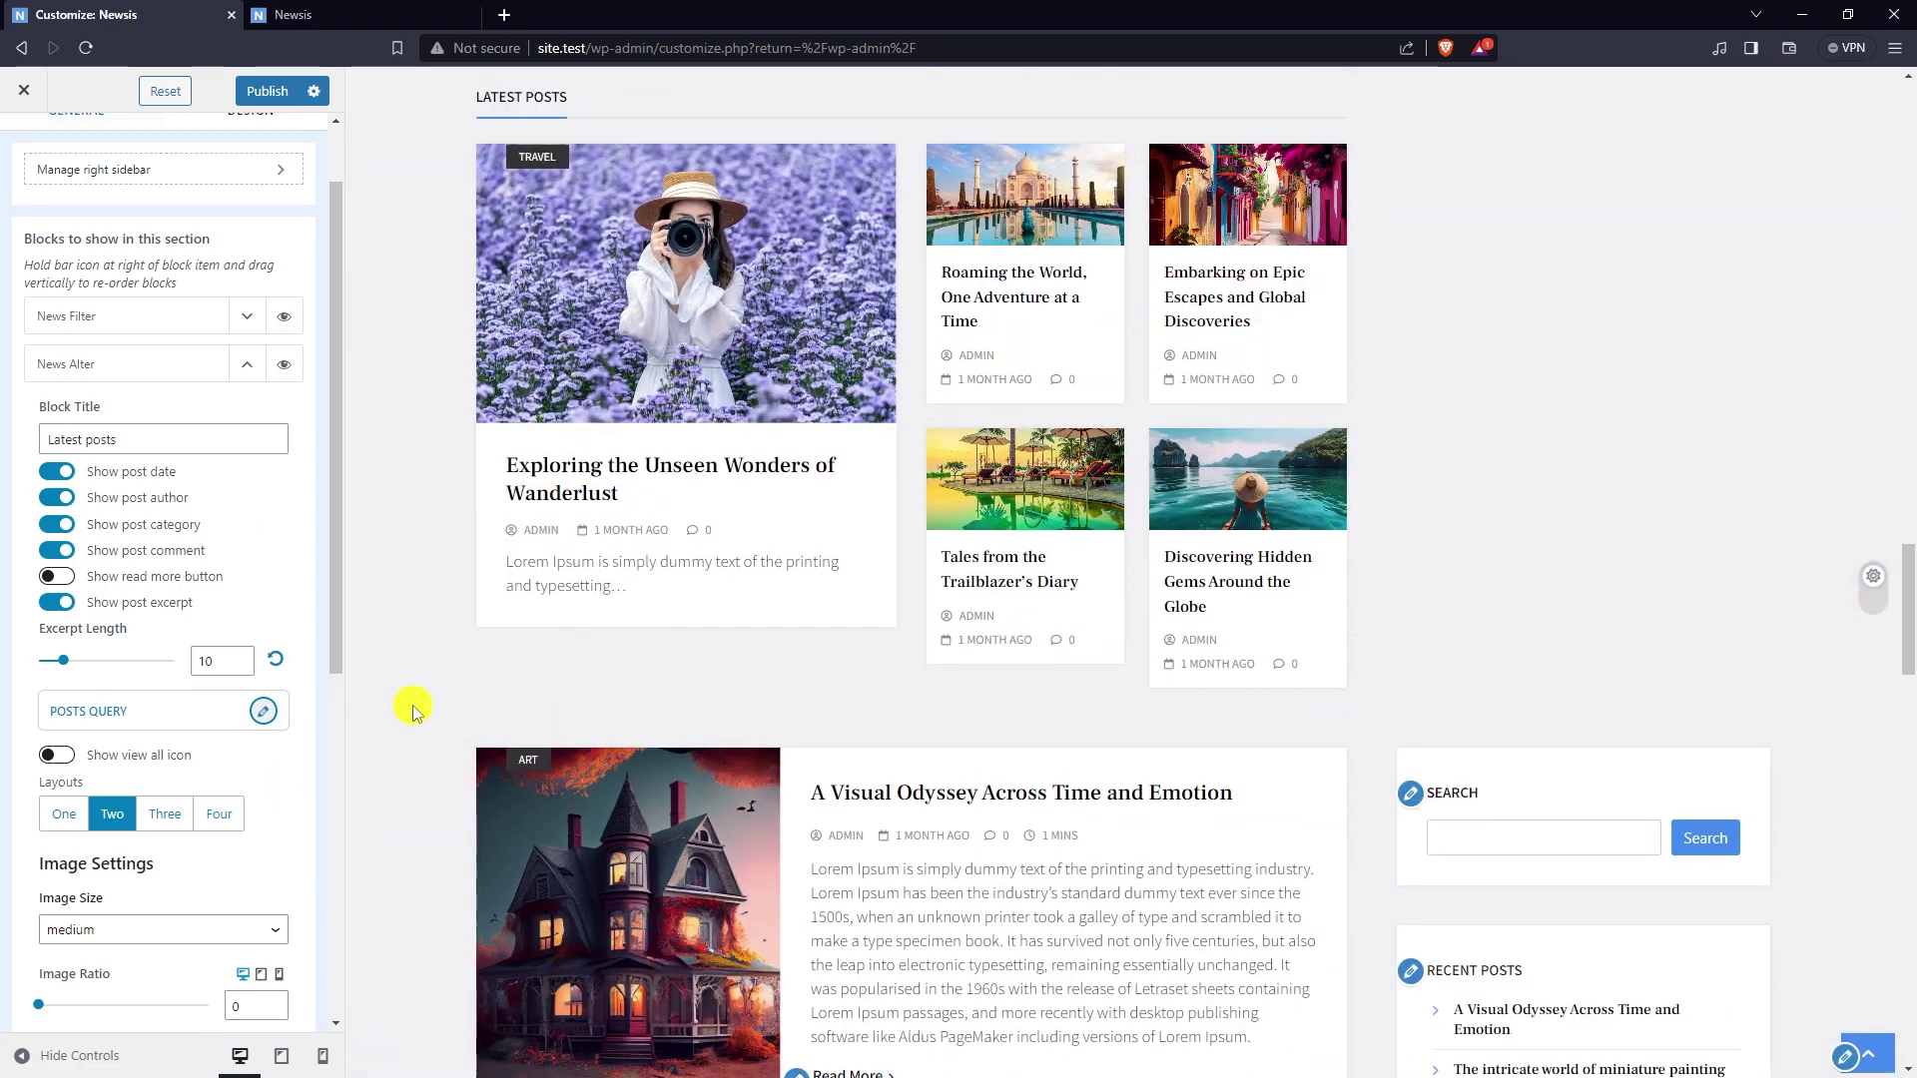
pyautogui.scroll(8, 416, 705)
pyautogui.scroll(-4, 1164, 535)
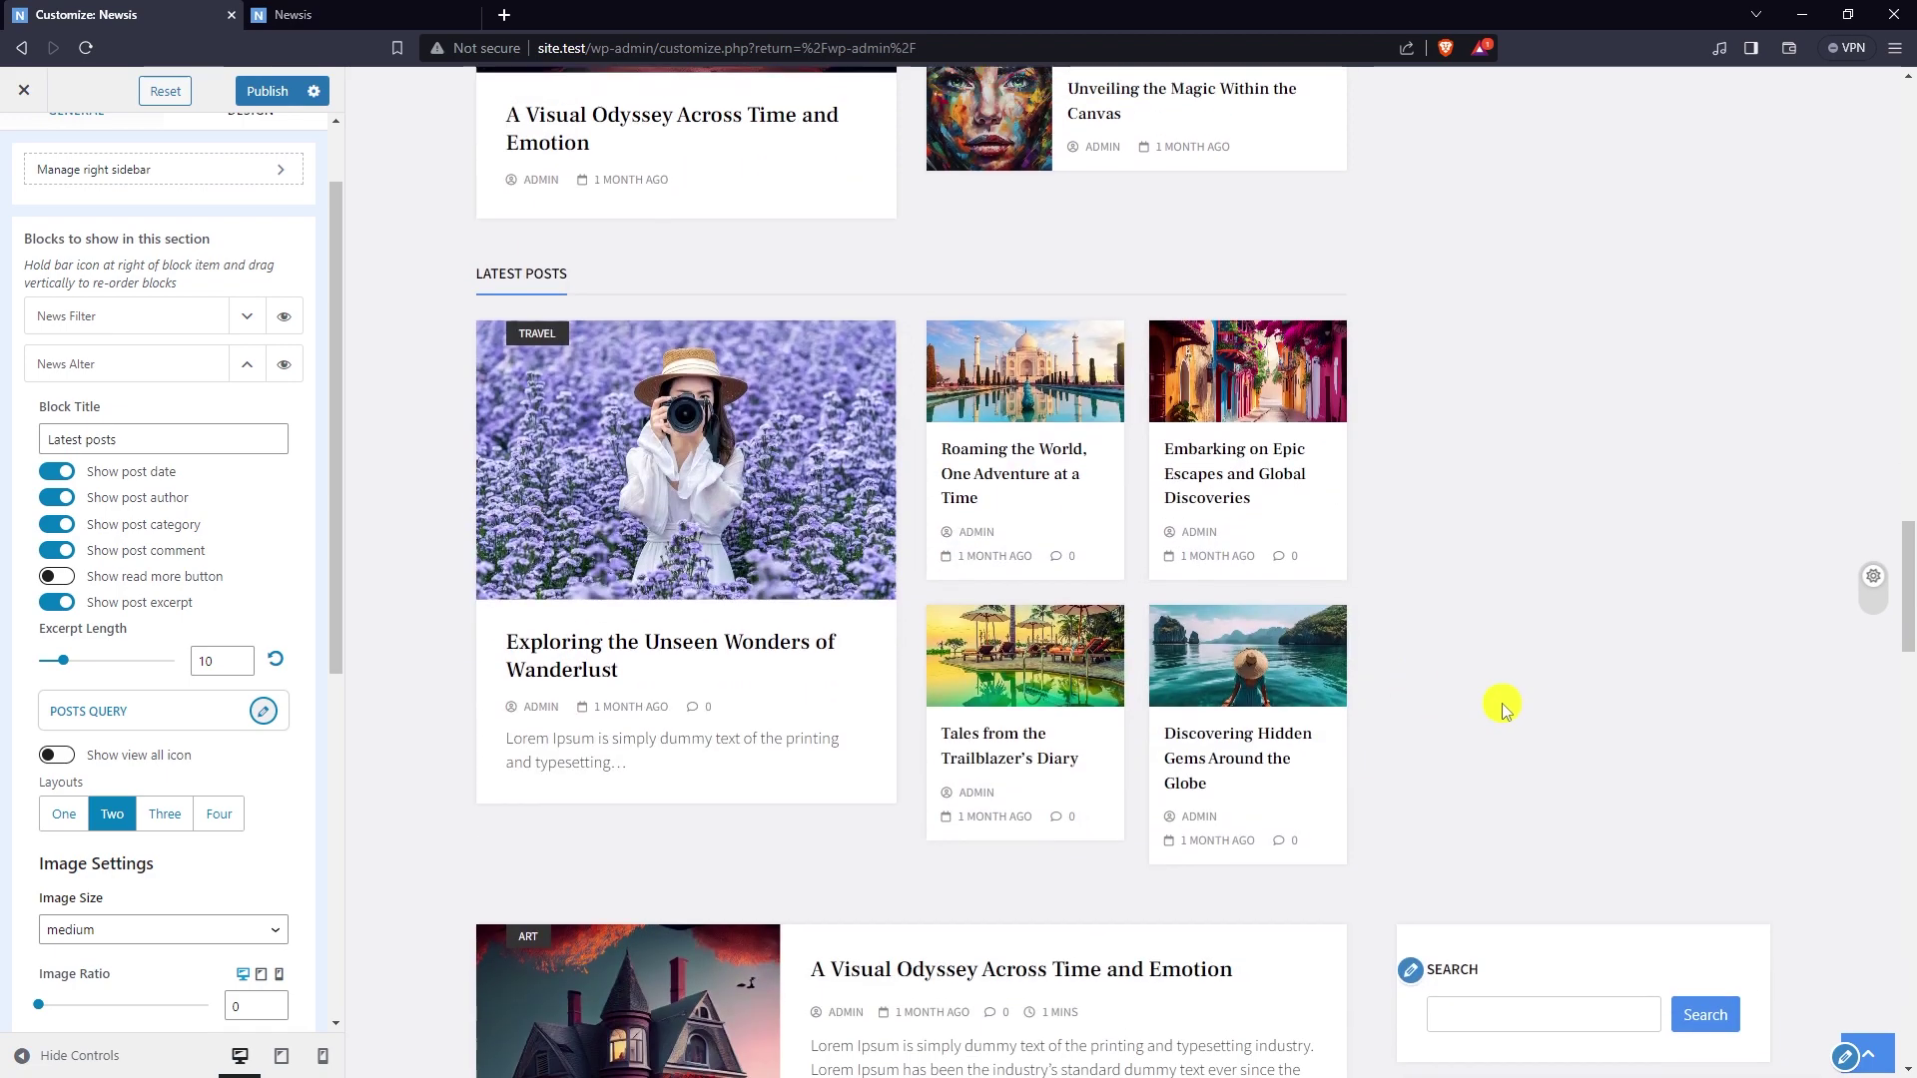
pyautogui.scroll(6, 1498, 706)
pyautogui.scroll(2, 1428, 669)
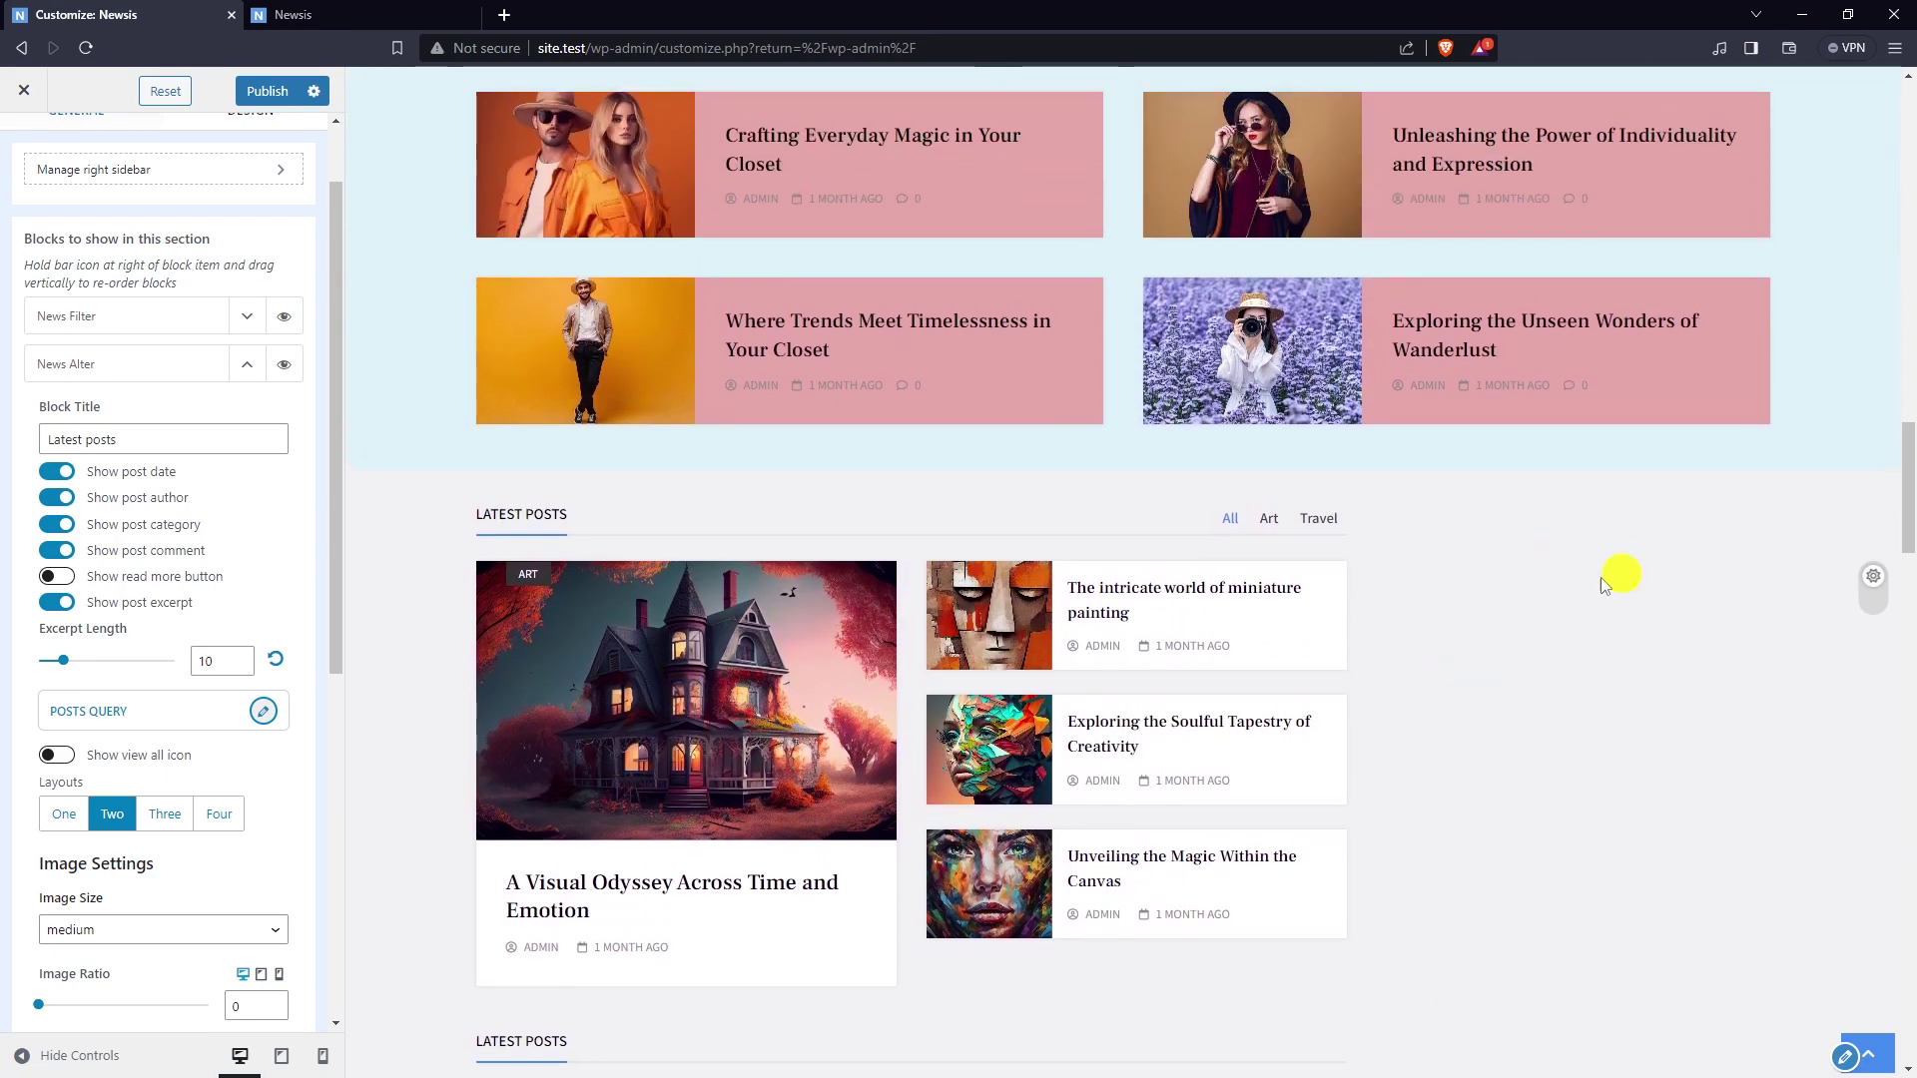
pyautogui.scroll(1, 146, 359)
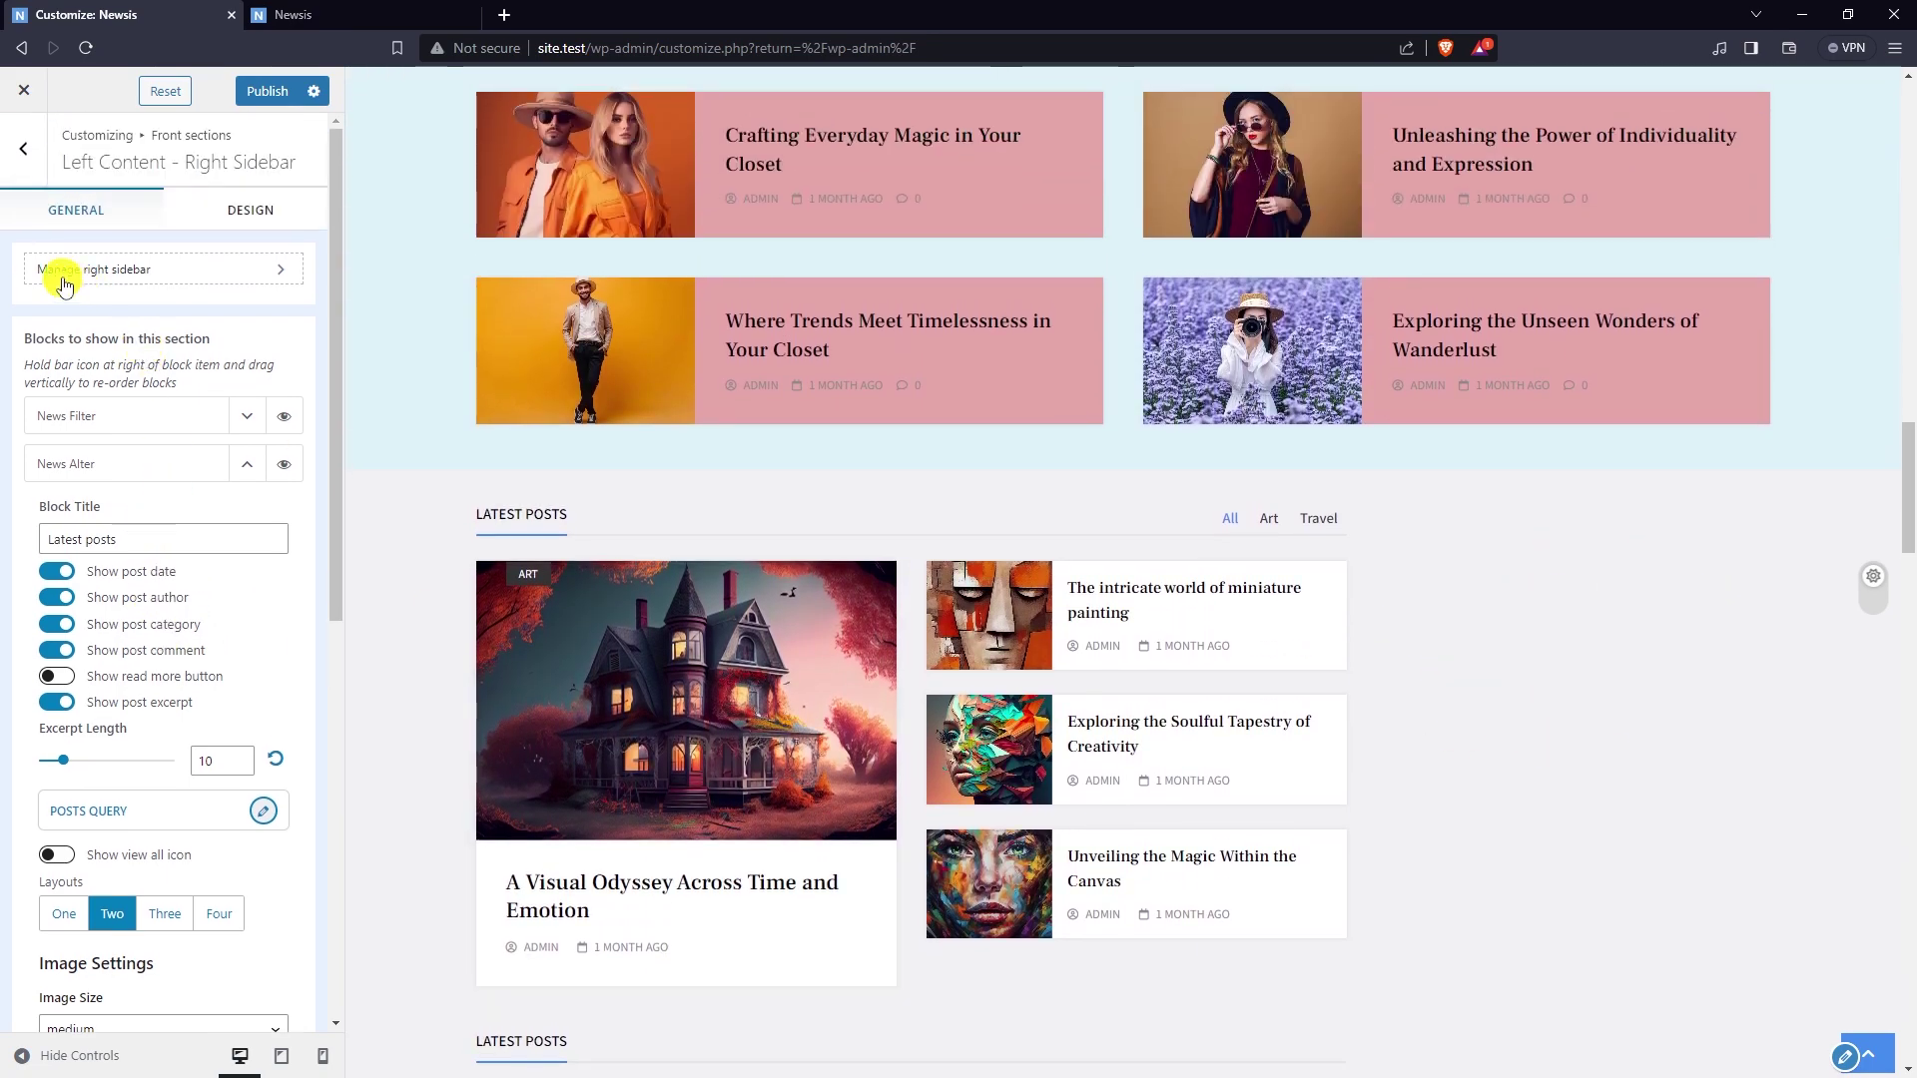
# - Insert a Newsis : Posts Grid 2 Column widget into the Middle Right Sidebar
pyautogui.click(122, 272)
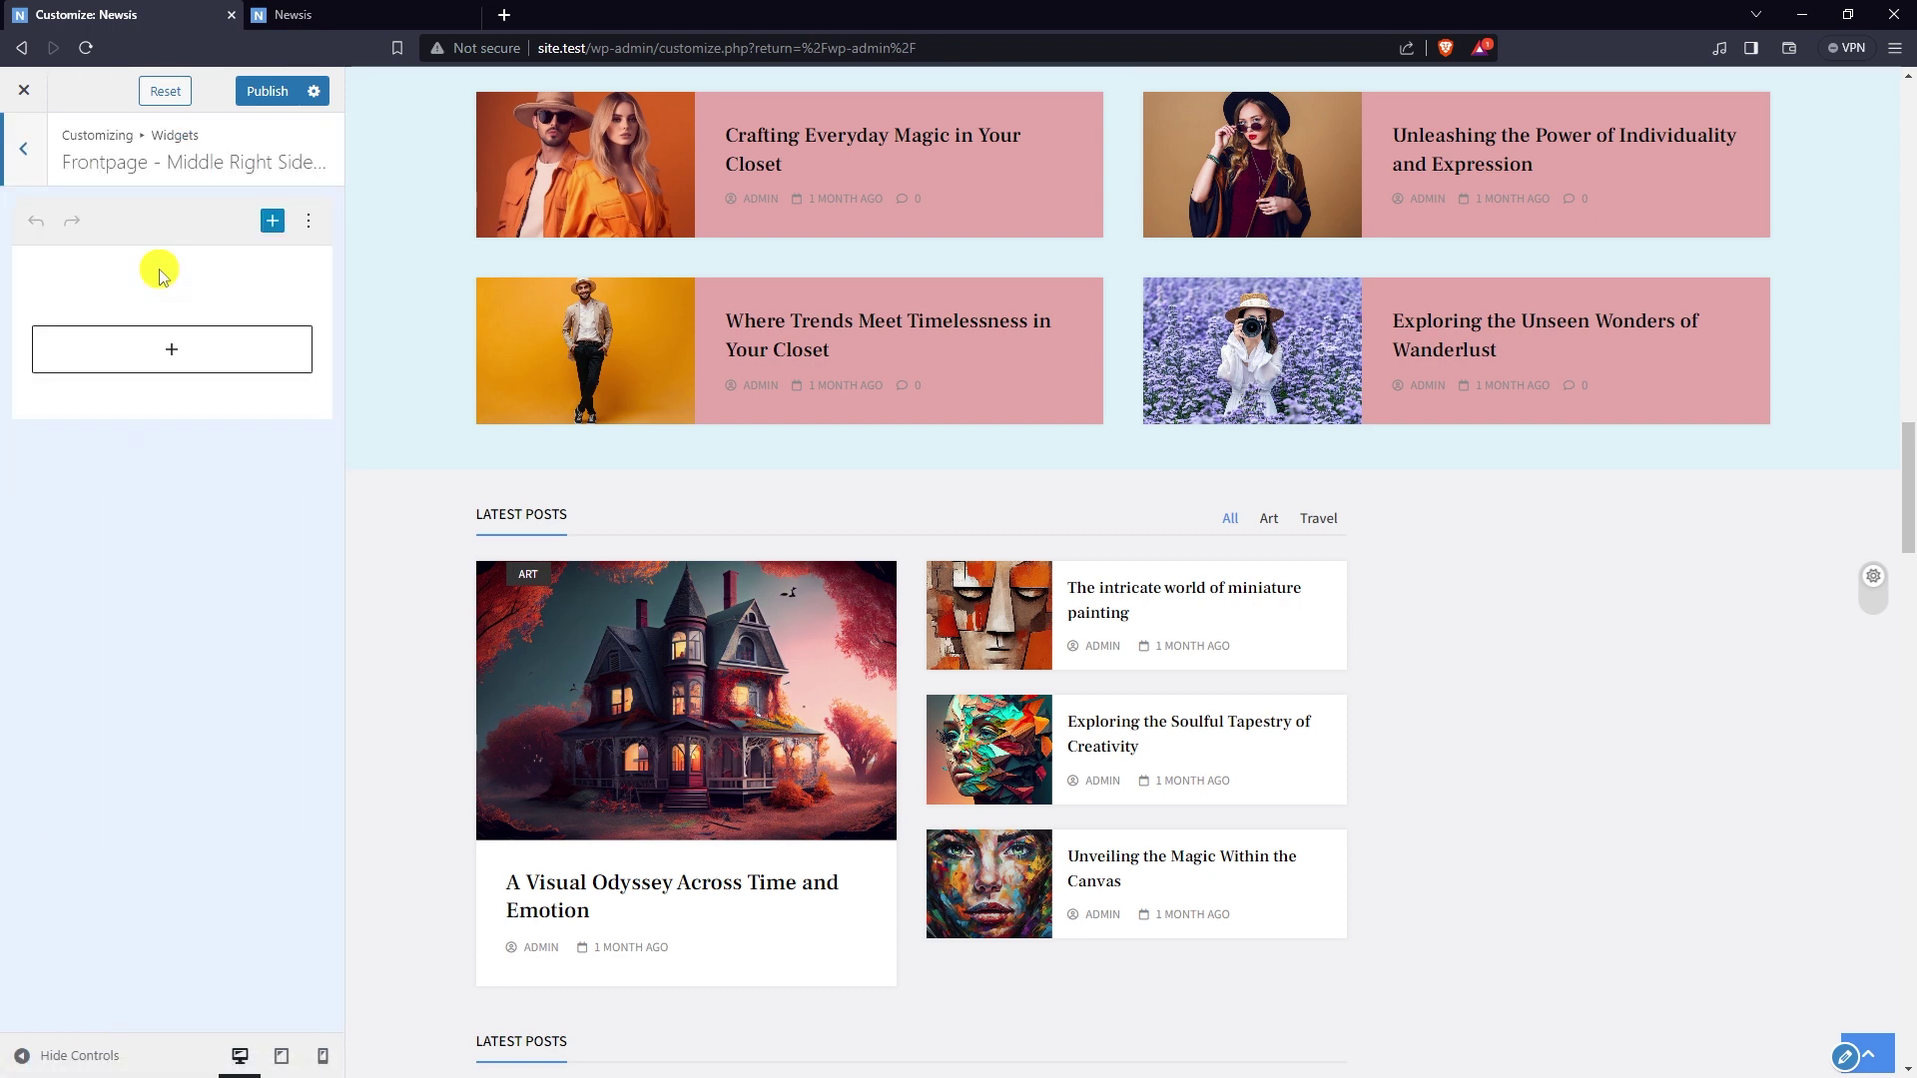
pyautogui.click(168, 352)
pyautogui.click(208, 689)
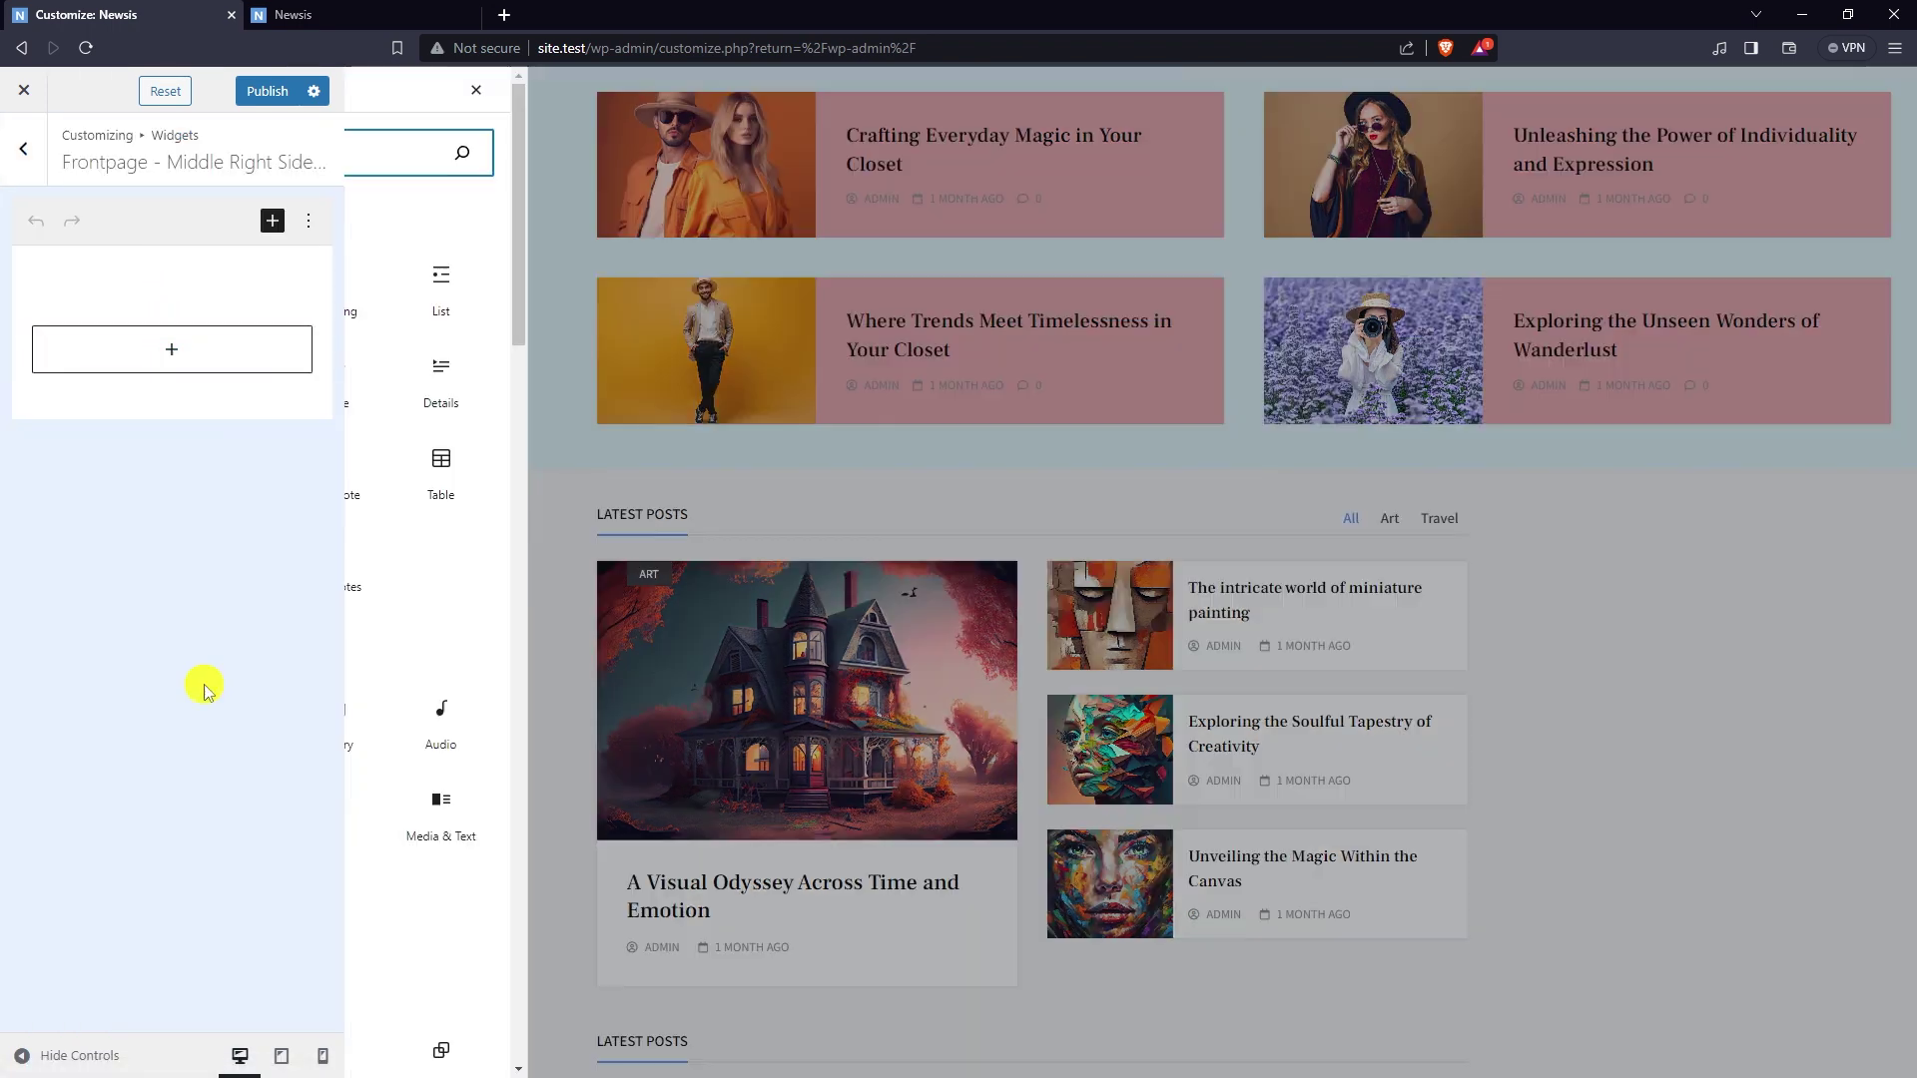
pyautogui.scroll(-15, 599, 499)
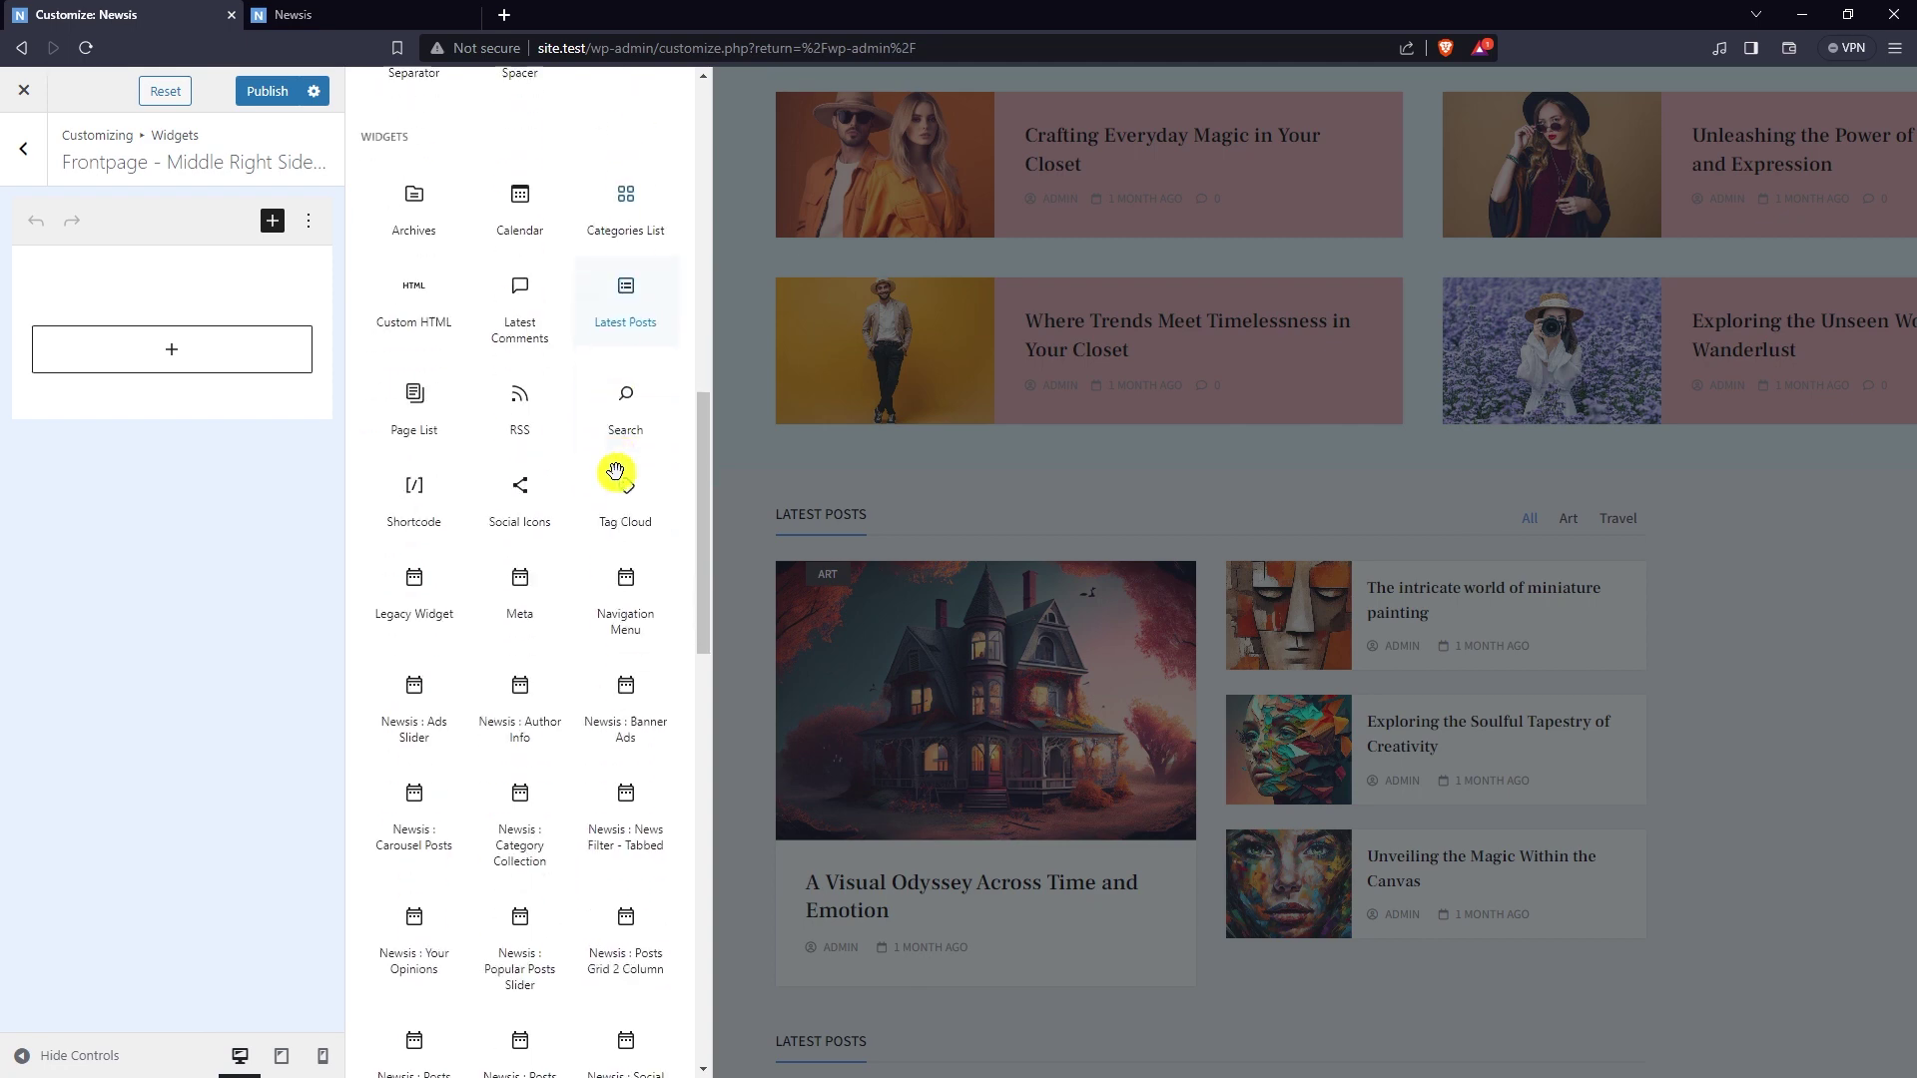
pyautogui.scroll(-3, 607, 464)
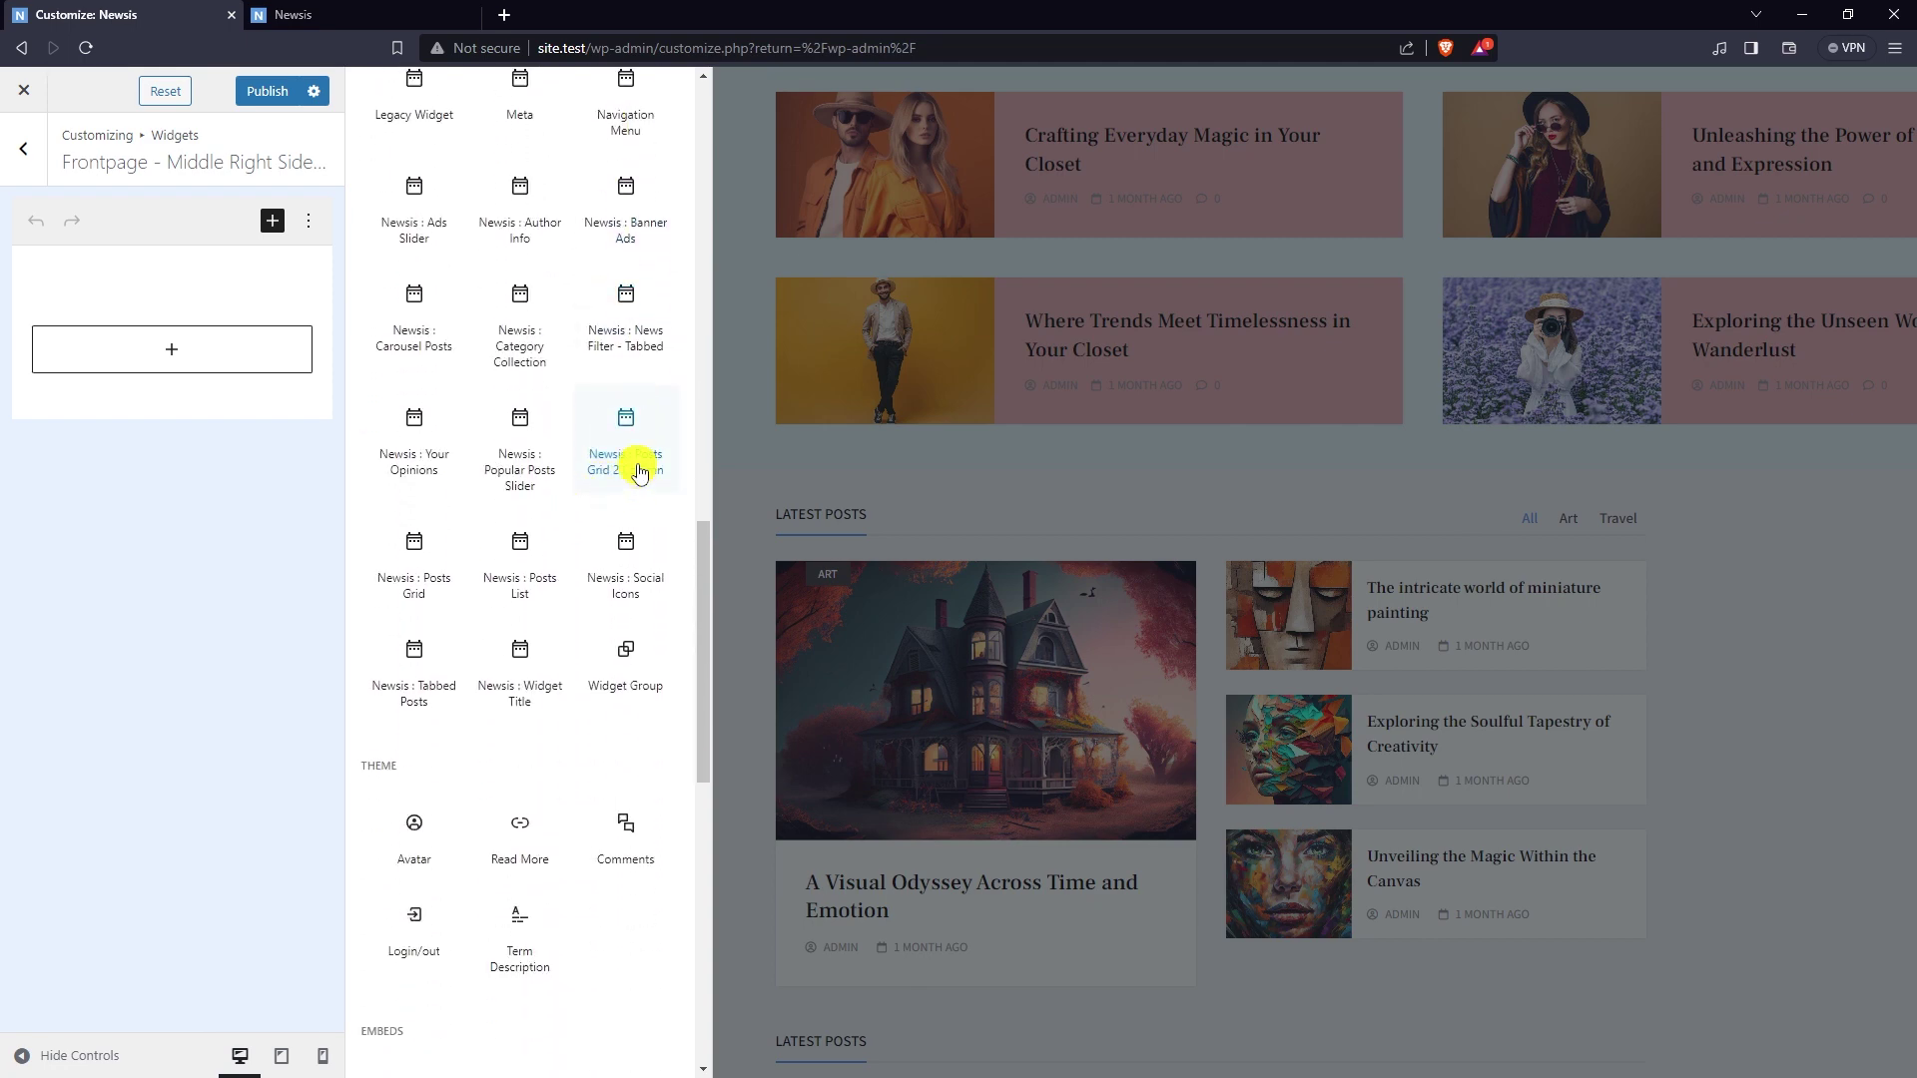
pyautogui.click(614, 458)
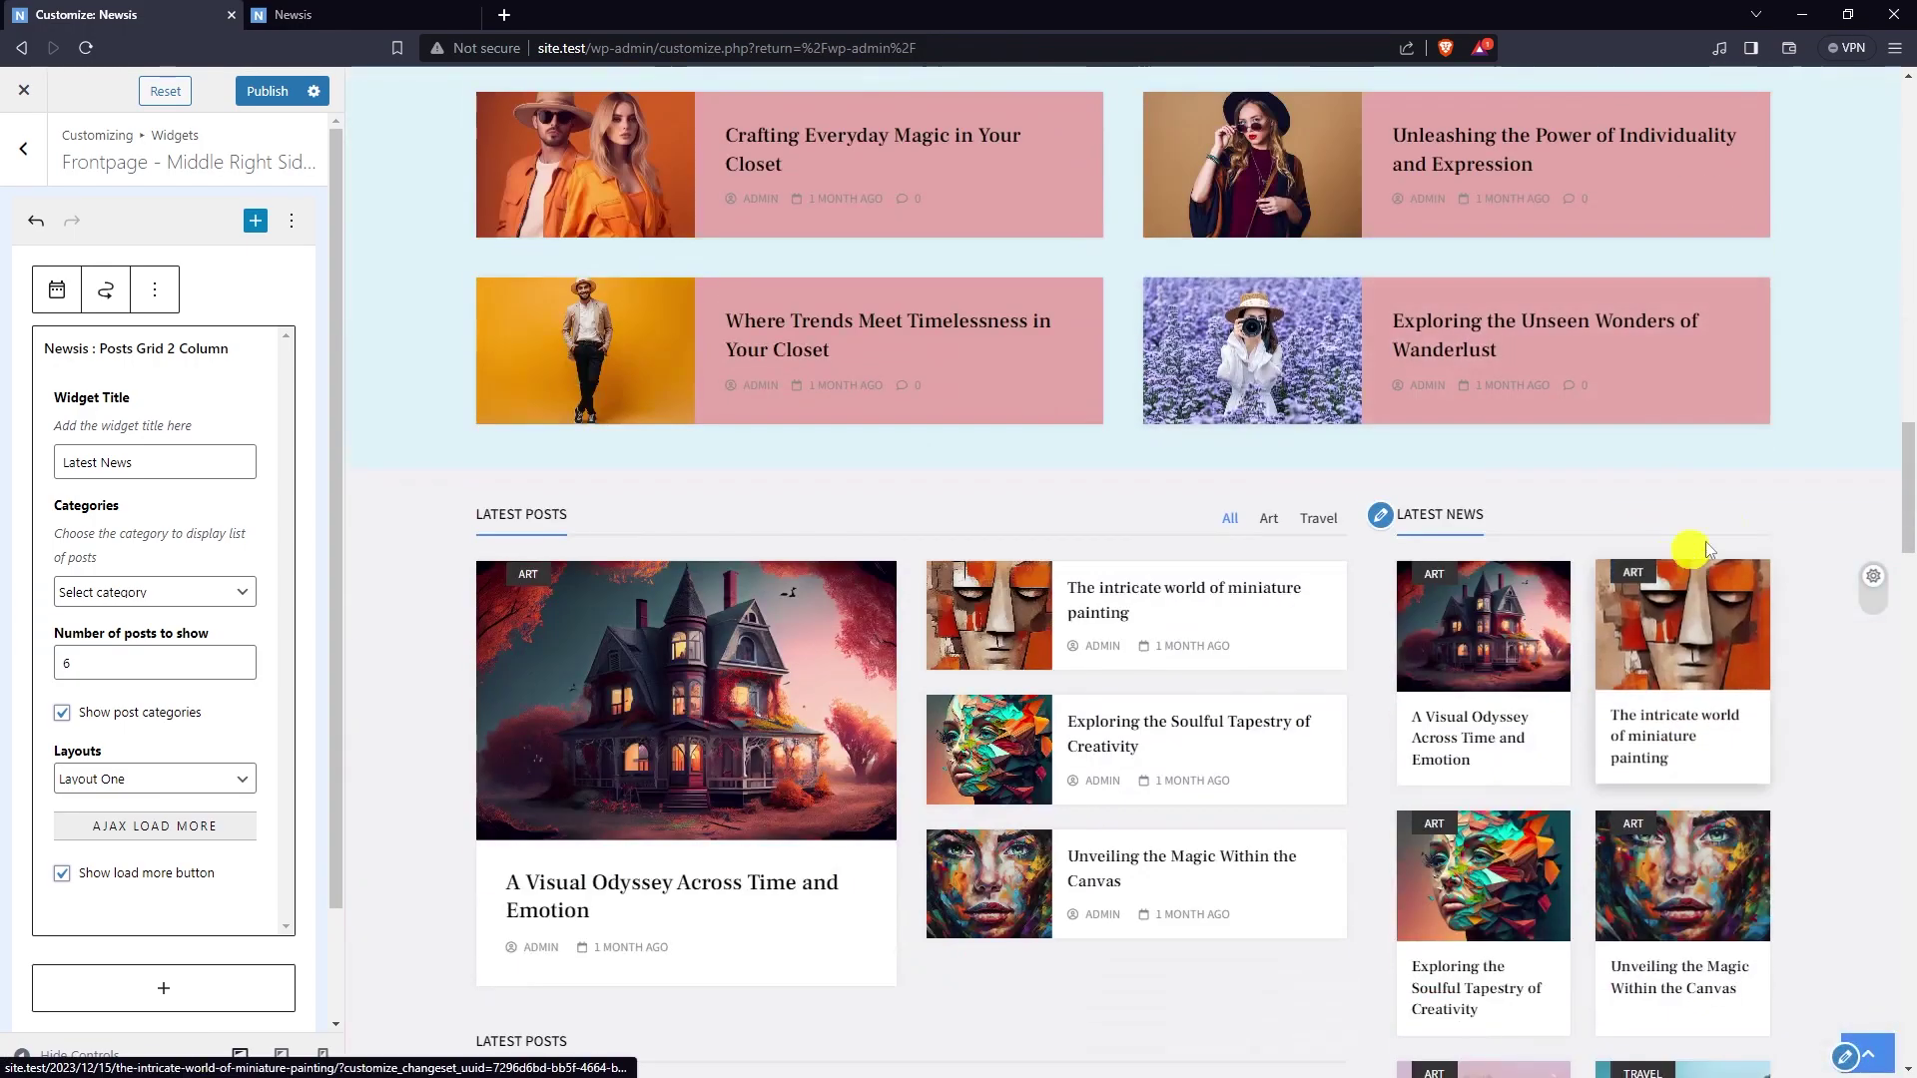
# - In the Latest News widget, uncheck Show load more button and choose Layout Two
pyautogui.scroll(-3, 1704, 398)
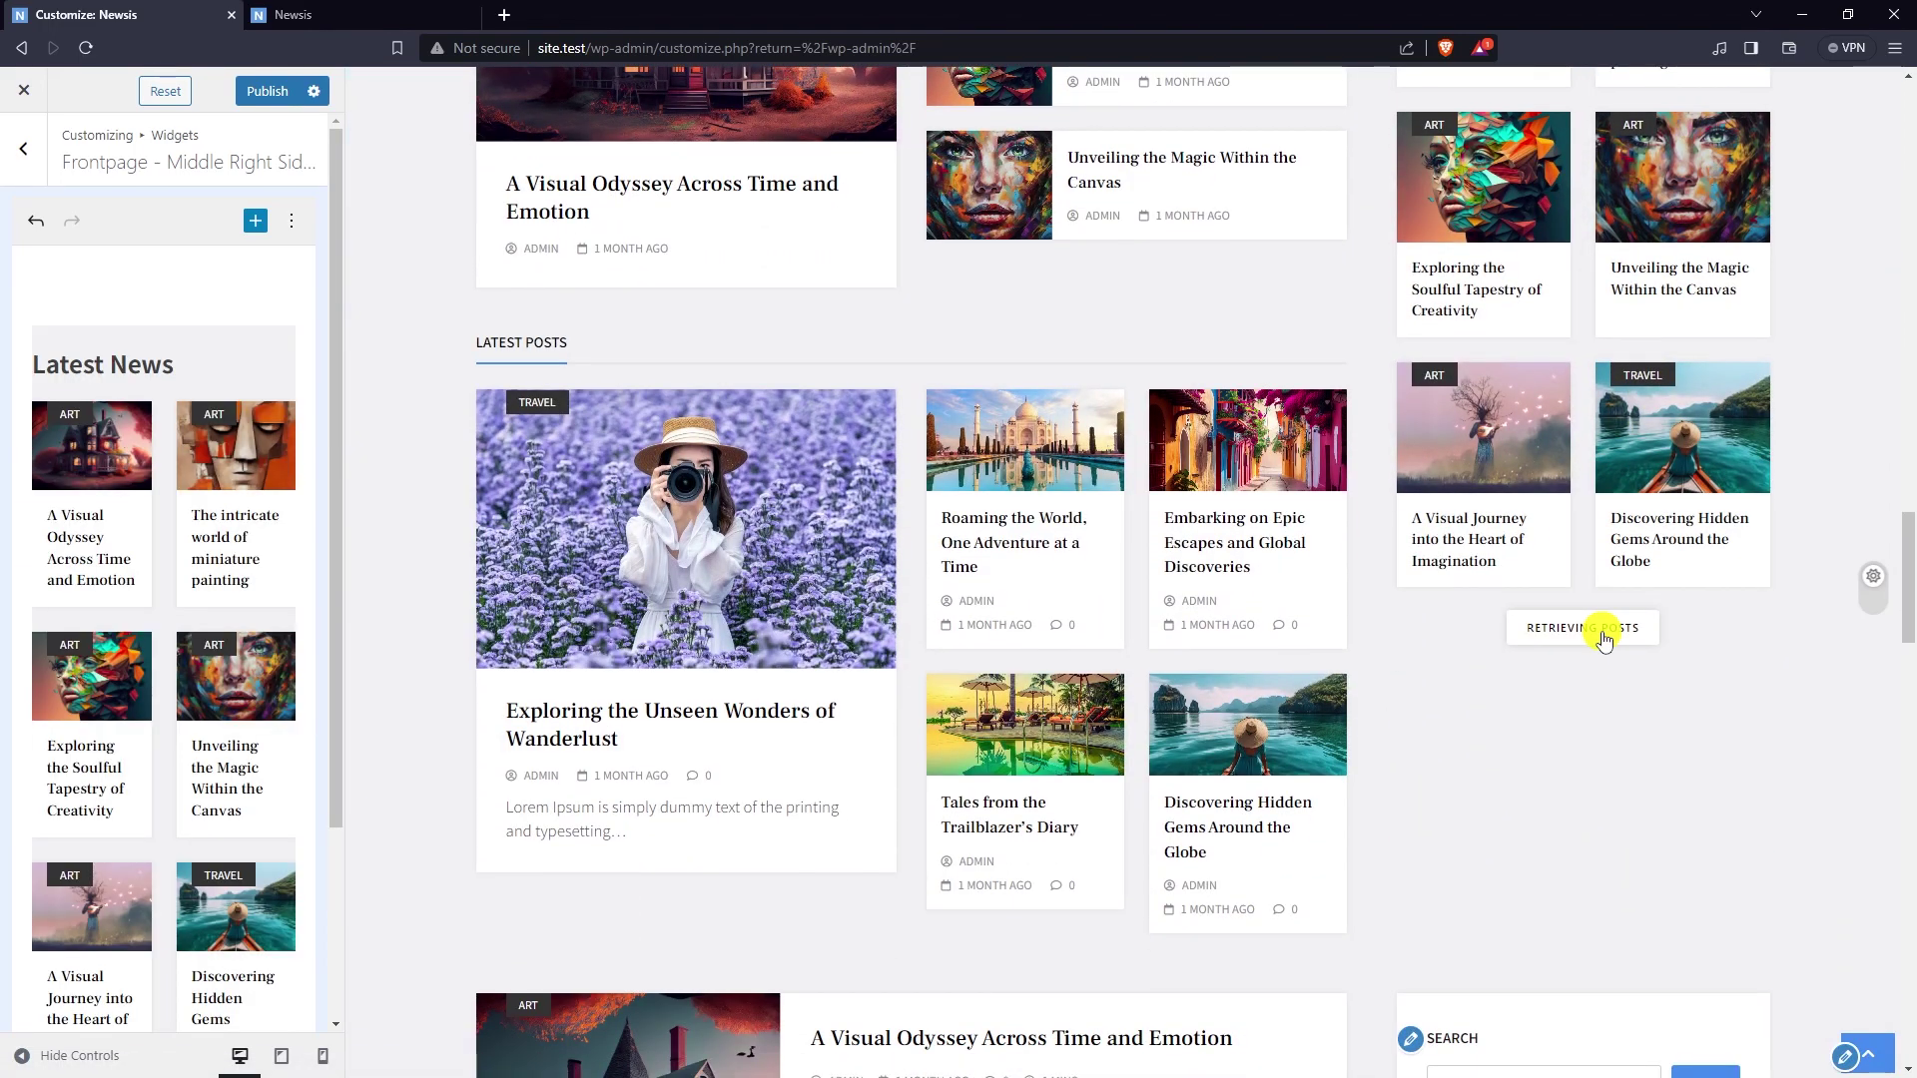
pyautogui.scroll(-6, 1605, 639)
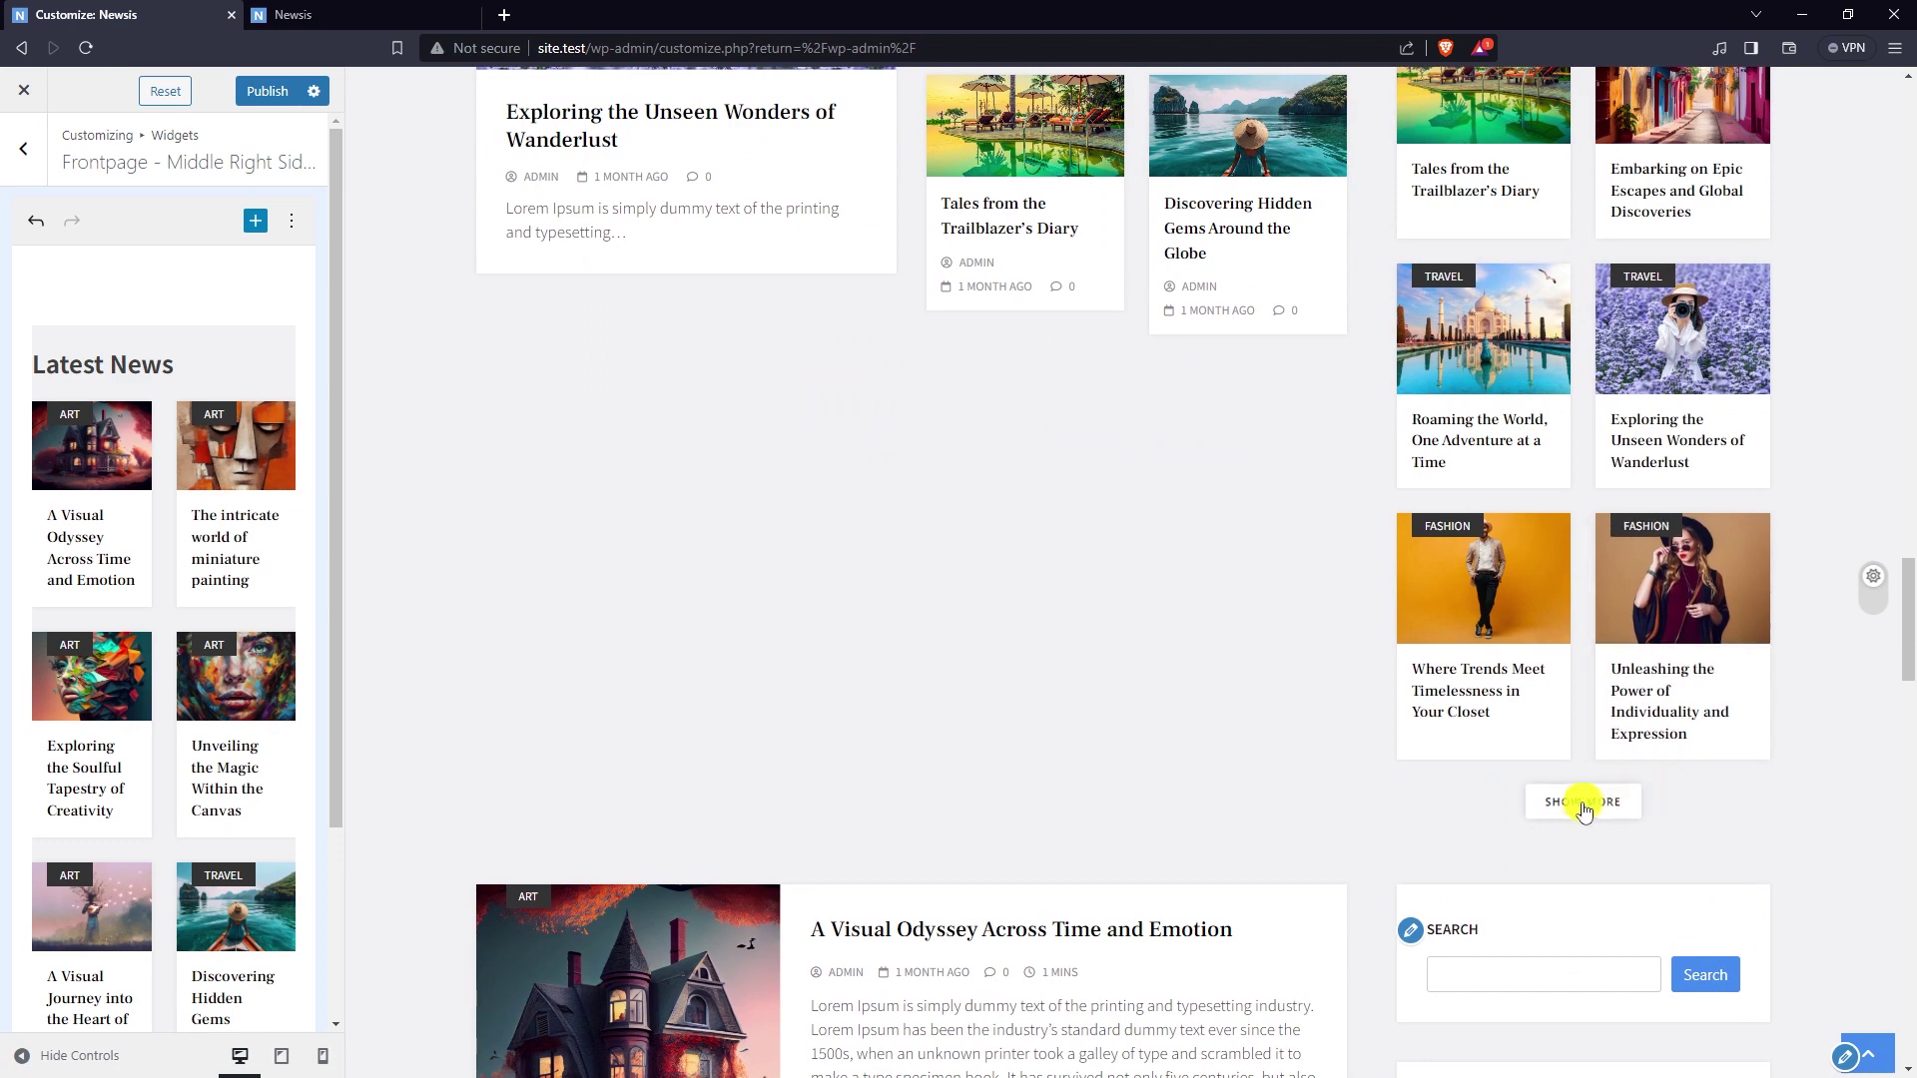
pyautogui.scroll(-3, 201, 535)
pyautogui.click(169, 524)
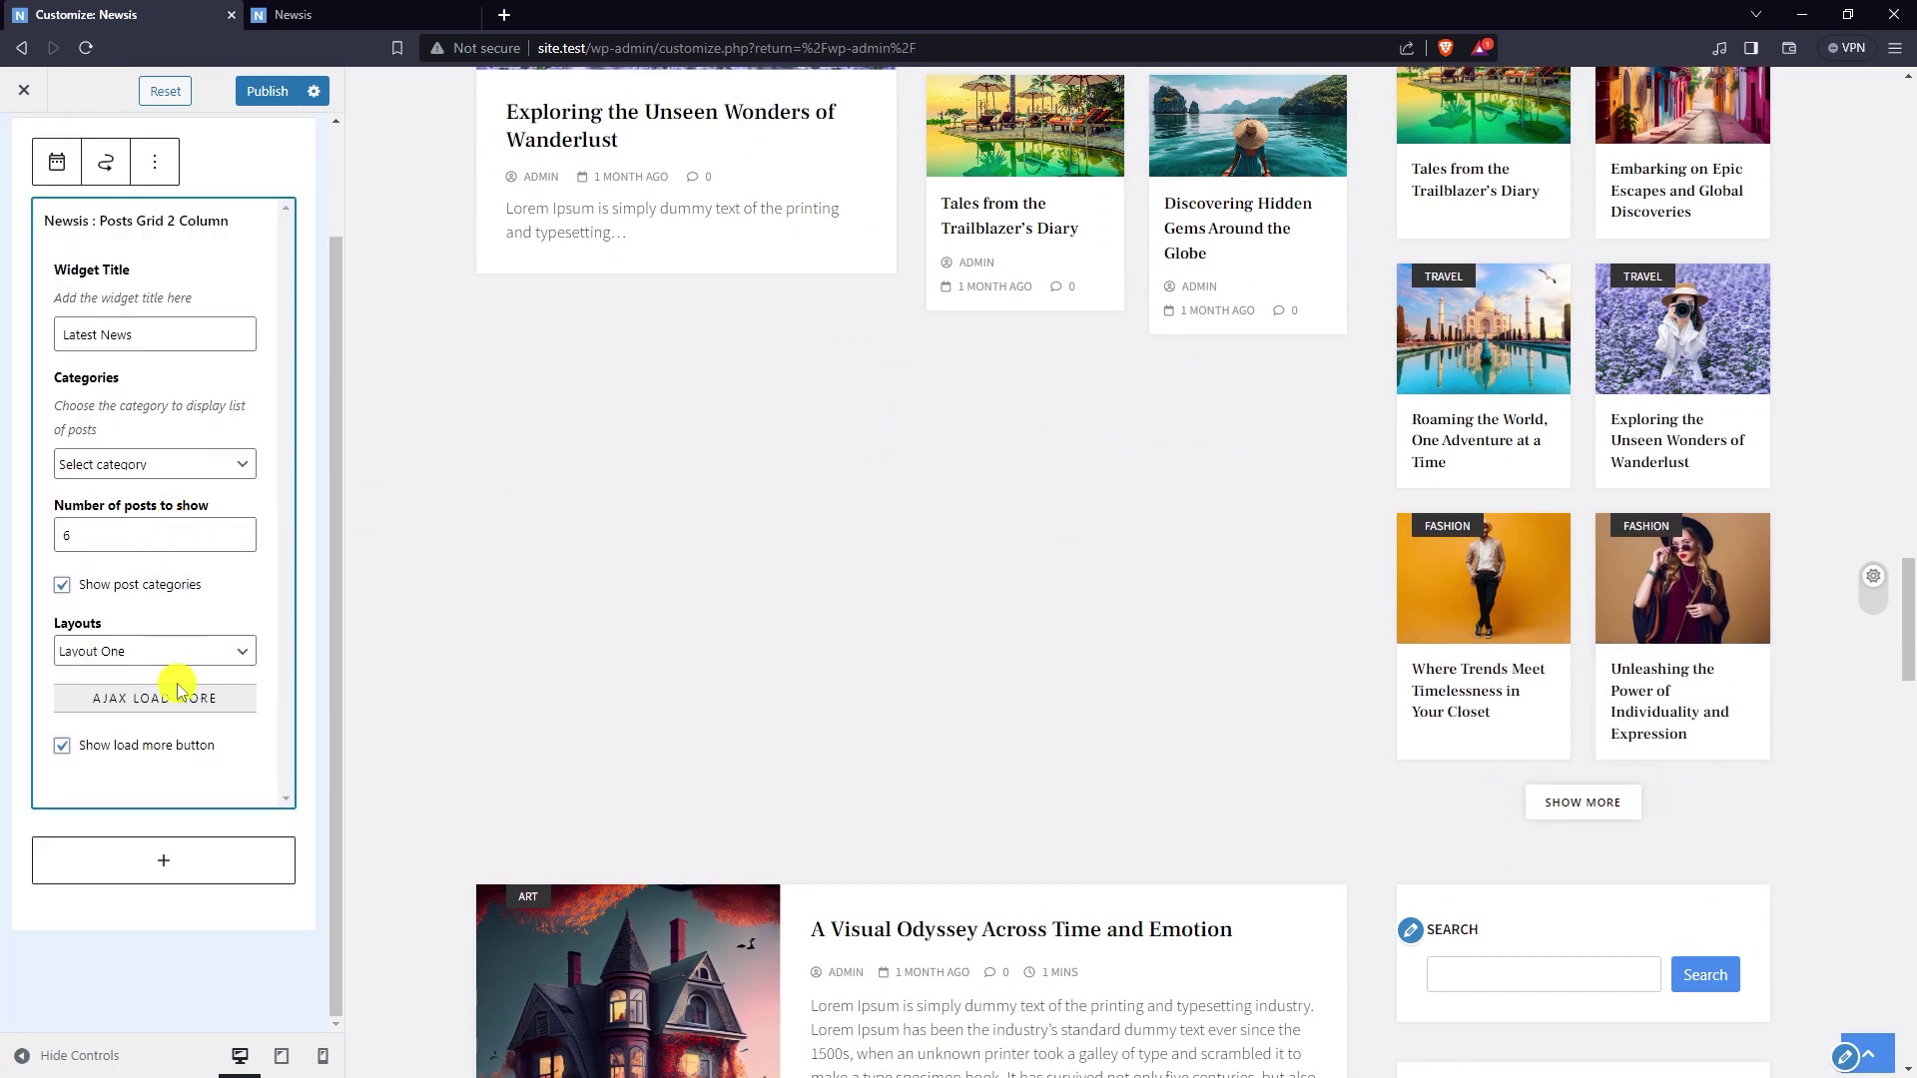
pyautogui.click(62, 750)
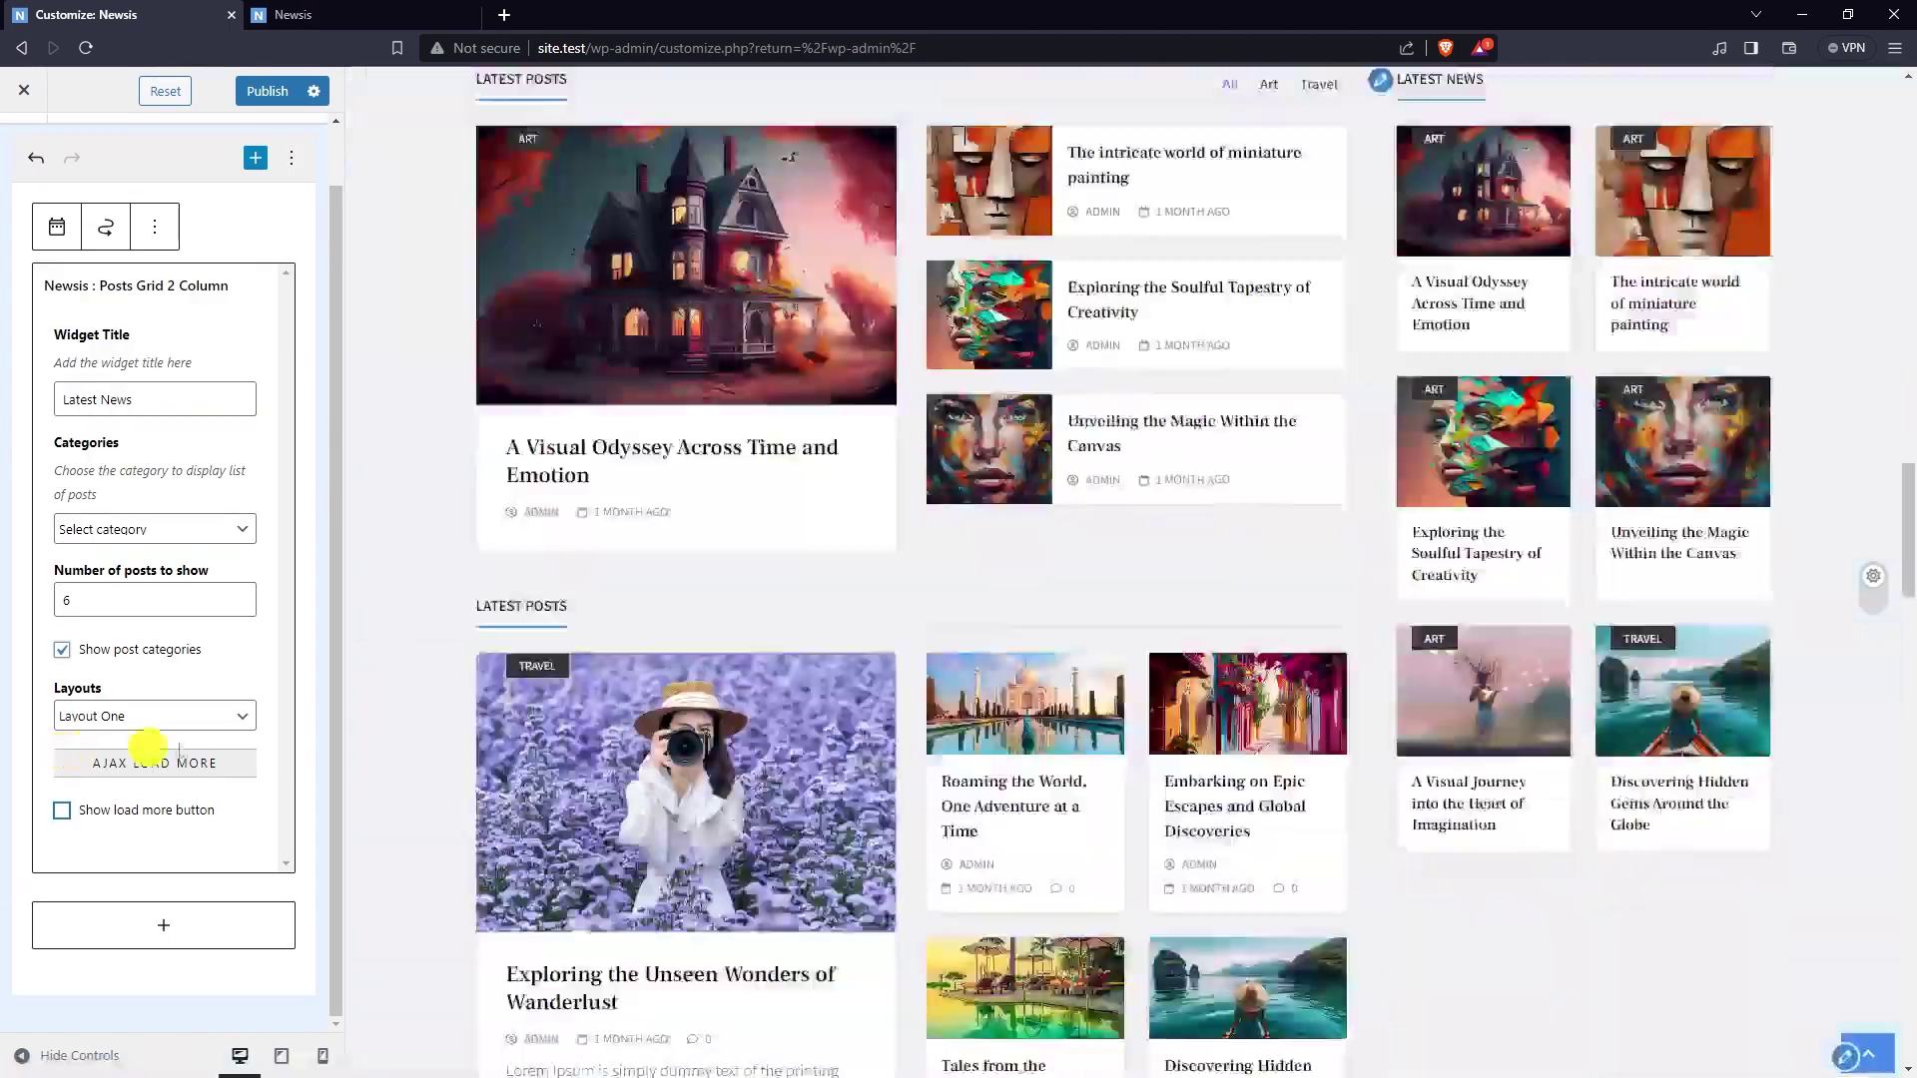
pyautogui.scroll(-5, 1399, 629)
pyautogui.scroll(7, 1400, 629)
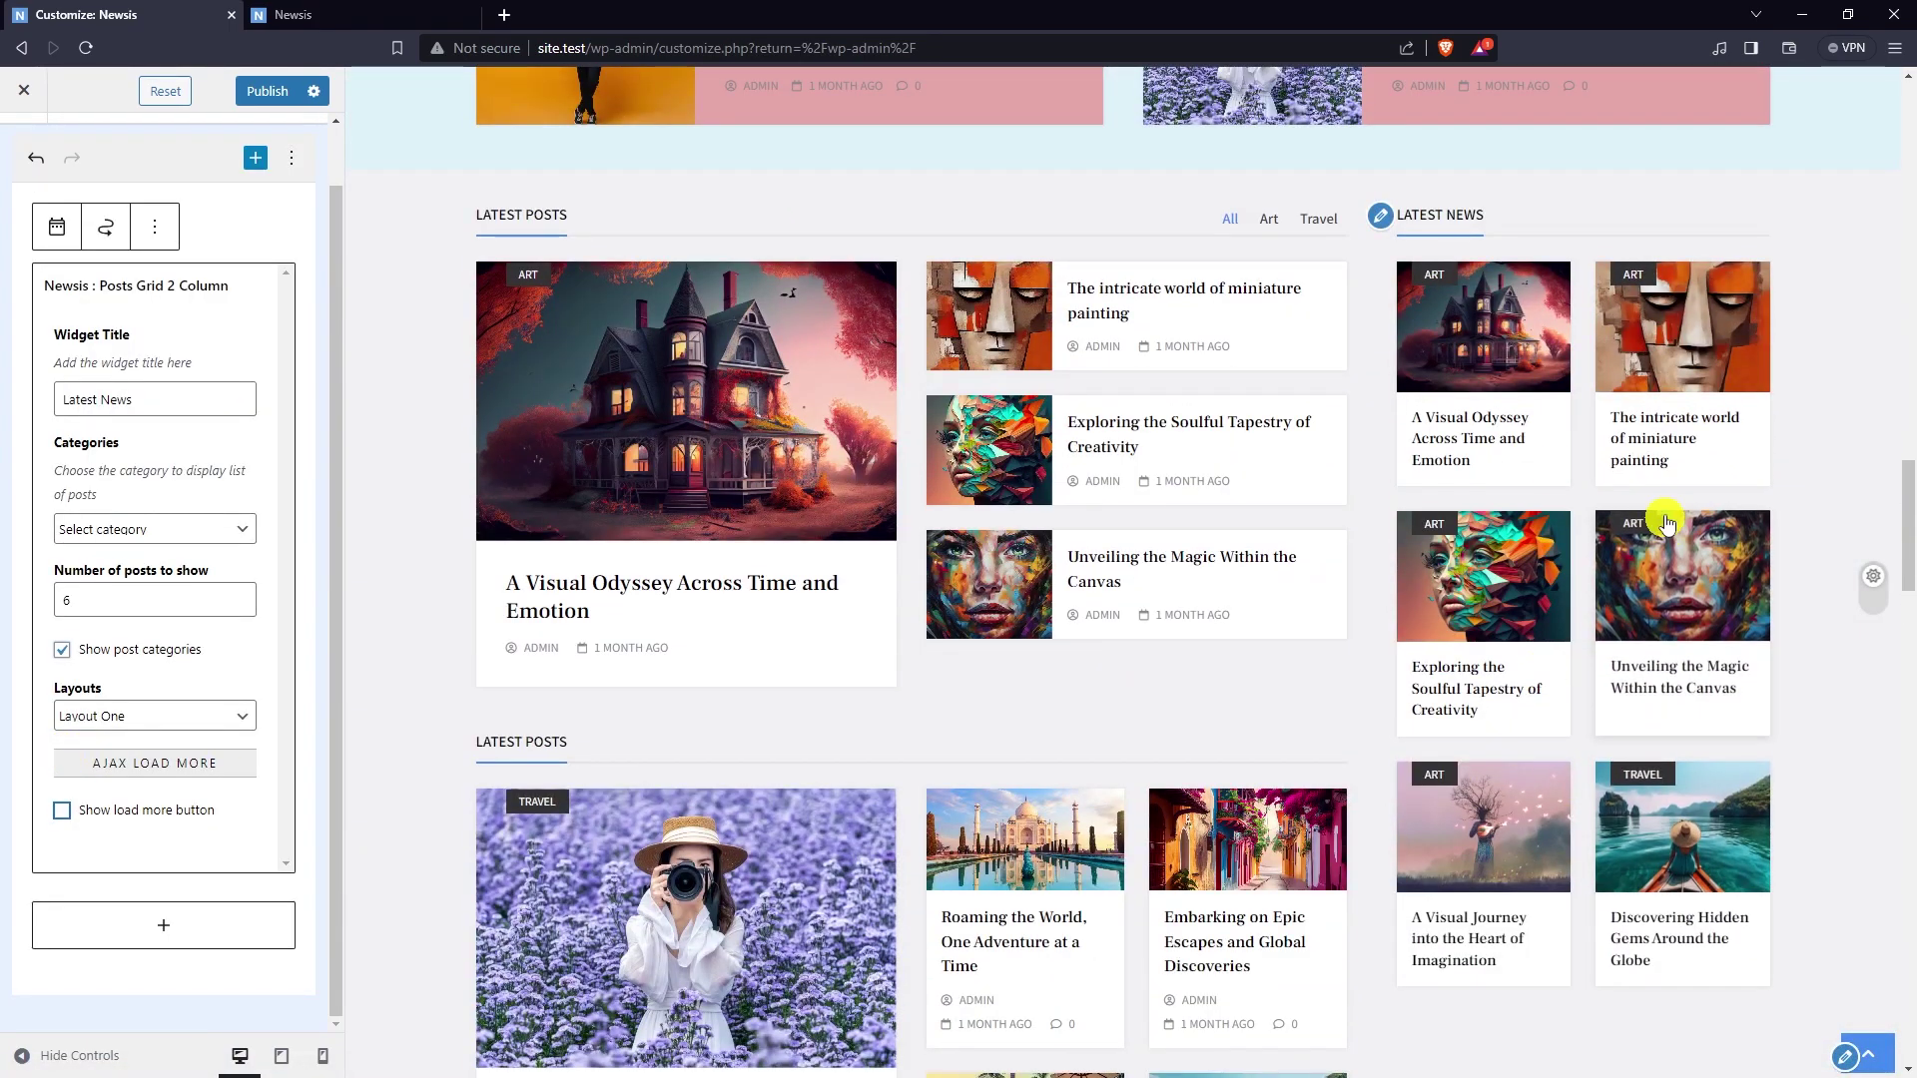
pyautogui.scroll(-2, 1592, 430)
pyautogui.click(104, 717)
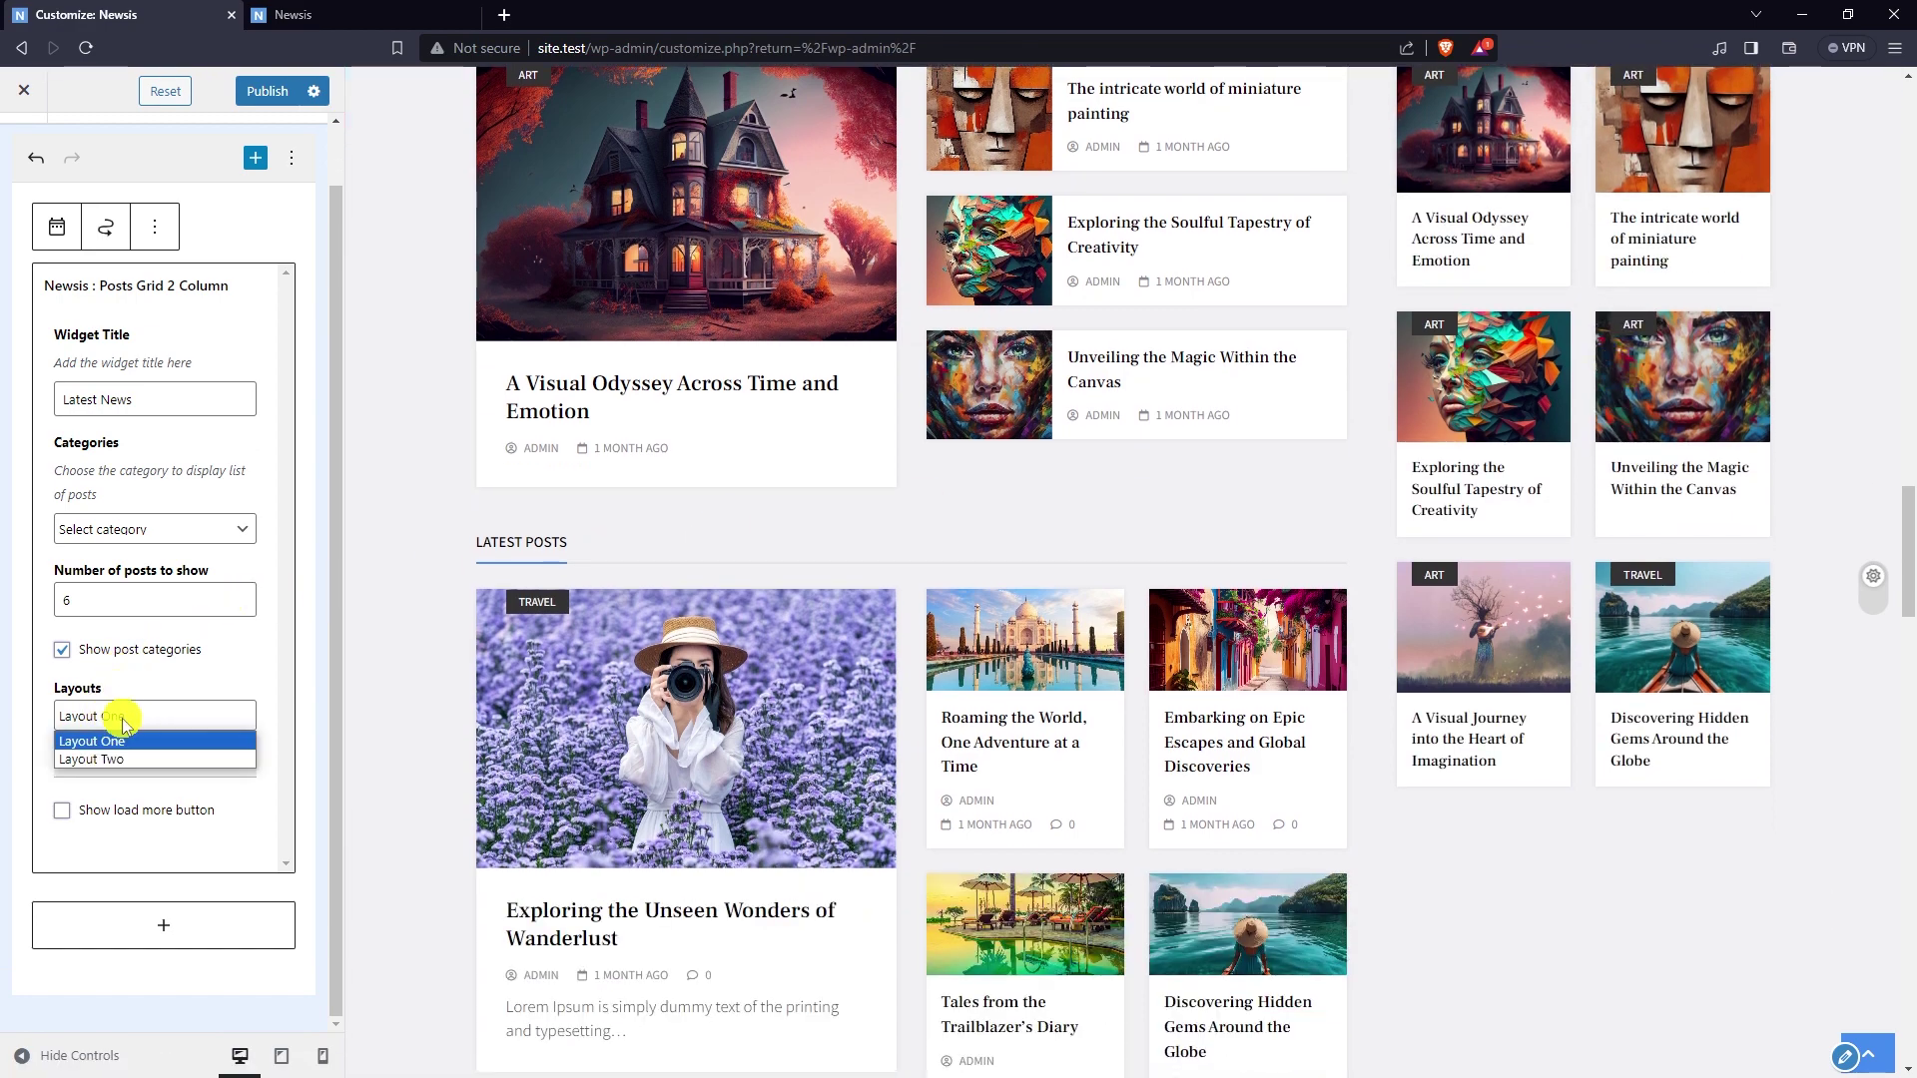
pyautogui.click(126, 759)
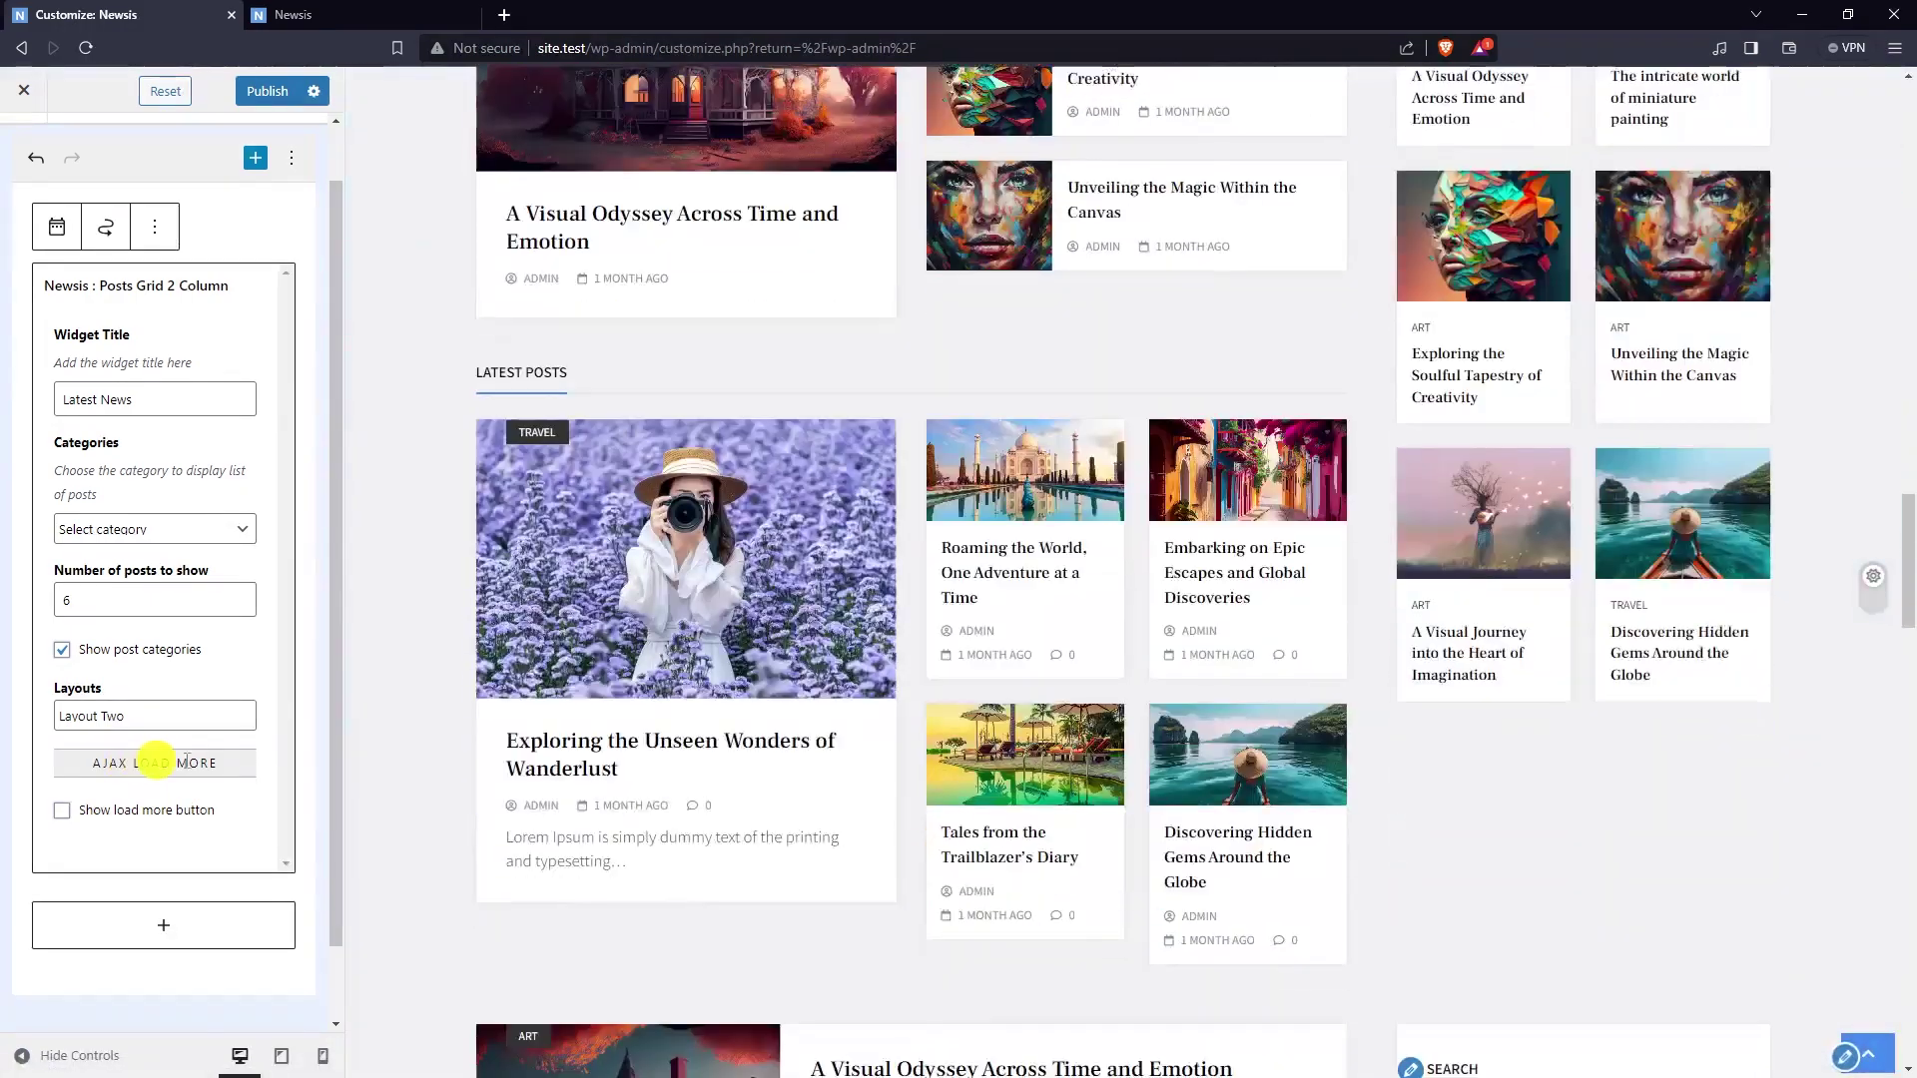
# - Set the widget to show 4 posts from the Fashion category
pyautogui.scroll(3, 1154, 543)
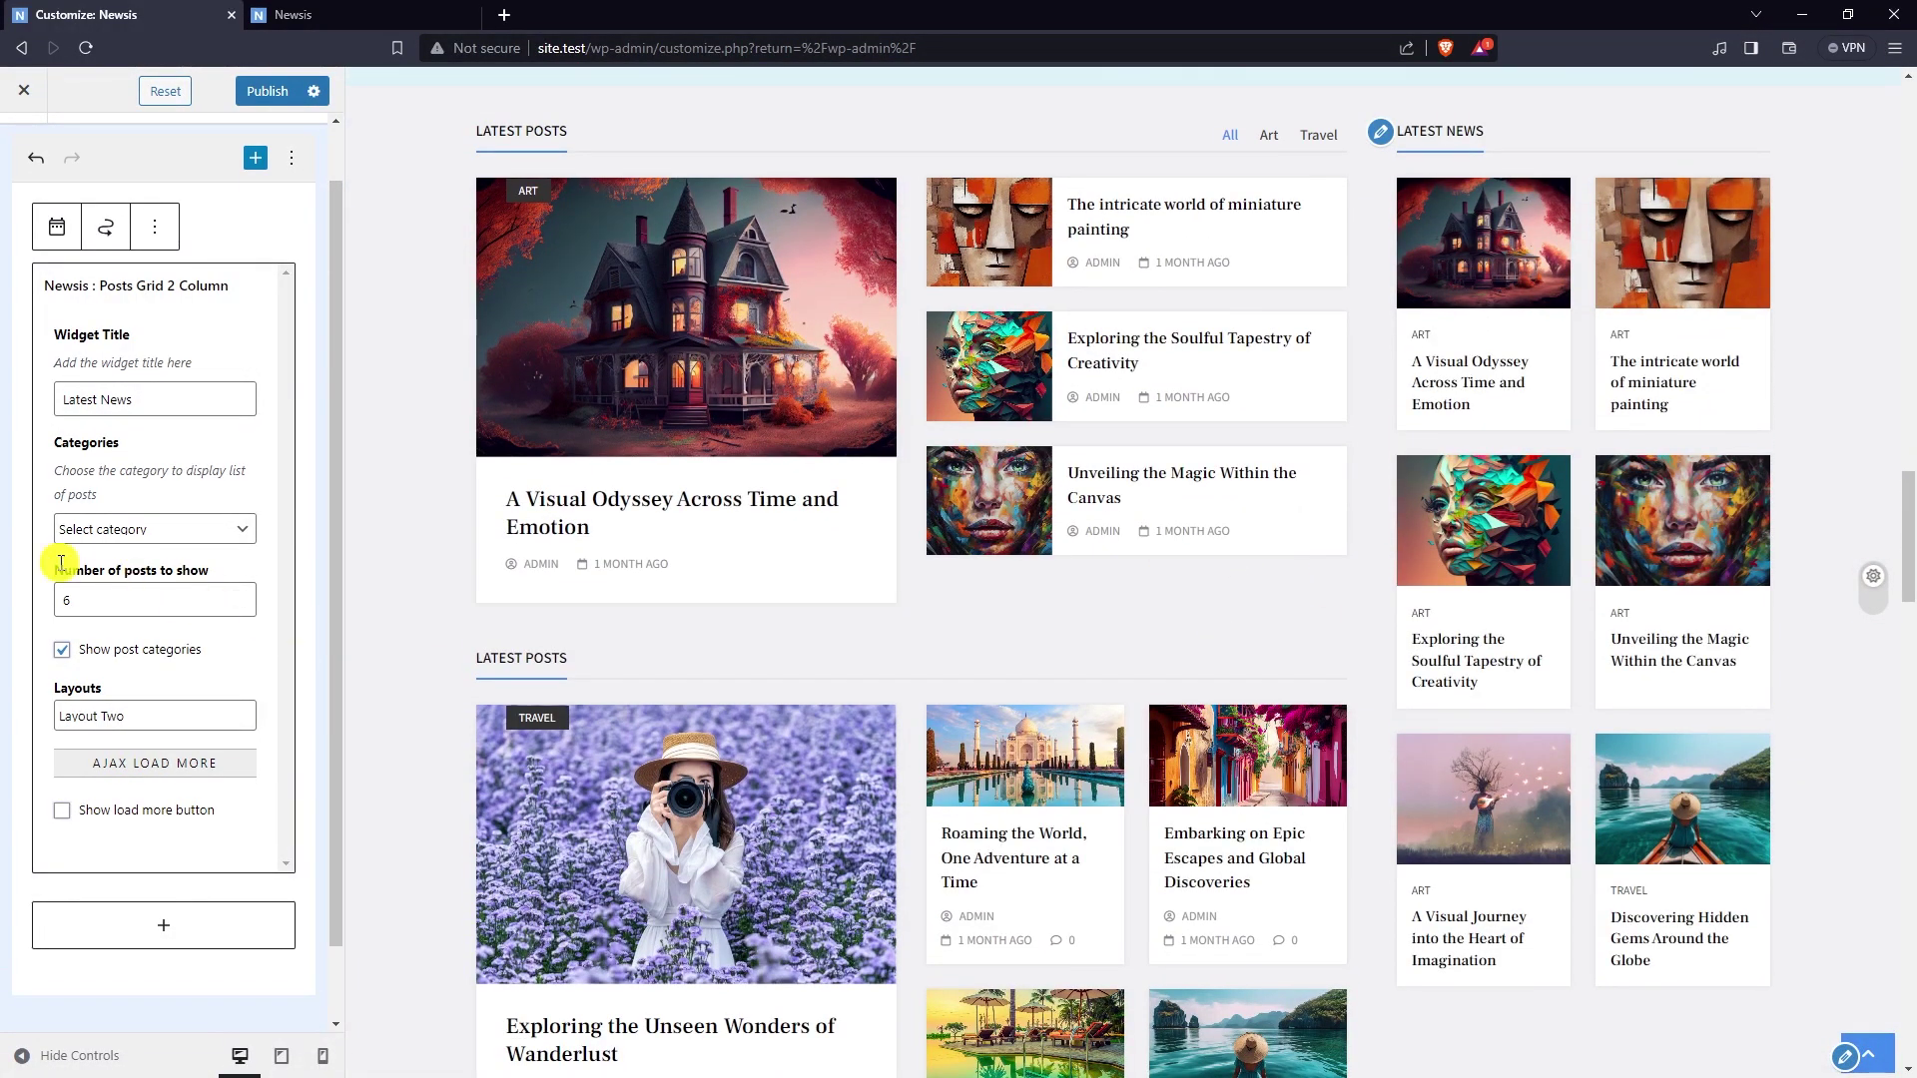
pyautogui.click(242, 607)
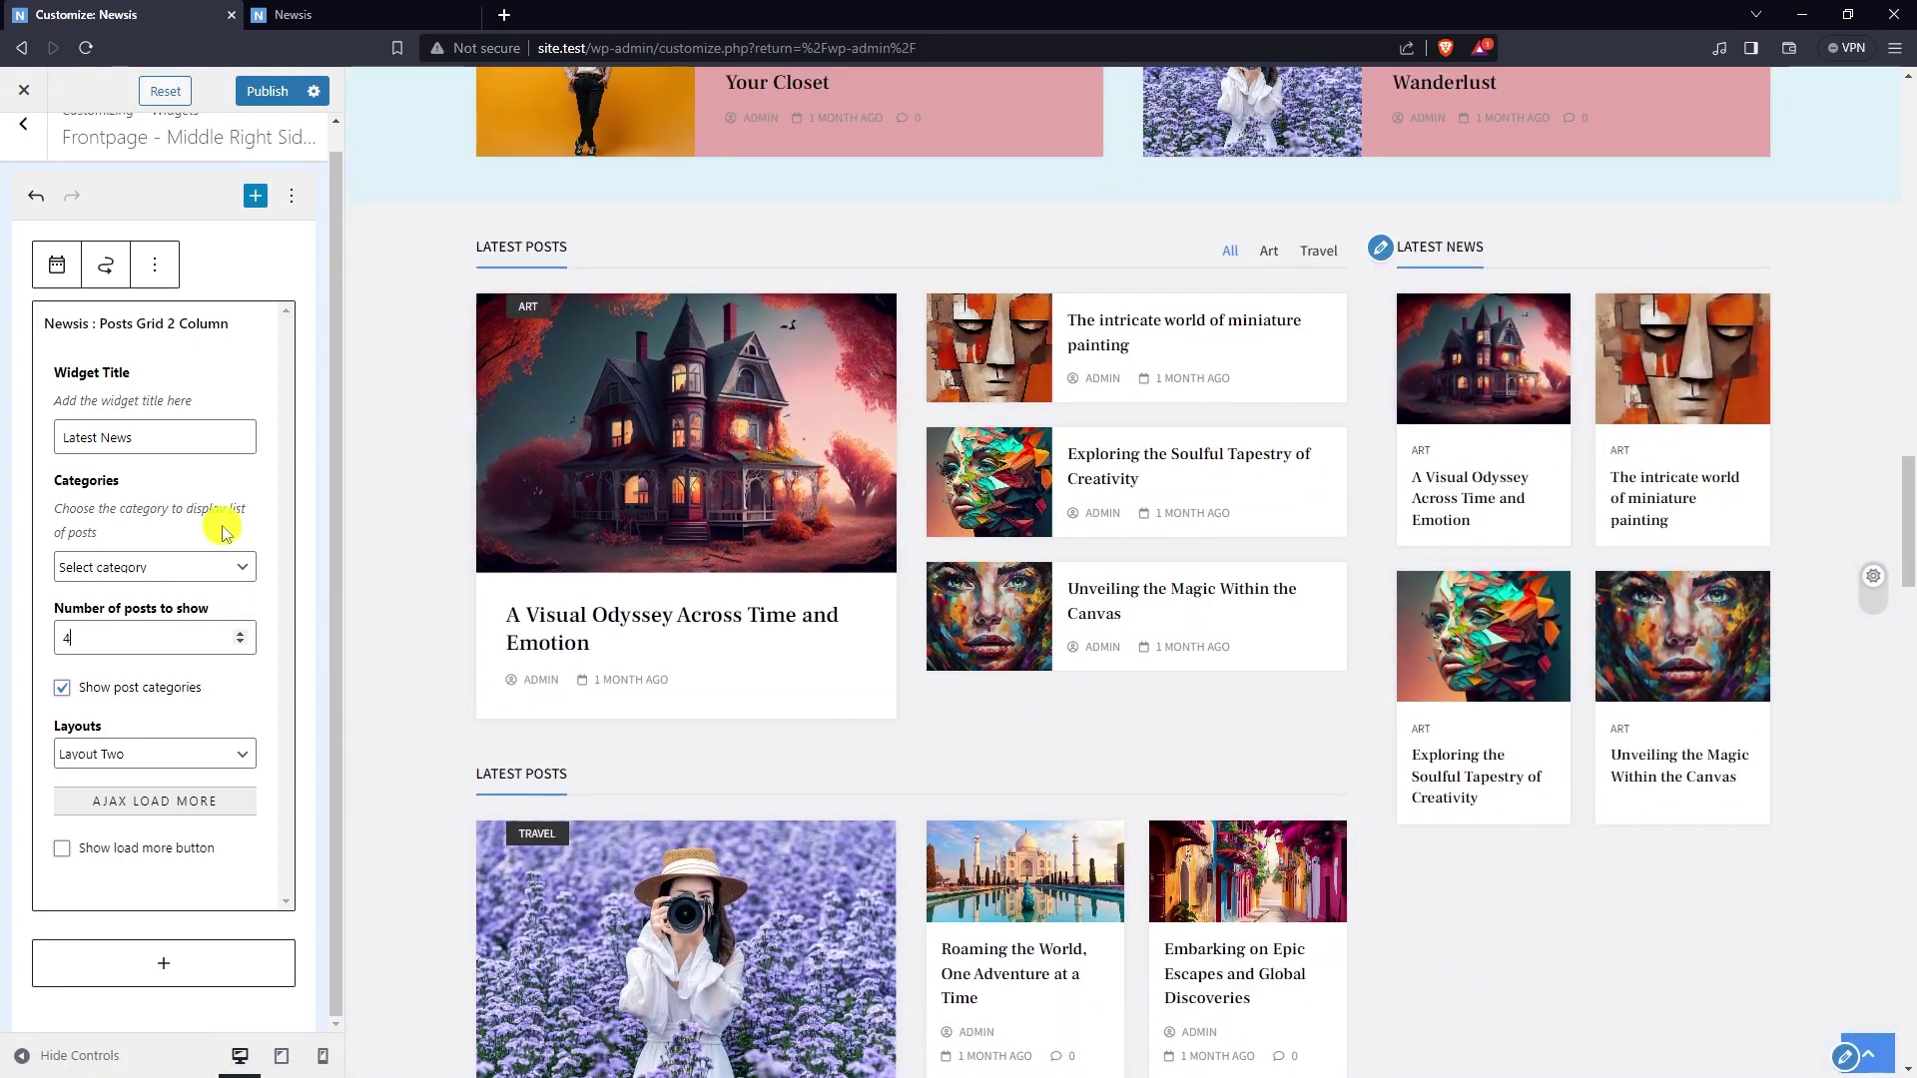
pyautogui.click(100, 567)
pyautogui.click(133, 628)
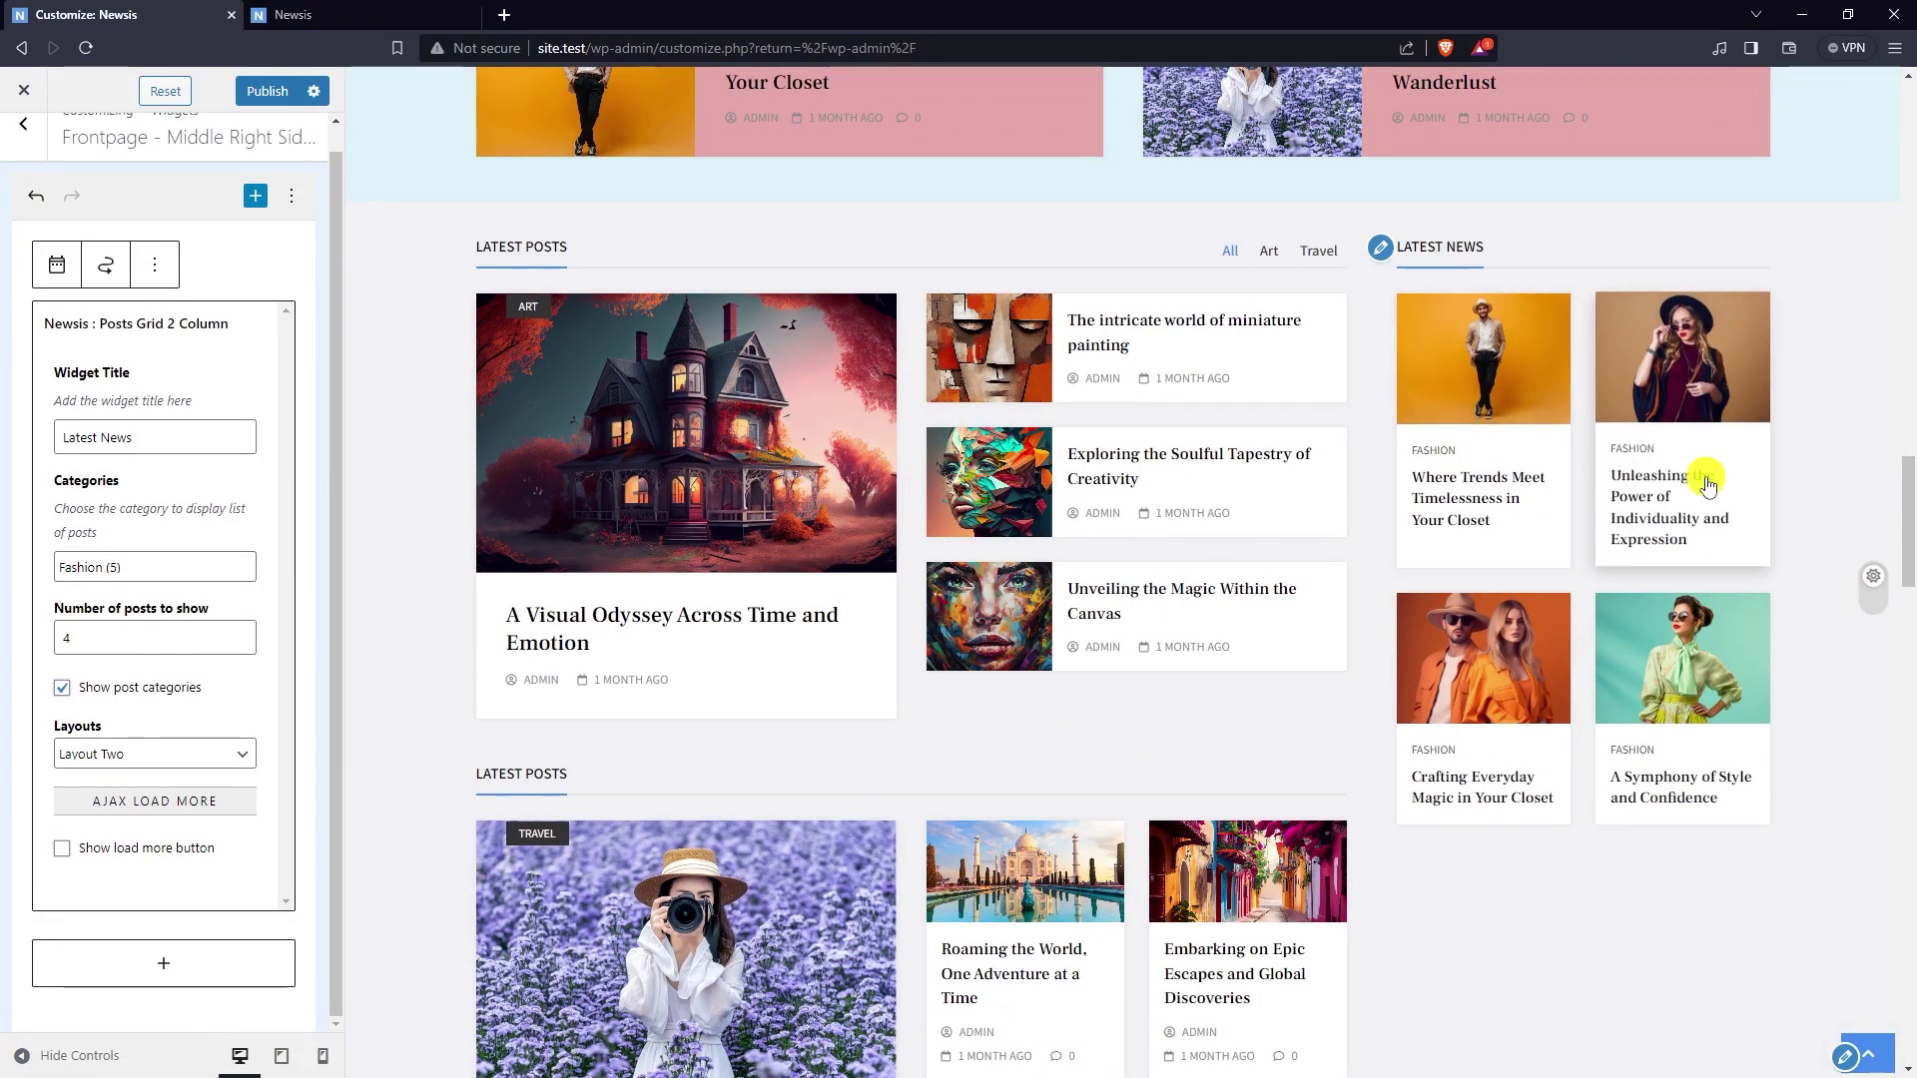
pyautogui.scroll(-3, 1418, 619)
pyautogui.scroll(4, 1389, 624)
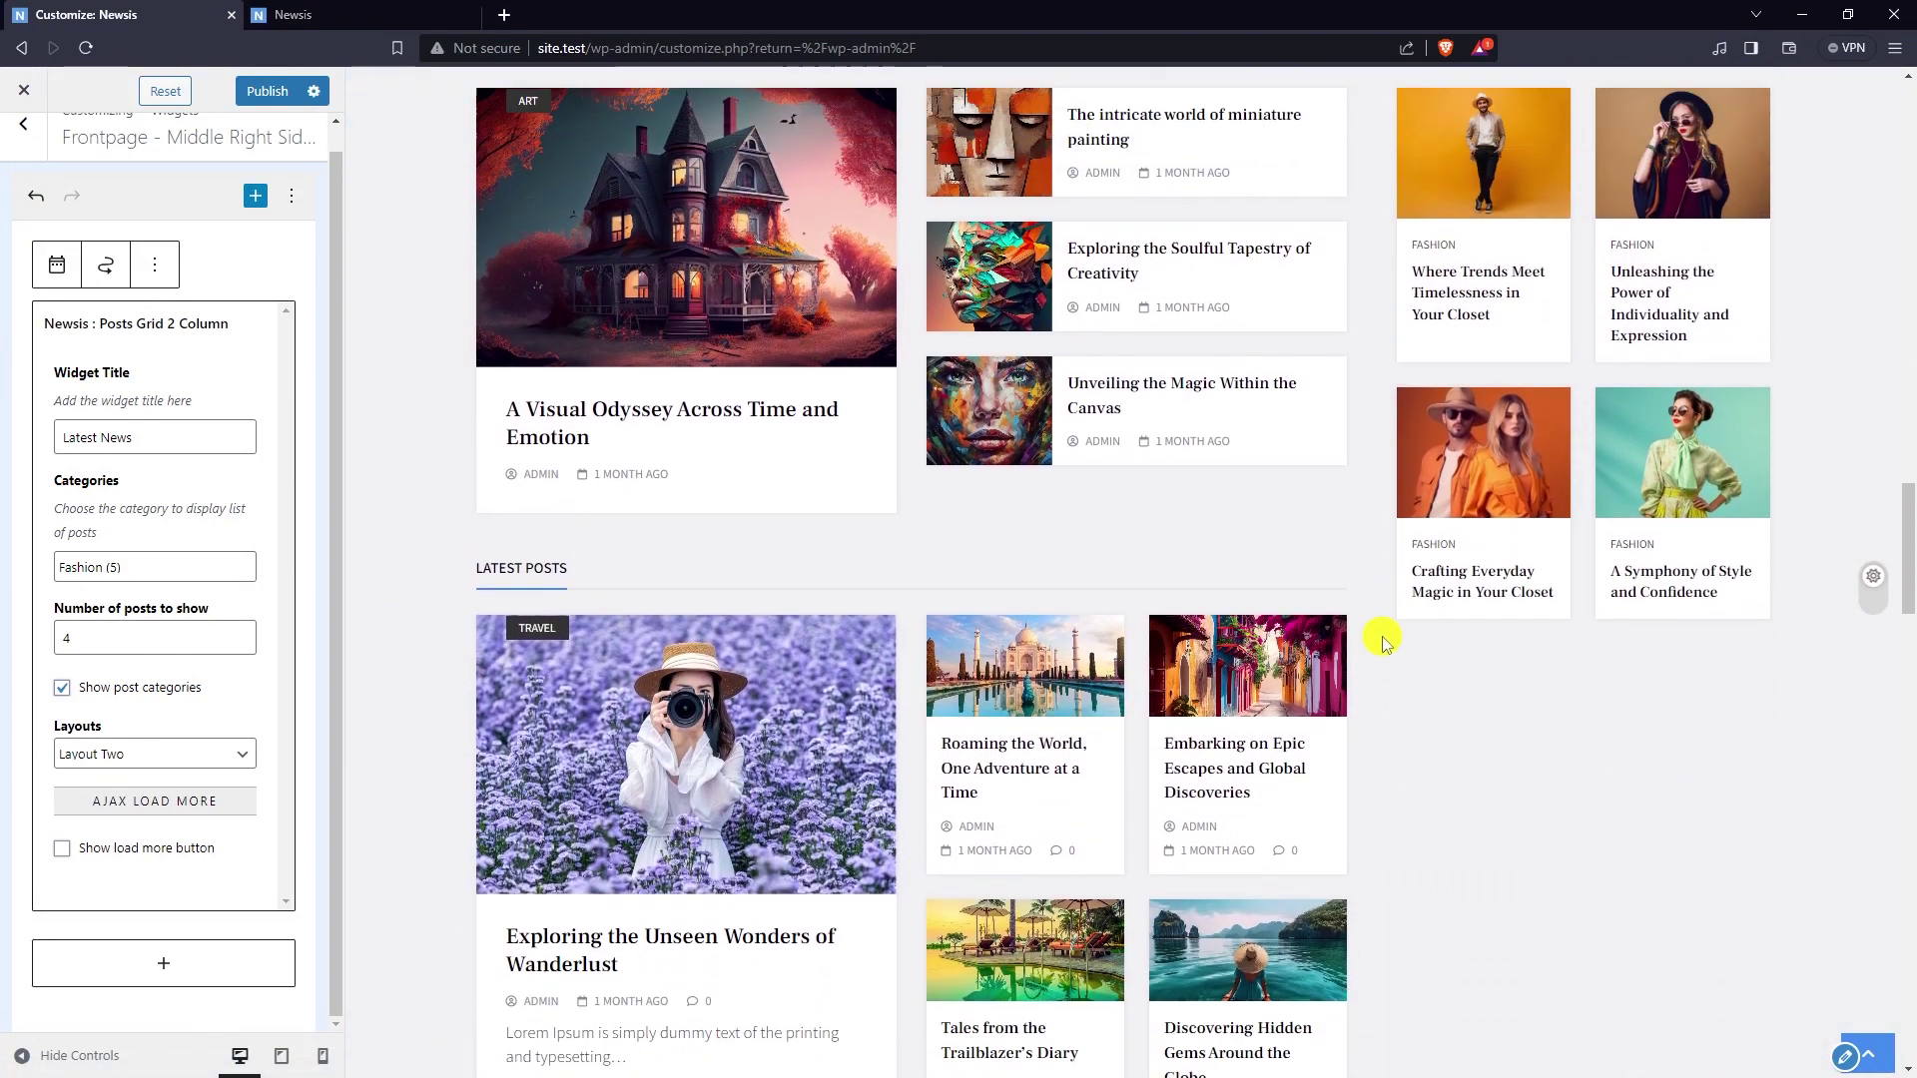
pyautogui.scroll(1, 193, 364)
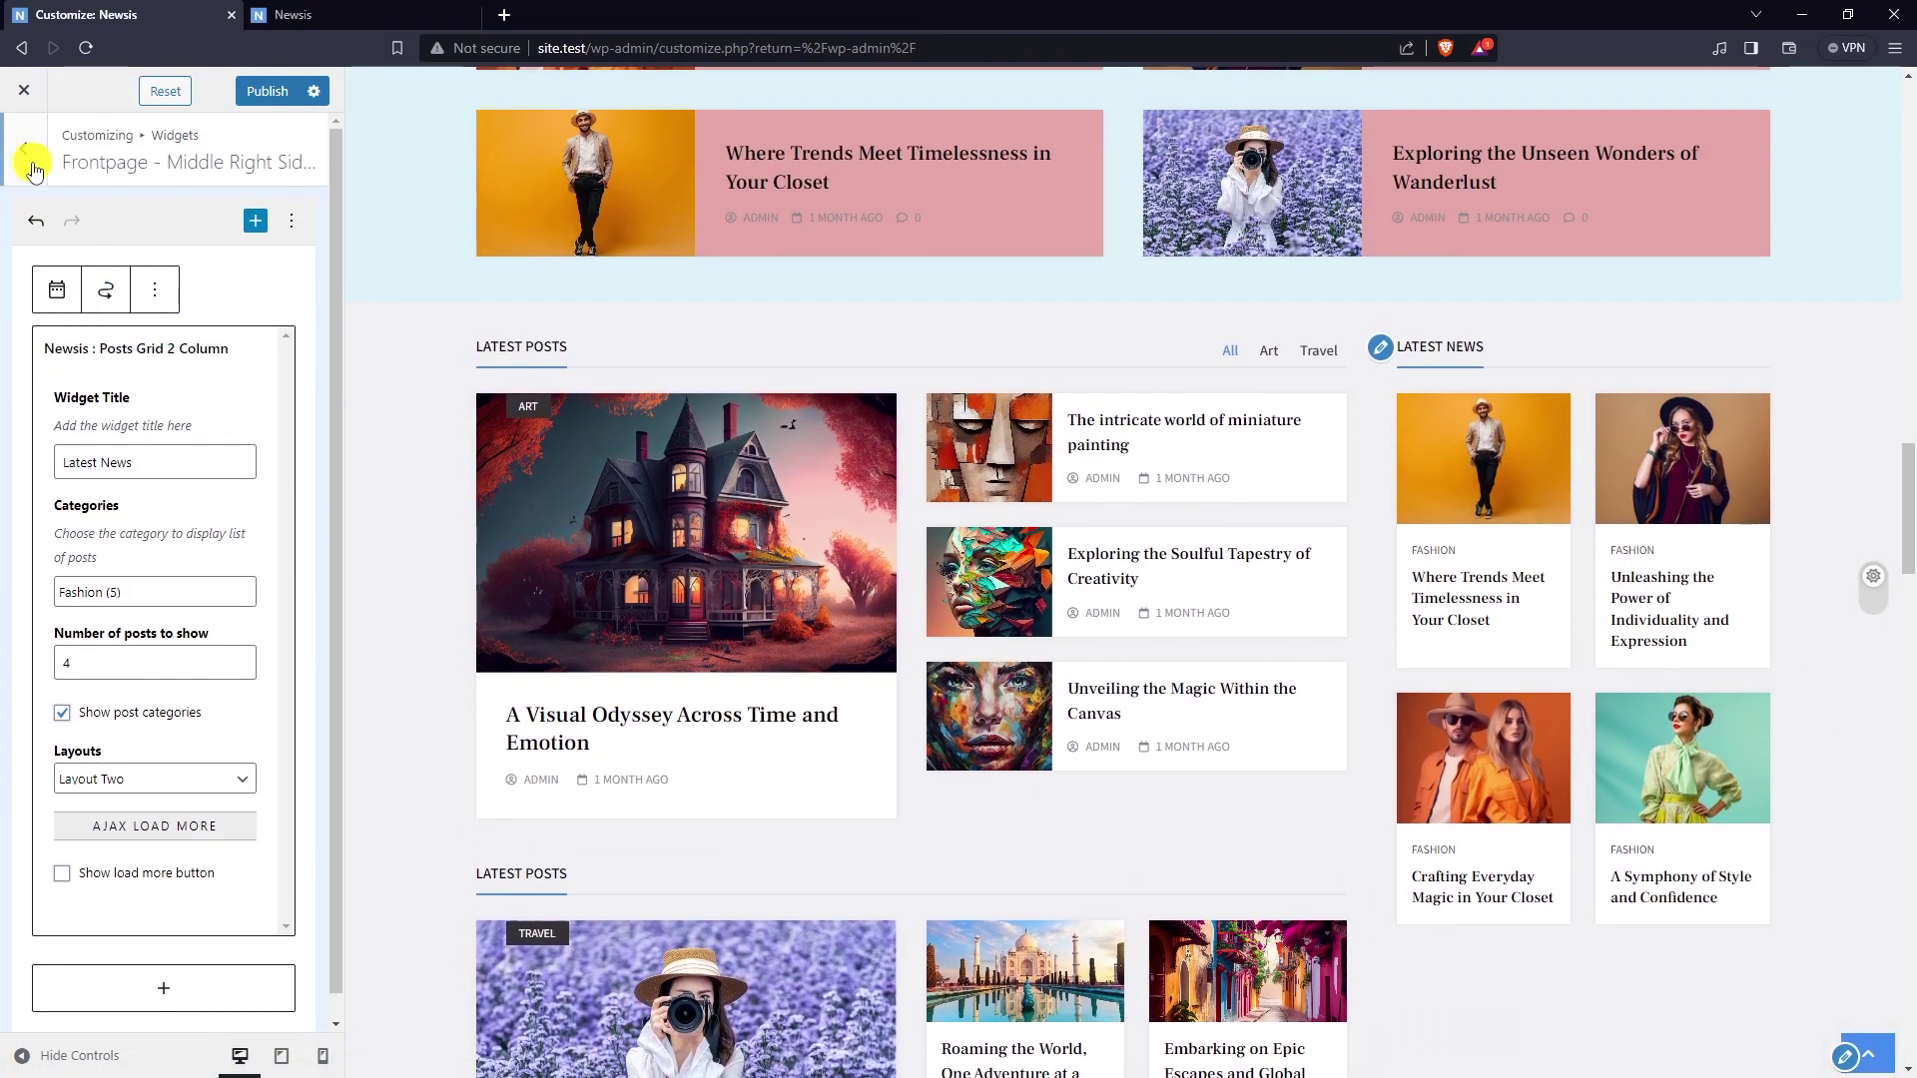
# - Open the Design settings of the Left Content - Right Sidebar front section
pyautogui.click(24, 130)
pyautogui.click(24, 150)
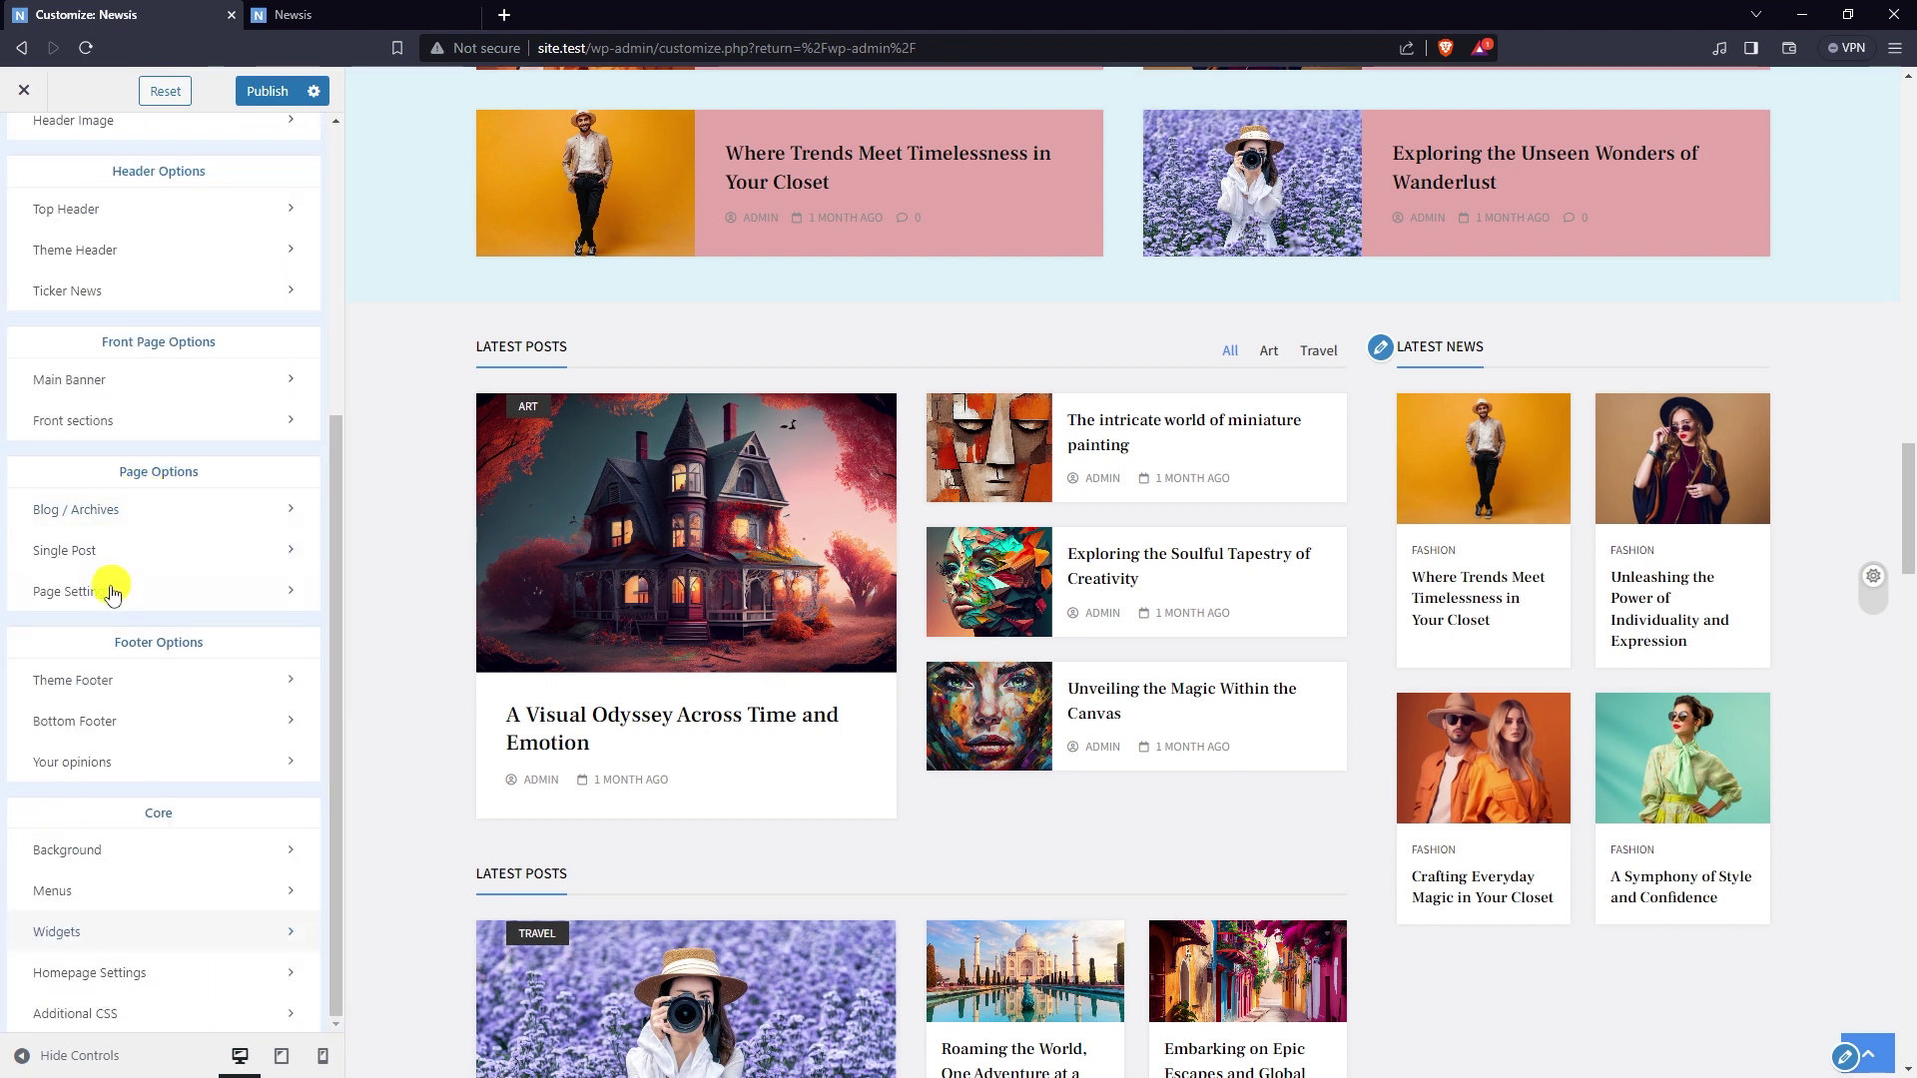
pyautogui.click(135, 421)
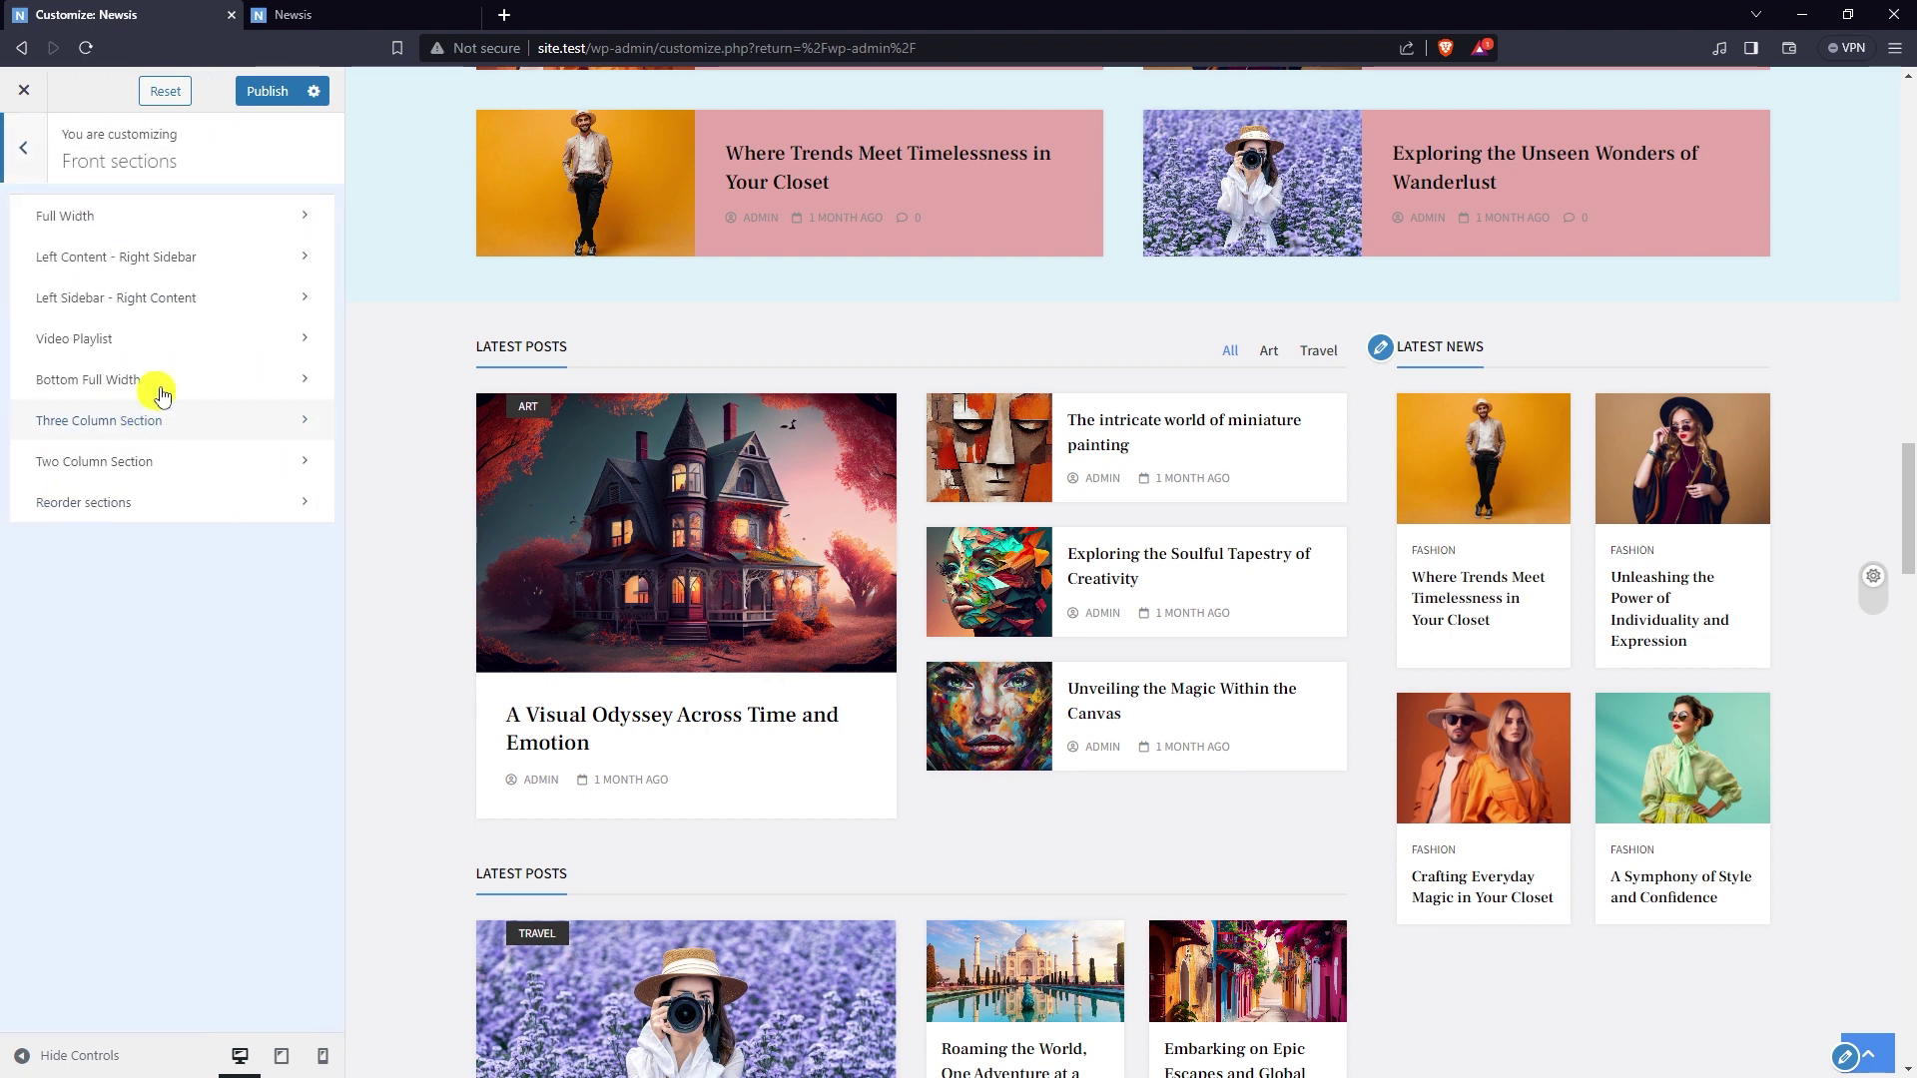
pyautogui.click(190, 264)
pyautogui.click(259, 208)
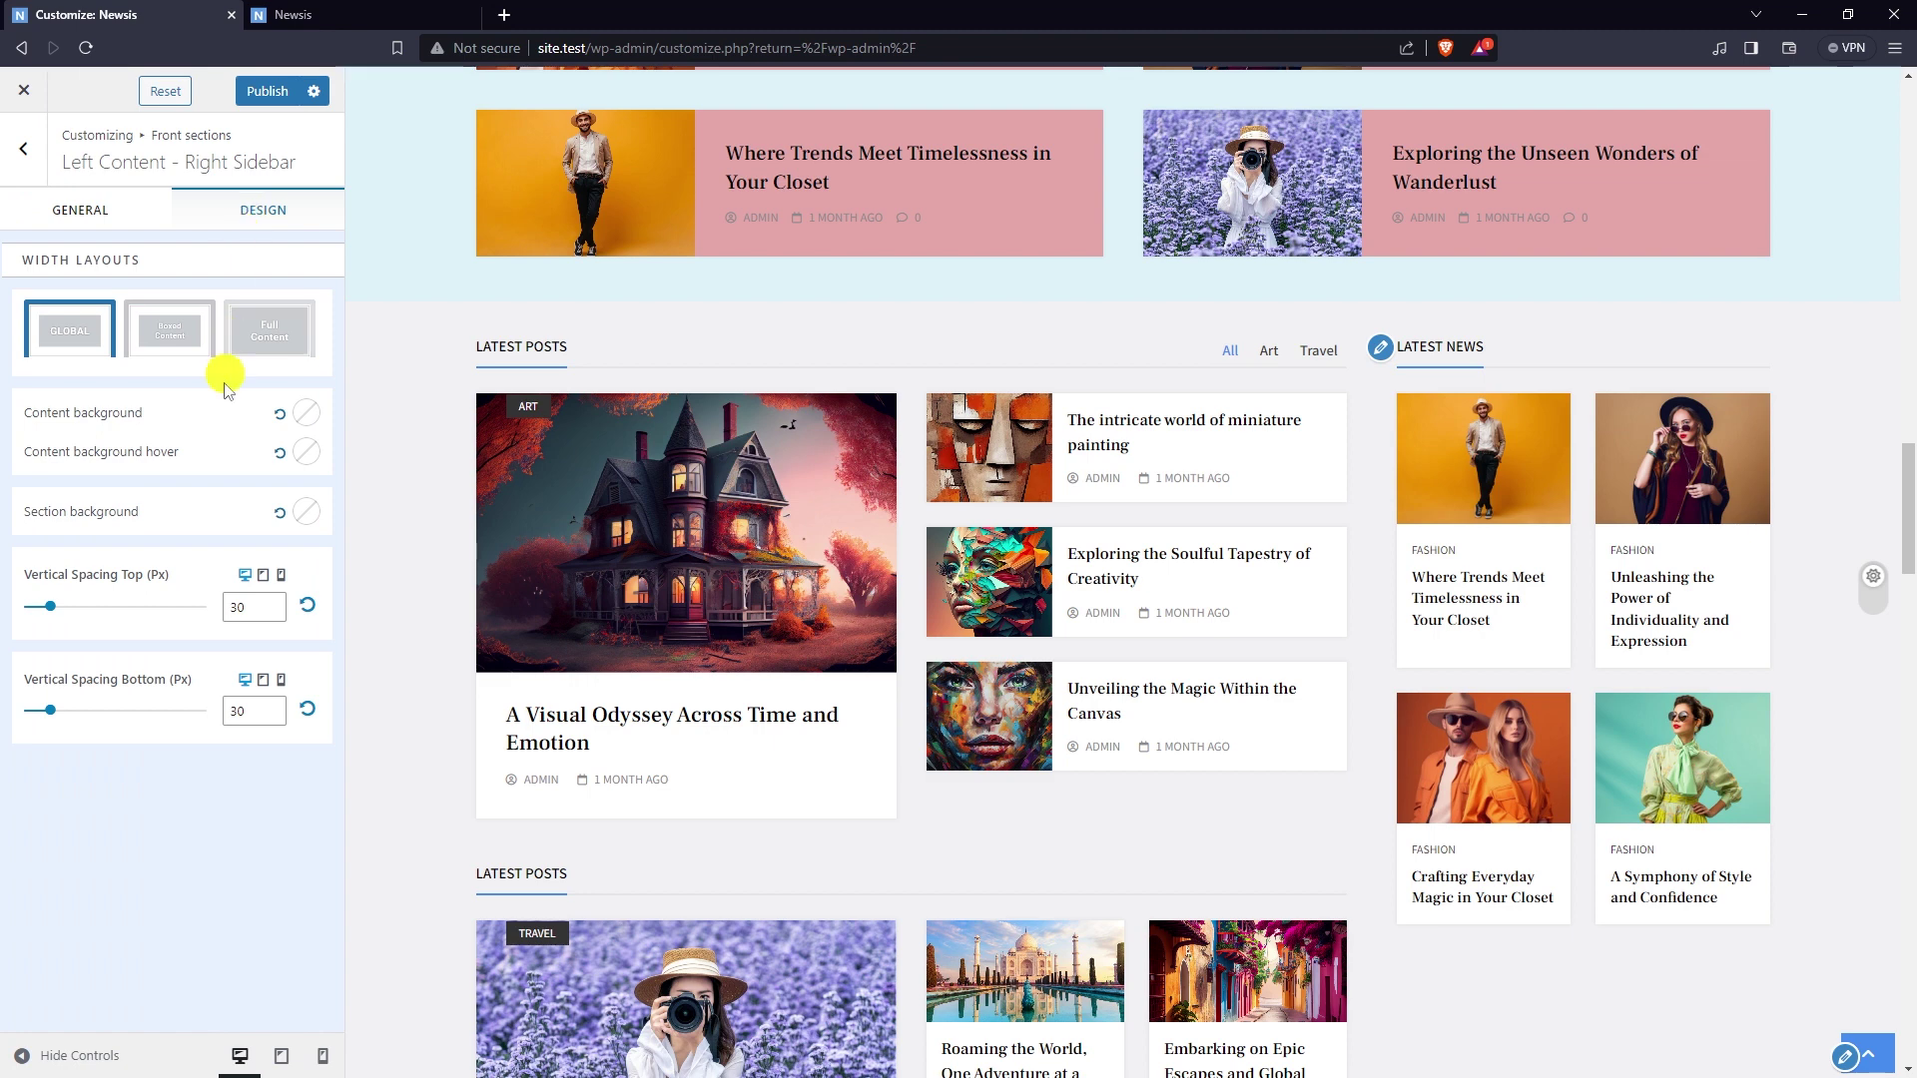
# - Set the section's content background colour to an olive shade
pyautogui.click(308, 417)
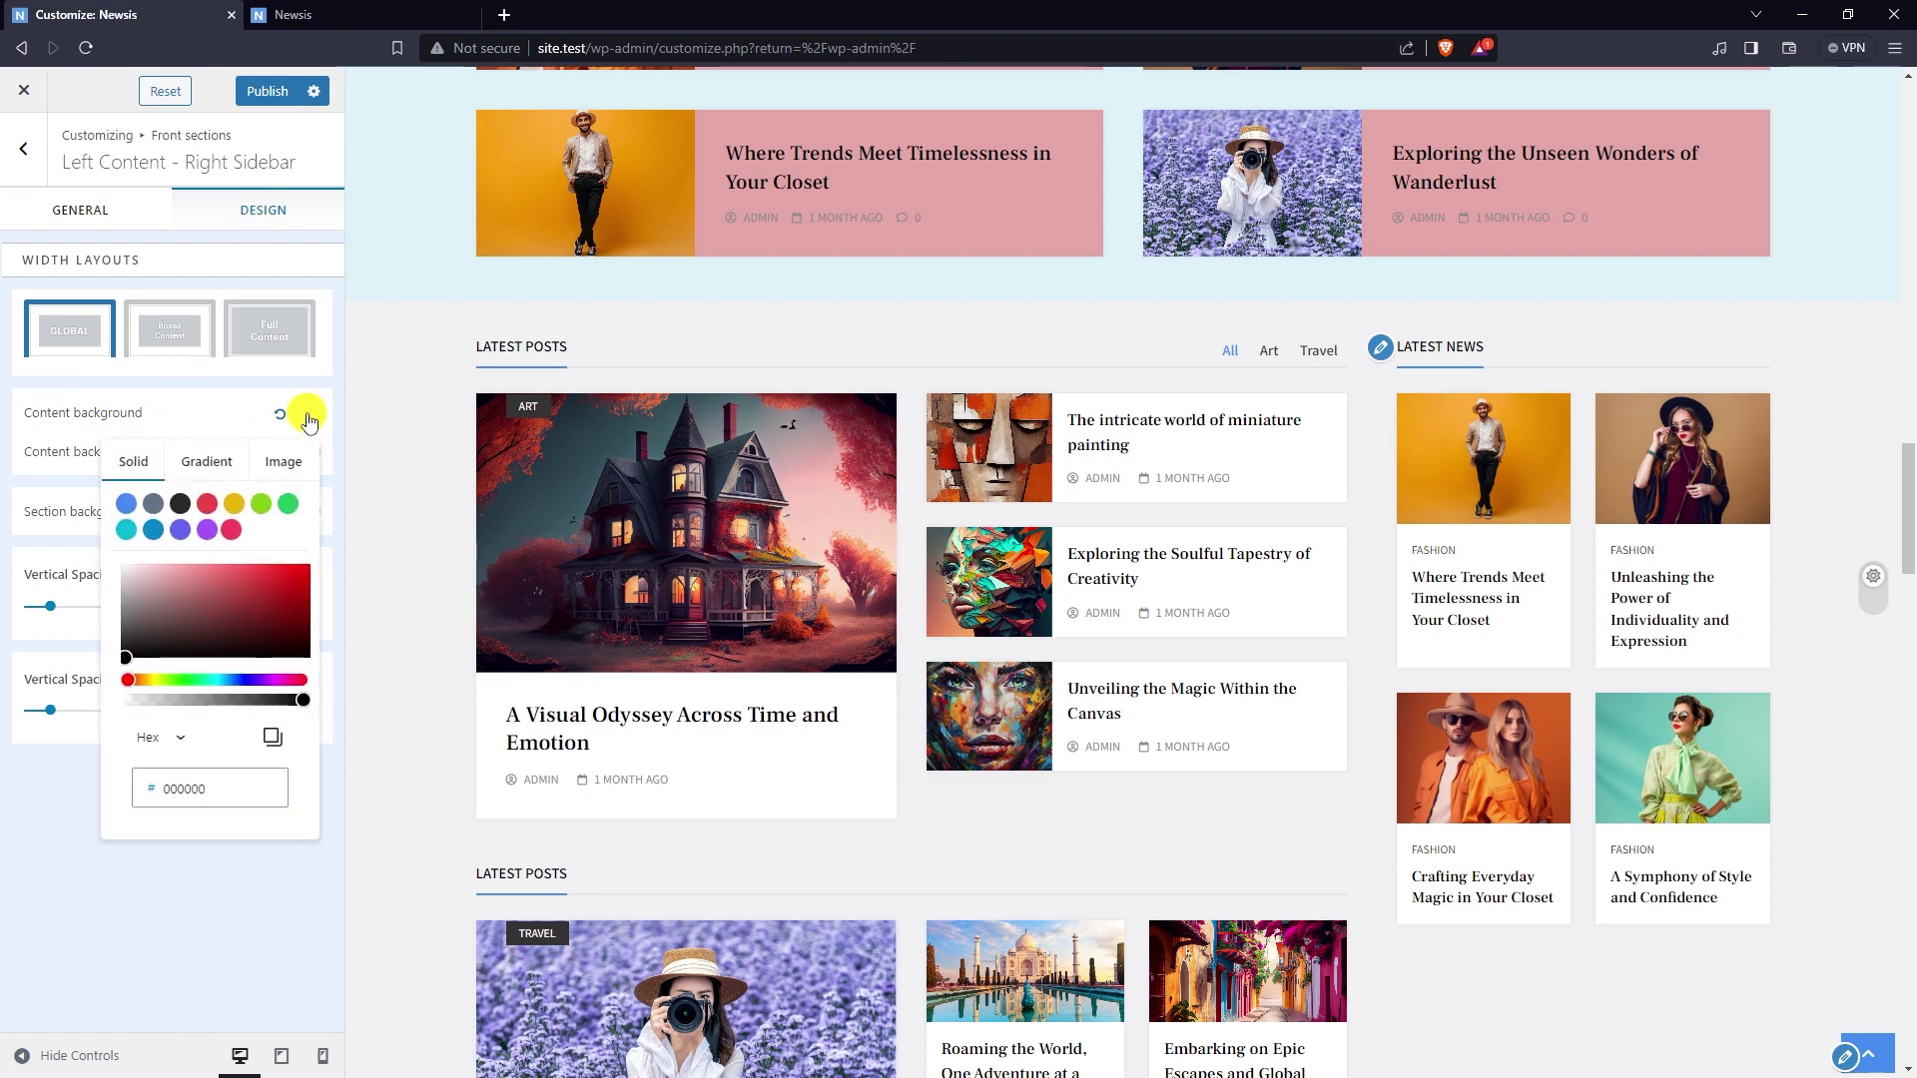
pyautogui.click(231, 511)
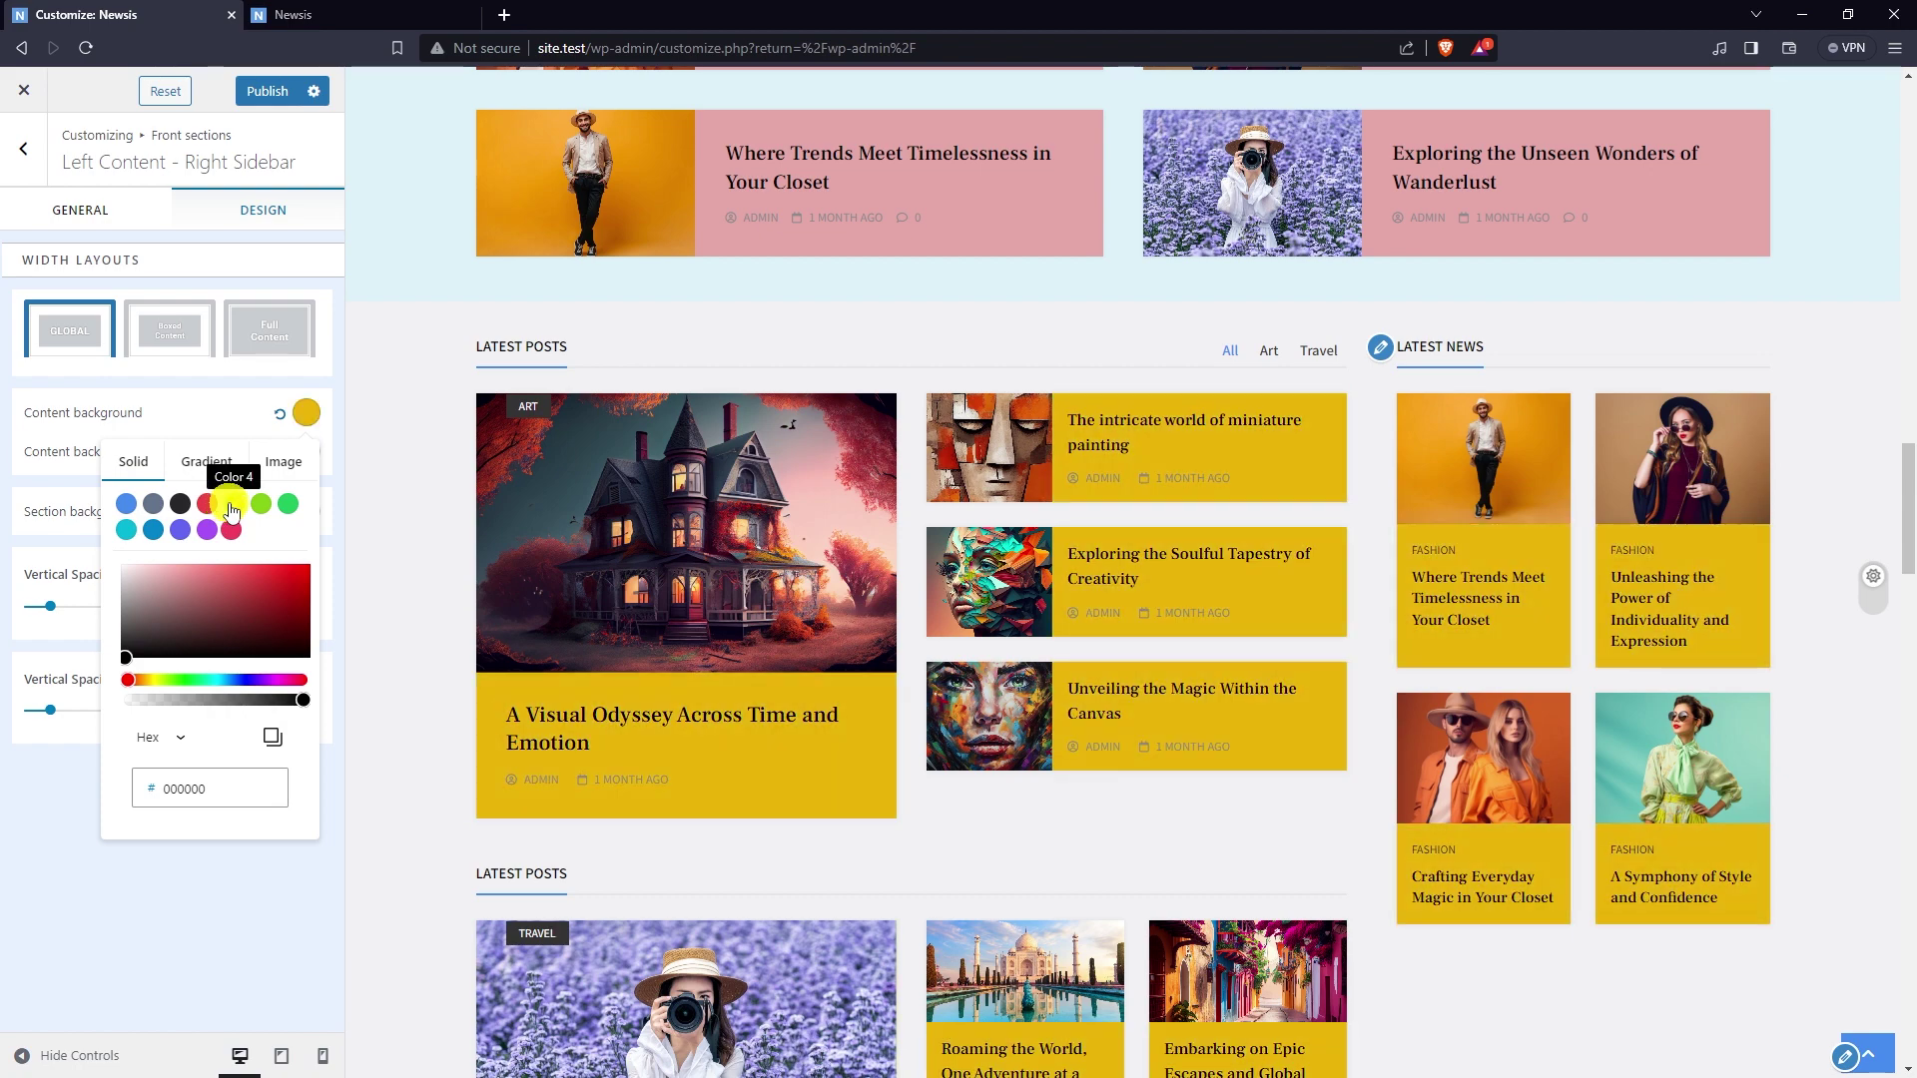
pyautogui.scroll(-3, 535, 500)
pyautogui.scroll(1, 420, 583)
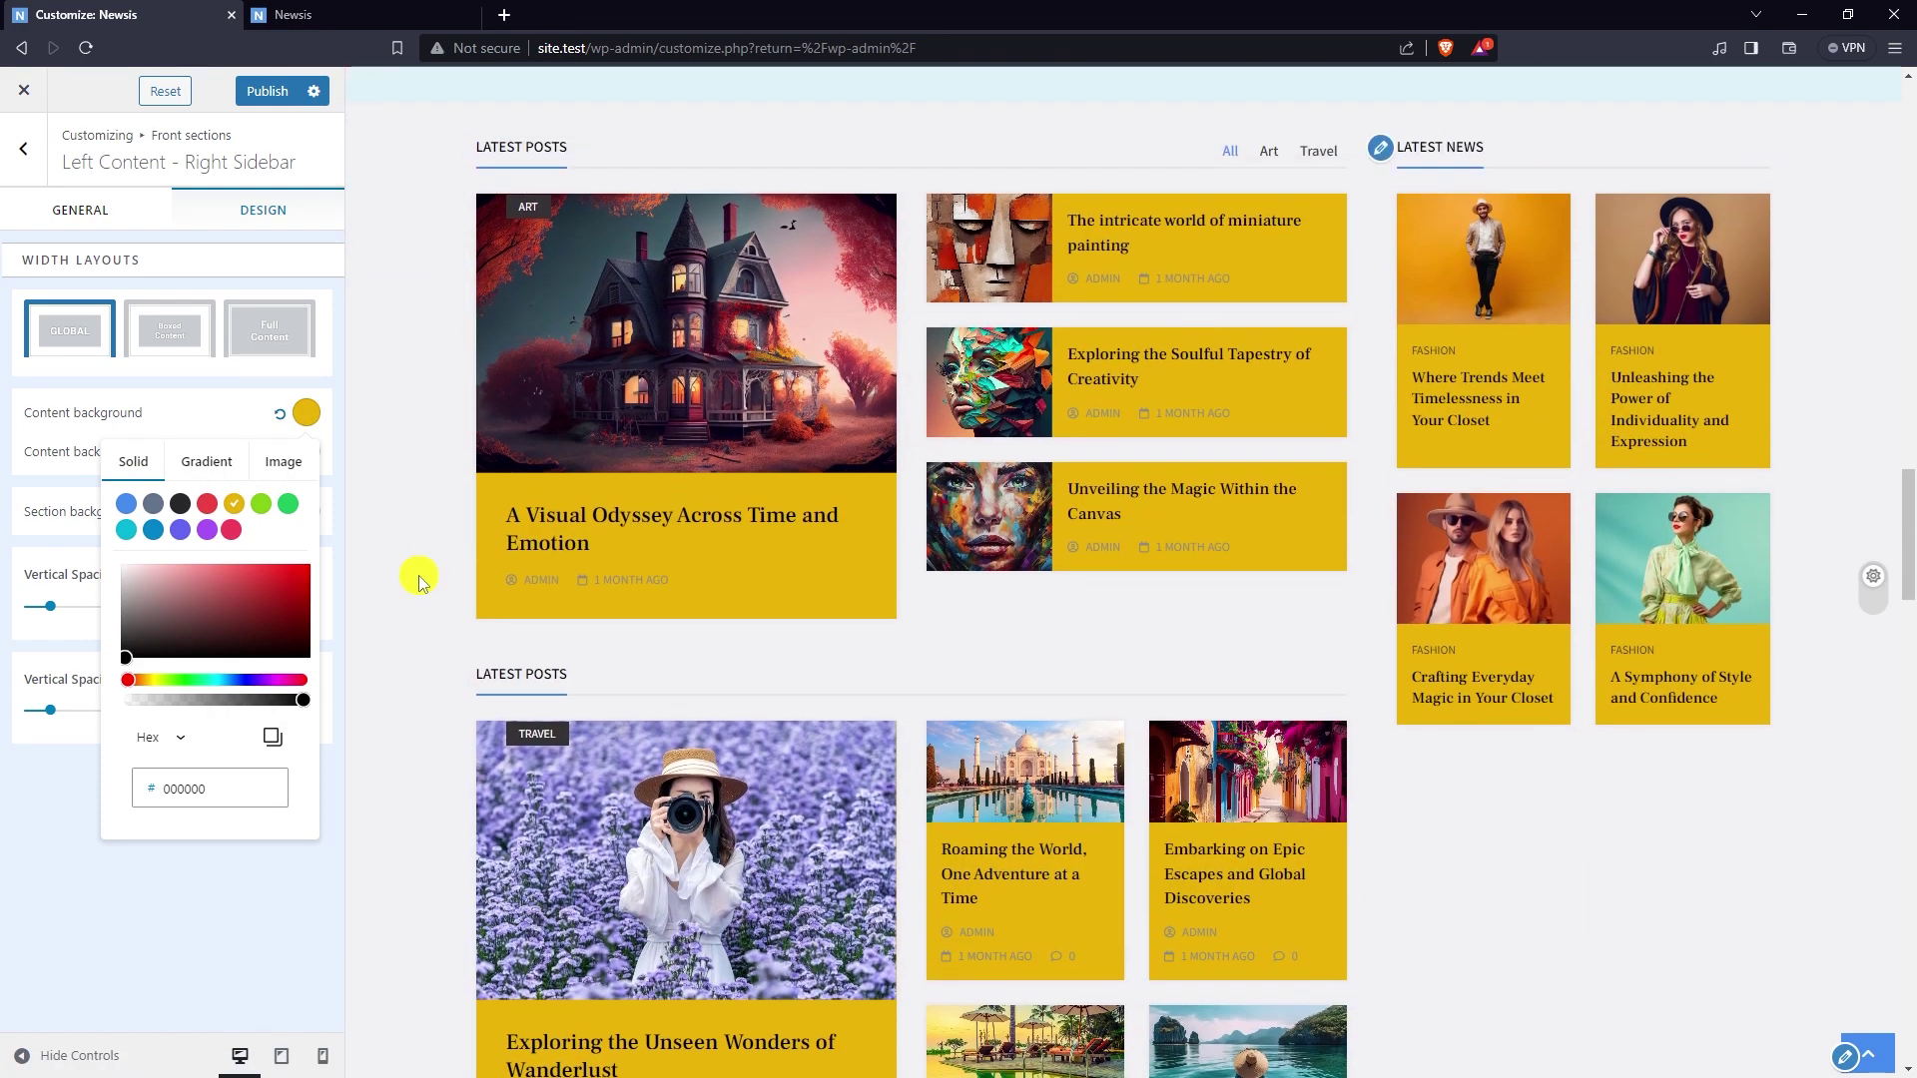
pyautogui.click(225, 591)
pyautogui.moveTo(130, 681); pyautogui.dragTo(163, 682)
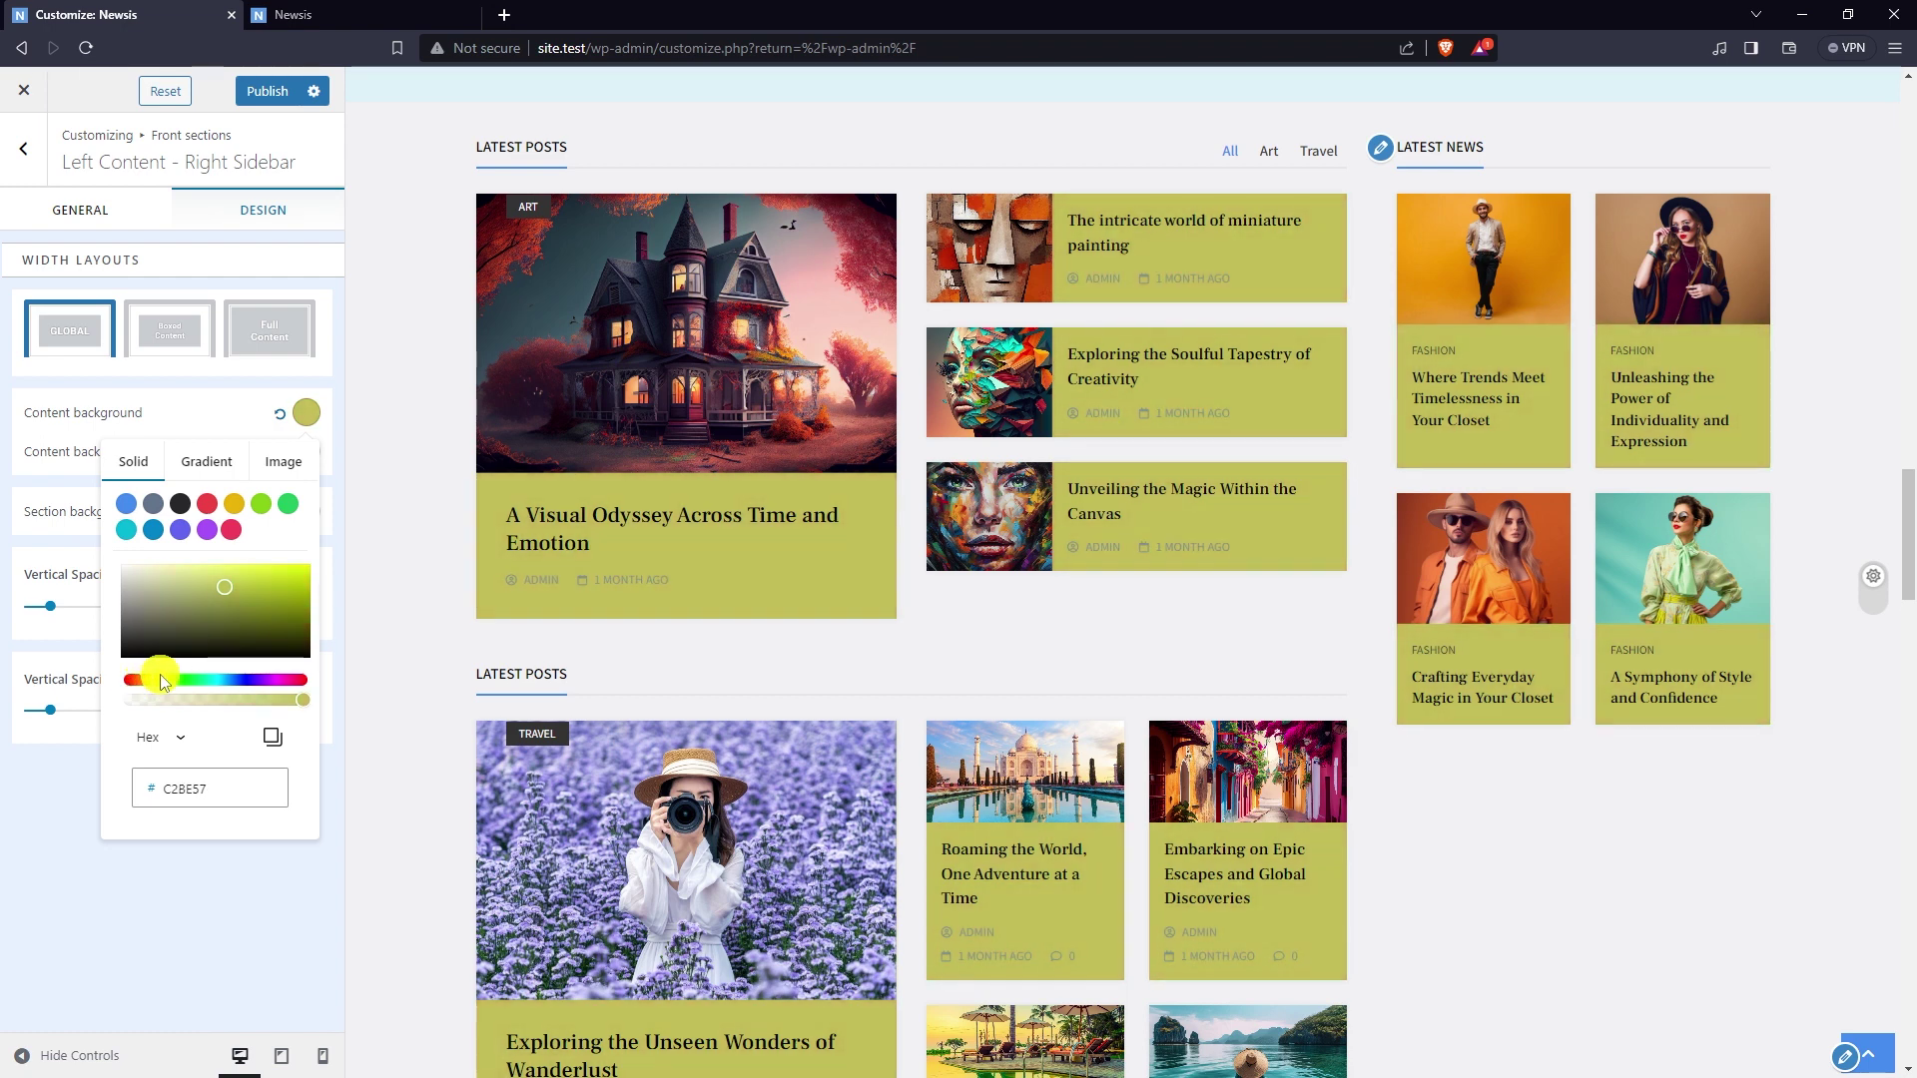
pyautogui.moveTo(215, 623); pyautogui.dragTo(203, 569)
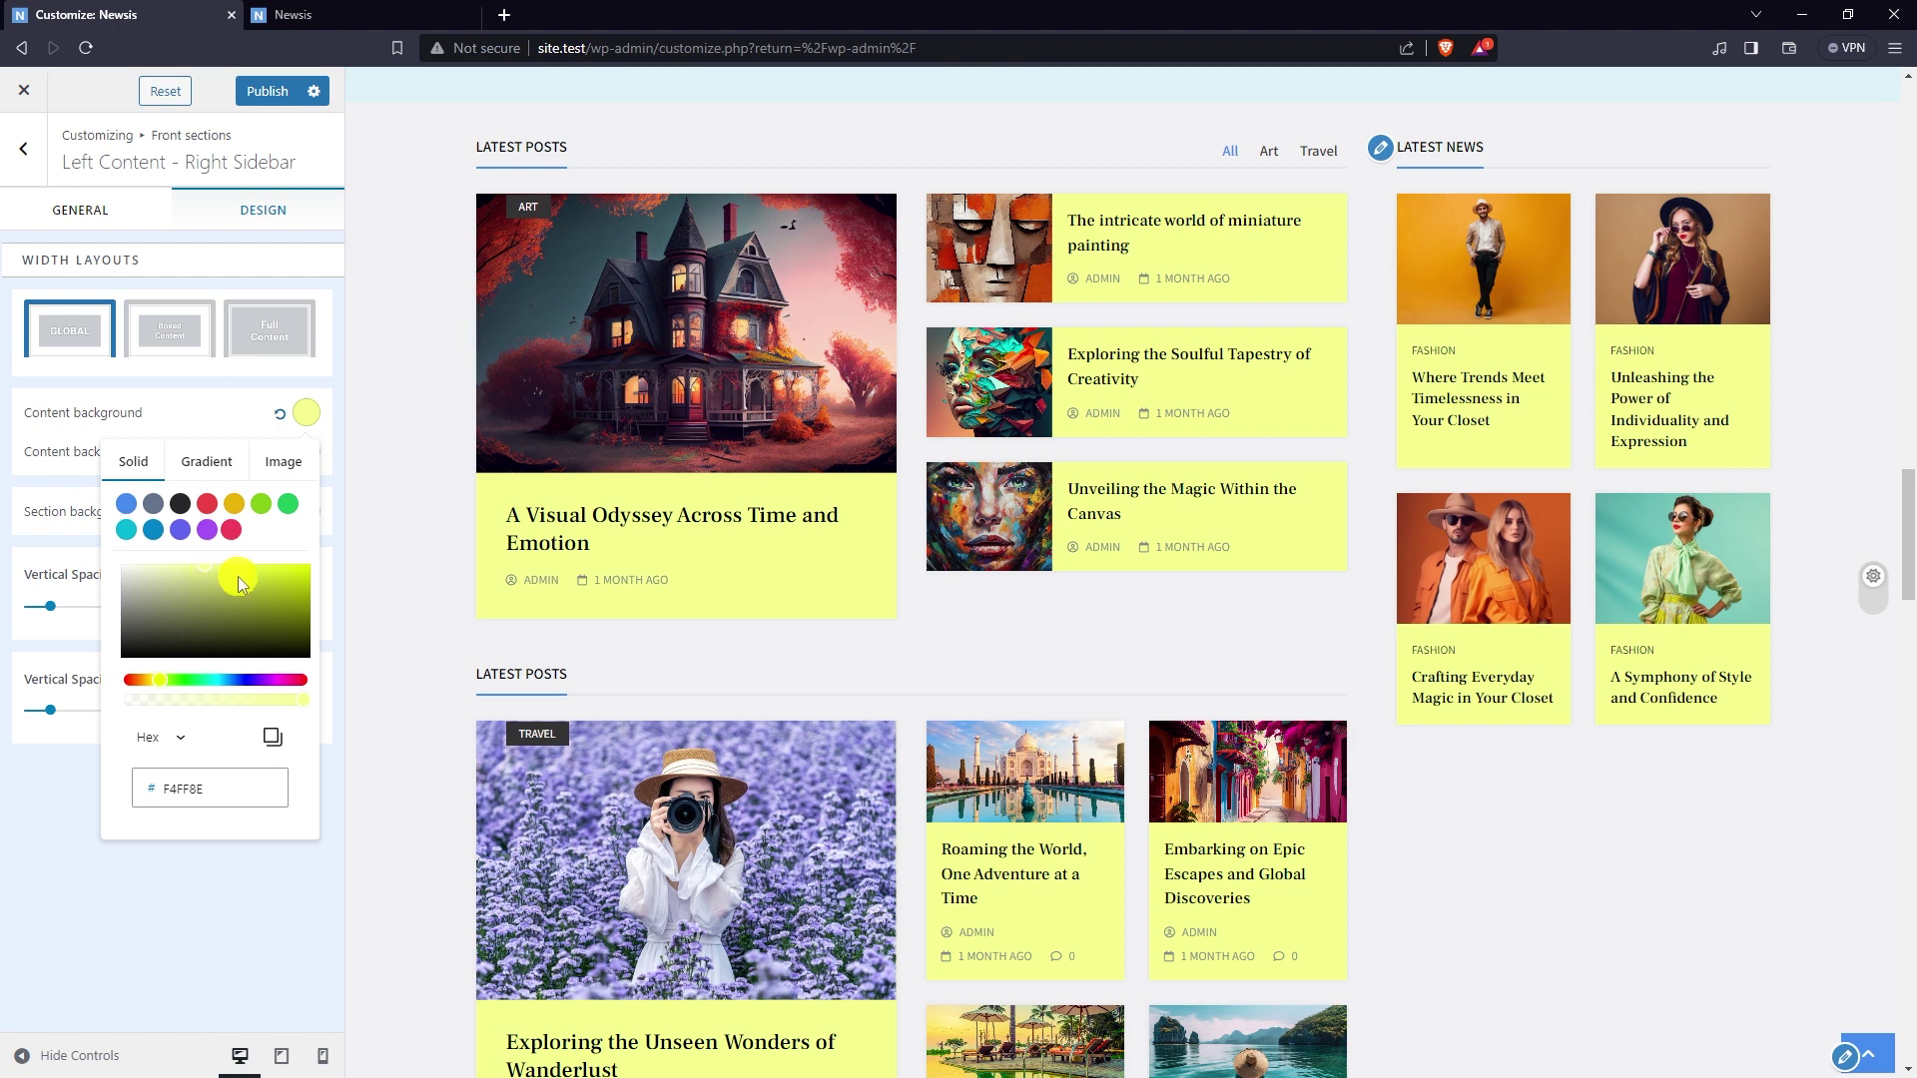
pyautogui.moveTo(210, 573); pyautogui.dragTo(208, 577)
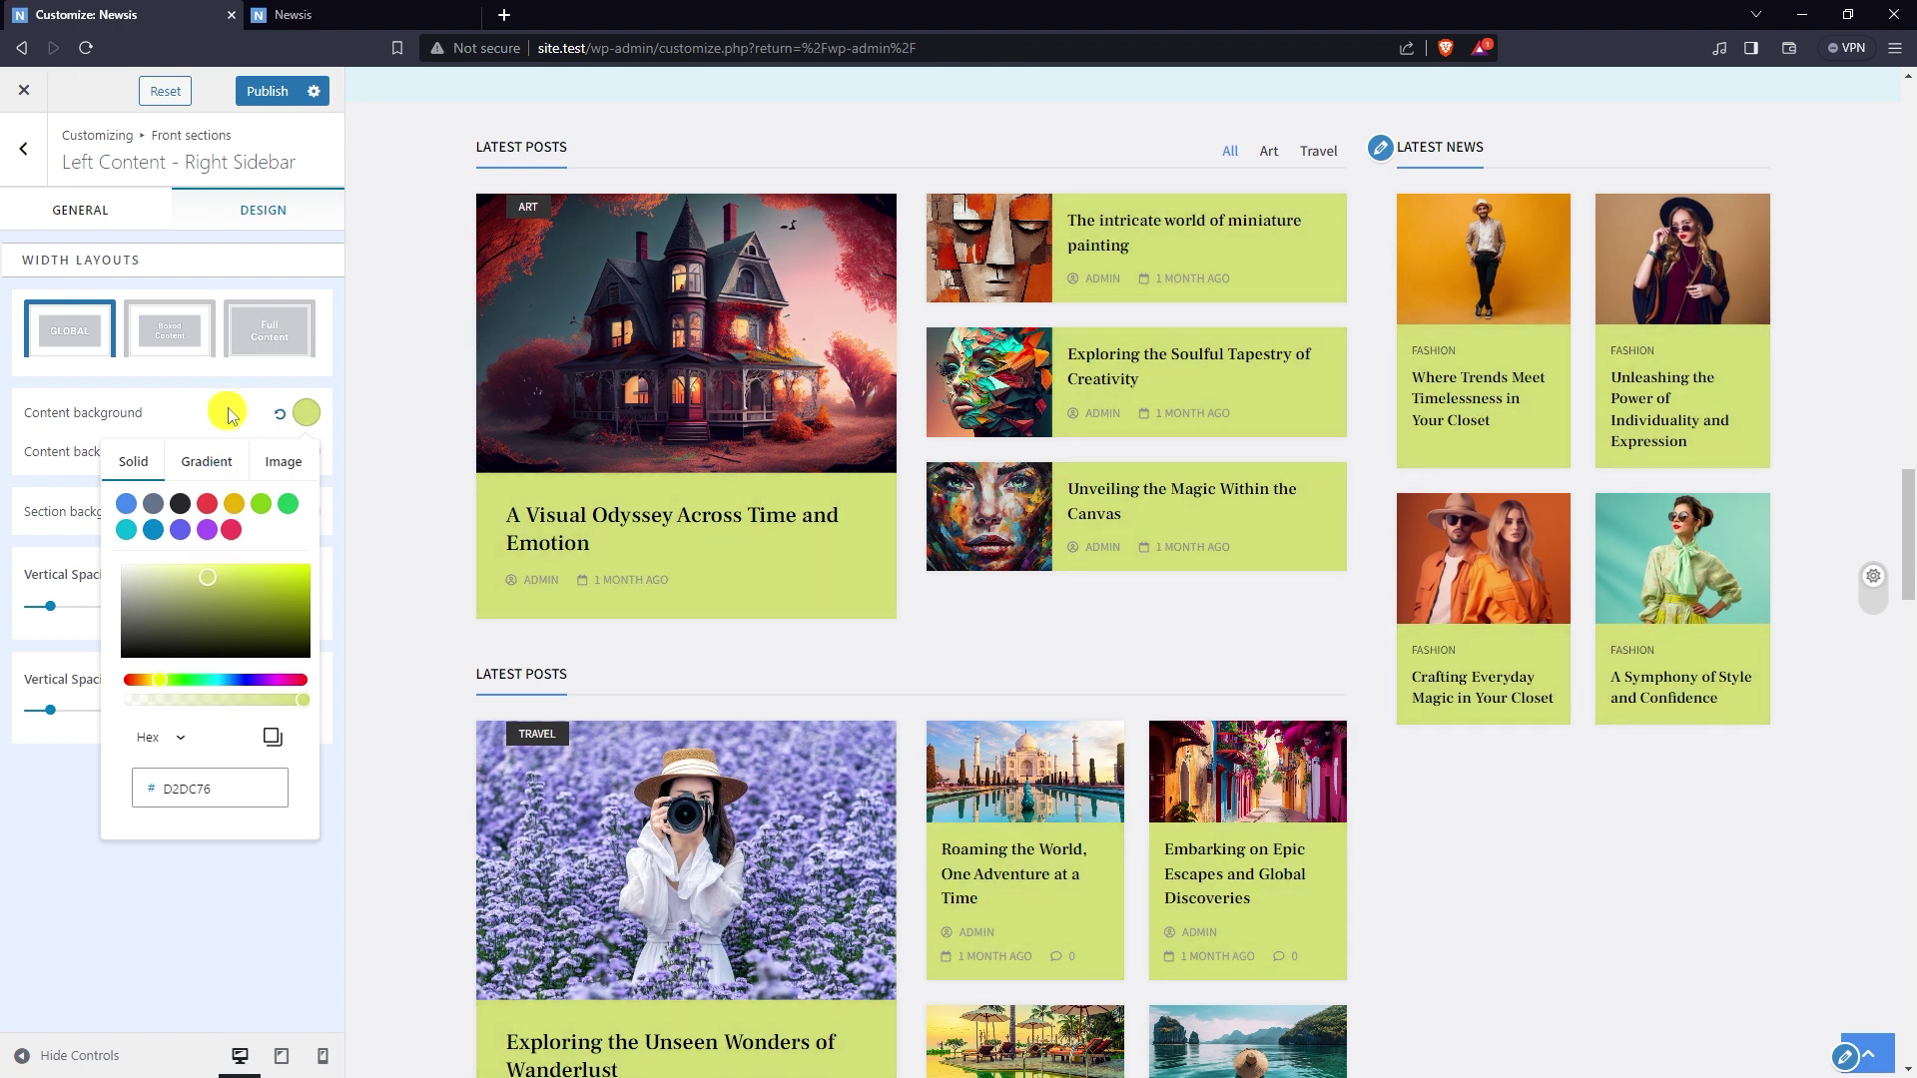
pyautogui.click(224, 411)
# - Set the hover background colour to light green
pyautogui.click(288, 467)
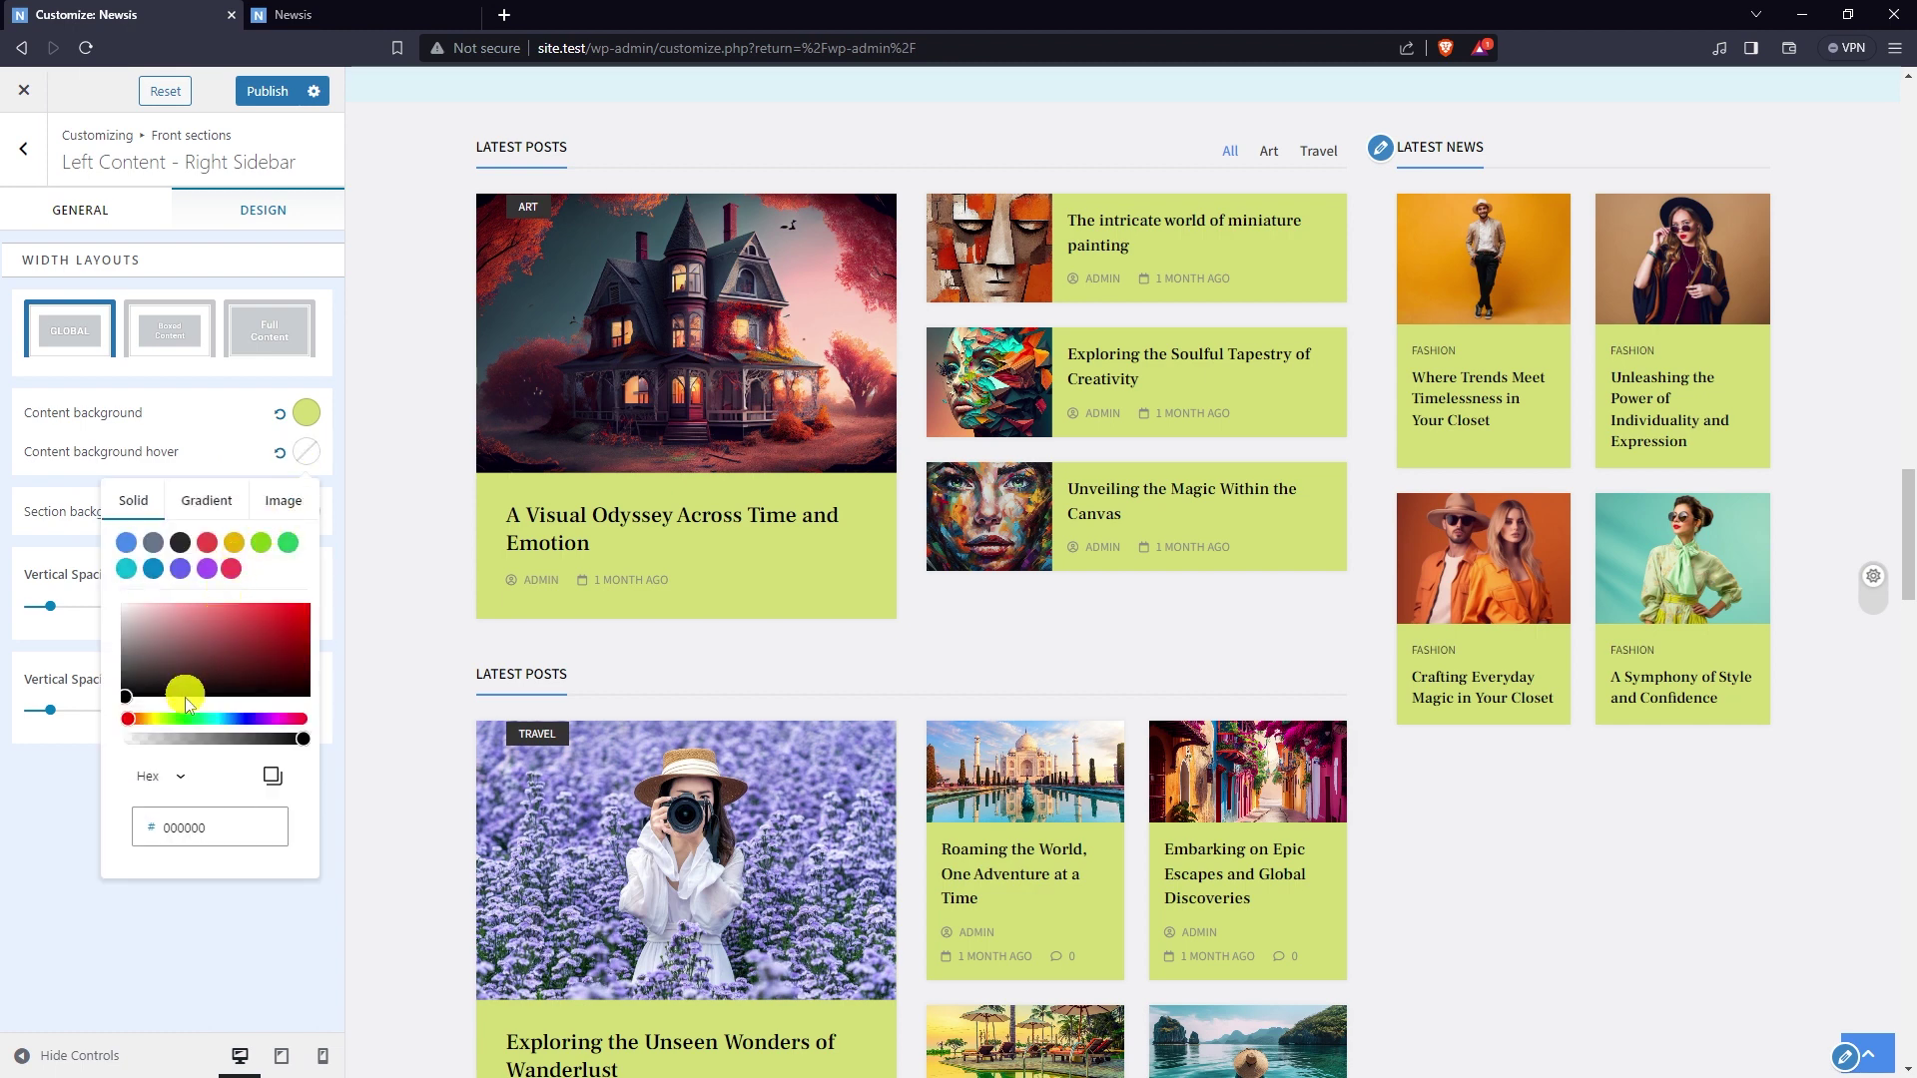
pyautogui.click(150, 719)
pyautogui.moveTo(152, 723); pyautogui.dragTo(157, 725)
pyautogui.moveTo(156, 726); pyautogui.dragTo(161, 723)
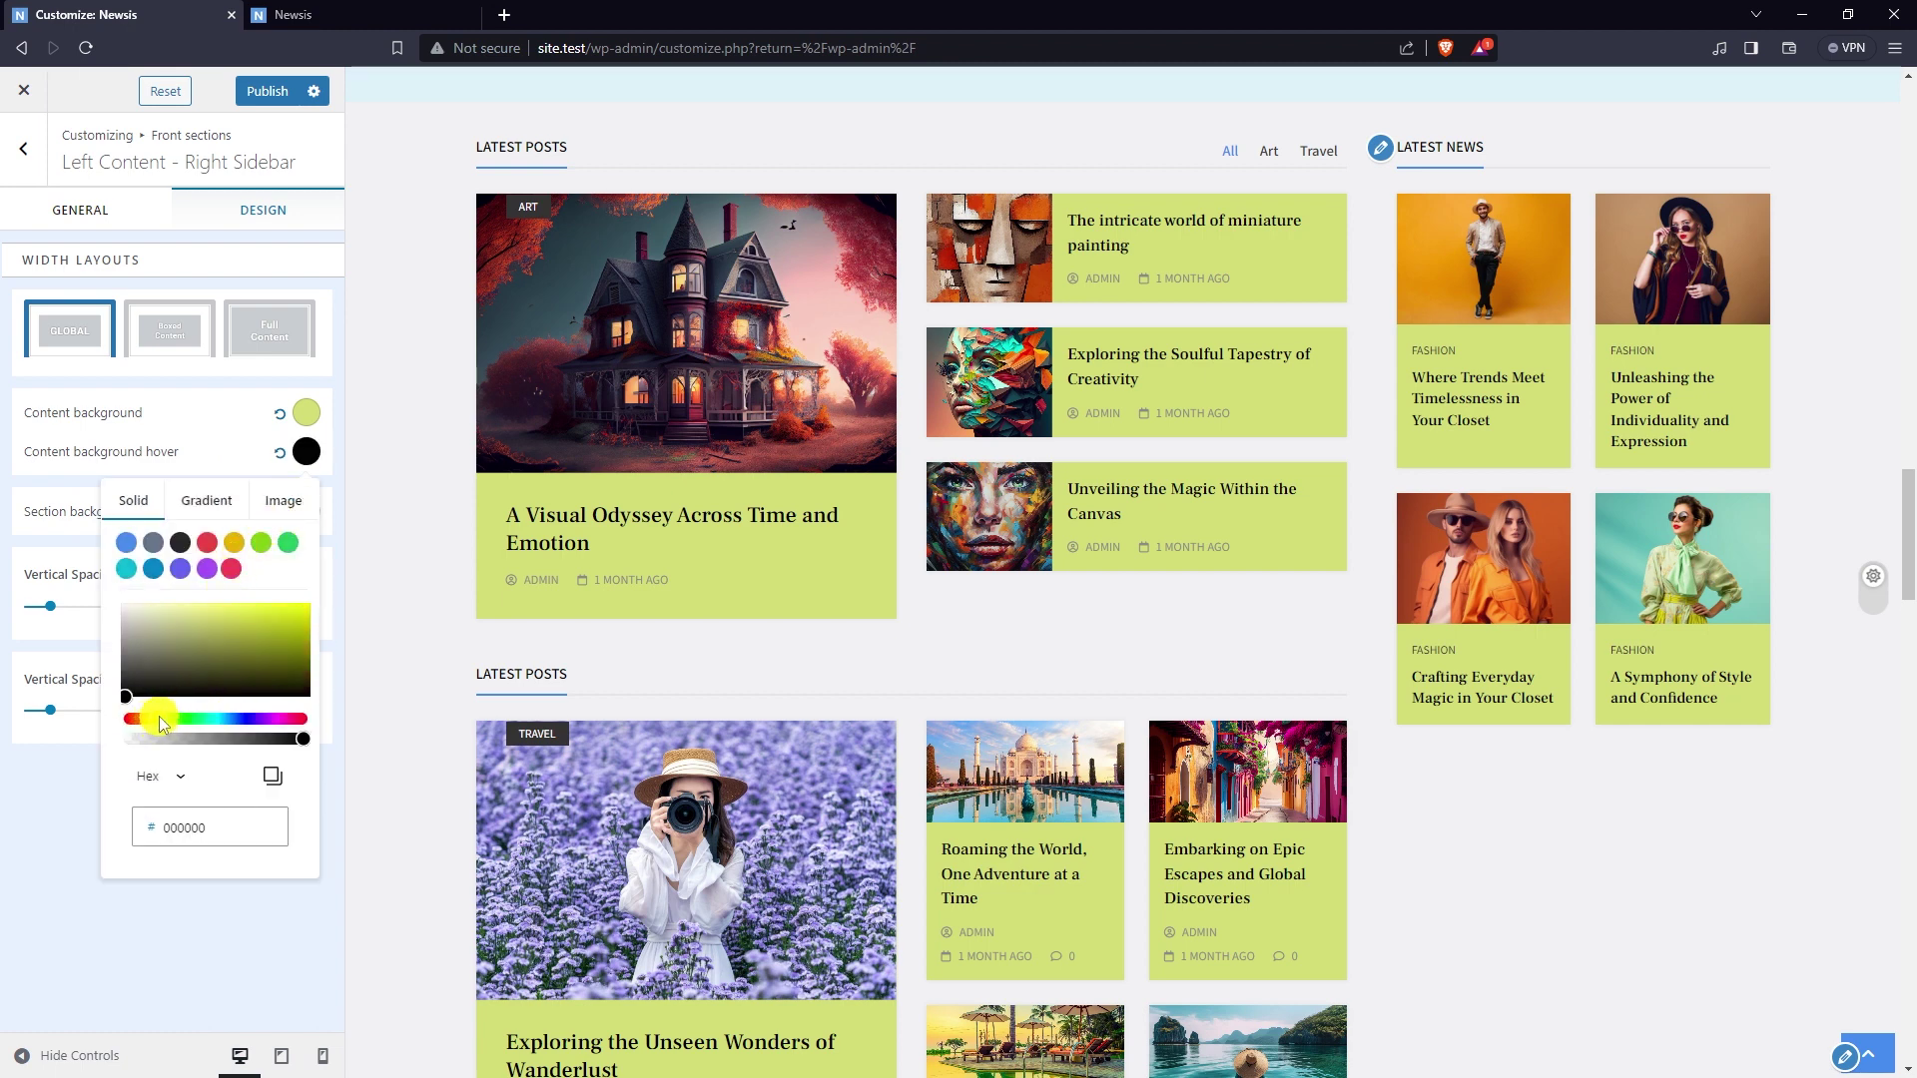
pyautogui.moveTo(215, 615); pyautogui.dragTo(203, 618)
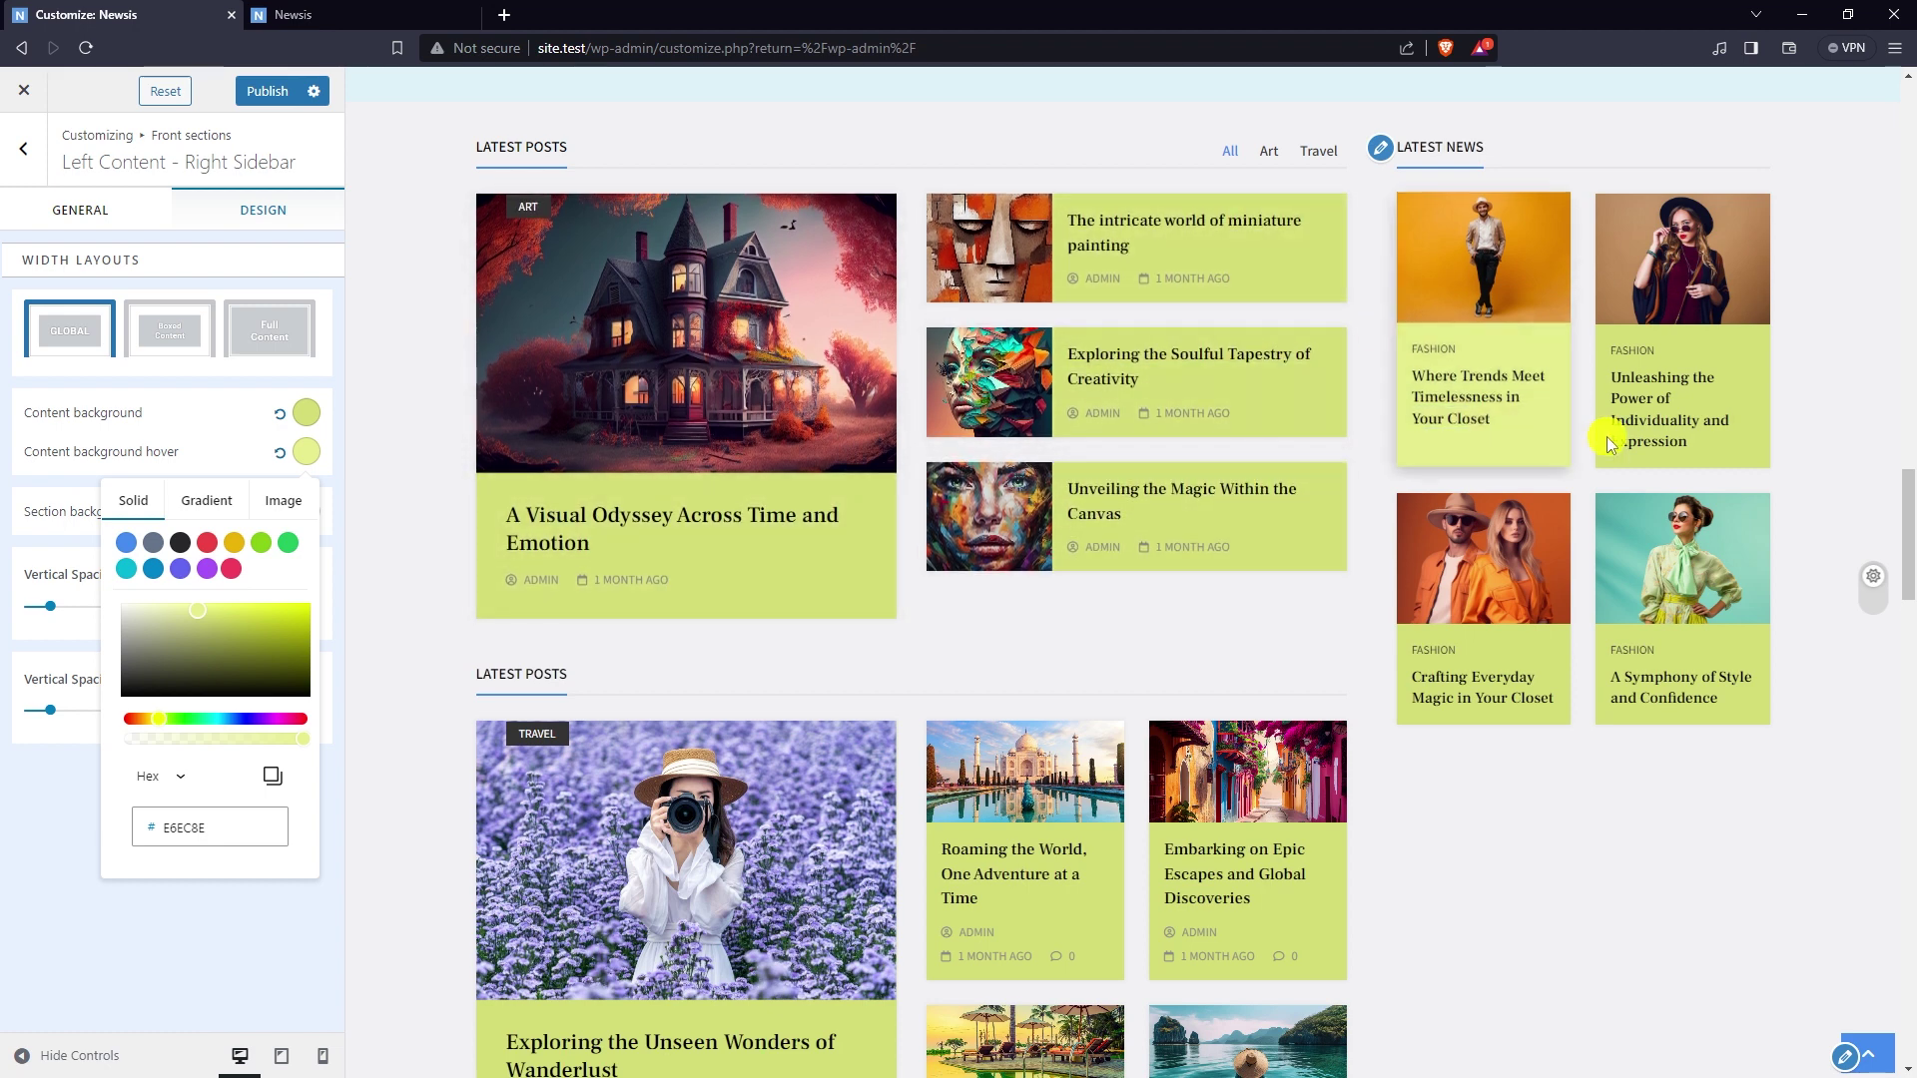
pyautogui.click(229, 472)
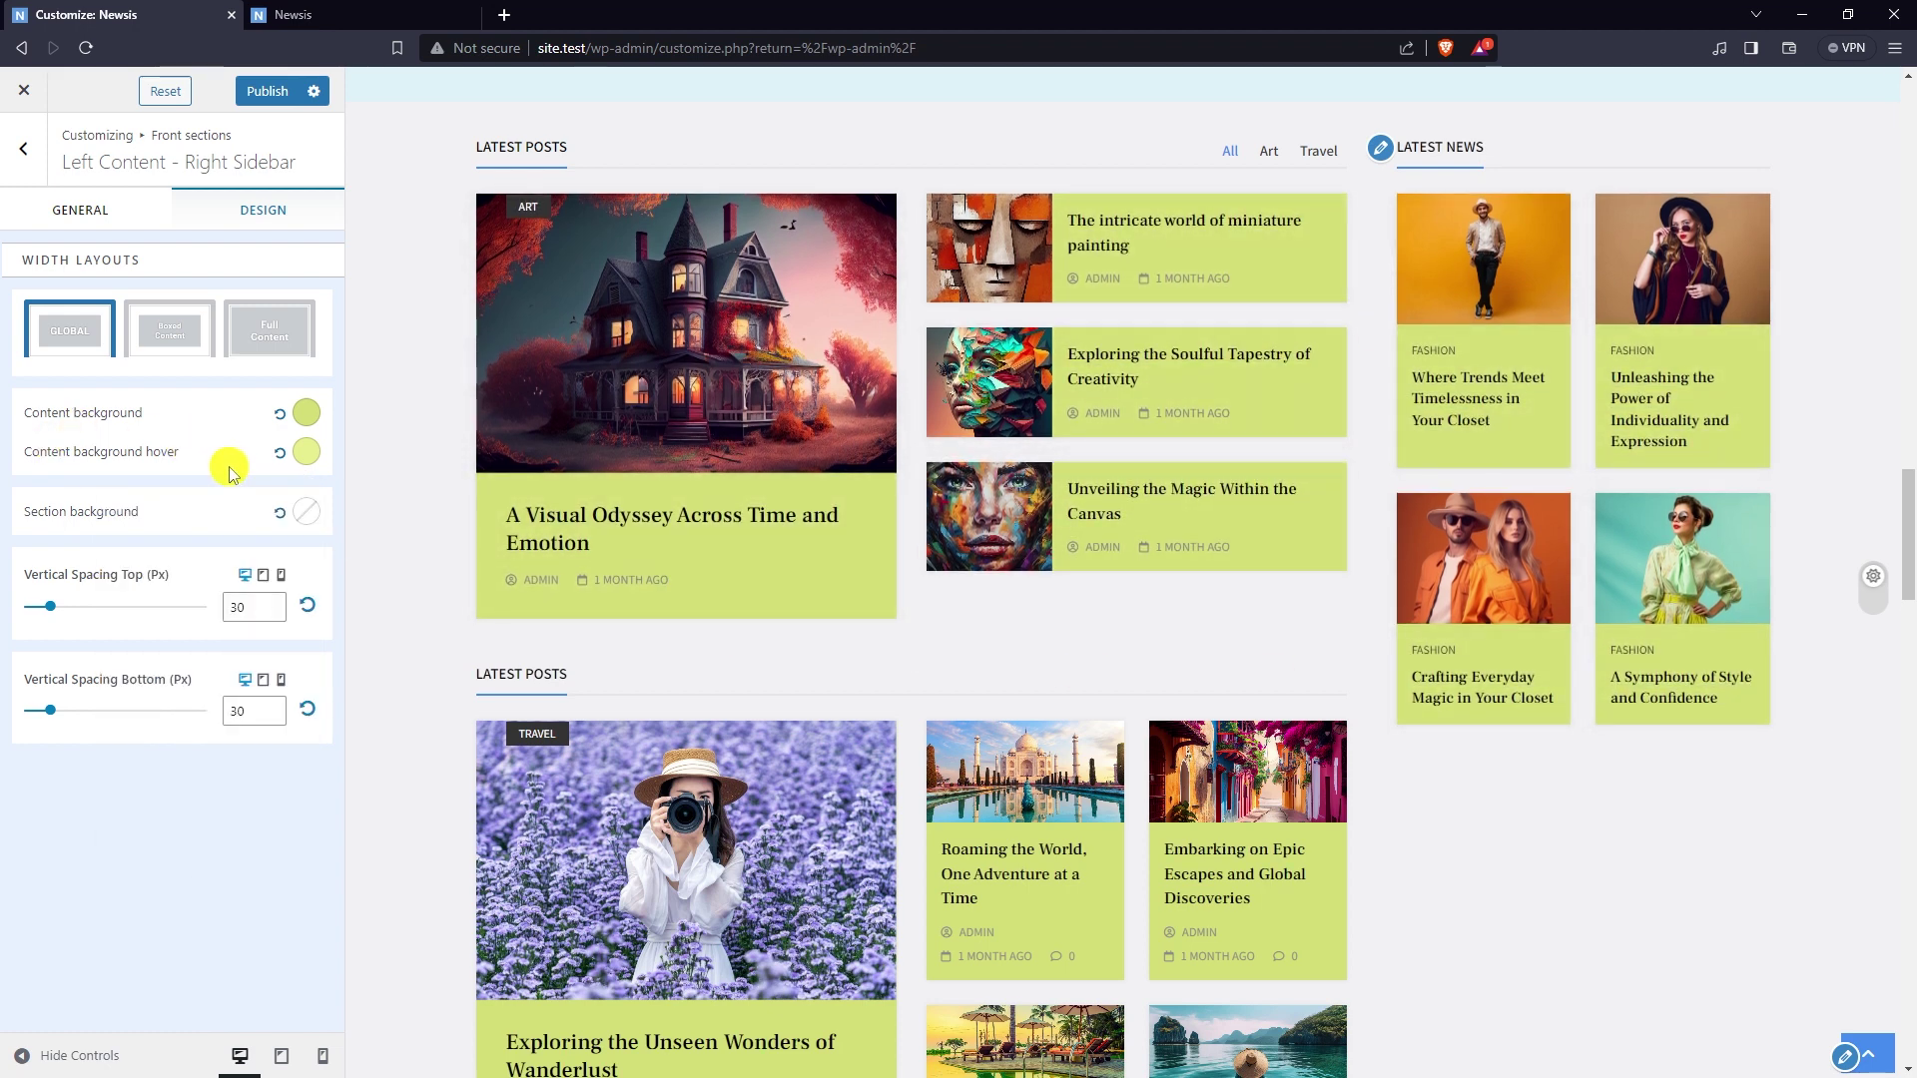
# - Set the section background colour to light grey
pyautogui.click(318, 514)
pyautogui.moveTo(152, 676); pyautogui.dragTo(100, 676)
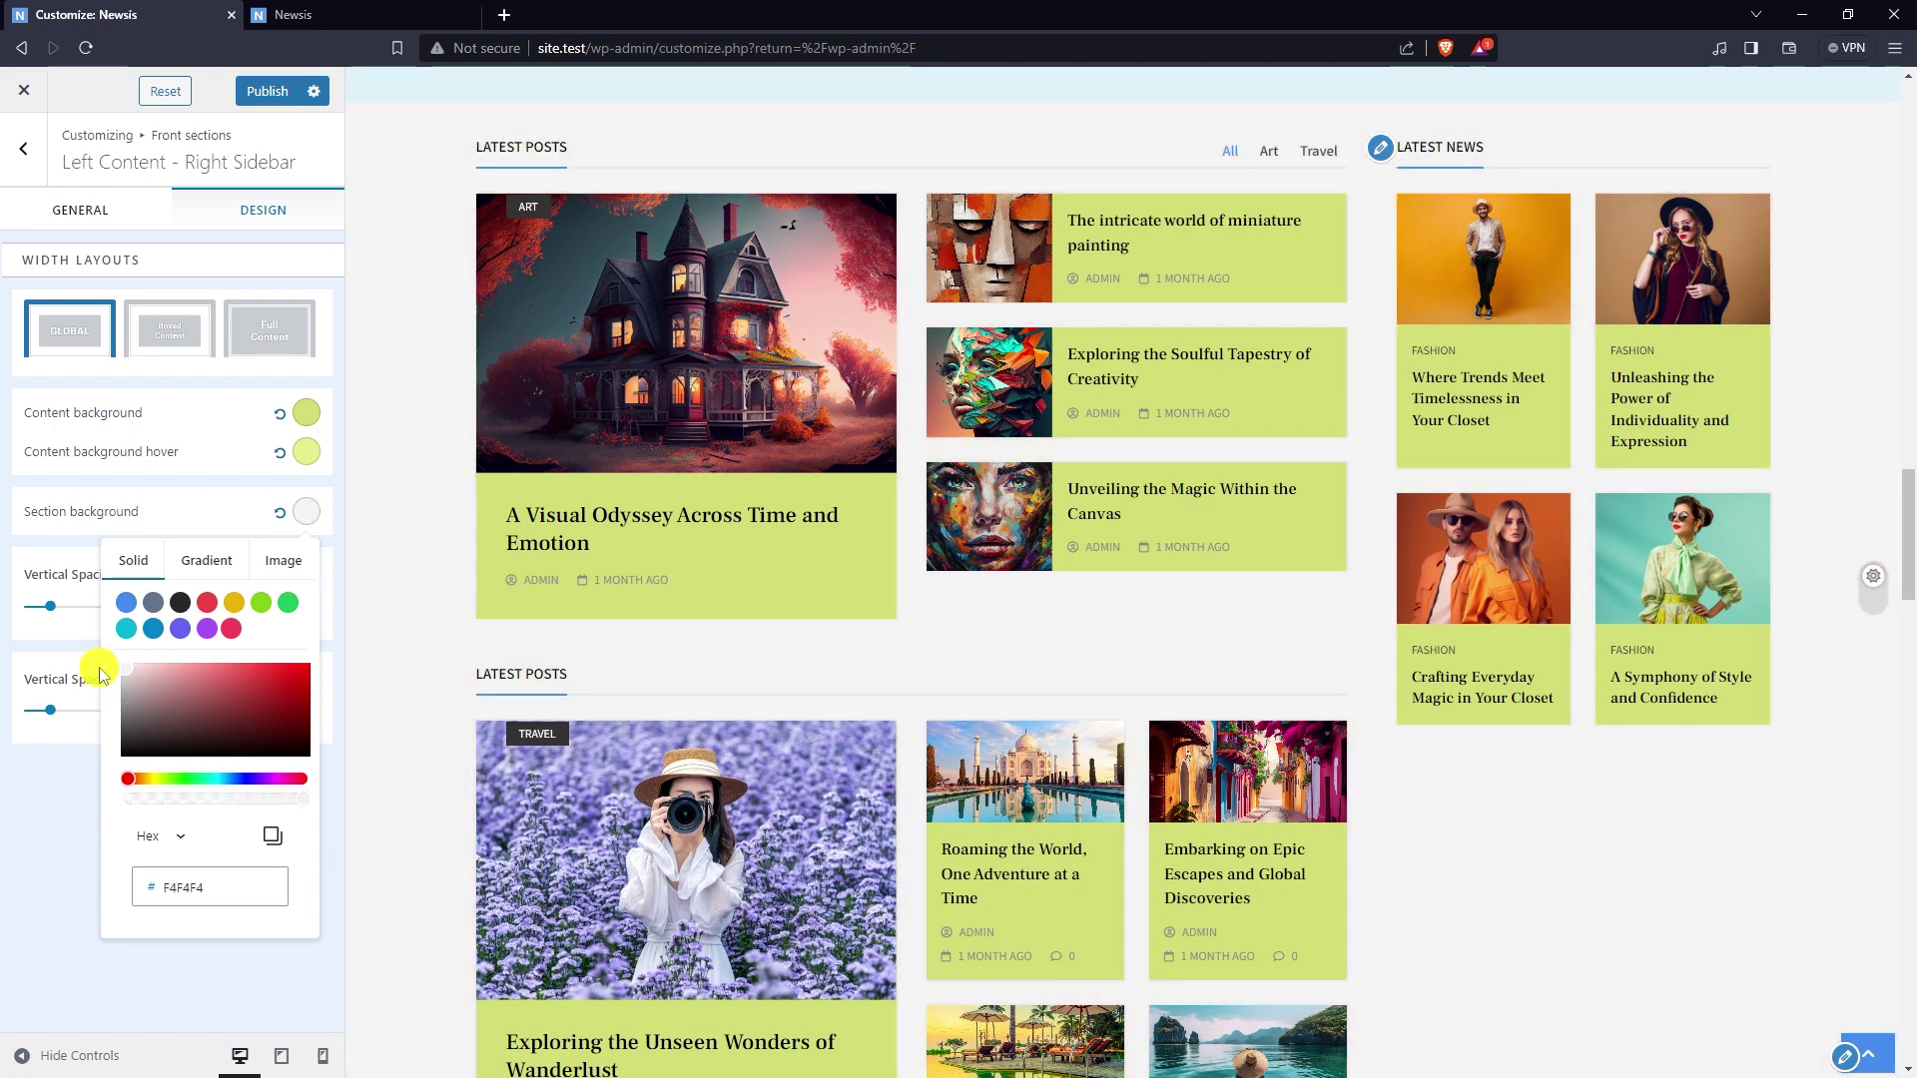
pyautogui.scroll(4, 433, 639)
pyautogui.scroll(-3, 412, 639)
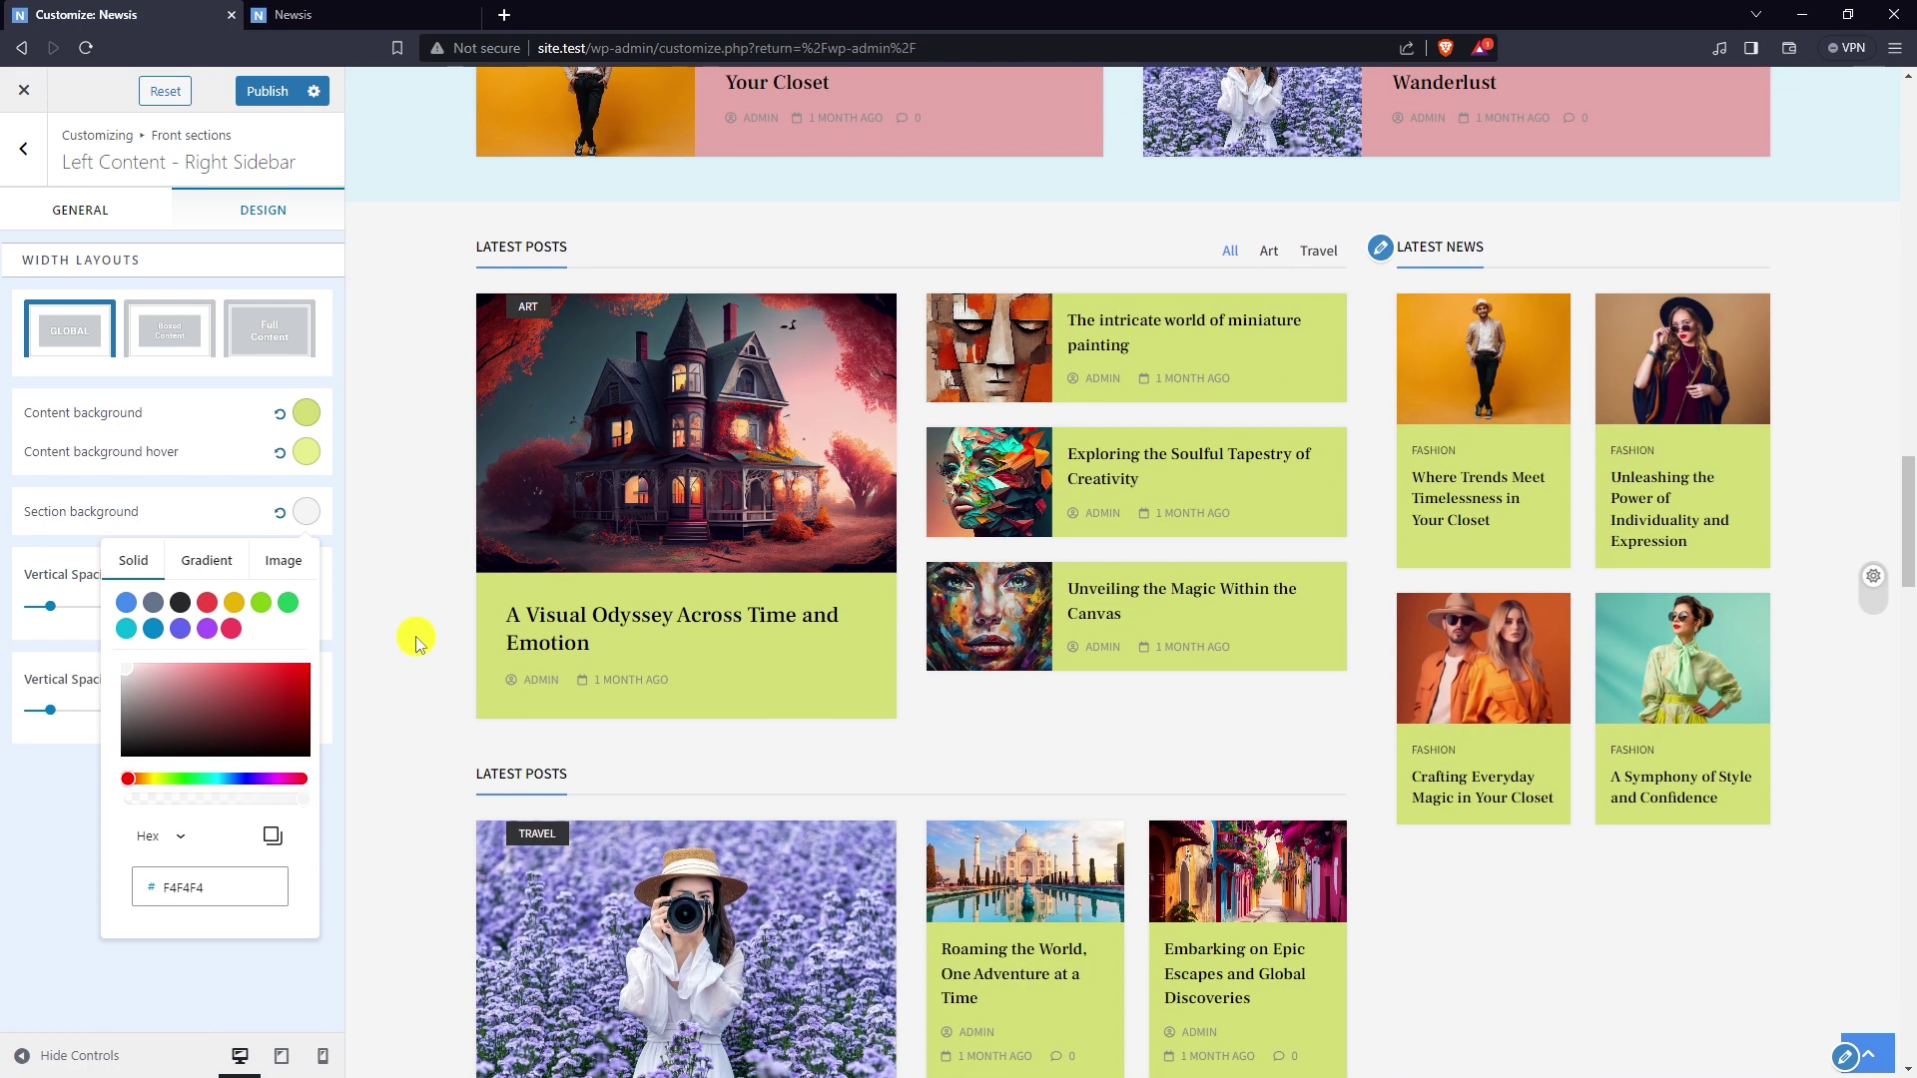
pyautogui.click(212, 516)
# - Raise Vertical Spacing Top and Vertical Spacing Bottom to 50 px
pyautogui.moveTo(276, 603); pyautogui.dragTo(276, 603)
pyautogui.scroll(-8, 389, 667)
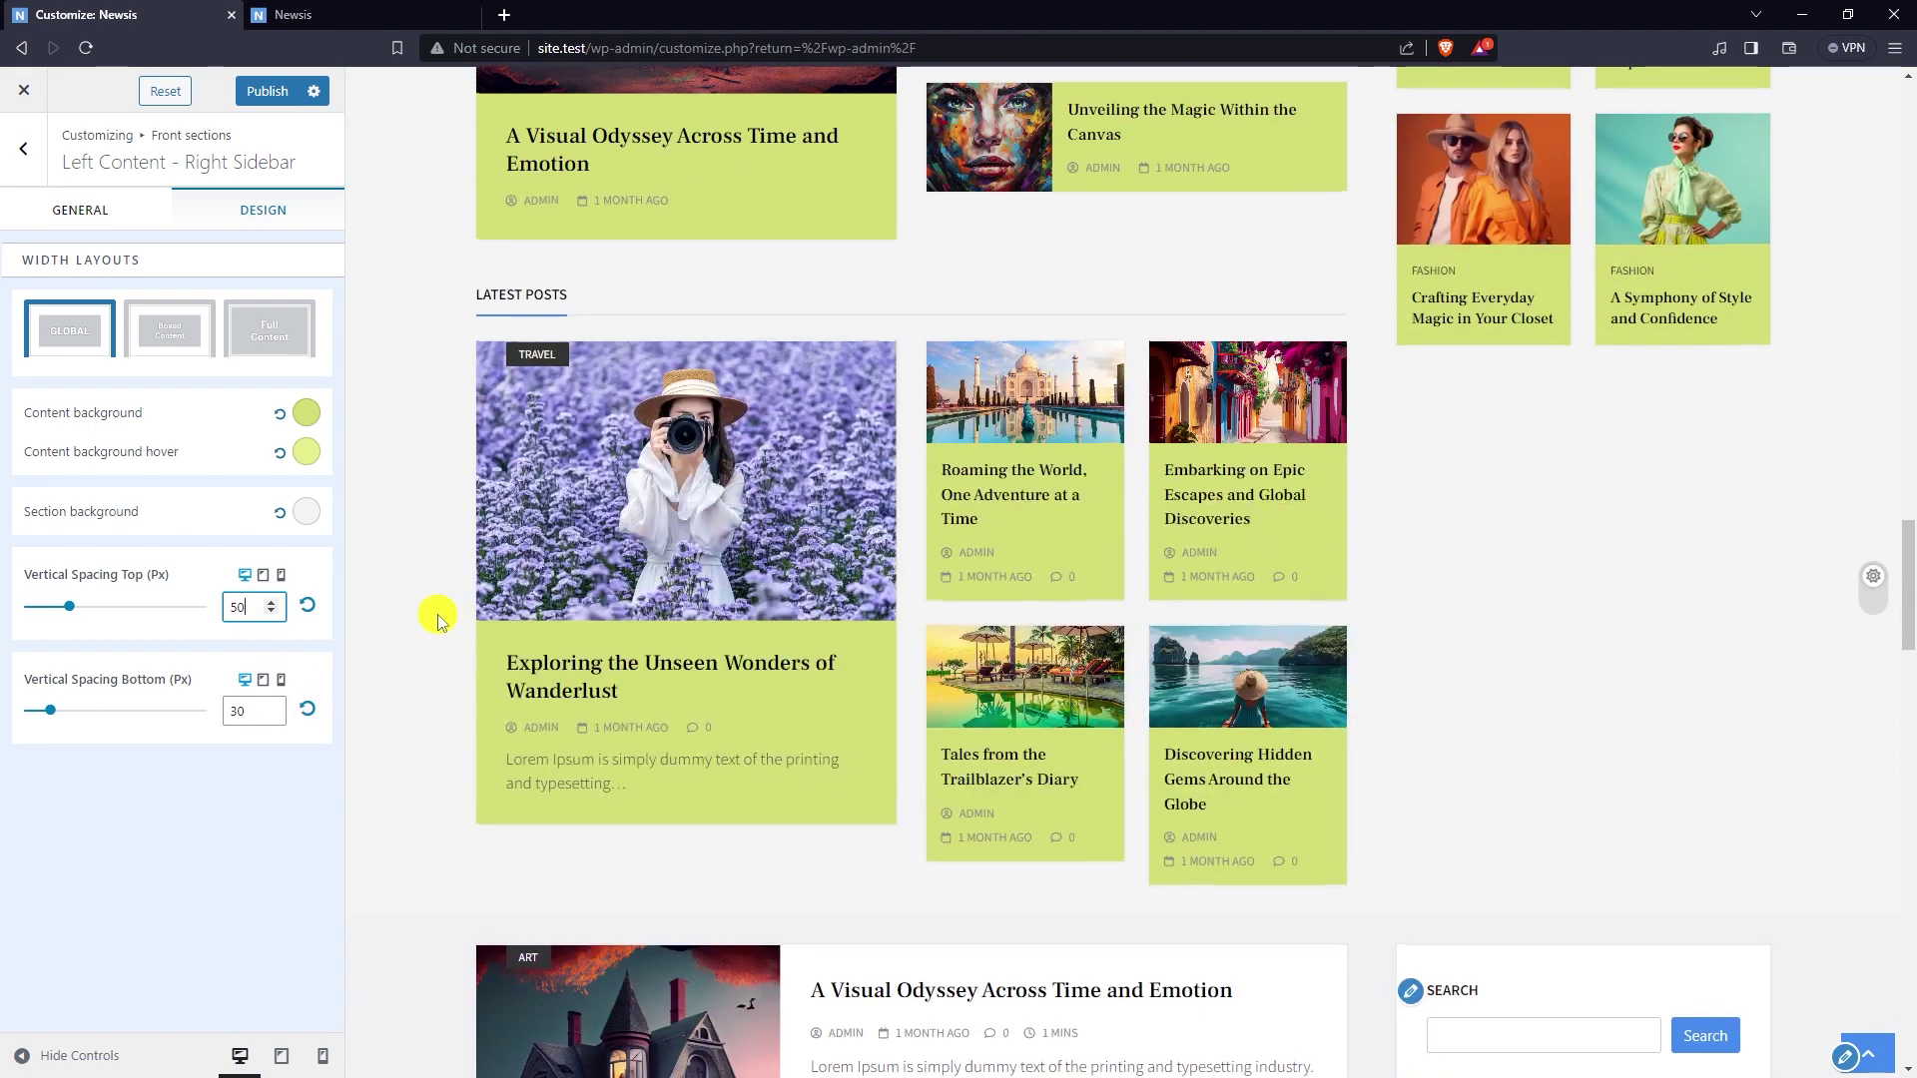
pyautogui.scroll(1, 432, 612)
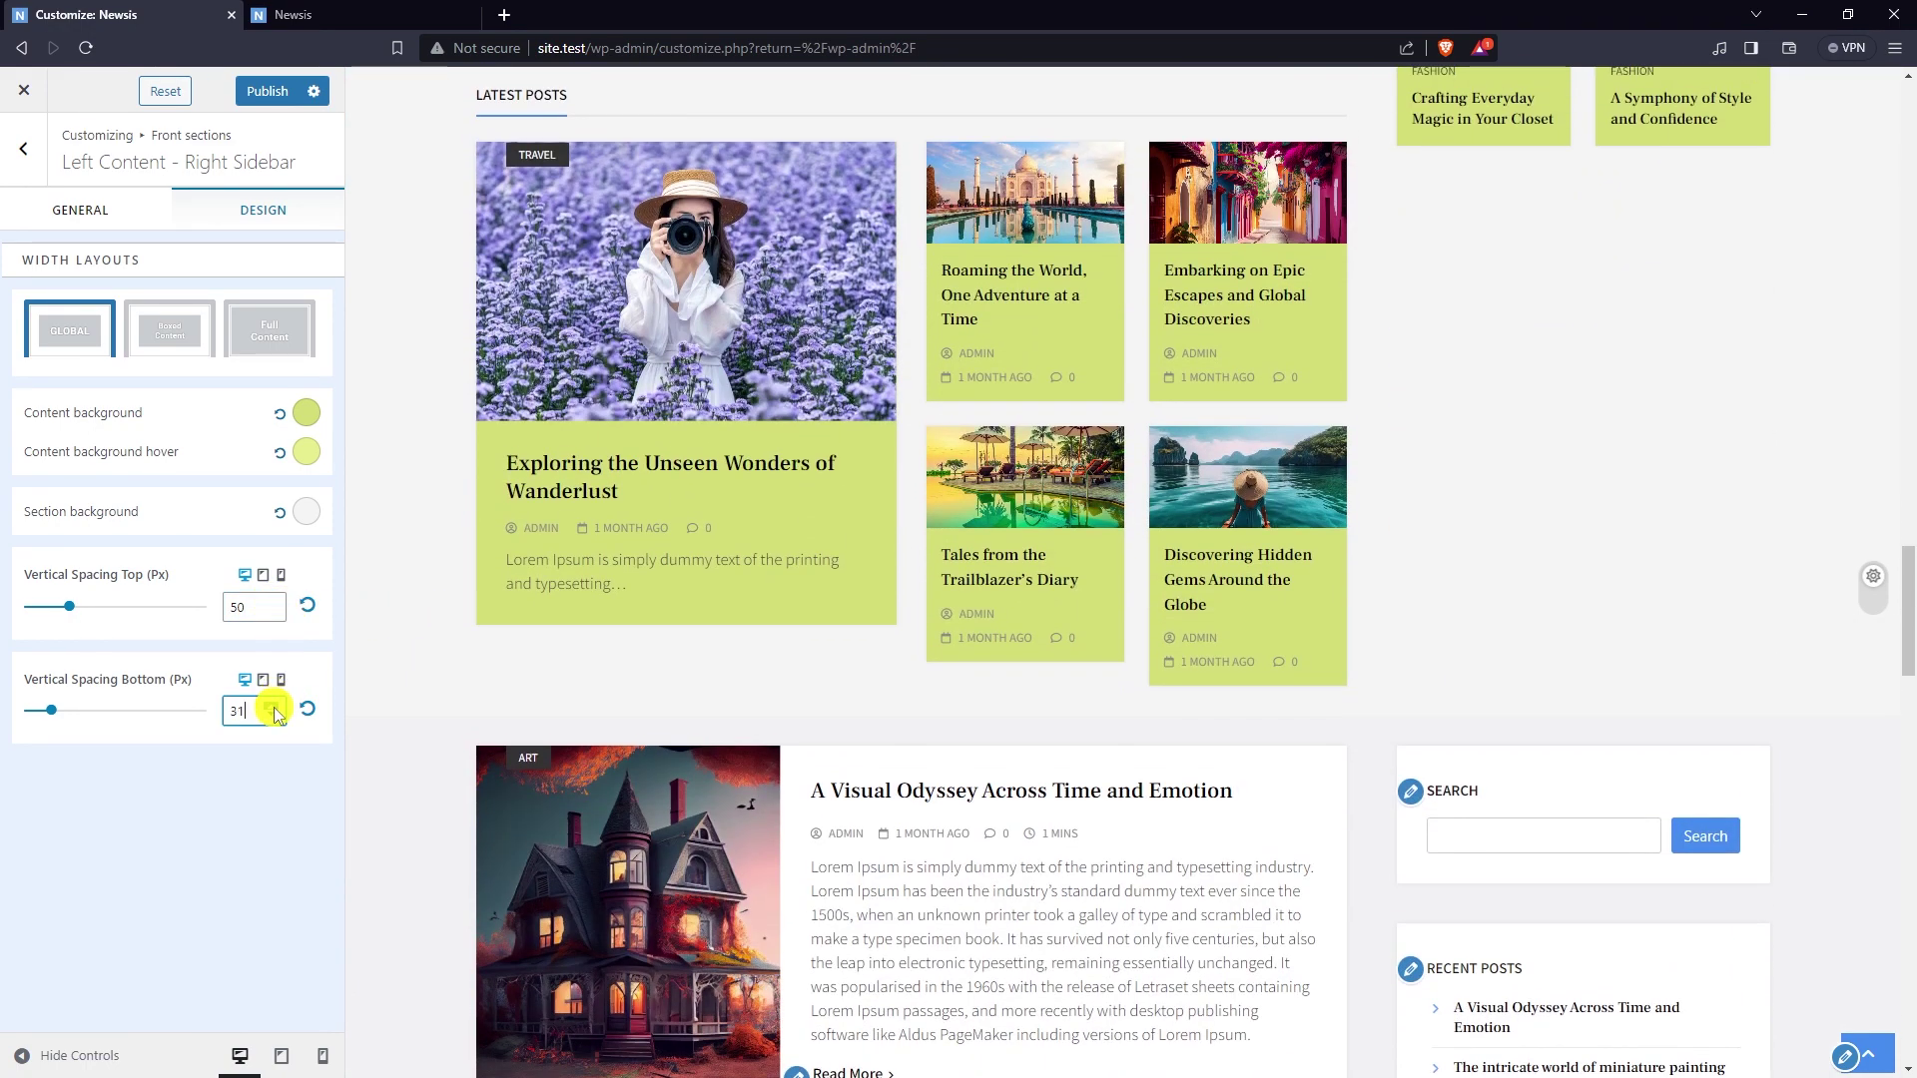
pyautogui.moveTo(276, 711); pyautogui.dragTo(276, 711)
pyautogui.scroll(-1, 430, 679)
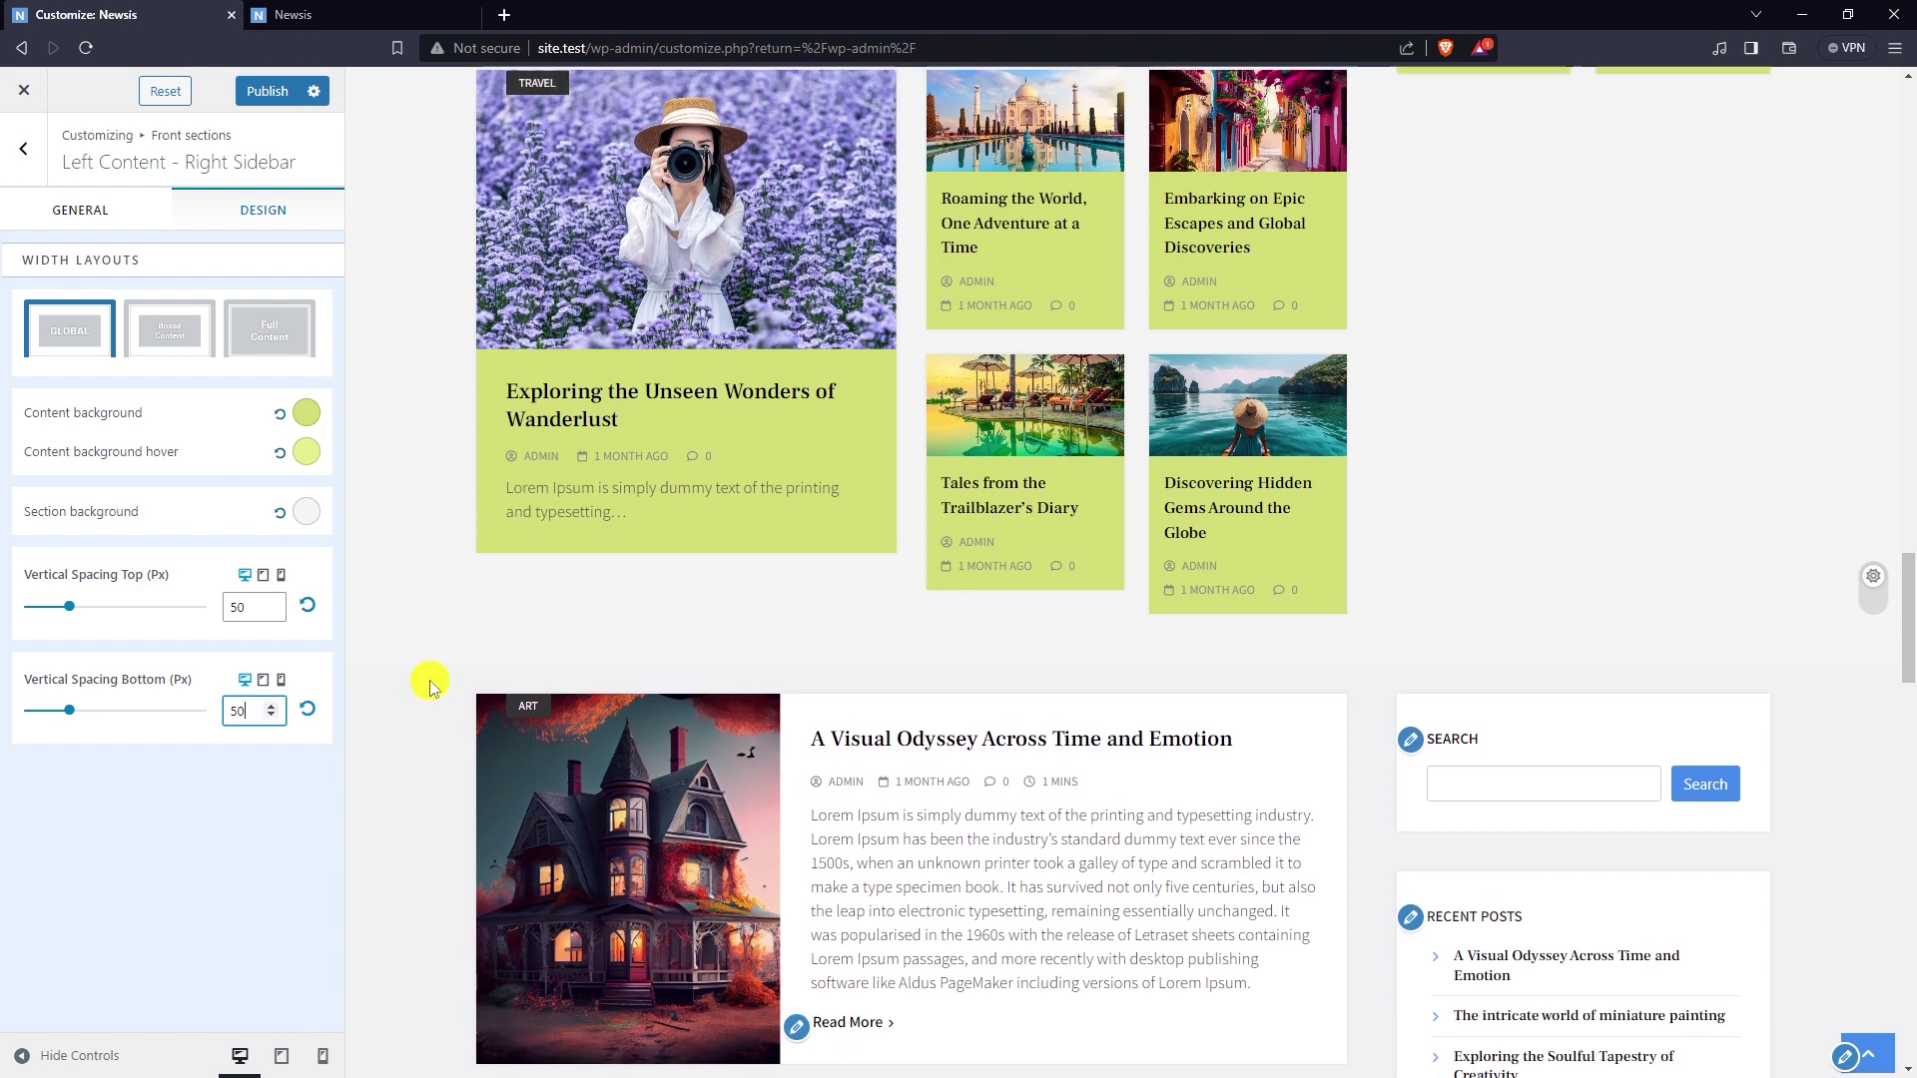
pyautogui.scroll(10, 432, 687)
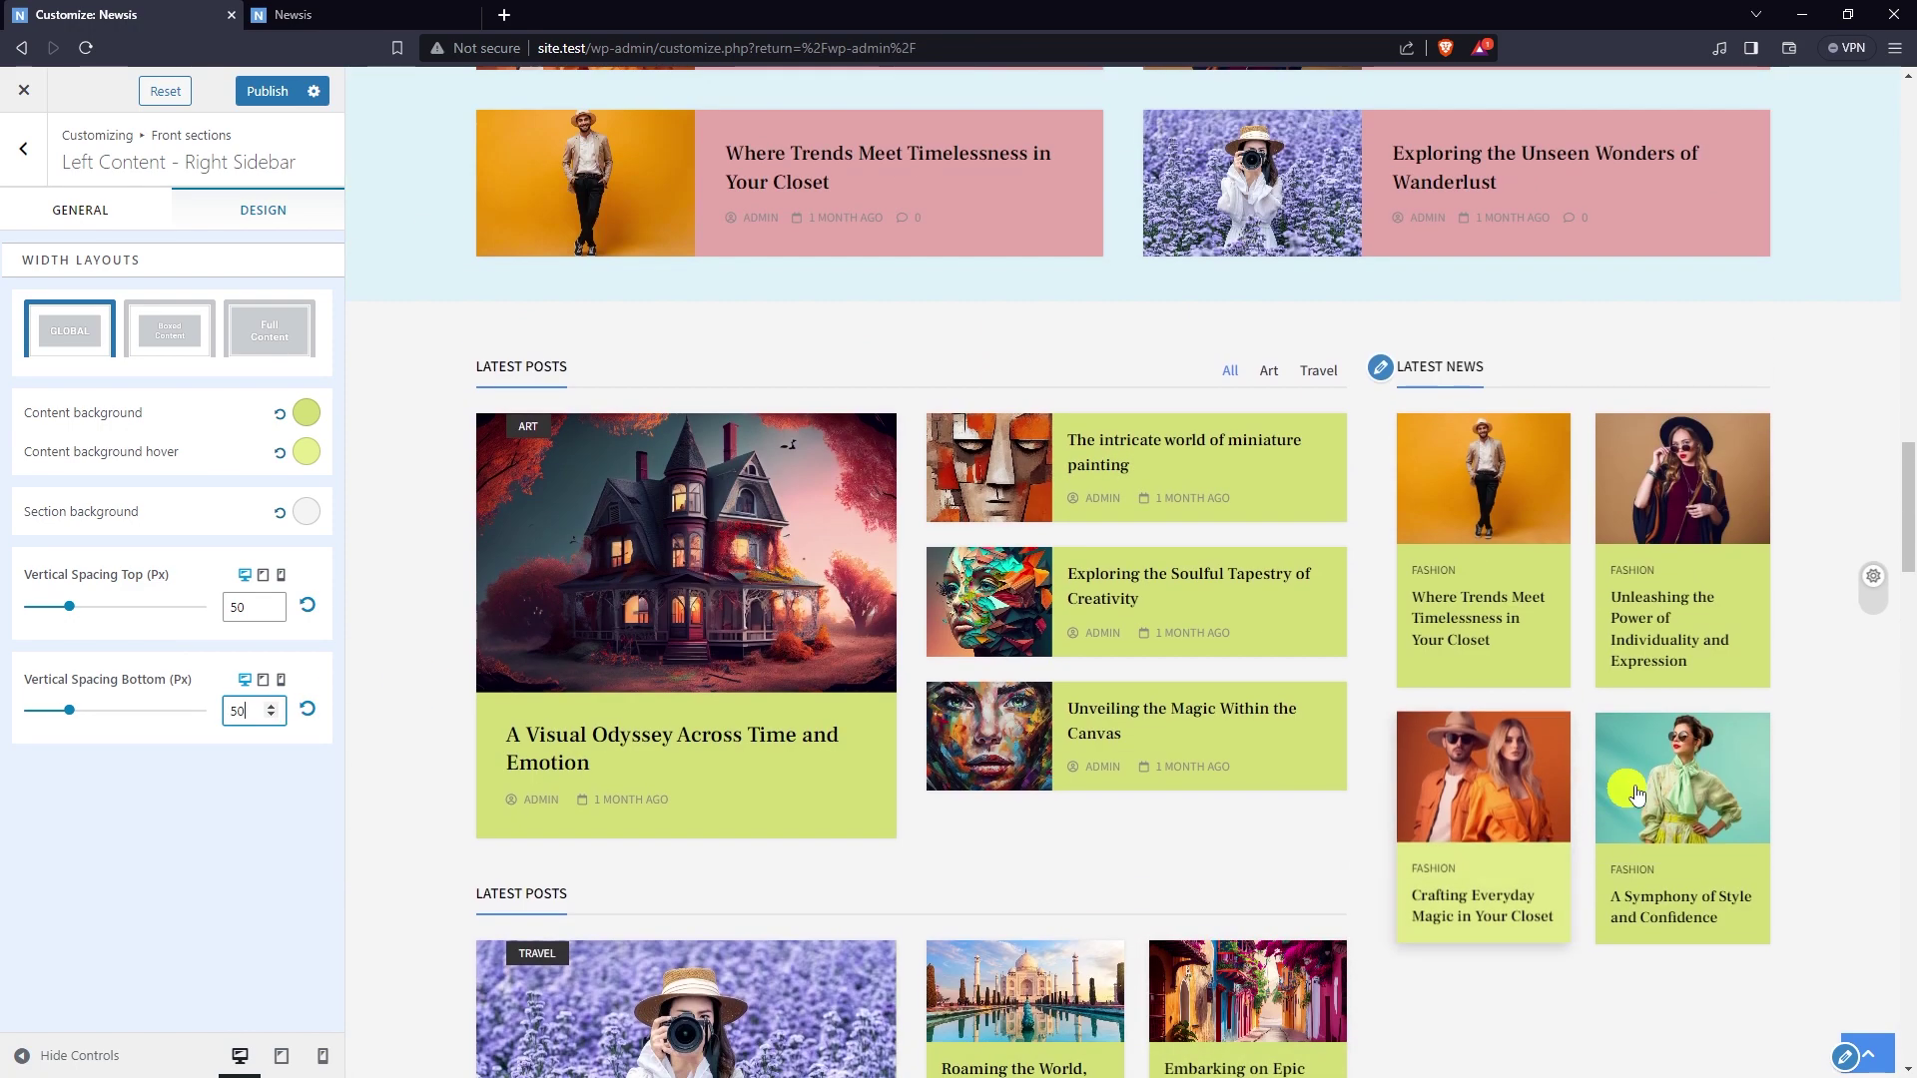
pyautogui.scroll(-1, 639, 490)
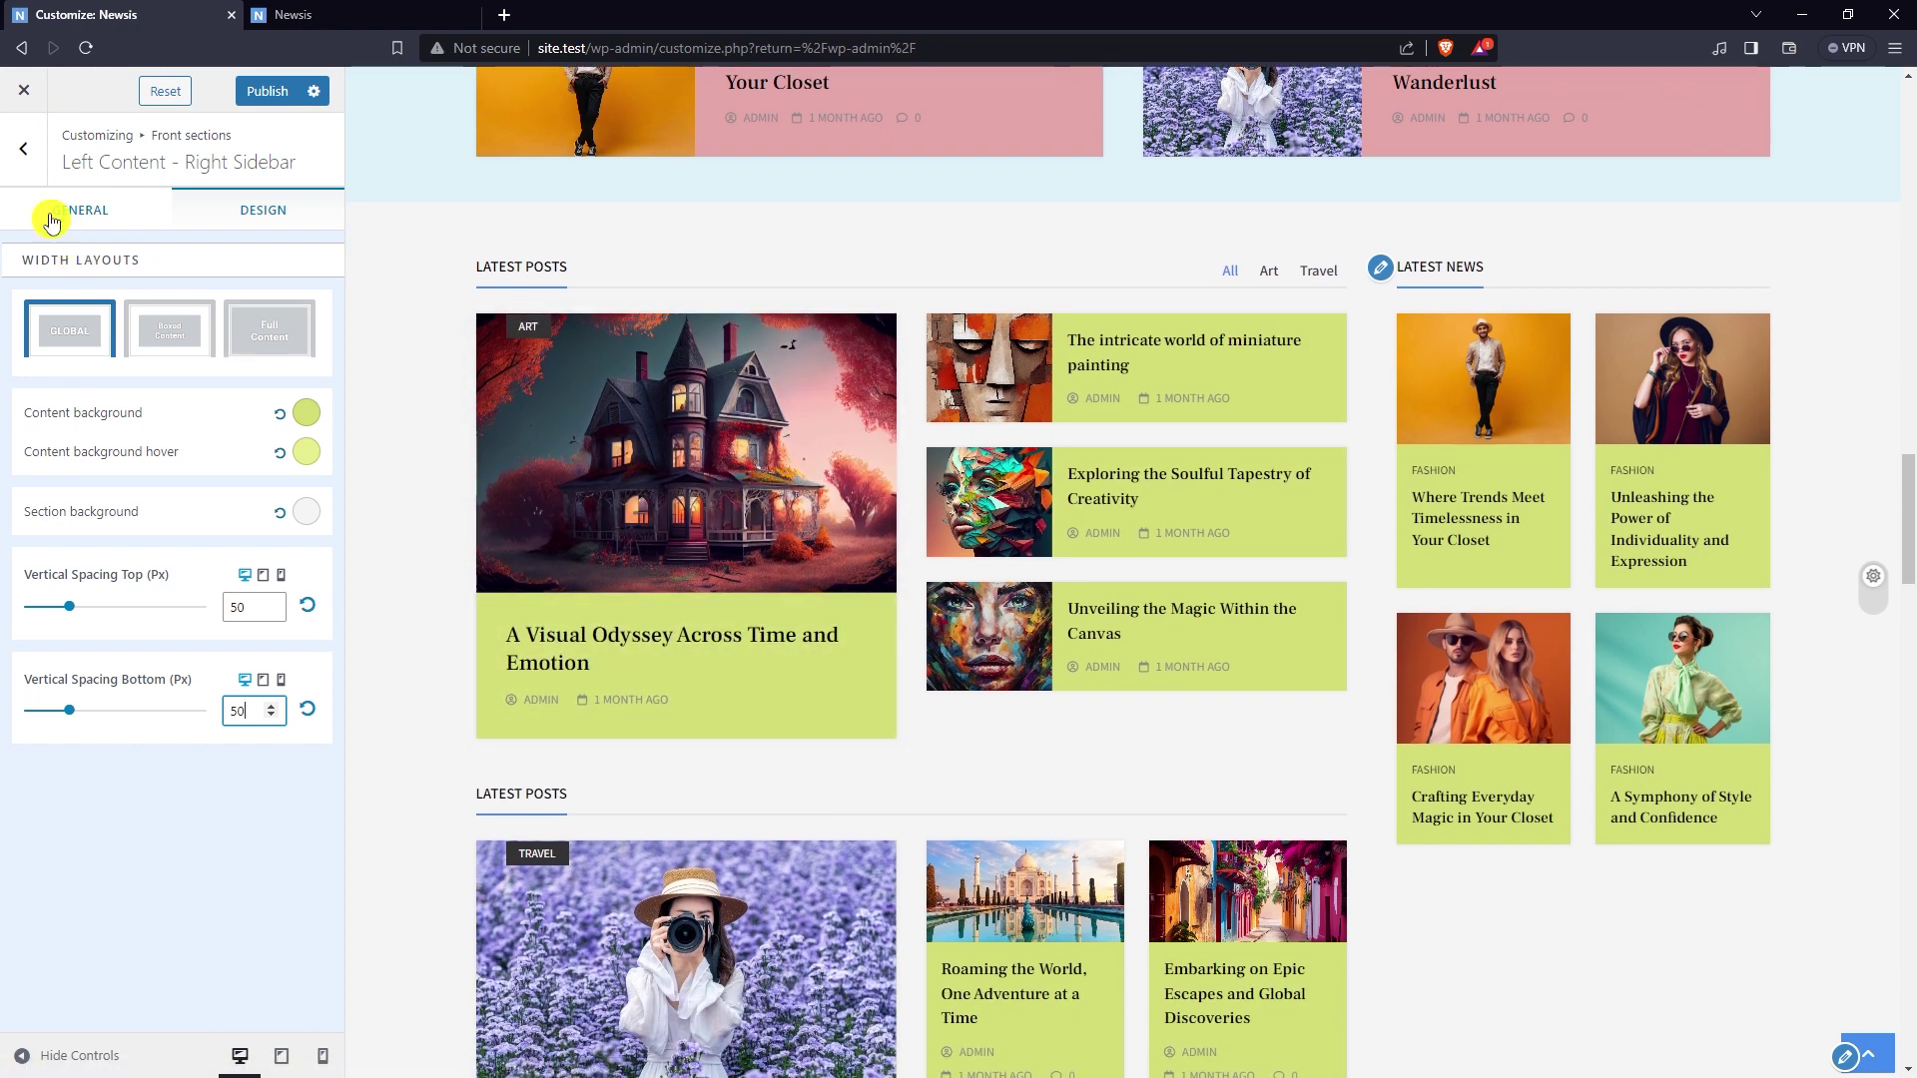
# - Open Left Sidebar - Right Content and make the section visible
pyautogui.click(22, 149)
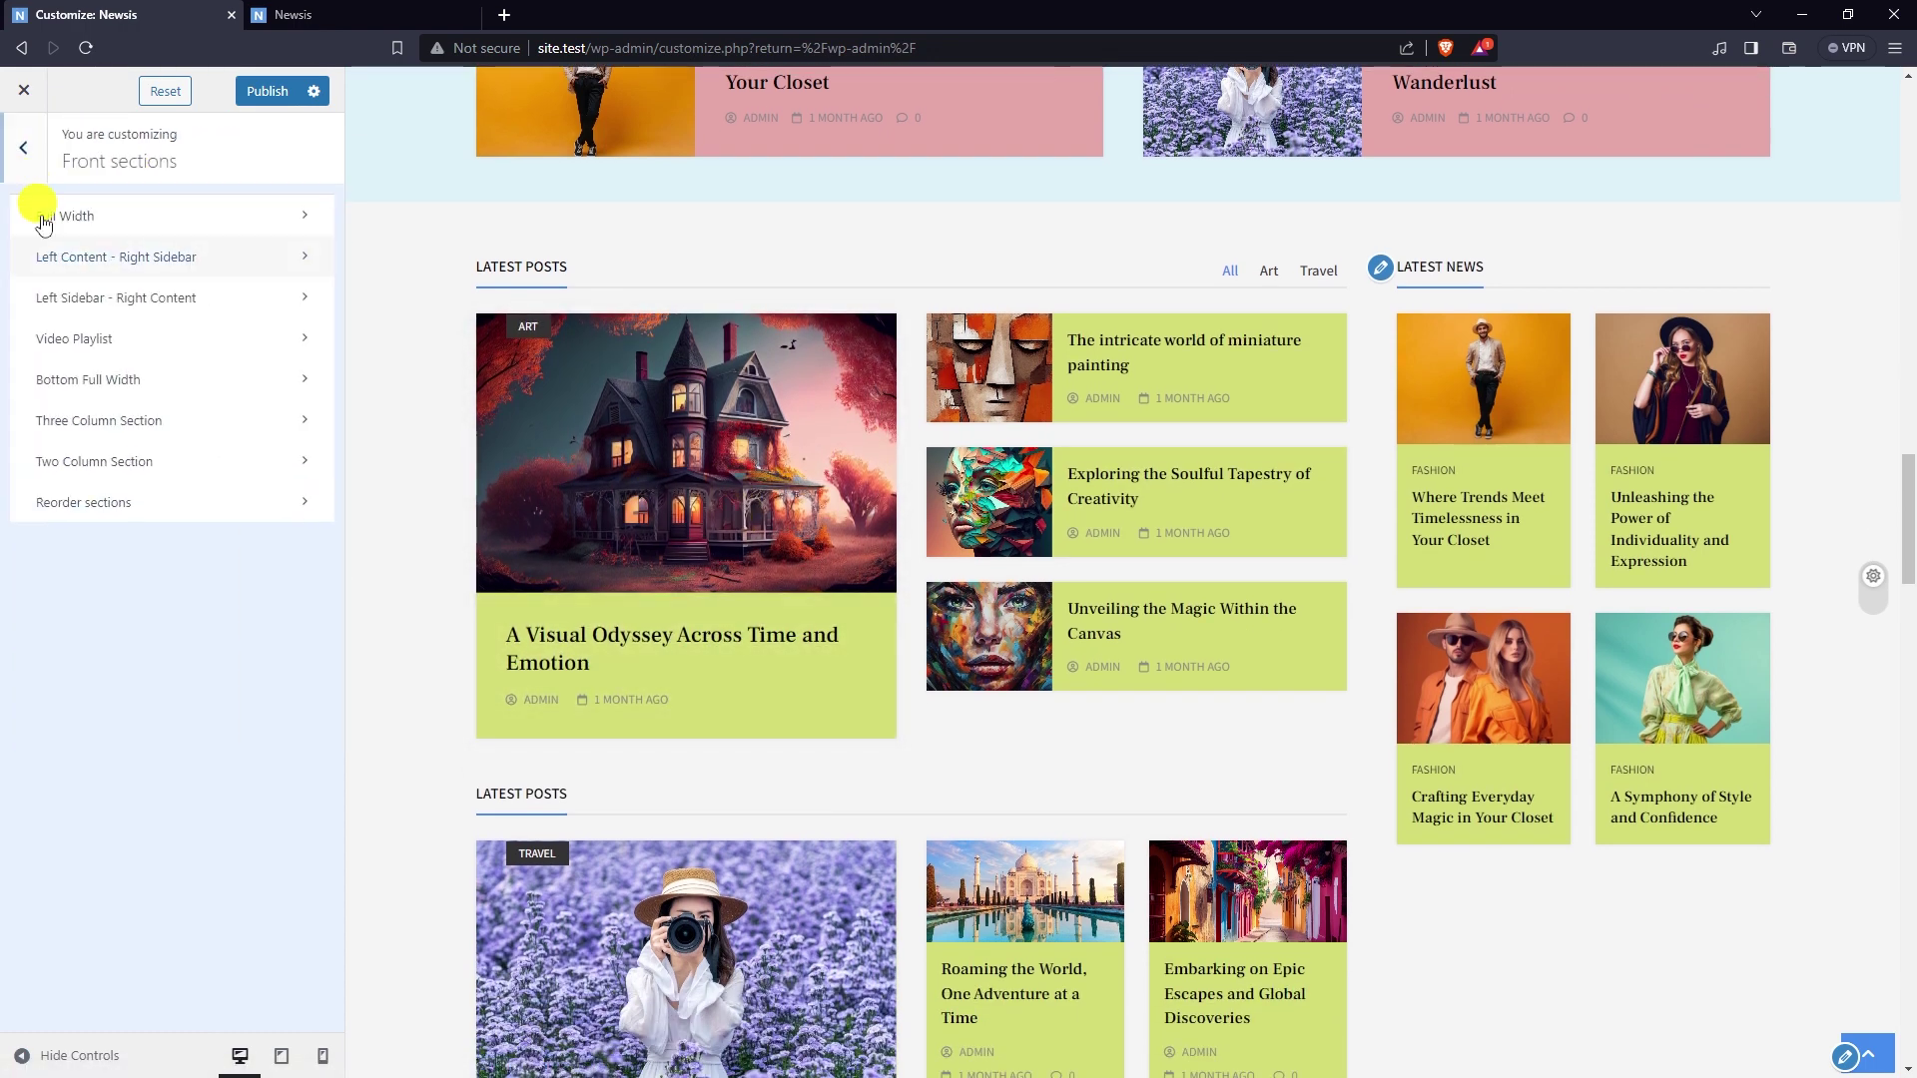
pyautogui.click(157, 300)
pyautogui.click(252, 211)
pyautogui.click(150, 209)
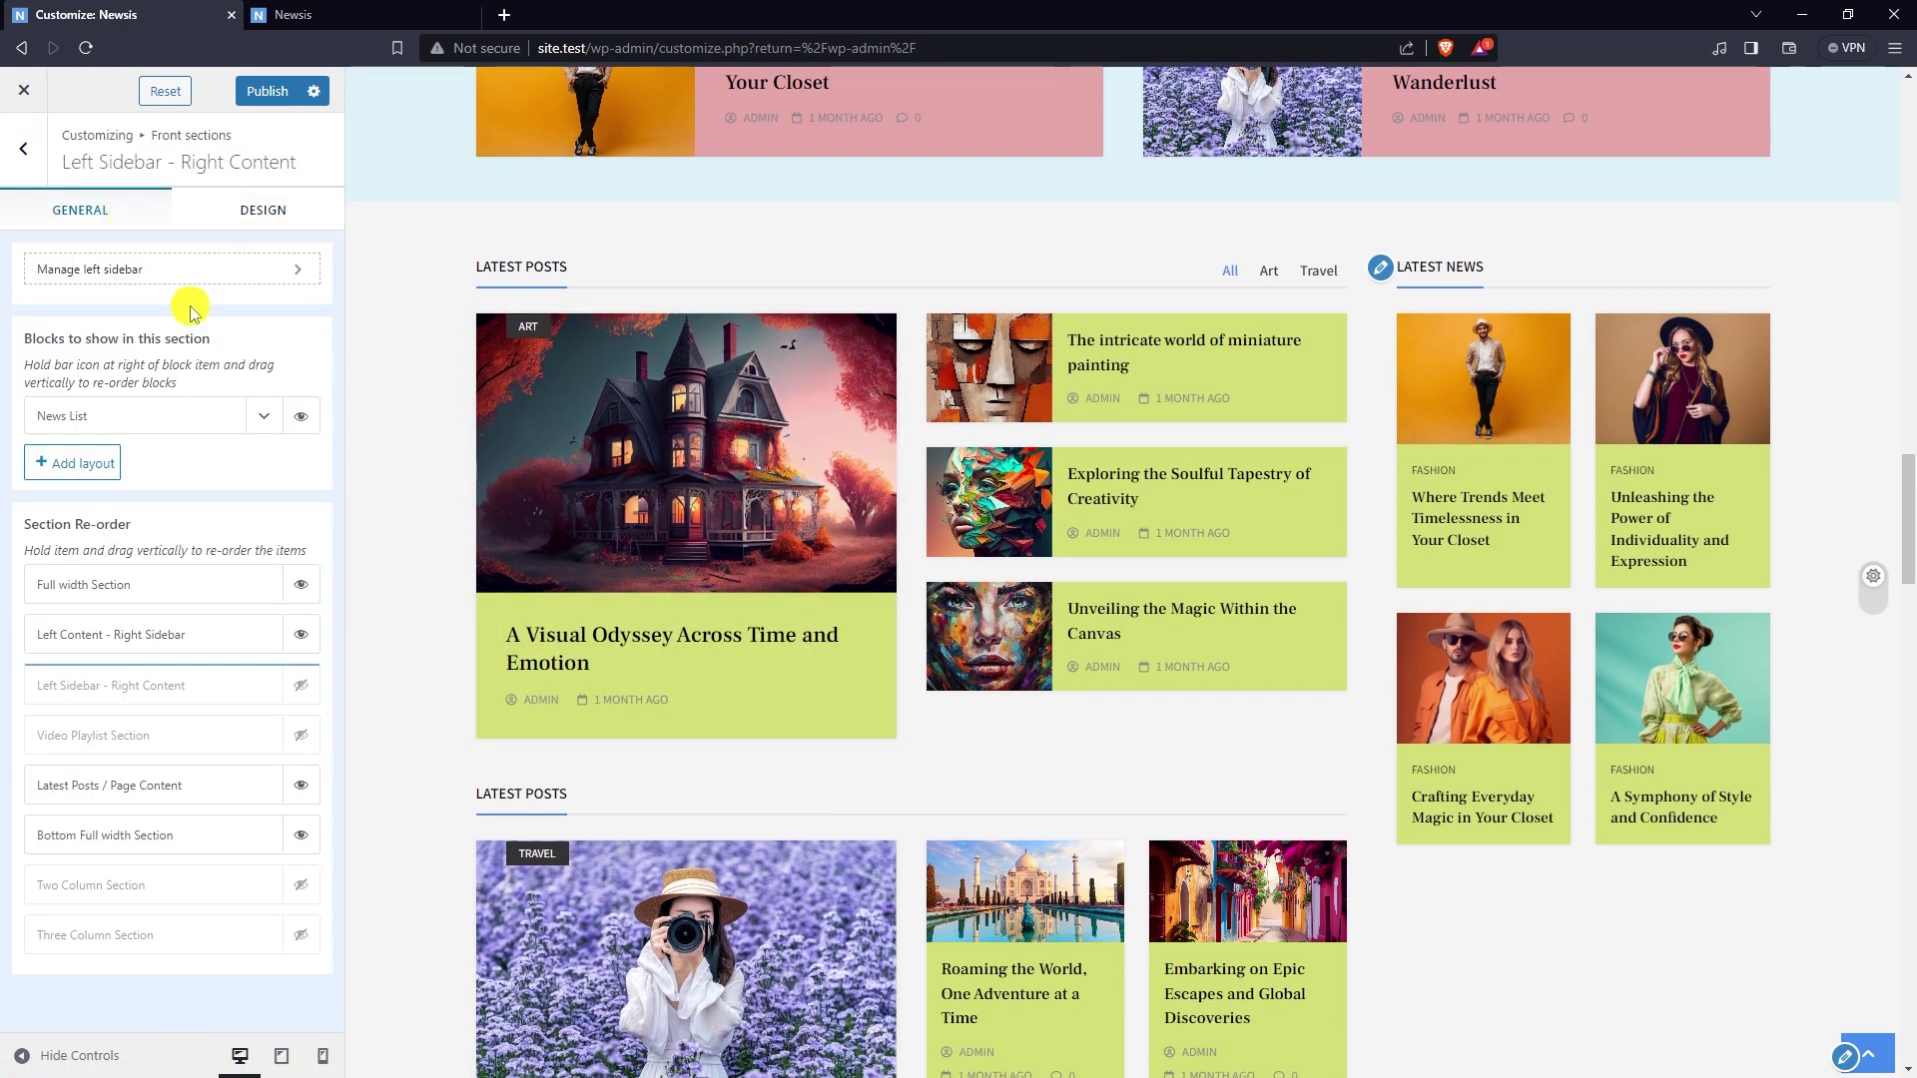
pyautogui.click(300, 687)
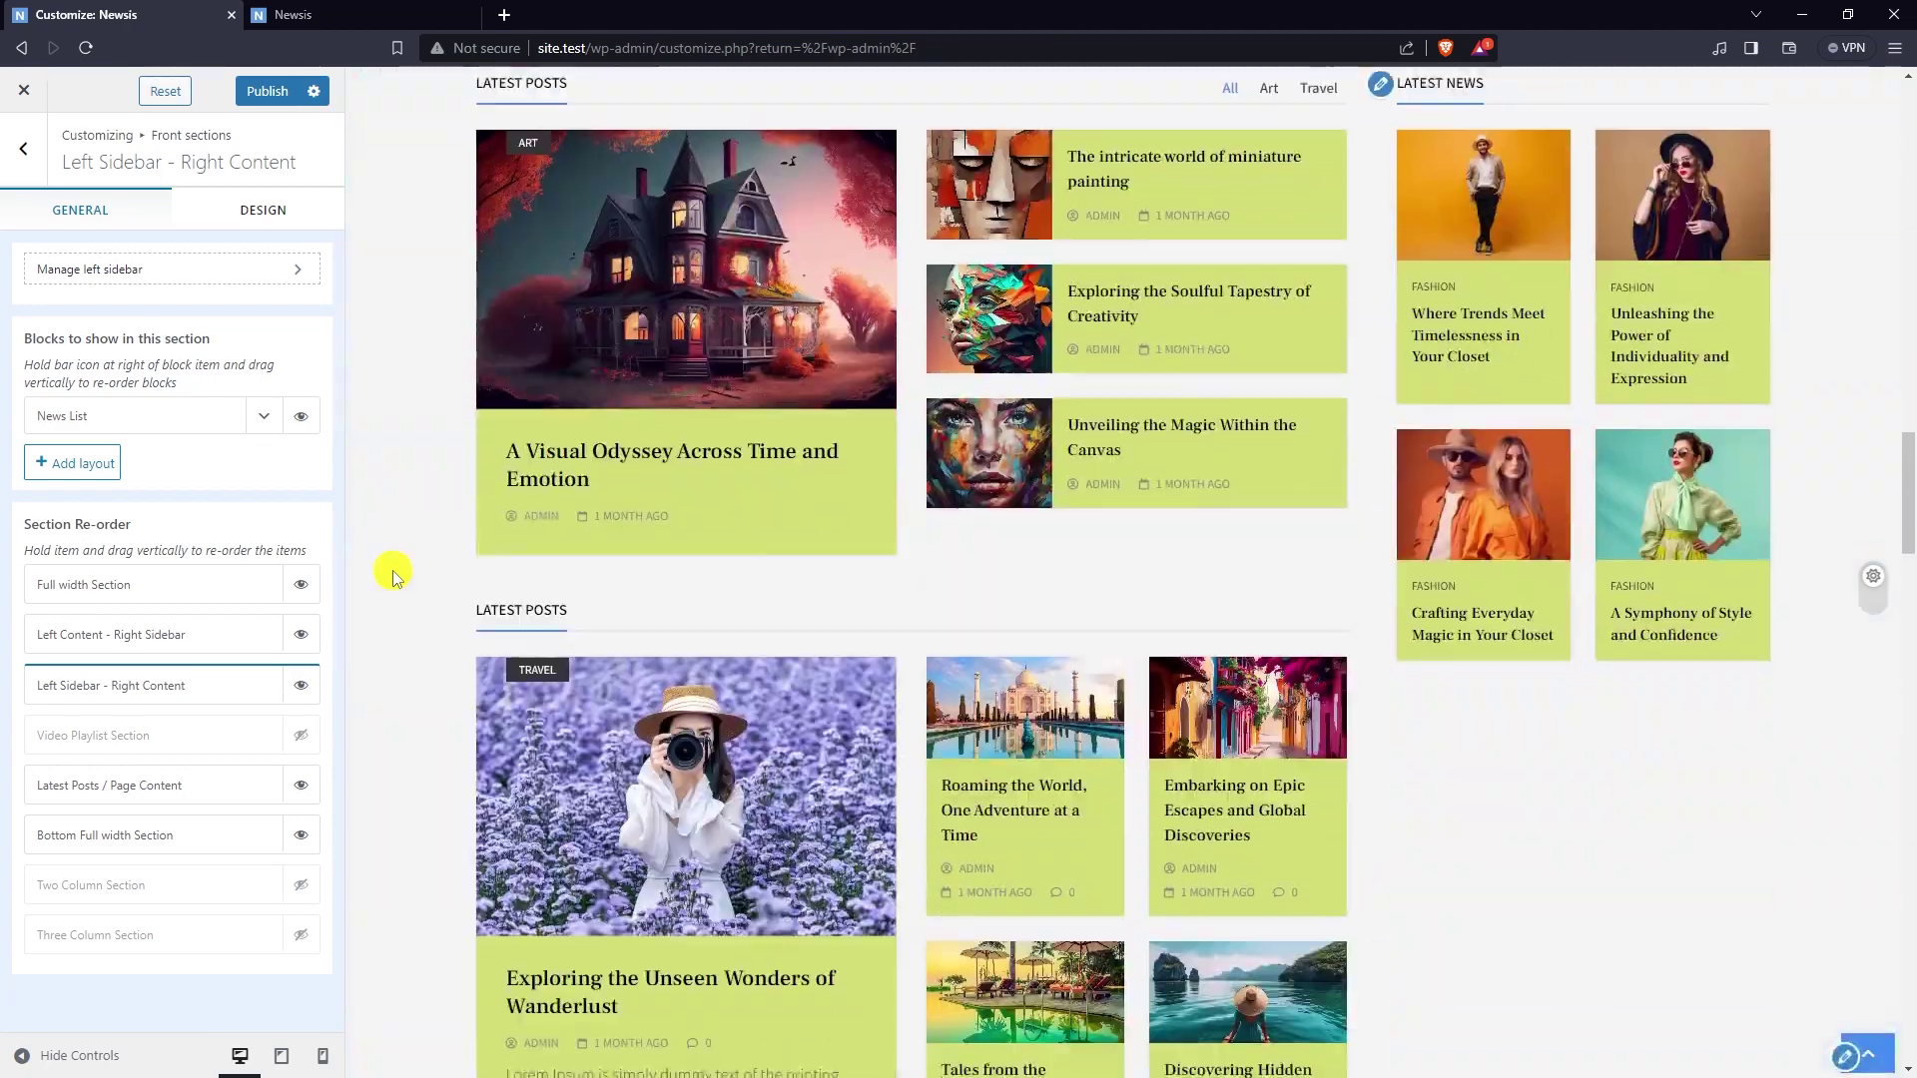
# - Expand the News List block and set it to one column
pyautogui.scroll(-2, 414, 539)
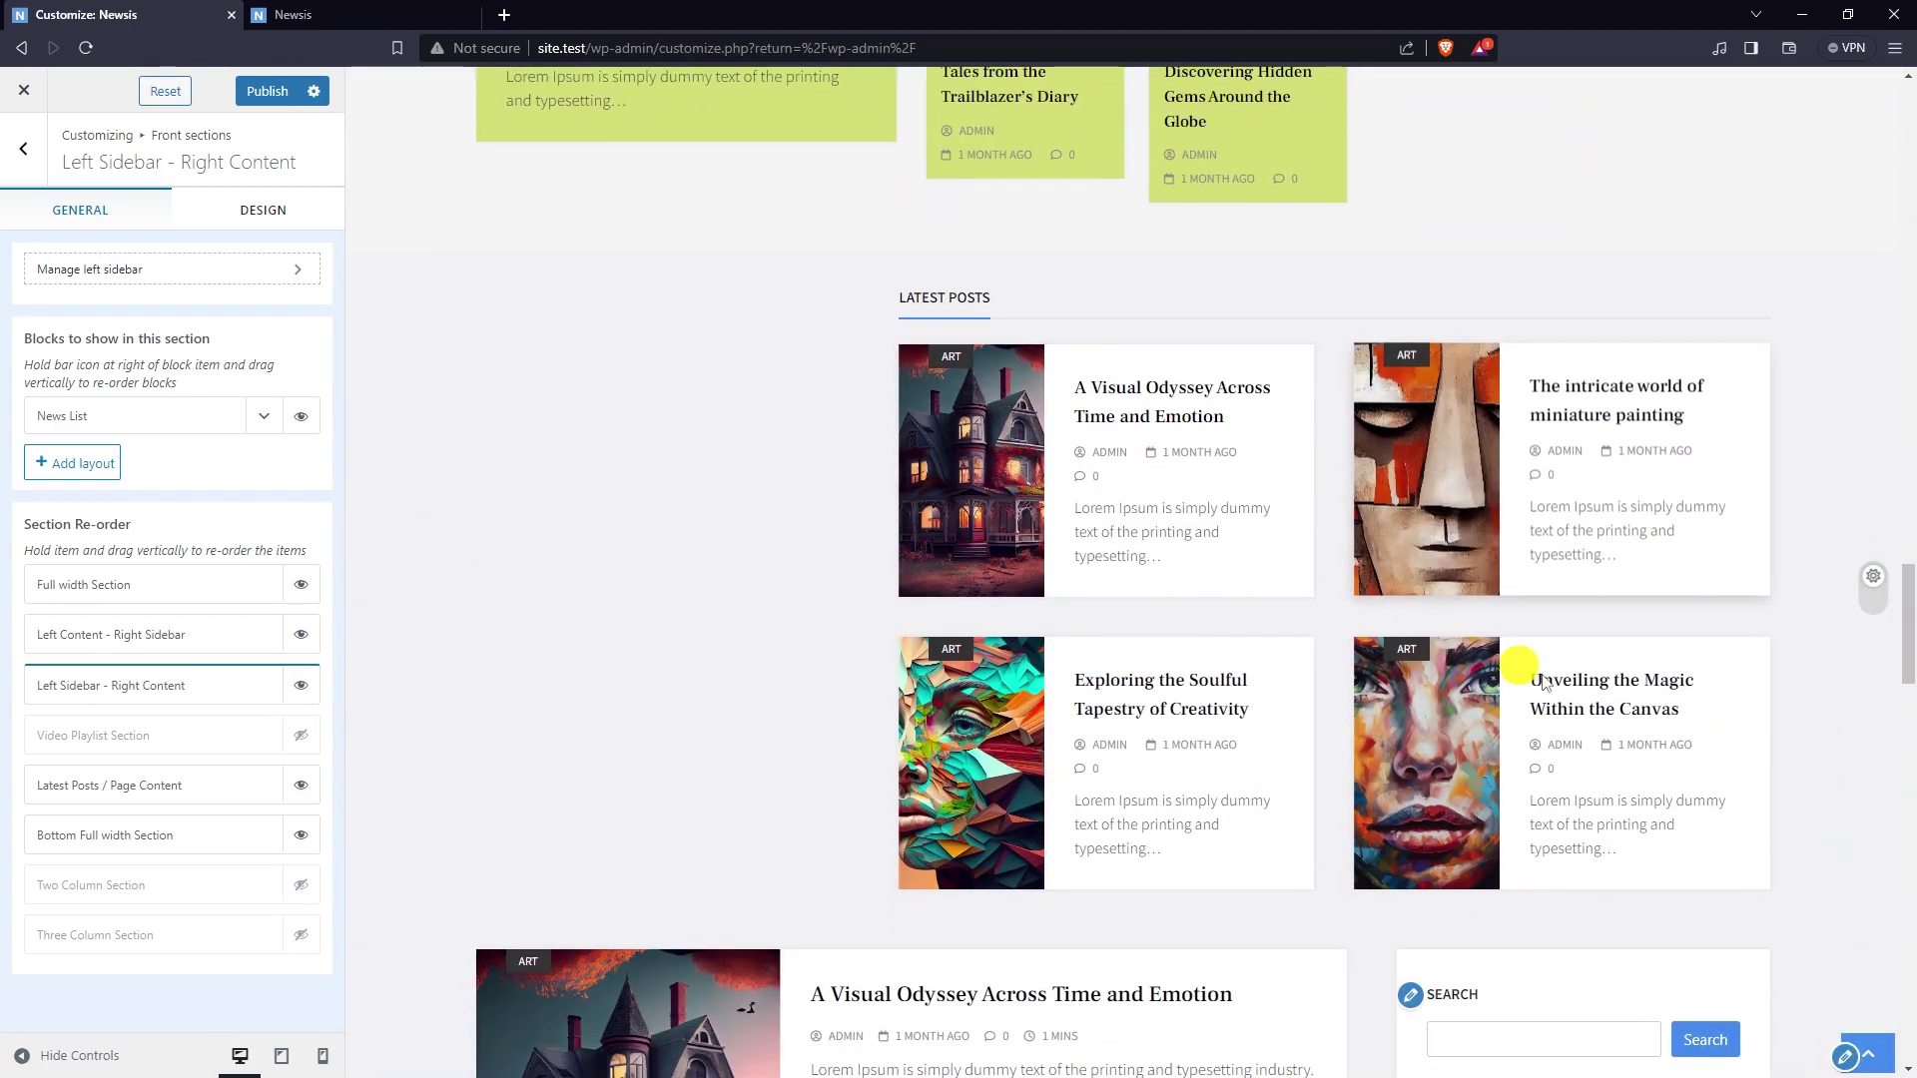
pyautogui.click(263, 415)
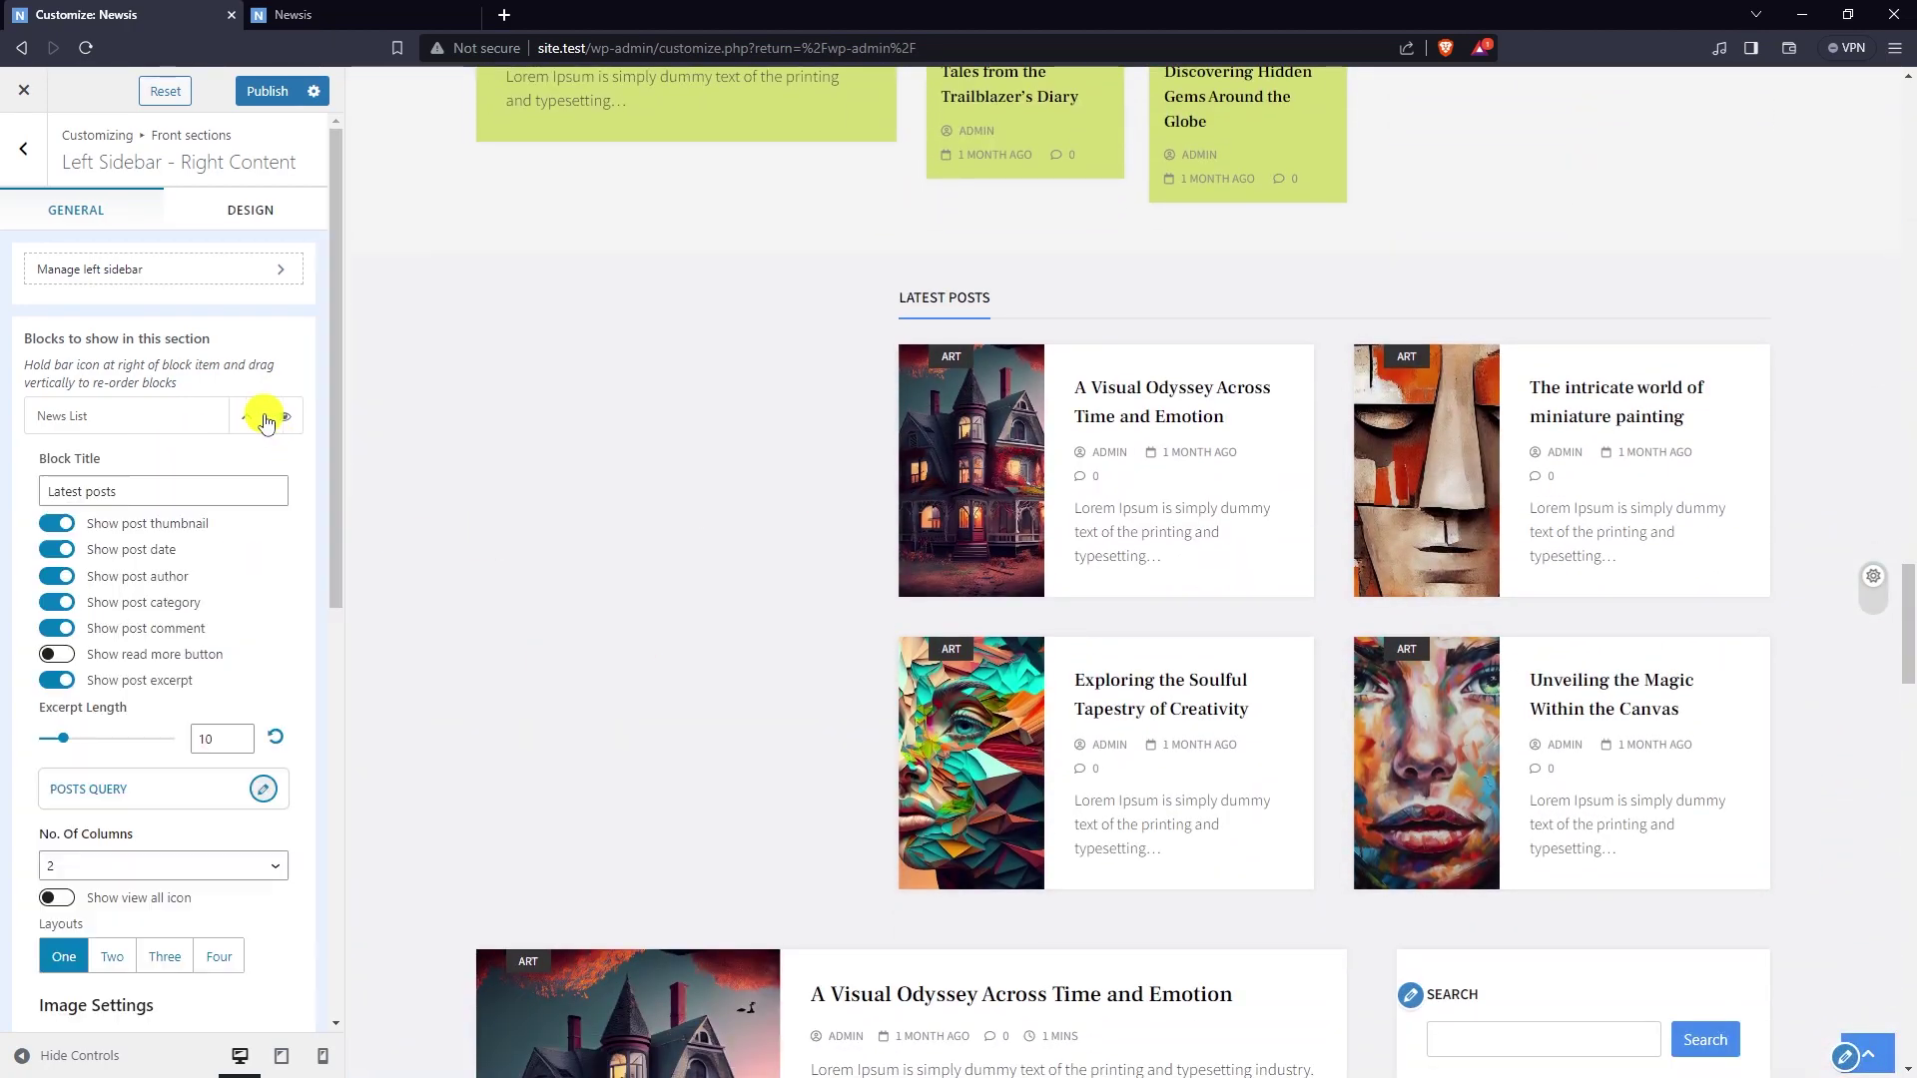
pyautogui.scroll(-3, 183, 596)
pyautogui.click(141, 566)
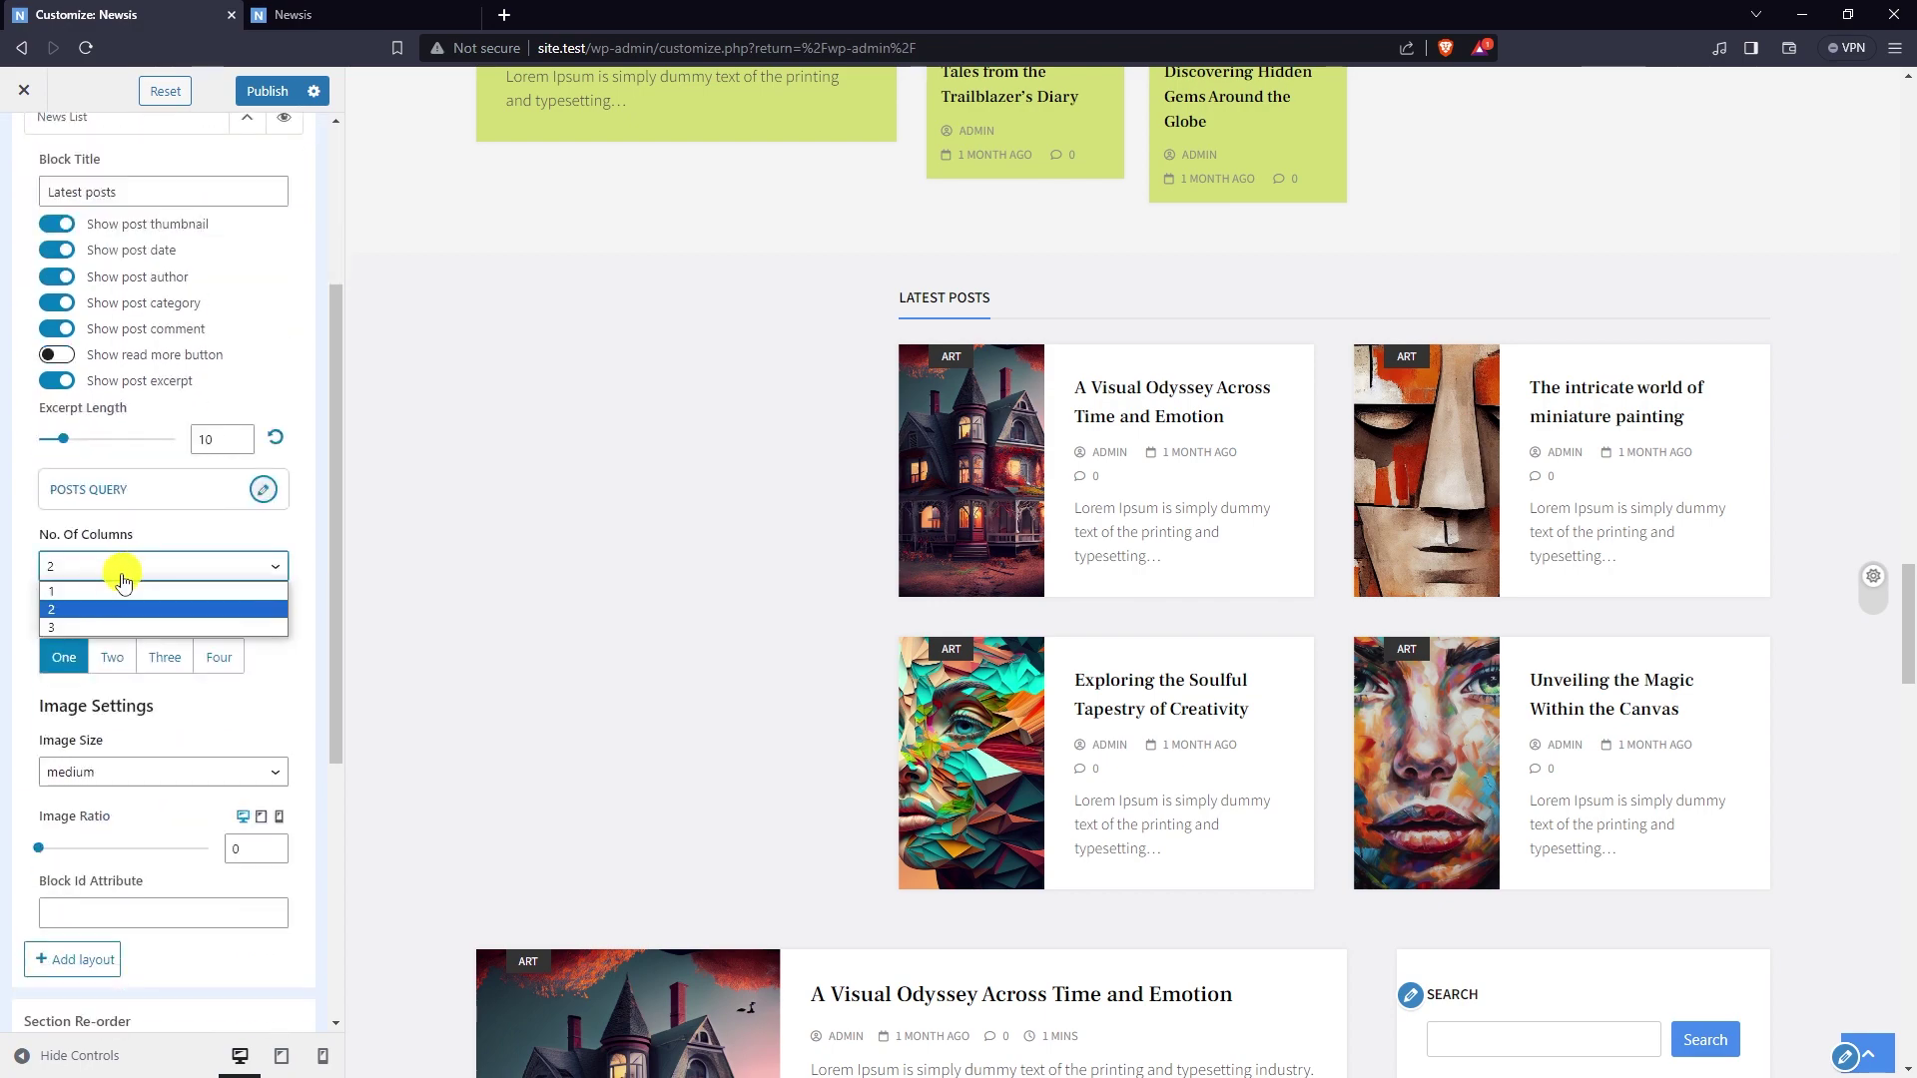
pyautogui.click(88, 584)
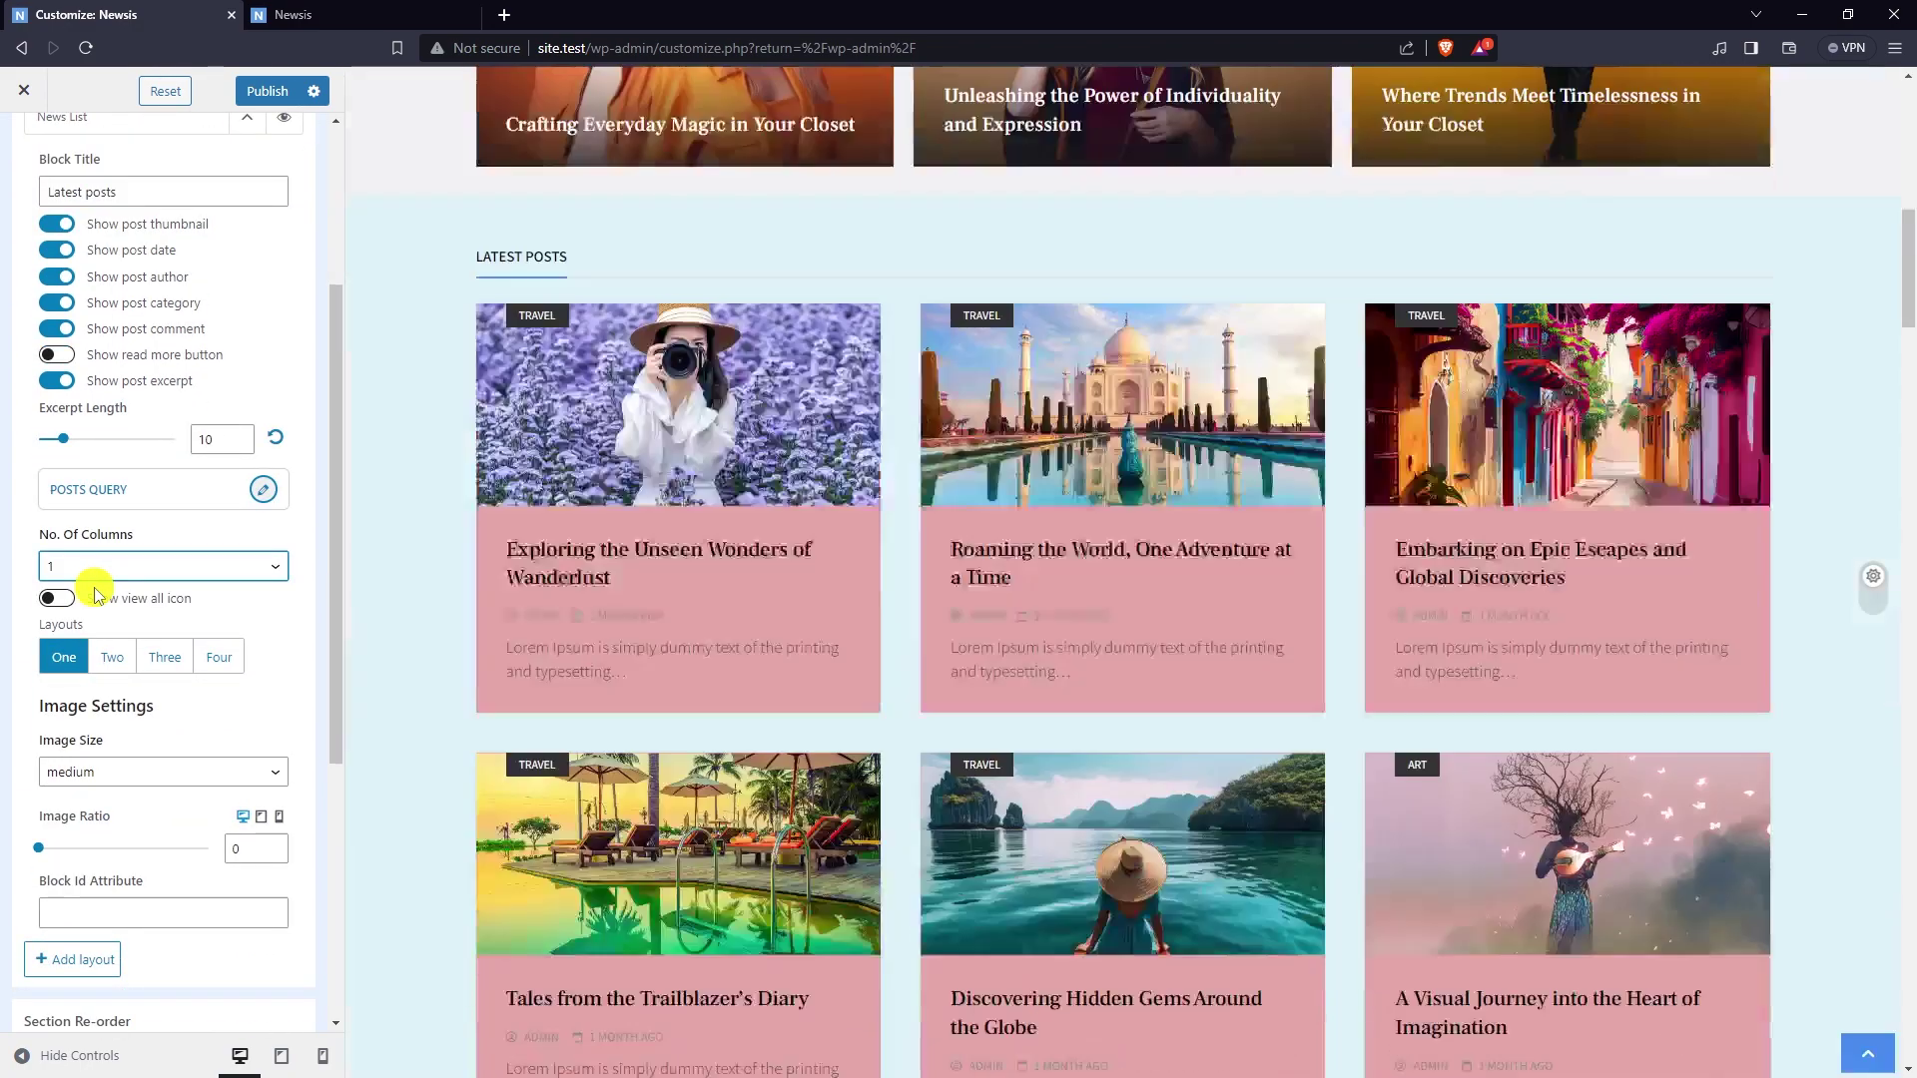
# - Set the News List image size to medium_large
pyautogui.scroll(-3, 1408, 559)
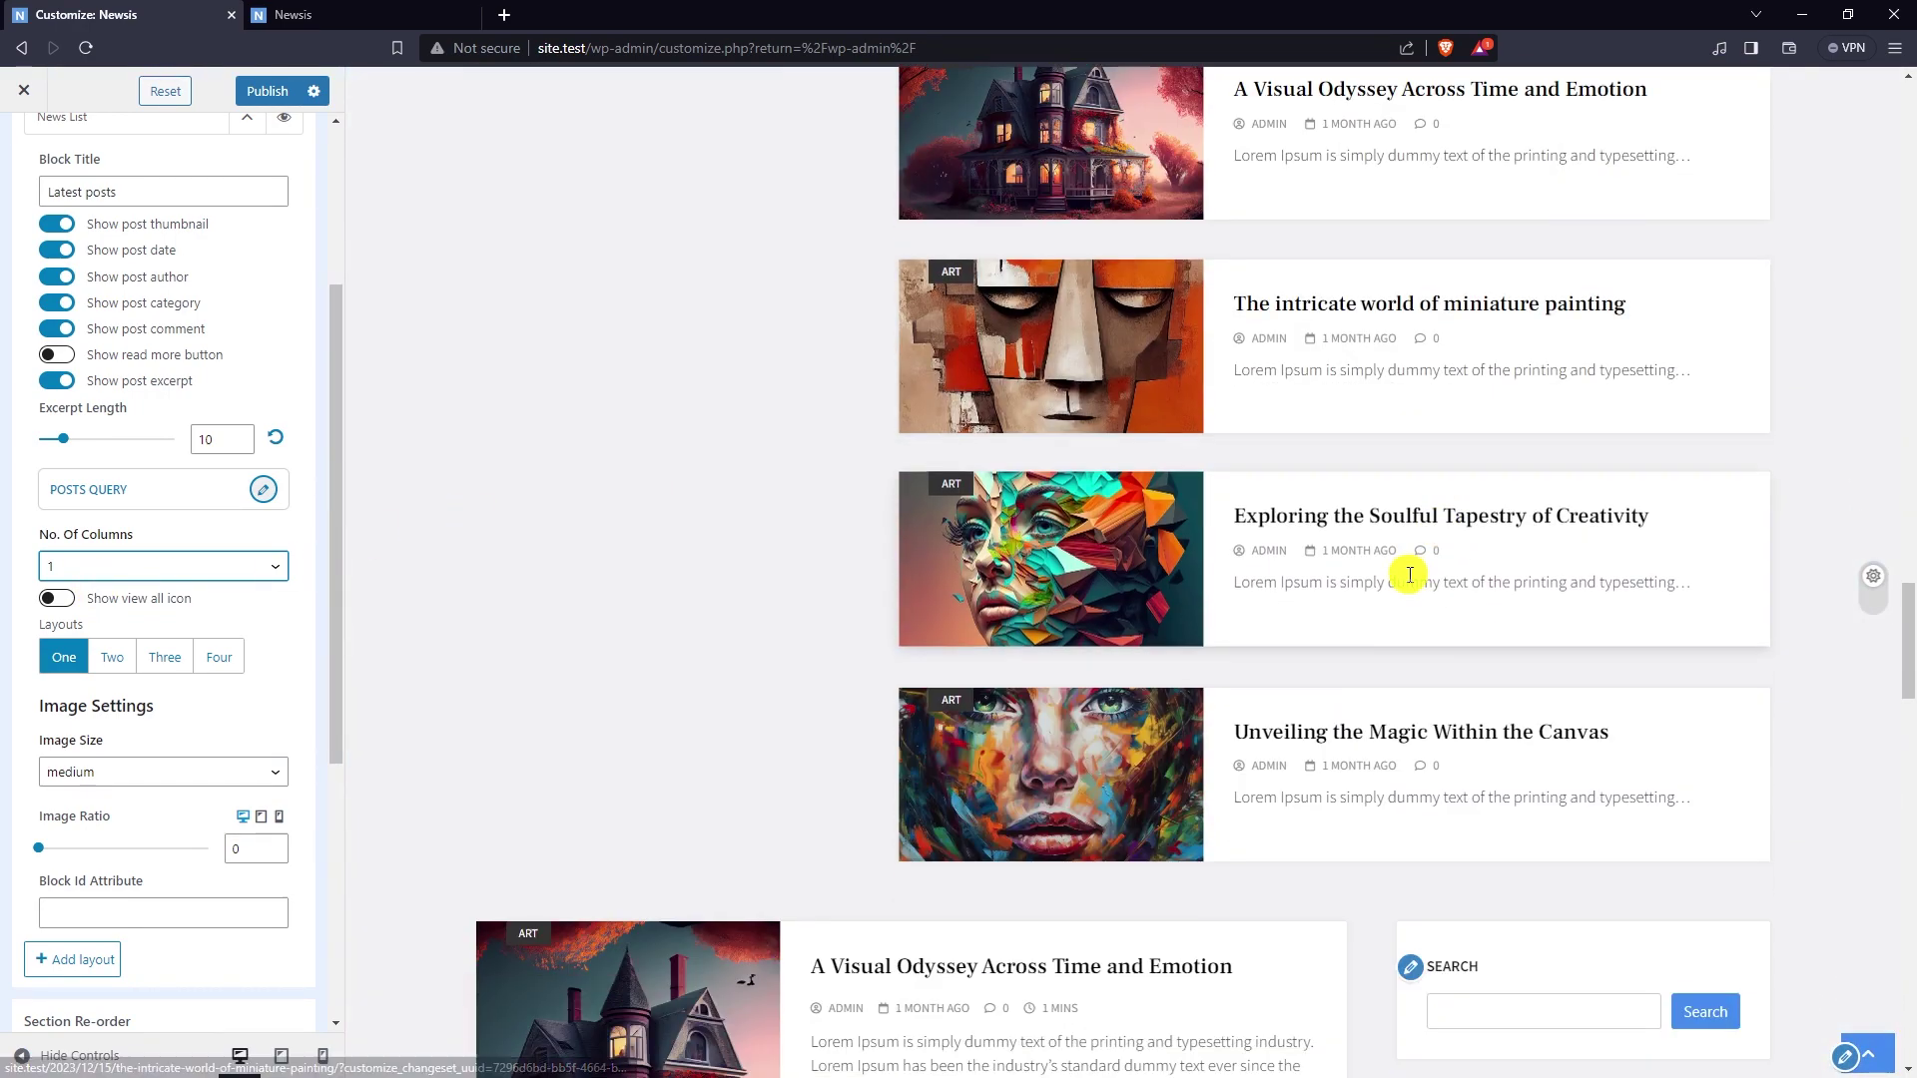
pyautogui.scroll(3, 1298, 554)
pyautogui.scroll(2, 274, 542)
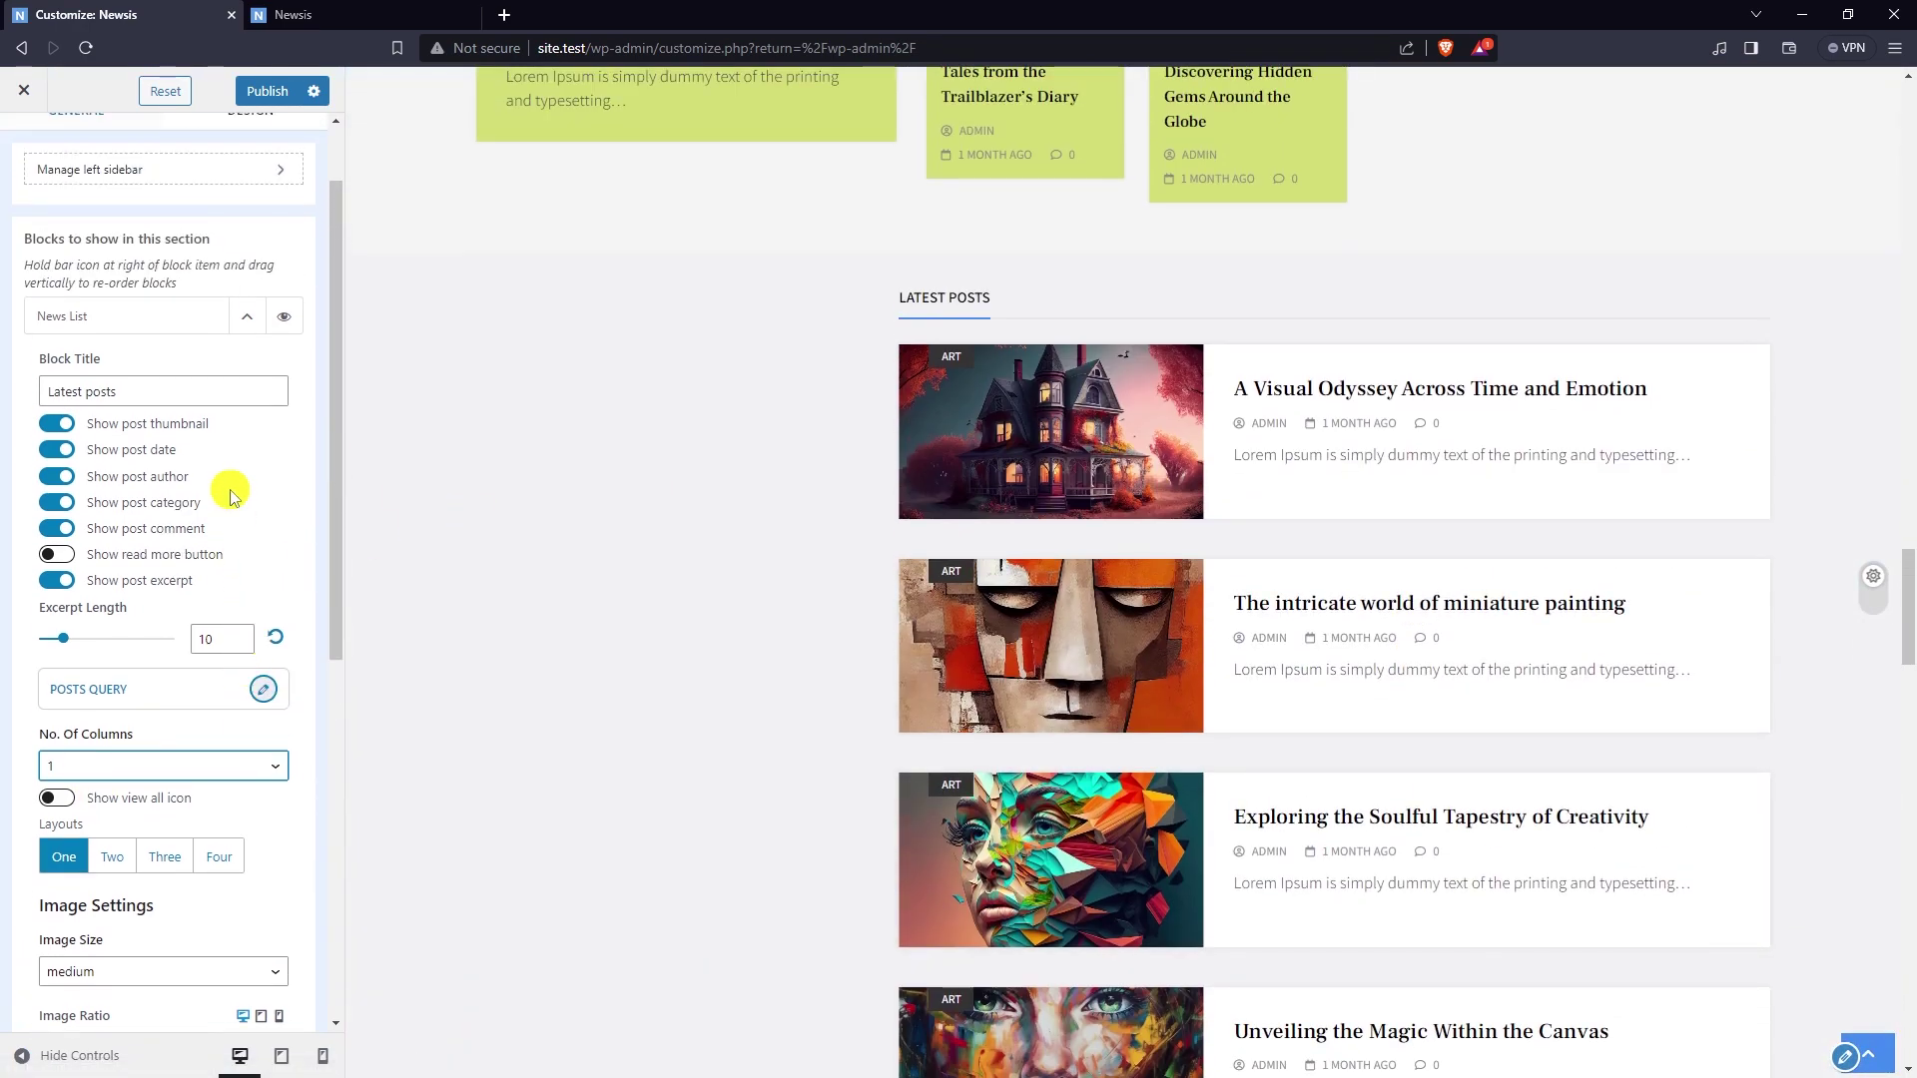
pyautogui.scroll(-3, 158, 440)
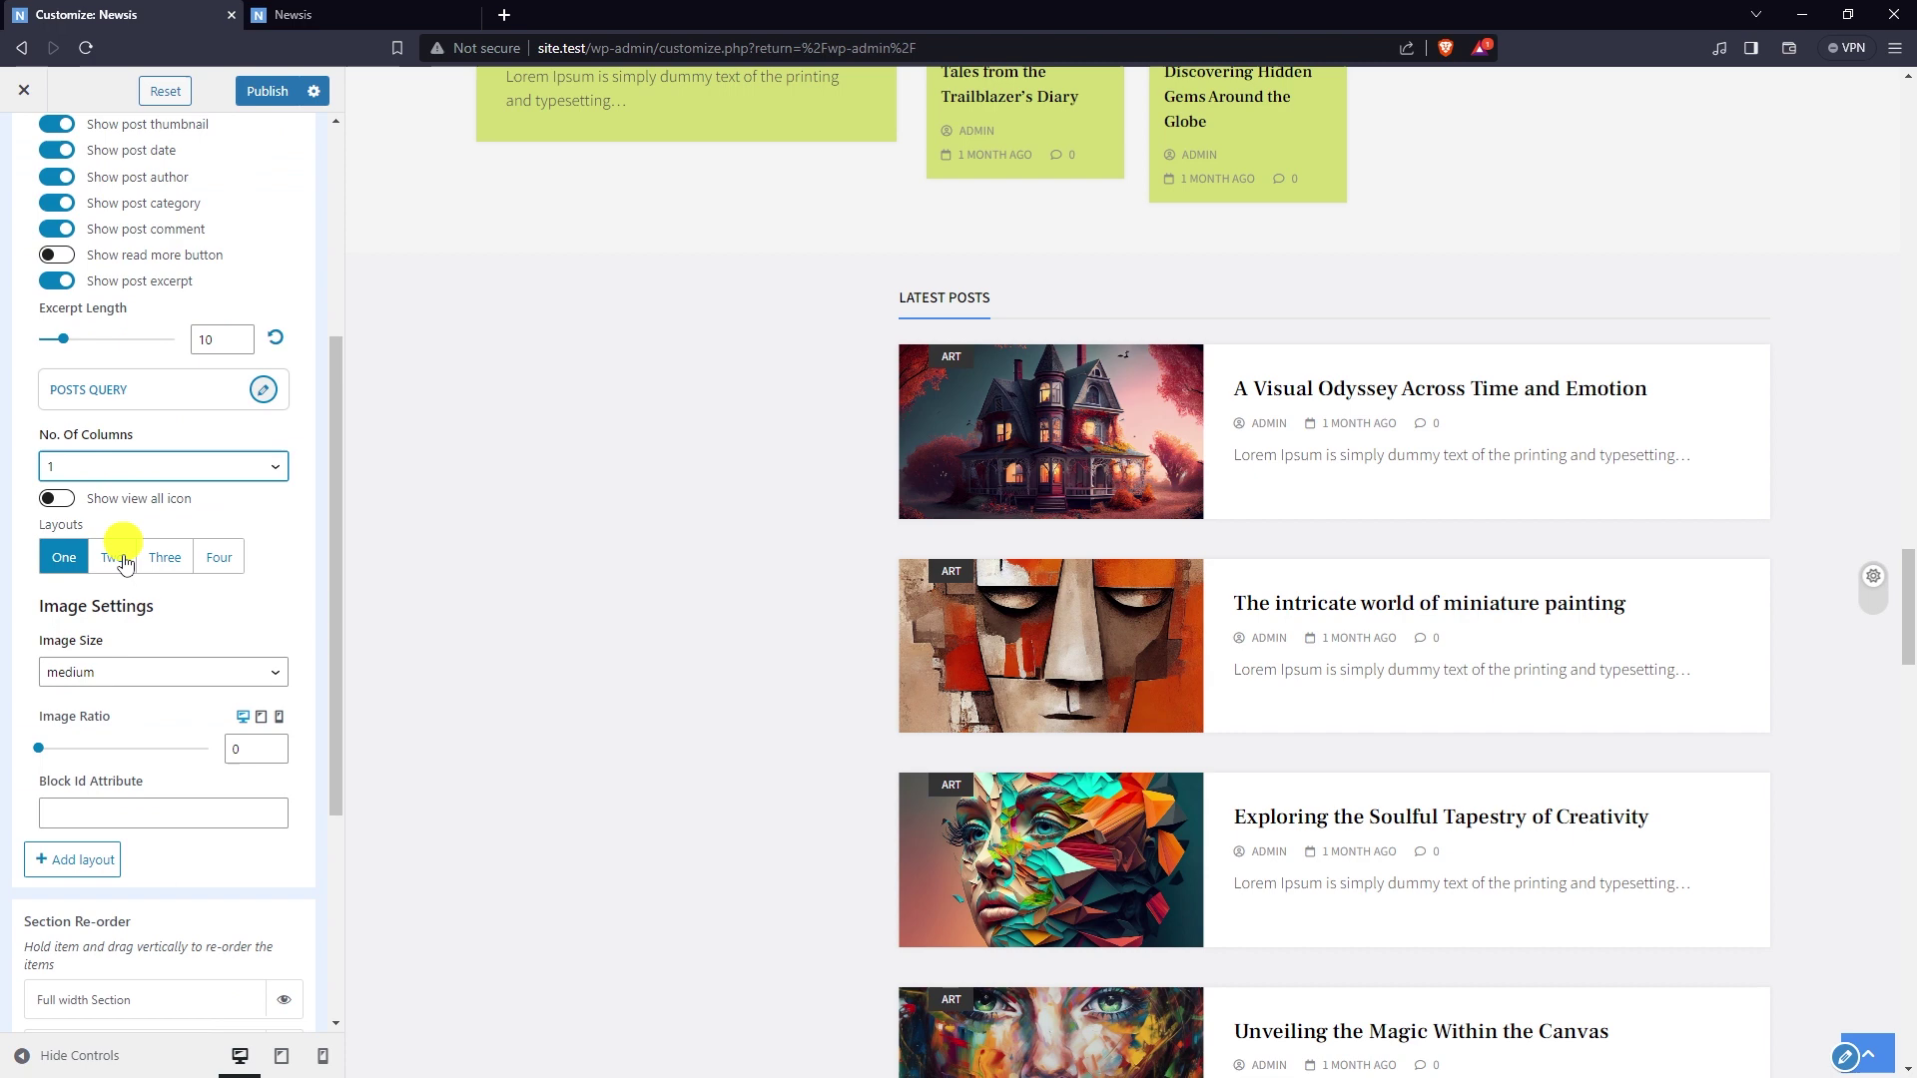
pyautogui.click(106, 676)
pyautogui.click(120, 726)
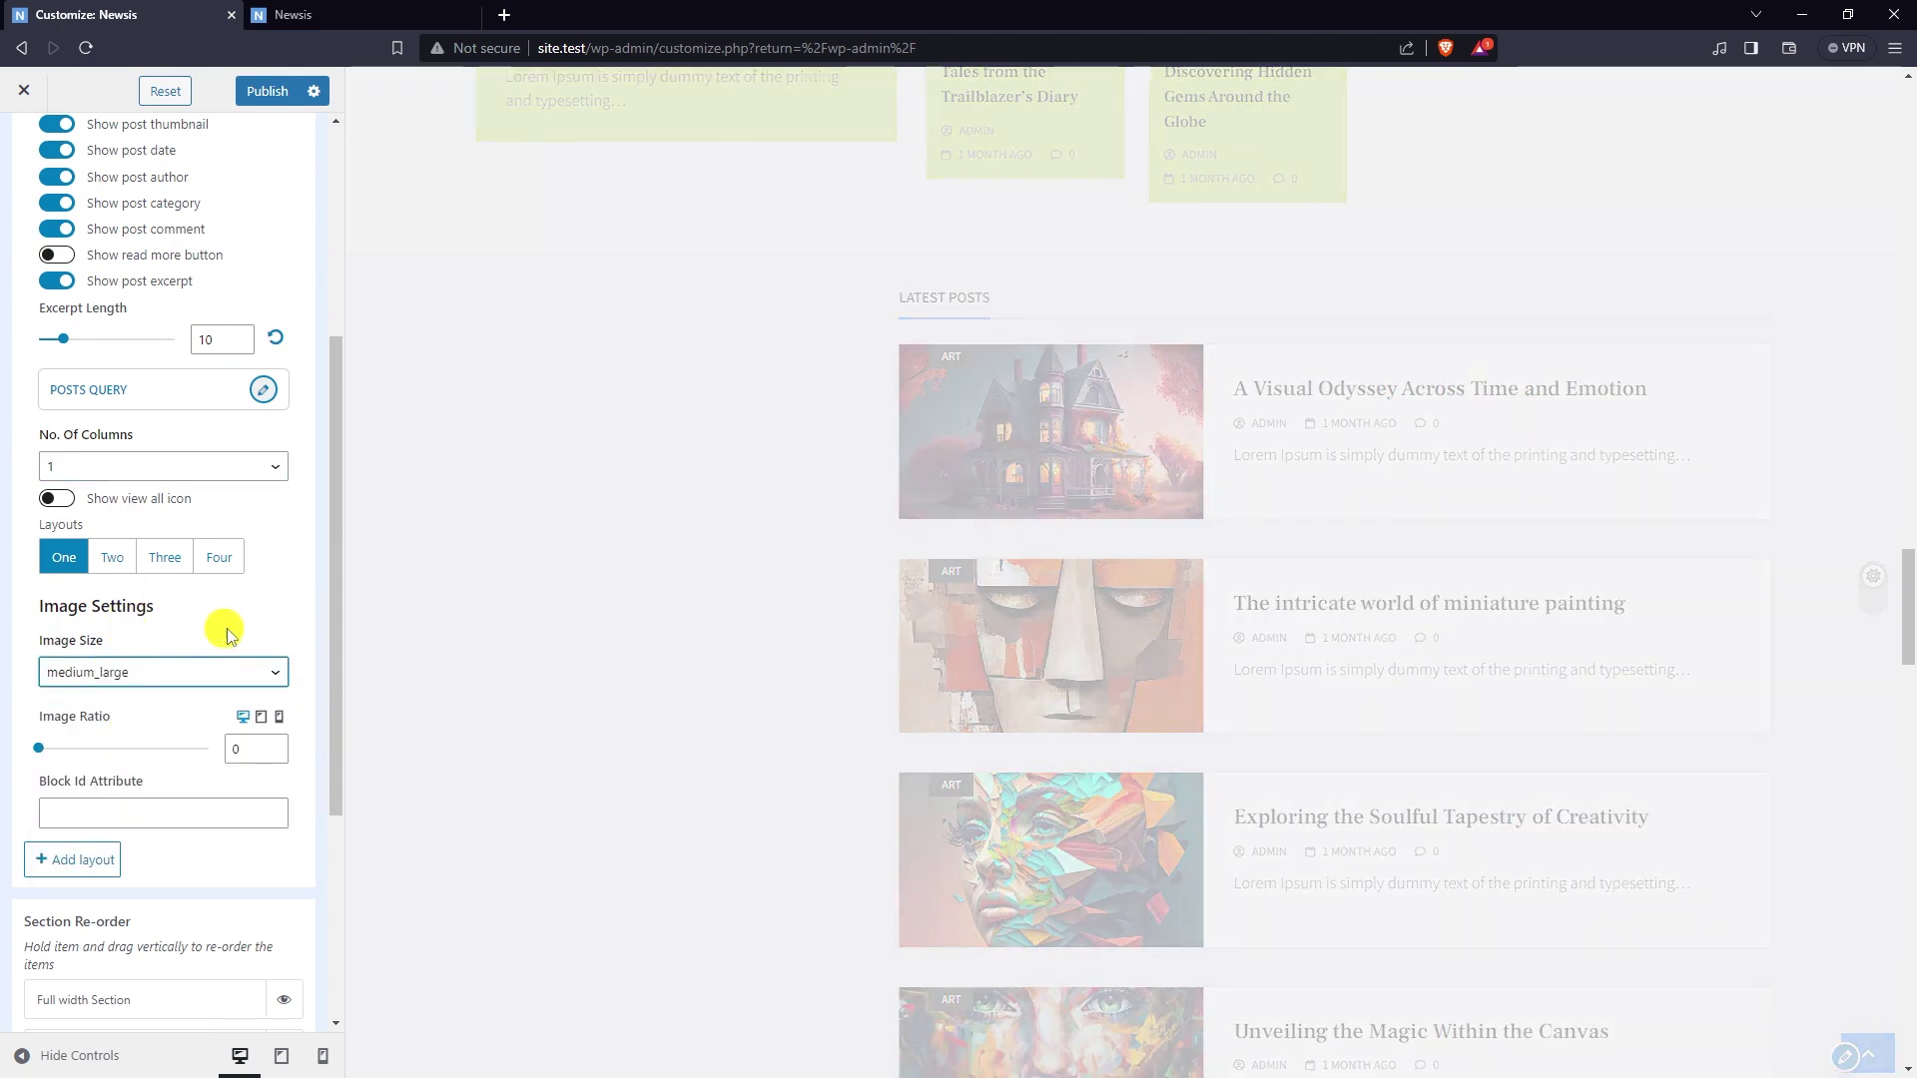
# - Set the News List image ratio to 0.3 and collapse the block
pyautogui.scroll(-1, 160, 621)
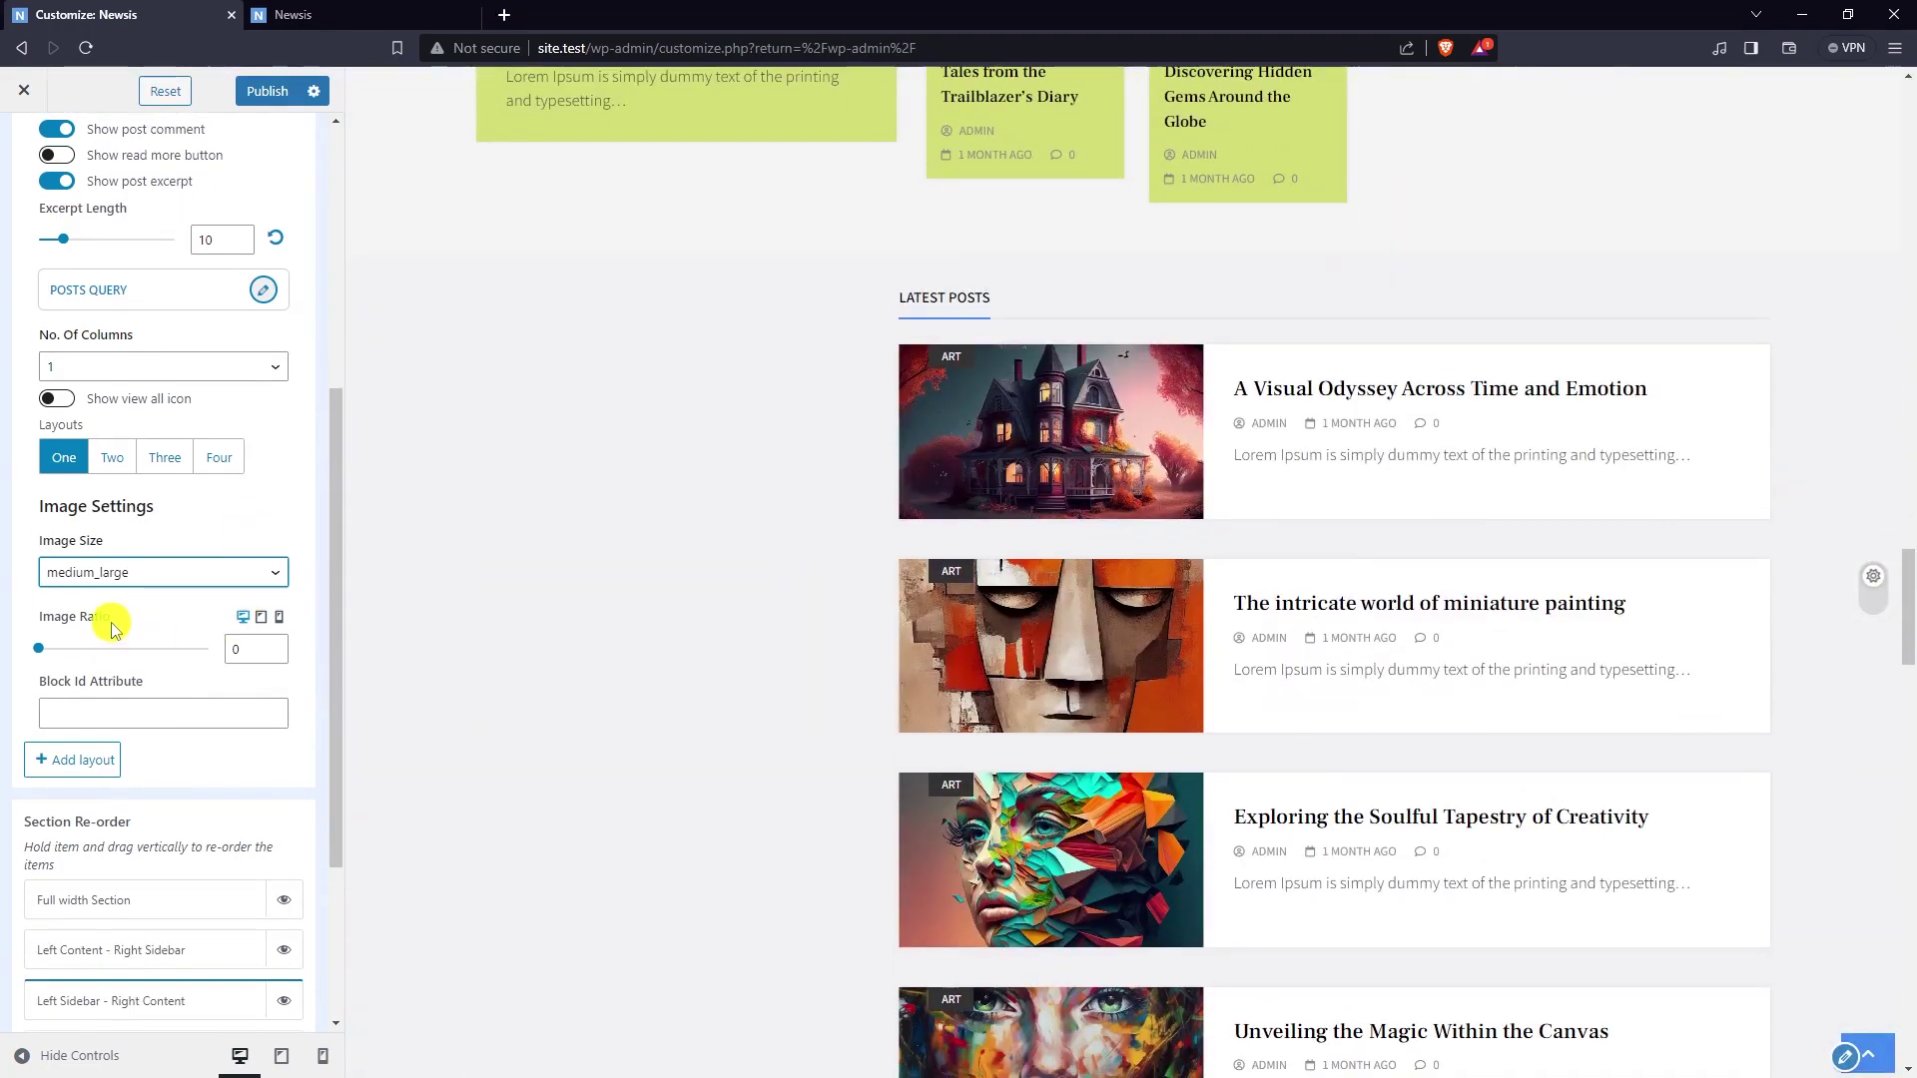
pyautogui.click(43, 651)
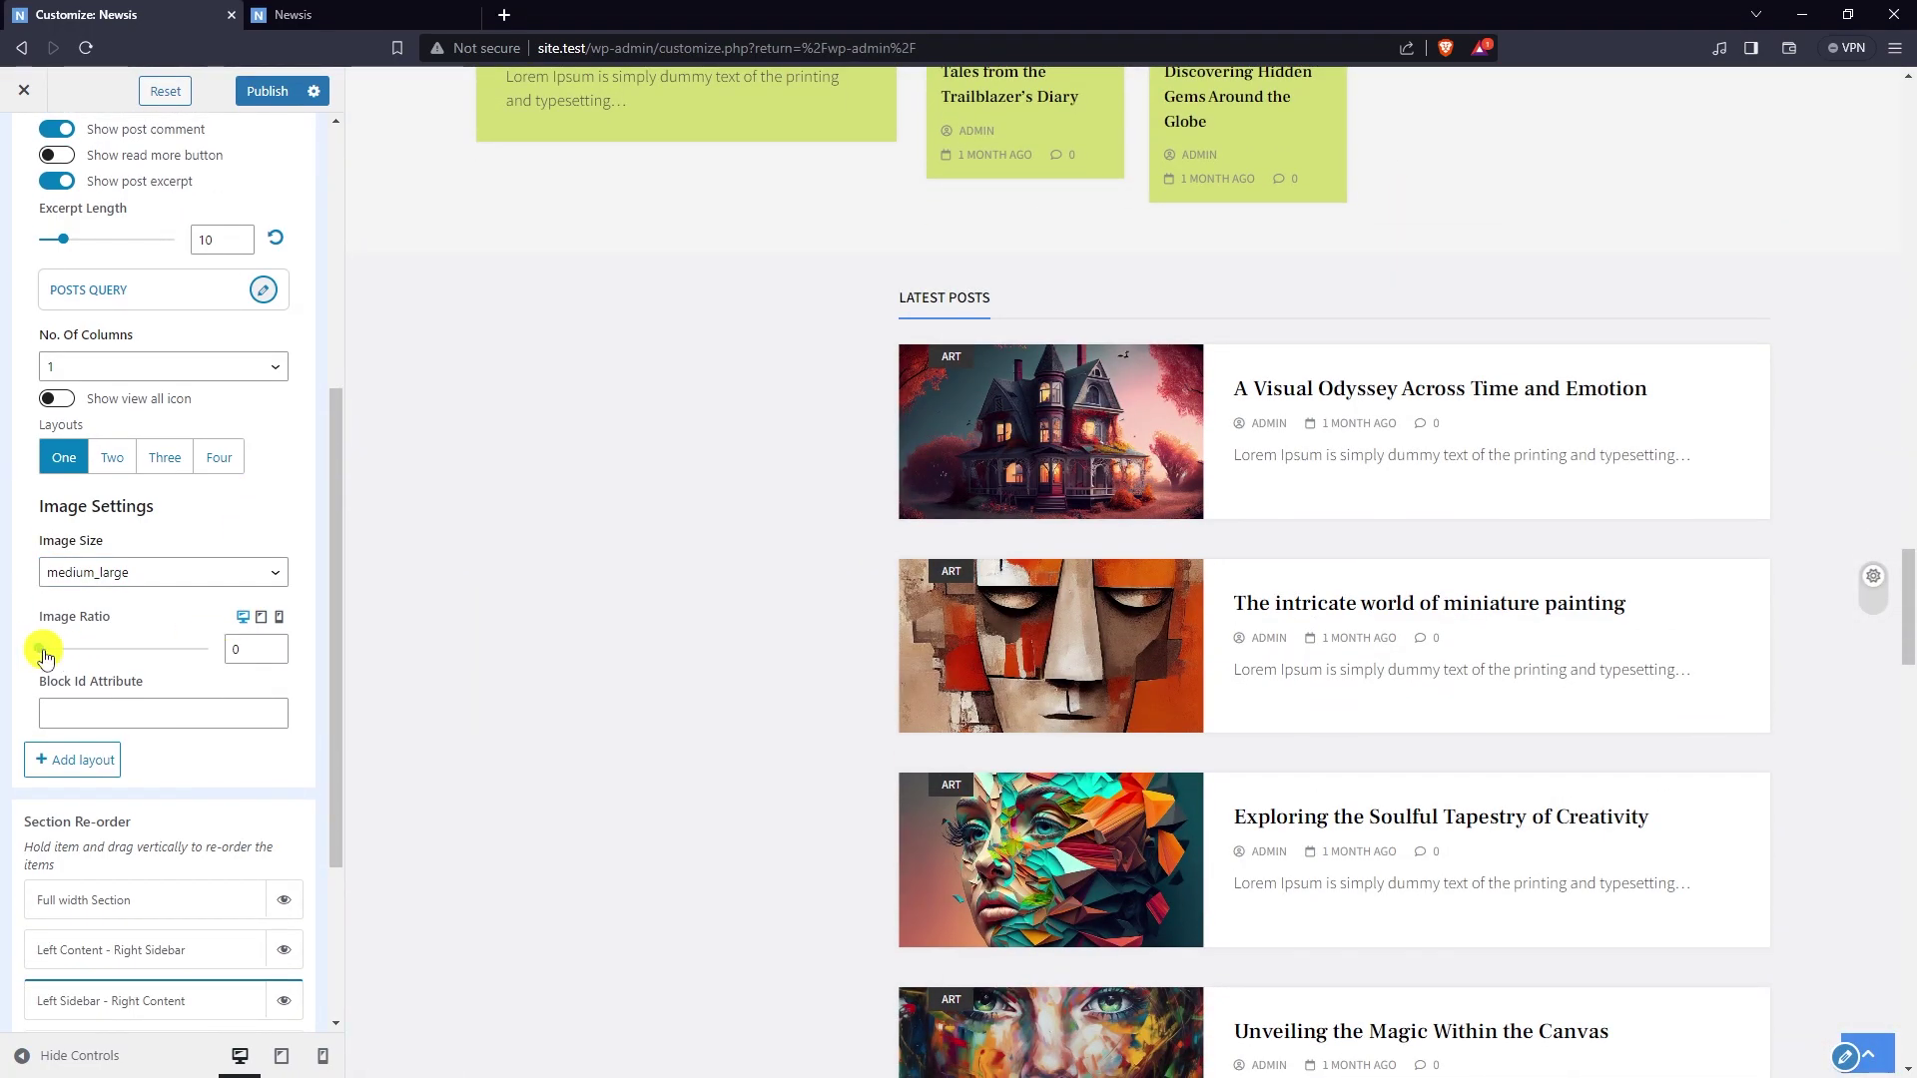
pyautogui.moveTo(43, 655); pyautogui.dragTo(104, 662)
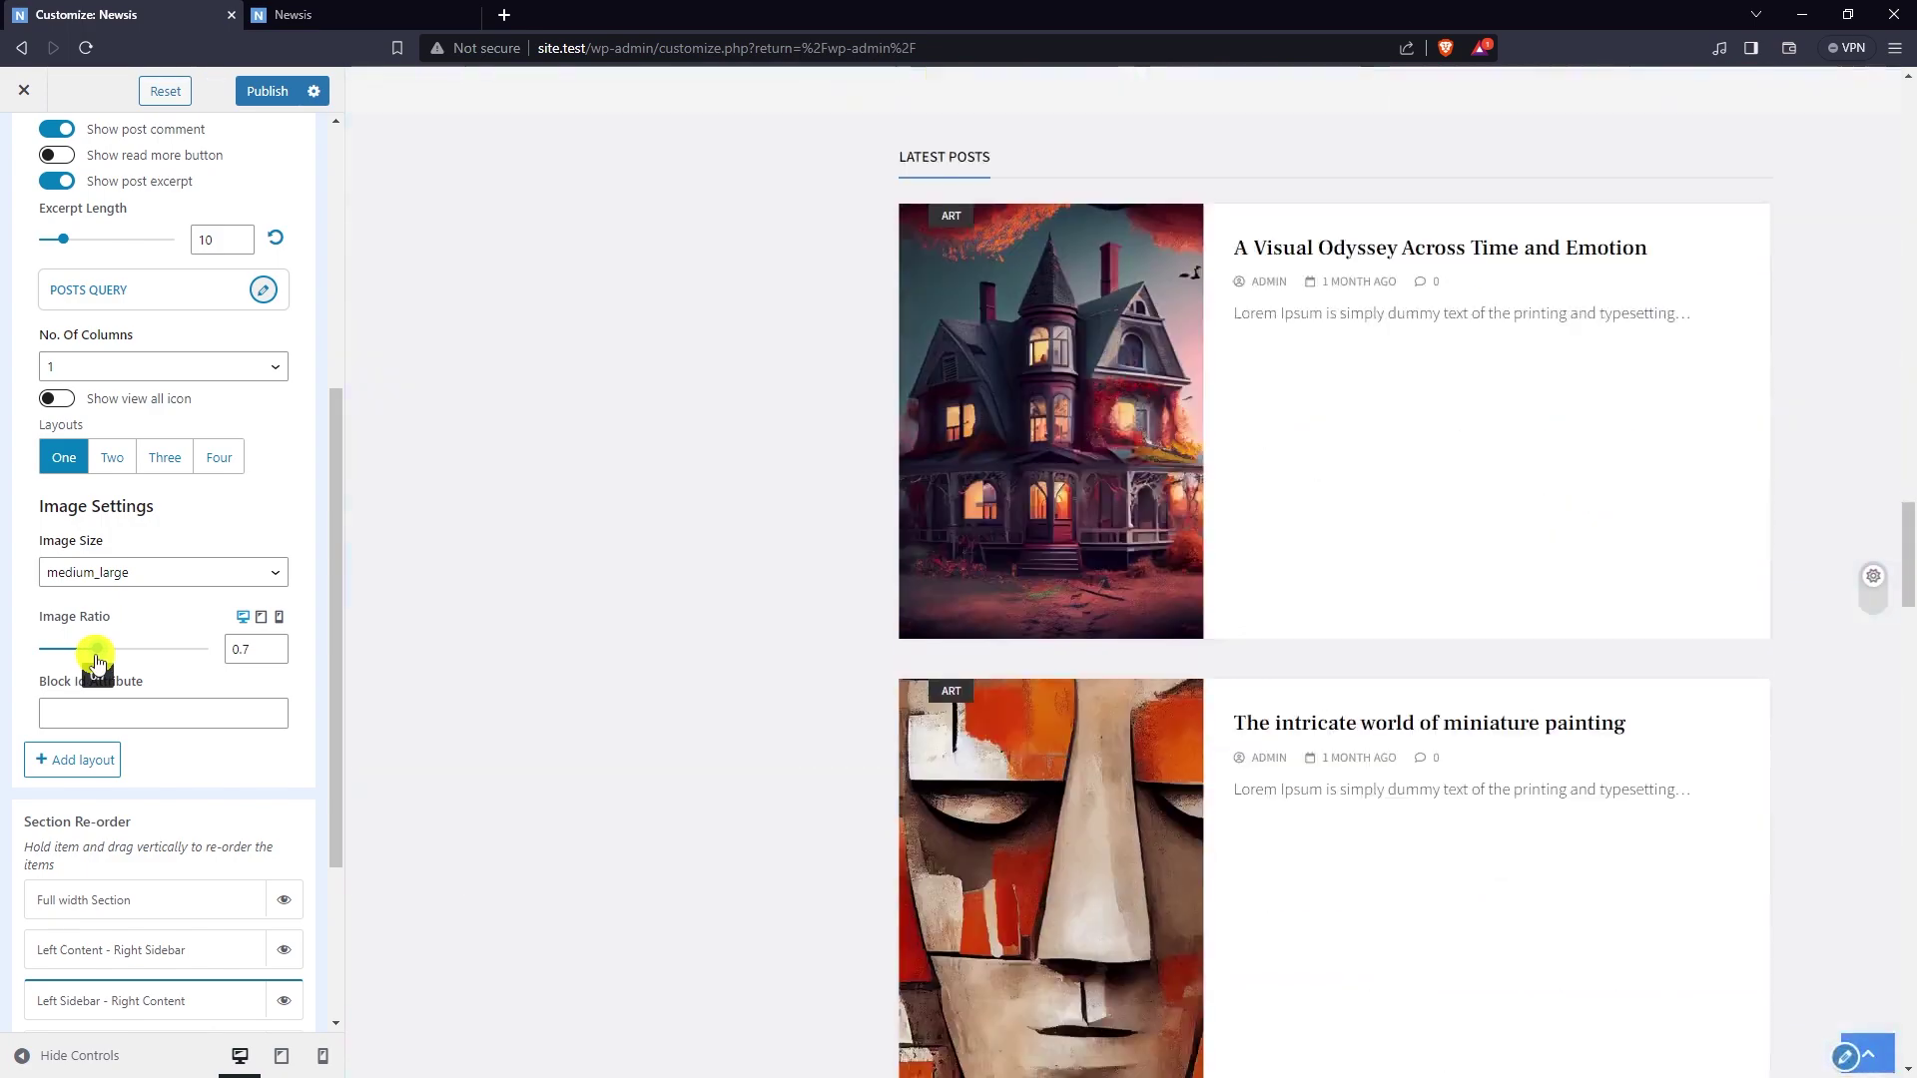
pyautogui.click(272, 656)
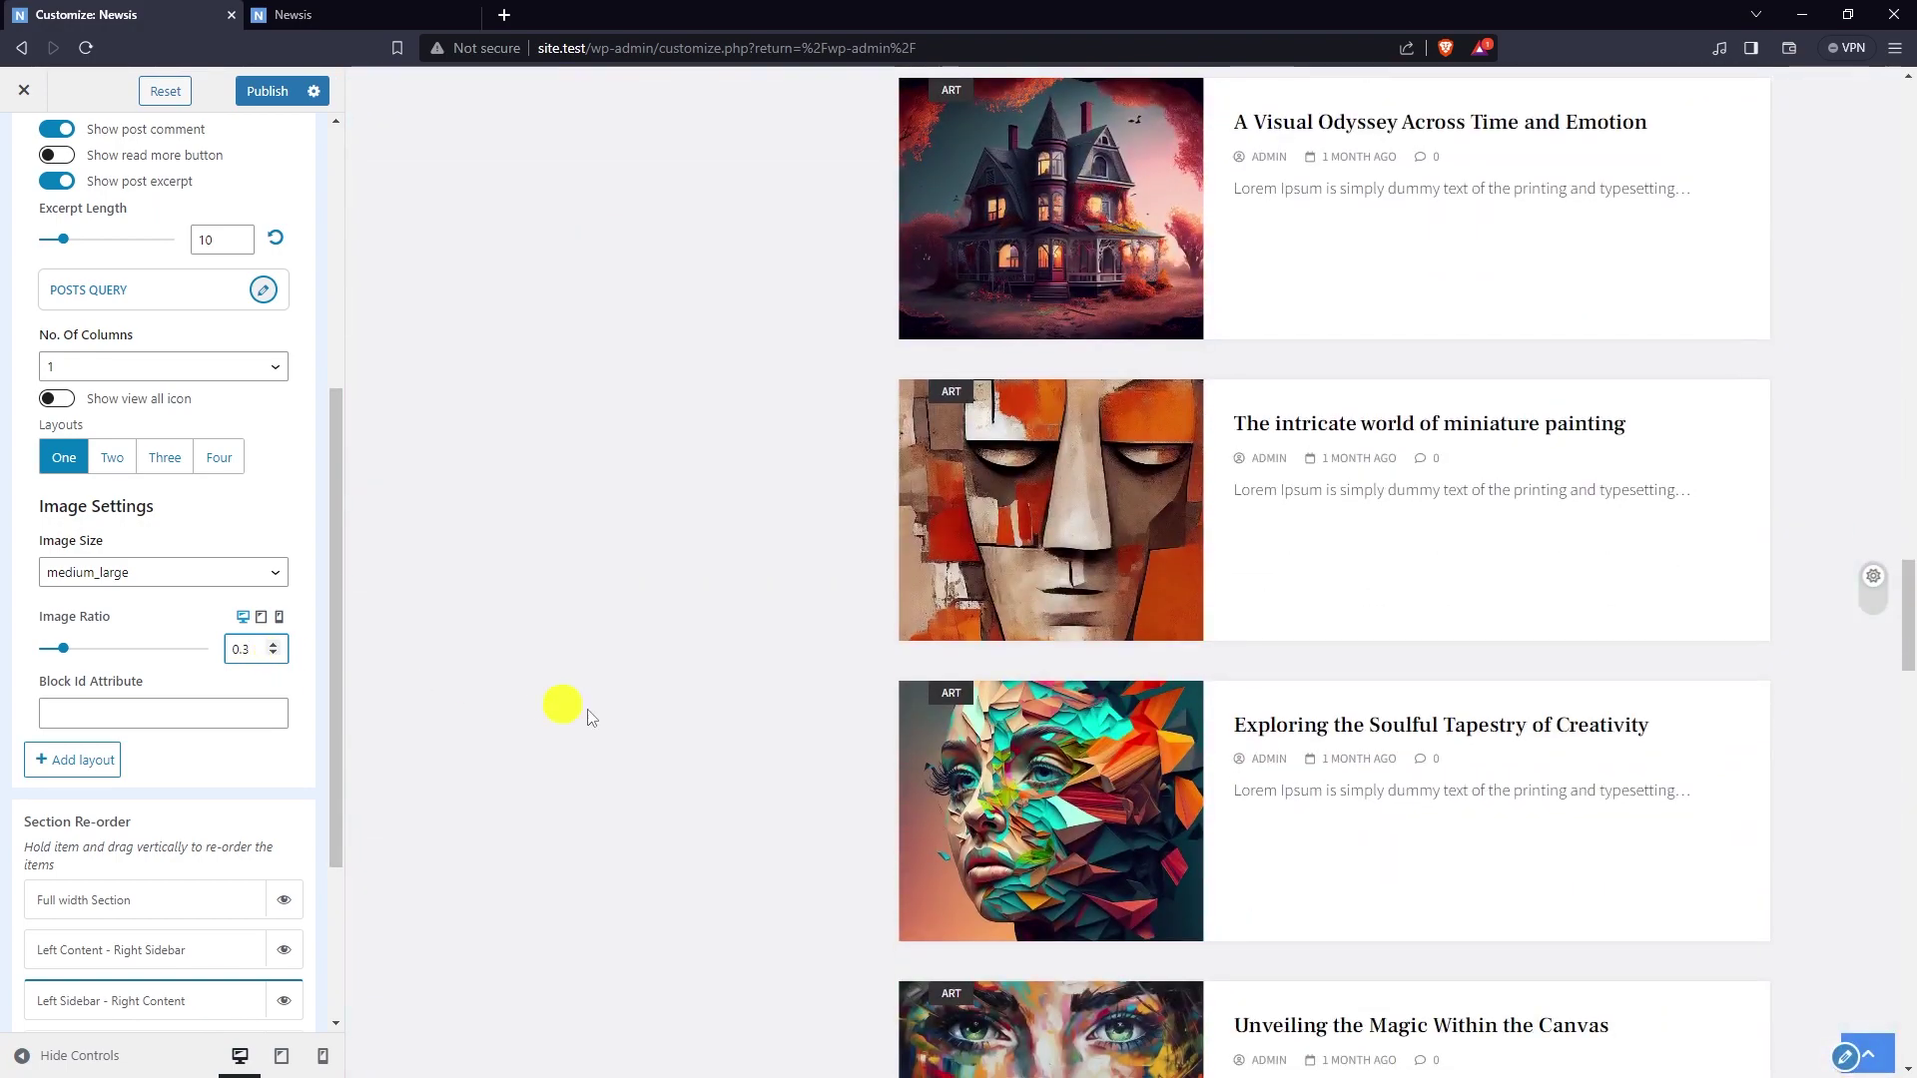
pyautogui.scroll(-5, 1506, 676)
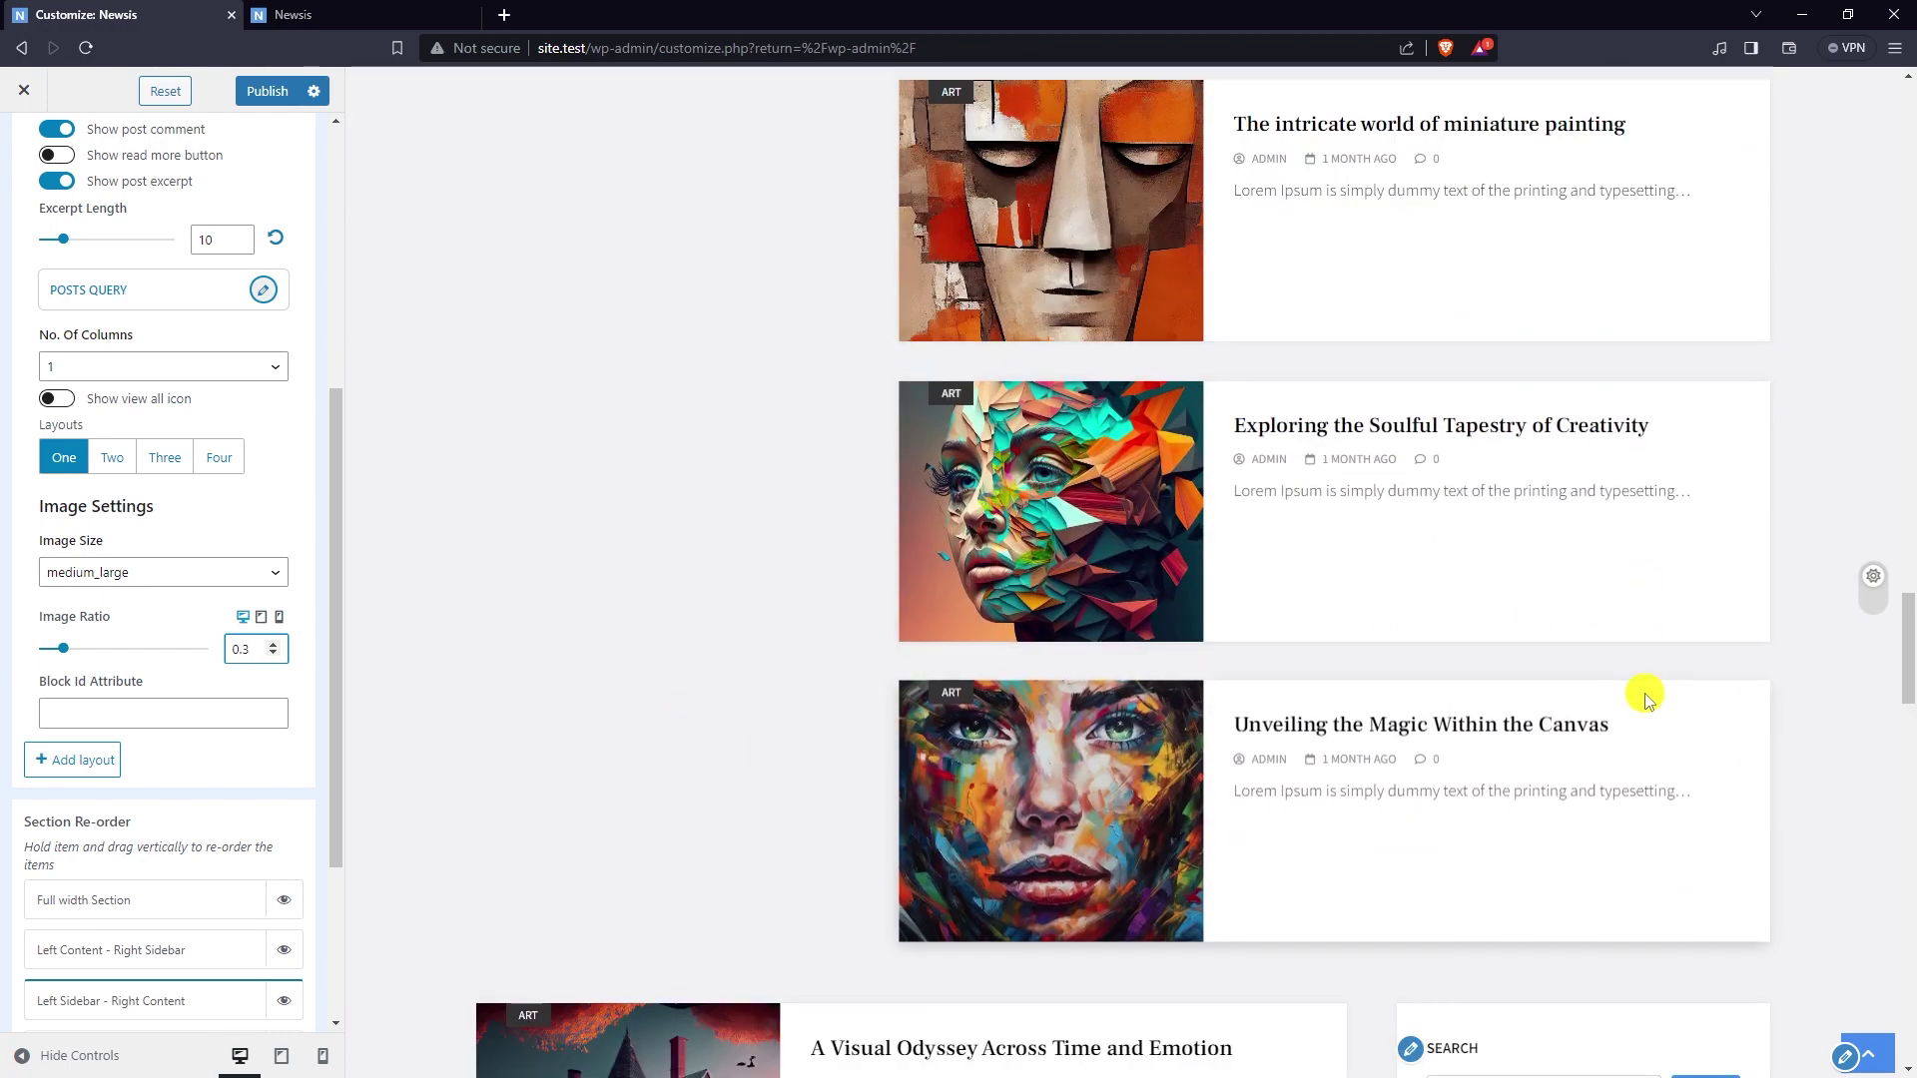
pyautogui.scroll(3, 1638, 695)
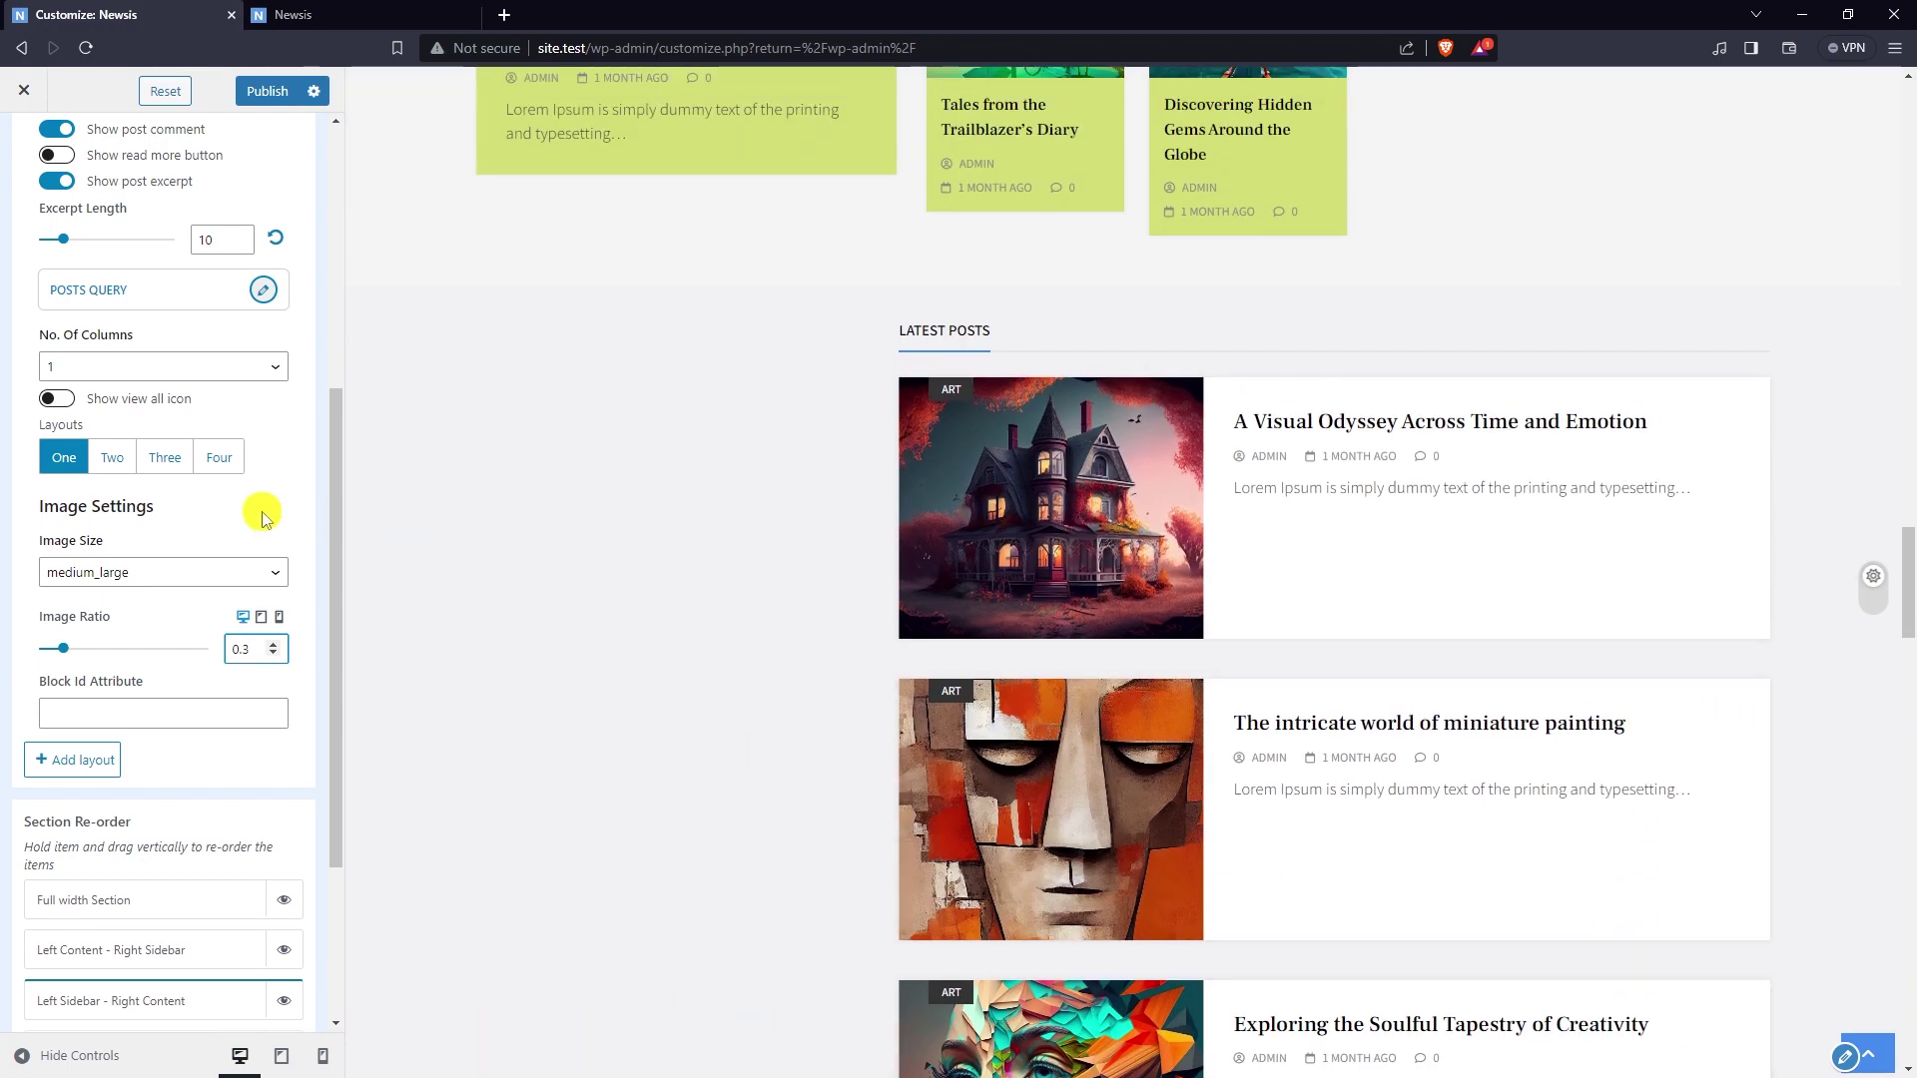
pyautogui.scroll(3, 249, 515)
pyautogui.scroll(3, 232, 509)
pyautogui.click(241, 417)
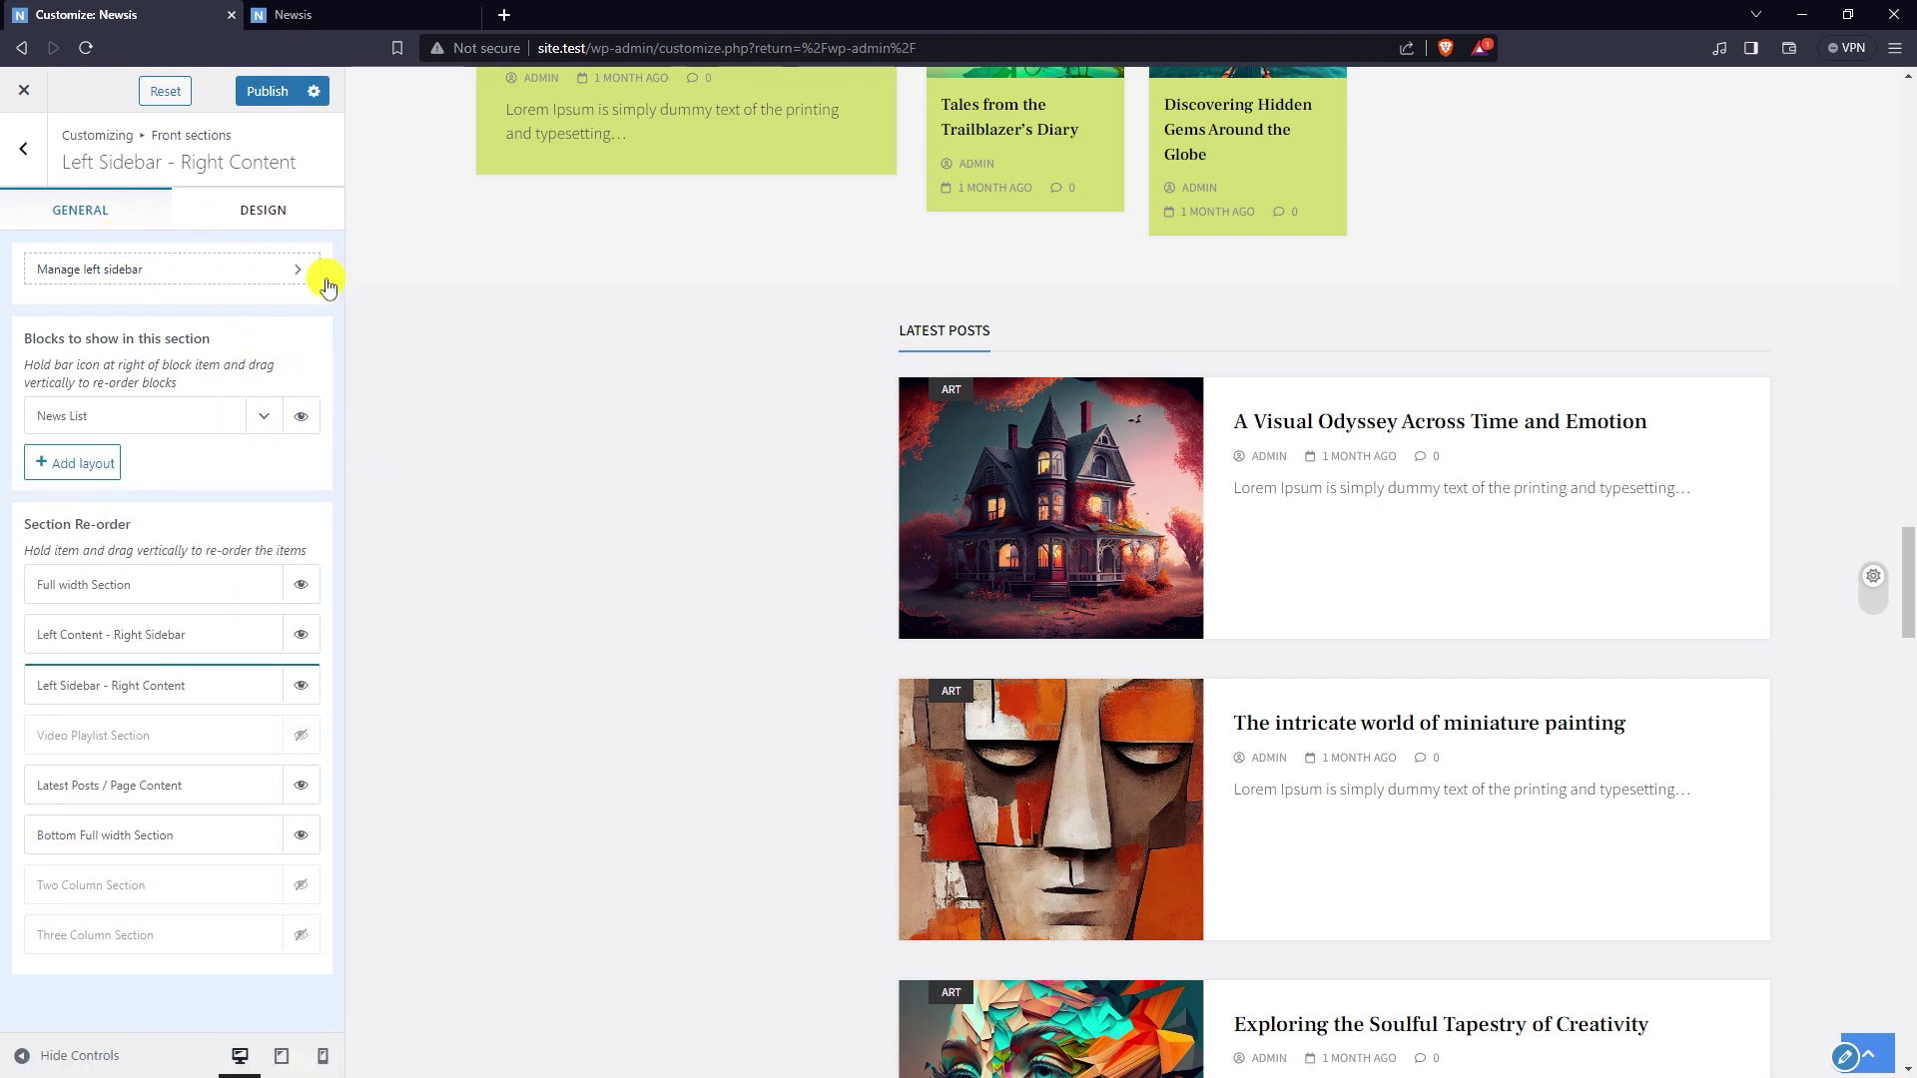
# - Add a Newsis : Posts Grid widget to the empty left sidebar widget area
pyautogui.scroll(-1, 496, 371)
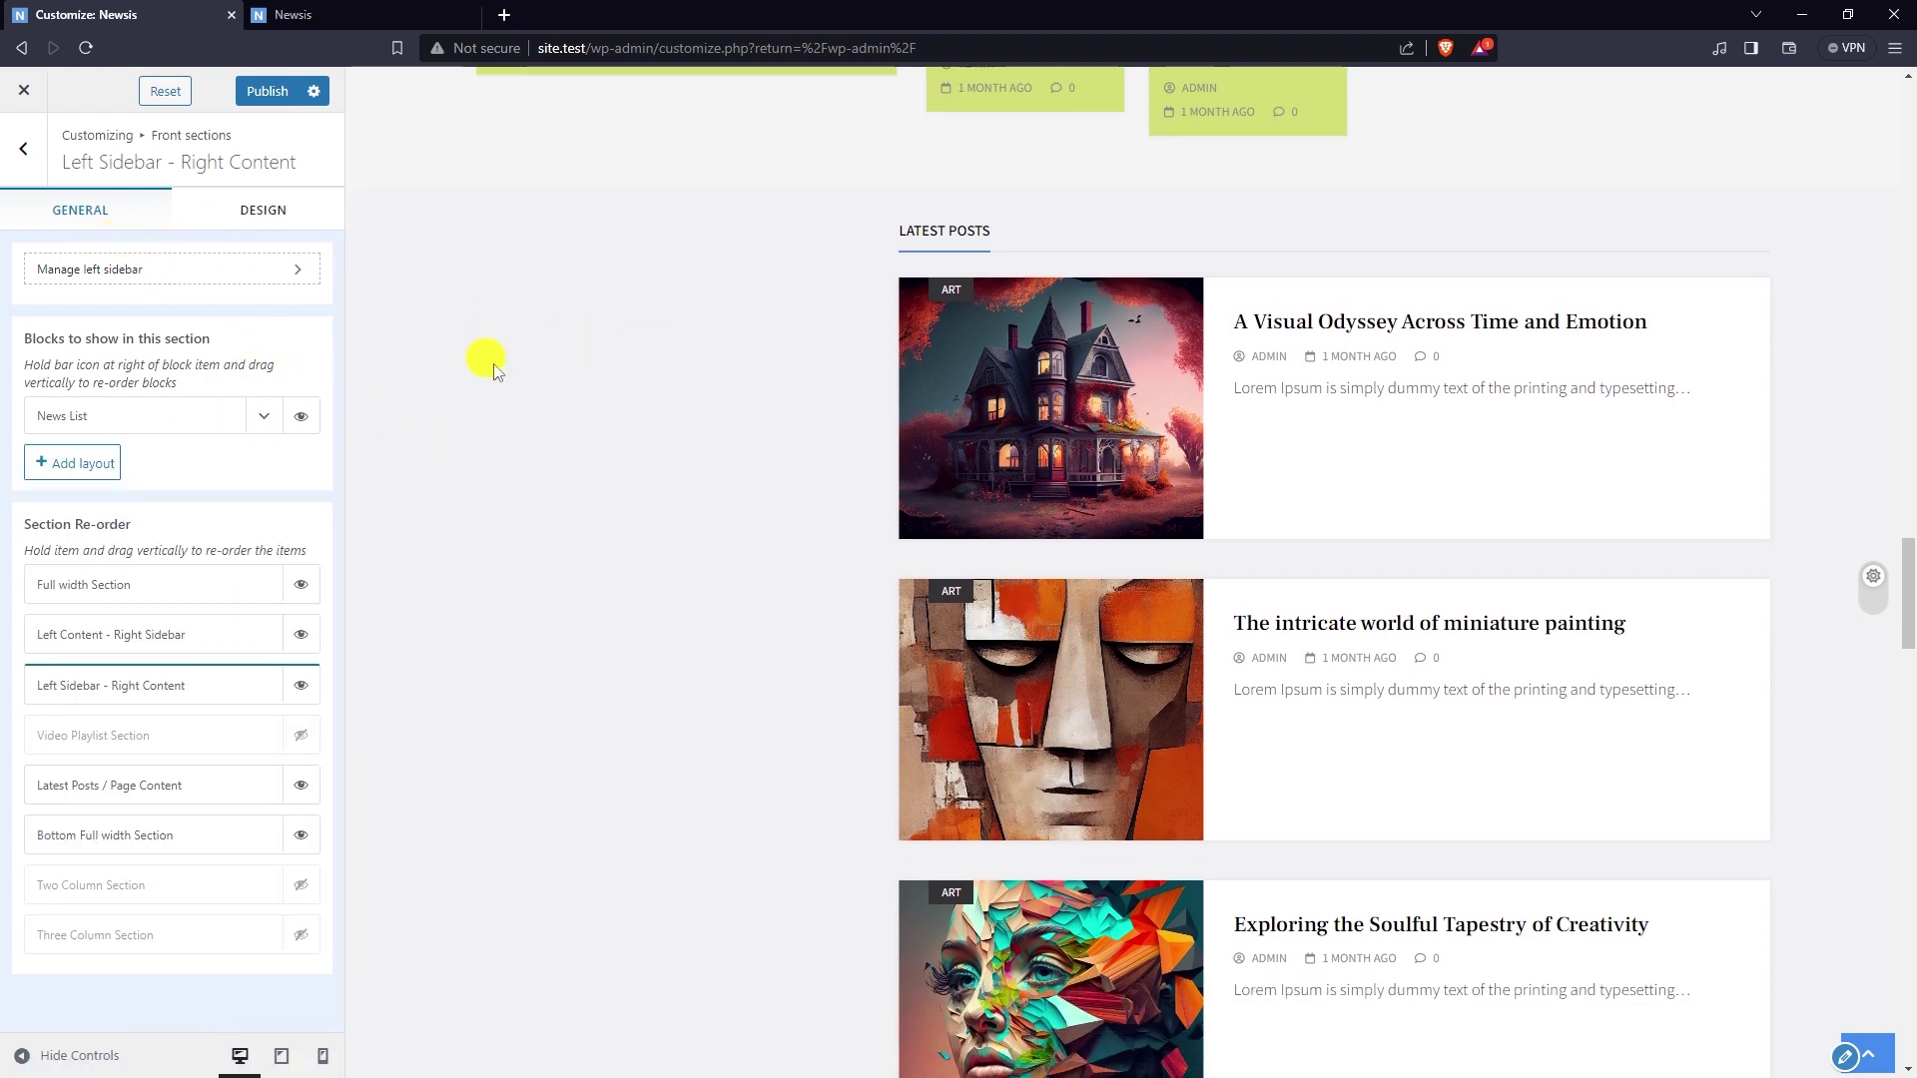
pyautogui.click(110, 267)
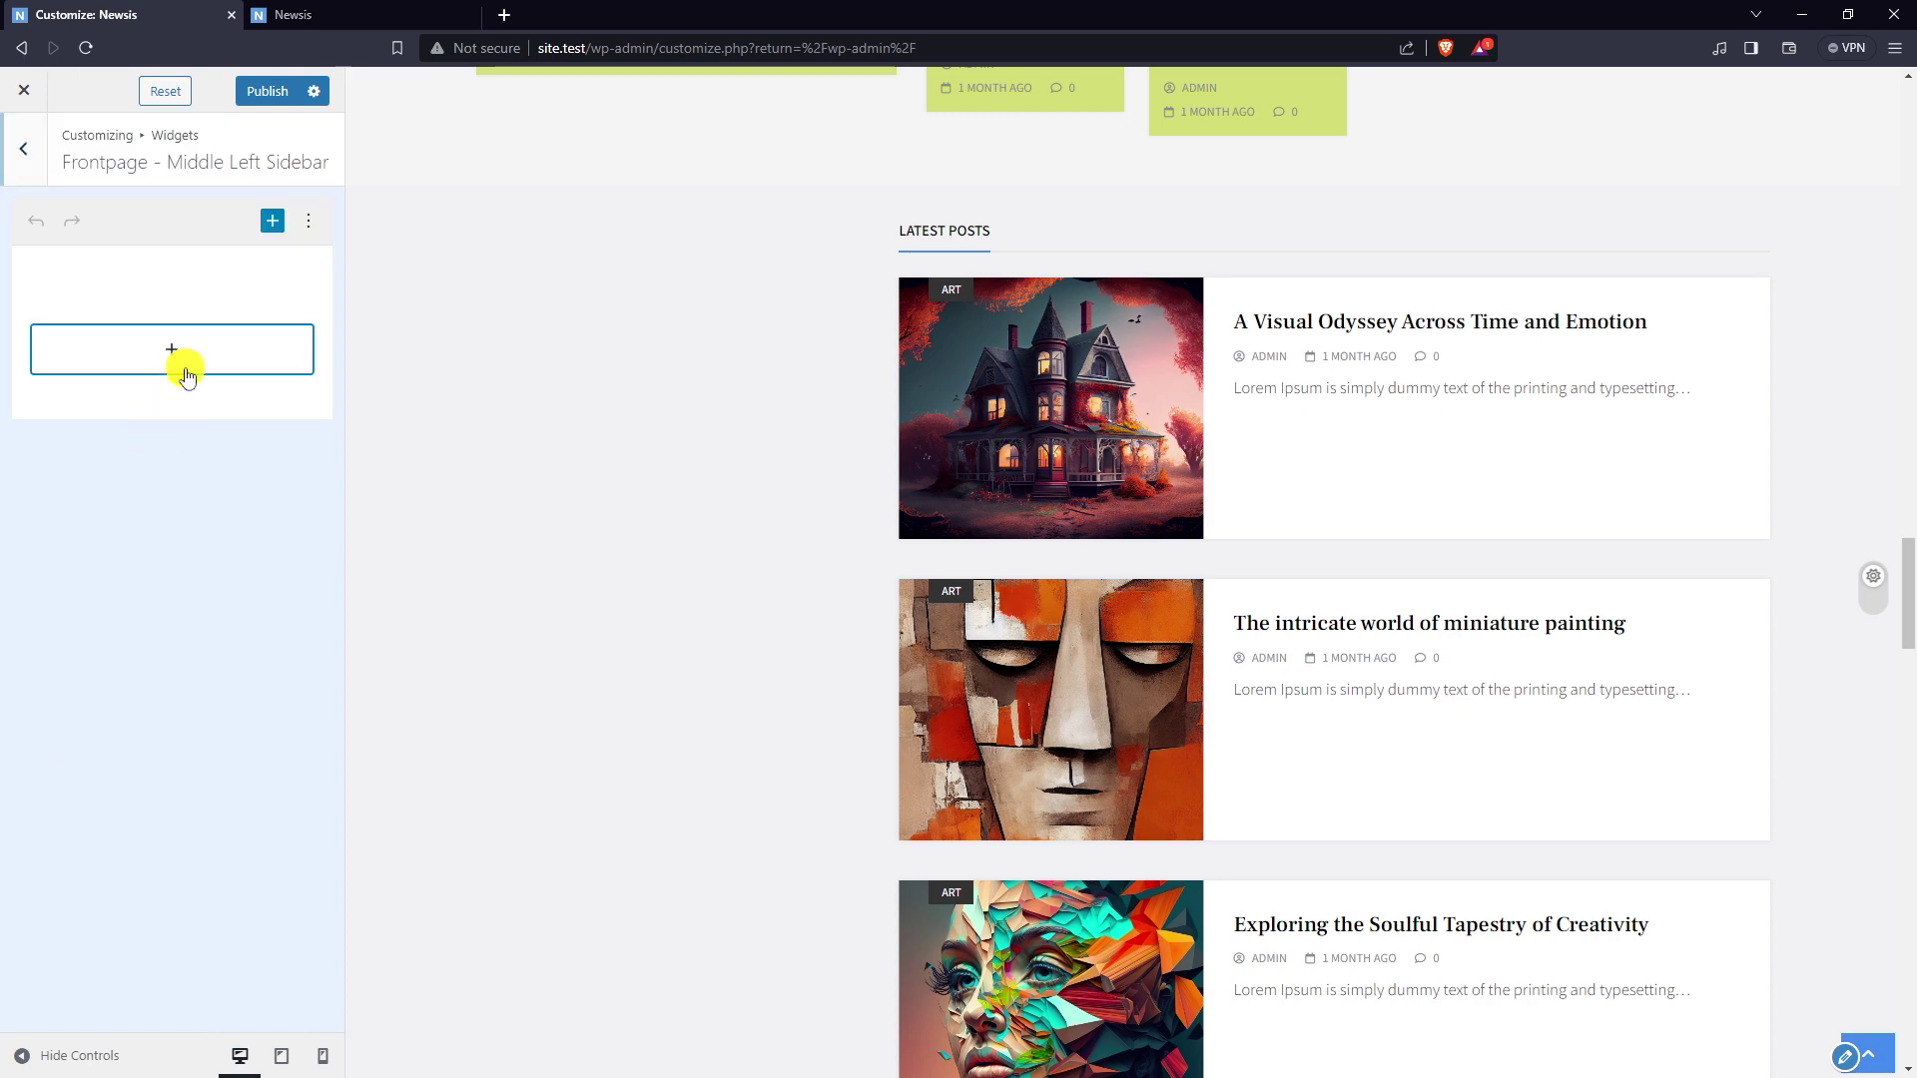
pyautogui.click(178, 366)
pyautogui.click(213, 696)
pyautogui.scroll(-15, 627, 630)
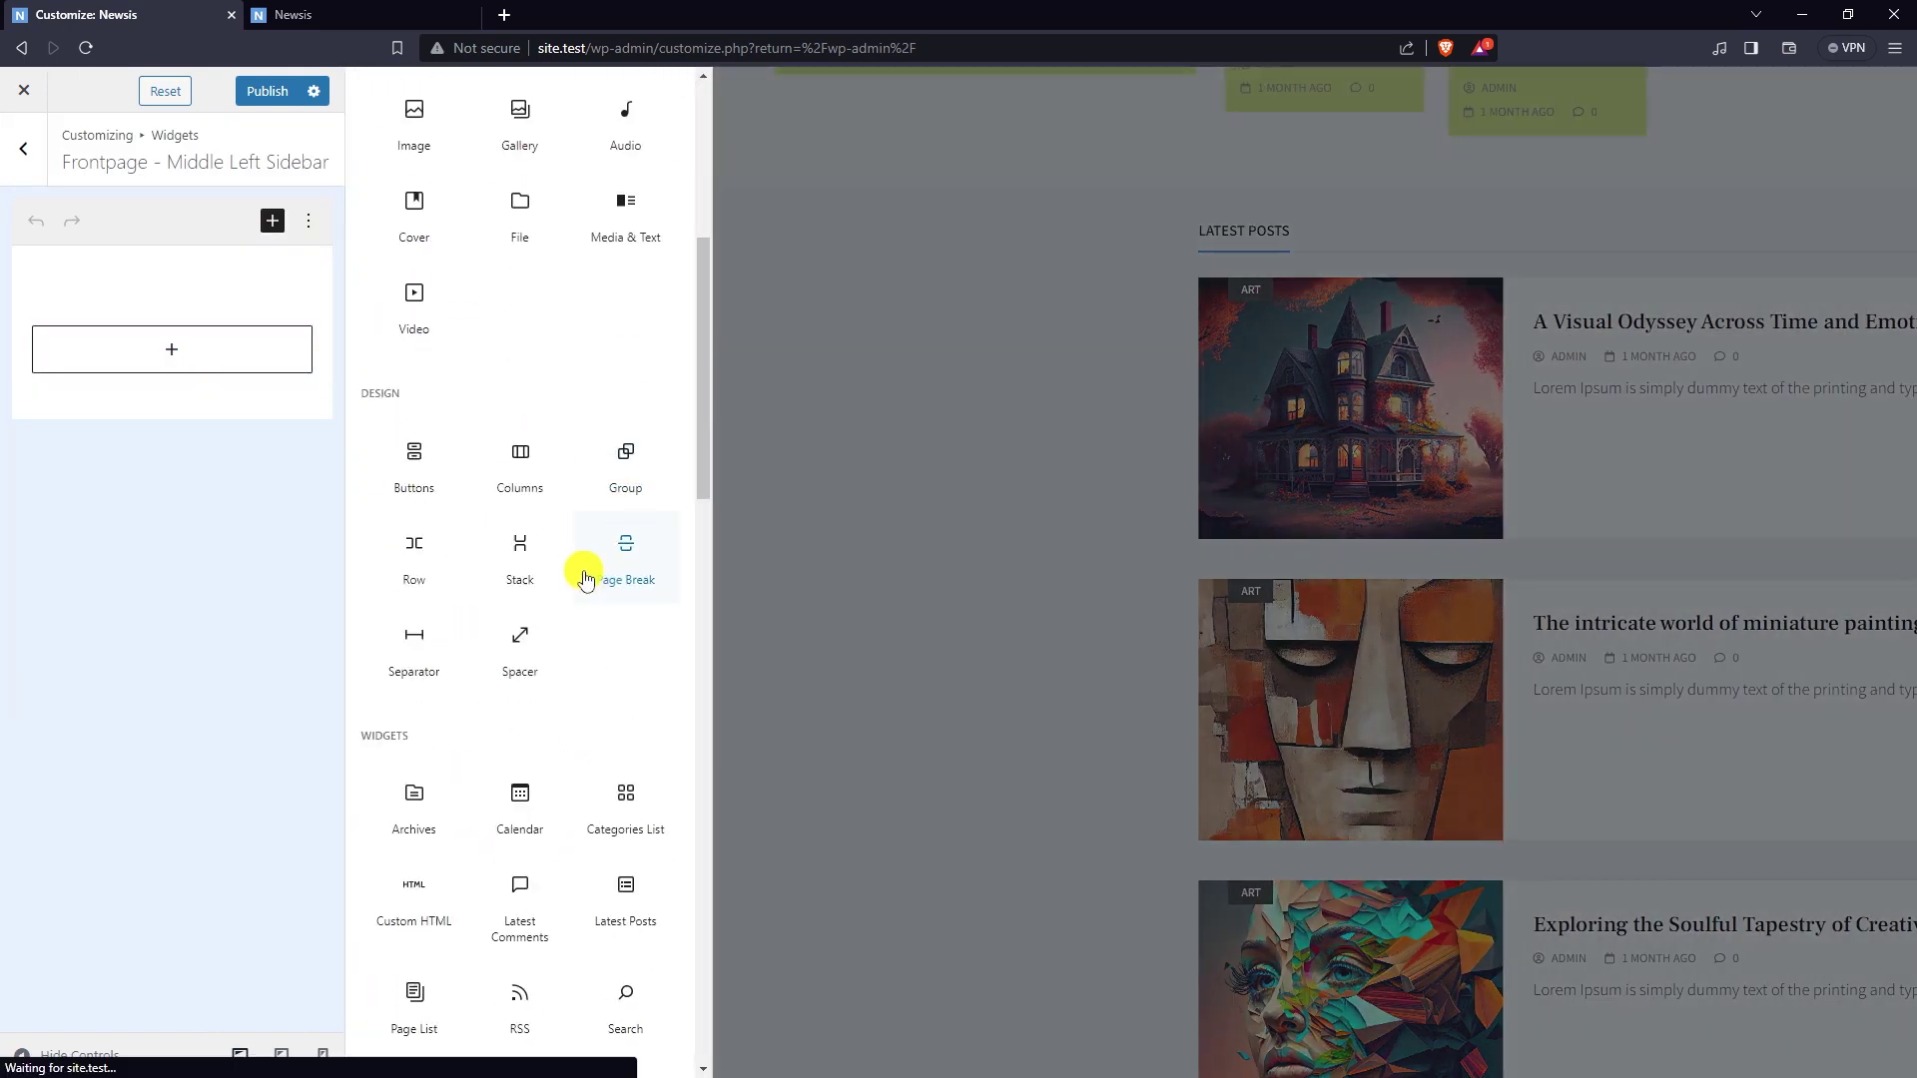
pyautogui.scroll(-2, 606, 571)
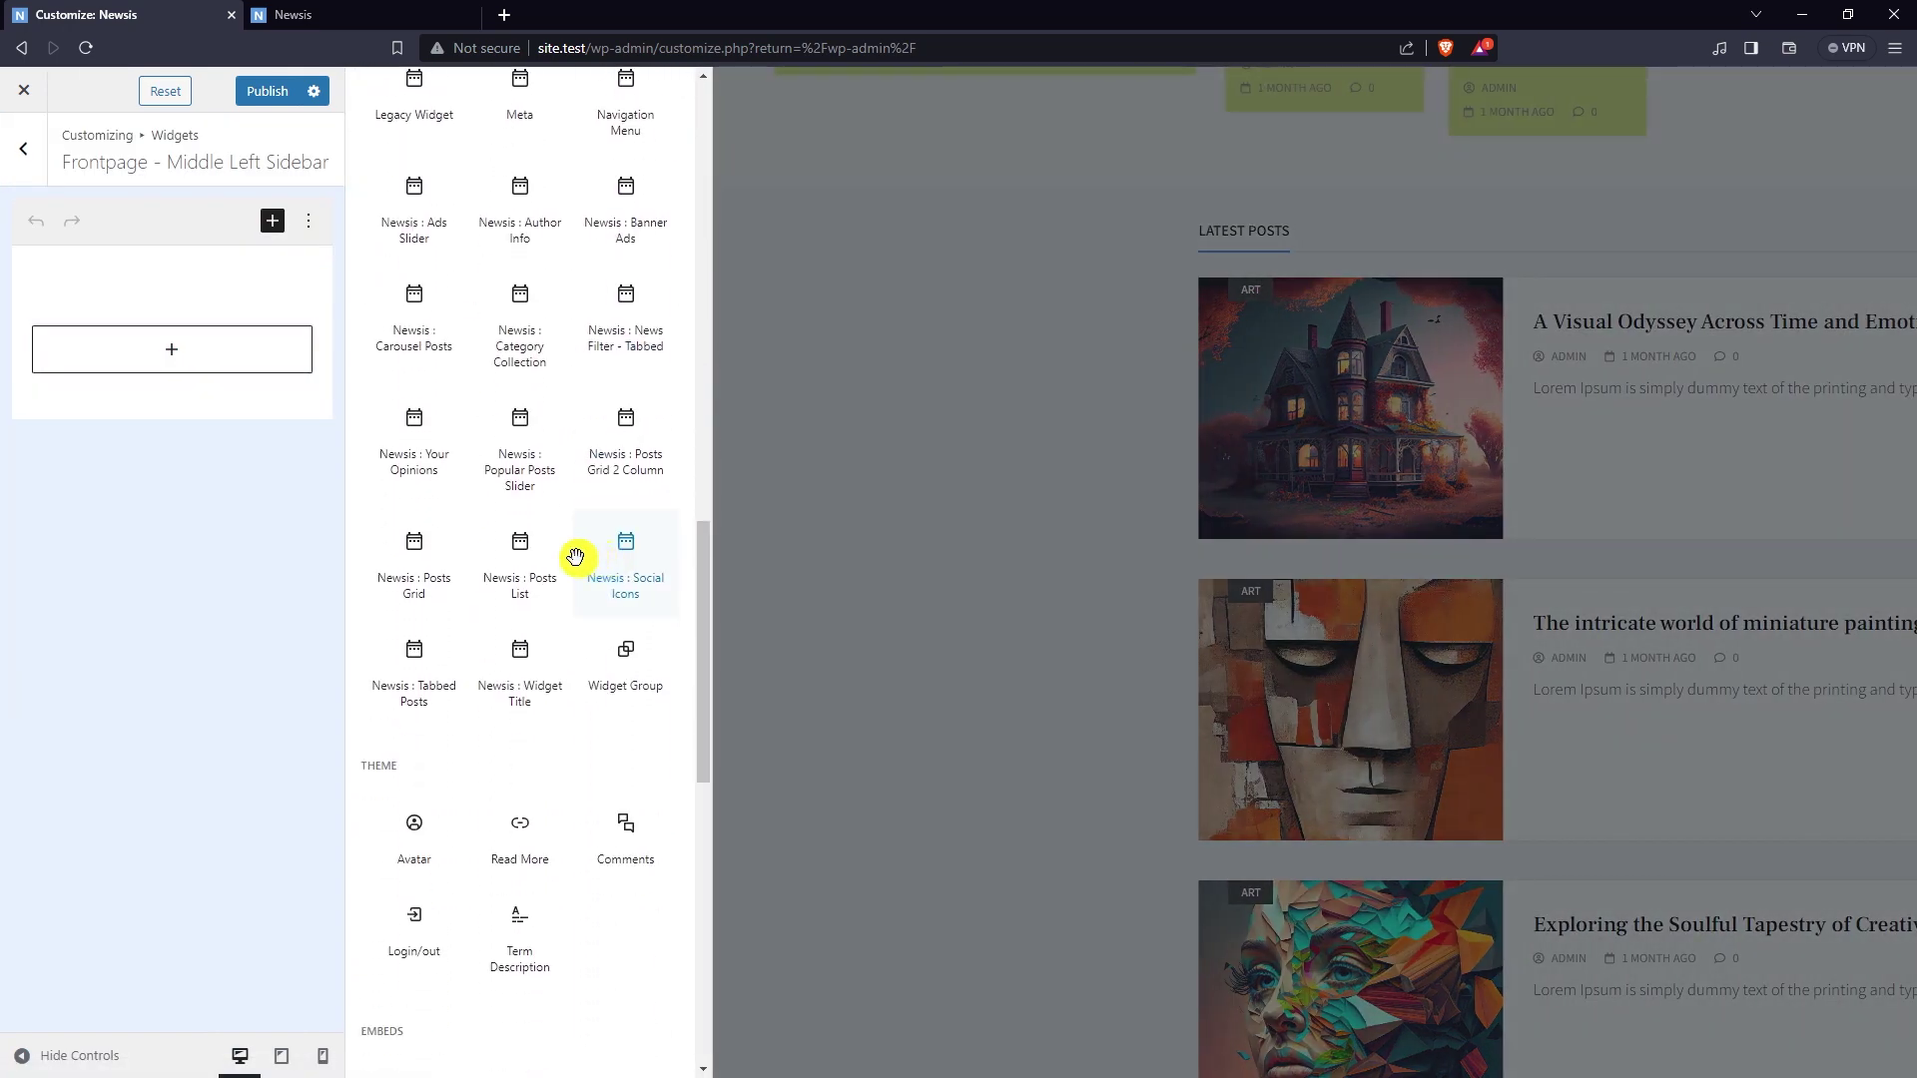
pyautogui.click(415, 569)
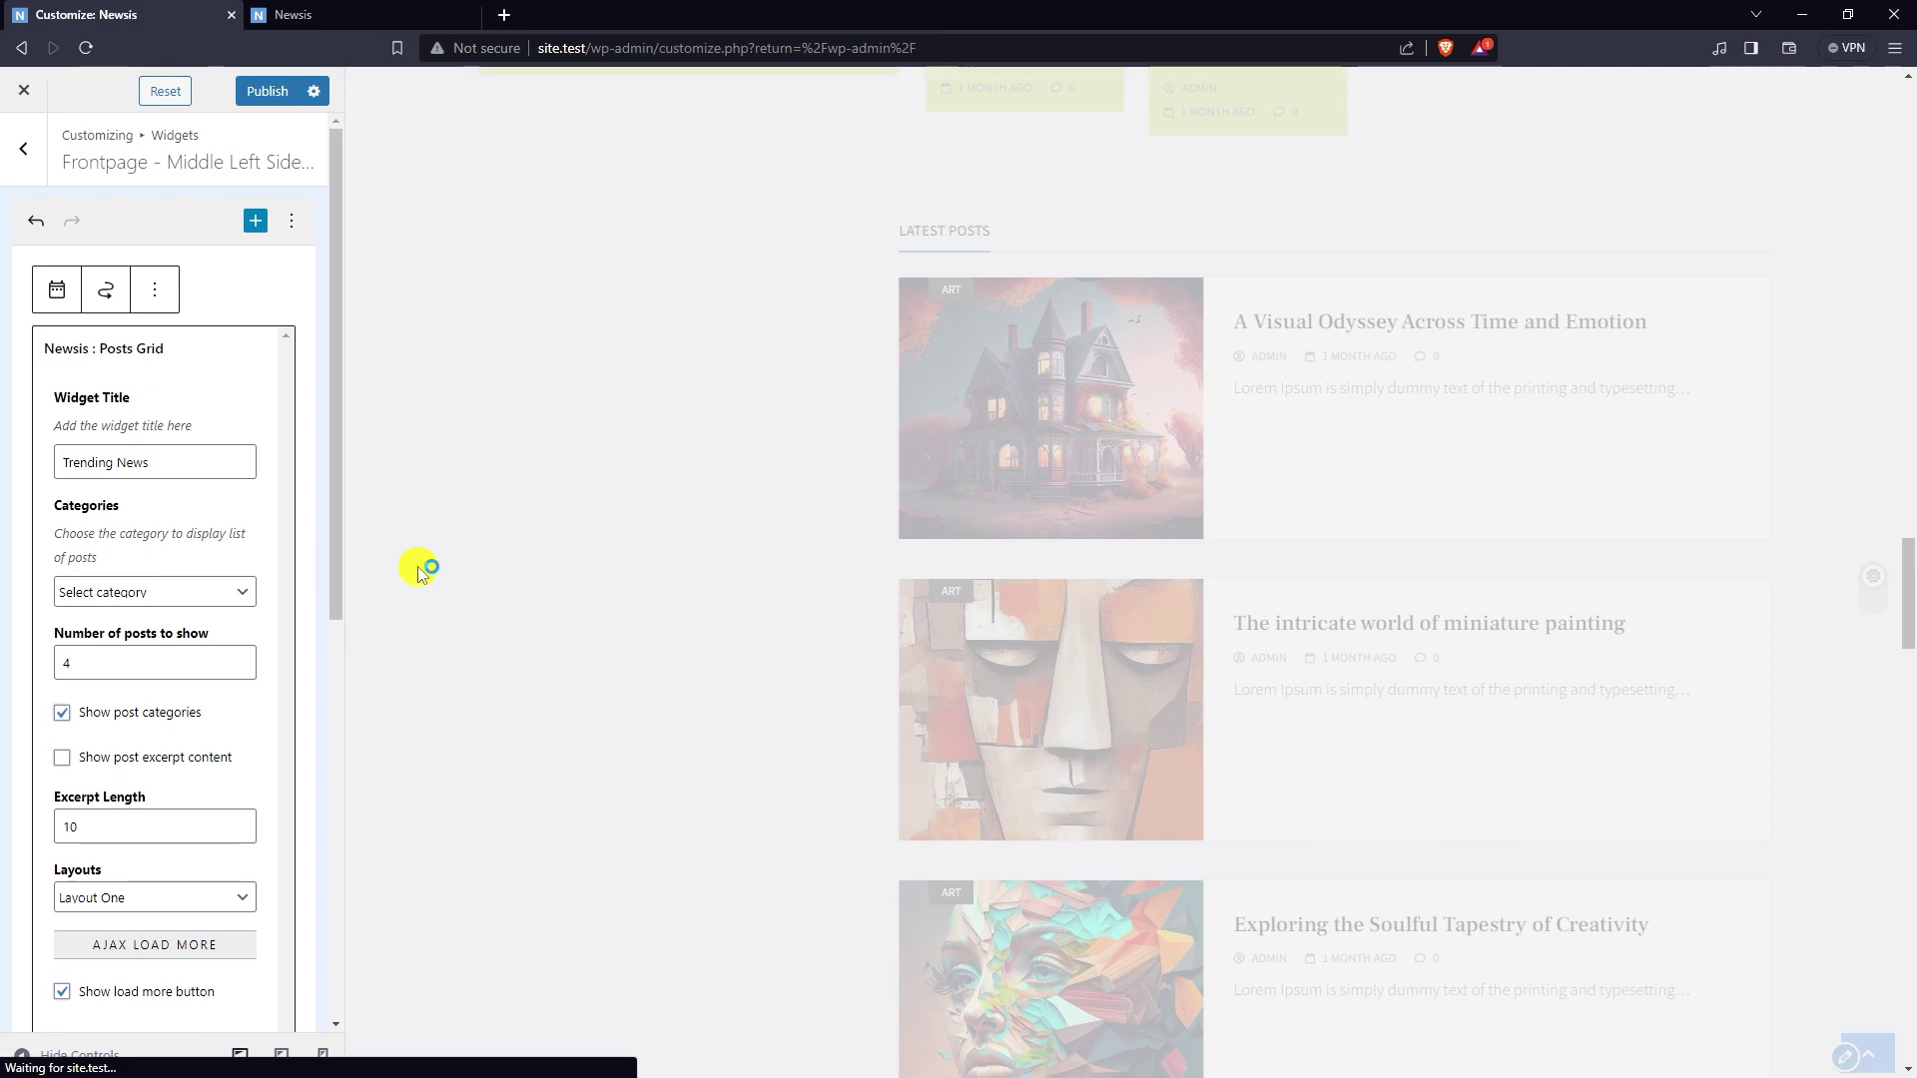
# - Limit the grid to Fashion posts, enable the load-more button and keep Layout One
pyautogui.scroll(-2, 445, 568)
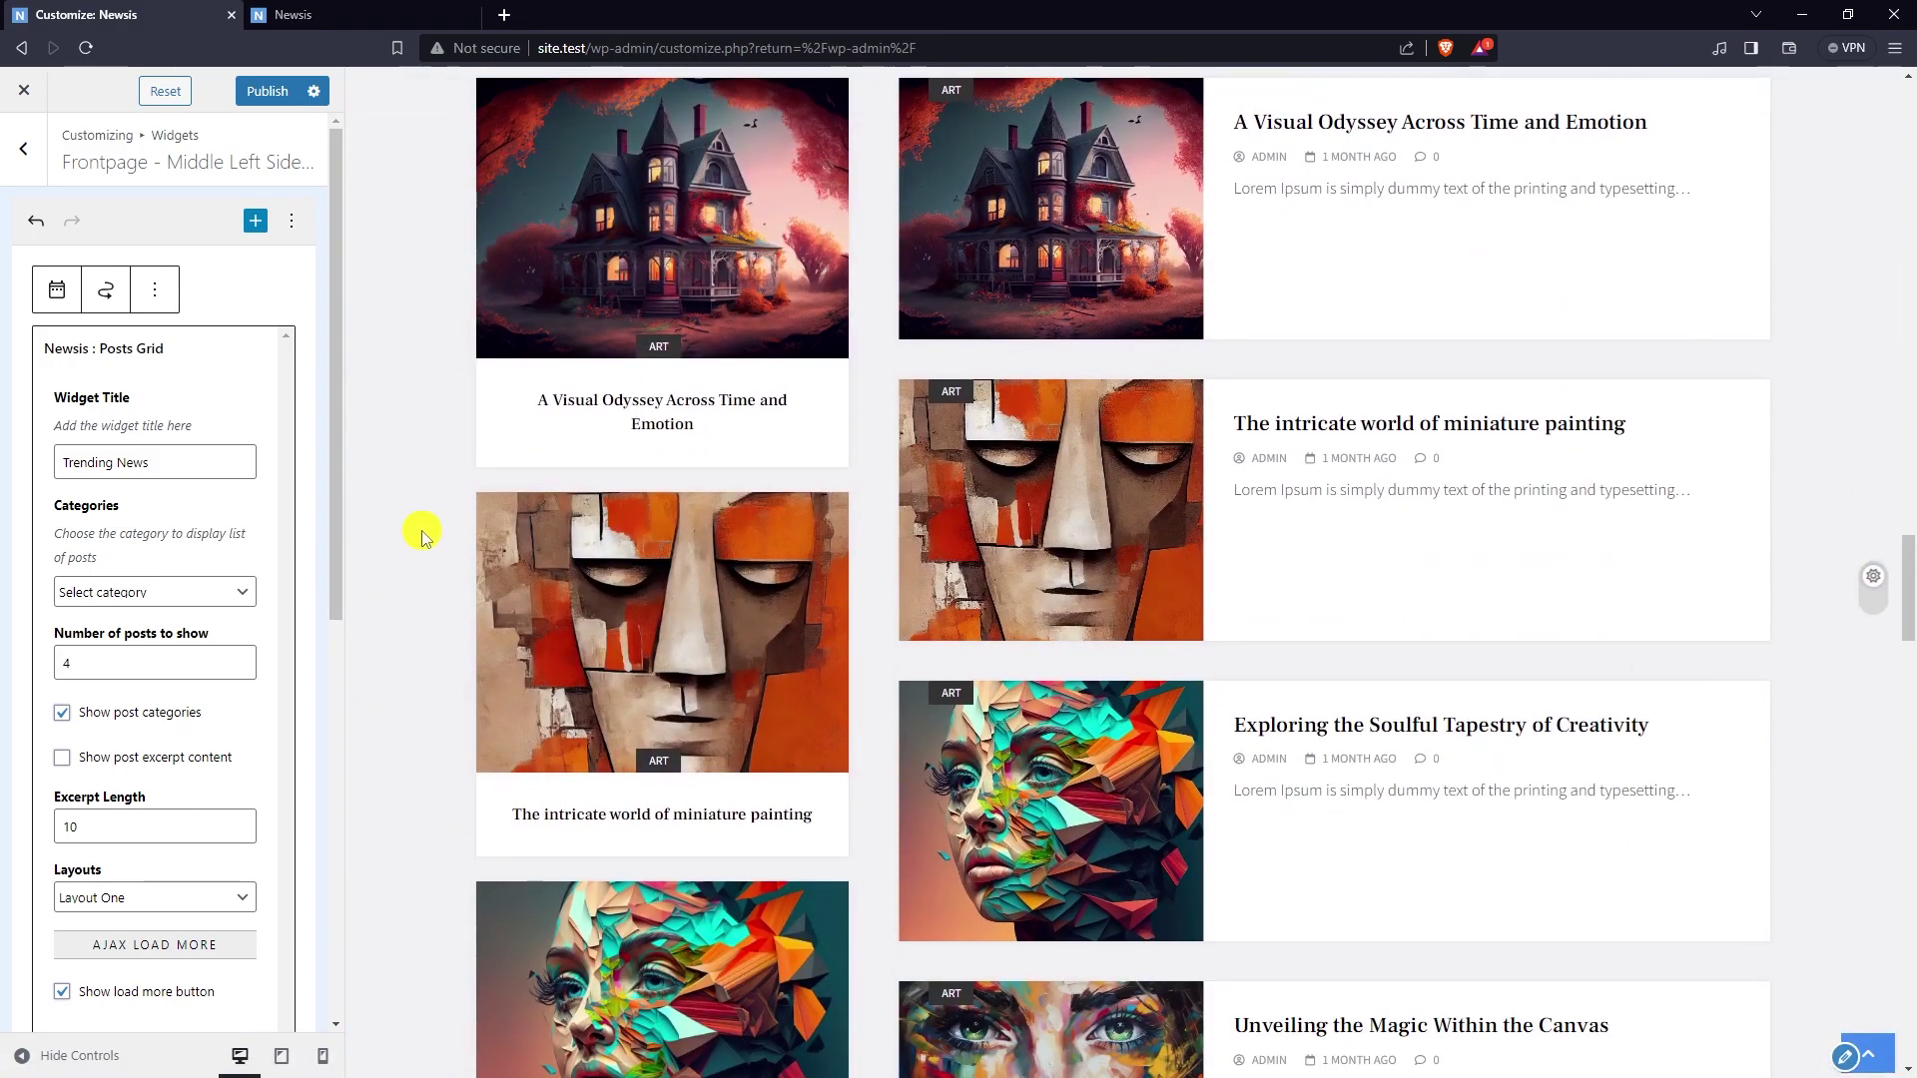
pyautogui.click(180, 591)
pyautogui.click(142, 651)
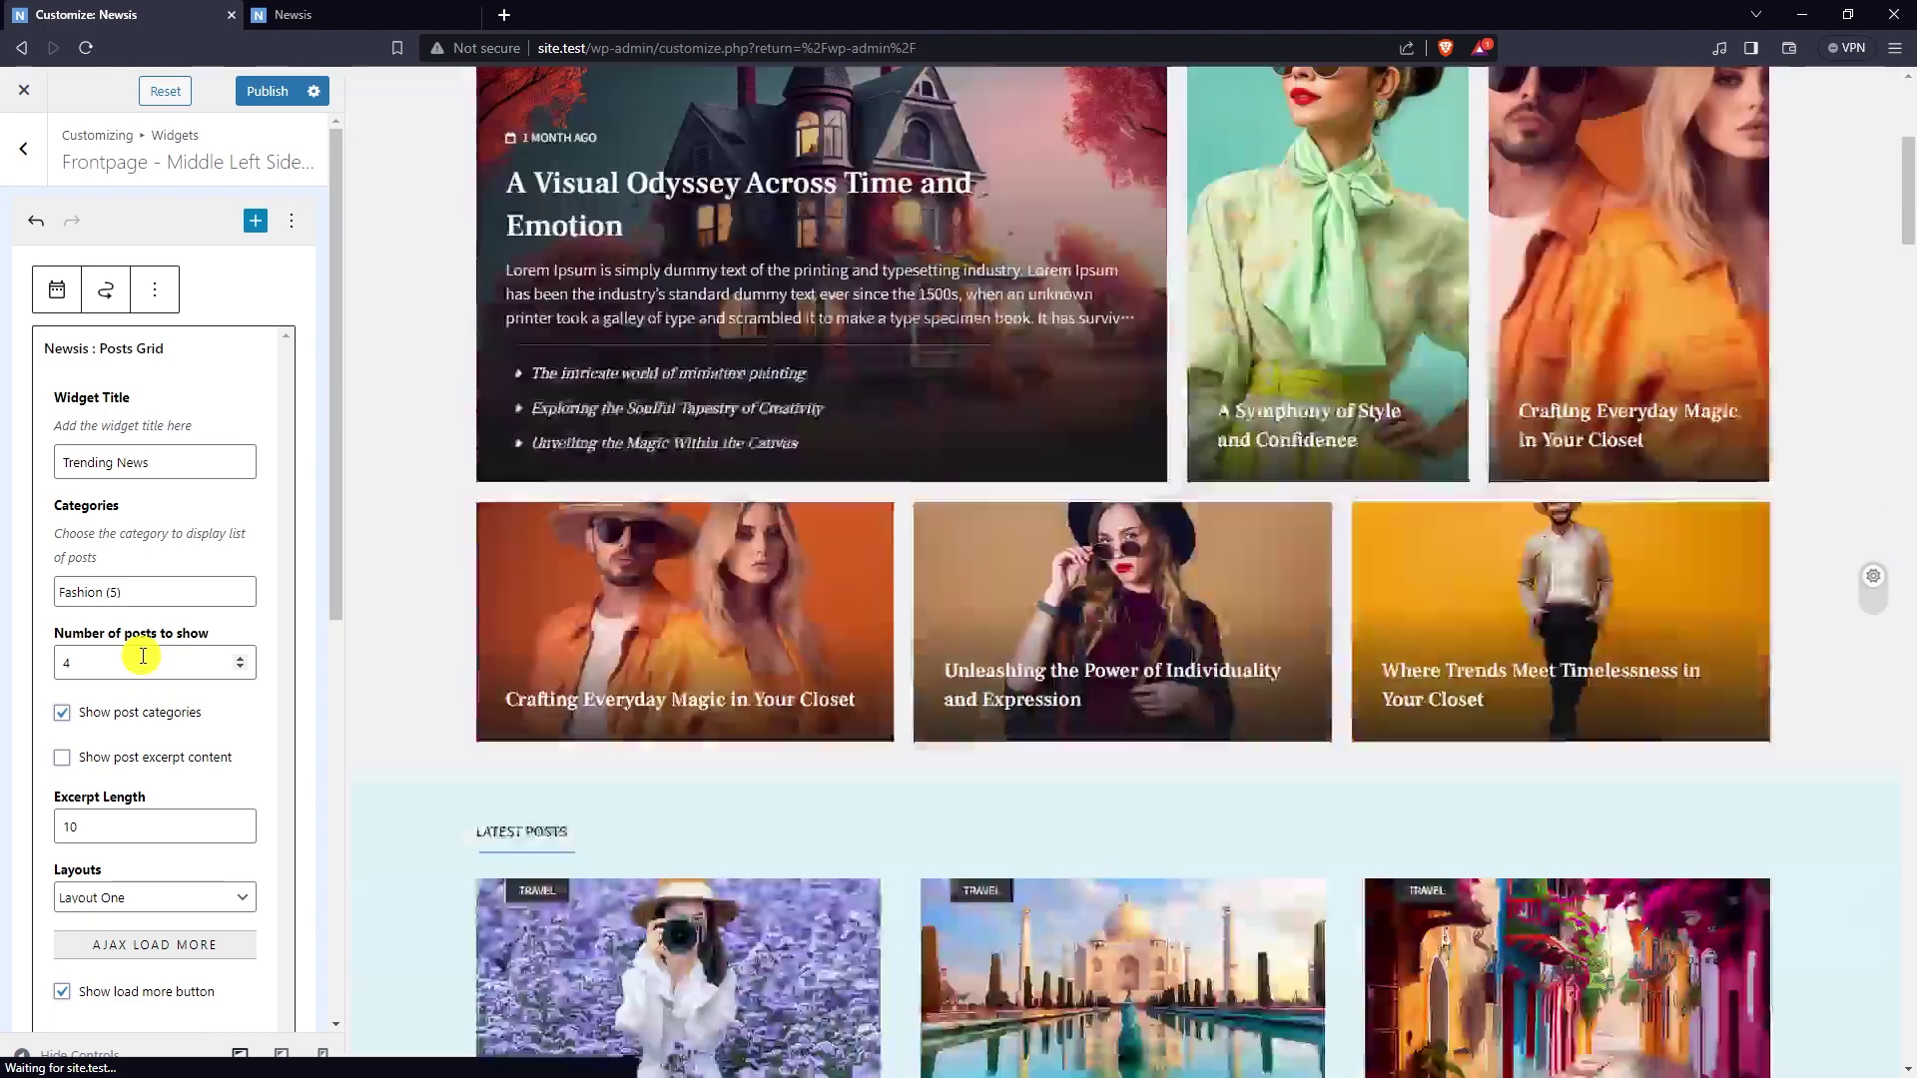
pyautogui.scroll(-7, 486, 572)
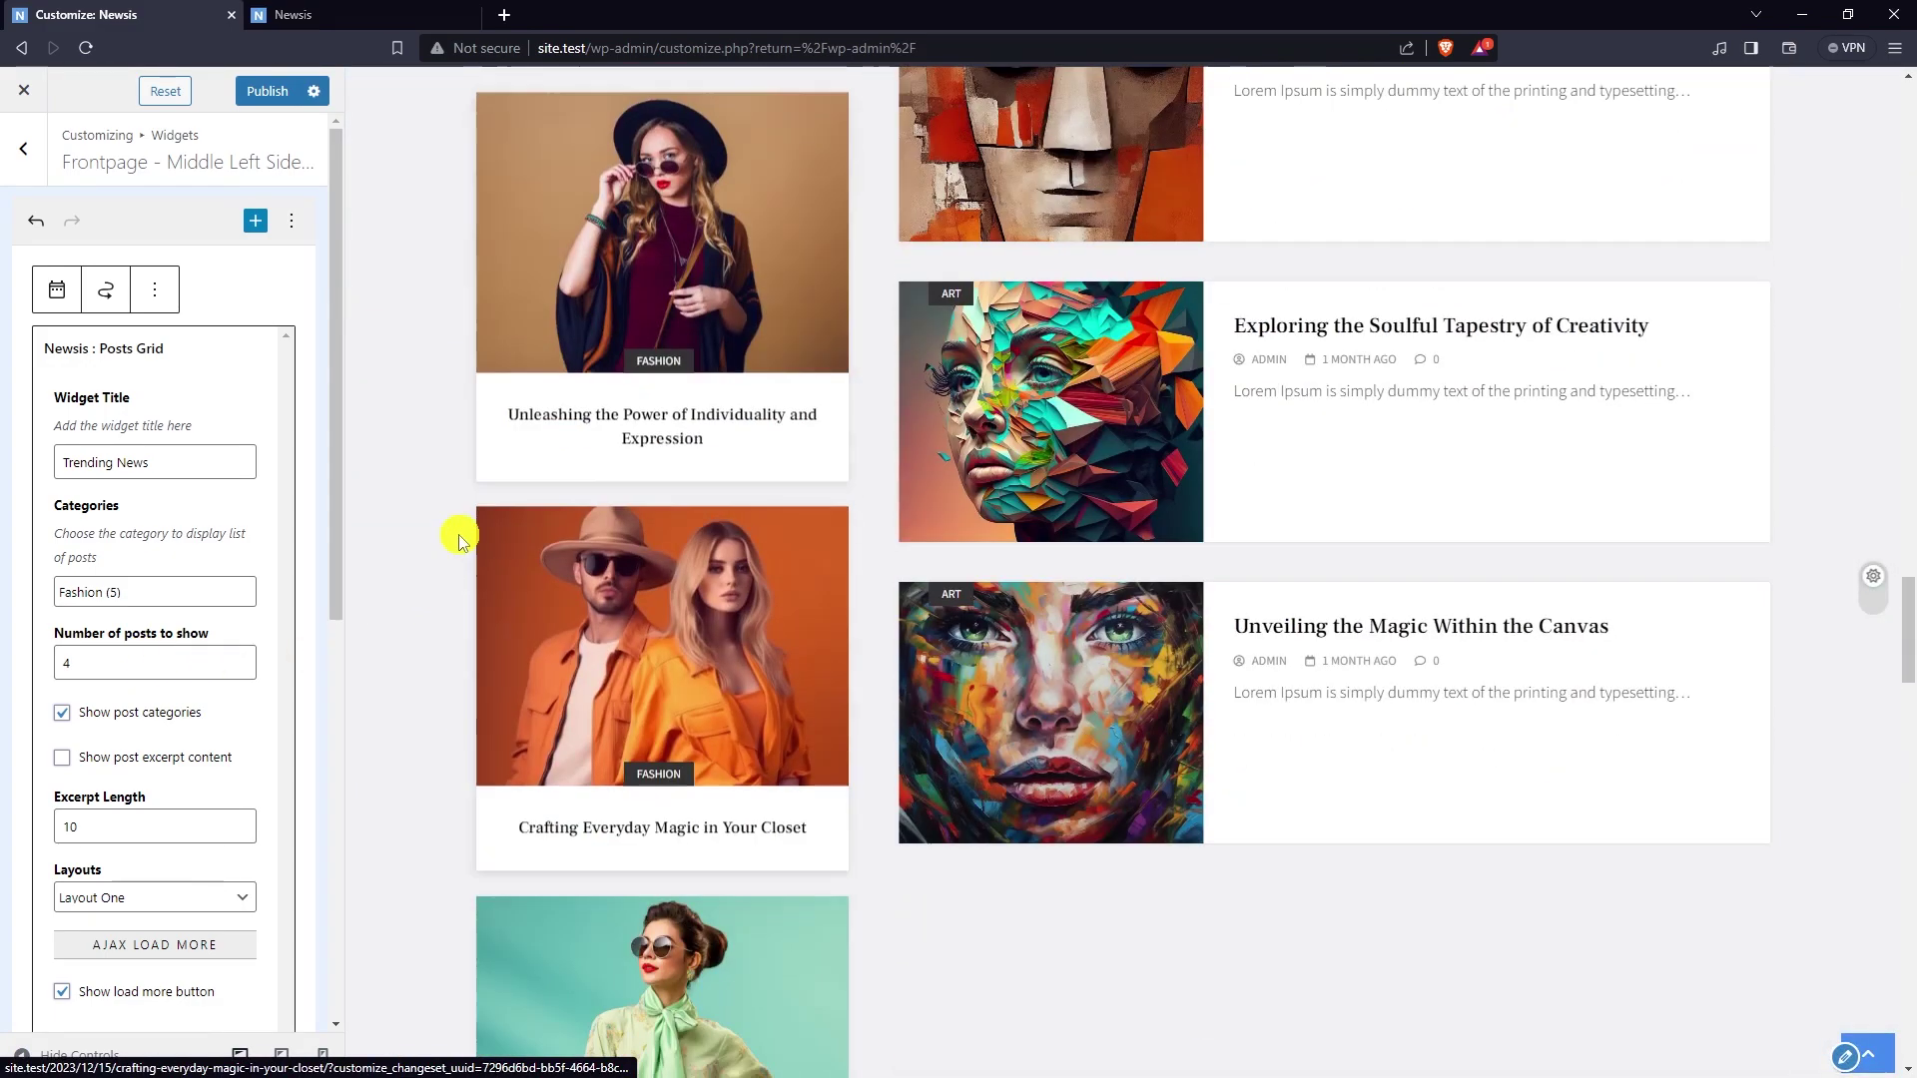
pyautogui.scroll(-2, 203, 575)
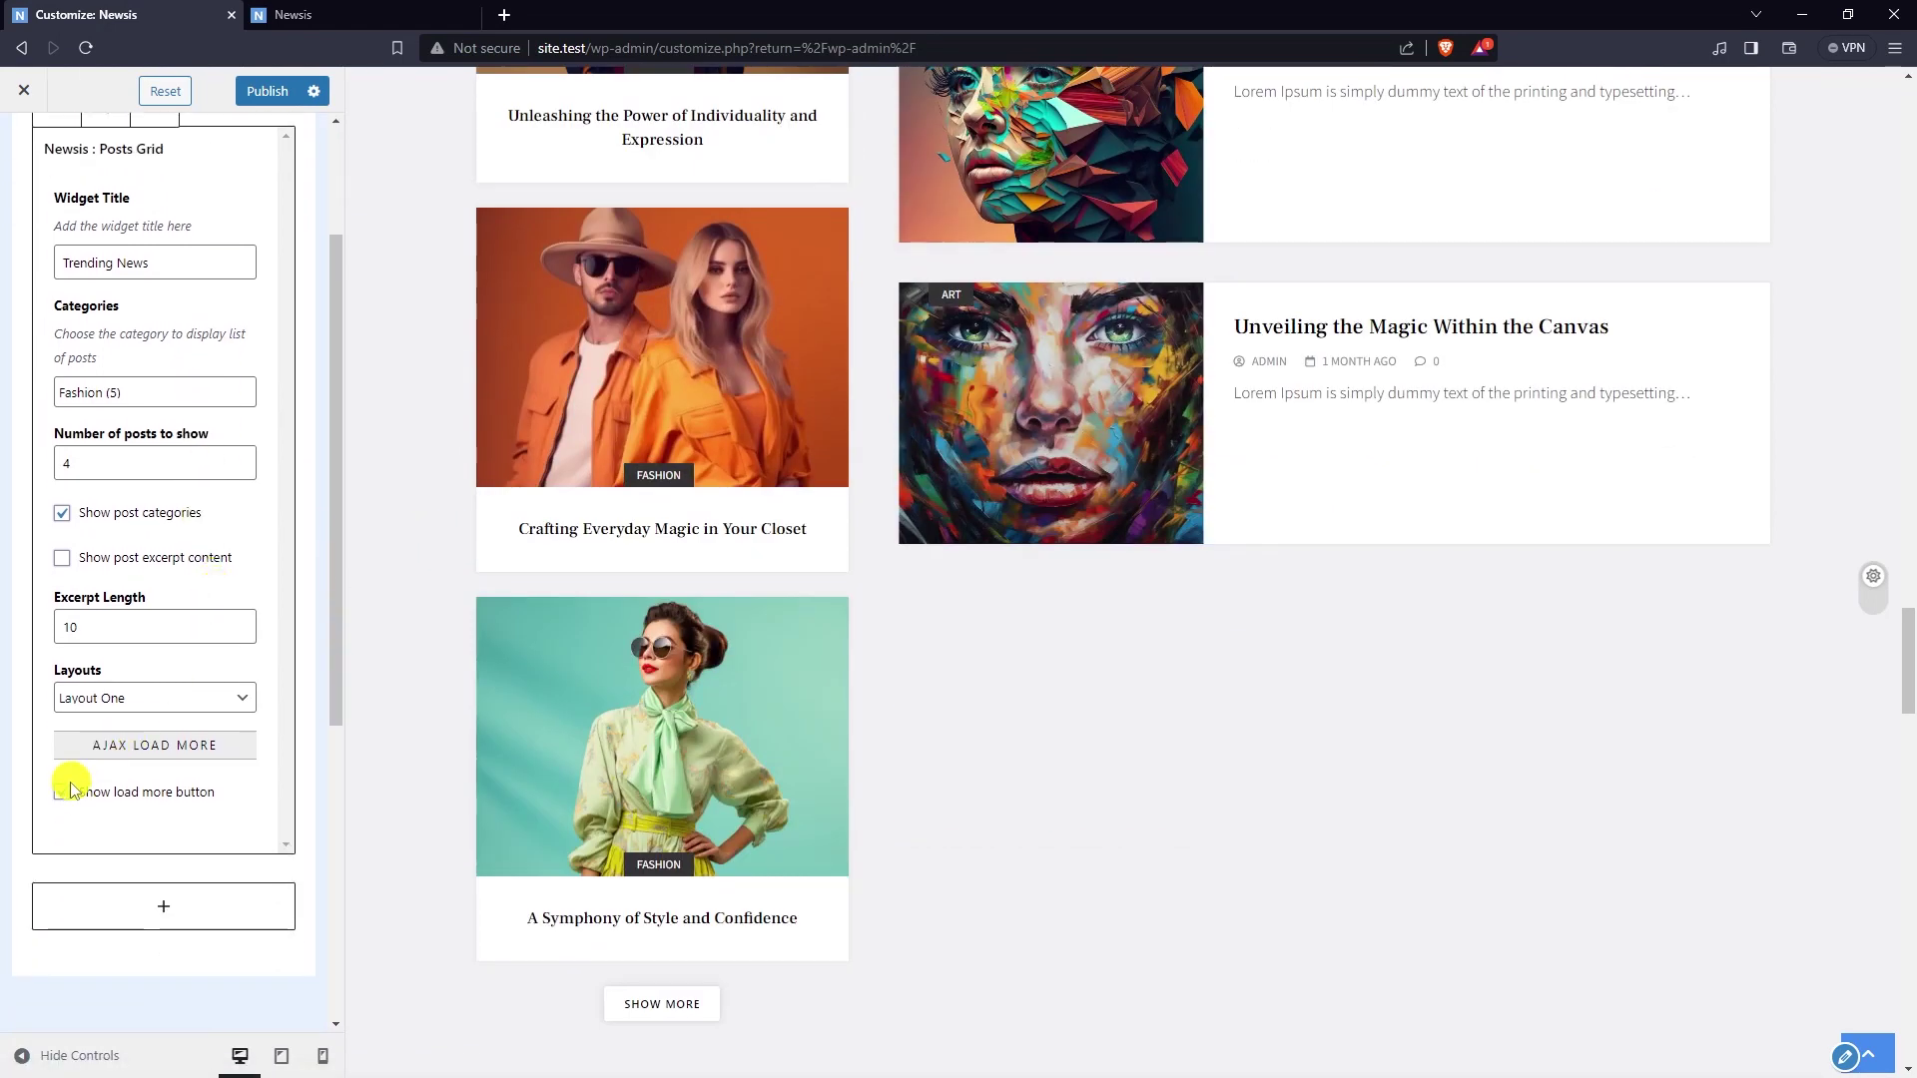
pyautogui.click(64, 788)
pyautogui.click(135, 699)
pyautogui.click(134, 699)
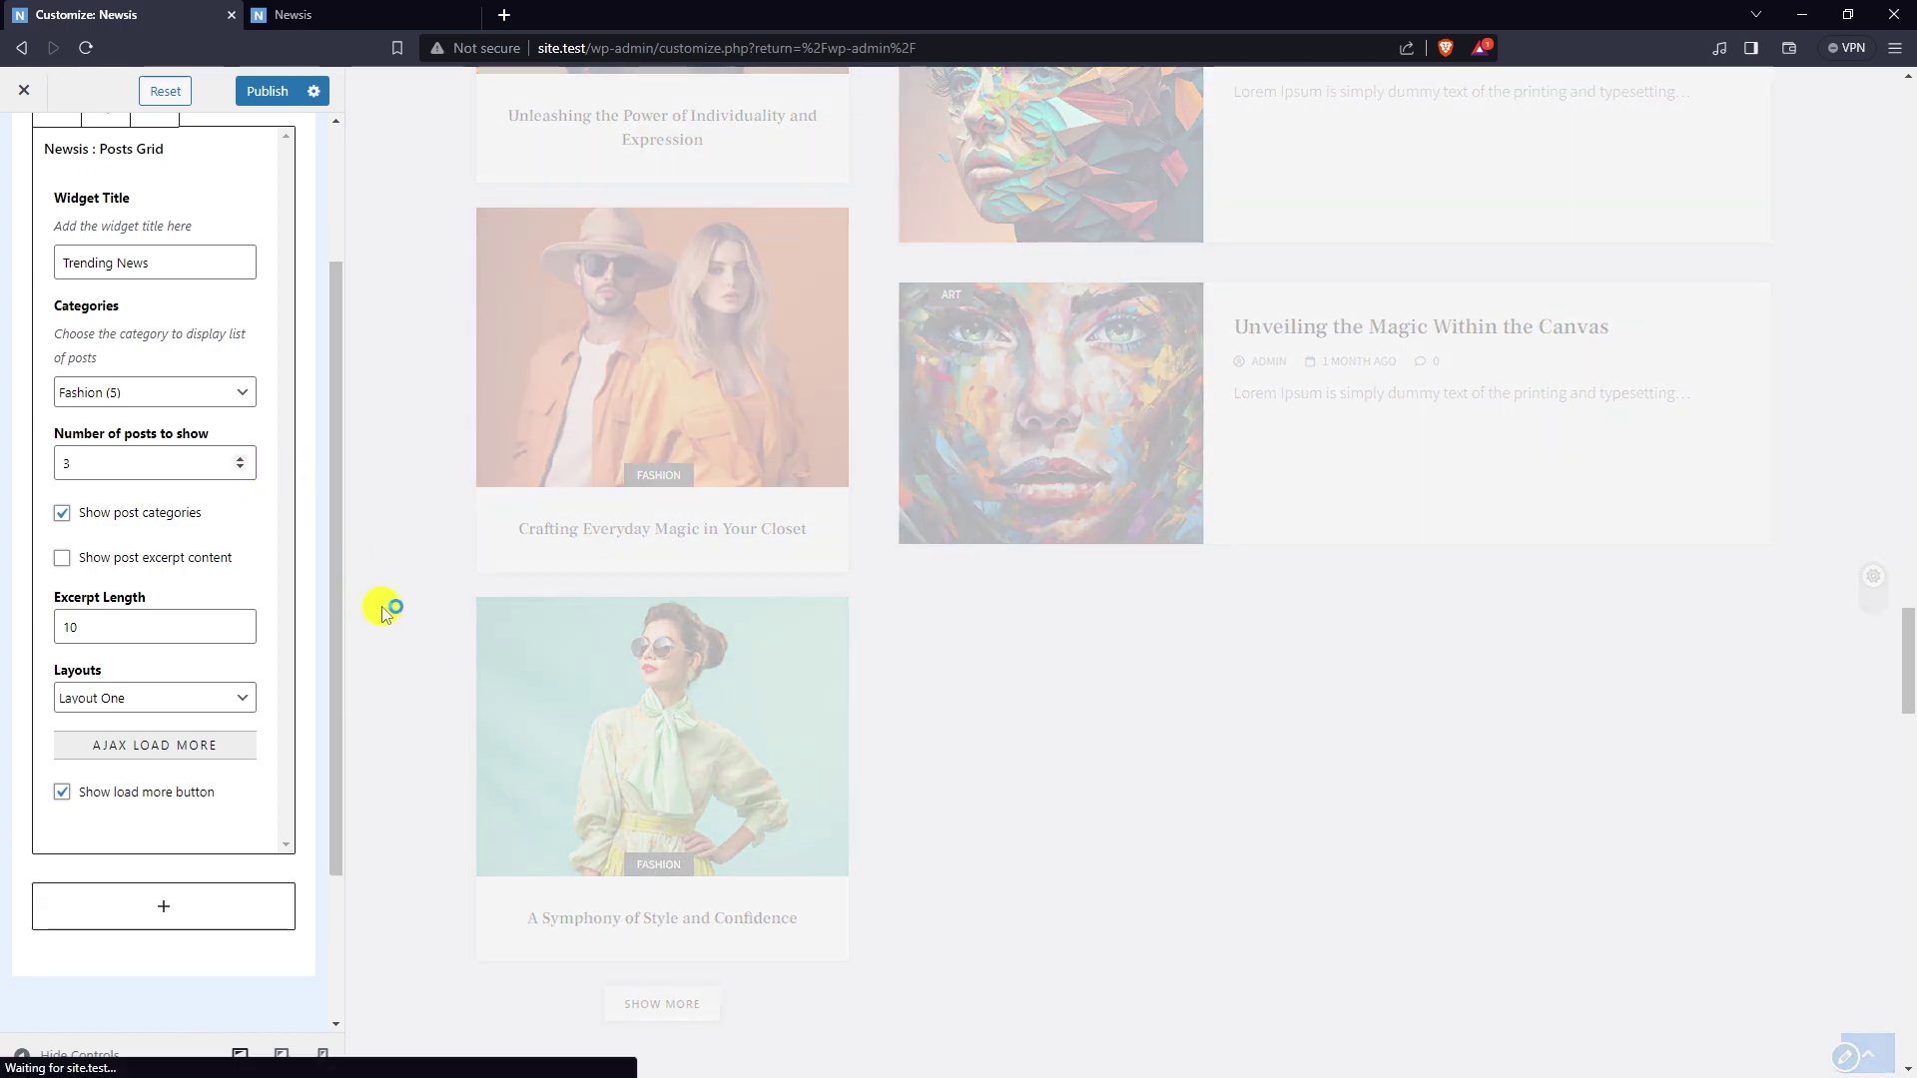
pyautogui.scroll(12, 382, 613)
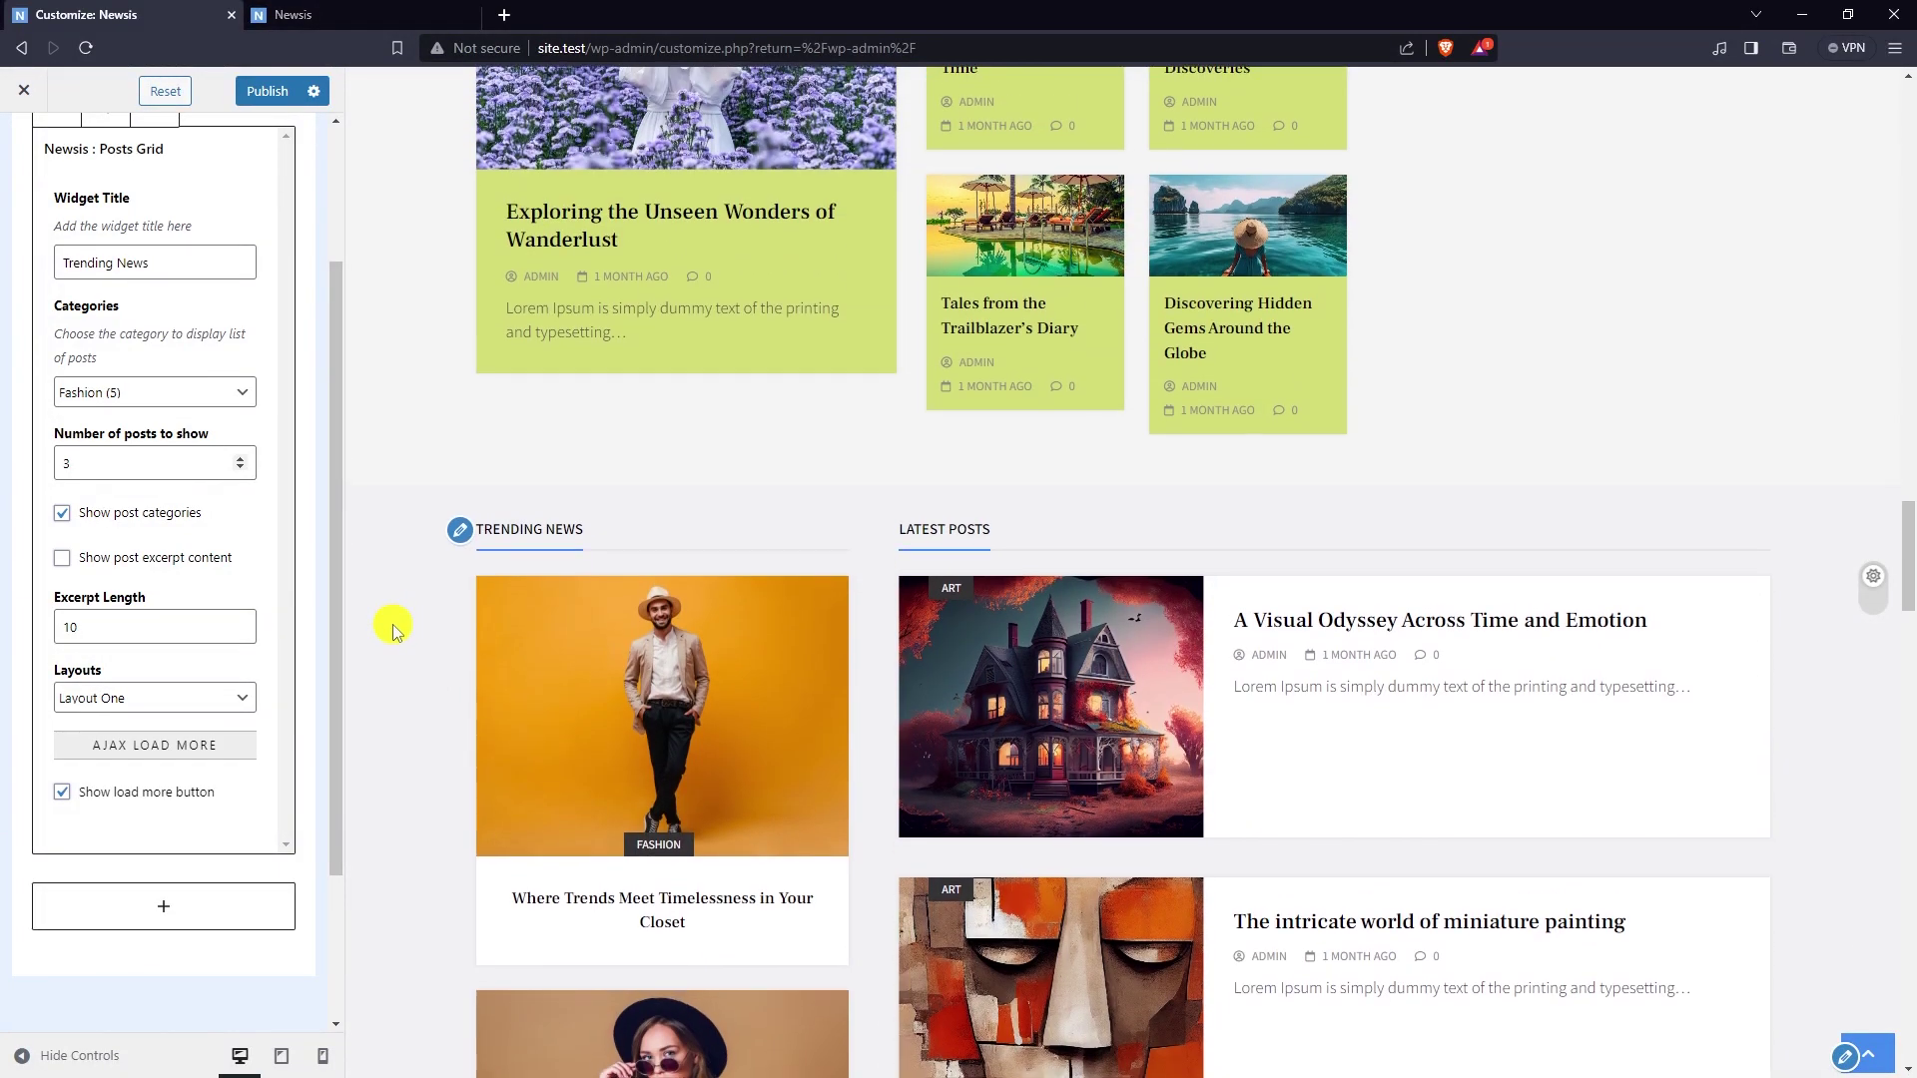
pyautogui.scroll(-2, 399, 599)
pyautogui.scroll(2, 165, 405)
# - On the Left Sidebar - Right Content Design tab, set top and bottom spacing to 50 px
pyautogui.click(38, 165)
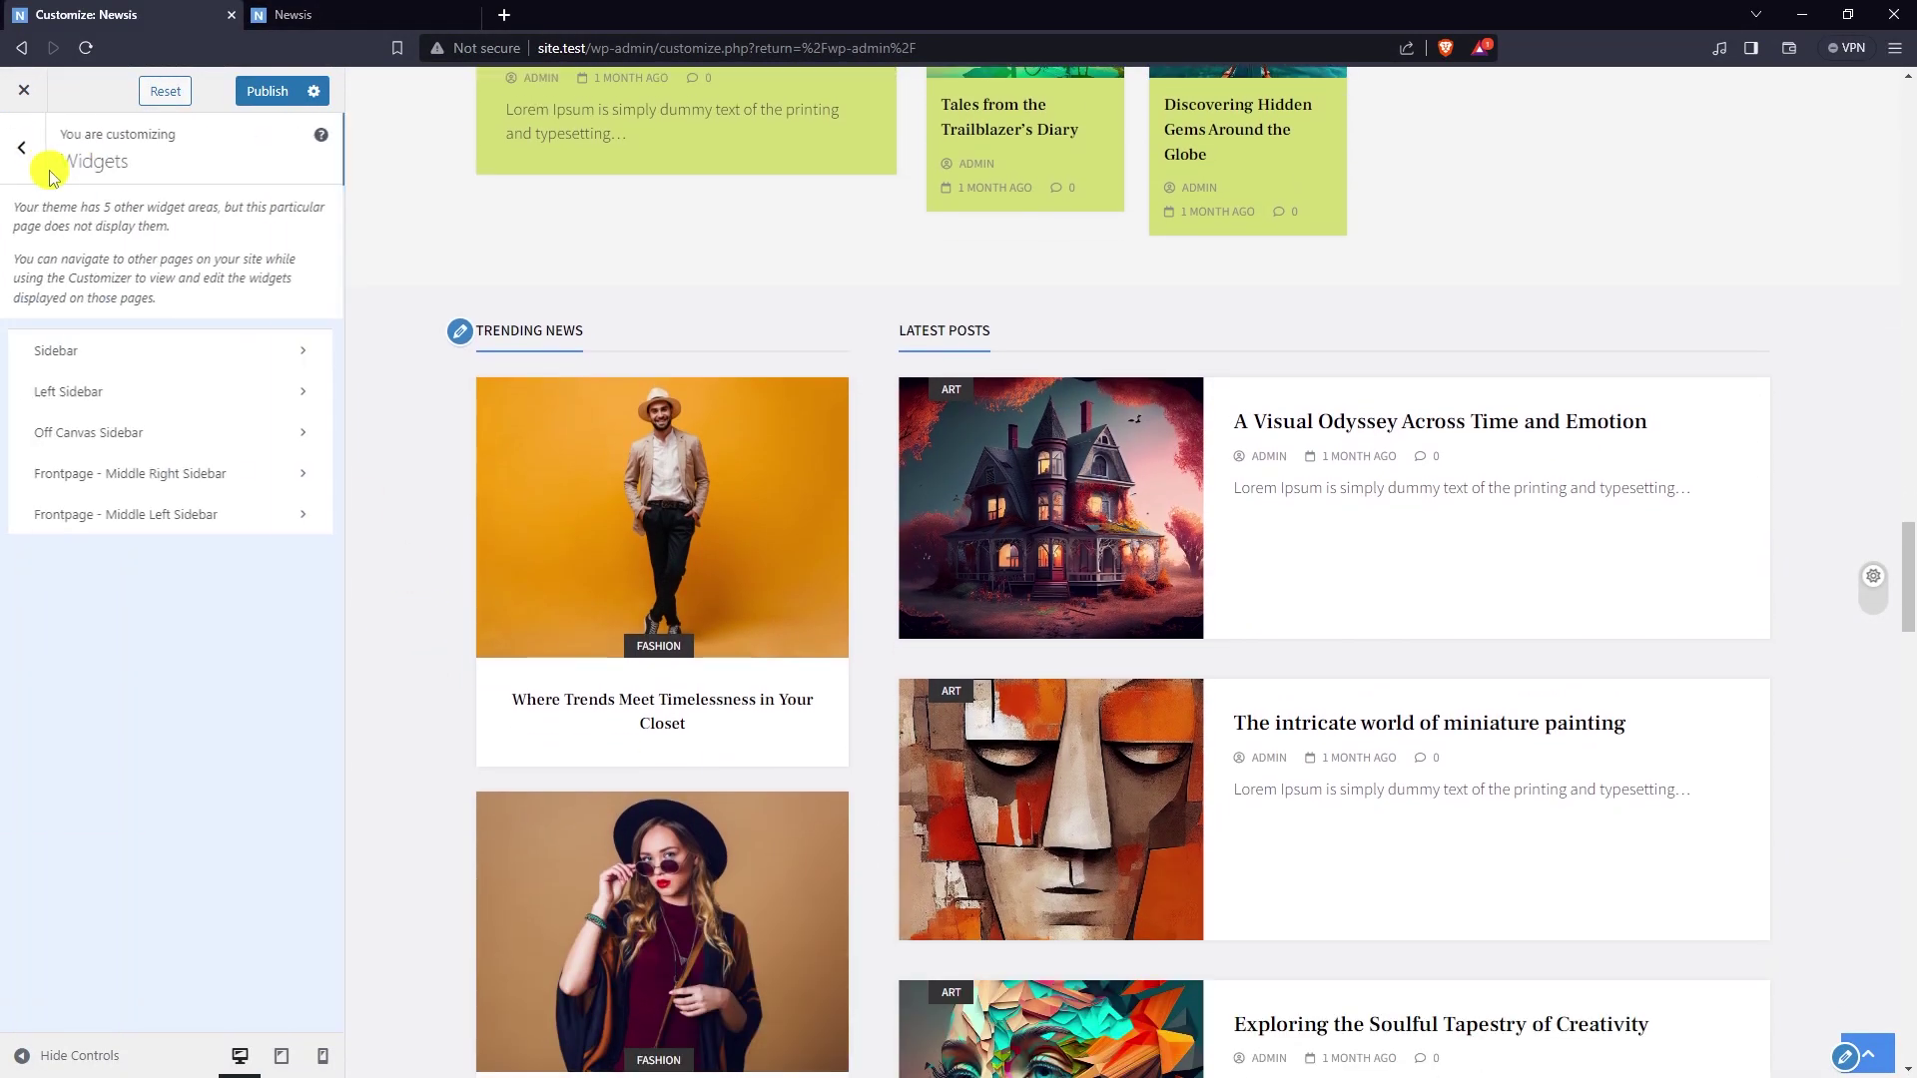
pyautogui.click(25, 155)
pyautogui.scroll(-5, 201, 562)
pyautogui.scroll(1, 200, 611)
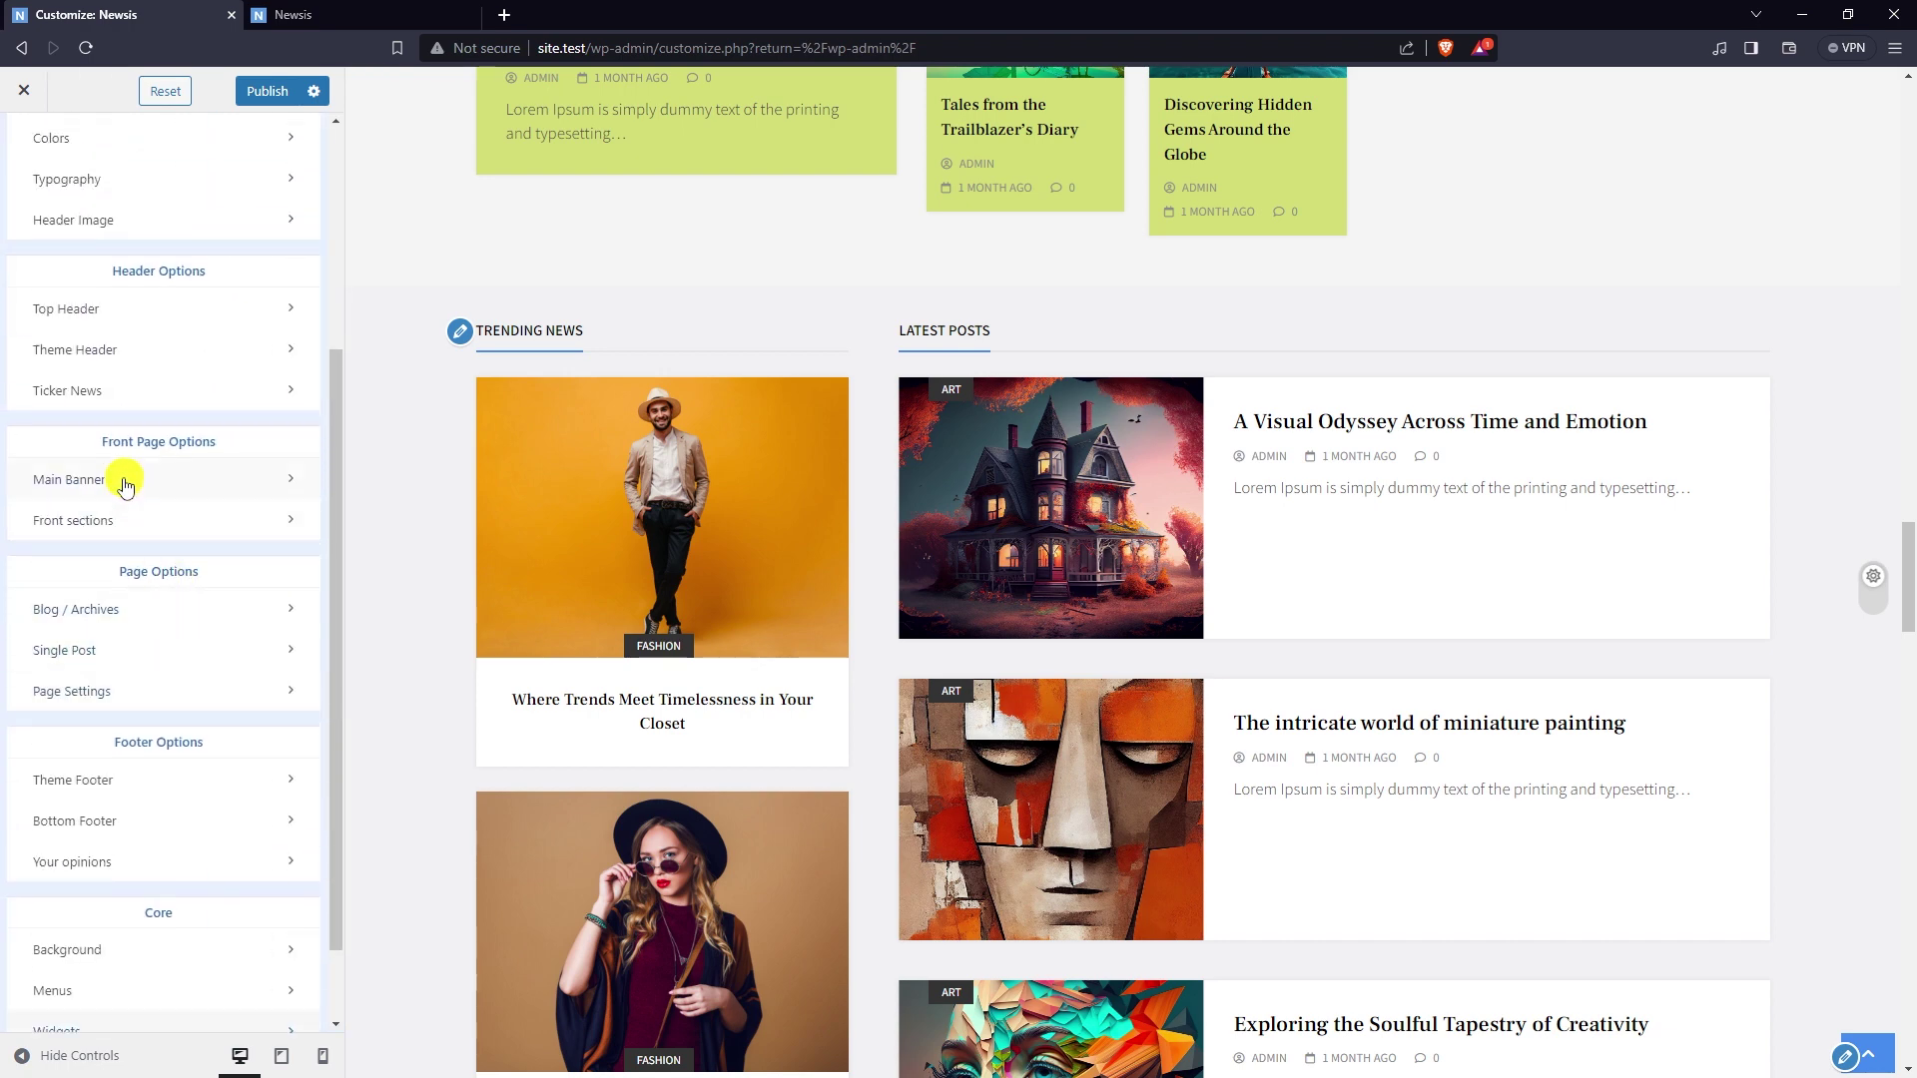
pyautogui.click(125, 517)
pyautogui.click(165, 313)
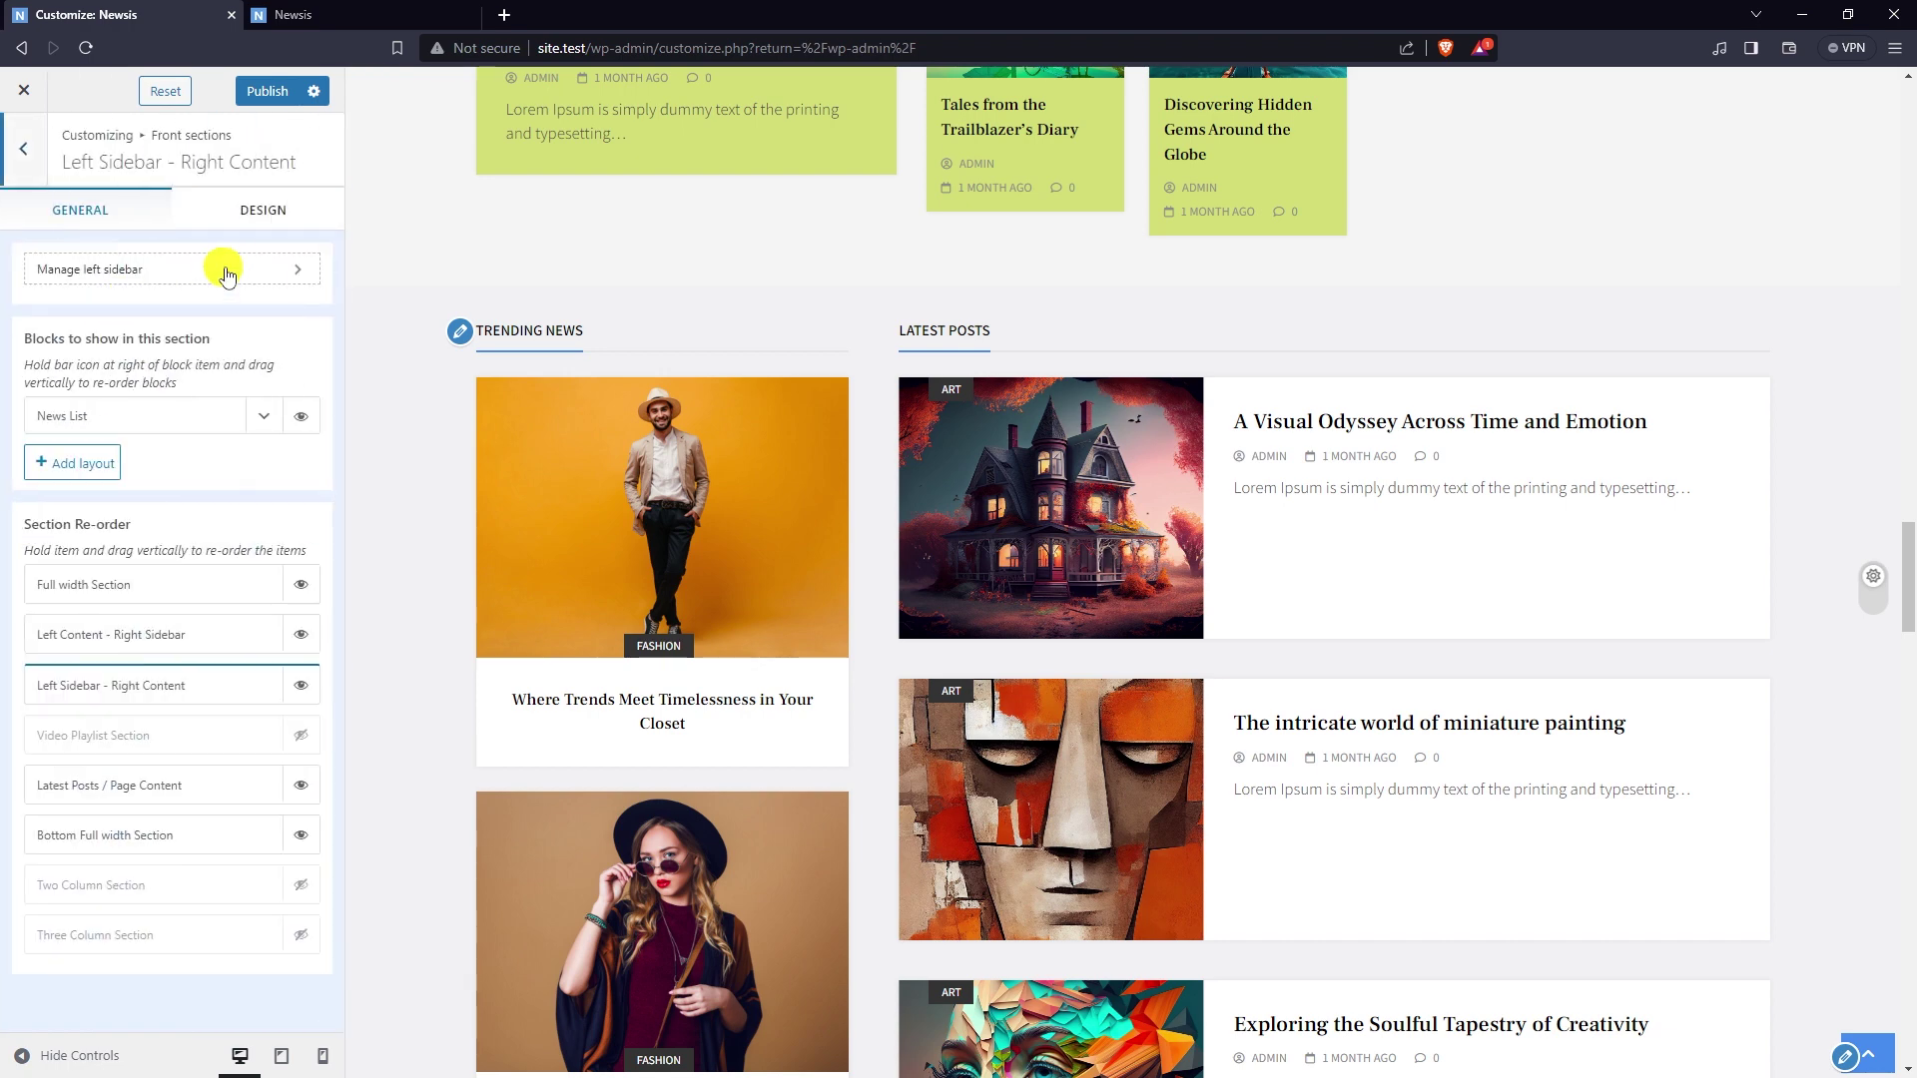
pyautogui.click(271, 224)
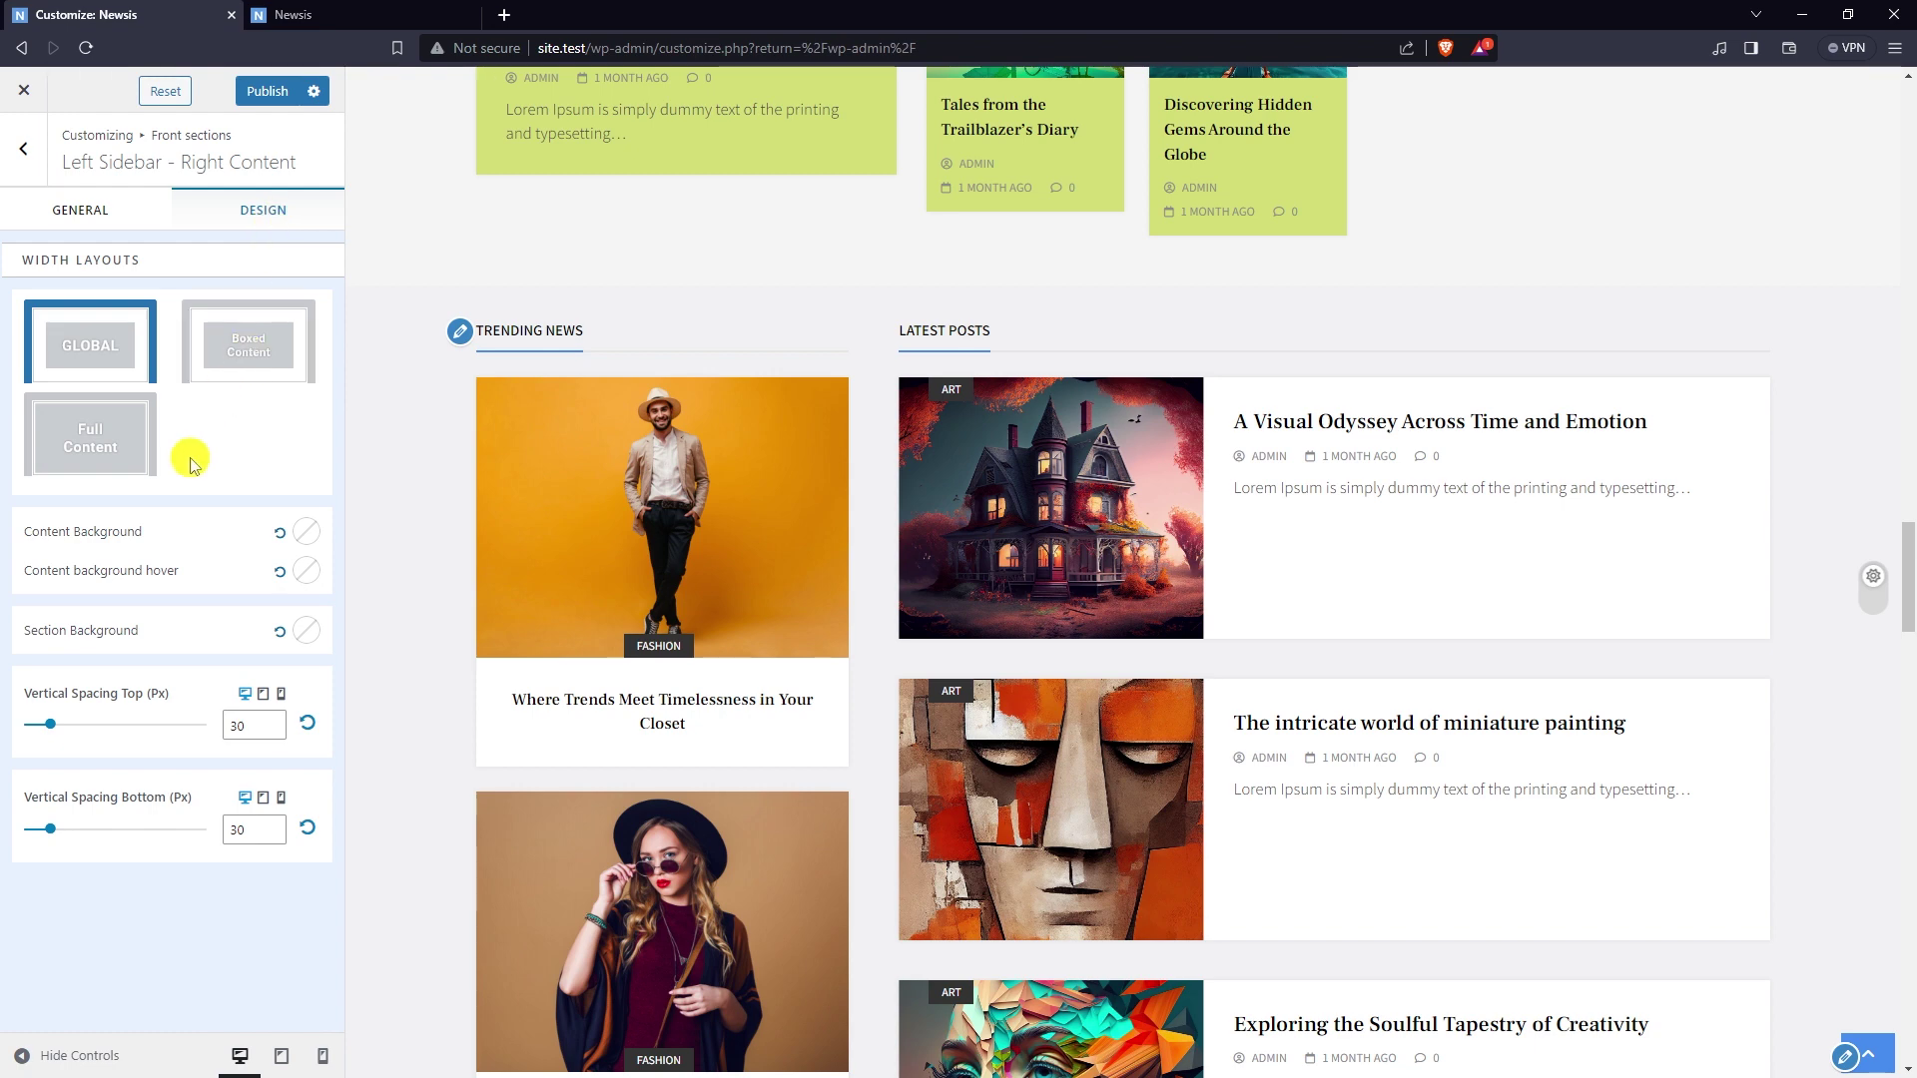
pyautogui.moveTo(272, 728); pyautogui.dragTo(272, 728)
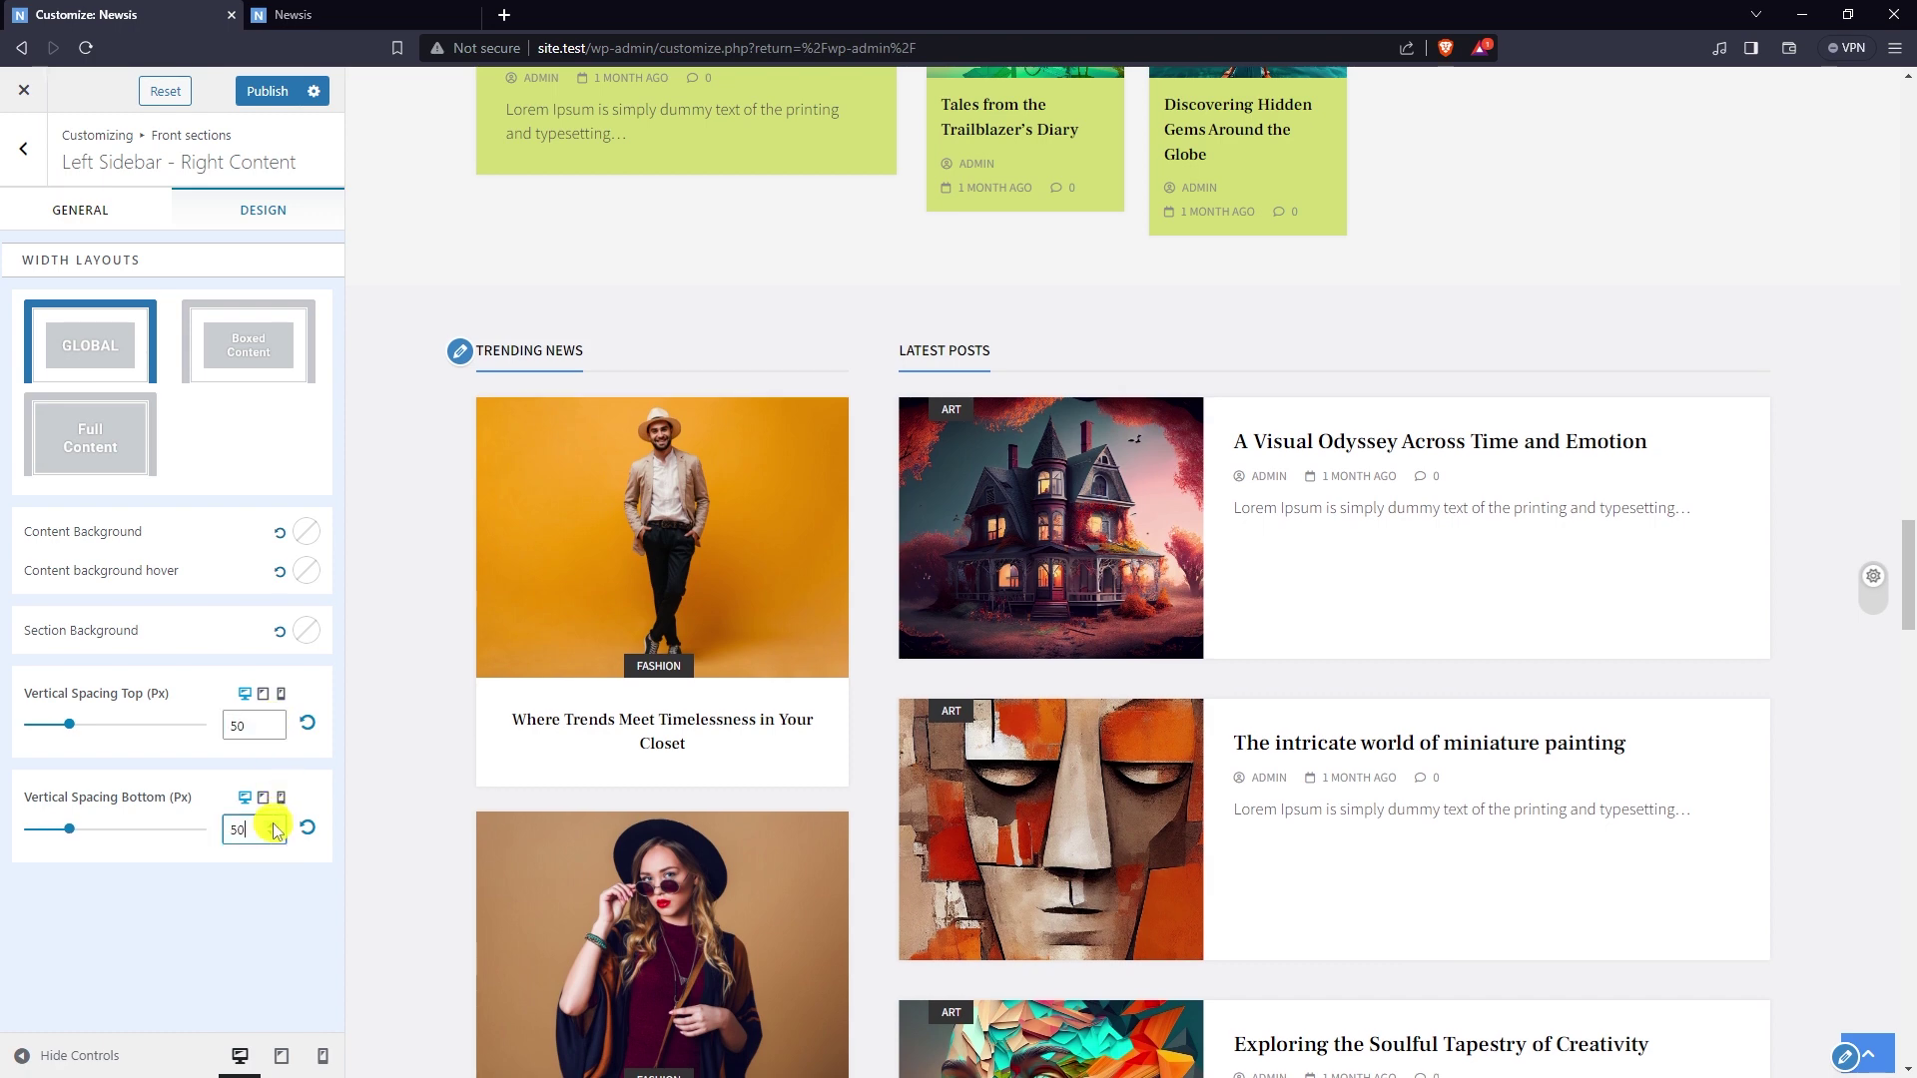
pyautogui.scroll(-10, 430, 659)
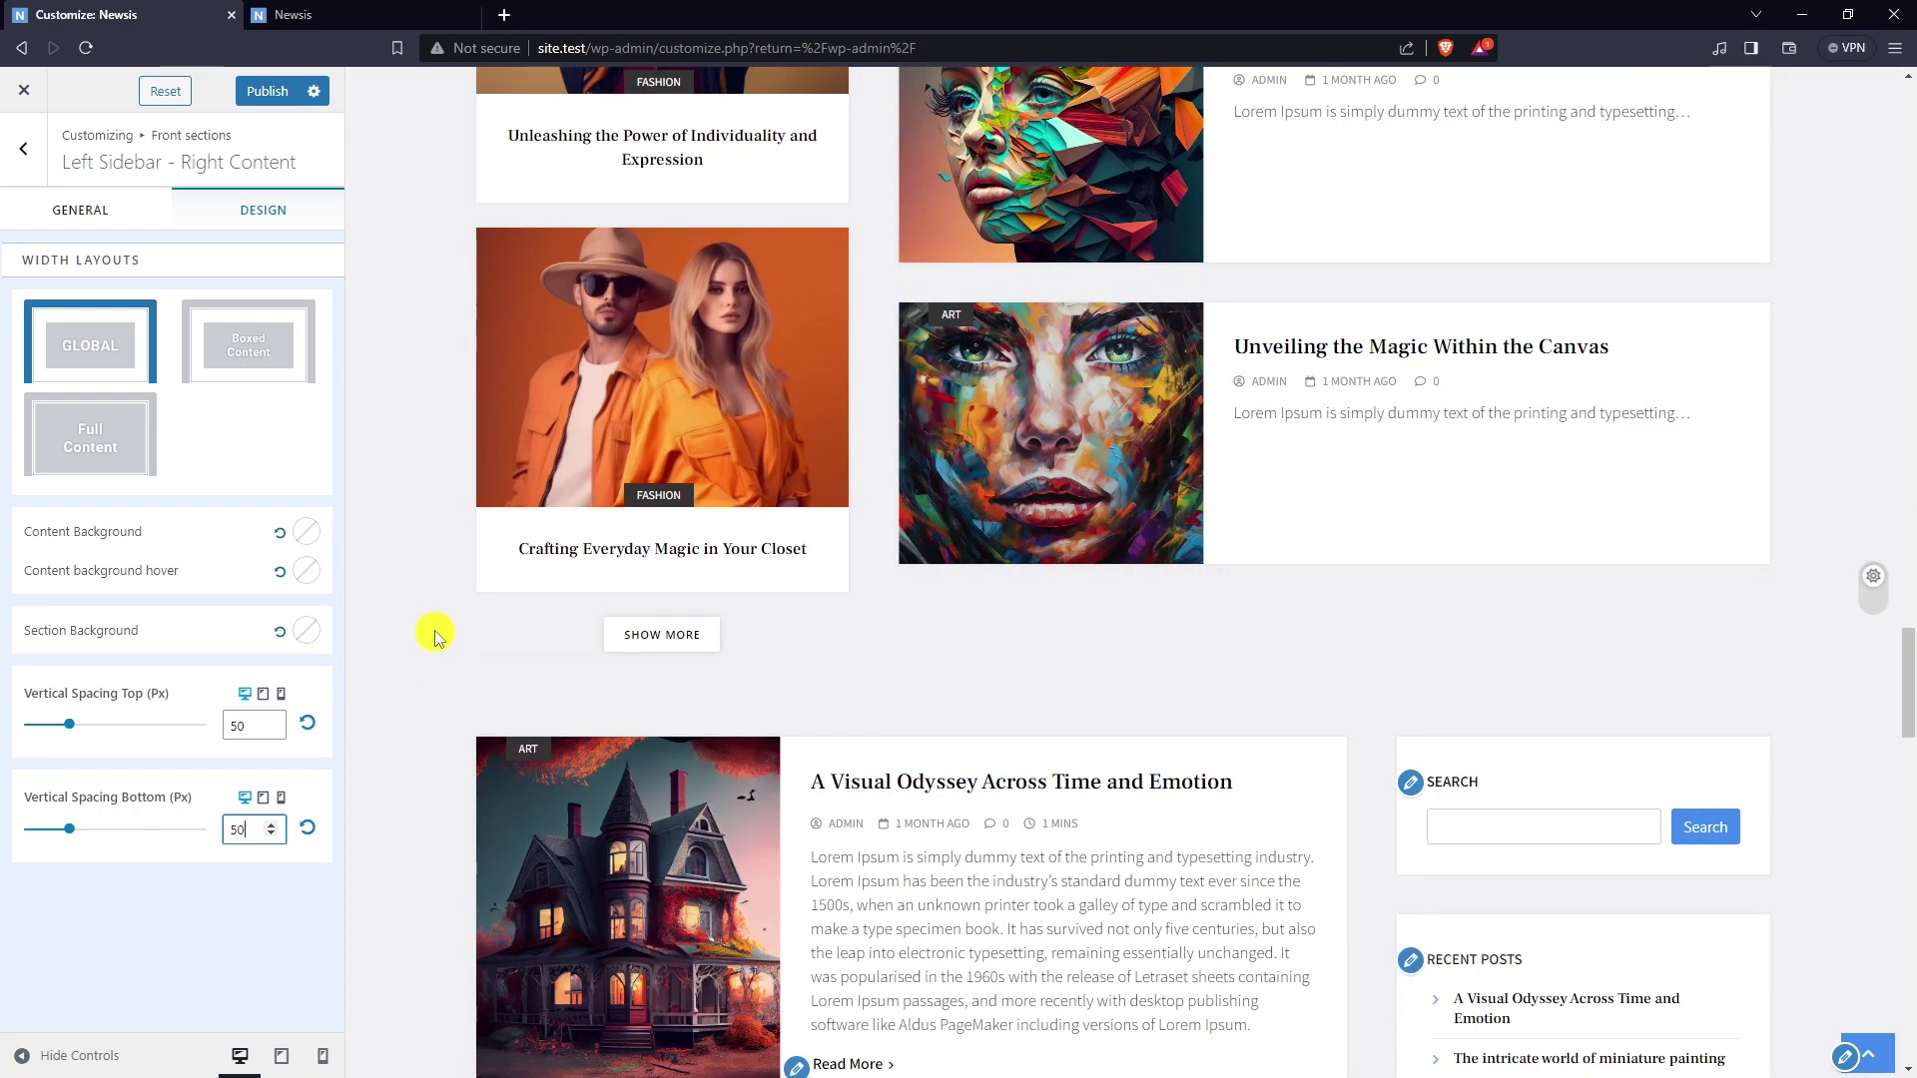
# - Open Video Playlist and make the section visible in the front page order
pyautogui.click(24, 149)
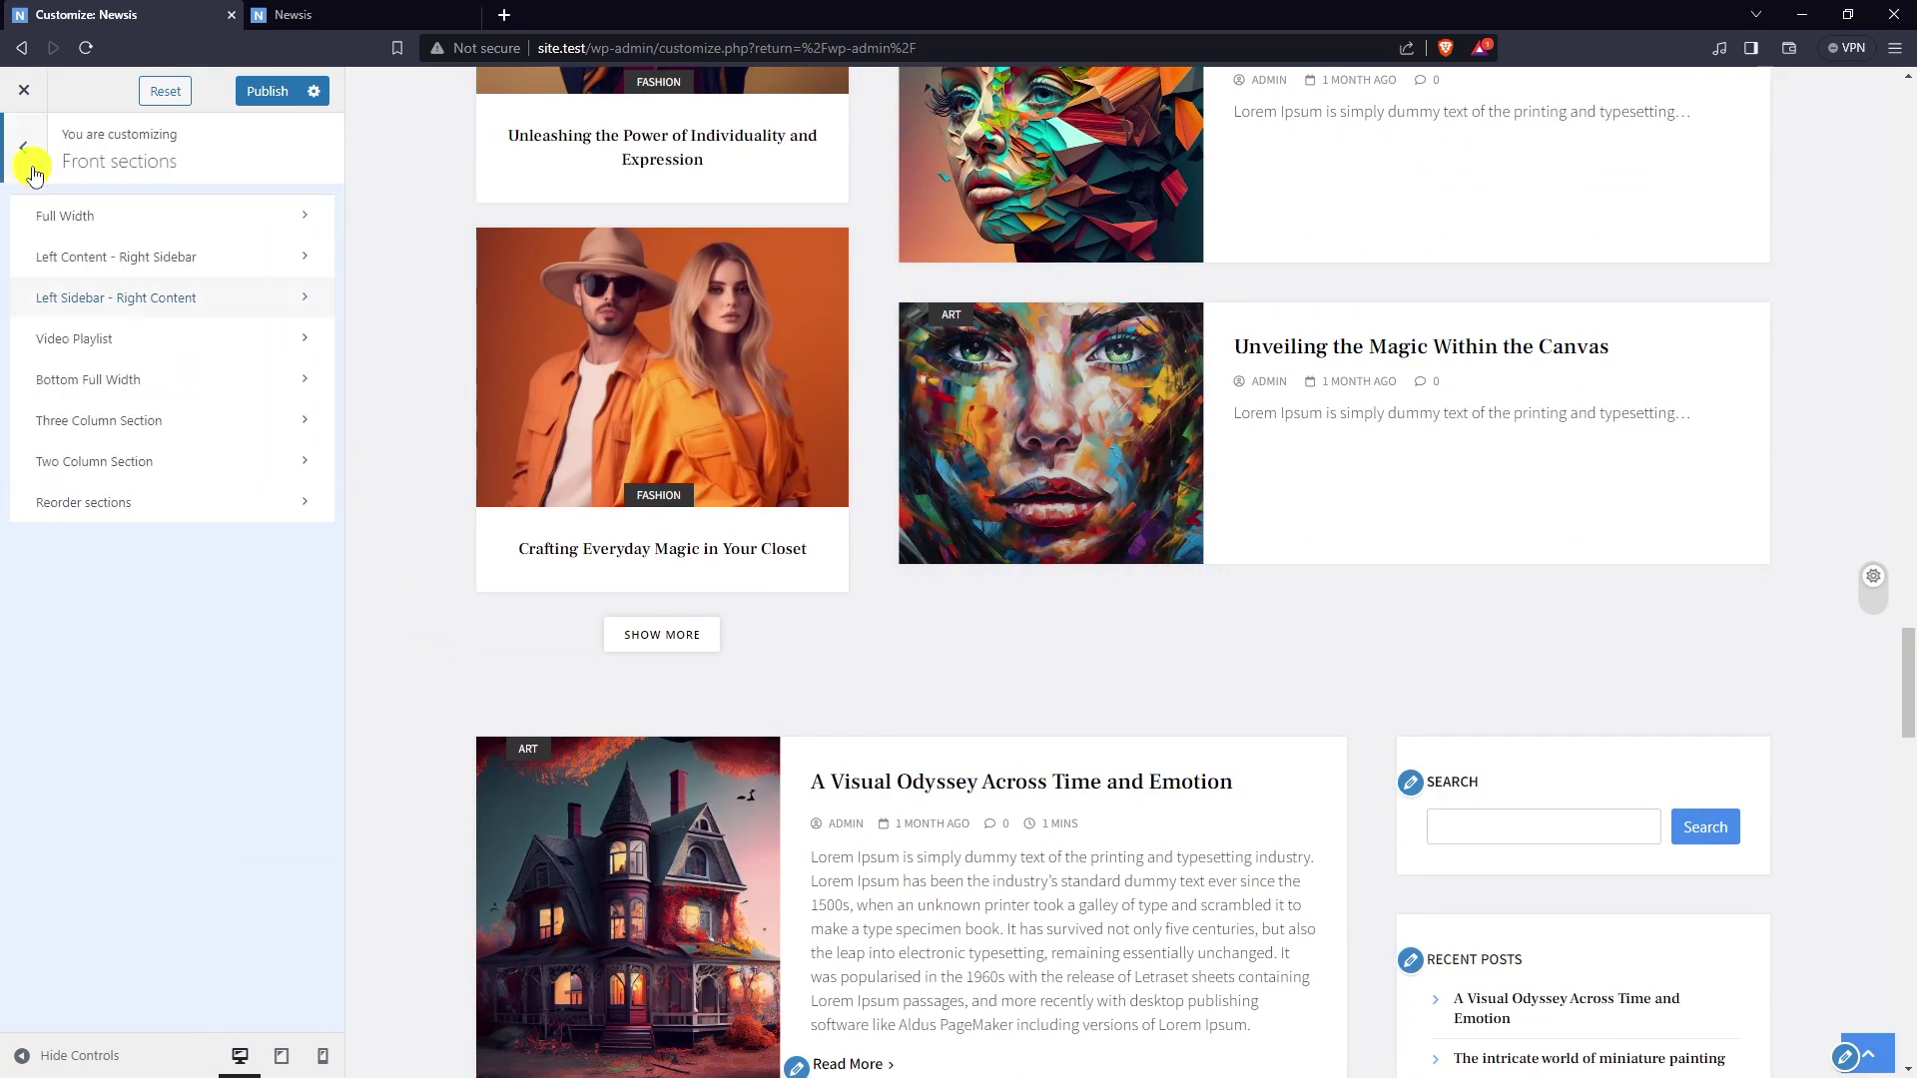
pyautogui.click(155, 337)
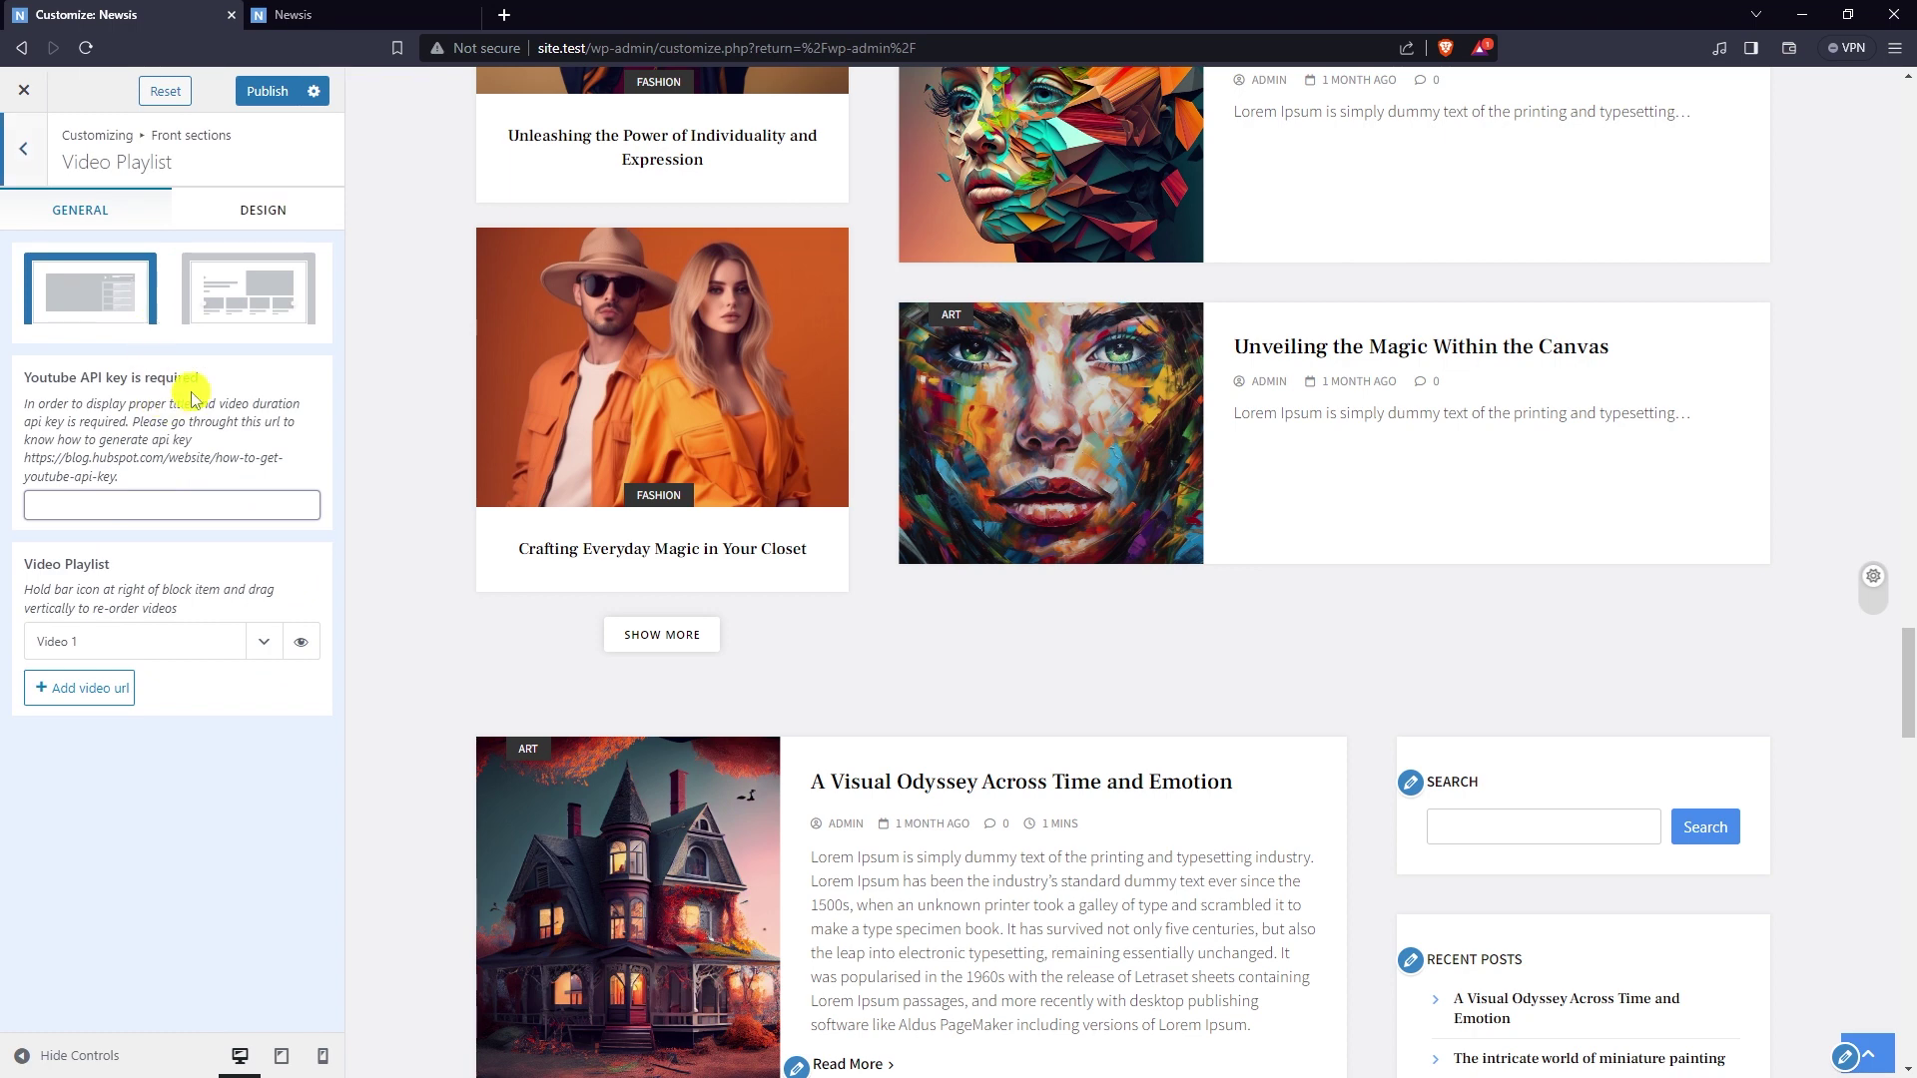
pyautogui.click(200, 209)
pyautogui.click(90, 209)
pyautogui.scroll(-2, 239, 639)
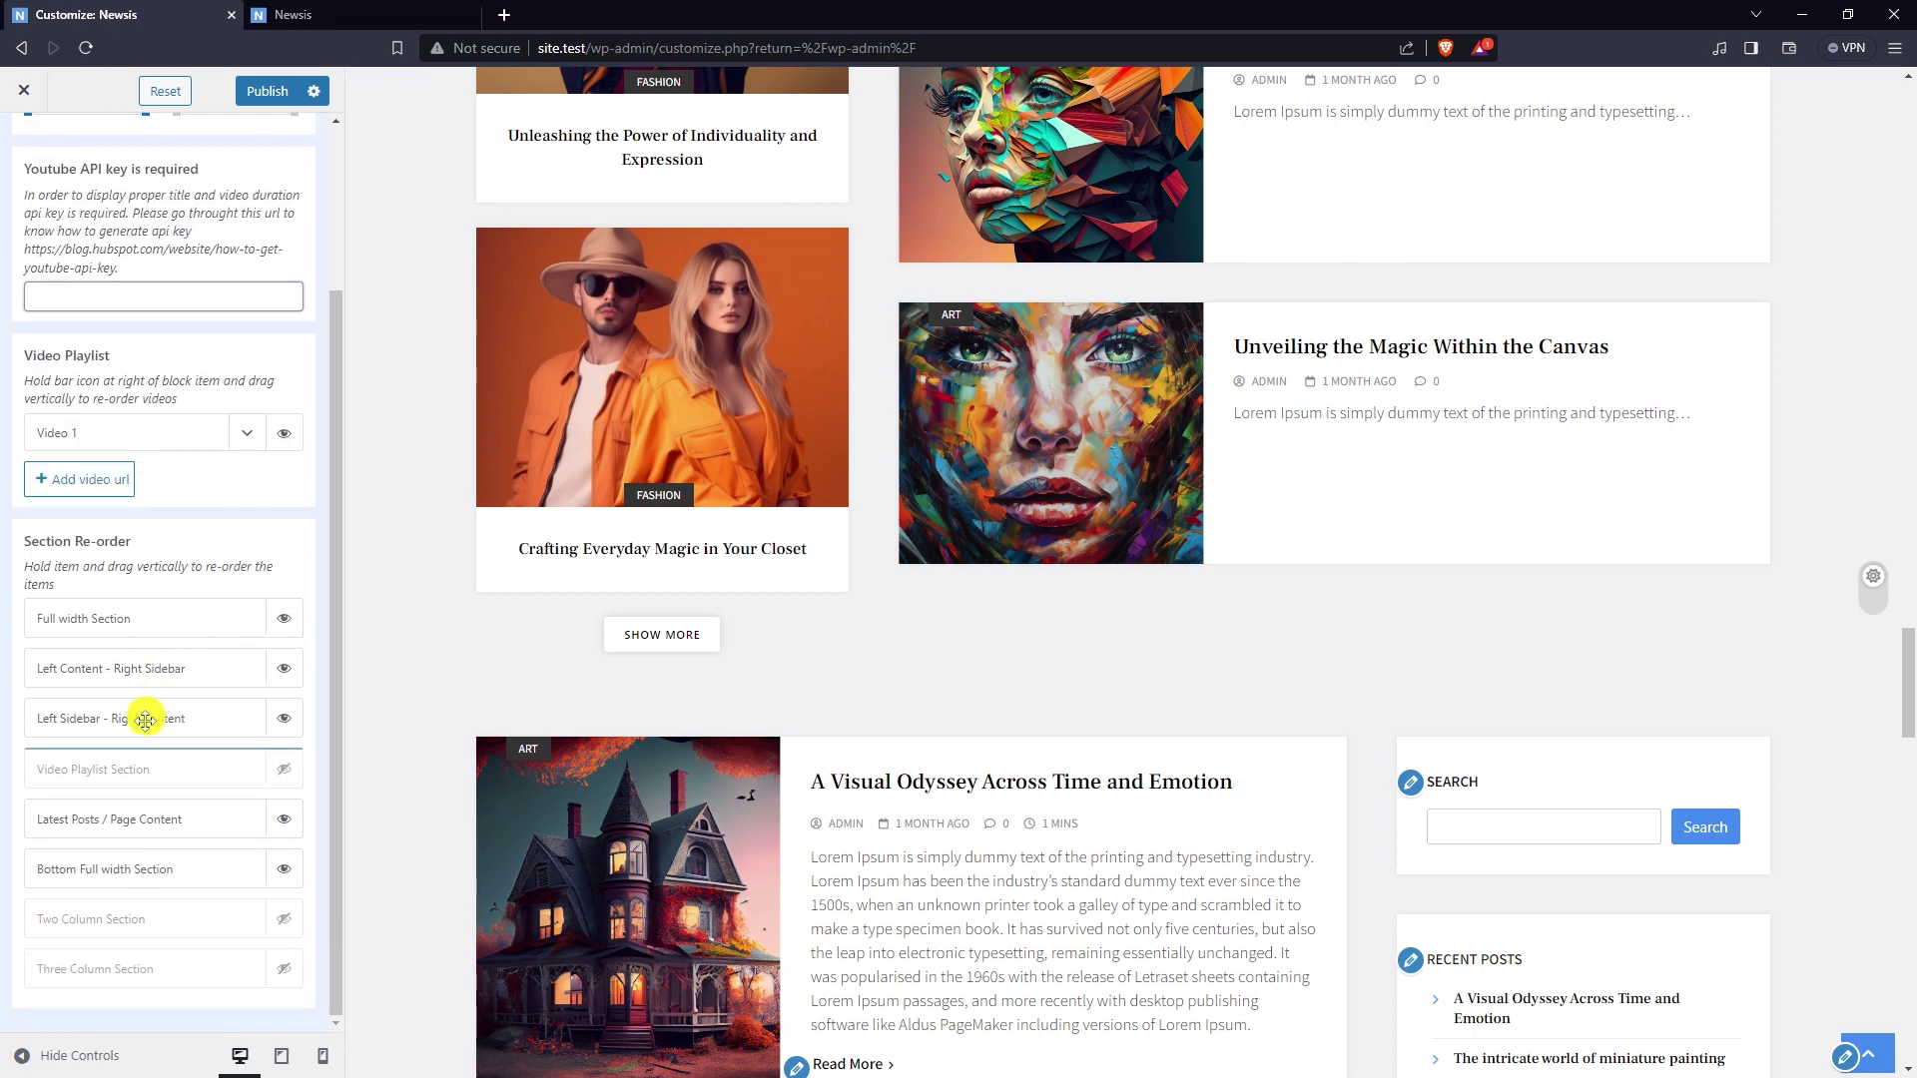
pyautogui.click(284, 771)
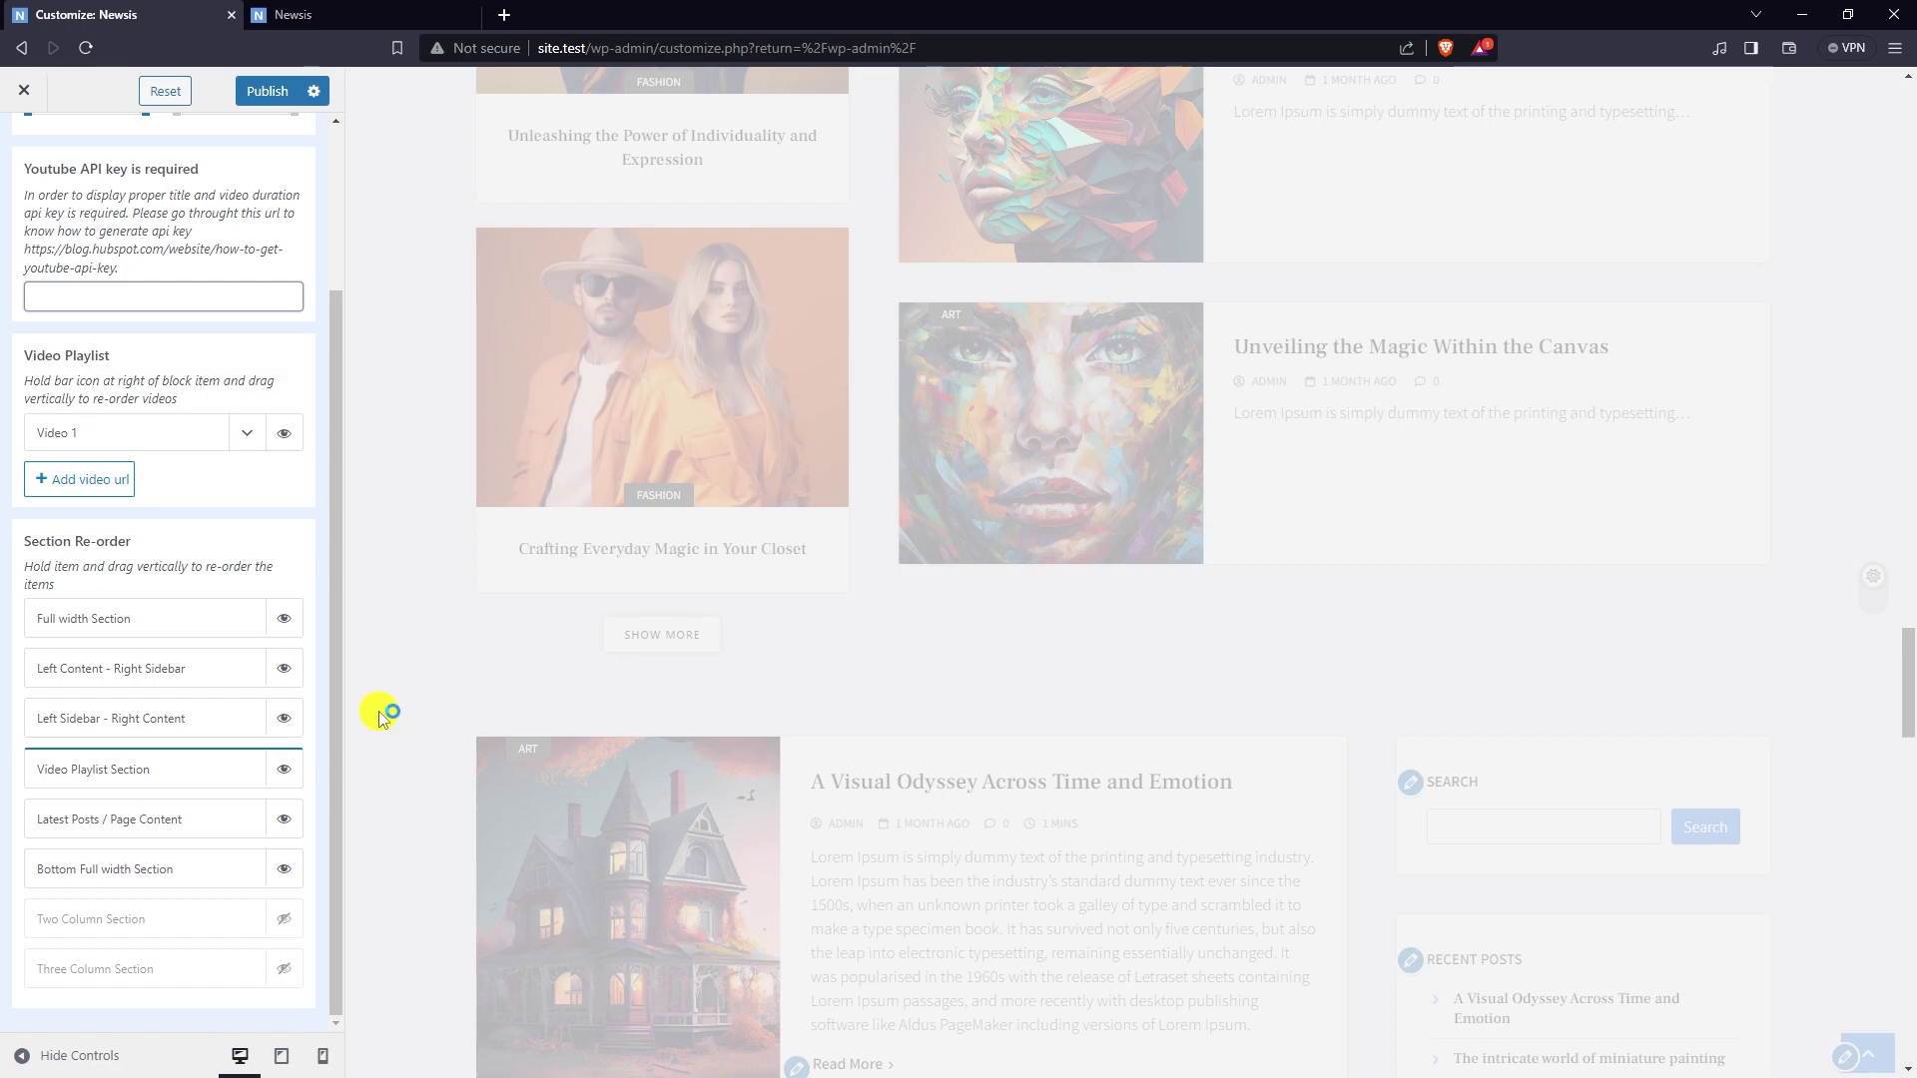
# - Paste the YouTube API key into the Youtube API key field
pyautogui.scroll(-2, 380, 716)
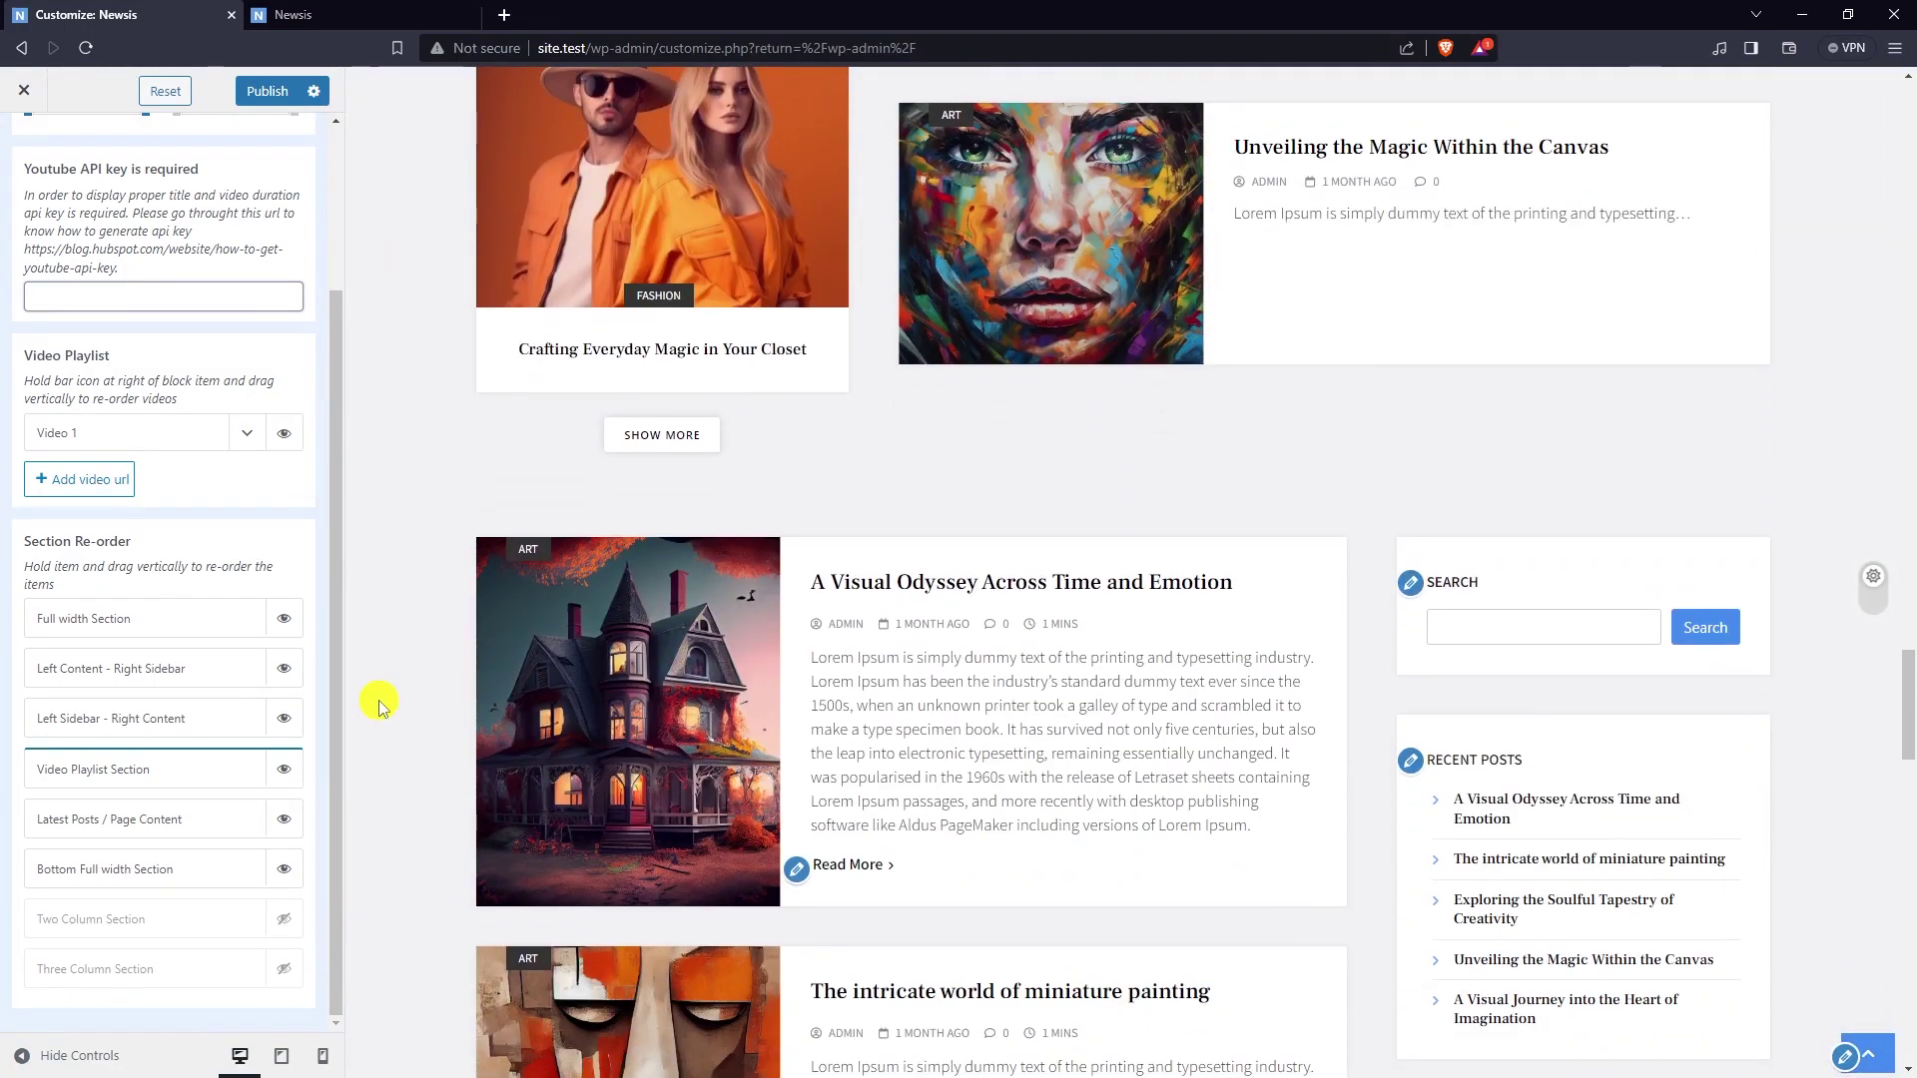
pyautogui.scroll(3, 135, 297)
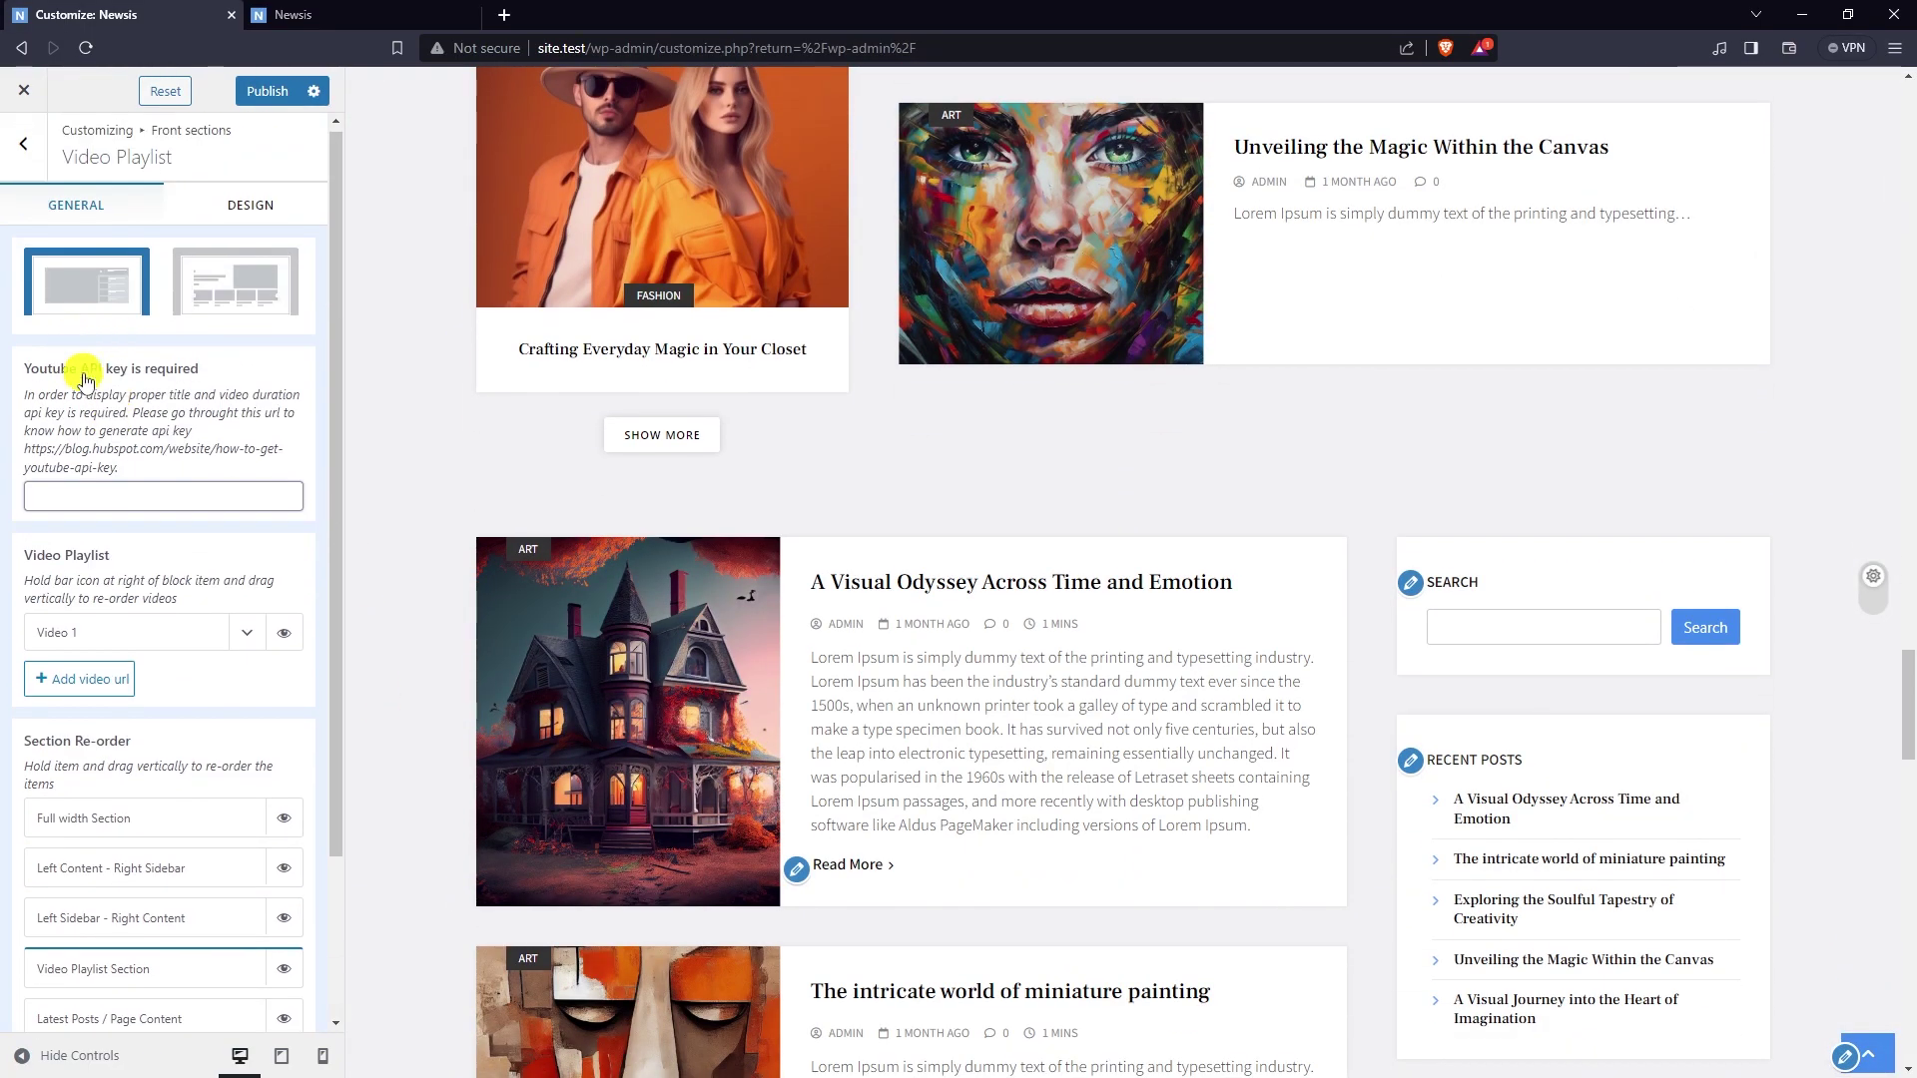
pyautogui.moveTo(30, 371); pyautogui.dragTo(199, 371)
pyautogui.click(75, 417)
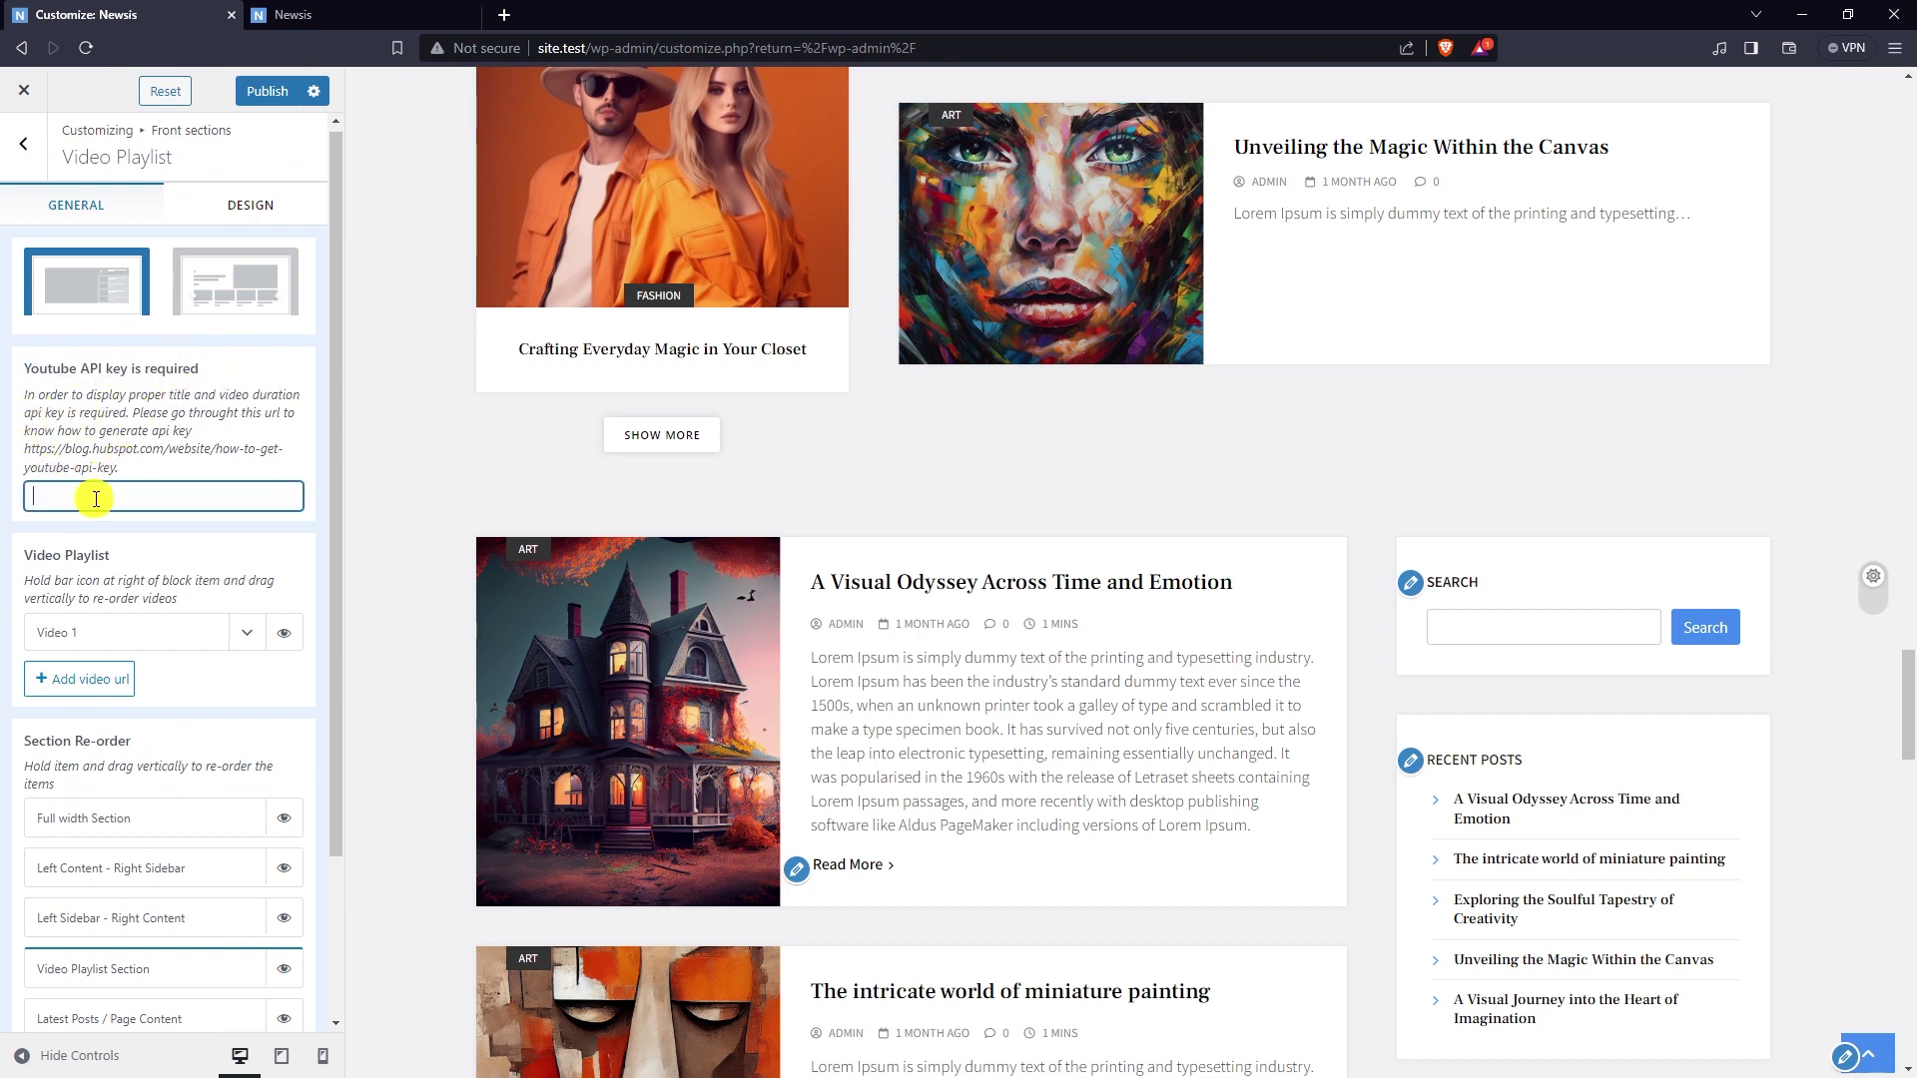
pyautogui.hotkey('ctrl', 'v')
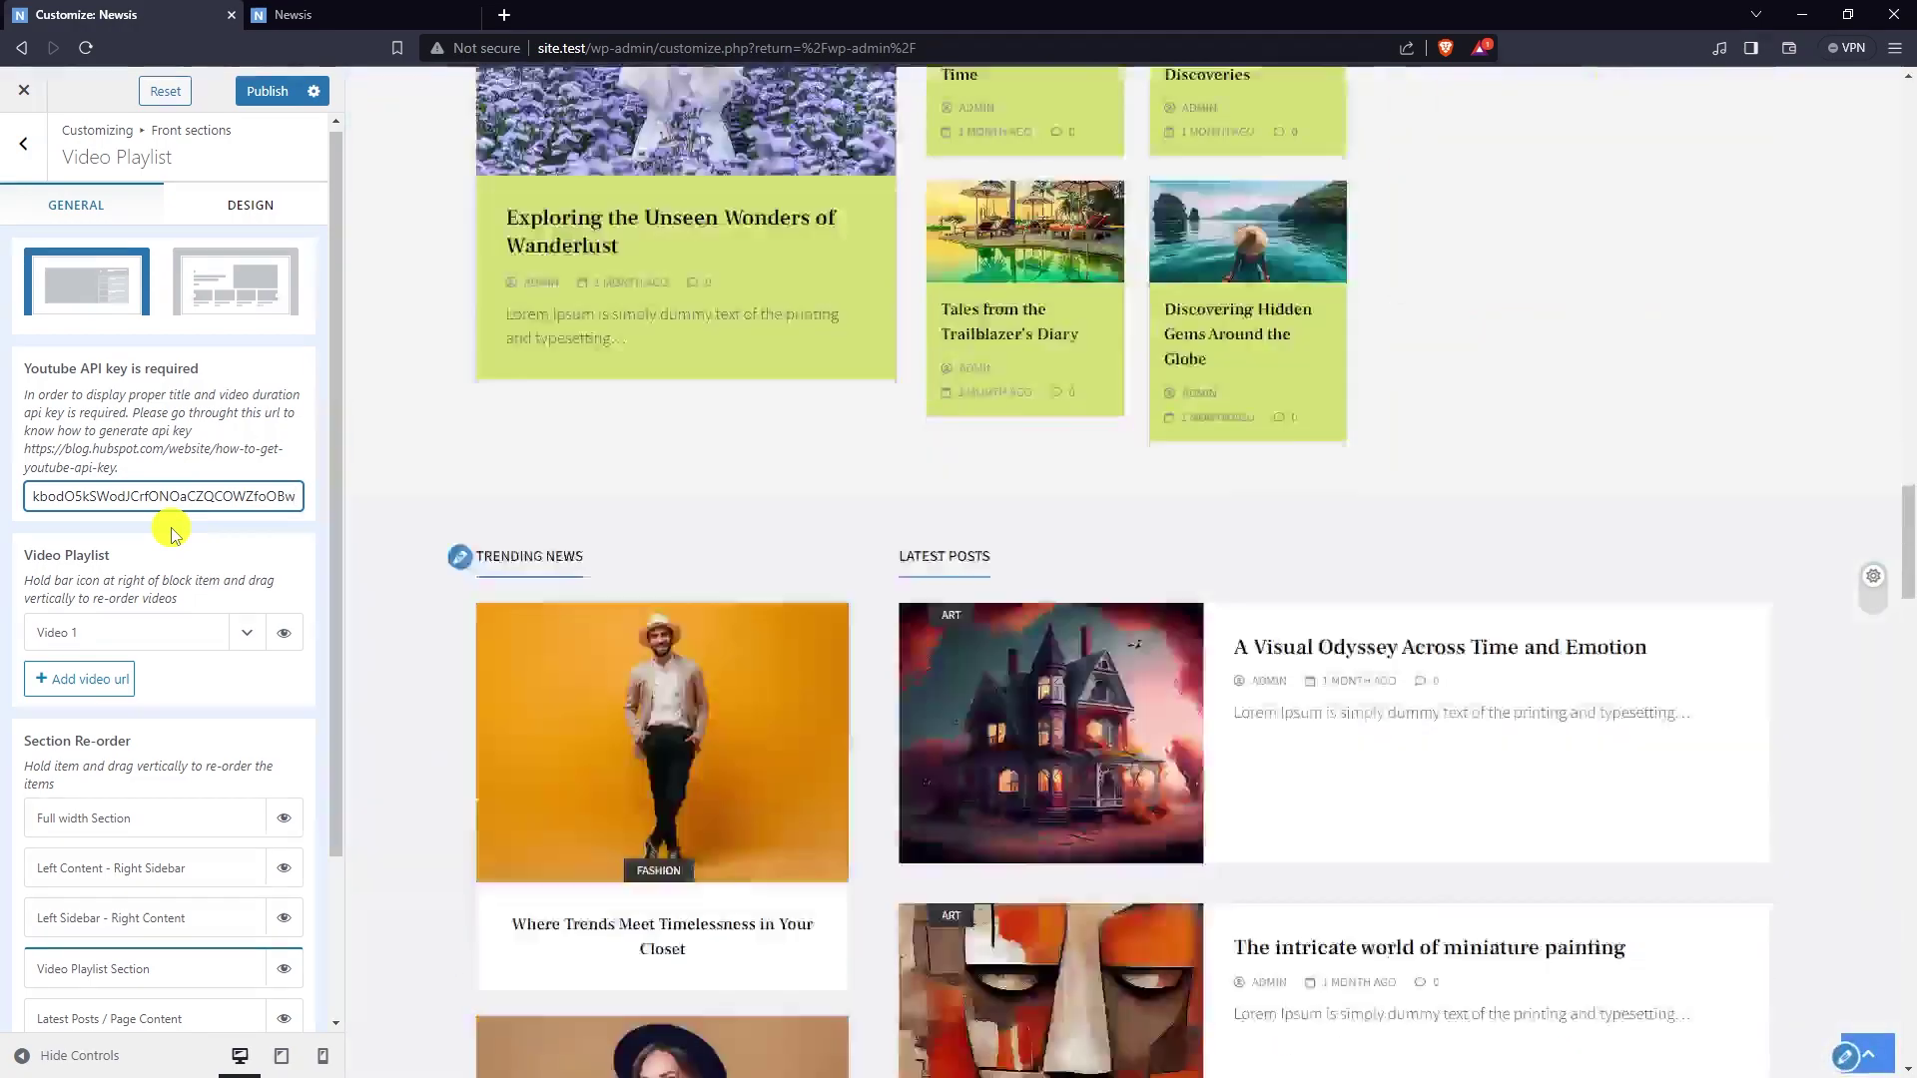
pyautogui.scroll(-1, 447, 489)
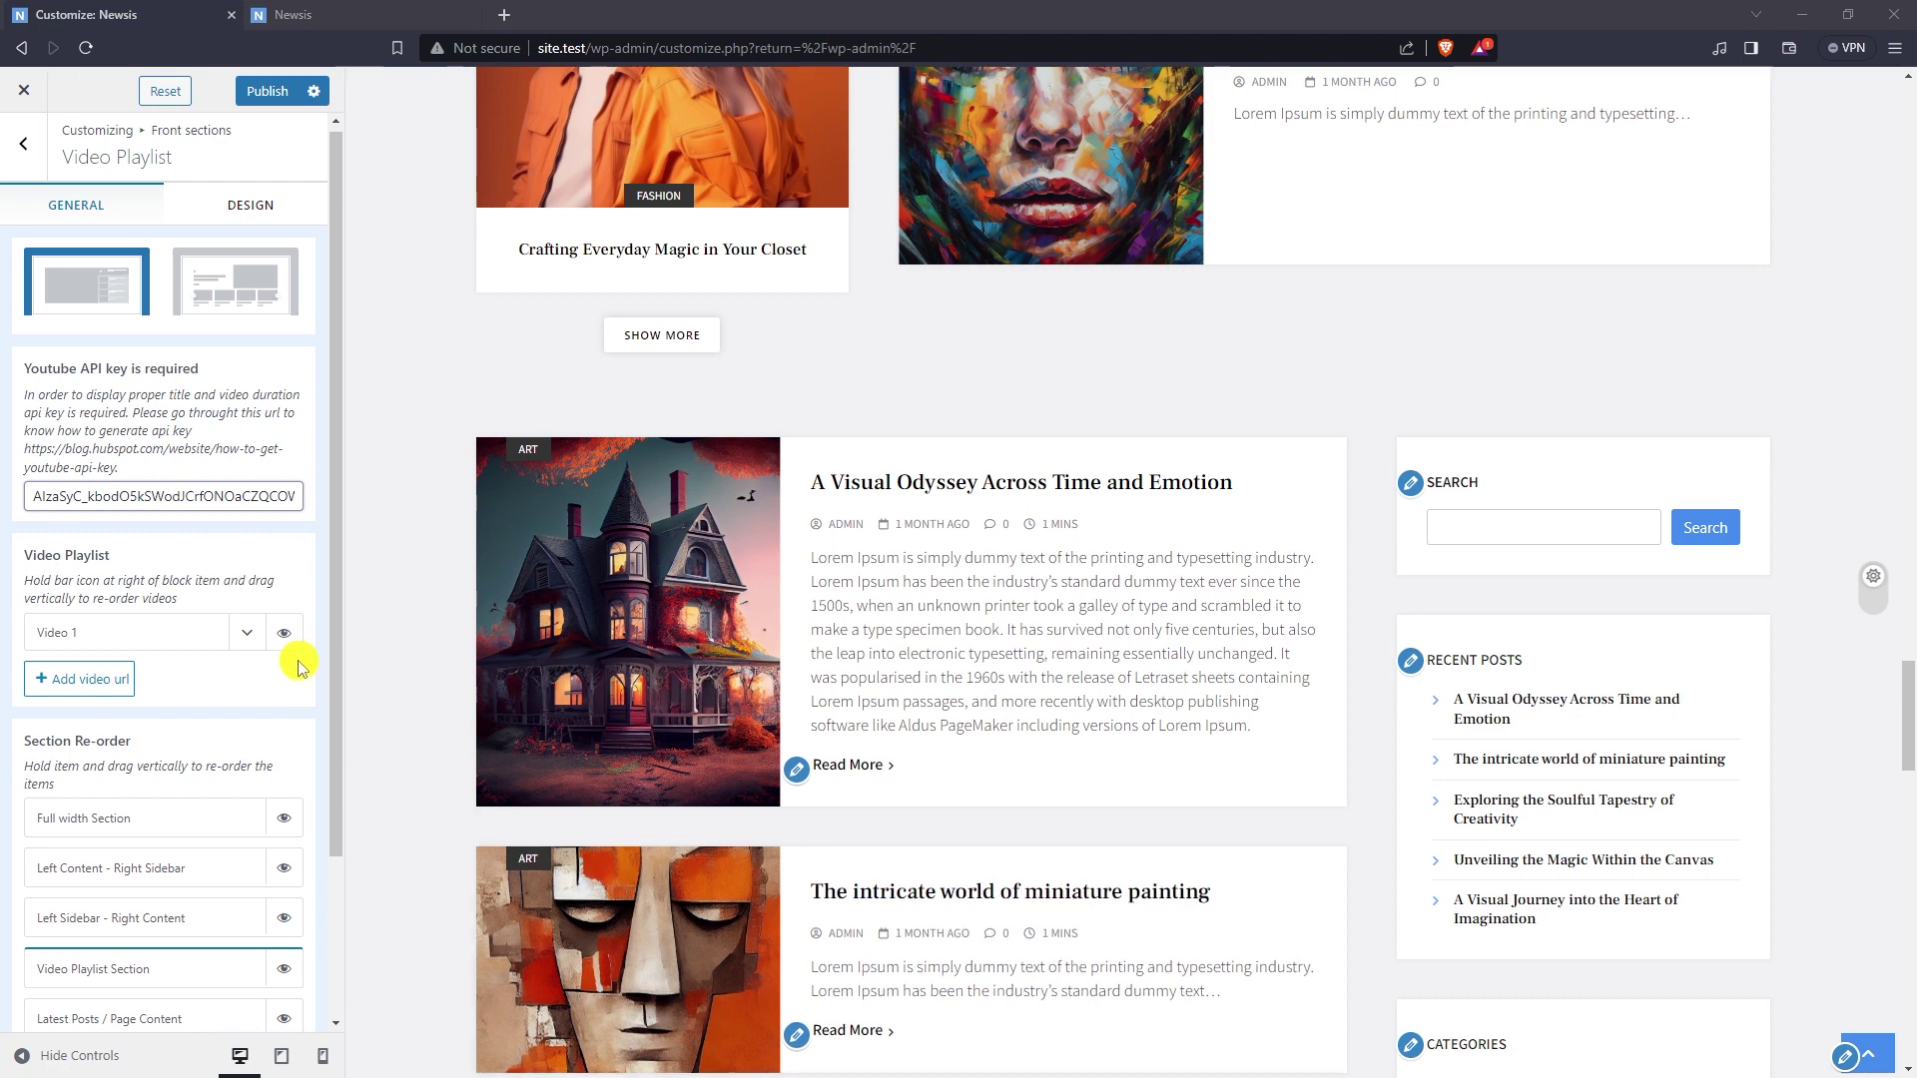
# - Enter the YouTube URL for Video 1, Maldives Travel Video - 4K
pyautogui.click(247, 642)
pyautogui.click(194, 696)
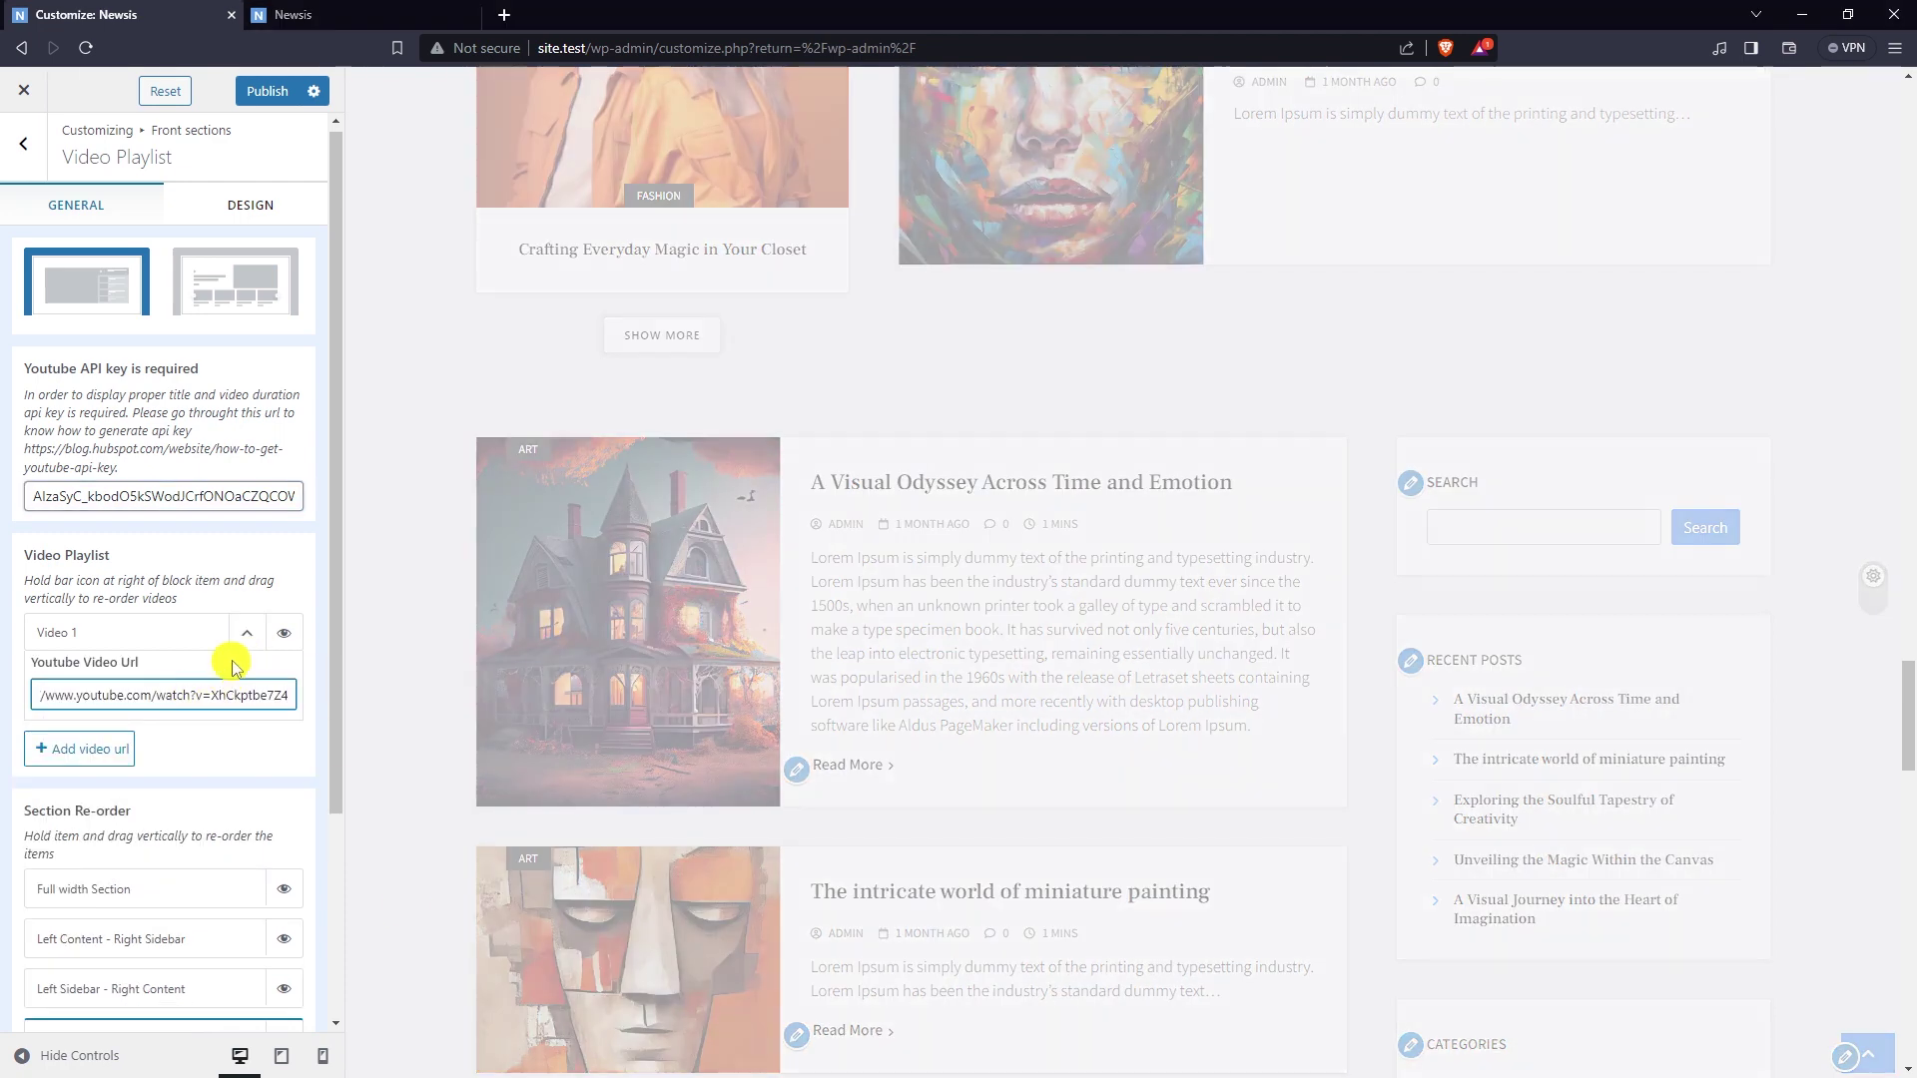
pyautogui.click(248, 645)
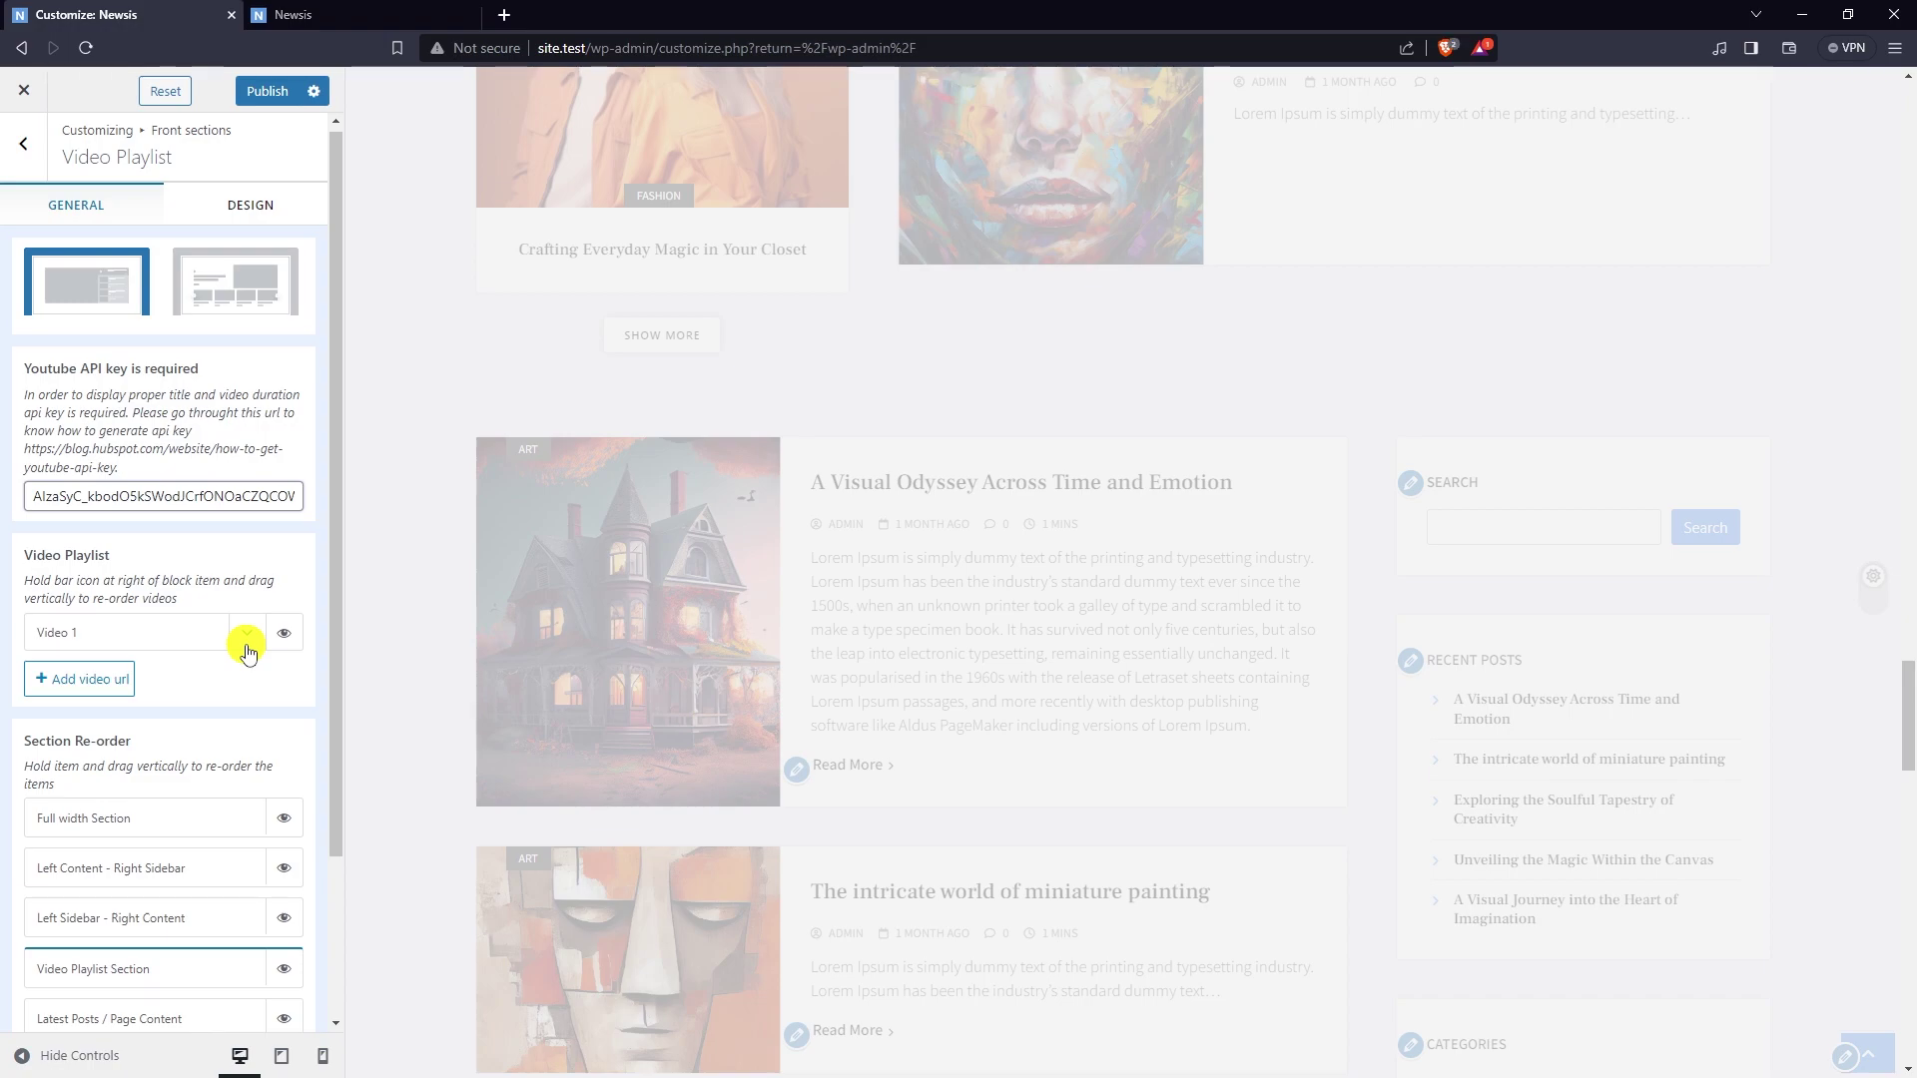
pyautogui.scroll(-1, 420, 651)
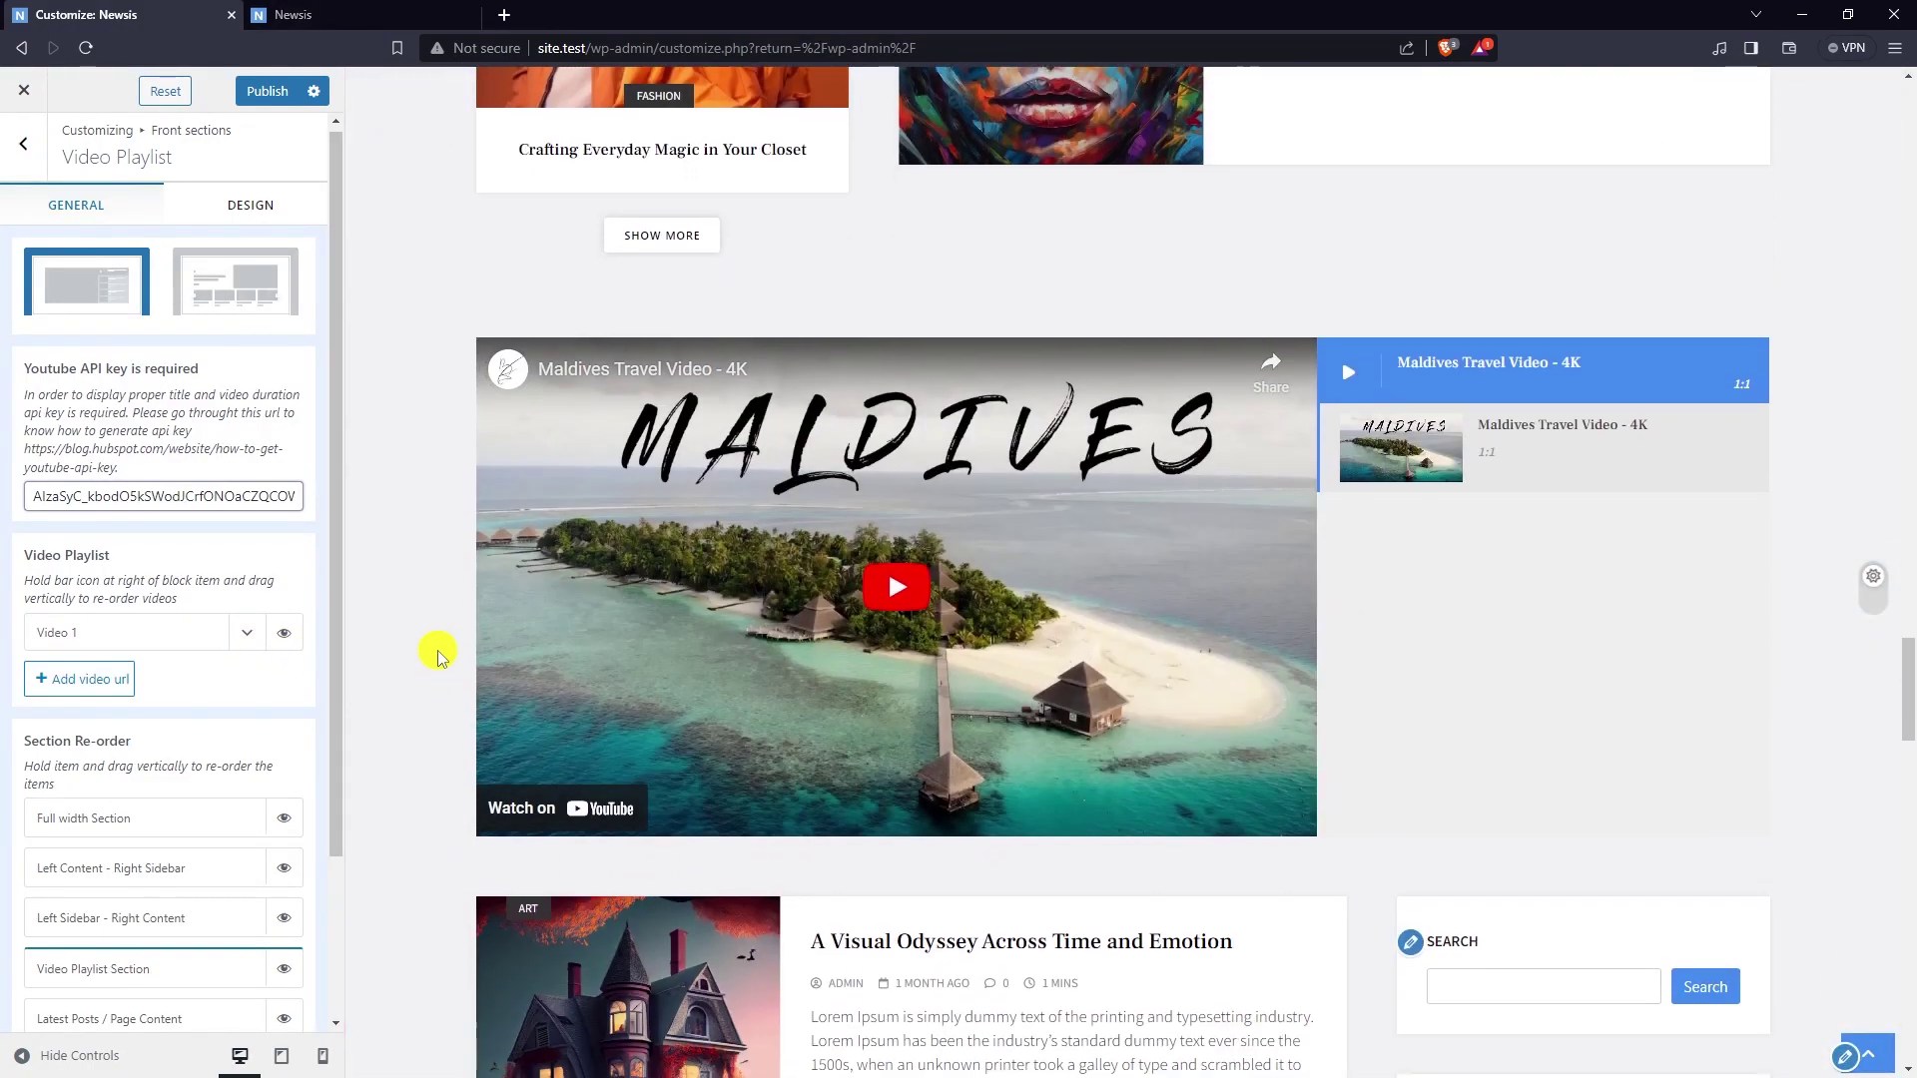
# - Add Video 2 with the THE MOUNTAINS - Cinematic Short Film URL
pyautogui.click(92, 679)
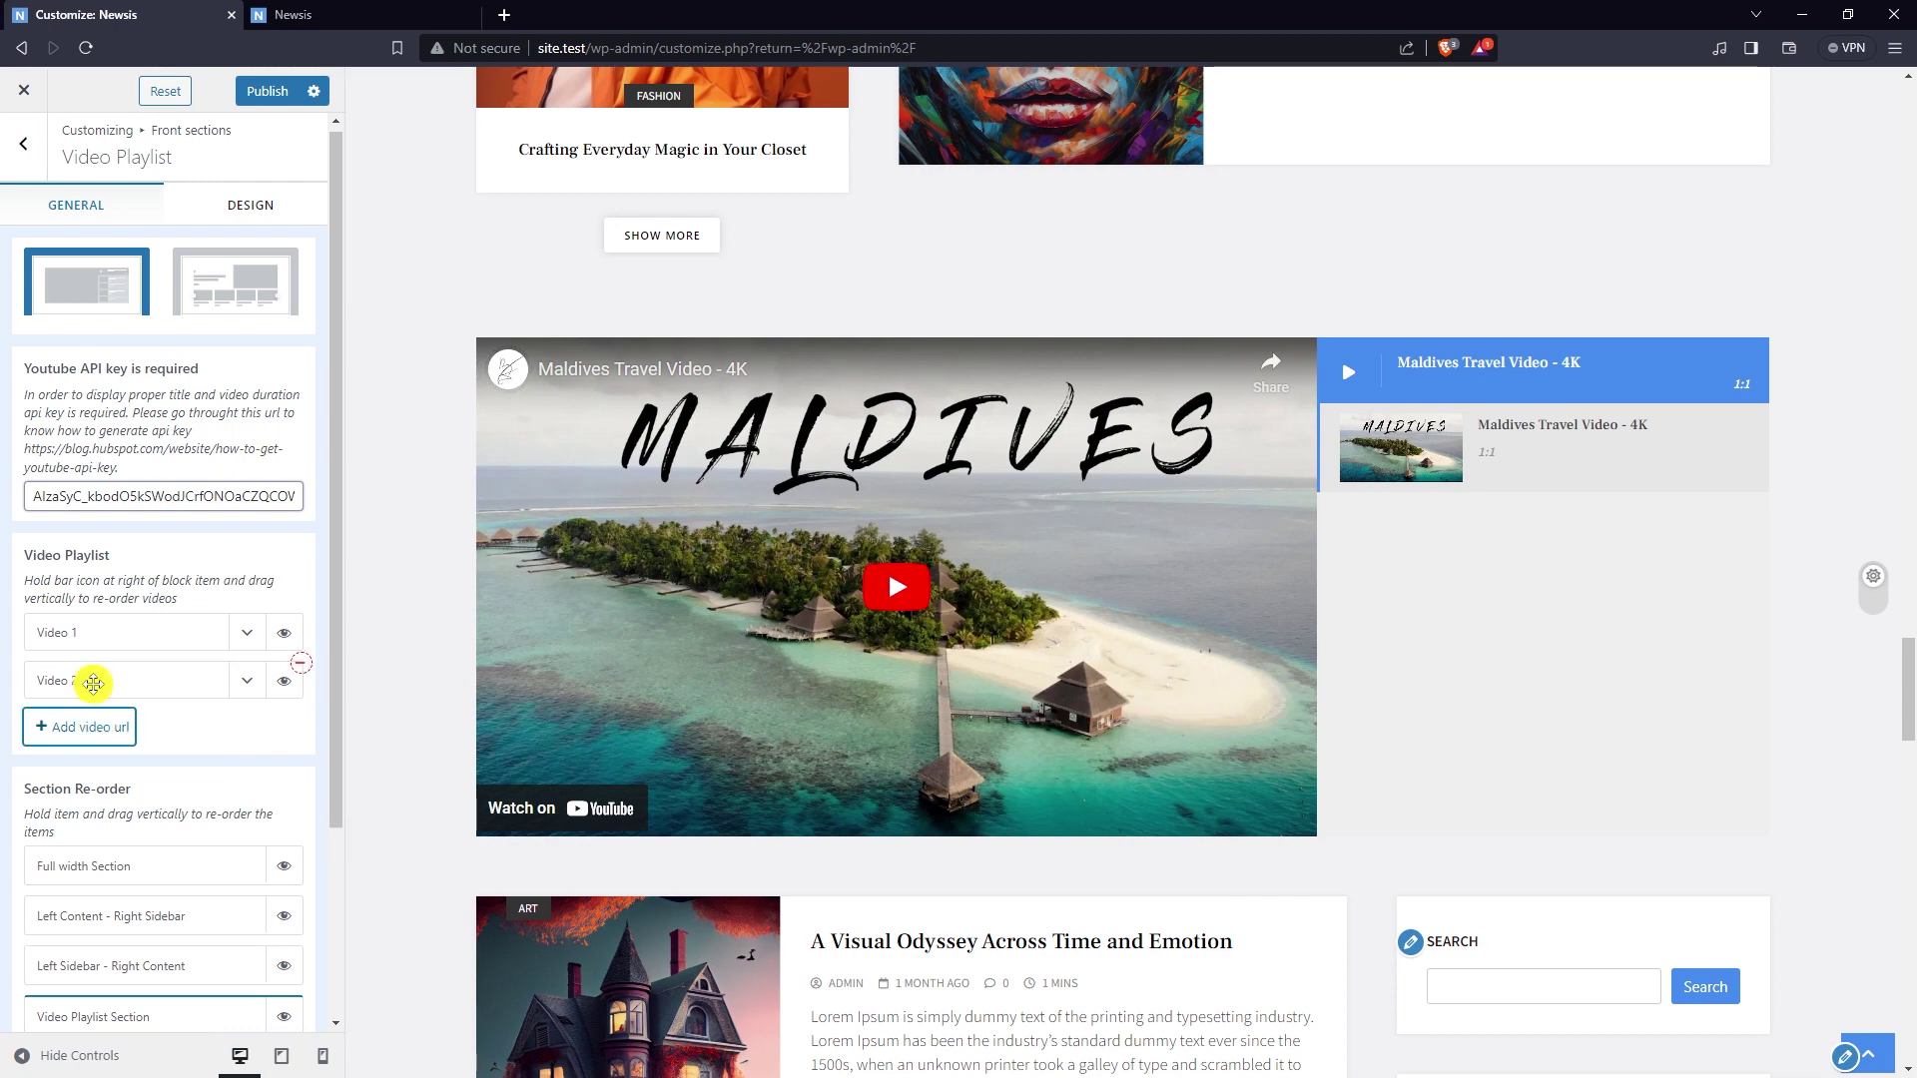
pyautogui.click(245, 680)
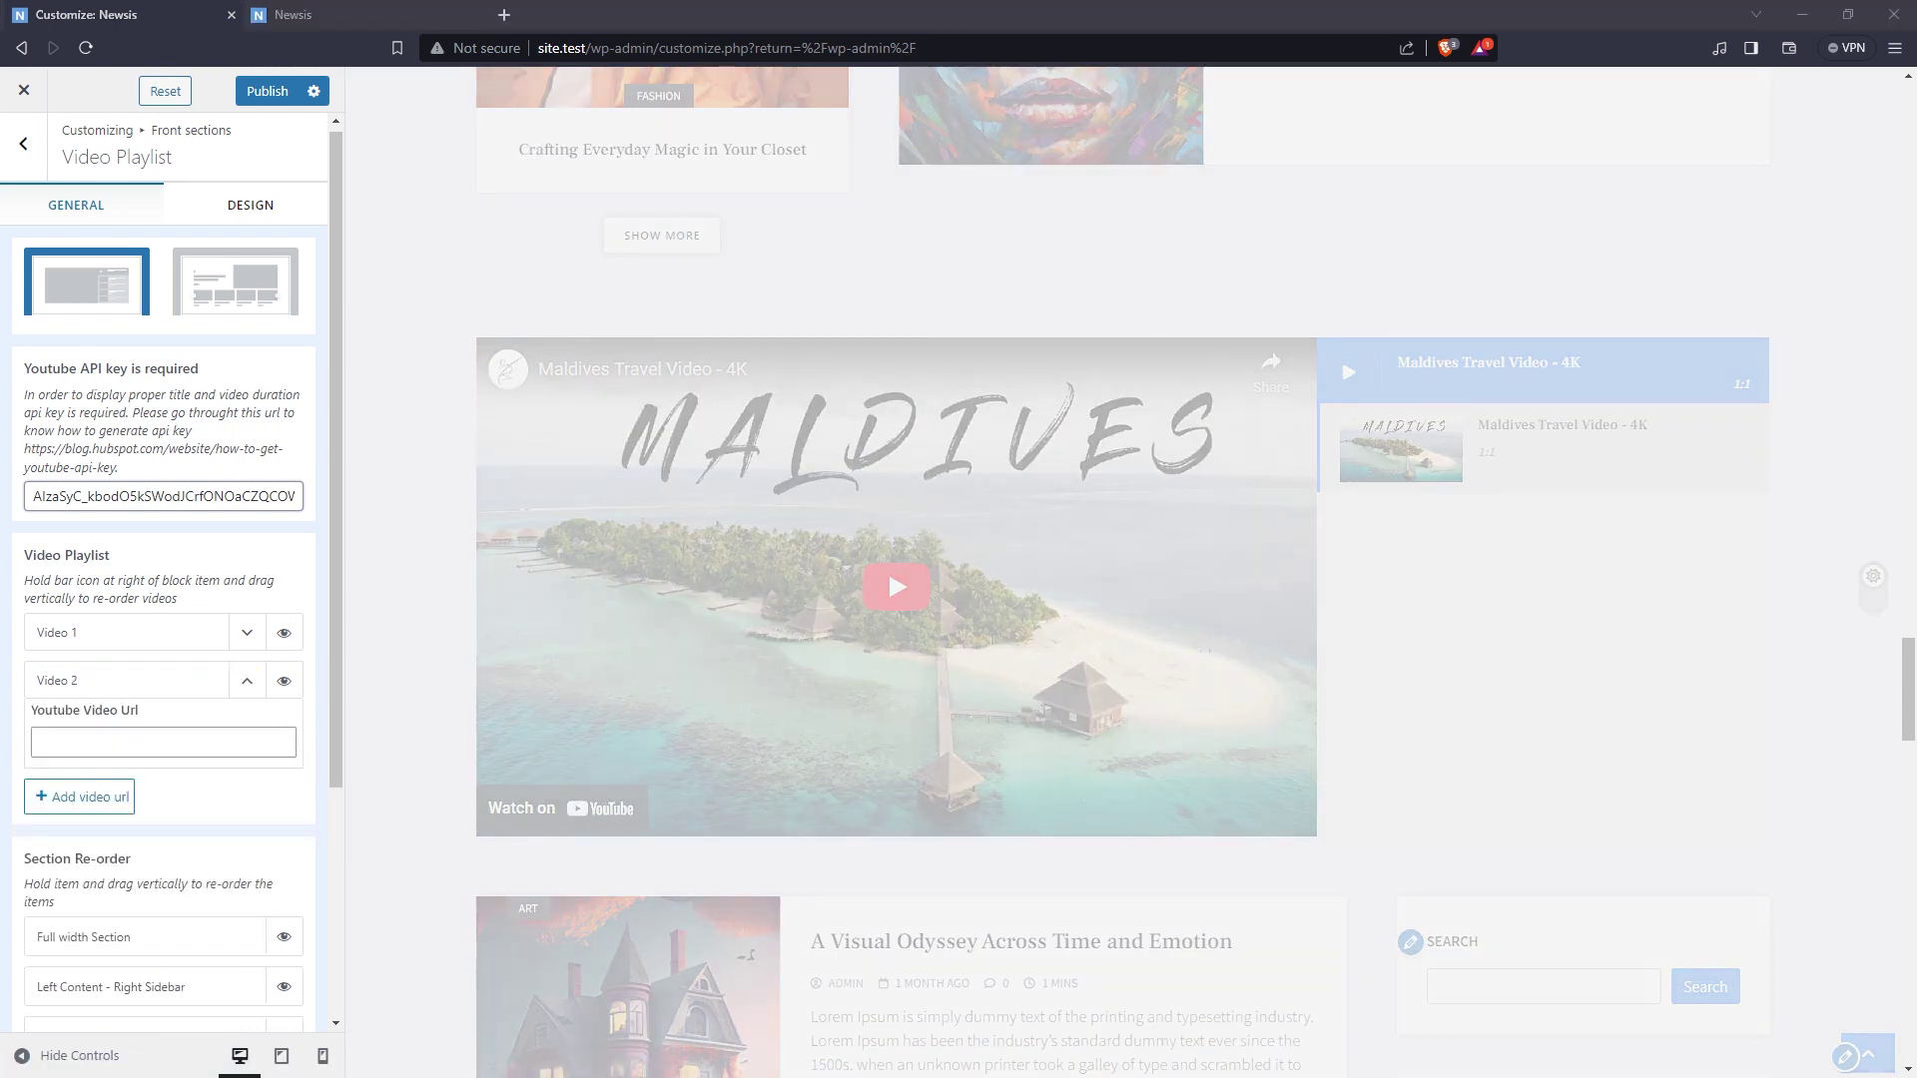
pyautogui.click(205, 741)
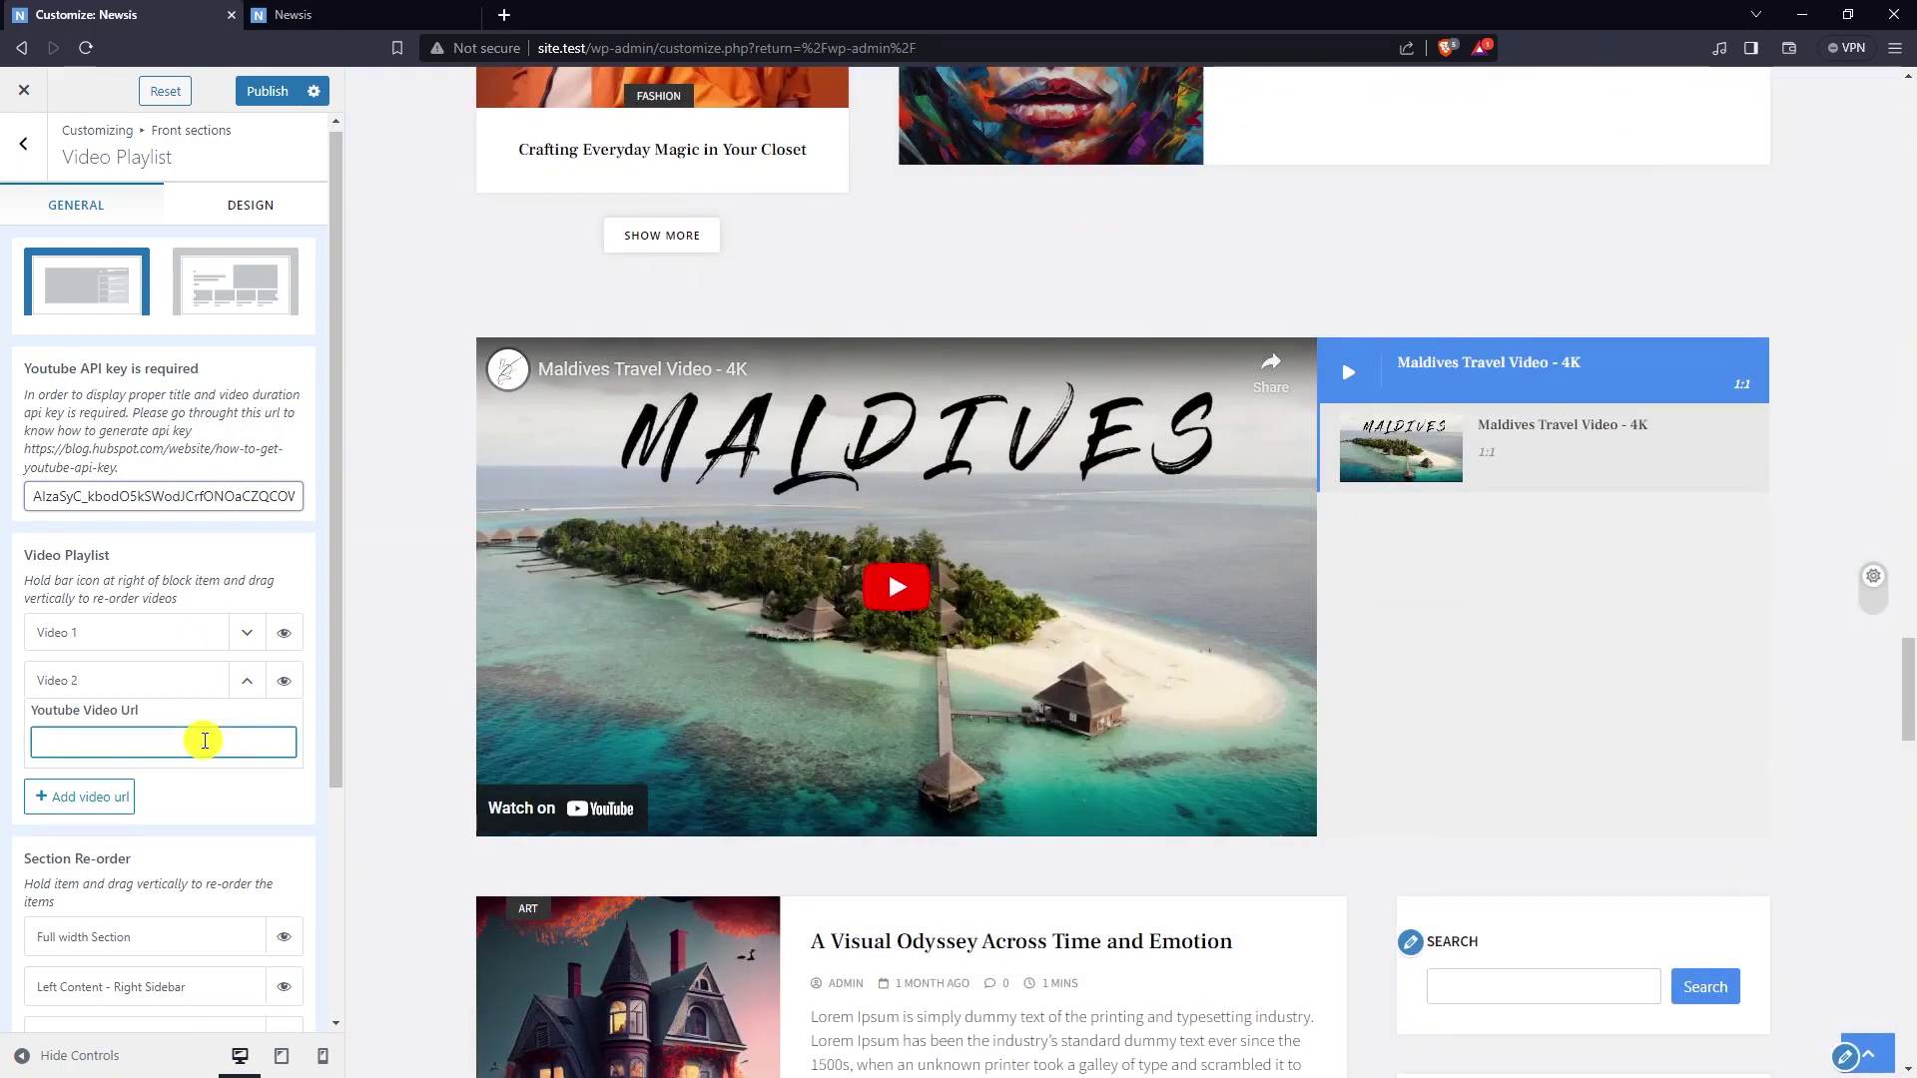
pyautogui.write('https://www.youtube.com/watch?v=JUh4koZ8Uqw&t=13s')
pyautogui.click(237, 688)
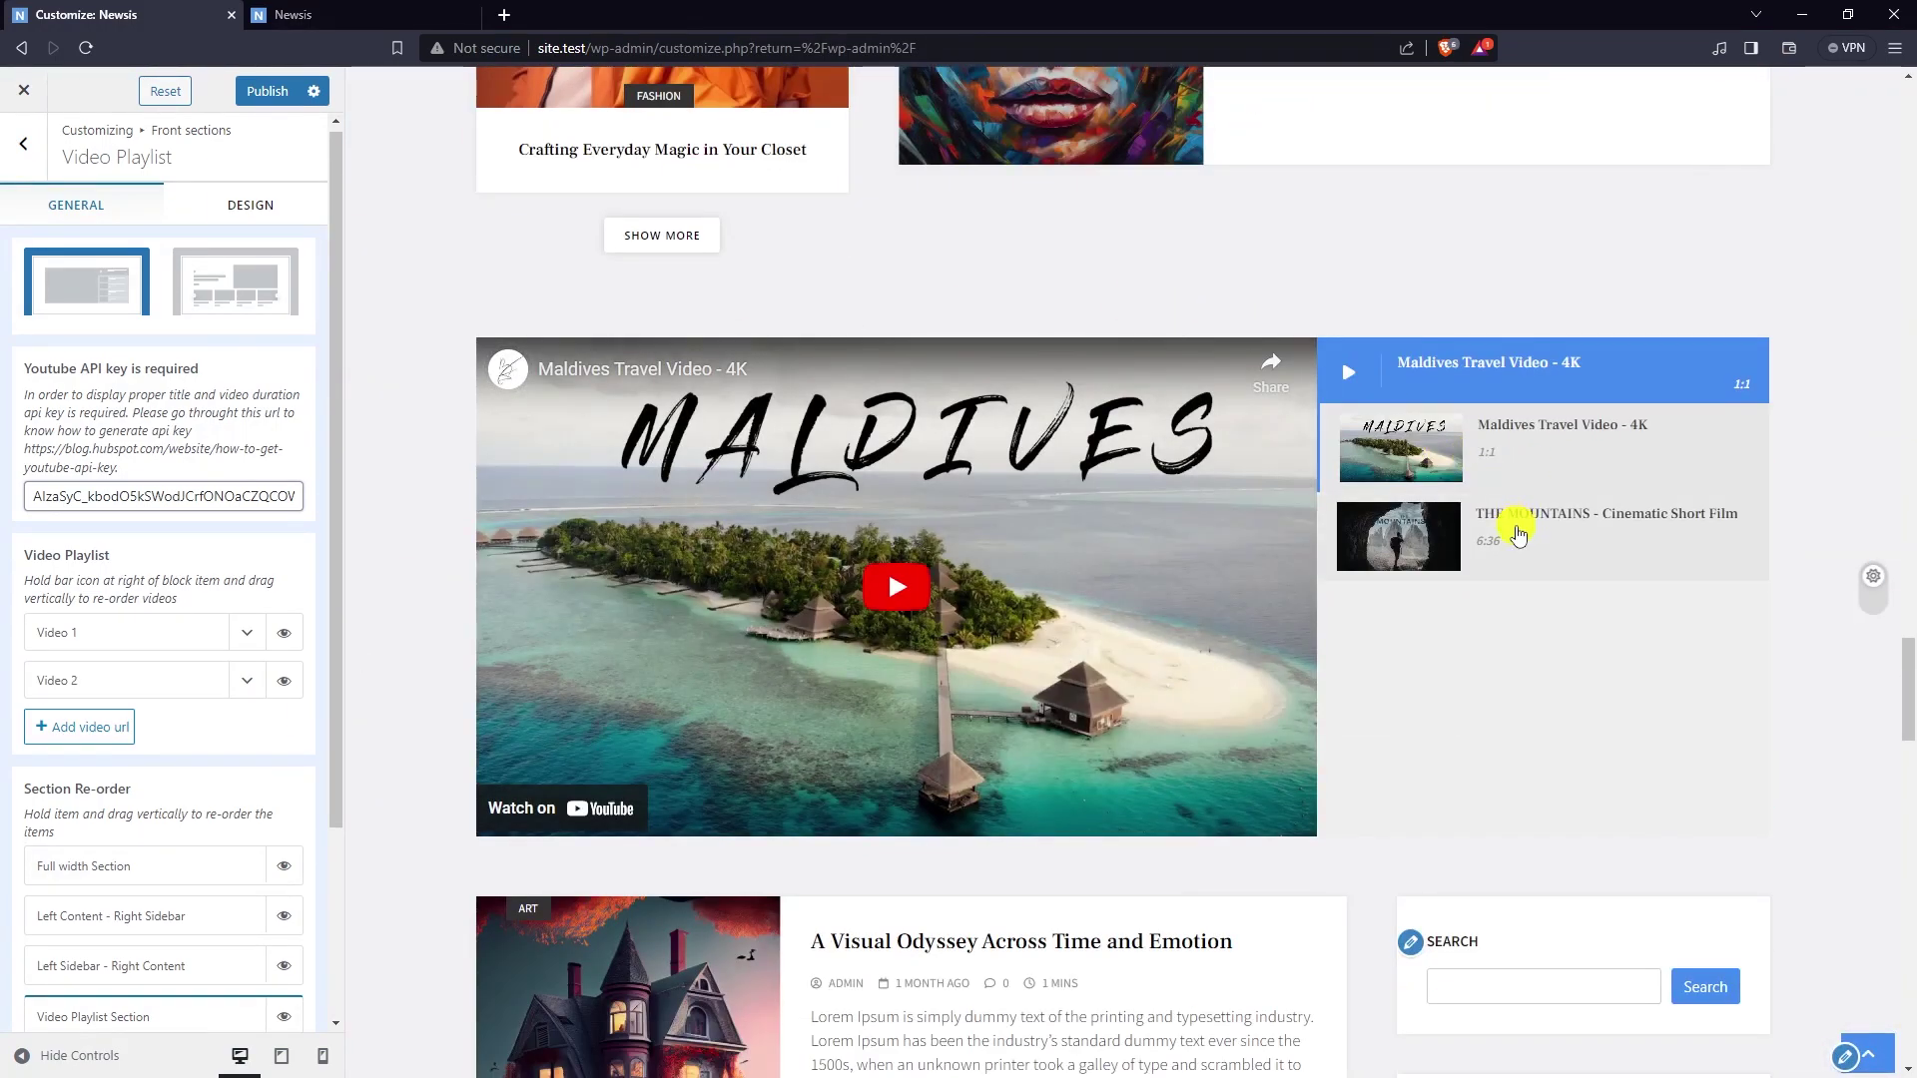
pyautogui.scroll(-1, 1620, 640)
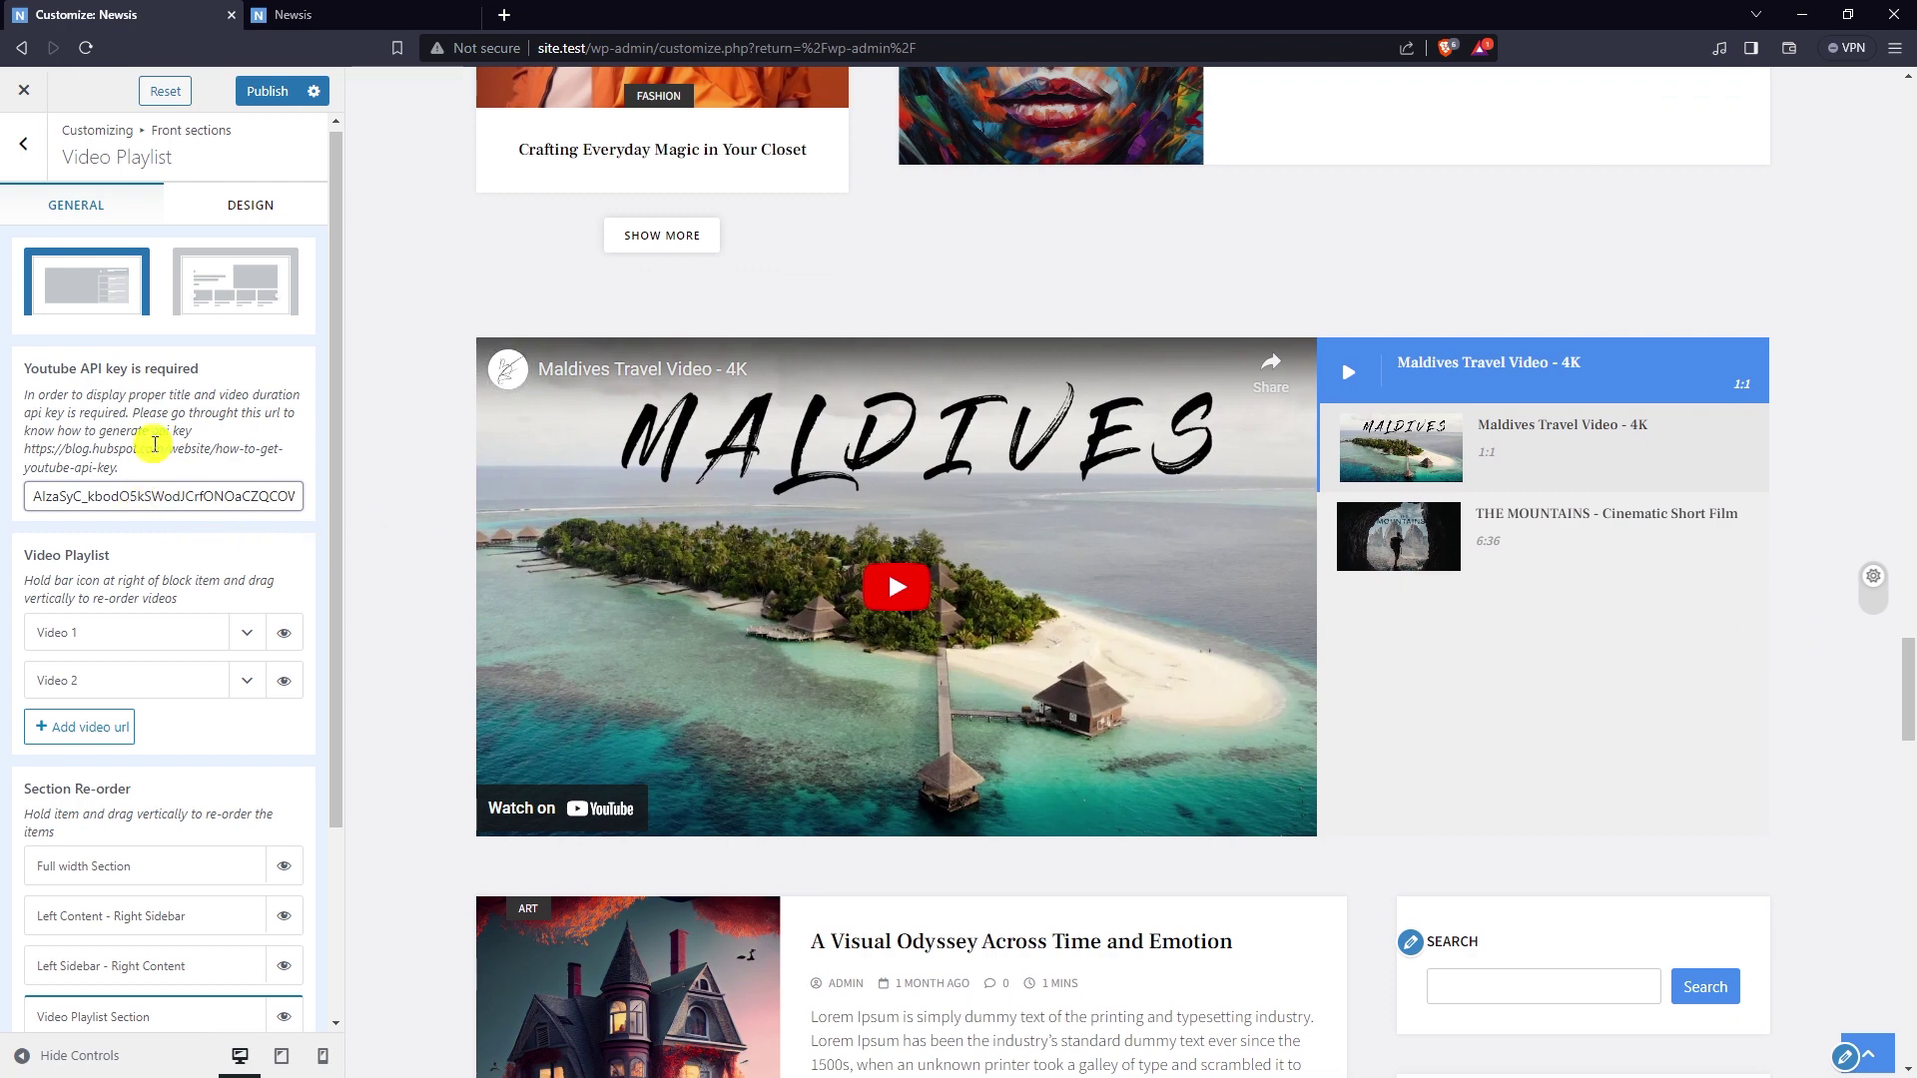
# - Set the Video Playlist section background colour to black
pyautogui.click(248, 207)
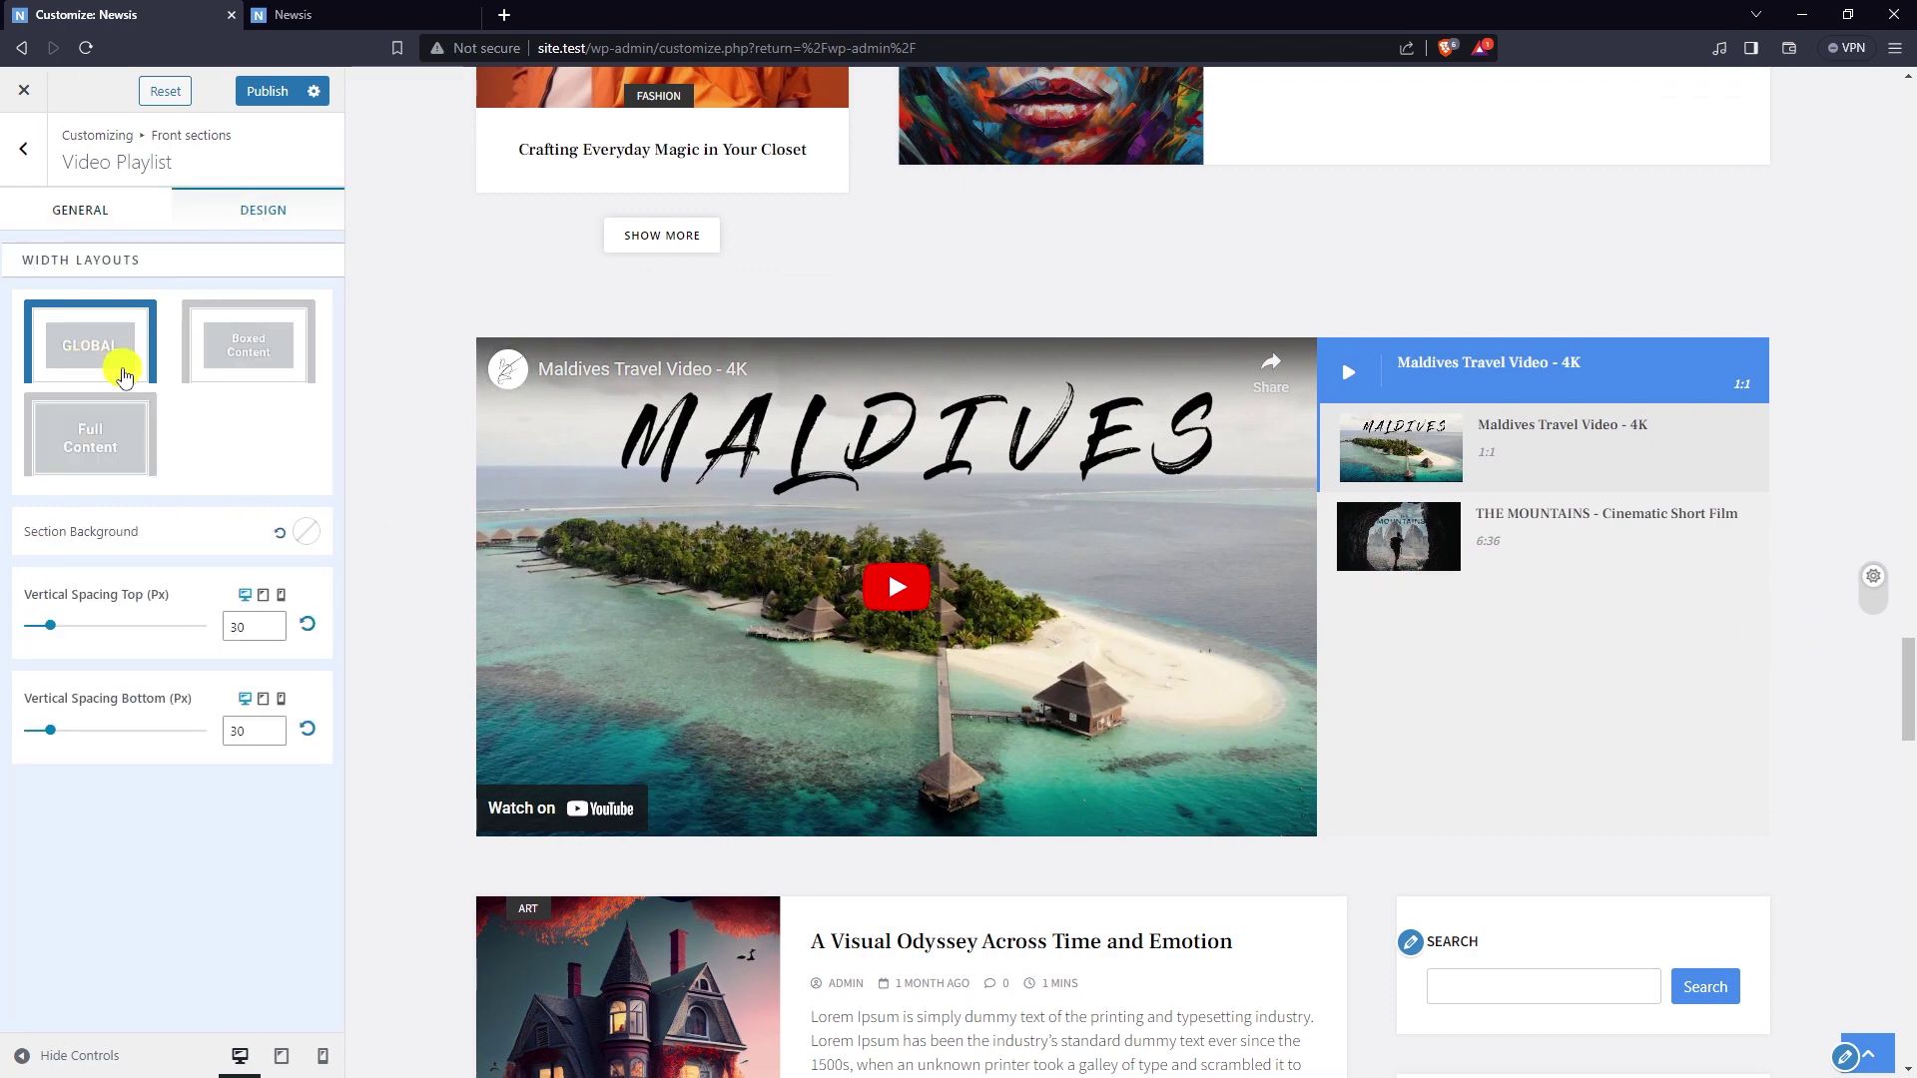
pyautogui.moveTo(40, 547); pyautogui.dragTo(195, 545)
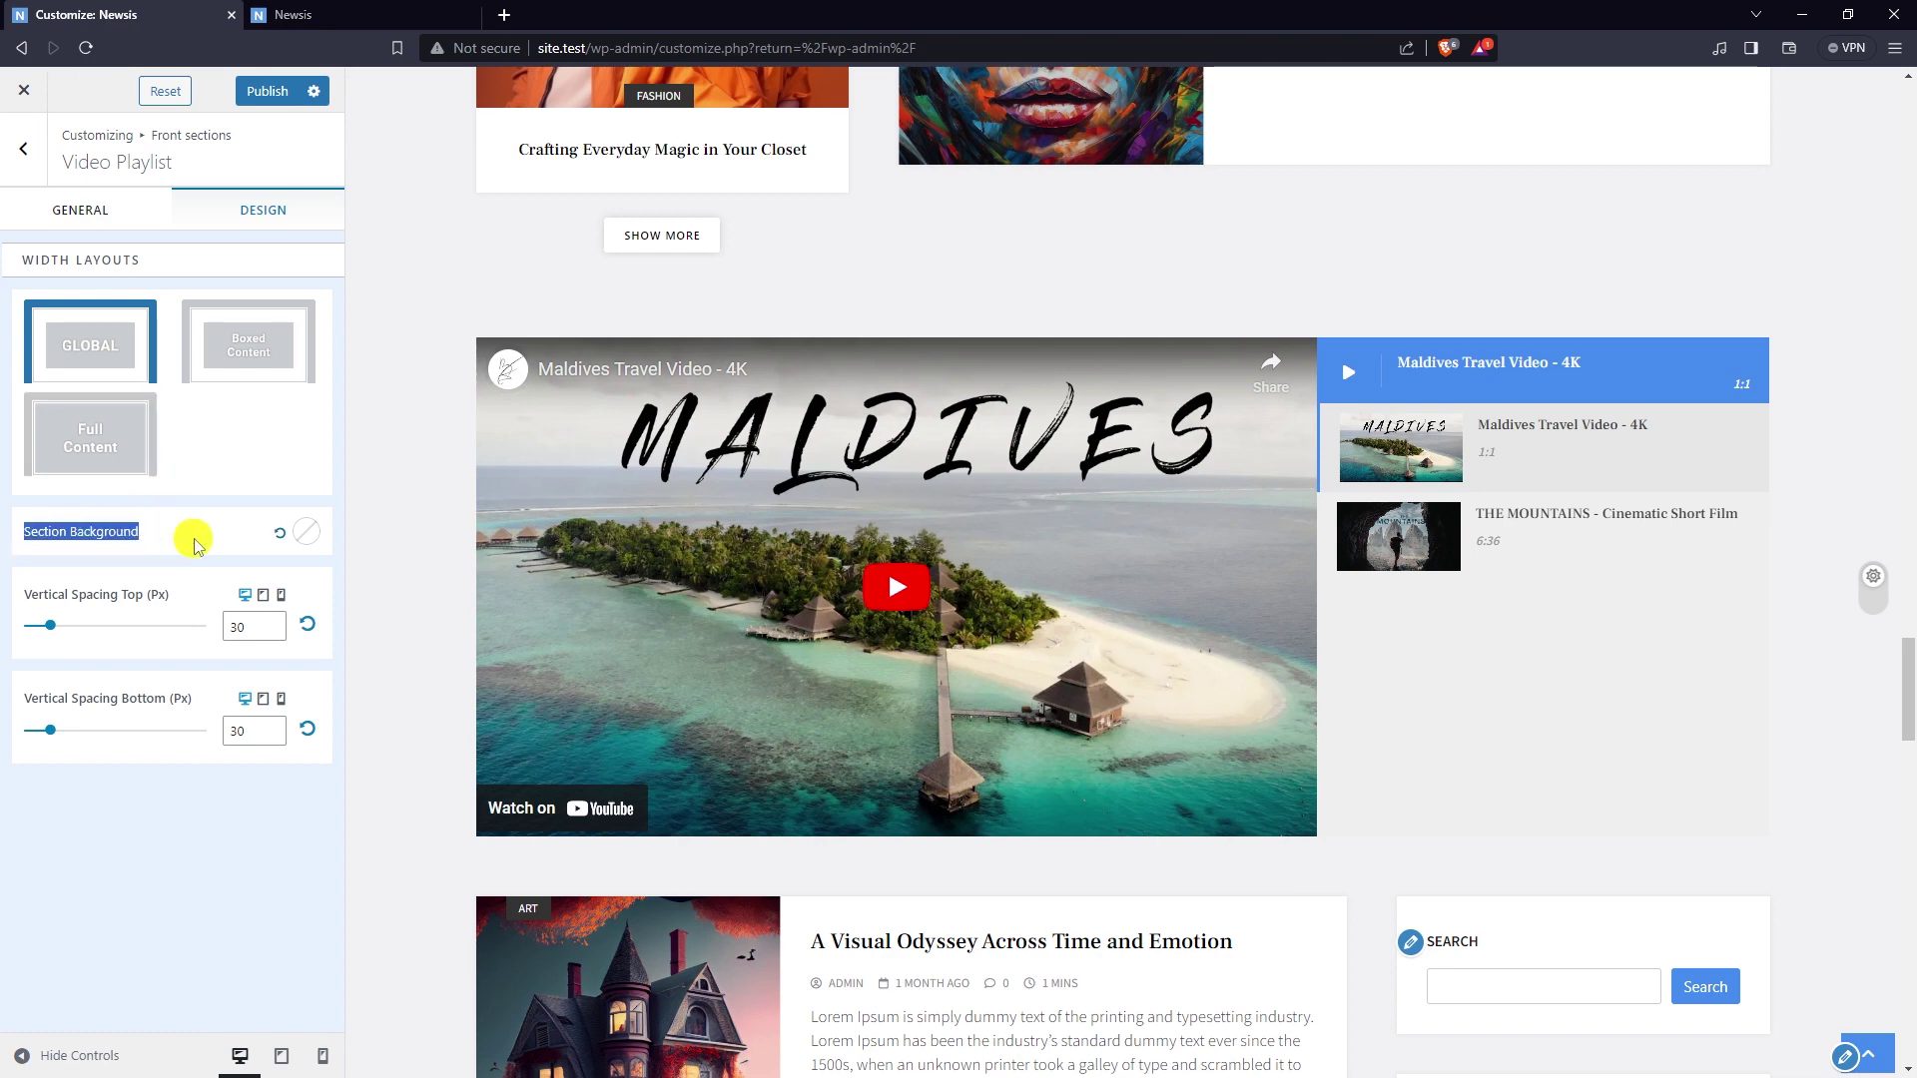
pyautogui.click(307, 530)
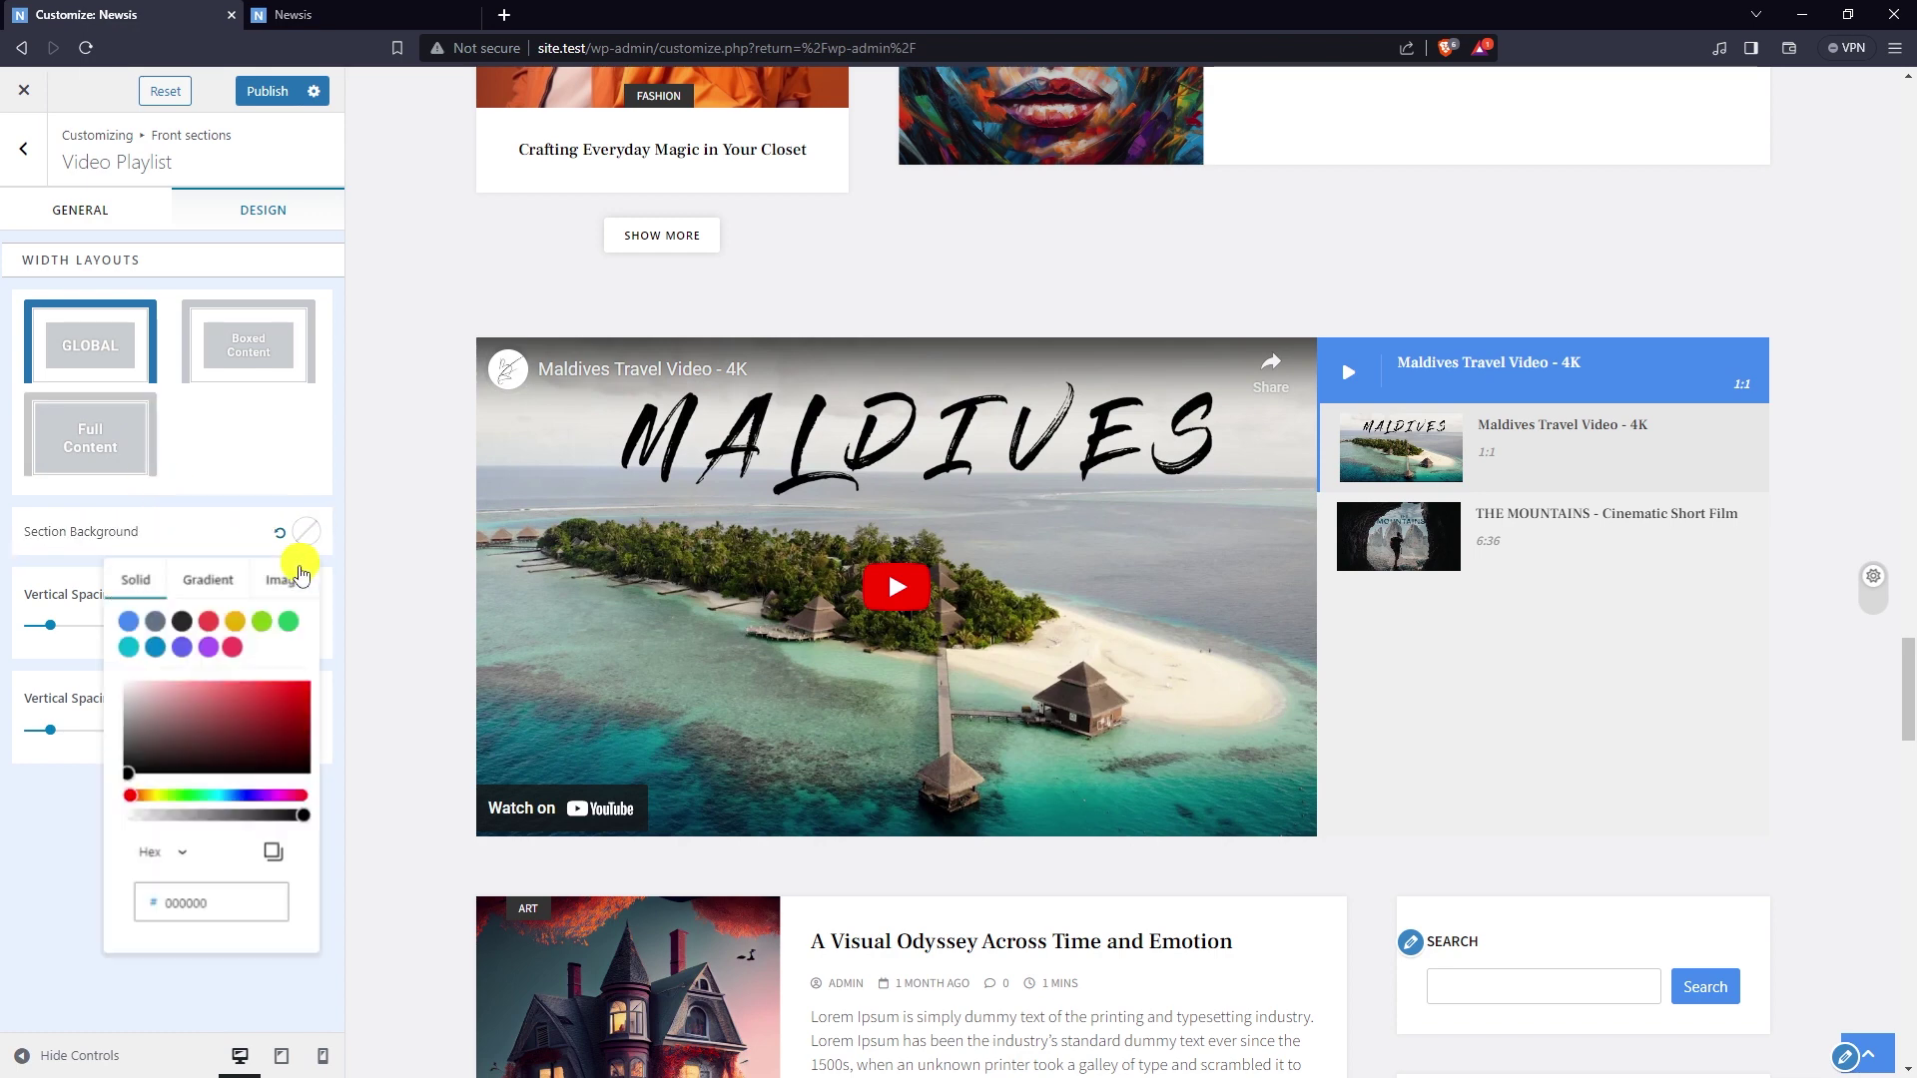
pyautogui.moveTo(133, 699); pyautogui.dragTo(133, 802)
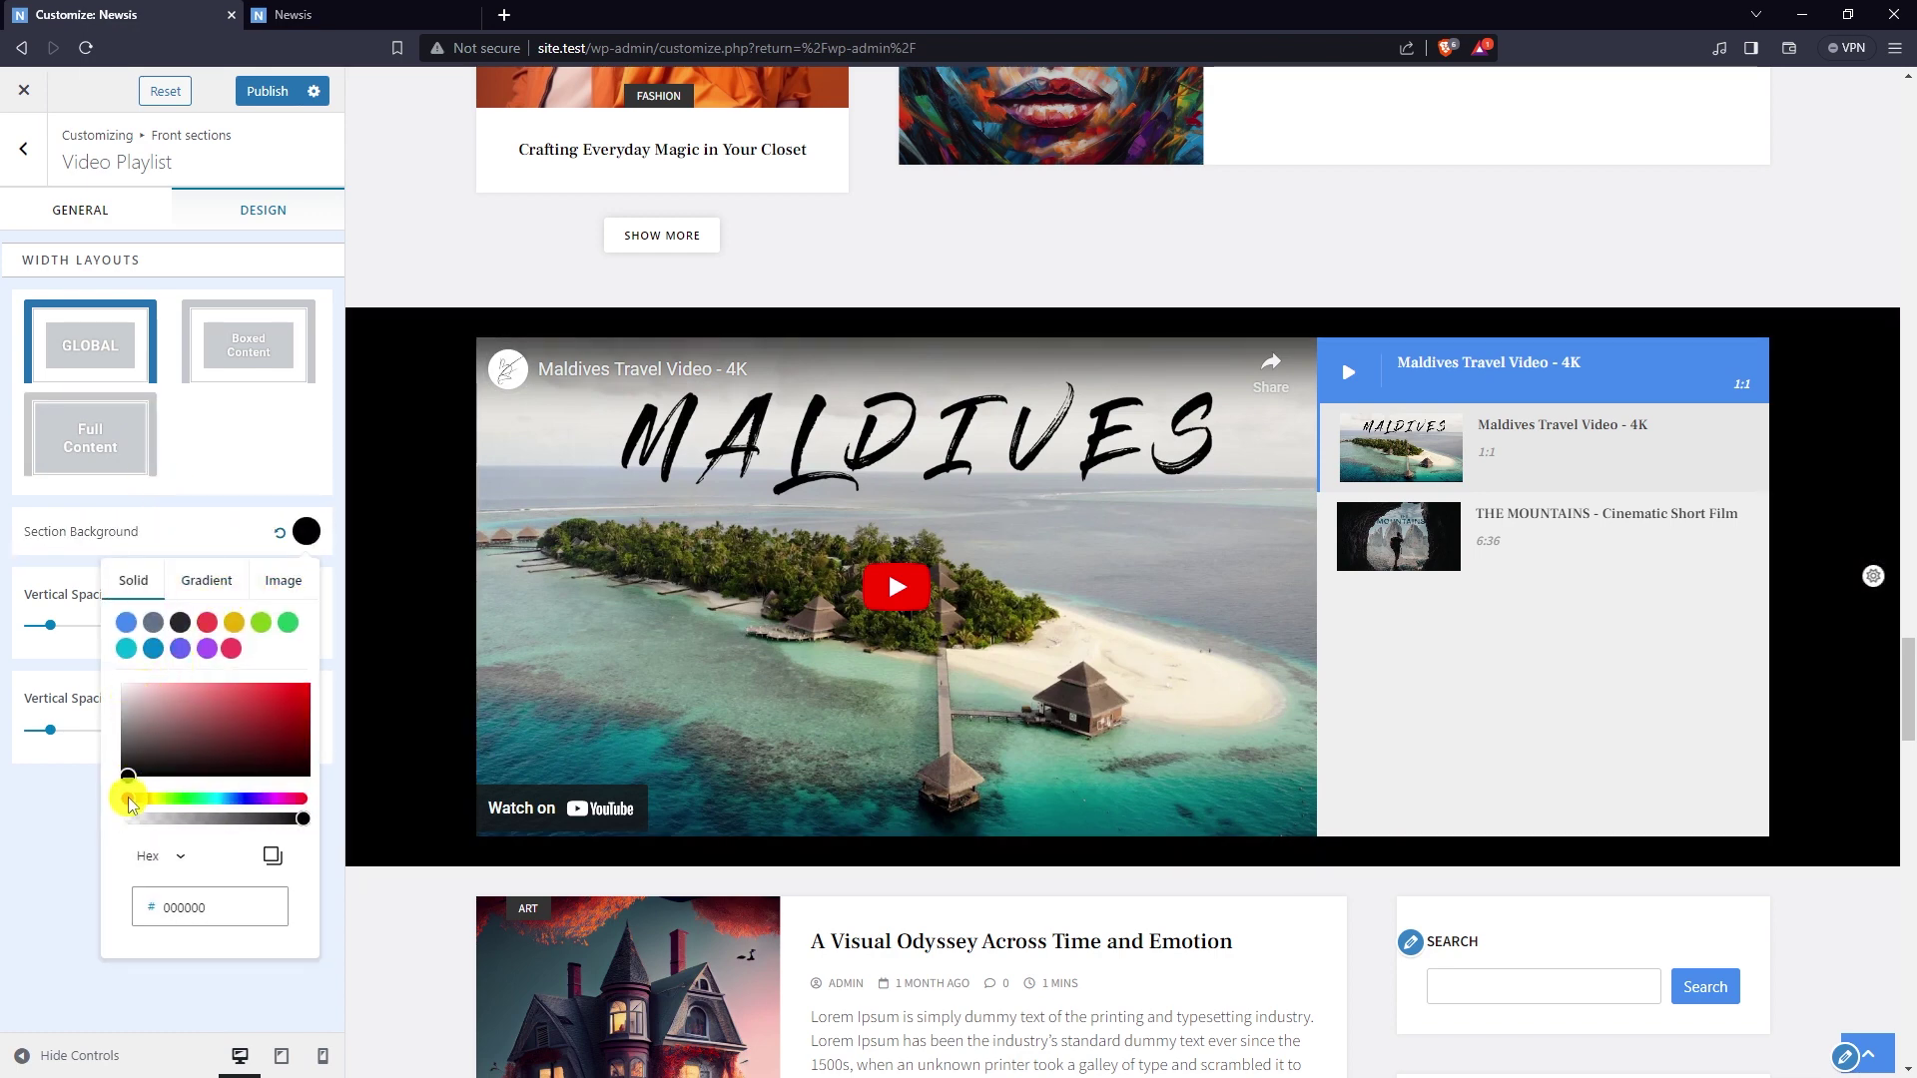
pyautogui.scroll(-1, 444, 484)
pyautogui.scroll(2, 444, 483)
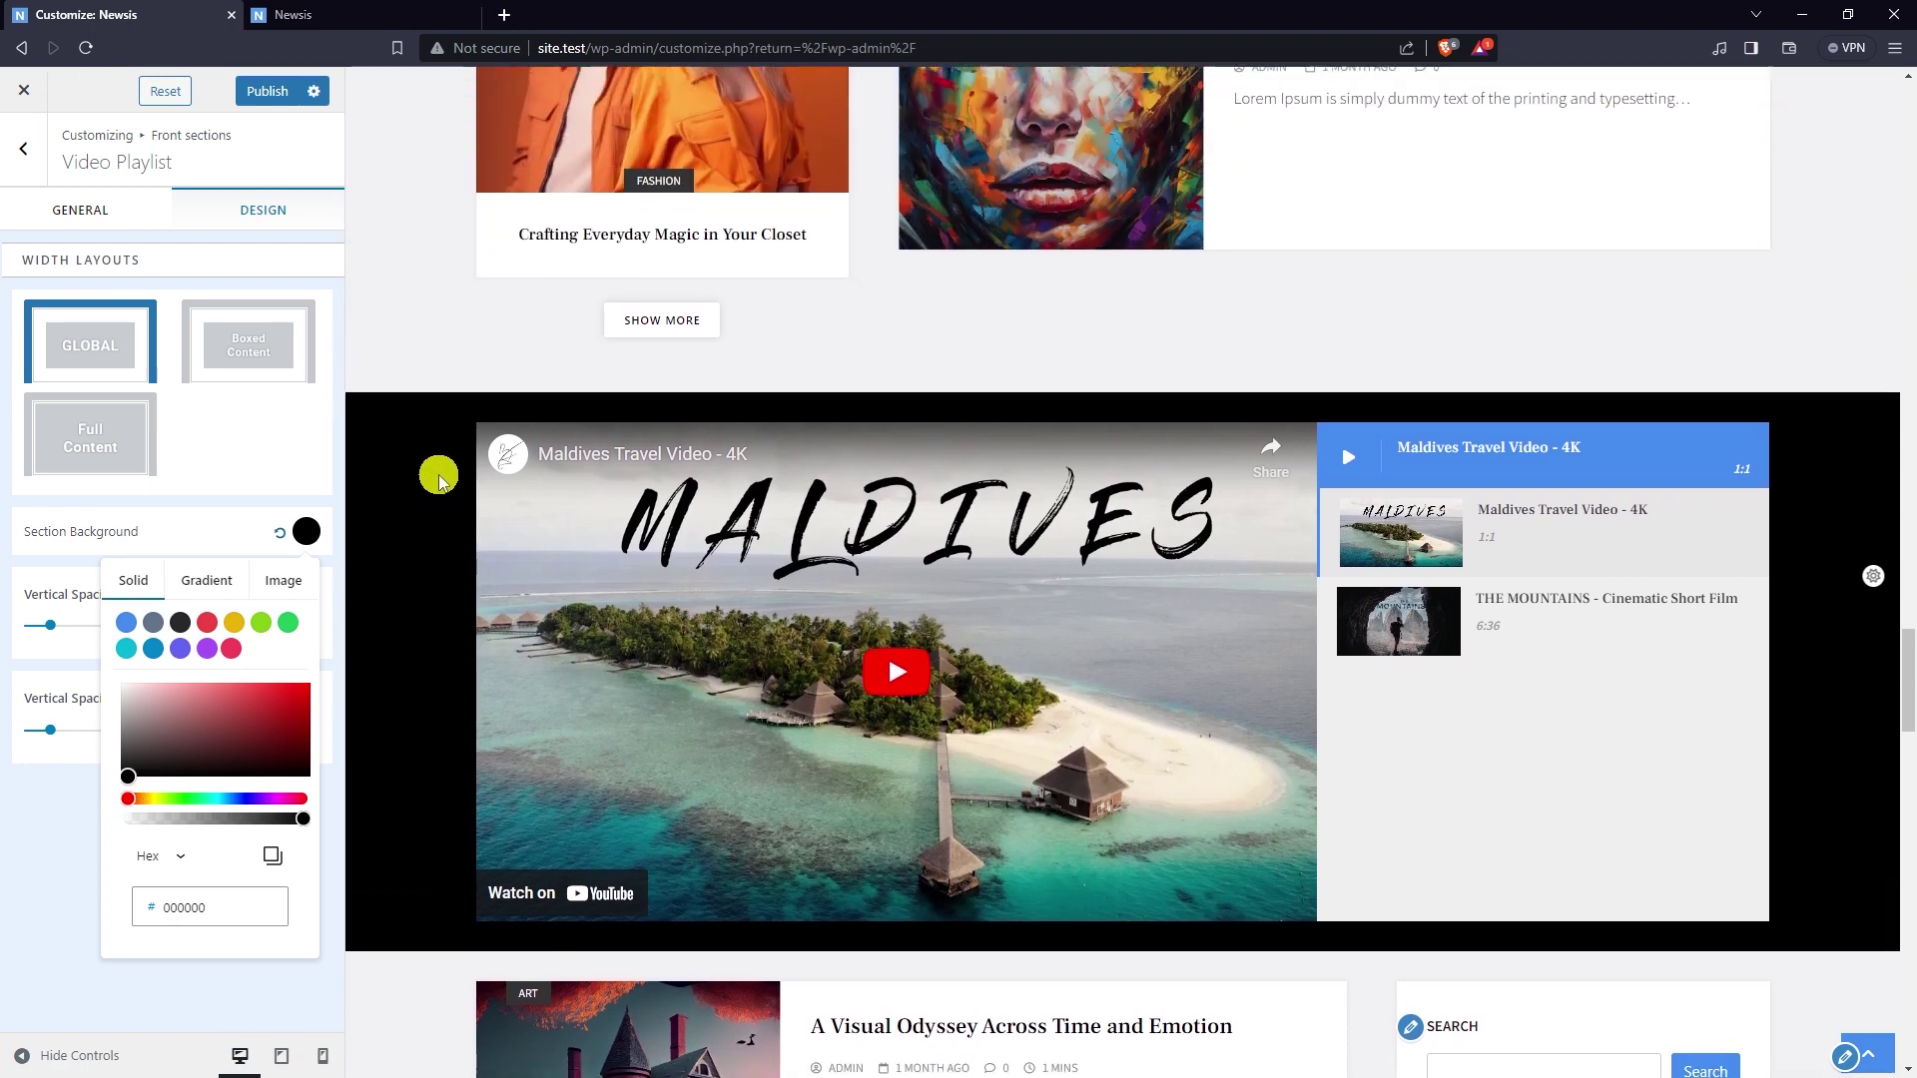
pyautogui.scroll(-1, 439, 477)
pyautogui.click(65, 766)
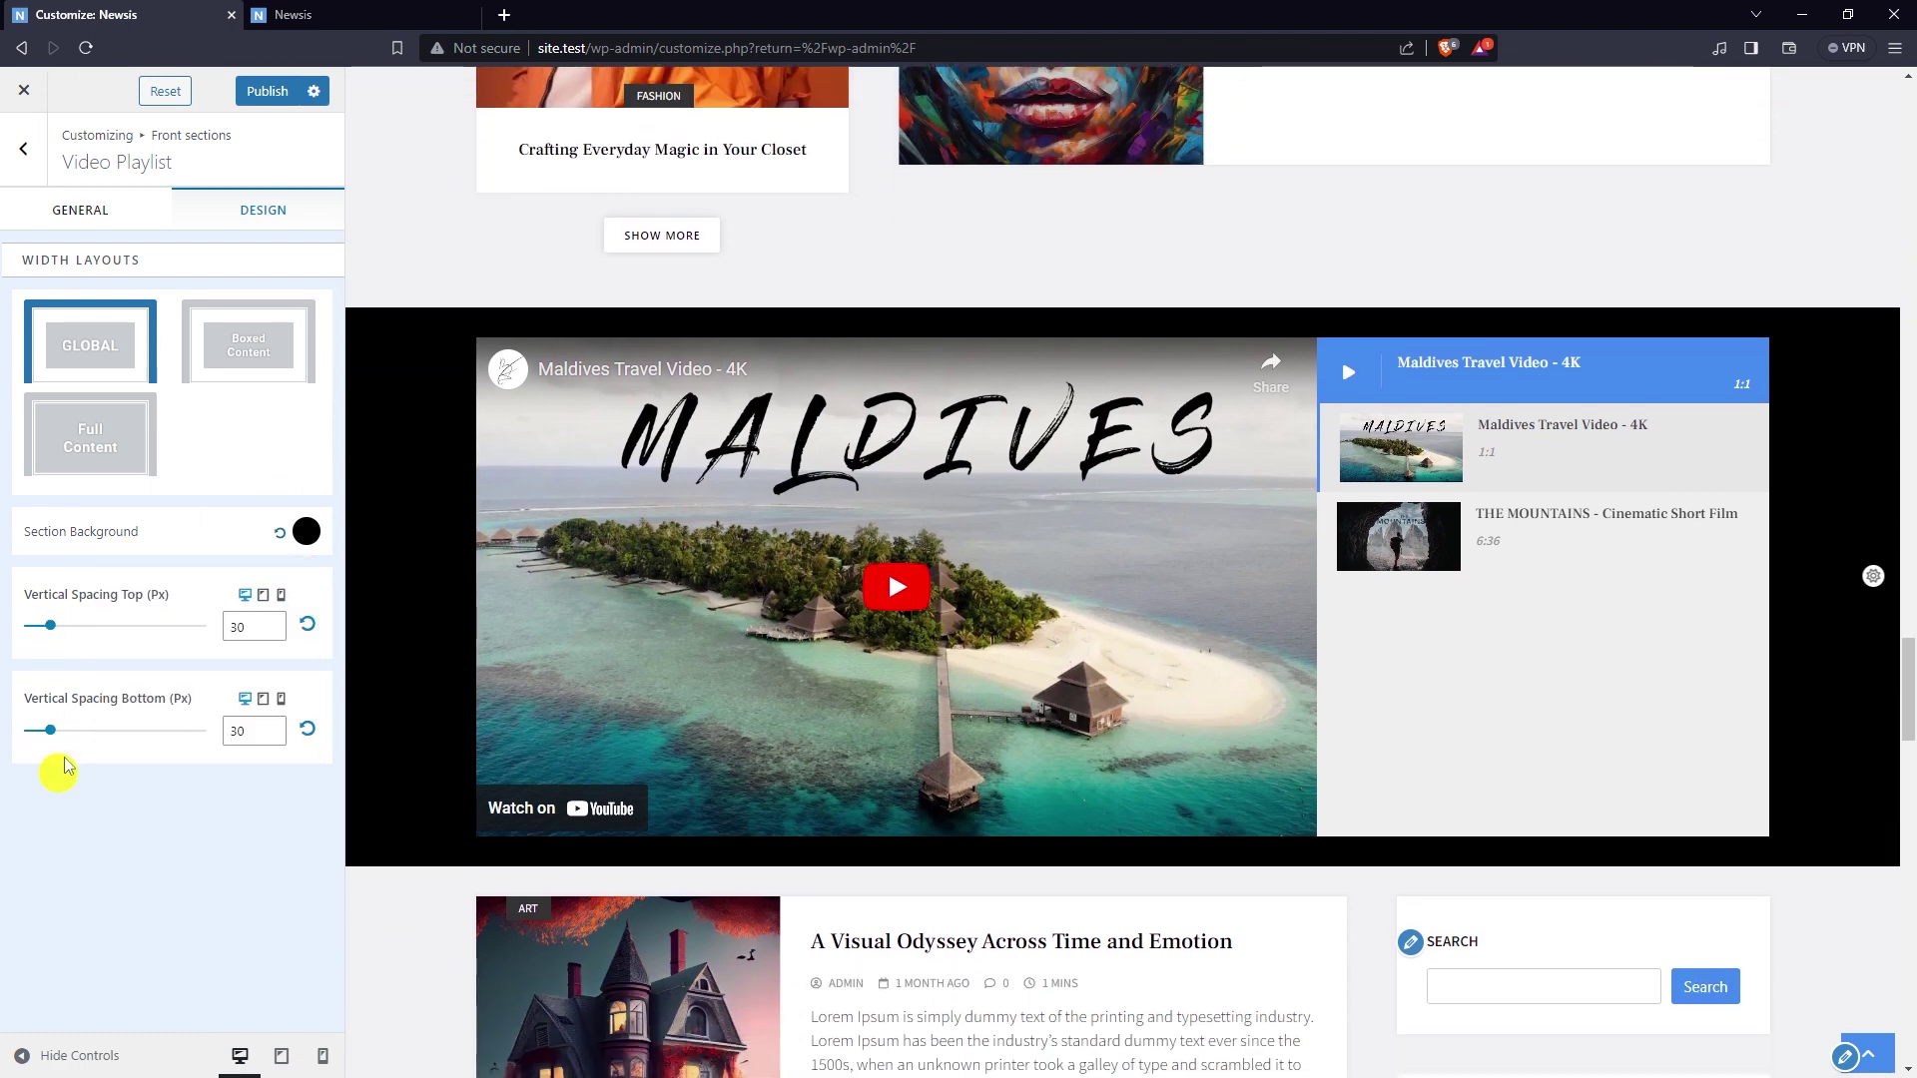
# - Raise the section's top and bottom vertical spacing to 50 px
pyautogui.click(271, 624)
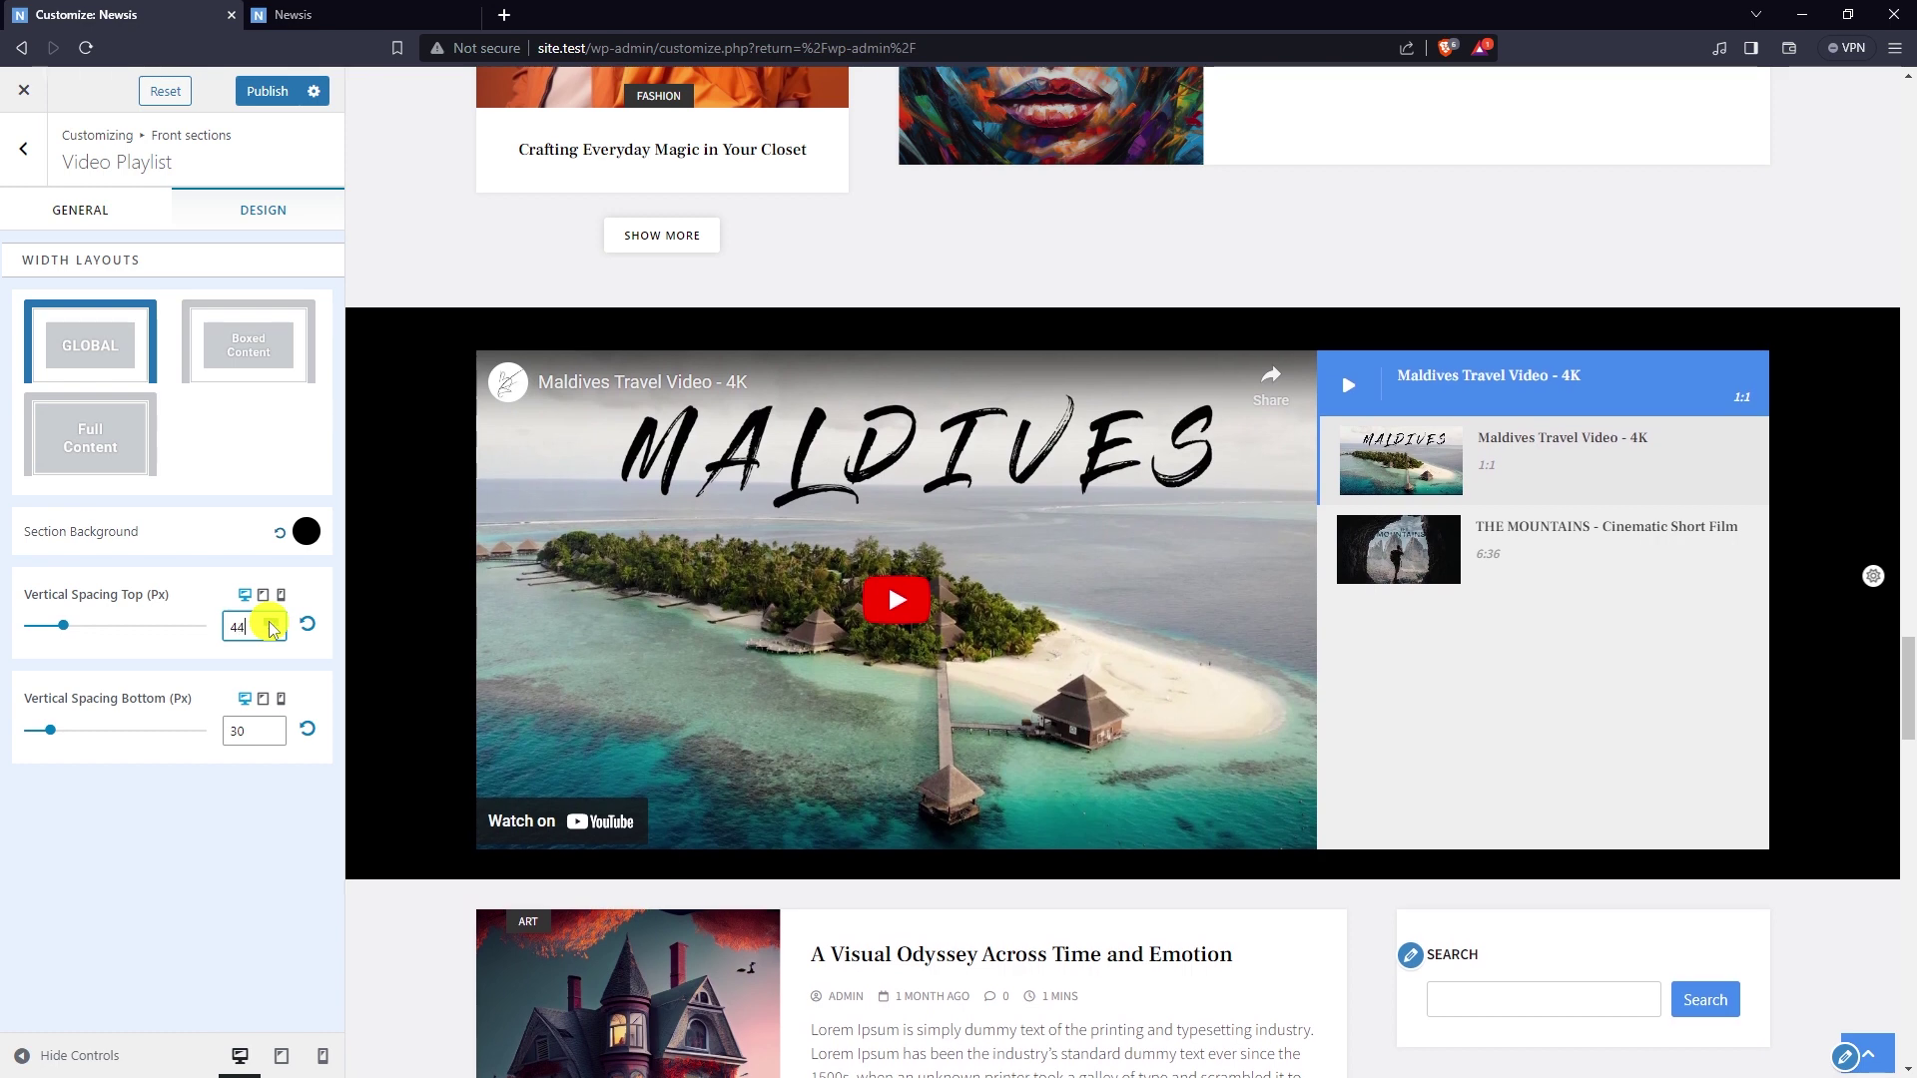
pyautogui.click(272, 623)
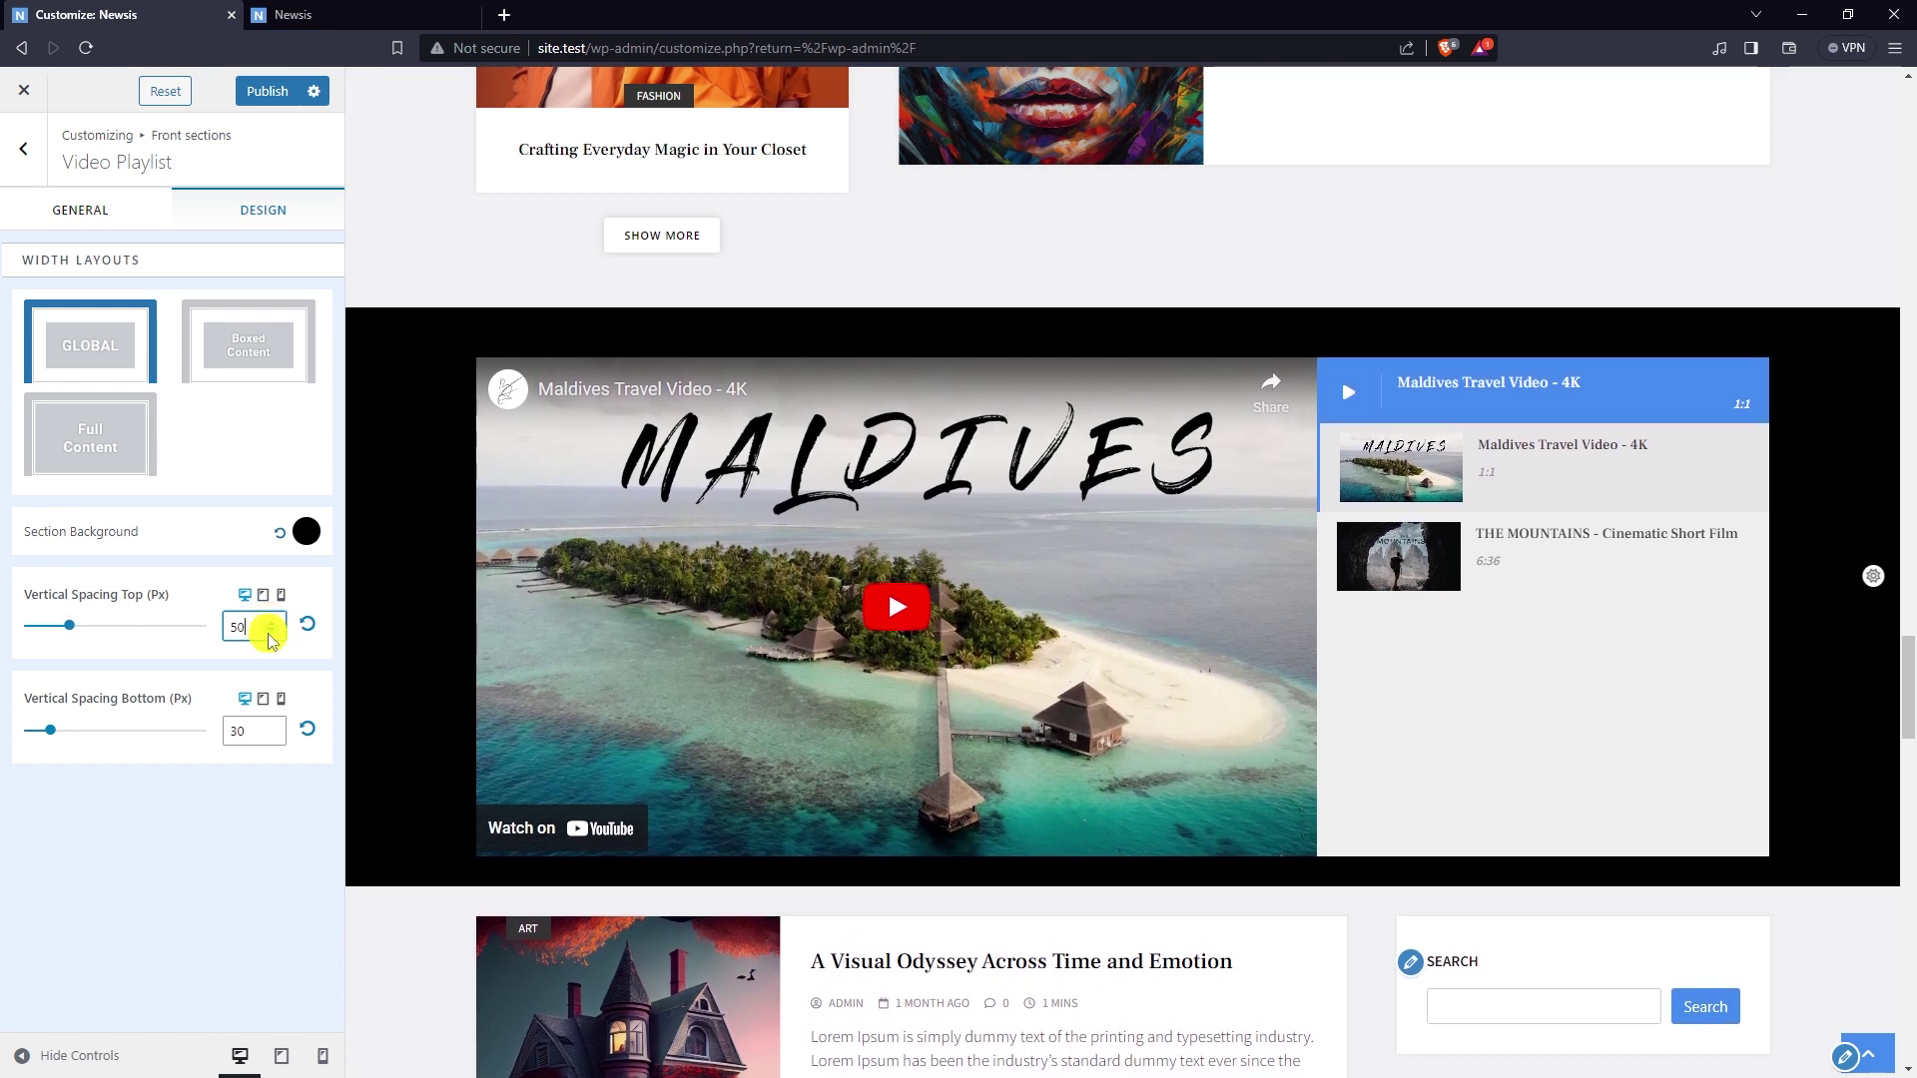
pyautogui.click(274, 728)
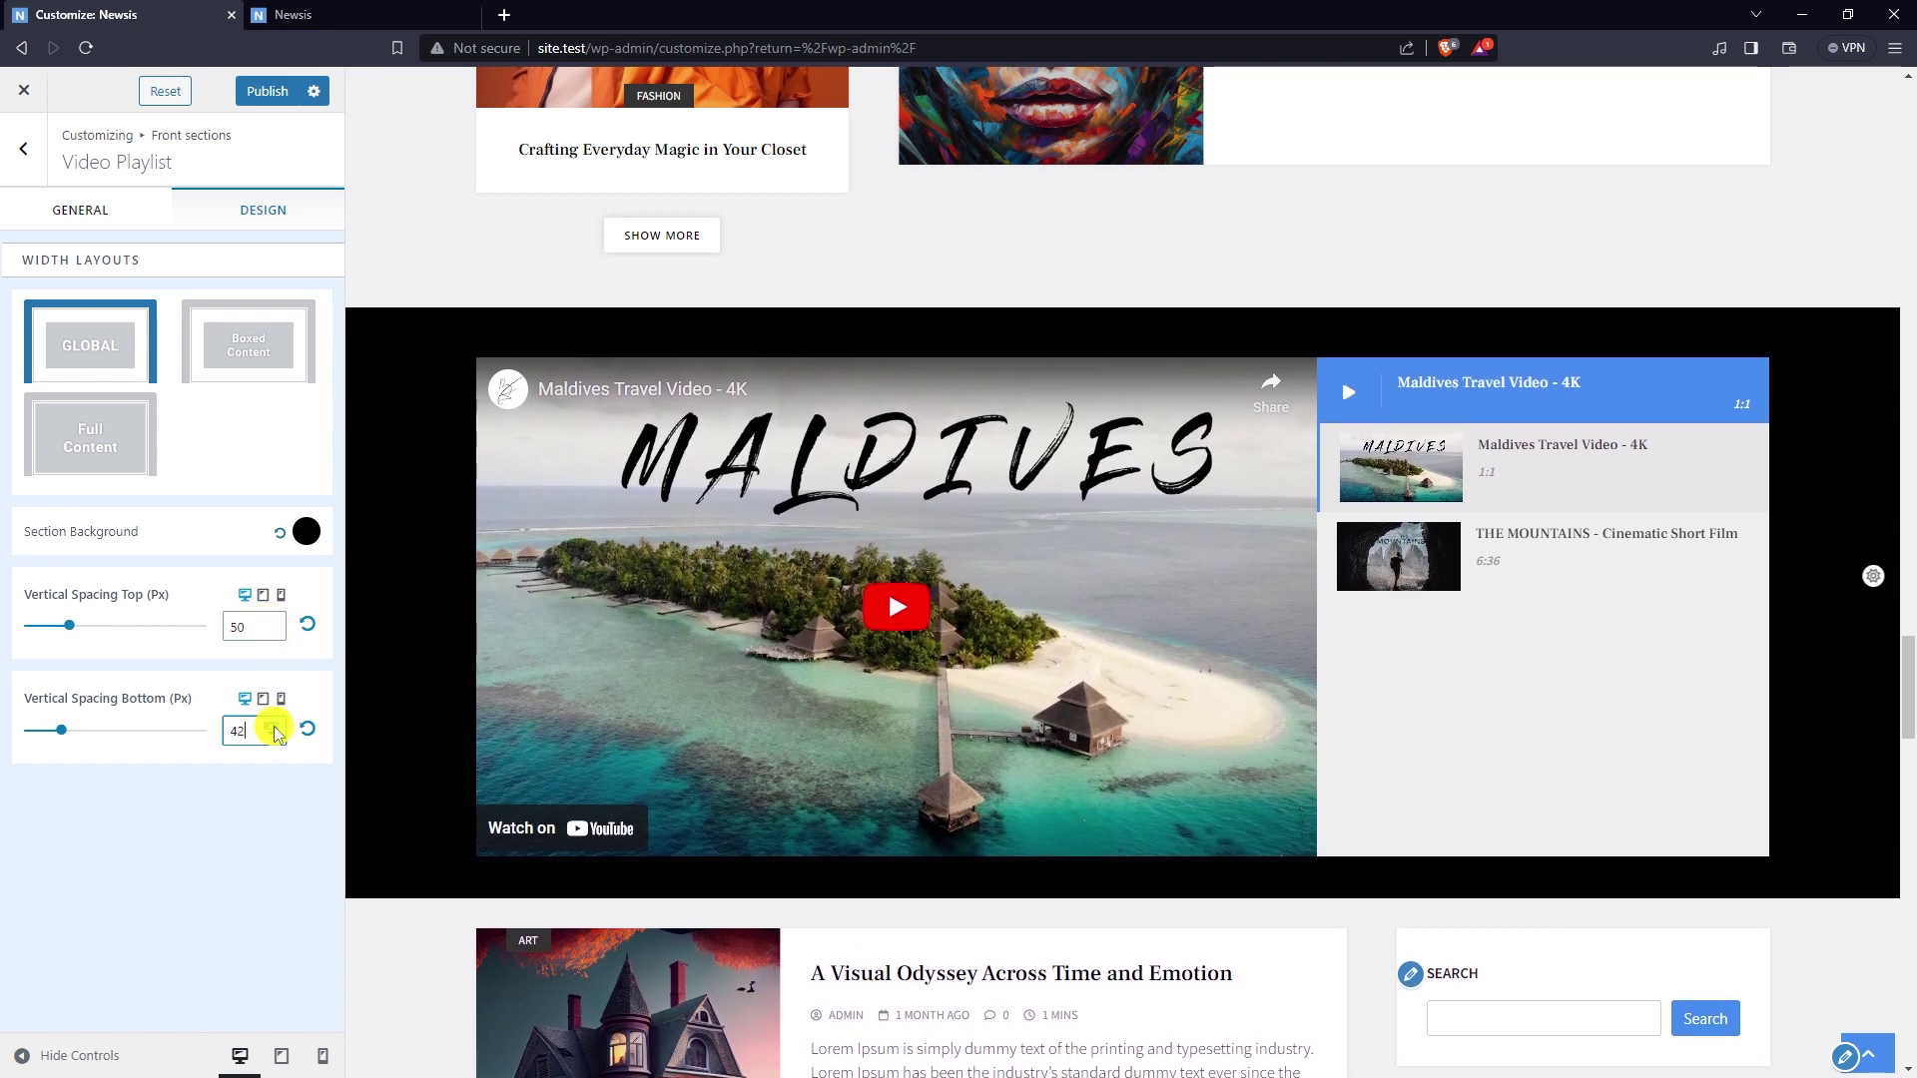
pyautogui.click(275, 728)
pyautogui.click(125, 349)
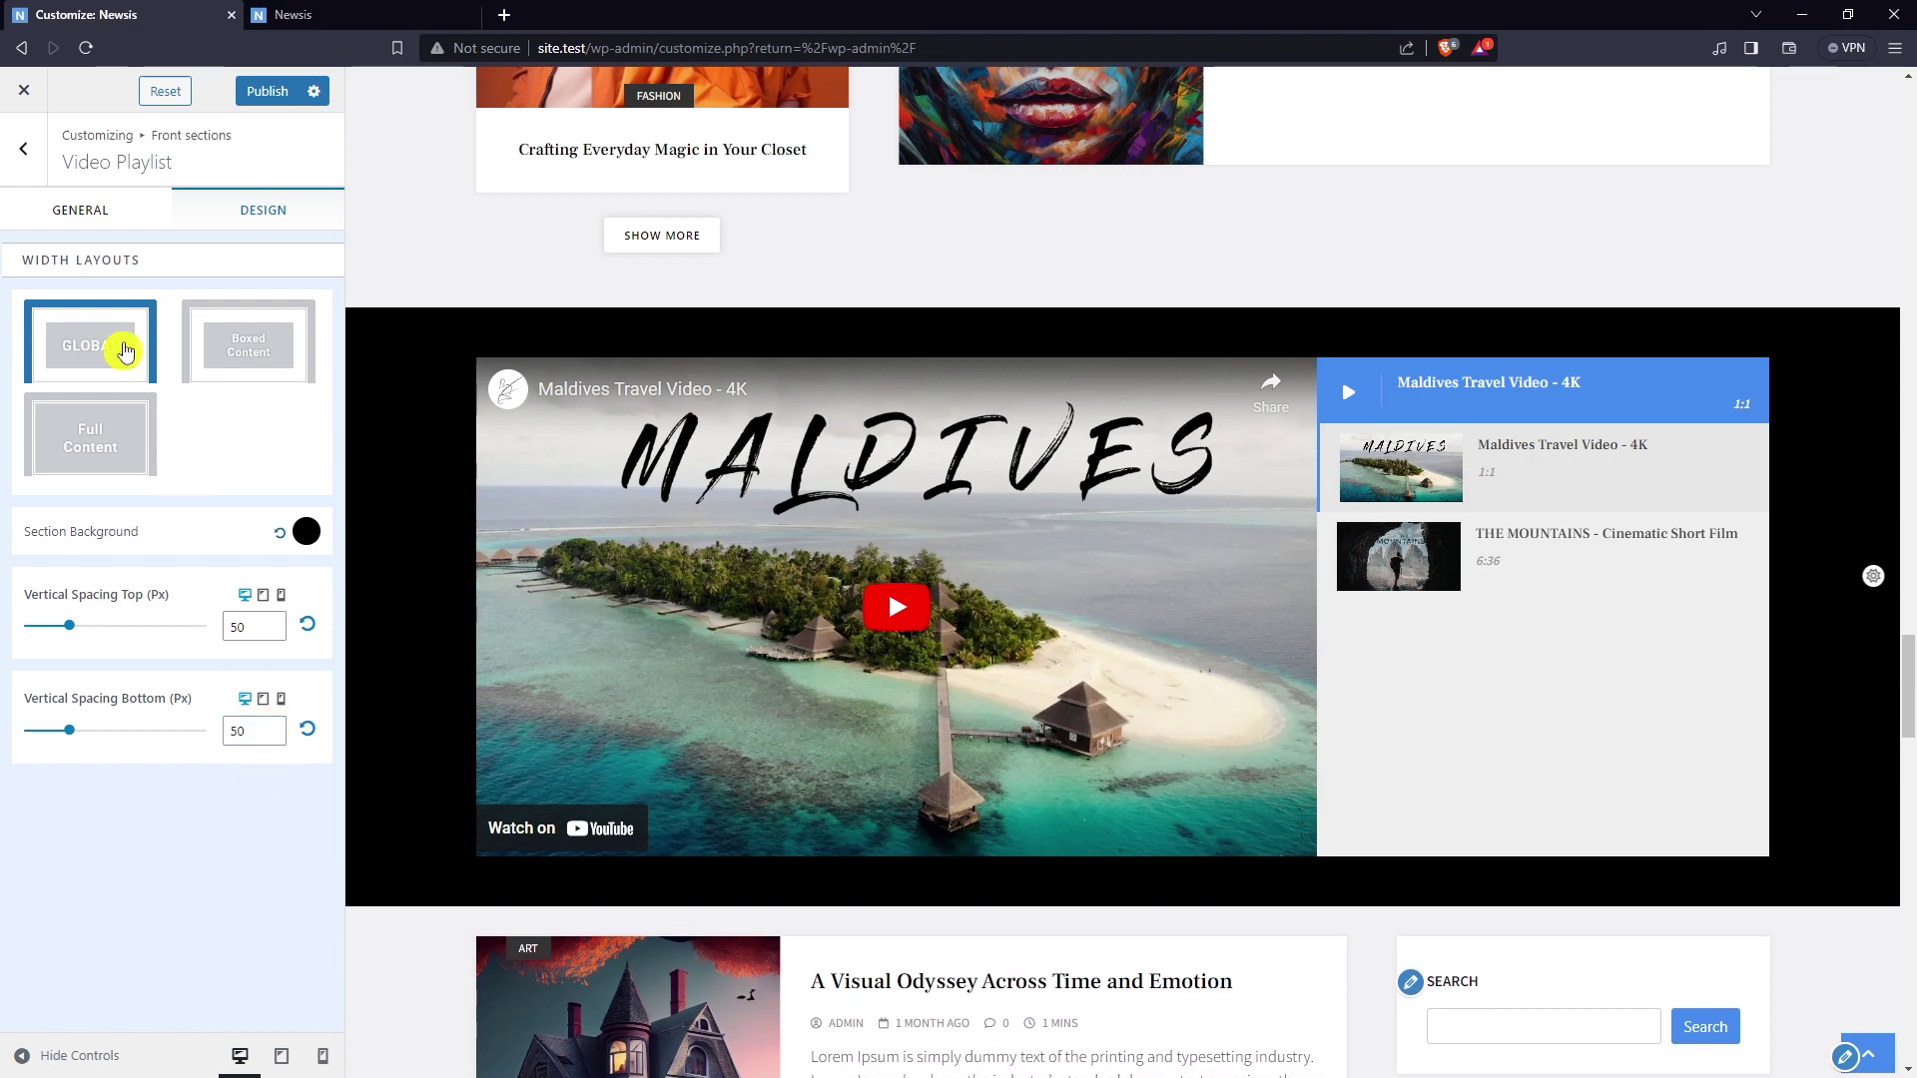
pyautogui.click(80, 214)
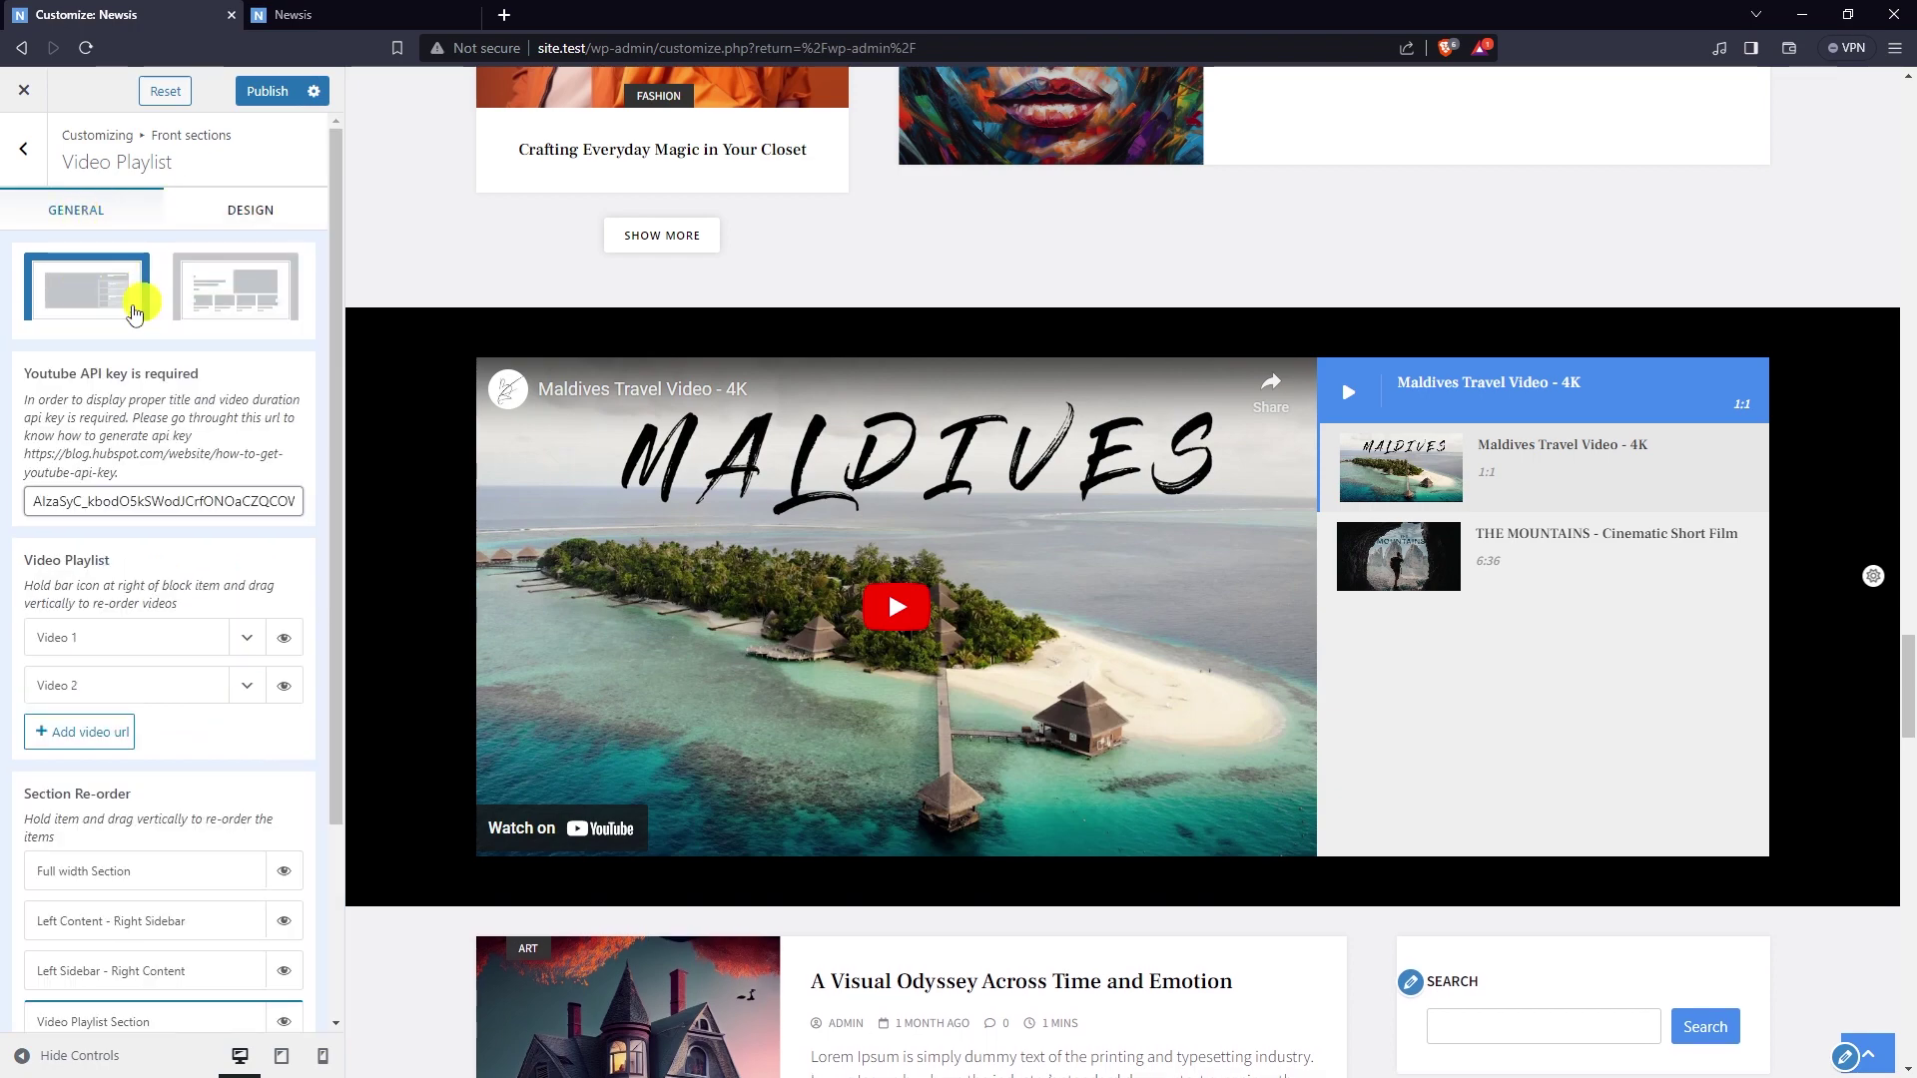
pyautogui.click(239, 300)
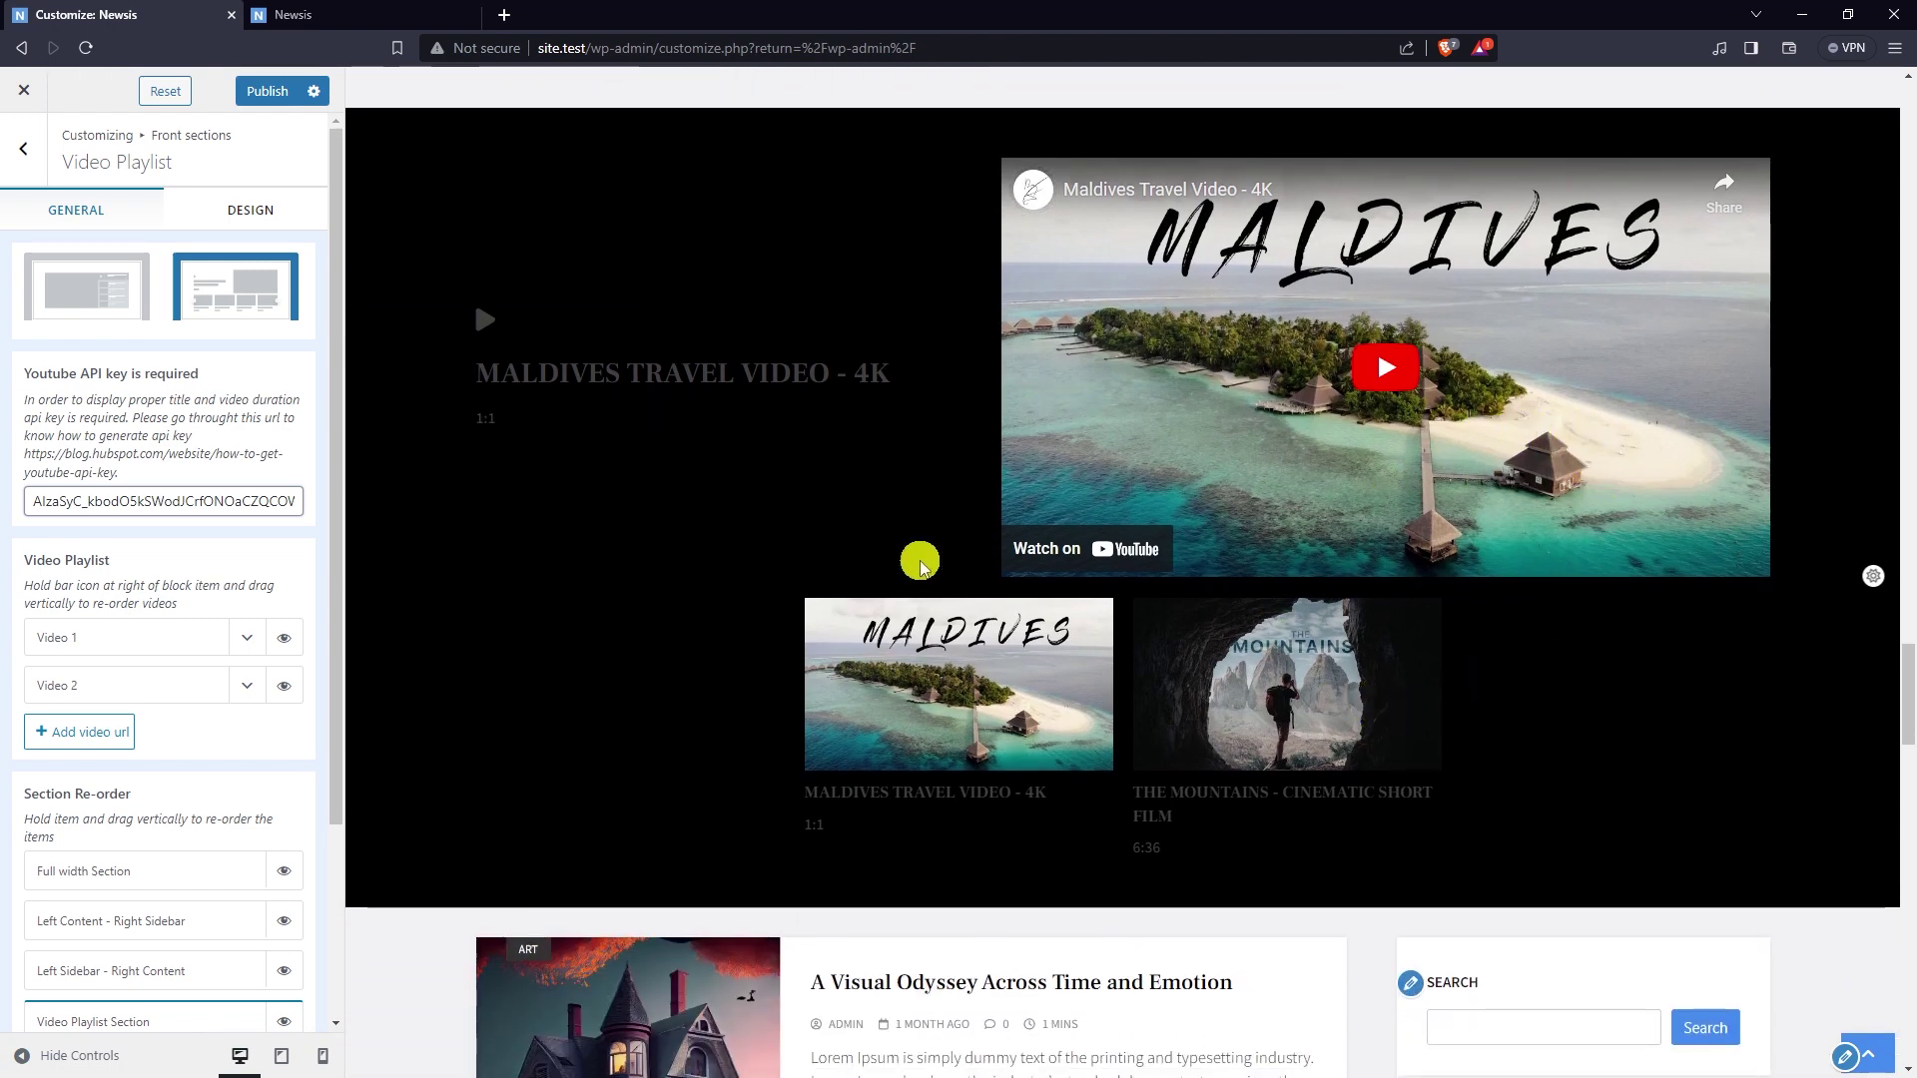
pyautogui.click(98, 297)
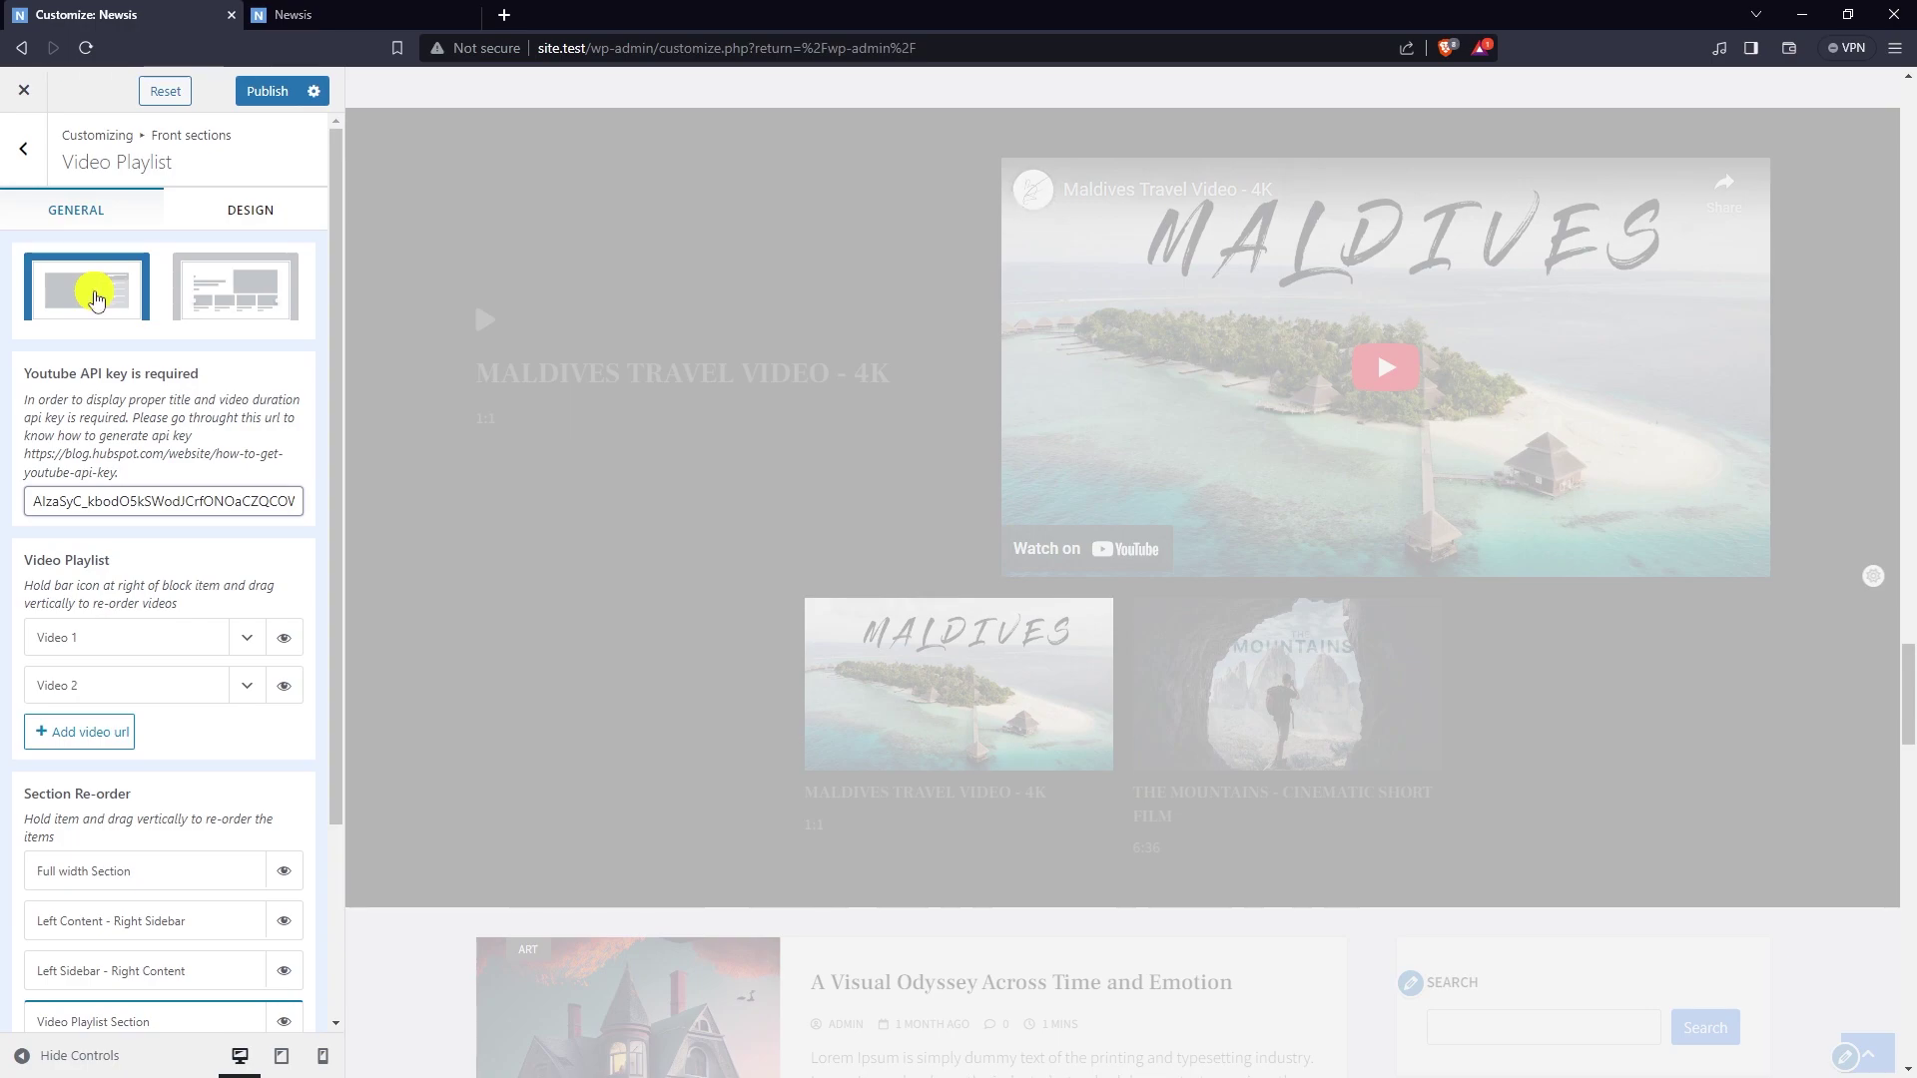
pyautogui.scroll(-4, 436, 556)
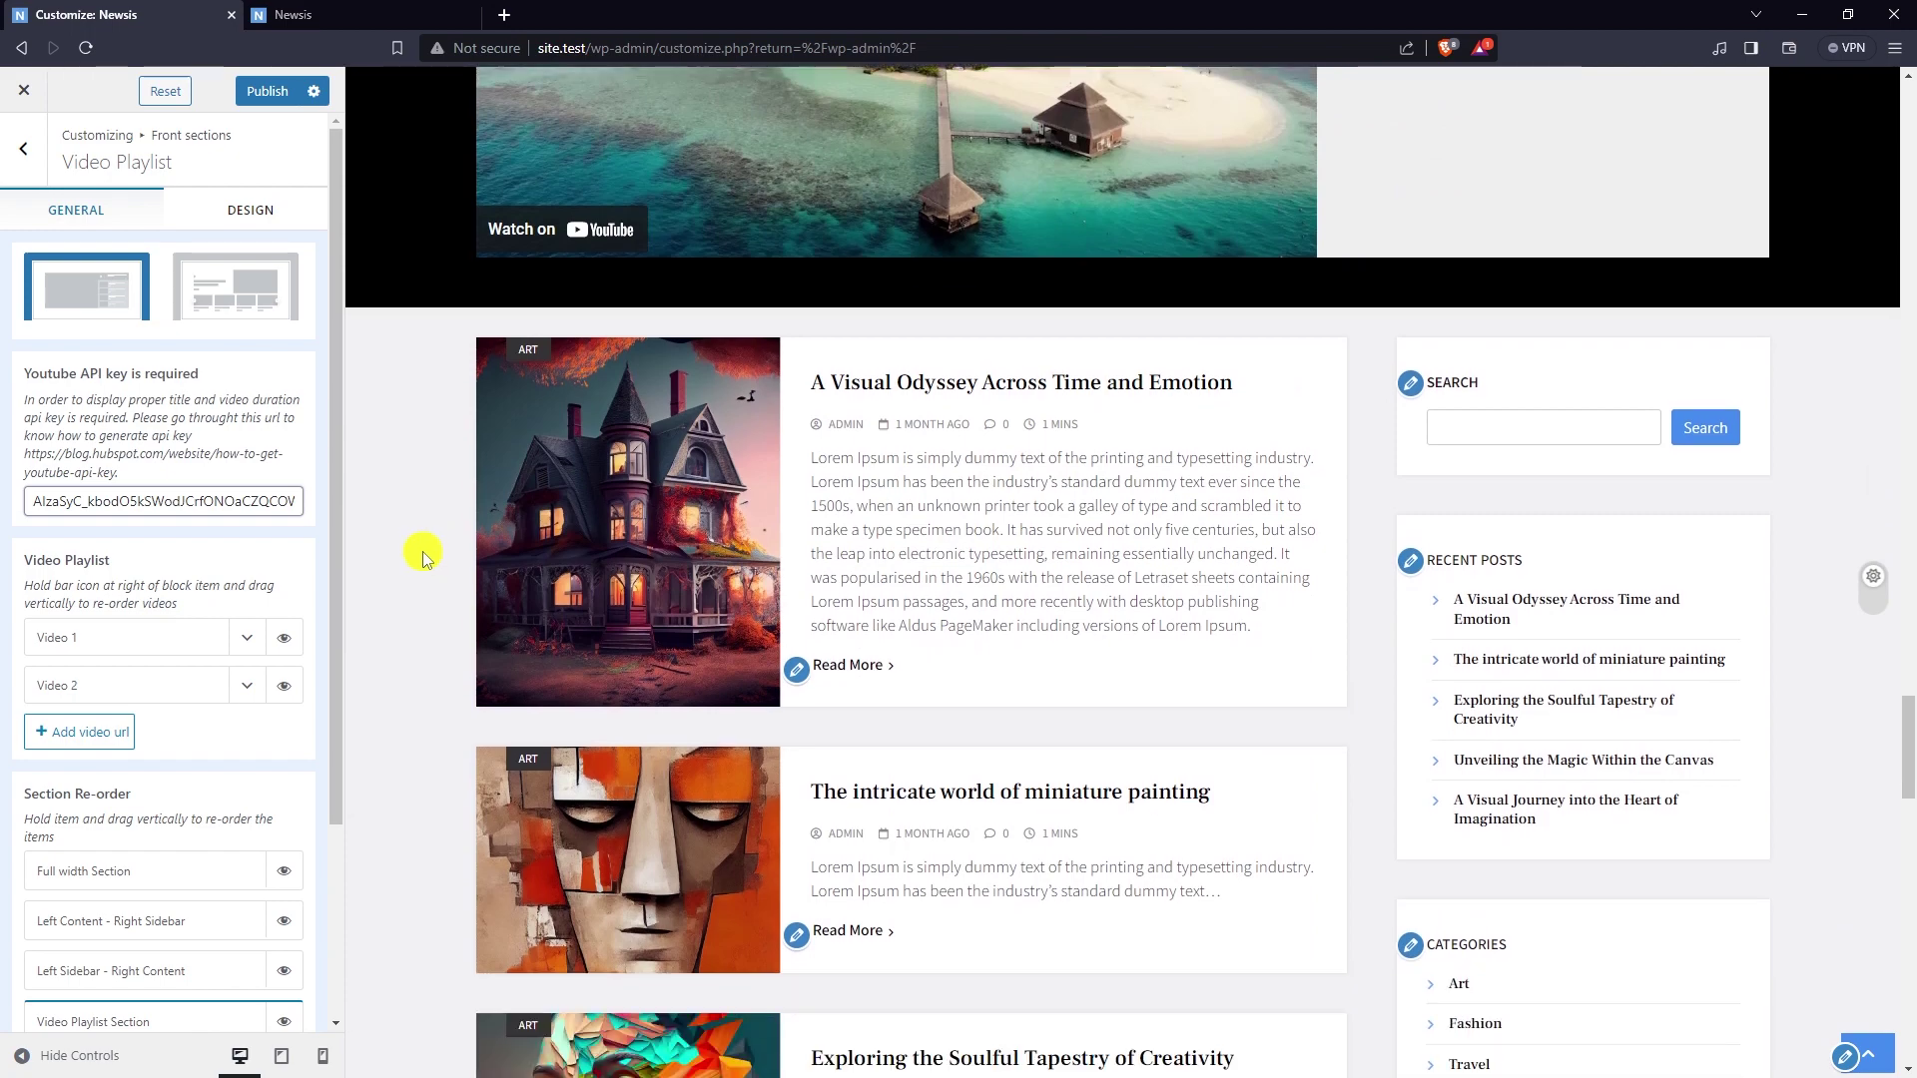
pyautogui.scroll(5, 425, 557)
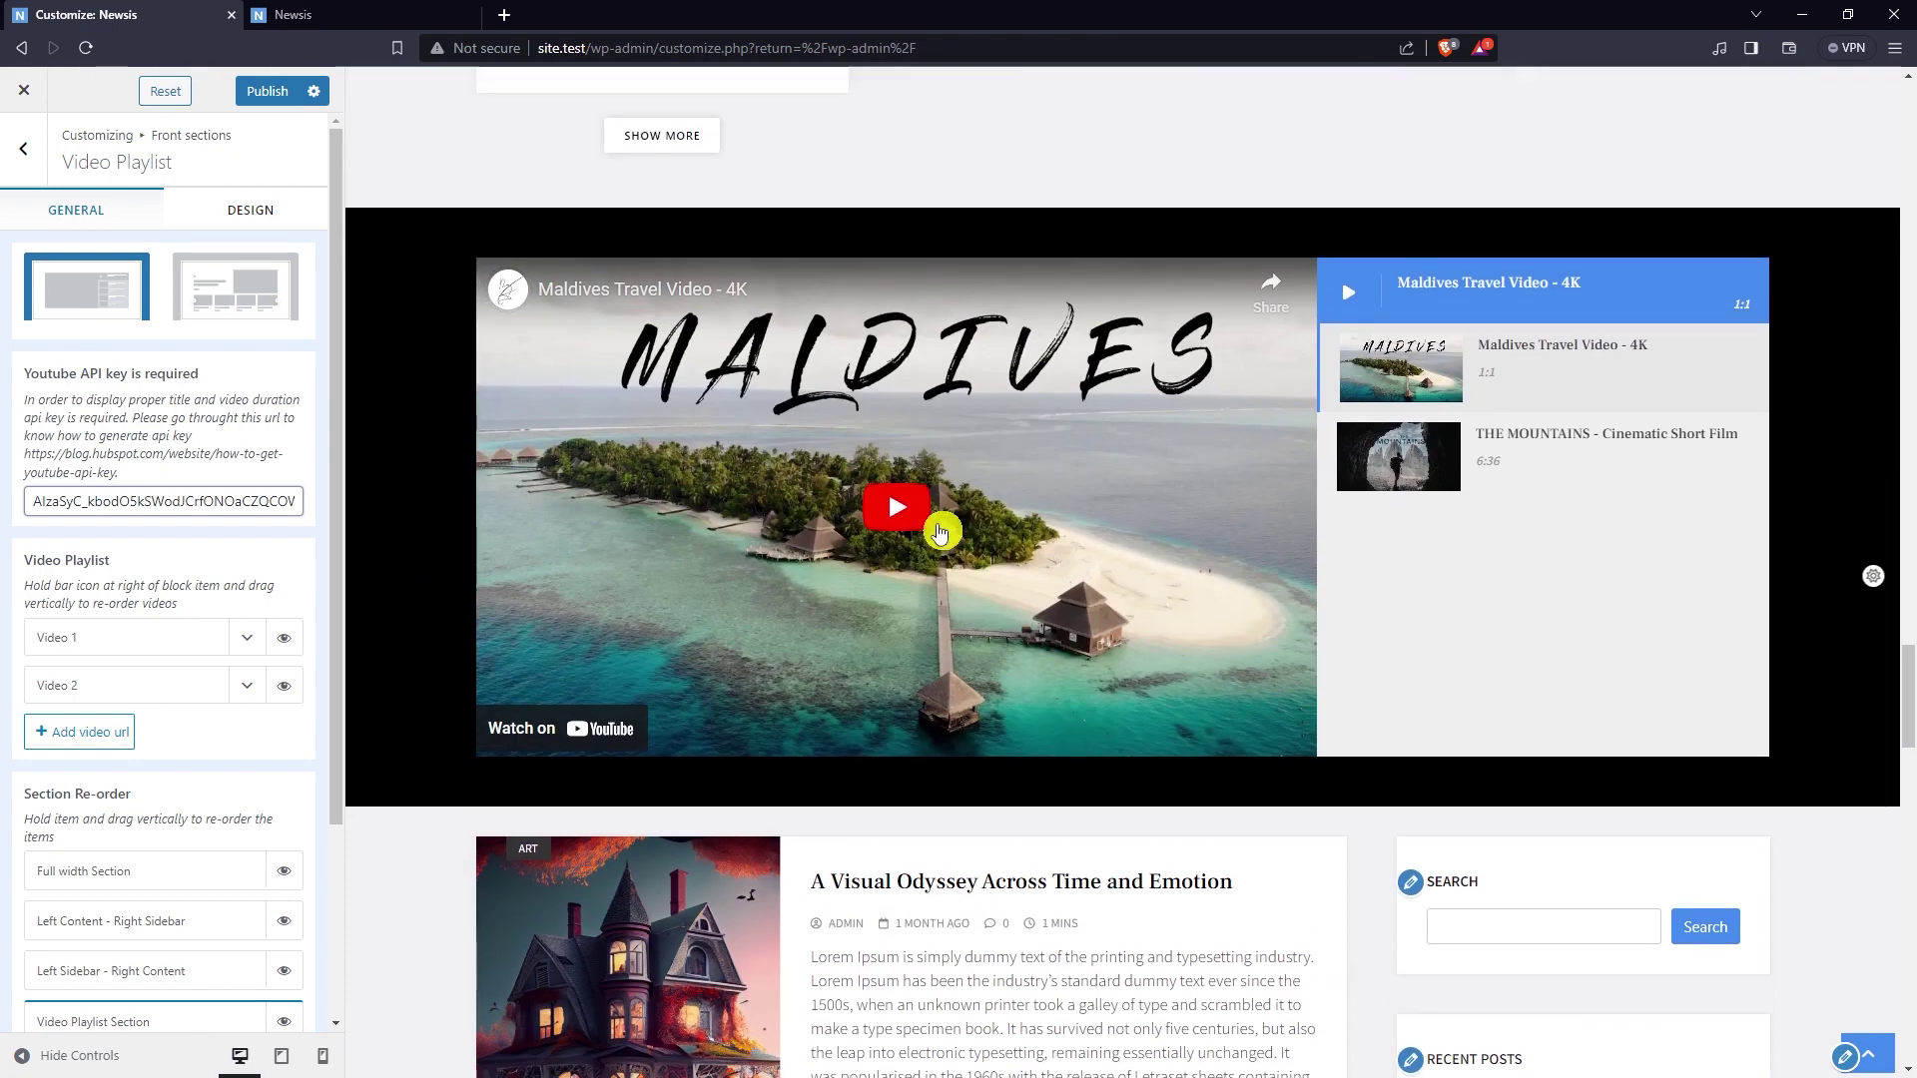
pyautogui.click(919, 511)
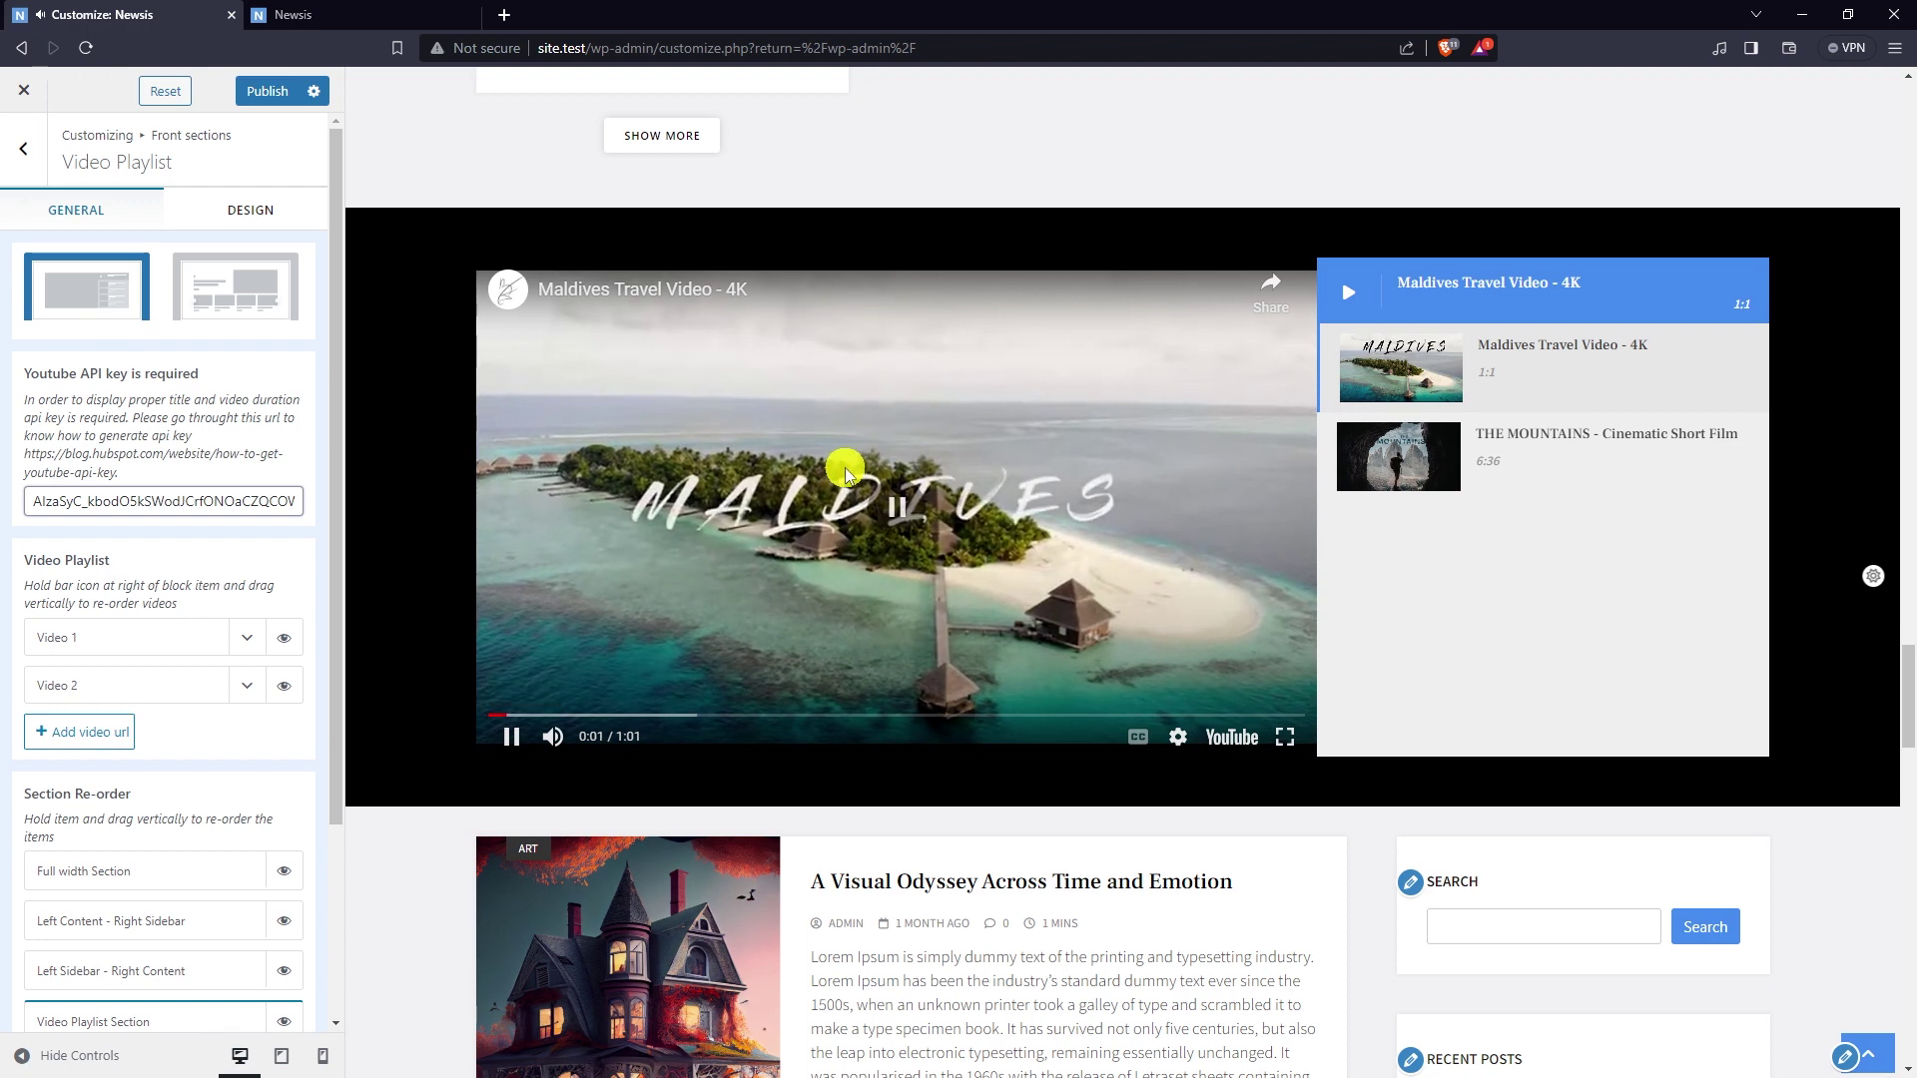
pyautogui.click(845, 467)
pyautogui.scroll(-1, 419, 400)
pyautogui.scroll(-4, 424, 390)
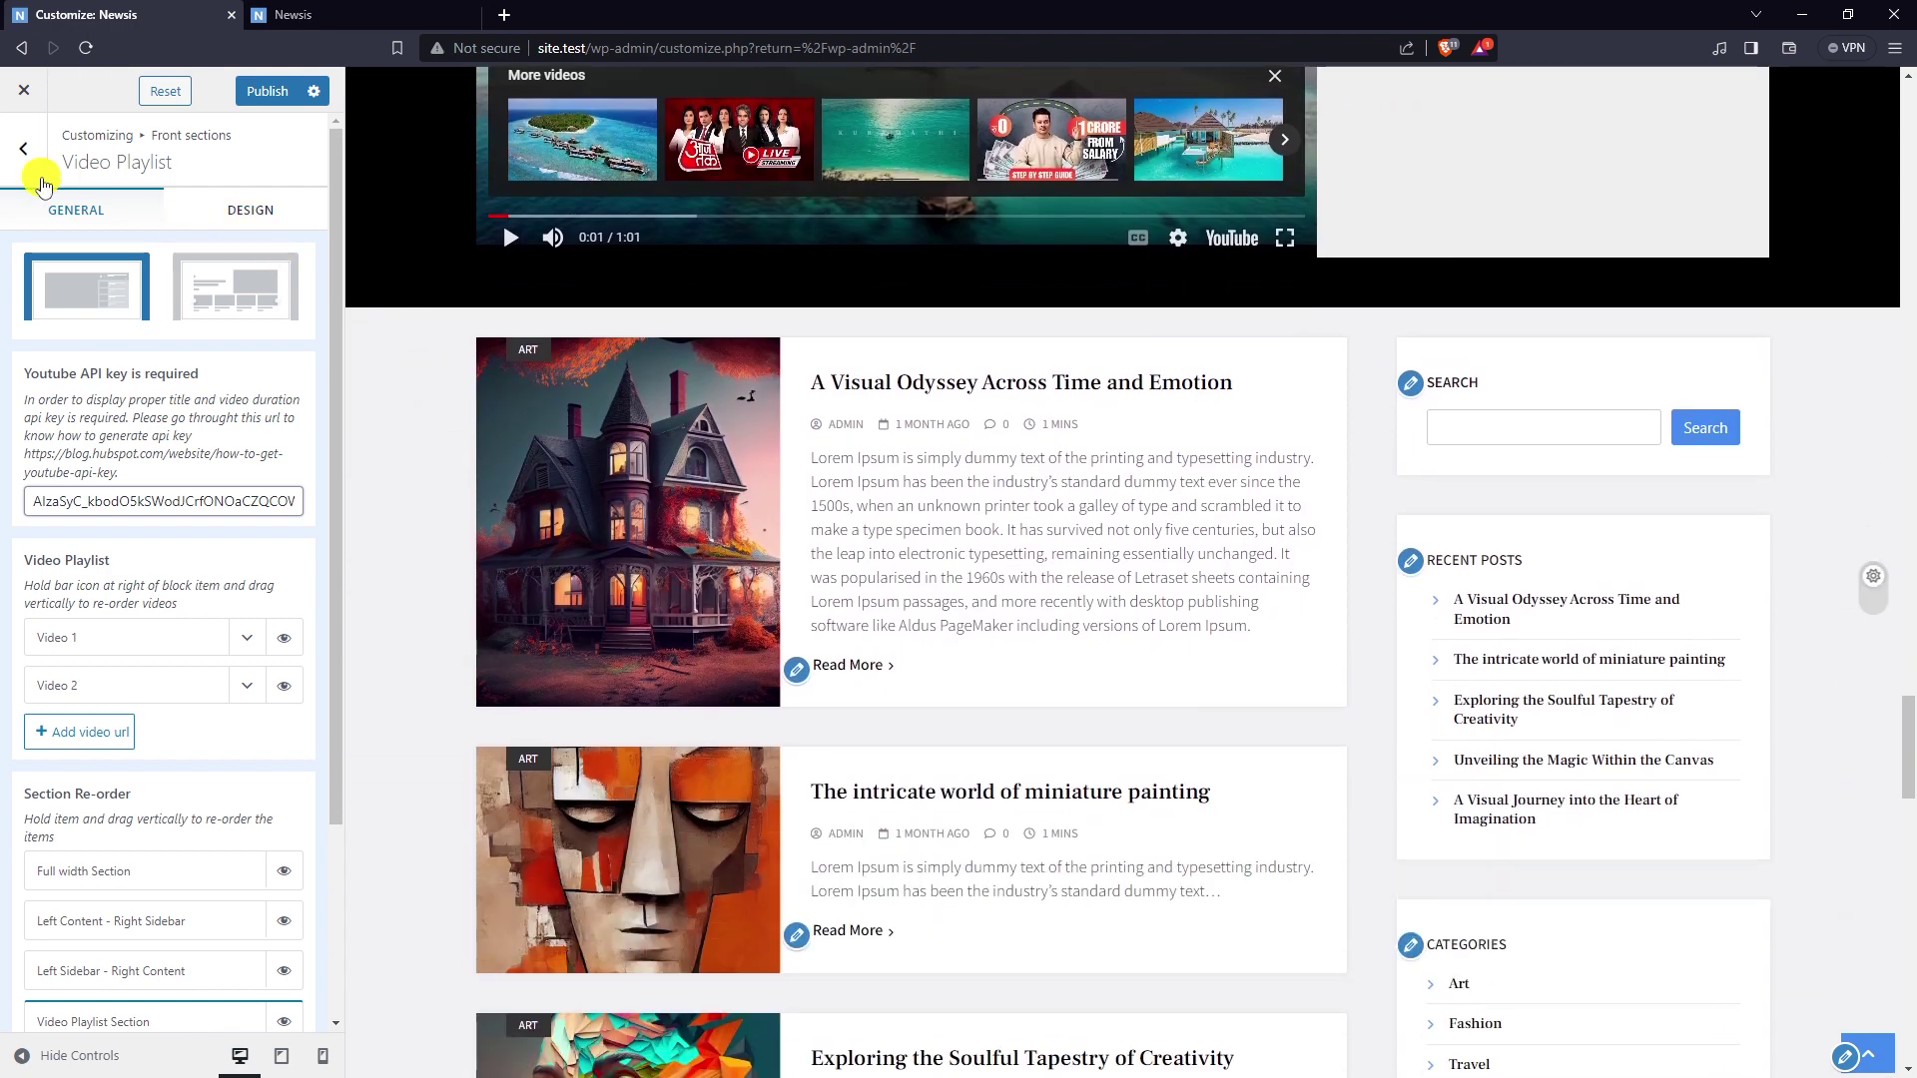
# - Go back to Front sections and open the Bottom Full Width section
pyautogui.click(21, 167)
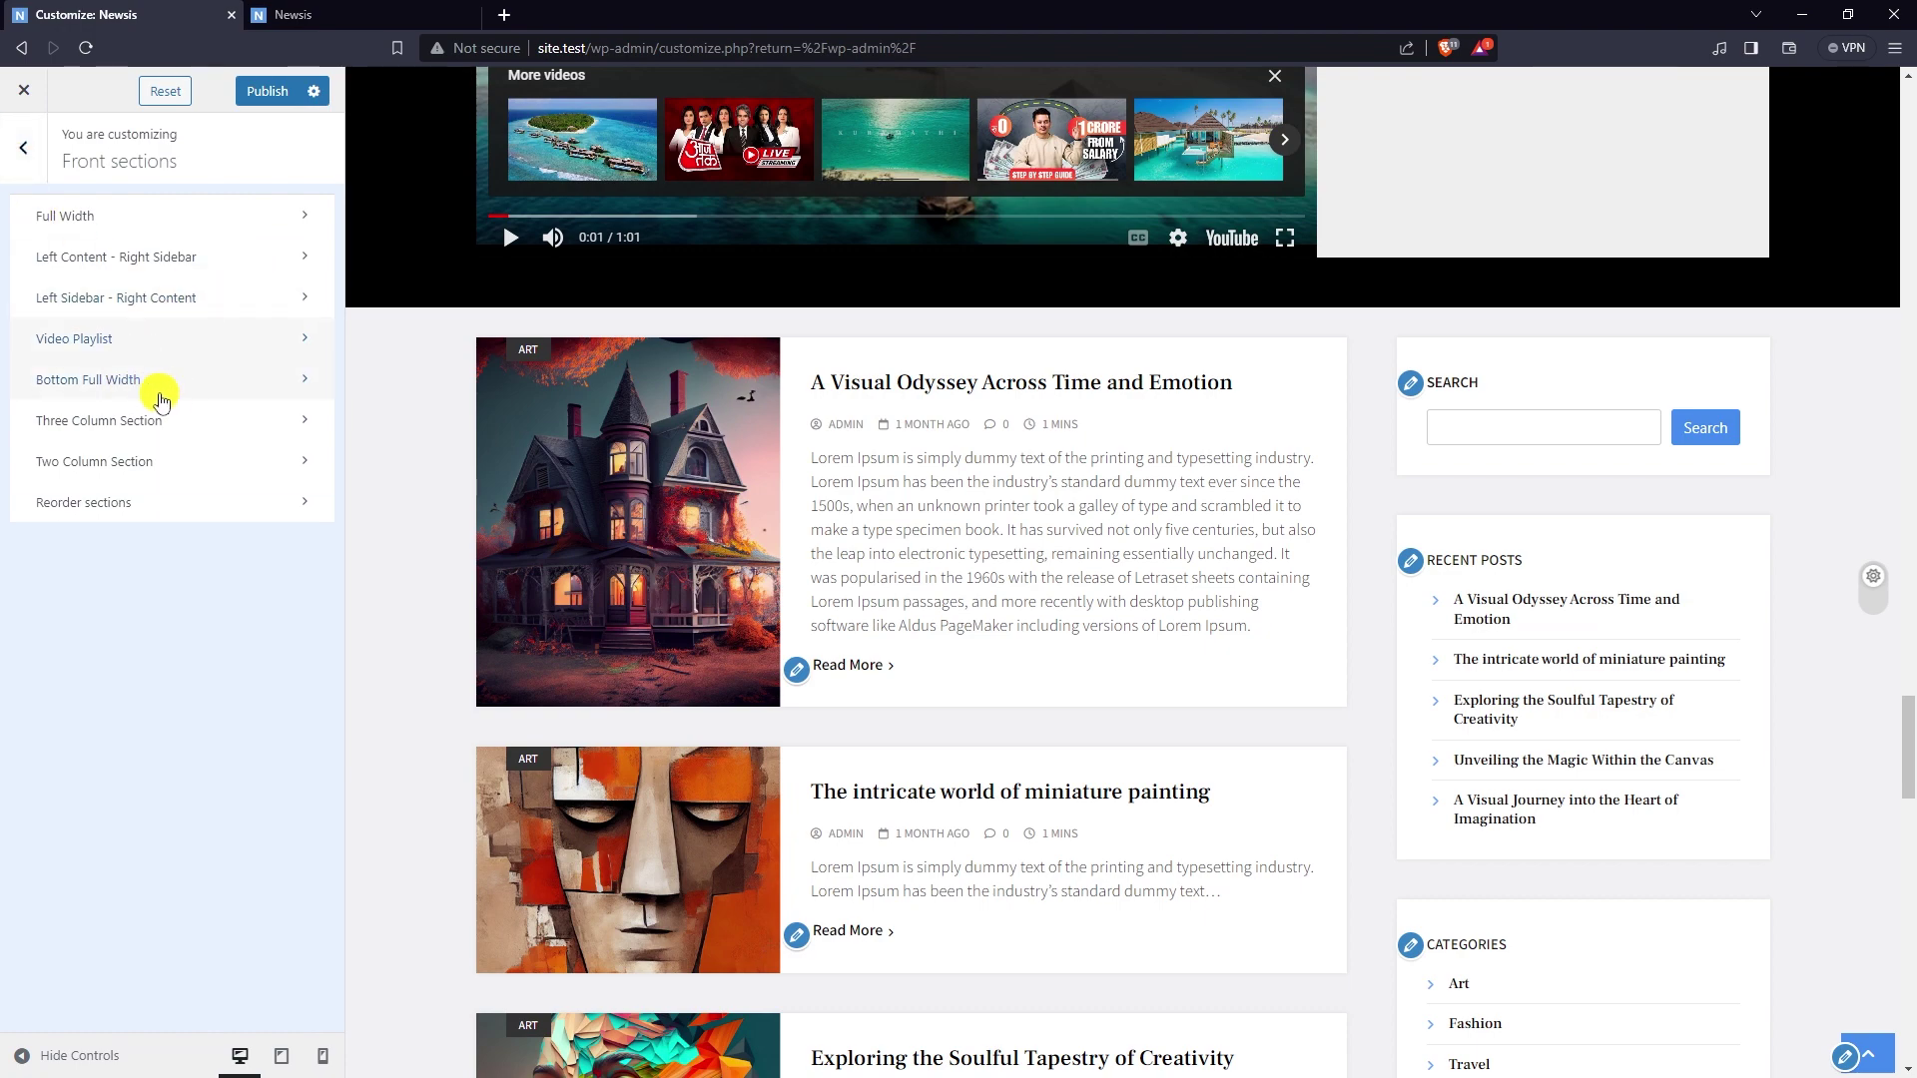
pyautogui.scroll(-2, 415, 389)
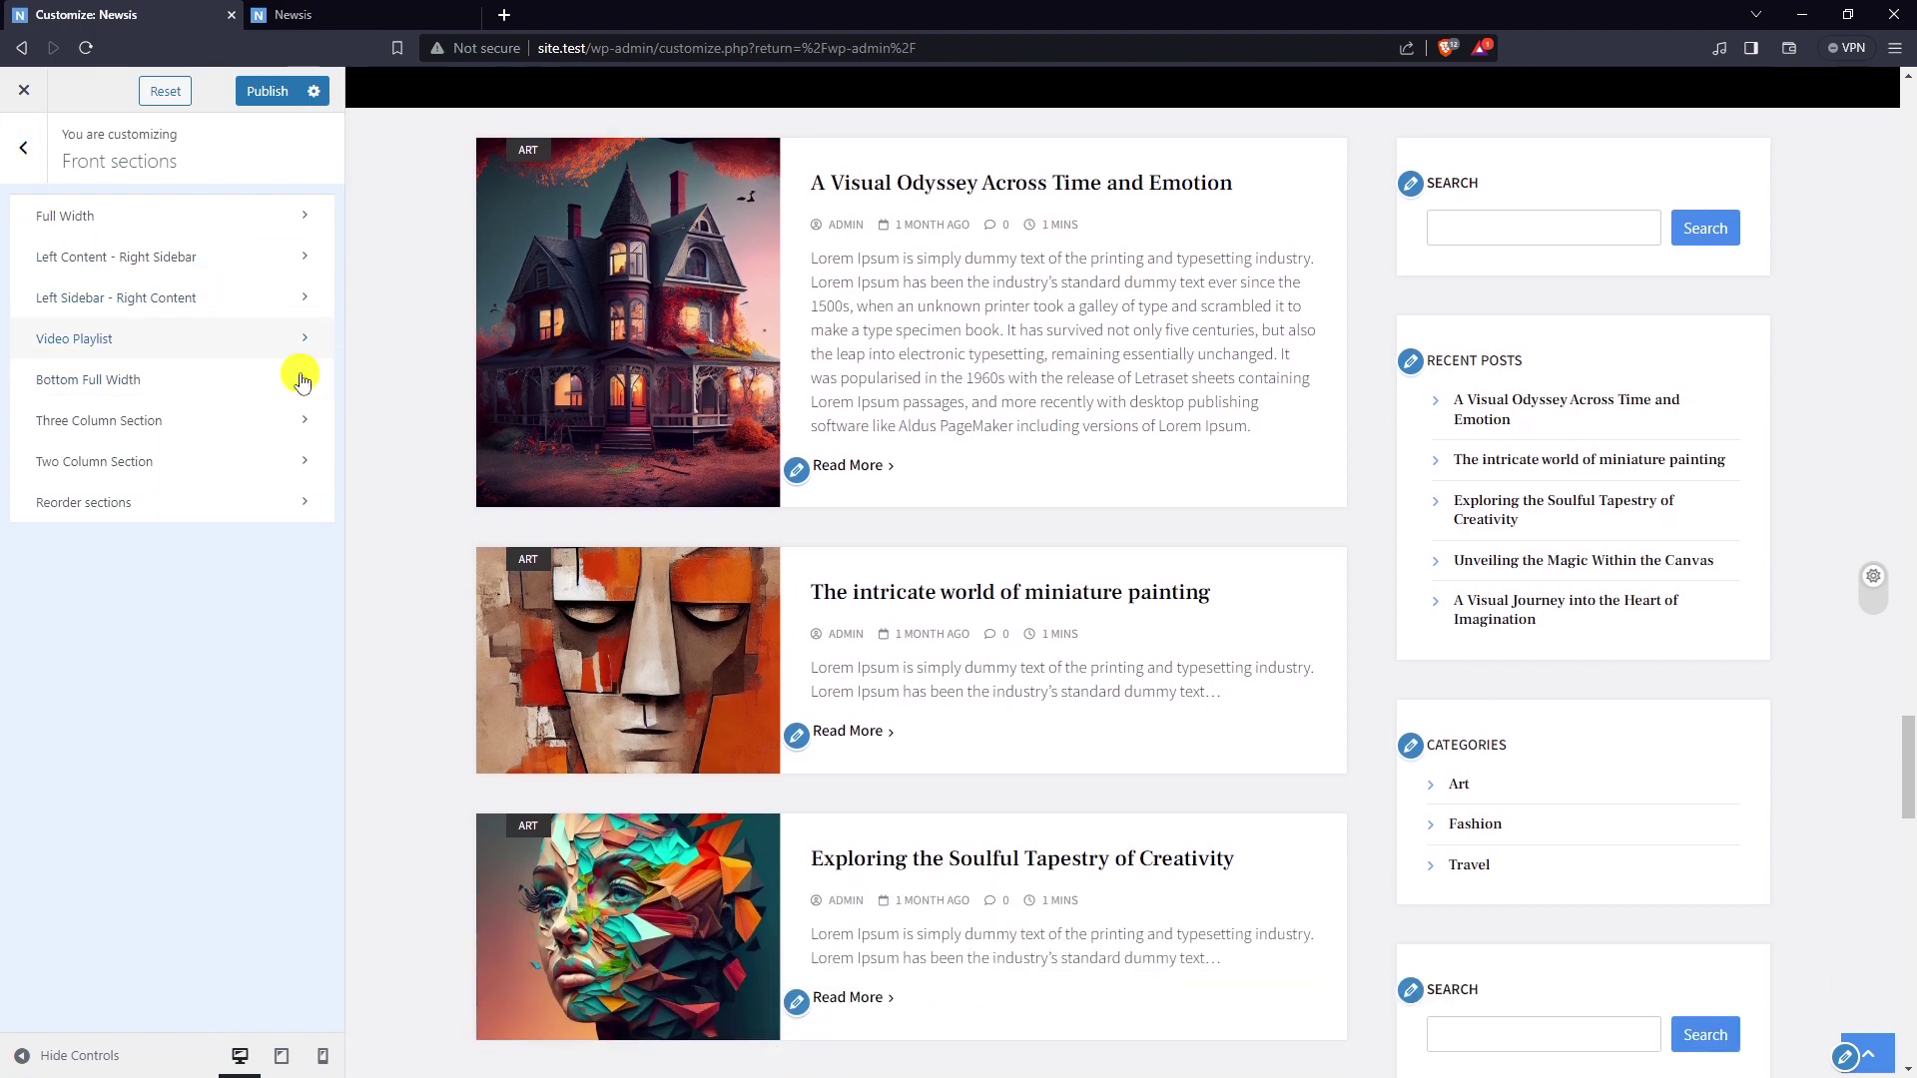
pyautogui.click(85, 381)
pyautogui.scroll(-9, 449, 361)
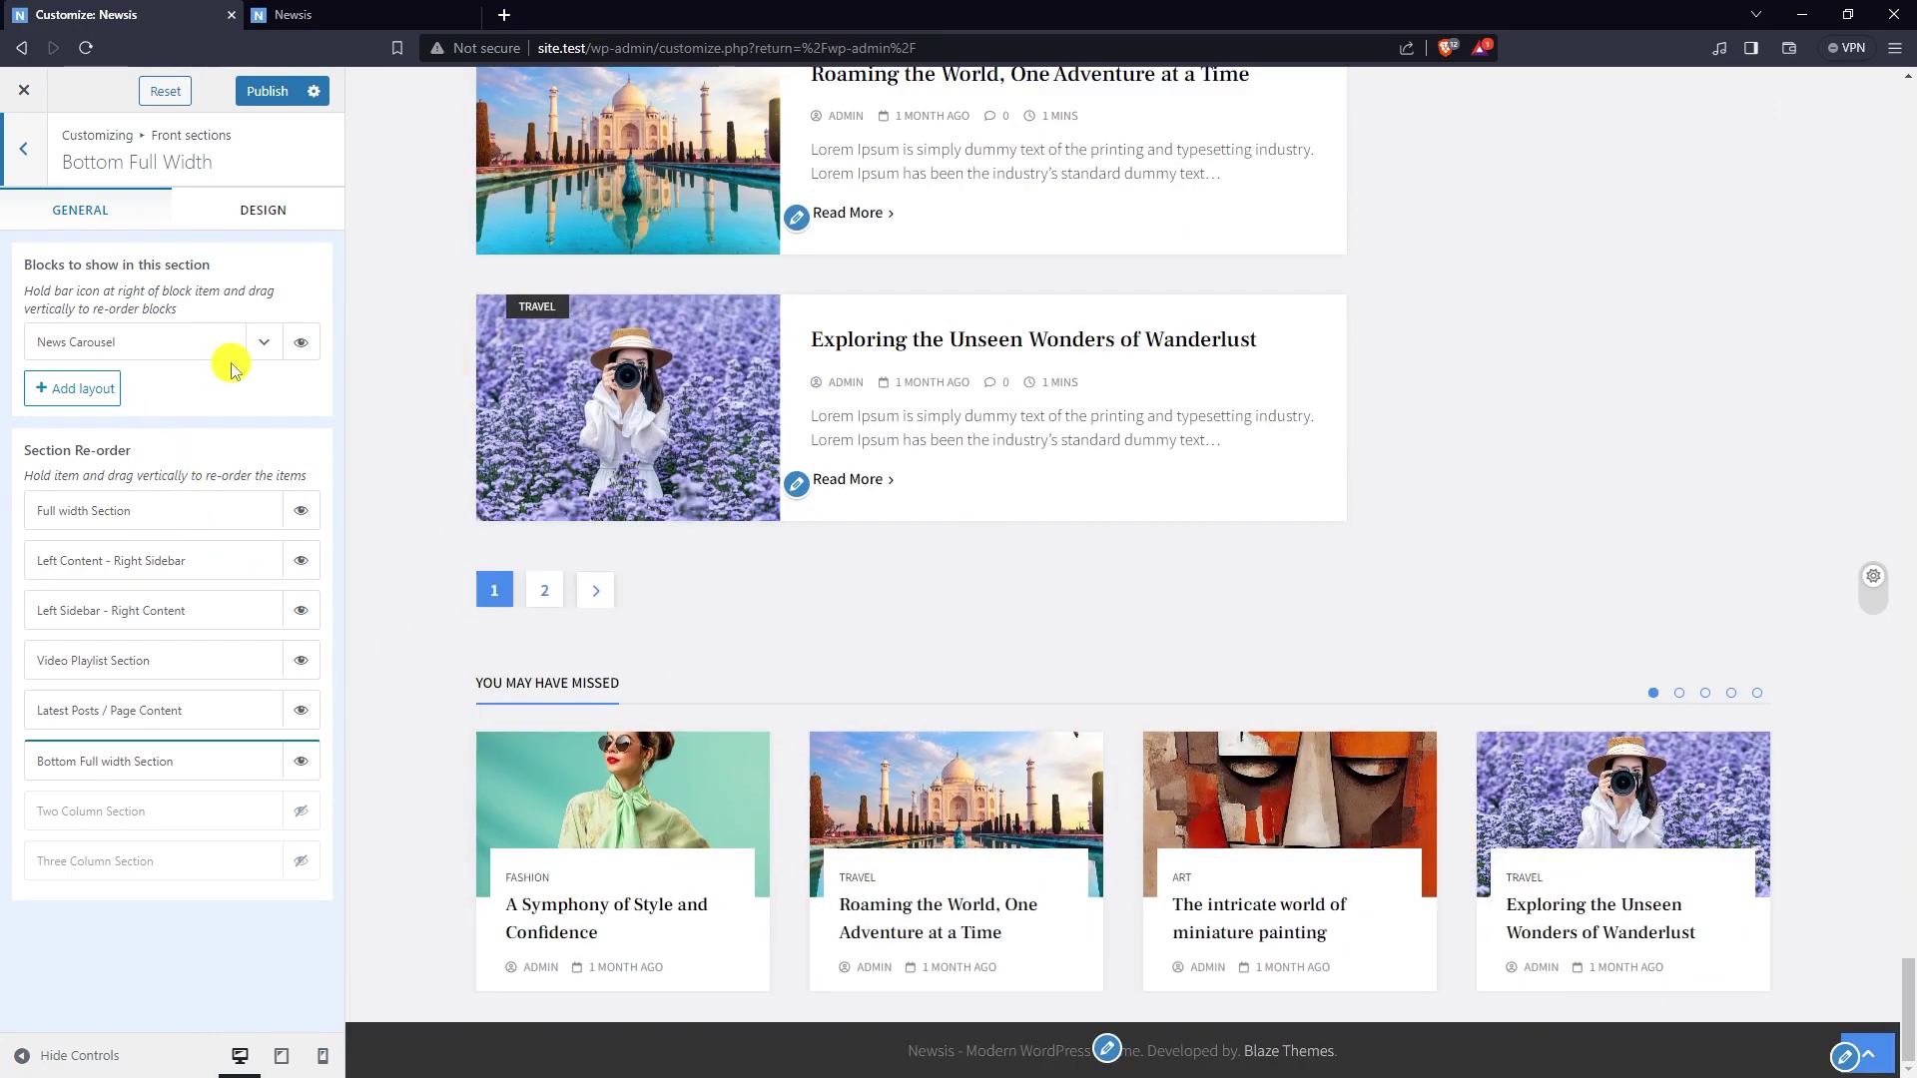
# - In News Carousel, hide post categories and dots, show the view-all icon, and enable looping
pyautogui.click(264, 341)
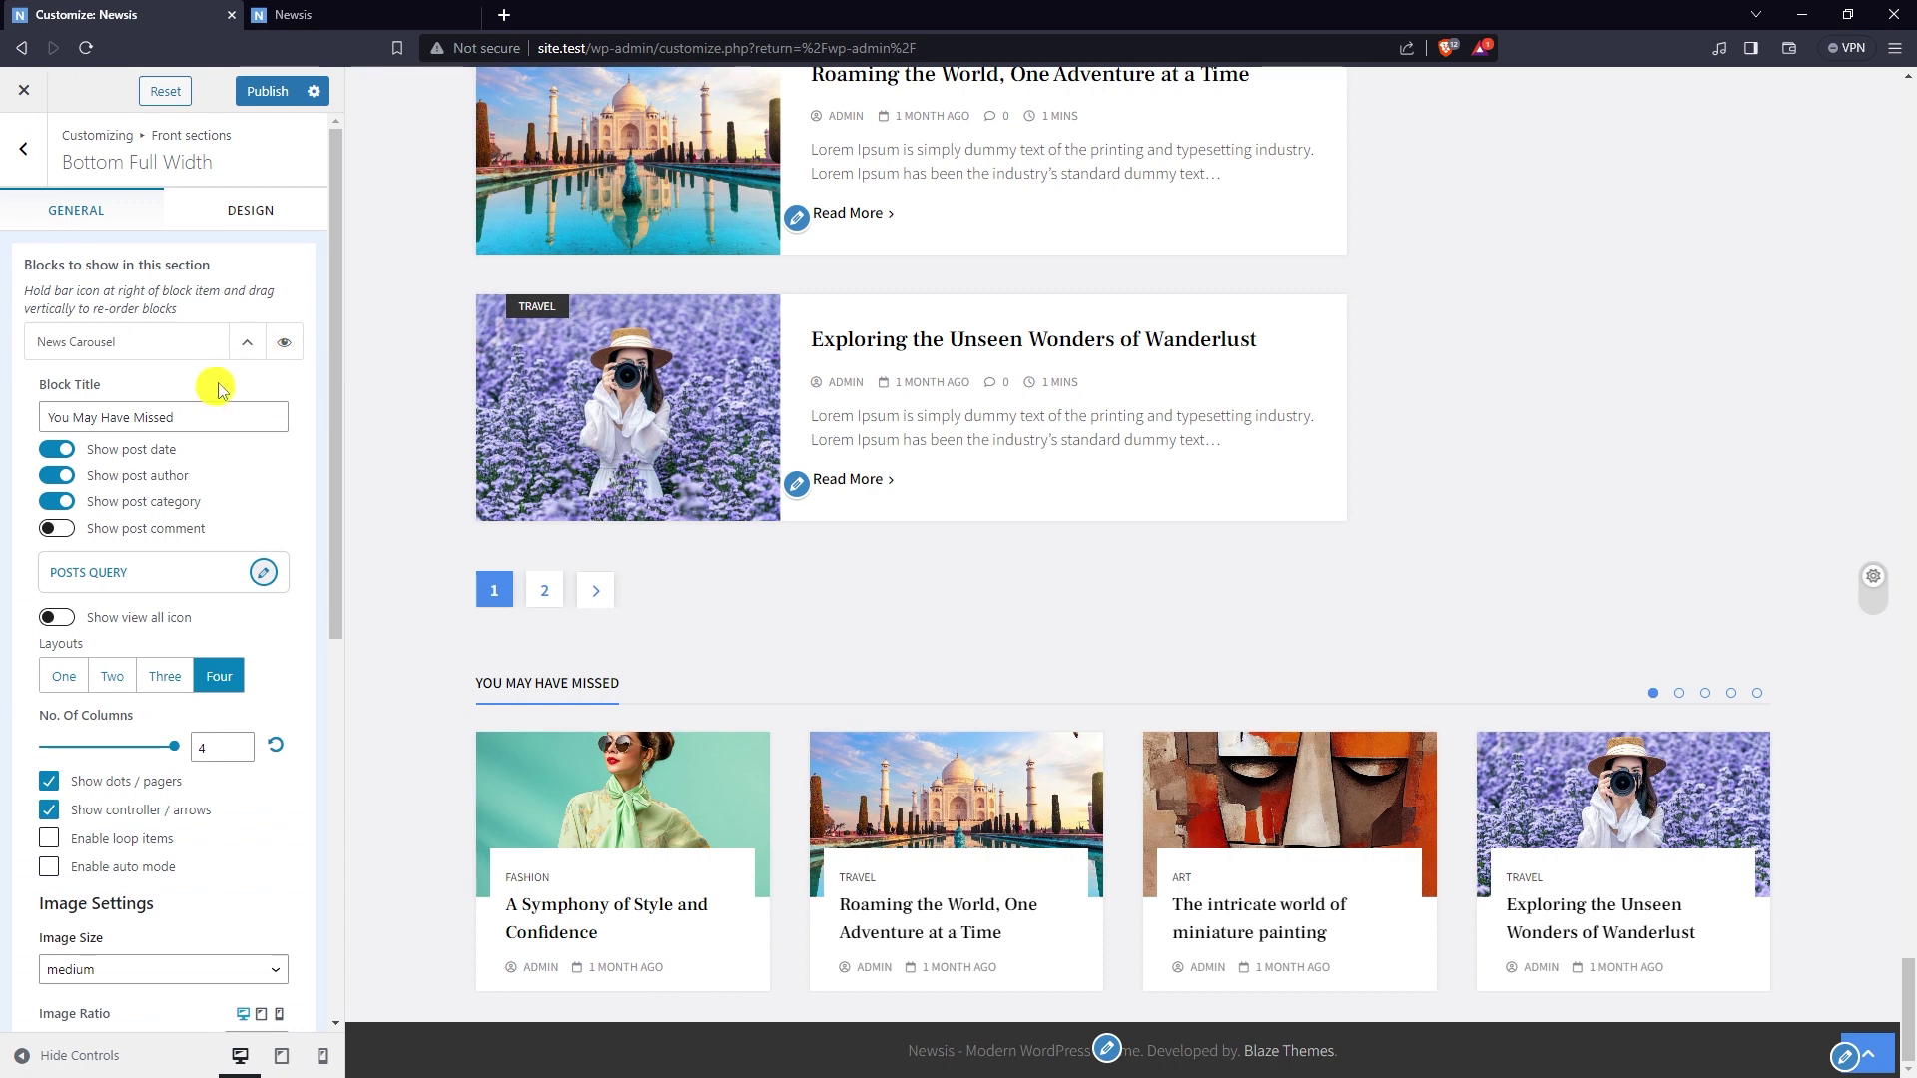
pyautogui.scroll(-2, 239, 379)
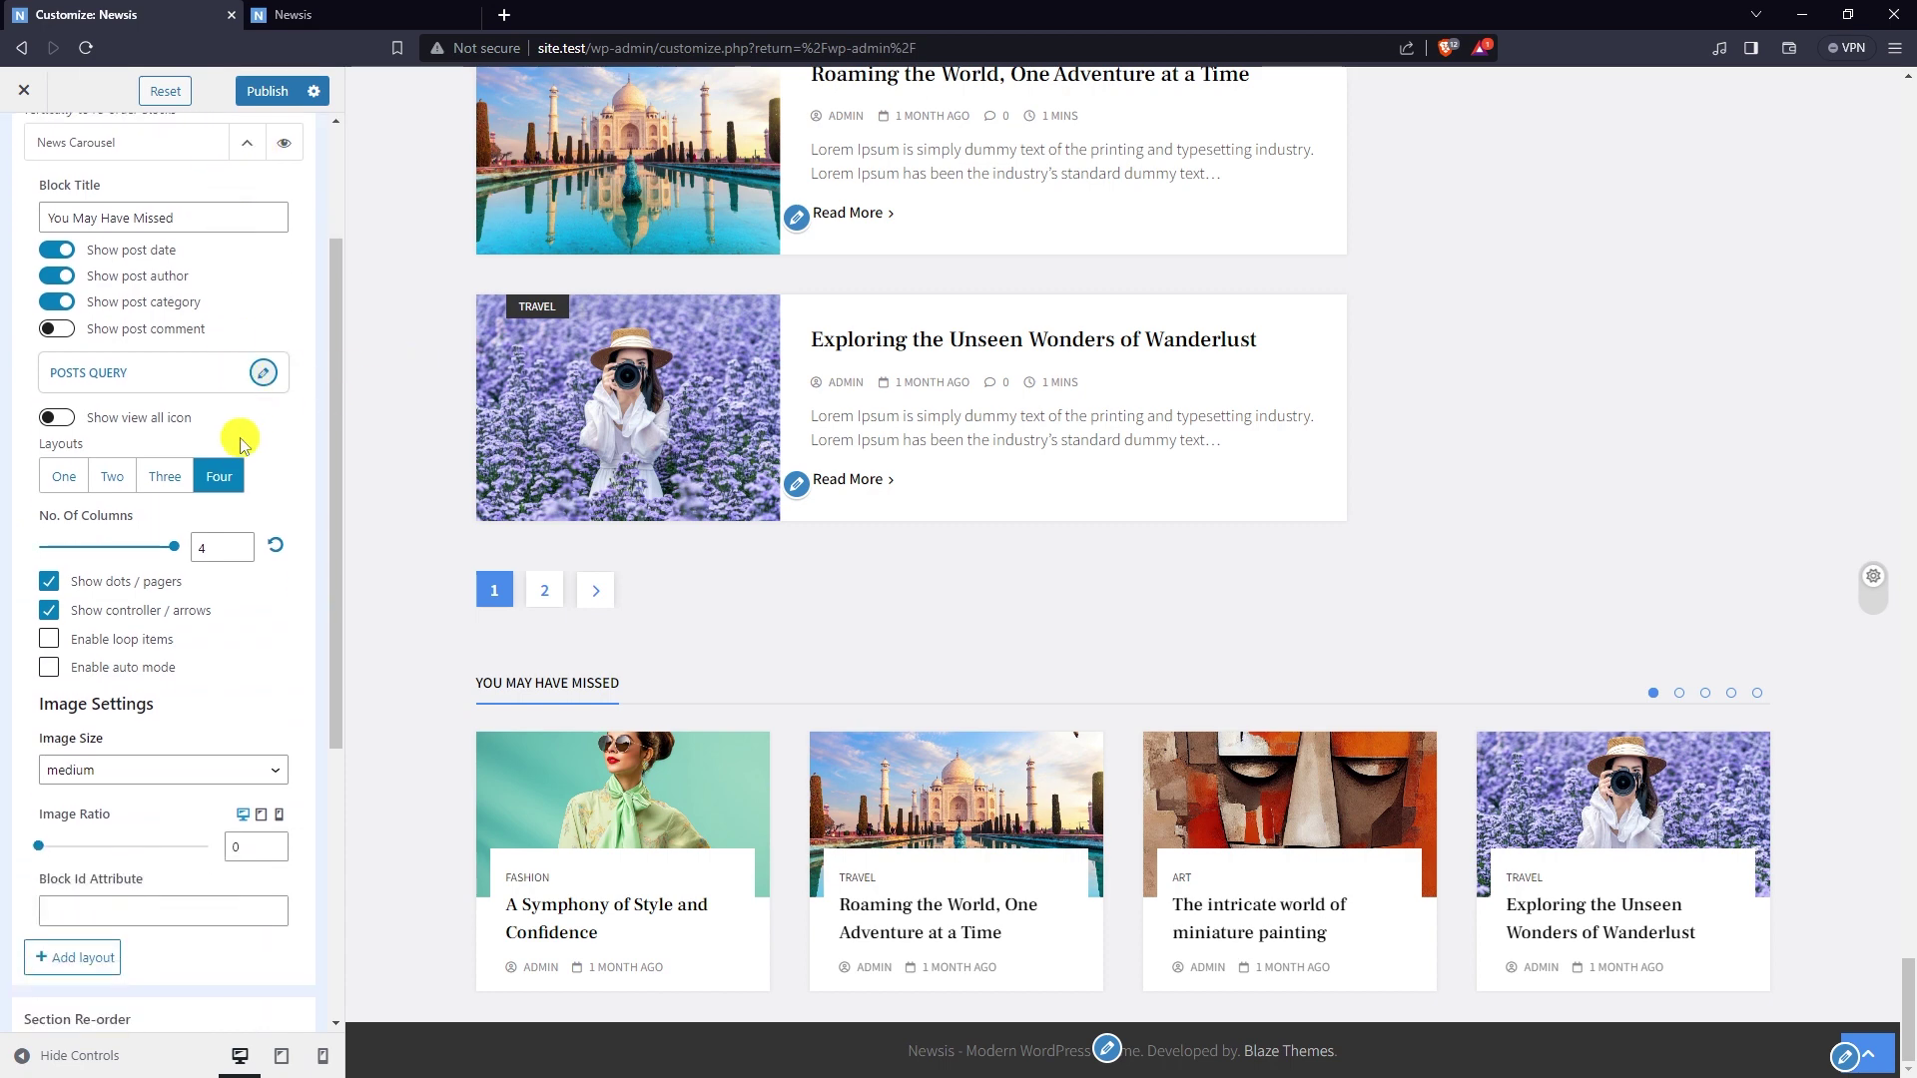
pyautogui.scroll(1, 215, 448)
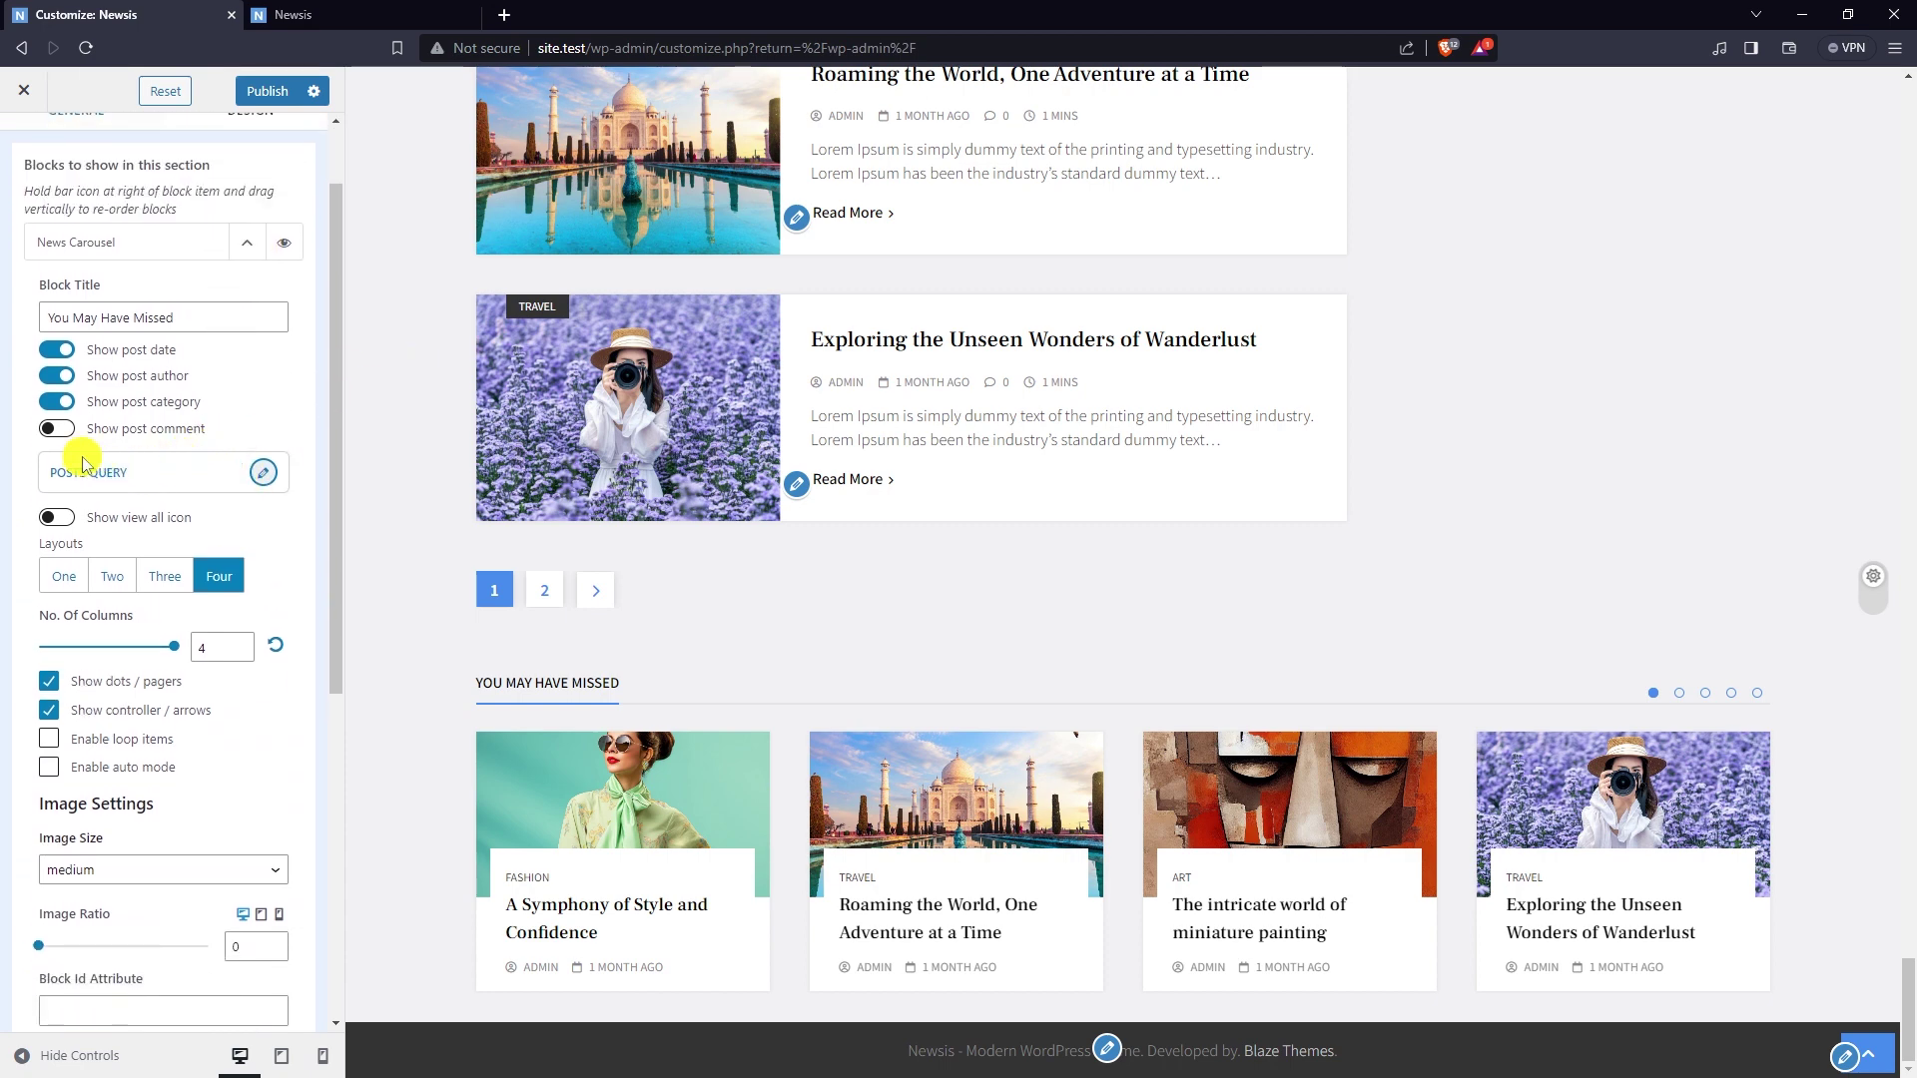
pyautogui.click(61, 410)
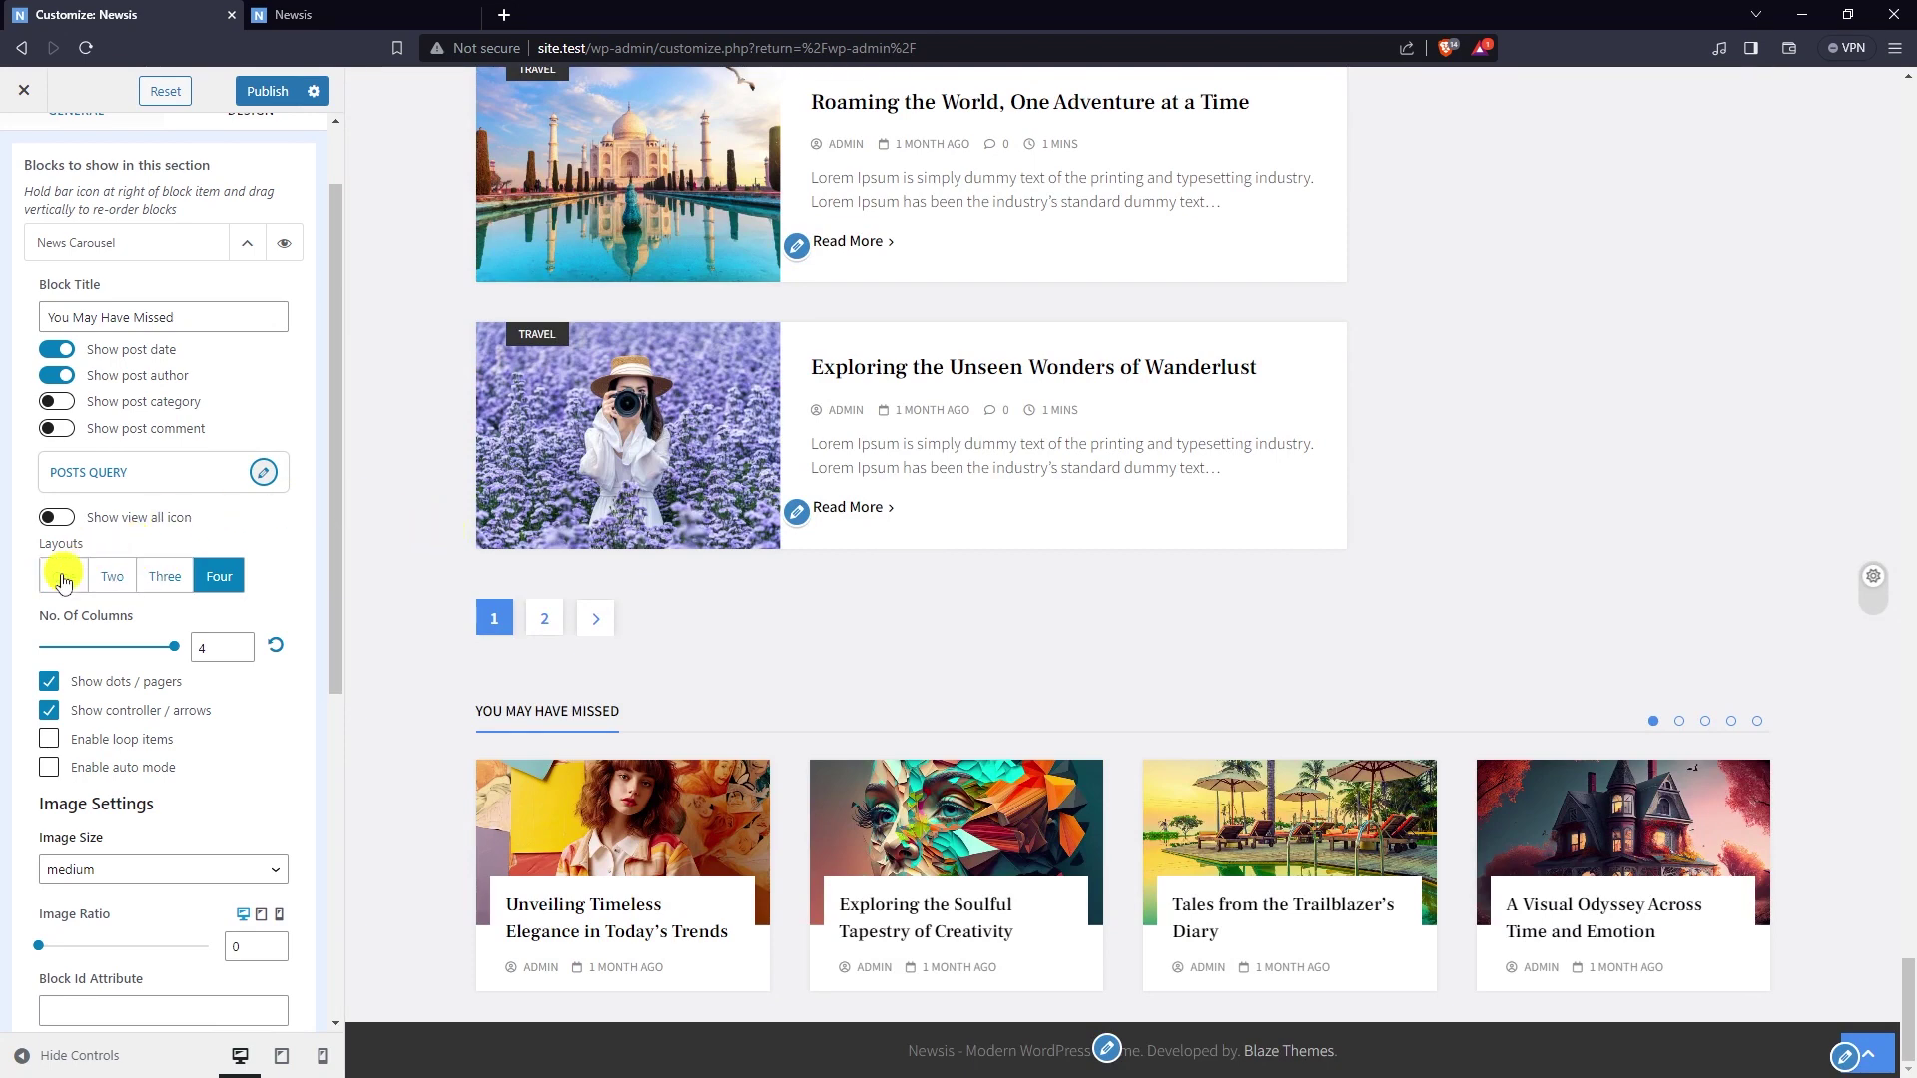
pyautogui.click(57, 519)
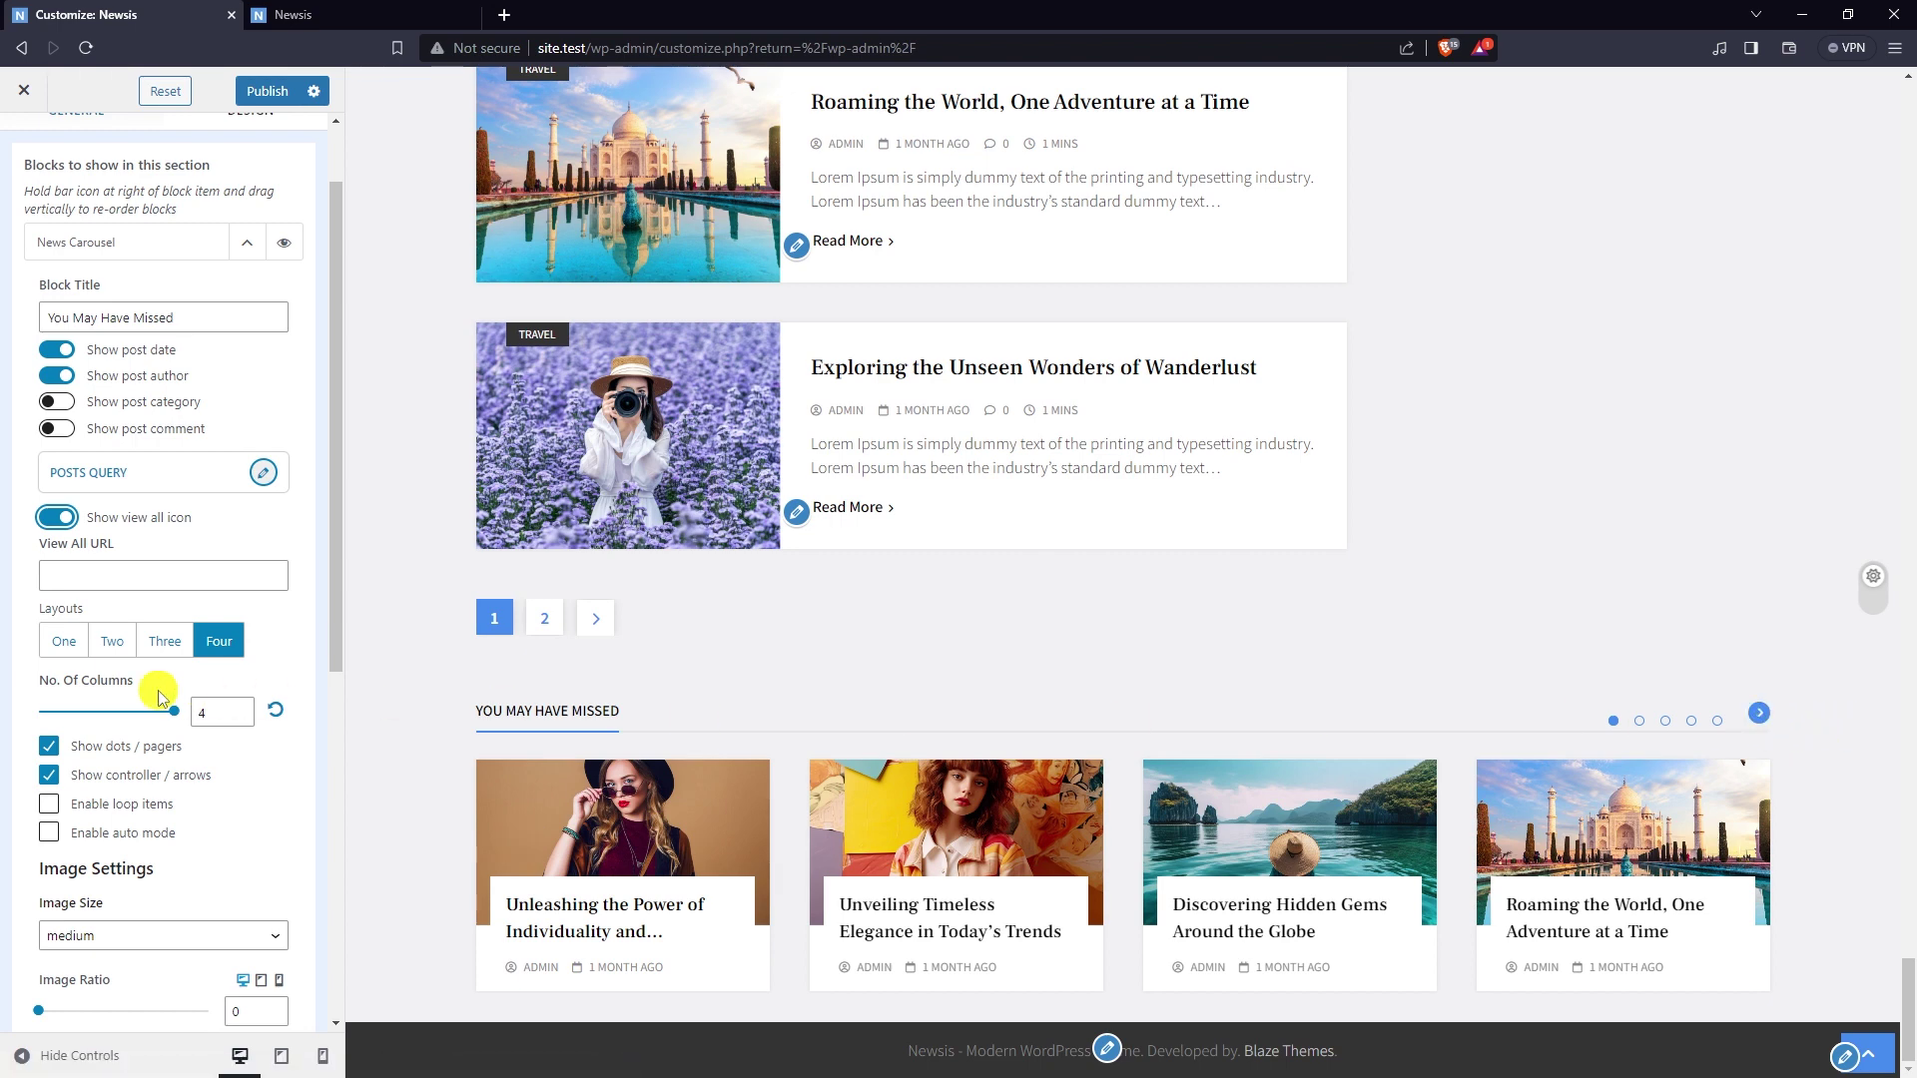
pyautogui.click(45, 749)
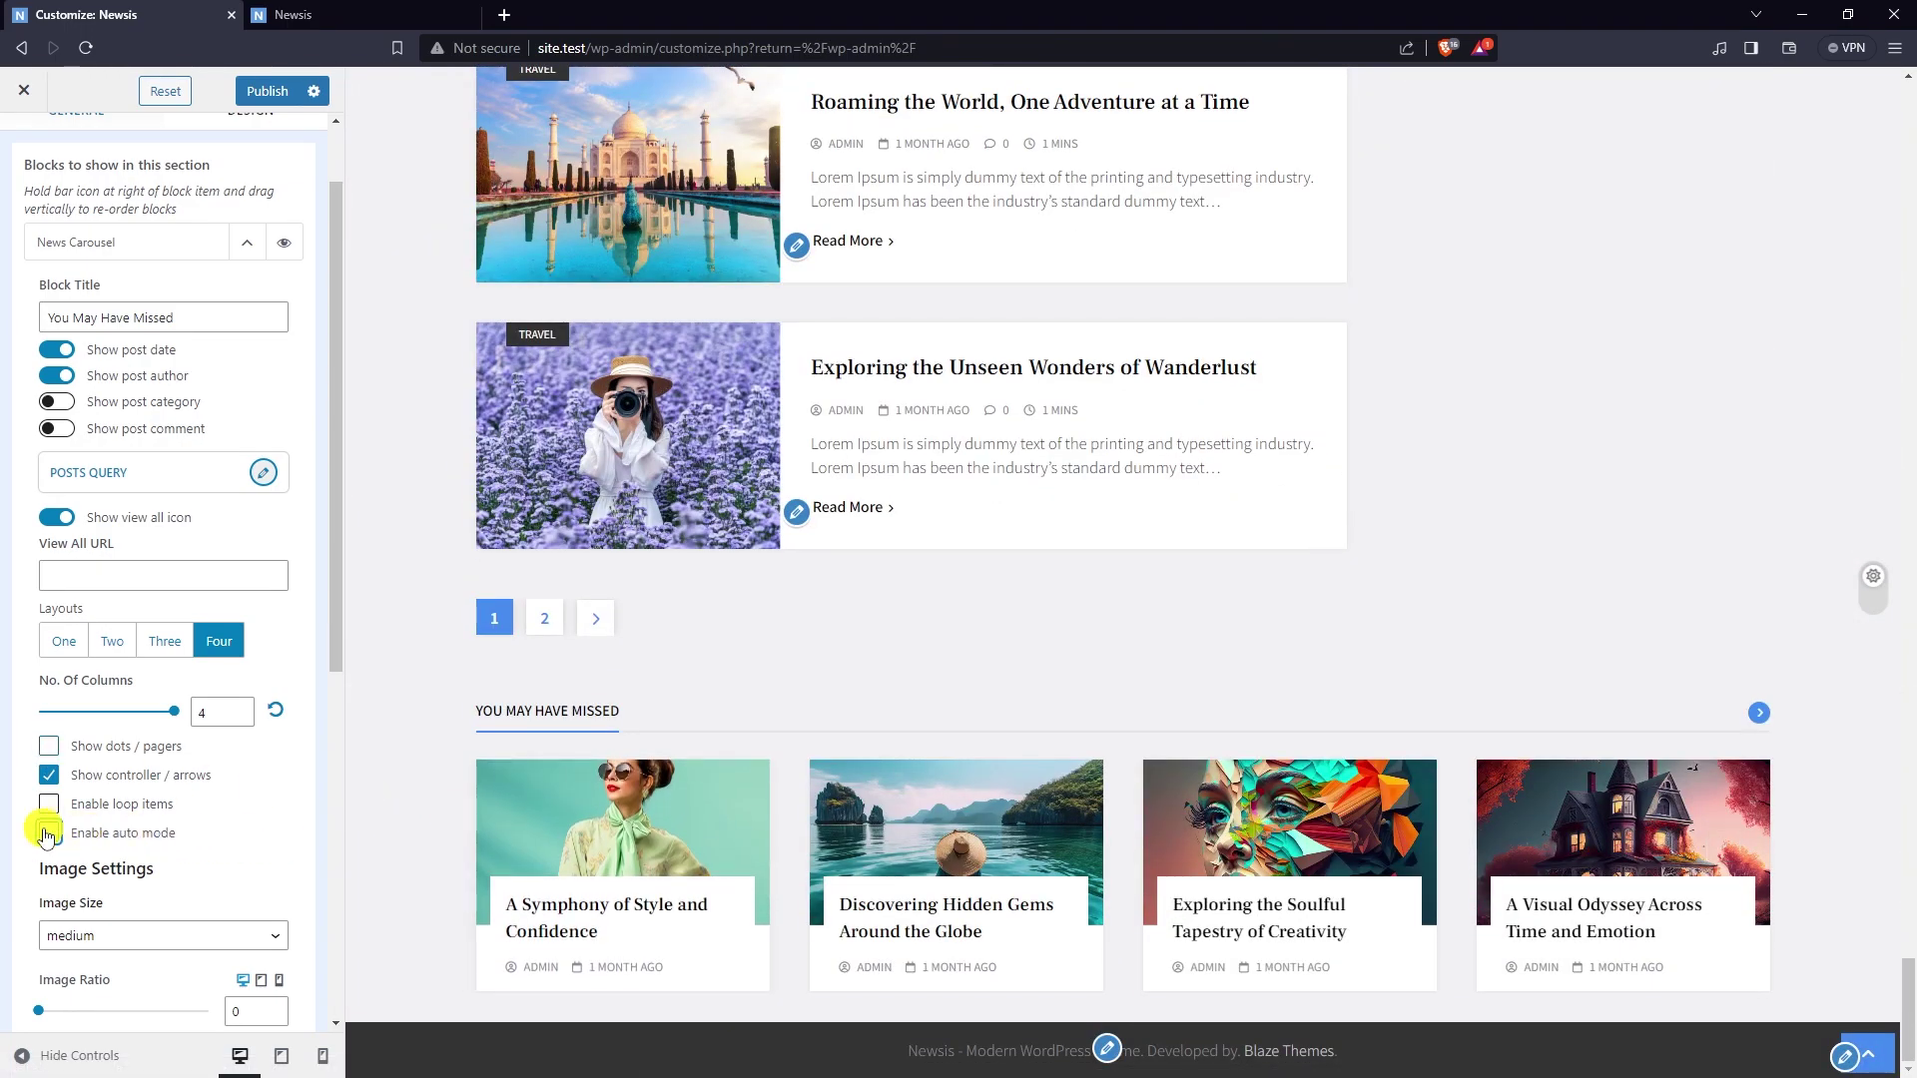
pyautogui.click(50, 807)
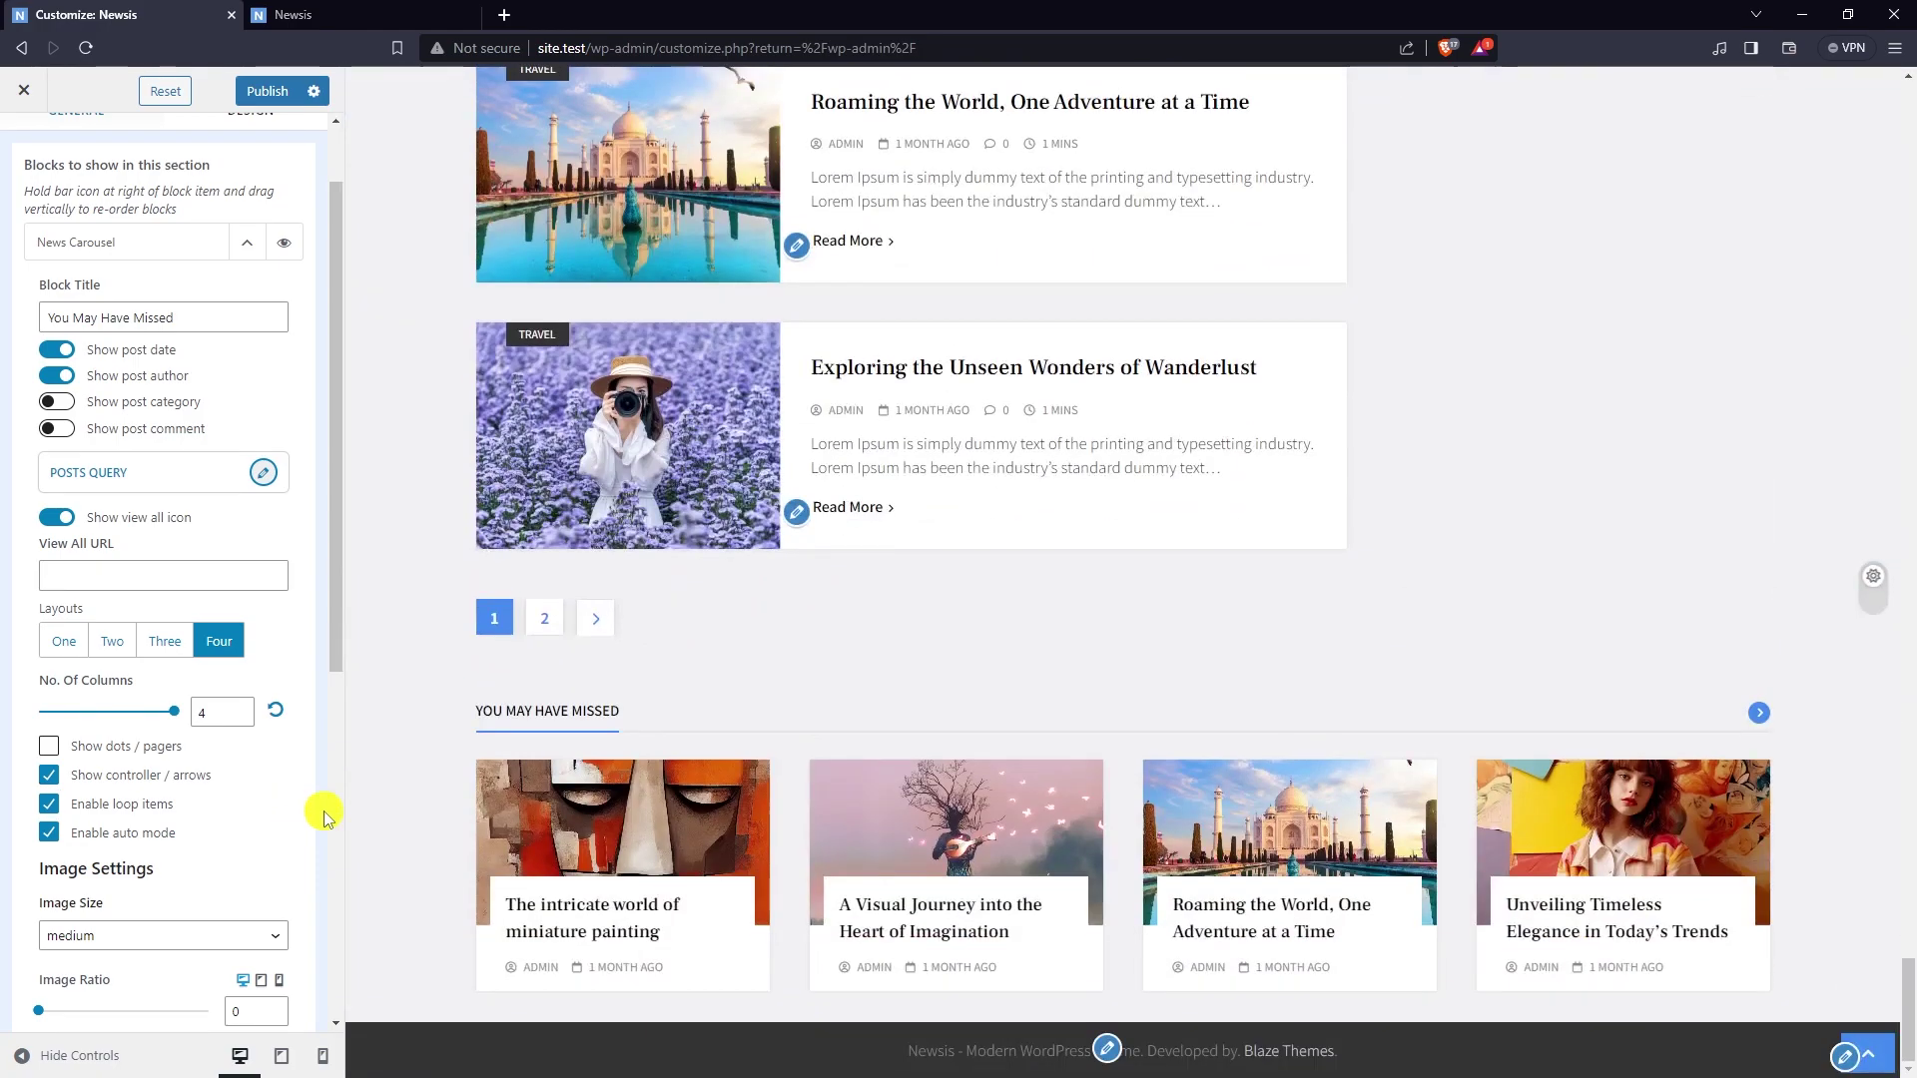
pyautogui.scroll(-4, 157, 506)
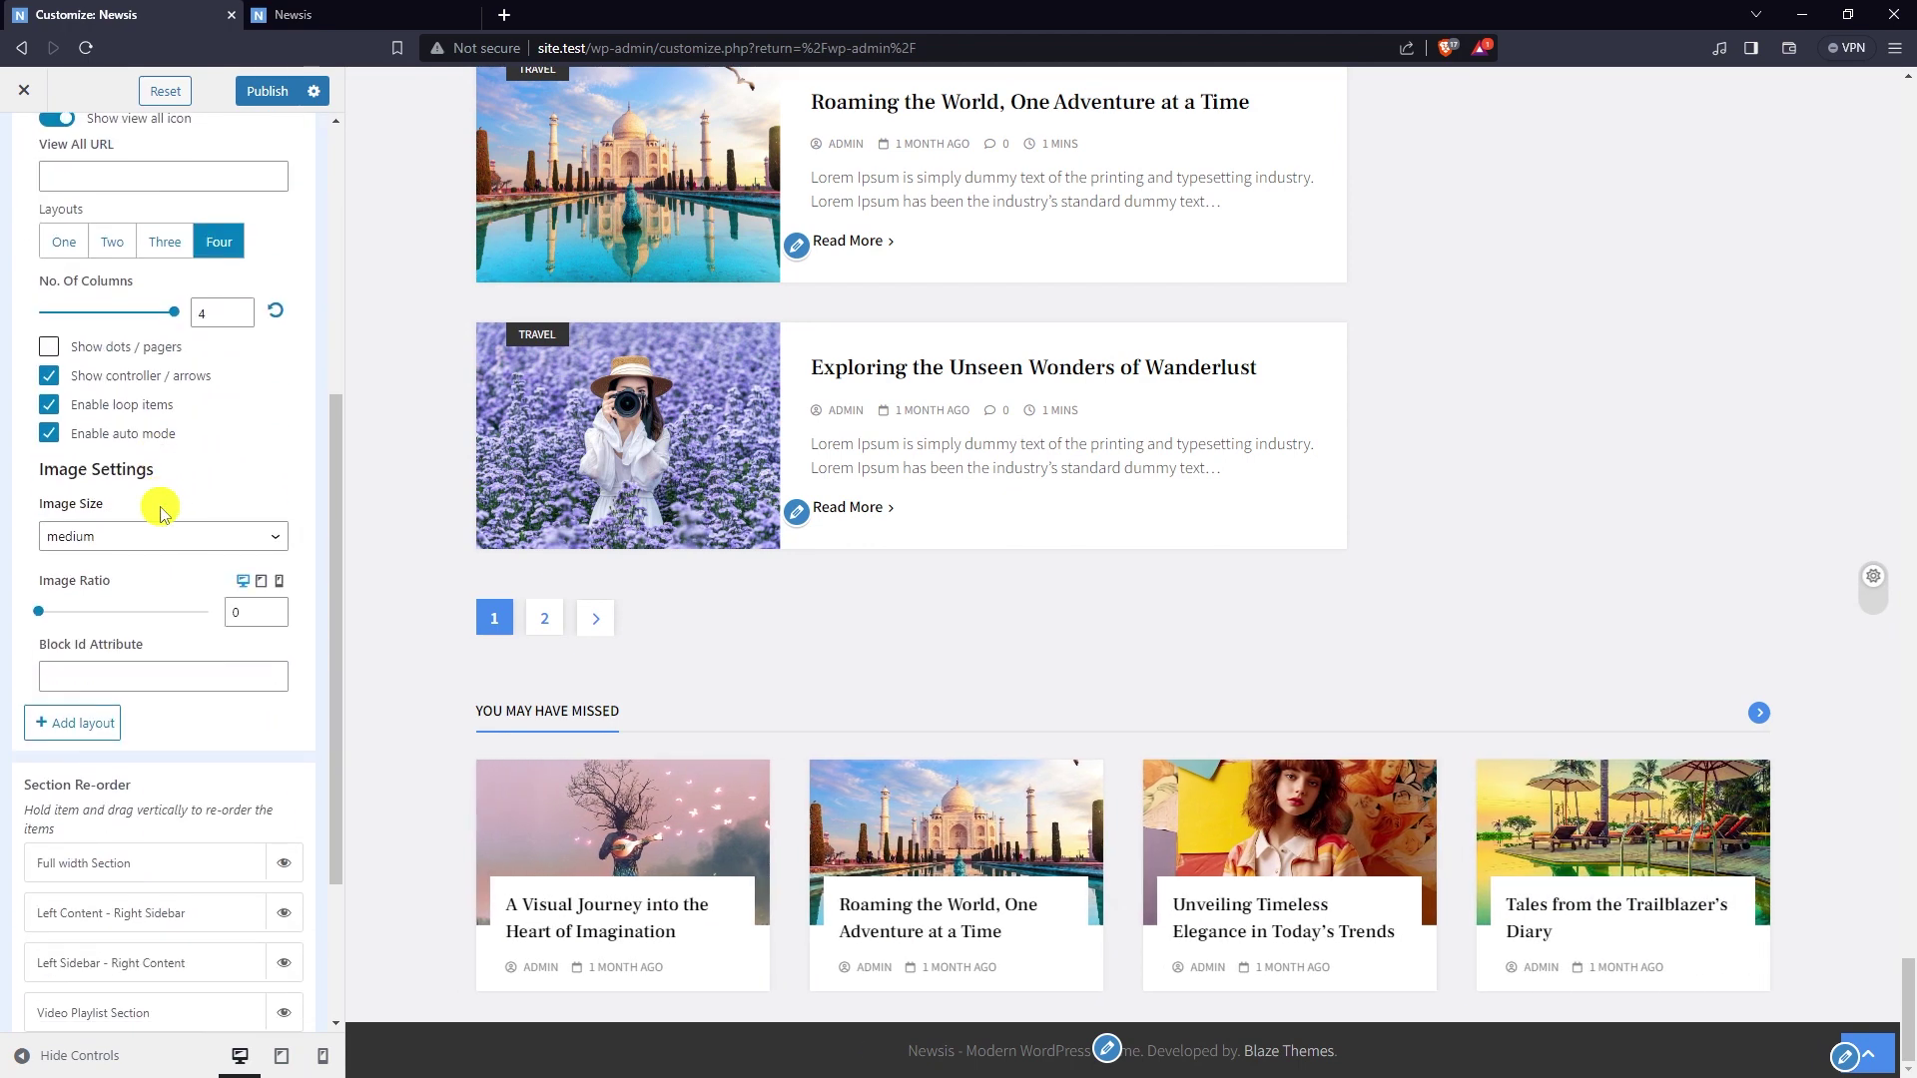
pyautogui.scroll(1, 174, 520)
pyautogui.scroll(1, 174, 519)
pyautogui.scroll(1, 178, 527)
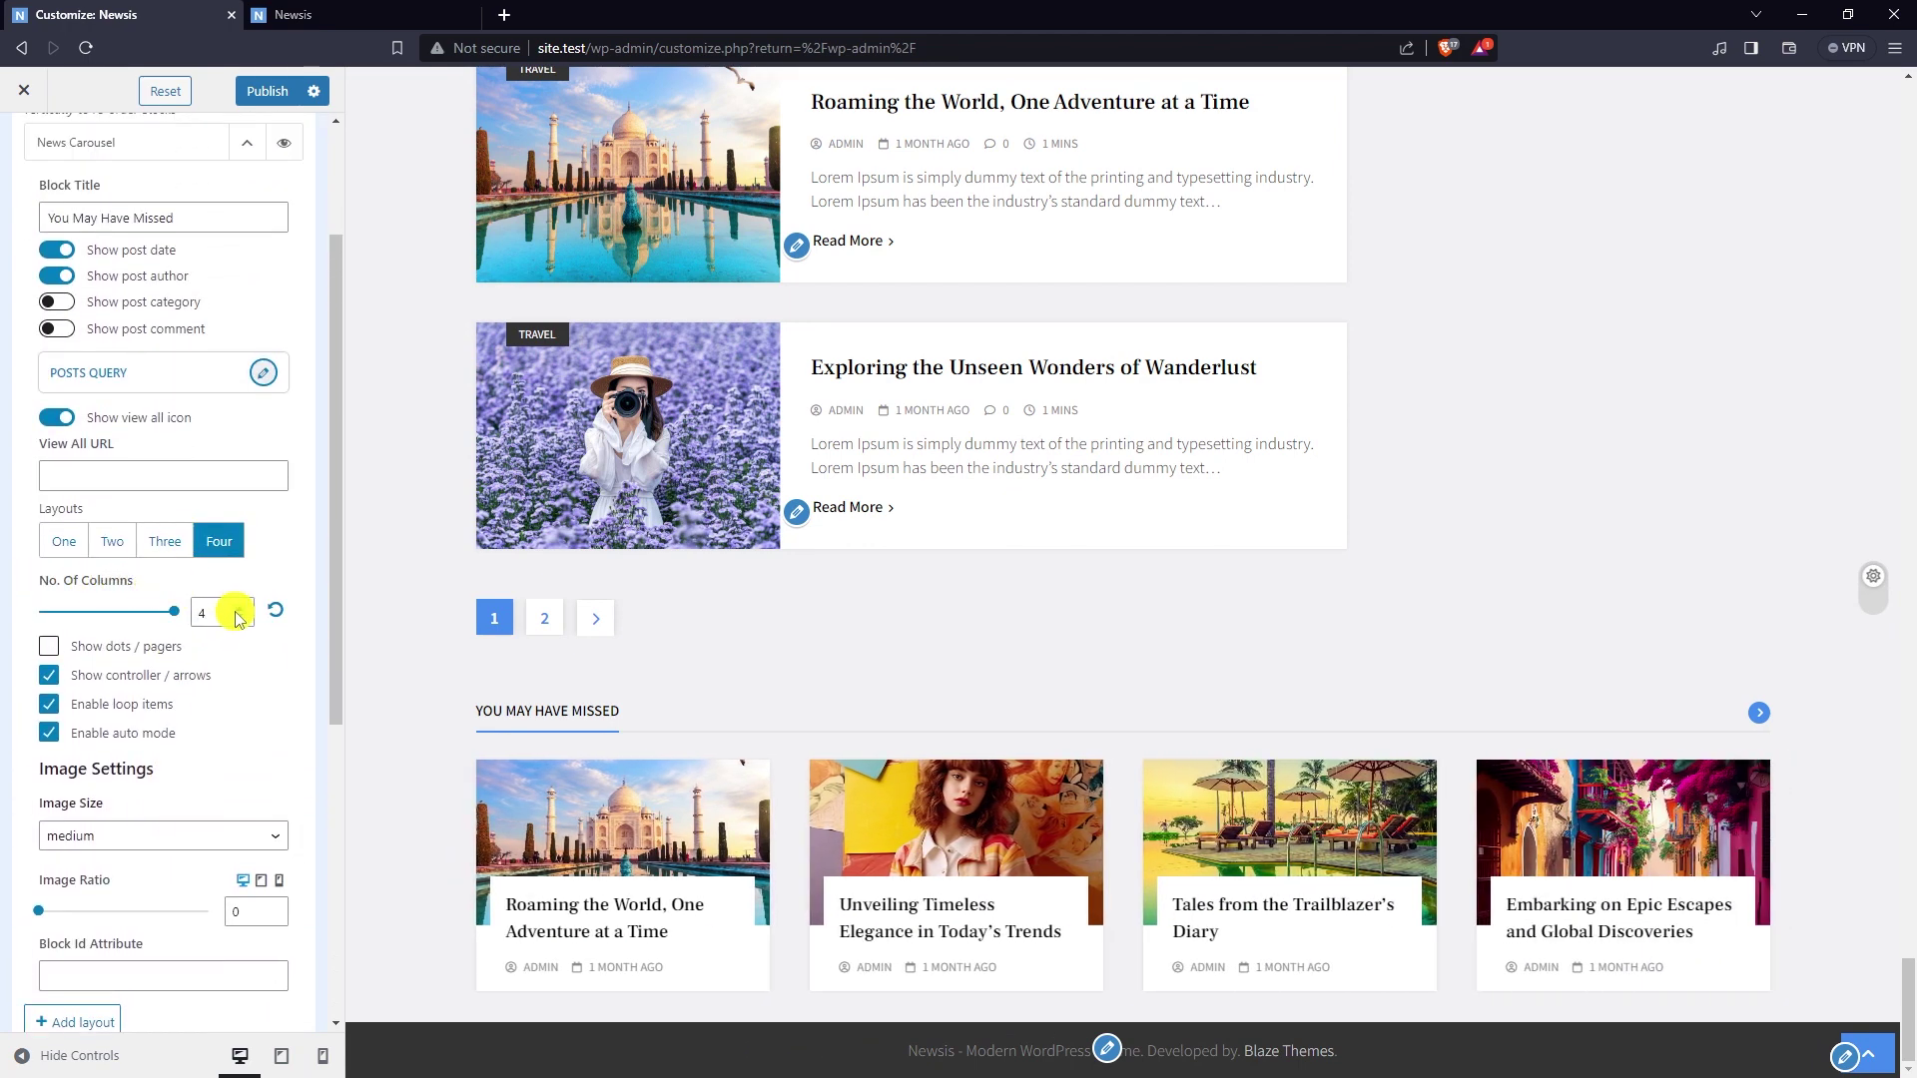
# - Reduce the carousel to 2 columns and advance it to the next slide
pyautogui.click(240, 619)
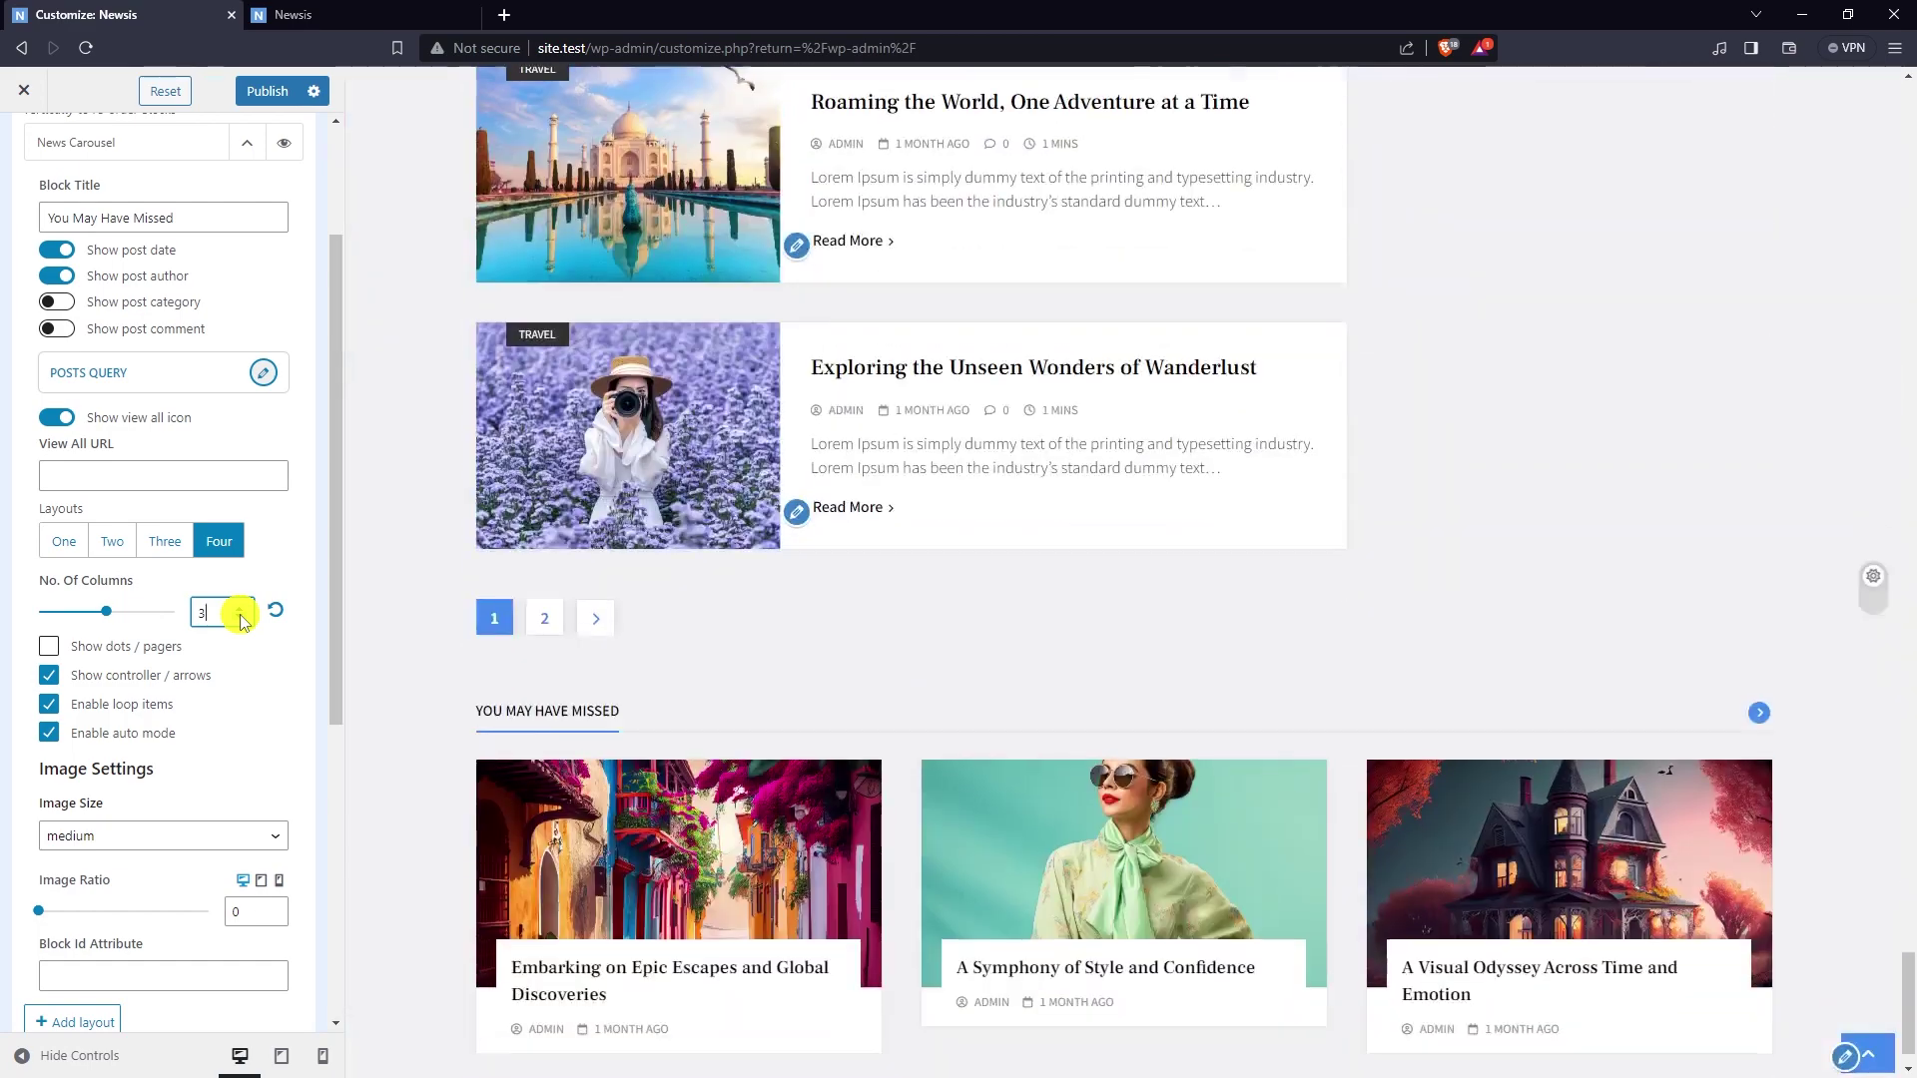
pyautogui.scroll(-1, 442, 564)
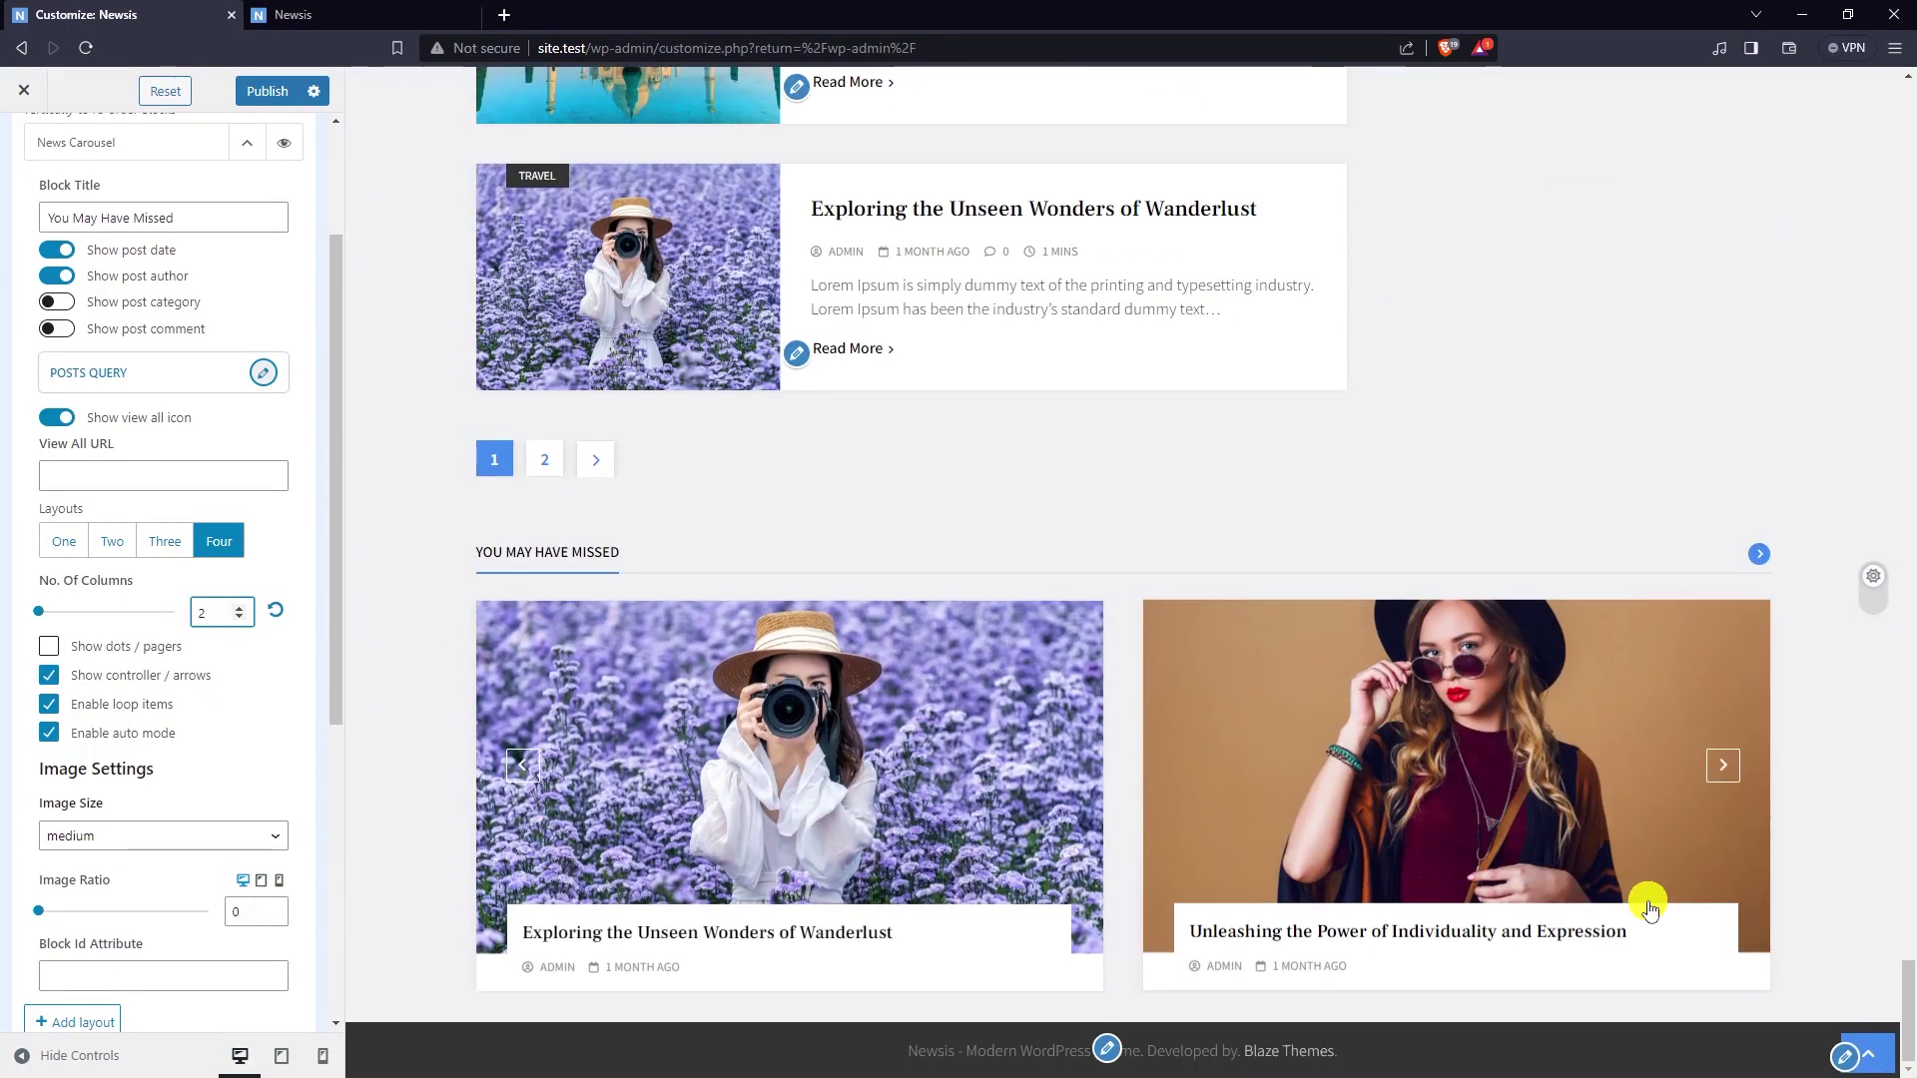
pyautogui.click(1719, 767)
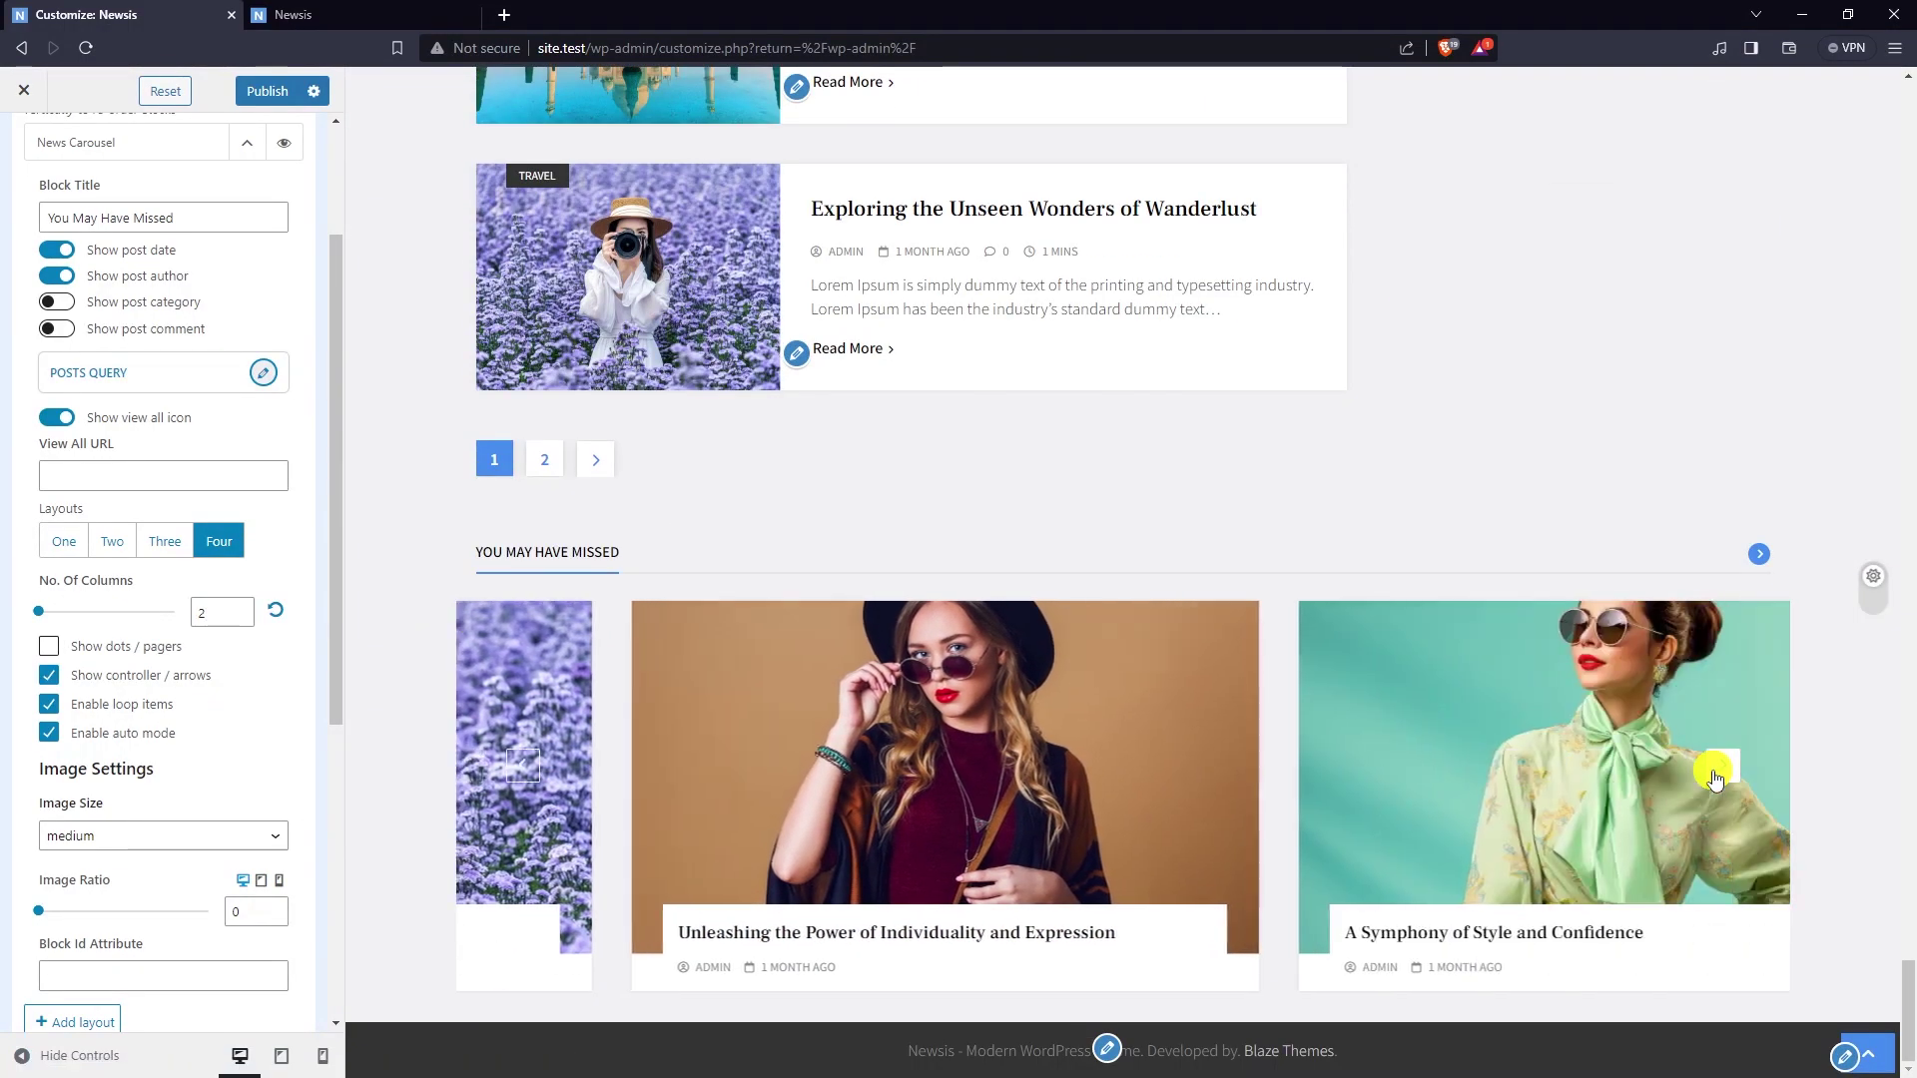
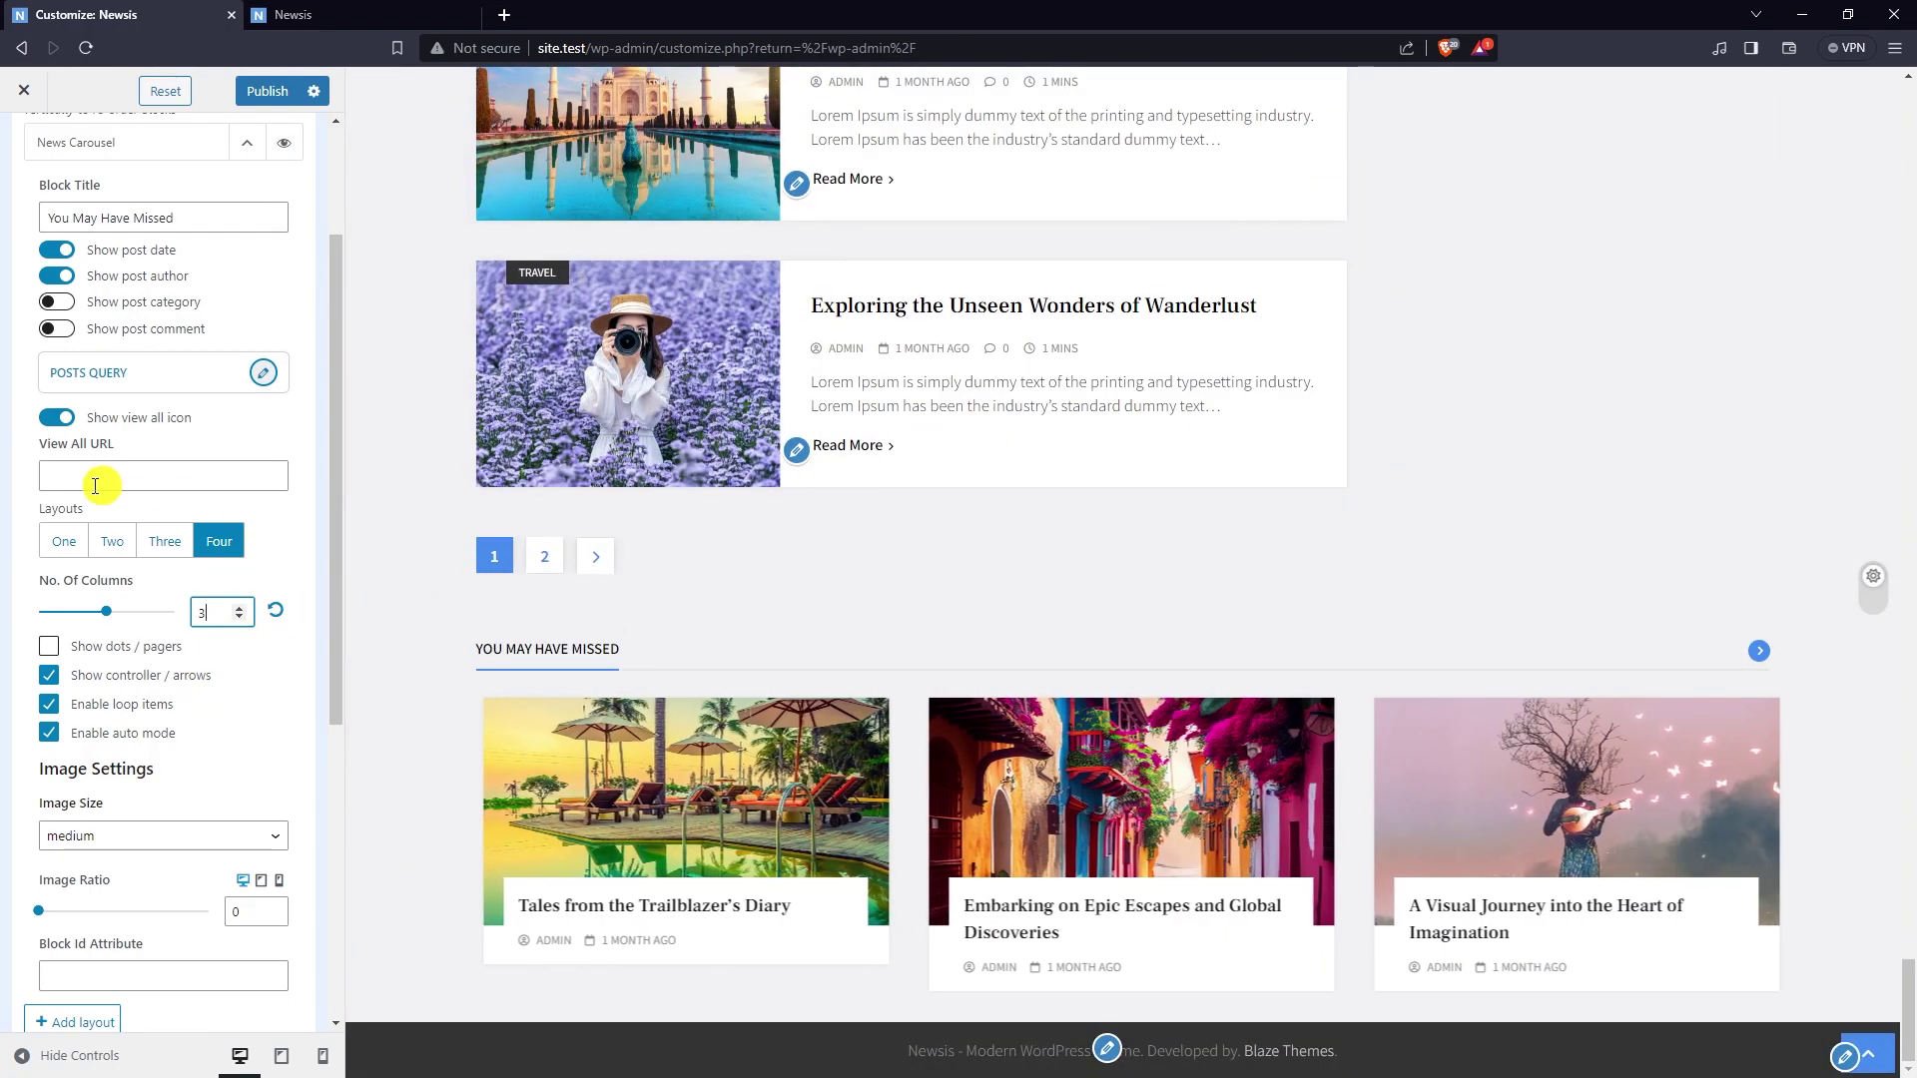
# - Switch the You May Have Missed carousel to layout Two and set its image ratio to 0.8
pyautogui.click(110, 545)
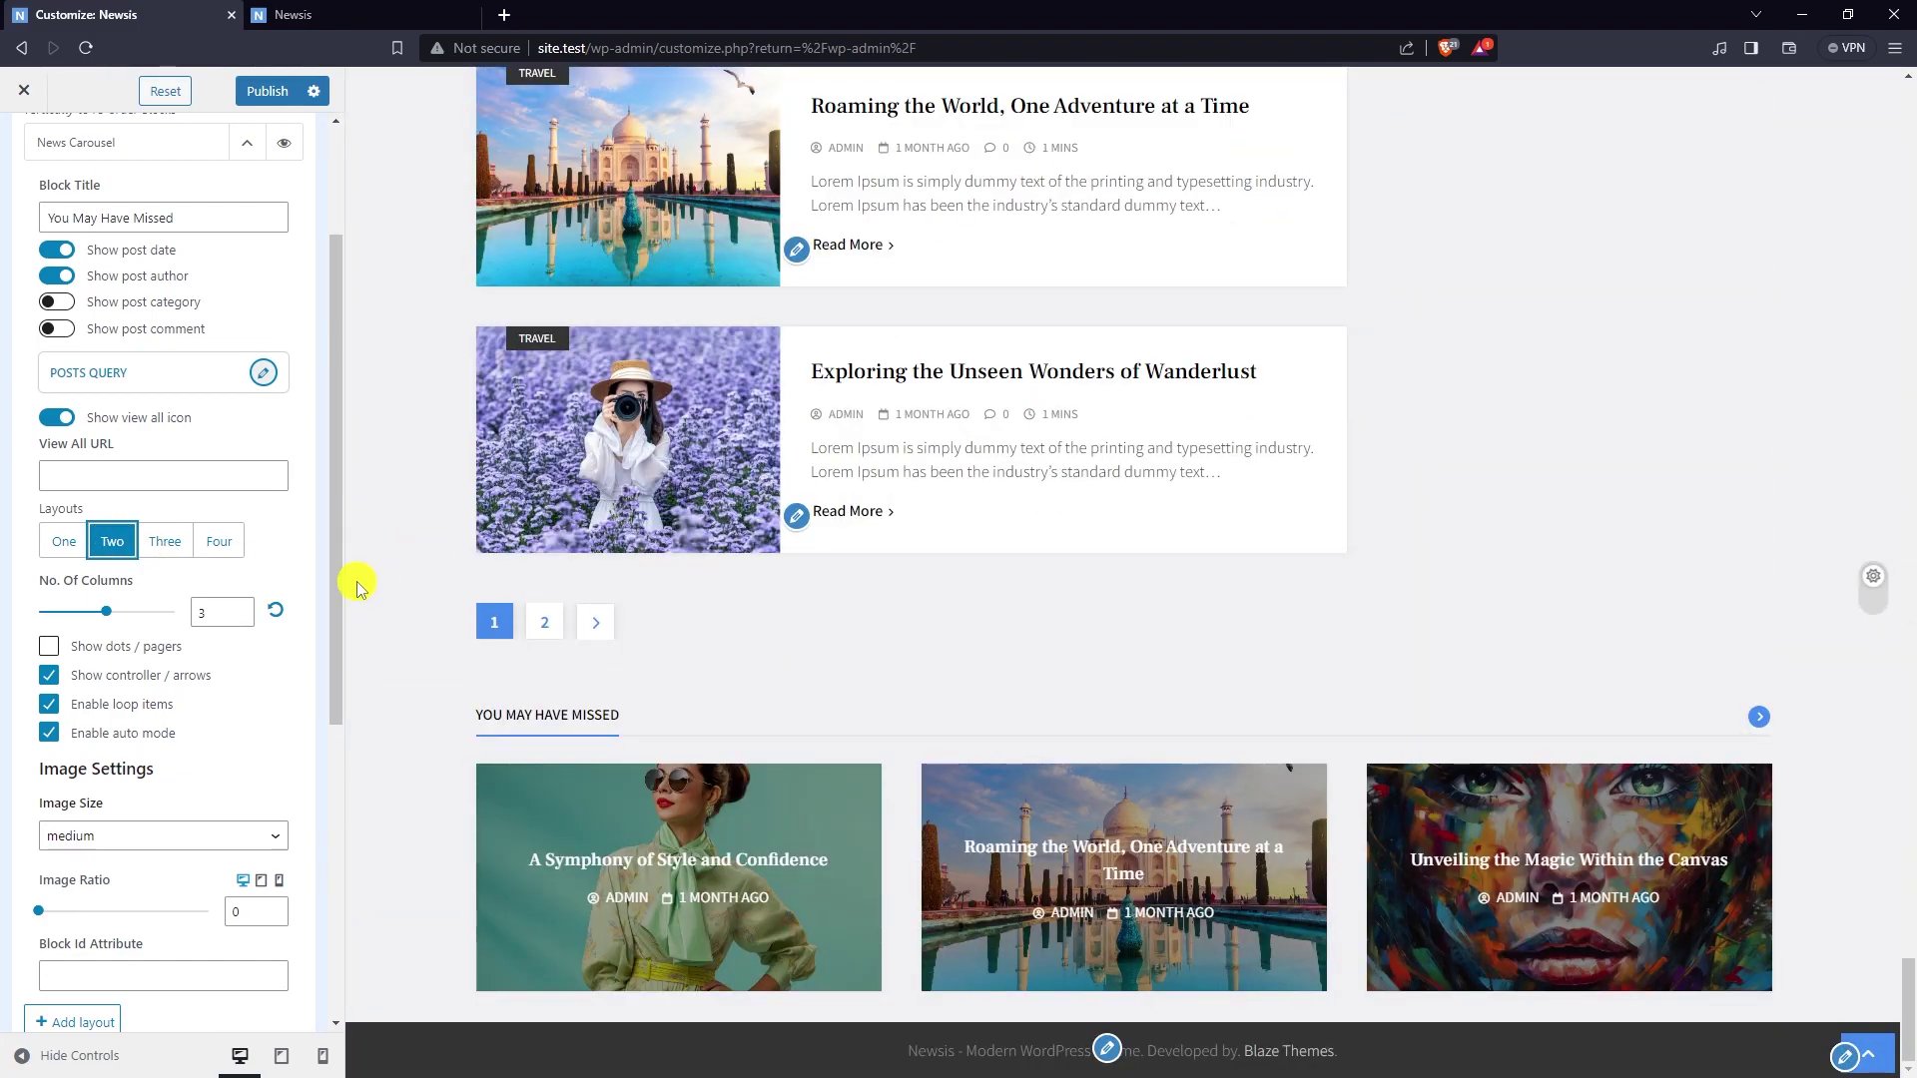
pyautogui.scroll(-4, 256, 642)
pyautogui.scroll(2, 75, 614)
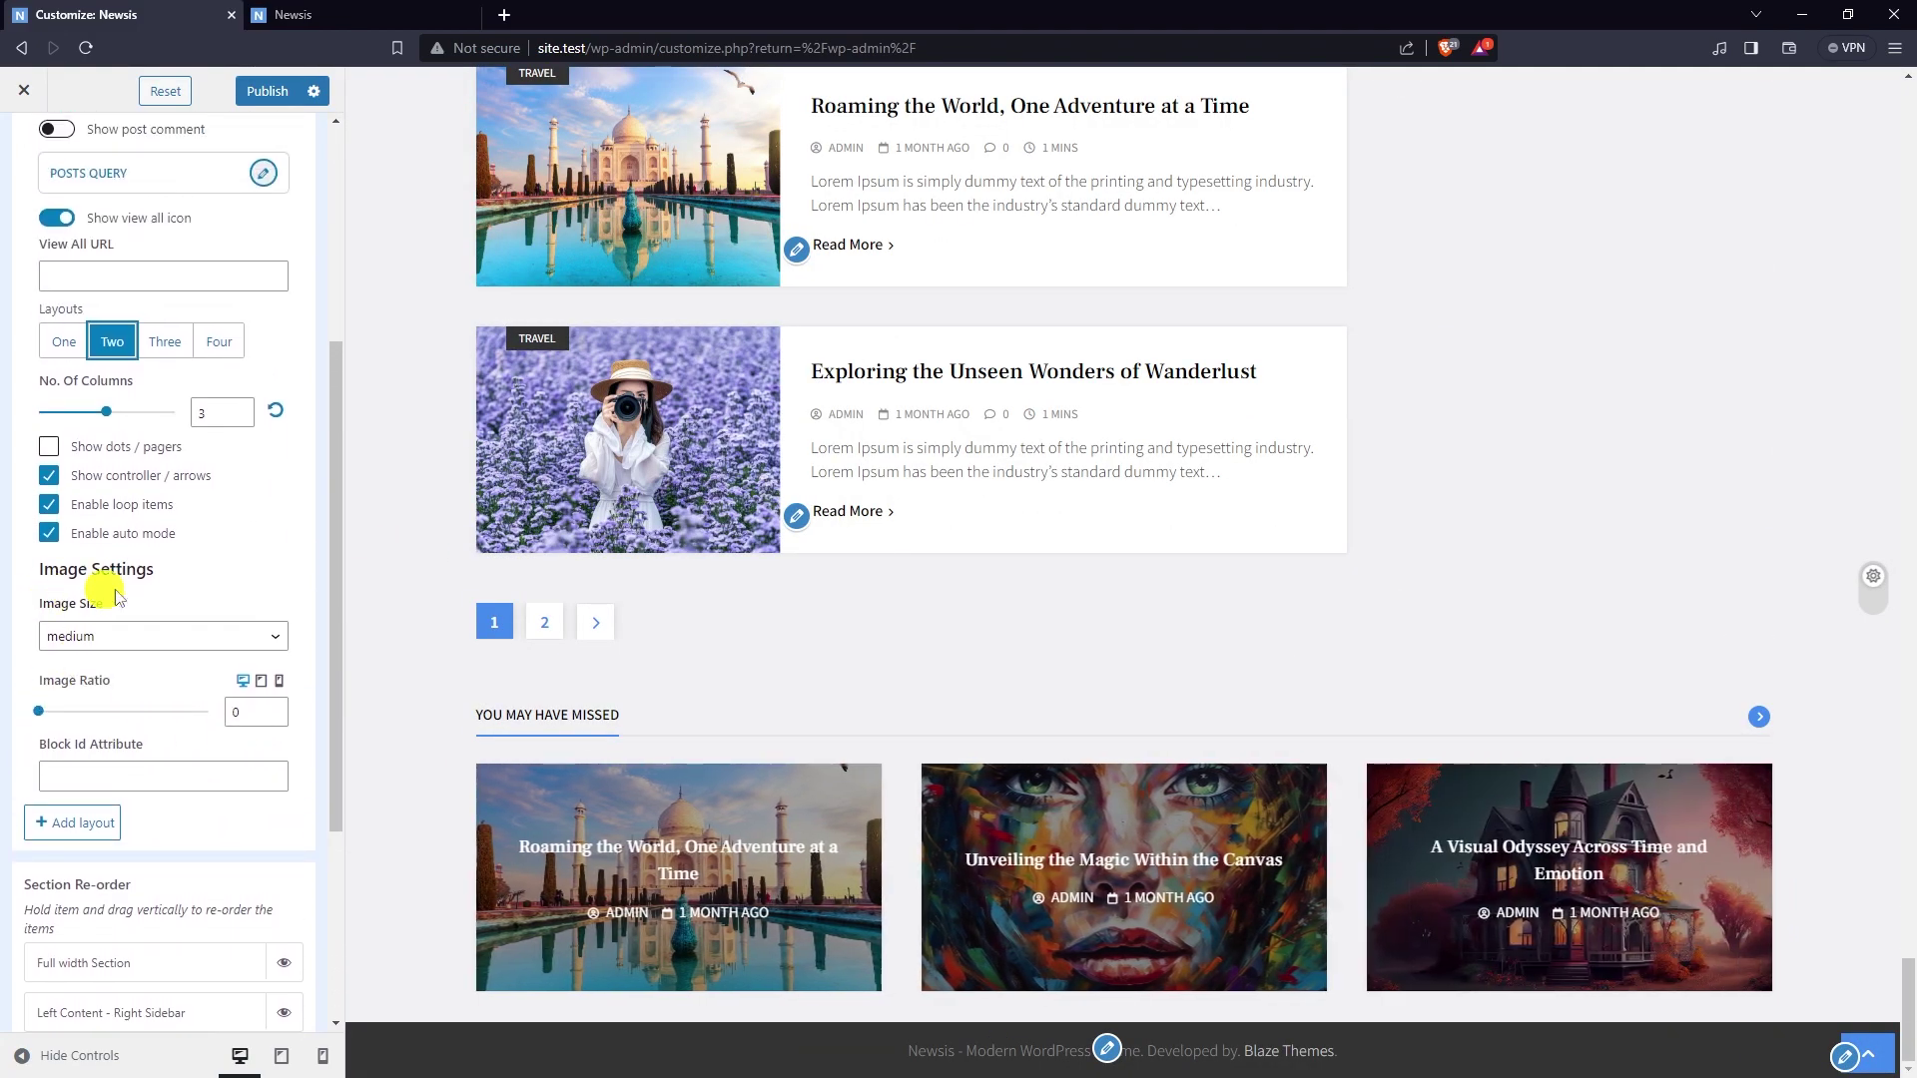
pyautogui.click(42, 715)
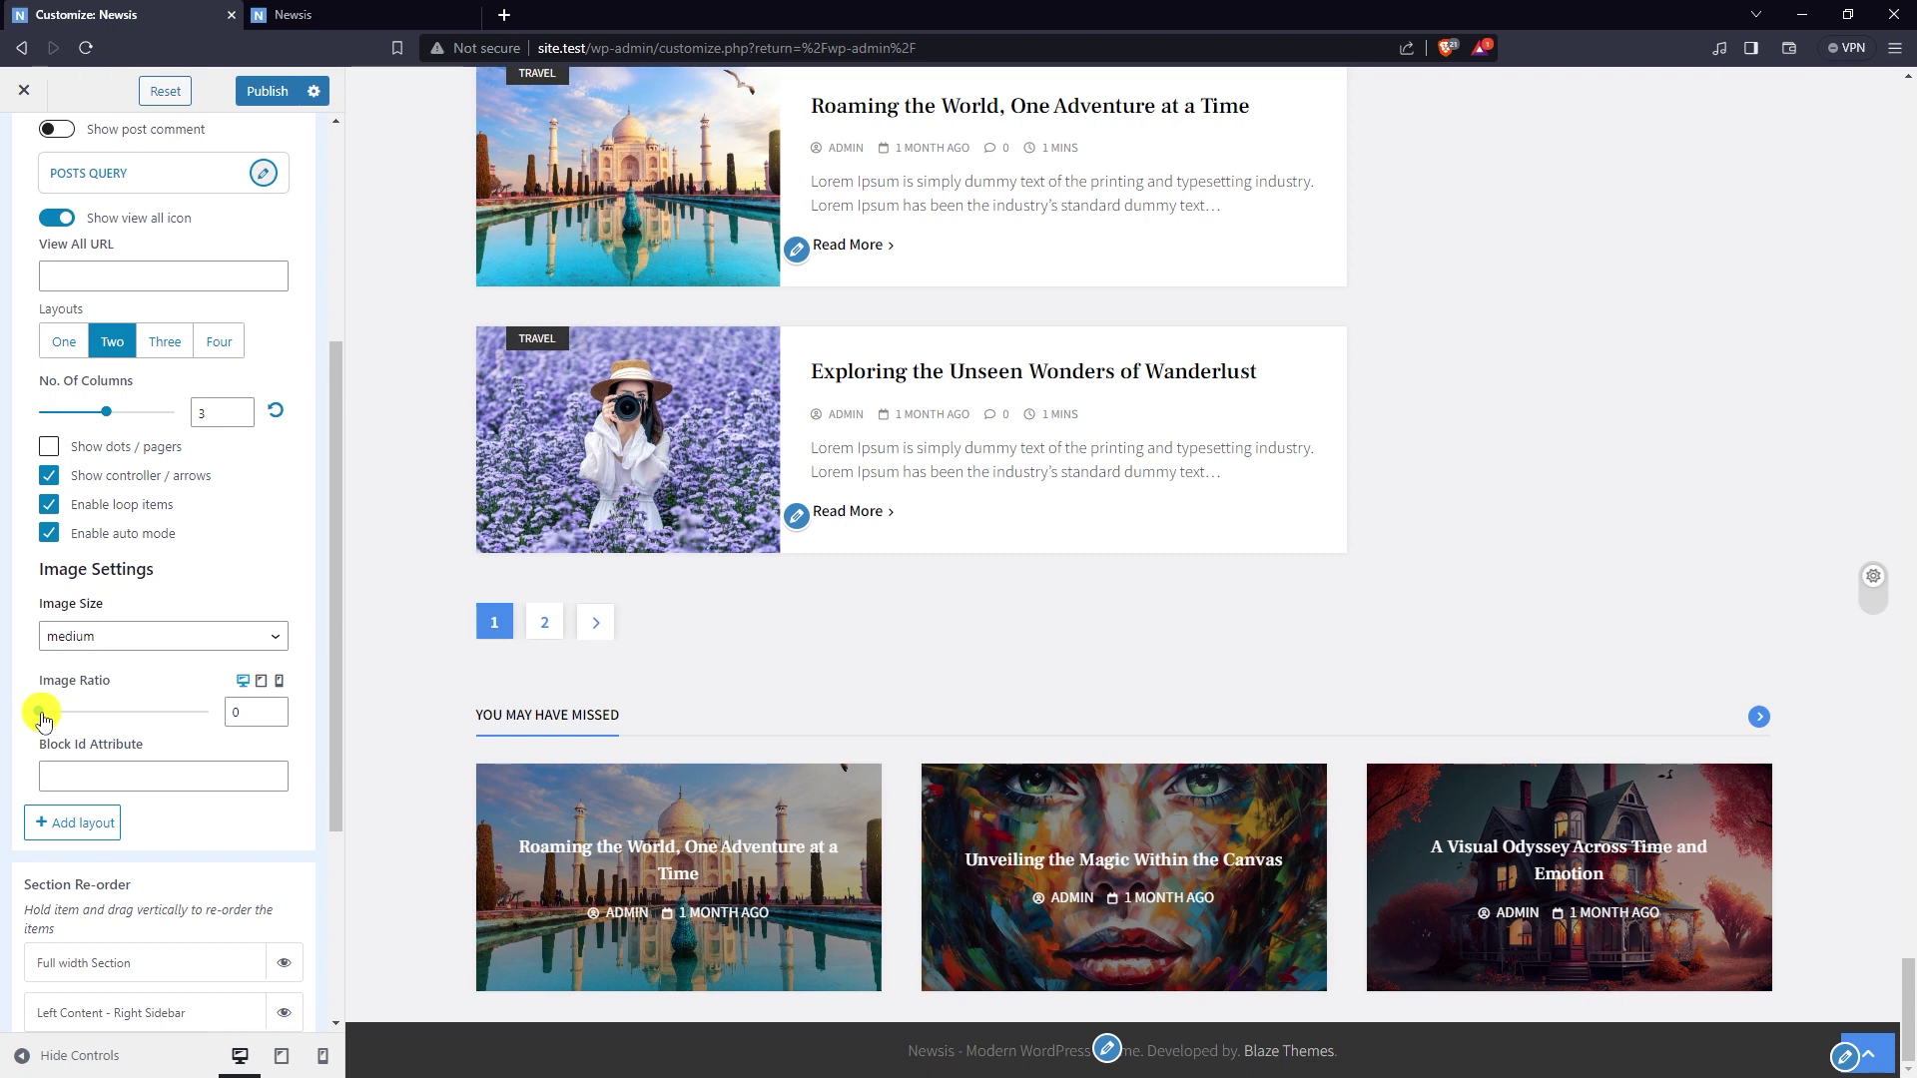
pyautogui.moveTo(43, 715); pyautogui.dragTo(107, 717)
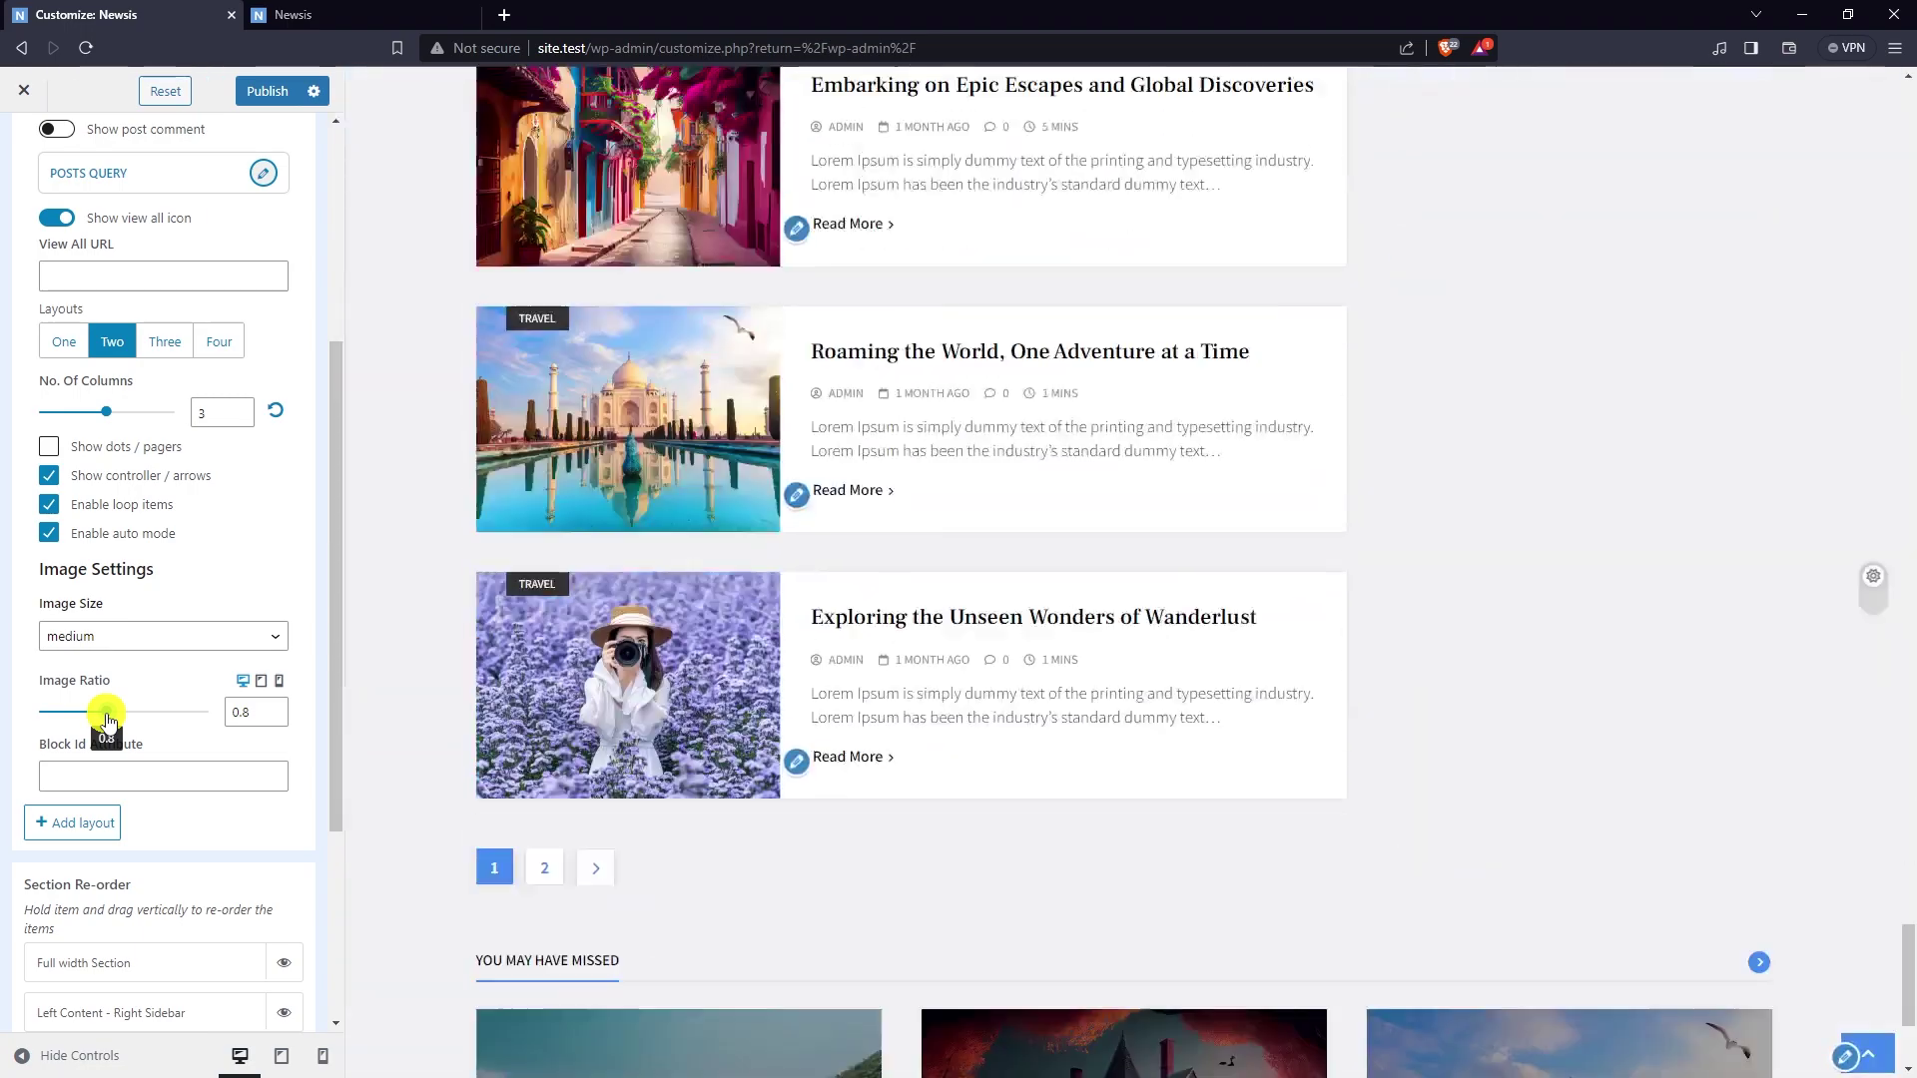
pyautogui.scroll(-3, 320, 633)
pyautogui.scroll(-1, 441, 625)
pyautogui.scroll(2, 223, 629)
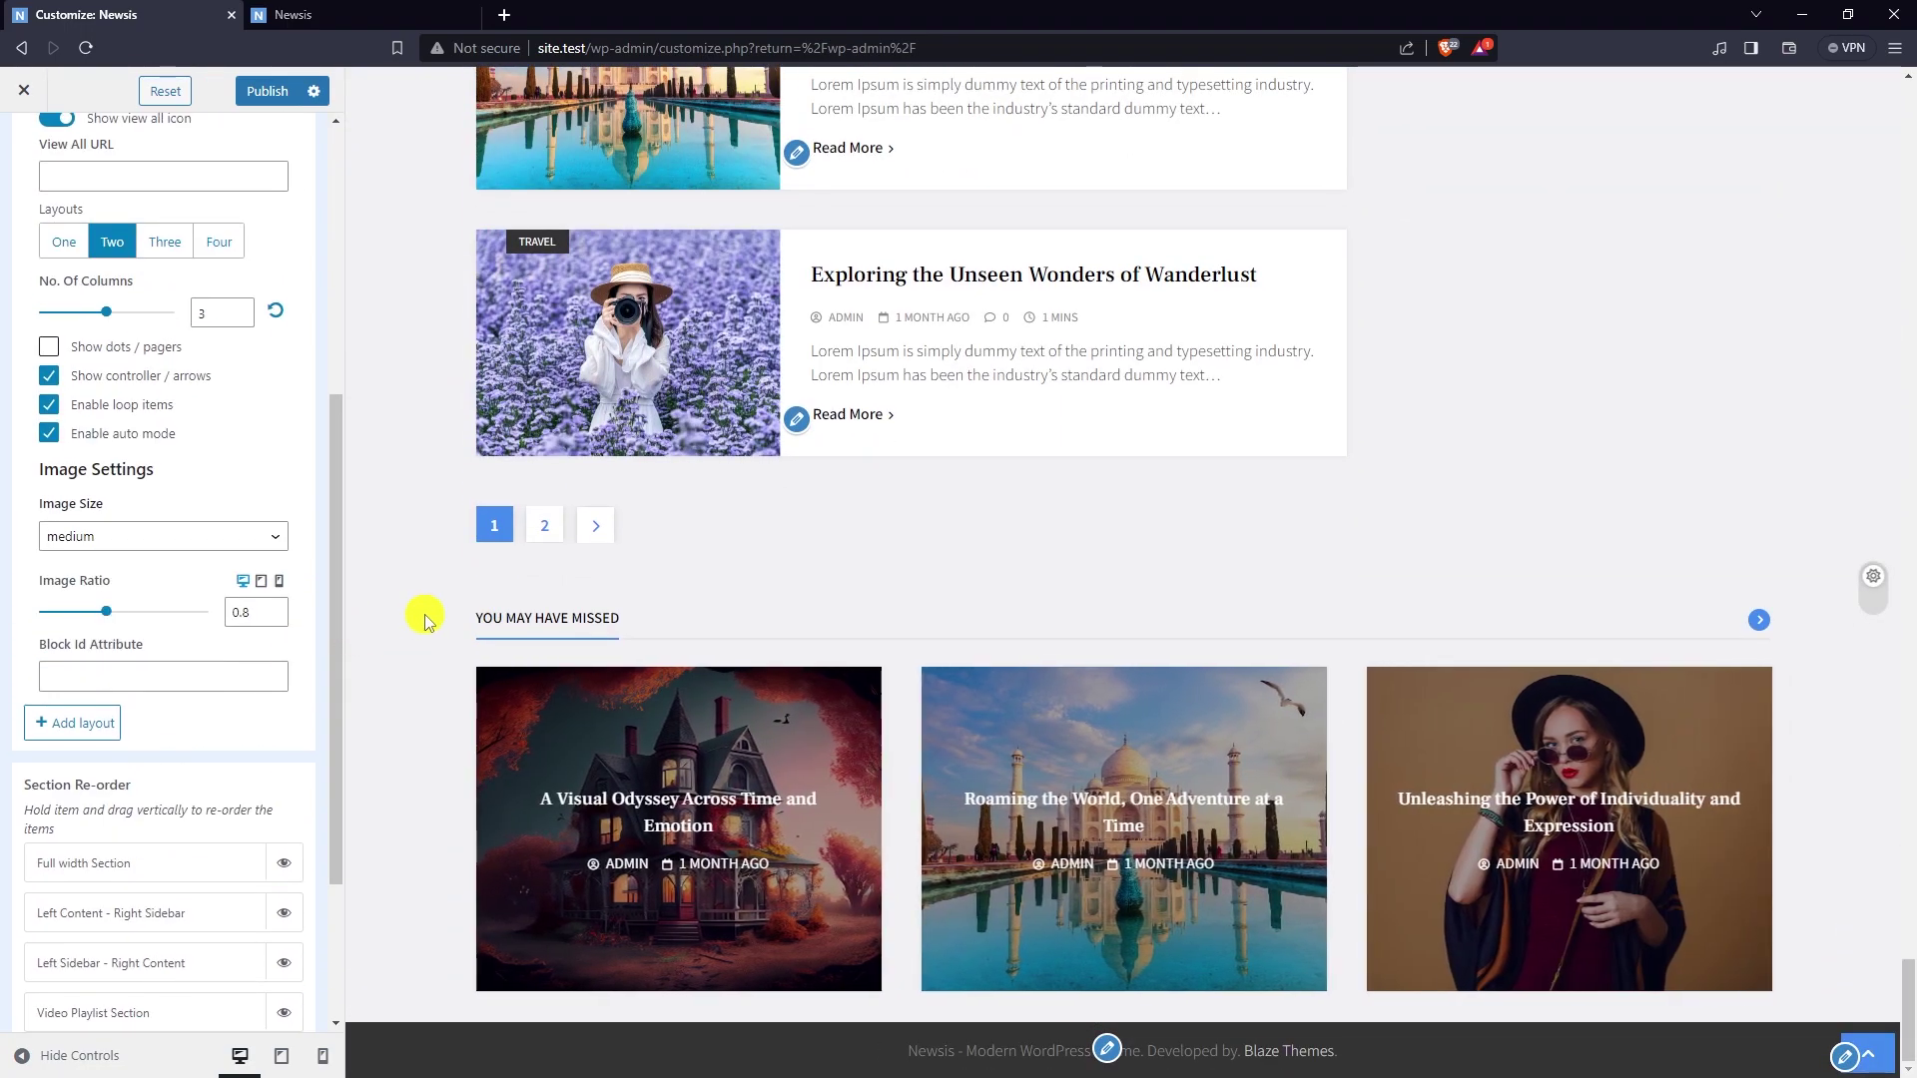
pyautogui.scroll(-2, 213, 595)
pyautogui.scroll(6, 216, 597)
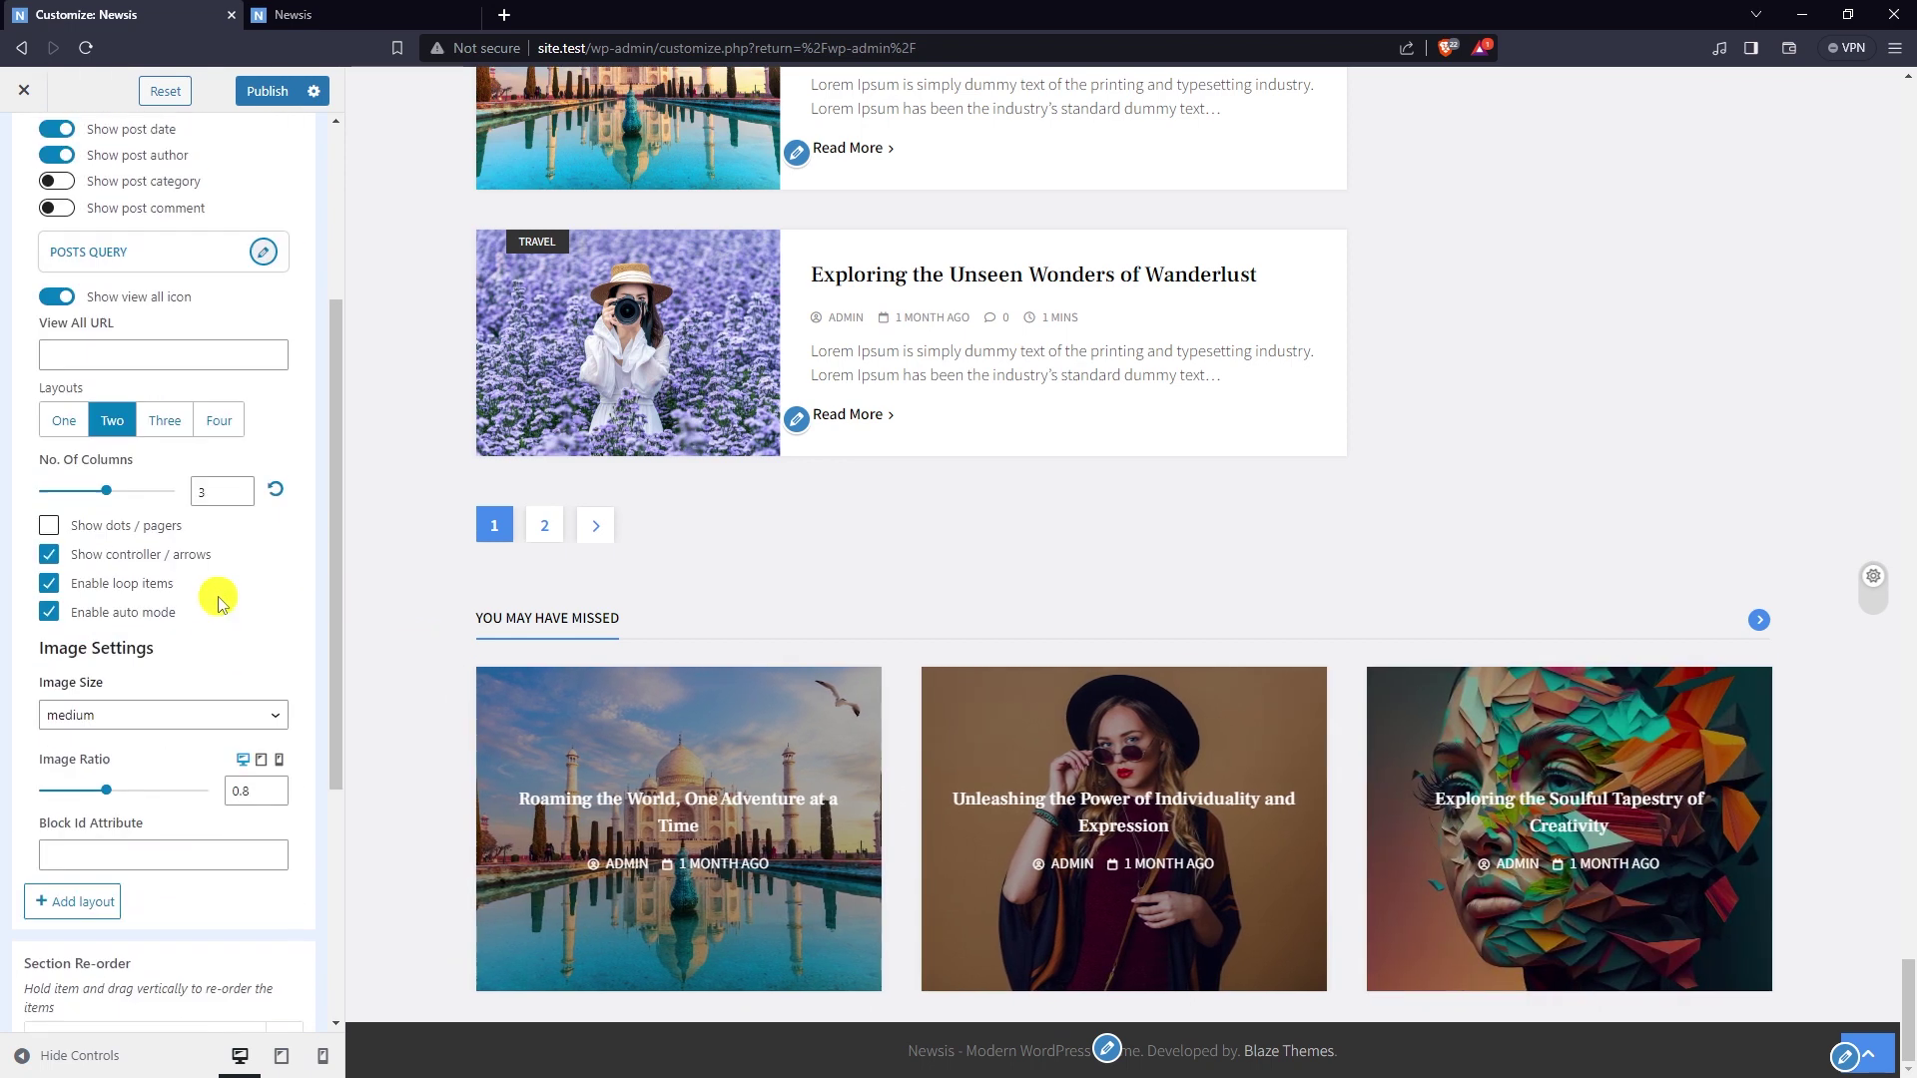
# - Move Bottom Full width Section above Latest Posts / Page Content in Section Re-order
pyautogui.click(244, 242)
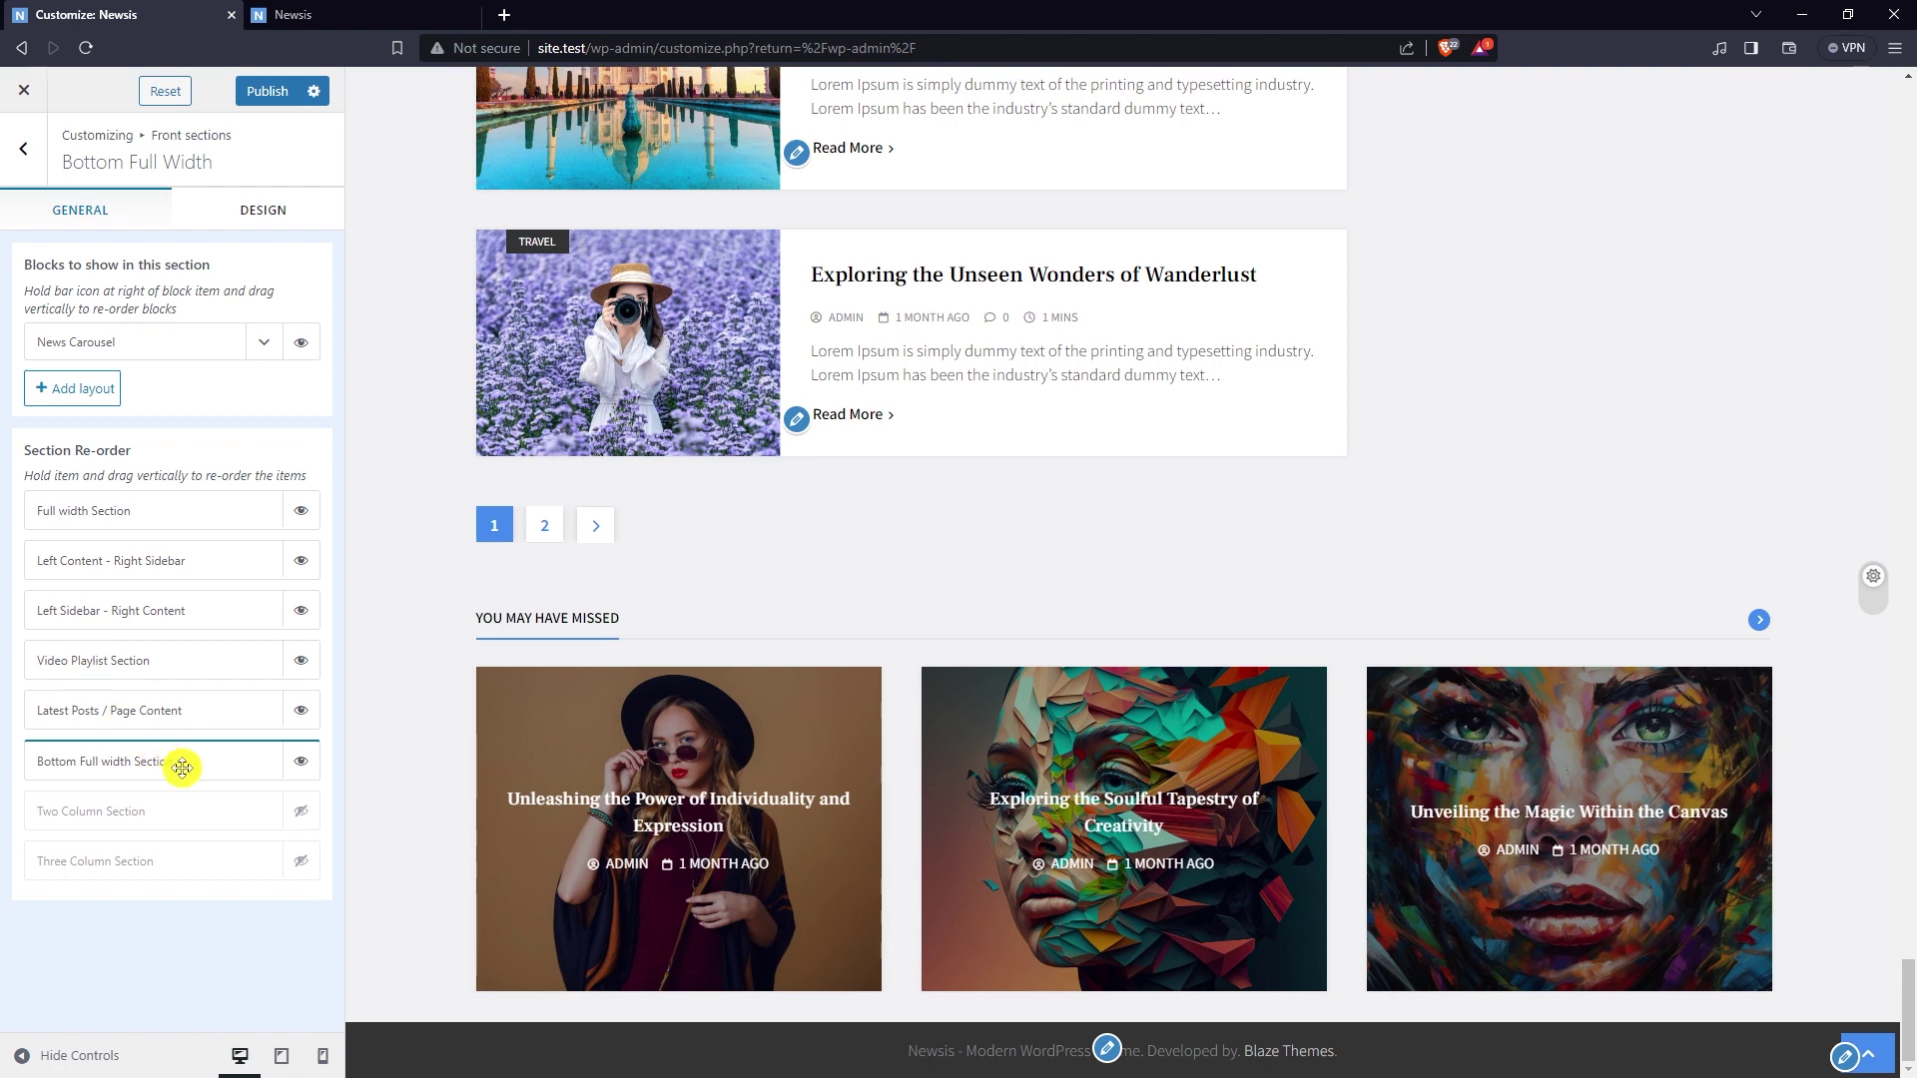
pyautogui.moveTo(190, 742); pyautogui.dragTo(186, 715)
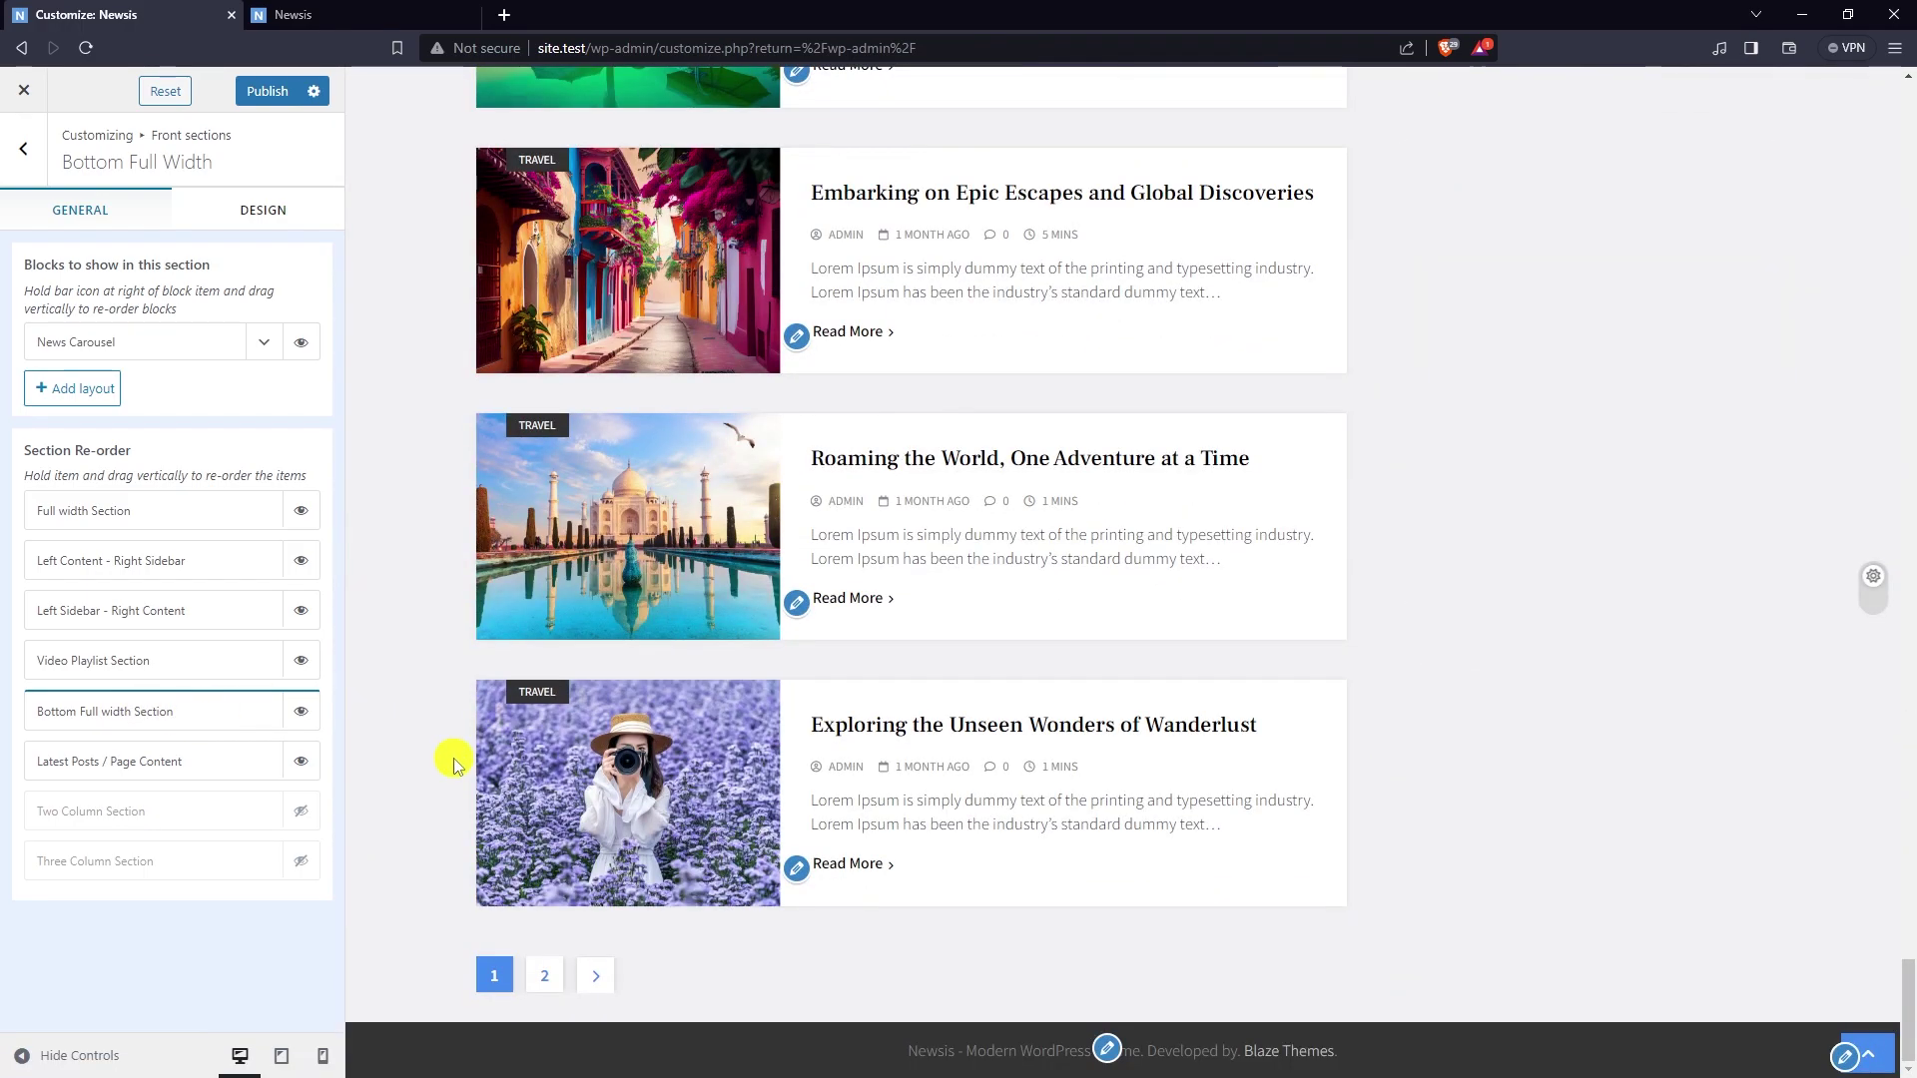
pyautogui.scroll(20, 454, 765)
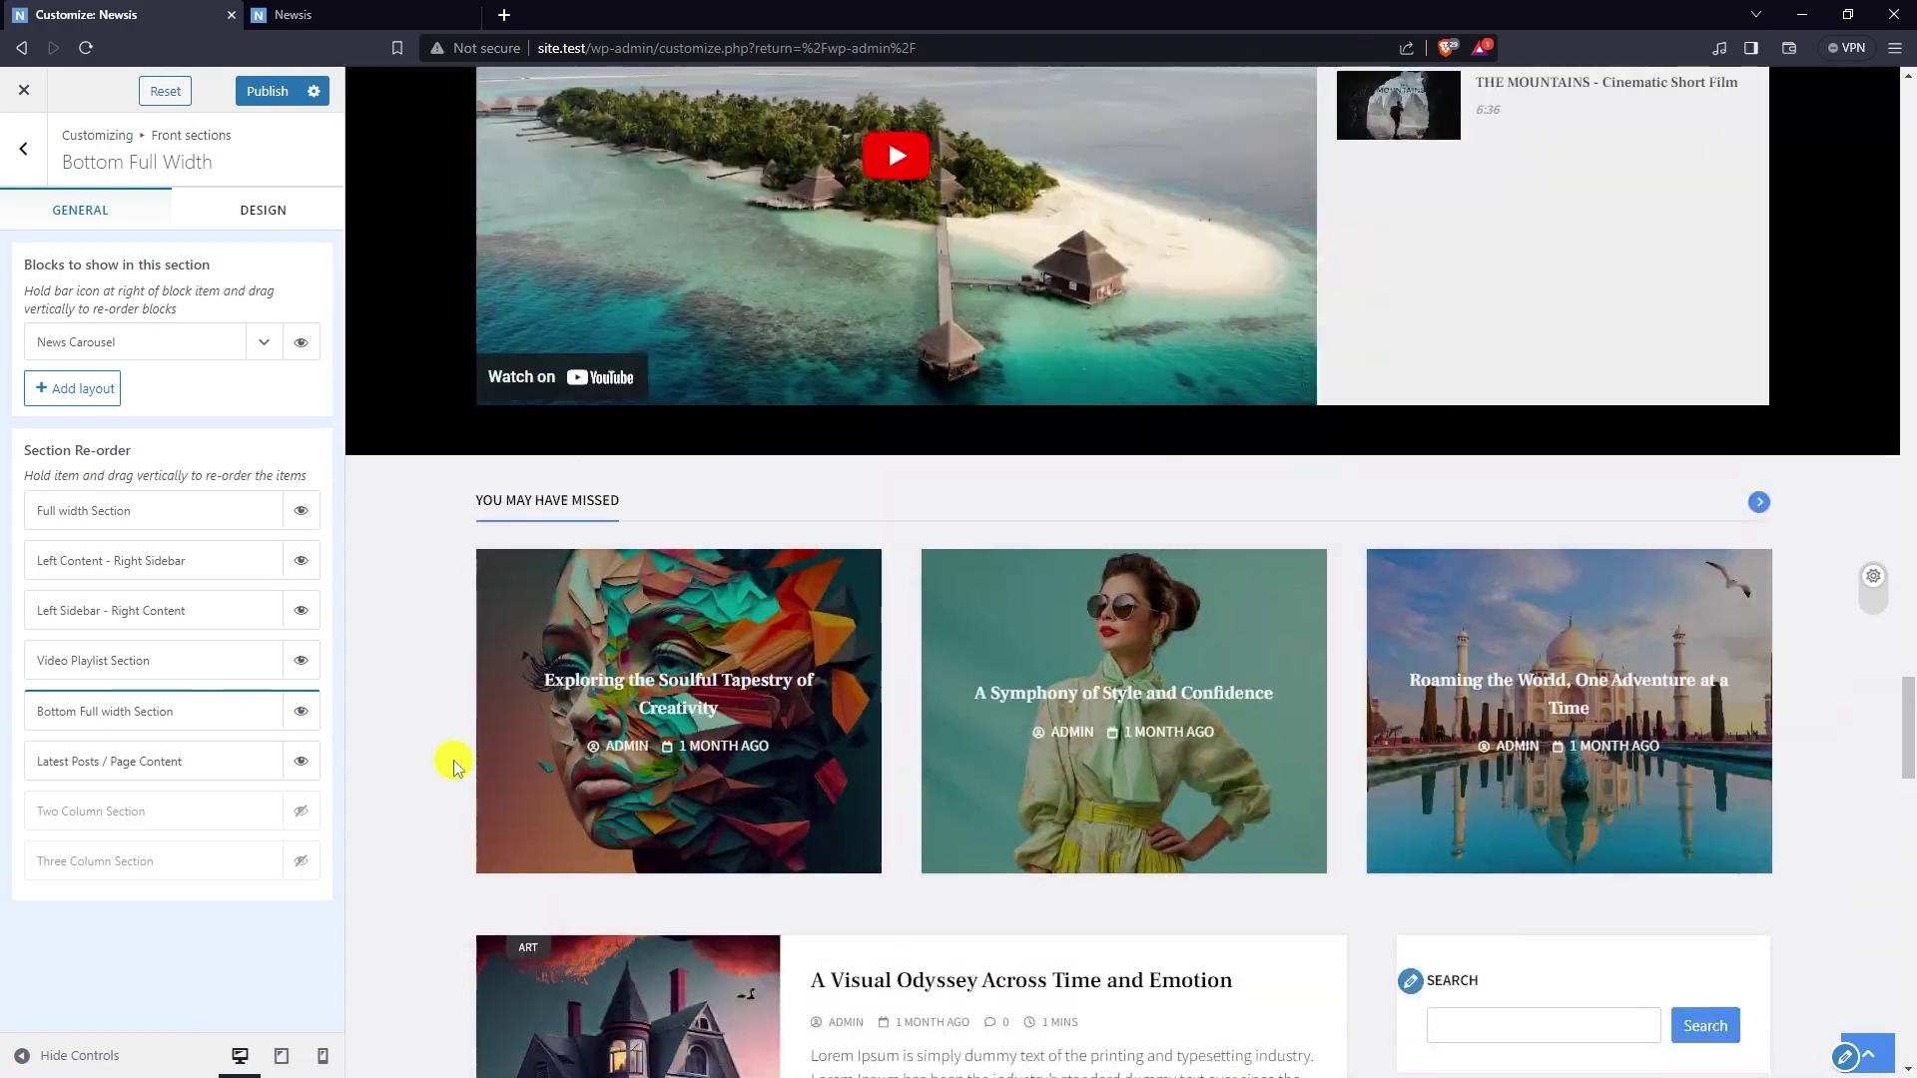
pyautogui.scroll(1, 455, 765)
pyautogui.scroll(-2, 1849, 759)
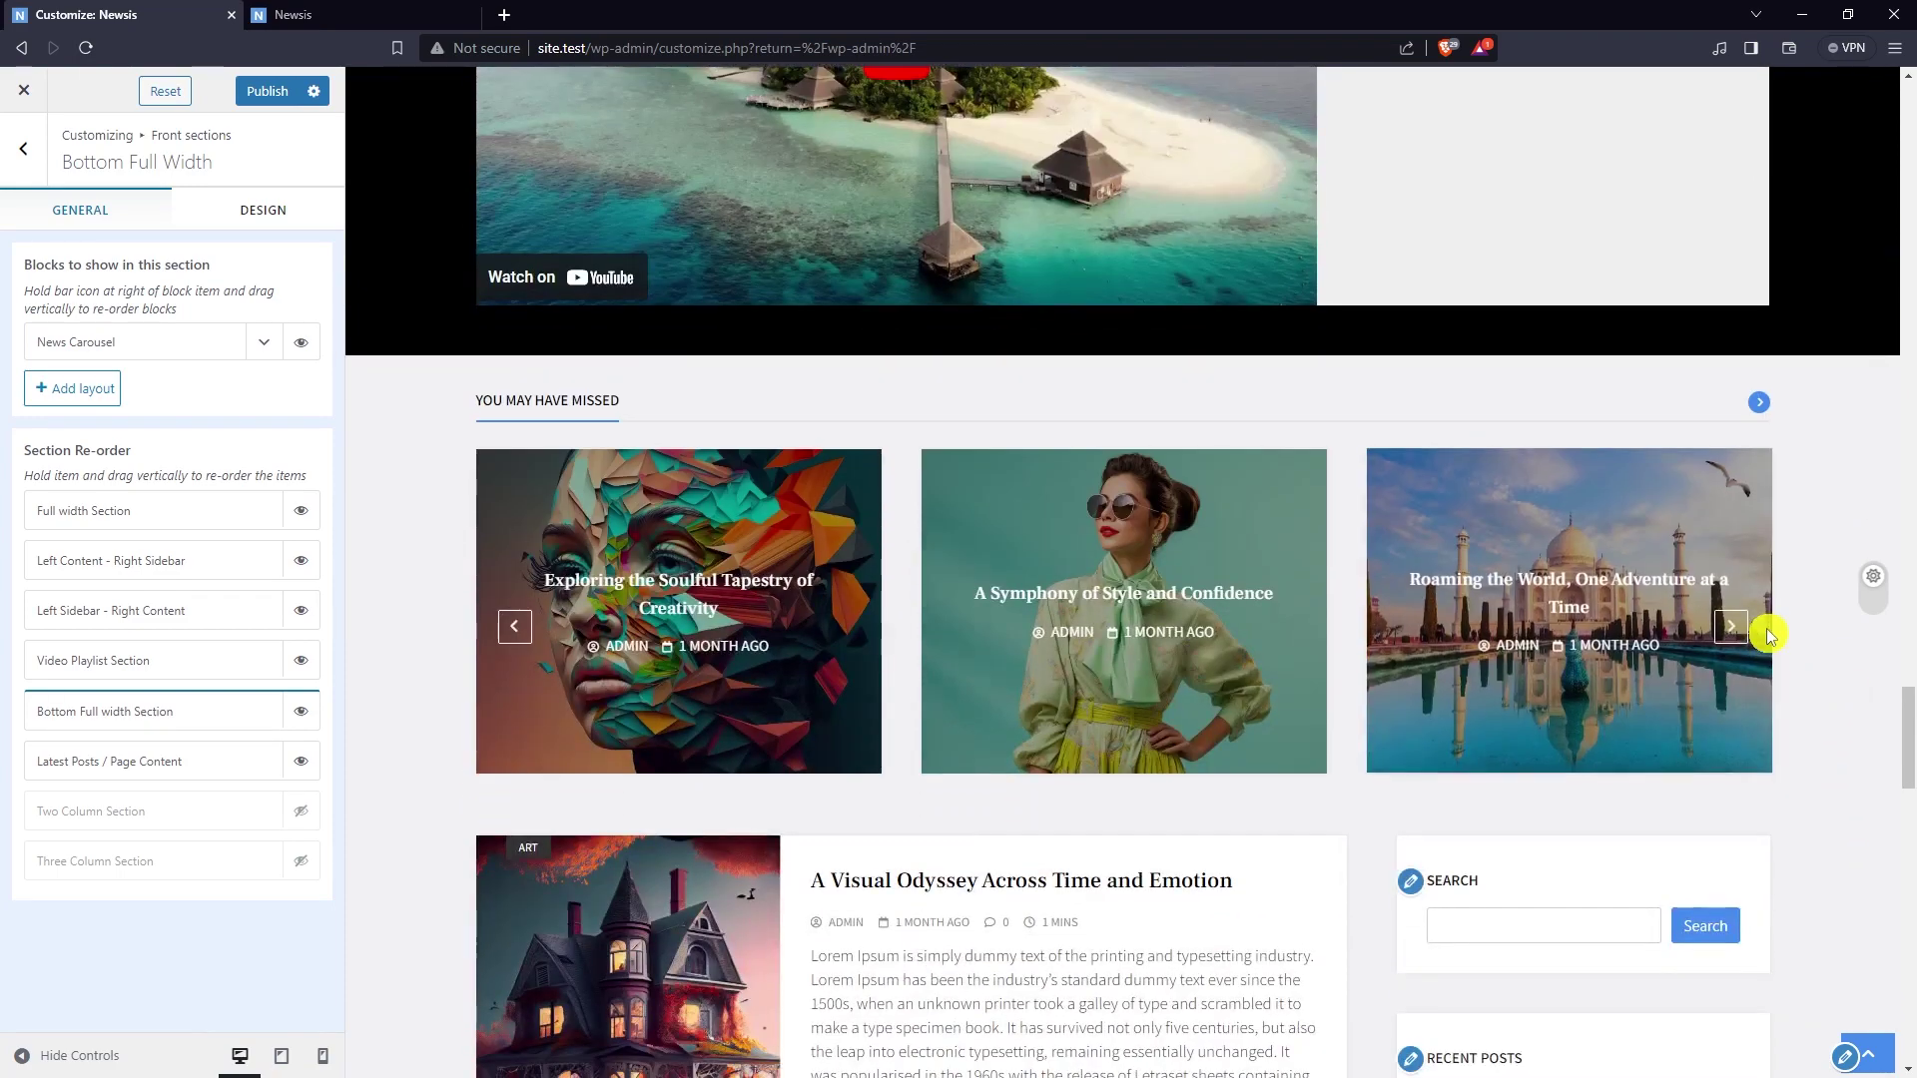
# - Advance the carousel preview by one card and return to the Front sections list
pyautogui.click(1733, 624)
pyautogui.scroll(-2, 1814, 633)
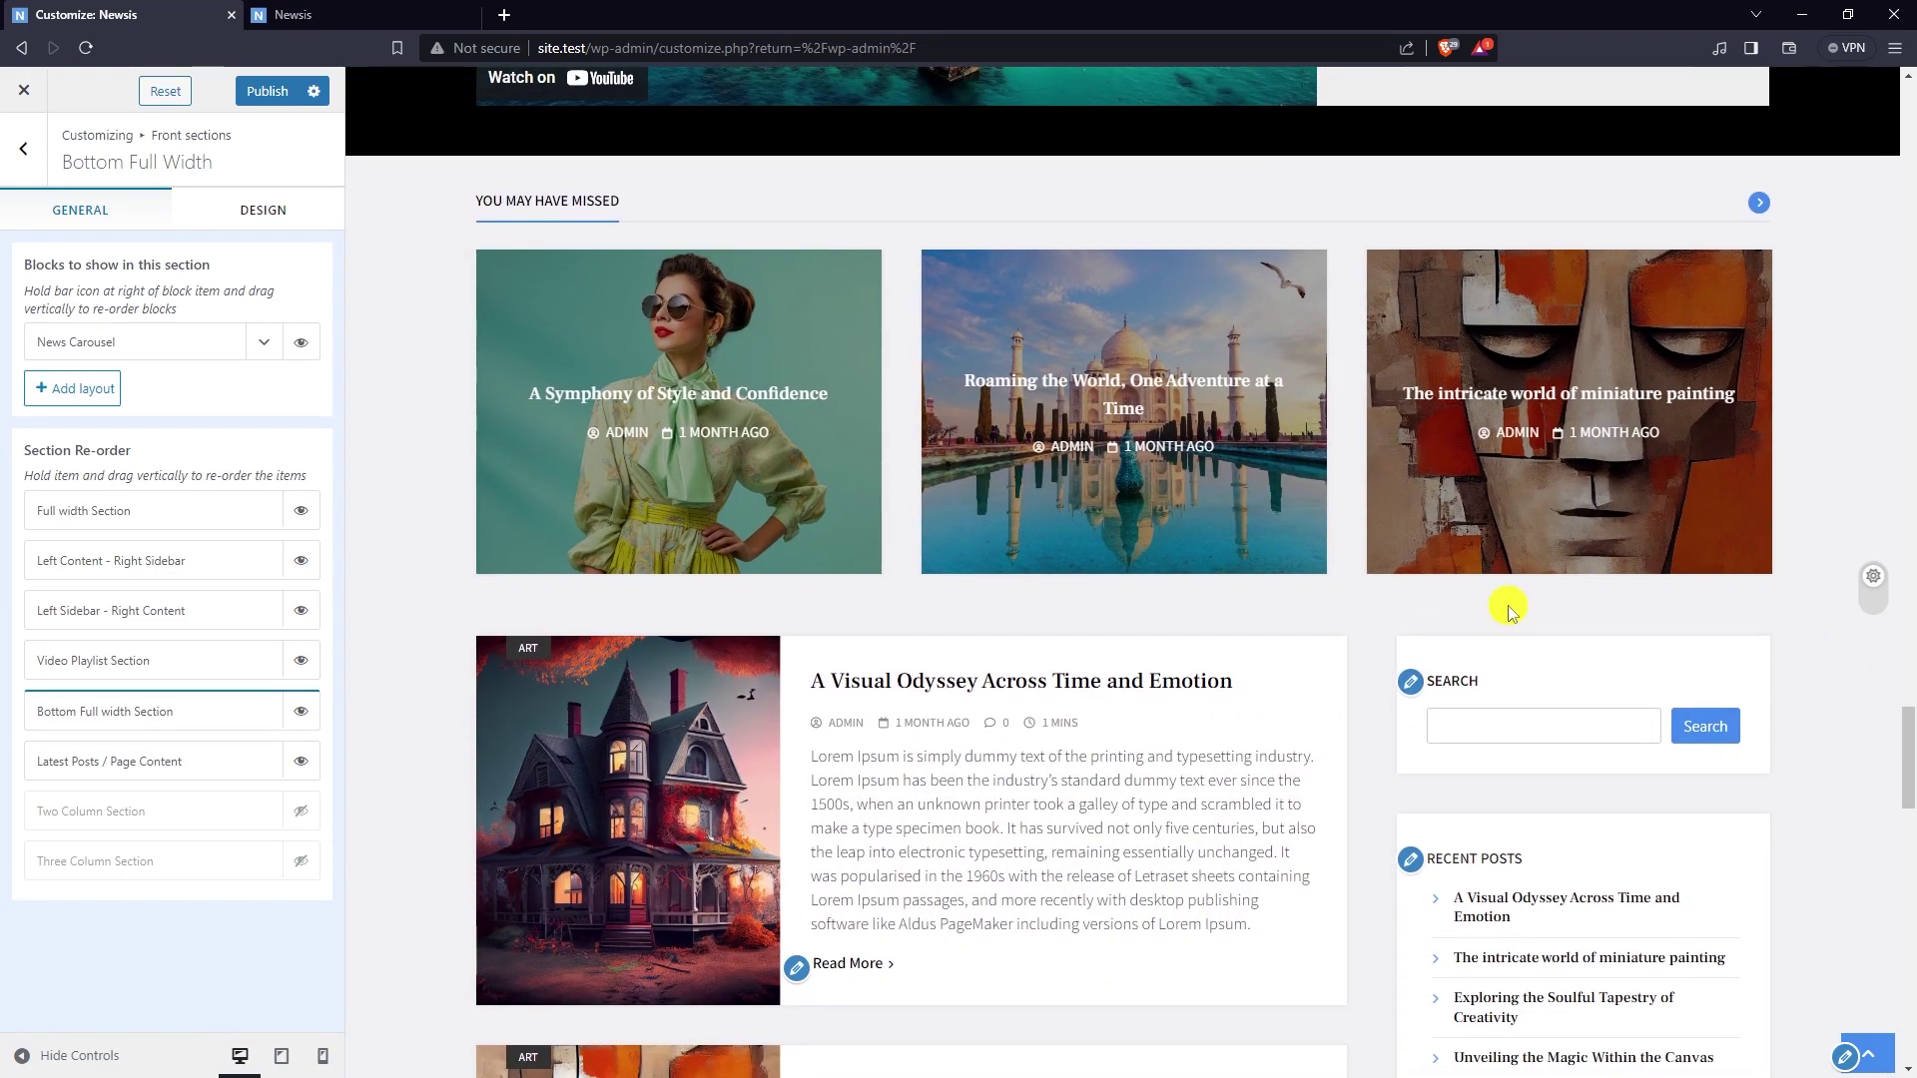
pyautogui.scroll(2, 514, 577)
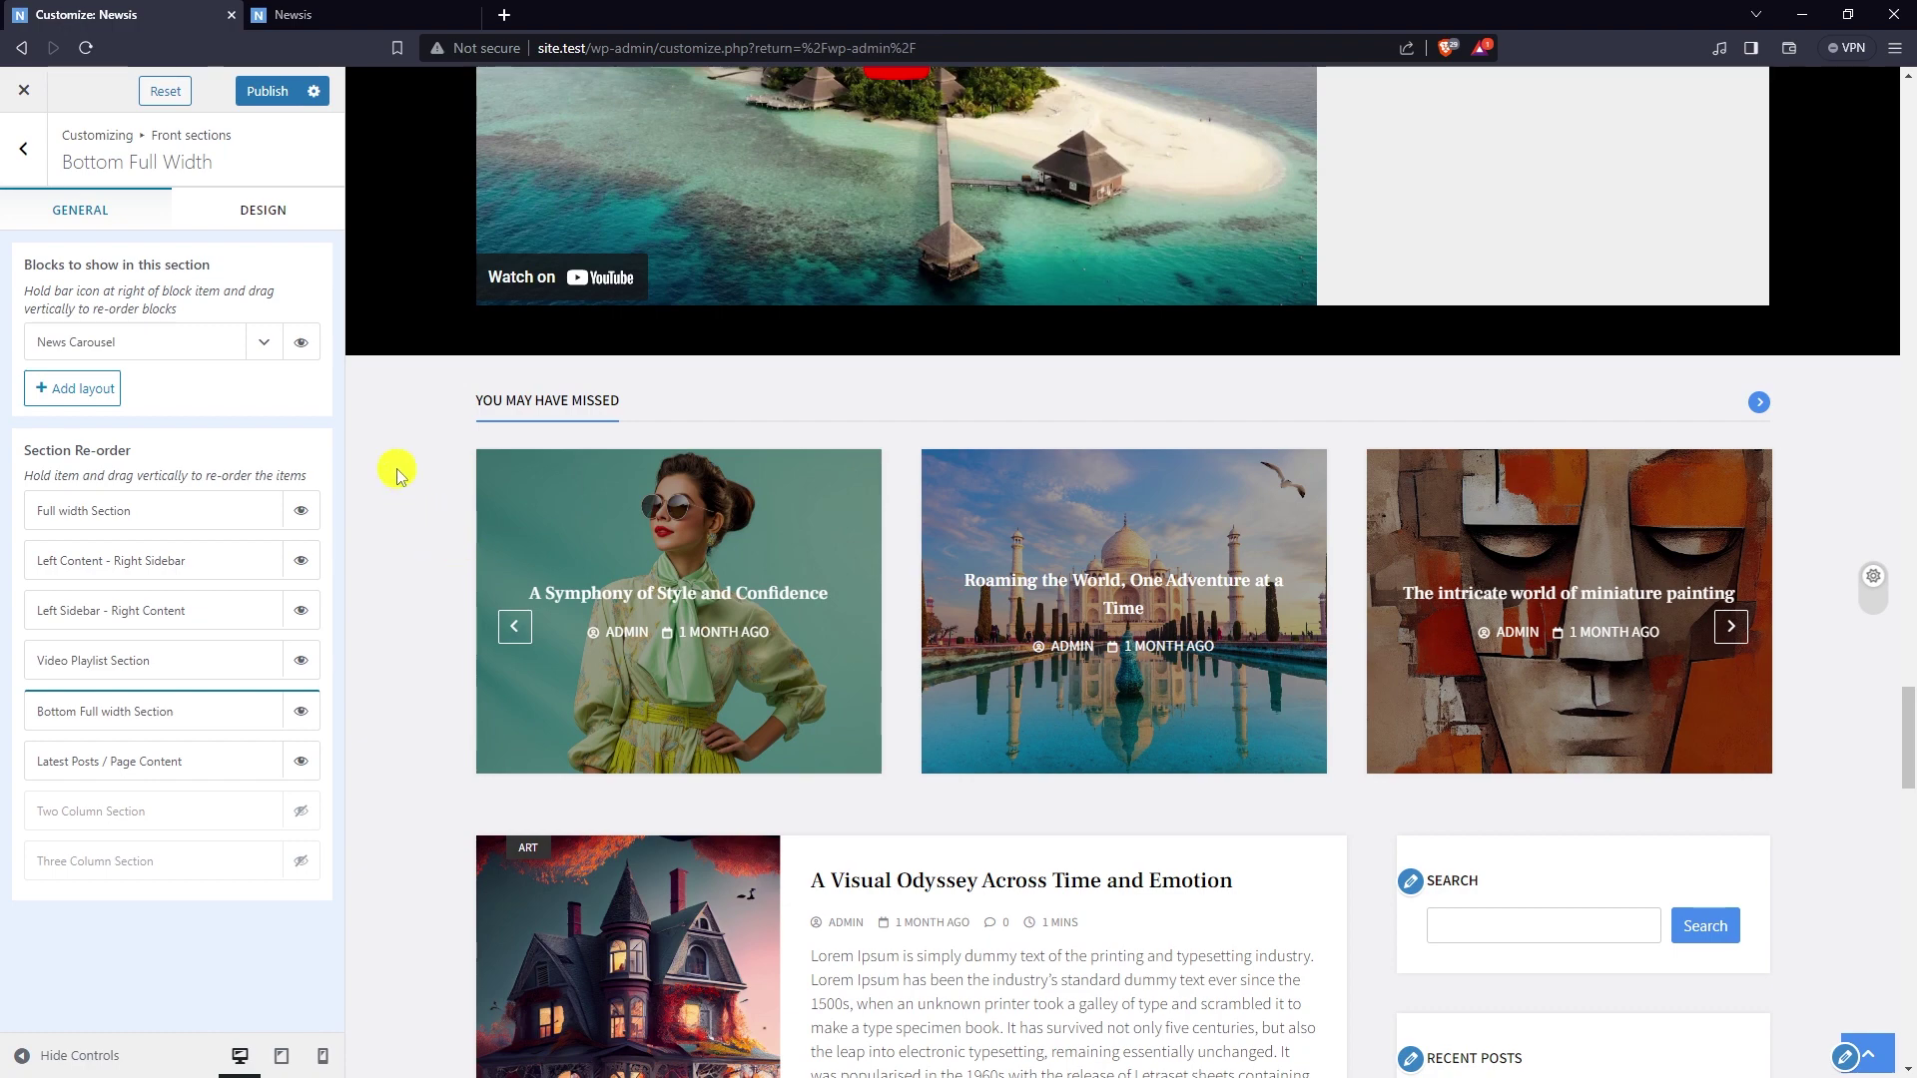
pyautogui.click(23, 148)
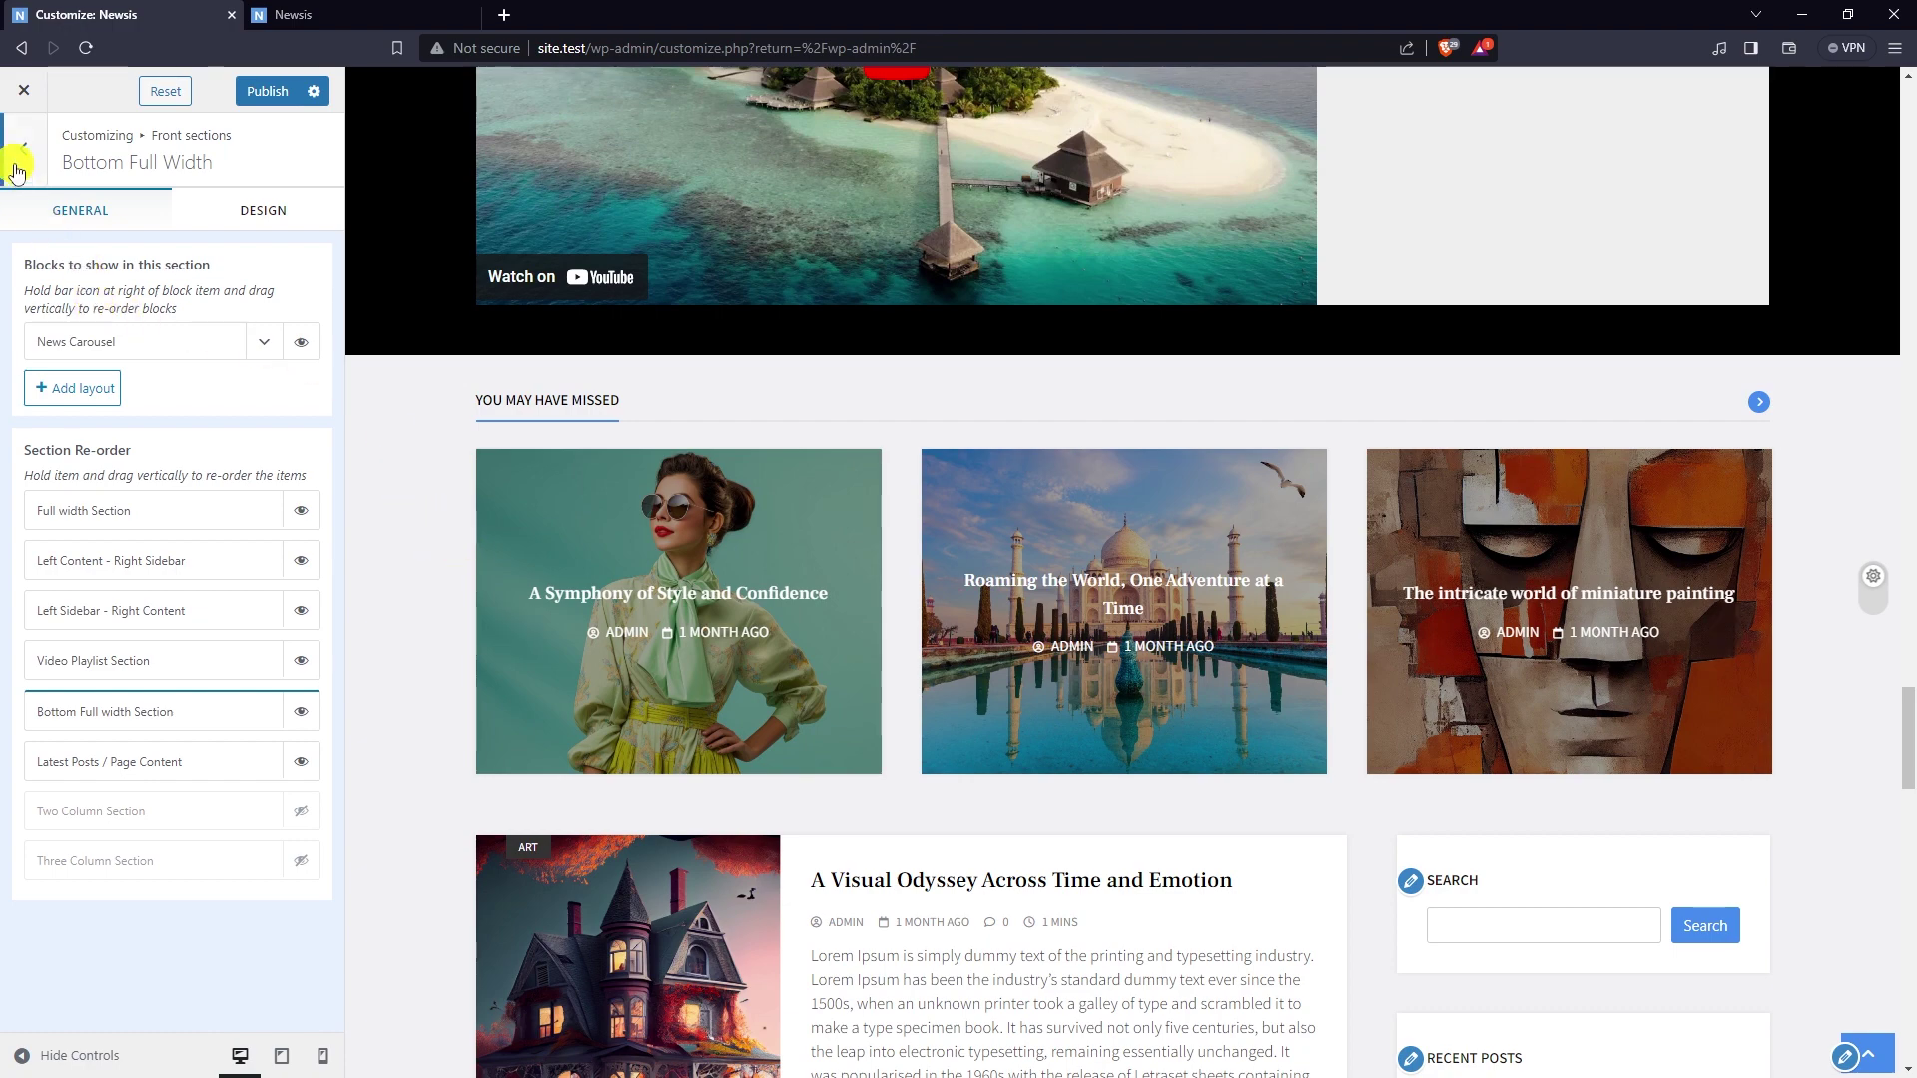
pyautogui.scroll(-3, 429, 330)
pyautogui.scroll(1, 469, 359)
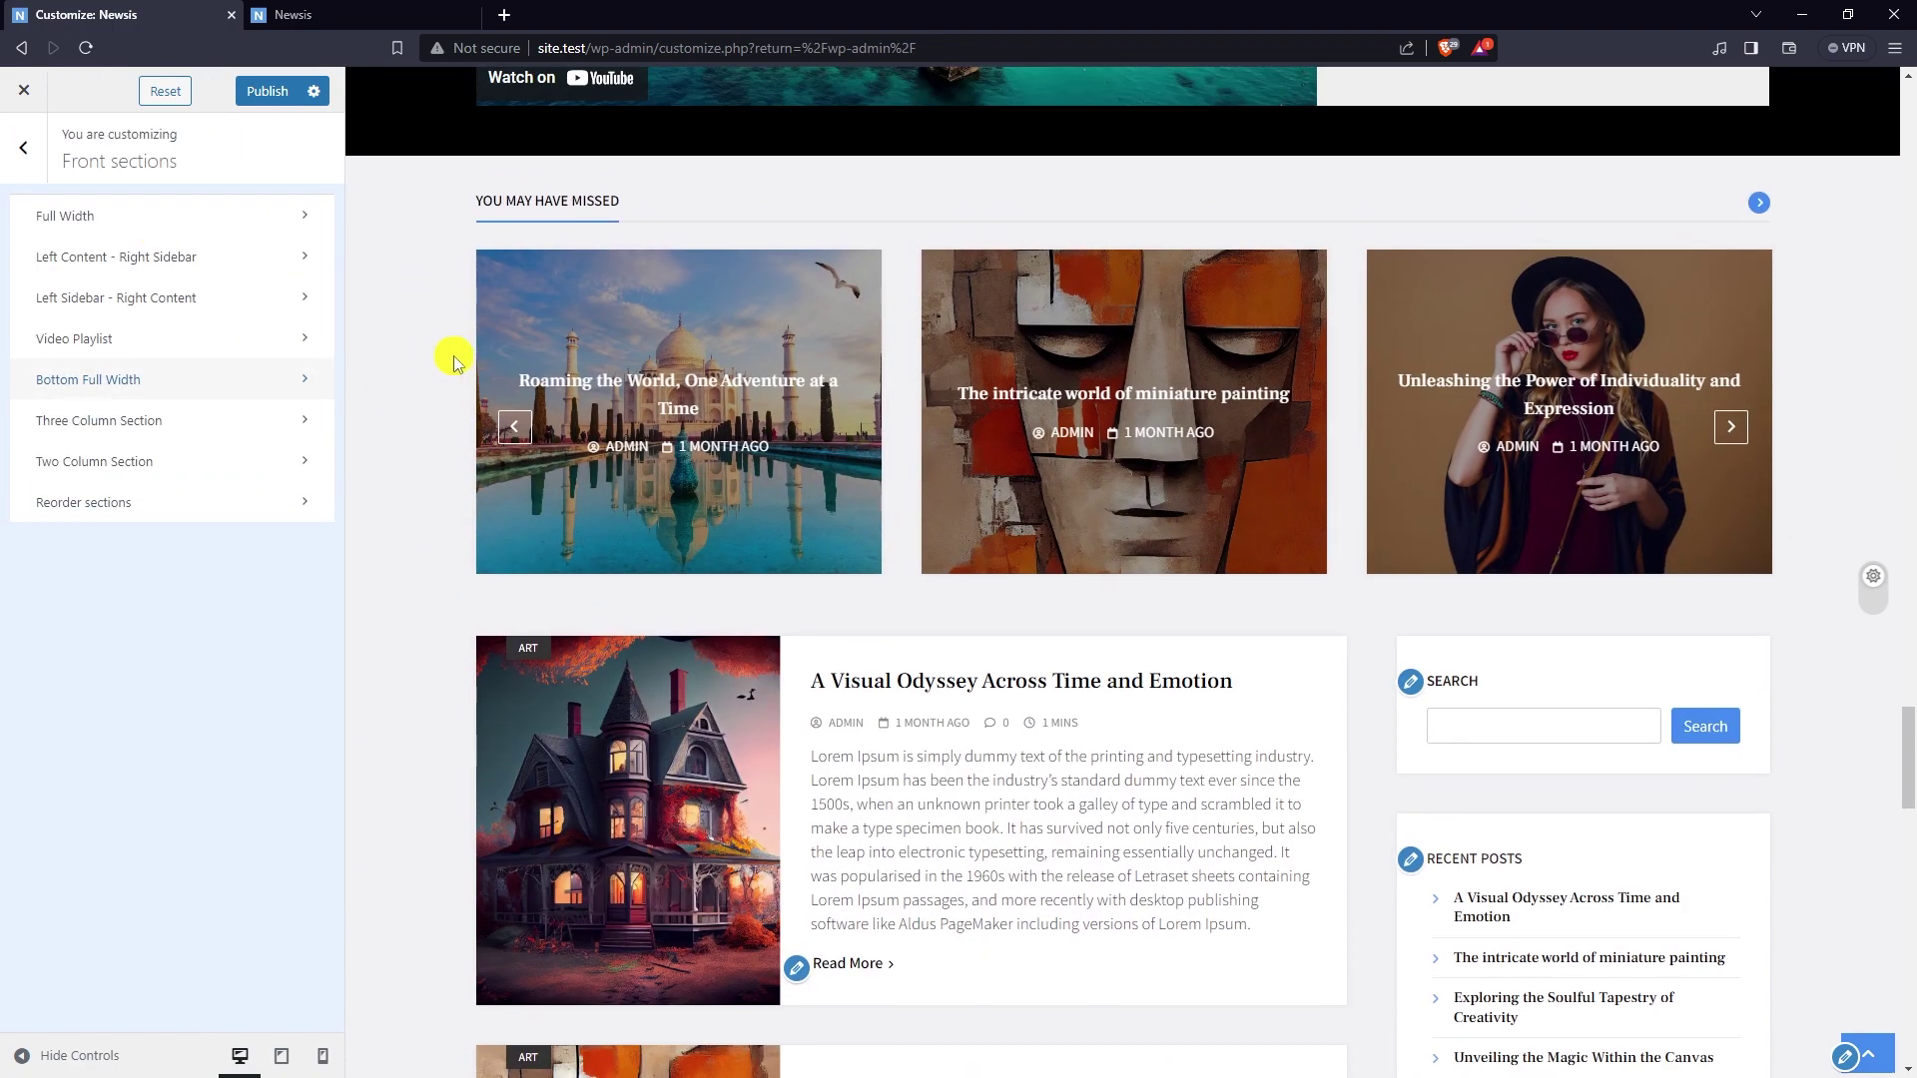
# - Unhide the Two Column Section in Reorder sections and return to the Front sections list
pyautogui.click(120, 502)
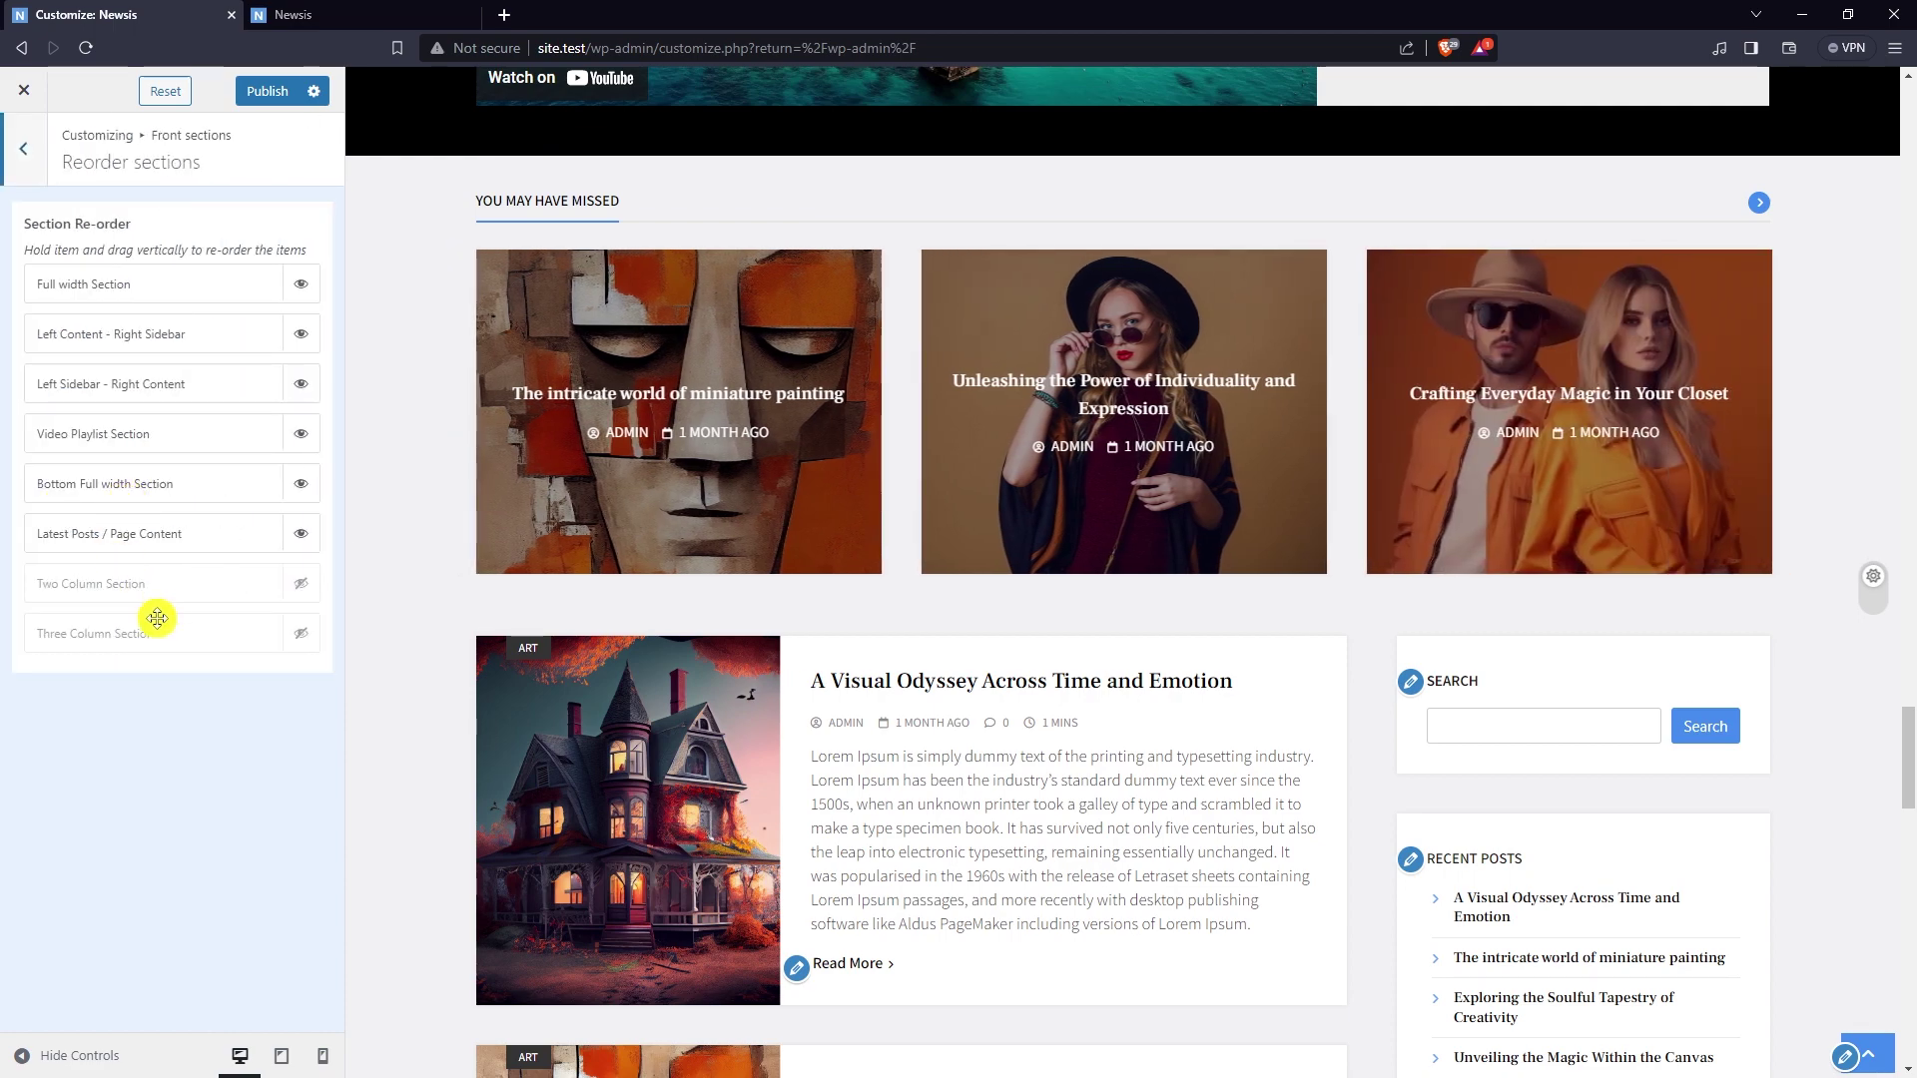
pyautogui.click(301, 591)
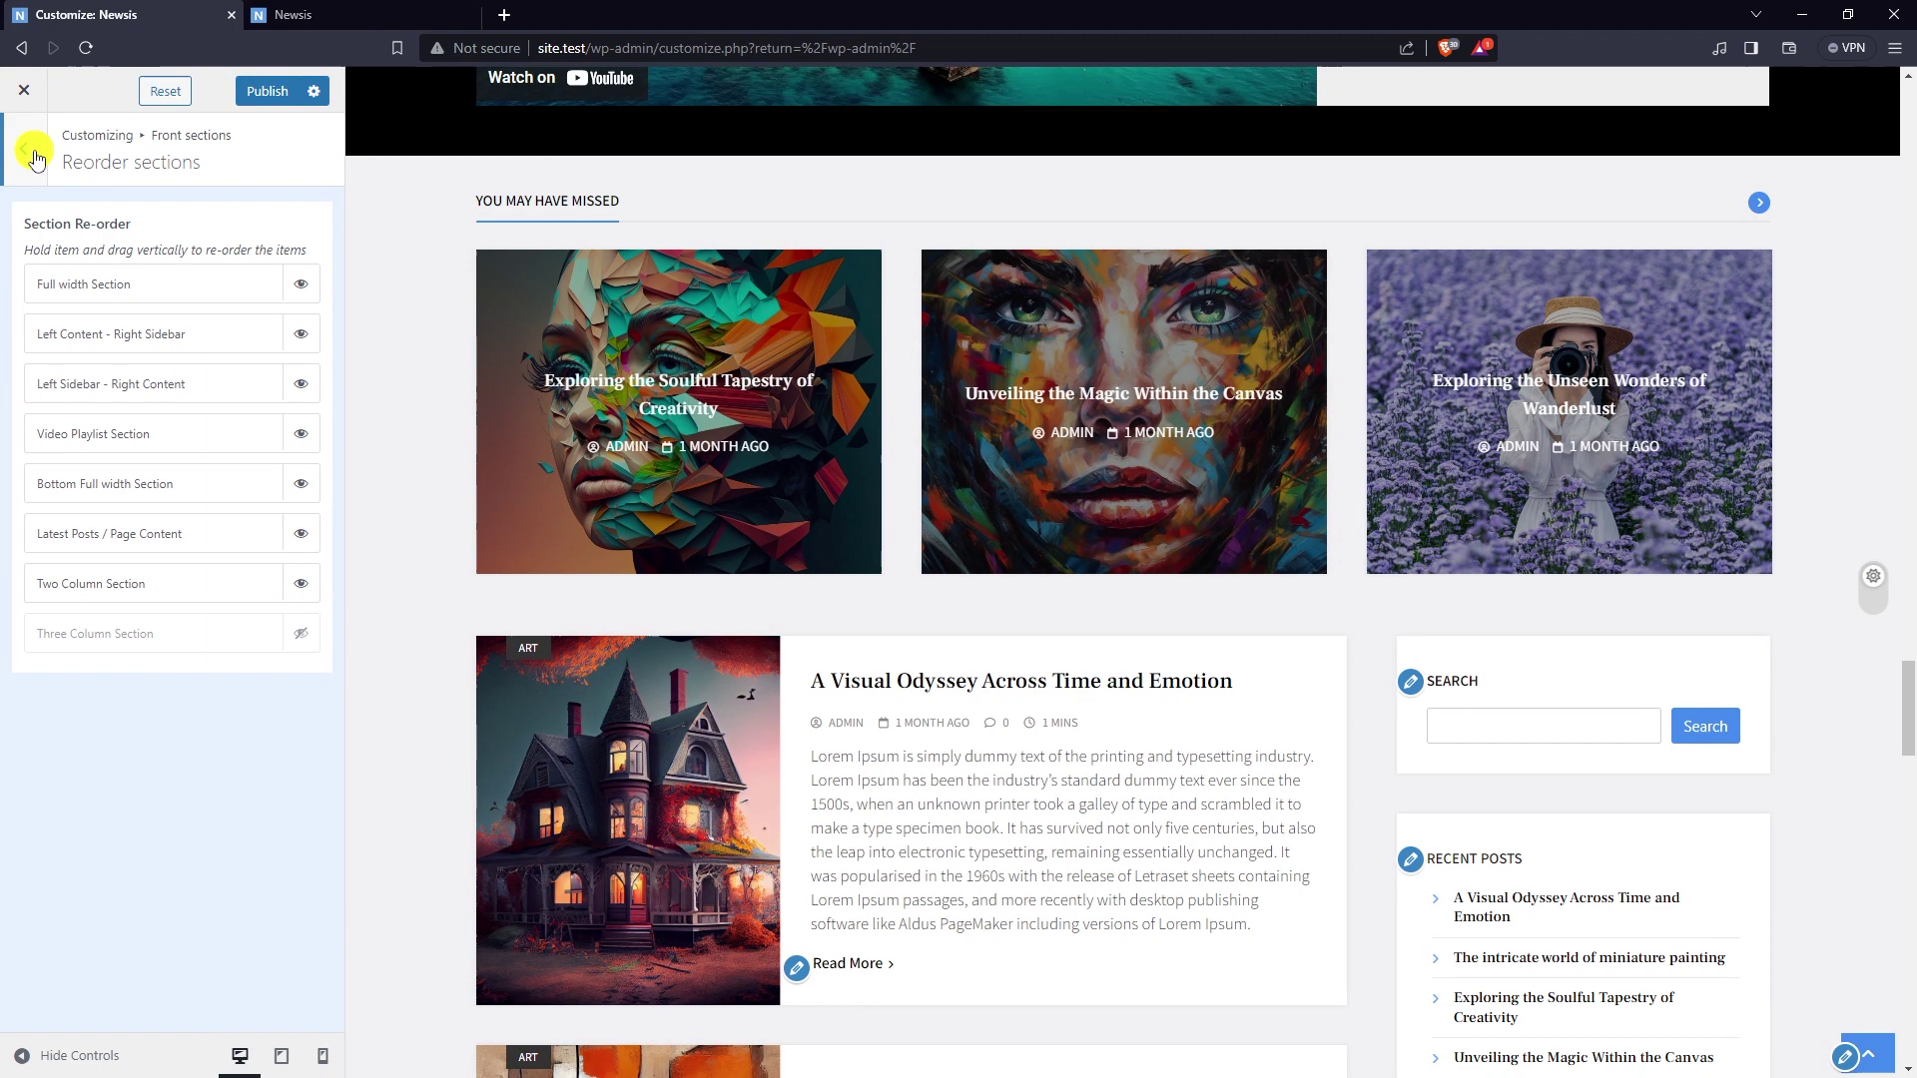
pyautogui.click(33, 153)
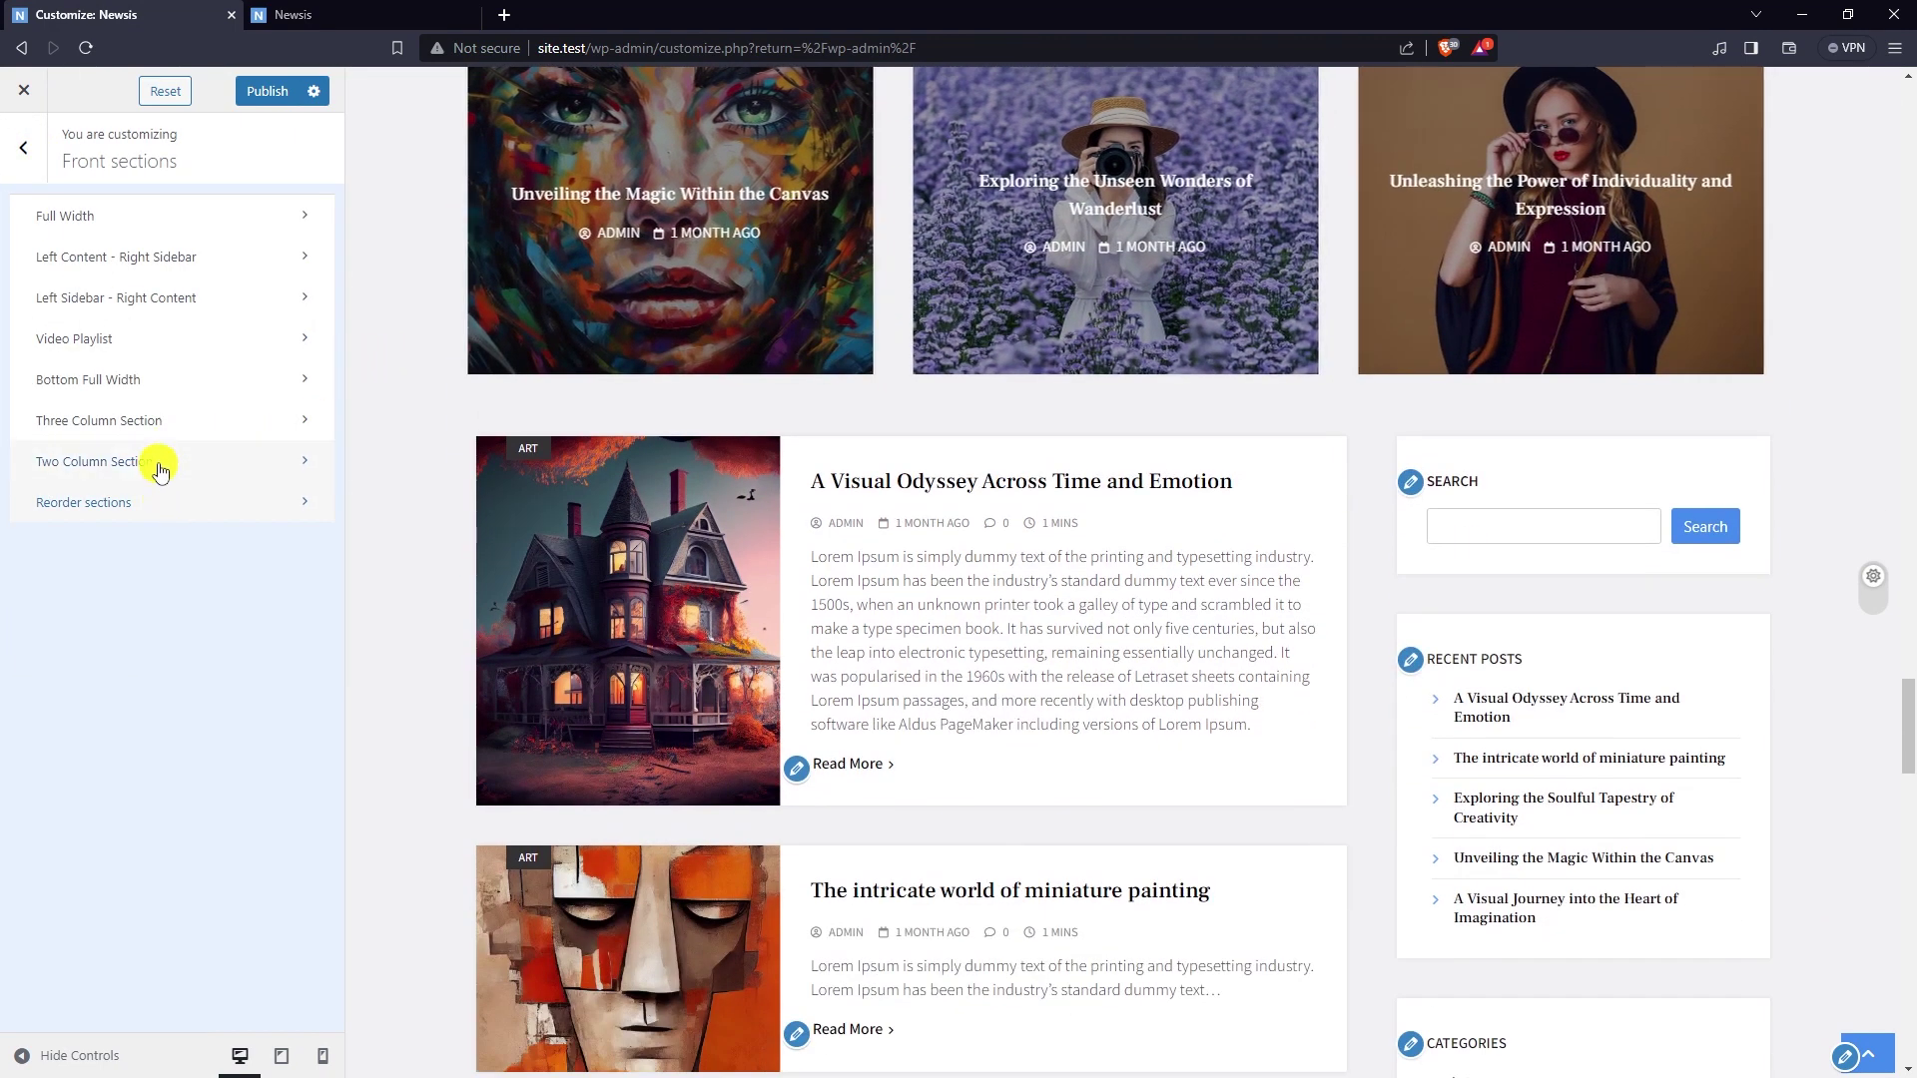
# - Try layouts Two and Three for the first column's News List, settling on layout Four
pyautogui.click(158, 462)
pyautogui.scroll(-5, 389, 445)
pyautogui.scroll(-20, 411, 441)
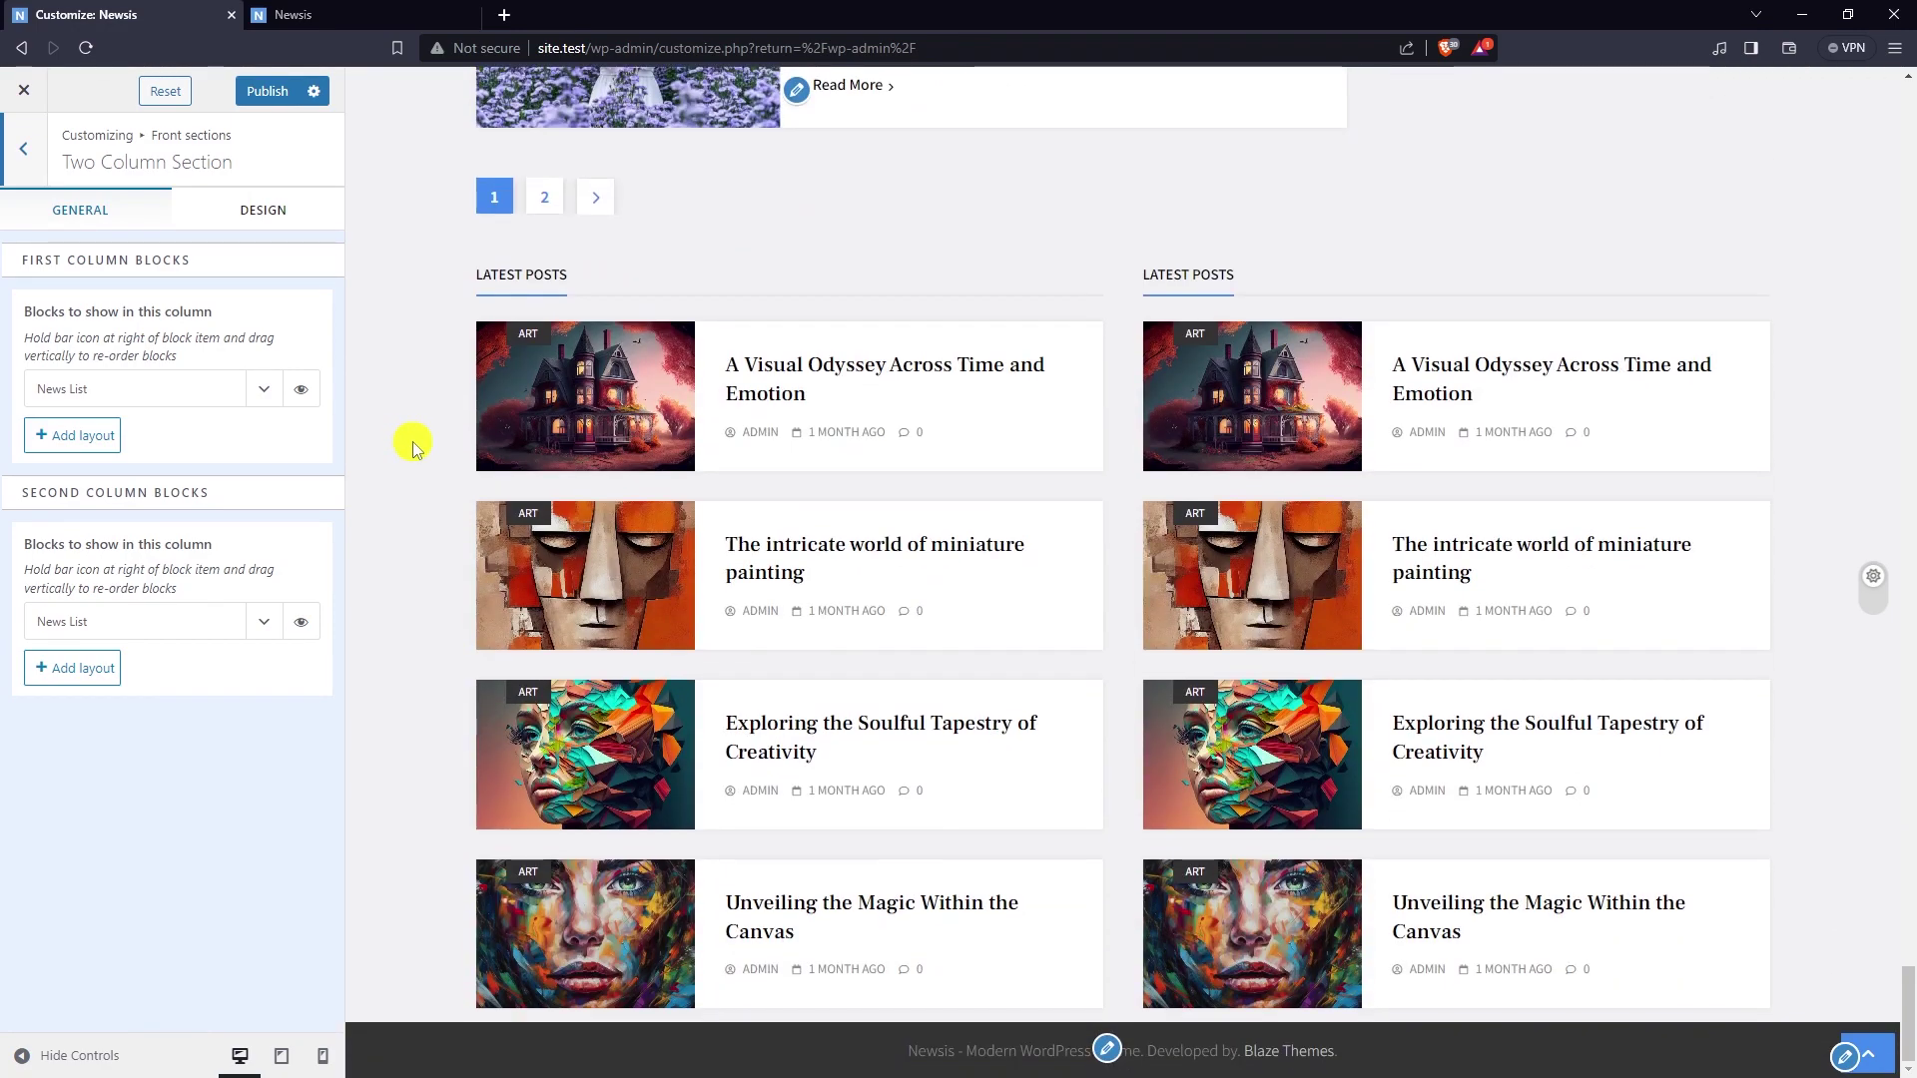
pyautogui.click(260, 398)
pyautogui.scroll(-2, 230, 429)
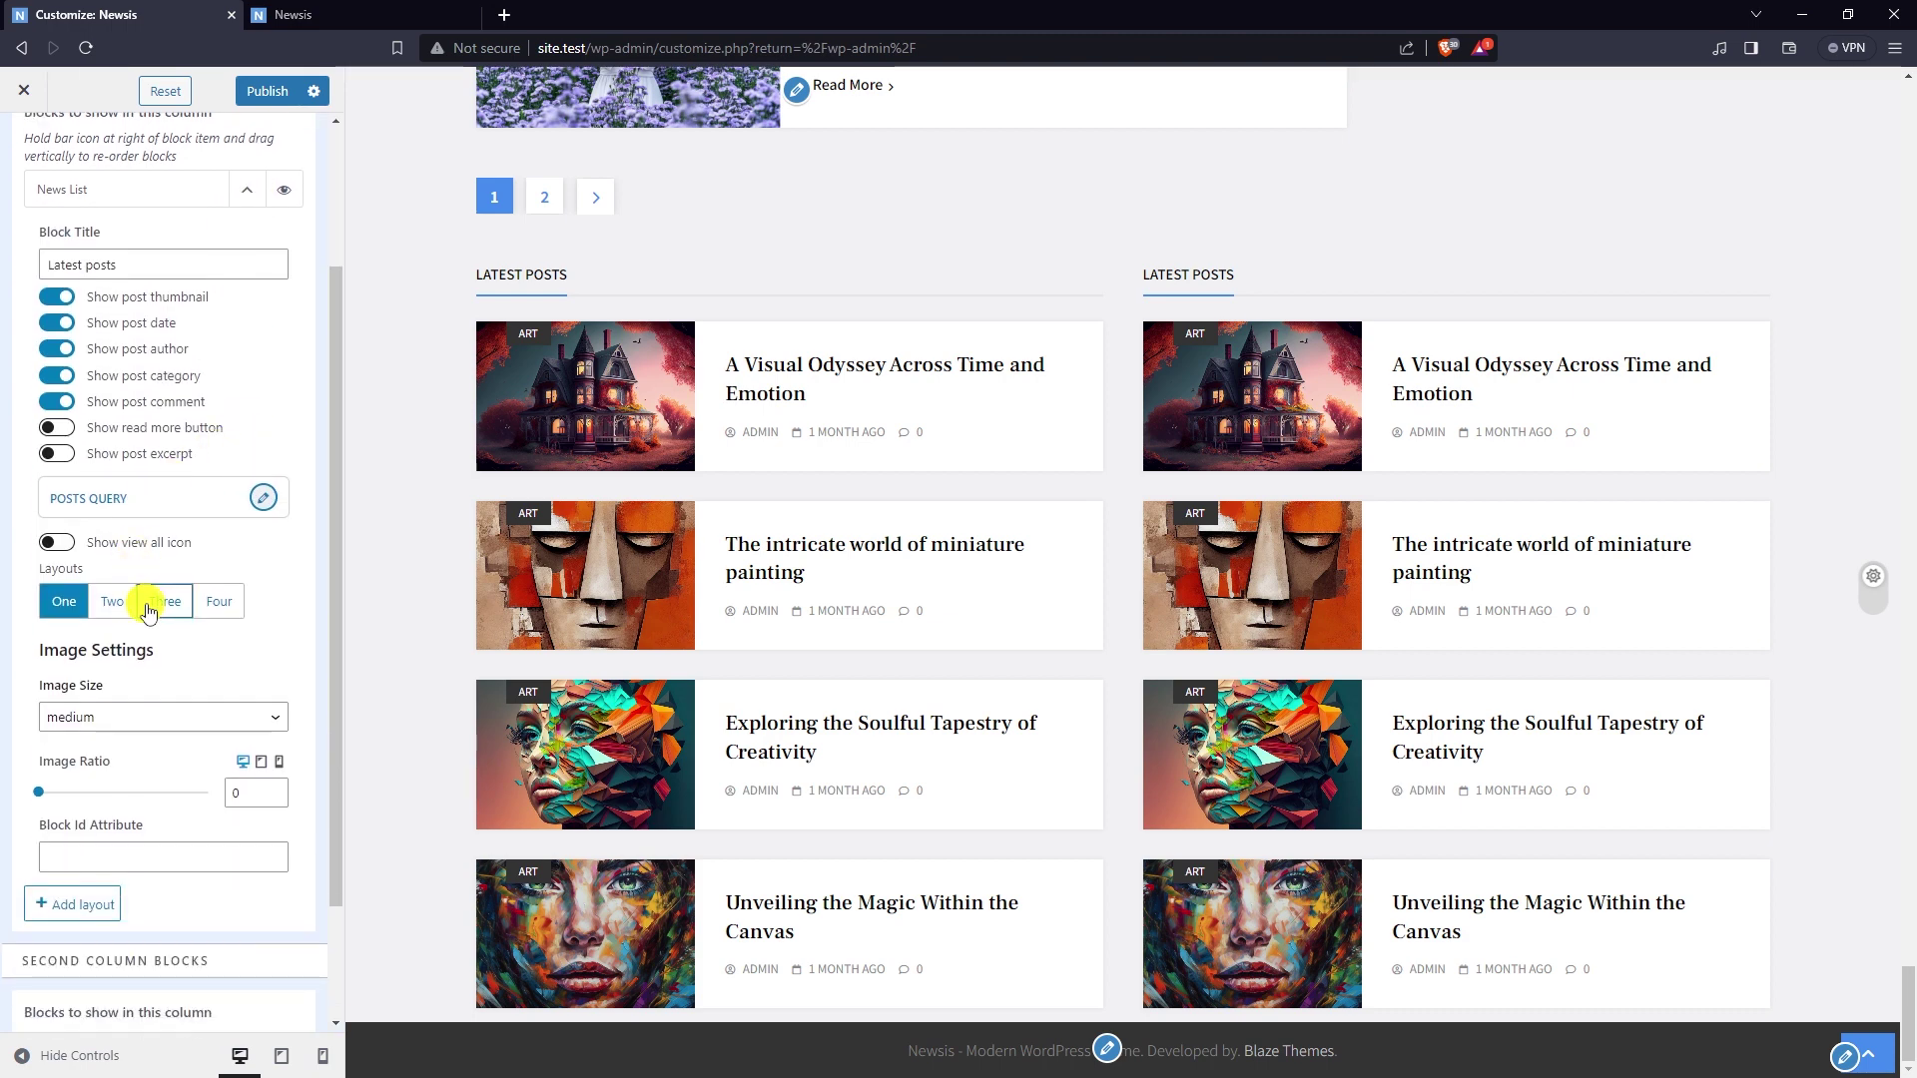
pyautogui.click(122, 604)
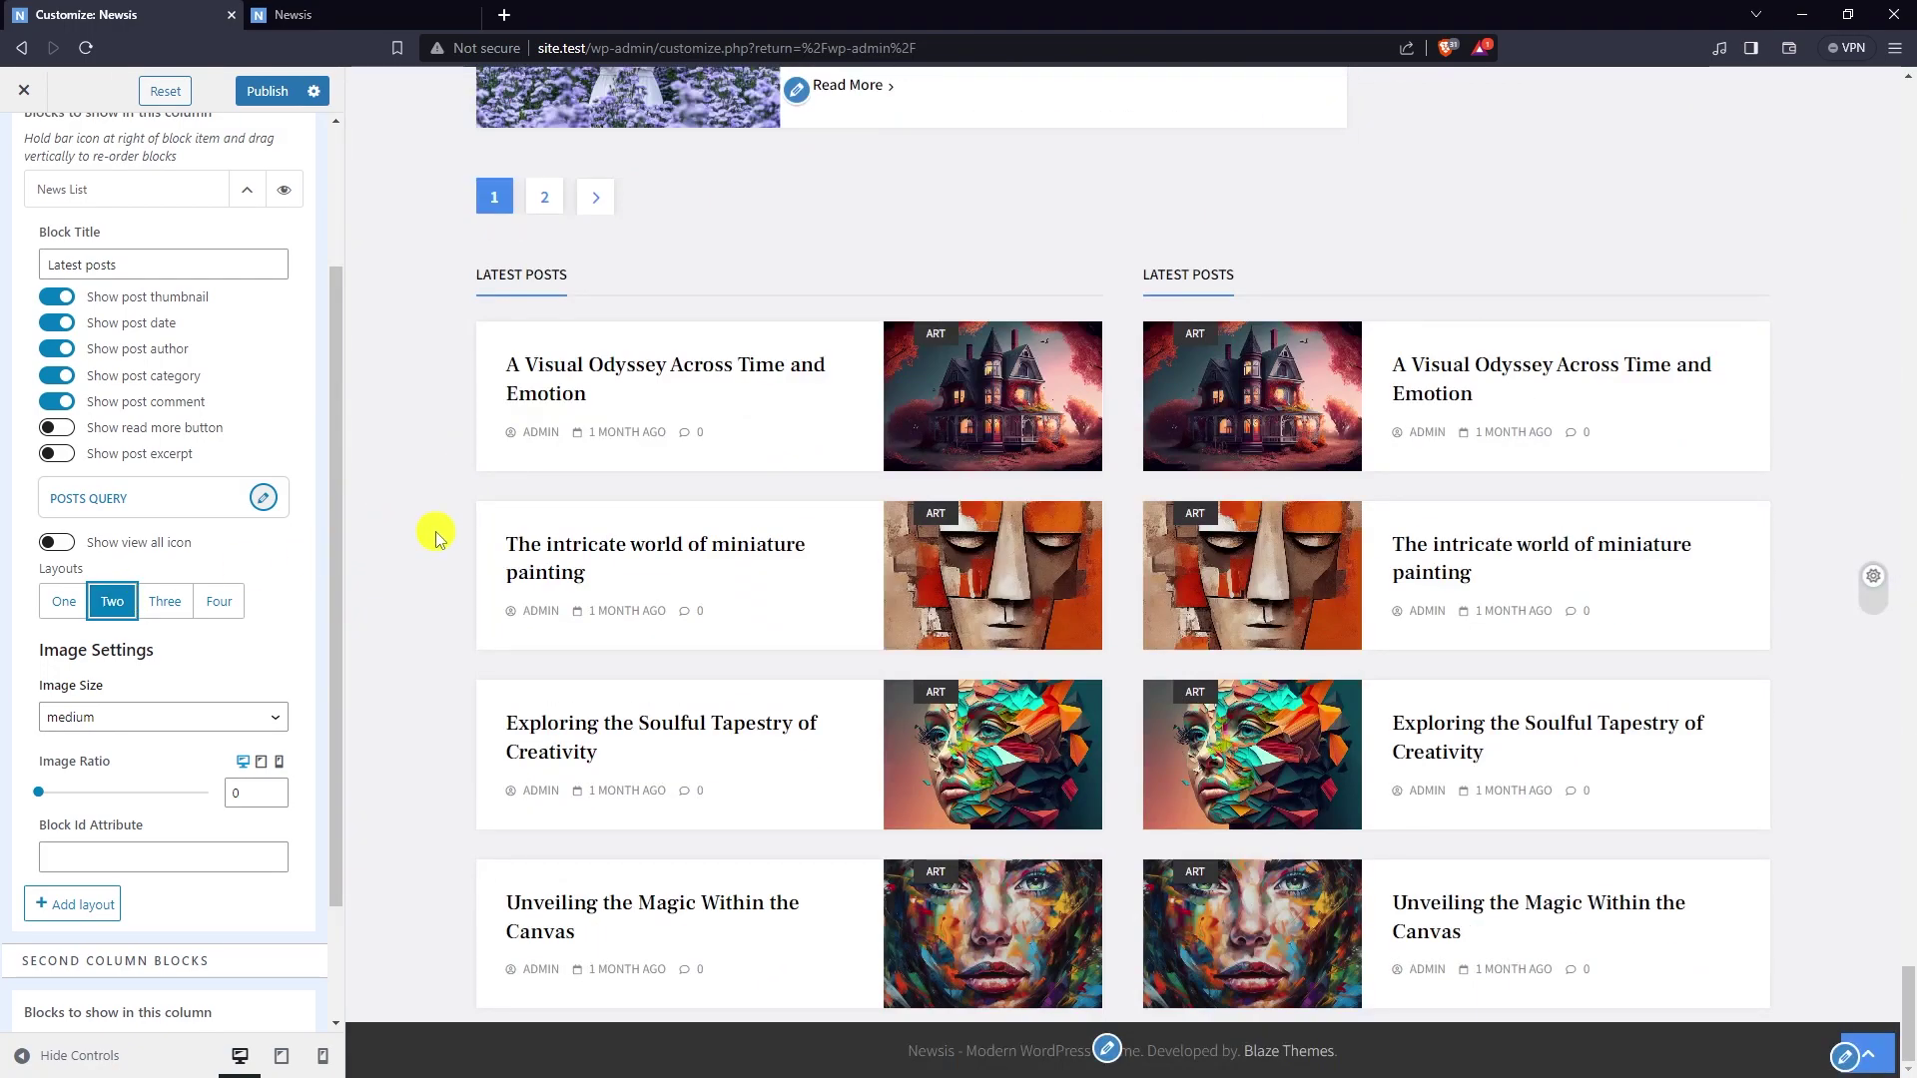
pyautogui.click(165, 602)
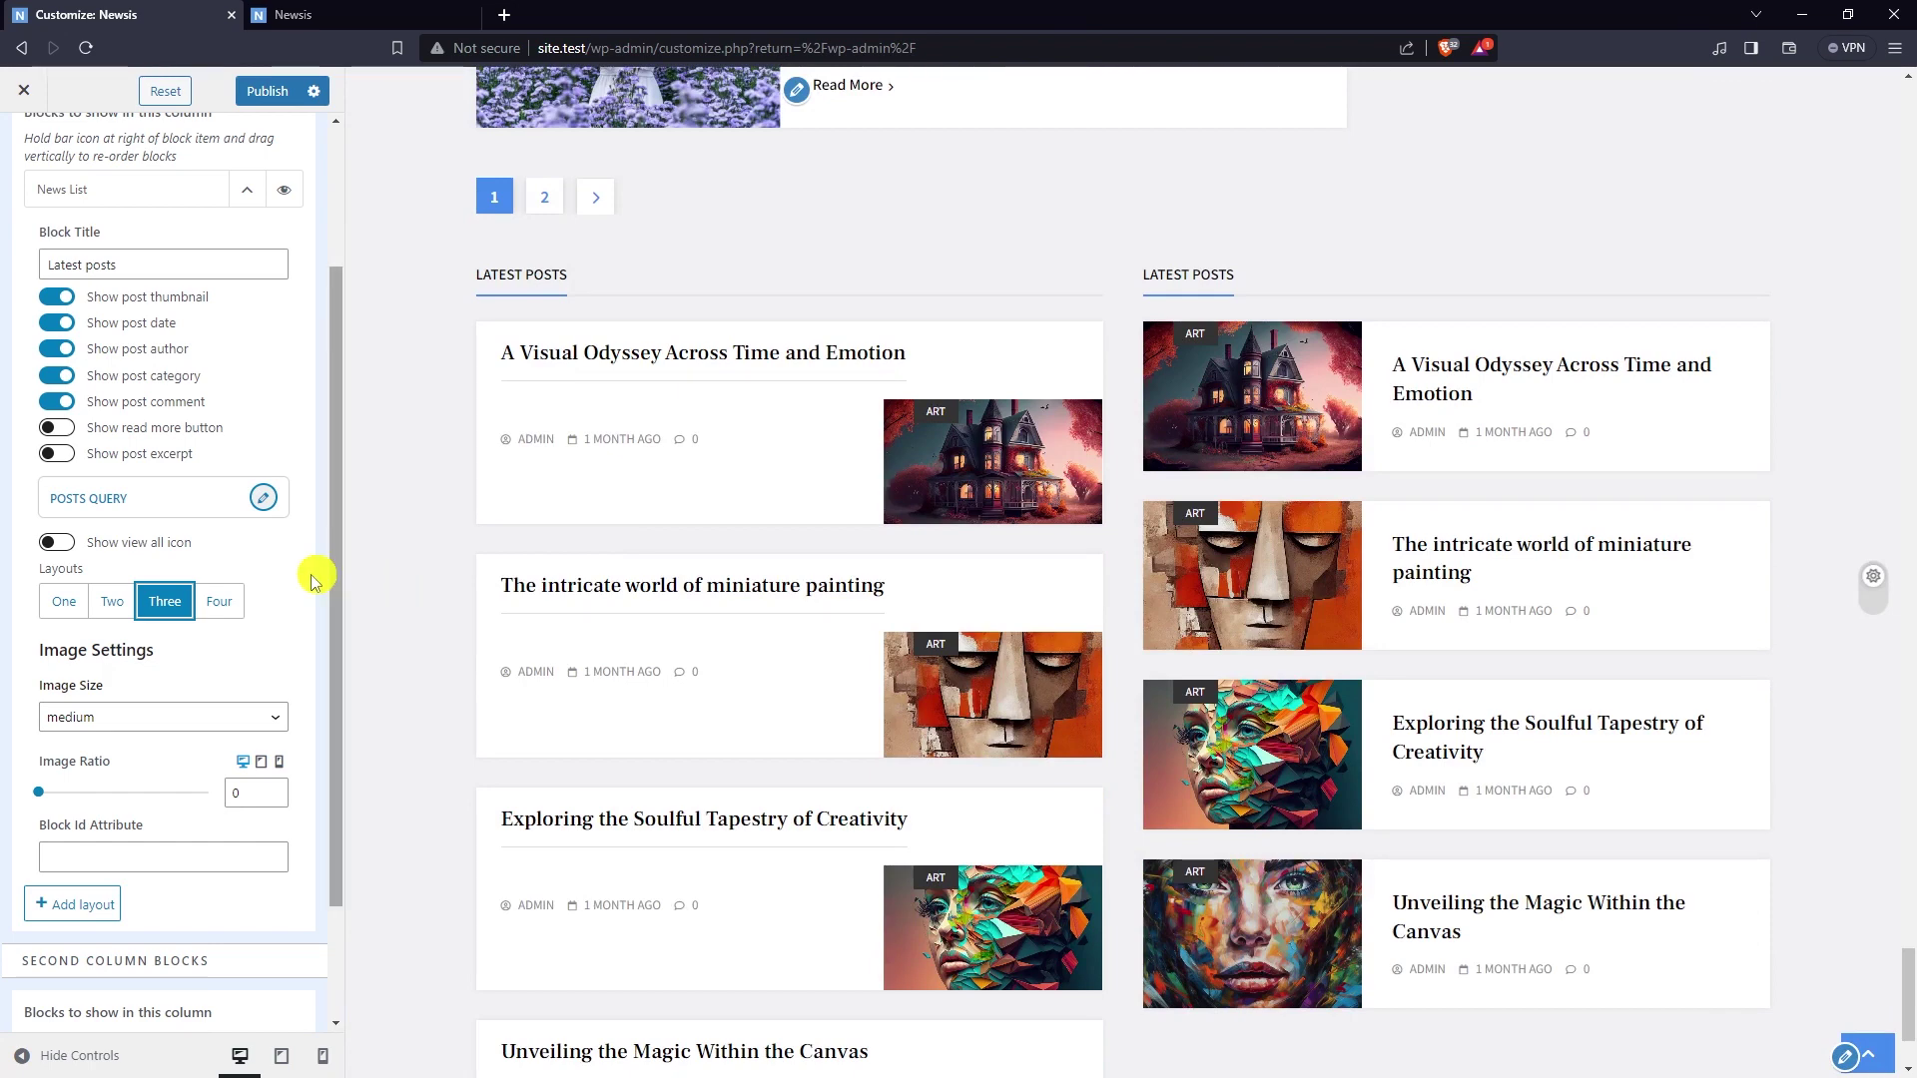
pyautogui.click(219, 601)
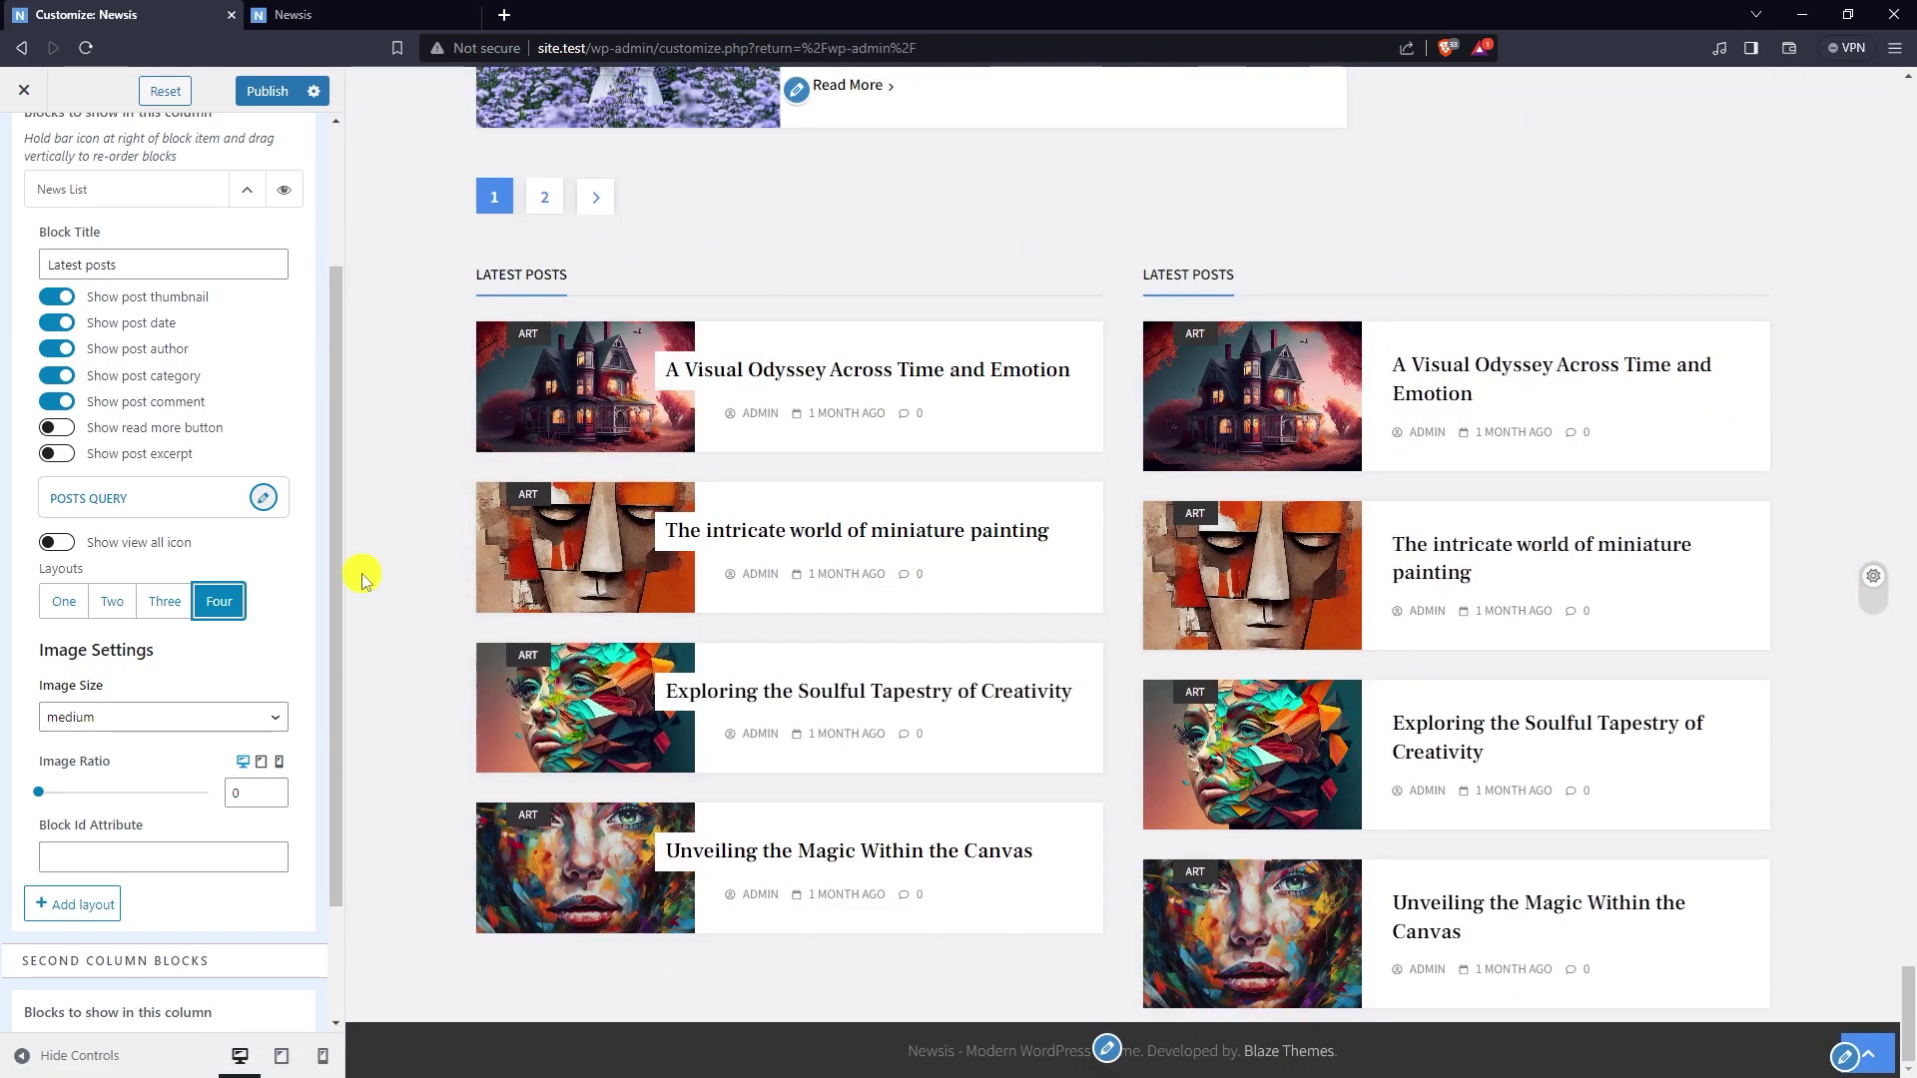
# - Raise the first column News List image ratio to 0.3
pyautogui.scroll(3, 207, 554)
pyautogui.scroll(-4, 204, 584)
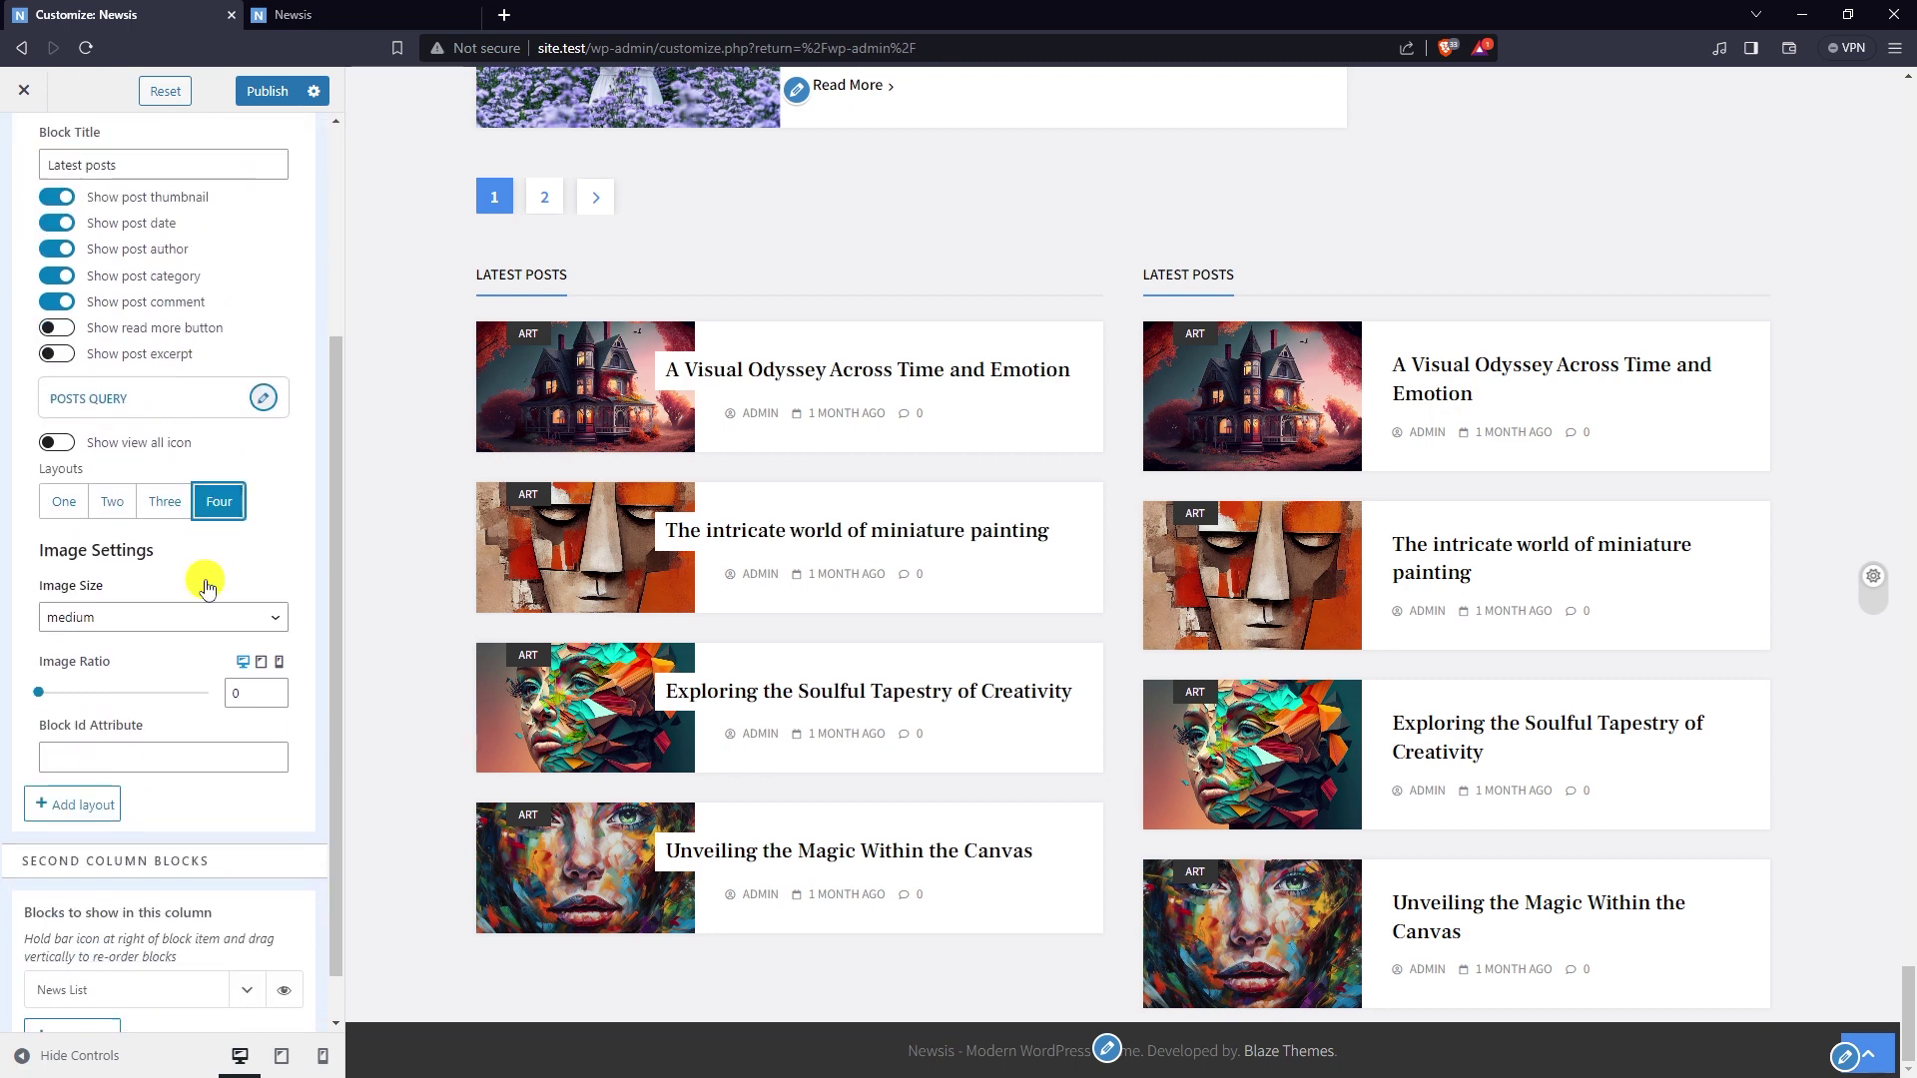
pyautogui.click(276, 689)
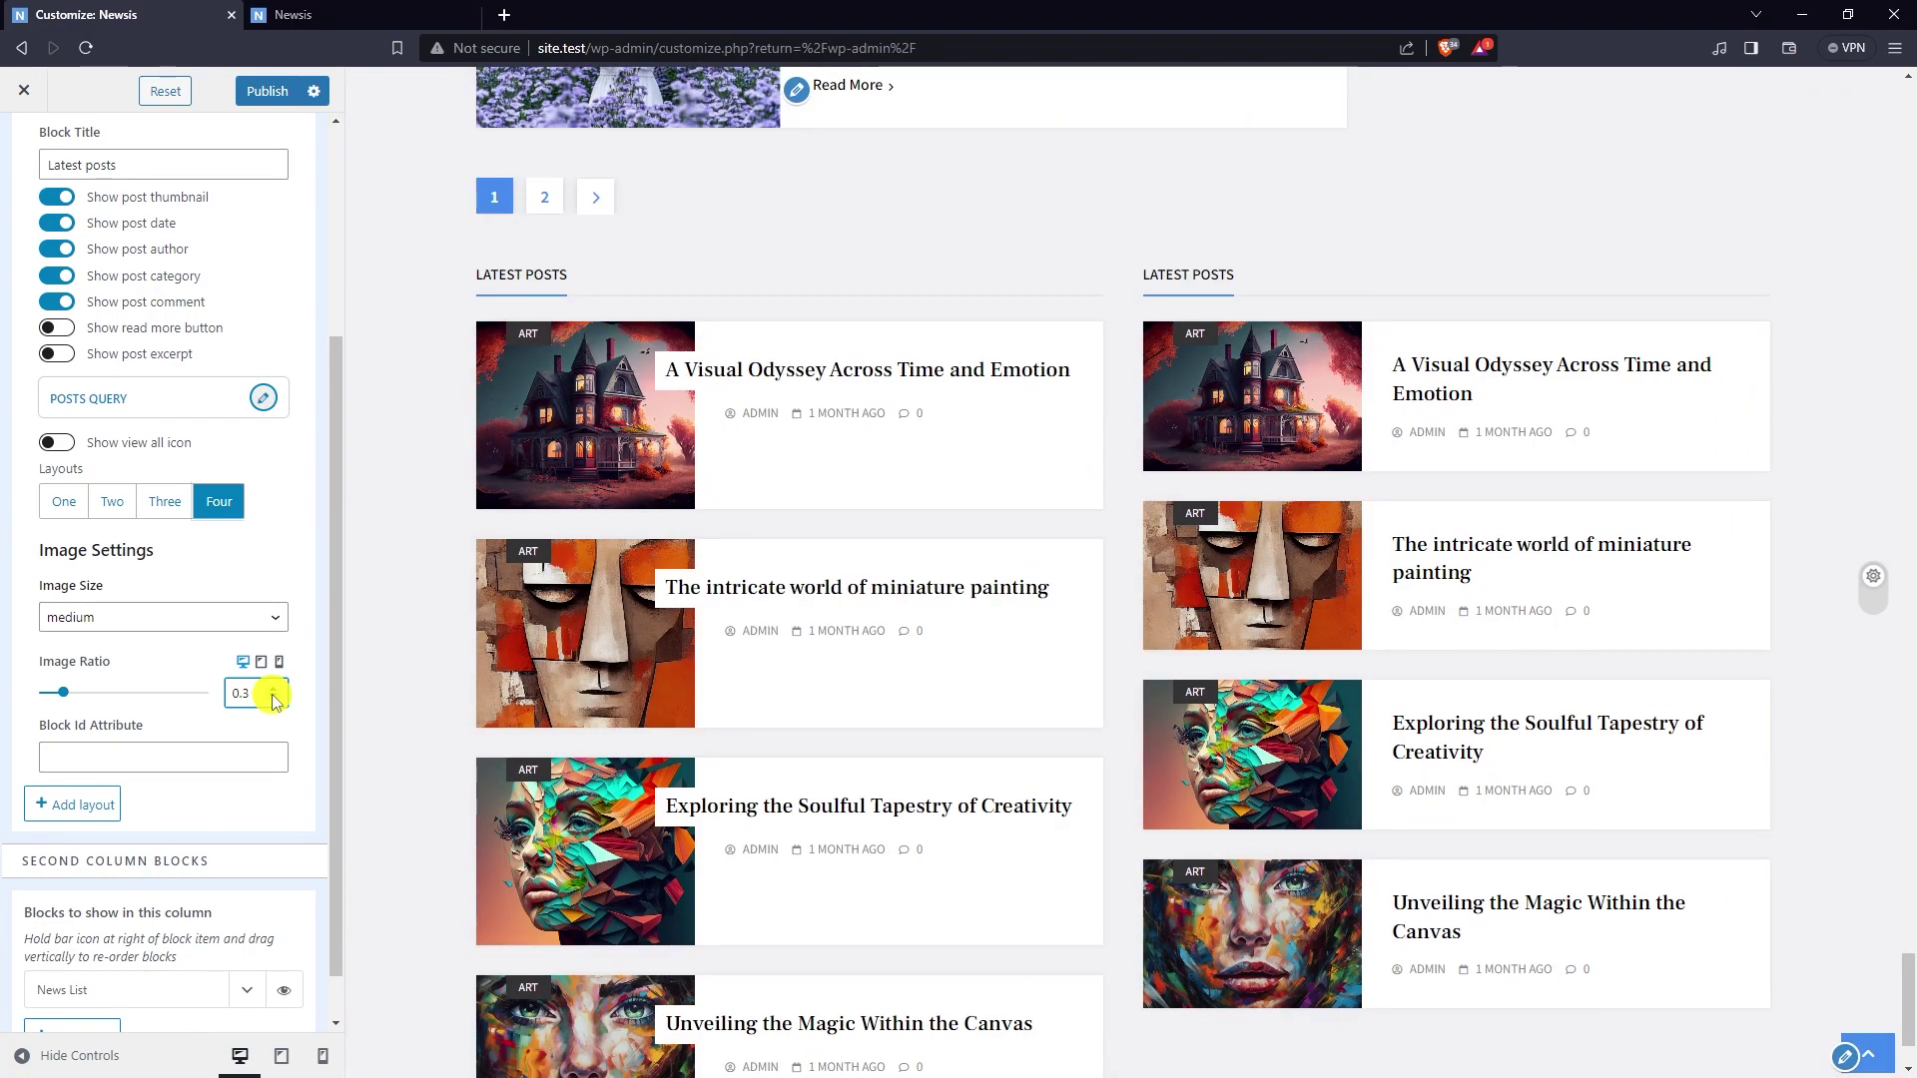
pyautogui.scroll(3, 236, 505)
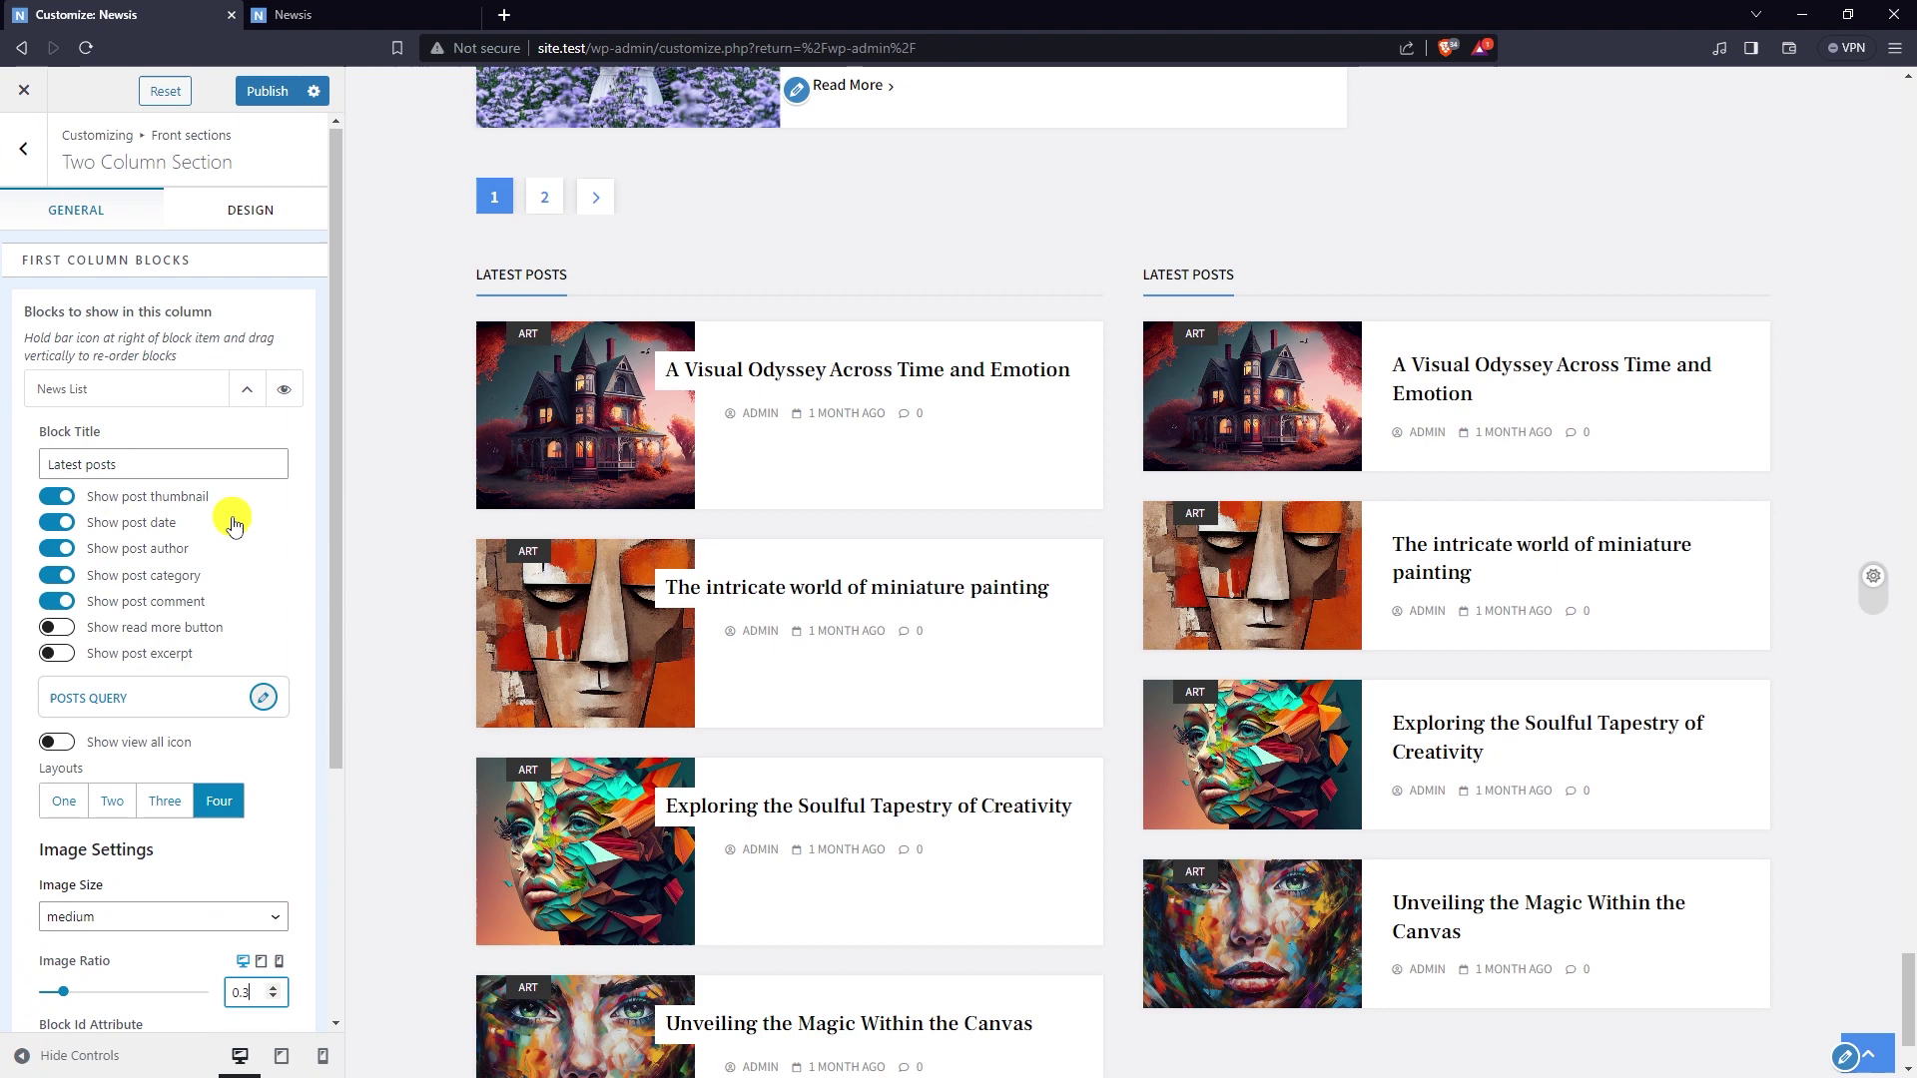
# - Add a News Carousel block to the Two Column Section's second column
pyautogui.click(246, 391)
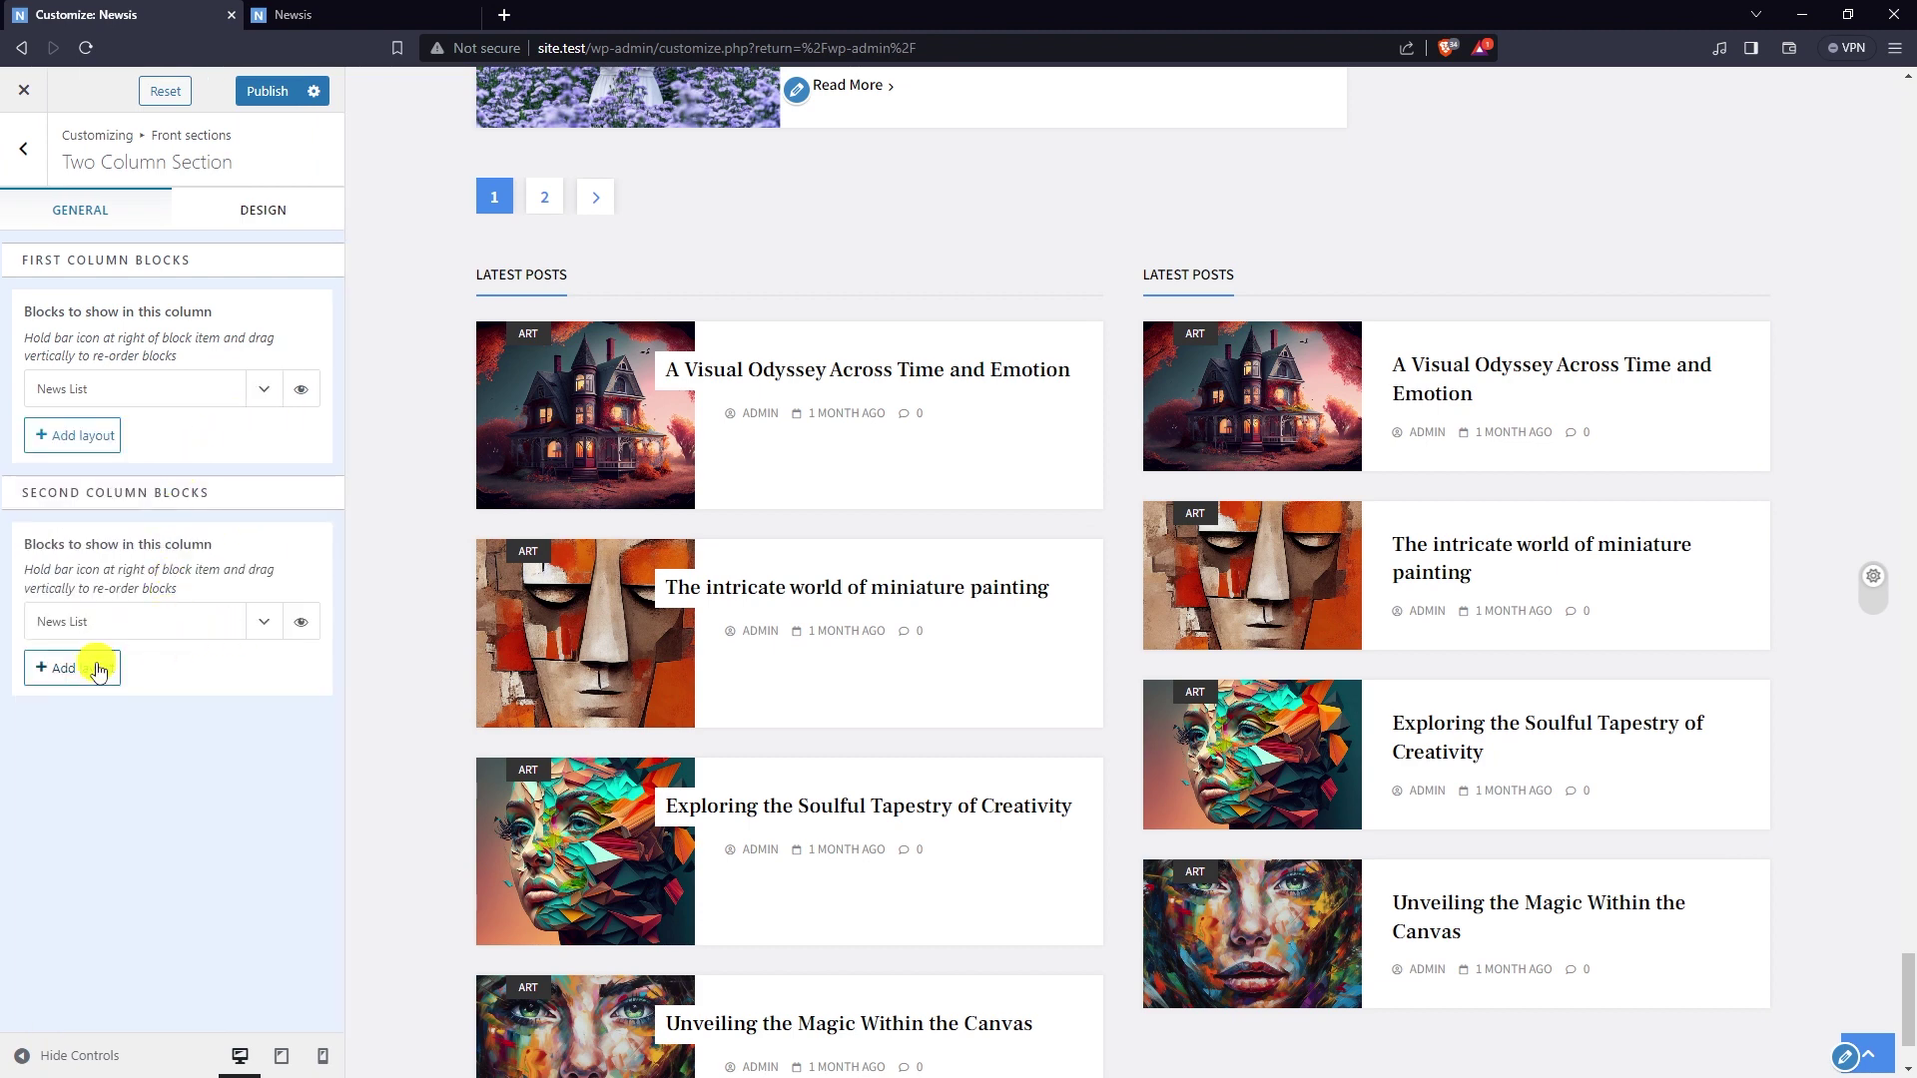
pyautogui.click(93, 664)
pyautogui.click(116, 804)
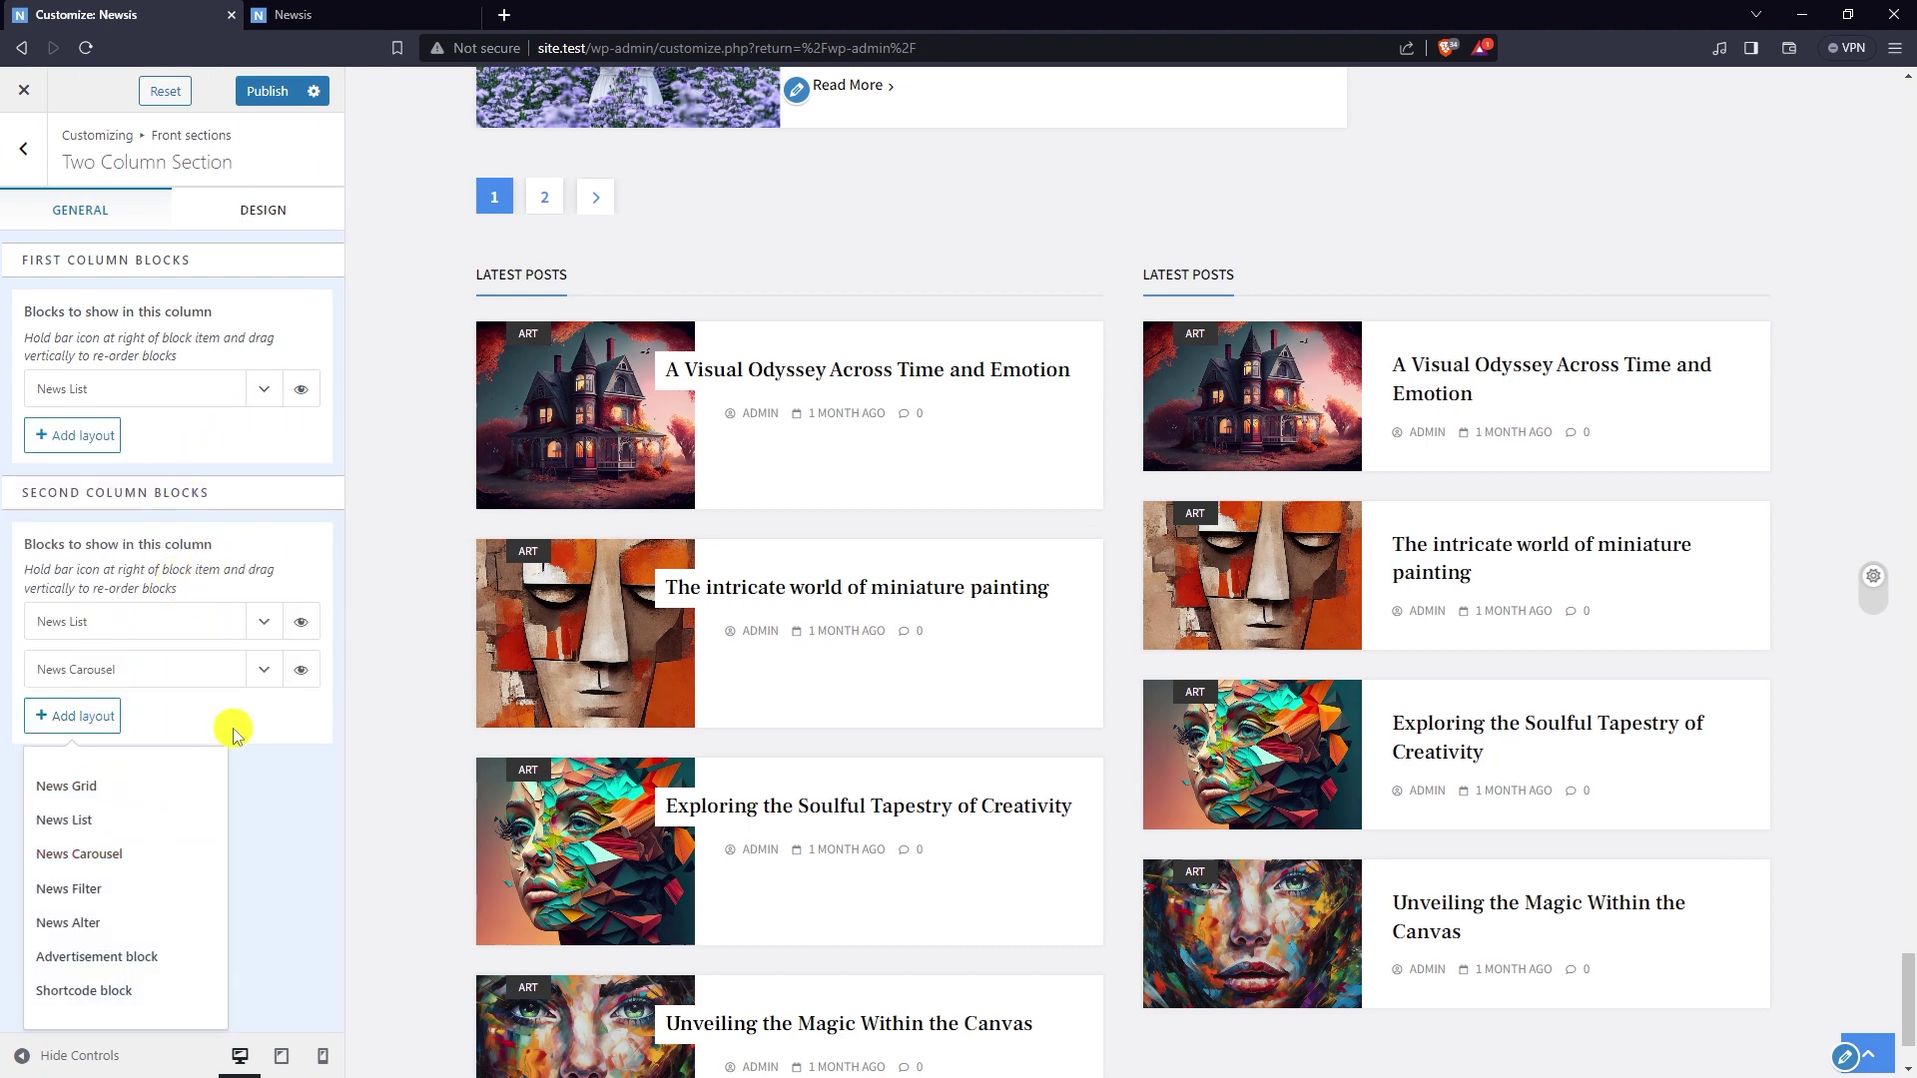
pyautogui.click(265, 742)
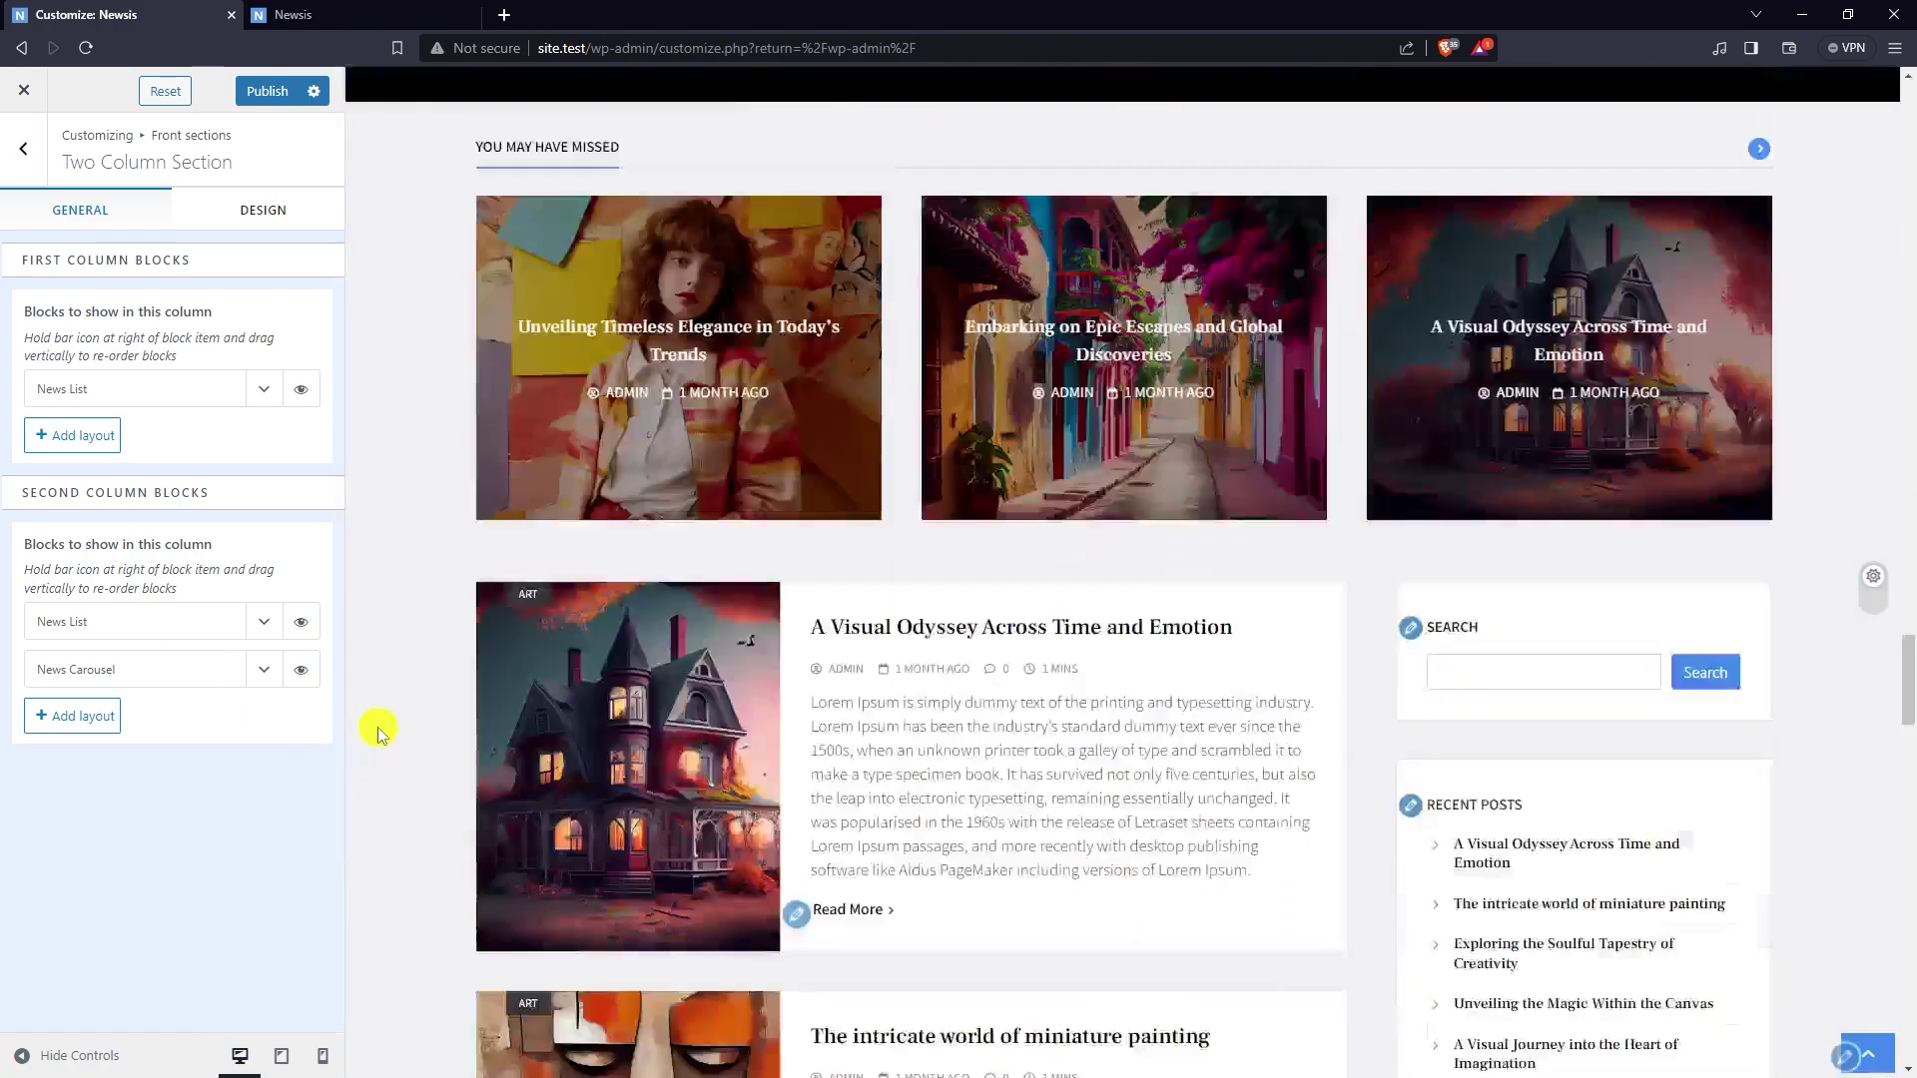
# - Move the News Carousel above the News List, then remove the News List block
pyautogui.scroll(-6, 994, 617)
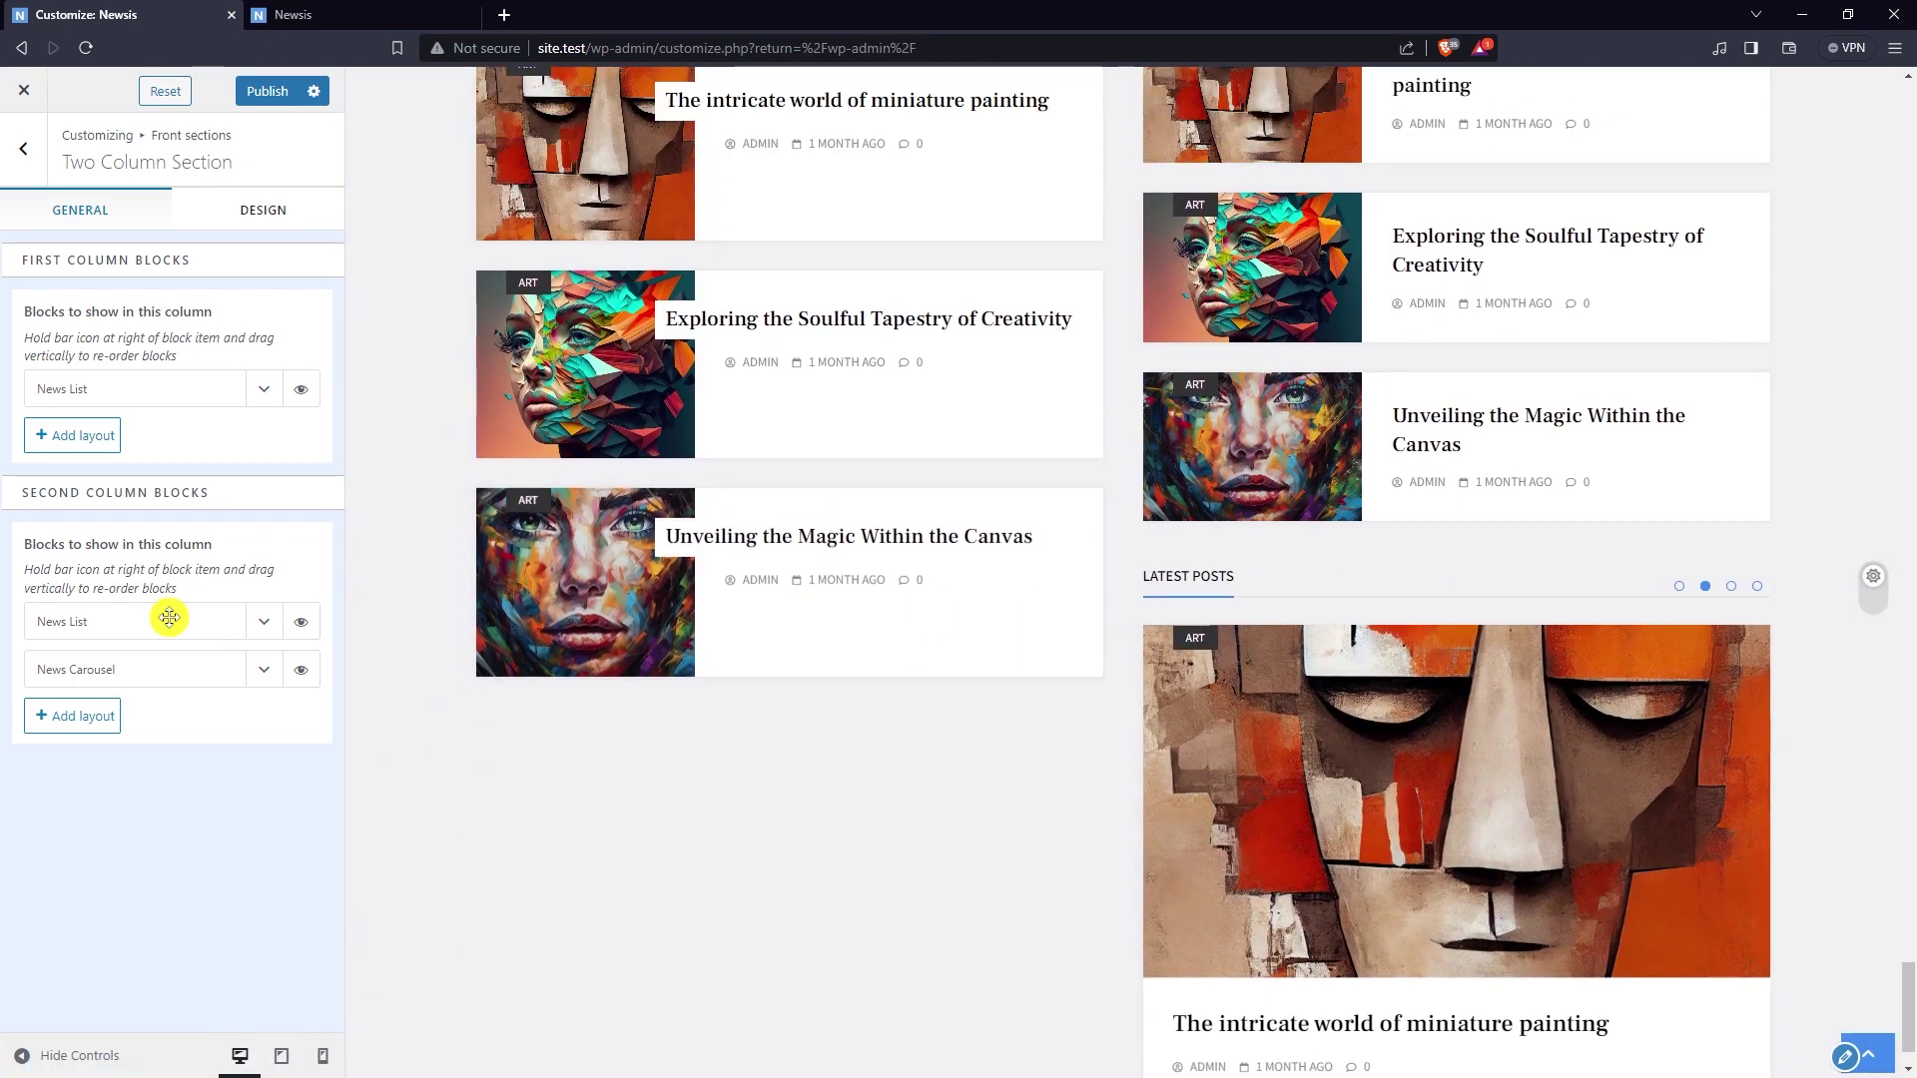
pyautogui.moveTo(162, 671); pyautogui.dragTo(235, 626)
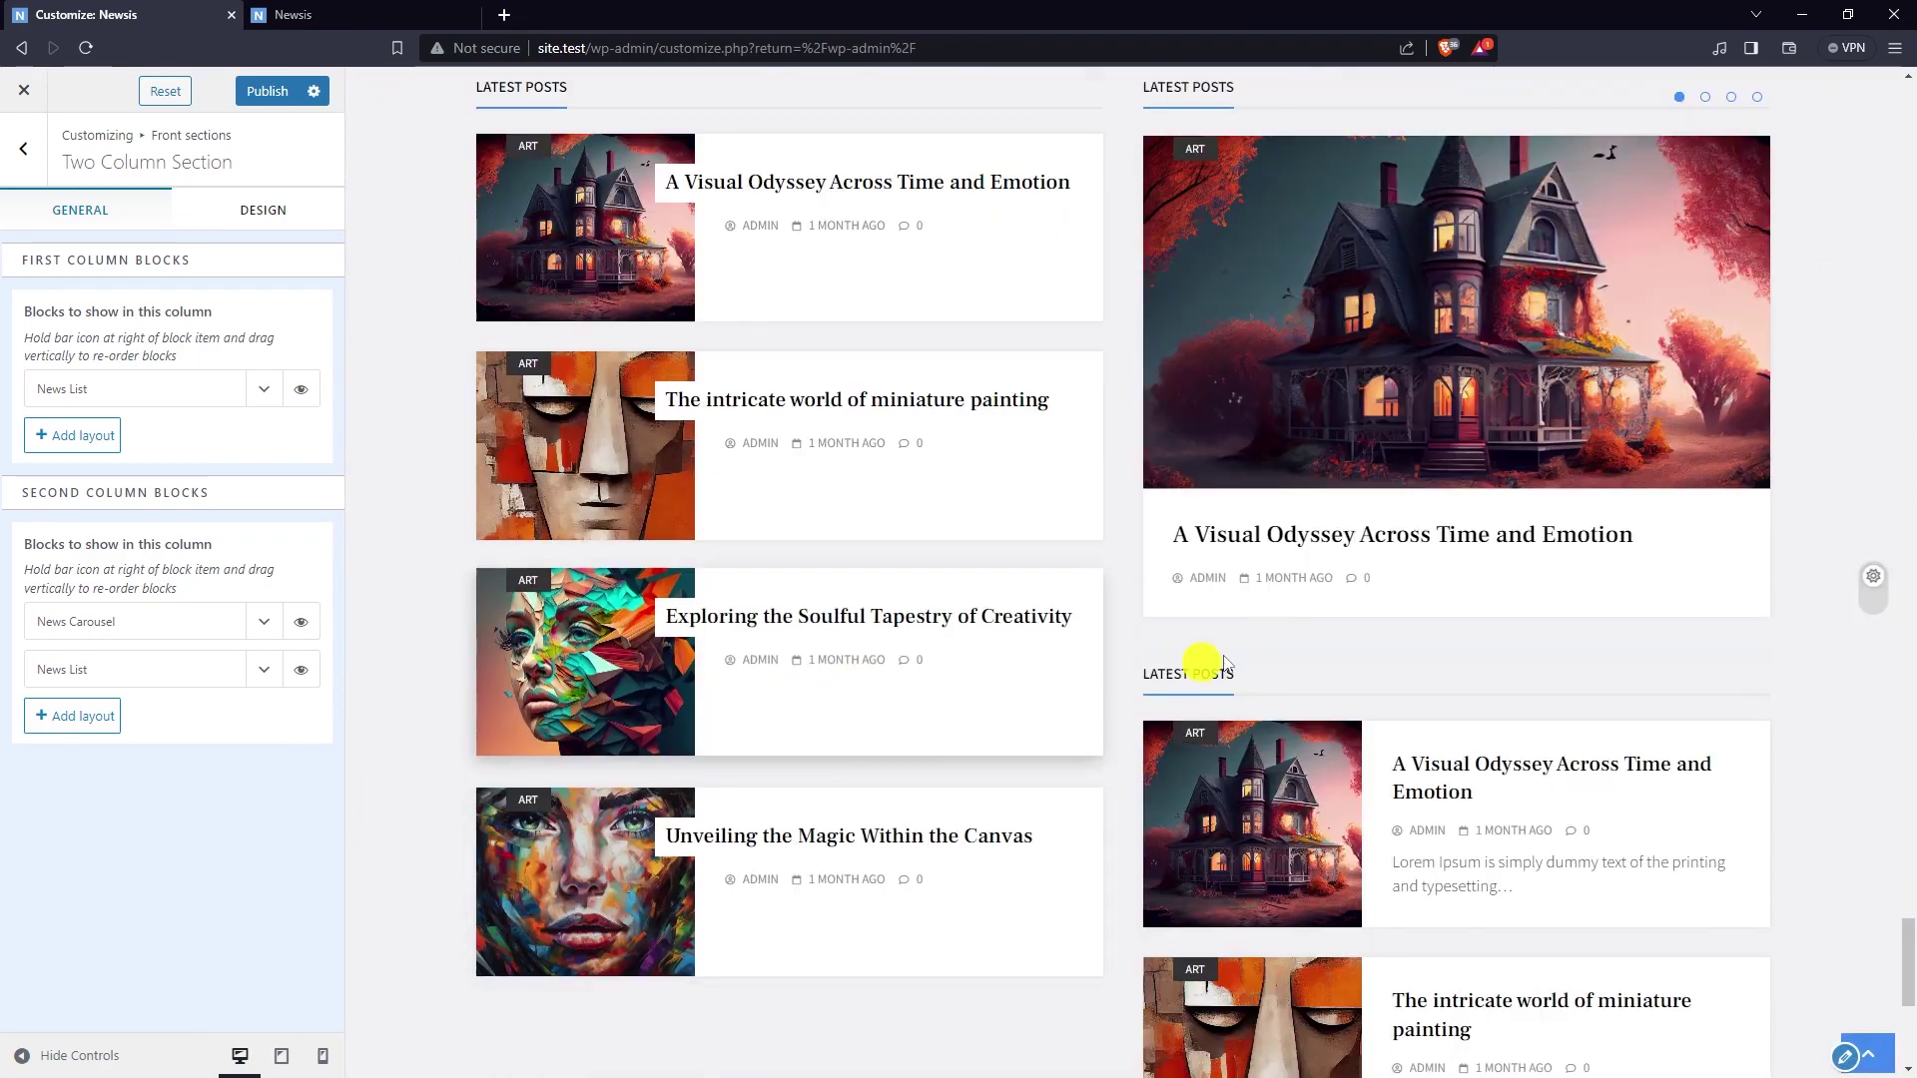
pyautogui.scroll(-2, 1566, 530)
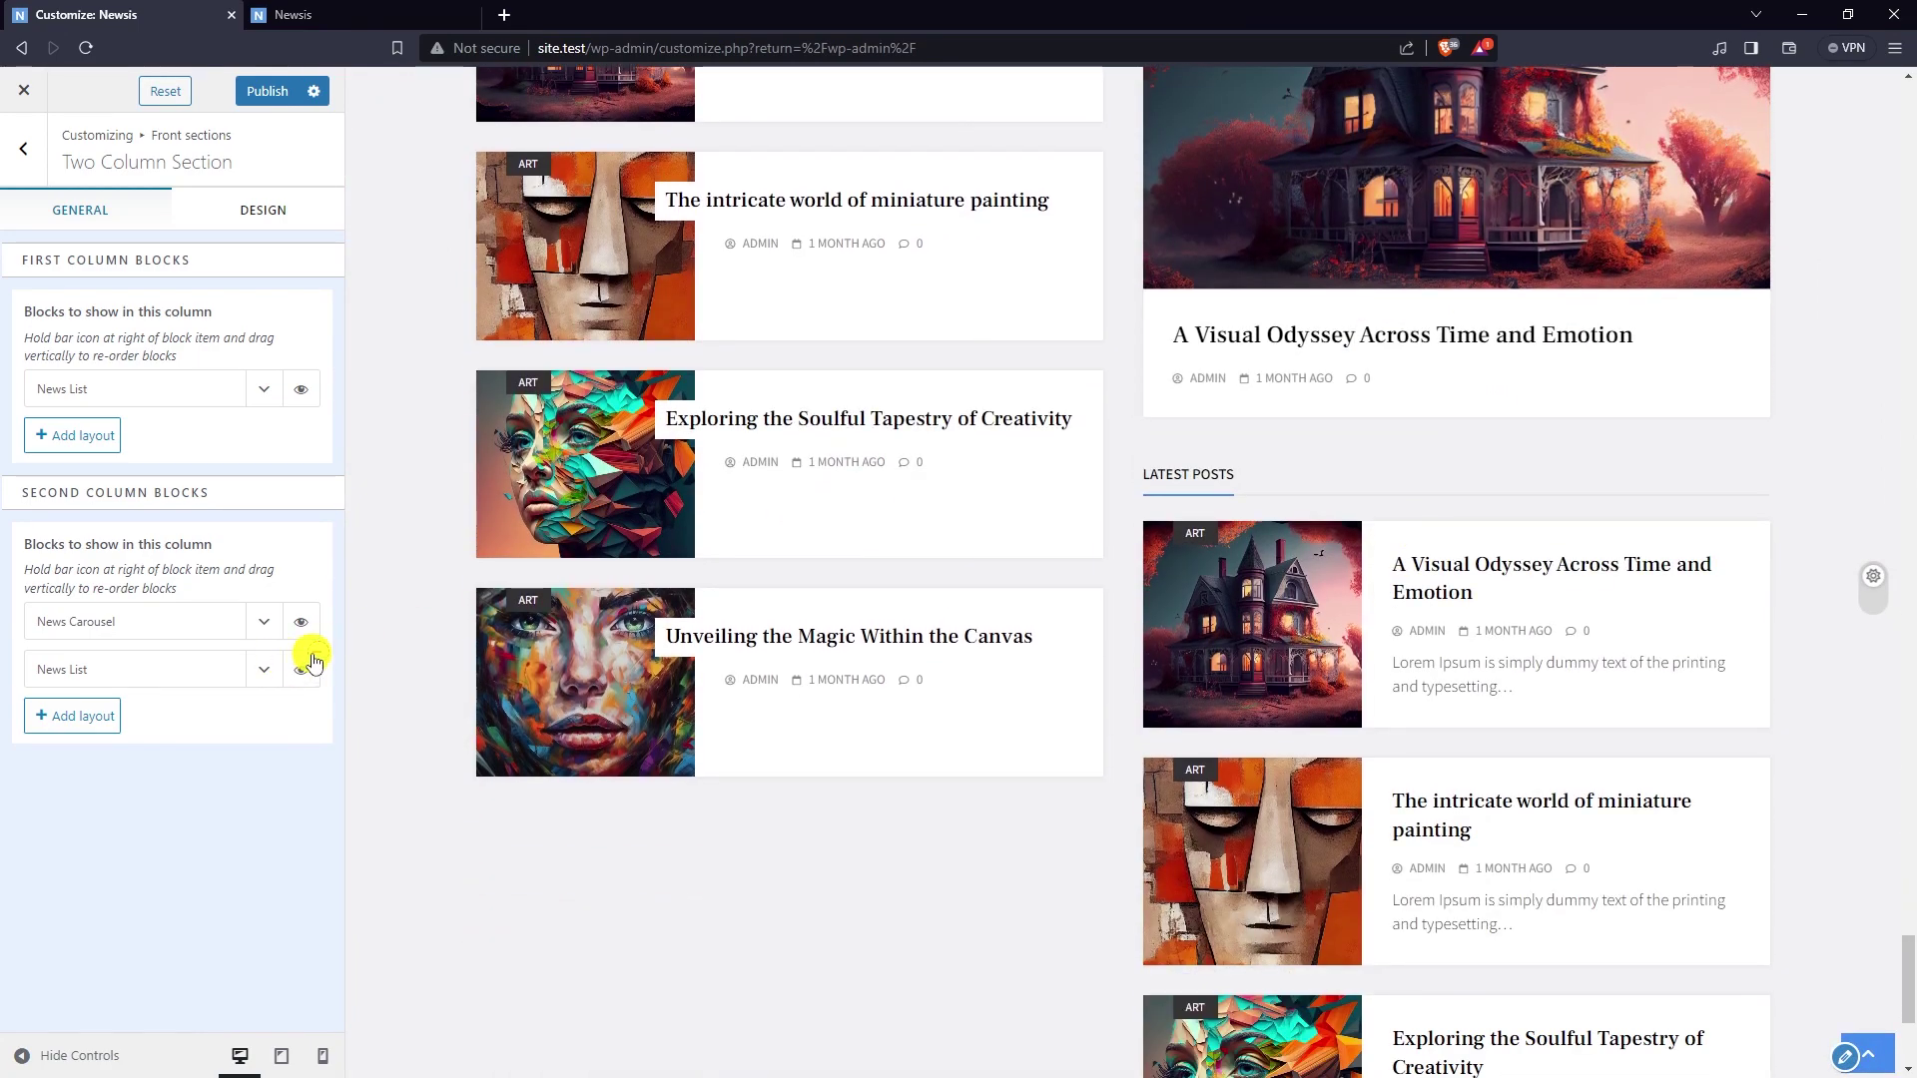
pyautogui.click(313, 663)
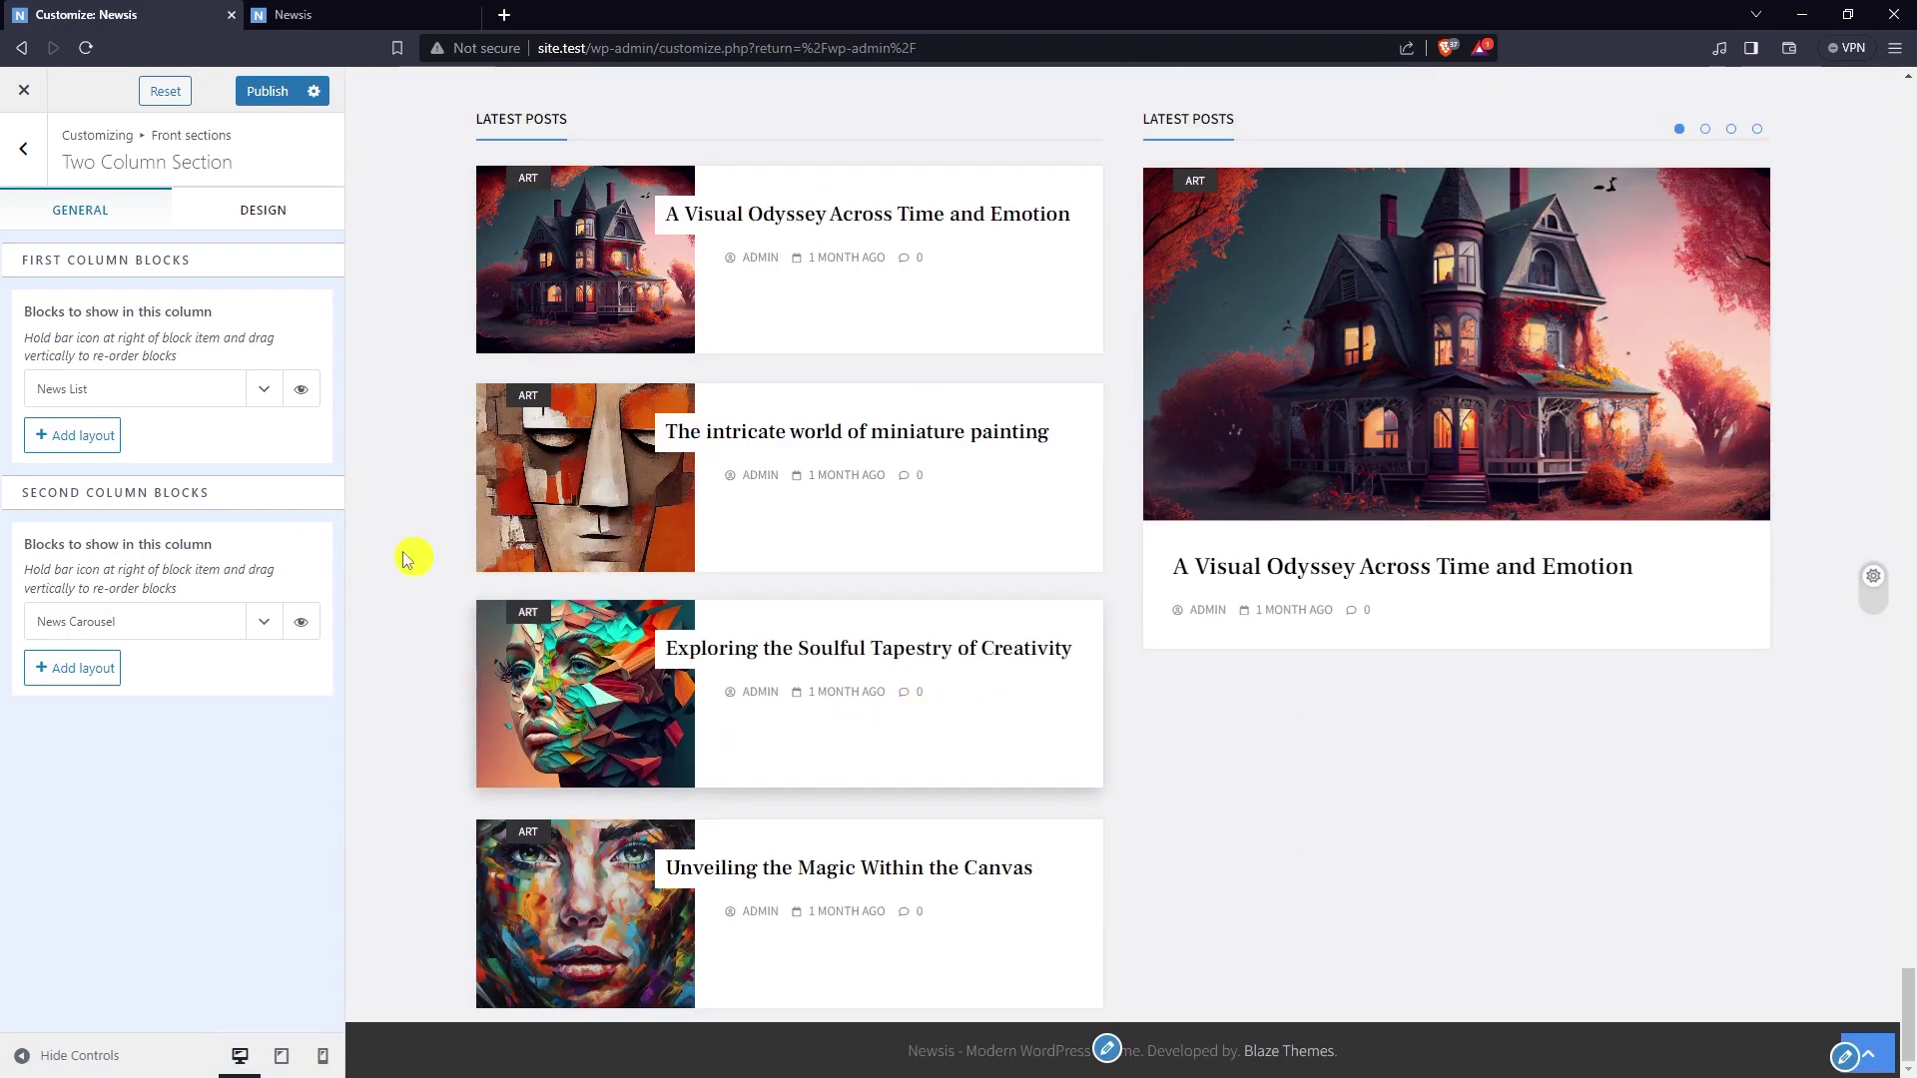
# - Set the first column News List's Posts Query to display 3 posts
pyautogui.click(261, 390)
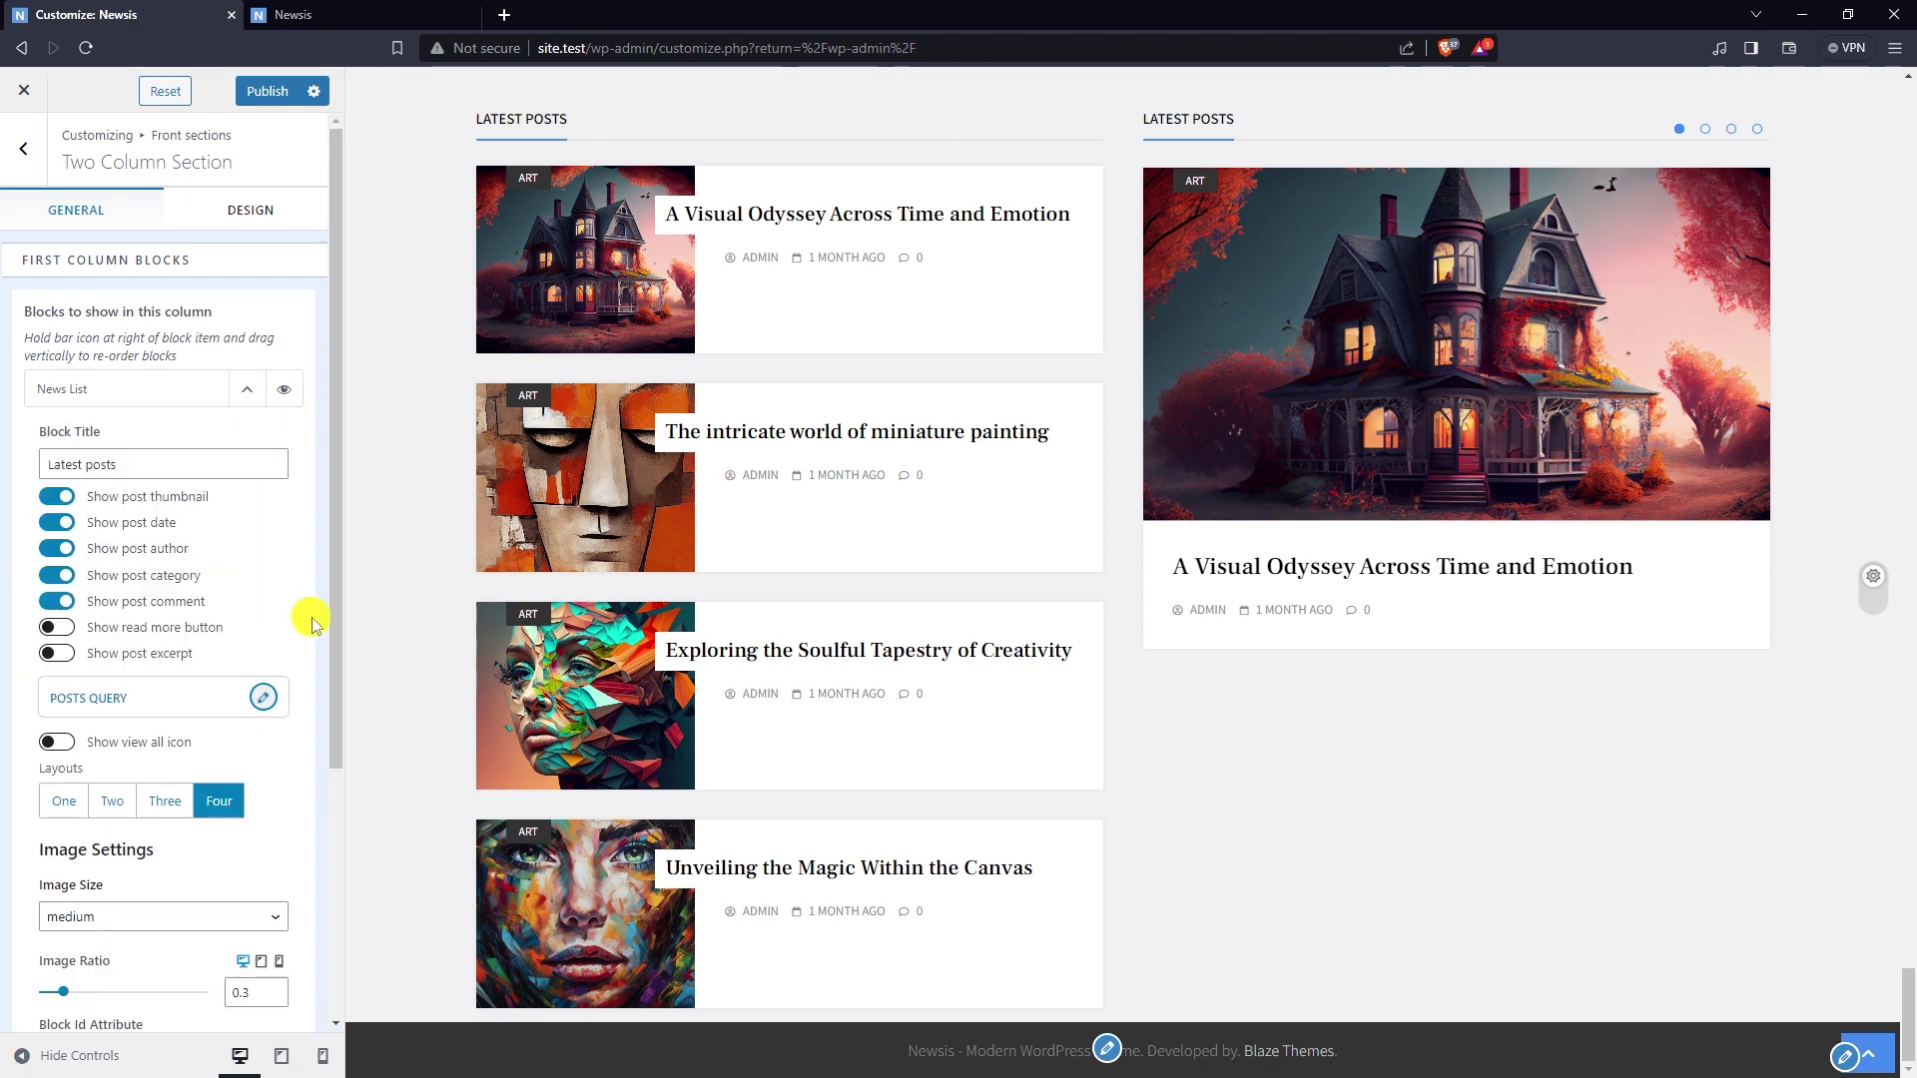
pyautogui.click(265, 699)
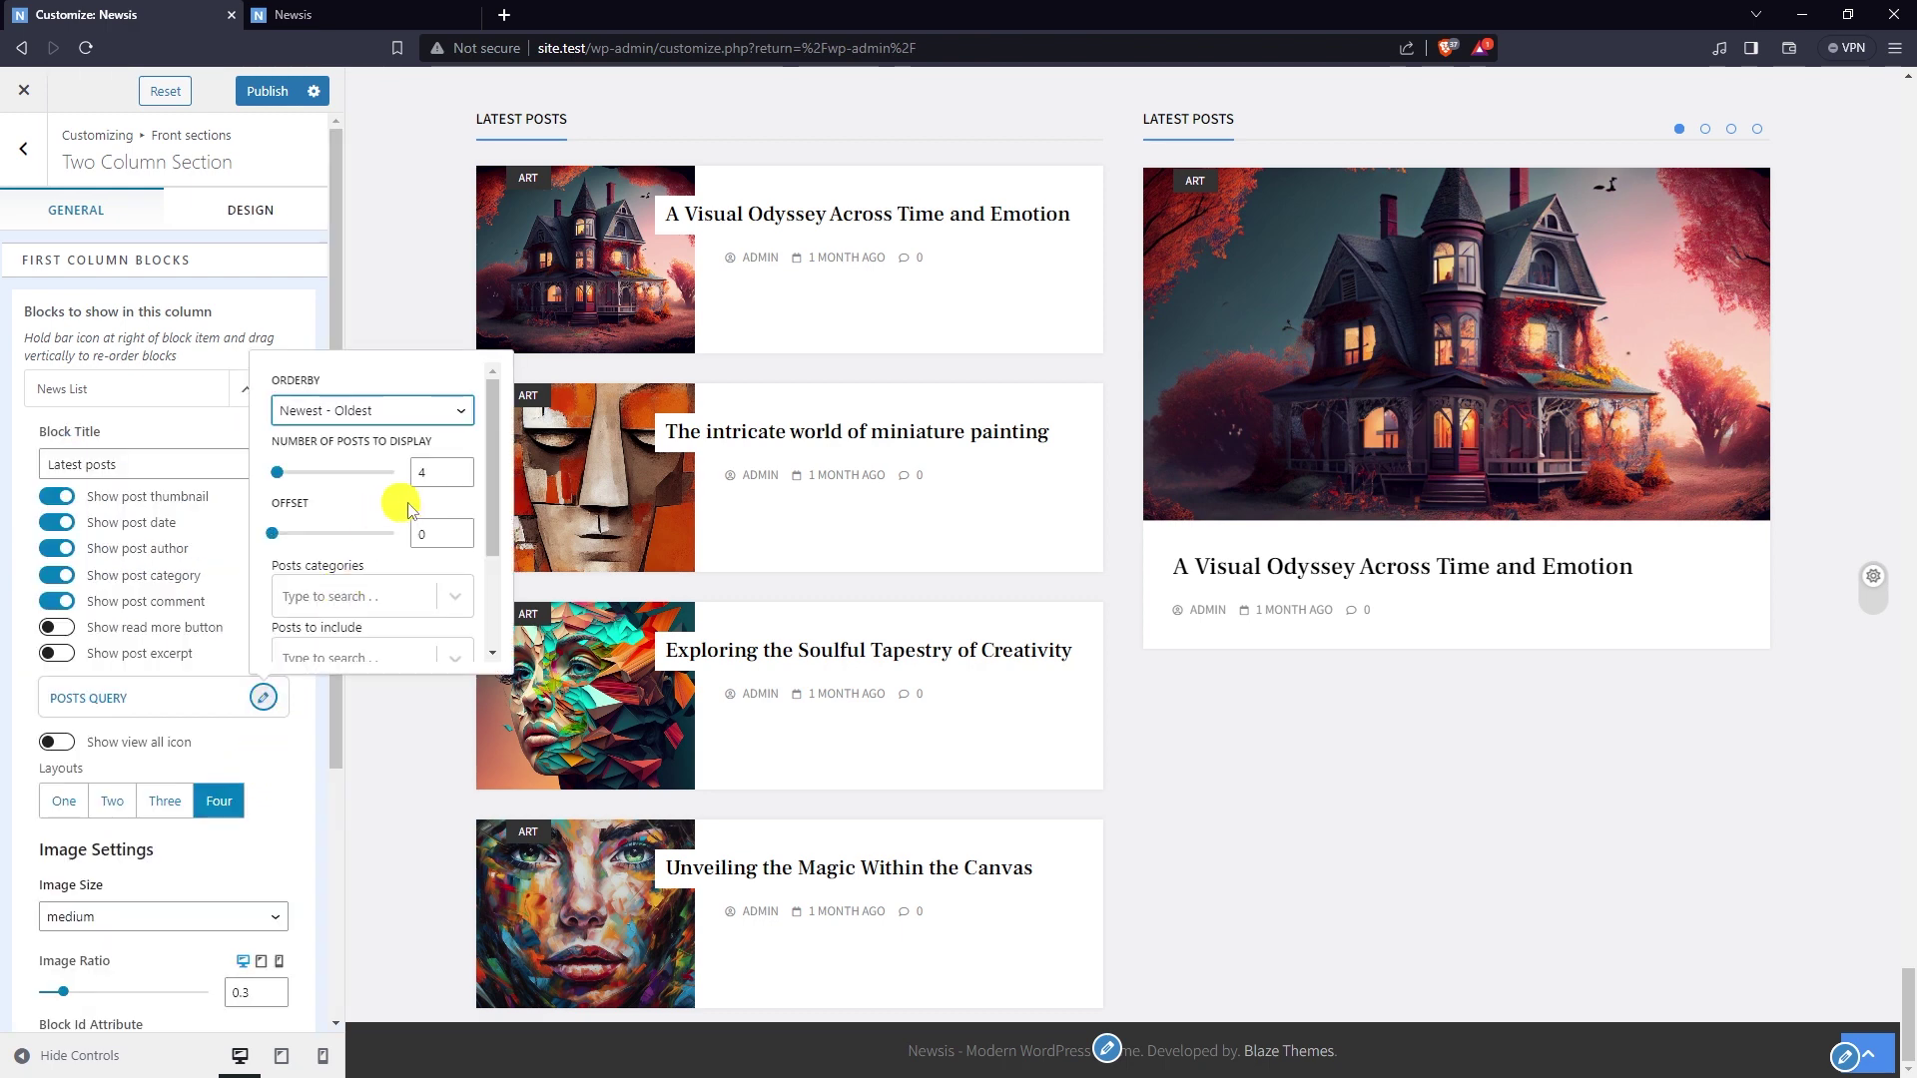
pyautogui.click(461, 481)
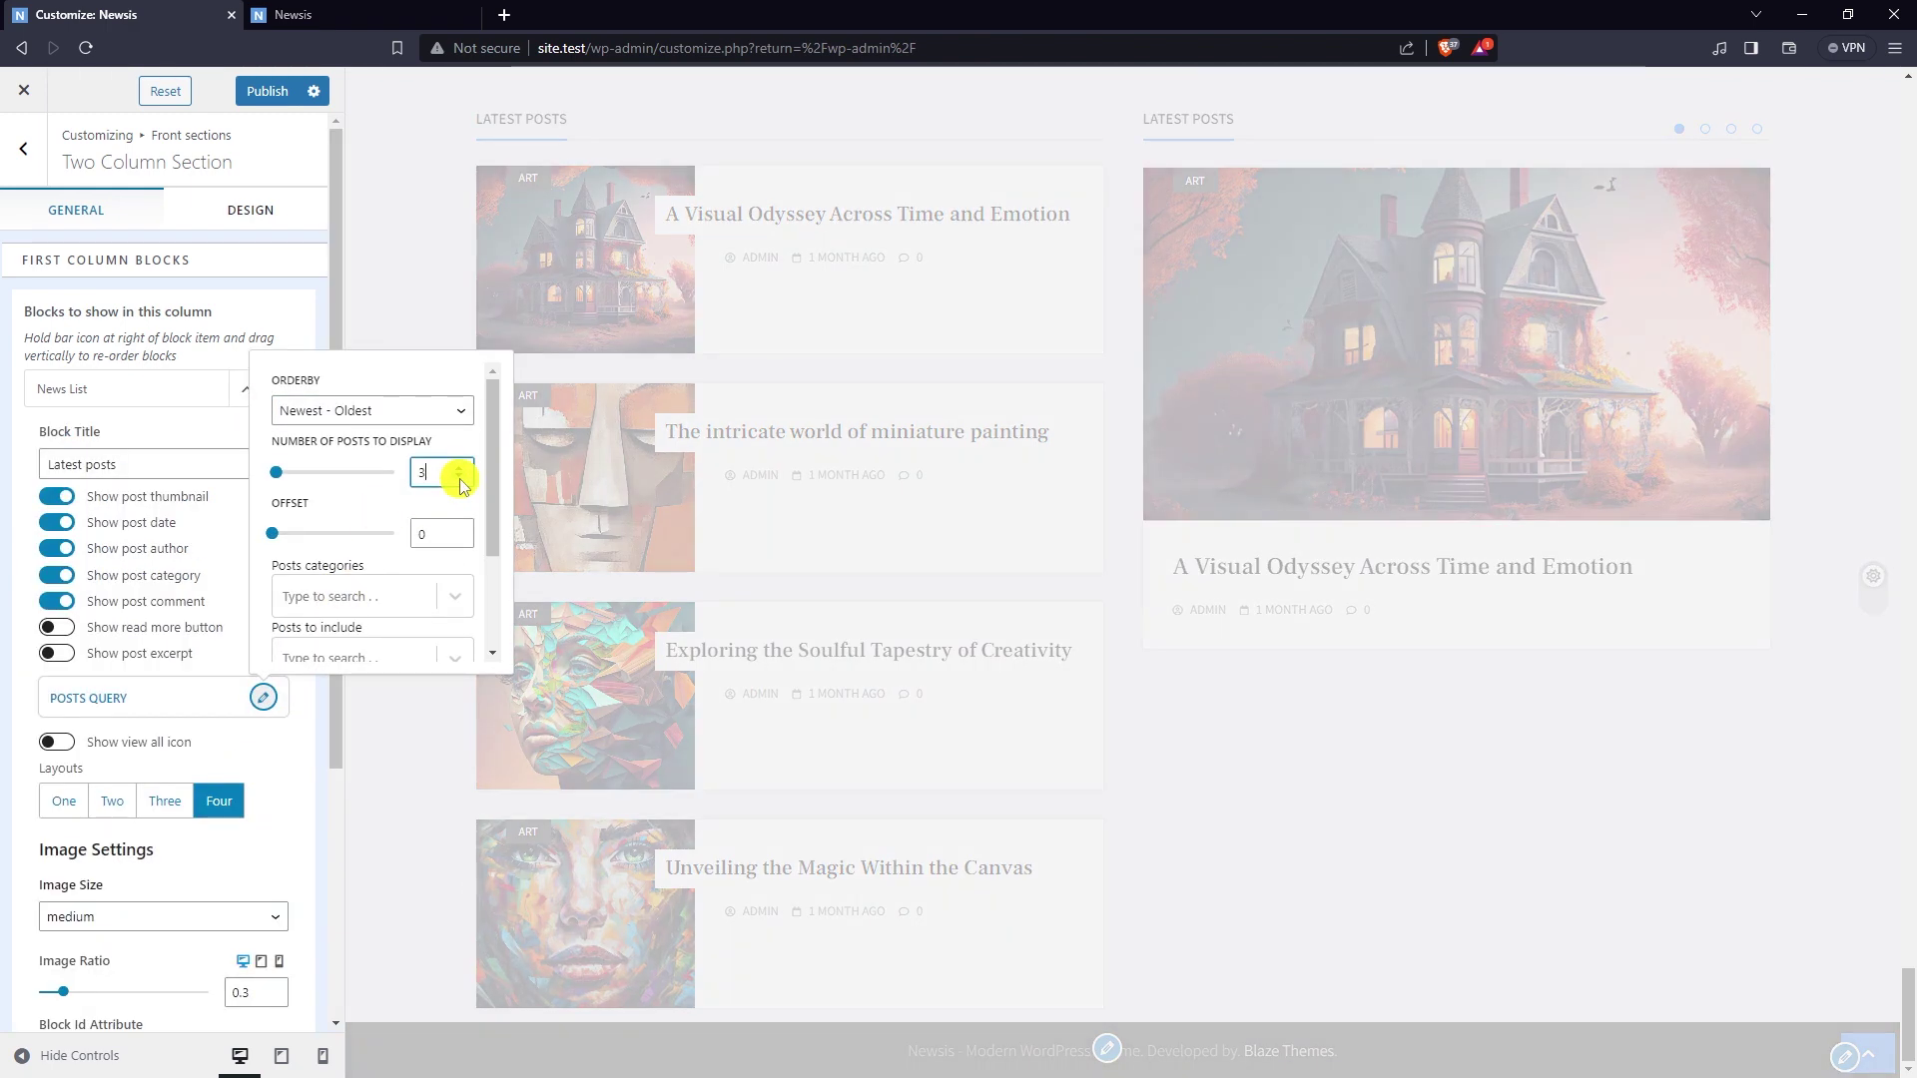
pyautogui.click(264, 697)
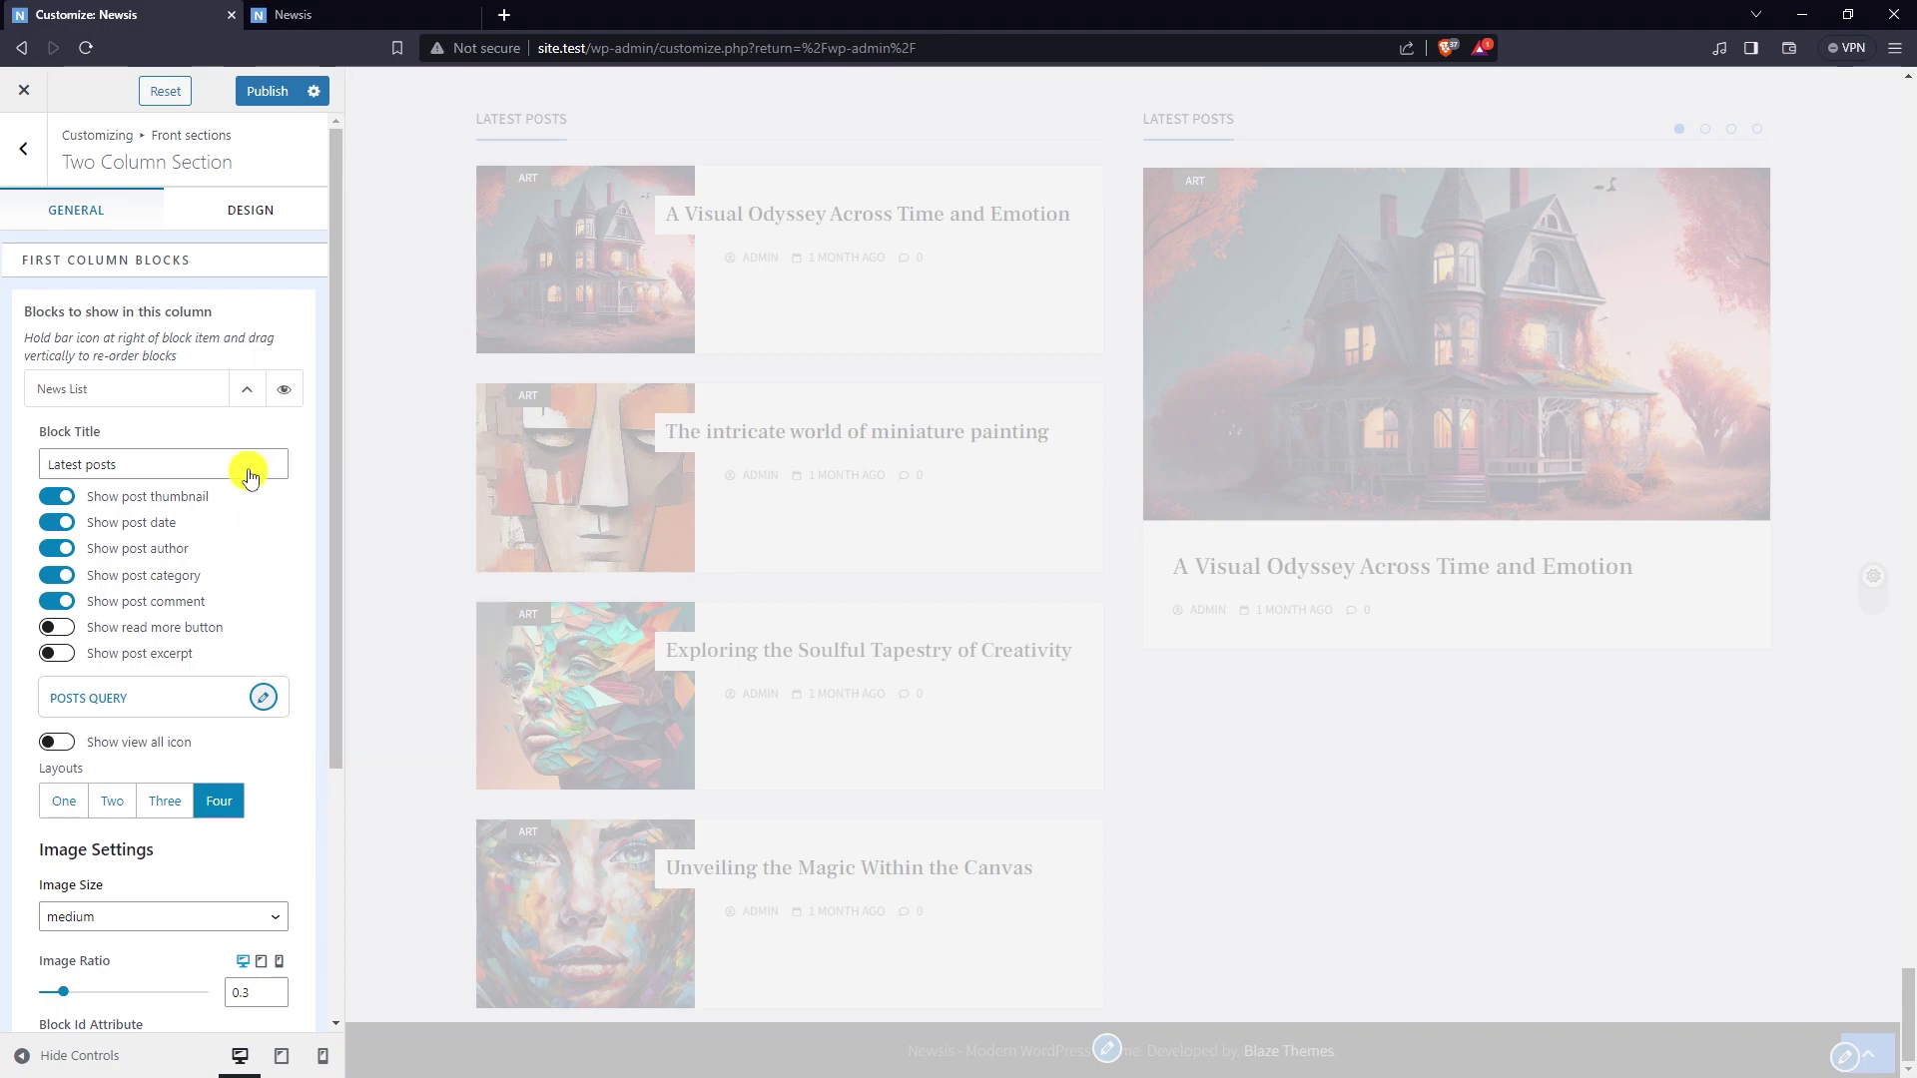
pyautogui.click(243, 390)
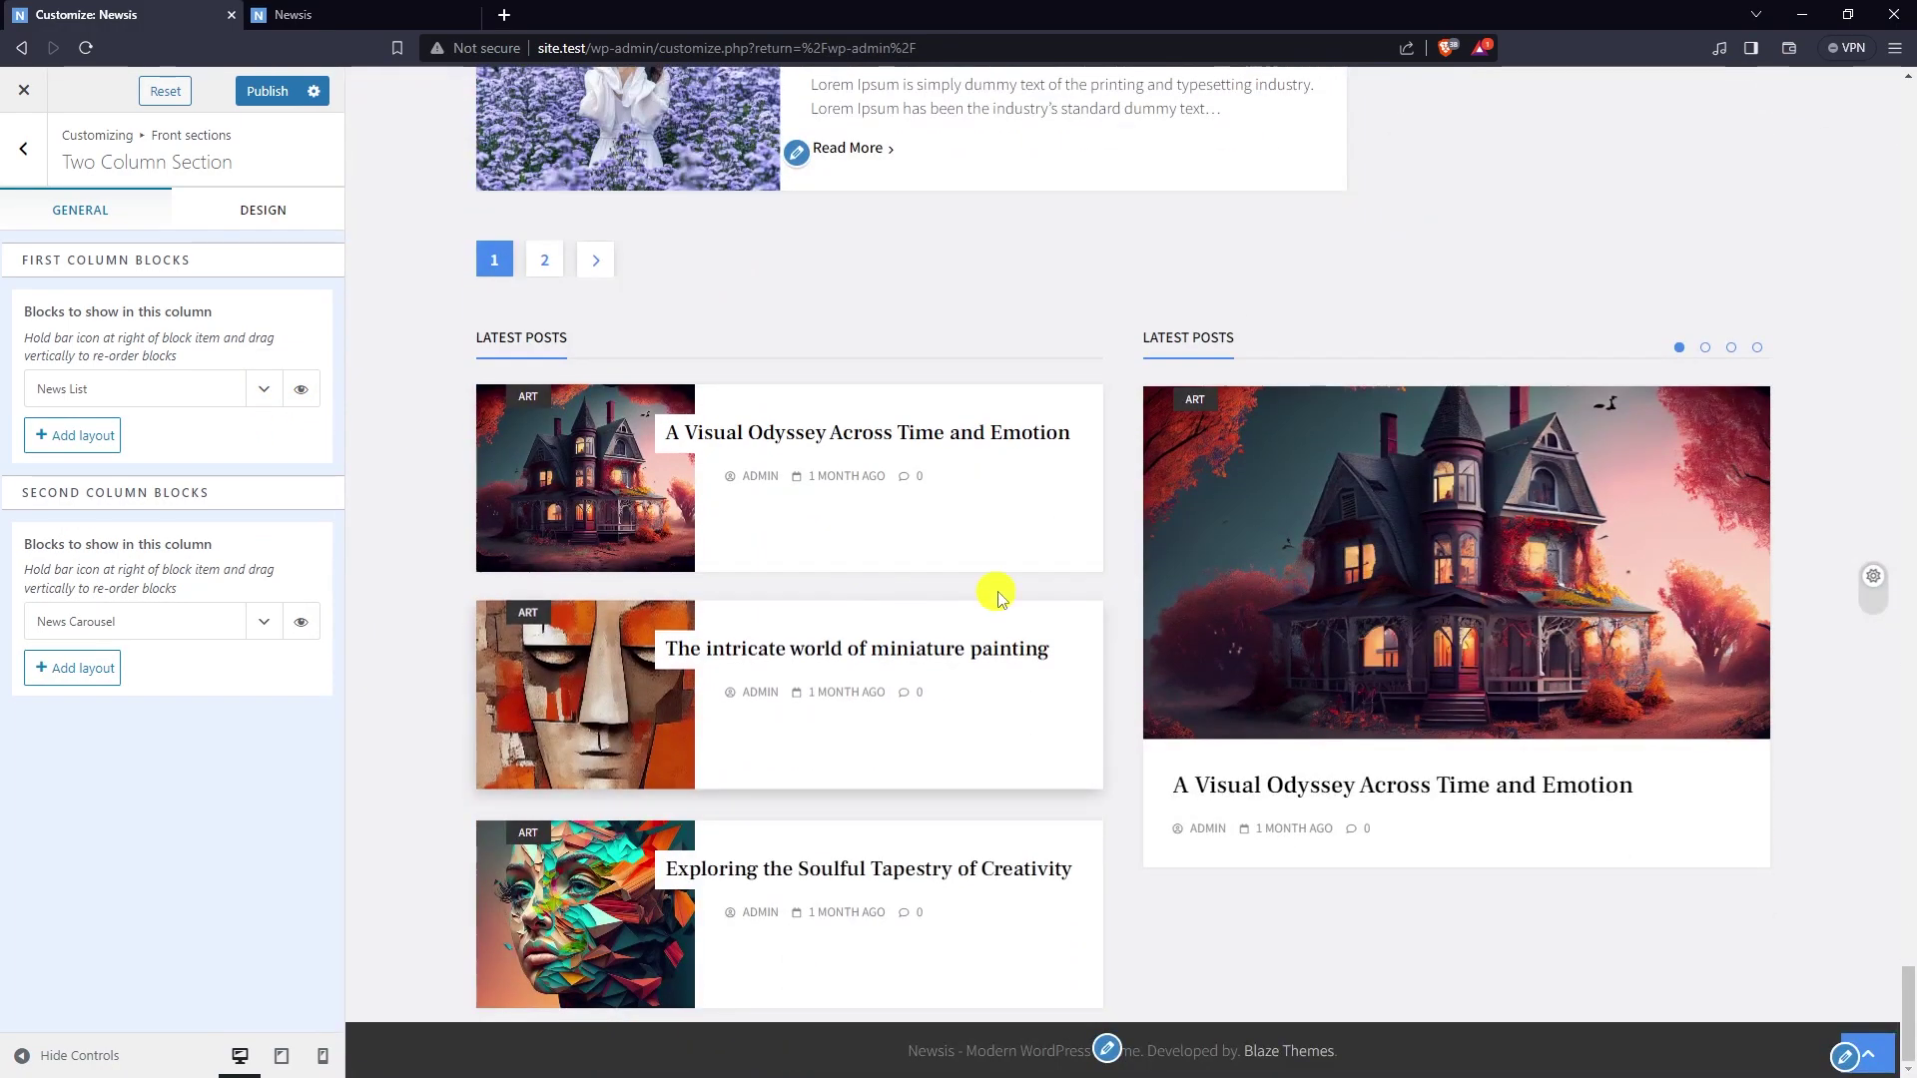
# - Advance the carousel preview two posts and show the section's Design settings
pyautogui.click(1724, 599)
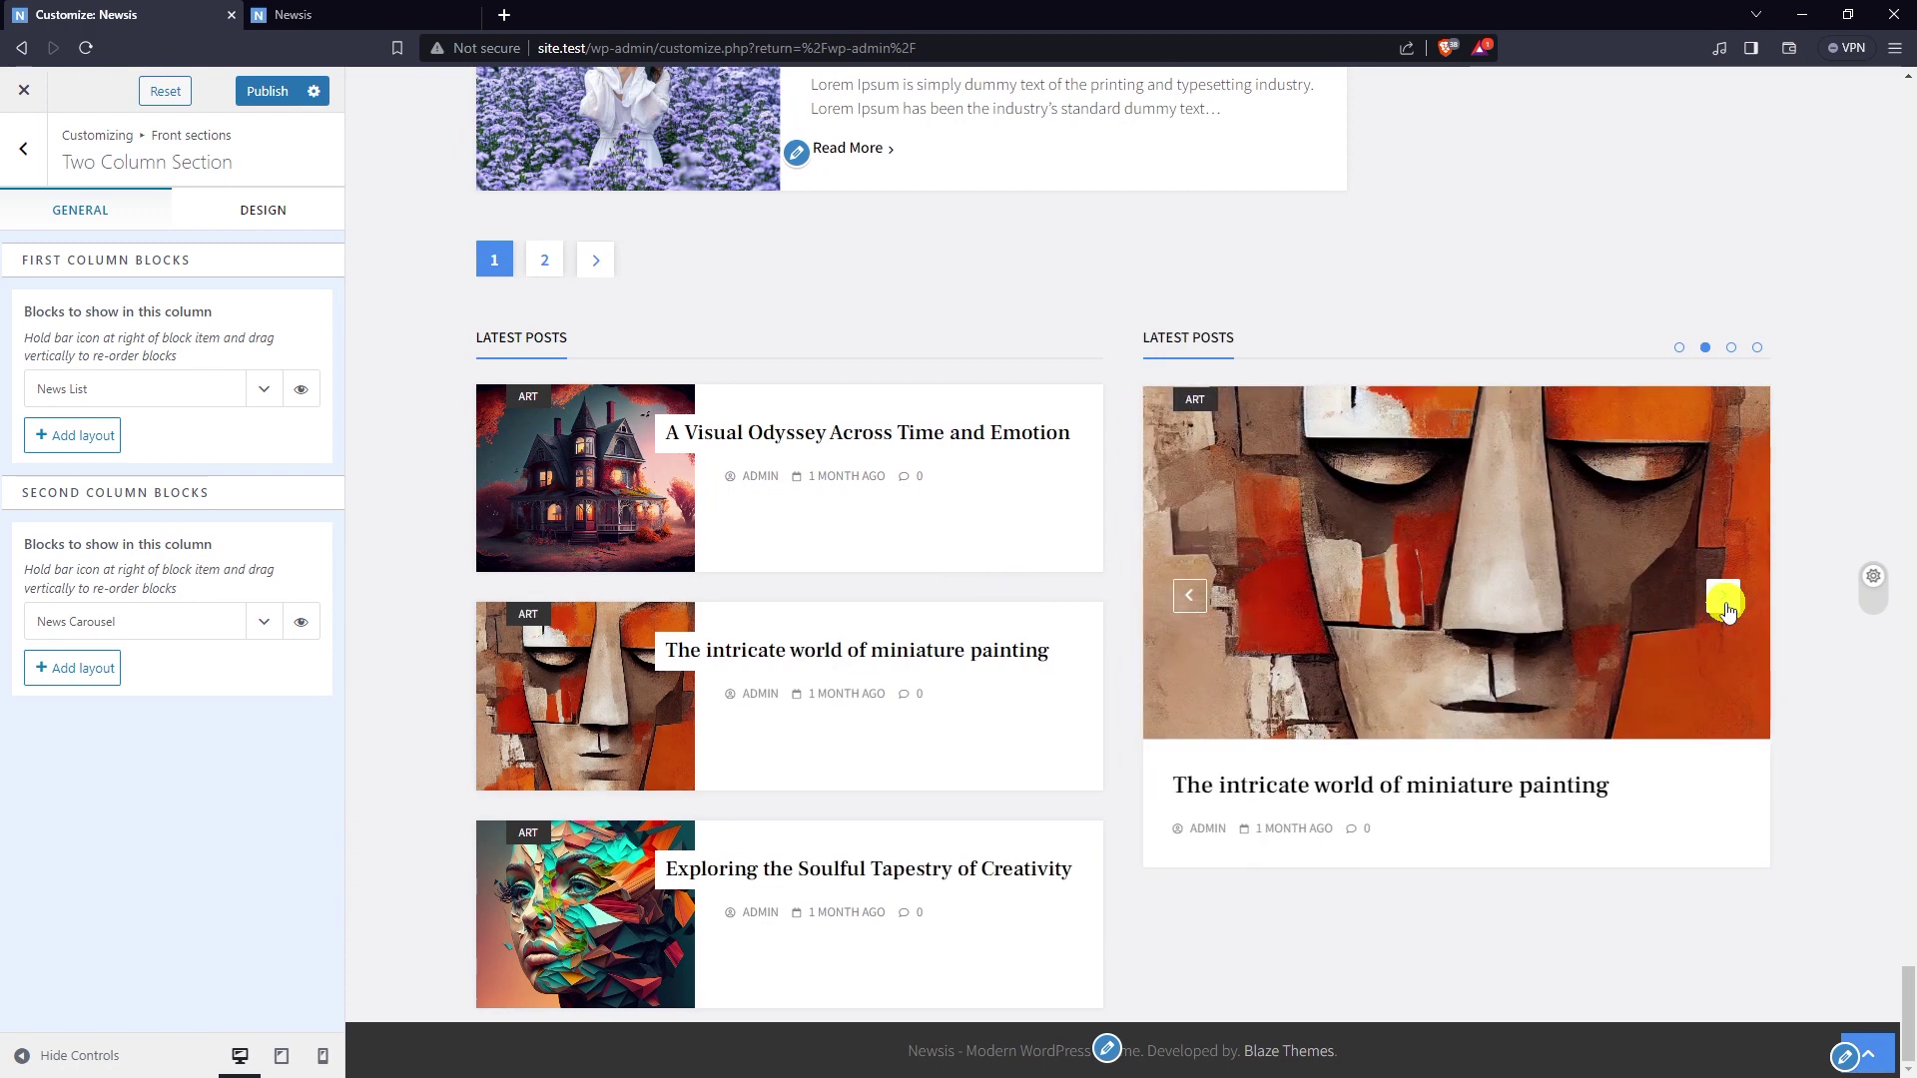
pyautogui.click(1724, 600)
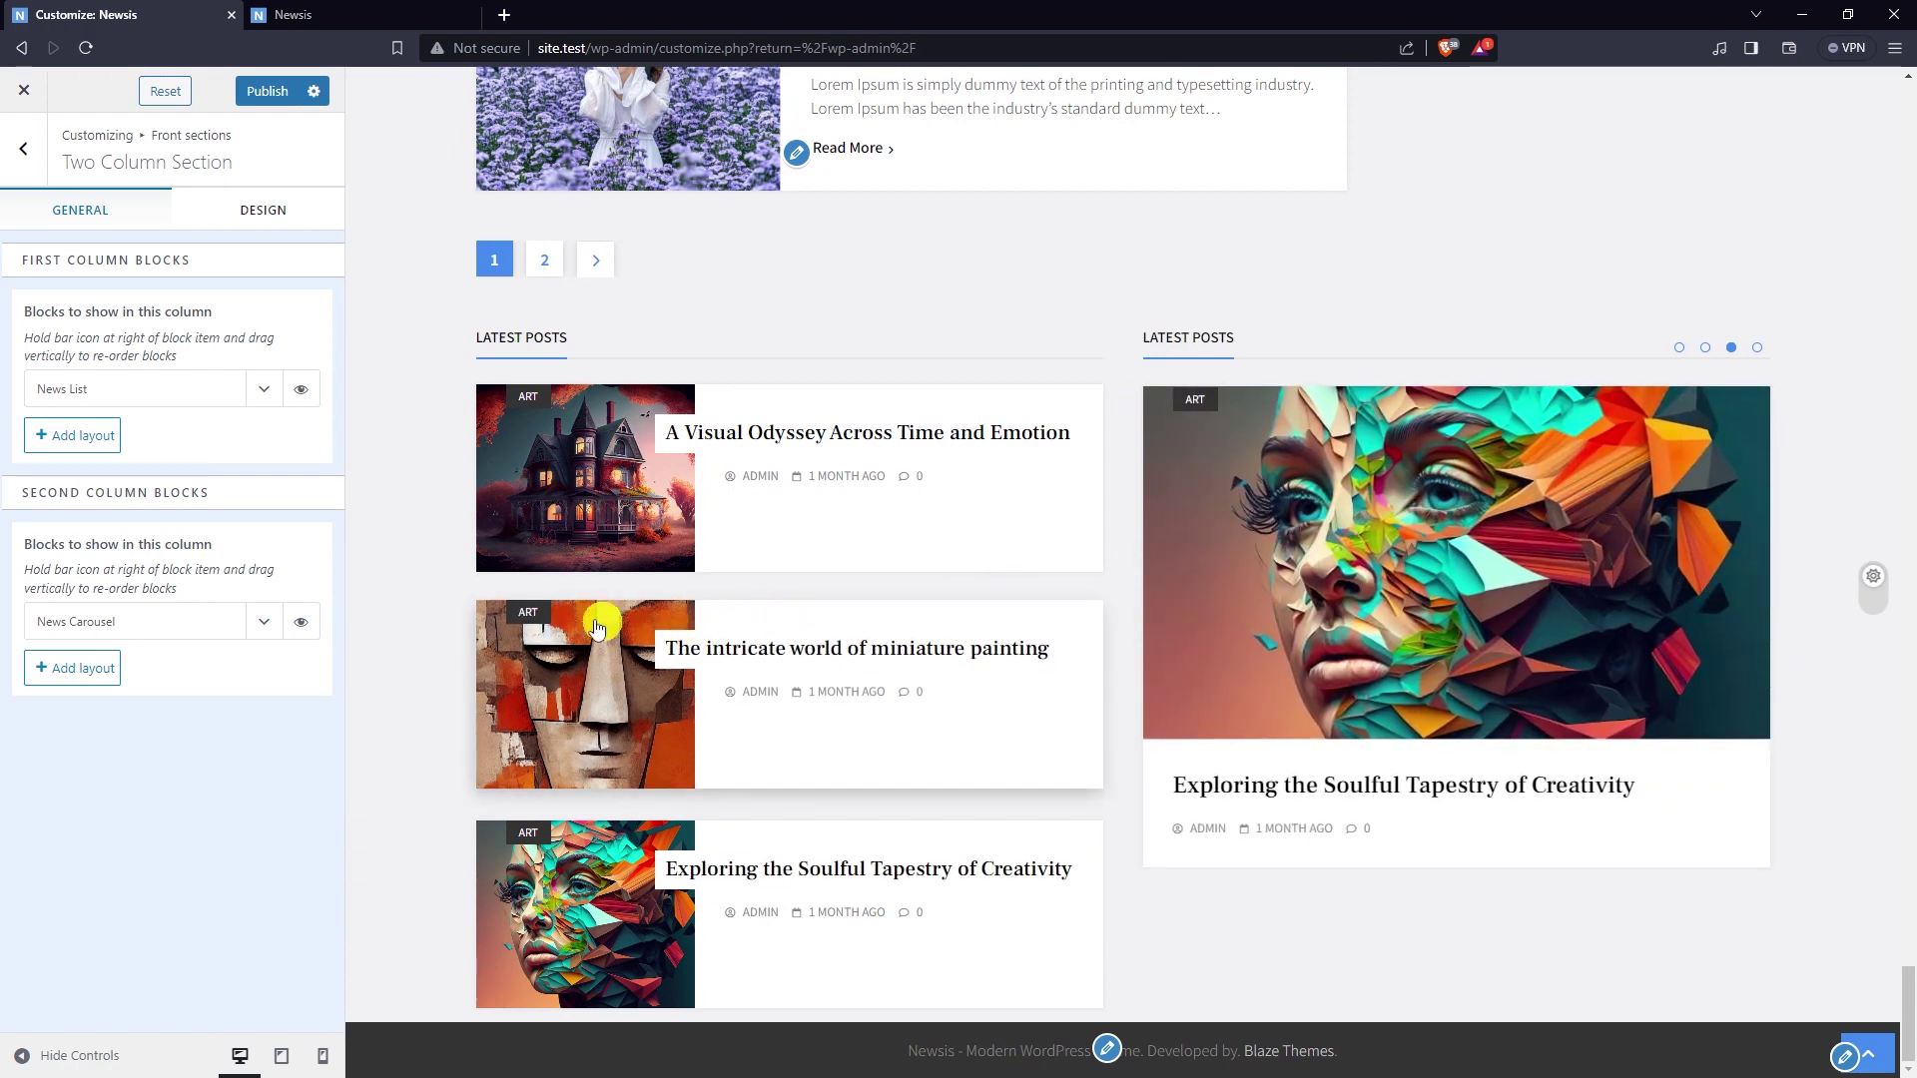
pyautogui.click(260, 216)
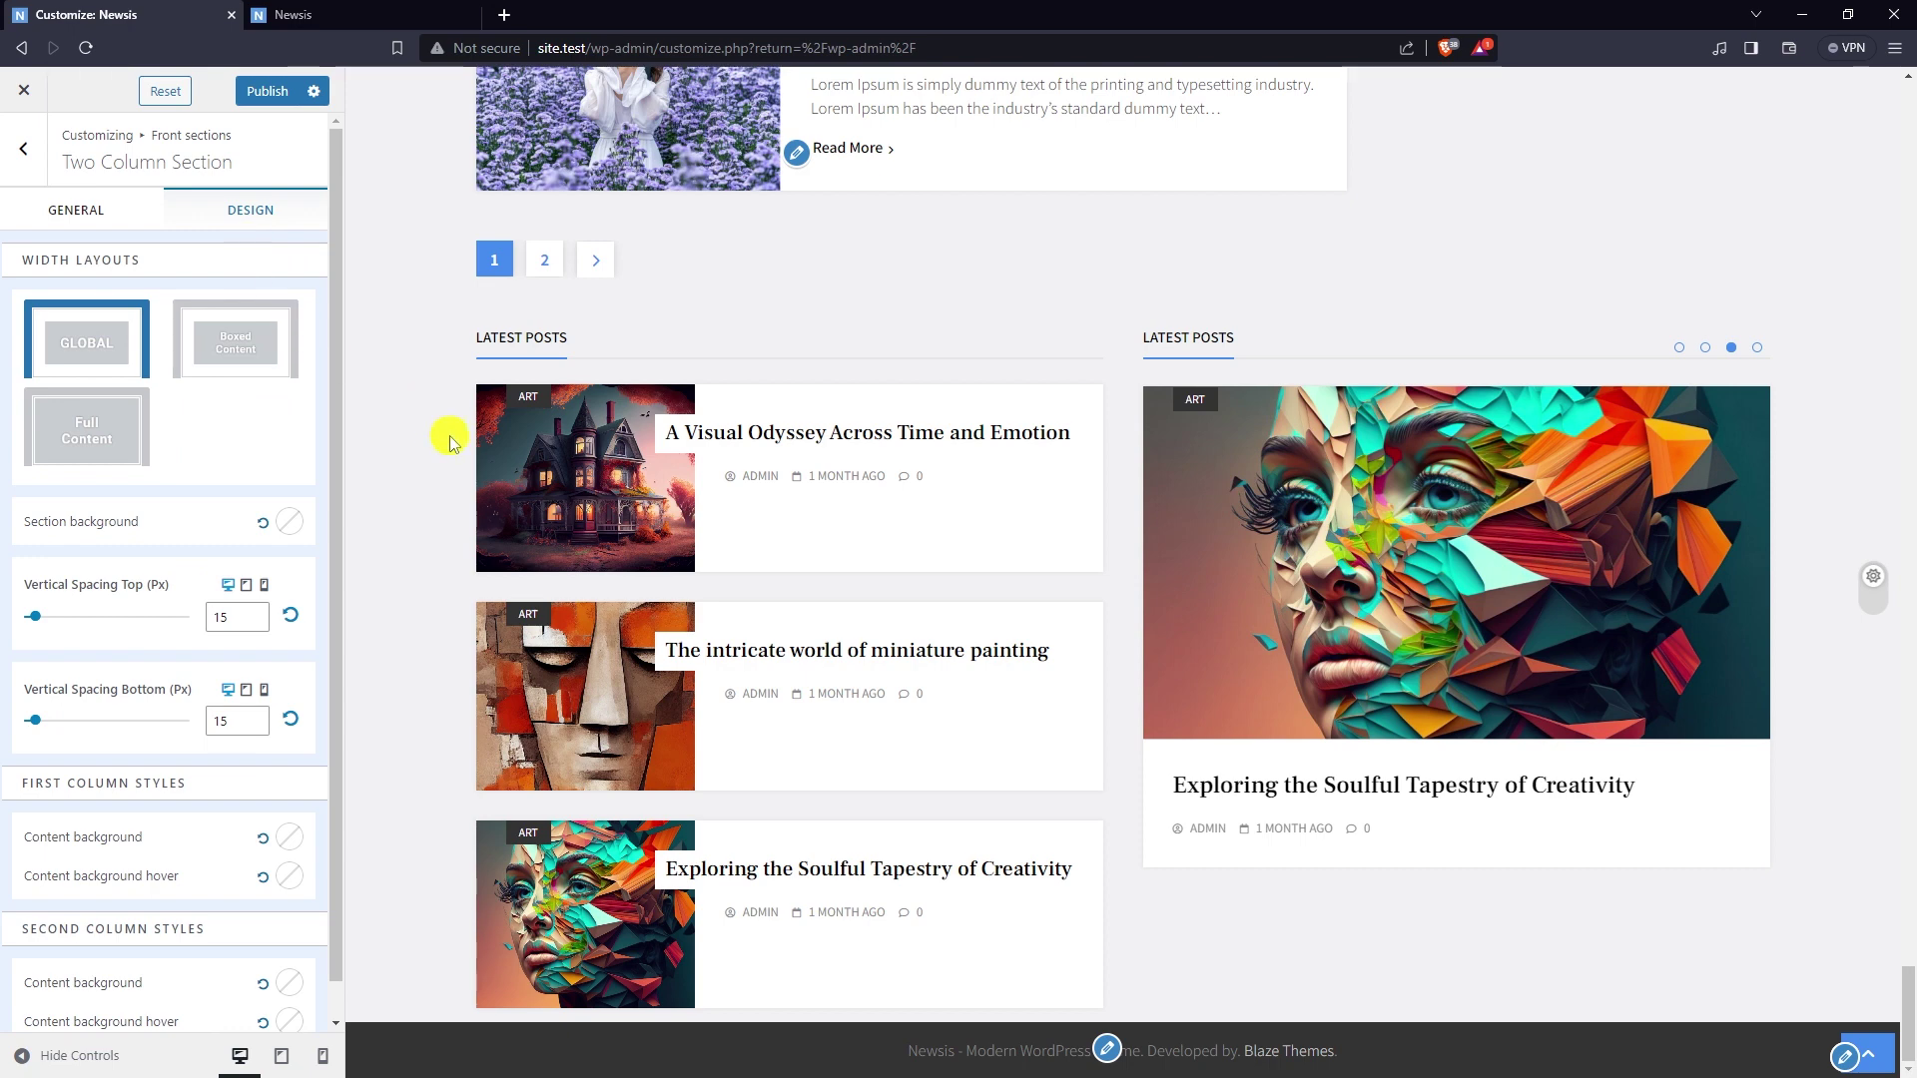
# - Set the Two Column Section's vertical spacing to 50 px bottom and 25 px top
pyautogui.scroll(-1, 214, 739)
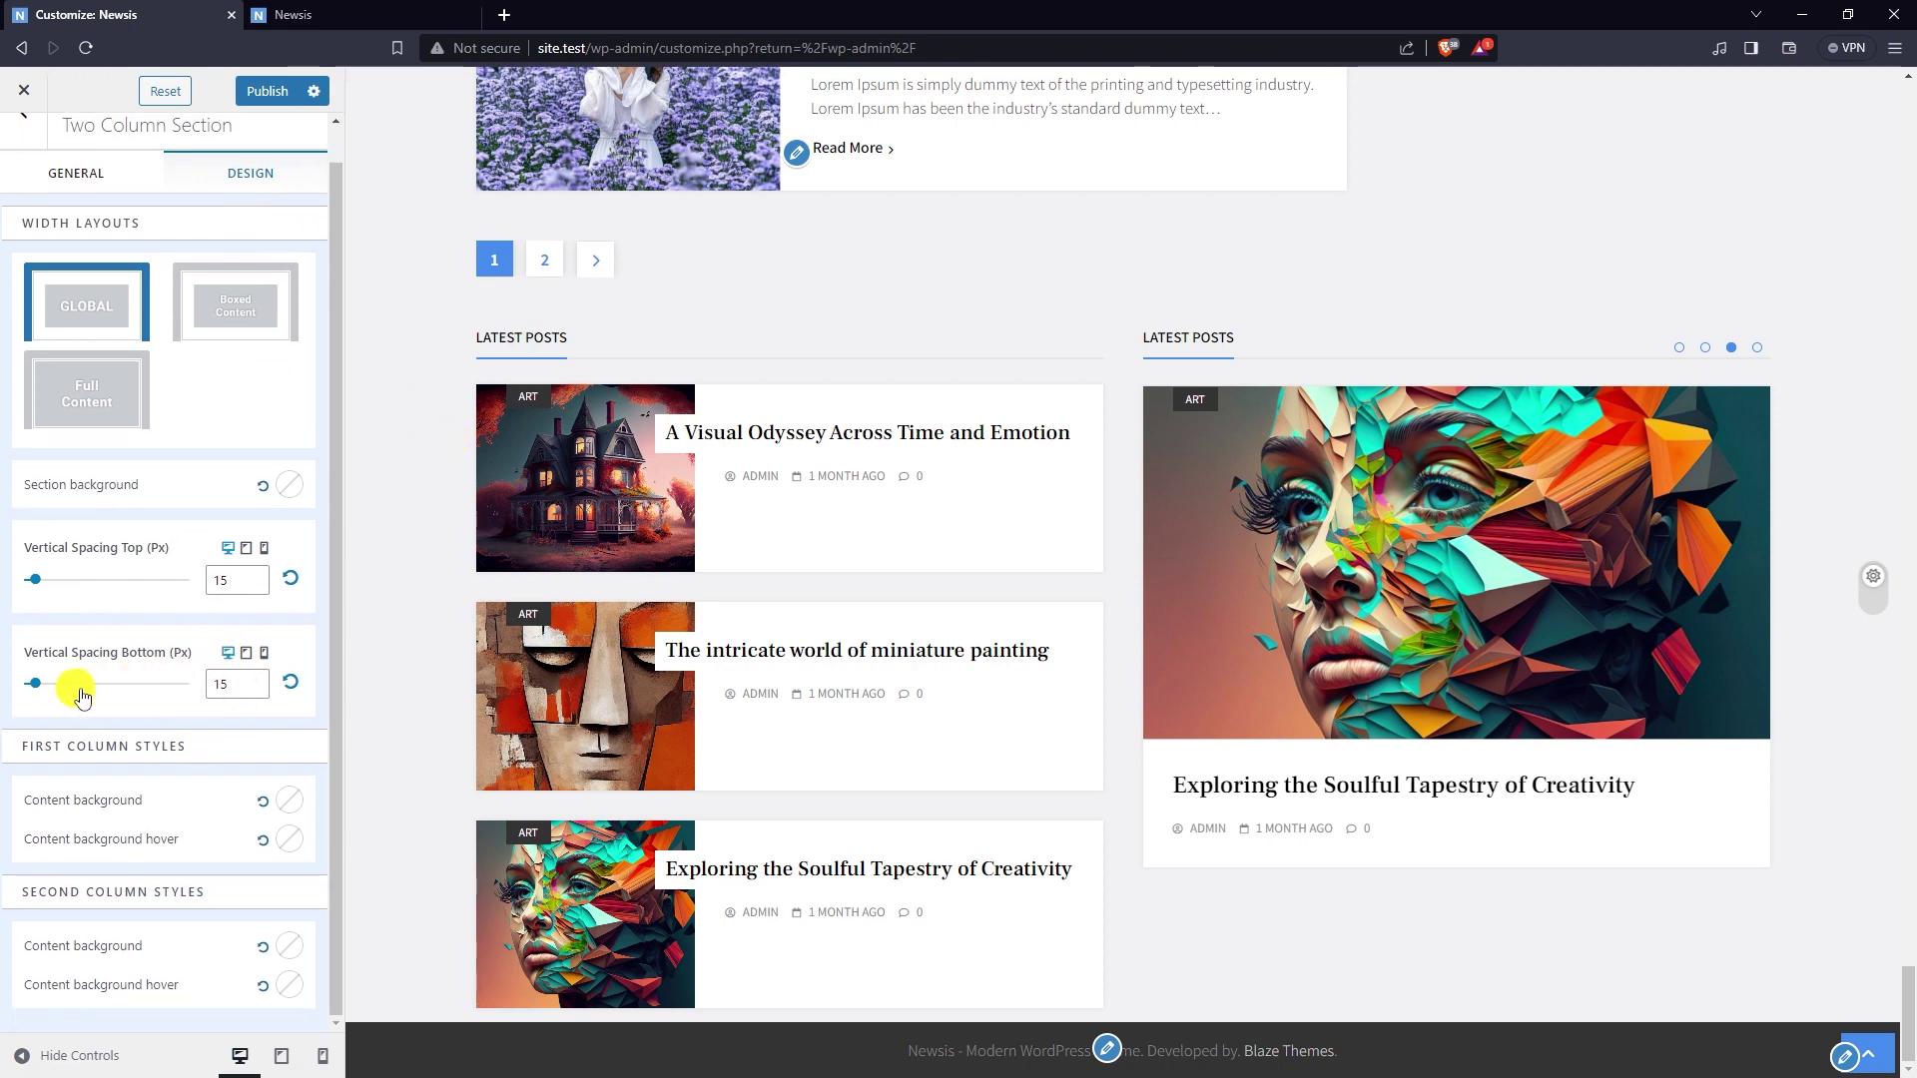
pyautogui.moveTo(255, 680); pyautogui.dragTo(256, 684)
pyautogui.scroll(-1, 399, 663)
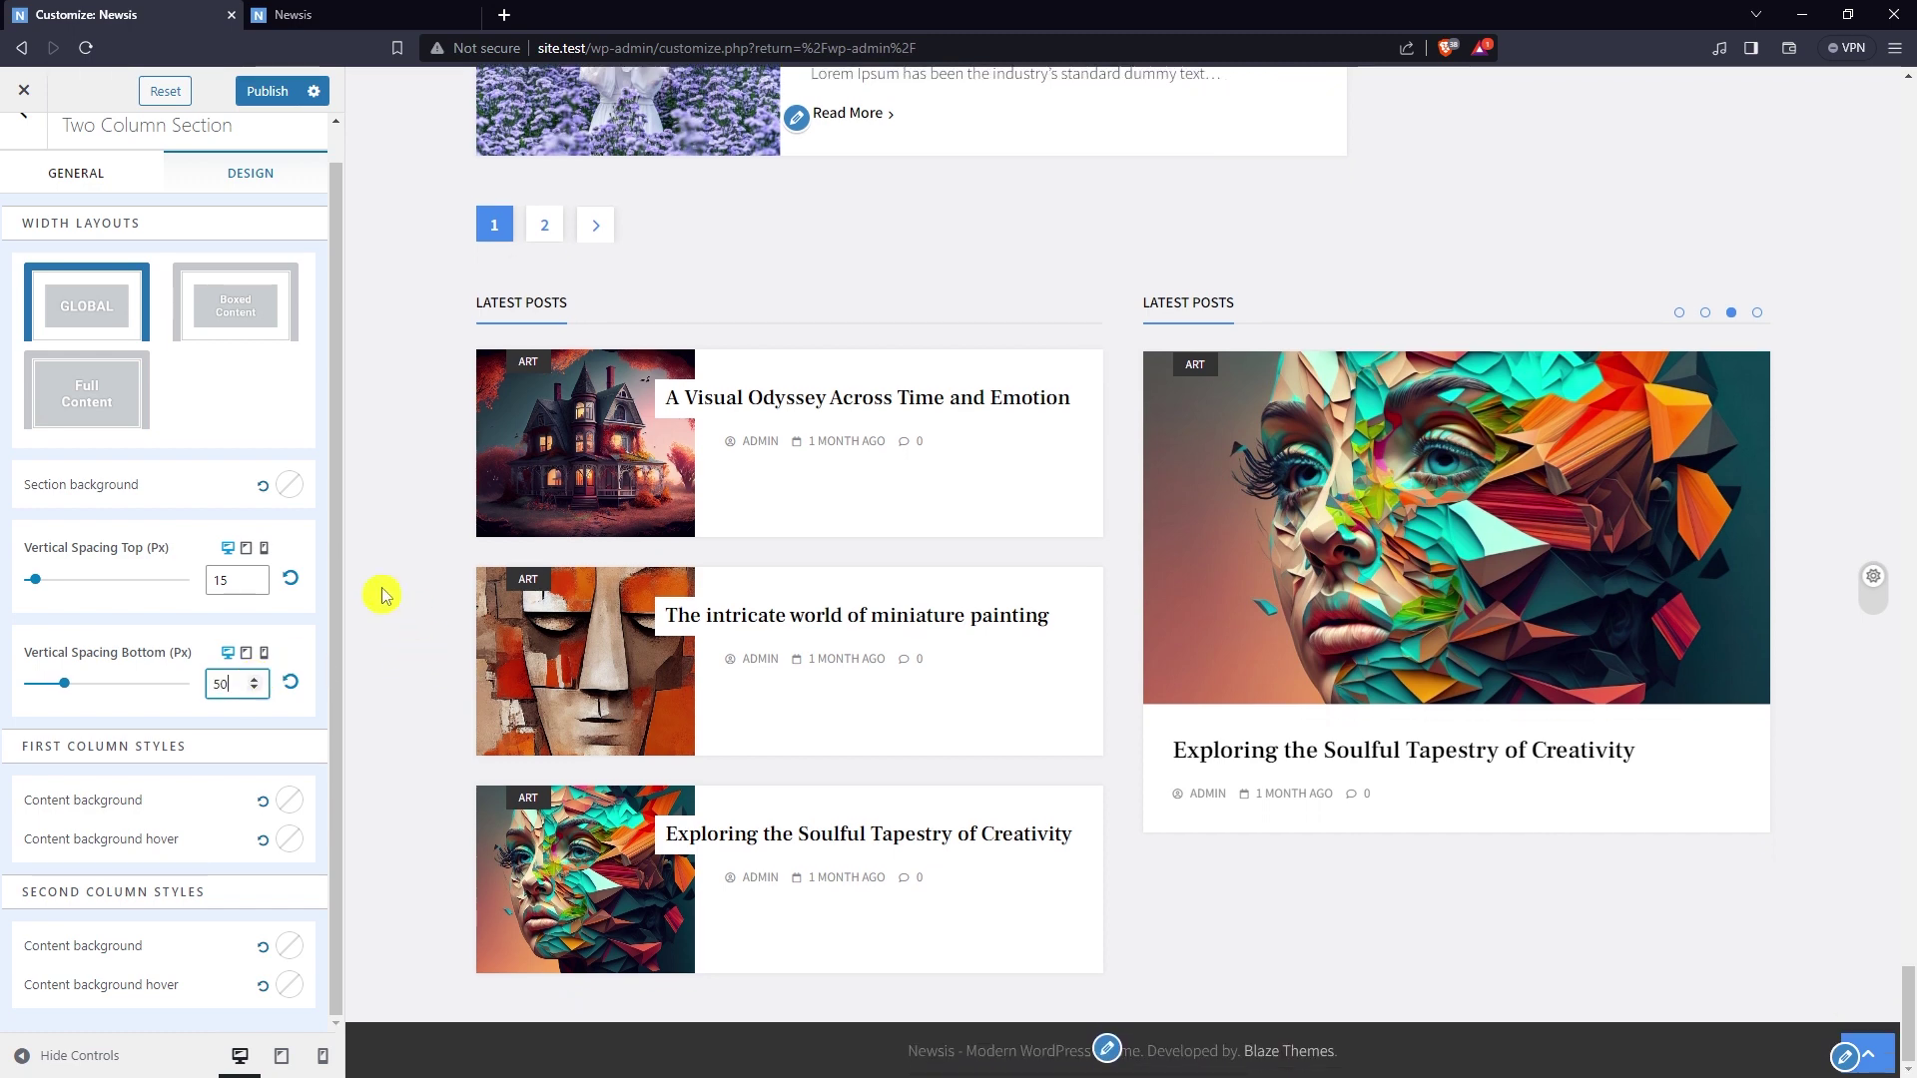
pyautogui.moveTo(253, 576); pyautogui.dragTo(252, 576)
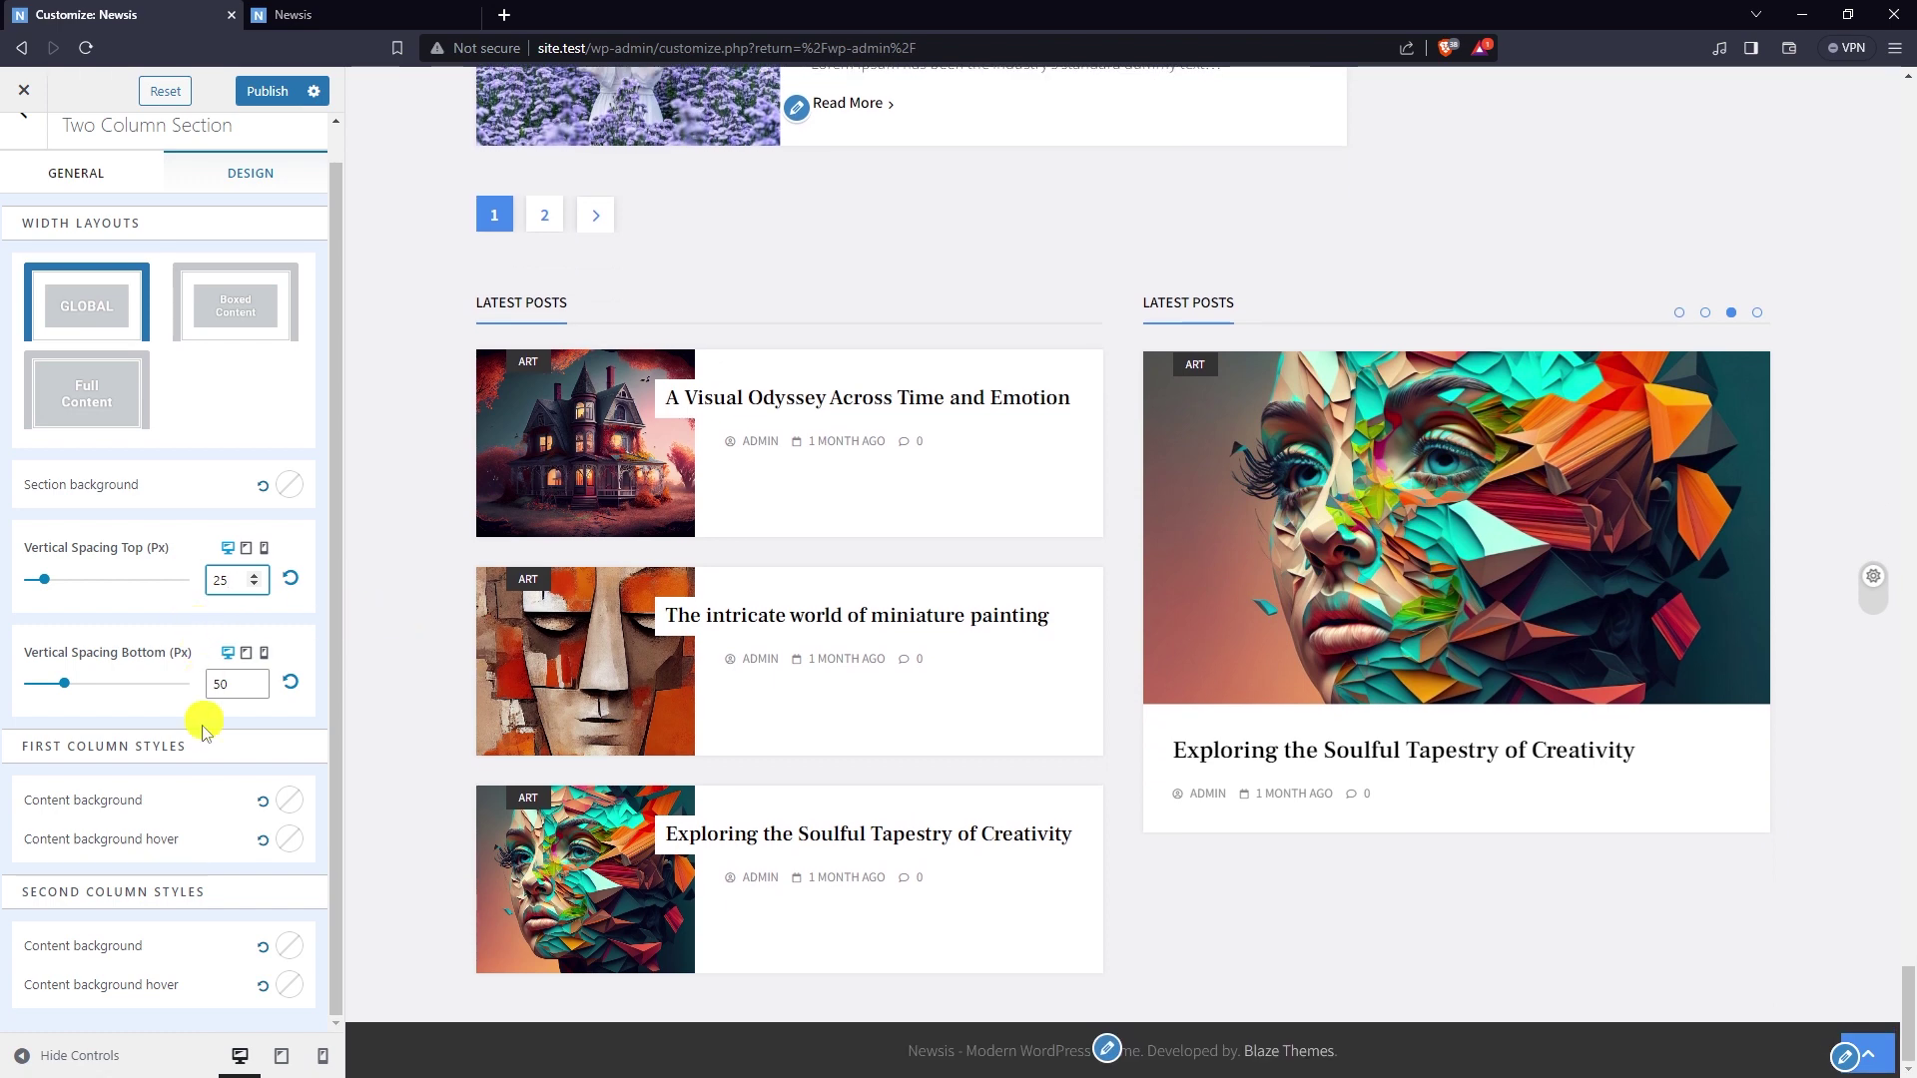
# - Give the first column content a light grey E1E1E1 background
pyautogui.click(289, 800)
pyautogui.moveTo(168, 557); pyautogui.dragTo(100, 510)
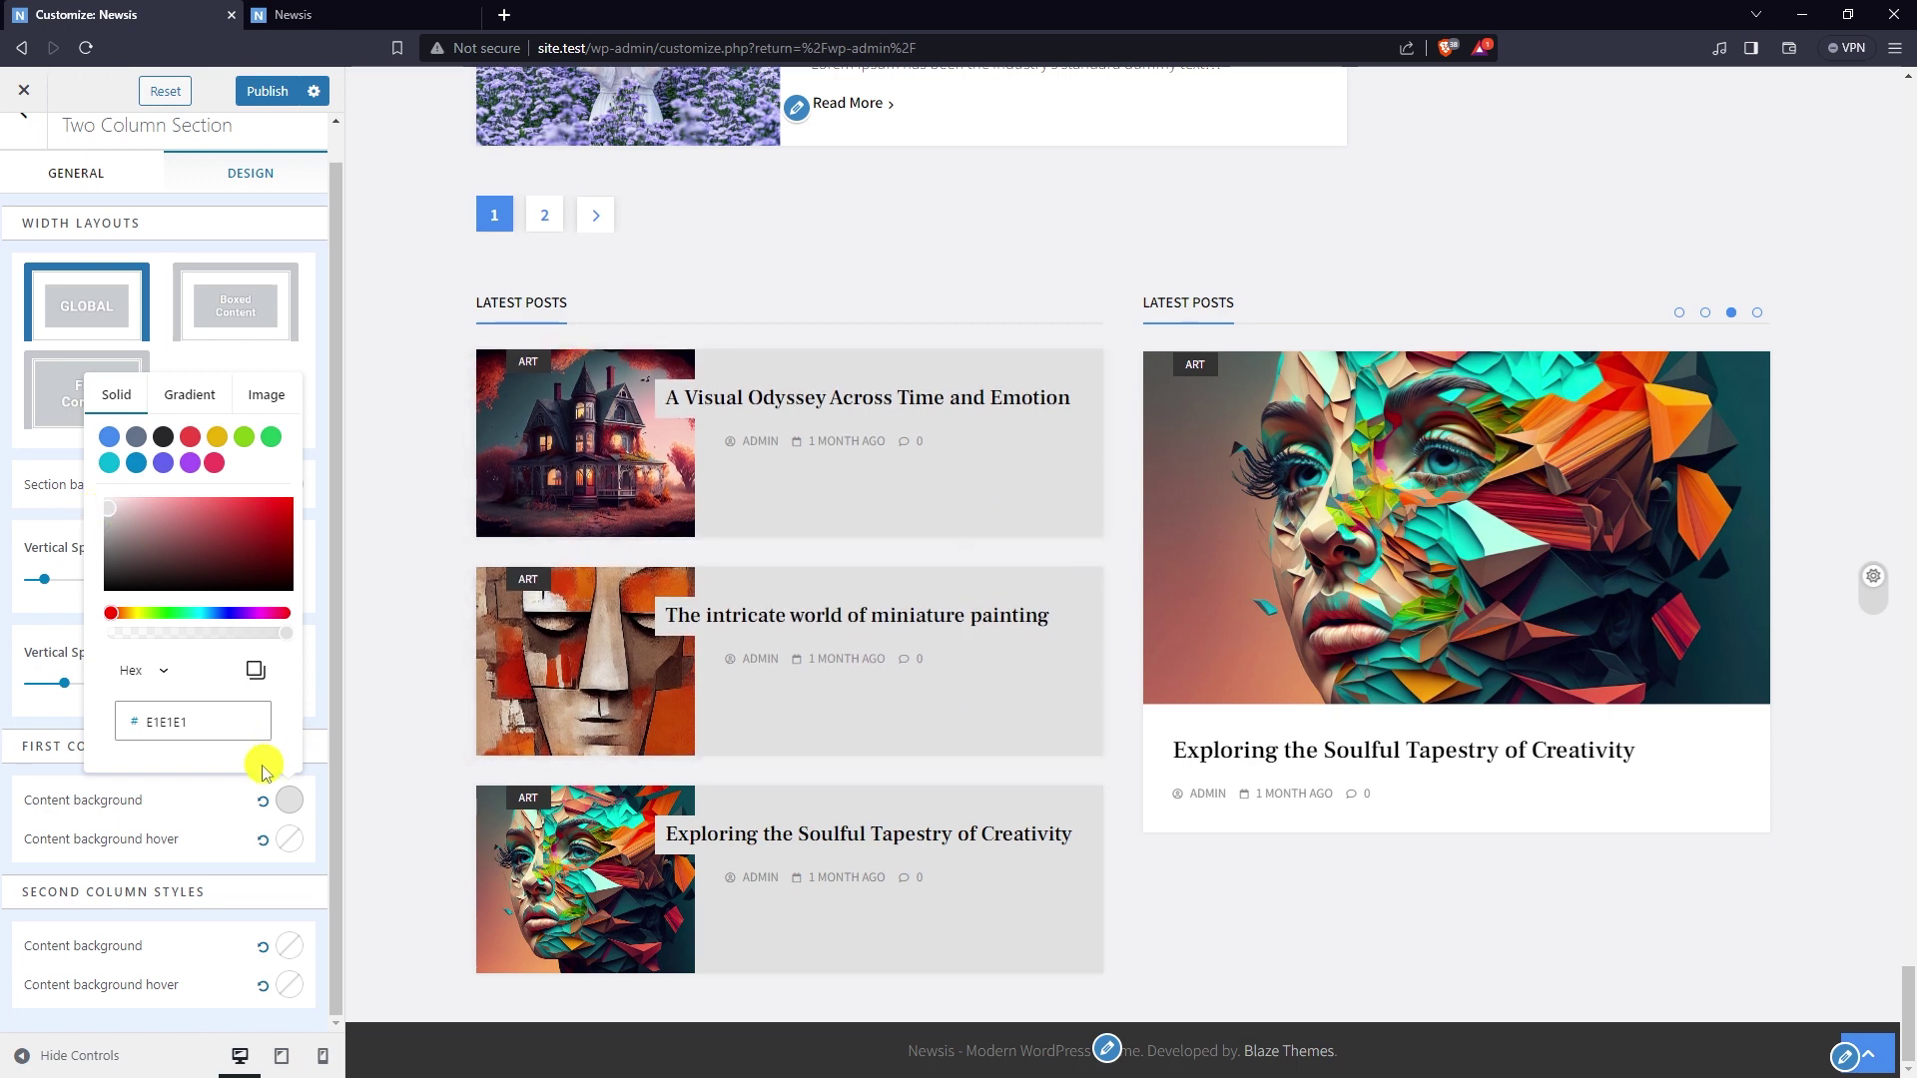
pyautogui.click(232, 814)
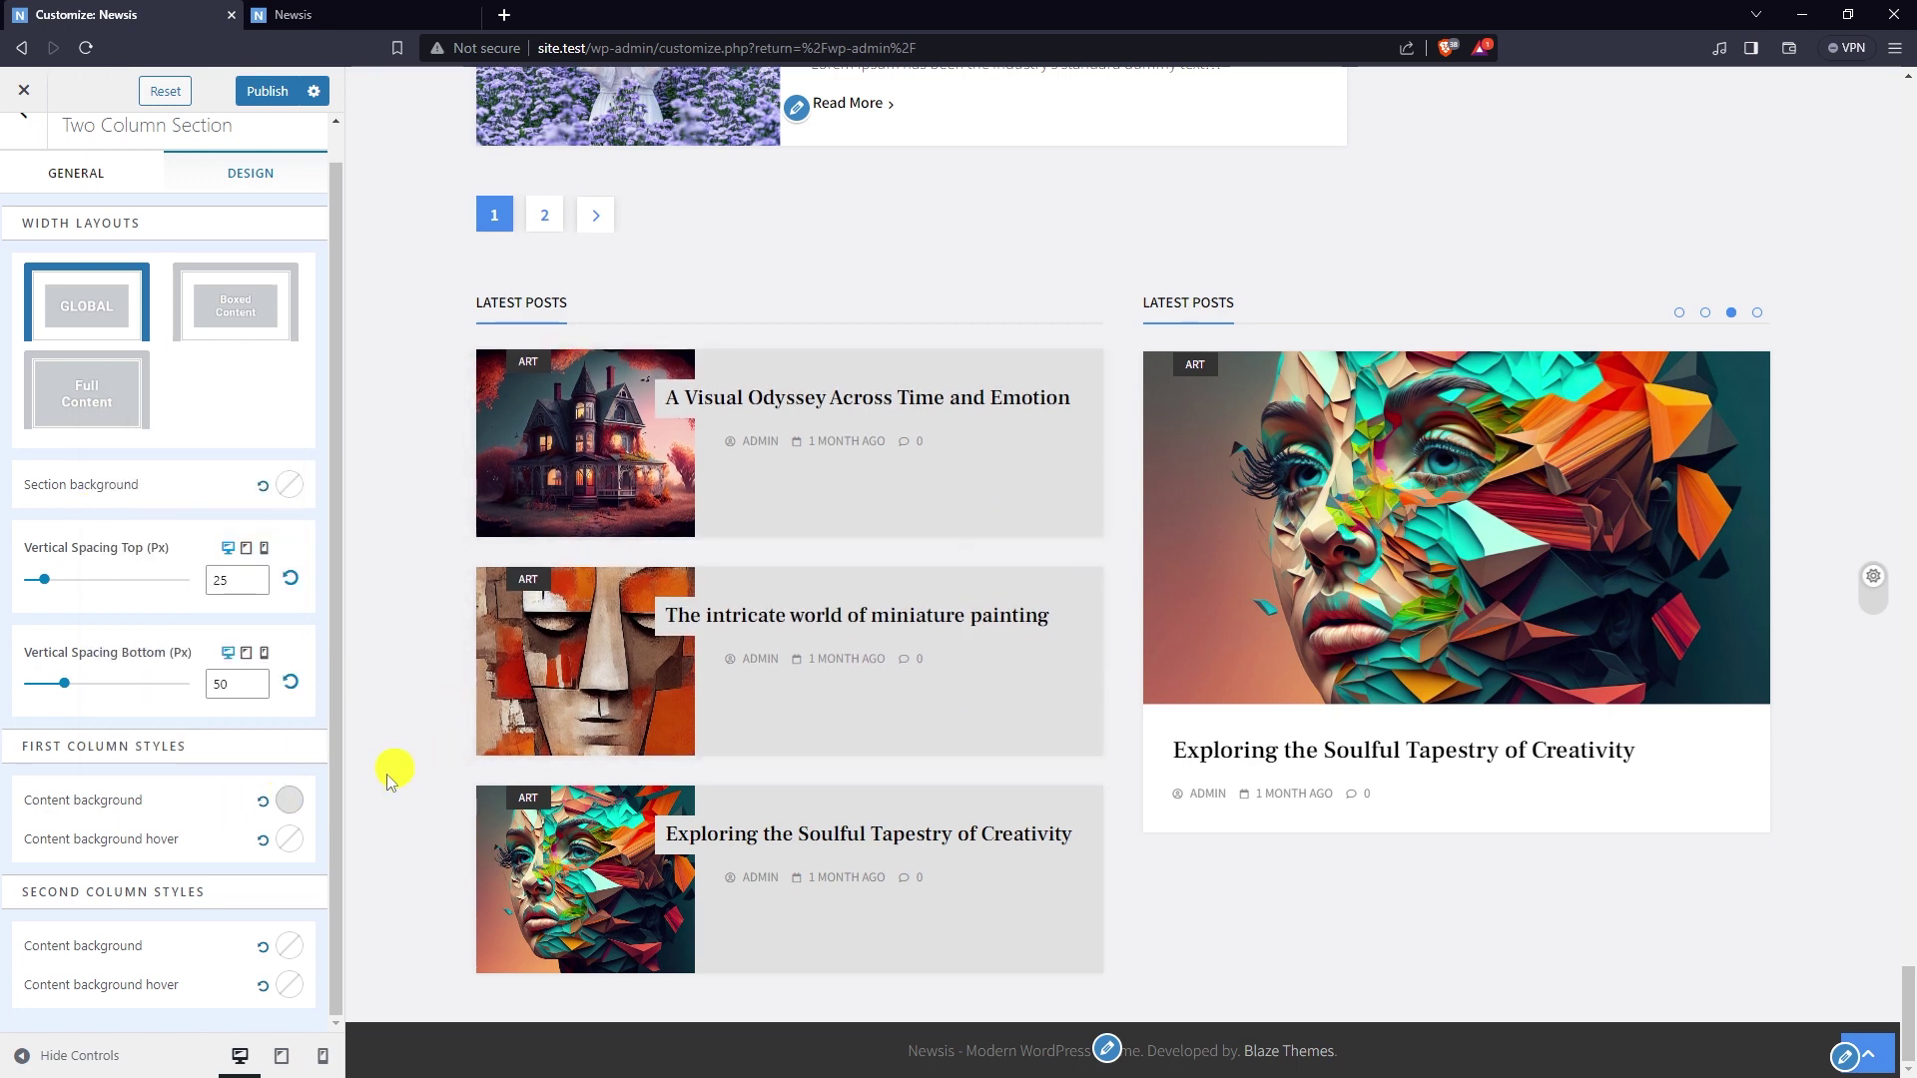
# - Give the second column content a yellow-green D9D318 background
pyautogui.click(286, 946)
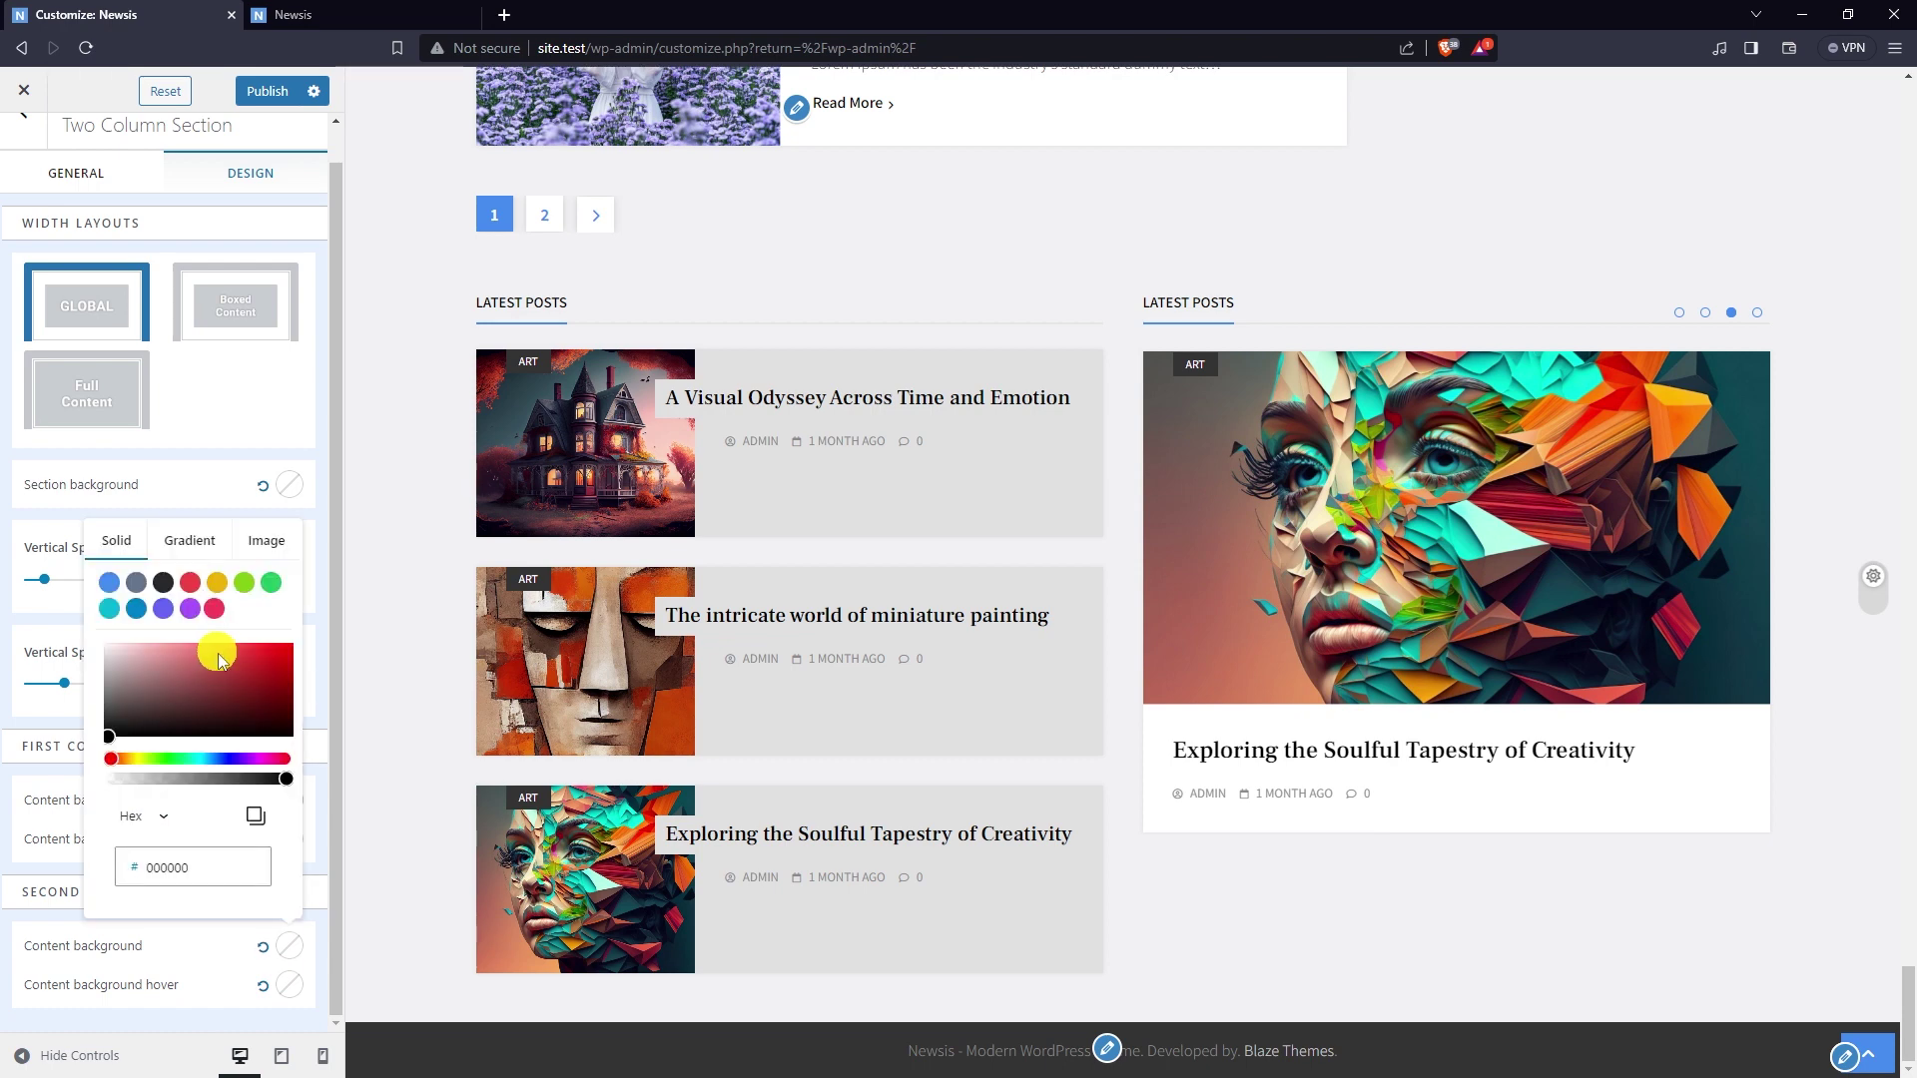
pyautogui.click(217, 582)
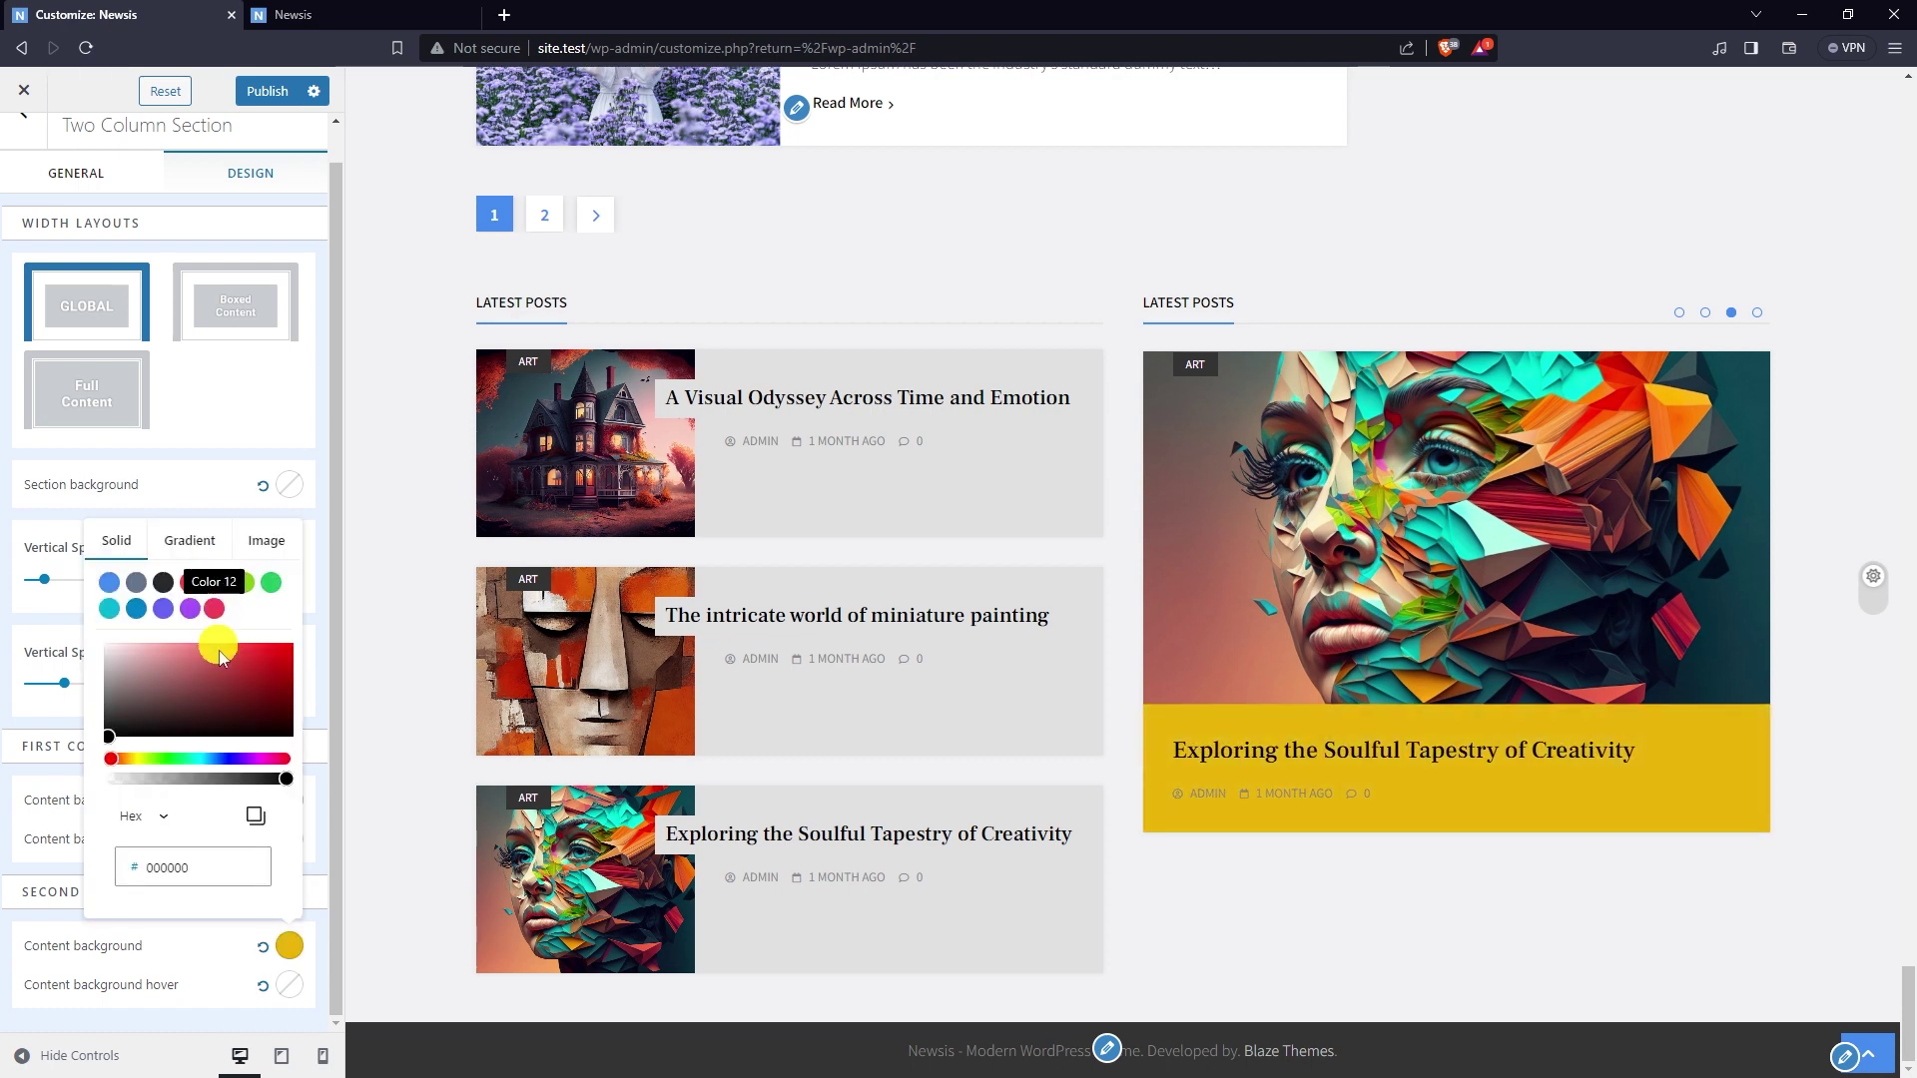
pyautogui.click(136, 760)
pyautogui.moveTo(192, 680); pyautogui.dragTo(274, 659)
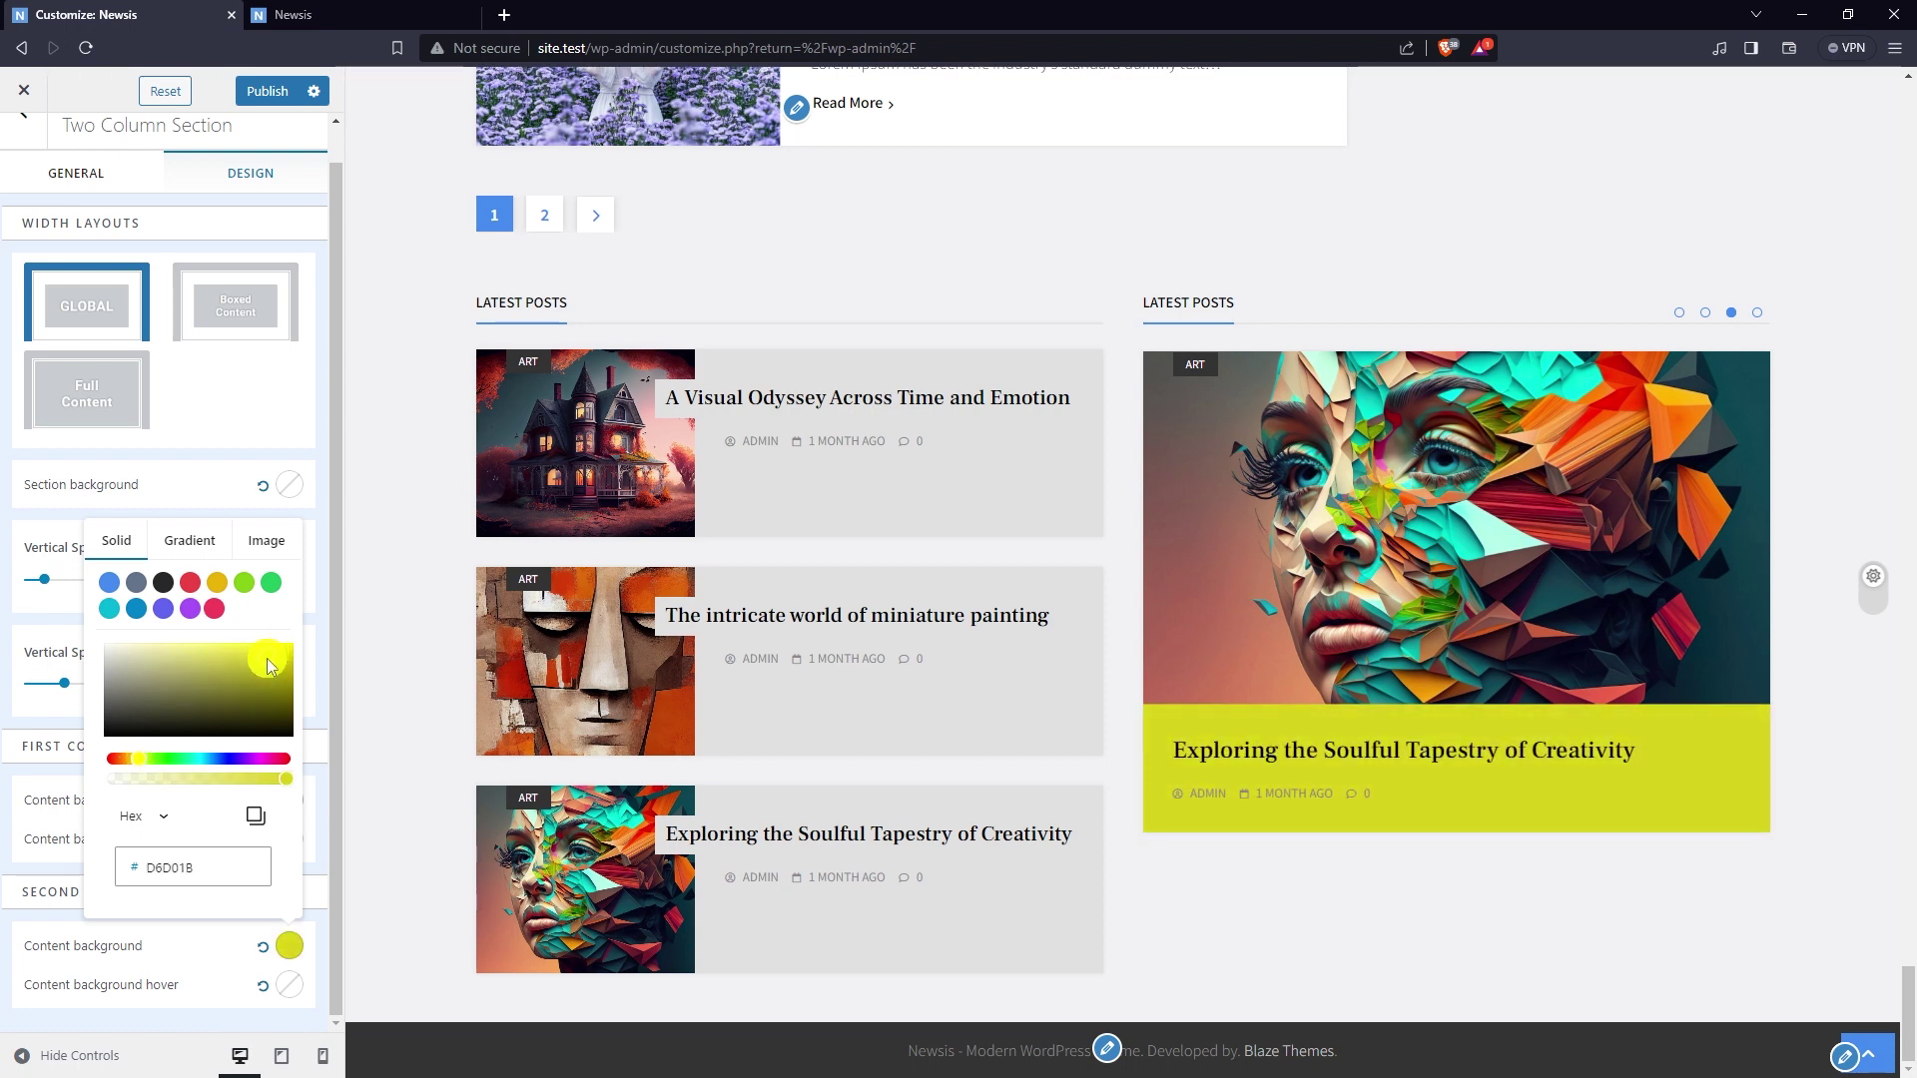
pyautogui.moveTo(269, 661); pyautogui.dragTo(269, 659)
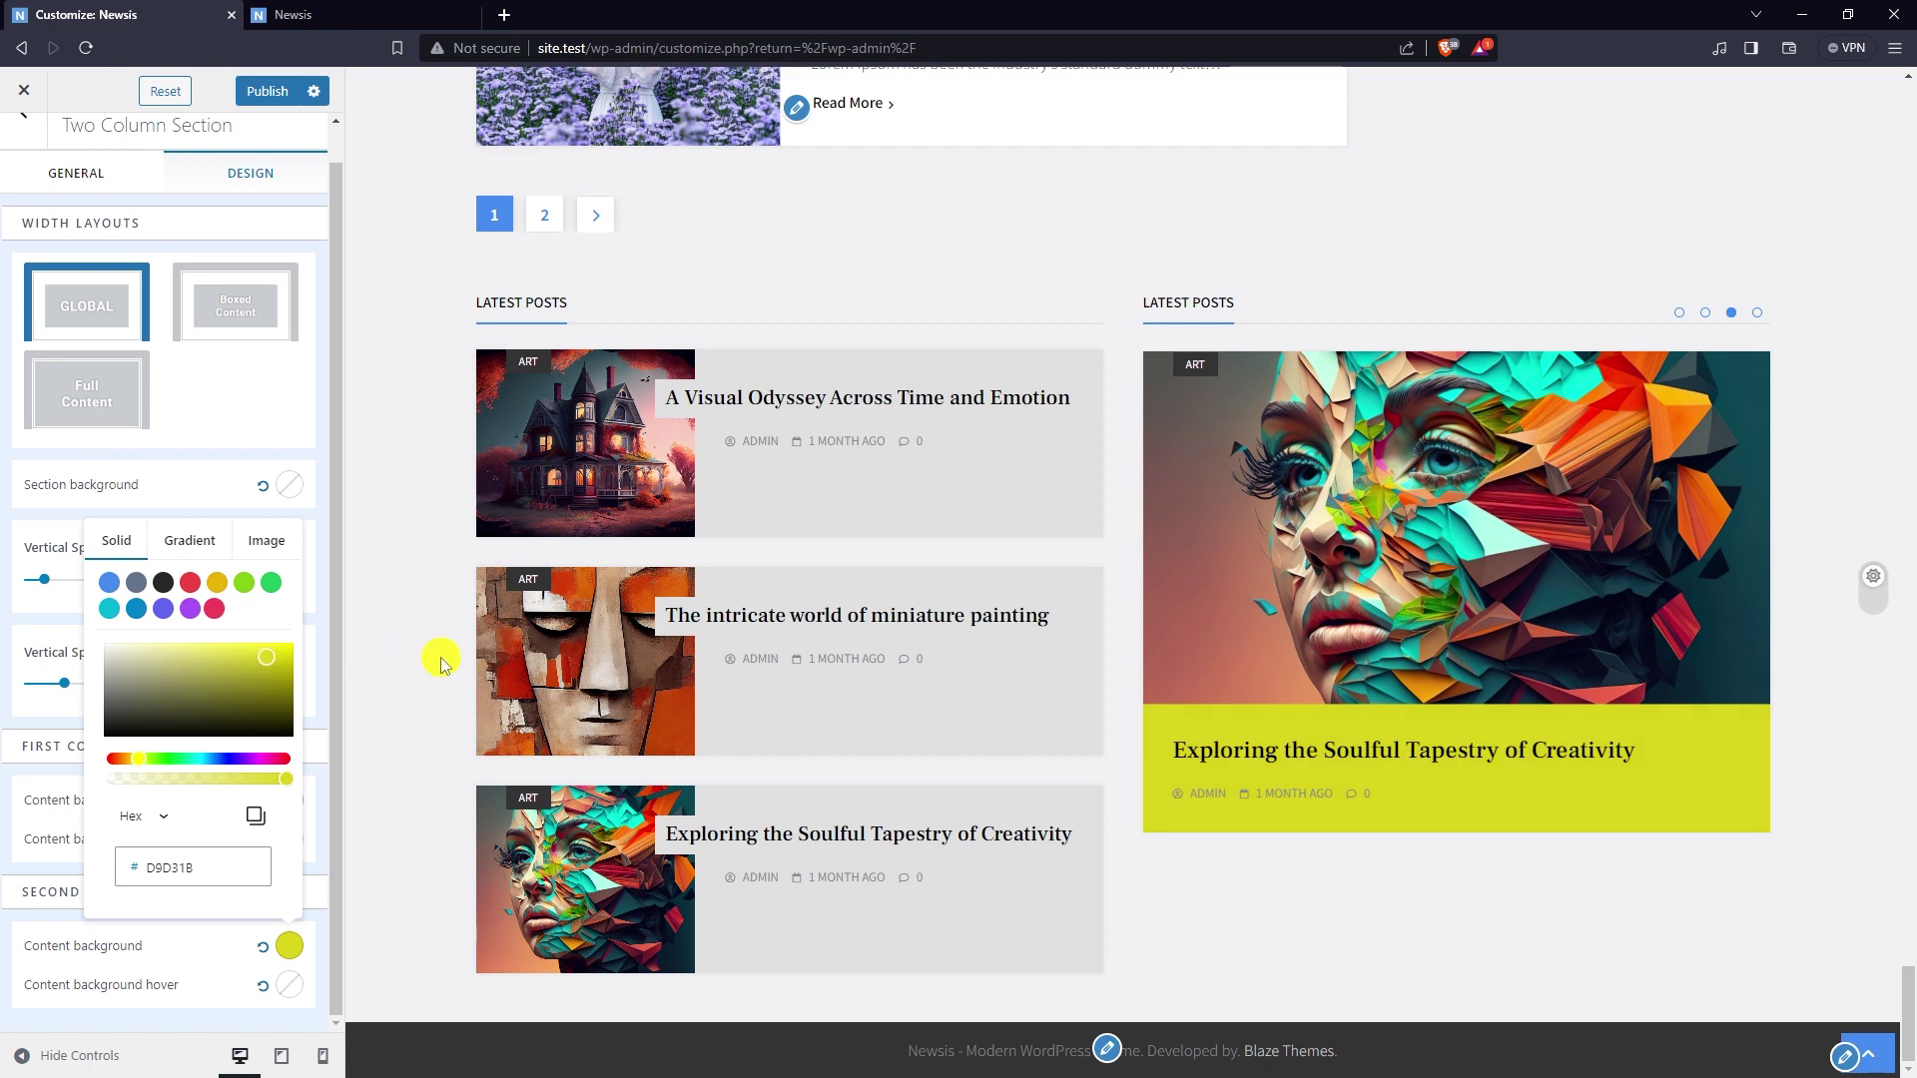
pyautogui.scroll(2, 449, 671)
pyautogui.scroll(-2, 449, 667)
pyautogui.click(256, 403)
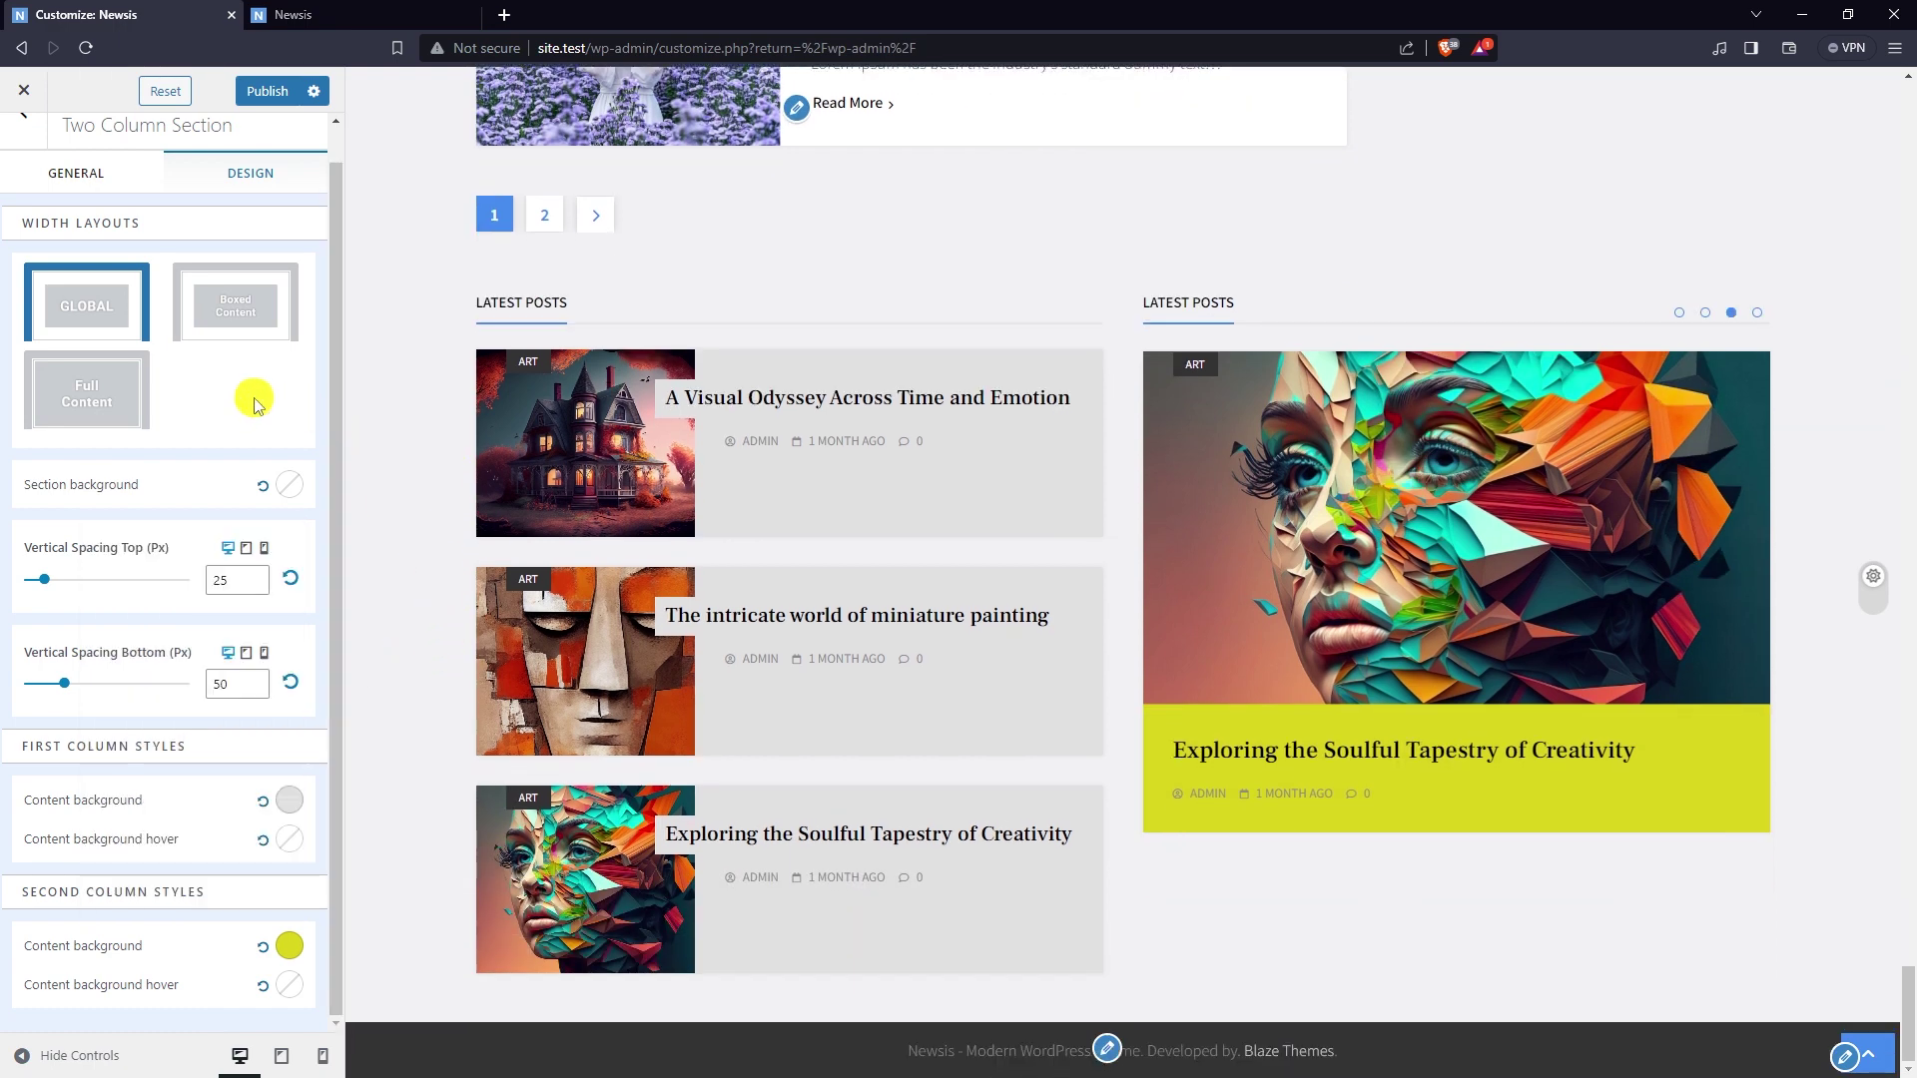
pyautogui.scroll(1, 269, 434)
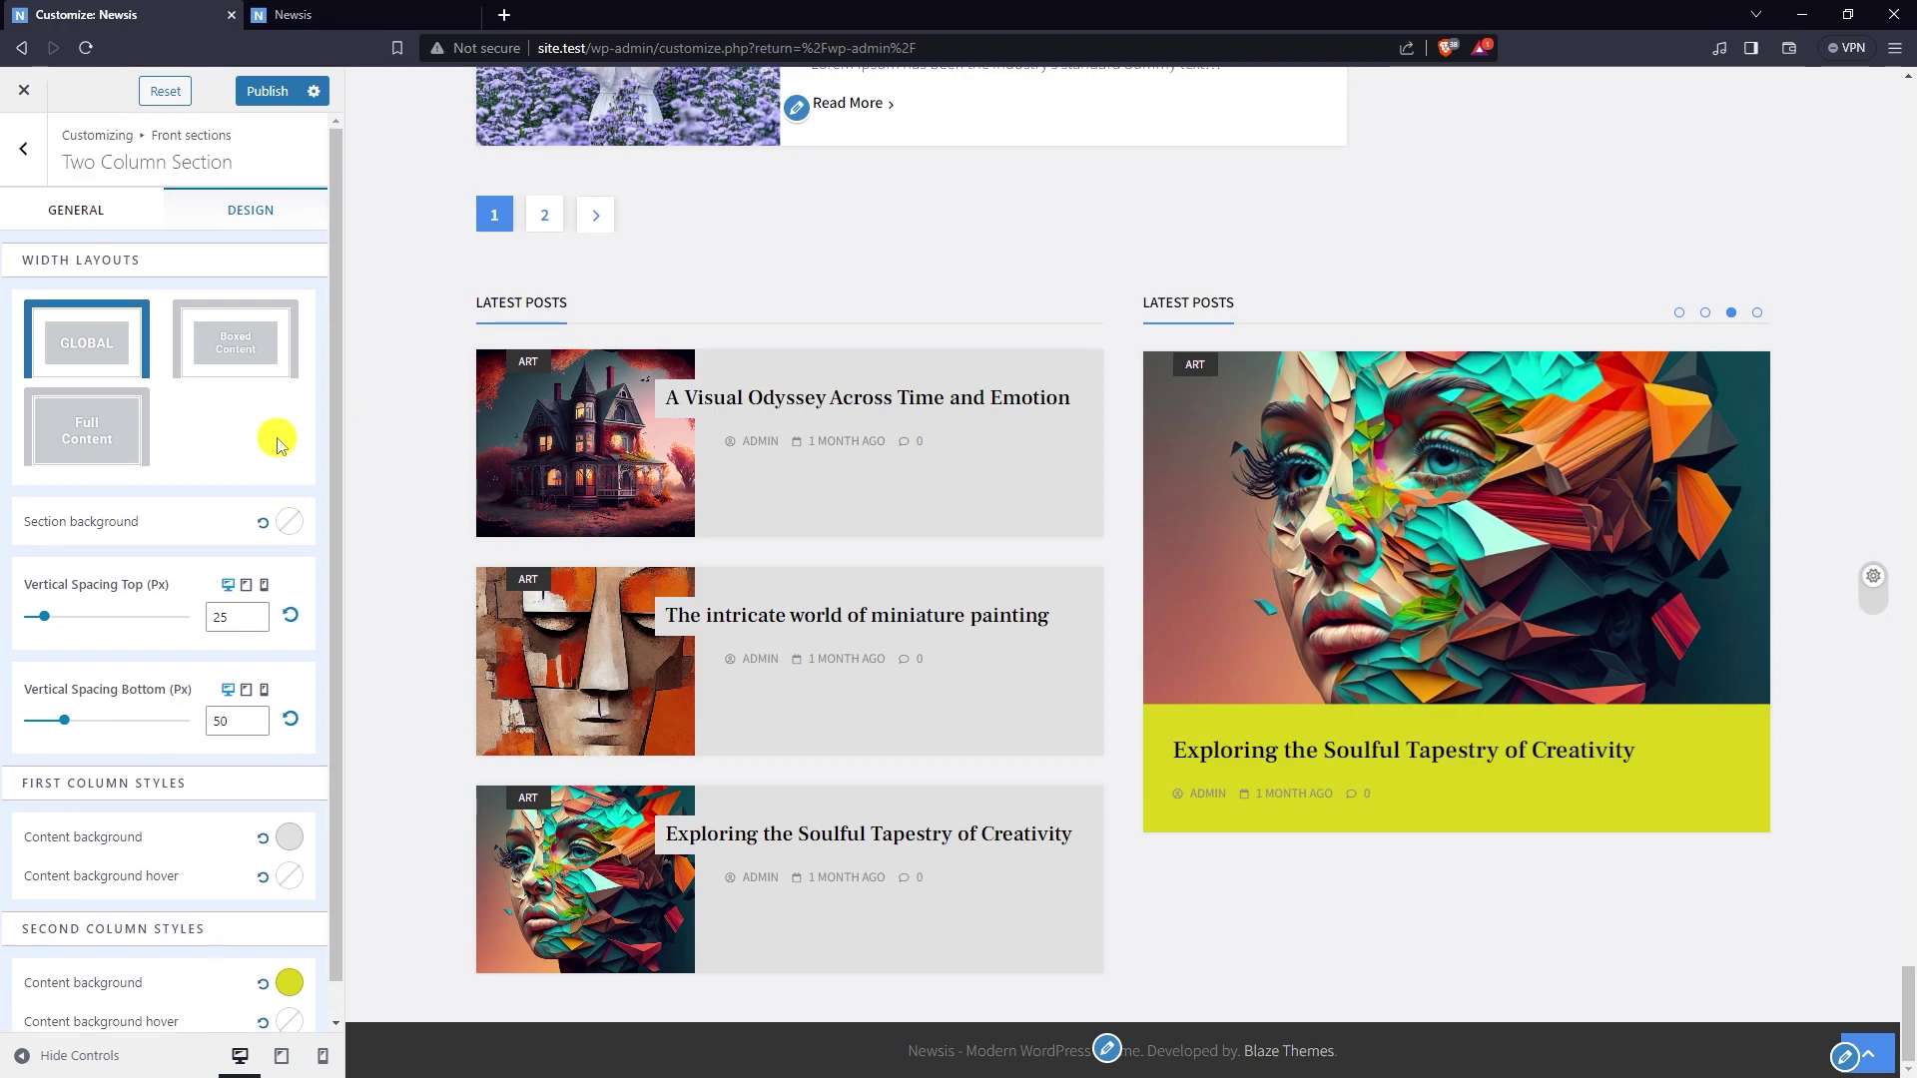
# - In Blog / Archives General Settings, choose the second layout to show posts as two-column grid cards
pyautogui.click(24, 165)
pyautogui.scroll(14, 439, 420)
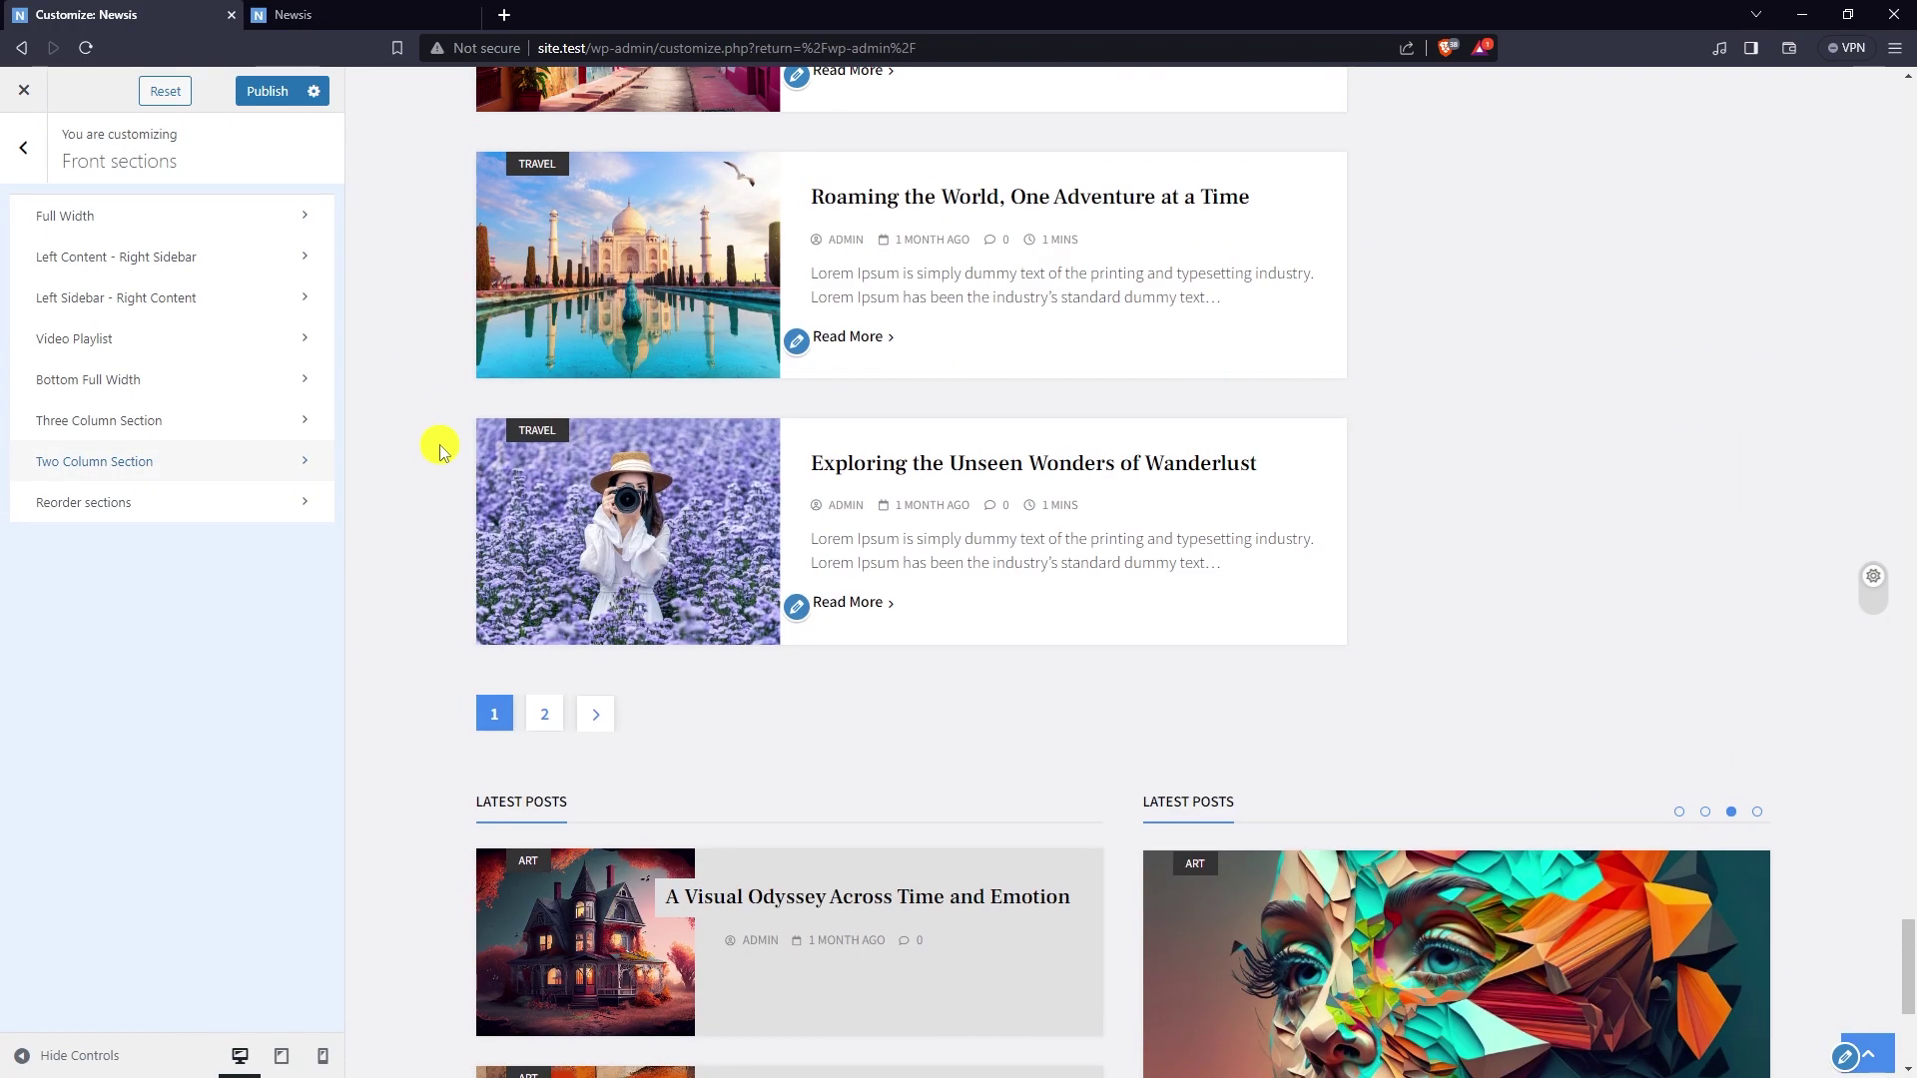
pyautogui.scroll(15, 439, 459)
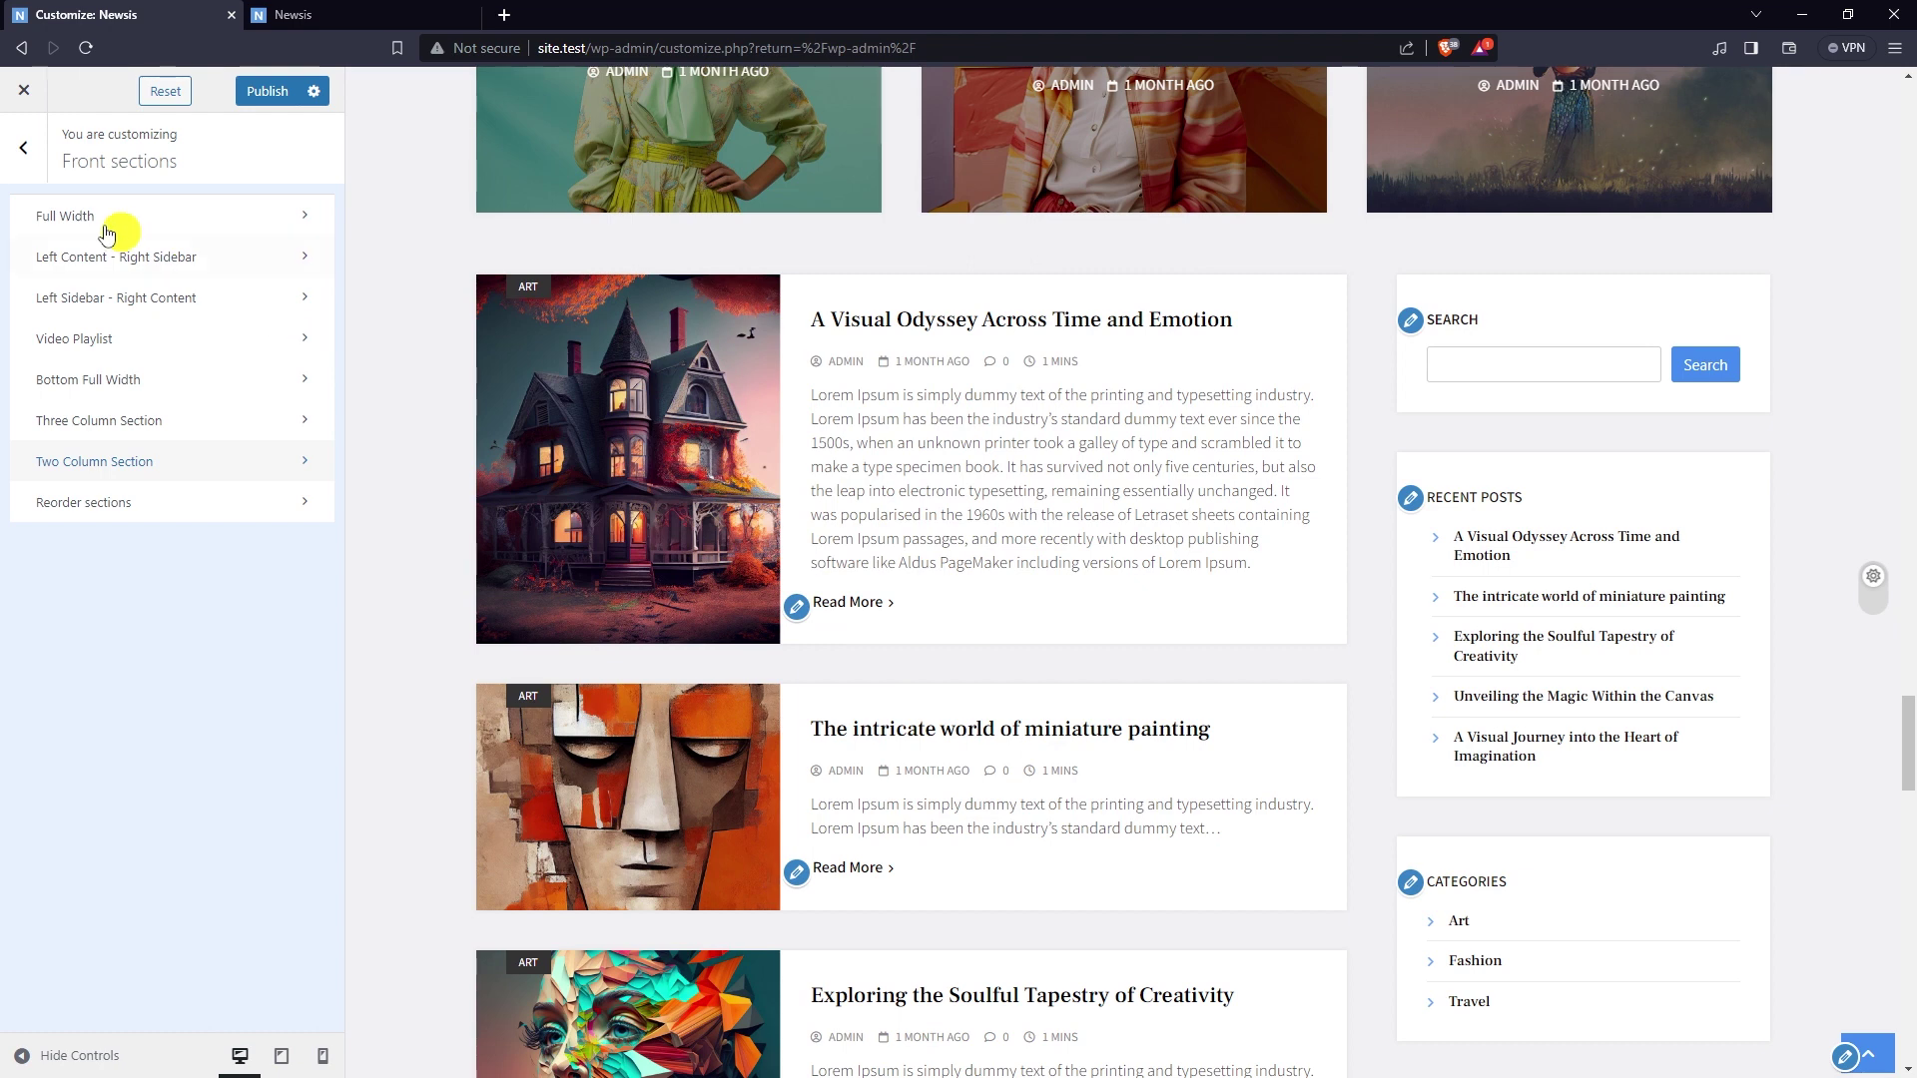
pyautogui.click(24, 150)
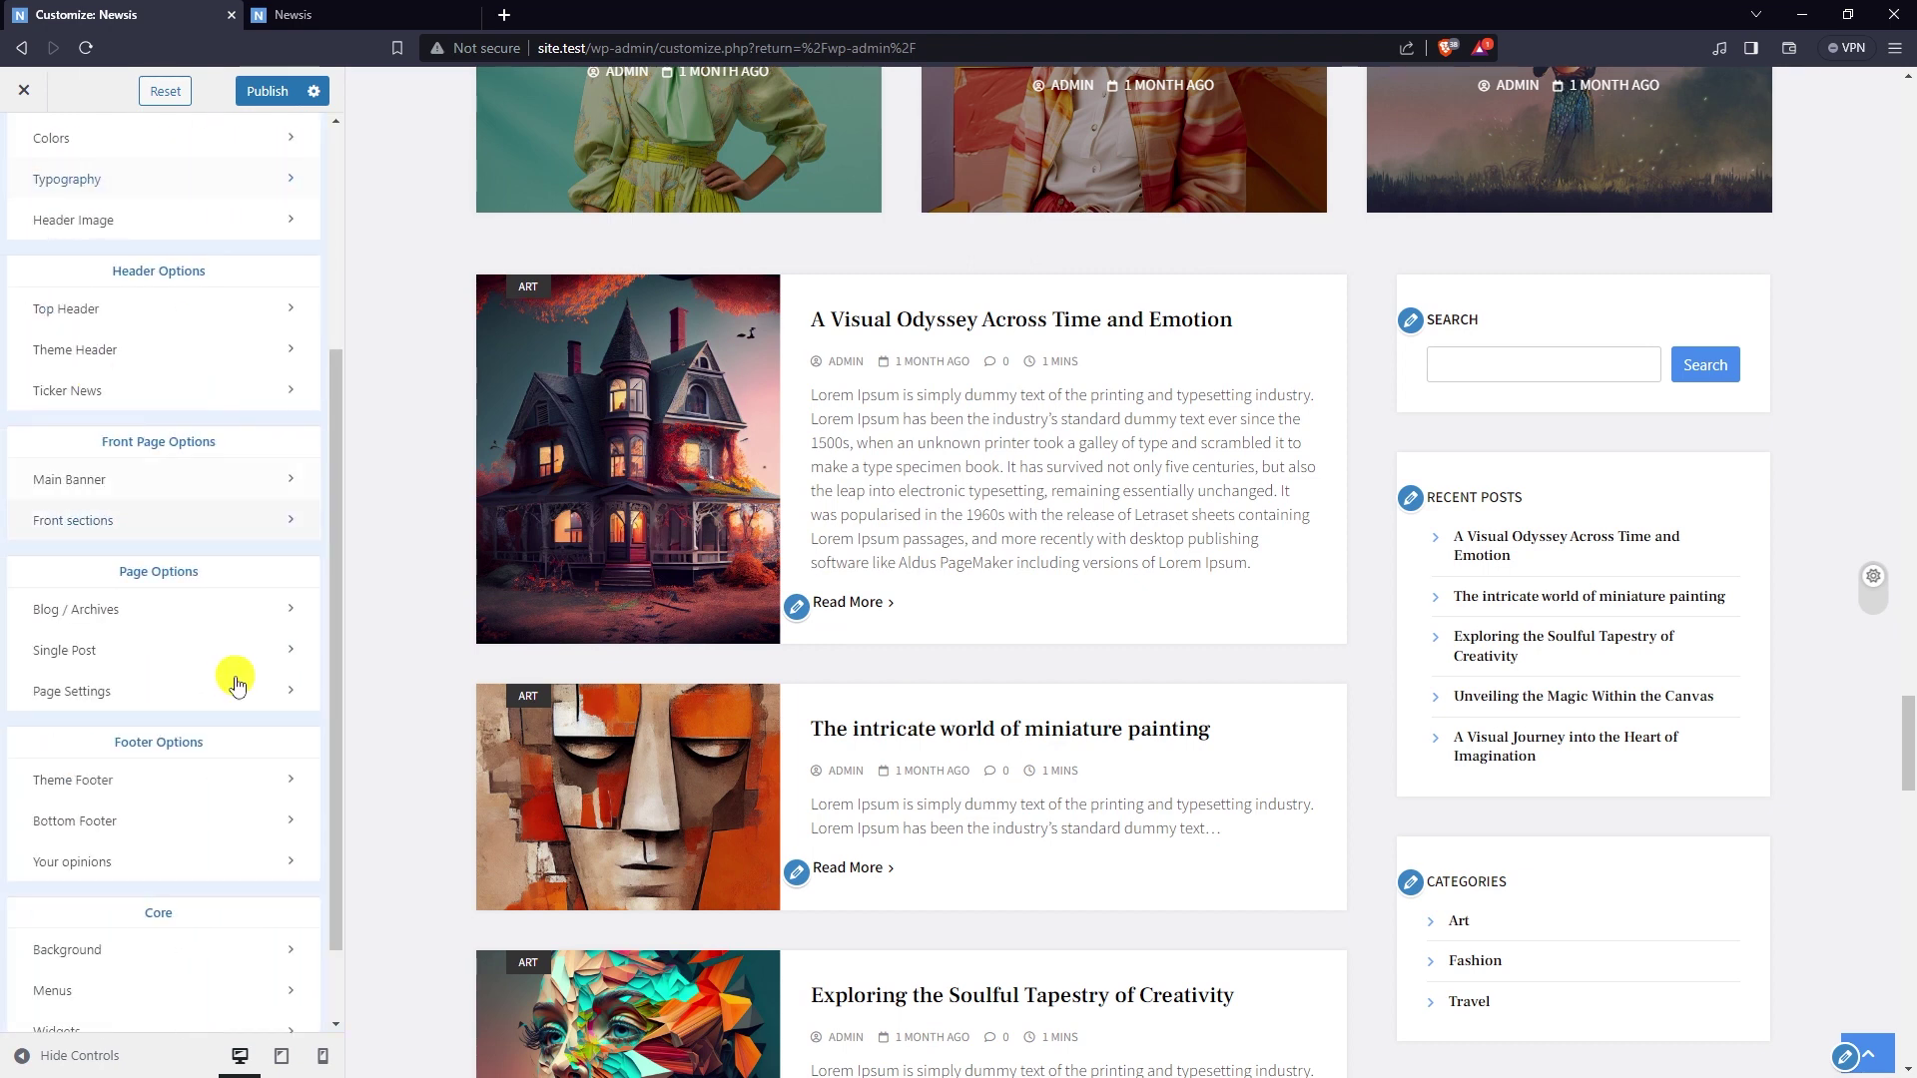
pyautogui.scroll(-2, 236, 659)
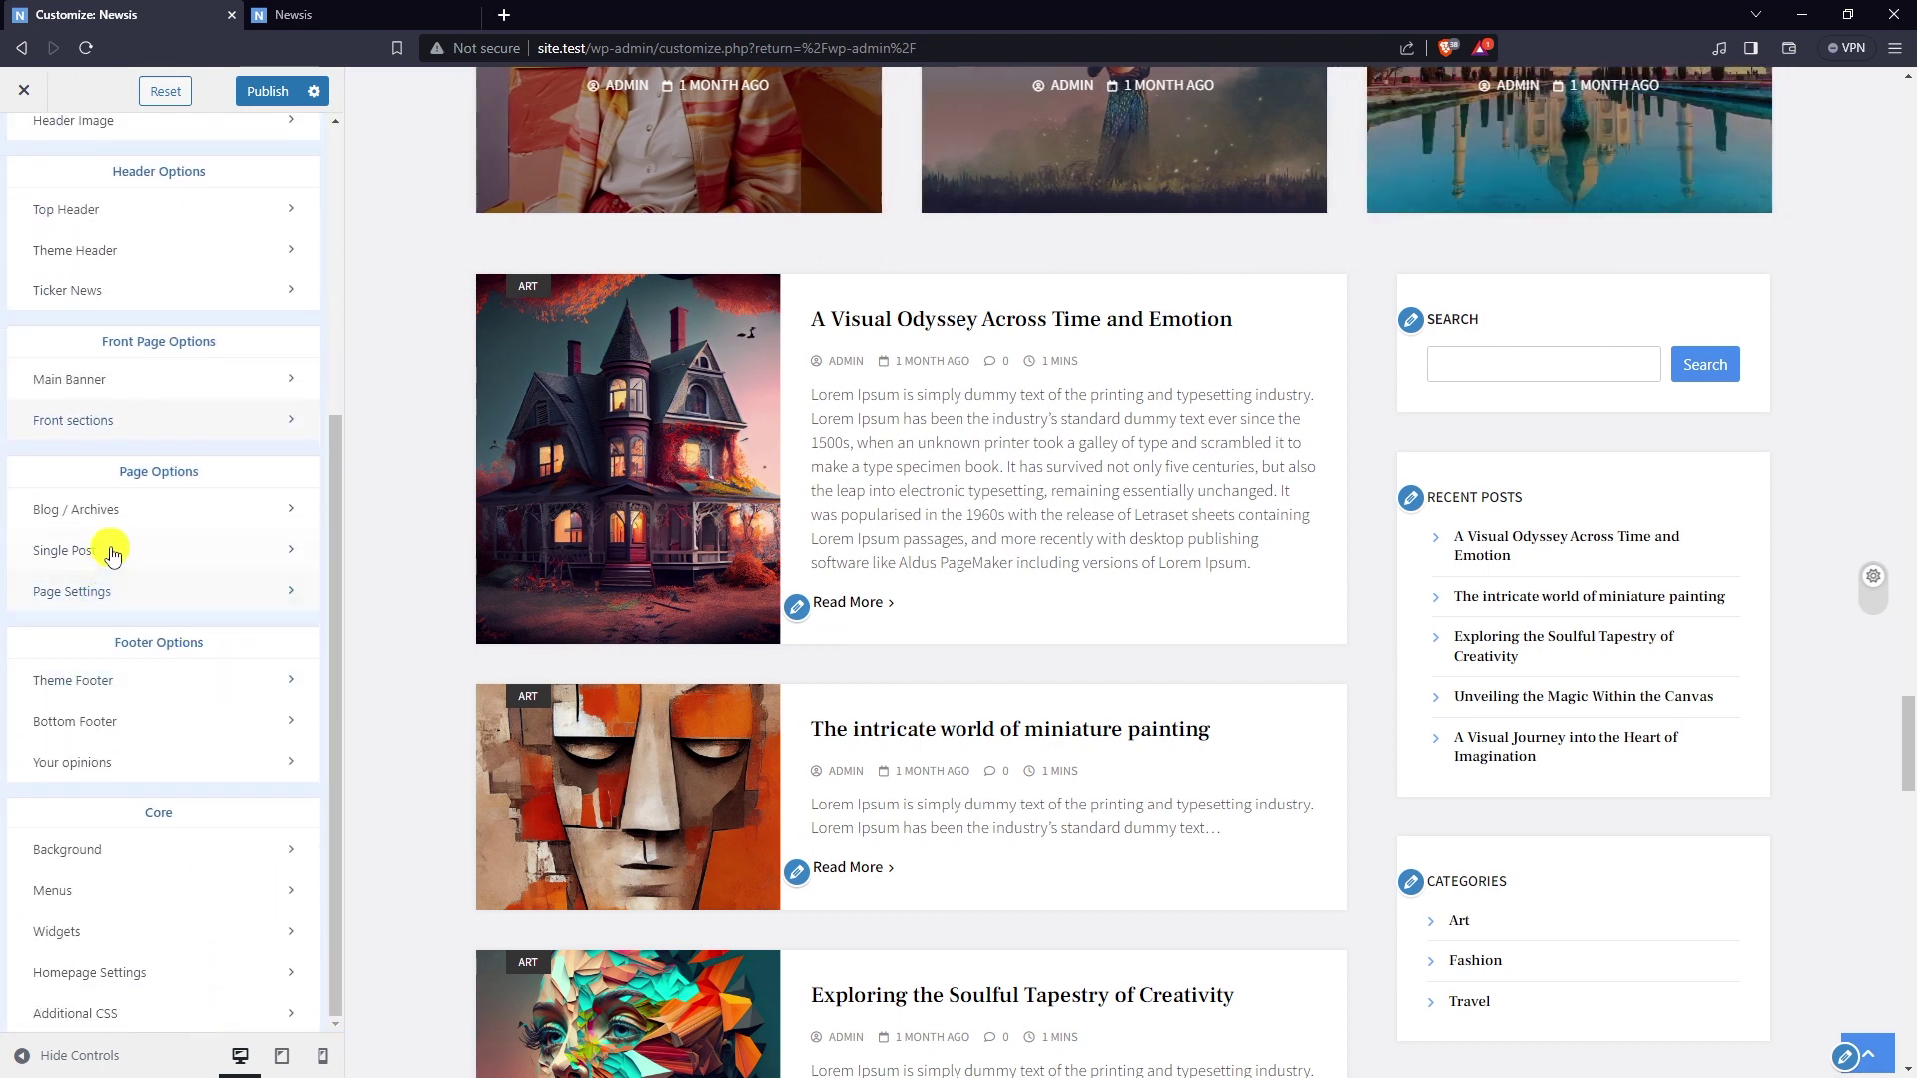
pyautogui.click(141, 518)
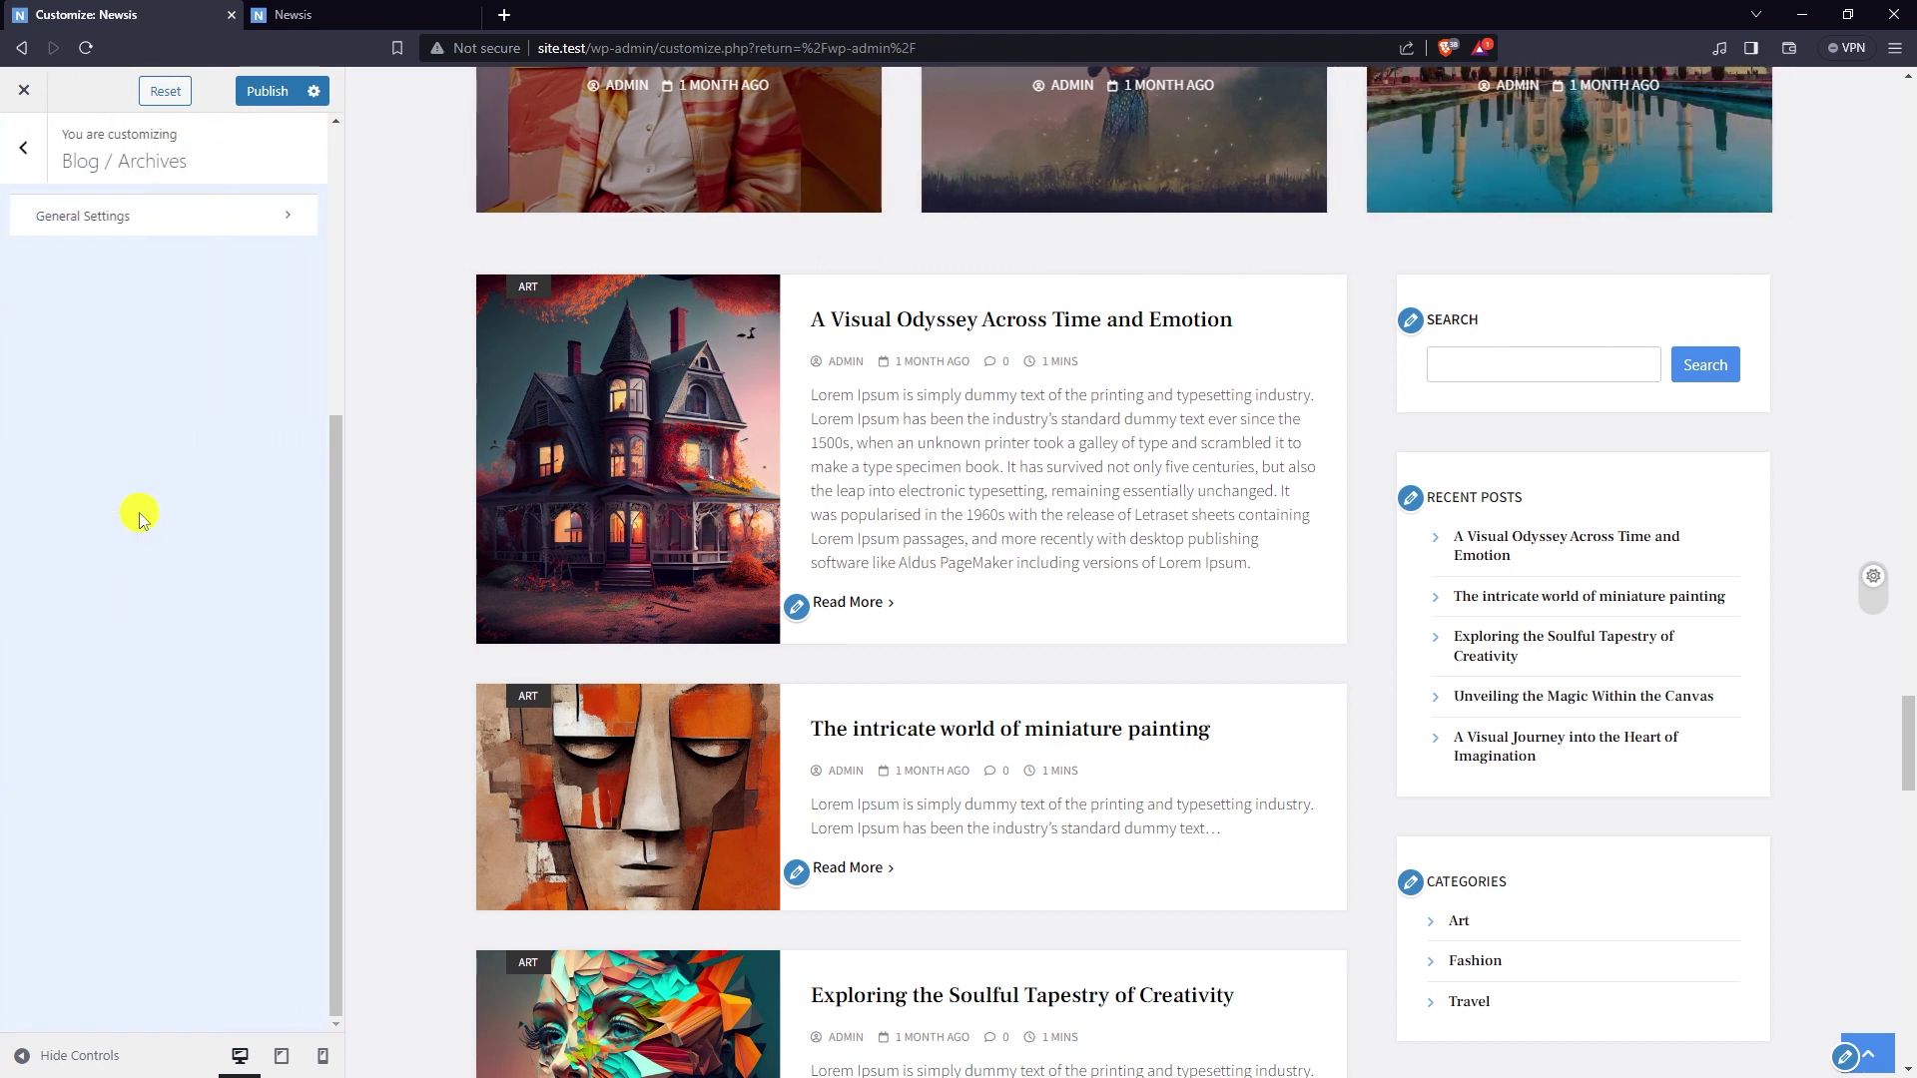
pyautogui.click(181, 224)
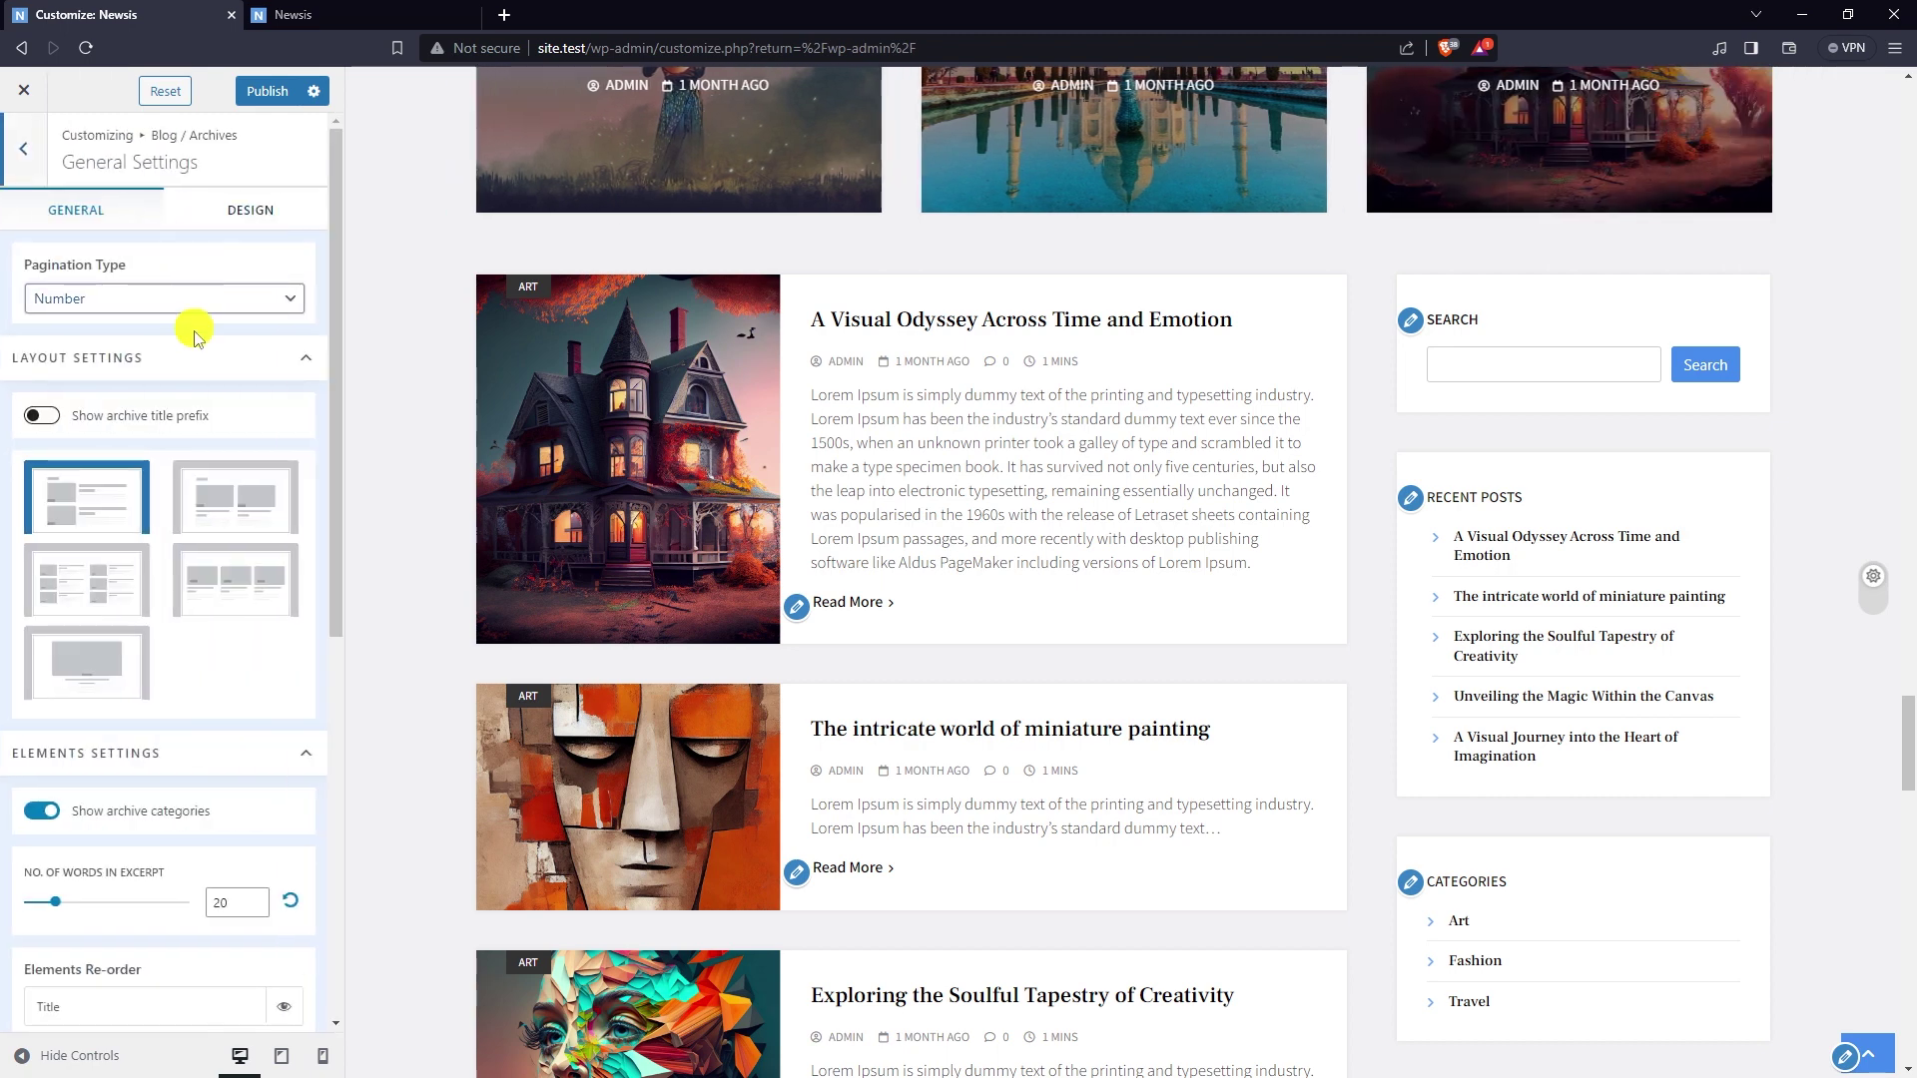
pyautogui.scroll(-2, 200, 339)
pyautogui.scroll(1, 466, 369)
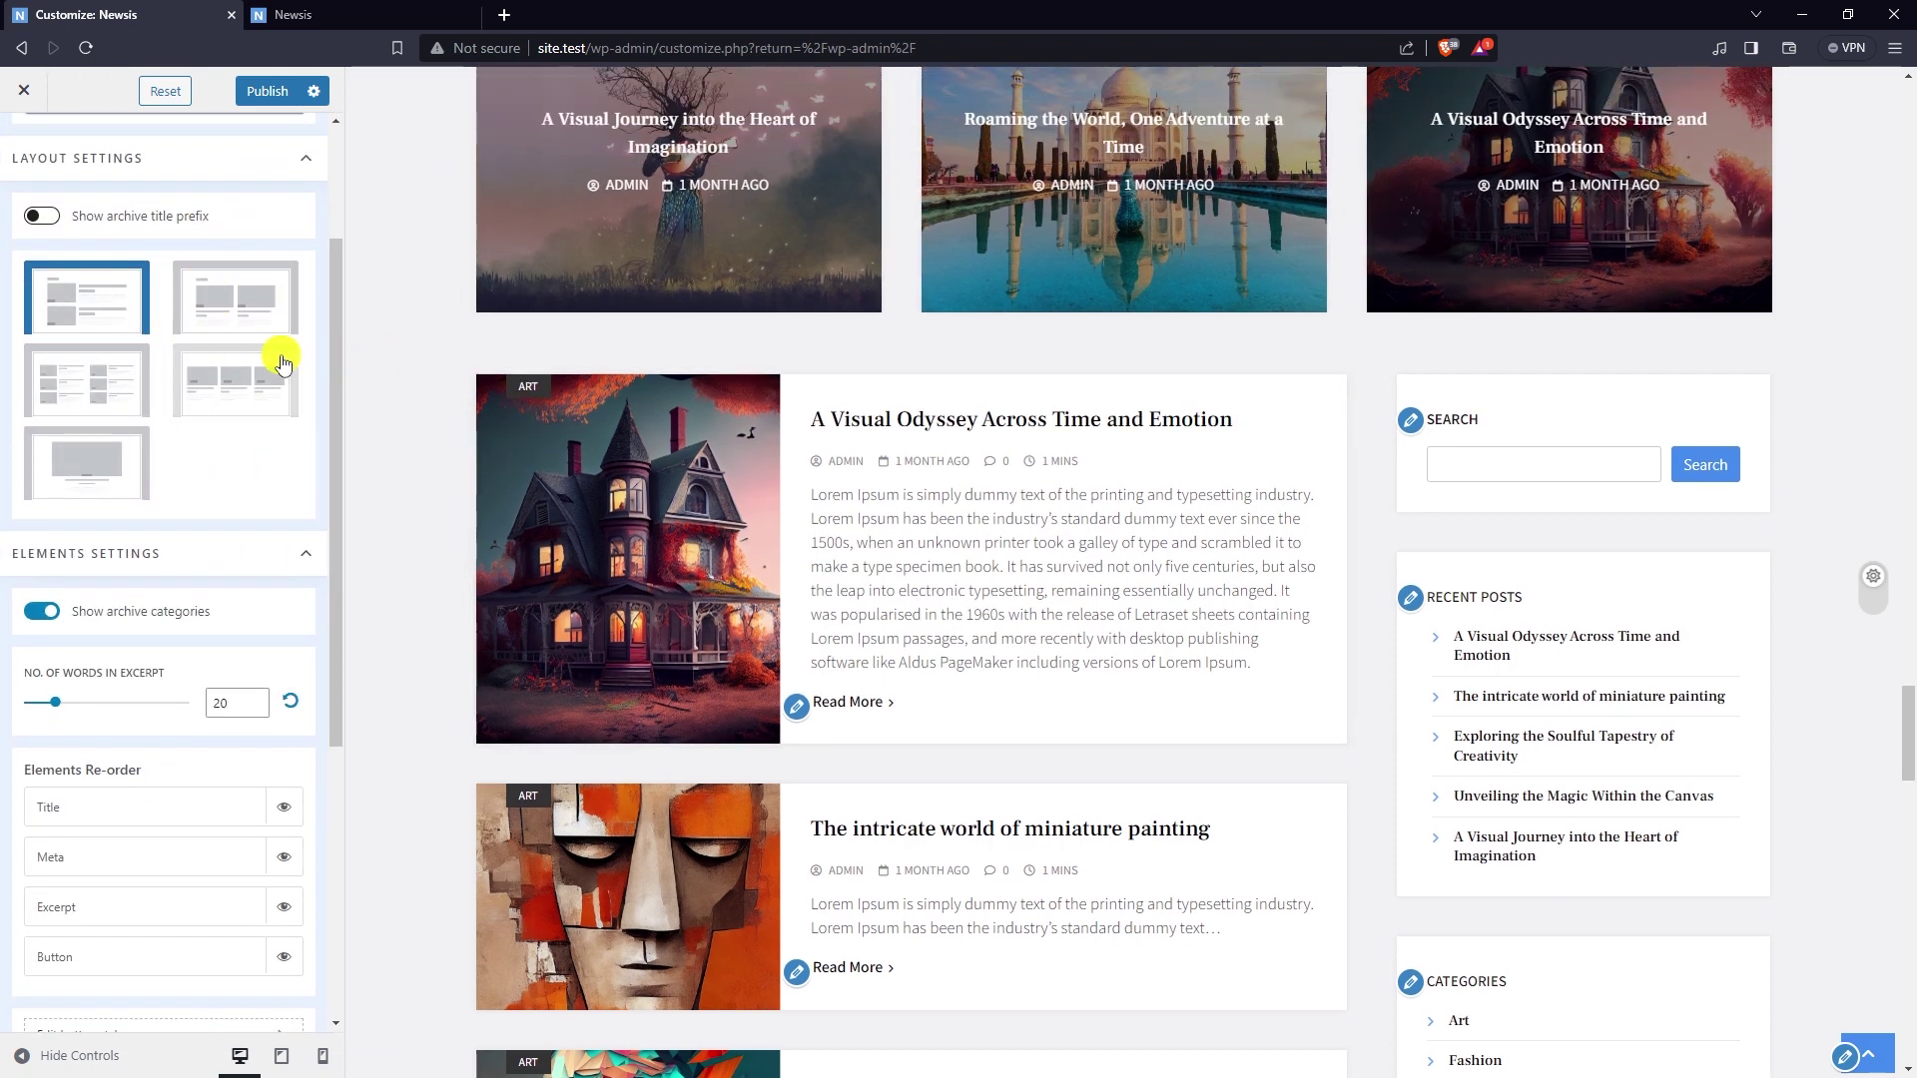
pyautogui.scroll(2, 273, 350)
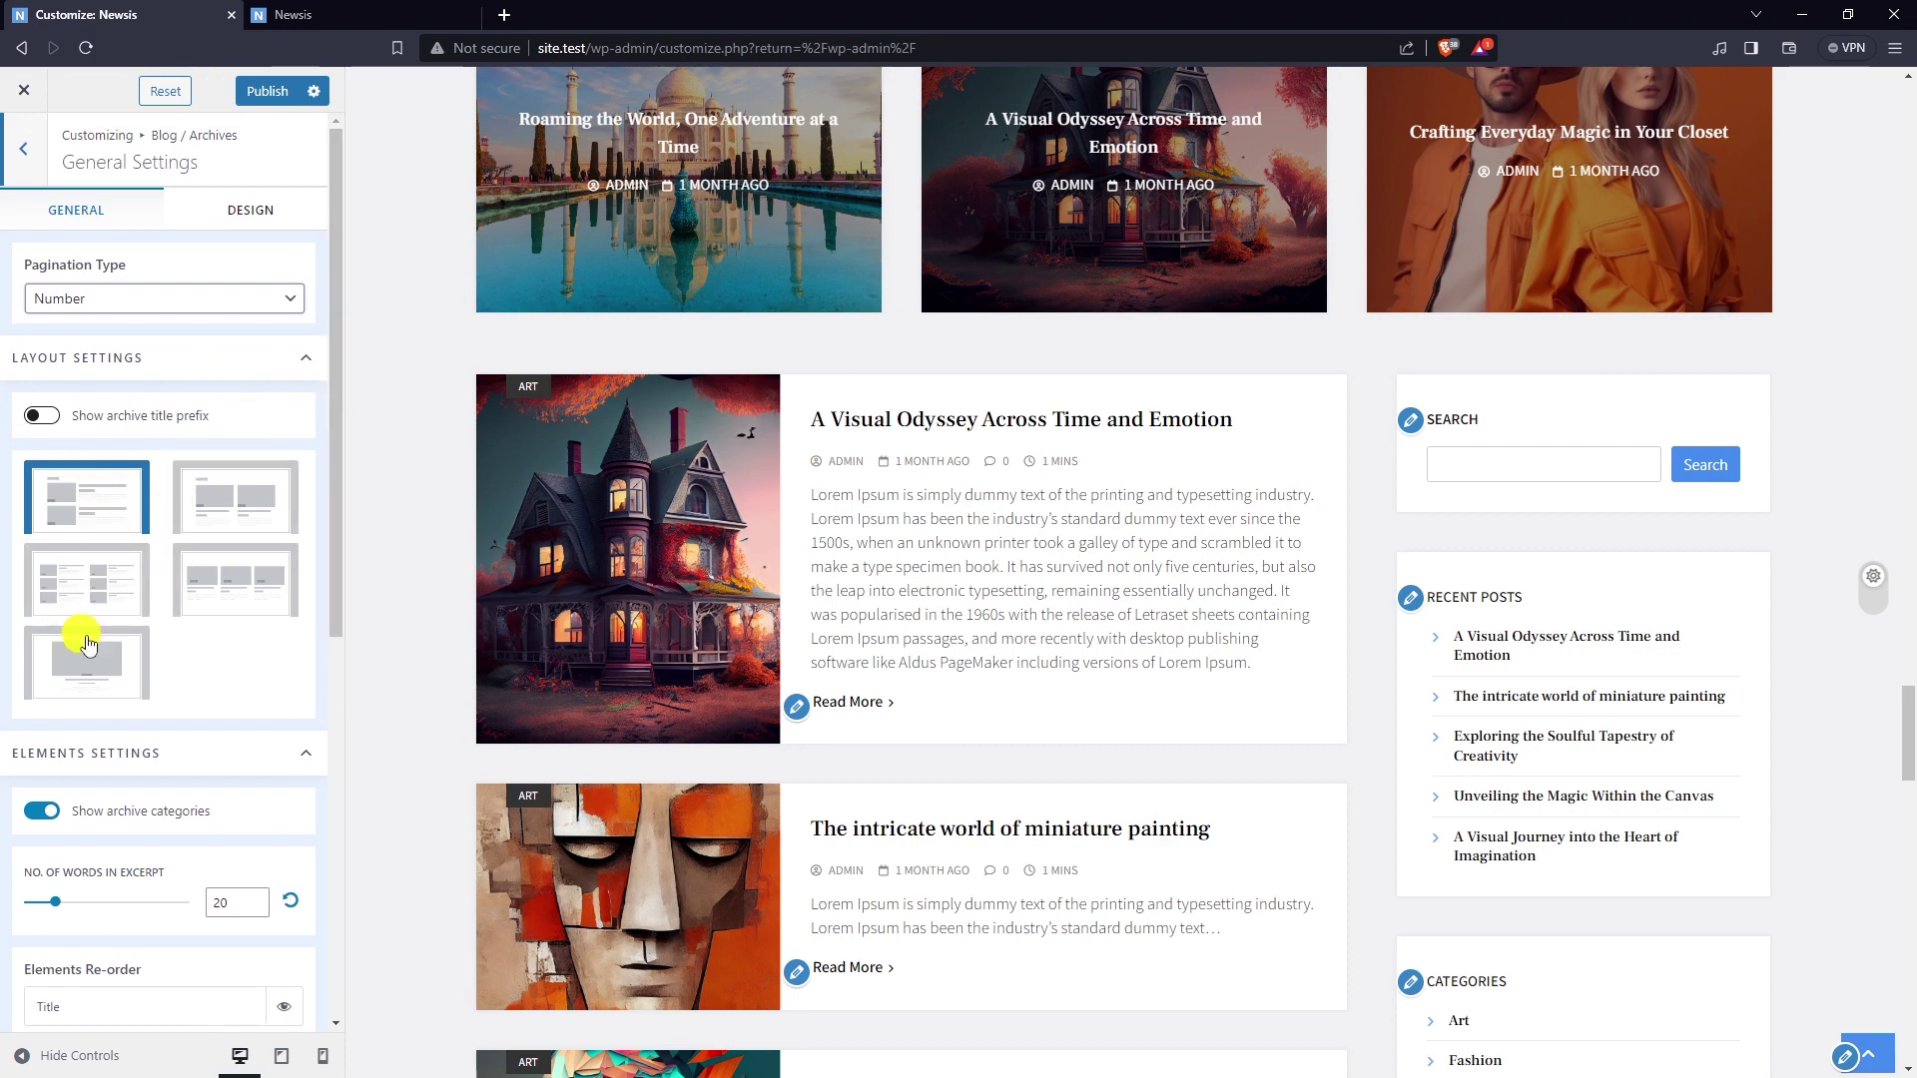
pyautogui.click(217, 499)
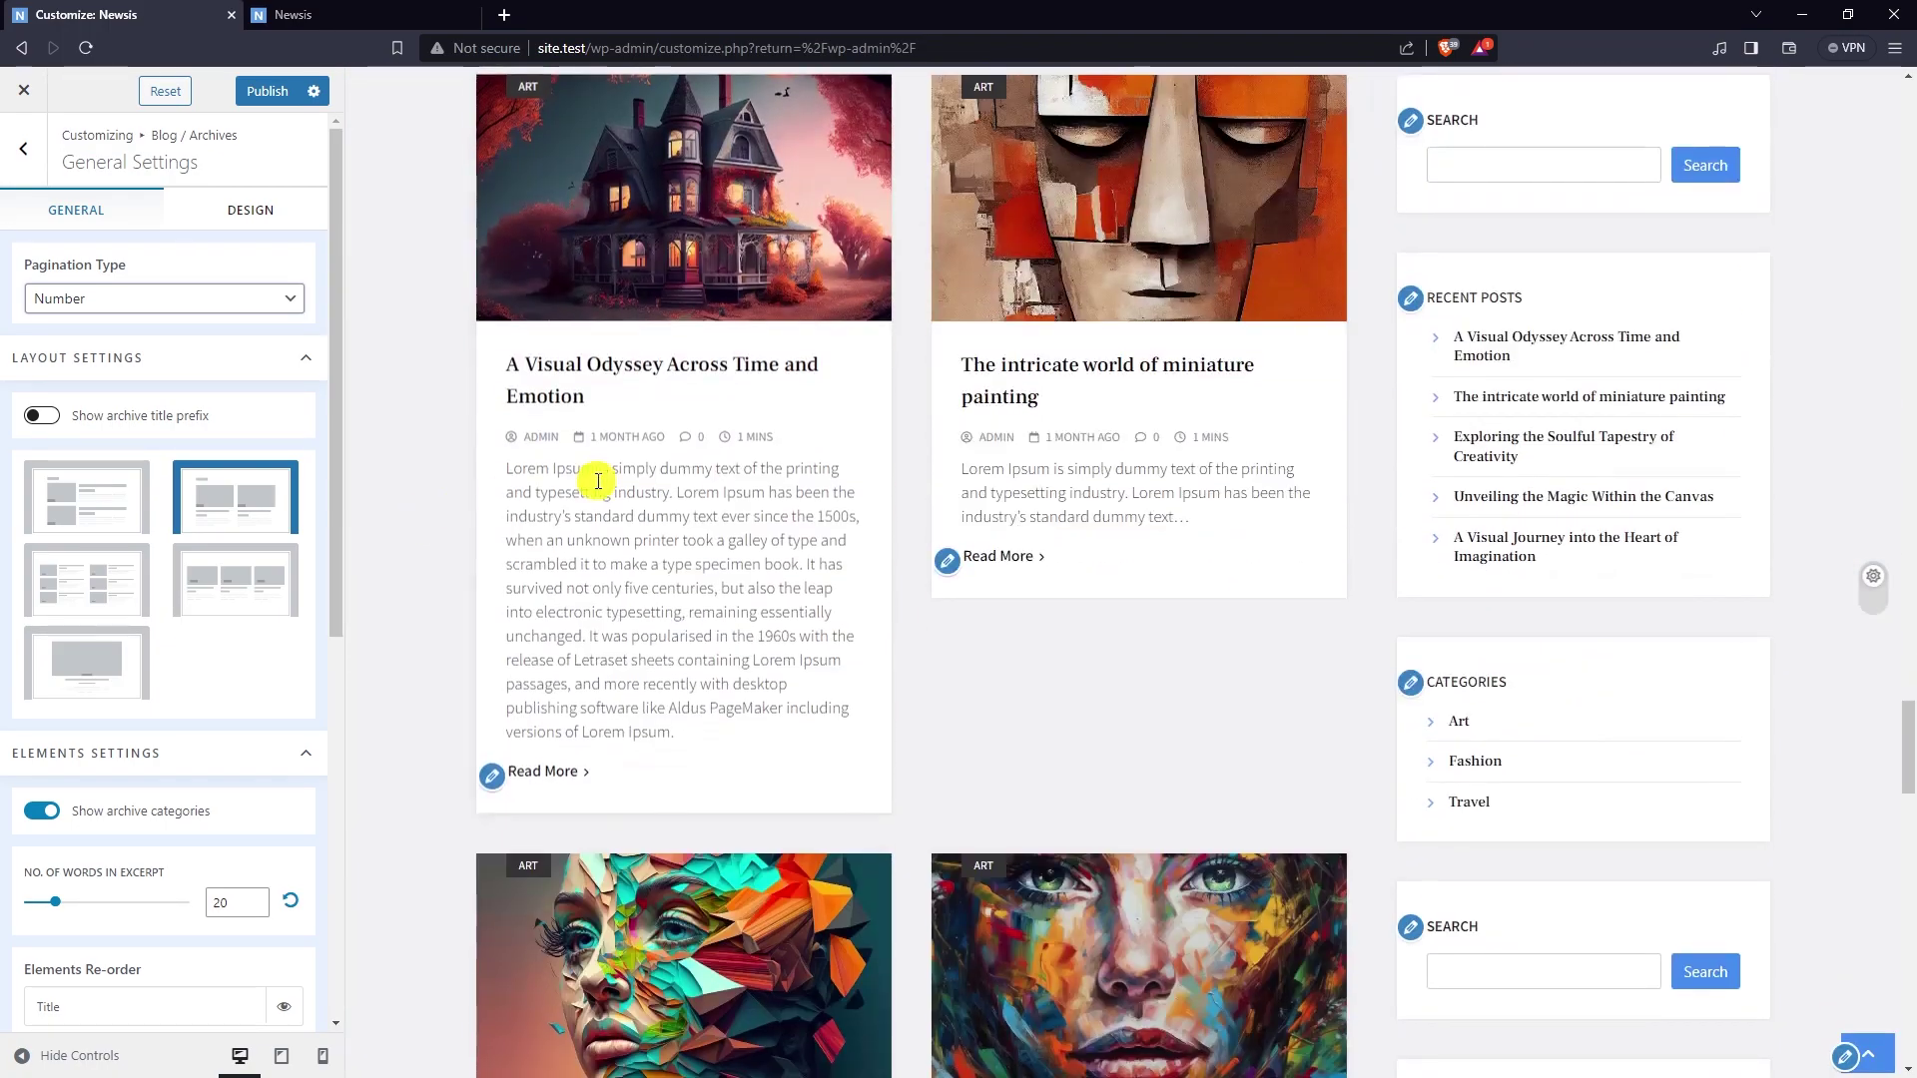
# - Try moving Title below Meta and the excerpt in Elements Re-order, then return it above Meta
pyautogui.scroll(-9, 1118, 505)
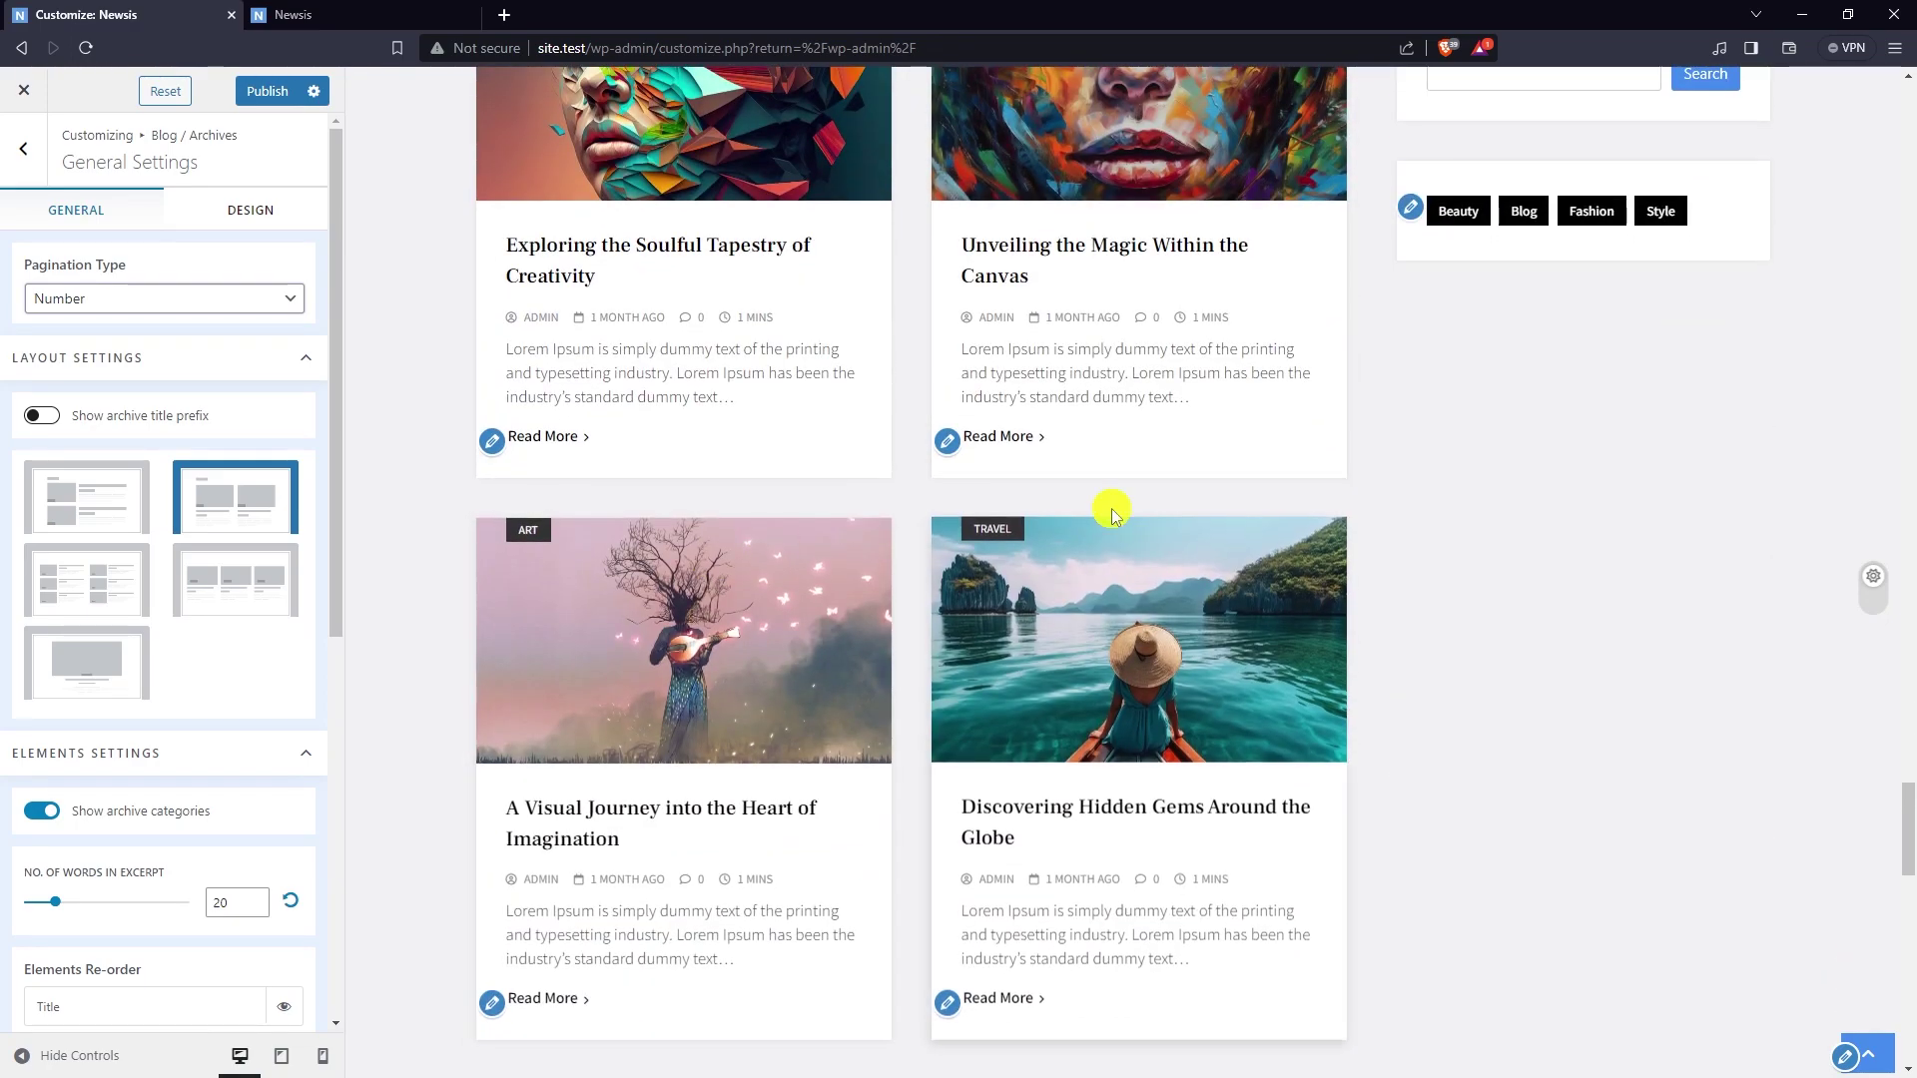
pyautogui.scroll(1, 419, 459)
pyautogui.scroll(-3, 206, 441)
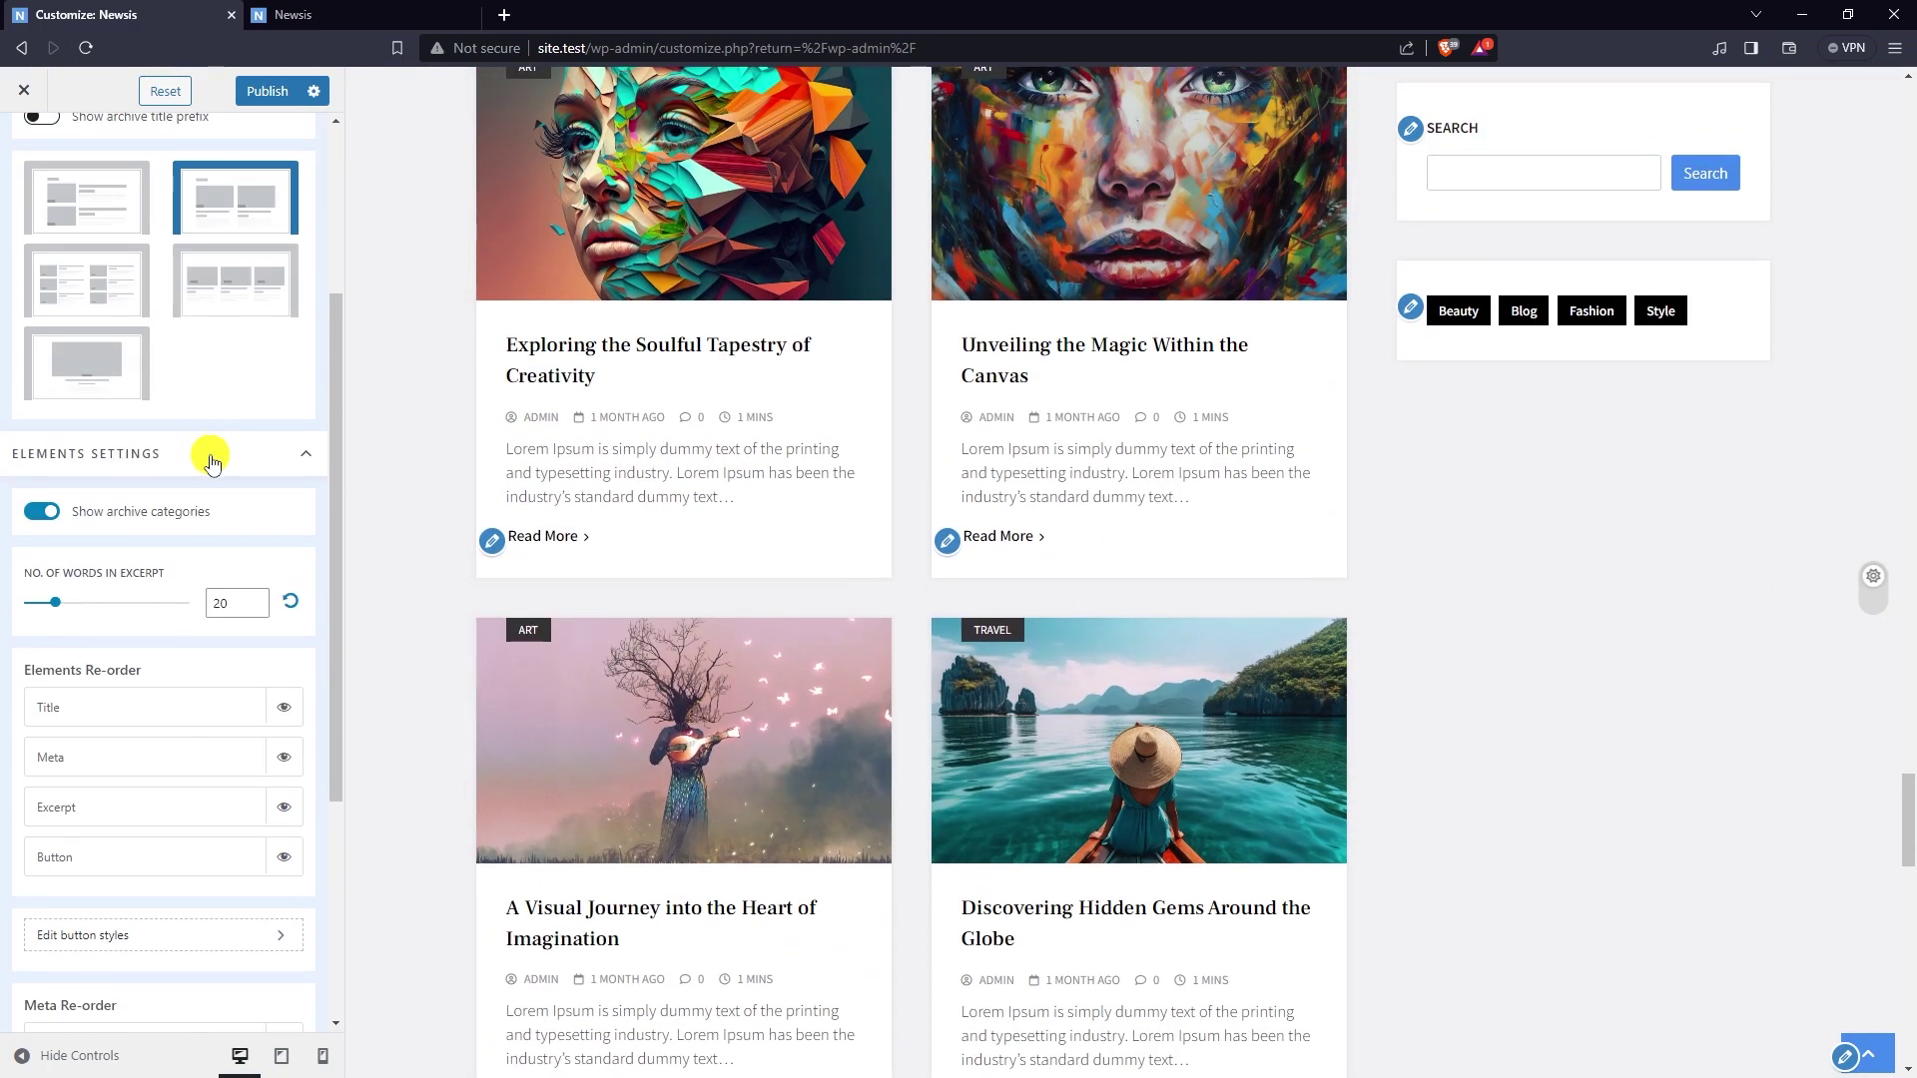
pyautogui.scroll(-2, 212, 461)
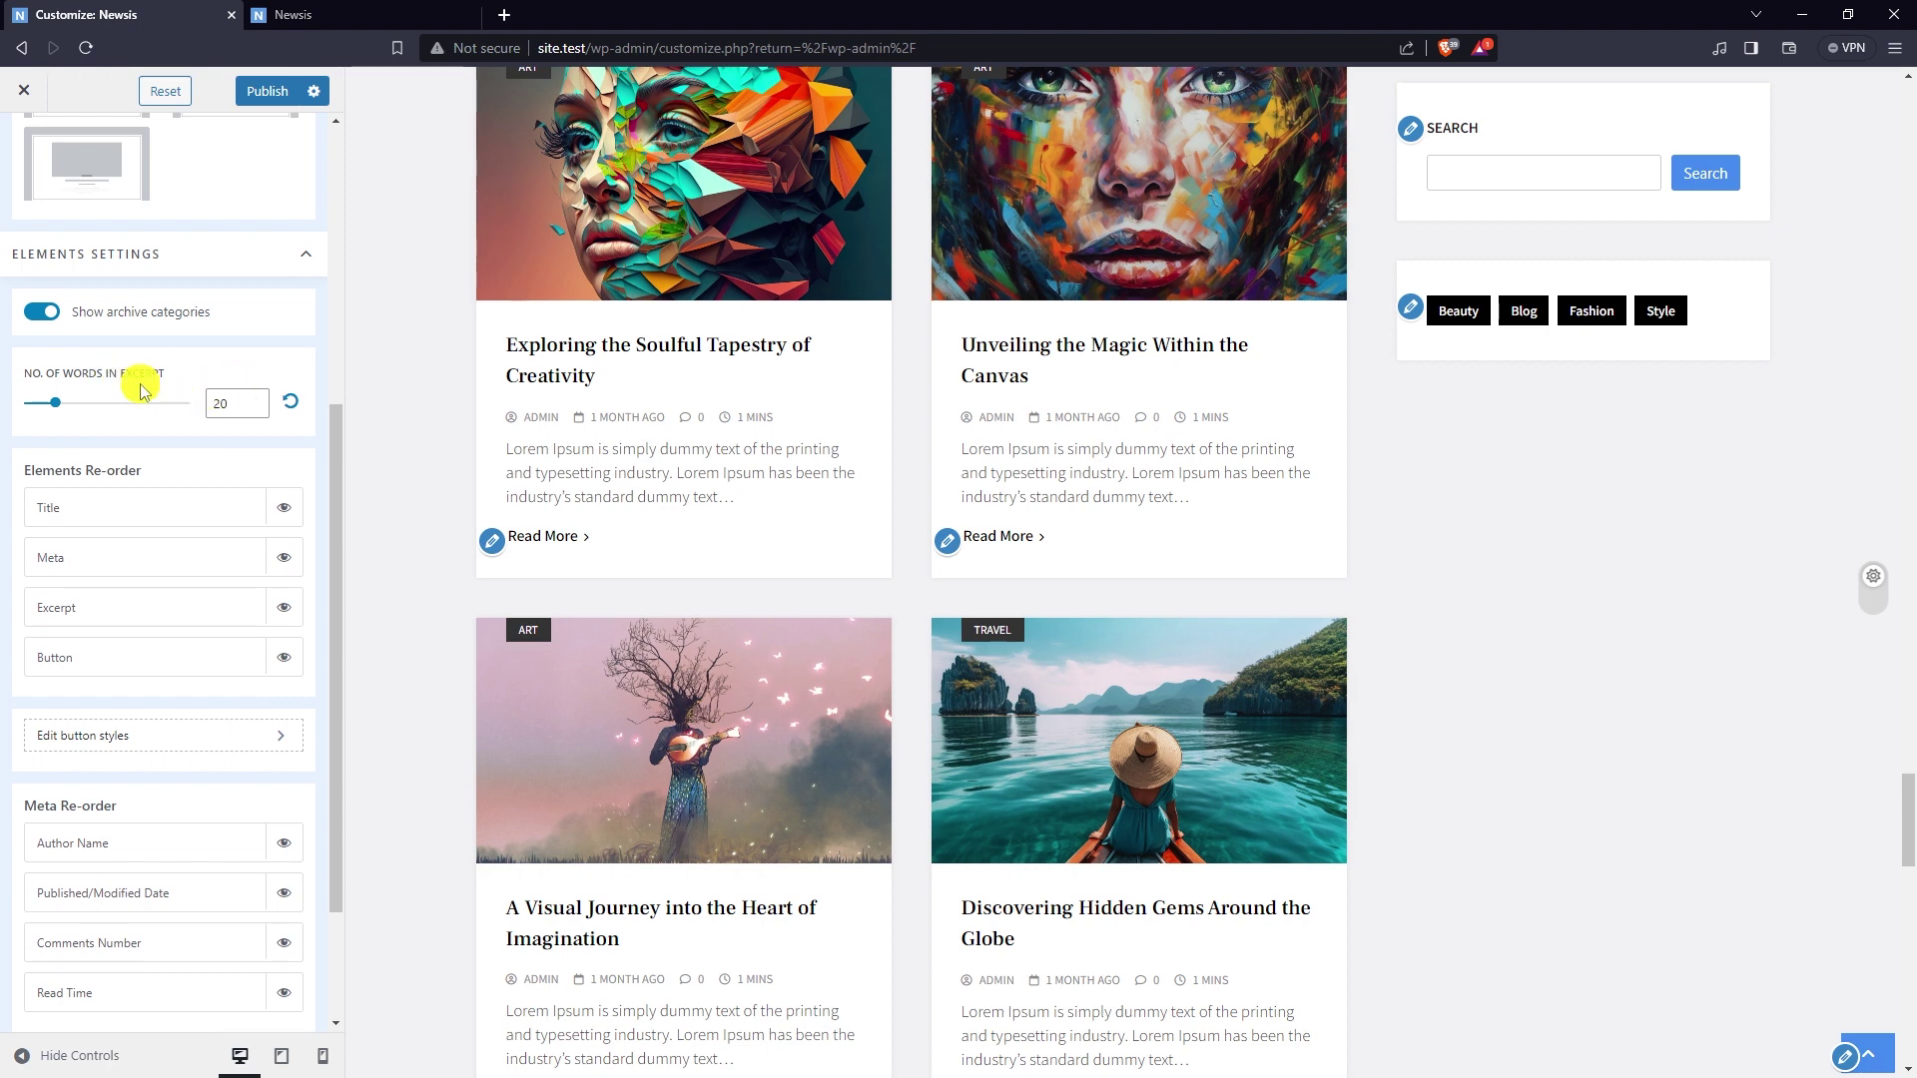
pyautogui.moveTo(57, 373); pyautogui.dragTo(182, 381)
pyautogui.click(186, 378)
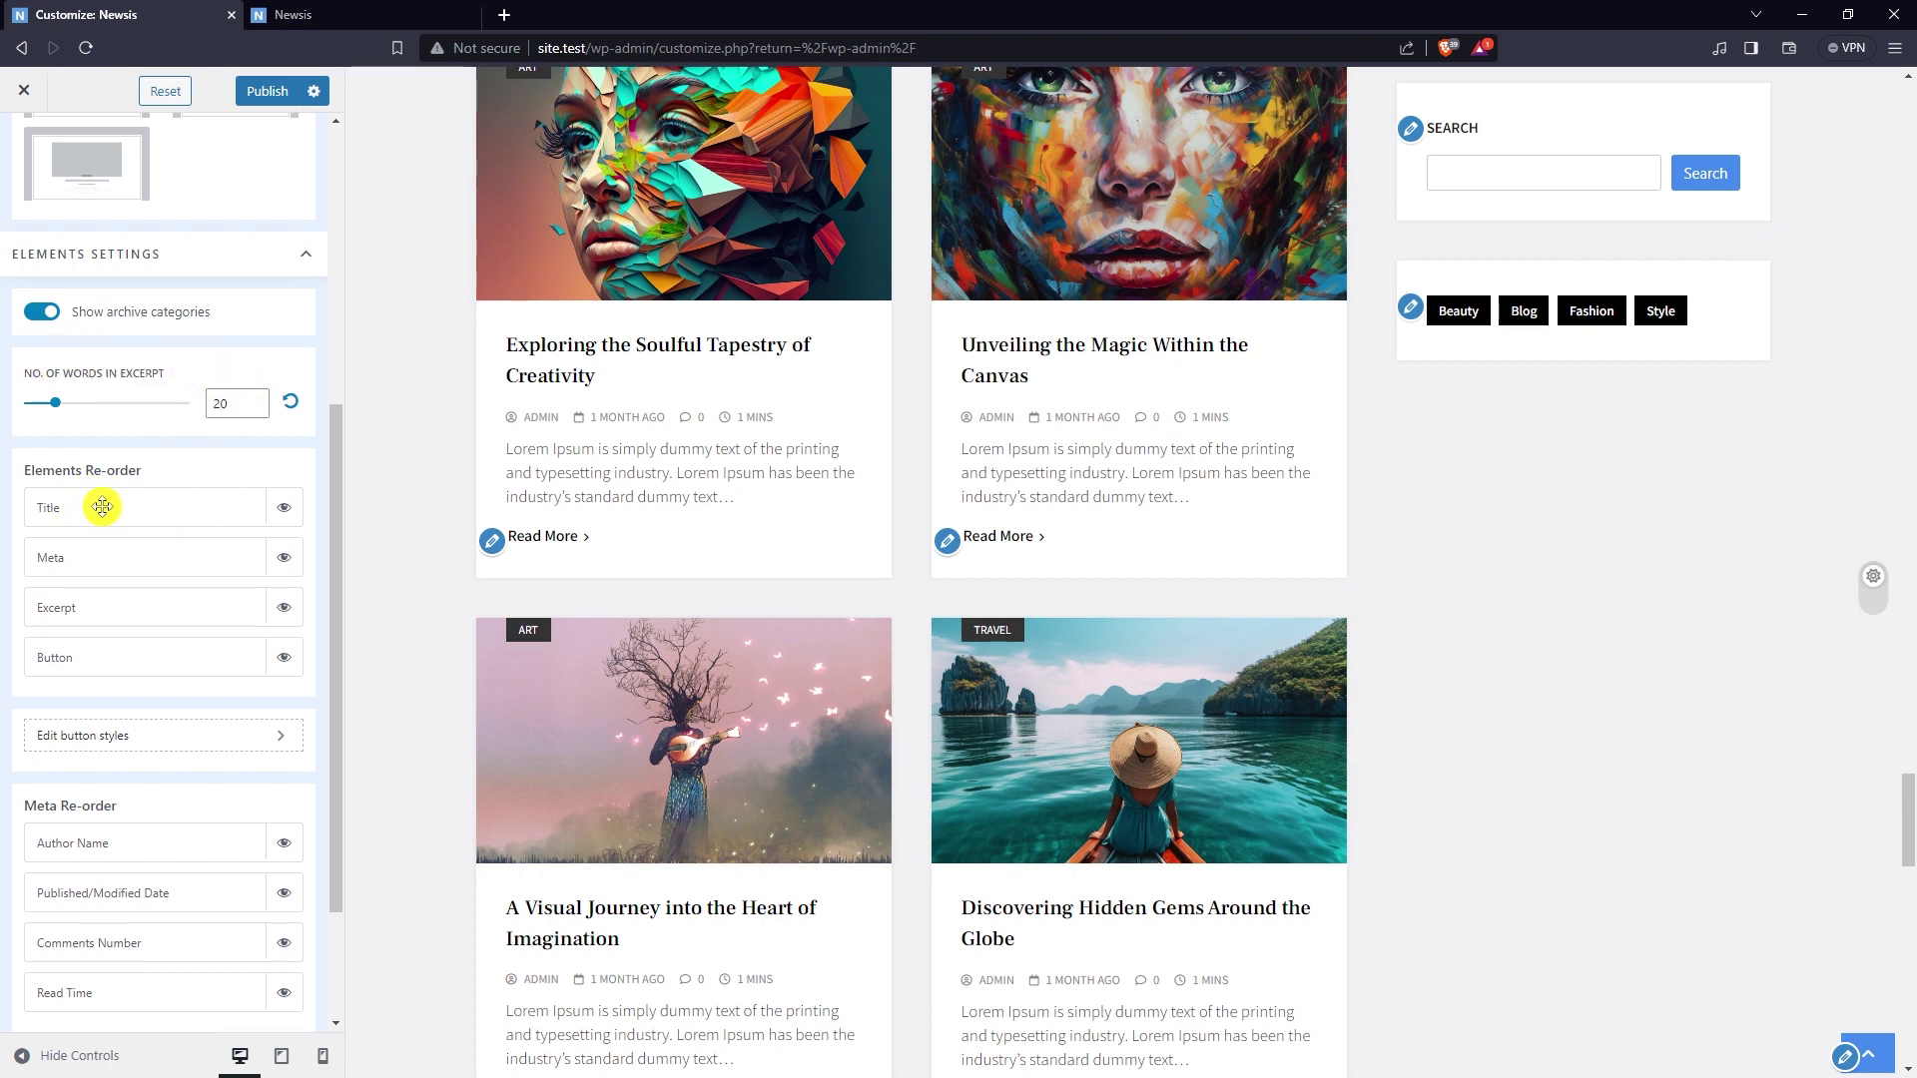
pyautogui.moveTo(104, 508); pyautogui.dragTo(108, 559)
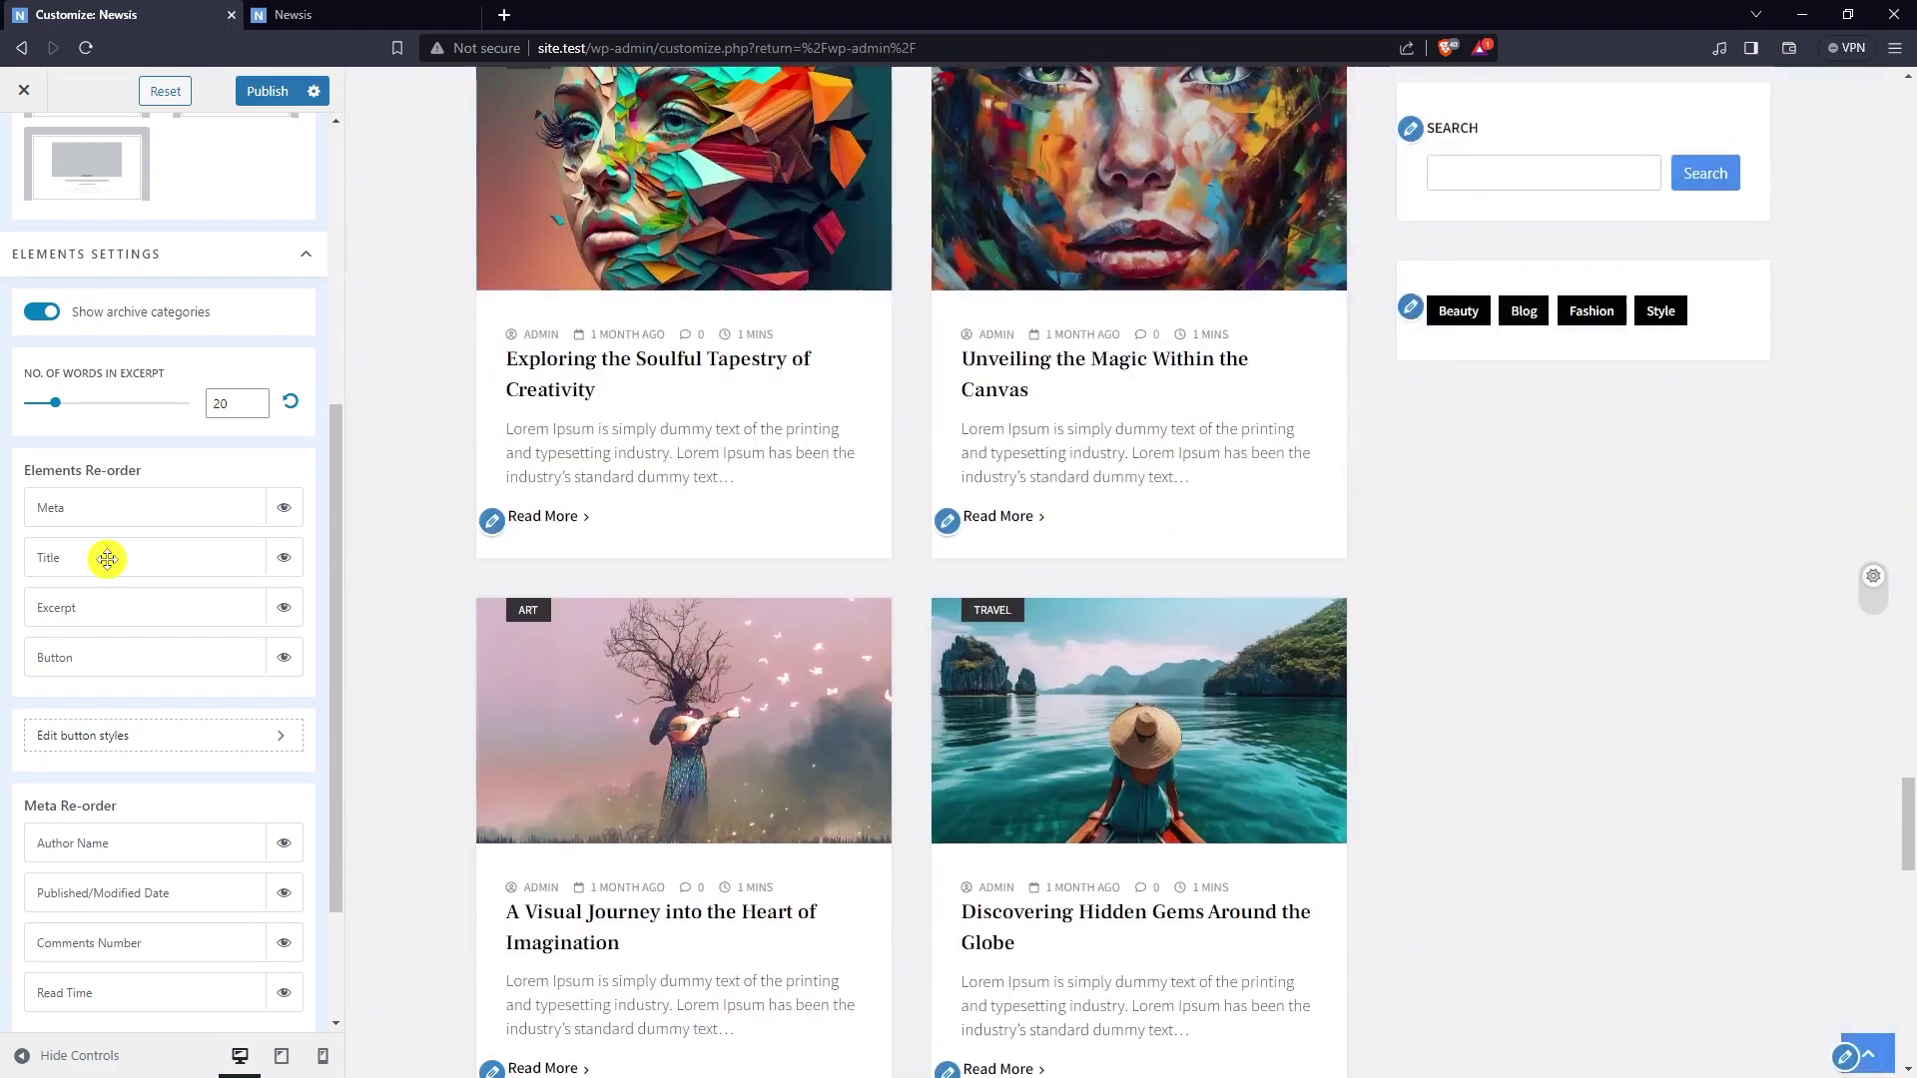
pyautogui.moveTo(116, 565); pyautogui.dragTo(112, 560)
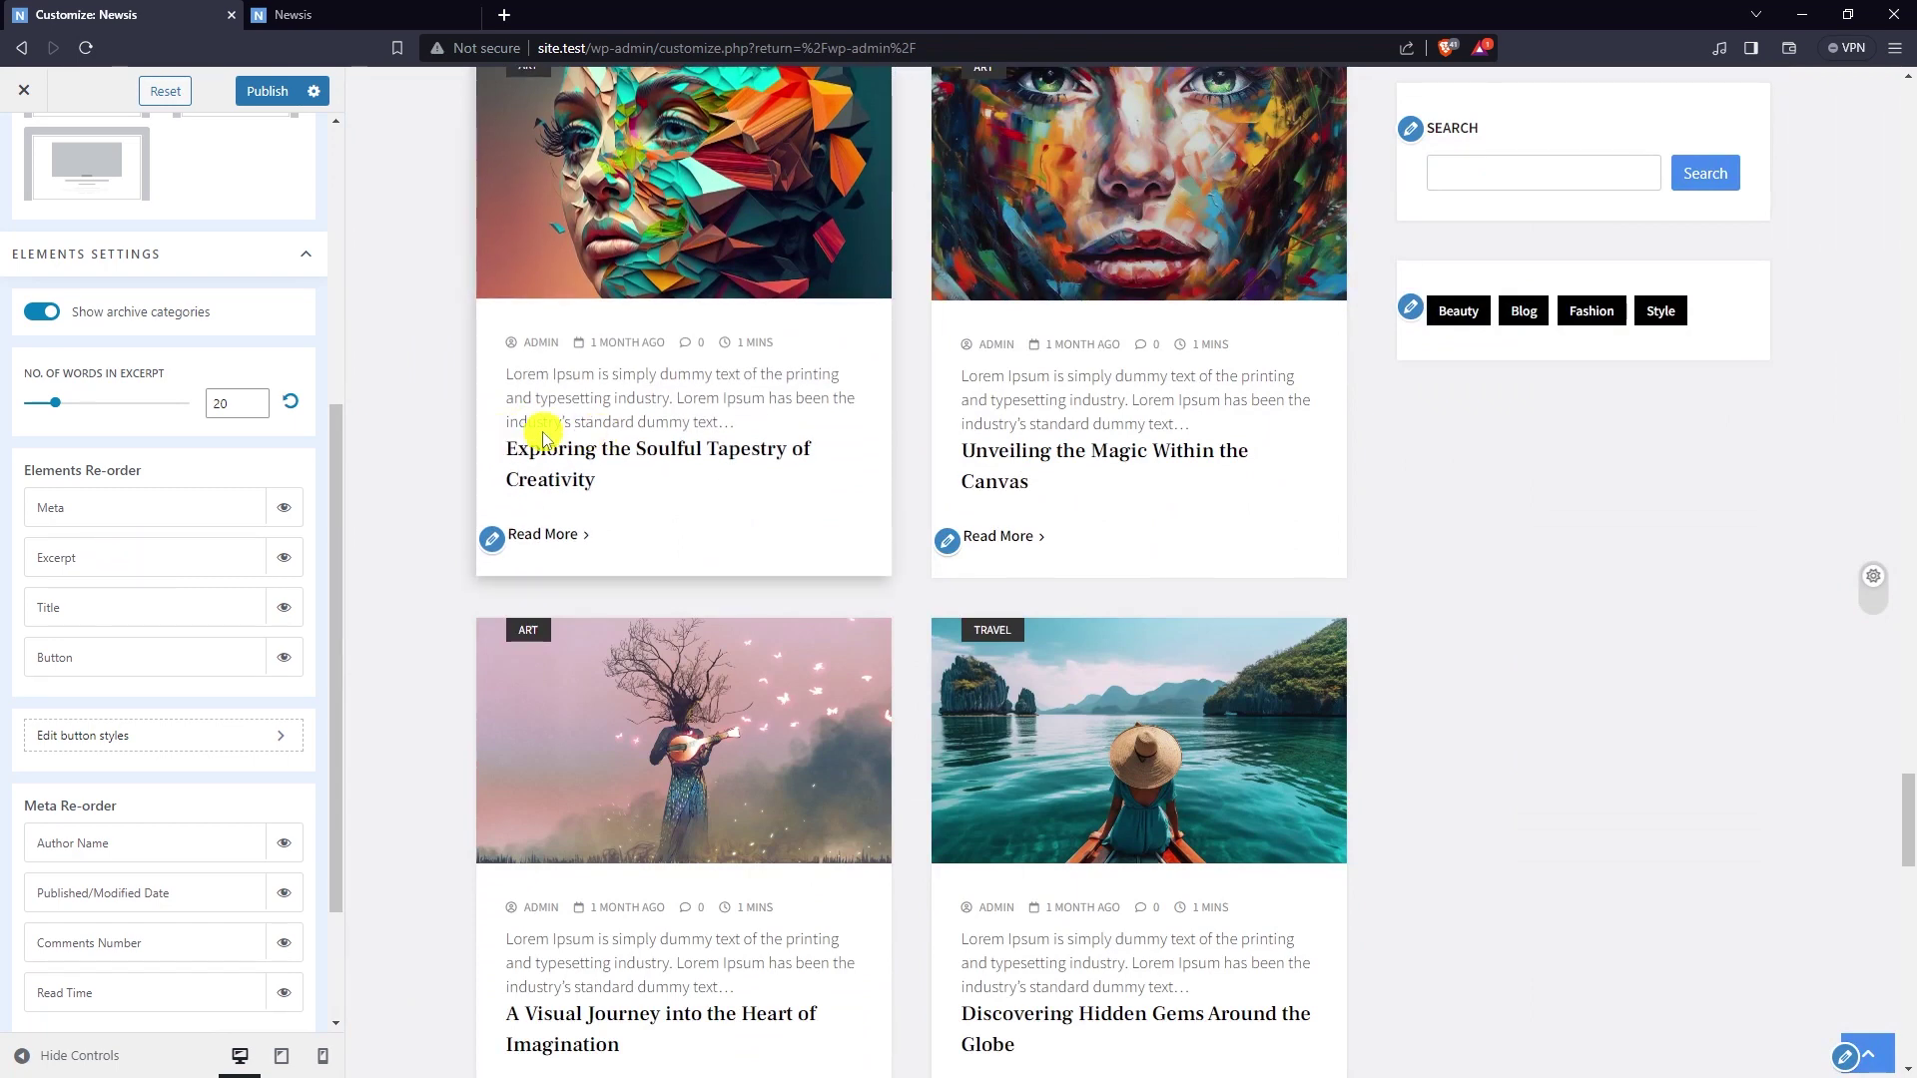
pyautogui.moveTo(103, 605); pyautogui.dragTo(121, 506)
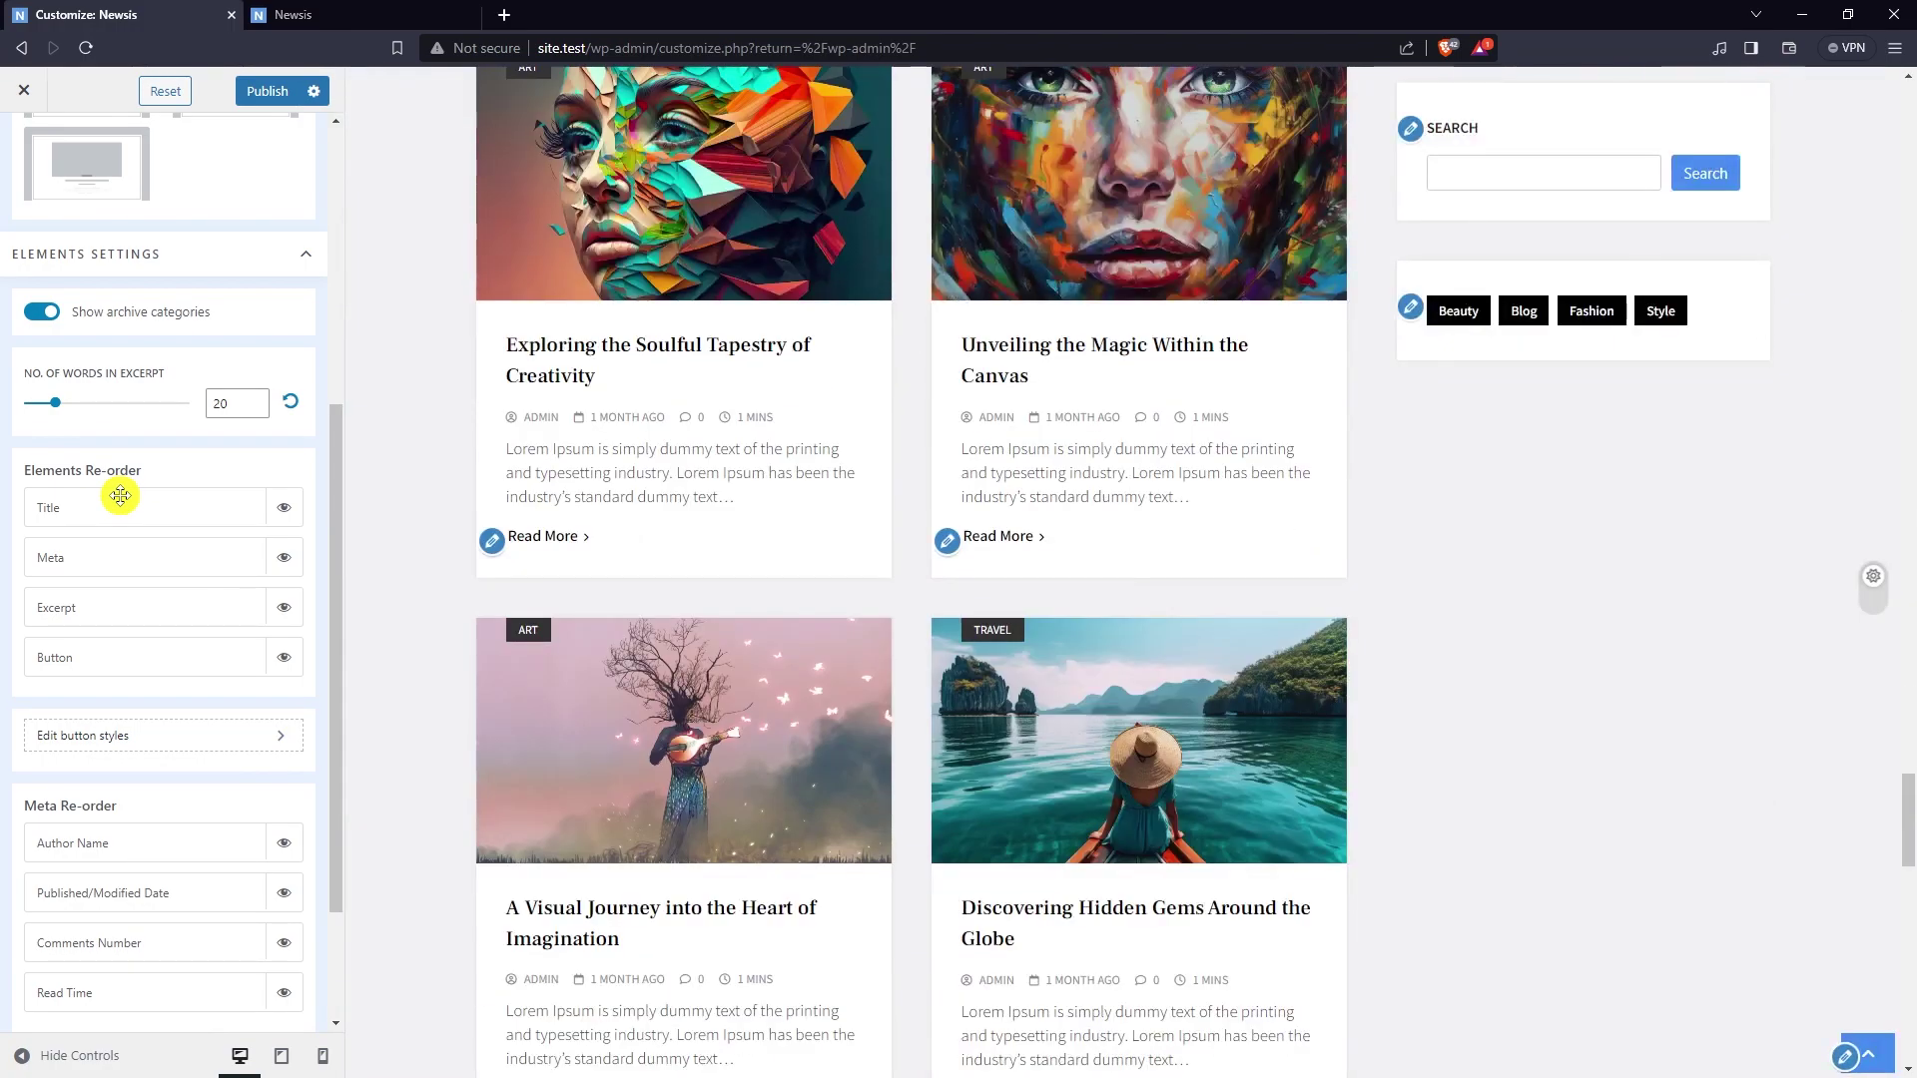
pyautogui.scroll(-2, 208, 532)
pyautogui.scroll(4, 403, 564)
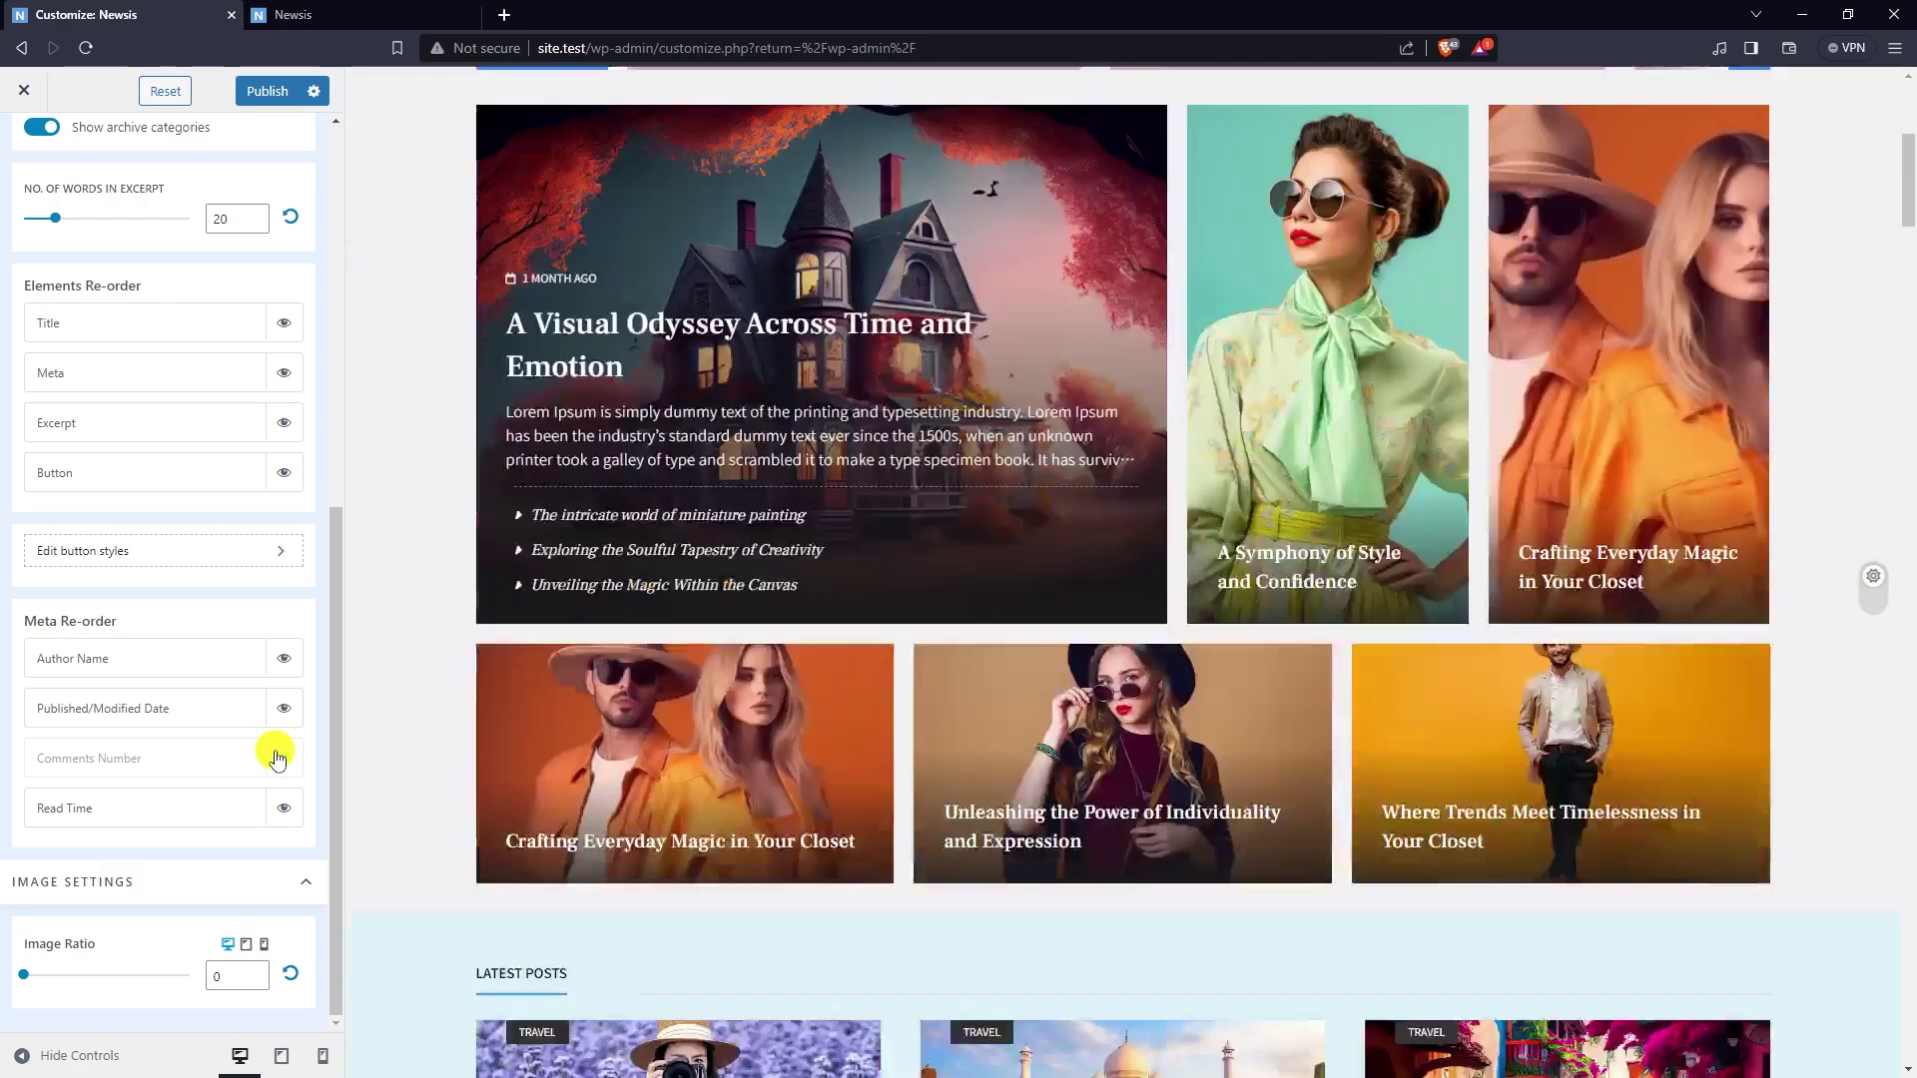
# - Set the archive post Image Ratio to 0.3 under Image Settings
pyautogui.scroll(2, 411, 736)
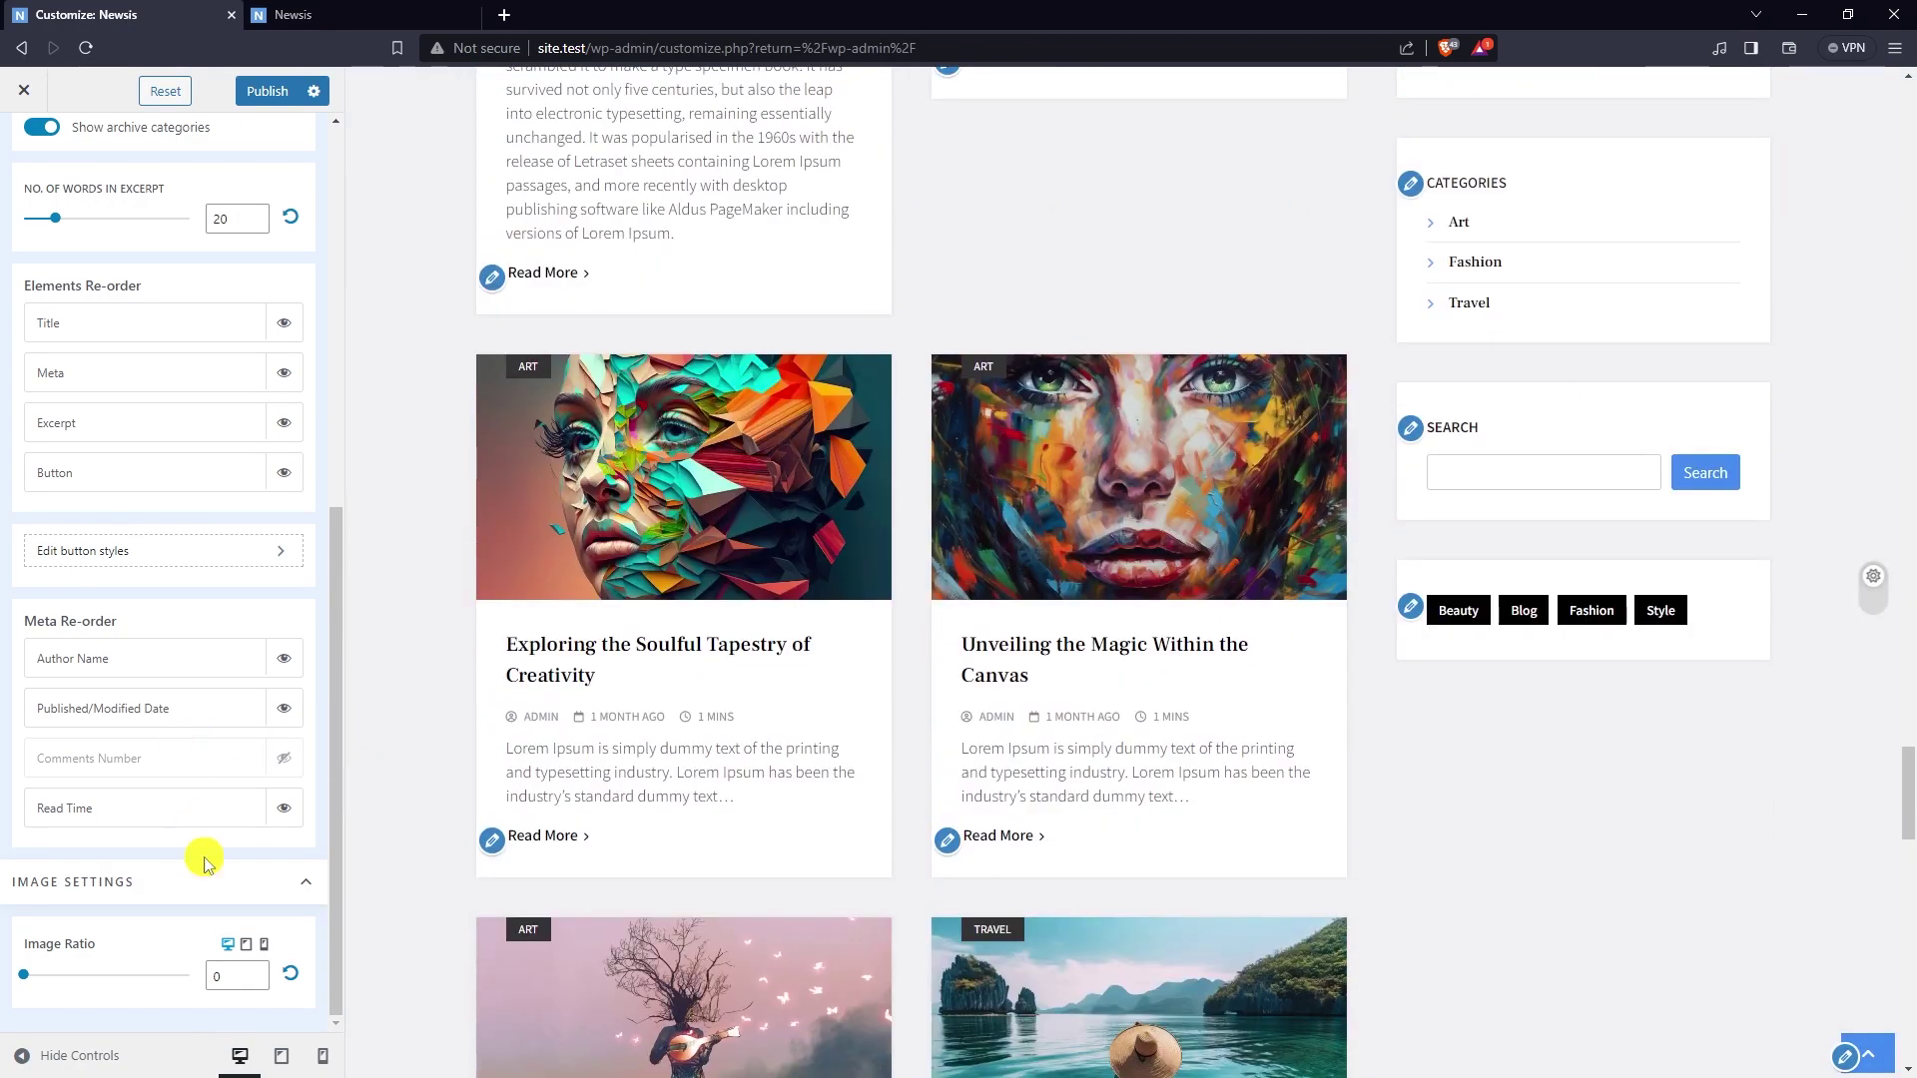
pyautogui.click(260, 971)
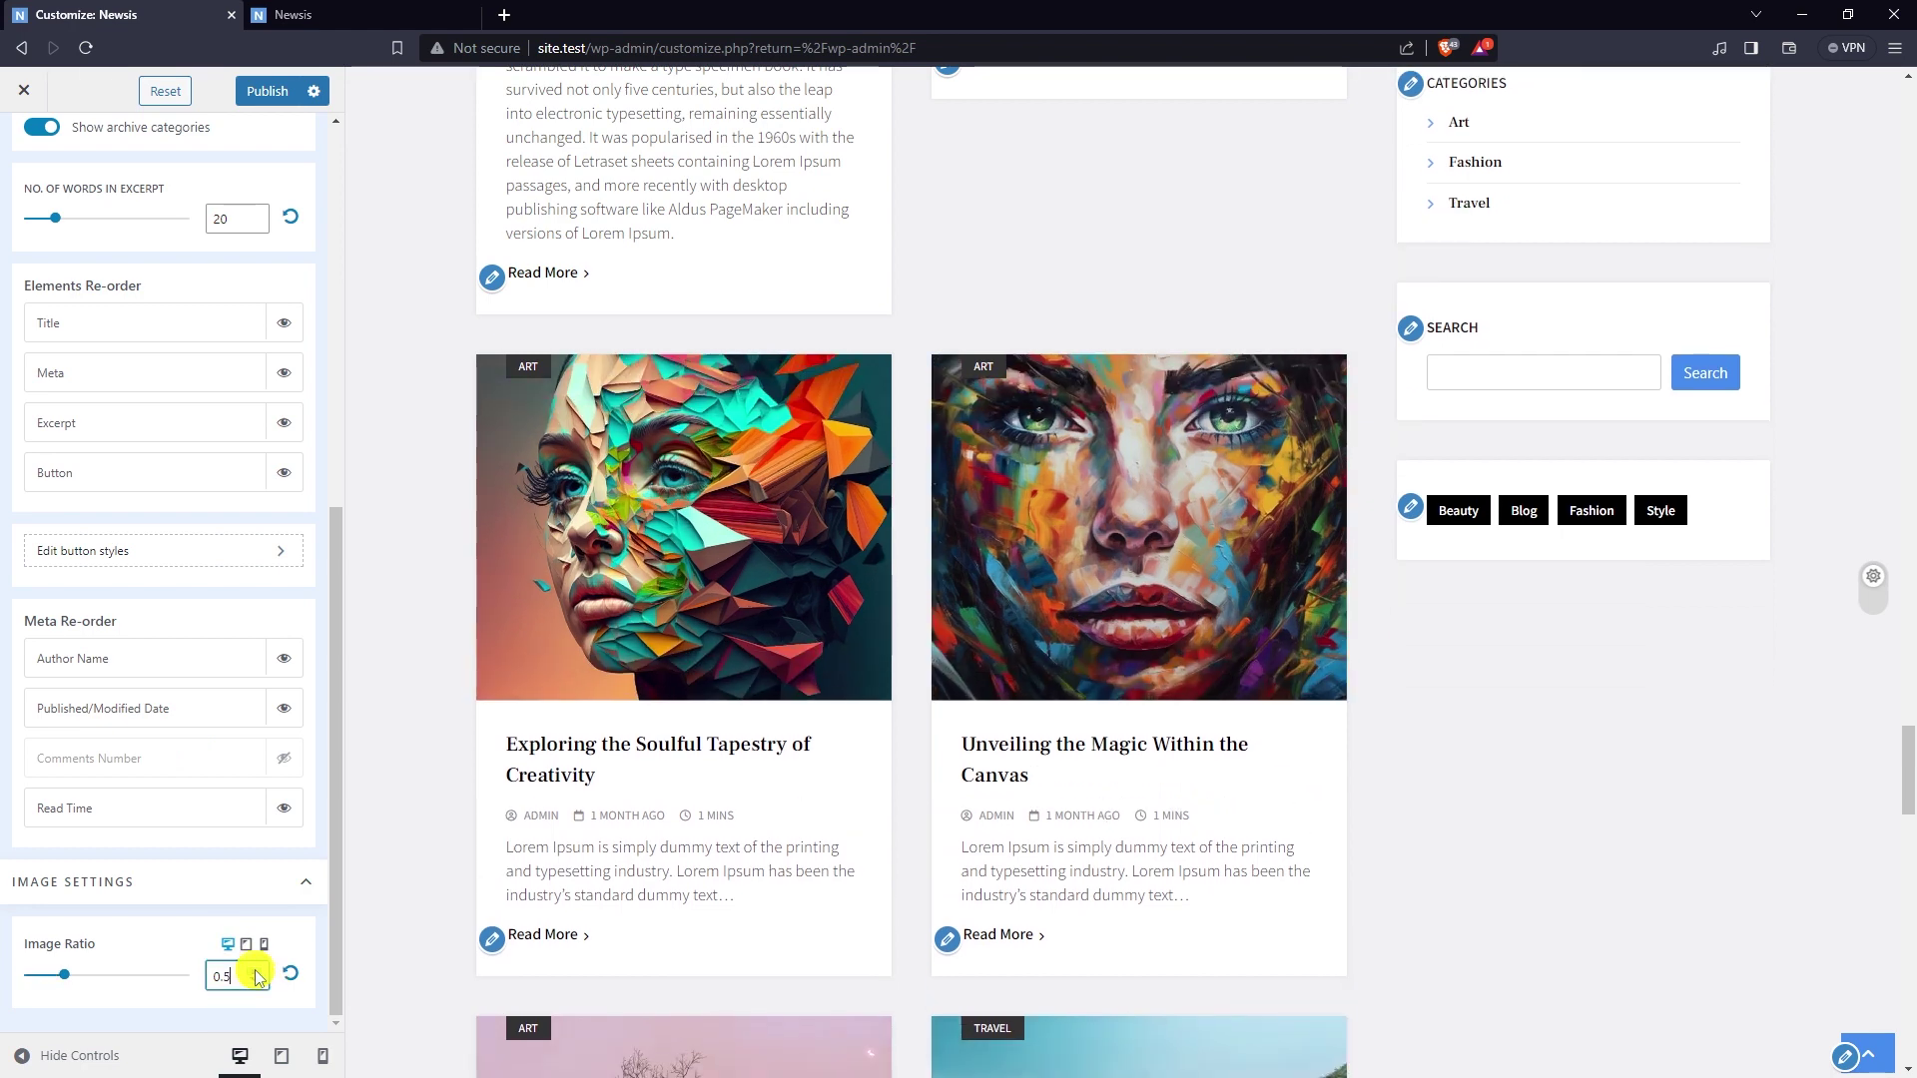
pyautogui.click(257, 987)
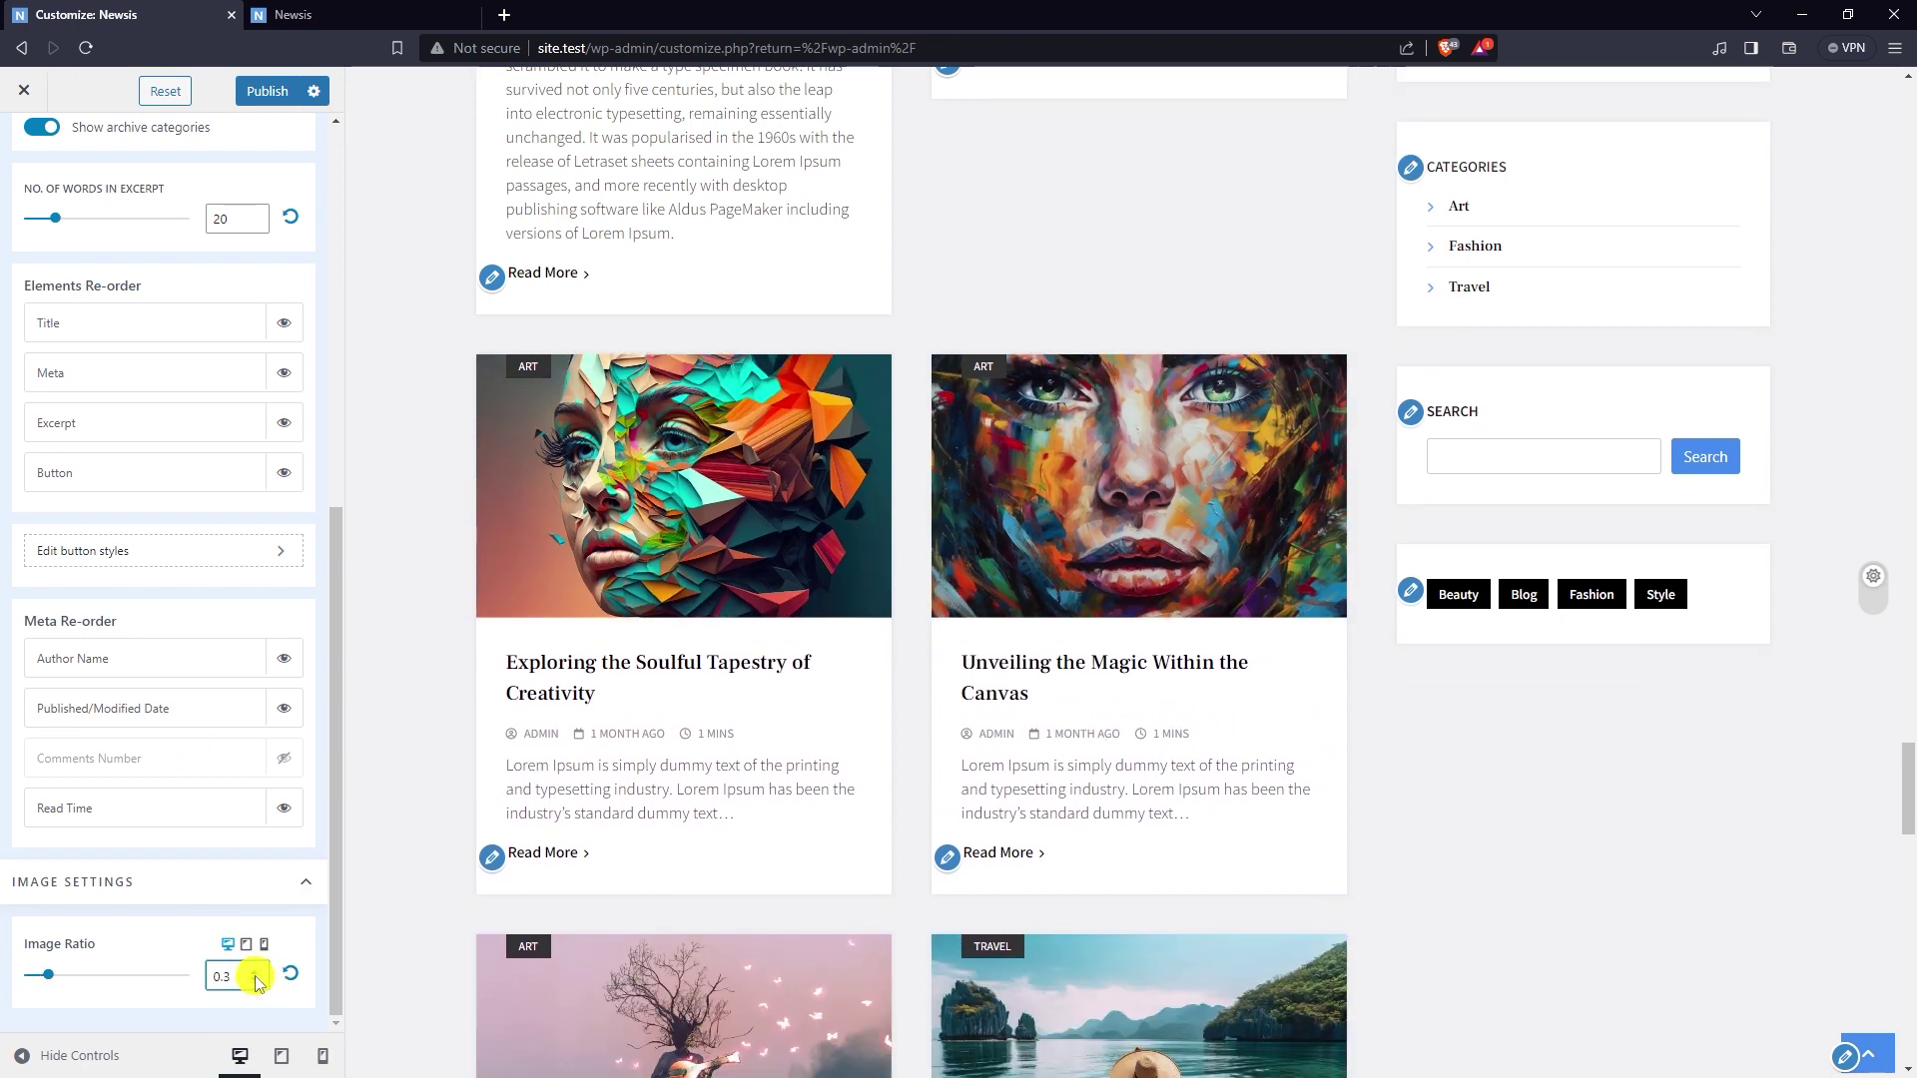
pyautogui.click(257, 972)
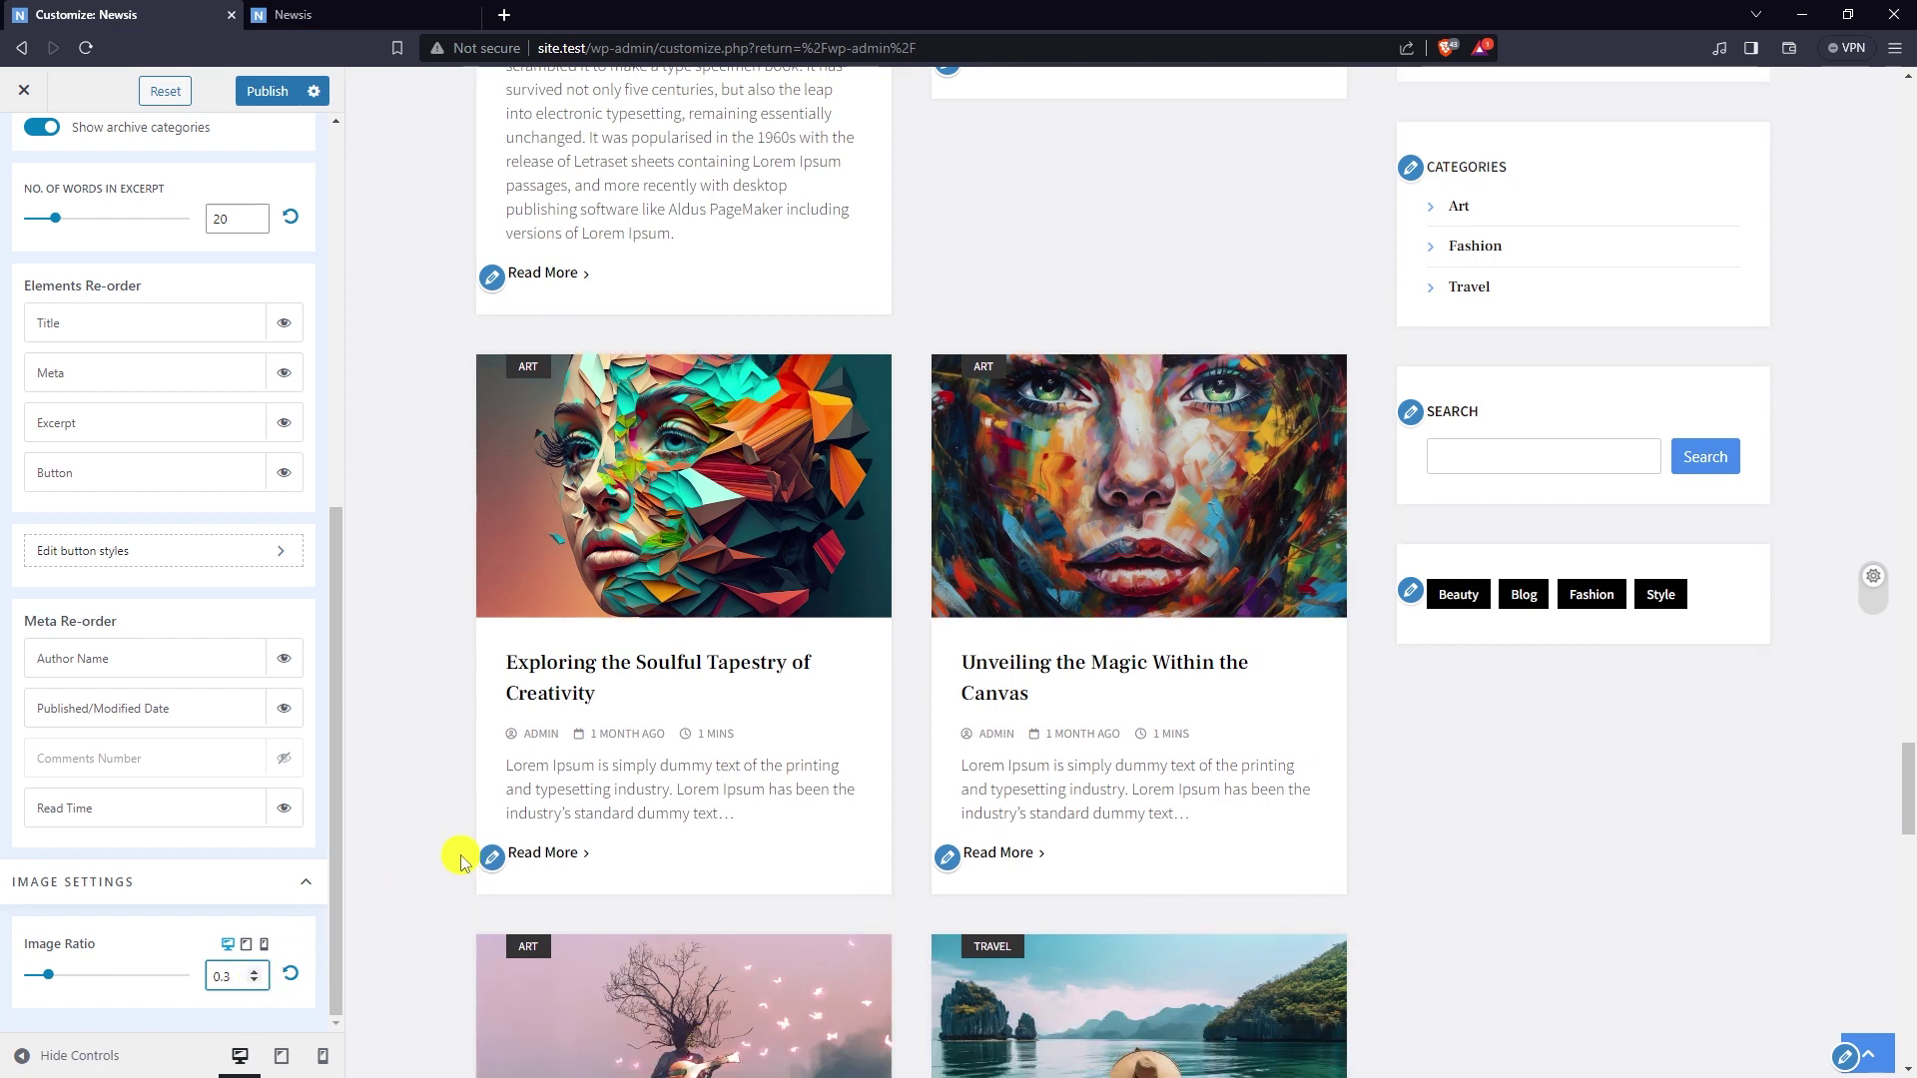
pyautogui.scroll(2, 439, 834)
pyautogui.scroll(6, 158, 616)
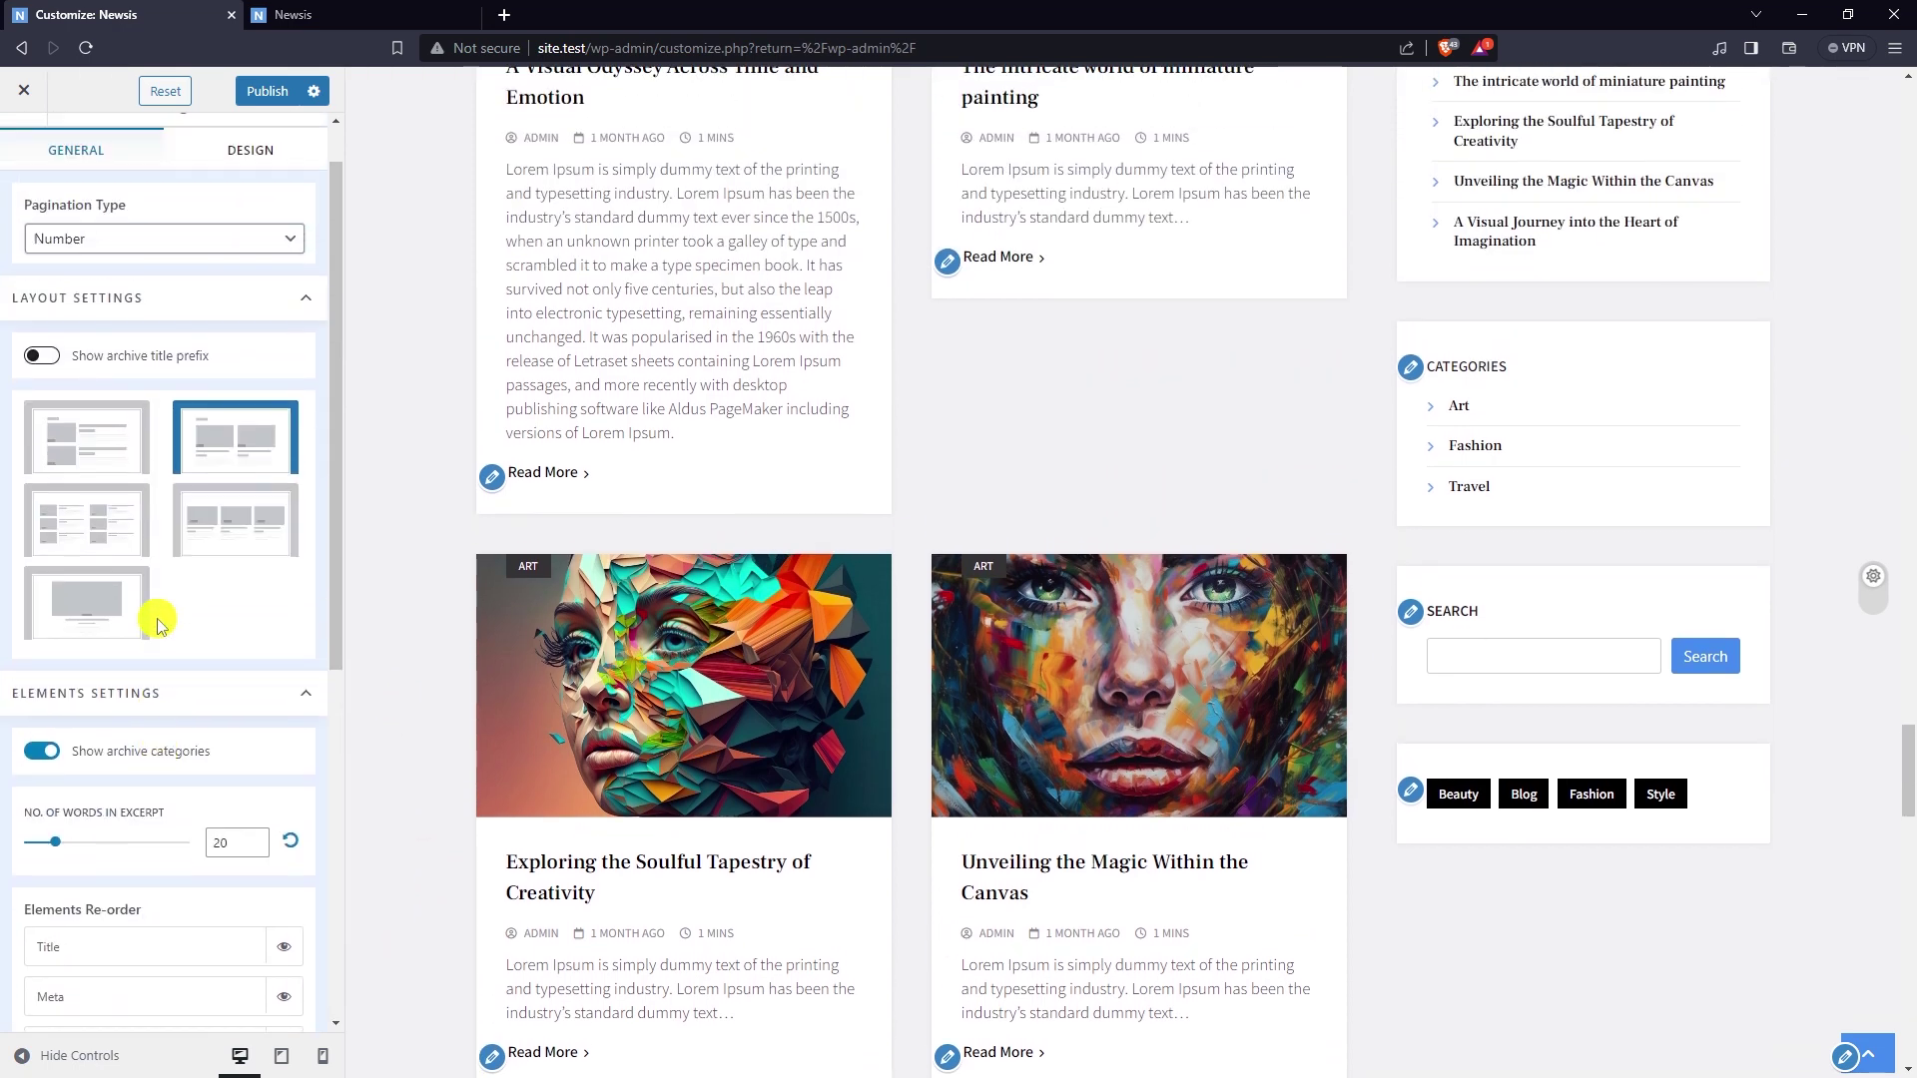
# - On the archive Design tab, set the Content background to light pink F4E6E6
pyautogui.click(261, 211)
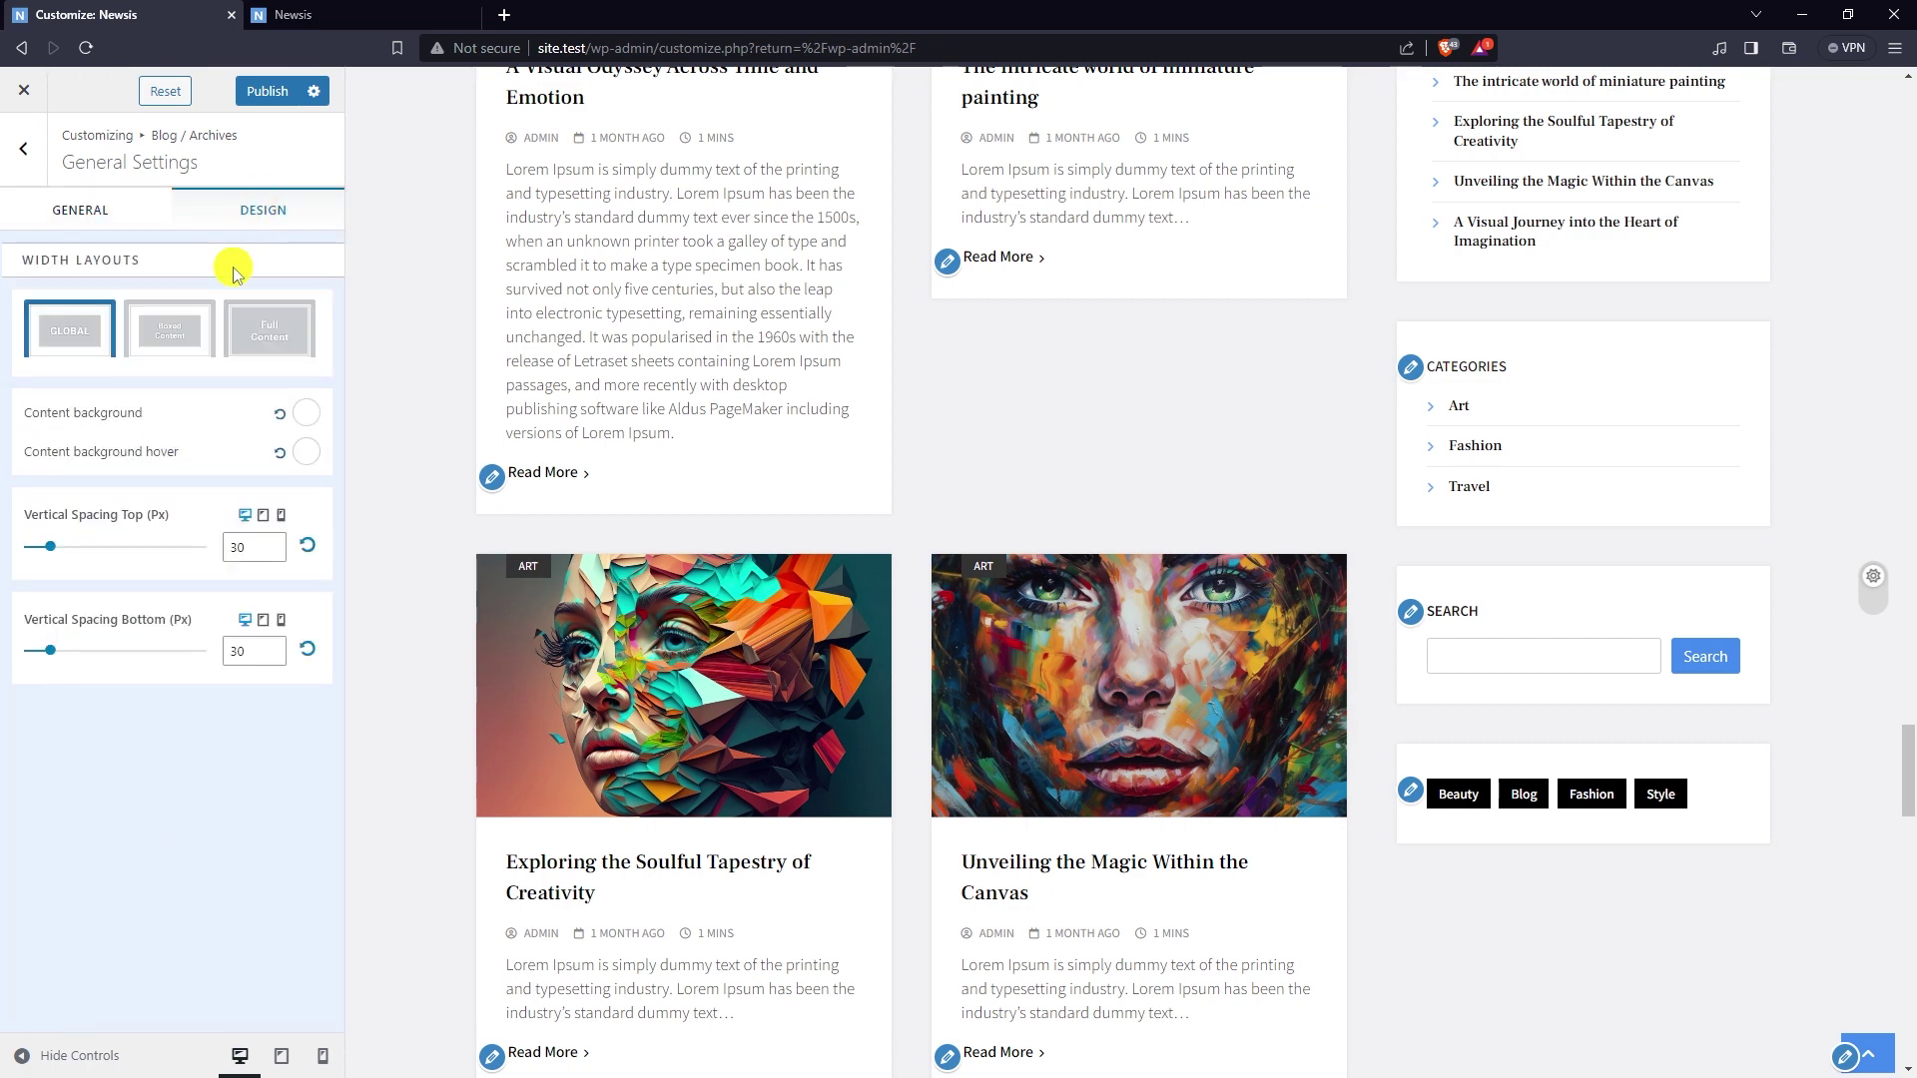
pyautogui.click(303, 415)
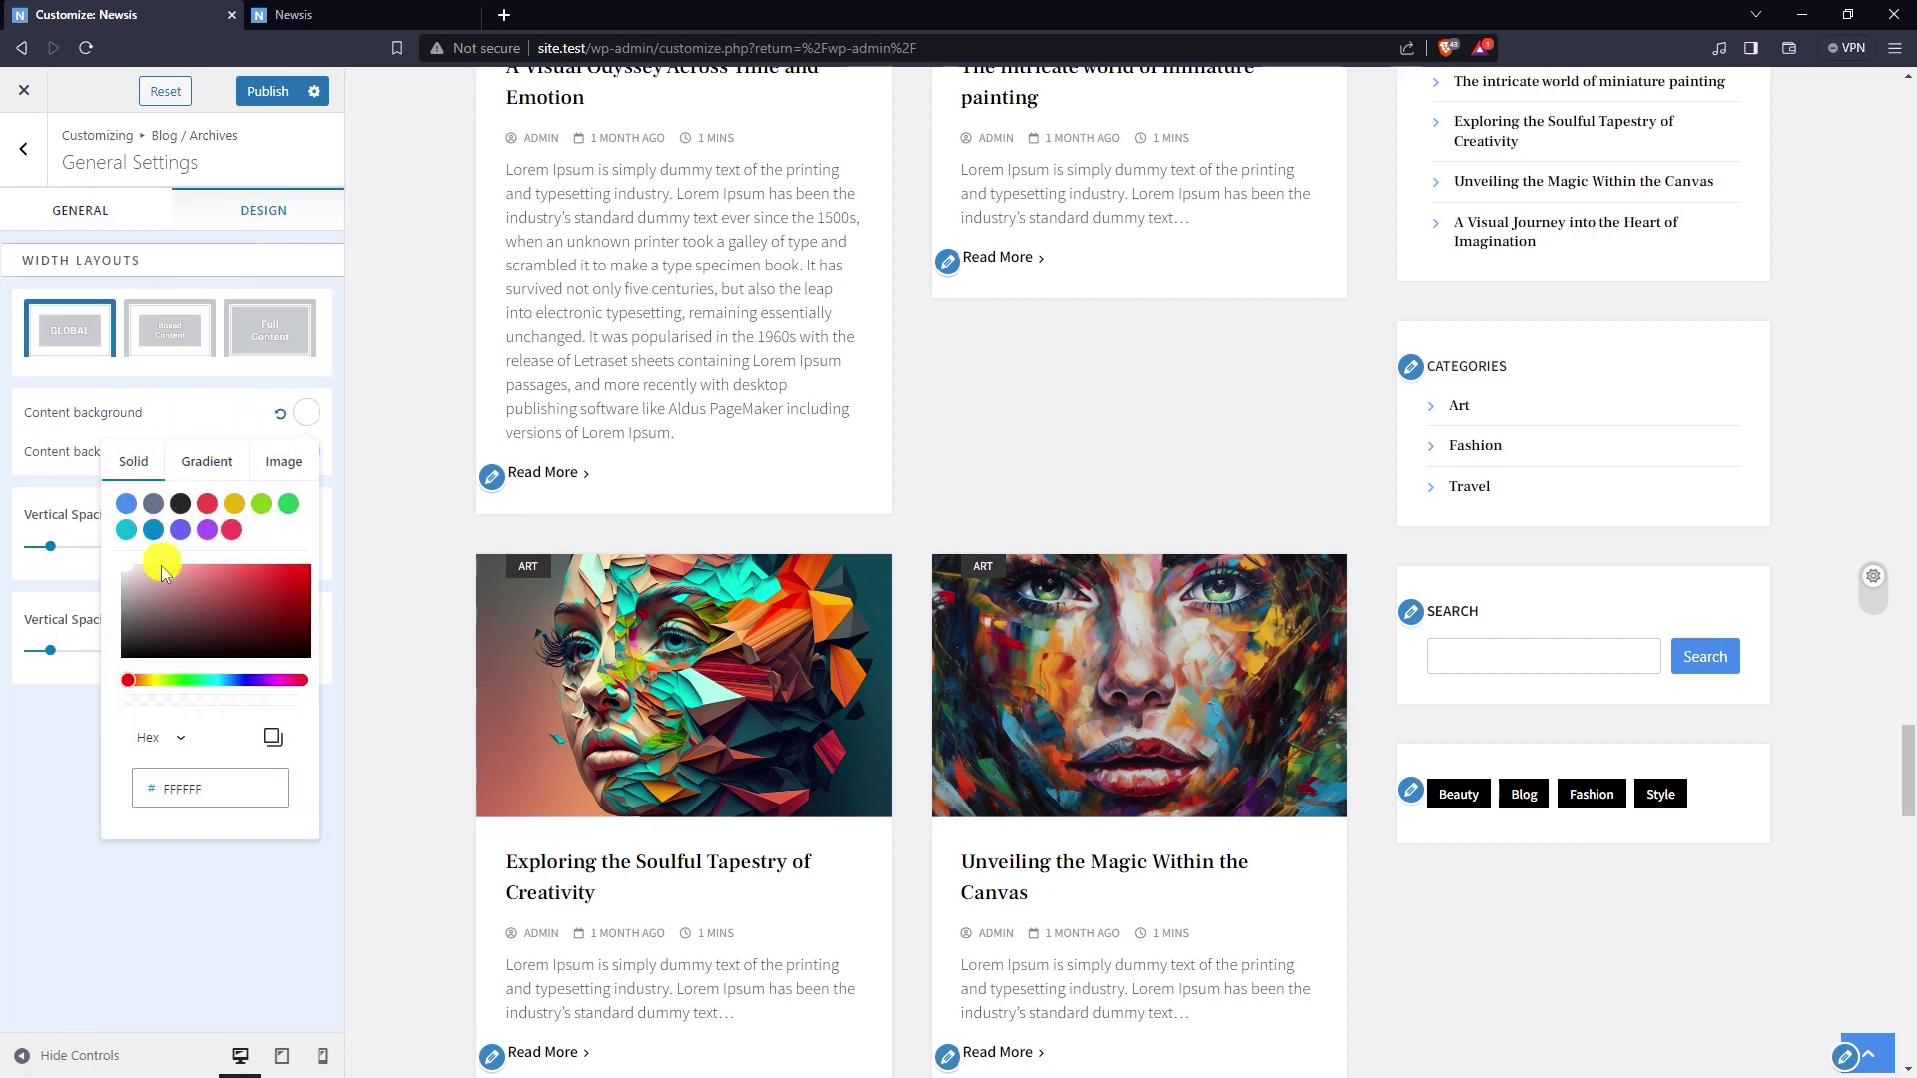
pyautogui.moveTo(127, 580); pyautogui.dragTo(125, 579)
pyautogui.scroll(4, 411, 572)
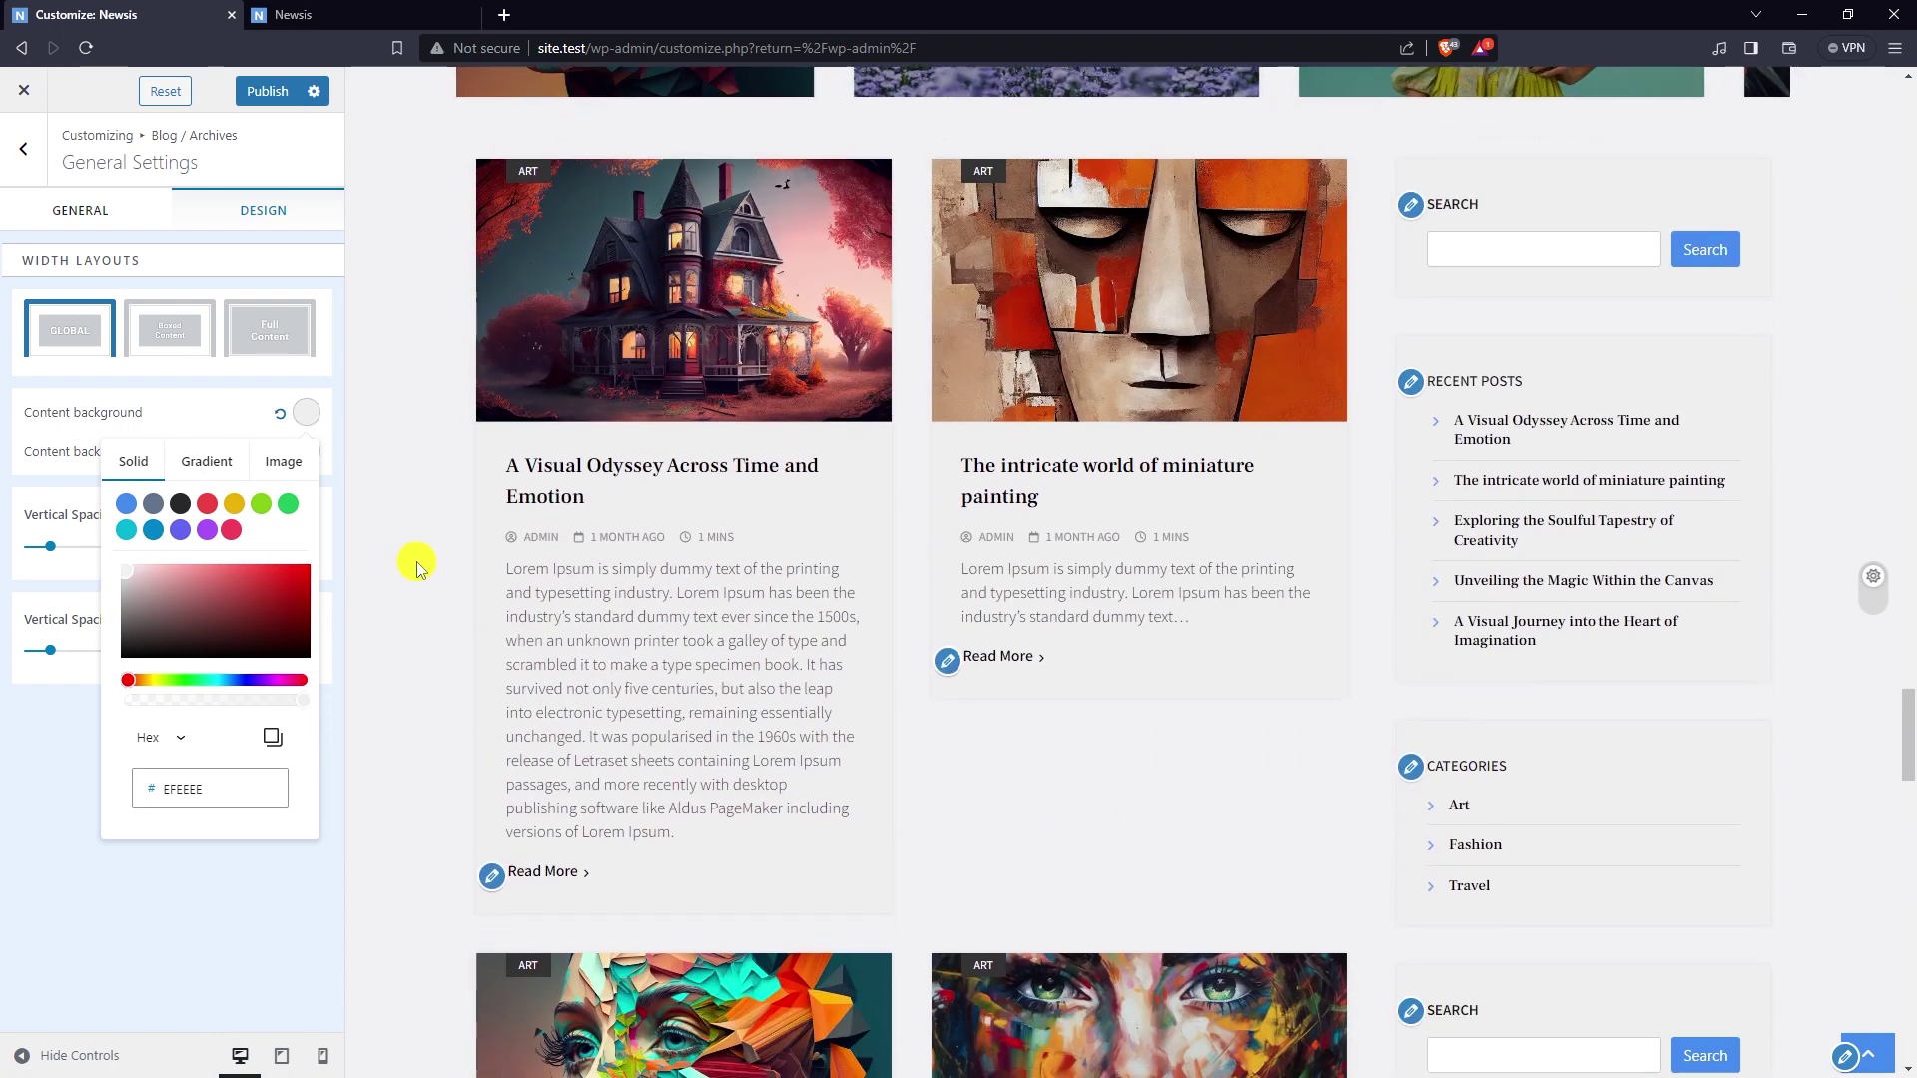
pyautogui.moveTo(129, 580); pyautogui.dragTo(137, 583)
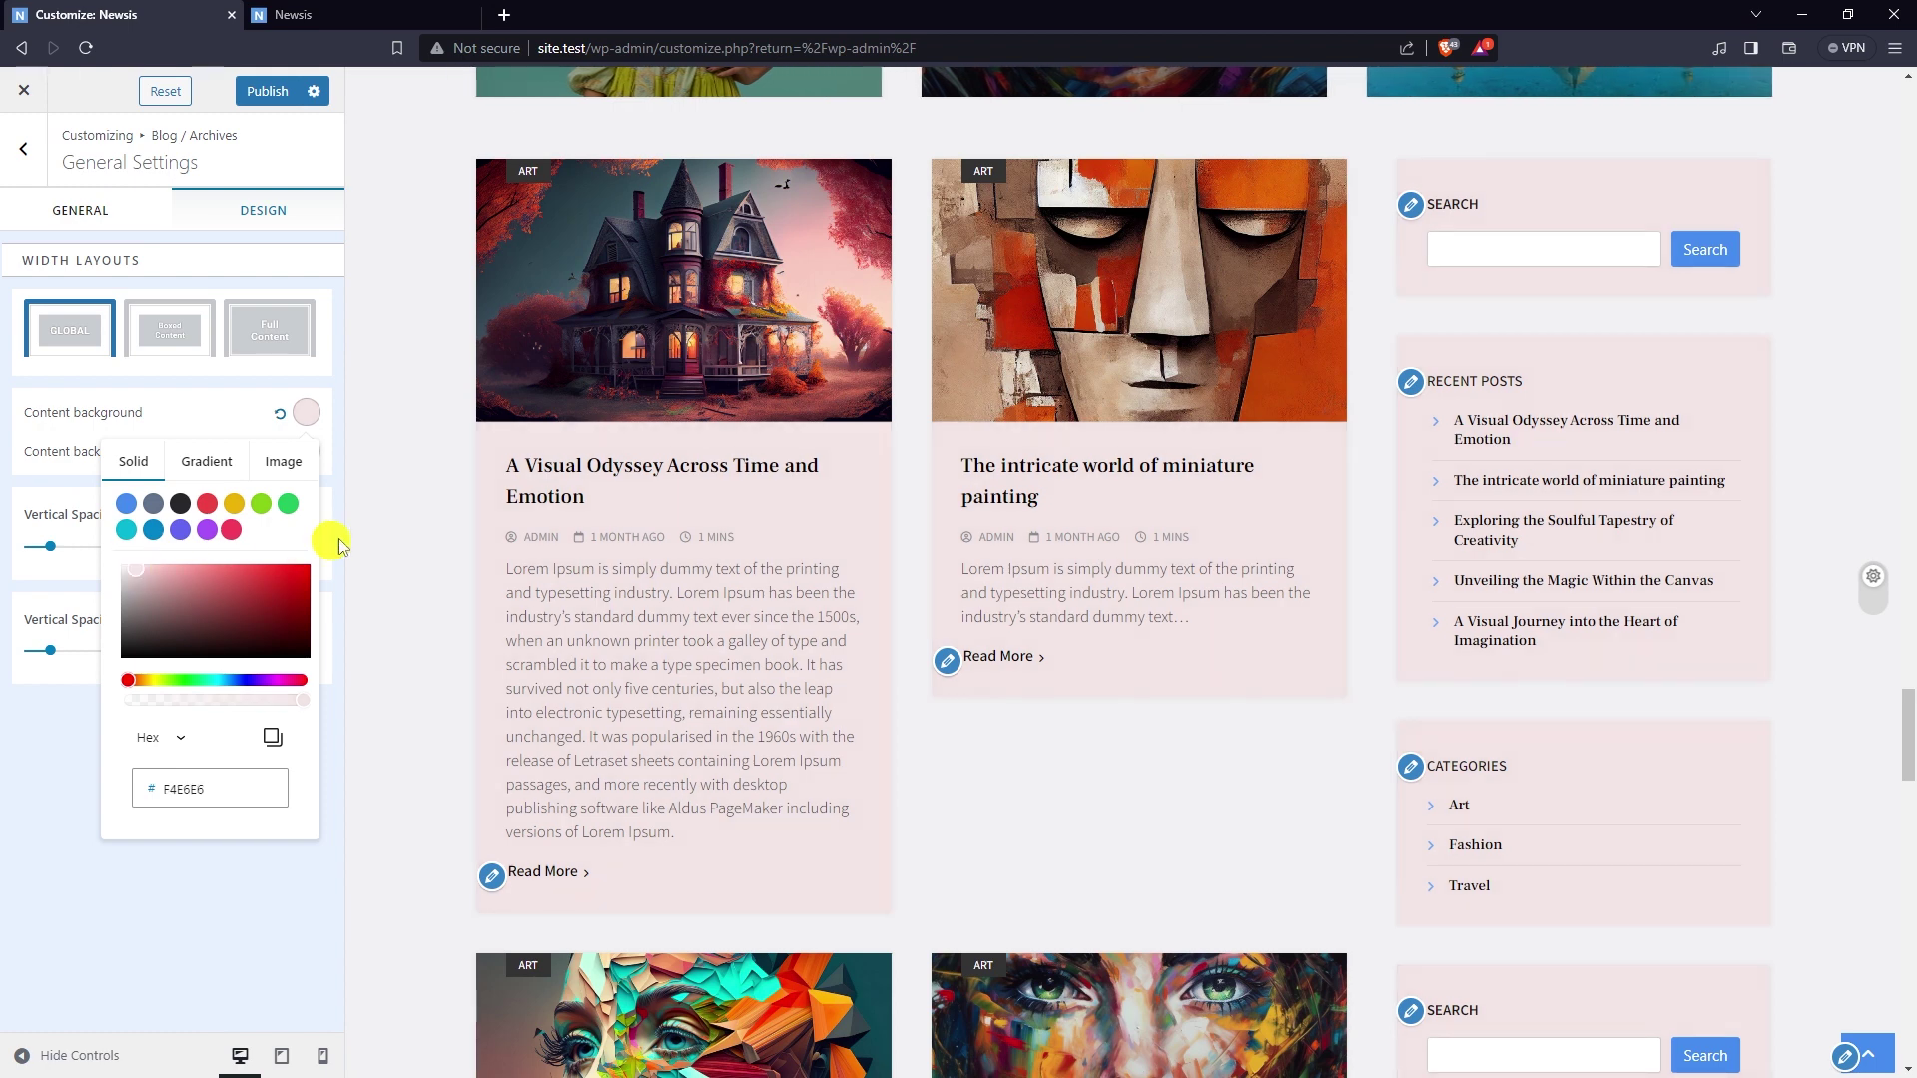
pyautogui.scroll(-2, 600, 529)
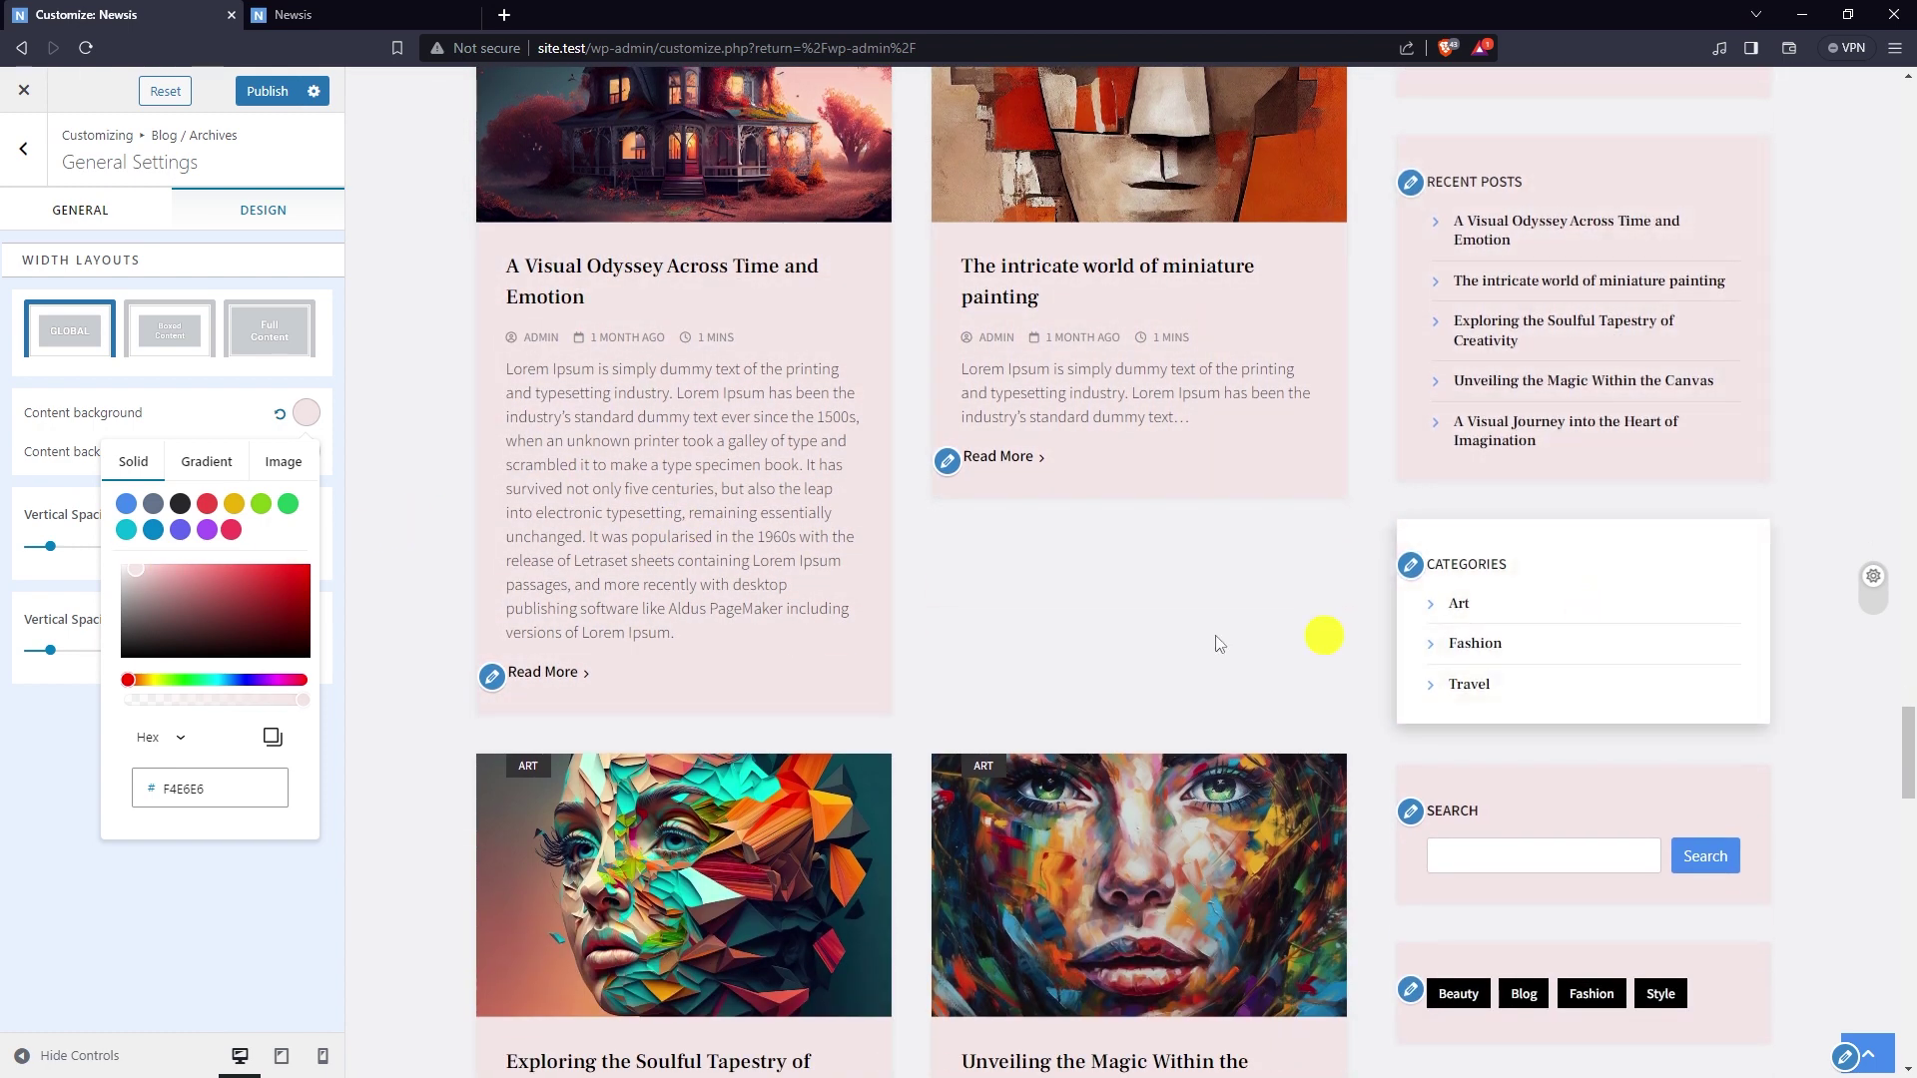
pyautogui.click(60, 569)
# - Give the archive cards a pink Content background hover colour
pyautogui.click(310, 454)
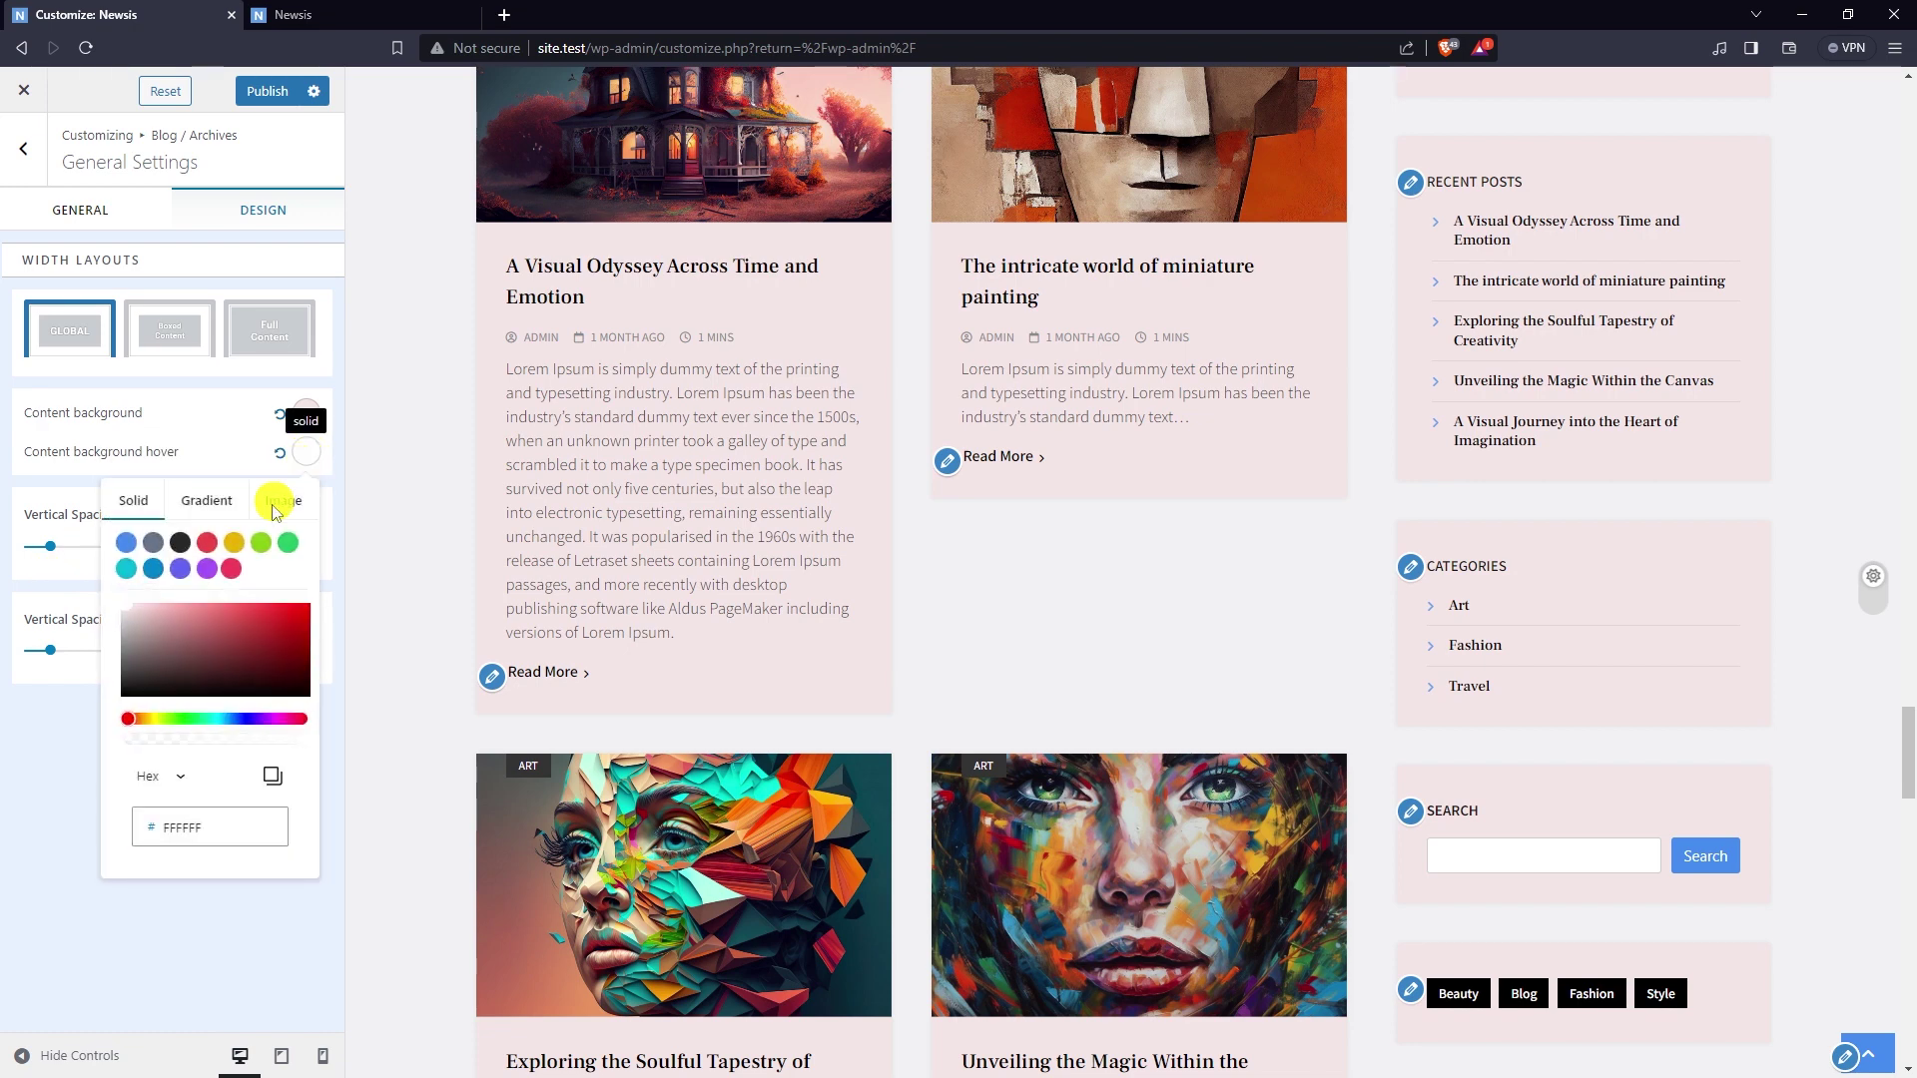
pyautogui.click(282, 455)
pyautogui.click(263, 473)
pyautogui.click(152, 619)
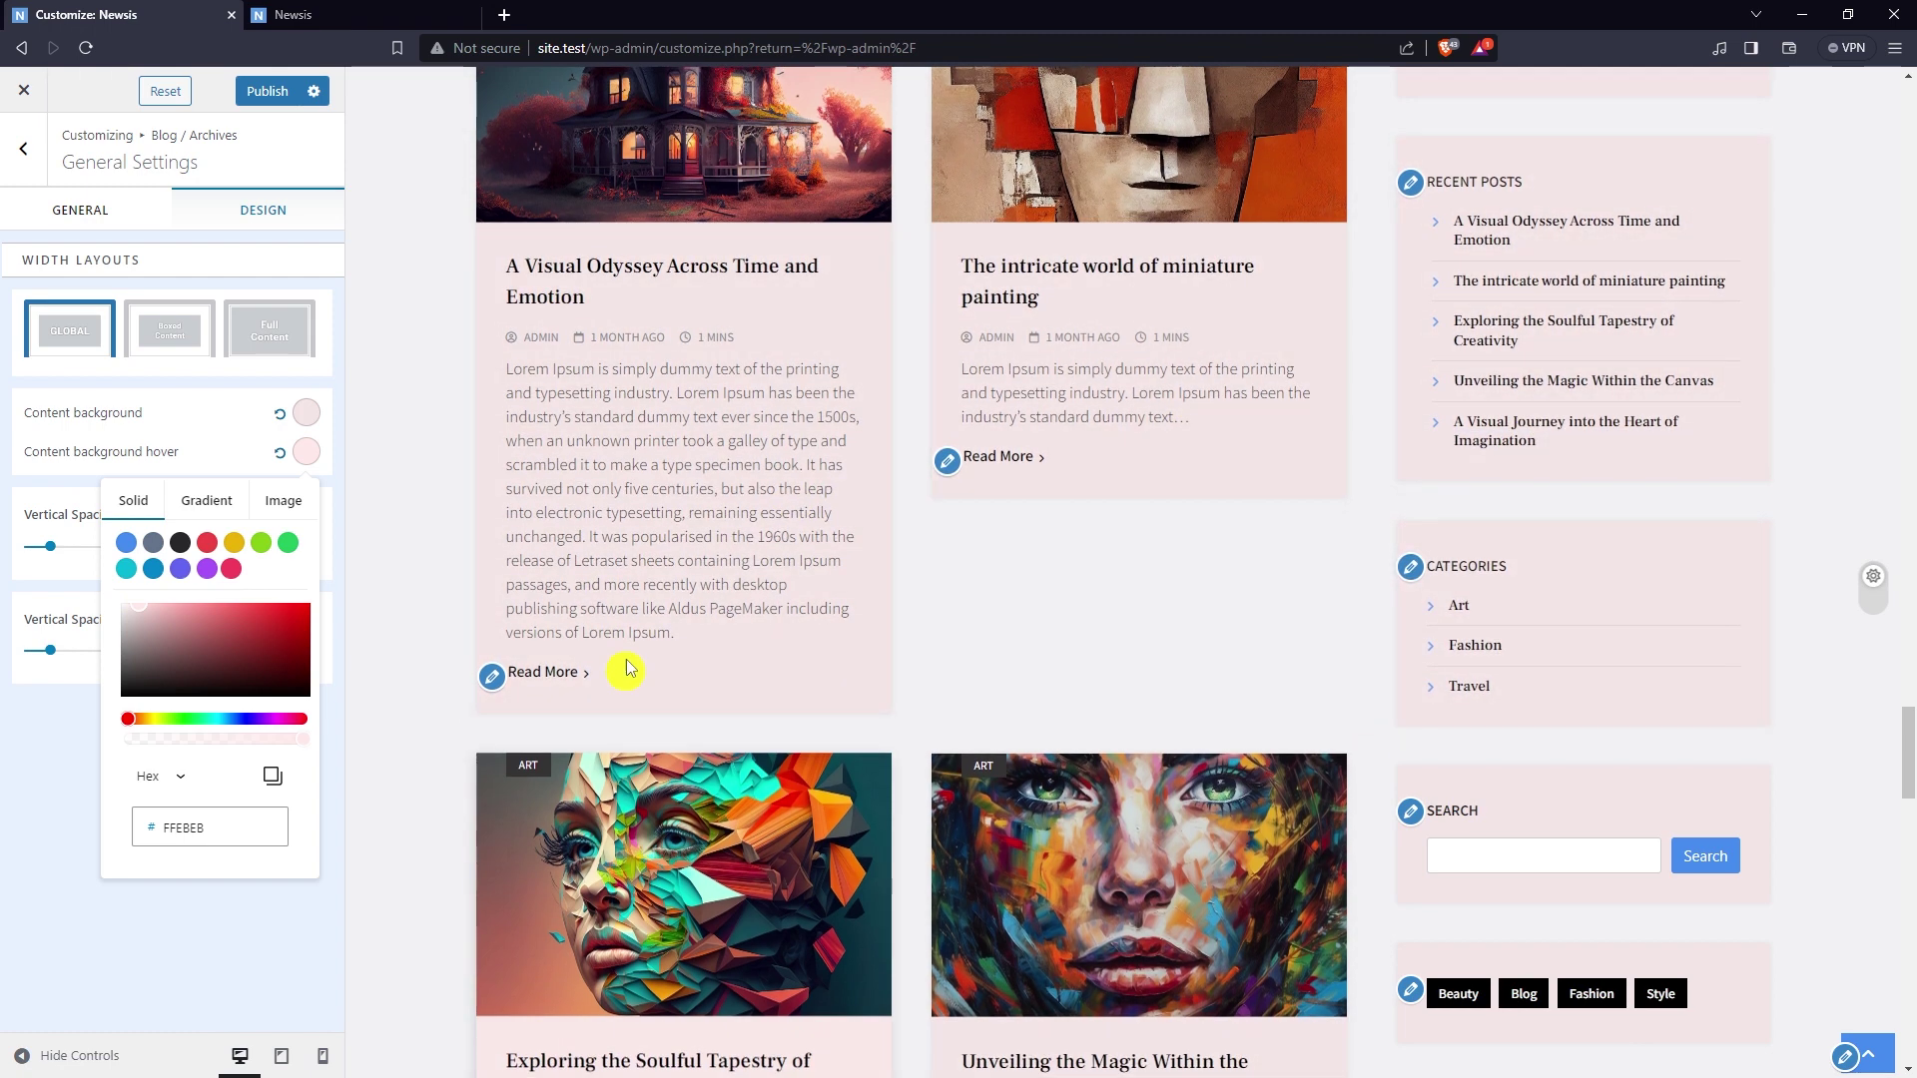
pyautogui.click(60, 727)
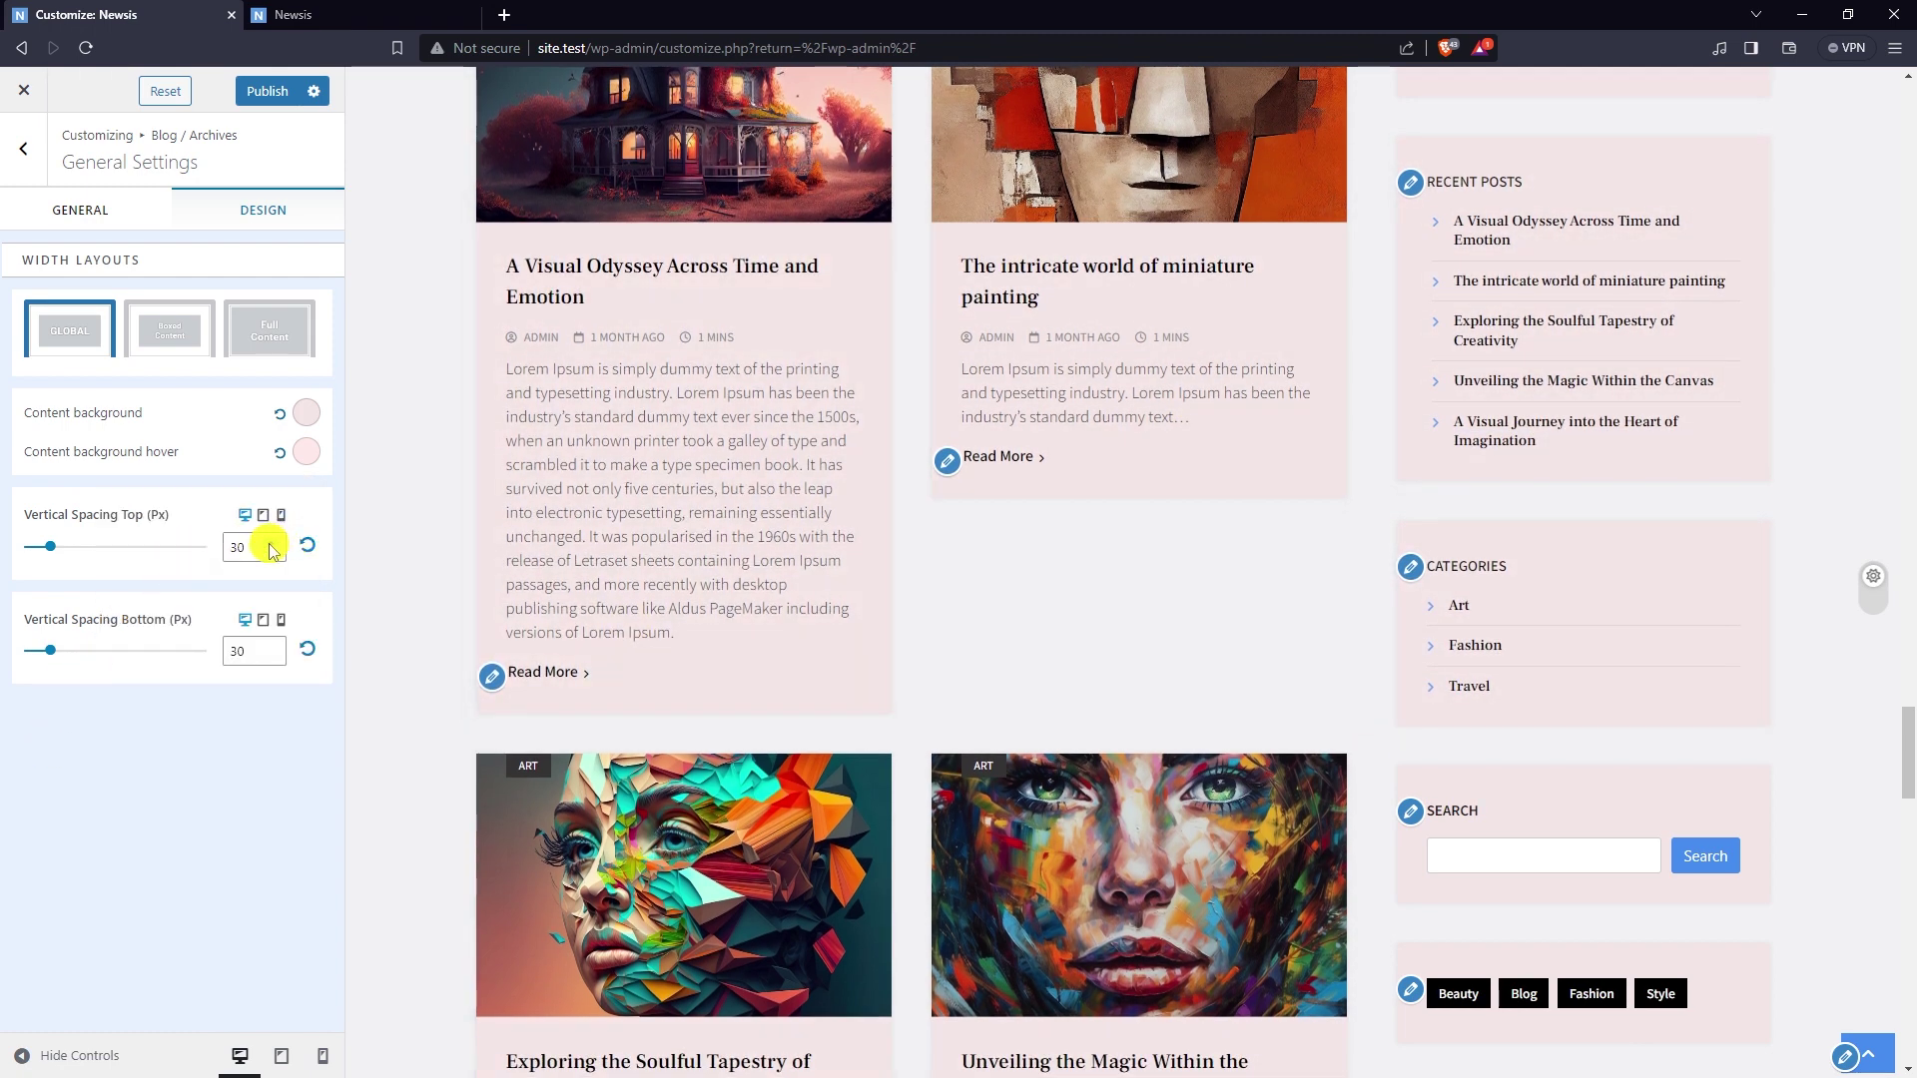
# - Set the archive Vertical Spacing Top and Bottom to 50 px
pyautogui.moveTo(269, 544); pyautogui.dragTo(269, 544)
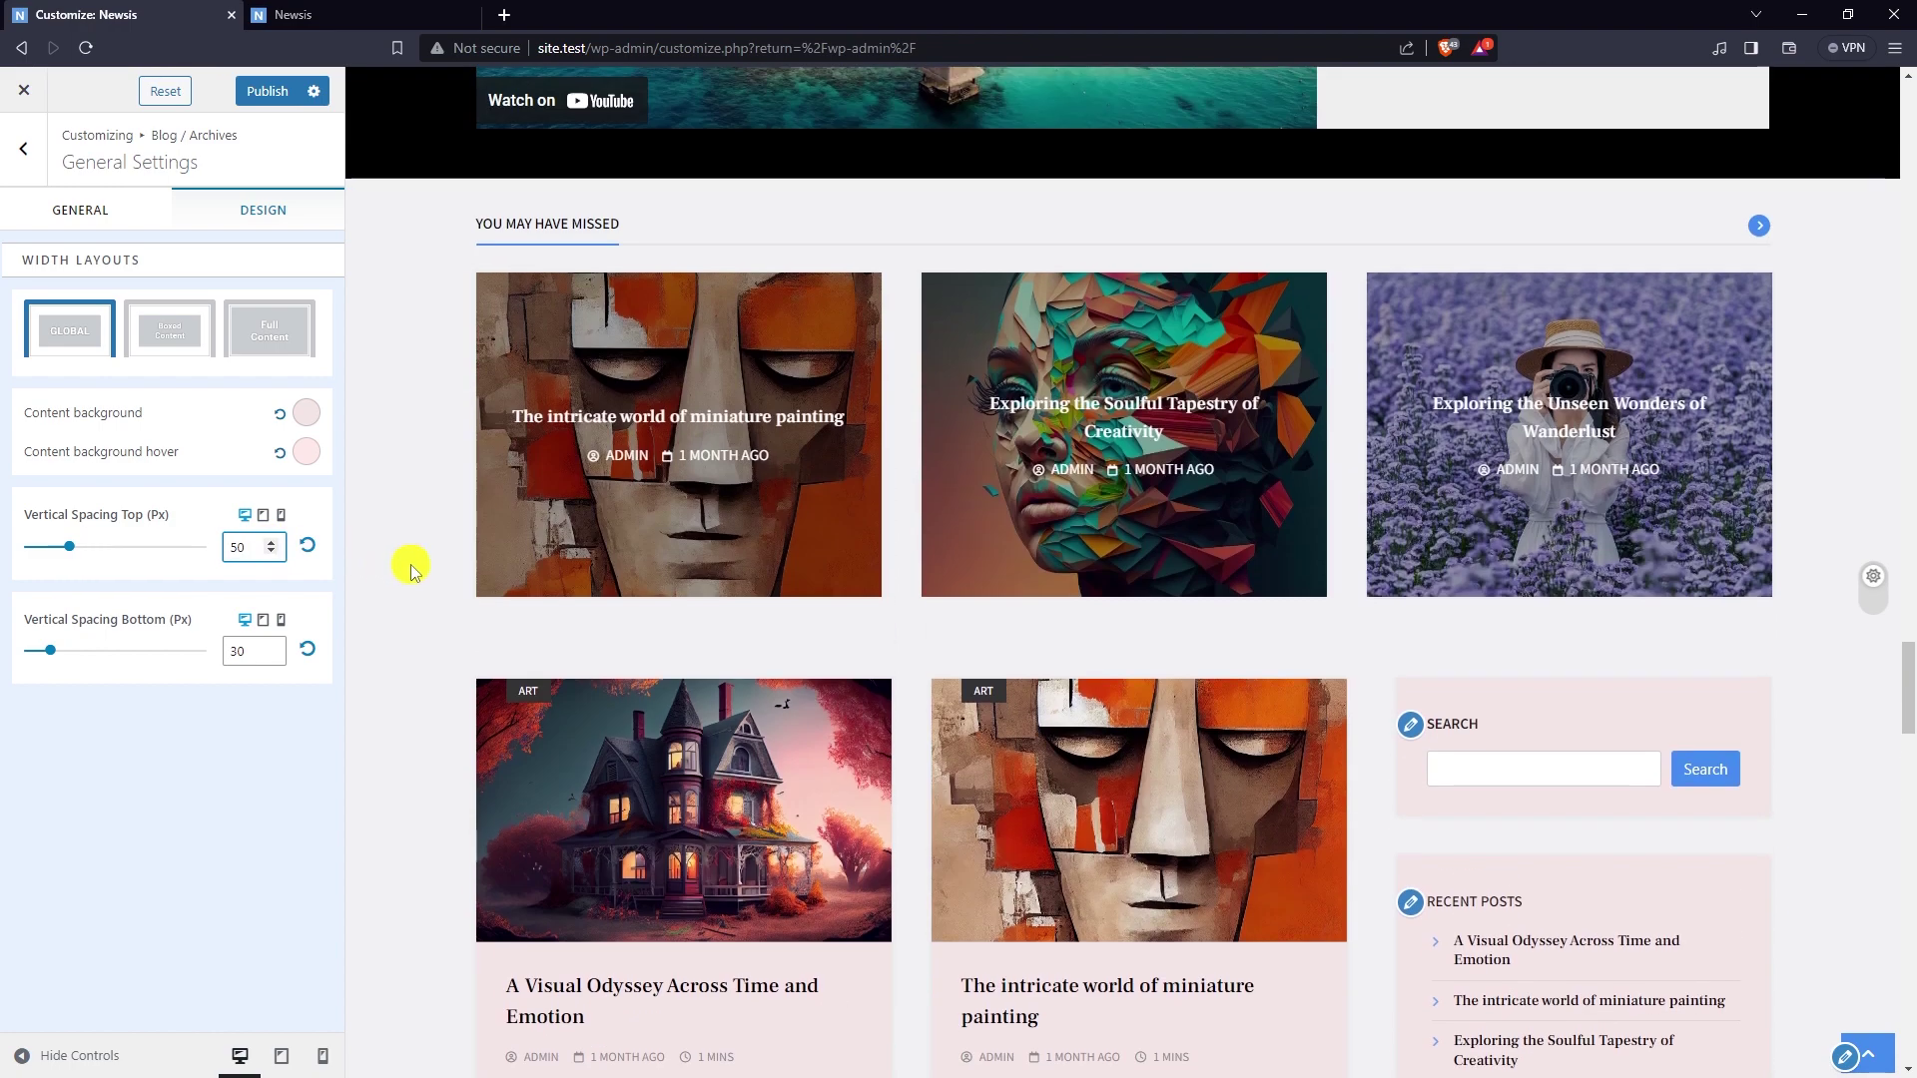
pyautogui.scroll(-6, 376, 599)
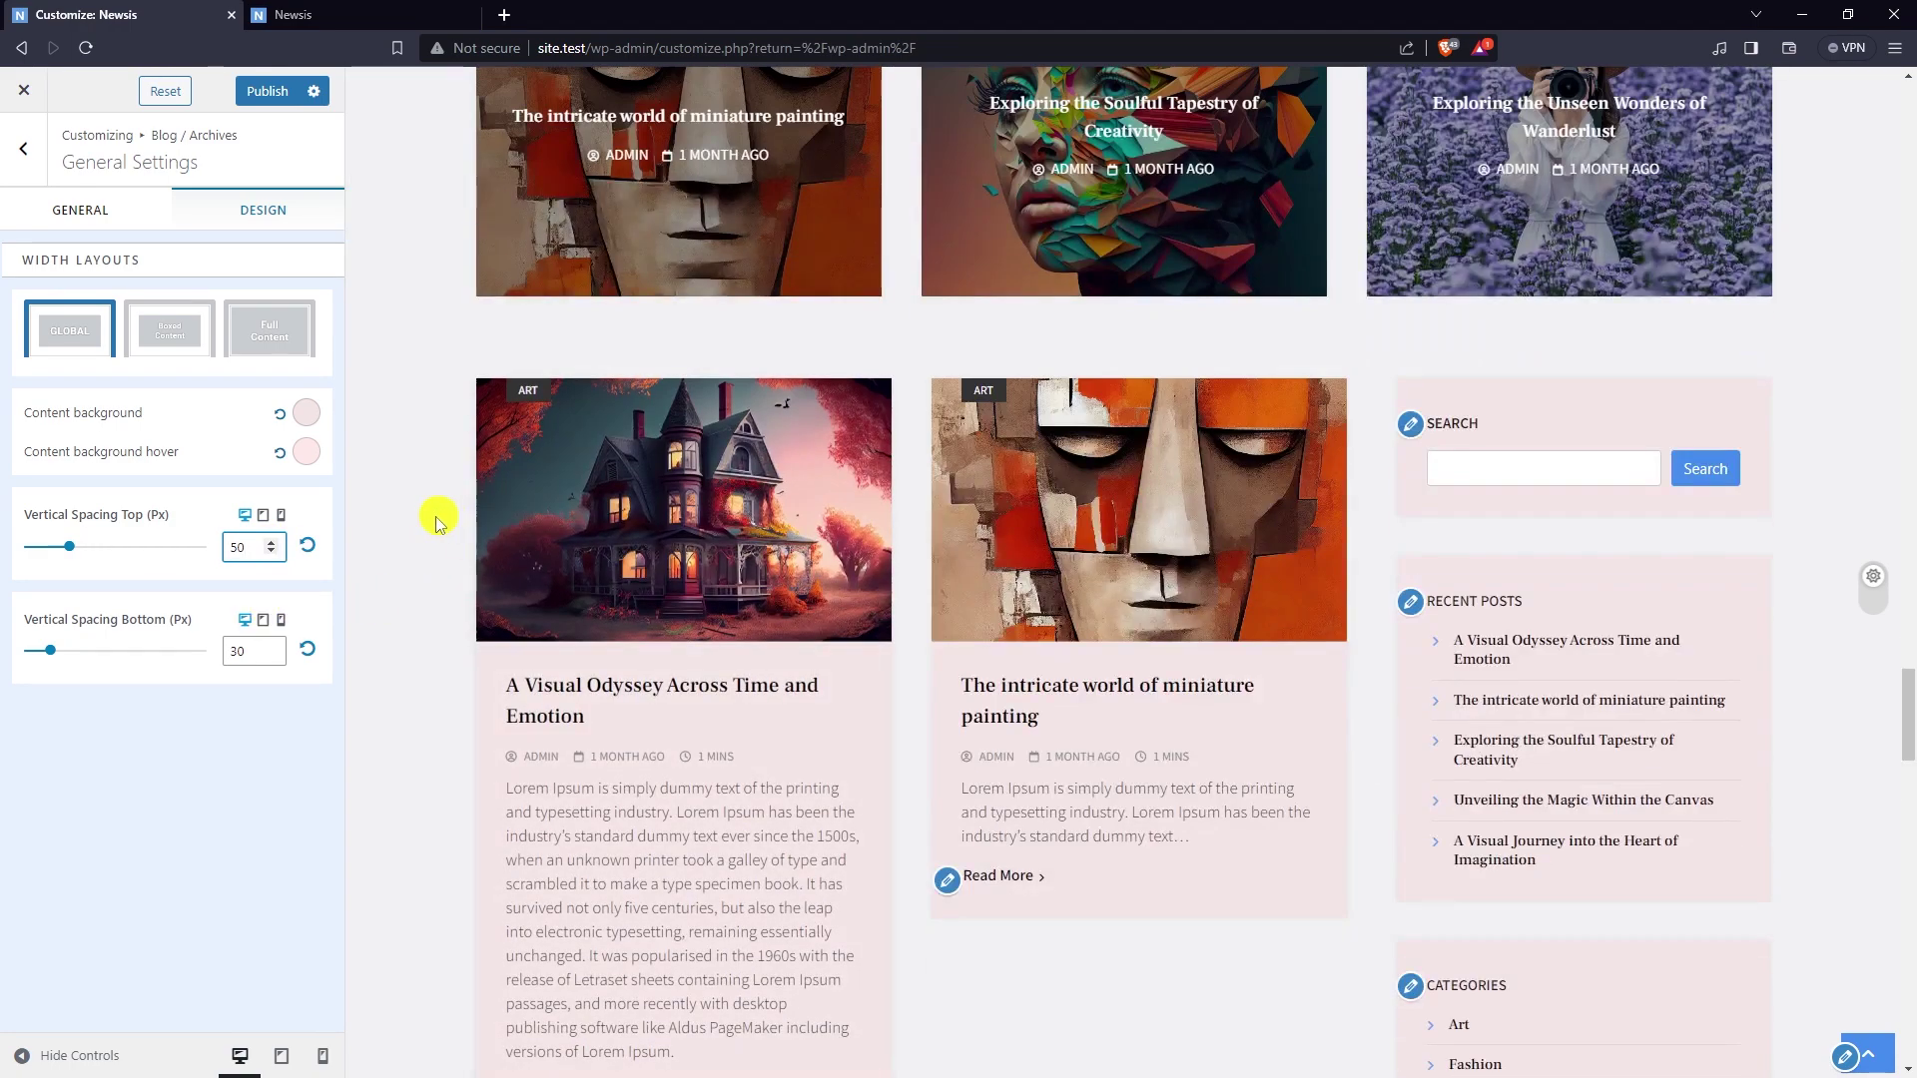
pyautogui.scroll(1, 462, 518)
pyautogui.click(272, 647)
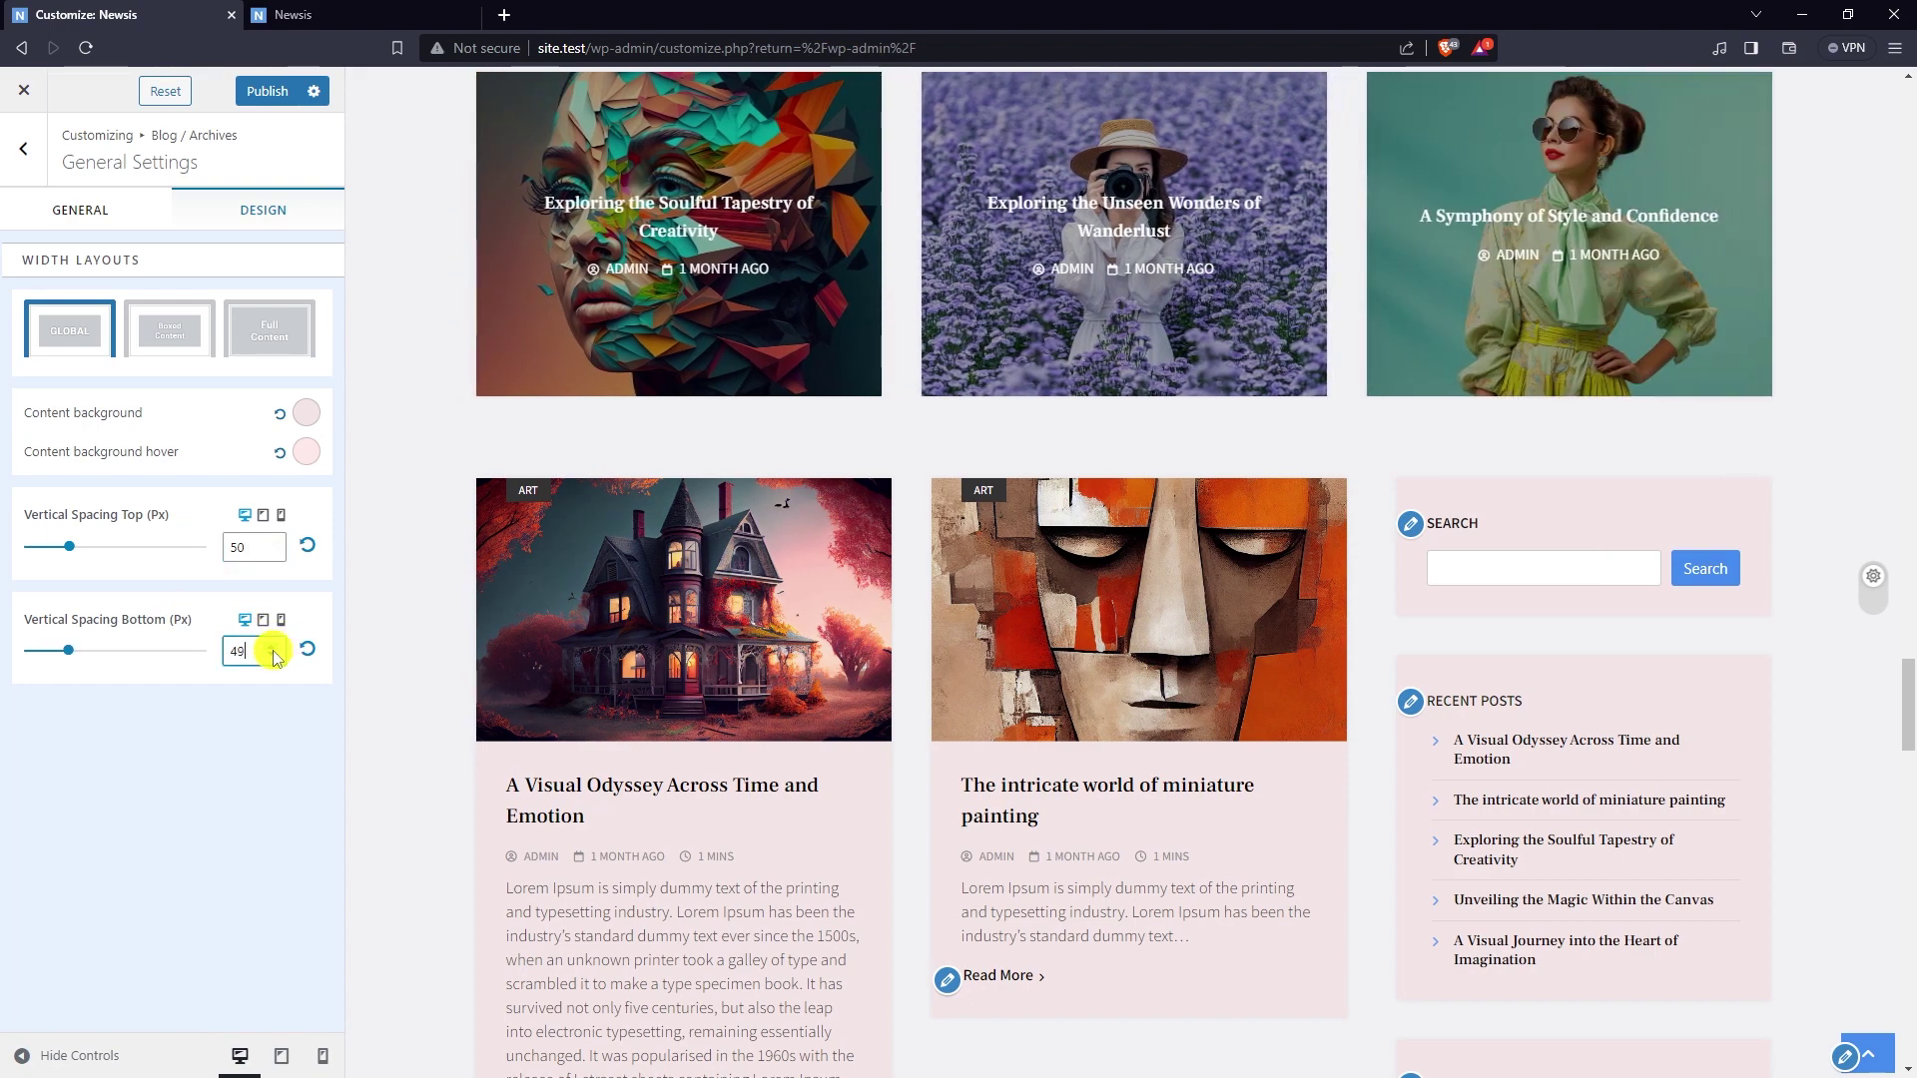
pyautogui.click(272, 647)
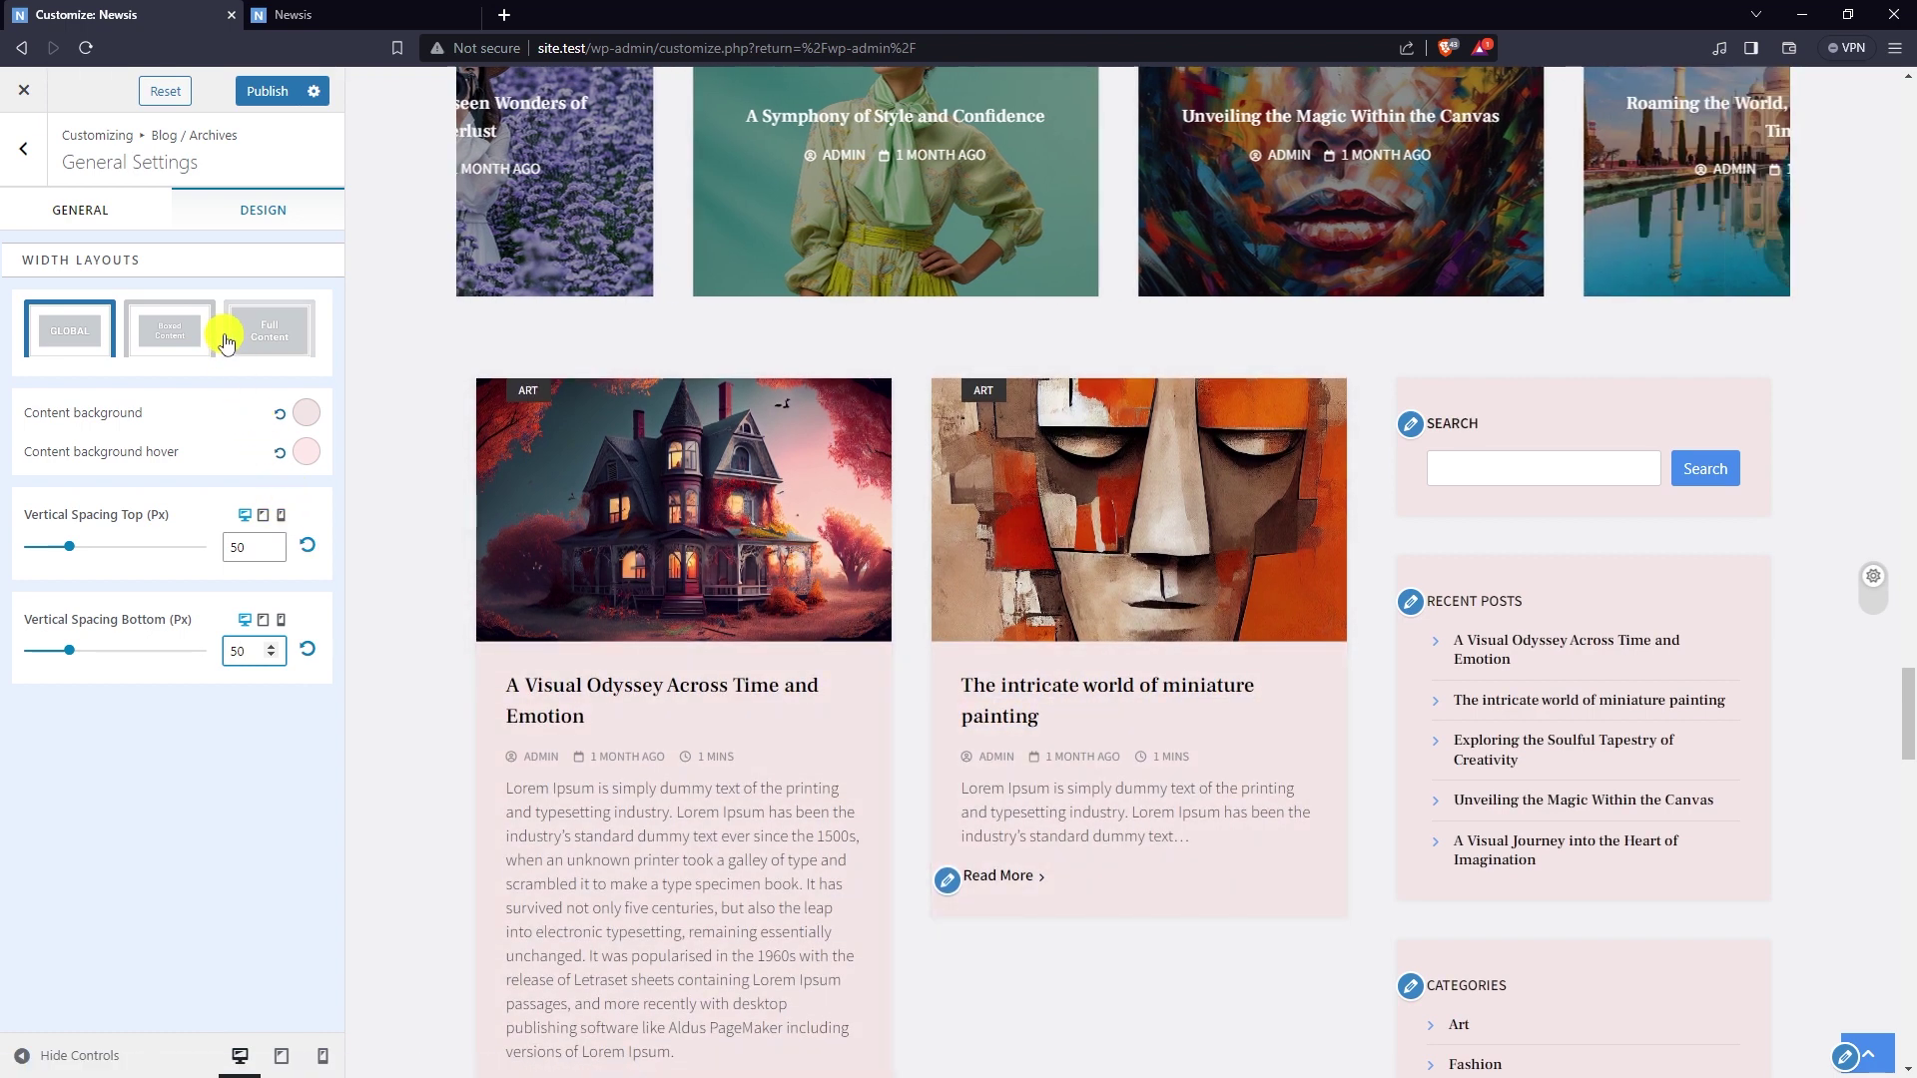
pyautogui.click(5, 165)
# - Open the Single Post settings and load 'A Visual Odyssey Across Time and Emotion' in the preview
pyautogui.click(8, 163)
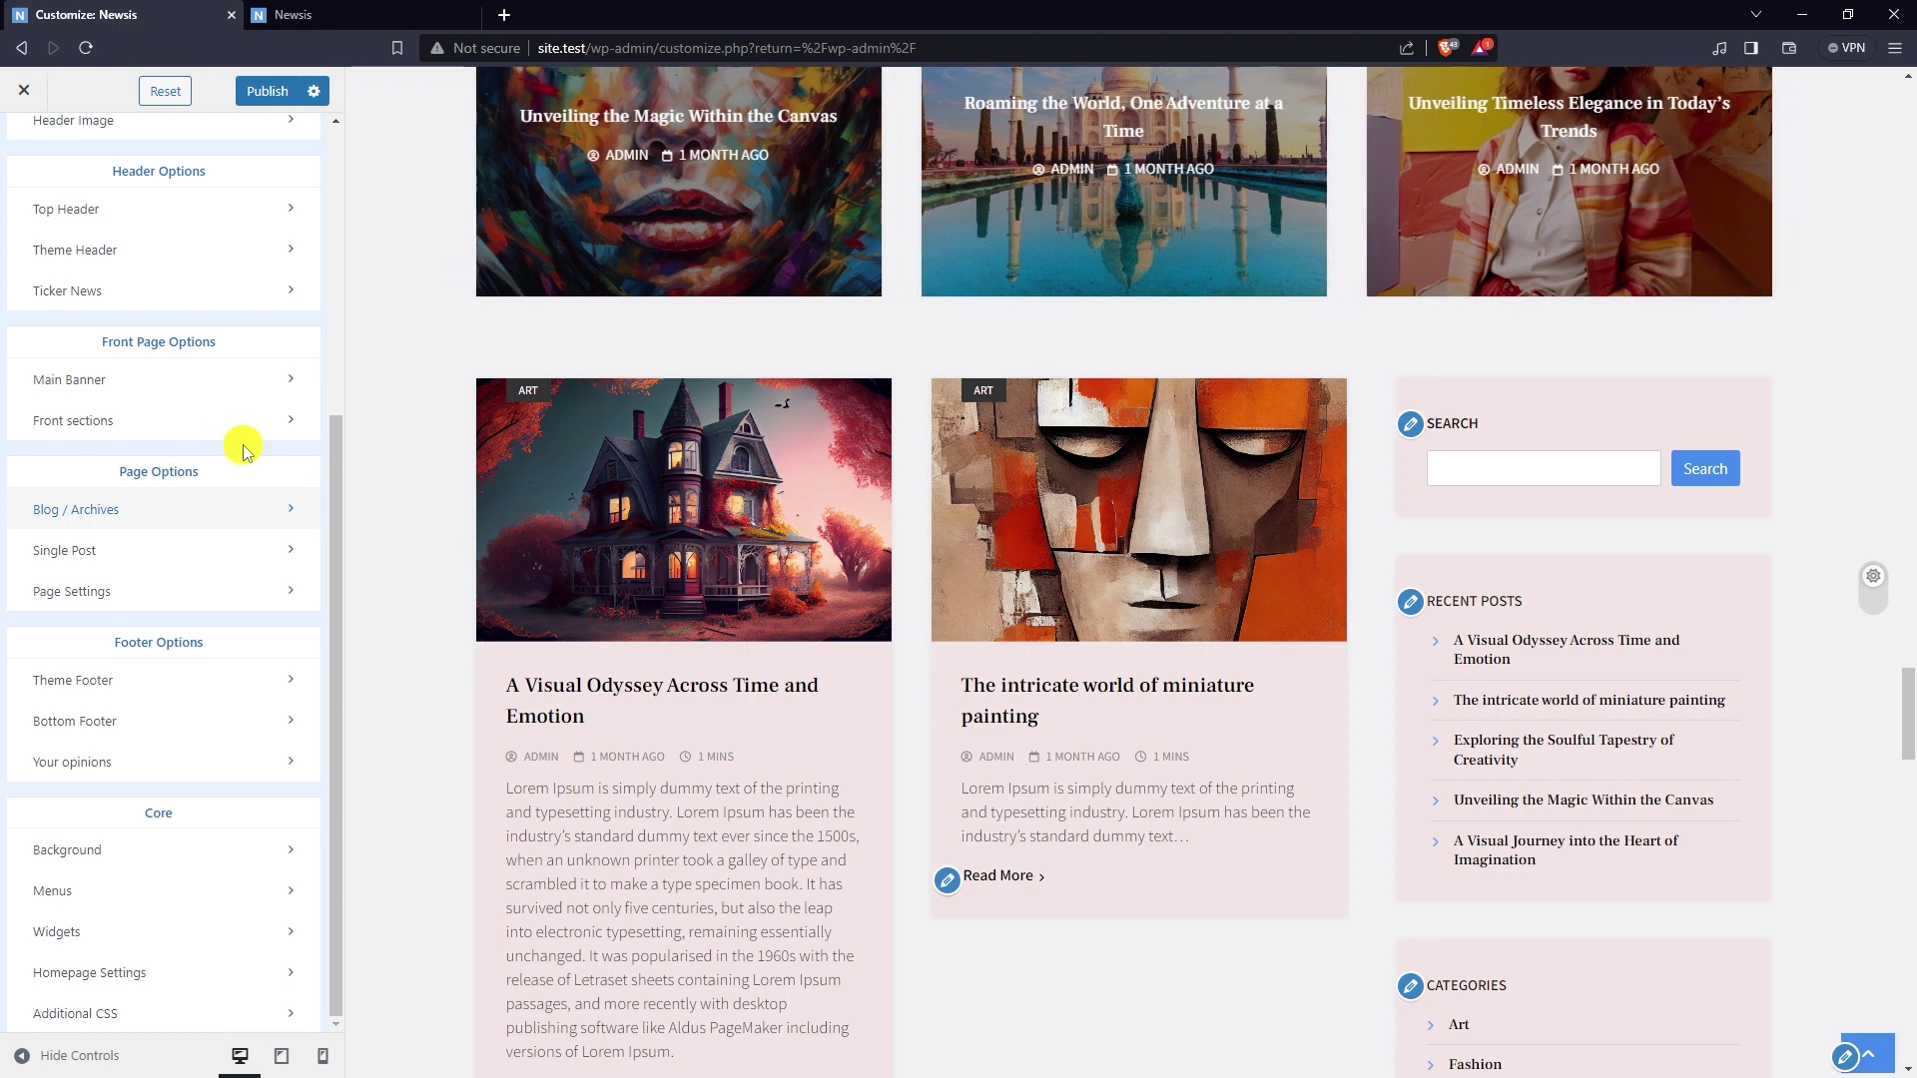
pyautogui.click(158, 551)
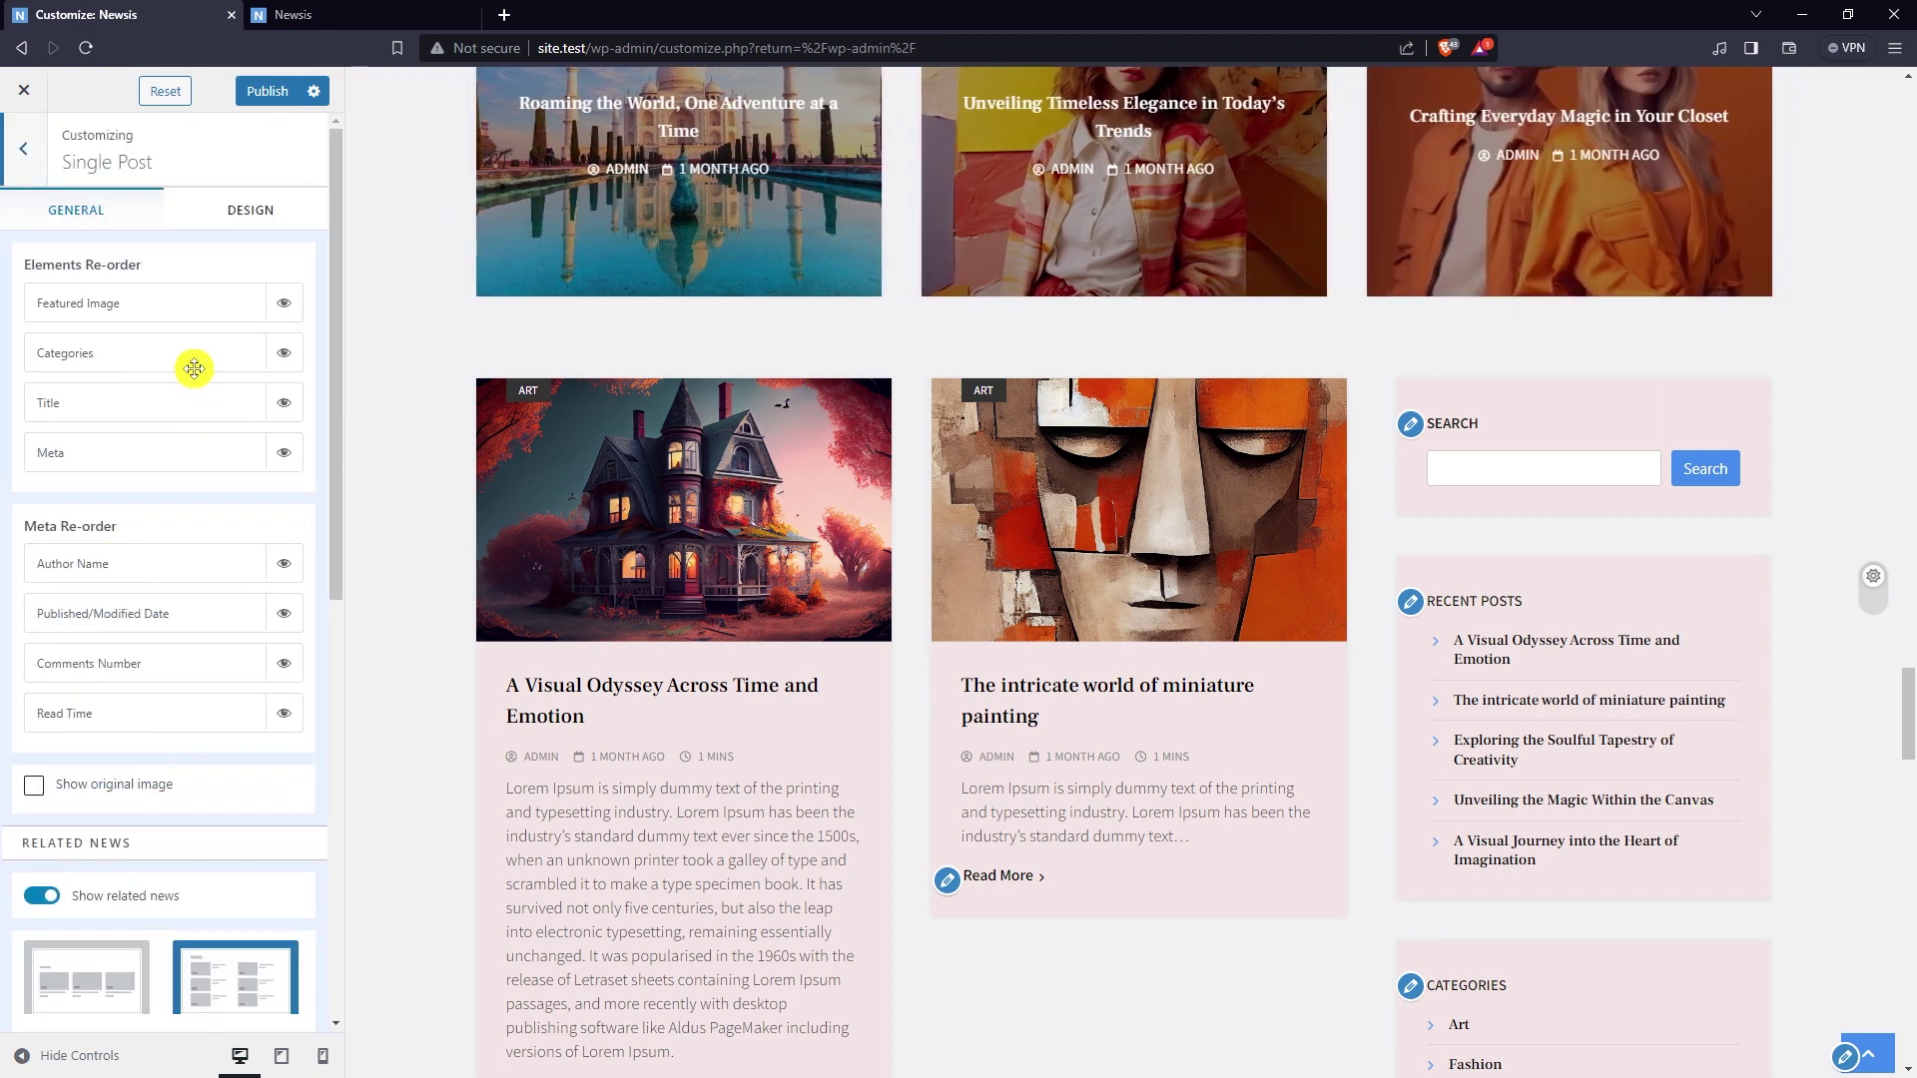
pyautogui.scroll(-1, 193, 368)
pyautogui.scroll(-2, 376, 365)
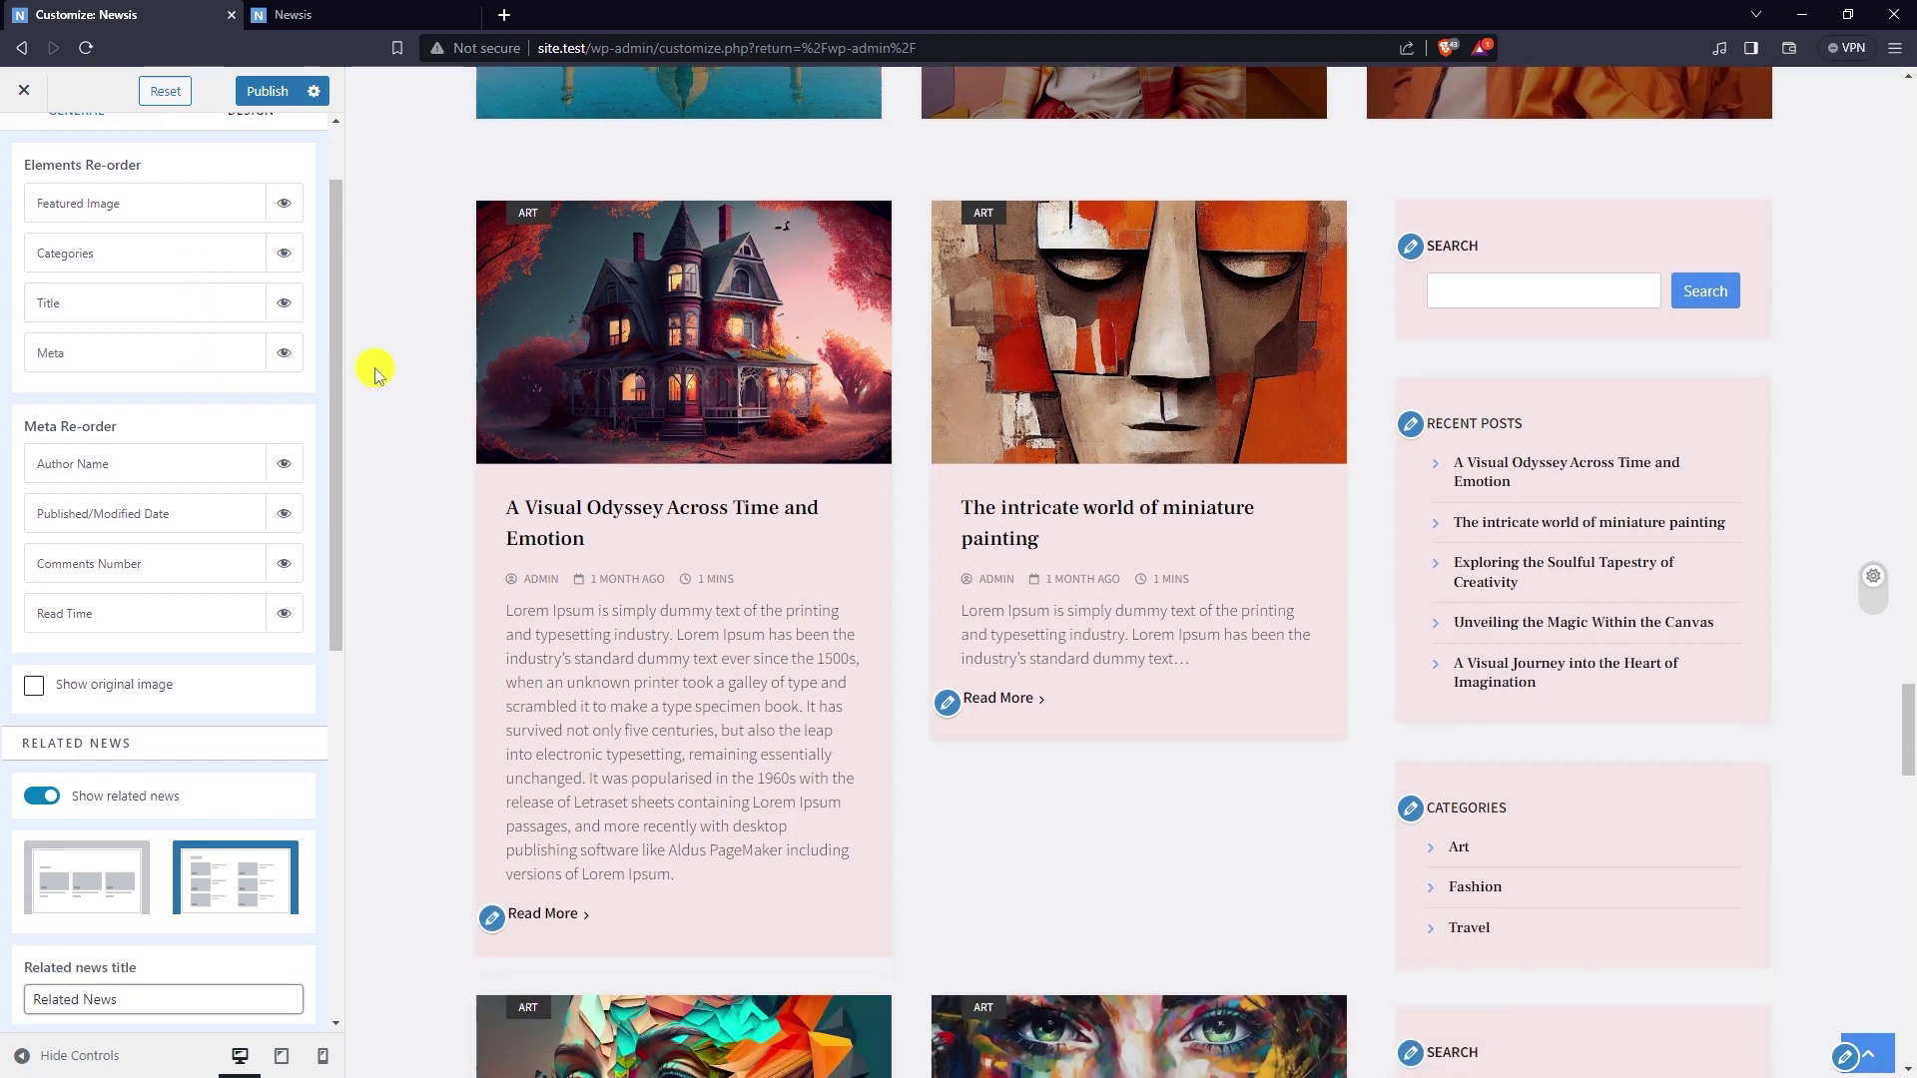
pyautogui.click(561, 486)
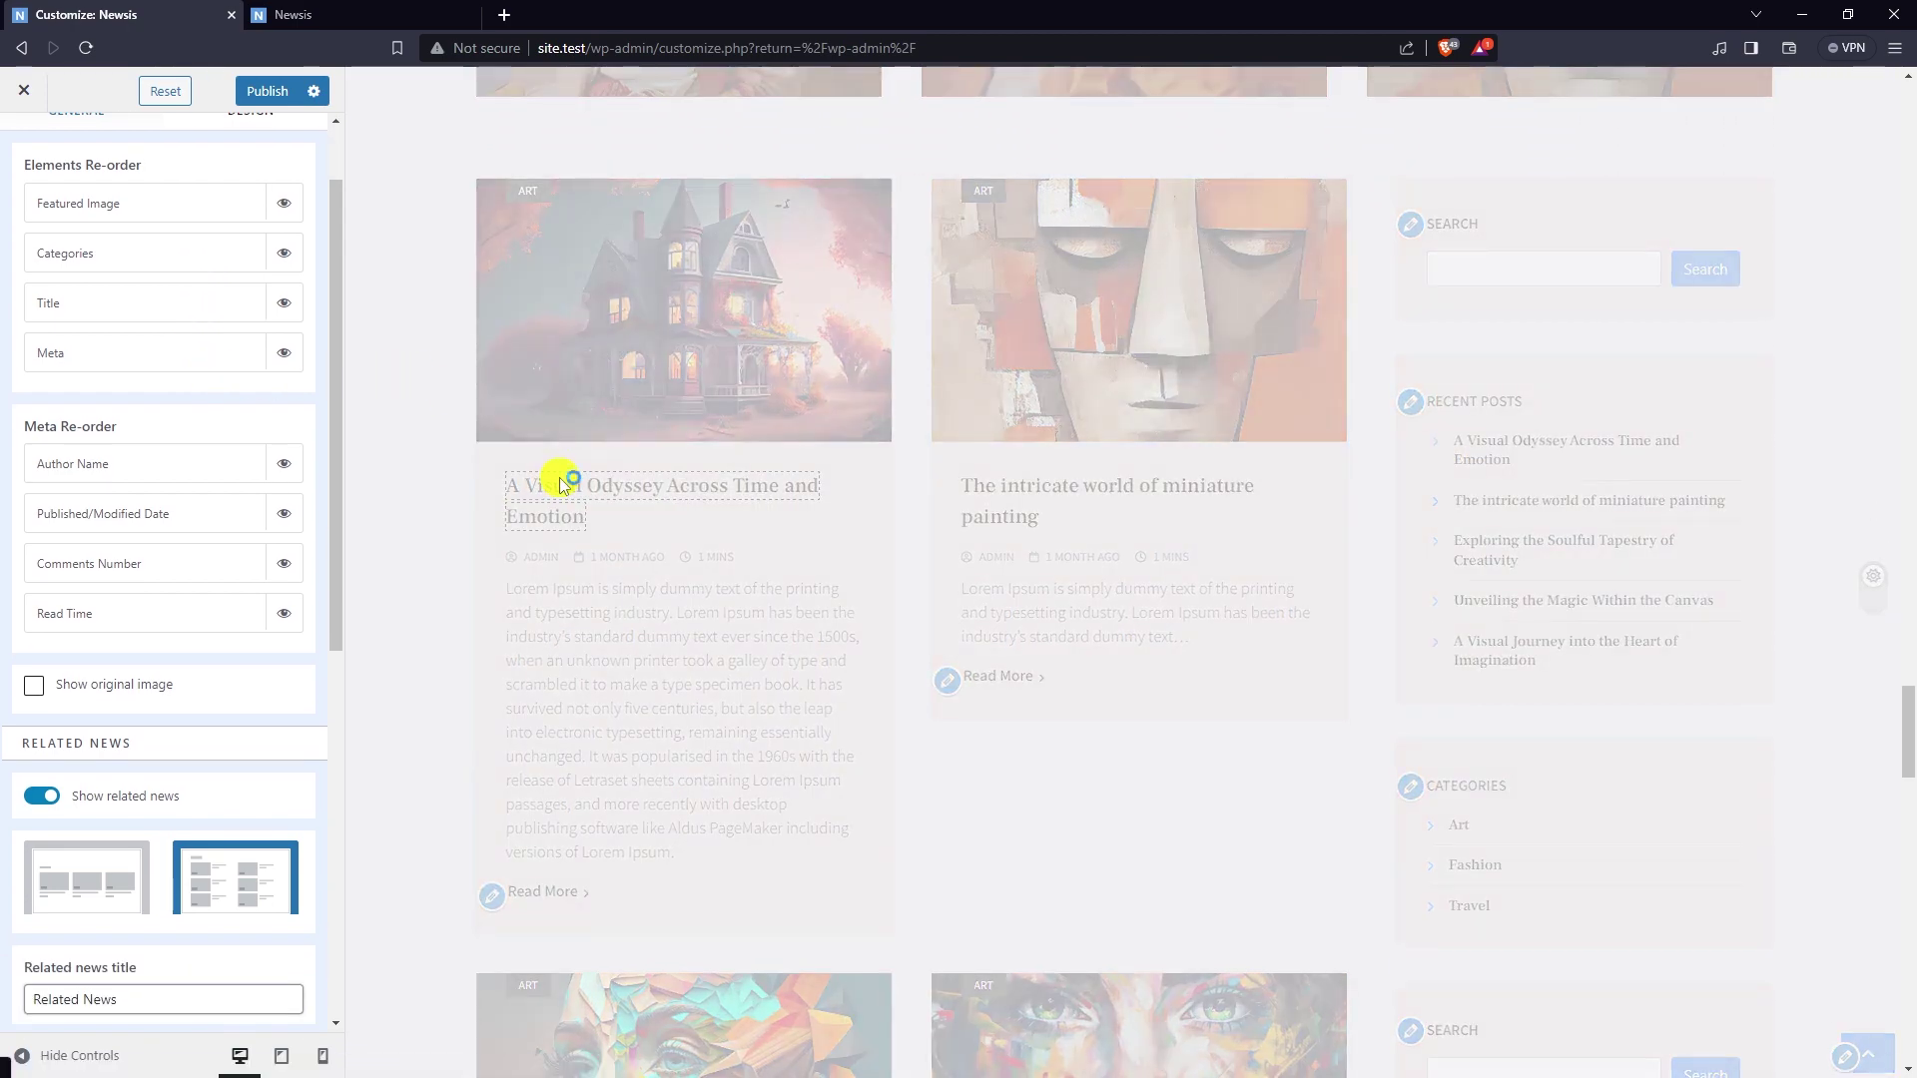
# - Reorder the single post elements so Categories sits above Featured Image
pyautogui.scroll(-2, 408, 384)
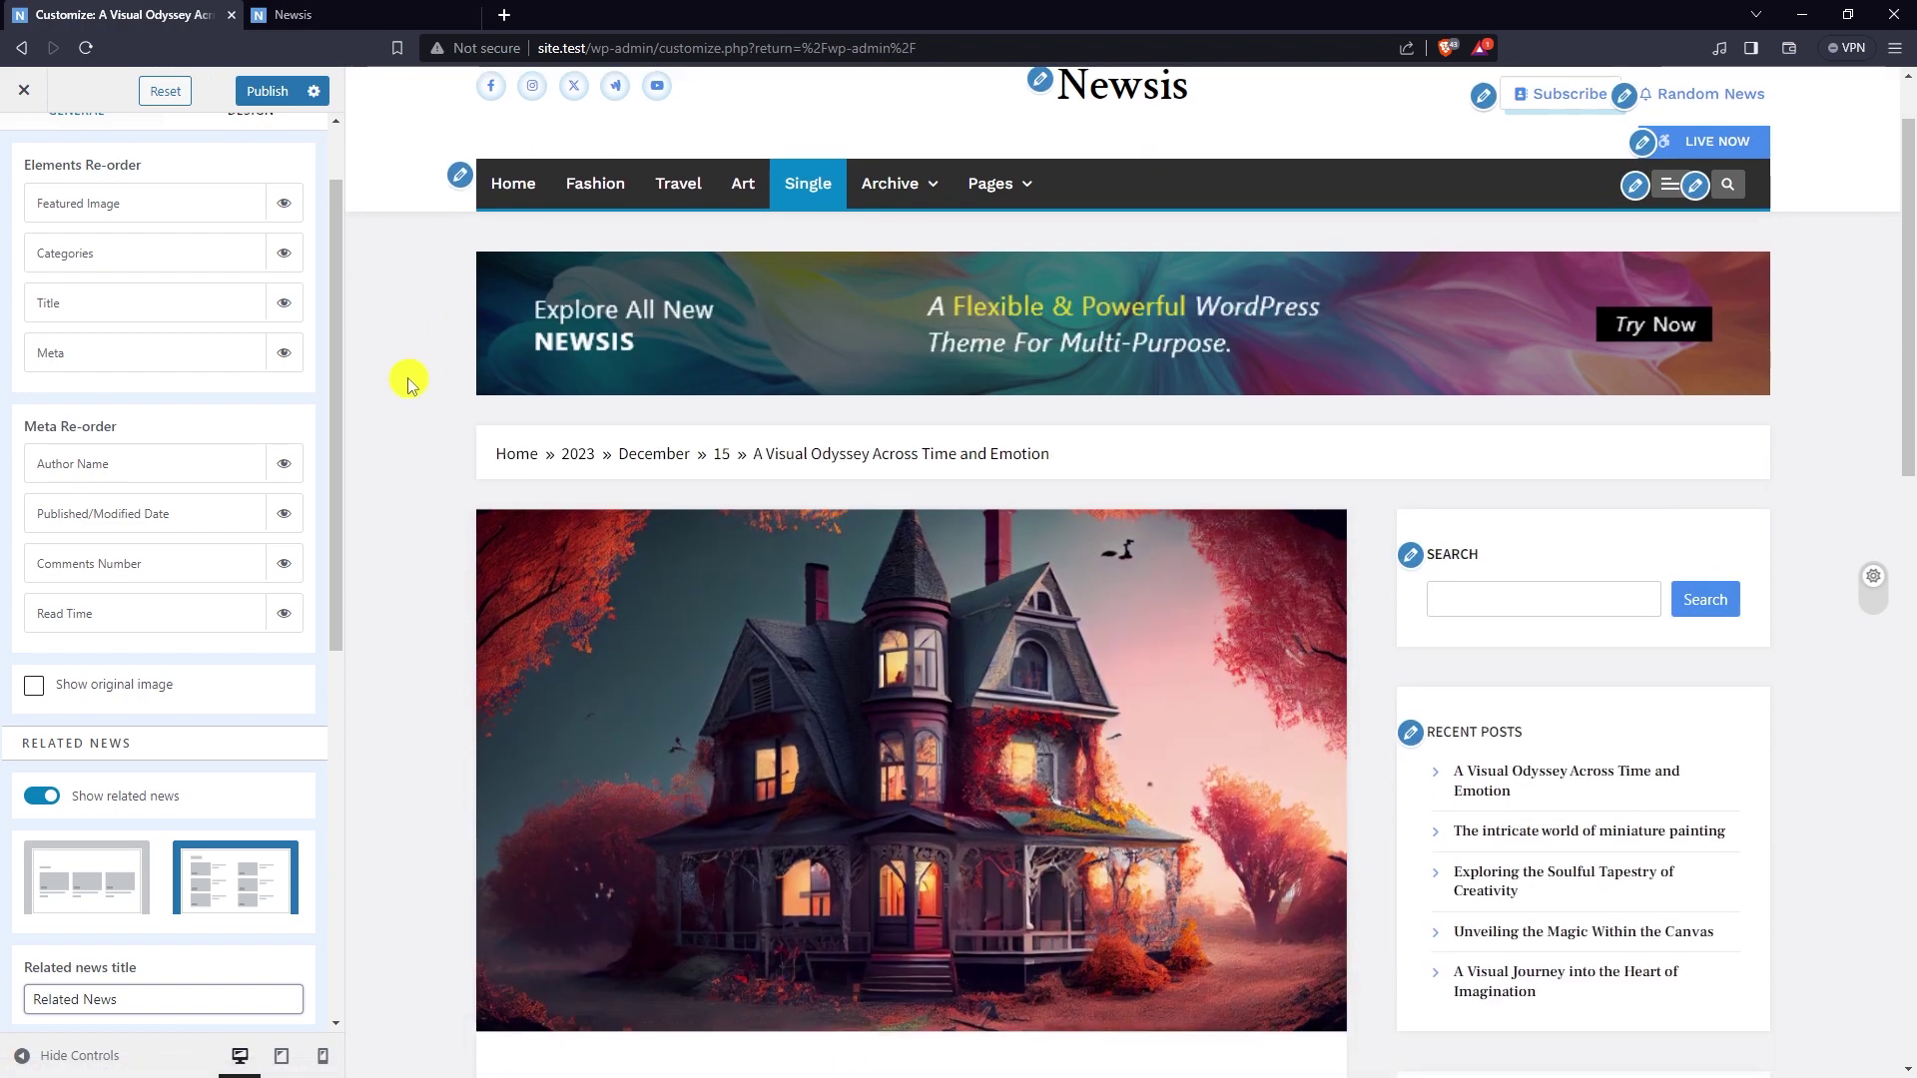
pyautogui.scroll(-5, 409, 385)
pyautogui.scroll(1, 165, 417)
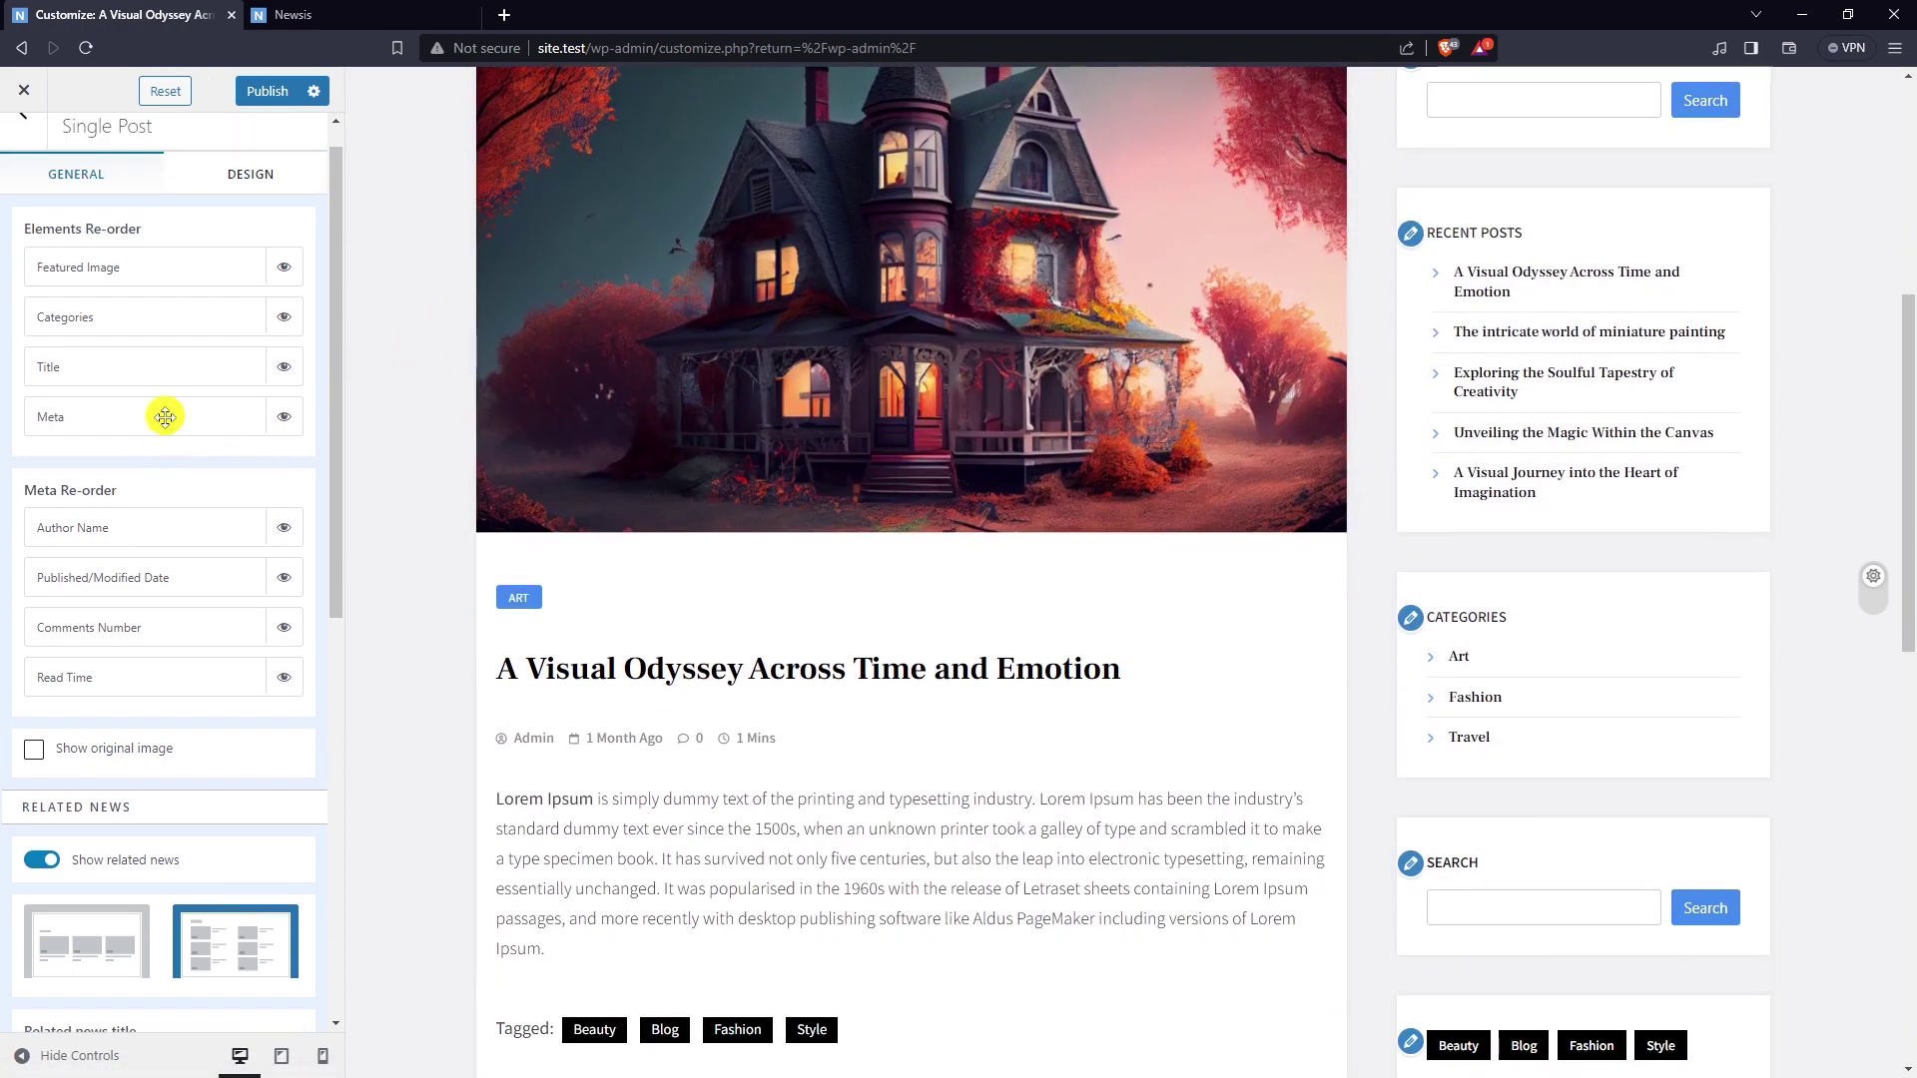
pyautogui.moveTo(34, 265); pyautogui.dragTo(152, 366)
# - In Elements Re-order, move Featured Image back above Categories
pyautogui.click(207, 276)
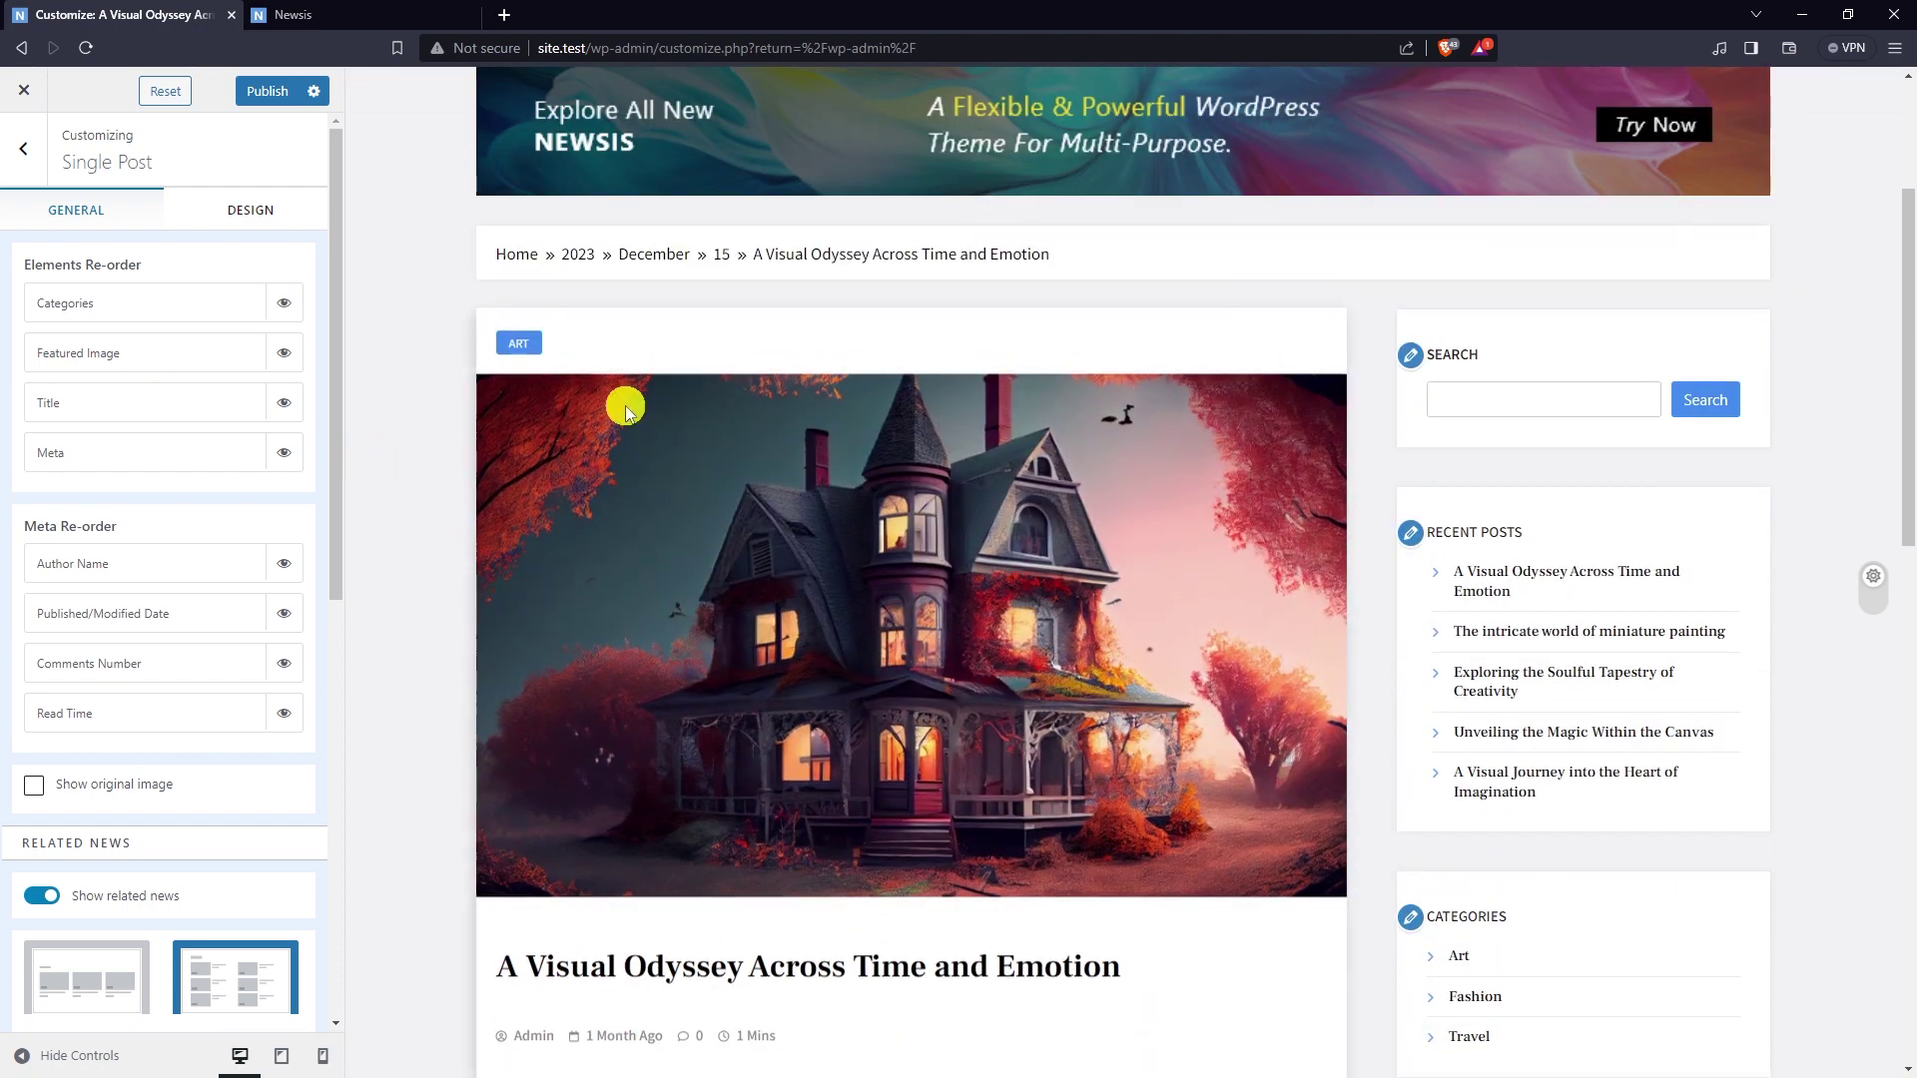
pyautogui.scroll(-1, 1093, 519)
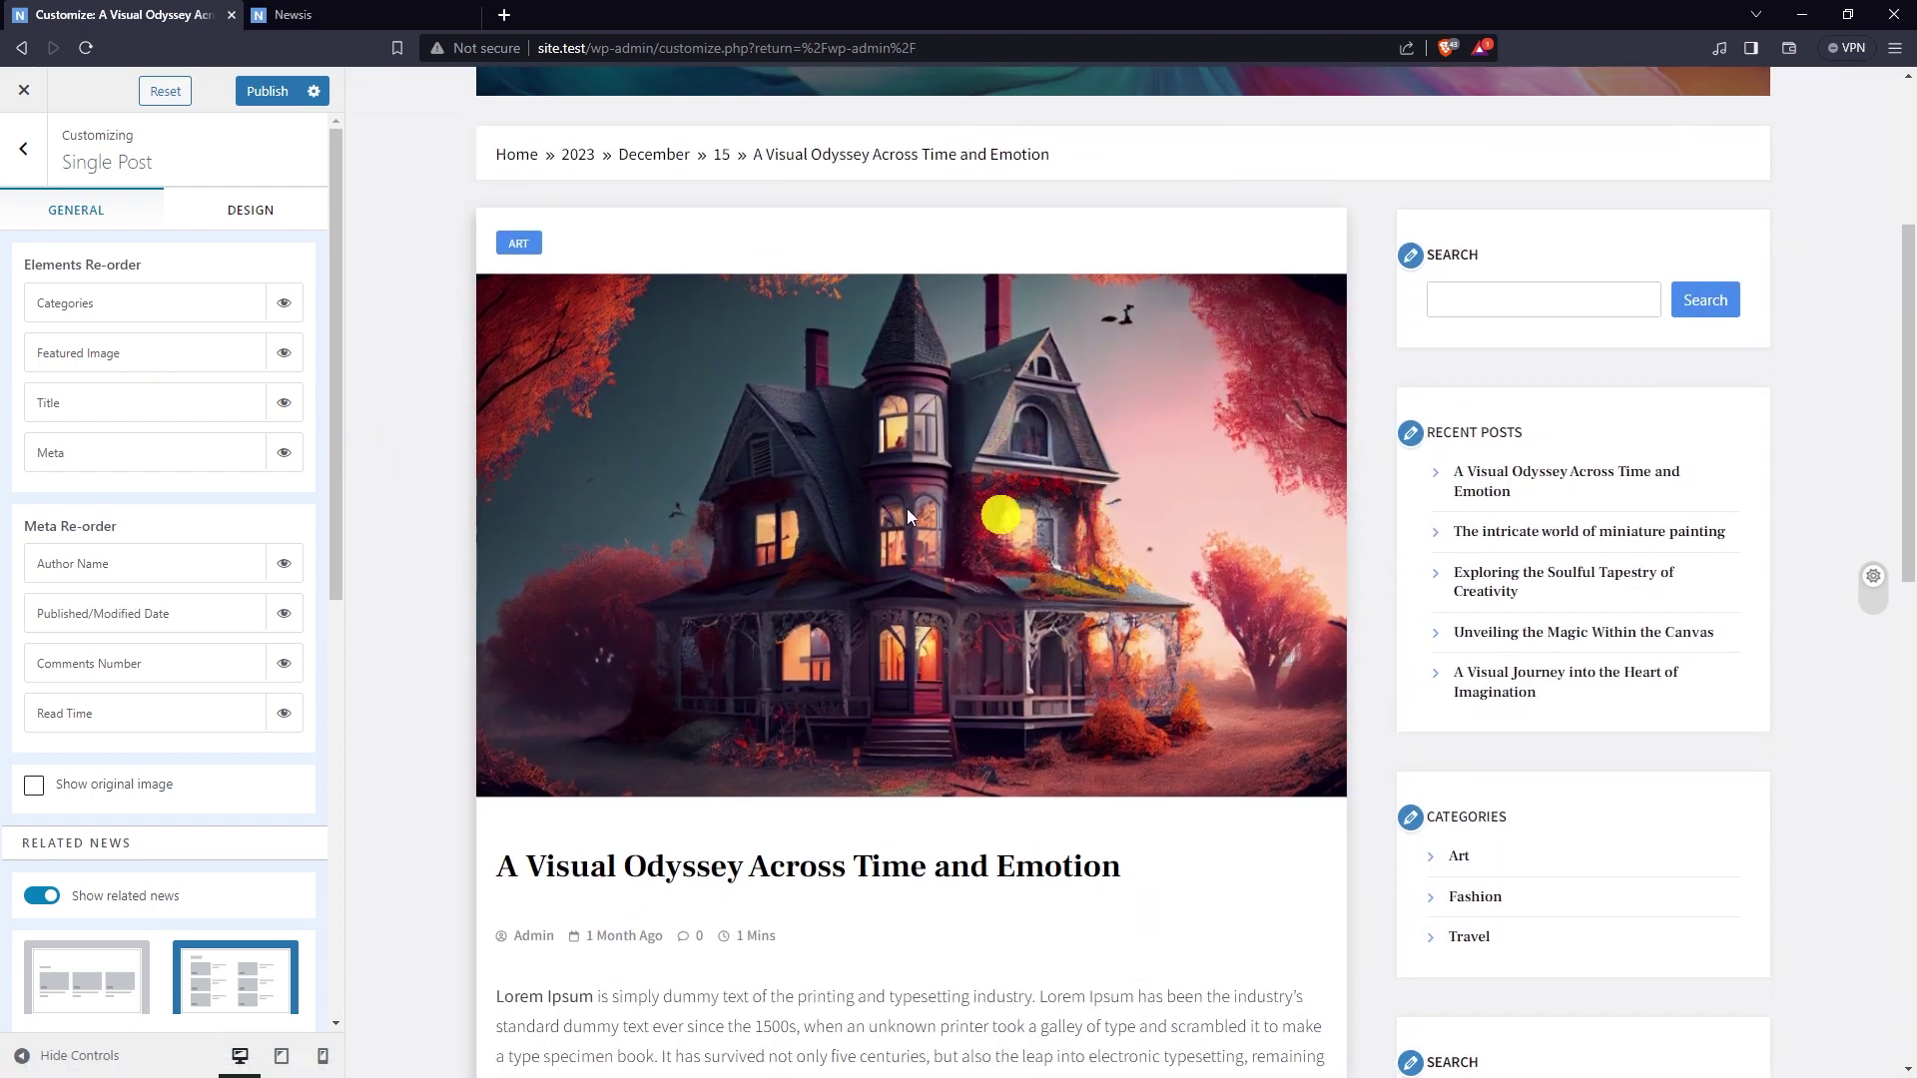
pyautogui.moveTo(120, 353); pyautogui.dragTo(282, 314)
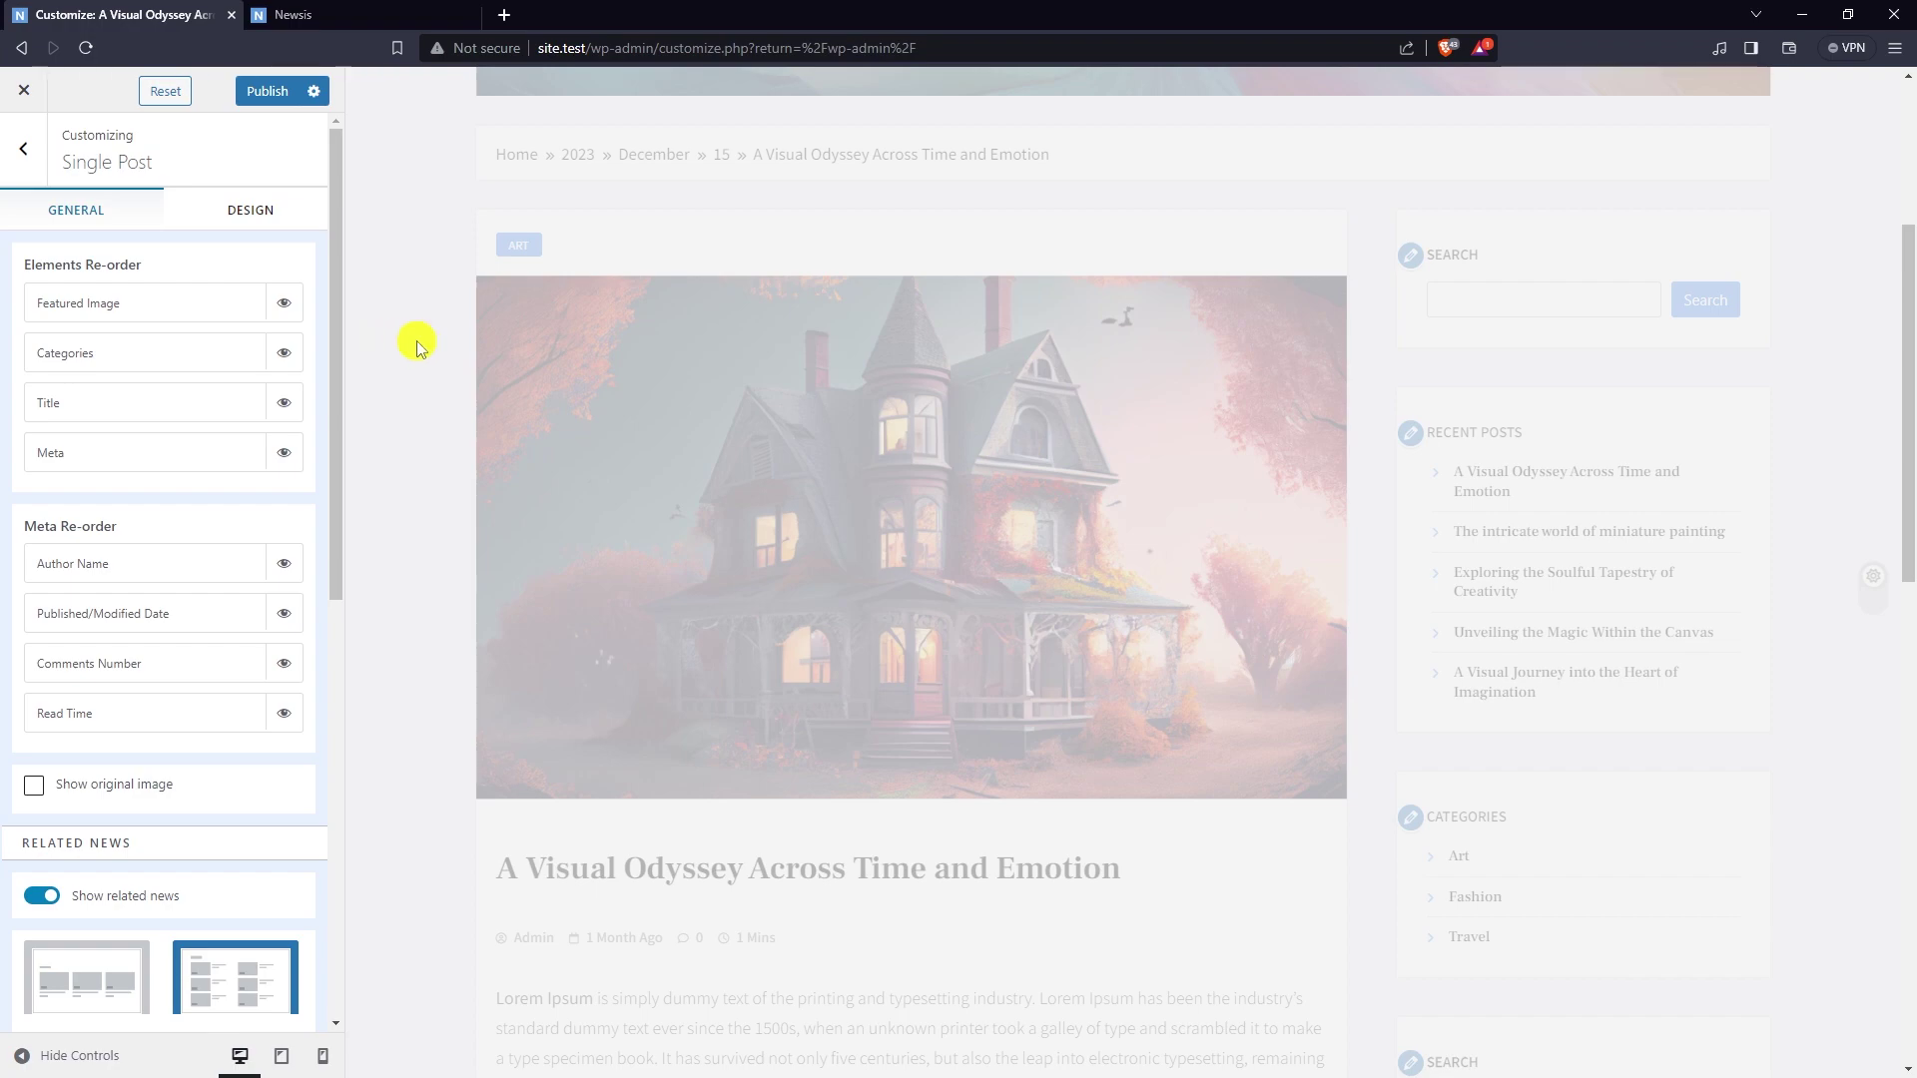
pyautogui.scroll(-2, 757, 433)
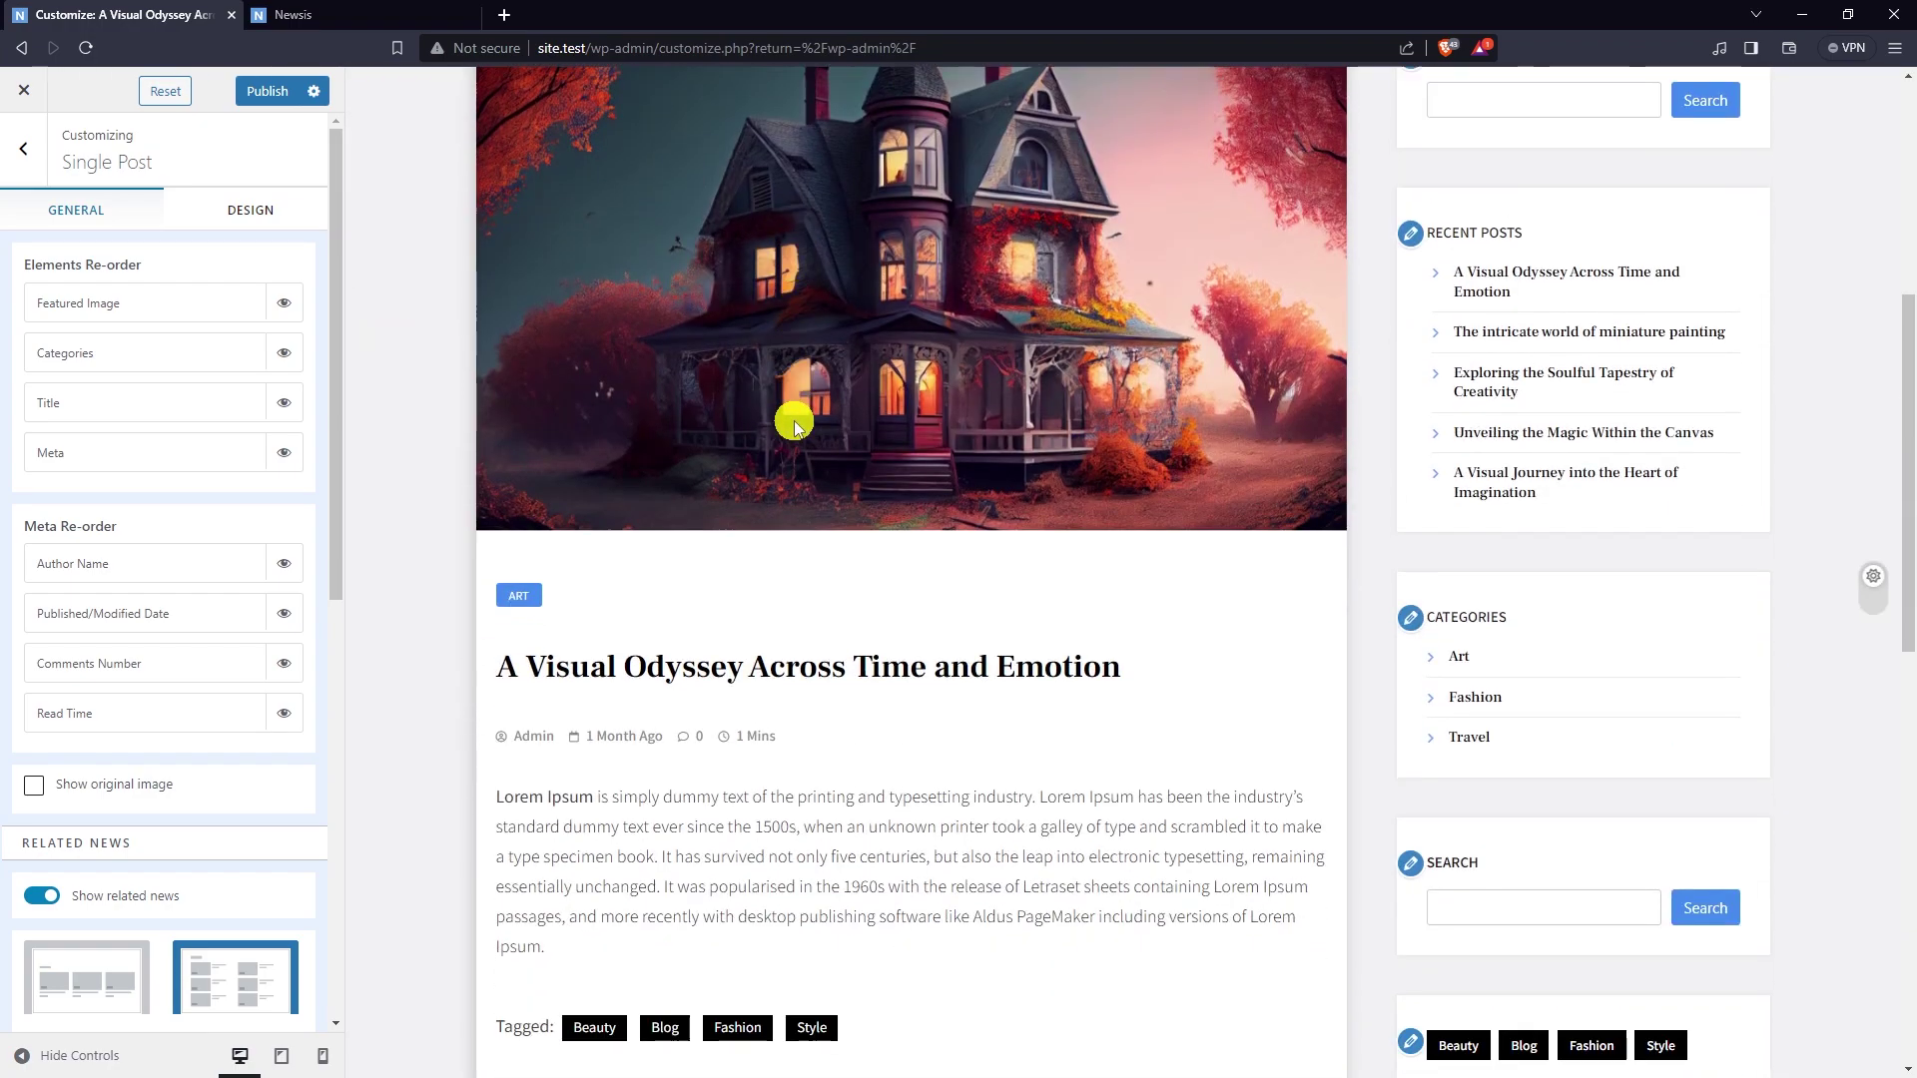
pyautogui.scroll(-1, 120, 424)
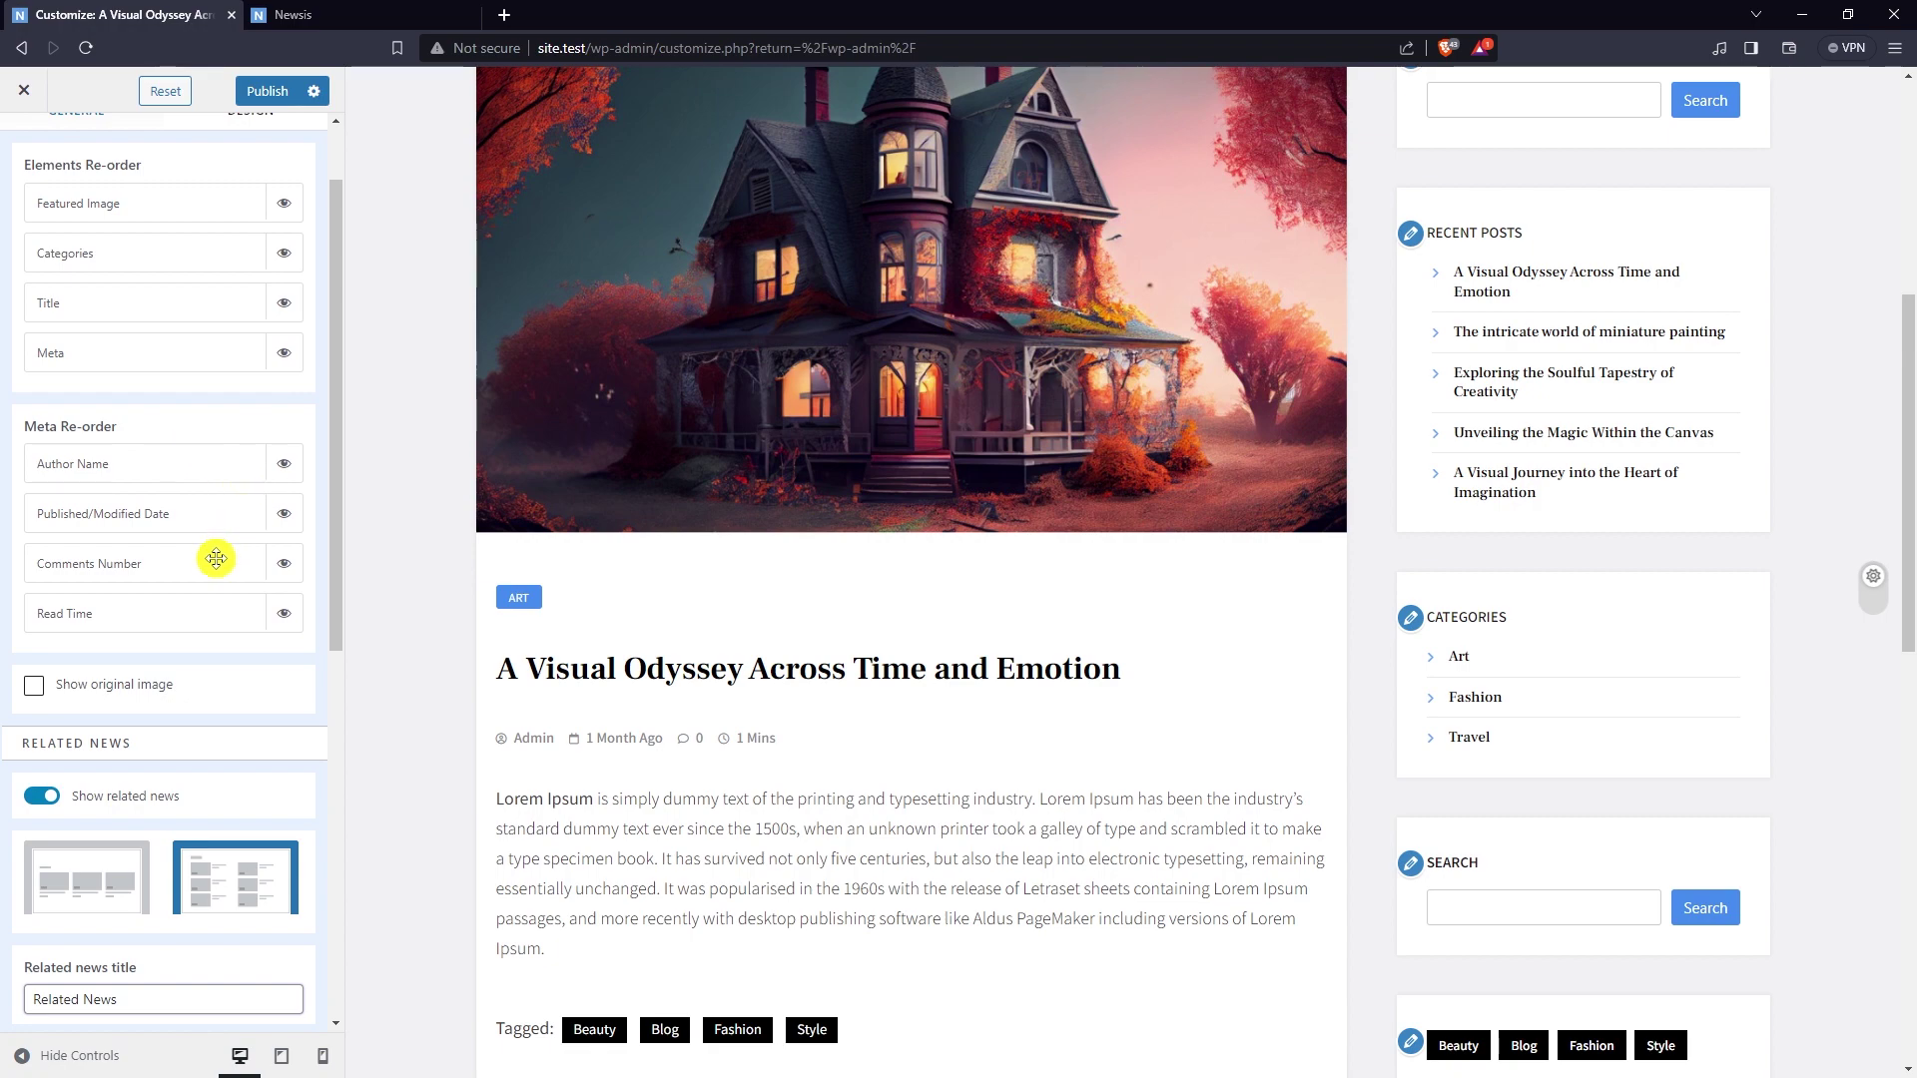
pyautogui.scroll(1, 171, 448)
# - Hide the Meta element on the single post
pyautogui.click(286, 454)
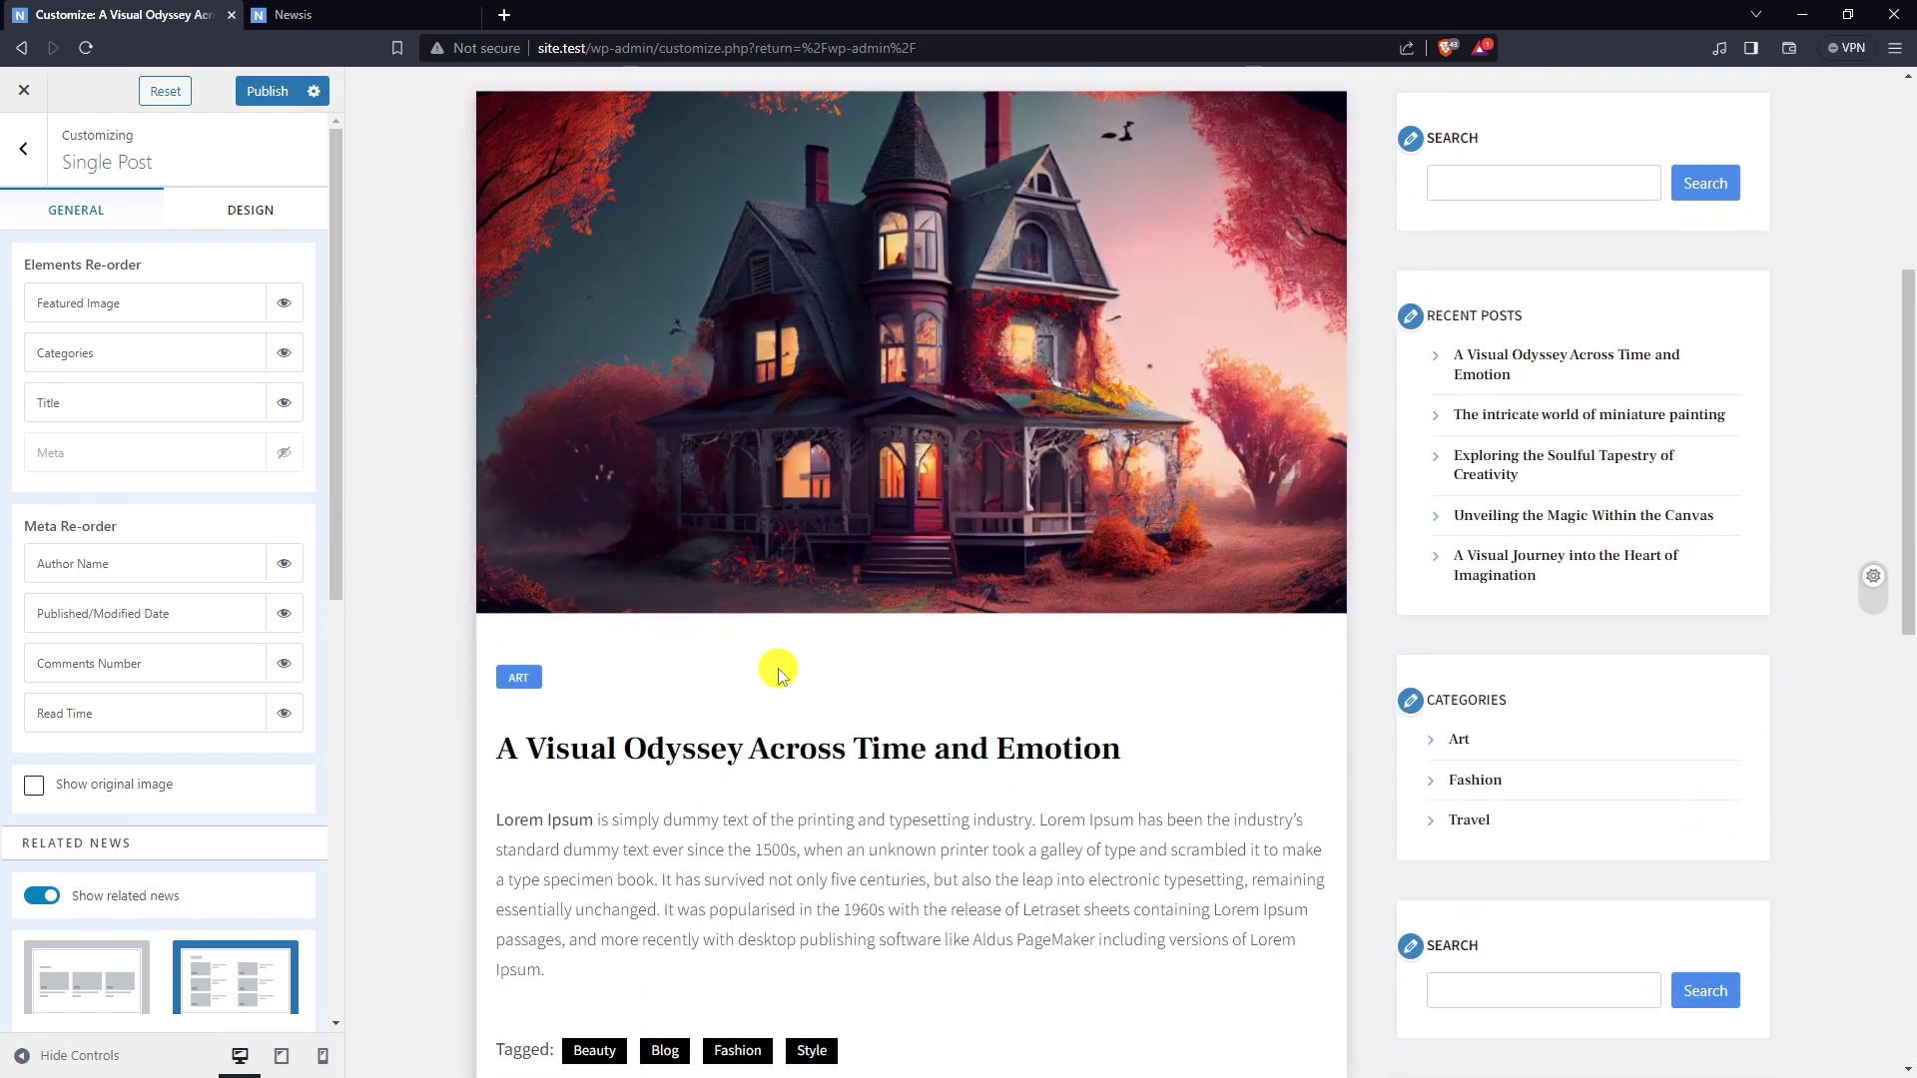
pyautogui.scroll(-2, 779, 671)
pyautogui.scroll(-3, 184, 535)
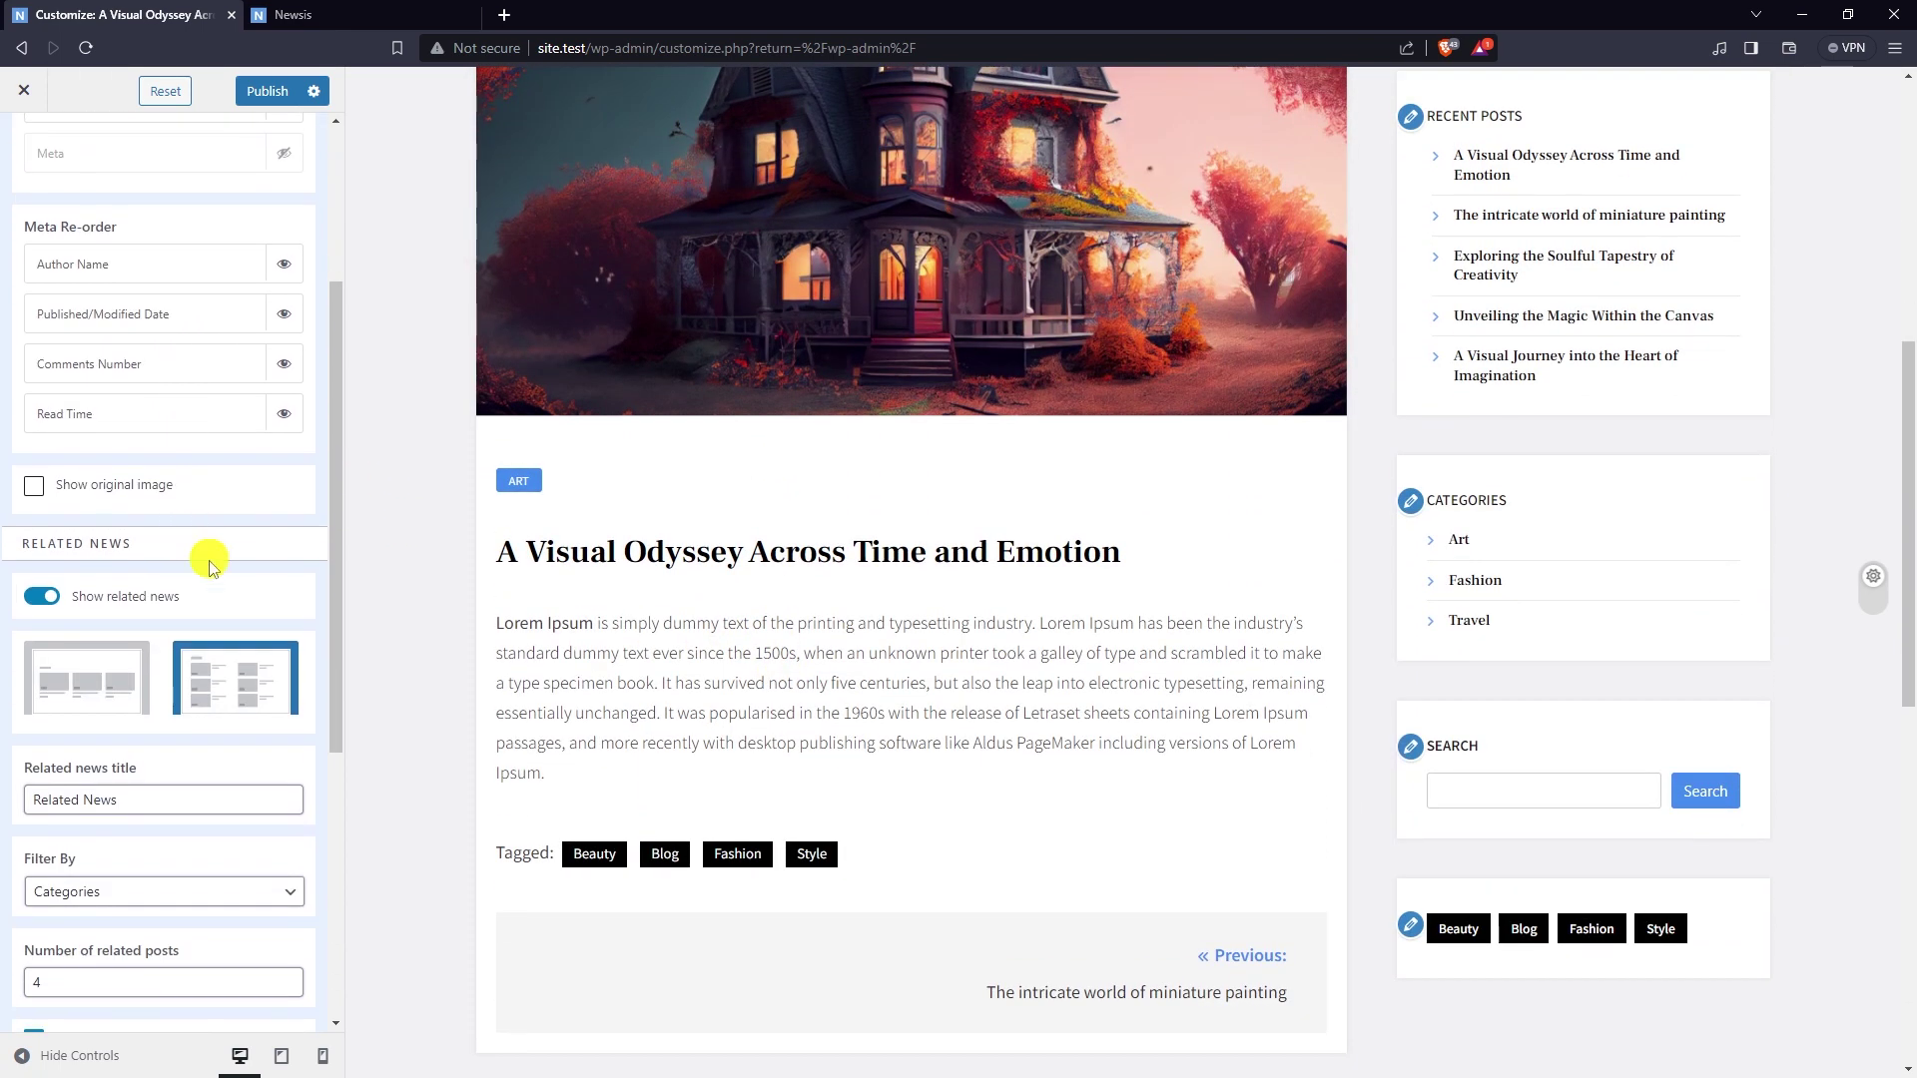
pyautogui.scroll(2, 201, 630)
pyautogui.scroll(-1, 180, 625)
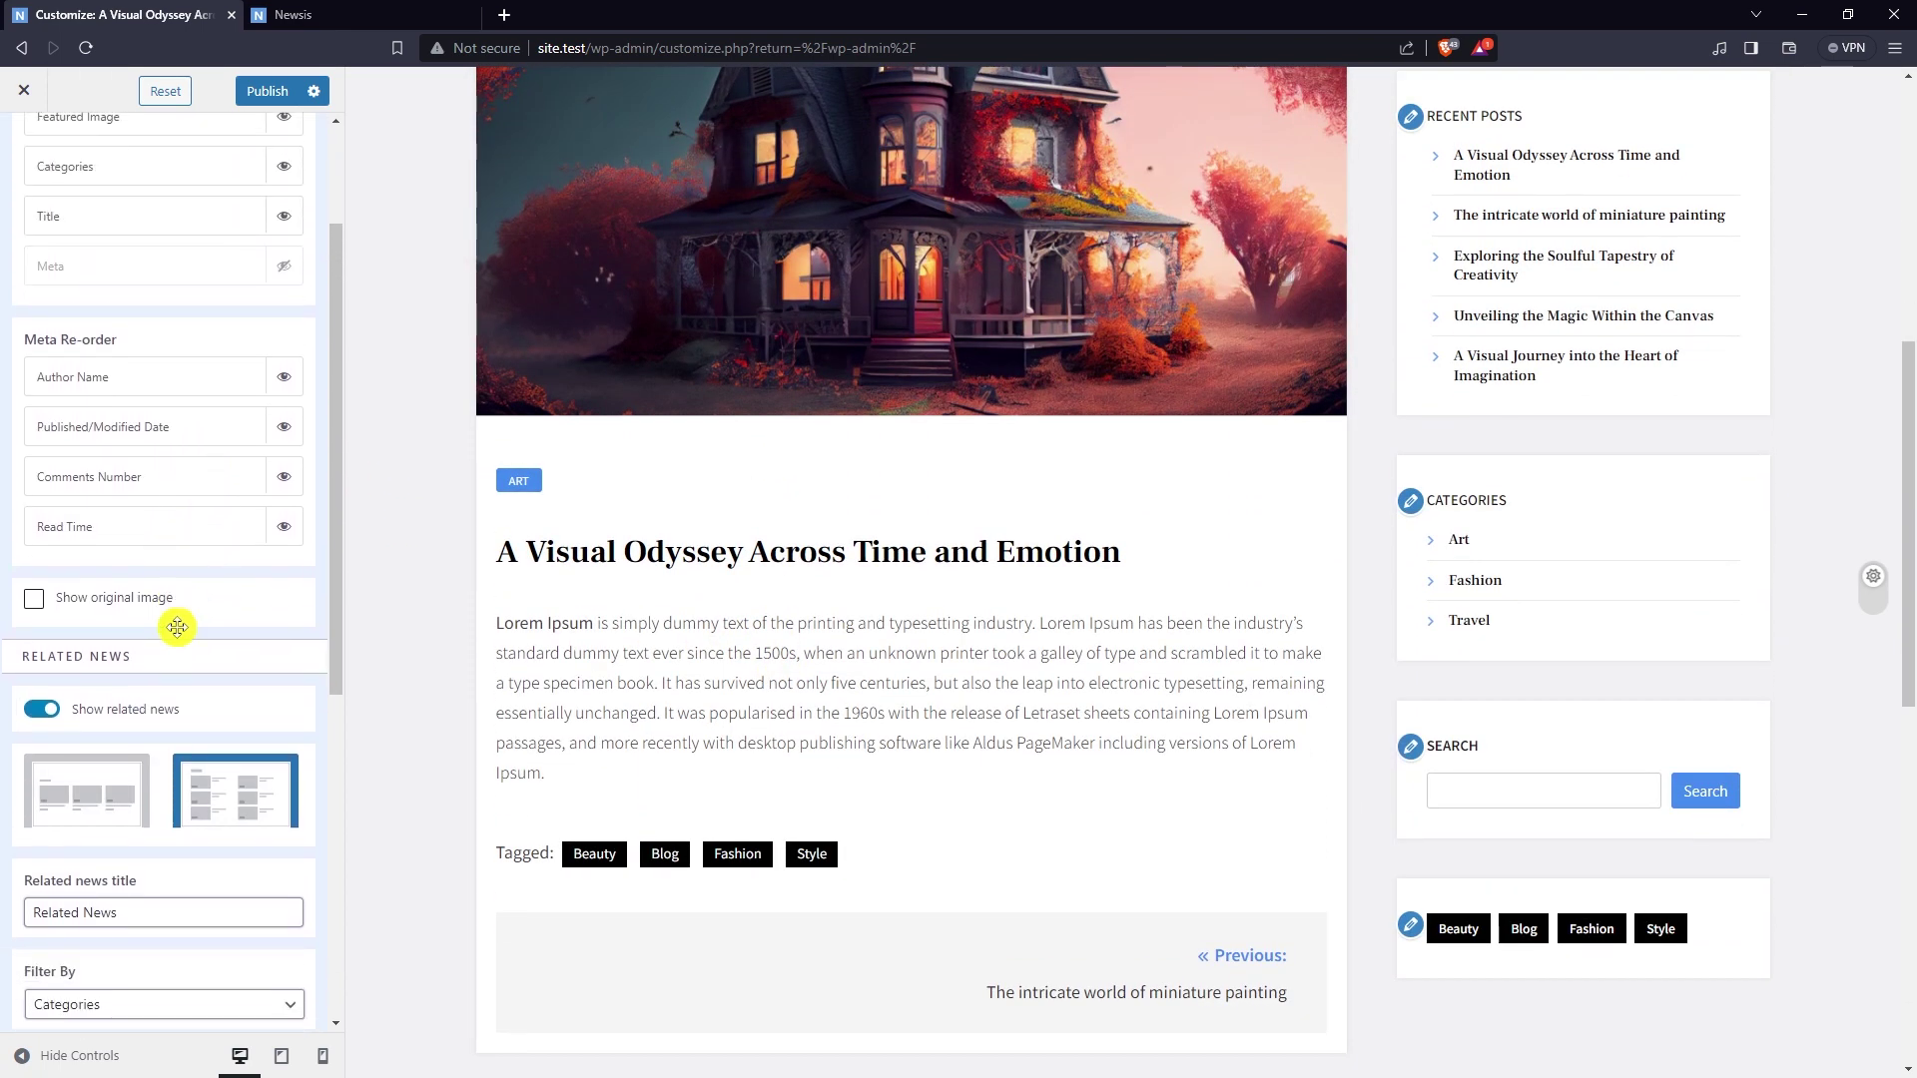
# - Check, then uncheck Show original image so the featured image stays cropped
pyautogui.moveTo(37, 596); pyautogui.dragTo(201, 629)
pyautogui.click(57, 609)
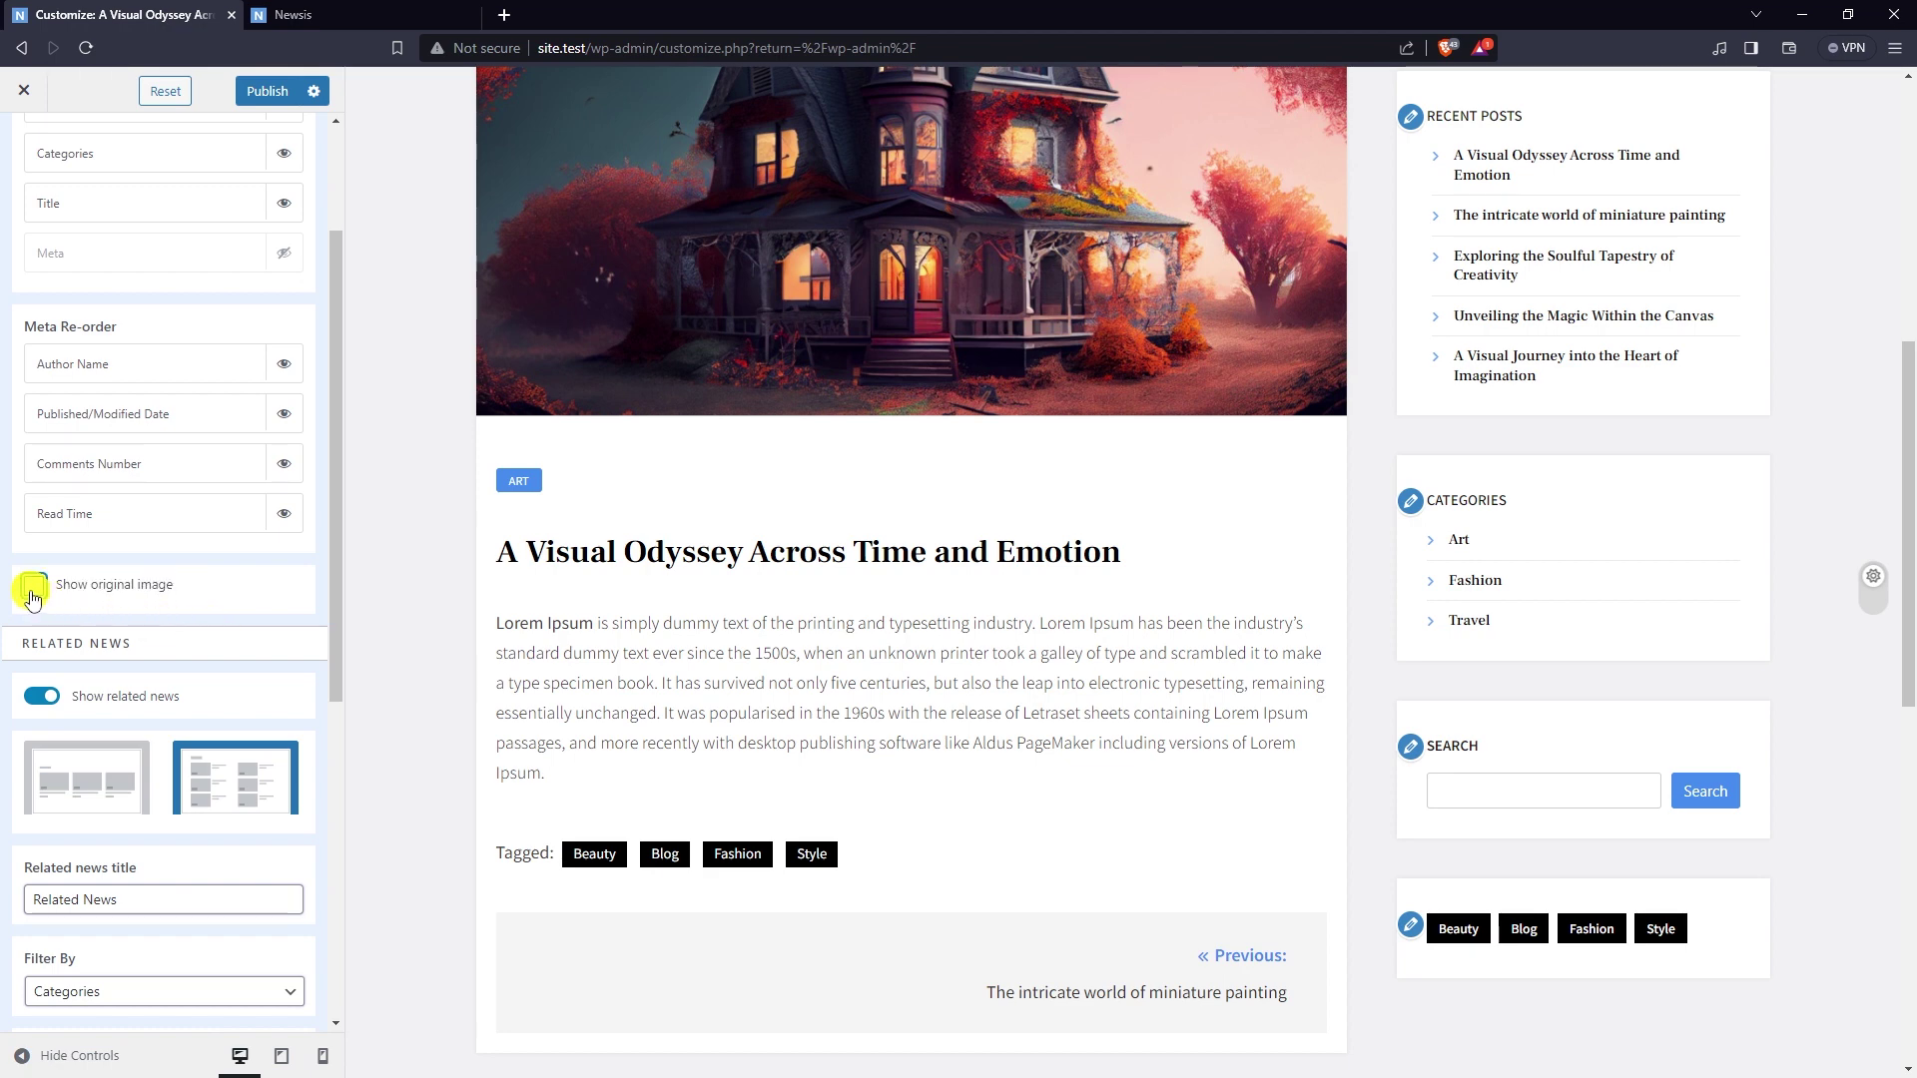
pyautogui.click(33, 589)
pyautogui.scroll(3, 425, 642)
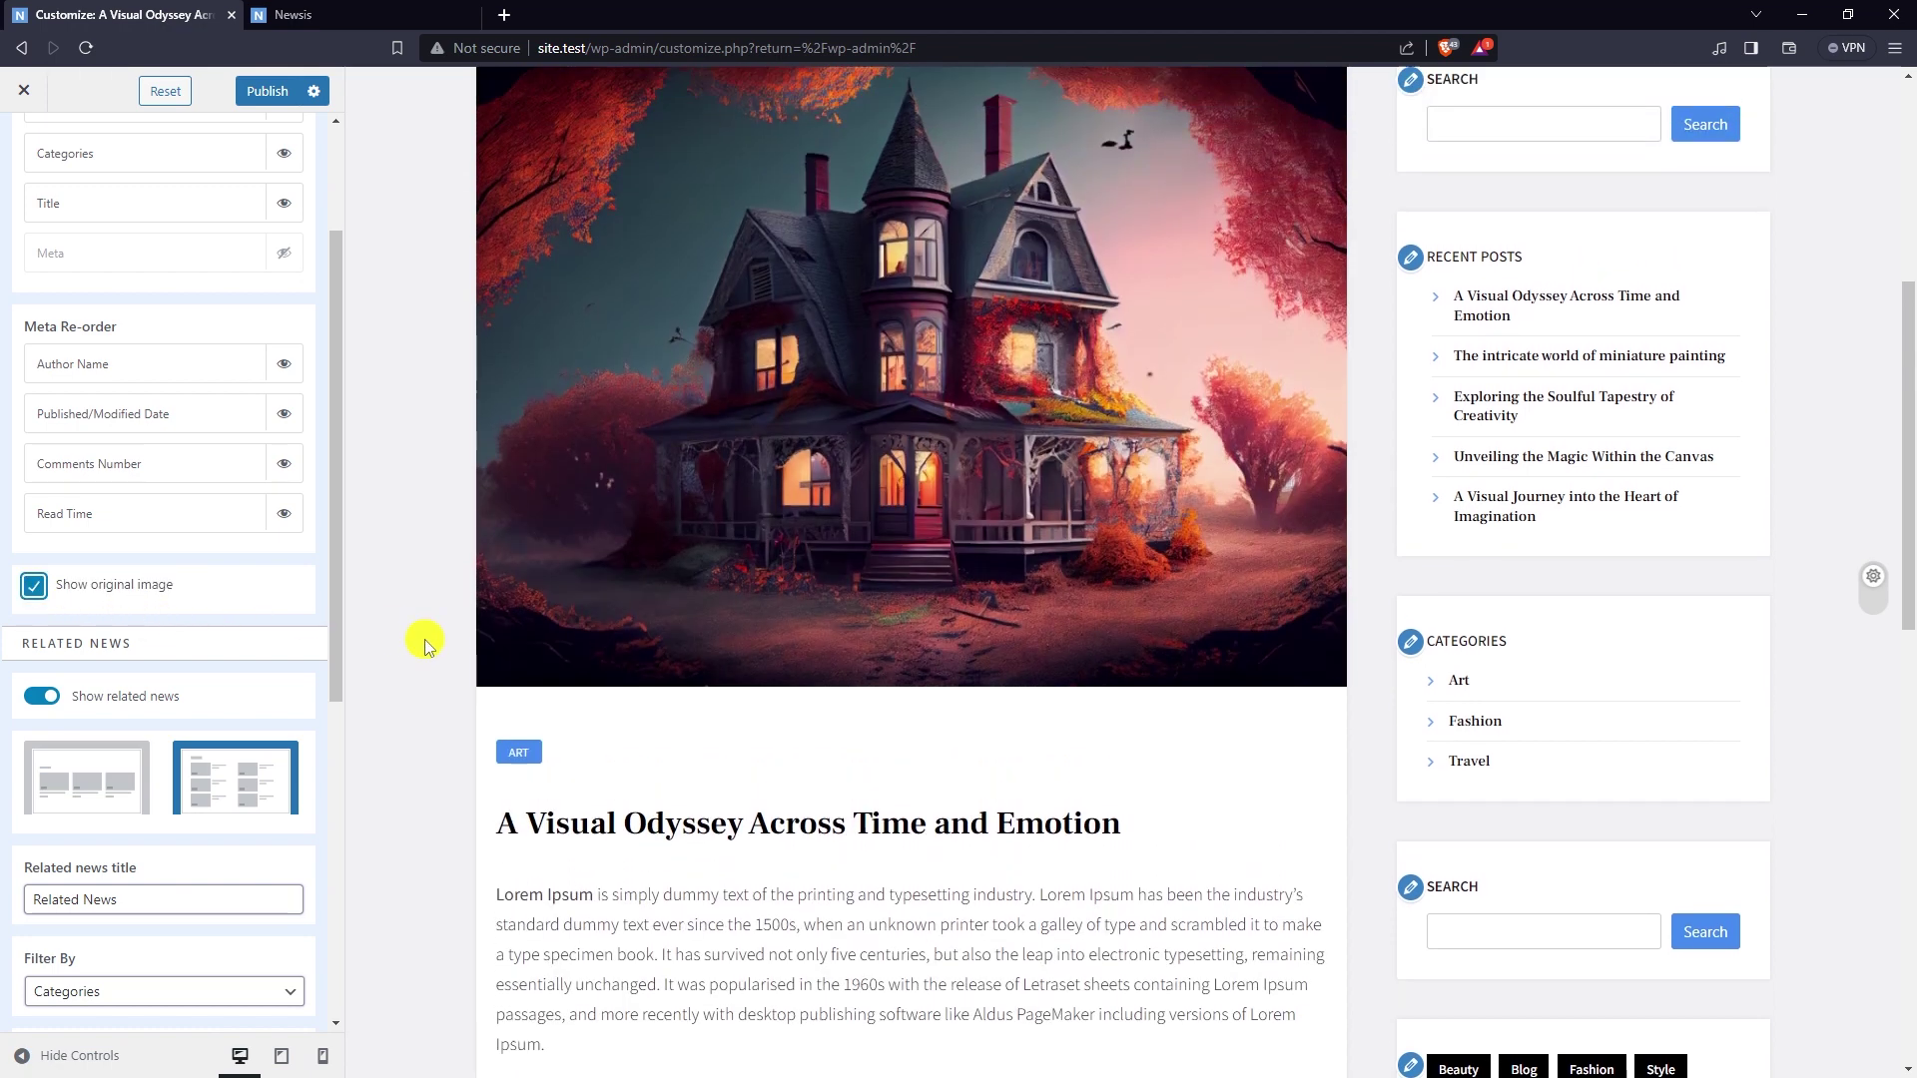
pyautogui.click(38, 595)
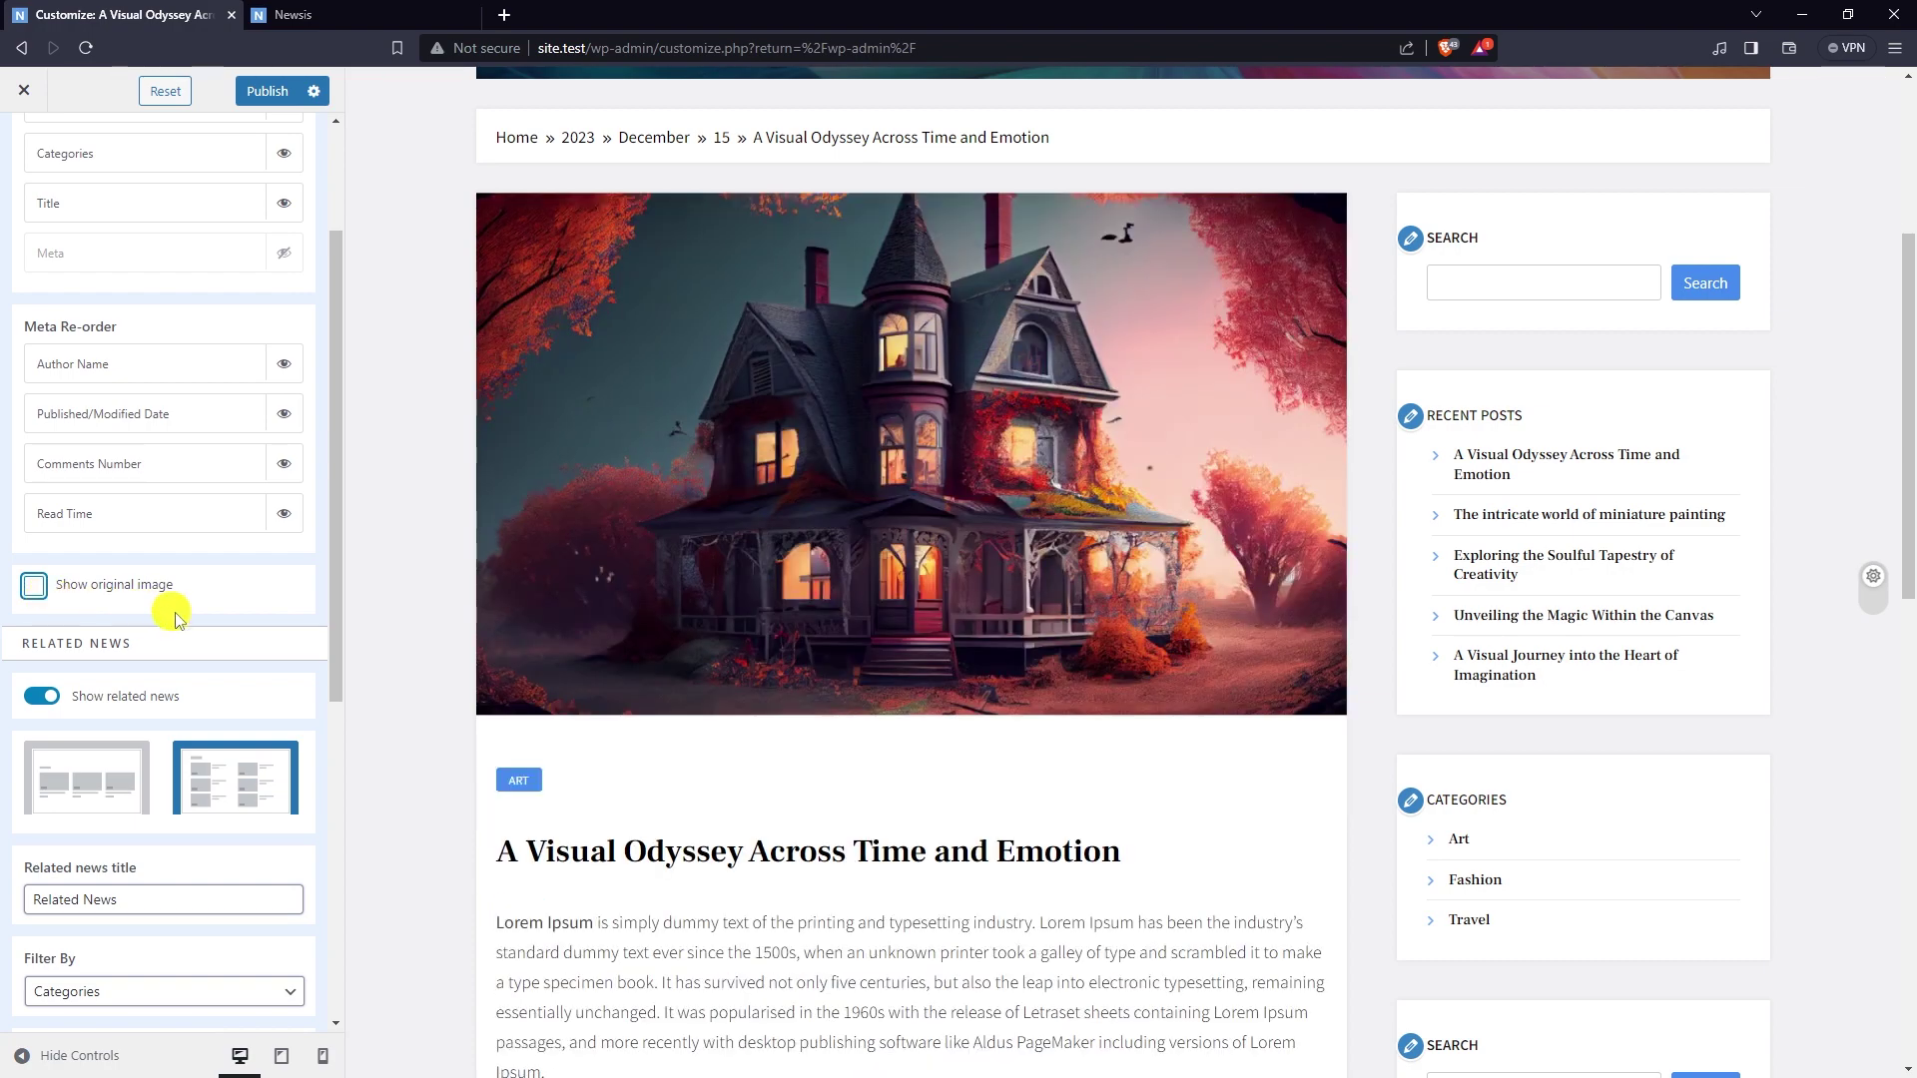
pyautogui.scroll(-2, 239, 625)
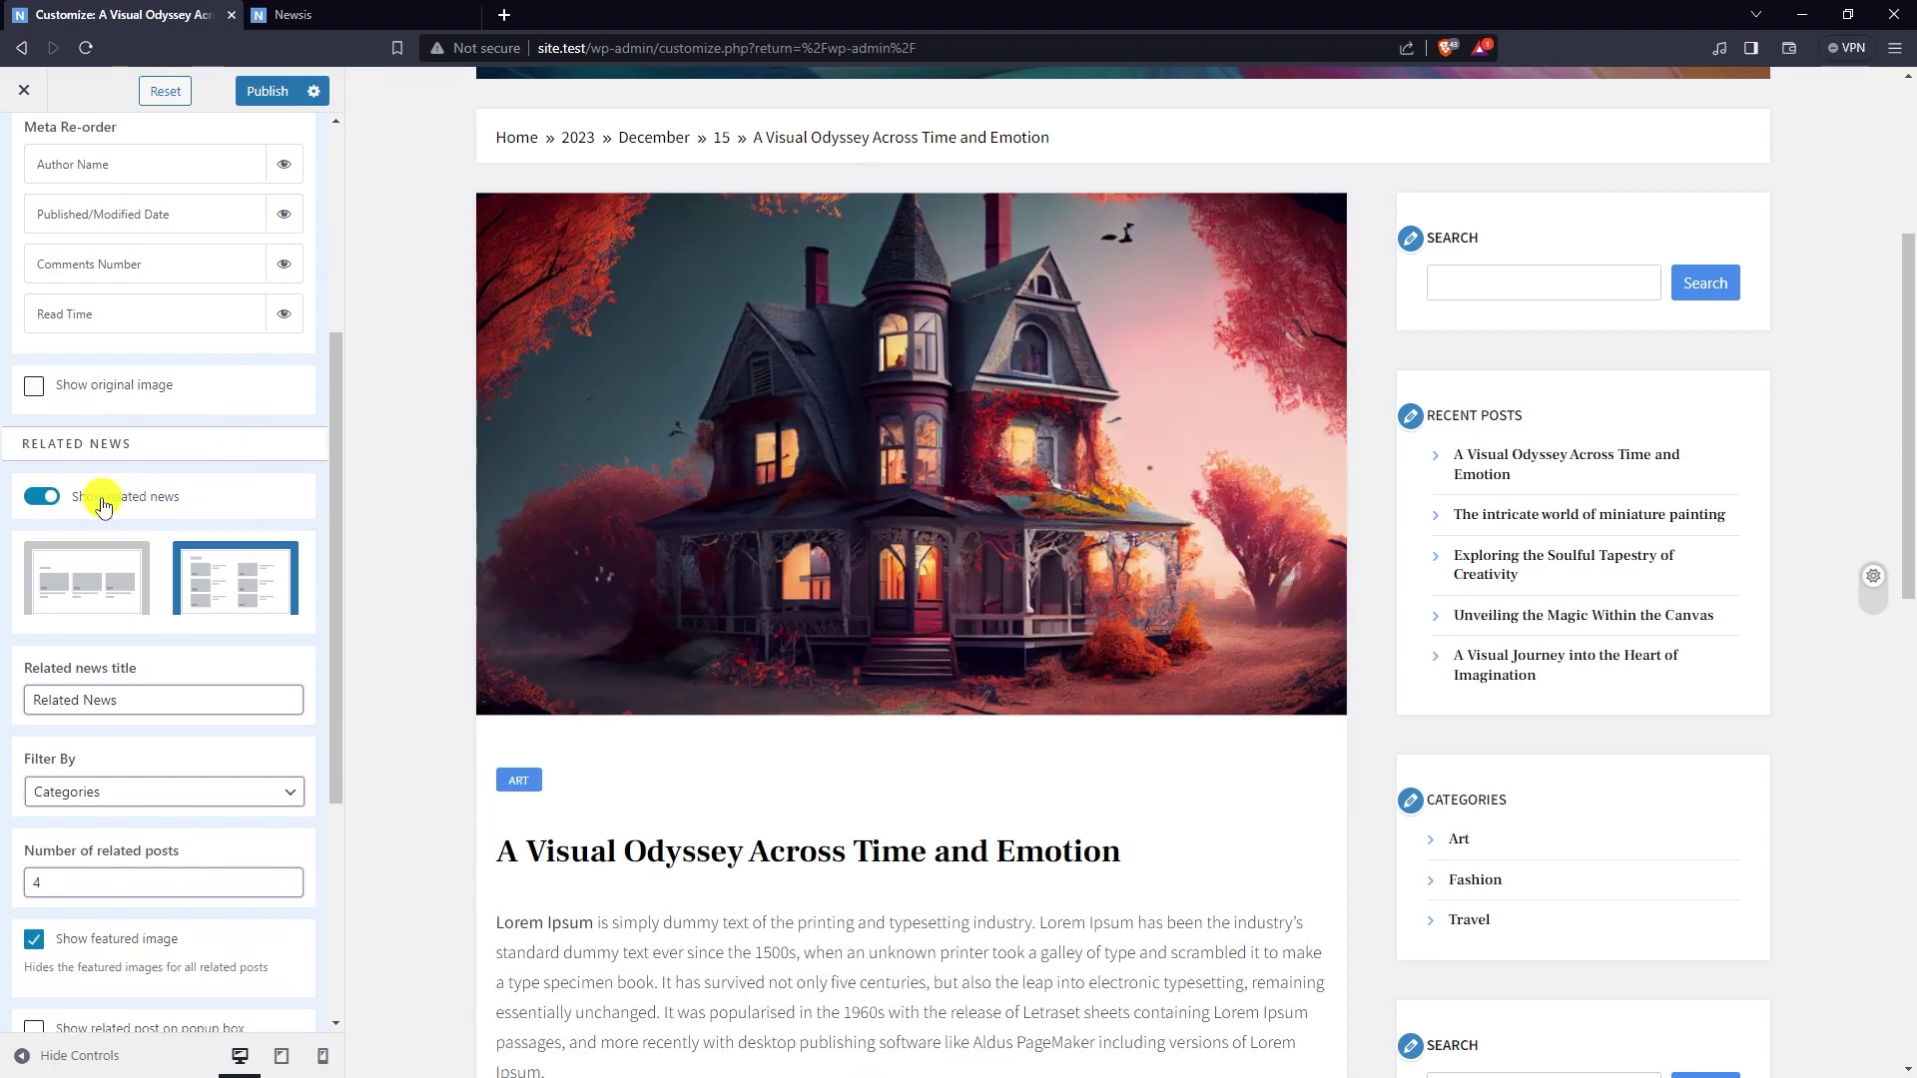
# - Keep Related News enabled and switch it to the card grid layout
pyautogui.scroll(-10, 616, 547)
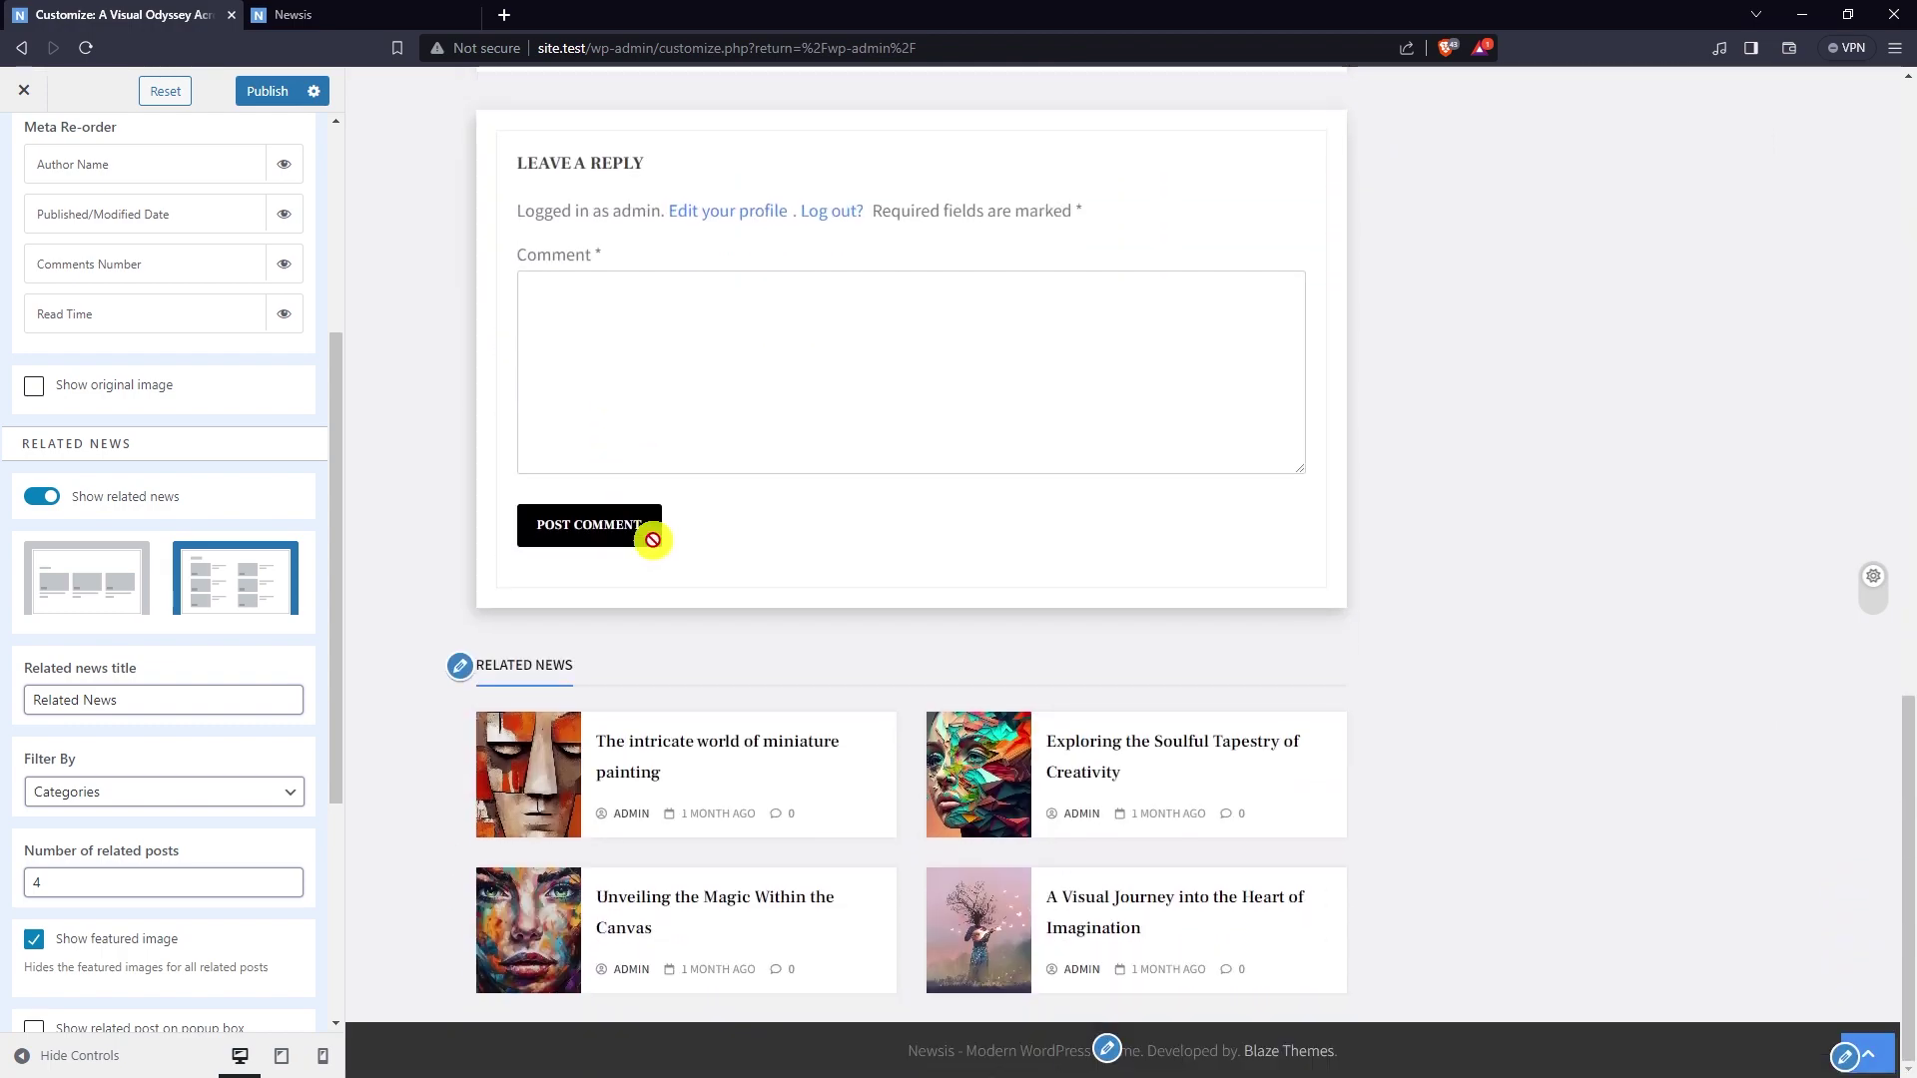
pyautogui.click(38, 496)
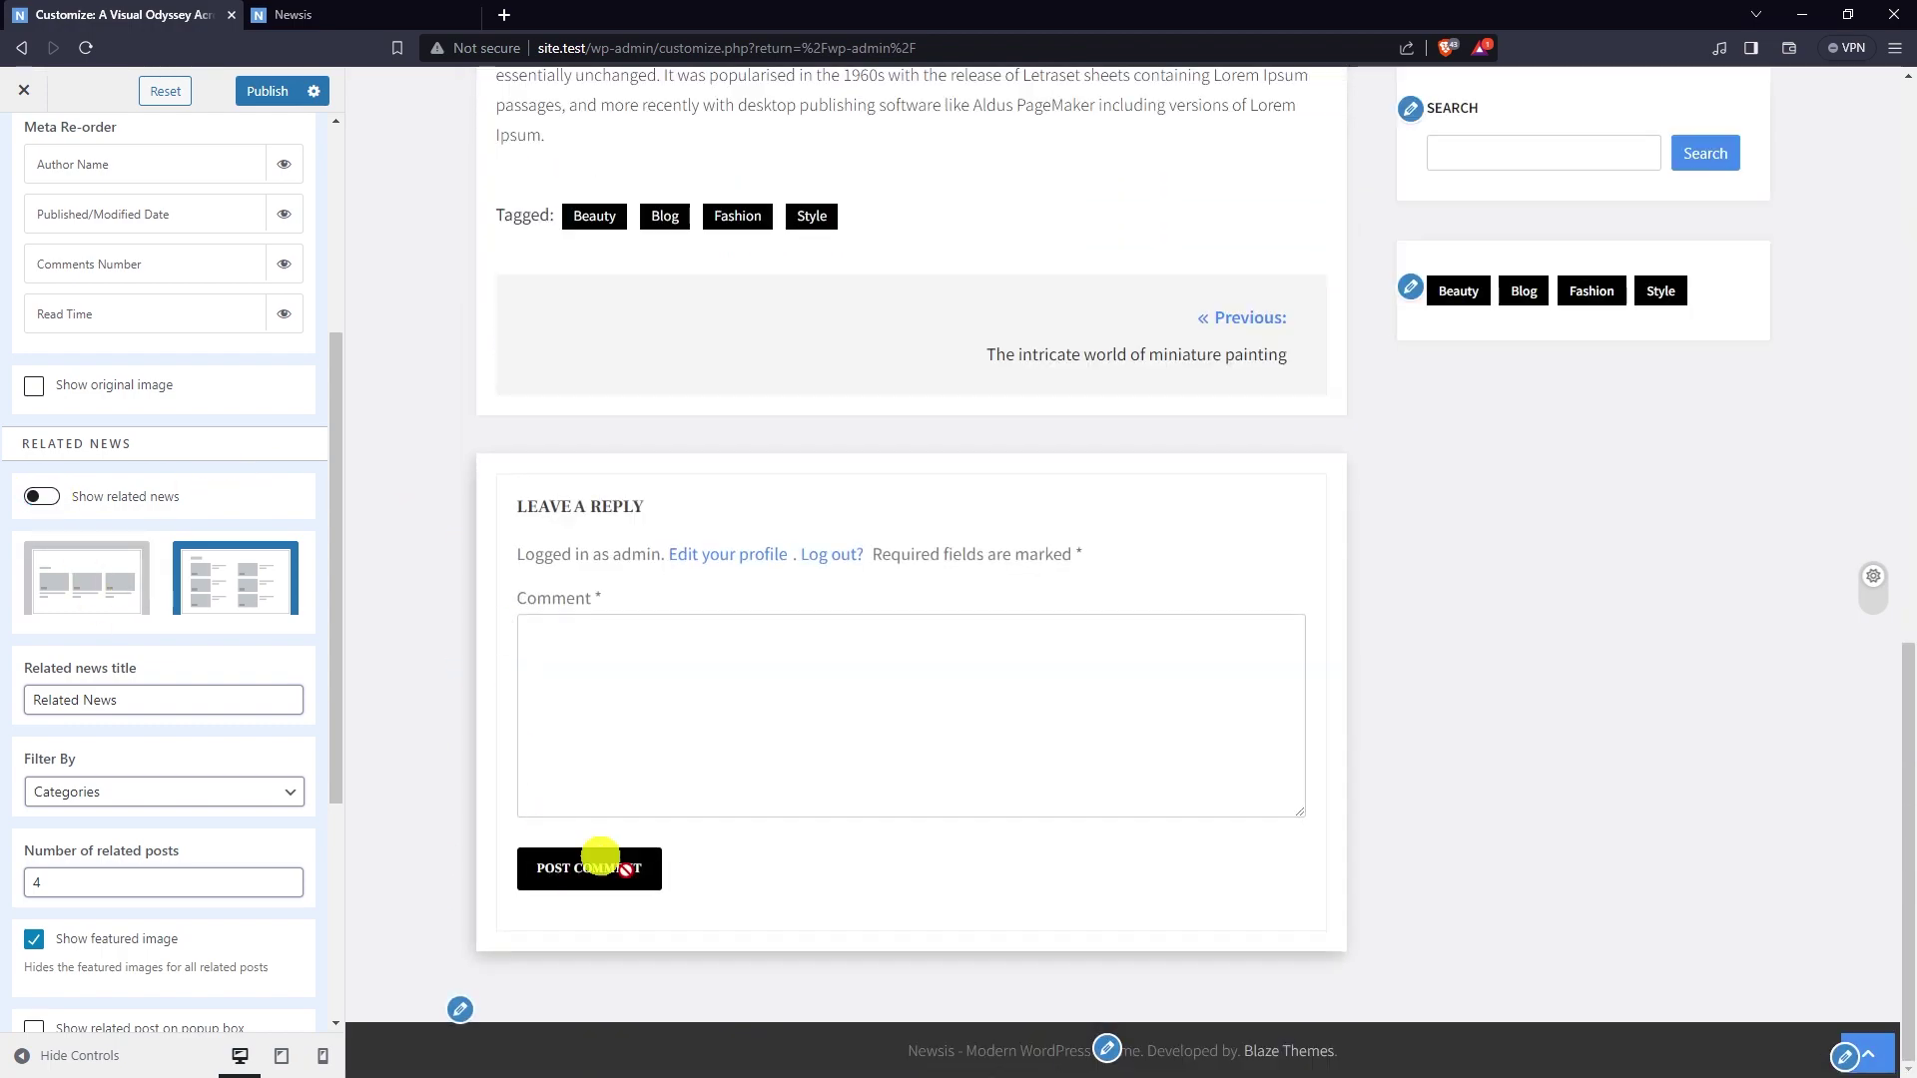
pyautogui.click(49, 497)
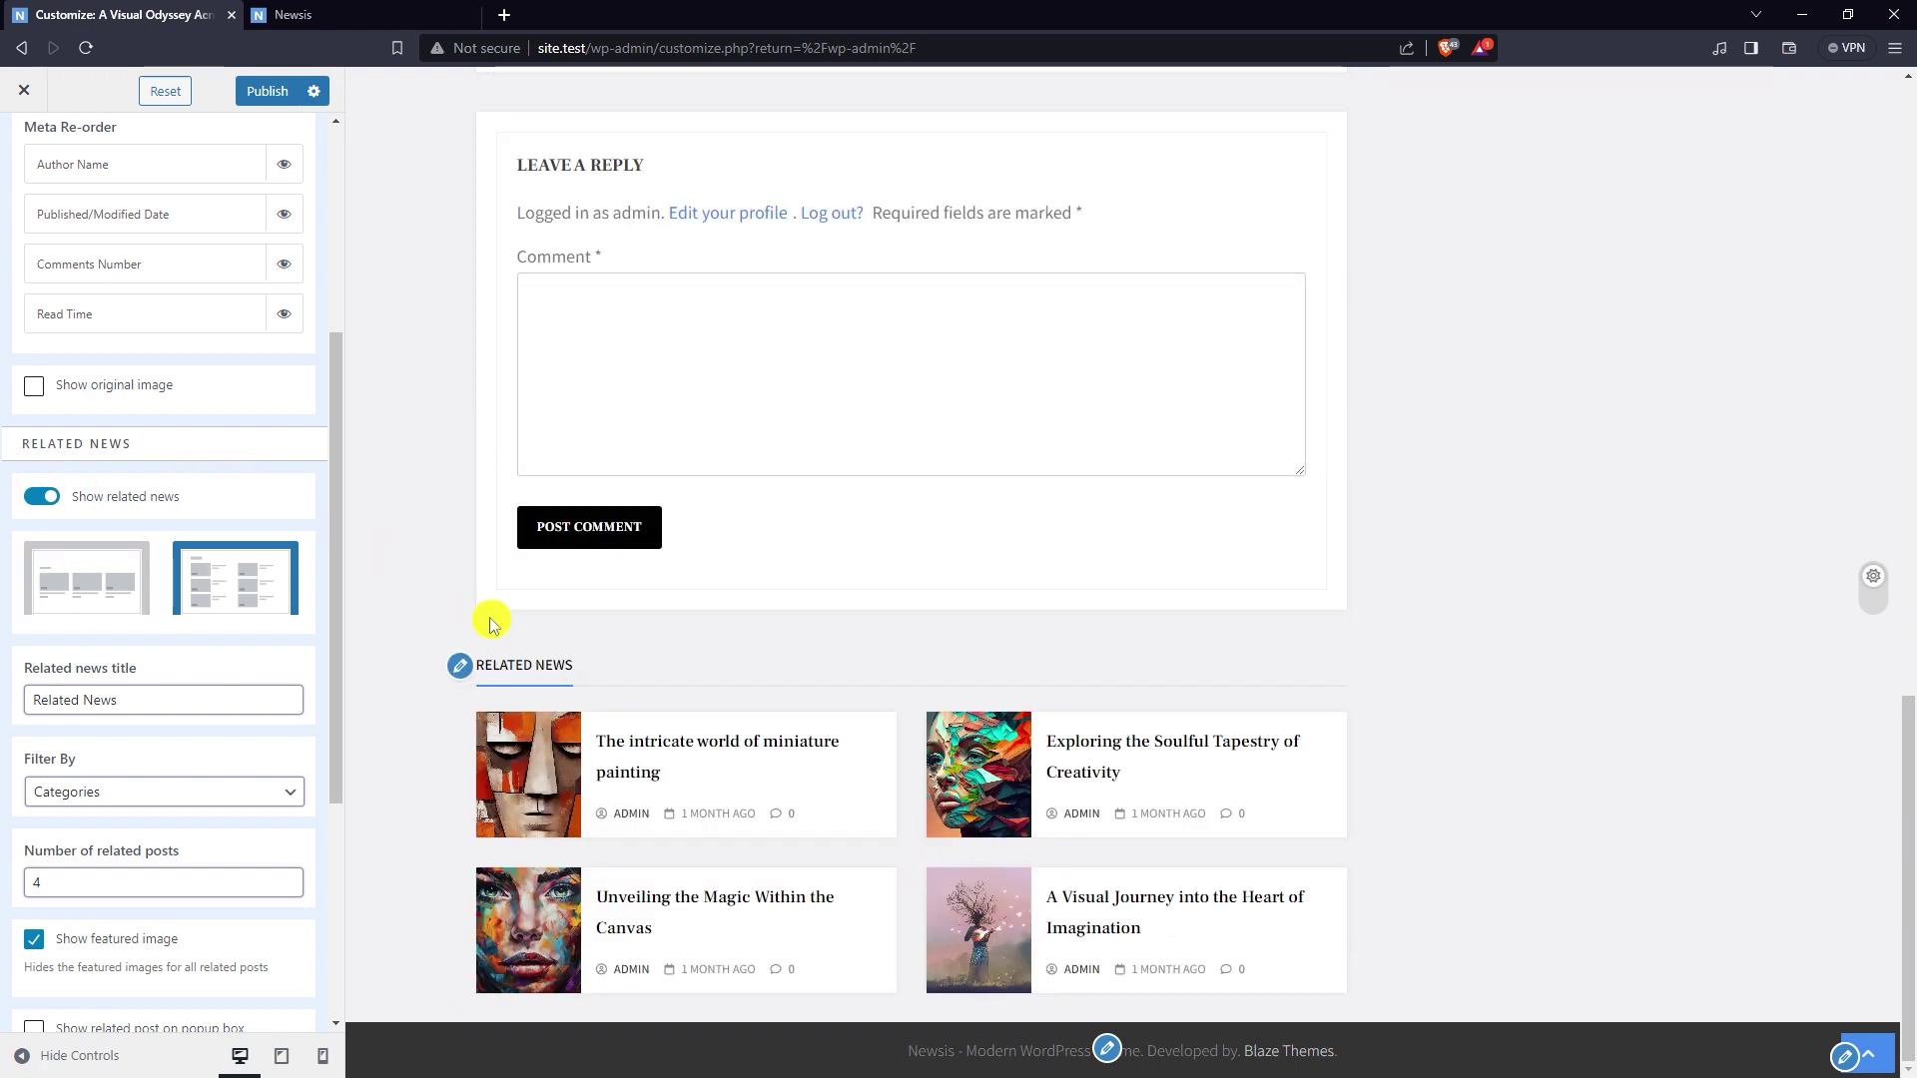
pyautogui.click(82, 589)
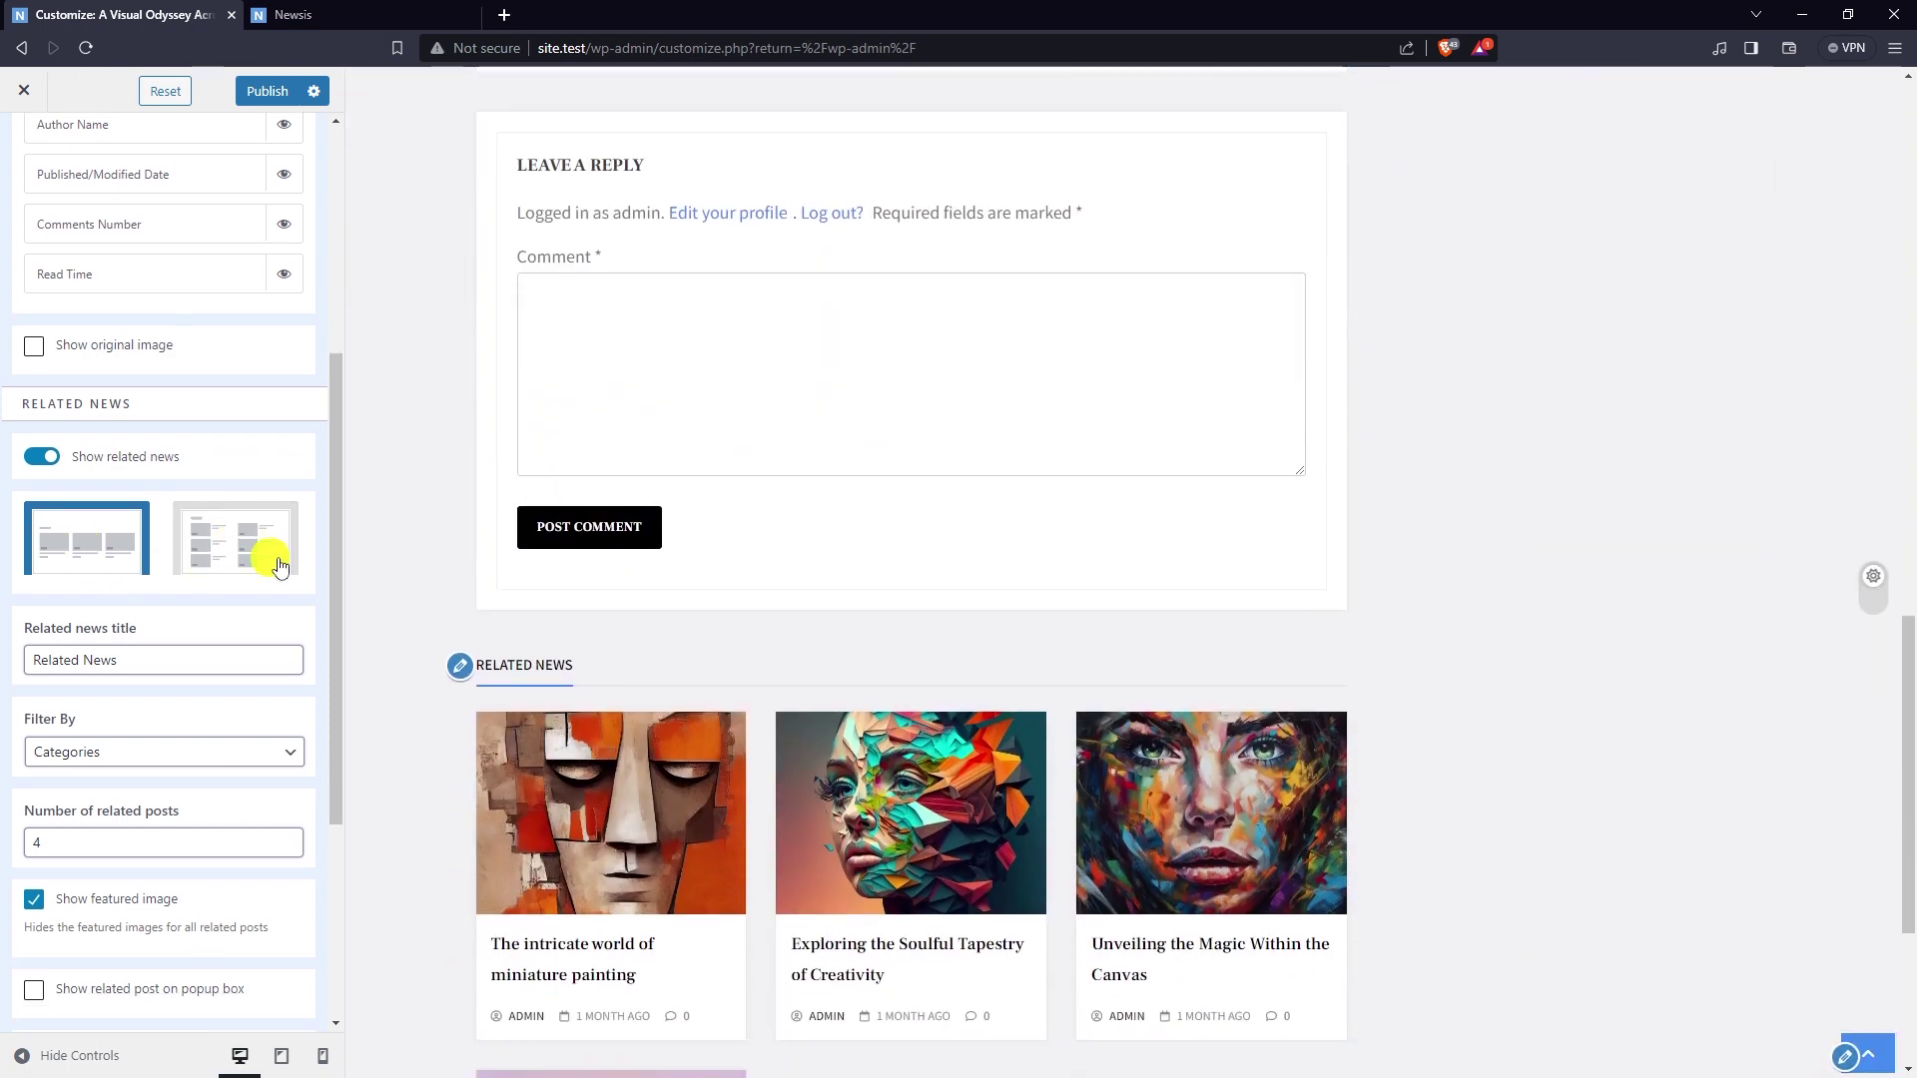
# - Reduce the number of related posts shown from 4 to 3
pyautogui.scroll(-4, 257, 544)
pyautogui.scroll(-2, 473, 521)
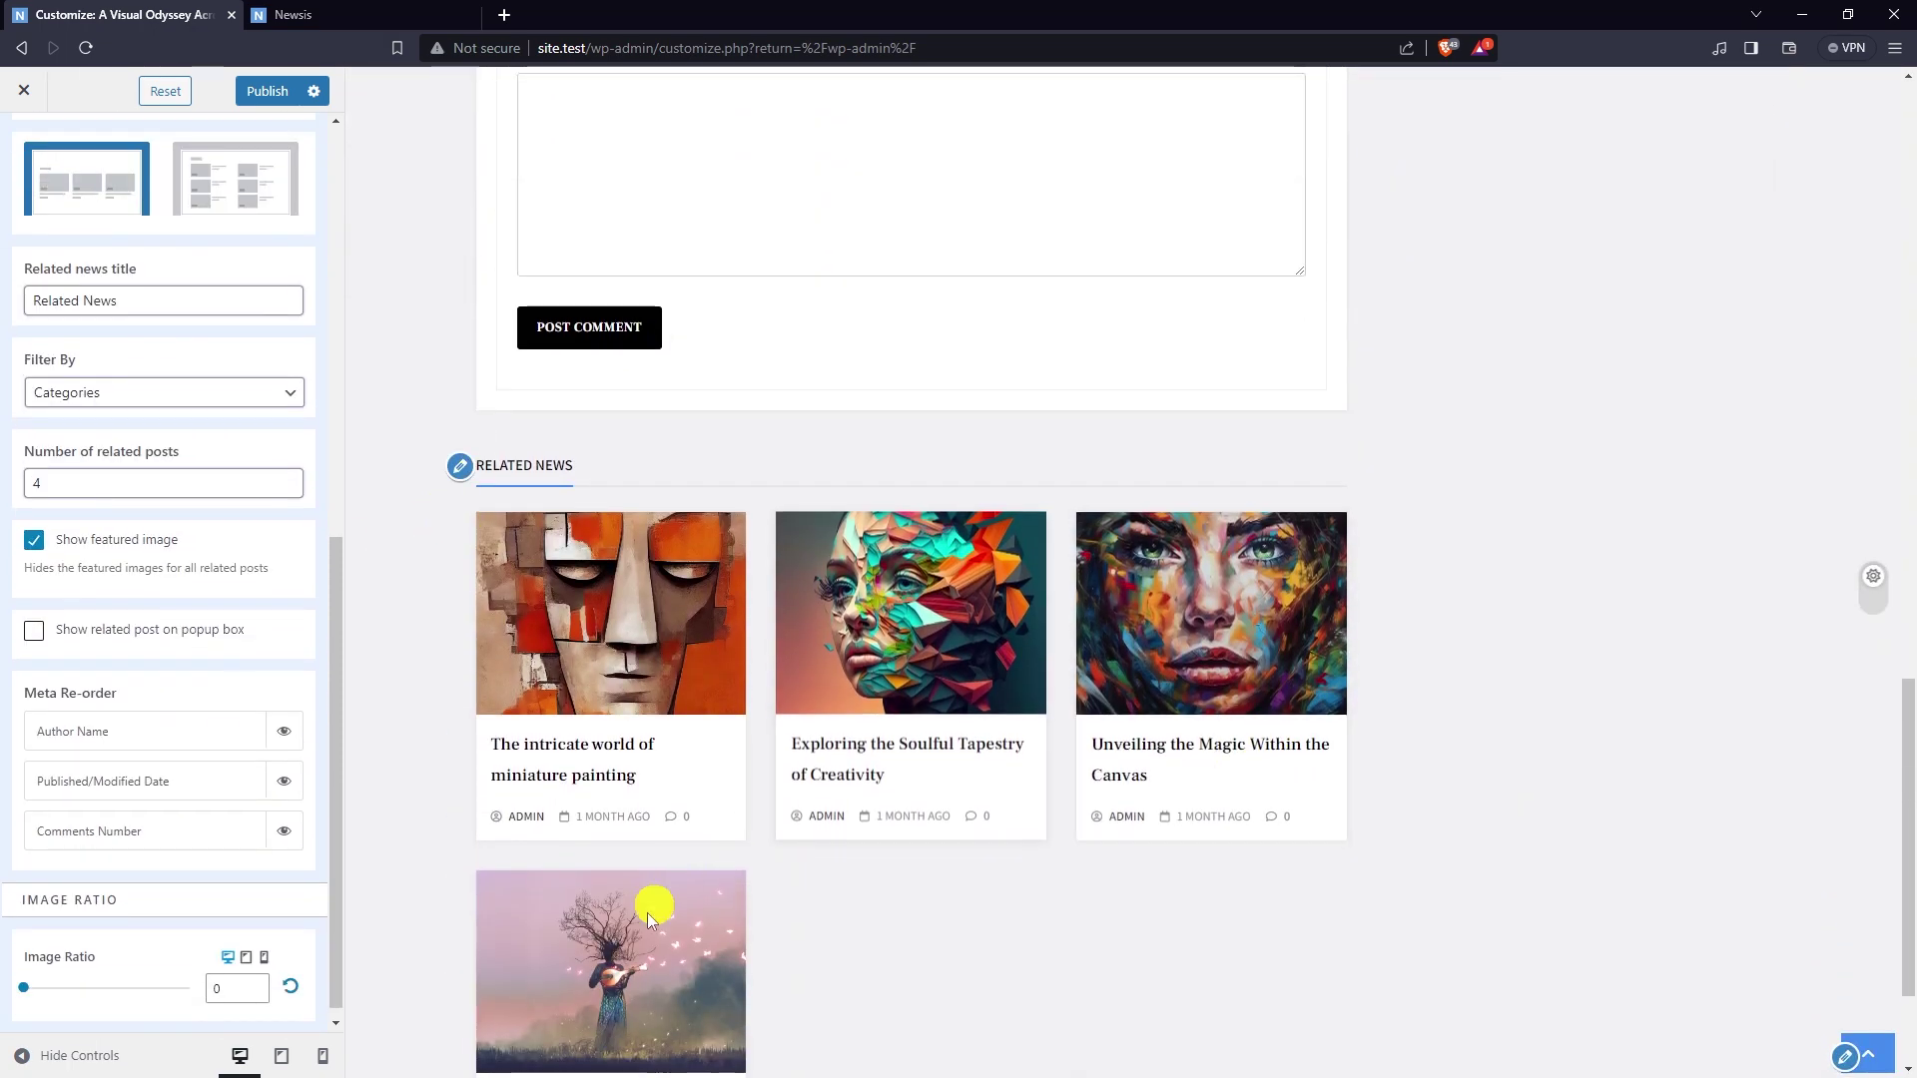
pyautogui.scroll(-2, 872, 749)
pyautogui.scroll(2, 90, 559)
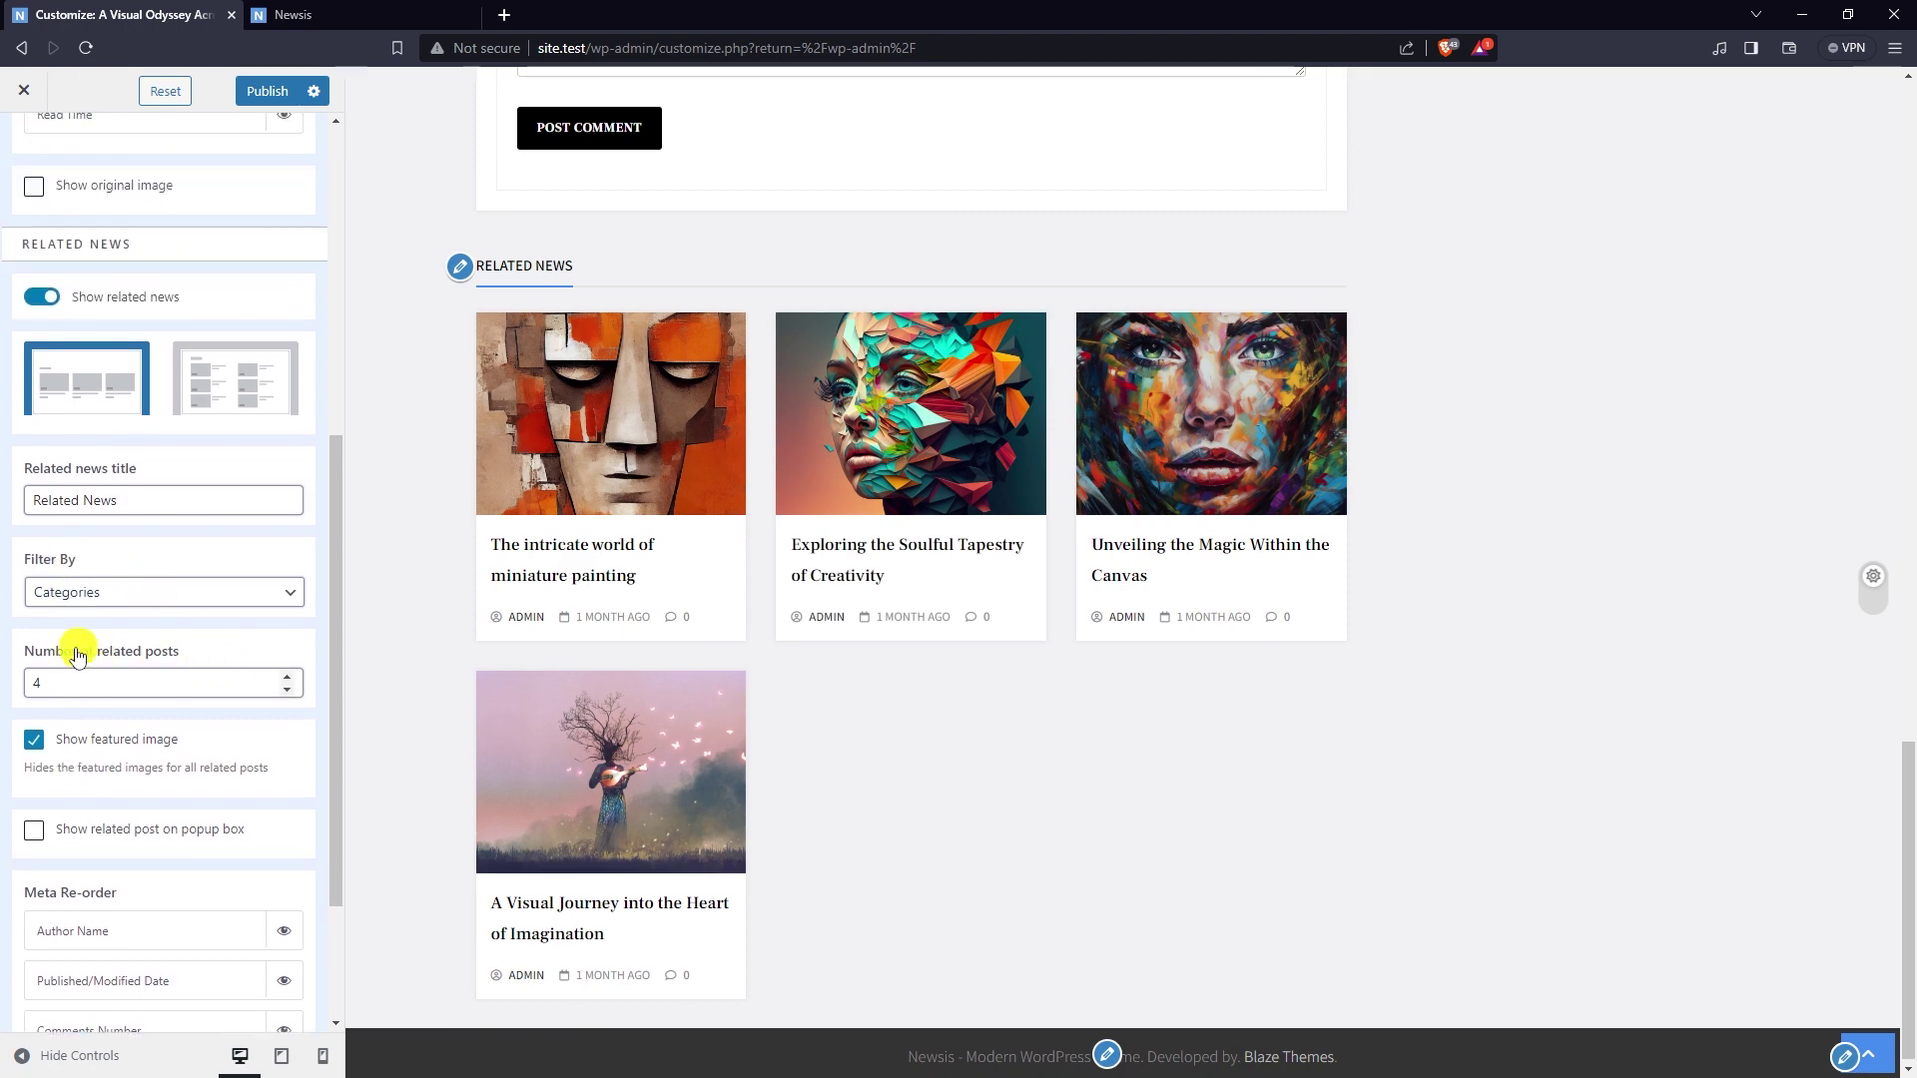
pyautogui.moveTo(38, 651); pyautogui.dragTo(196, 656)
pyautogui.click(289, 692)
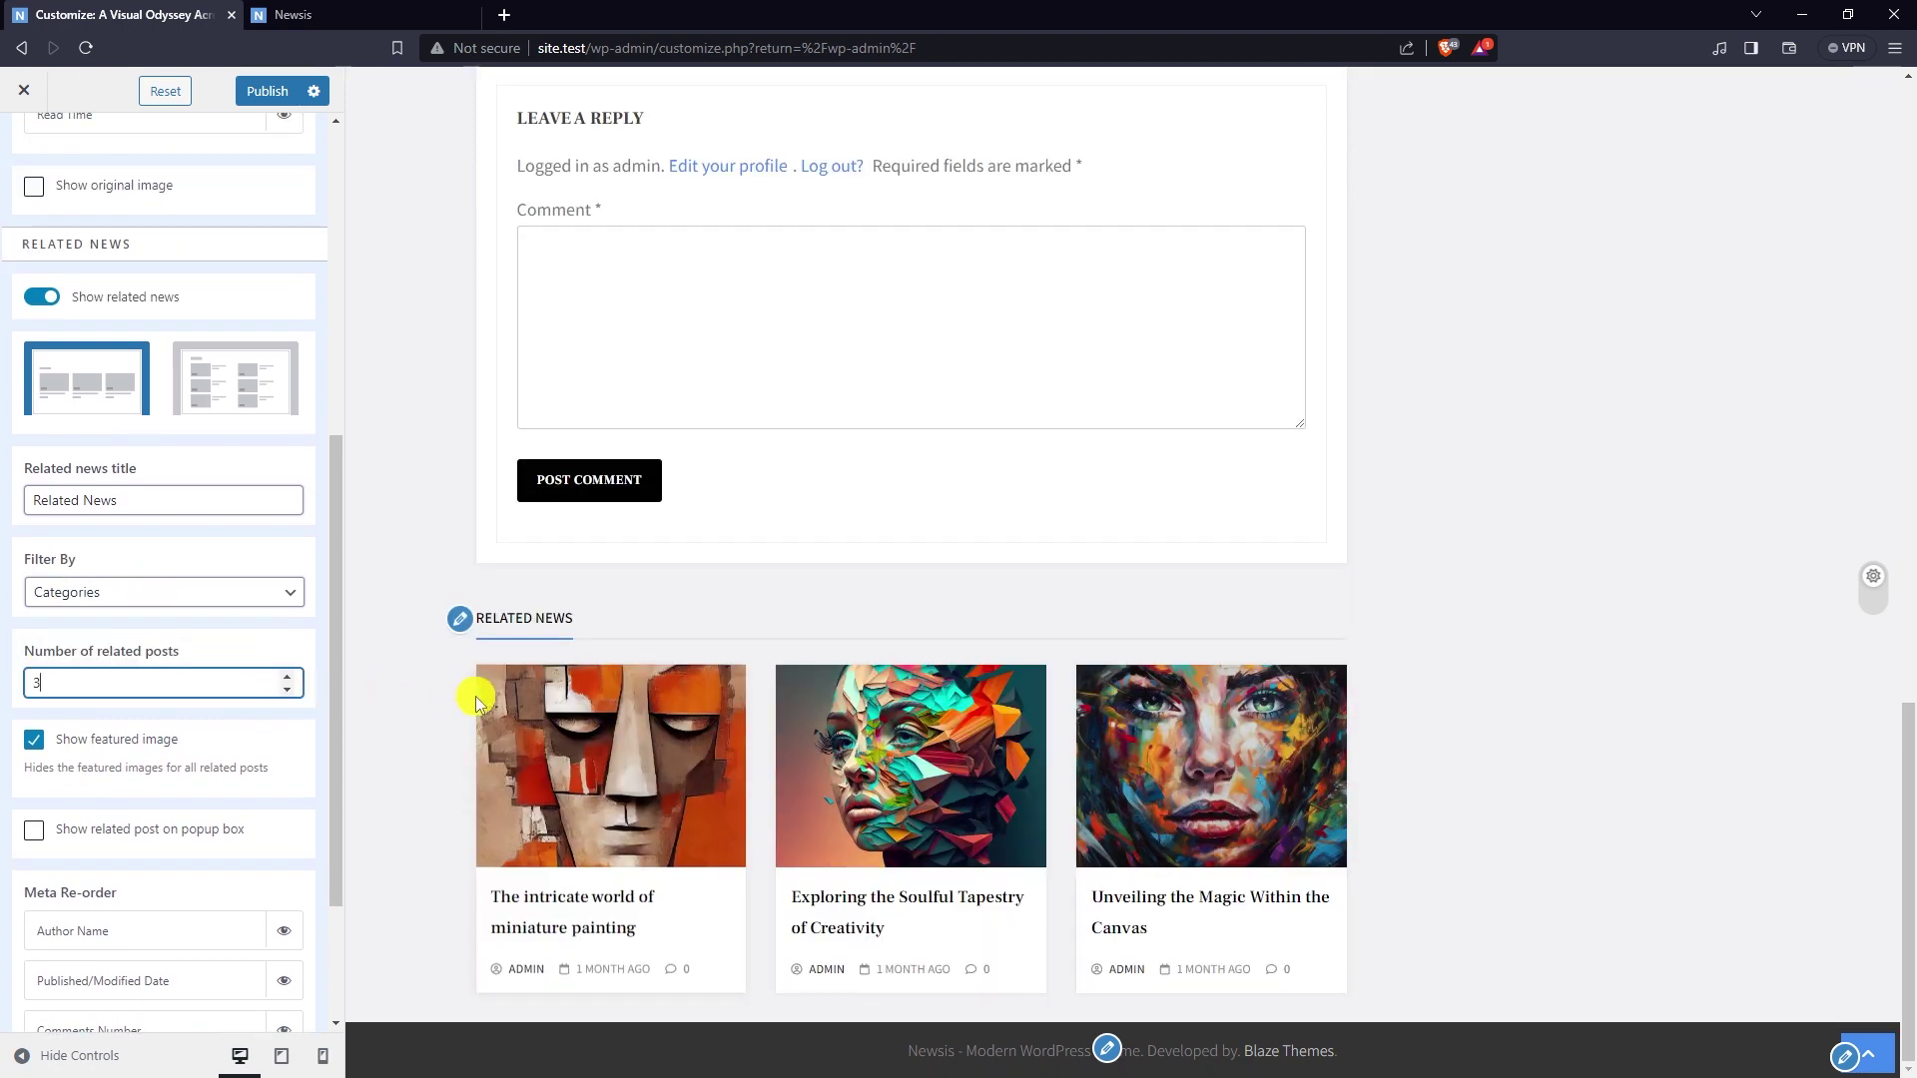
# - Keep related news filtered by Categories
pyautogui.moveTo(22, 469); pyautogui.dragTo(149, 481)
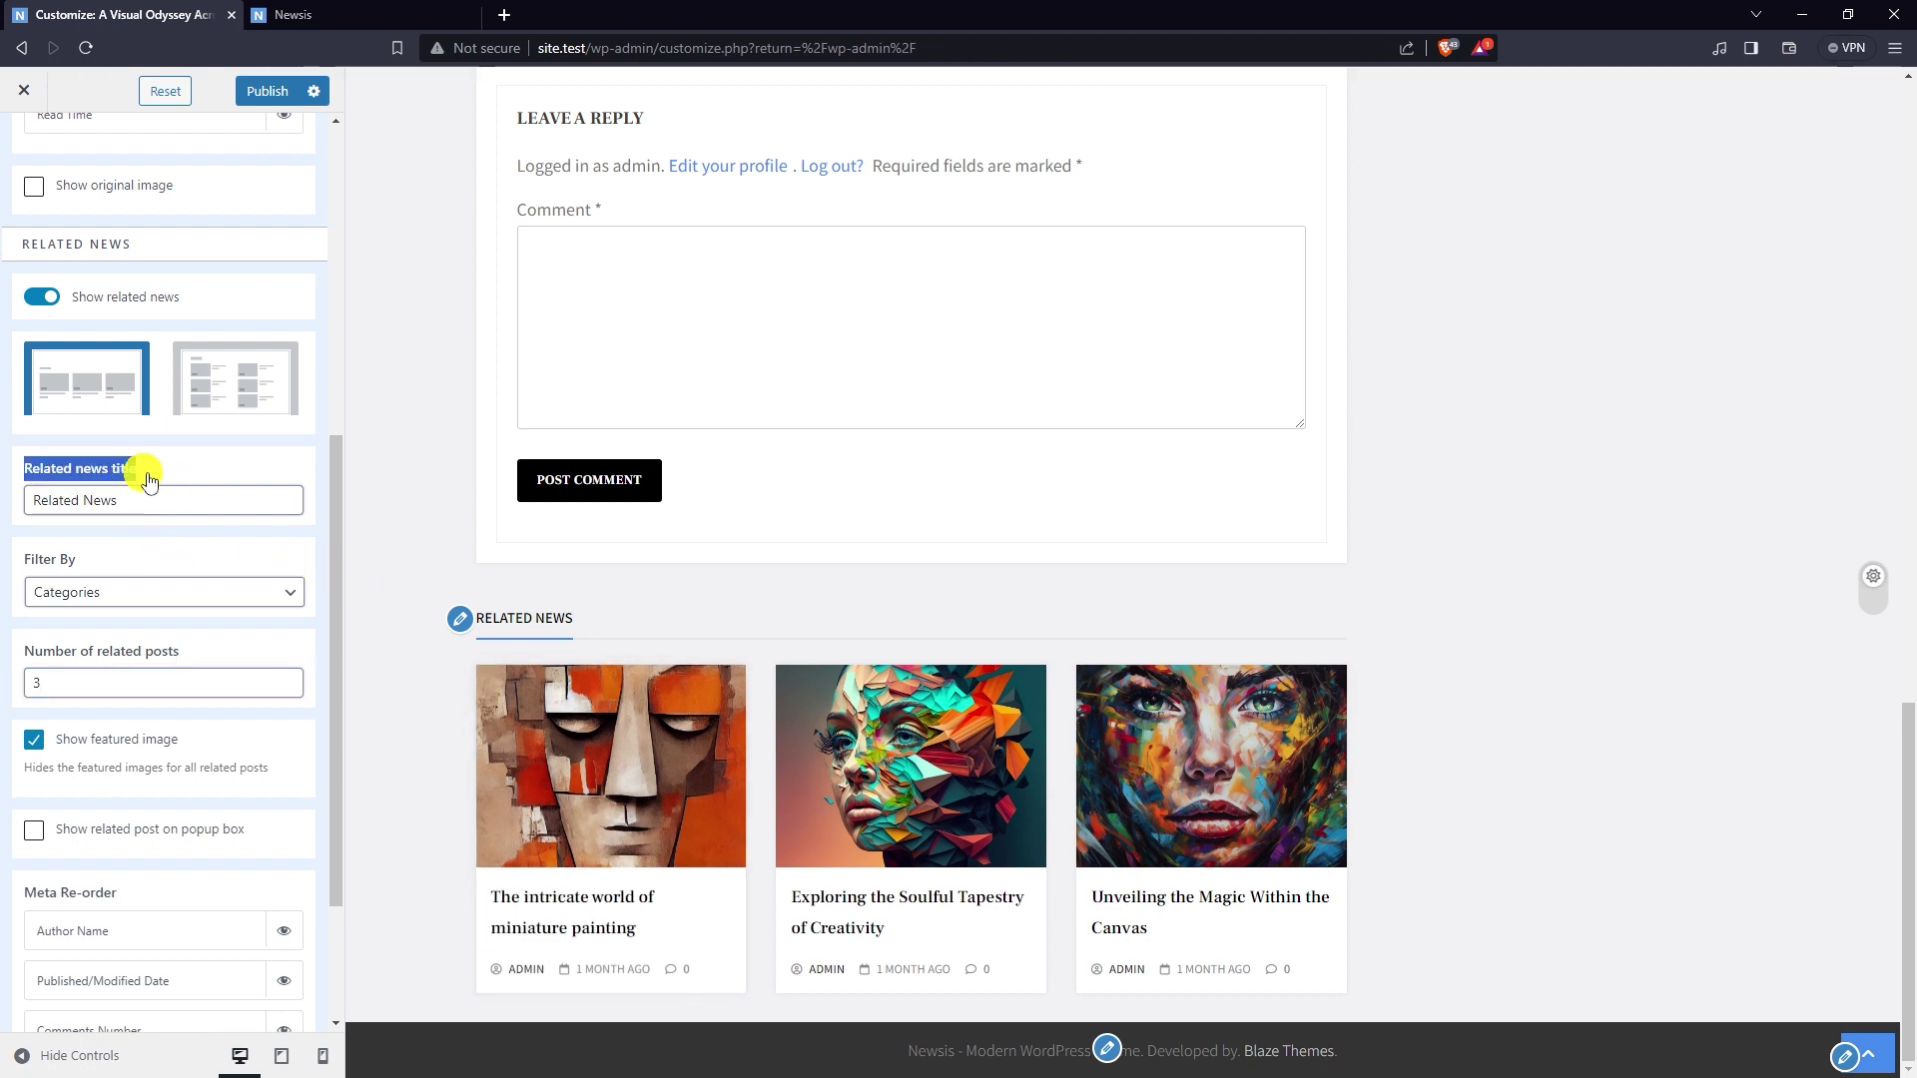
pyautogui.click(150, 497)
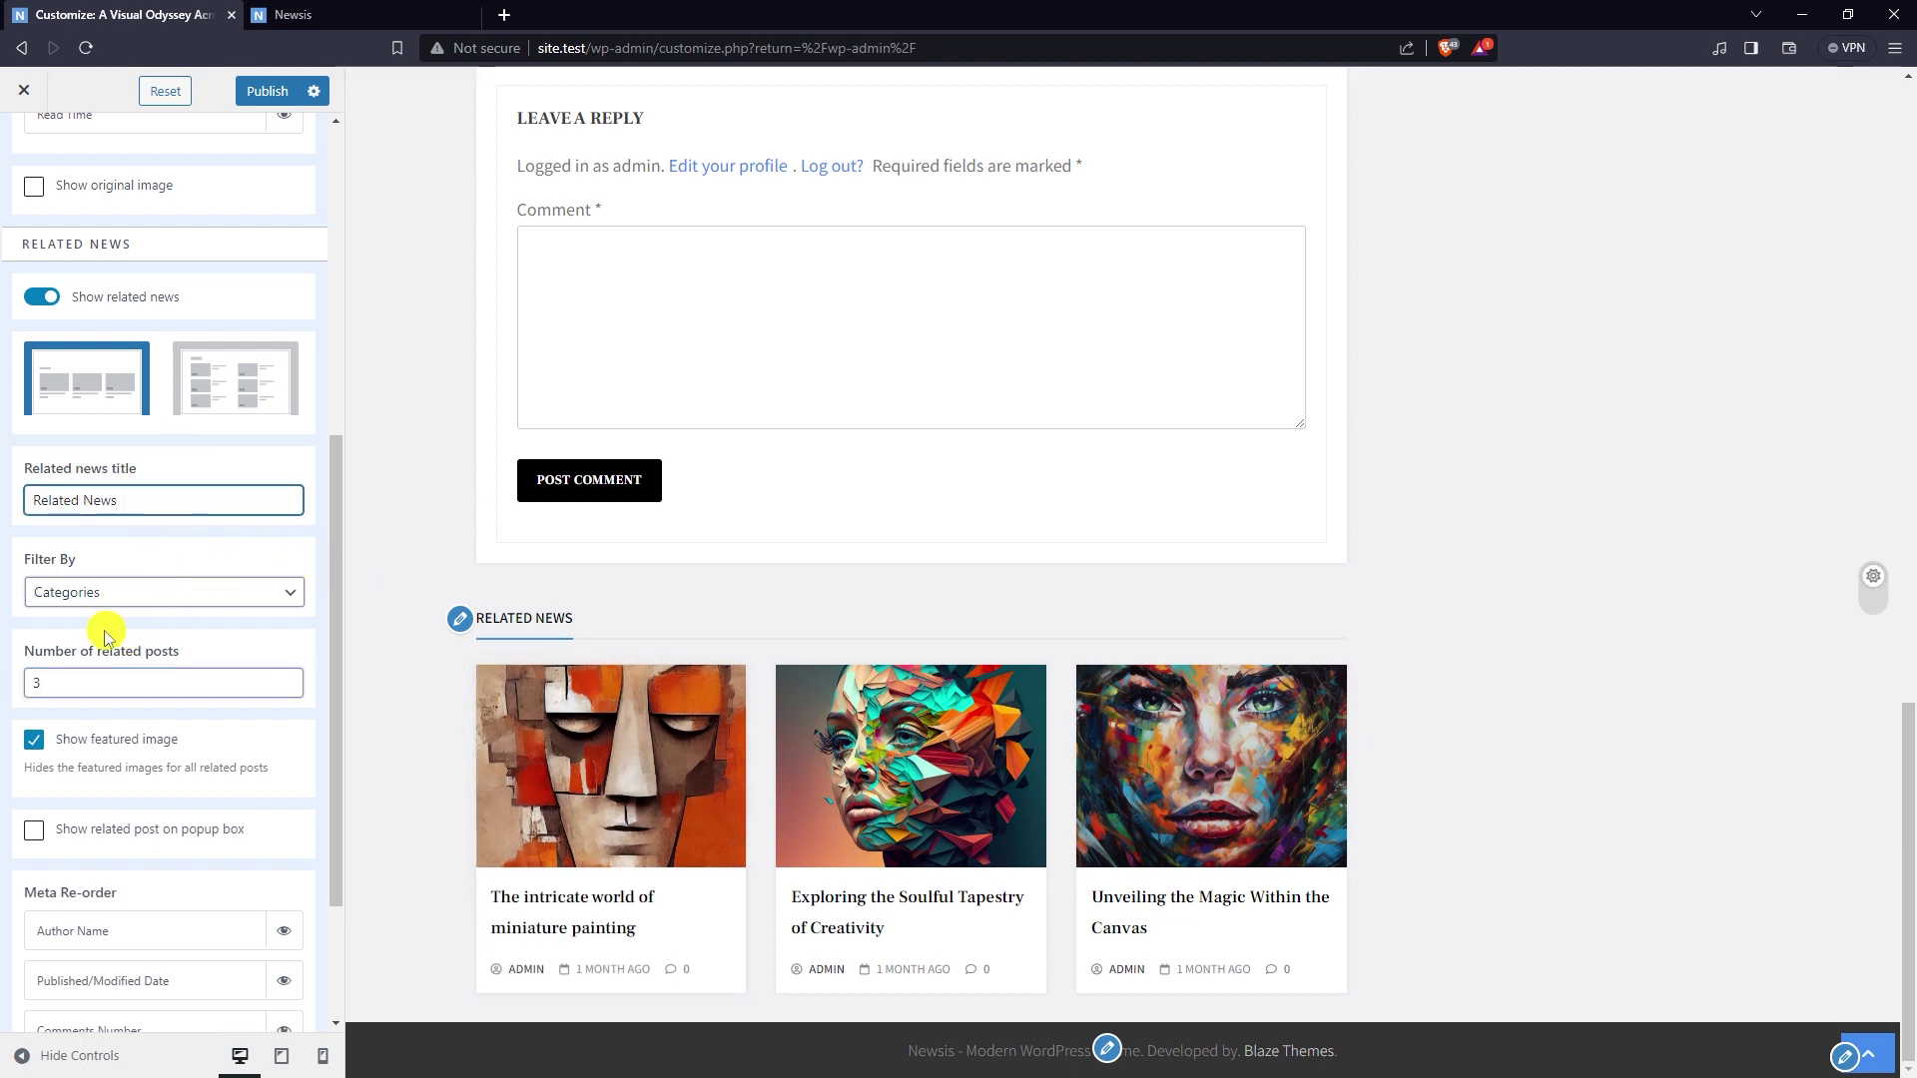
pyautogui.click(125, 597)
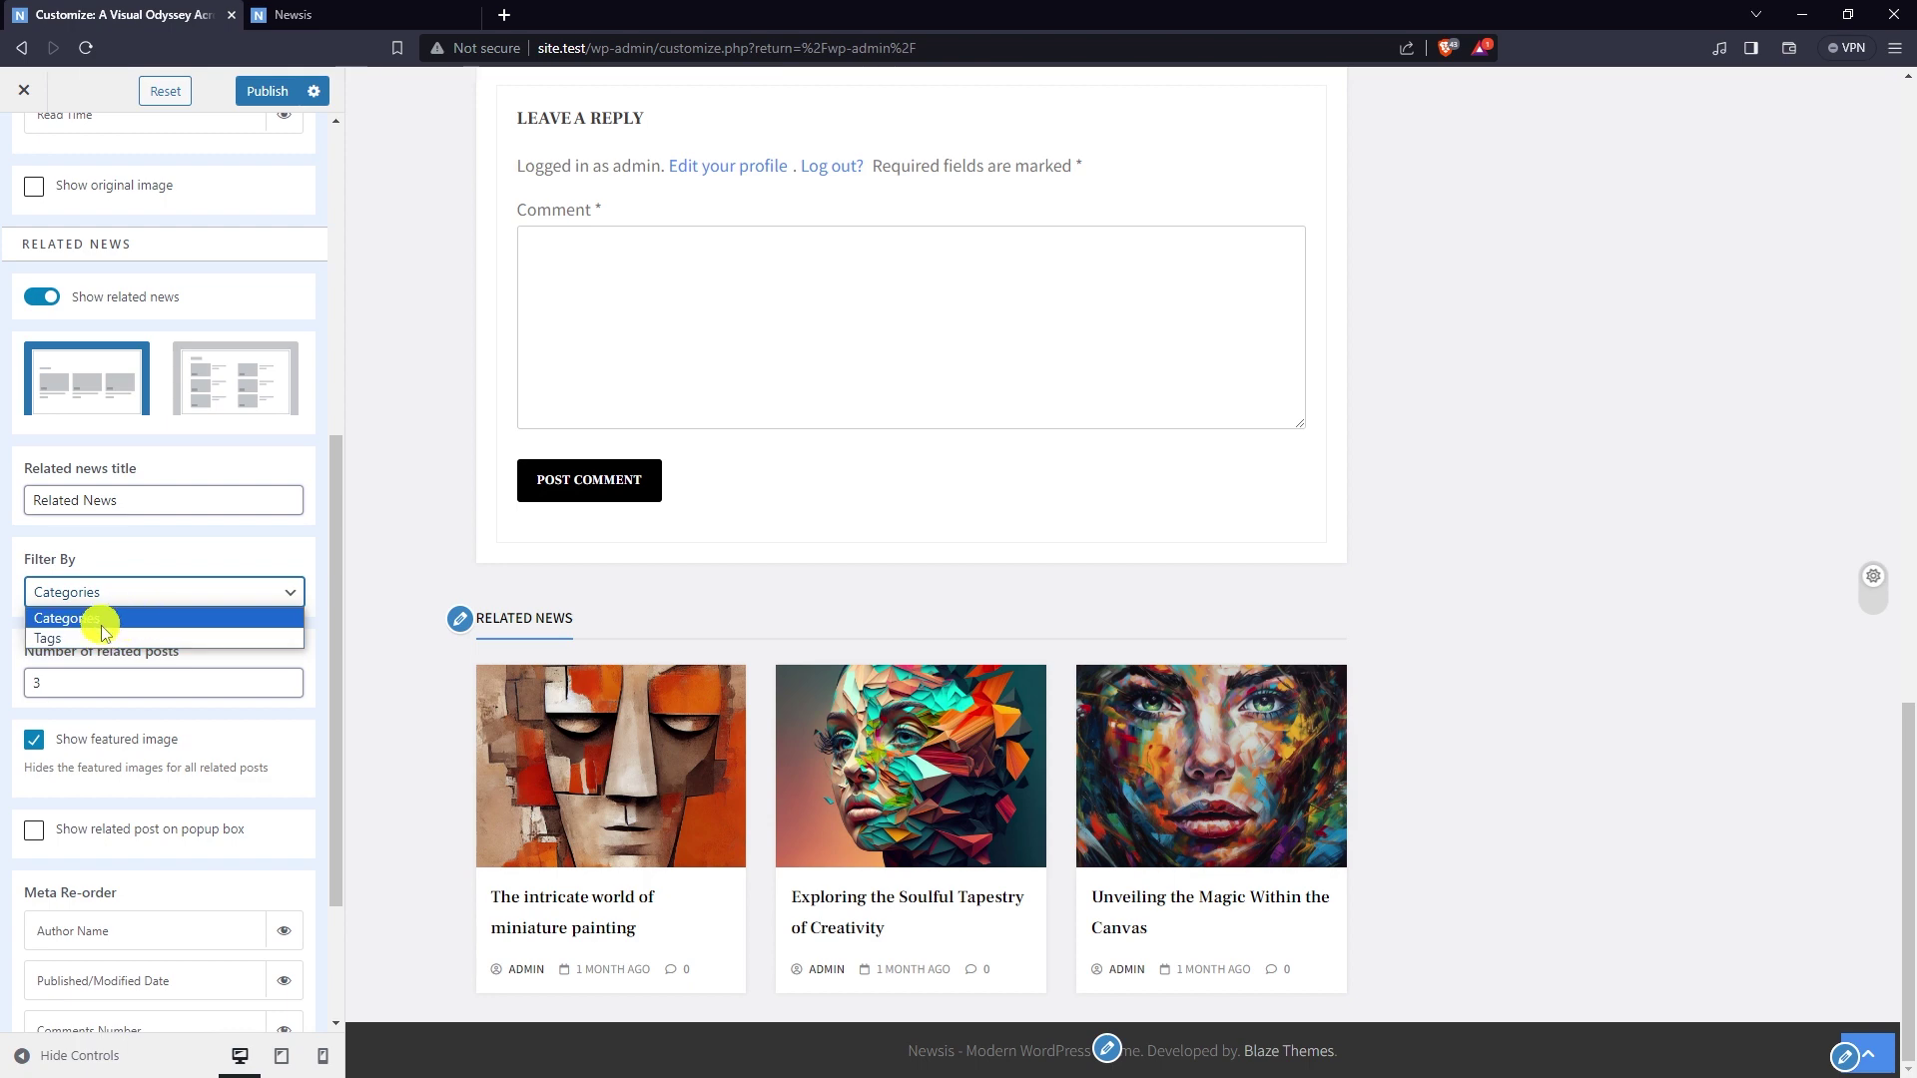
pyautogui.click(165, 559)
pyautogui.scroll(-2, 222, 534)
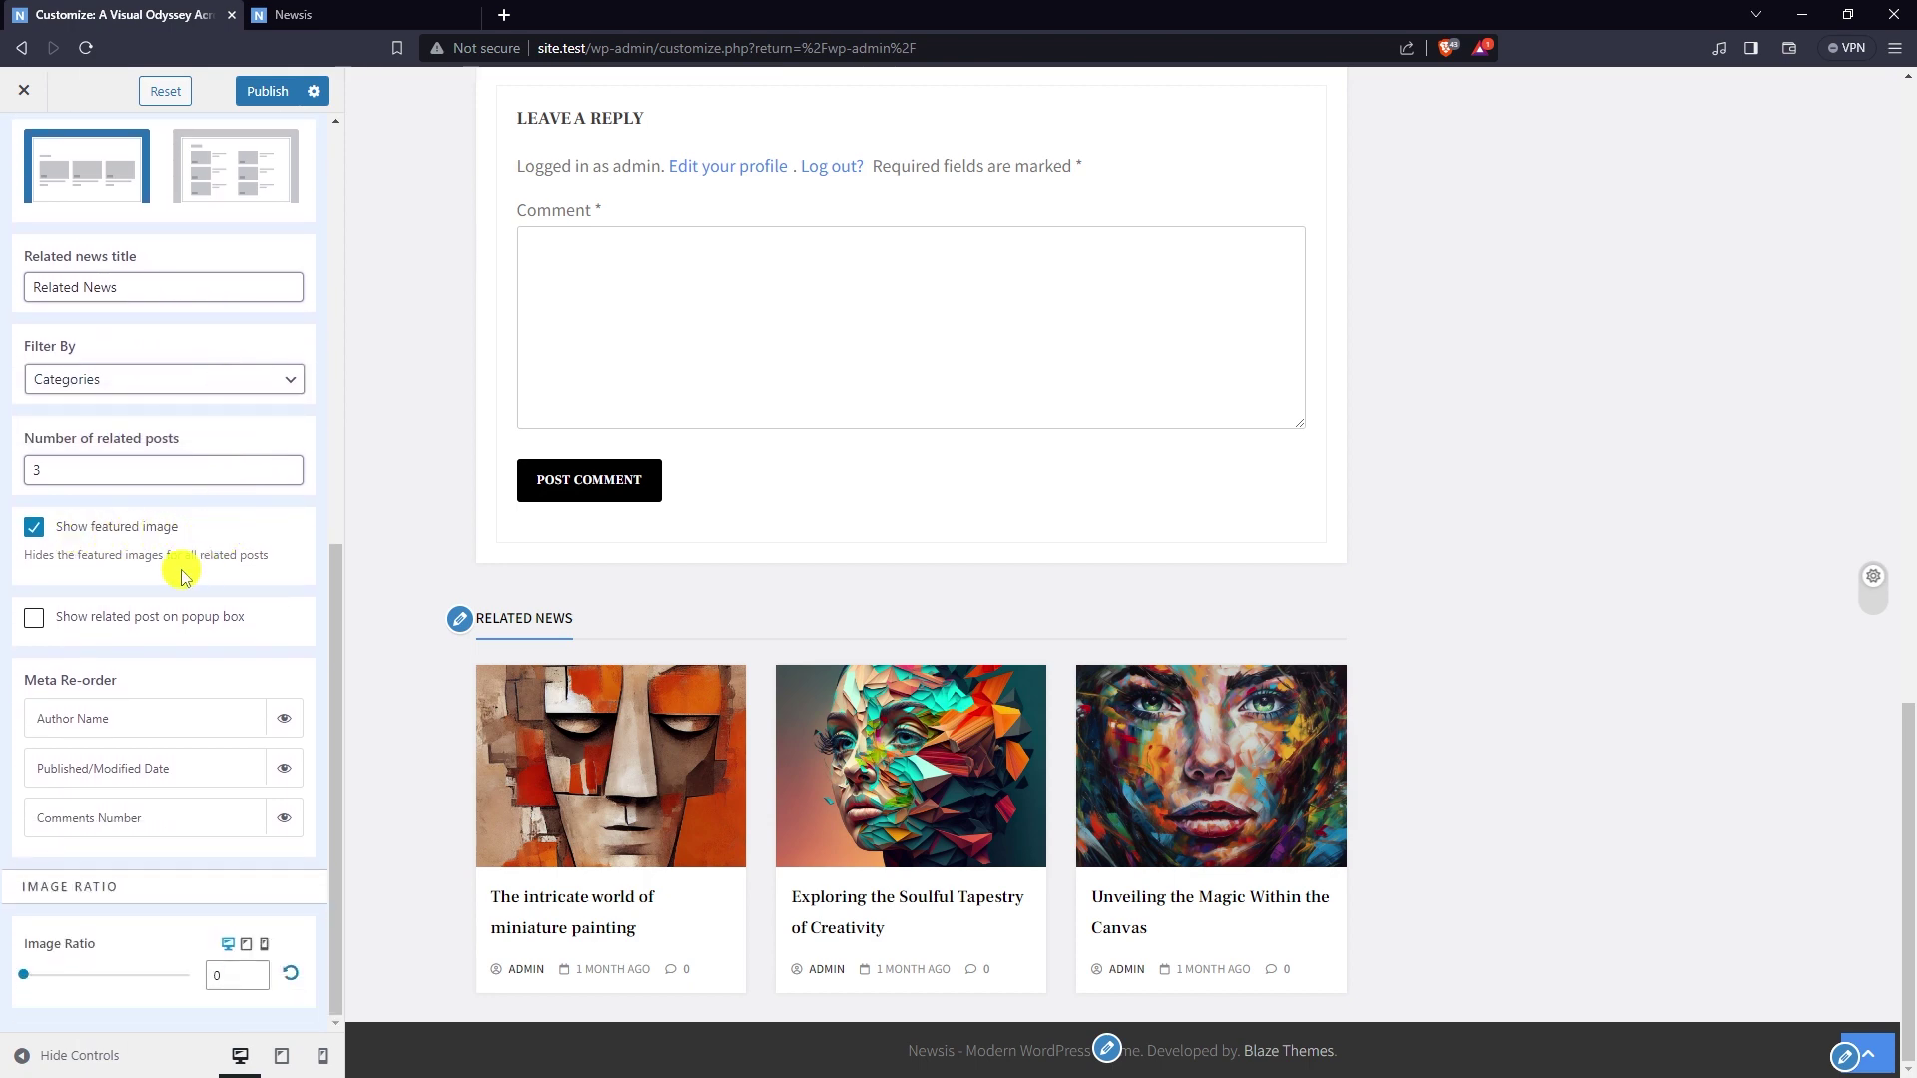
# - Try 'Show related post on popup box', close the popup, then uncheck the option
pyautogui.click(32, 618)
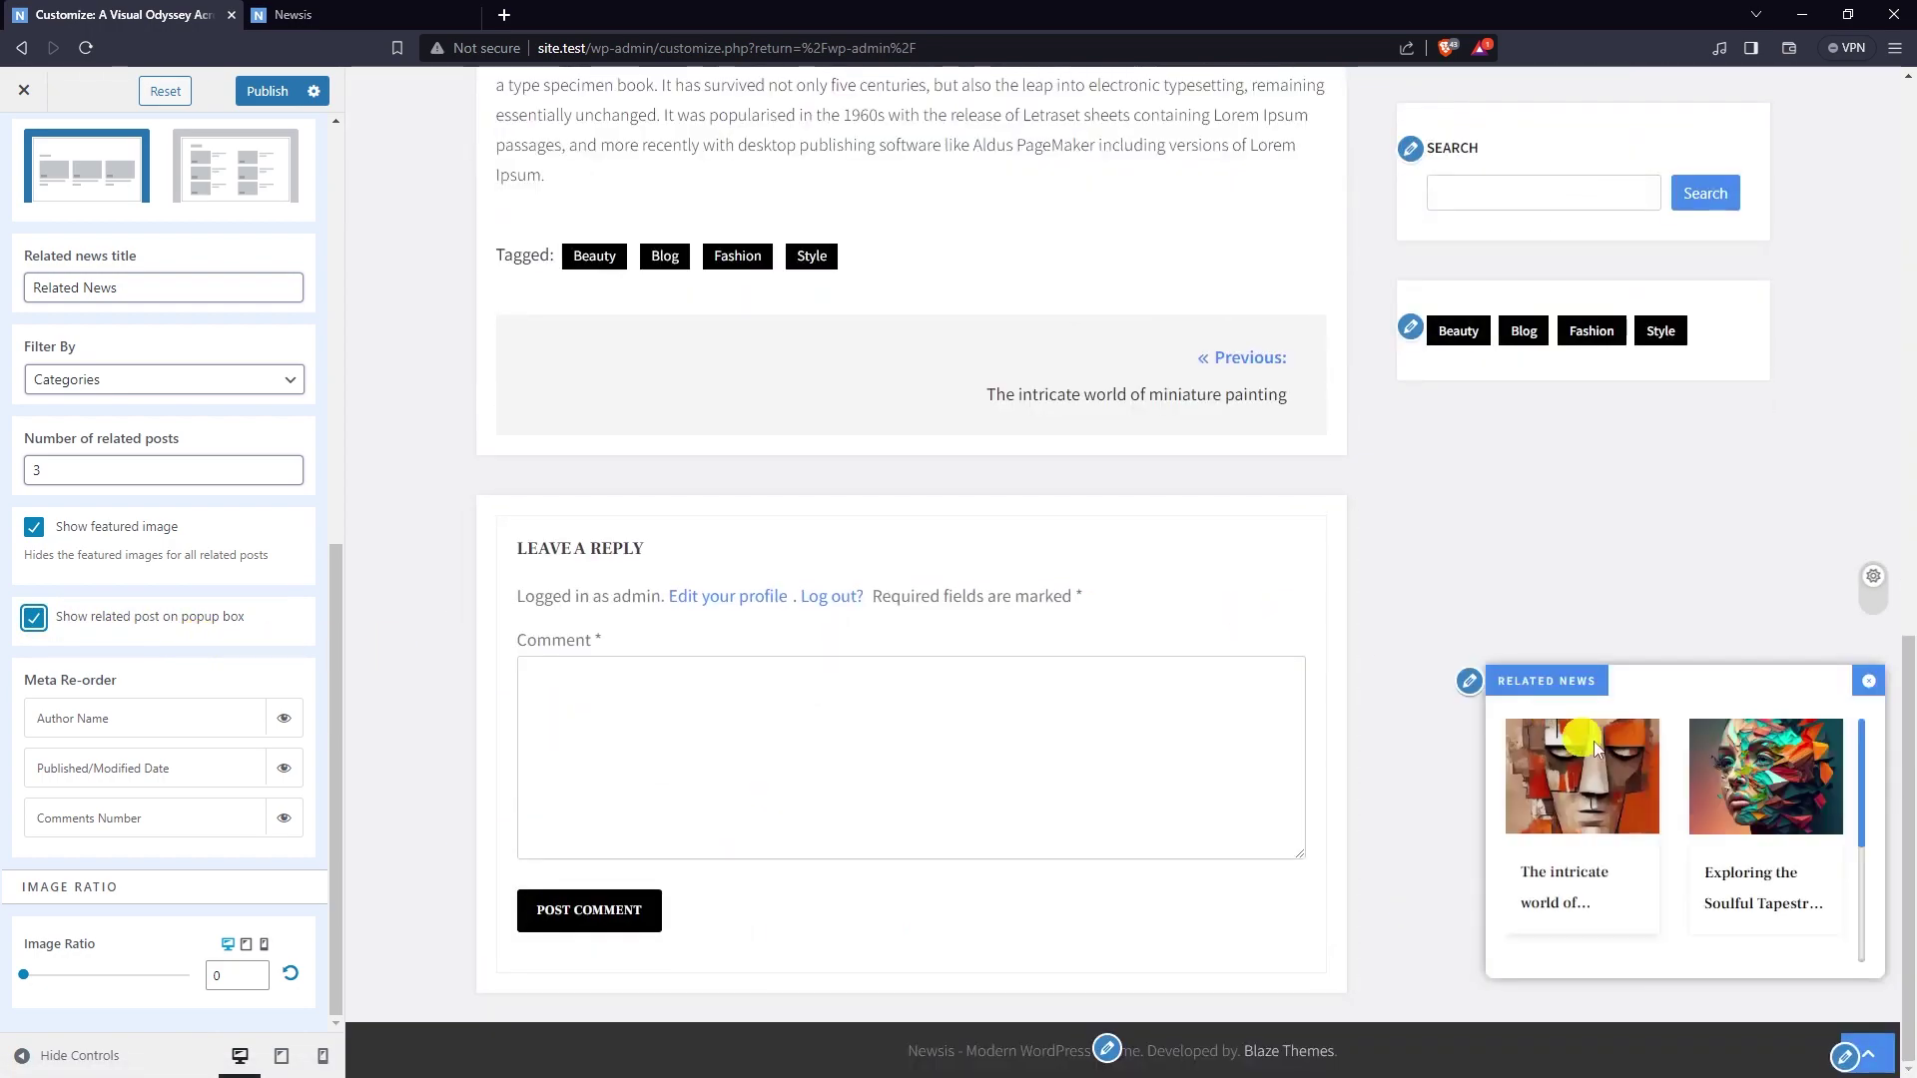
pyautogui.scroll(-3, 1757, 819)
pyautogui.scroll(2, 1383, 796)
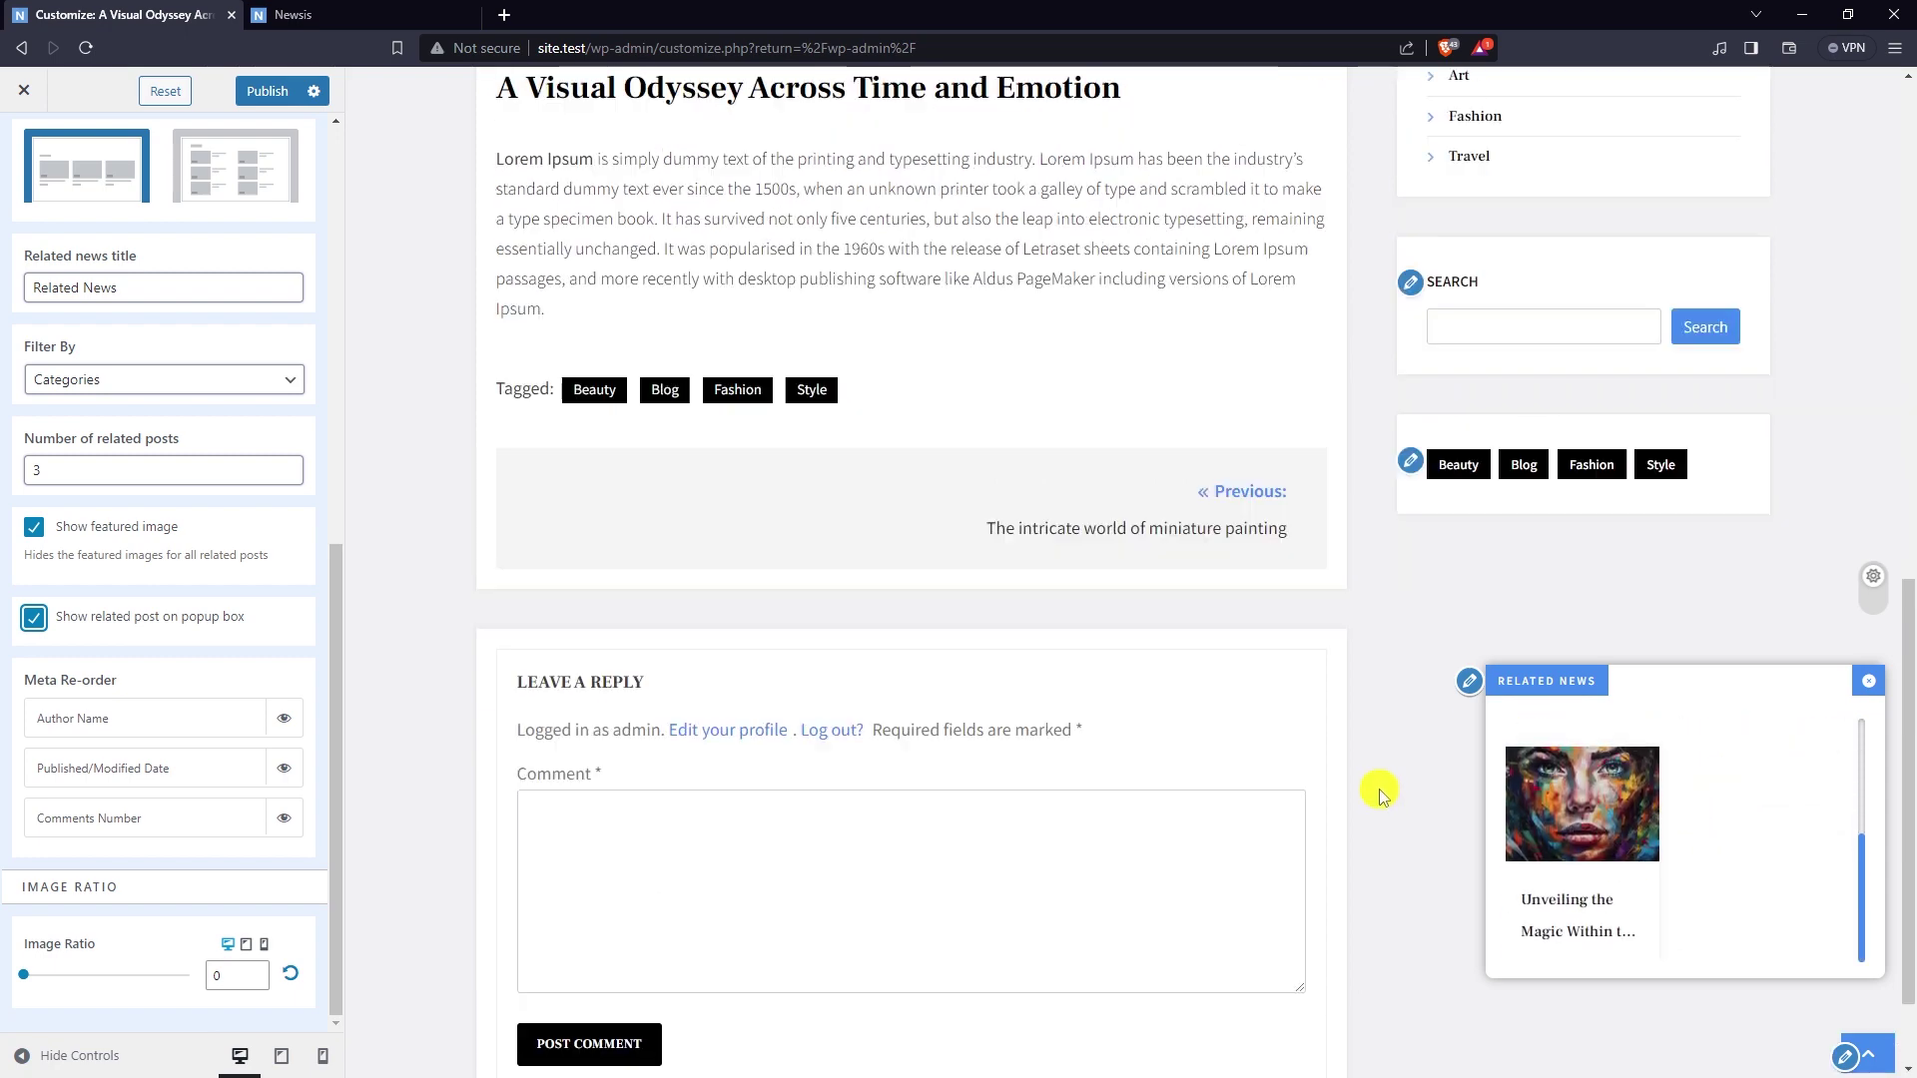
pyautogui.scroll(3, 1383, 795)
pyautogui.scroll(3, 1707, 851)
pyautogui.click(1868, 681)
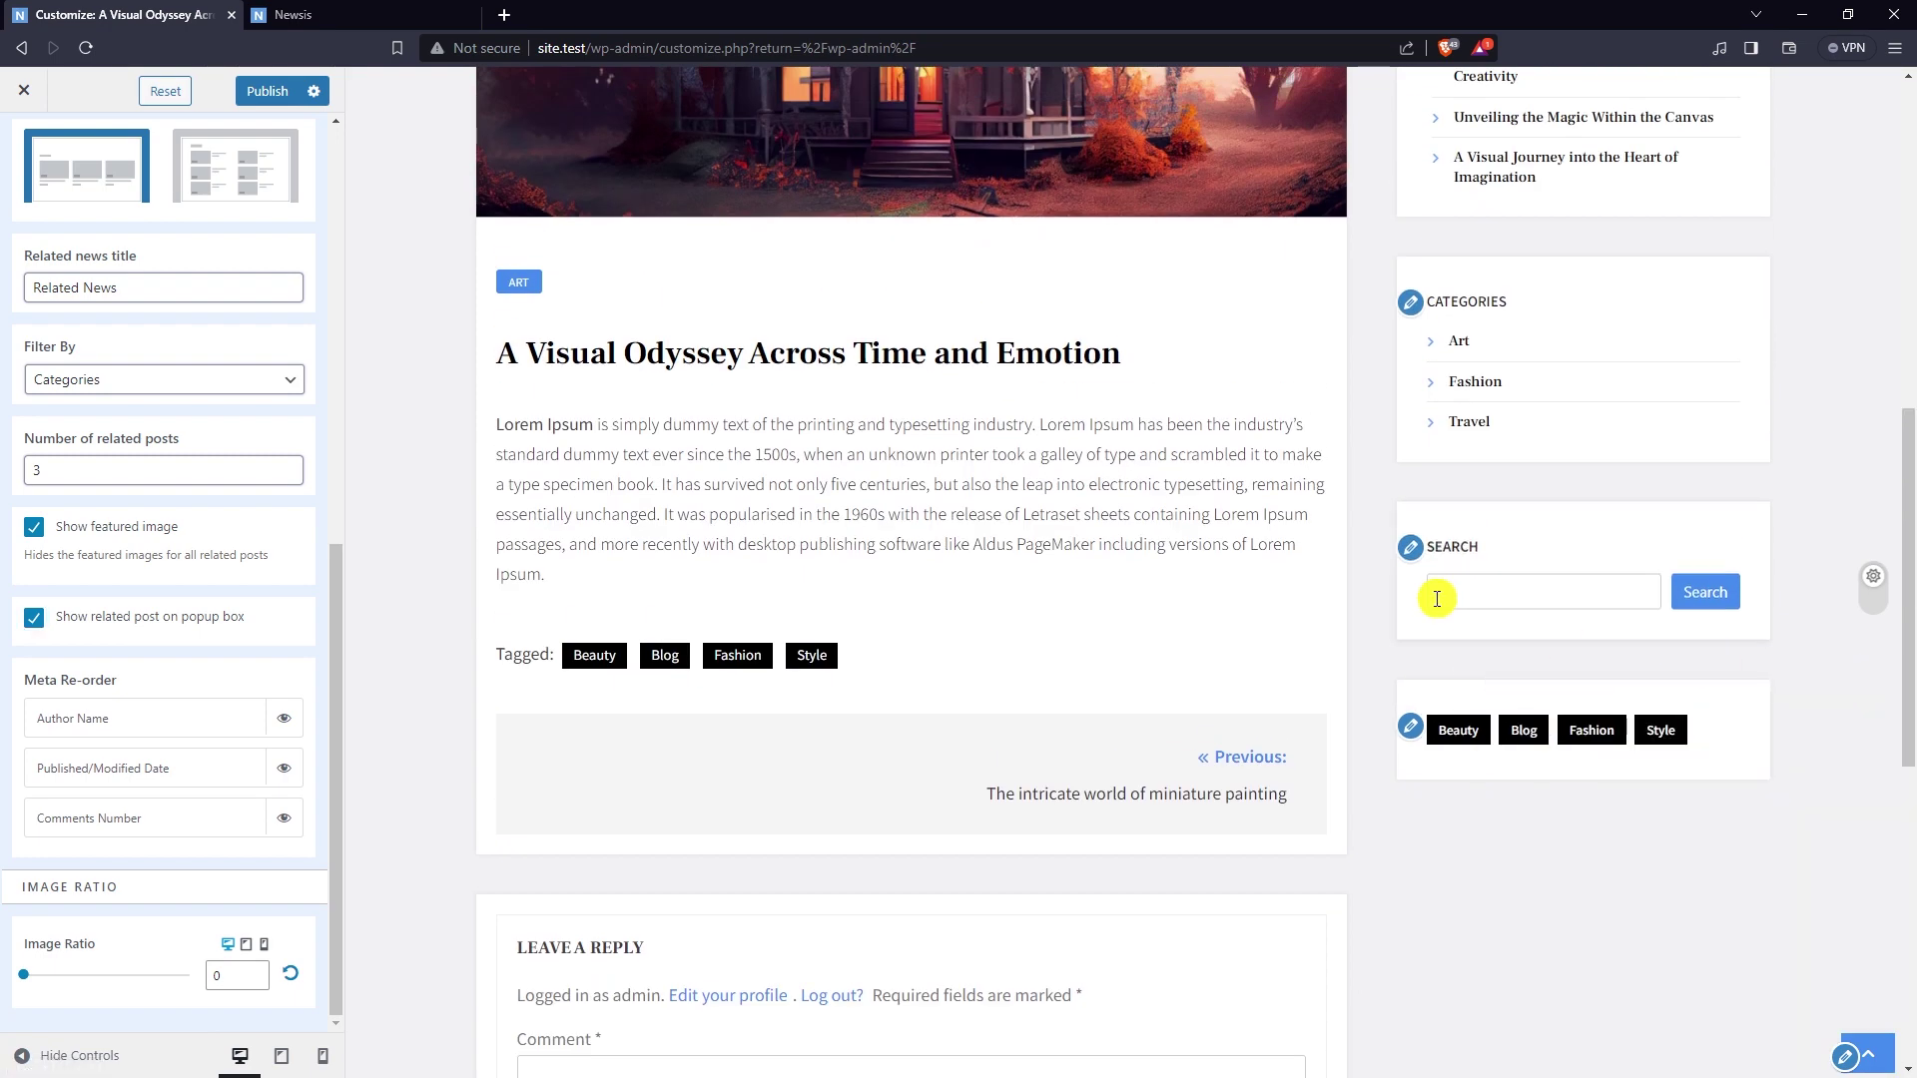
pyautogui.scroll(-8, 1433, 597)
pyautogui.click(35, 618)
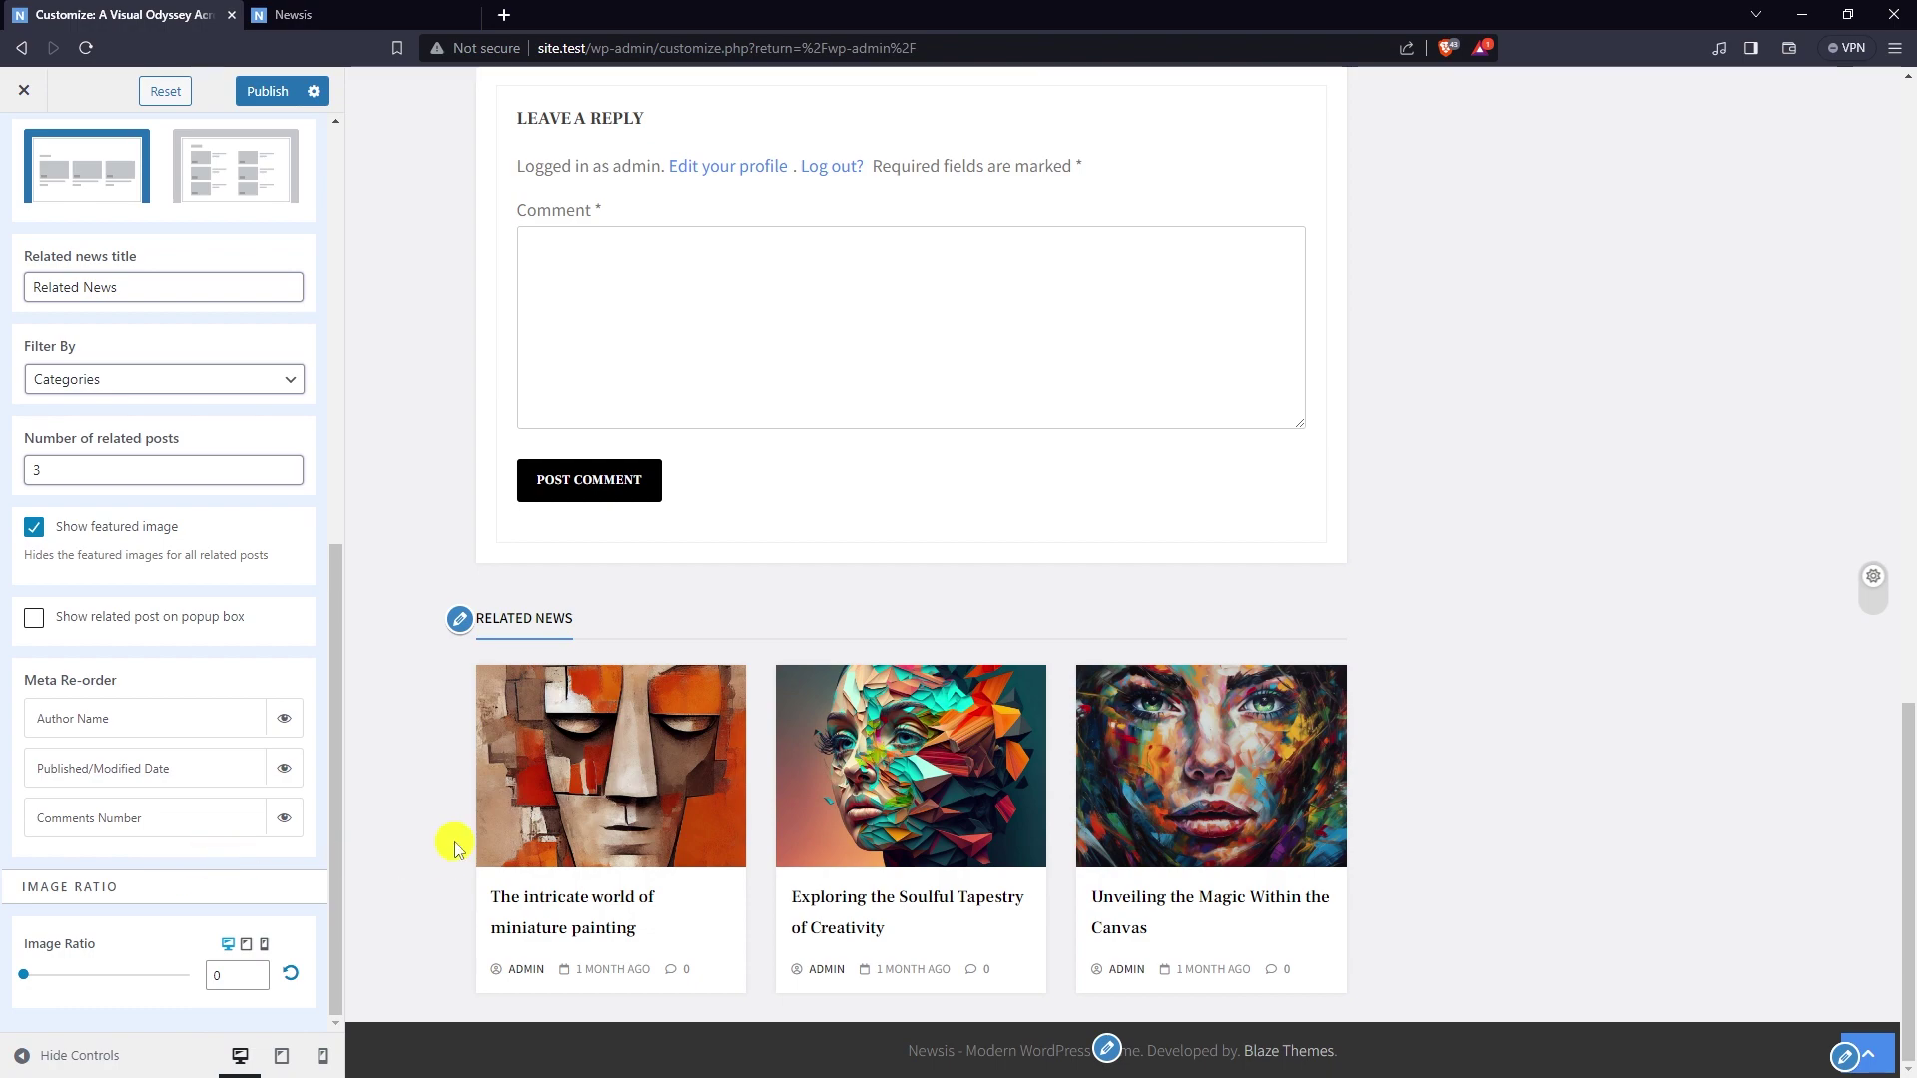
# - Set the single post Image Ratio slider to 0.6
pyautogui.scroll(15, 454, 847)
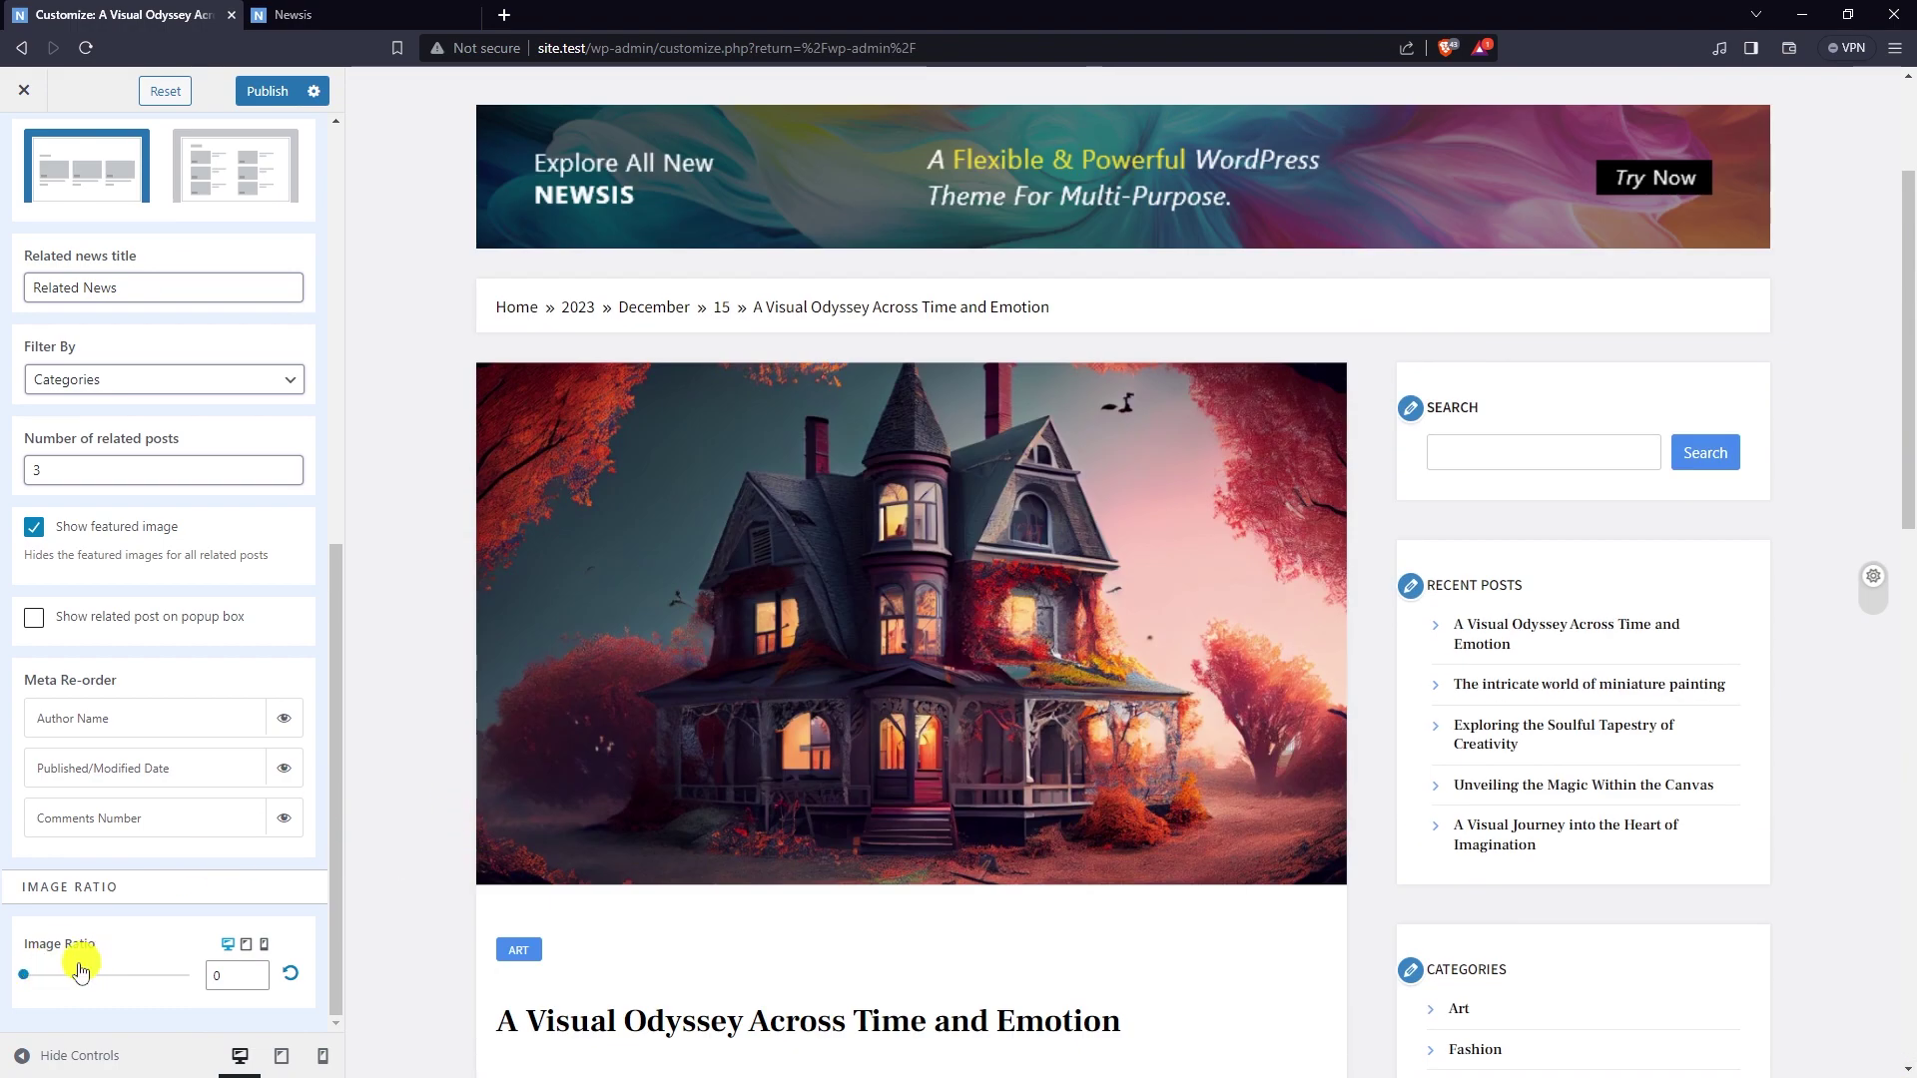
pyautogui.moveTo(35, 984); pyautogui.dragTo(78, 989)
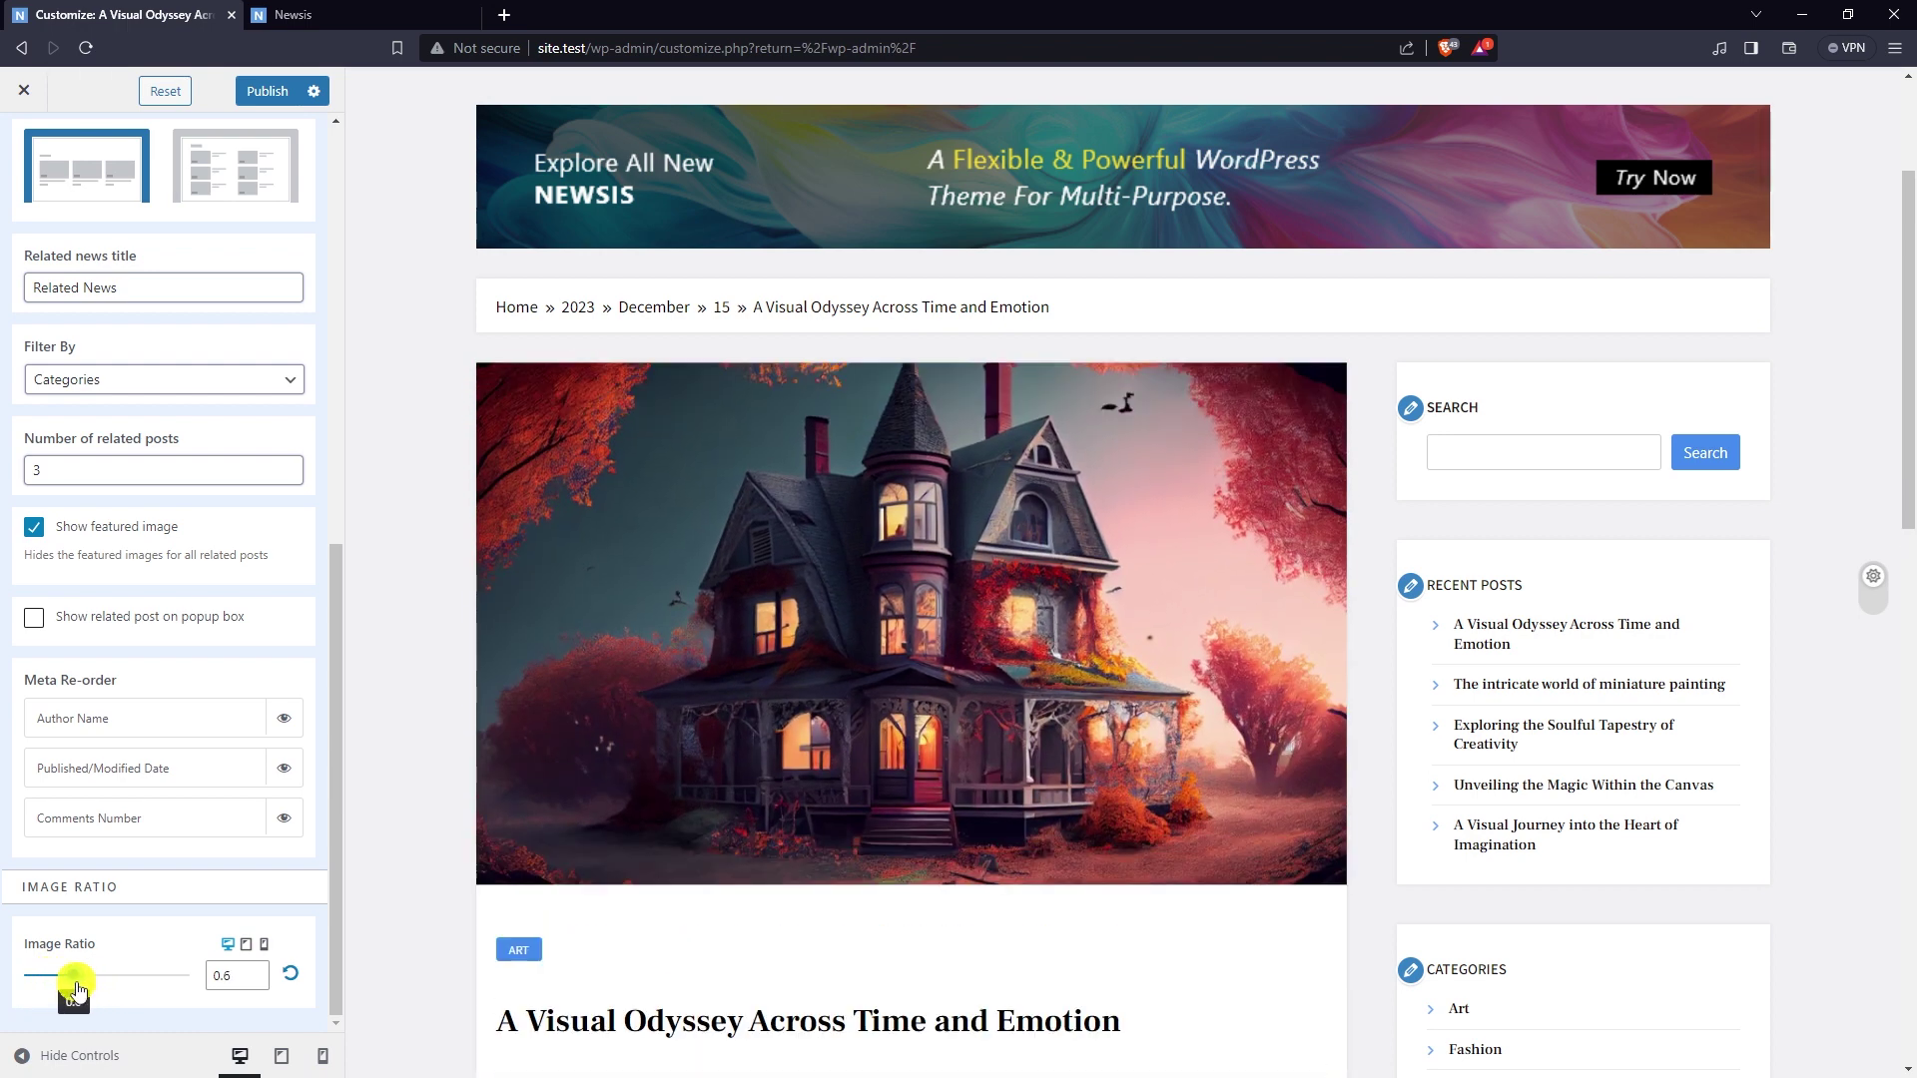
pyautogui.scroll(2, 444, 689)
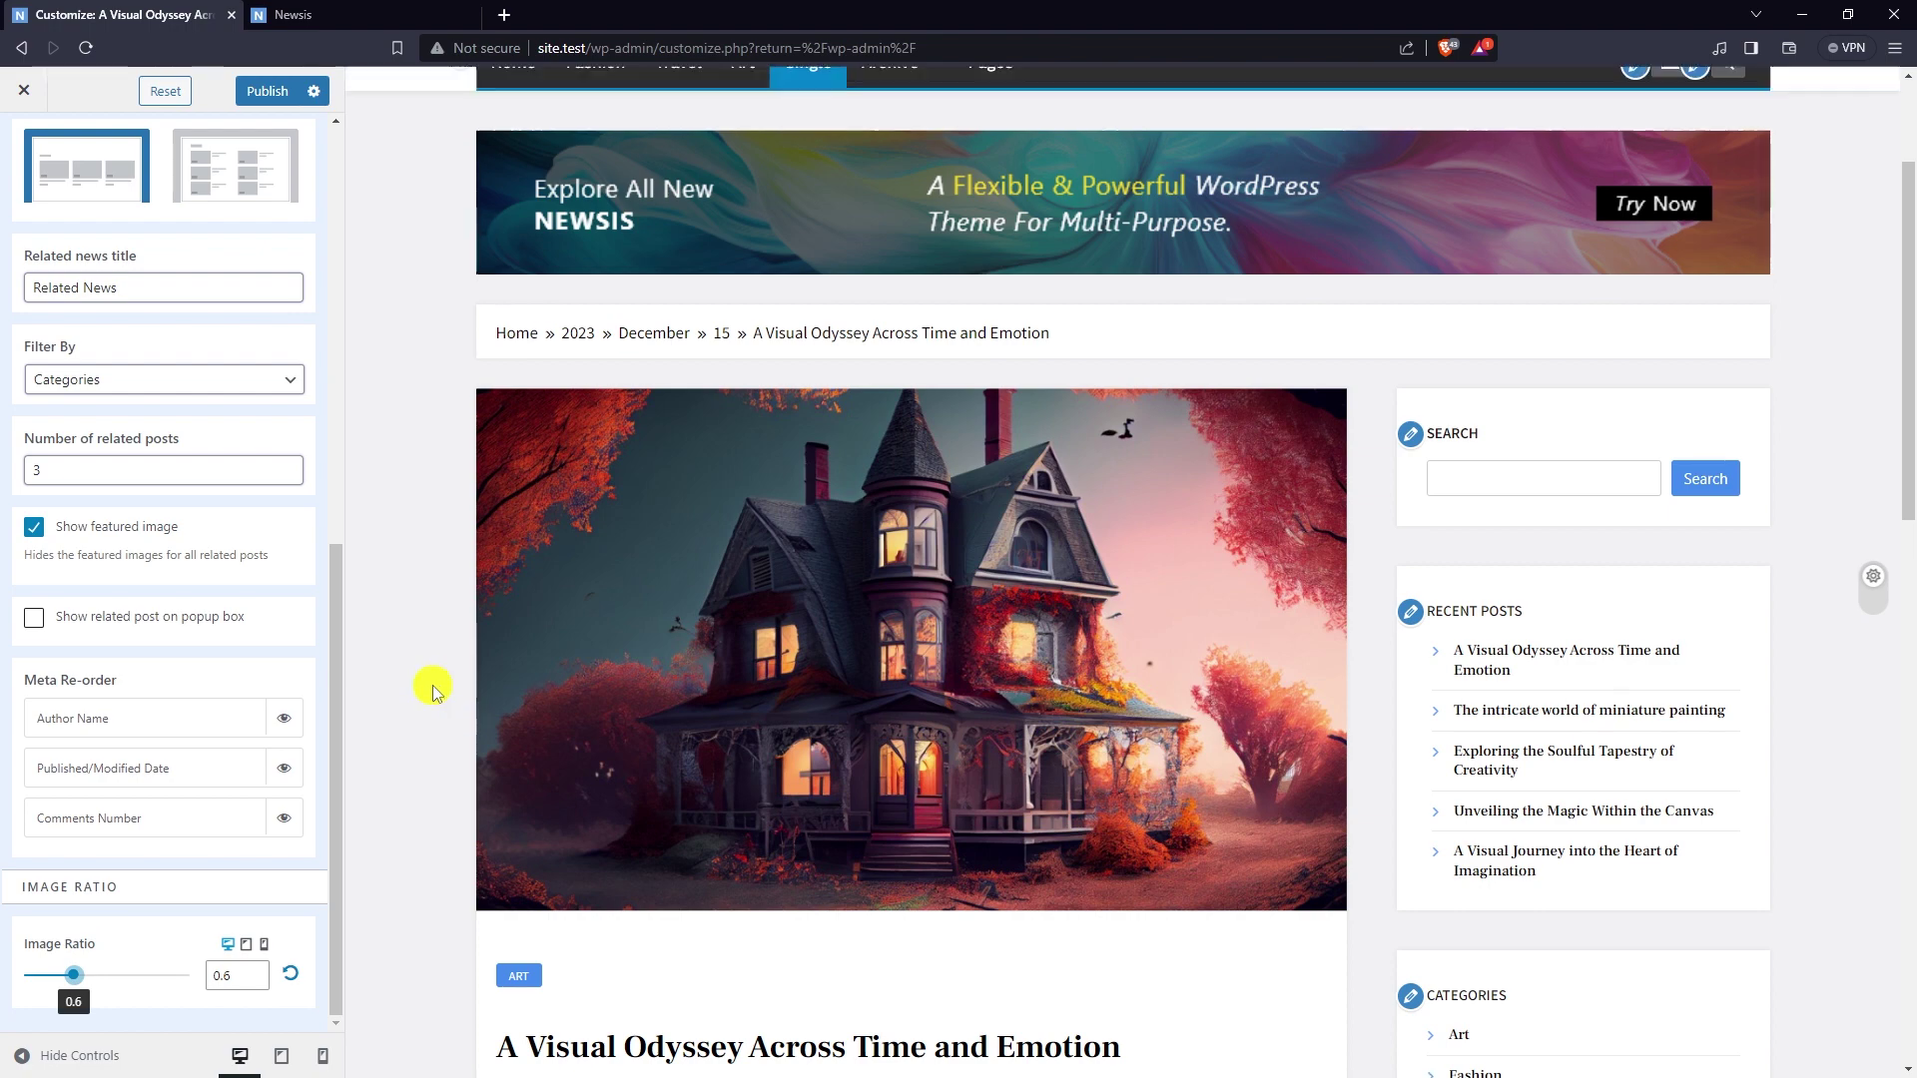
pyautogui.scroll(10, 195, 529)
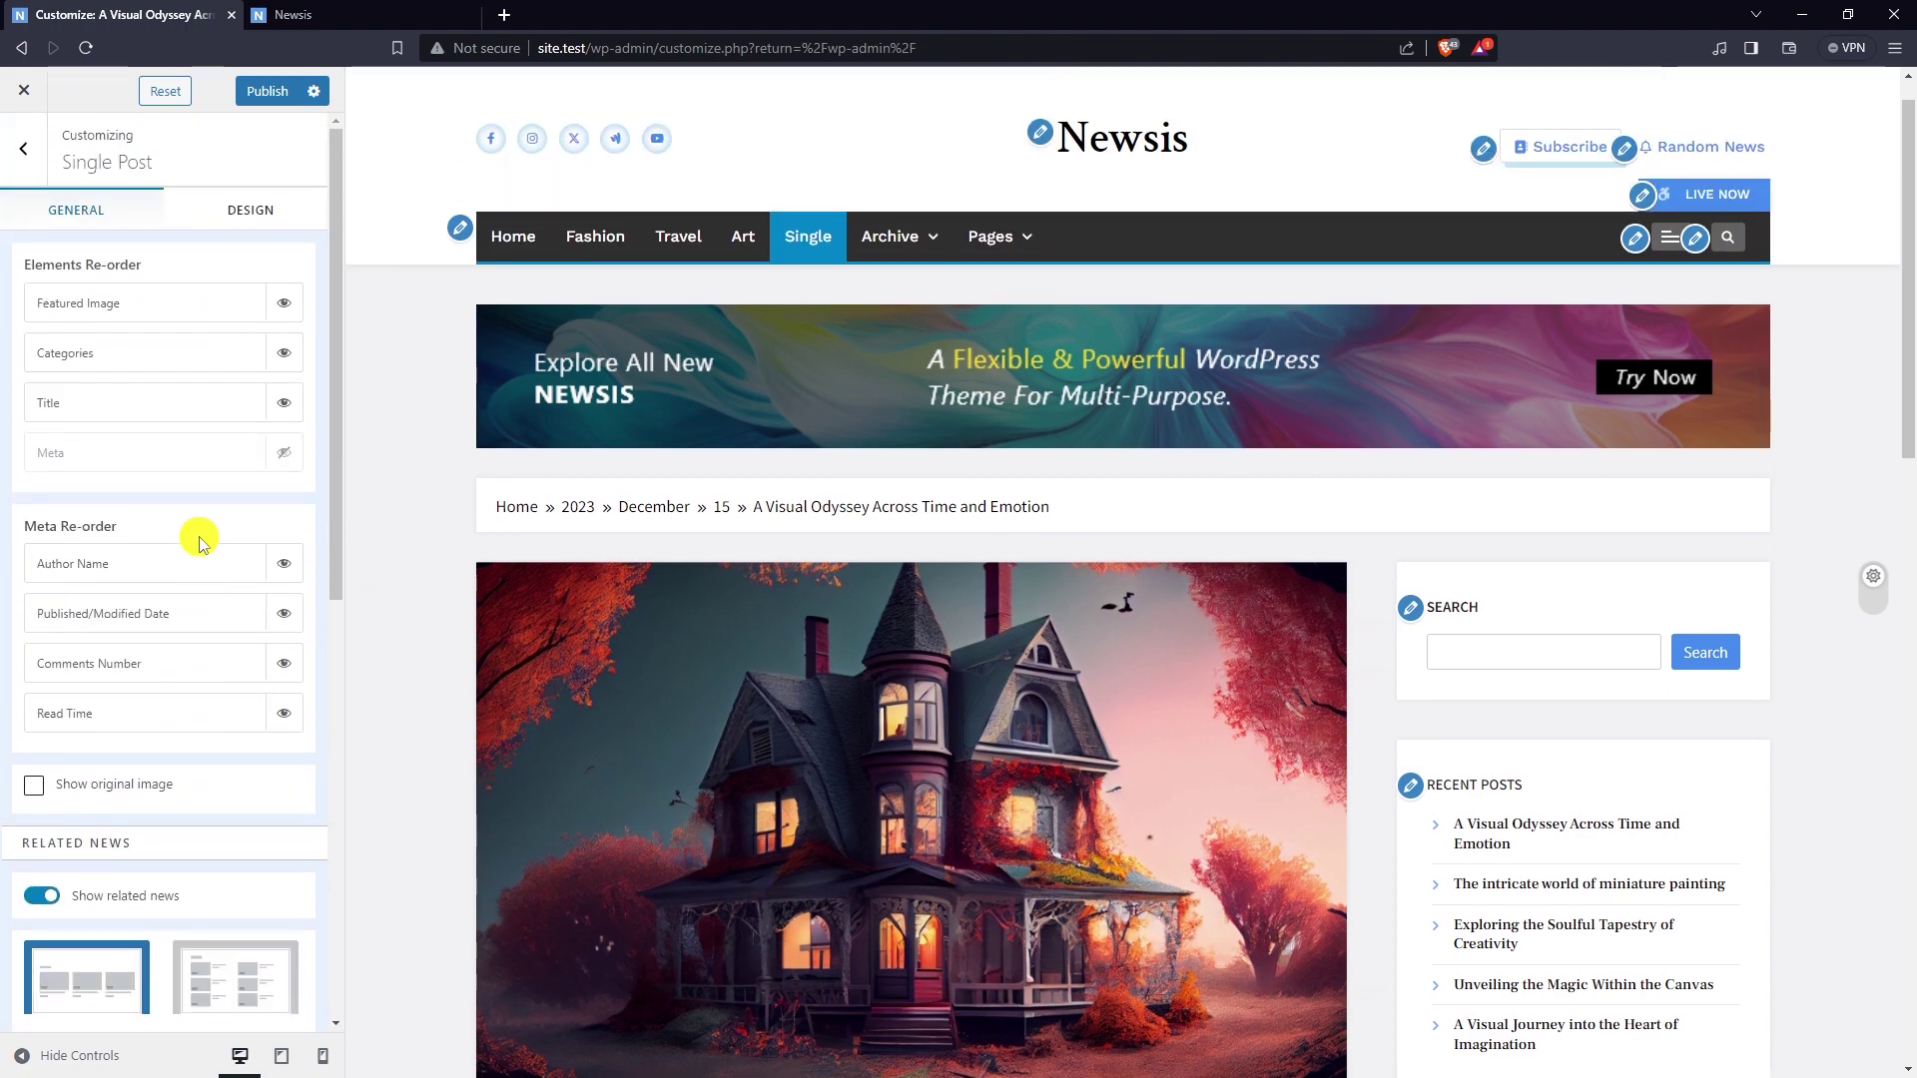
# - On the single post Design tab, set the Content background to pink
pyautogui.click(237, 210)
pyautogui.scroll(-2, 370, 263)
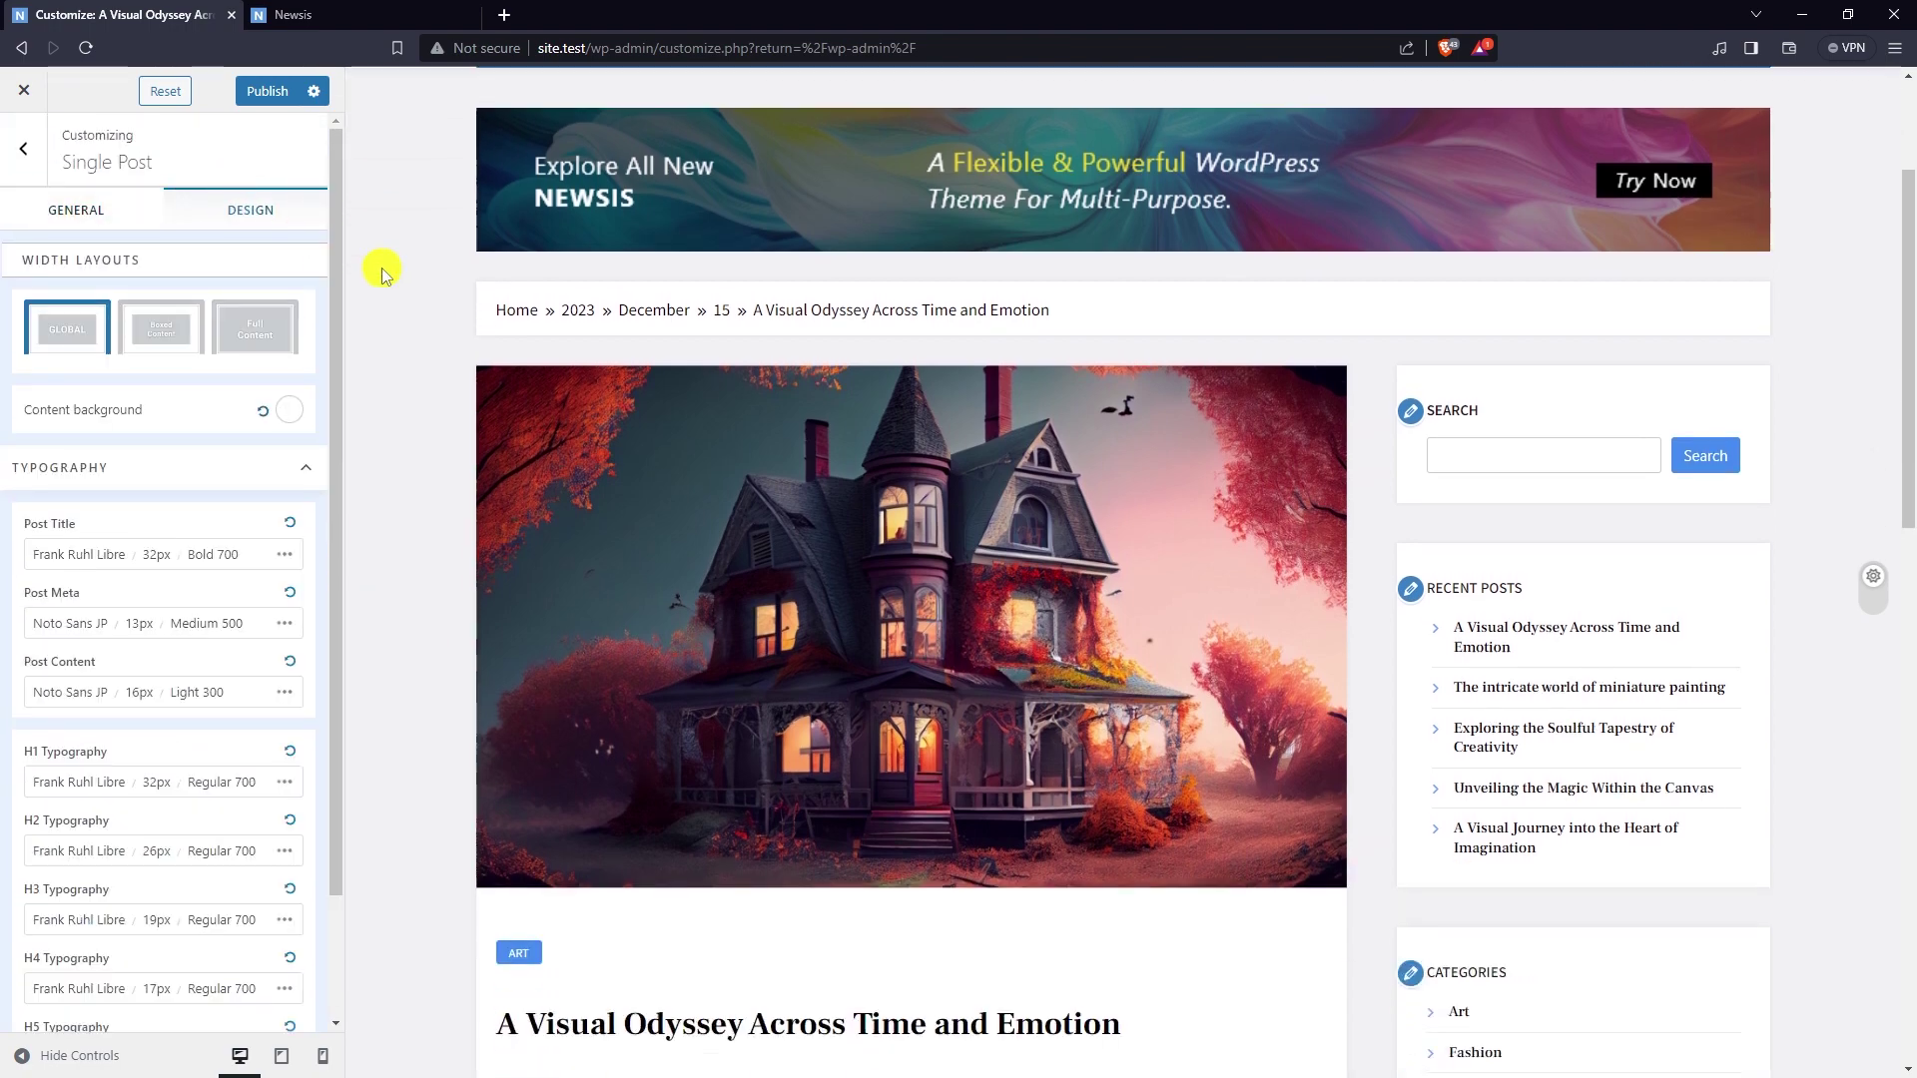
pyautogui.click(290, 407)
pyautogui.moveTo(123, 565); pyautogui.dragTo(125, 571)
pyautogui.scroll(-10, 412, 445)
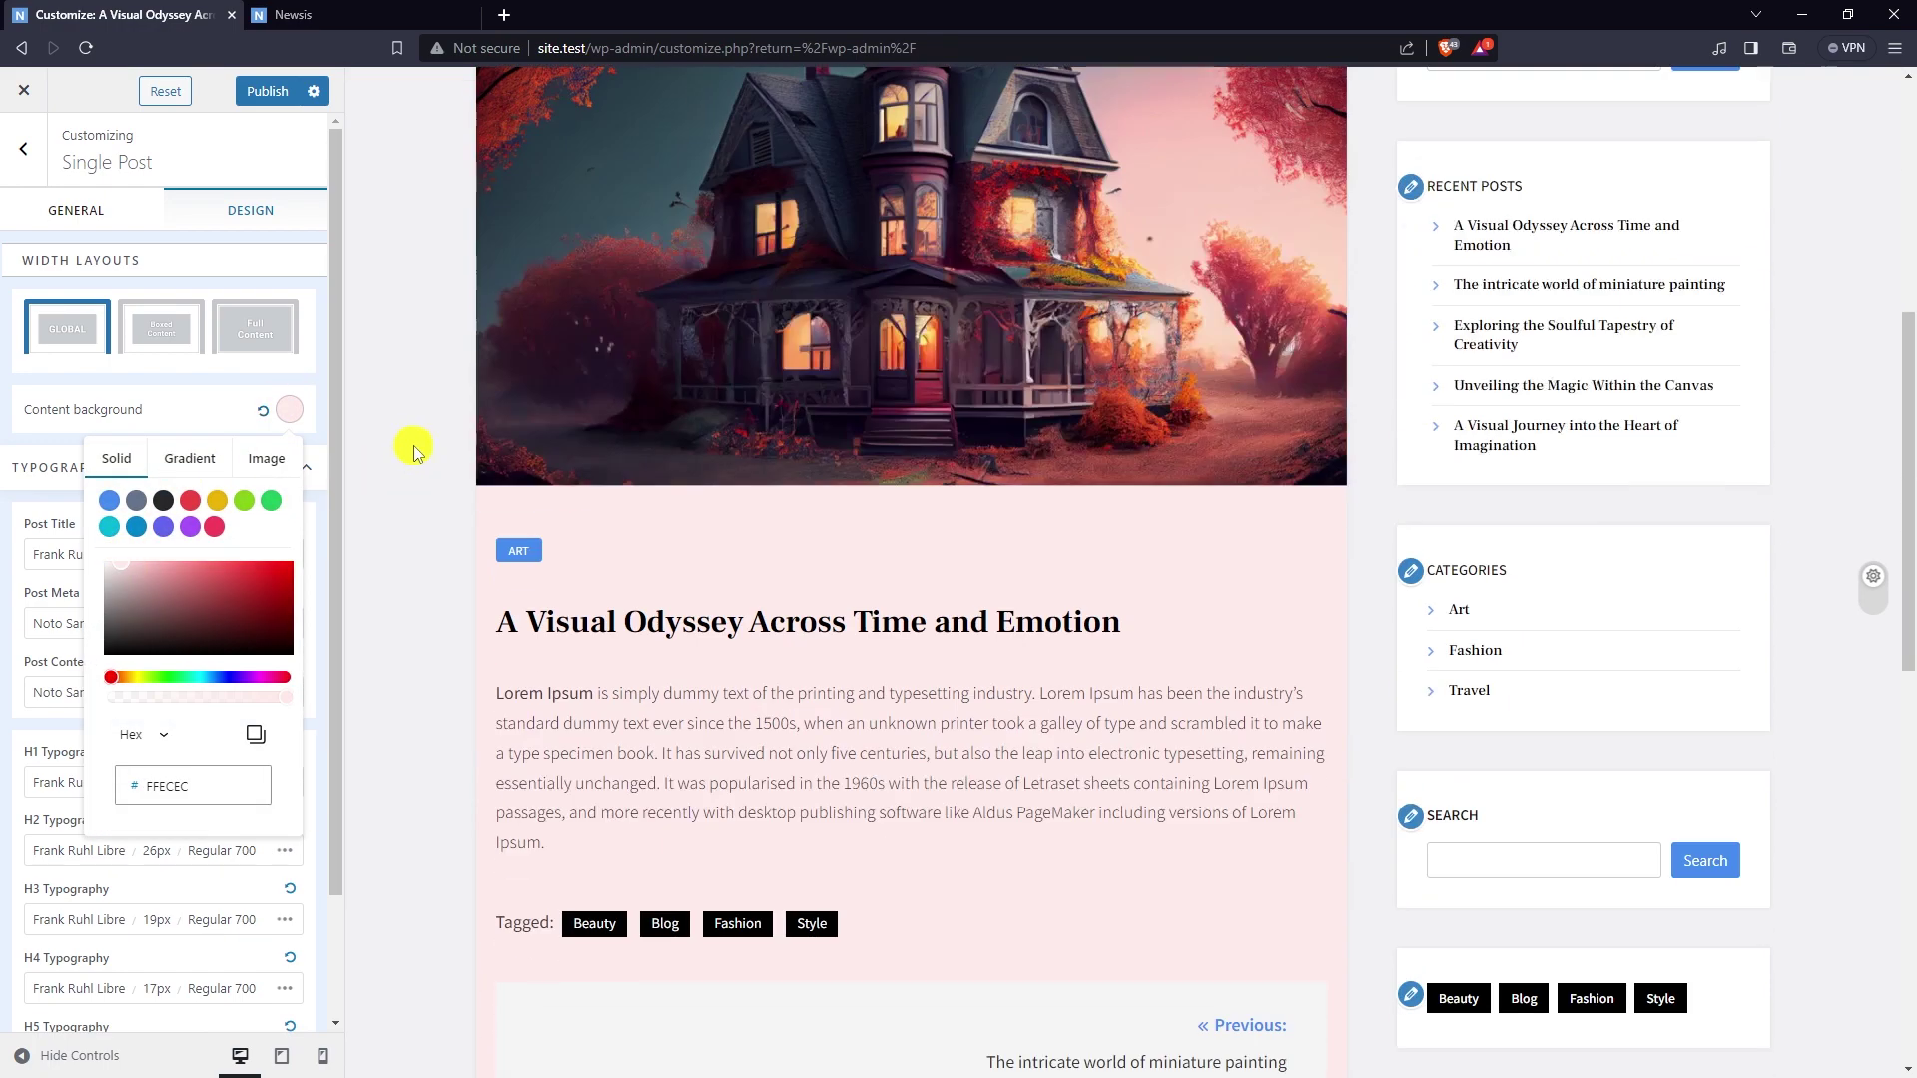
pyautogui.scroll(4, 564, 539)
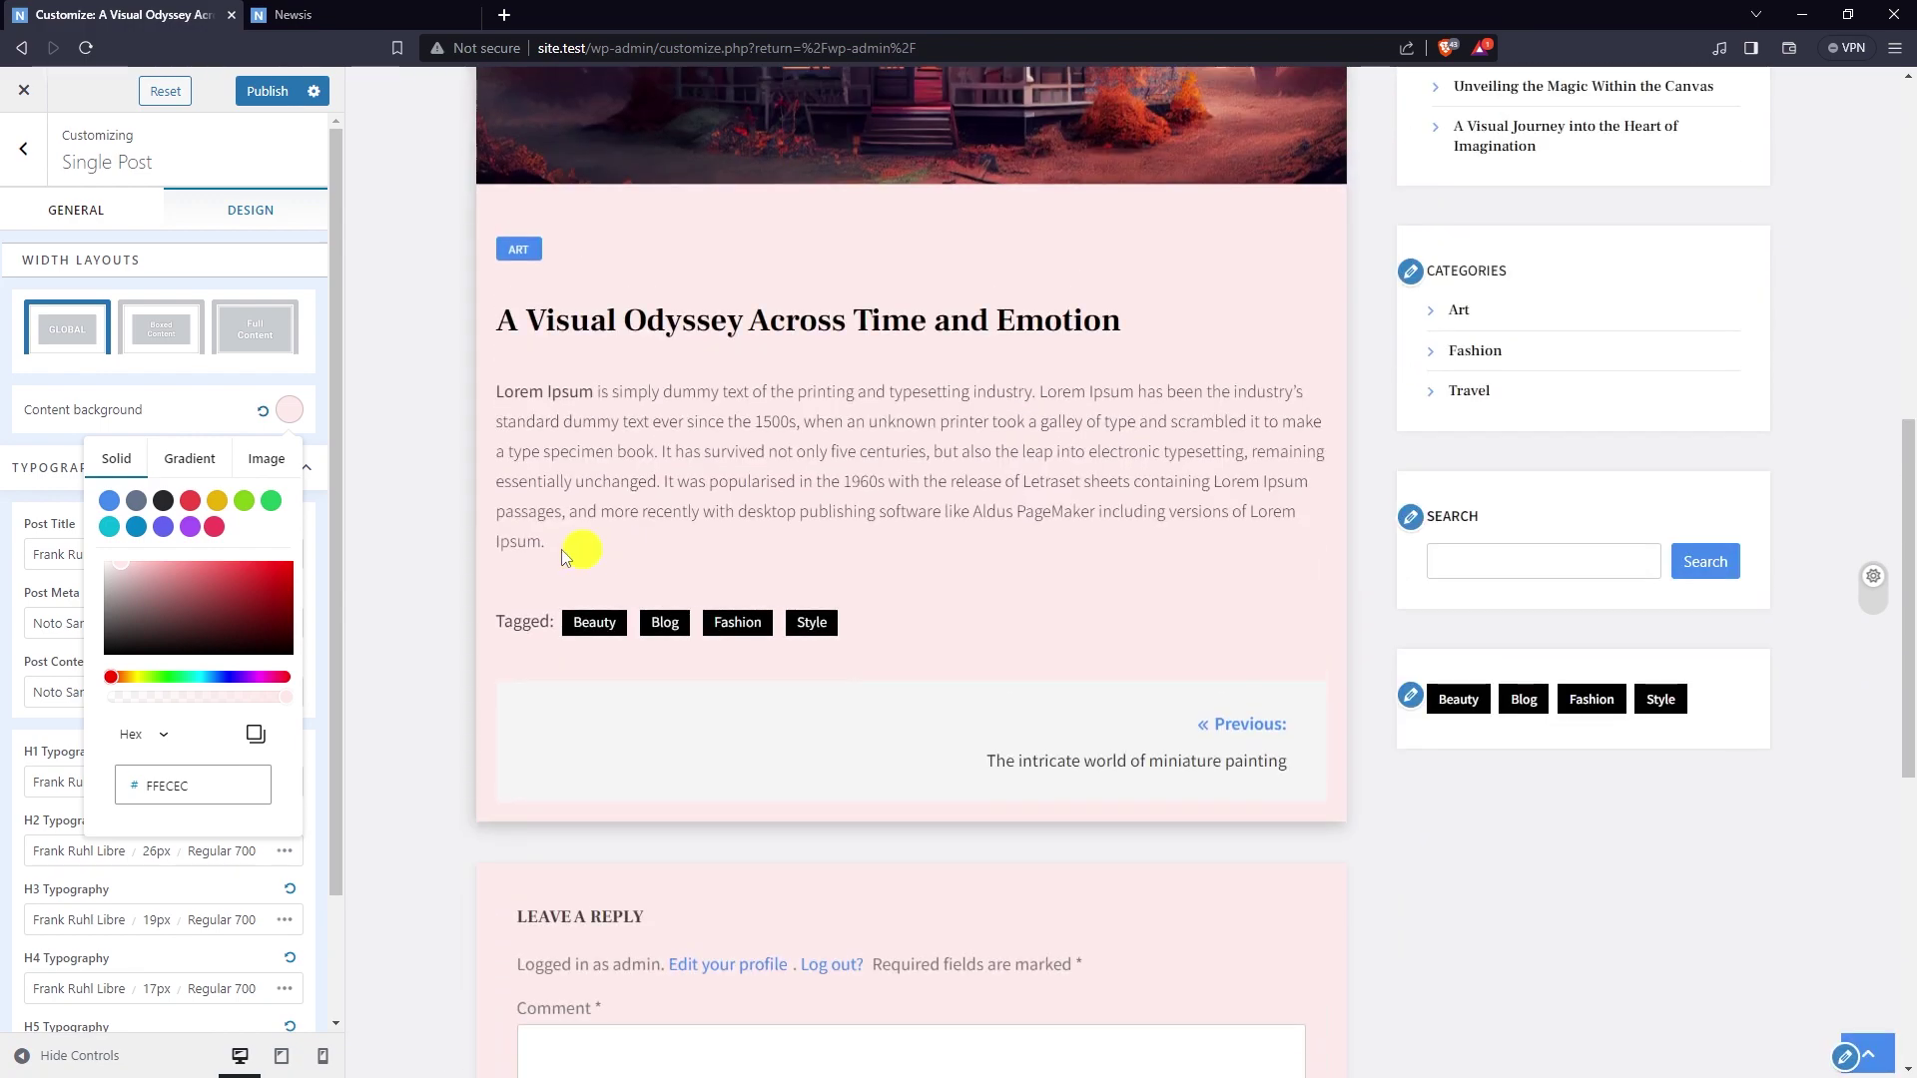
pyautogui.click(205, 412)
pyautogui.scroll(-1, 206, 410)
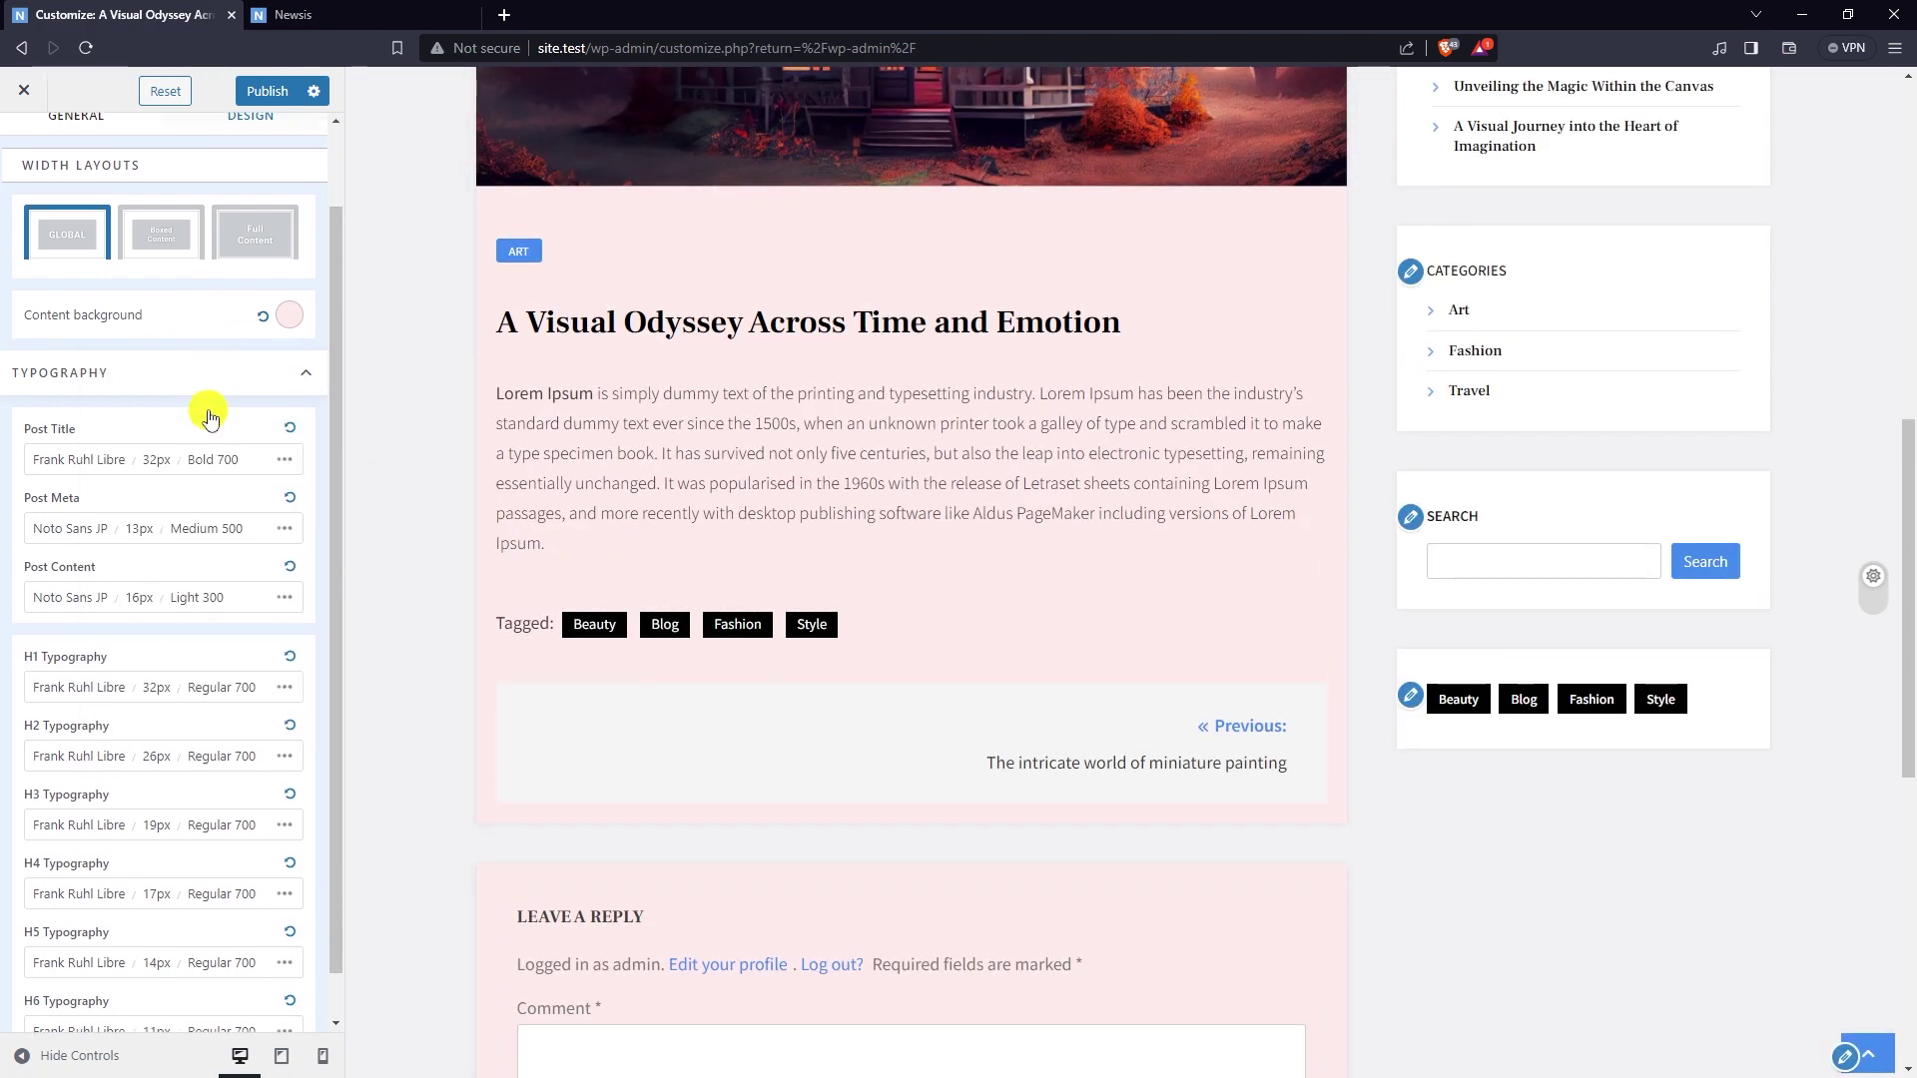
pyautogui.scroll(1, 519, 428)
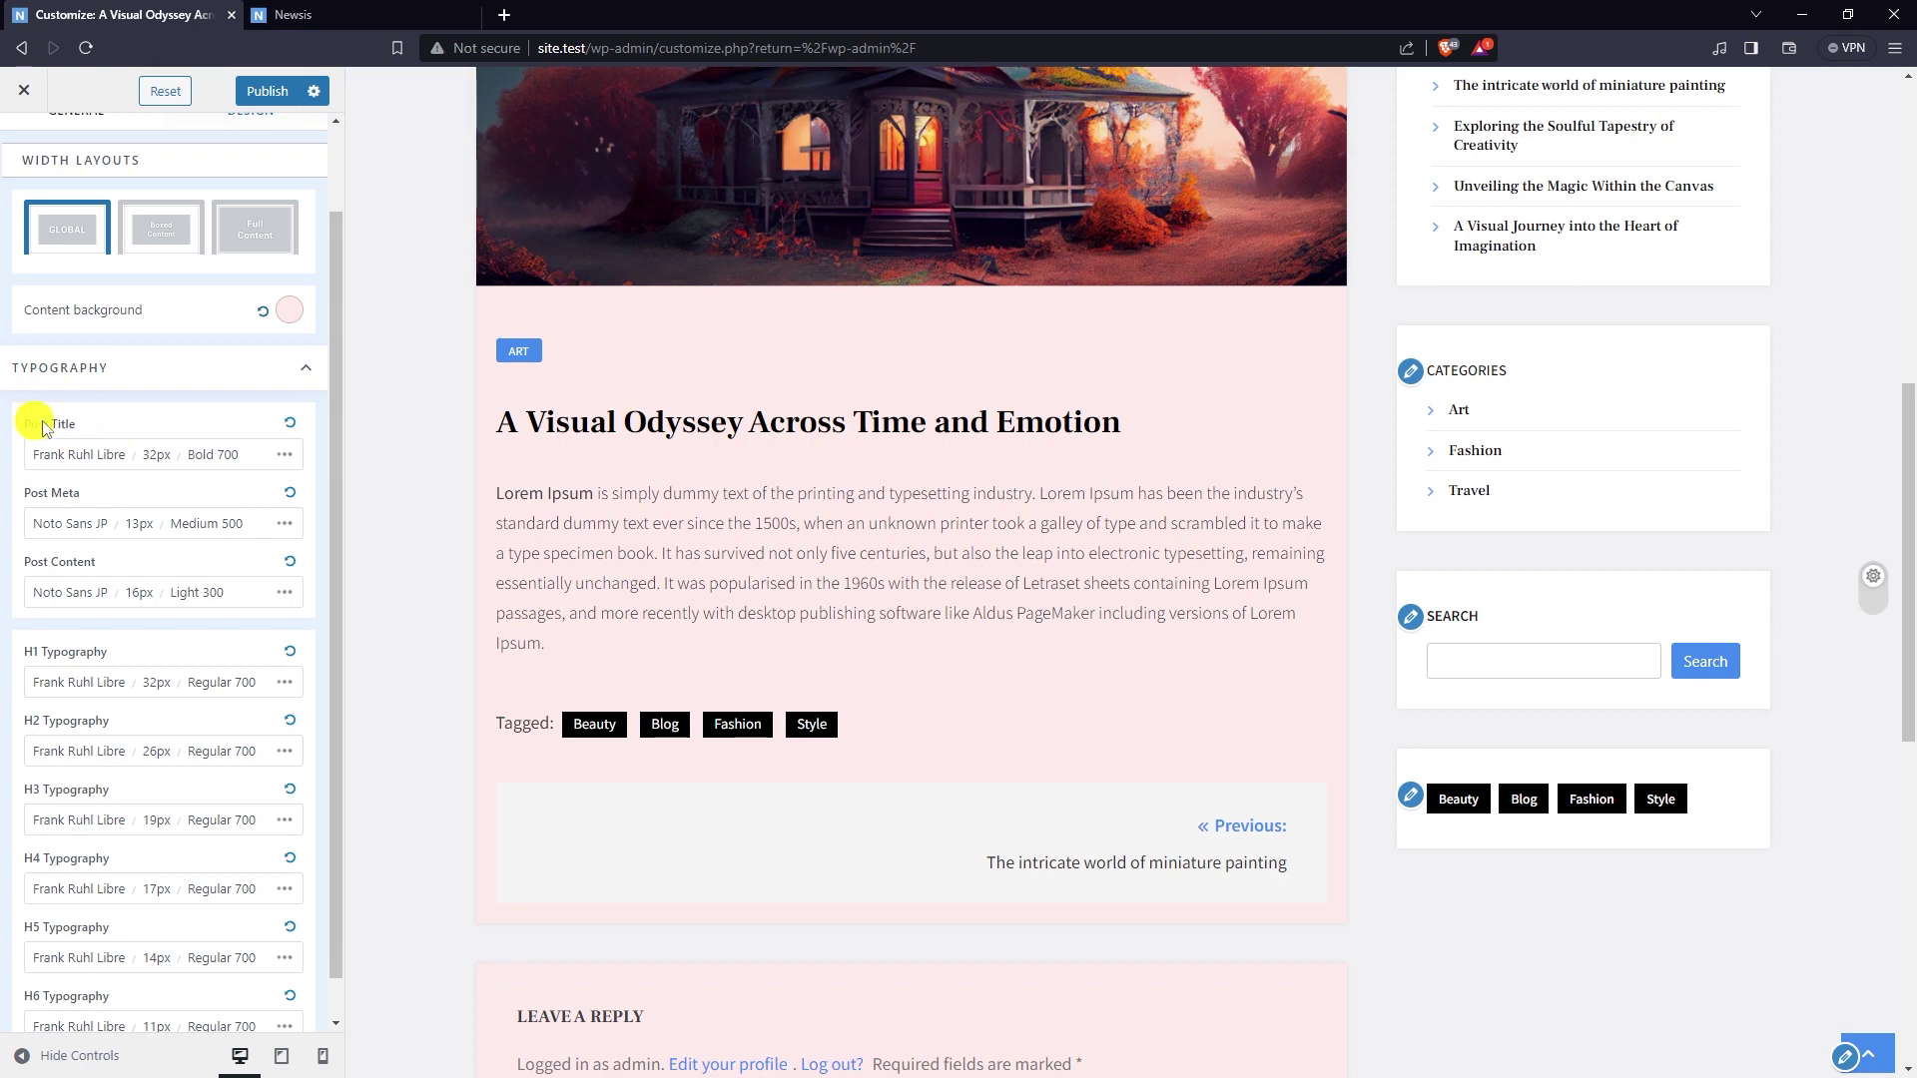
# - Set the Post Title typography font to Work Sans, SemiBold 600
pyautogui.moveTo(22, 422); pyautogui.dragTo(158, 416)
pyautogui.click(135, 461)
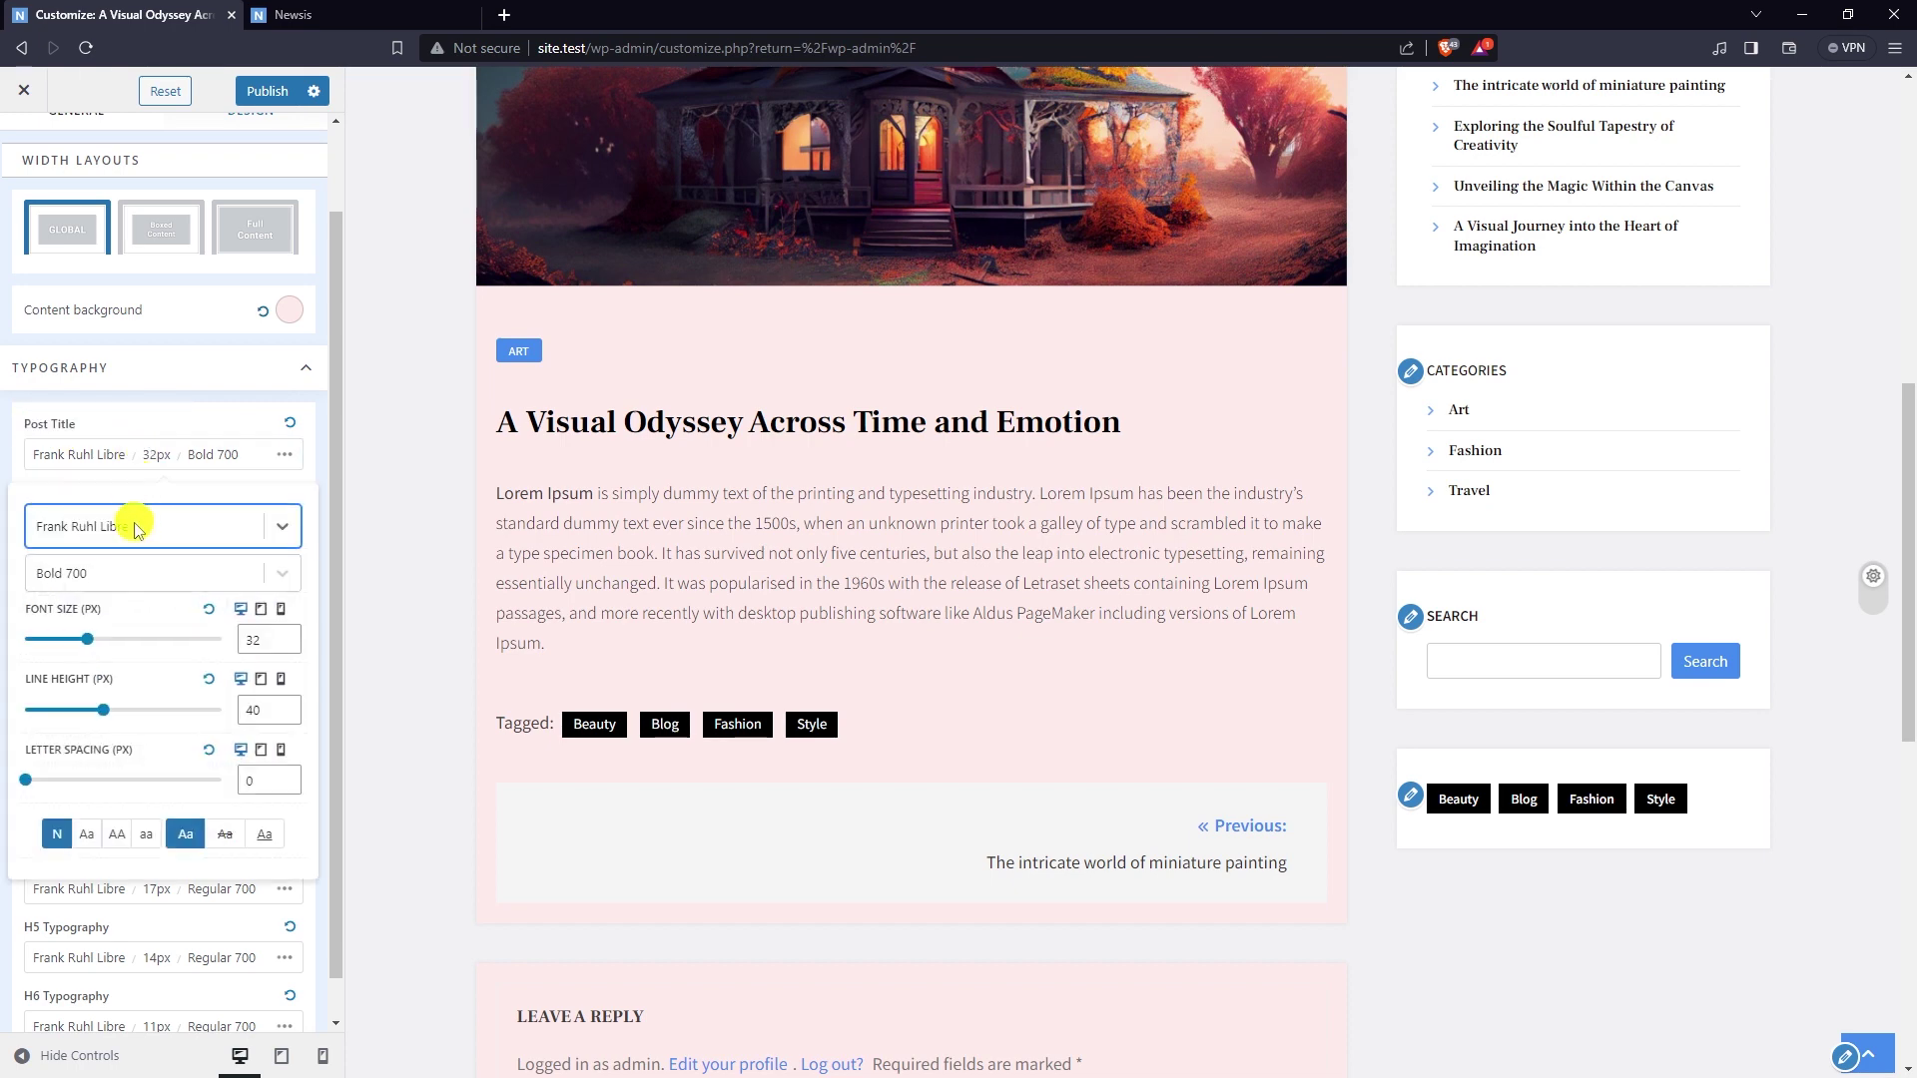
pyautogui.click(136, 530)
pyautogui.write('work')
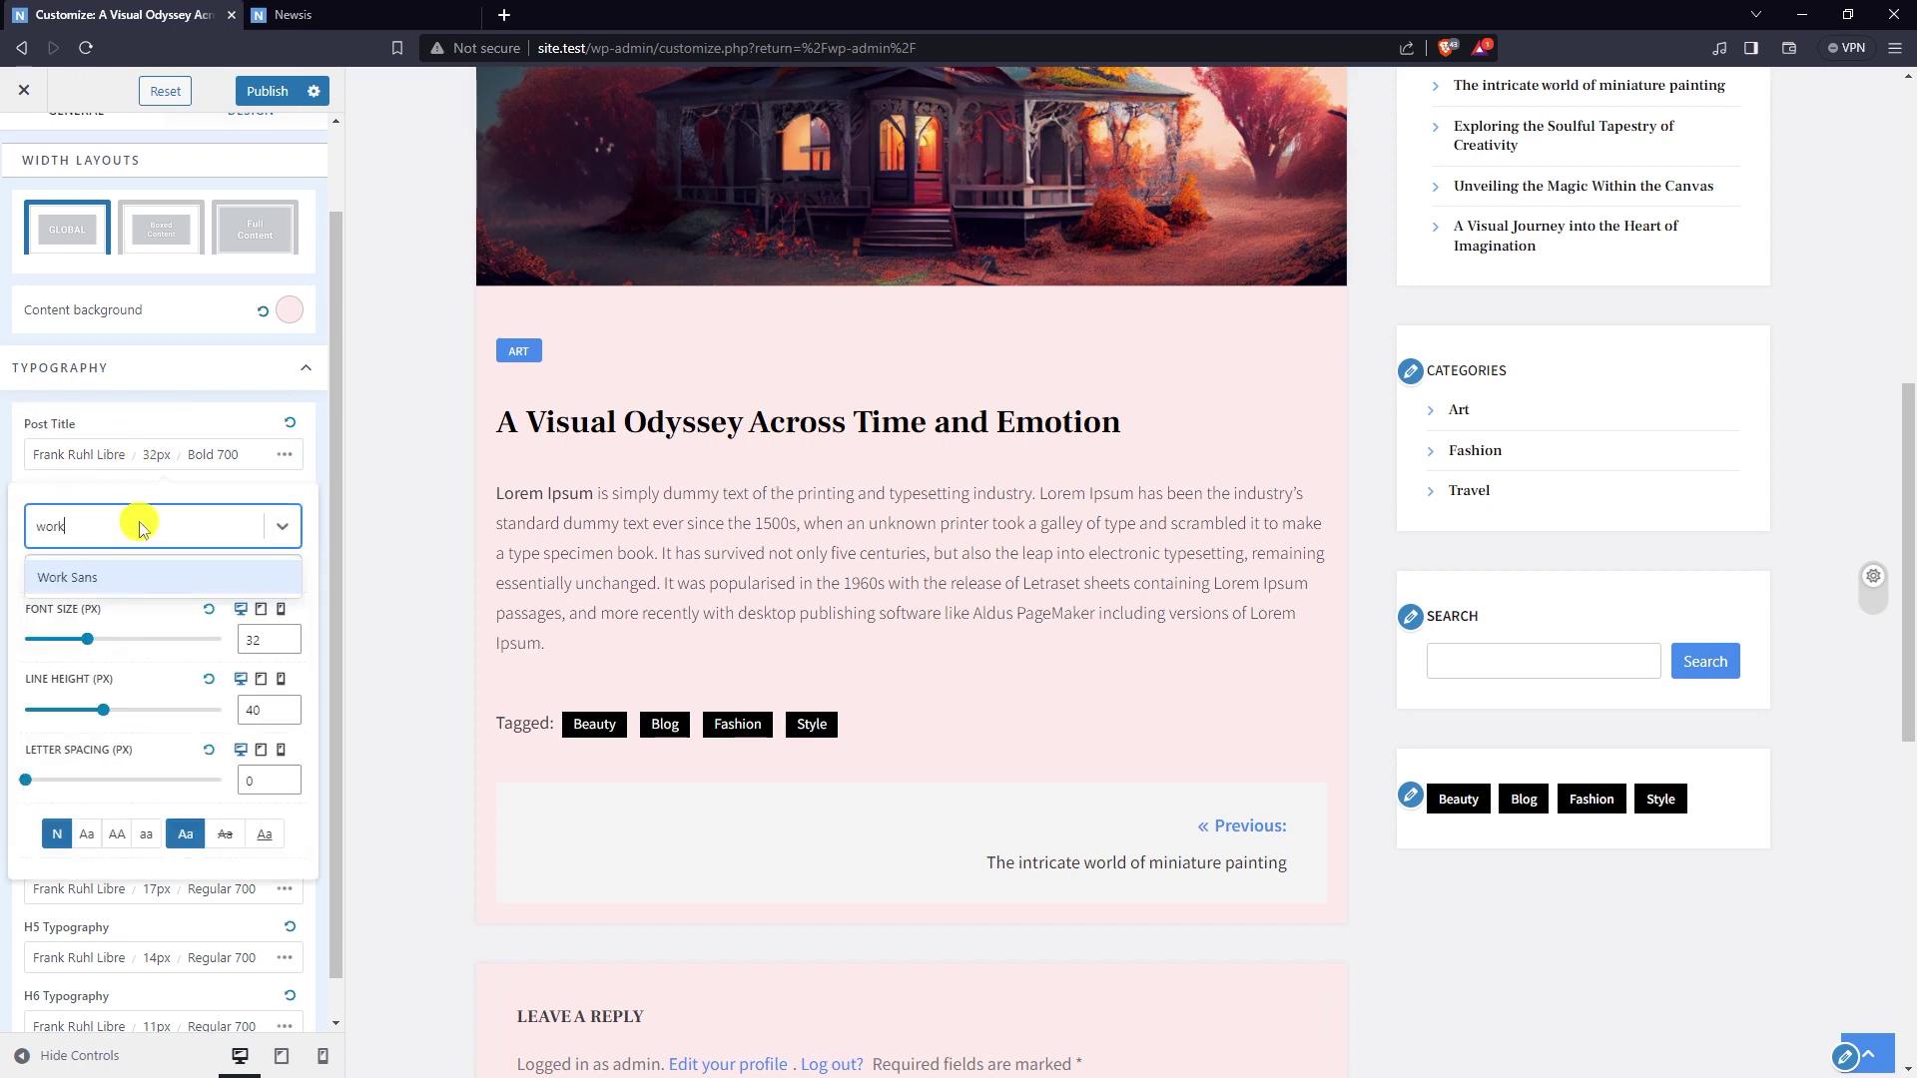
pyautogui.press('Return')
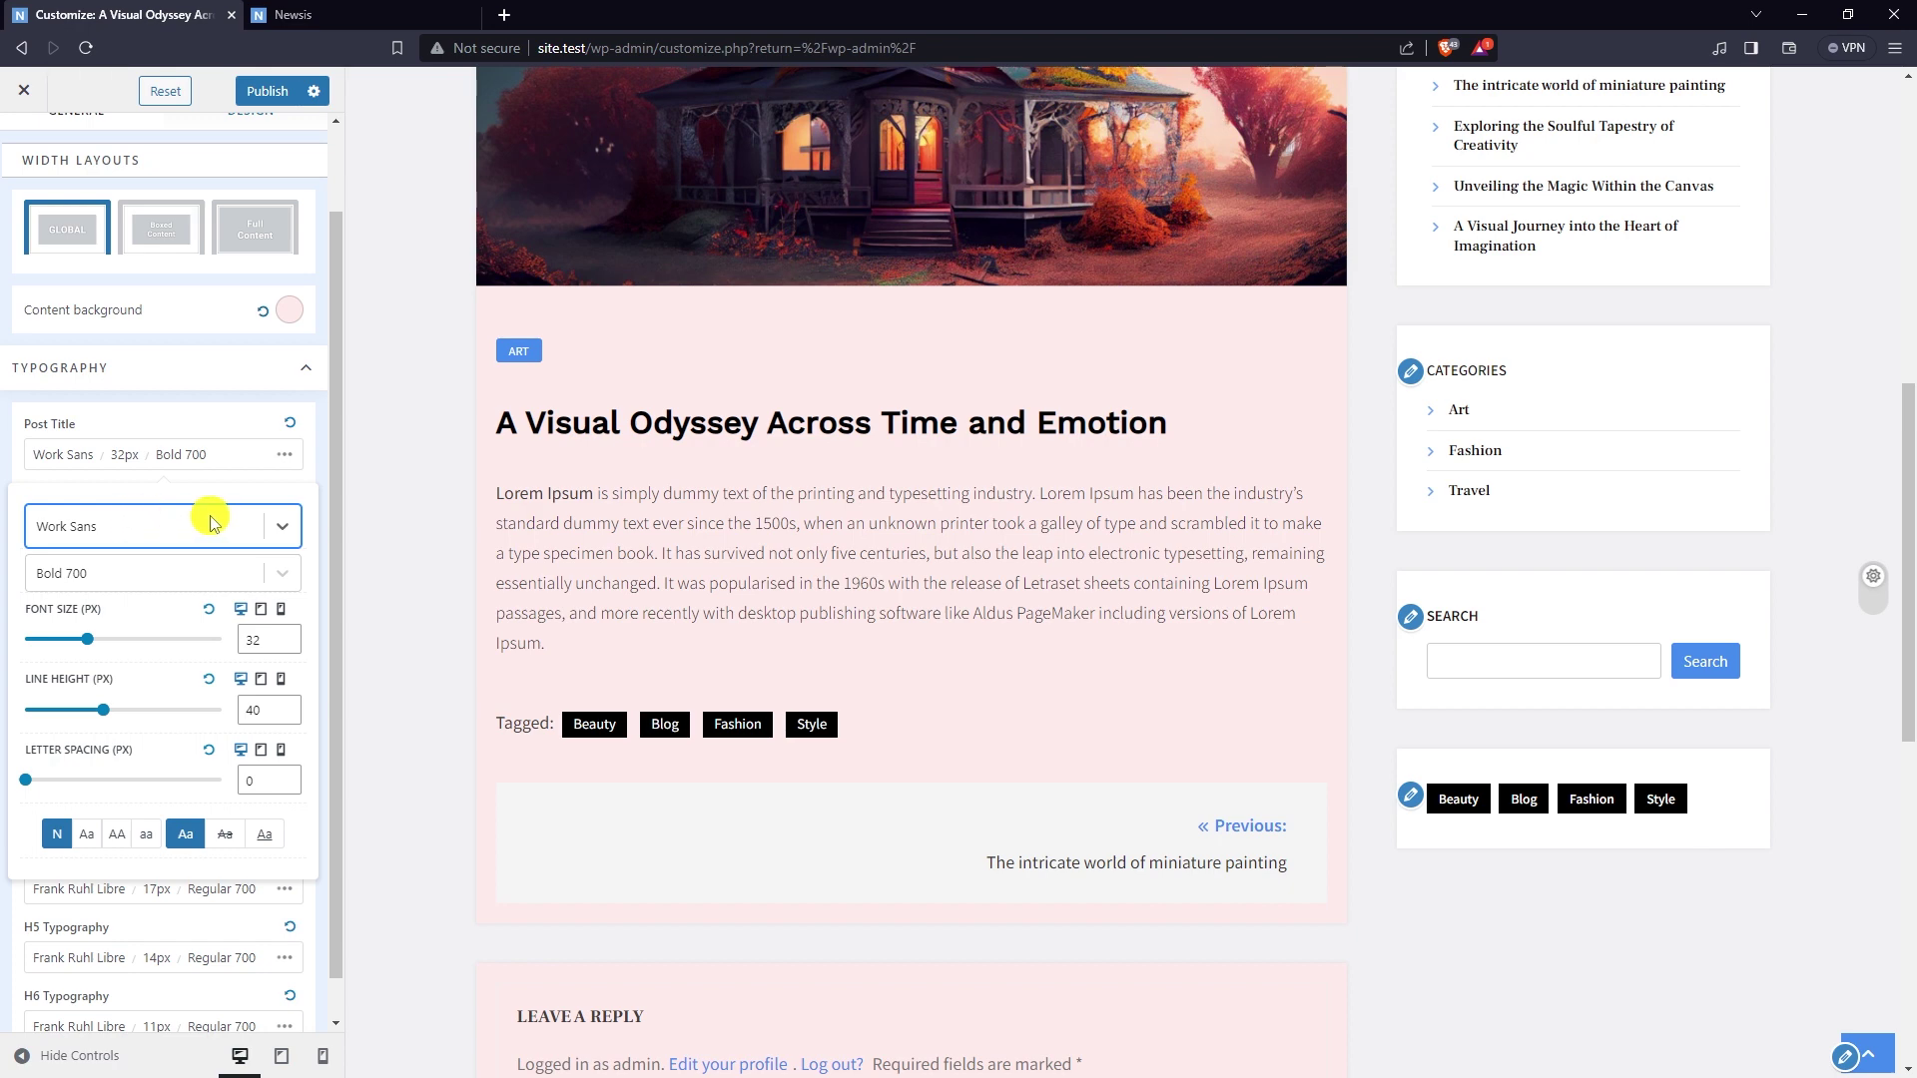
pyautogui.click(156, 587)
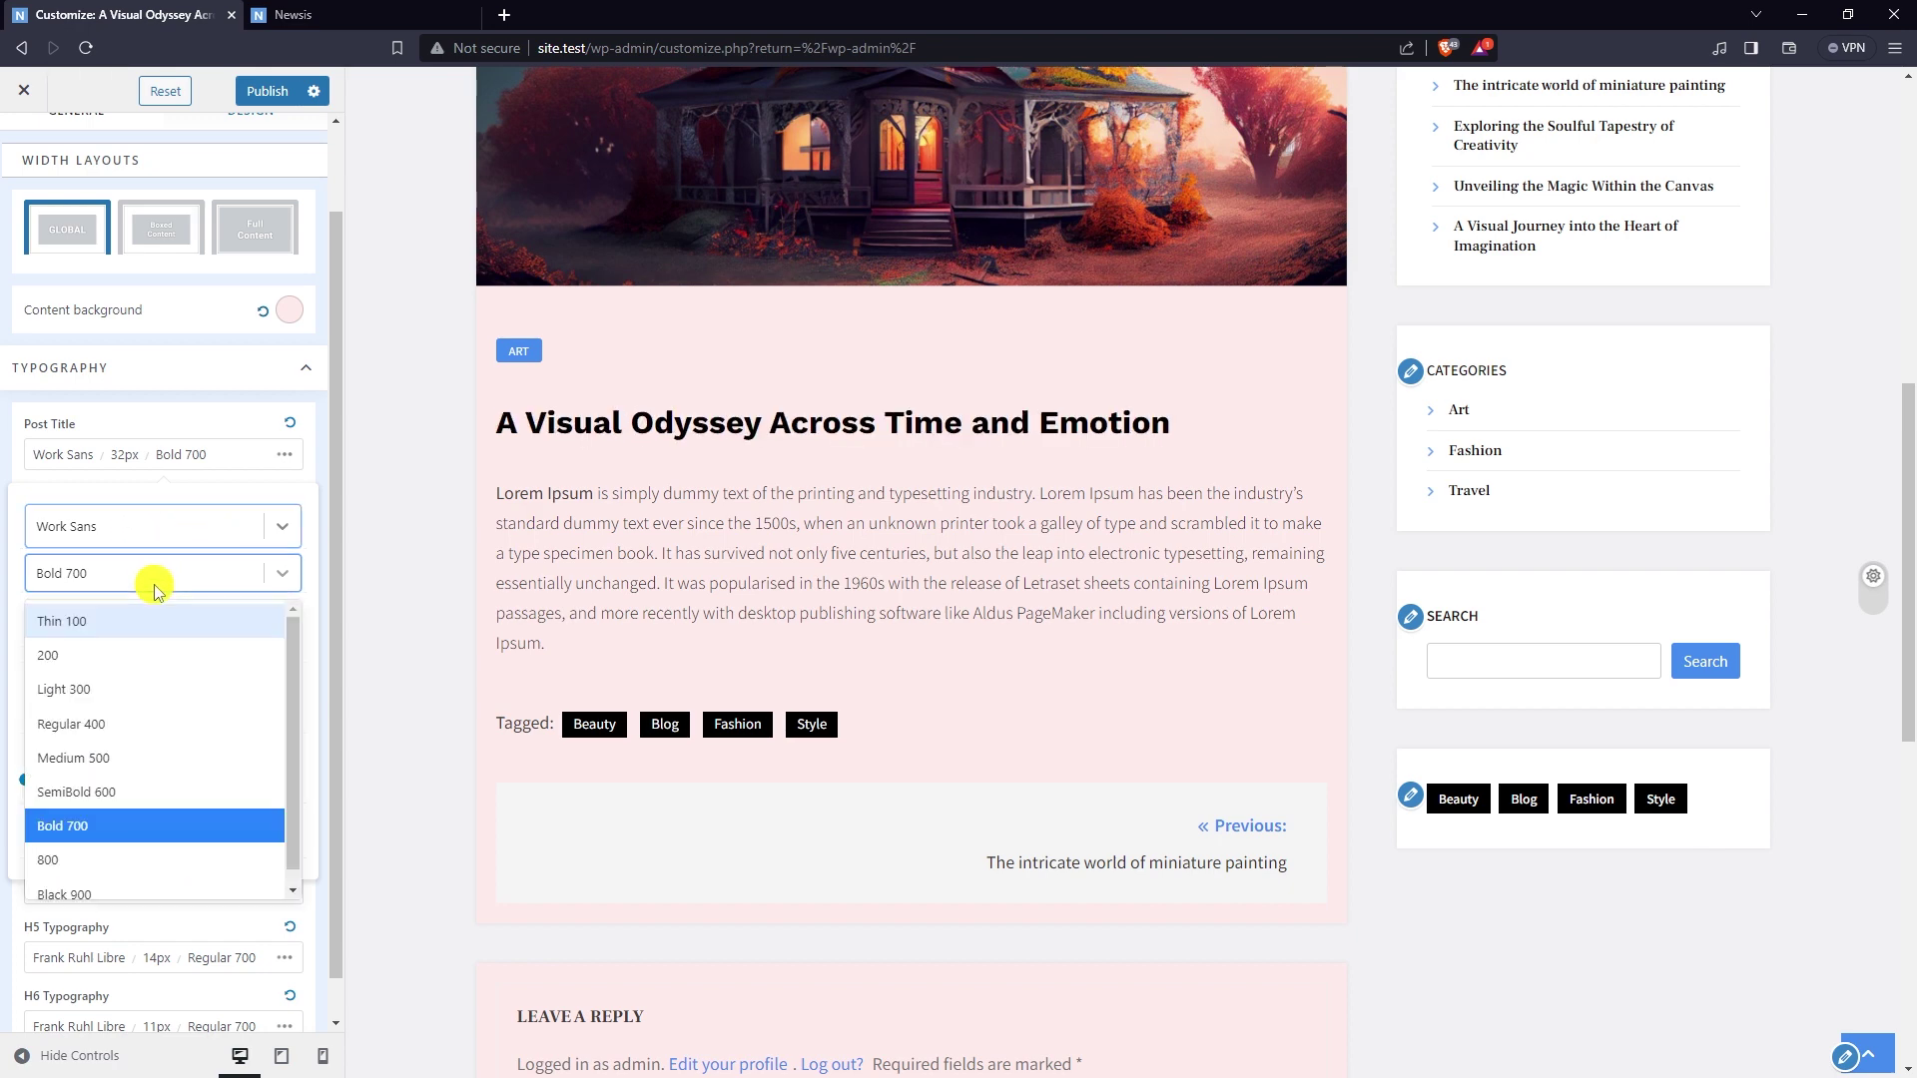
pyautogui.click(116, 797)
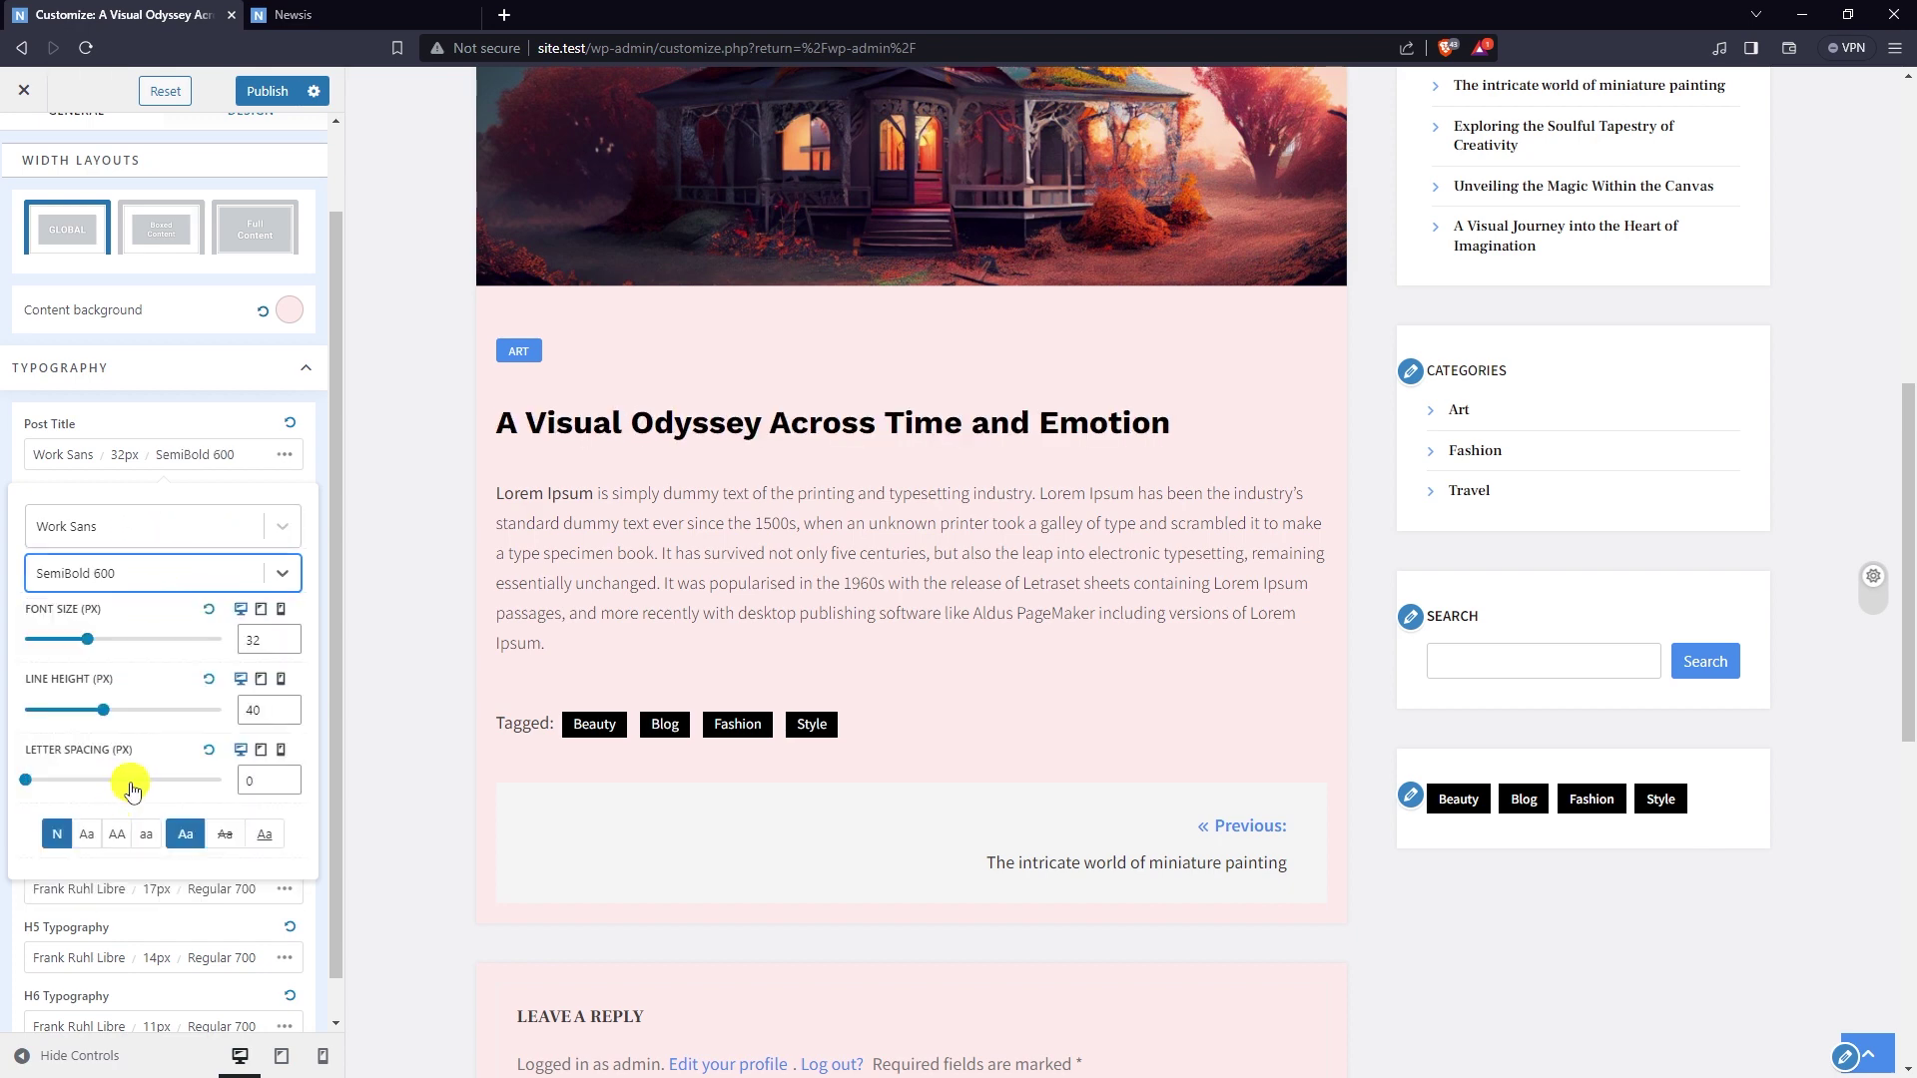
# - Give the post title a 31px size, 20px line height and no text transform
pyautogui.click(290, 649)
pyautogui.click(291, 649)
pyautogui.click(292, 634)
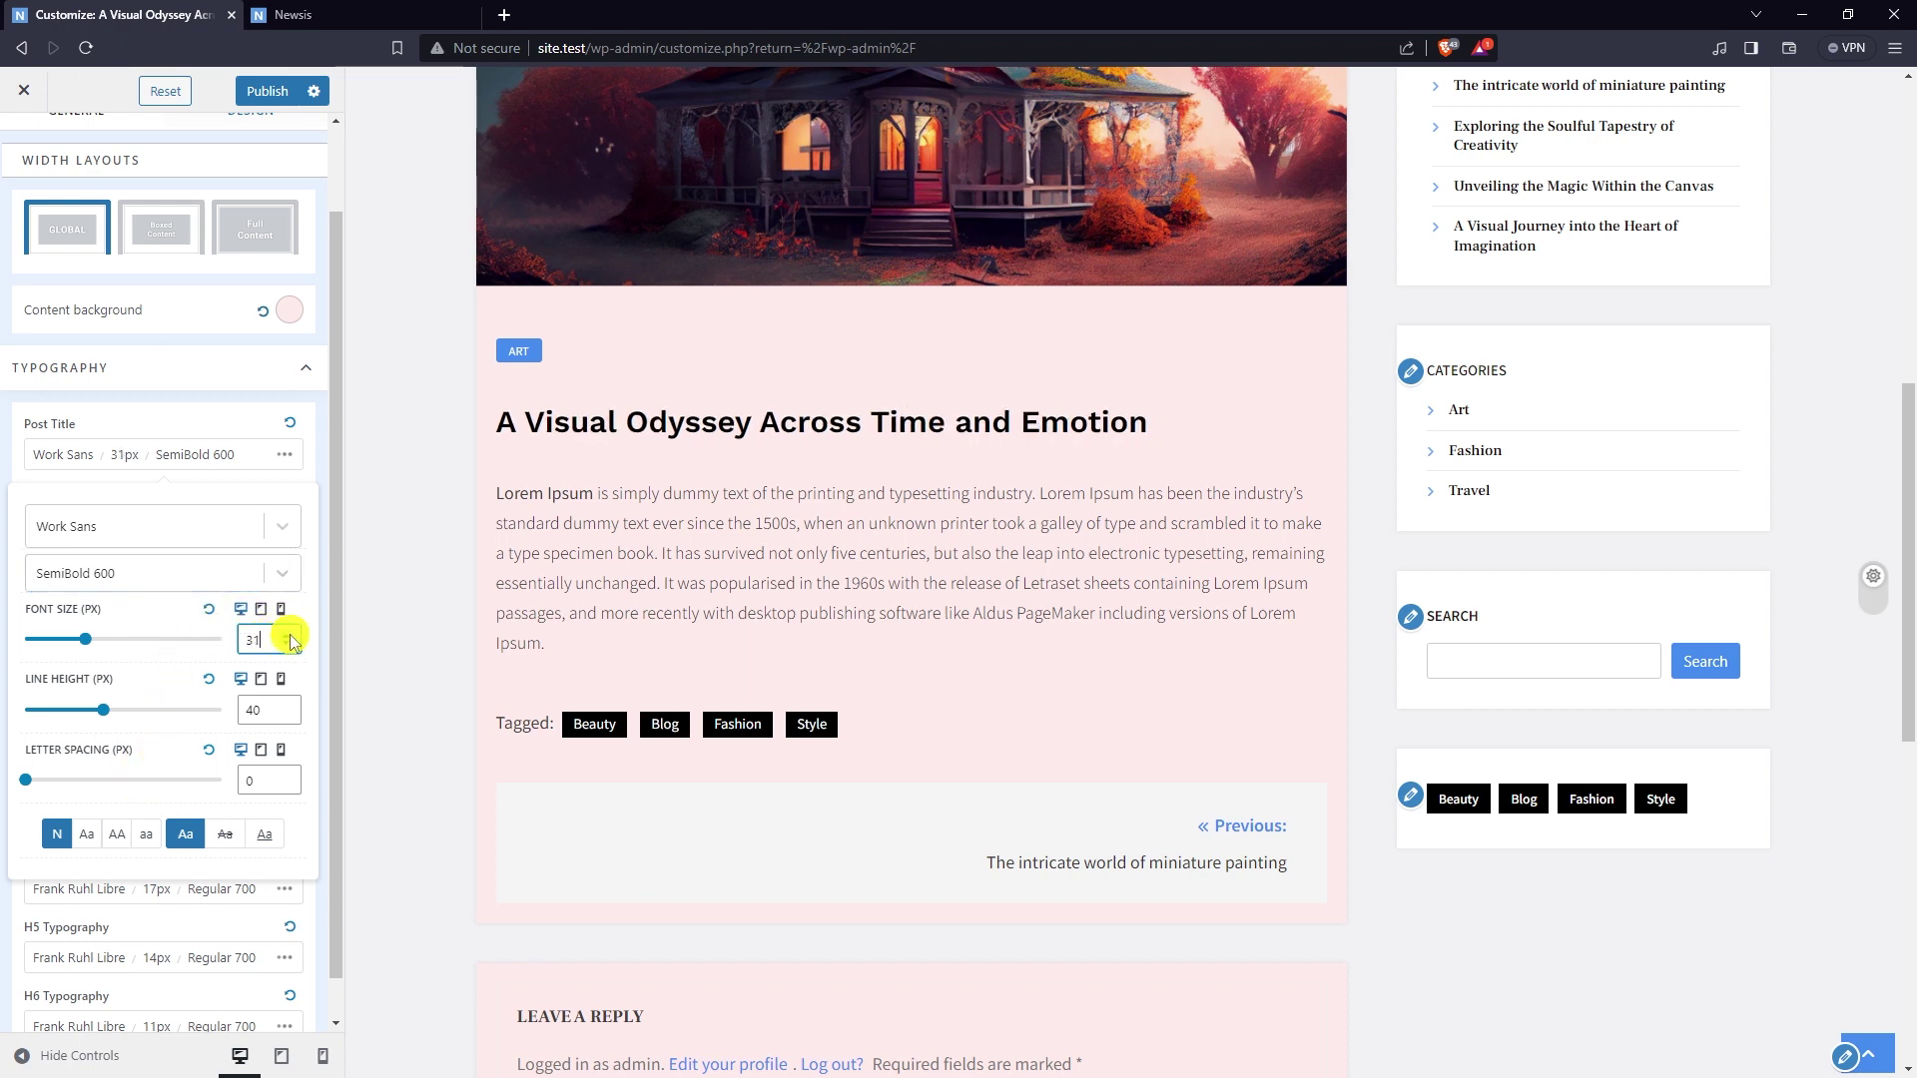
pyautogui.click(288, 717)
pyautogui.click(288, 717)
pyautogui.click(287, 717)
pyautogui.click(288, 717)
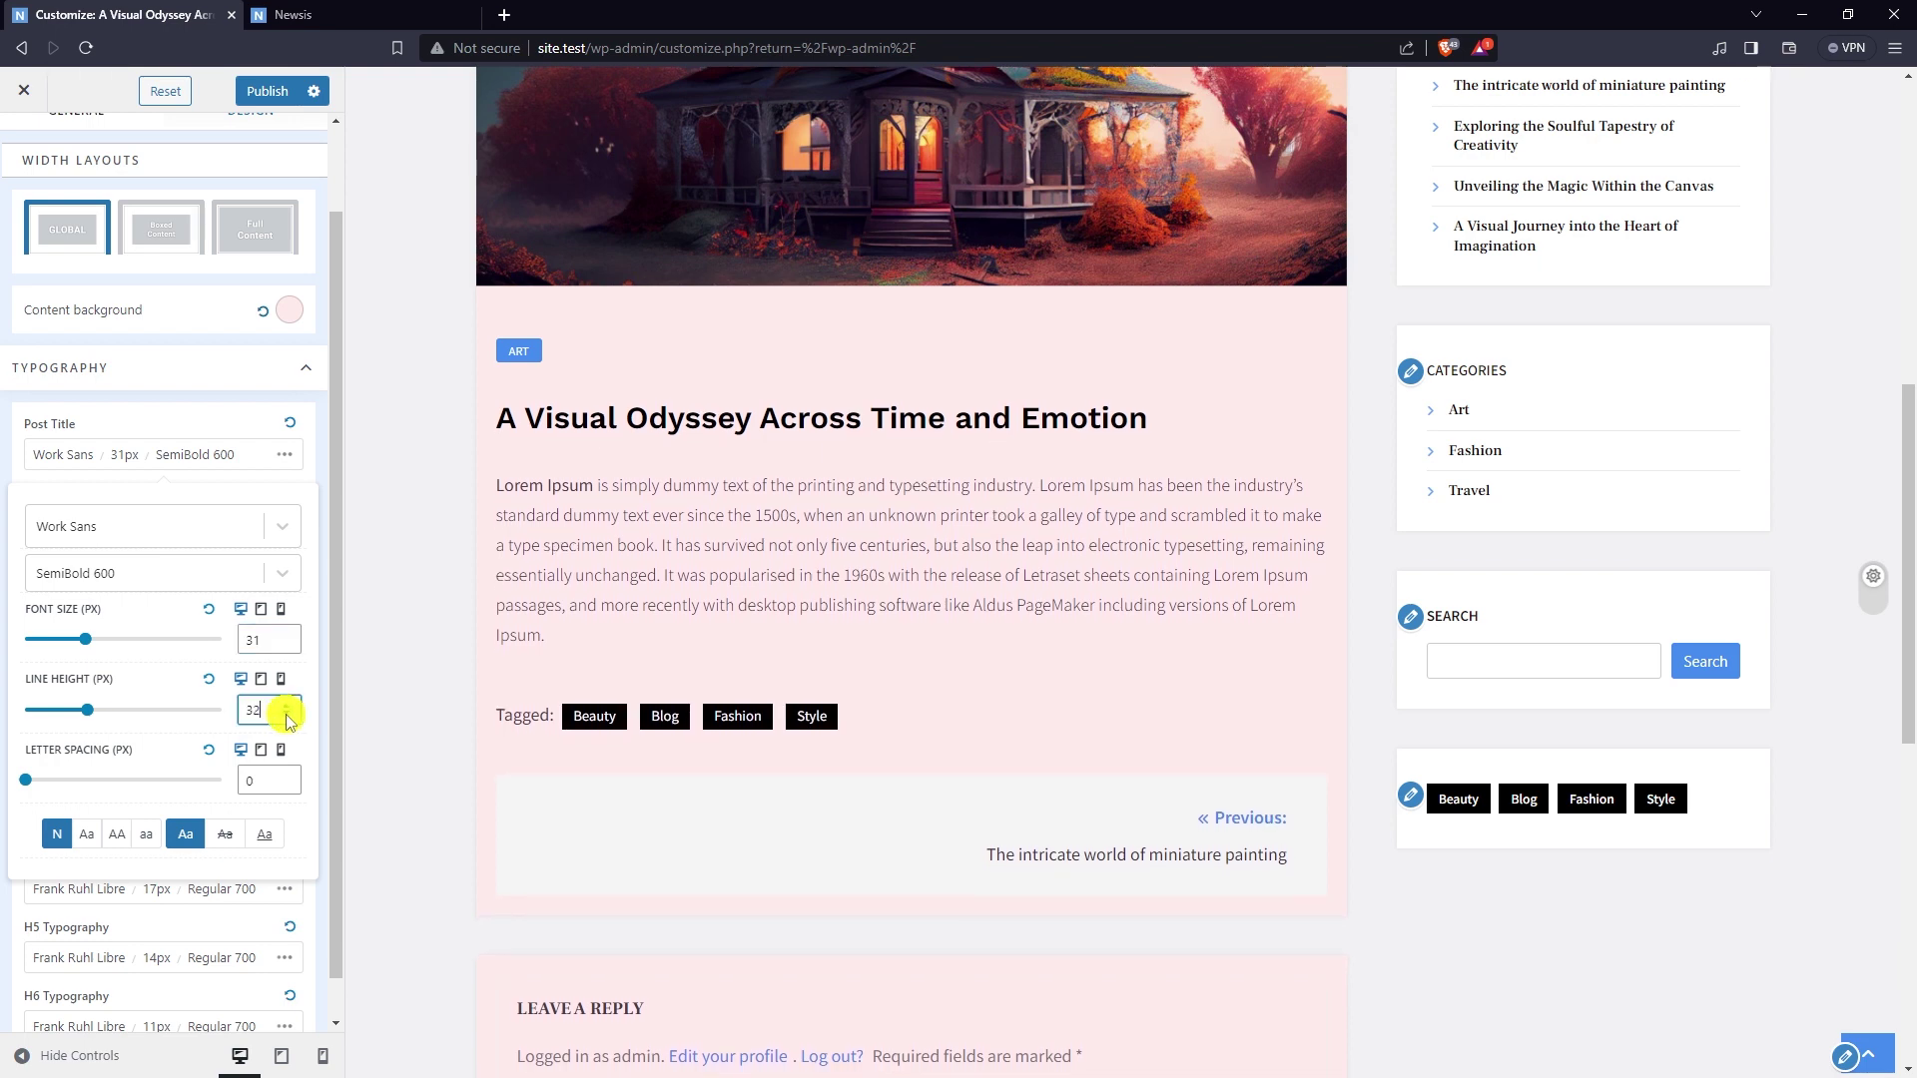
pyautogui.click(288, 717)
pyautogui.click(287, 717)
pyautogui.click(288, 717)
pyautogui.click(288, 717)
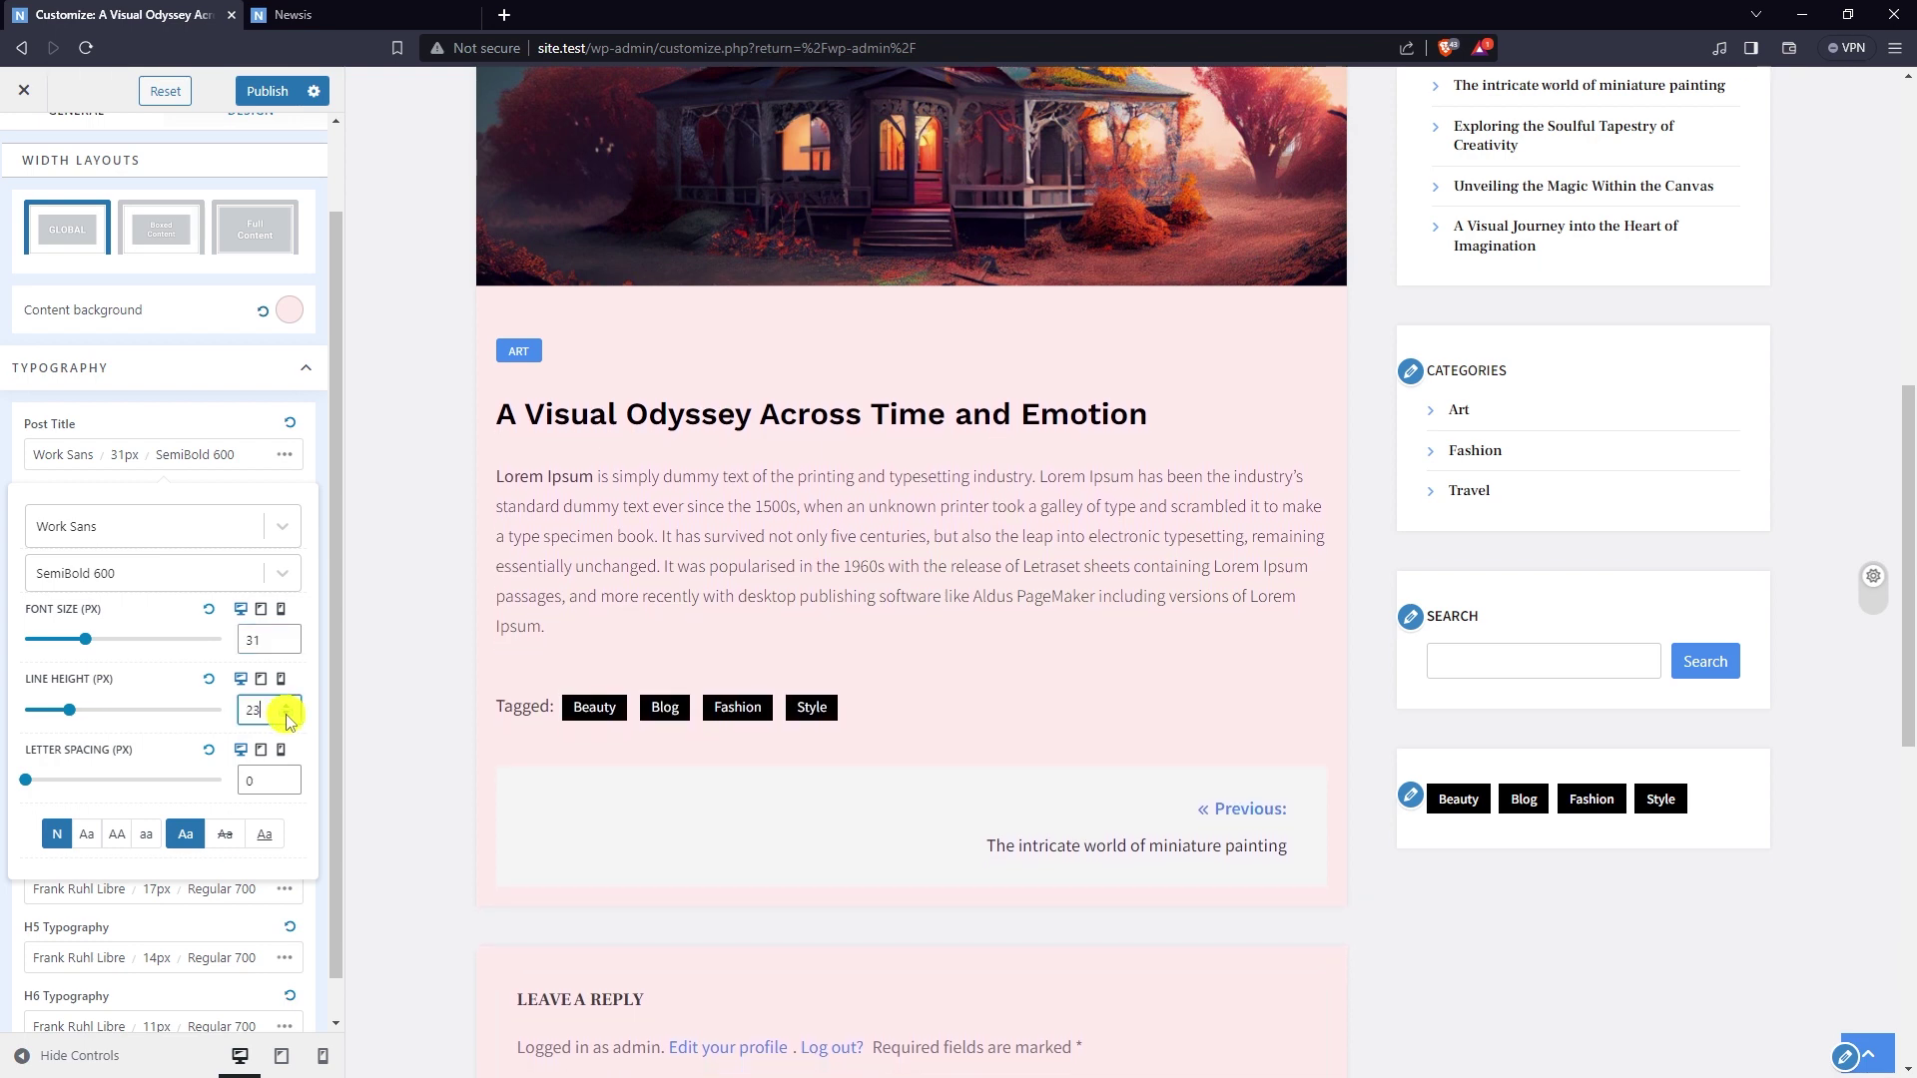
pyautogui.click(288, 717)
pyautogui.click(288, 717)
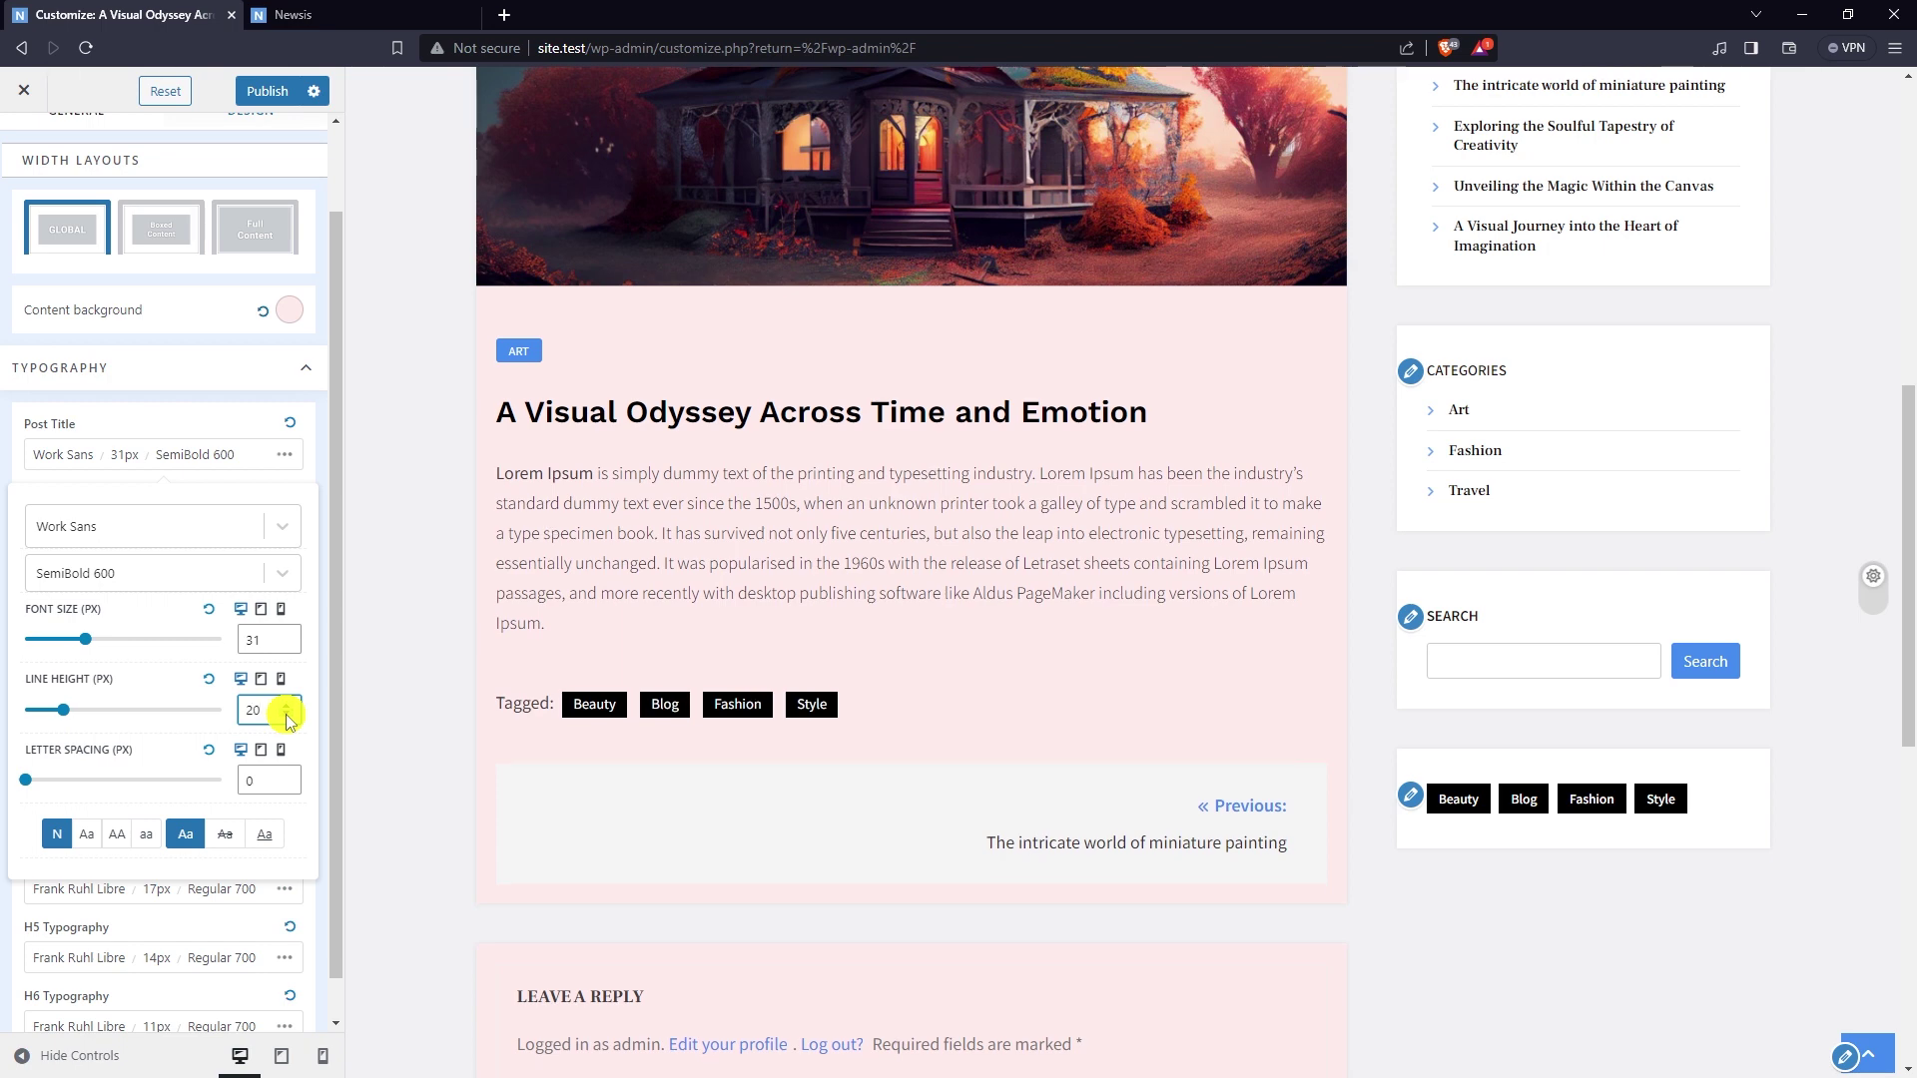
pyautogui.click(124, 837)
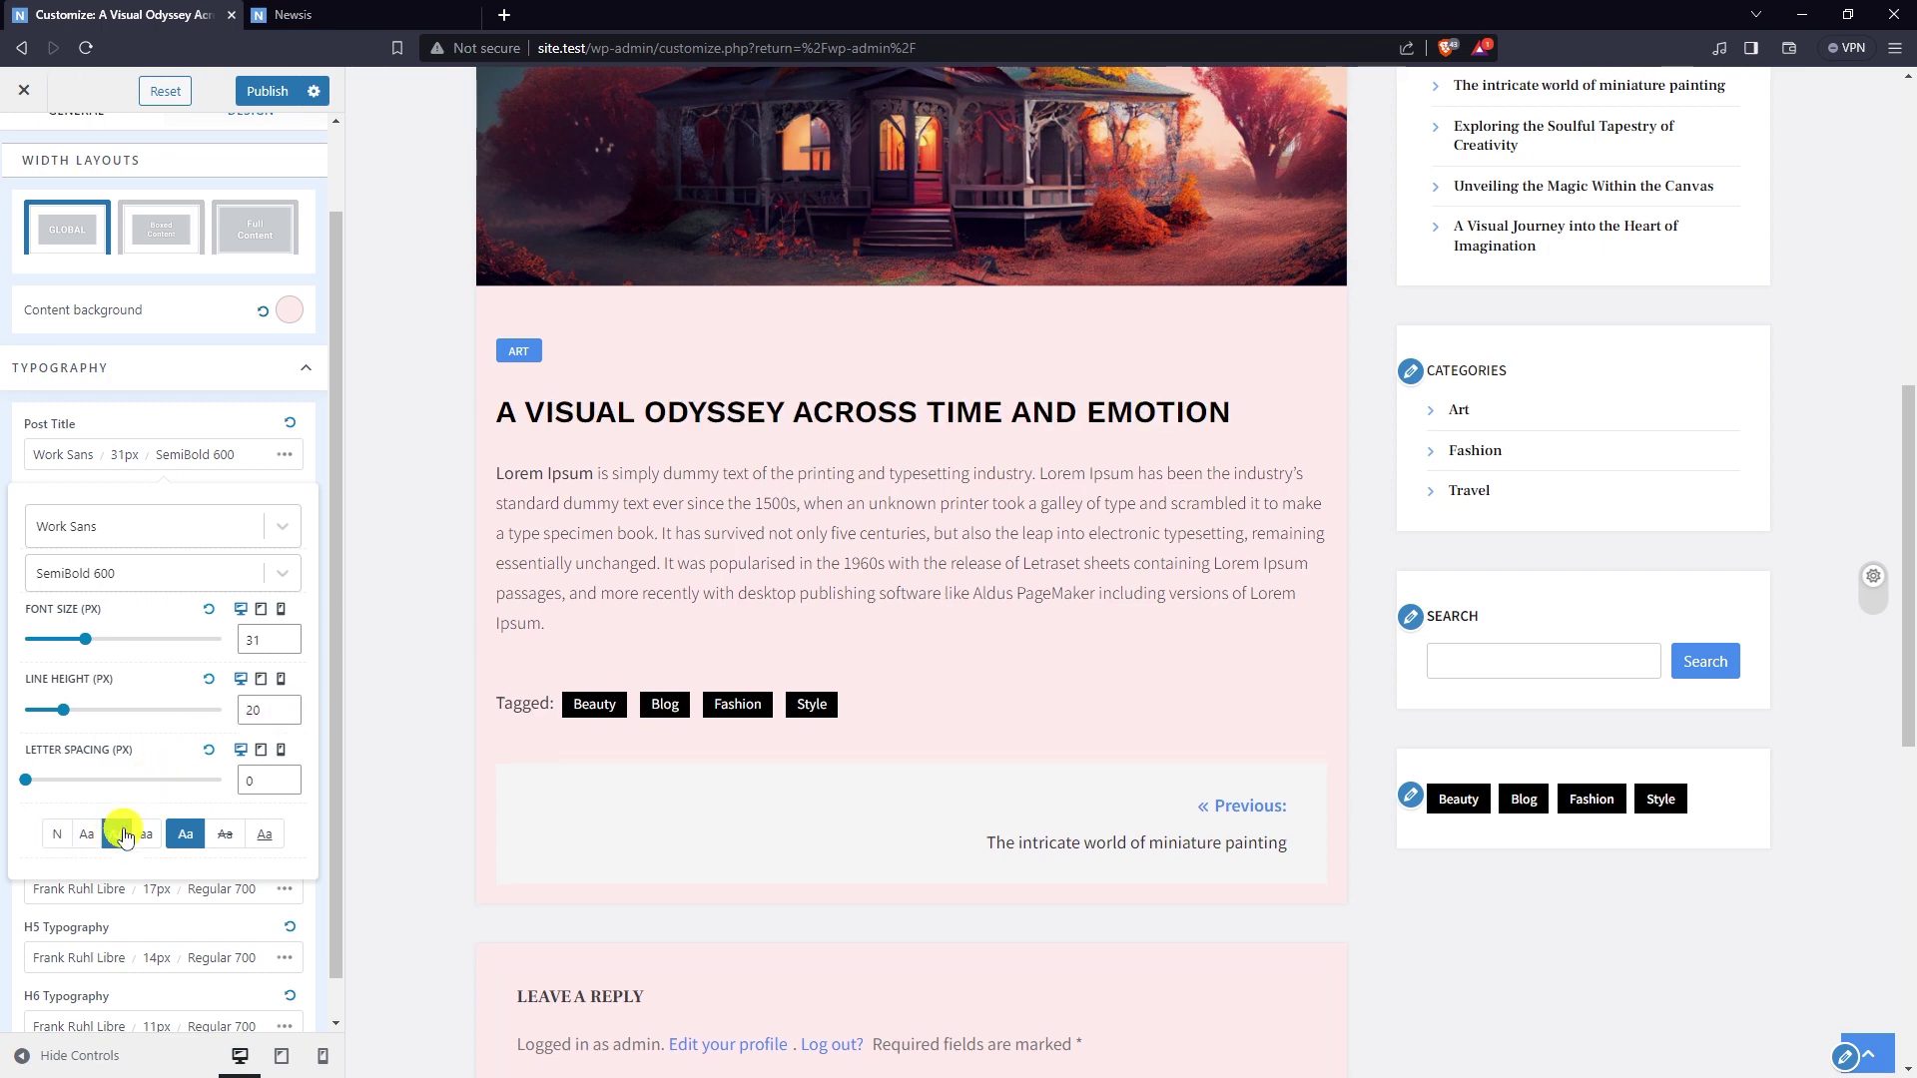
pyautogui.click(89, 836)
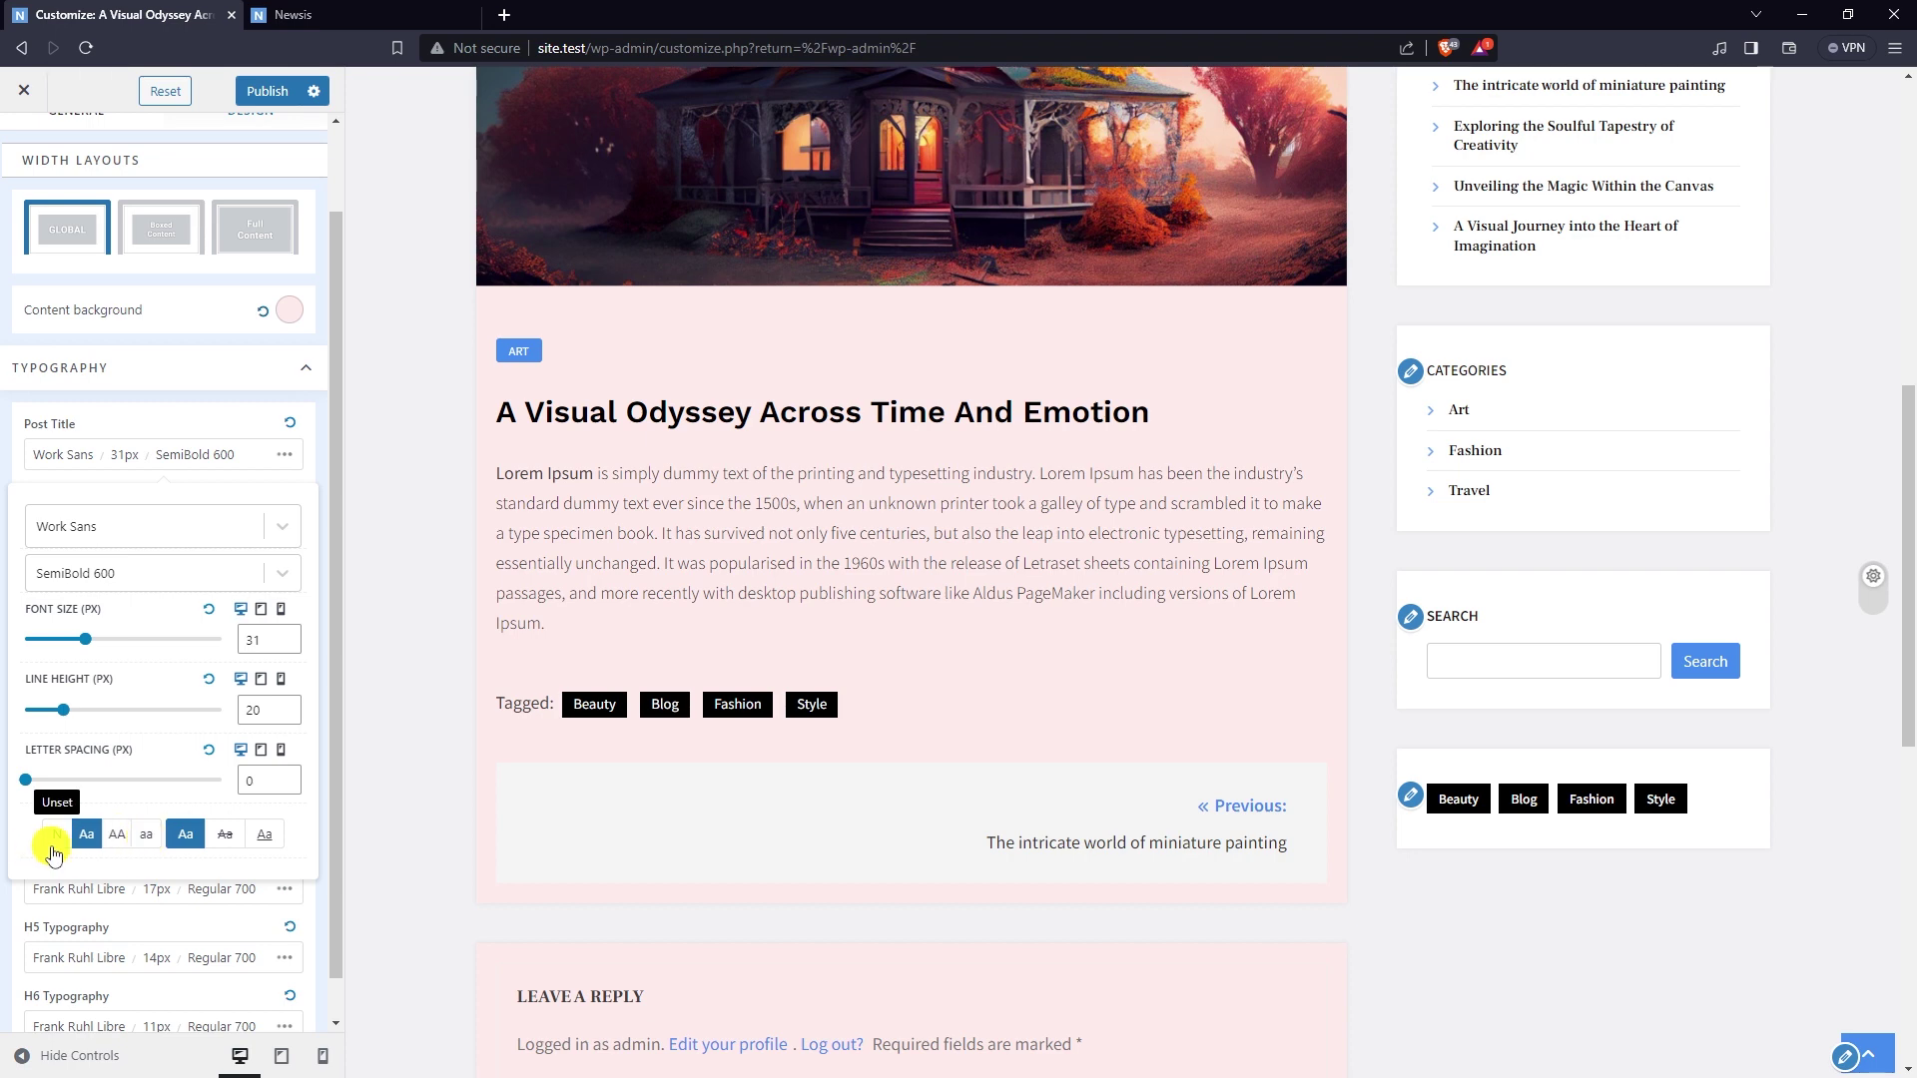
pyautogui.click(56, 836)
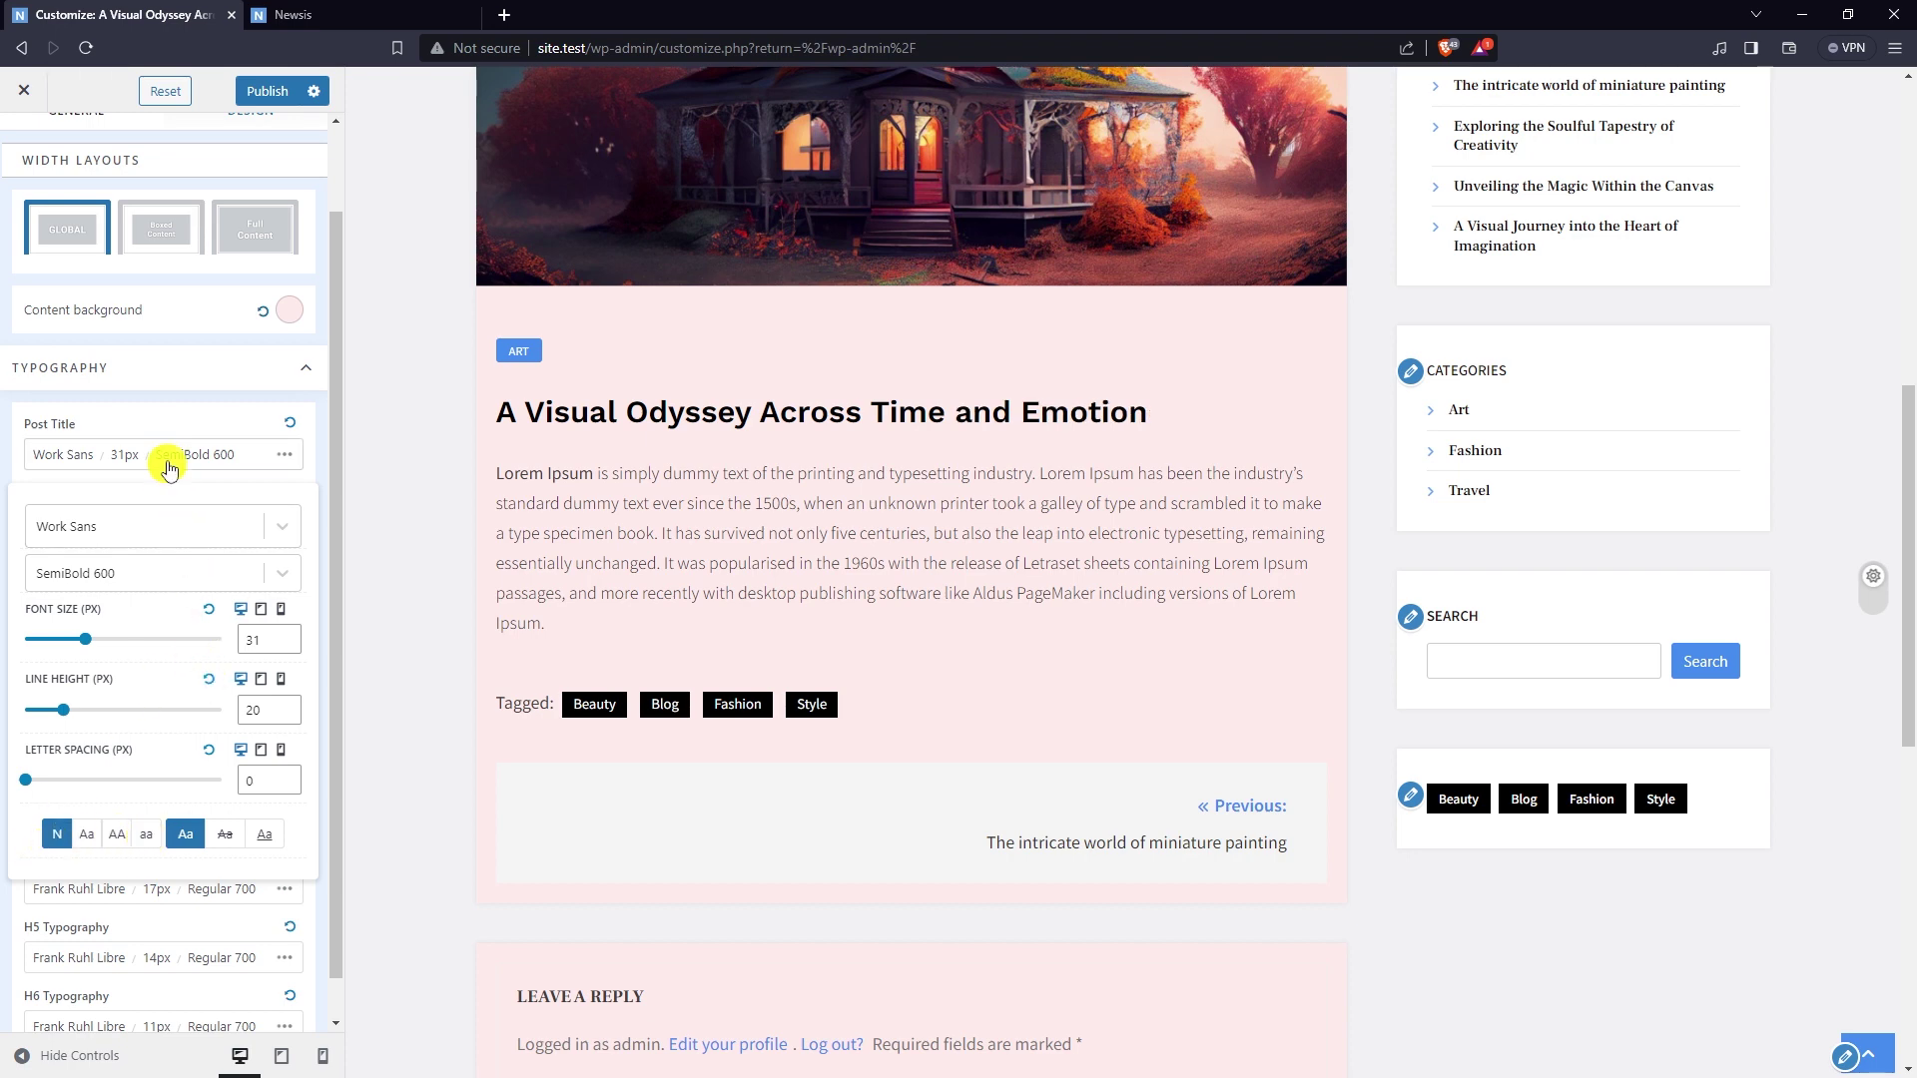
# - Set Post Meta typography to Work Sans Medium 500, 15px, 12px line height
pyautogui.click(167, 417)
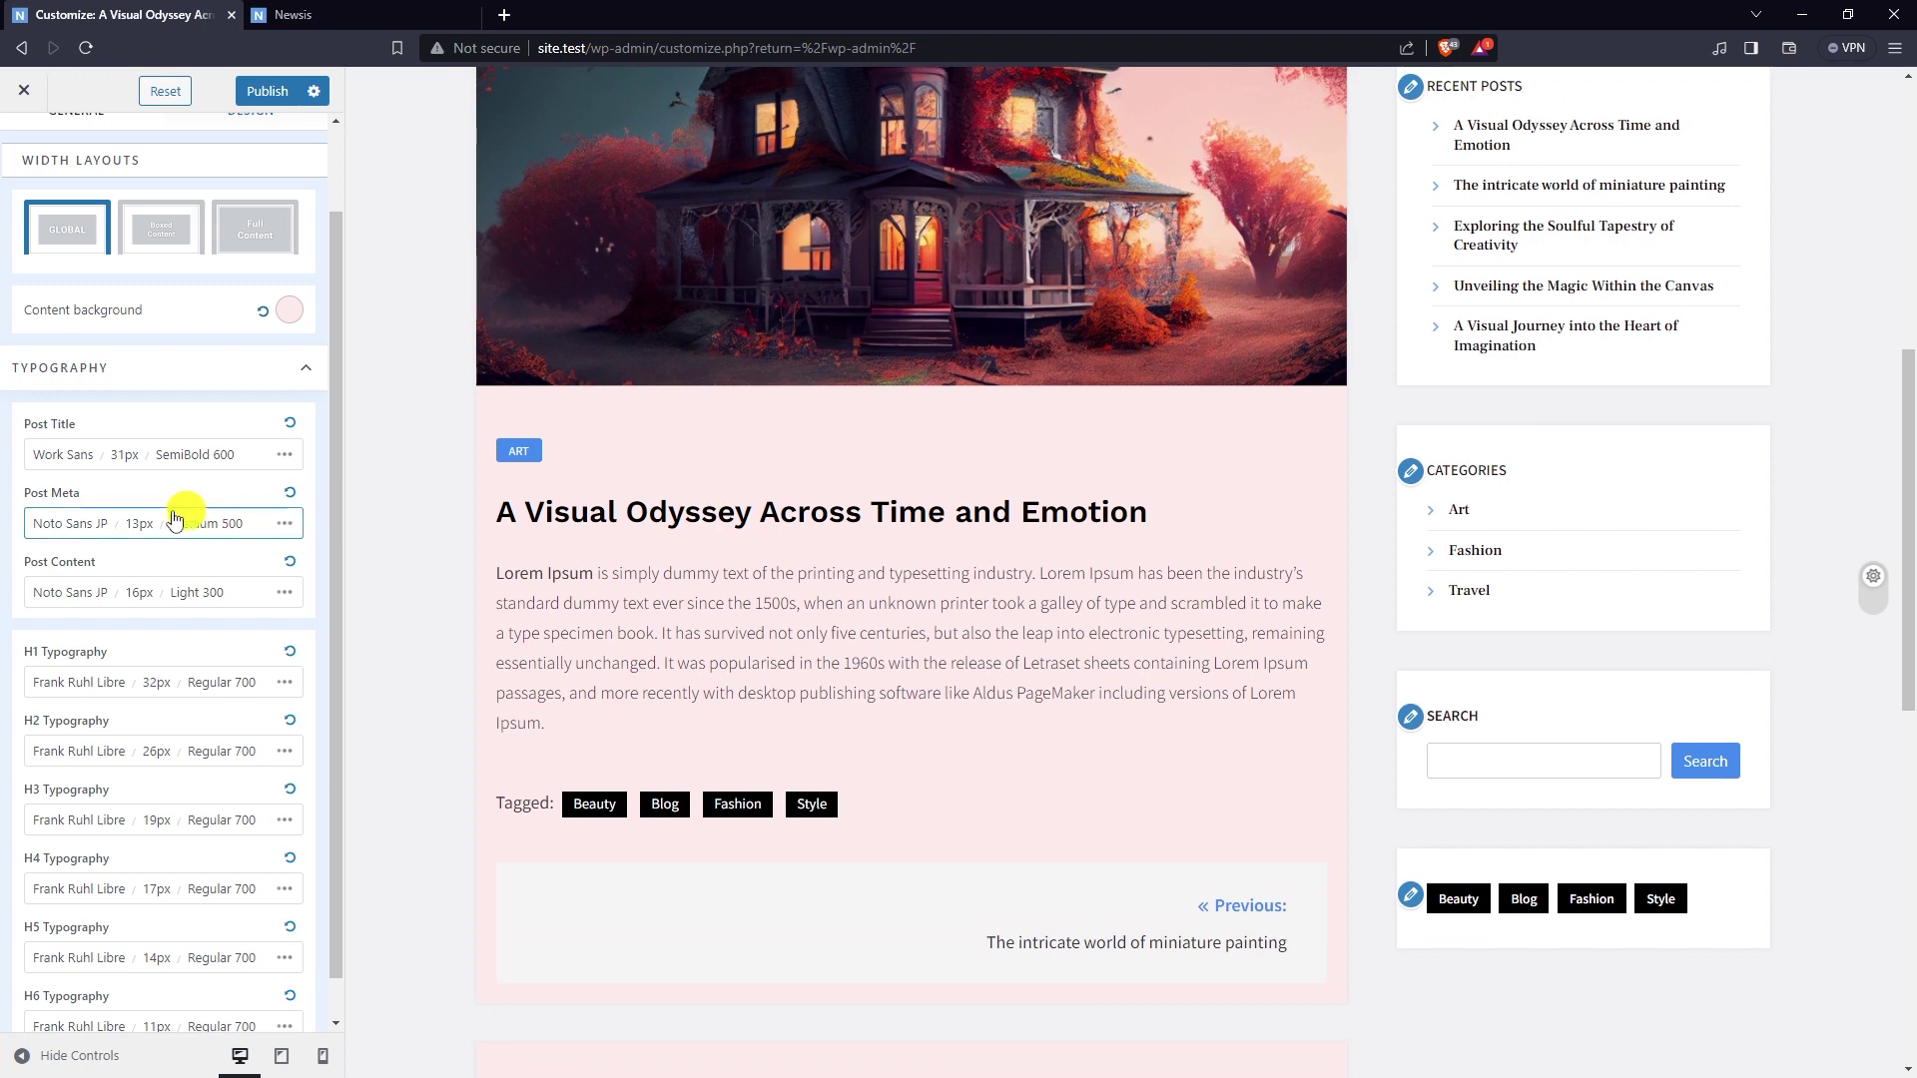
pyautogui.click(52, 515)
pyautogui.click(90, 599)
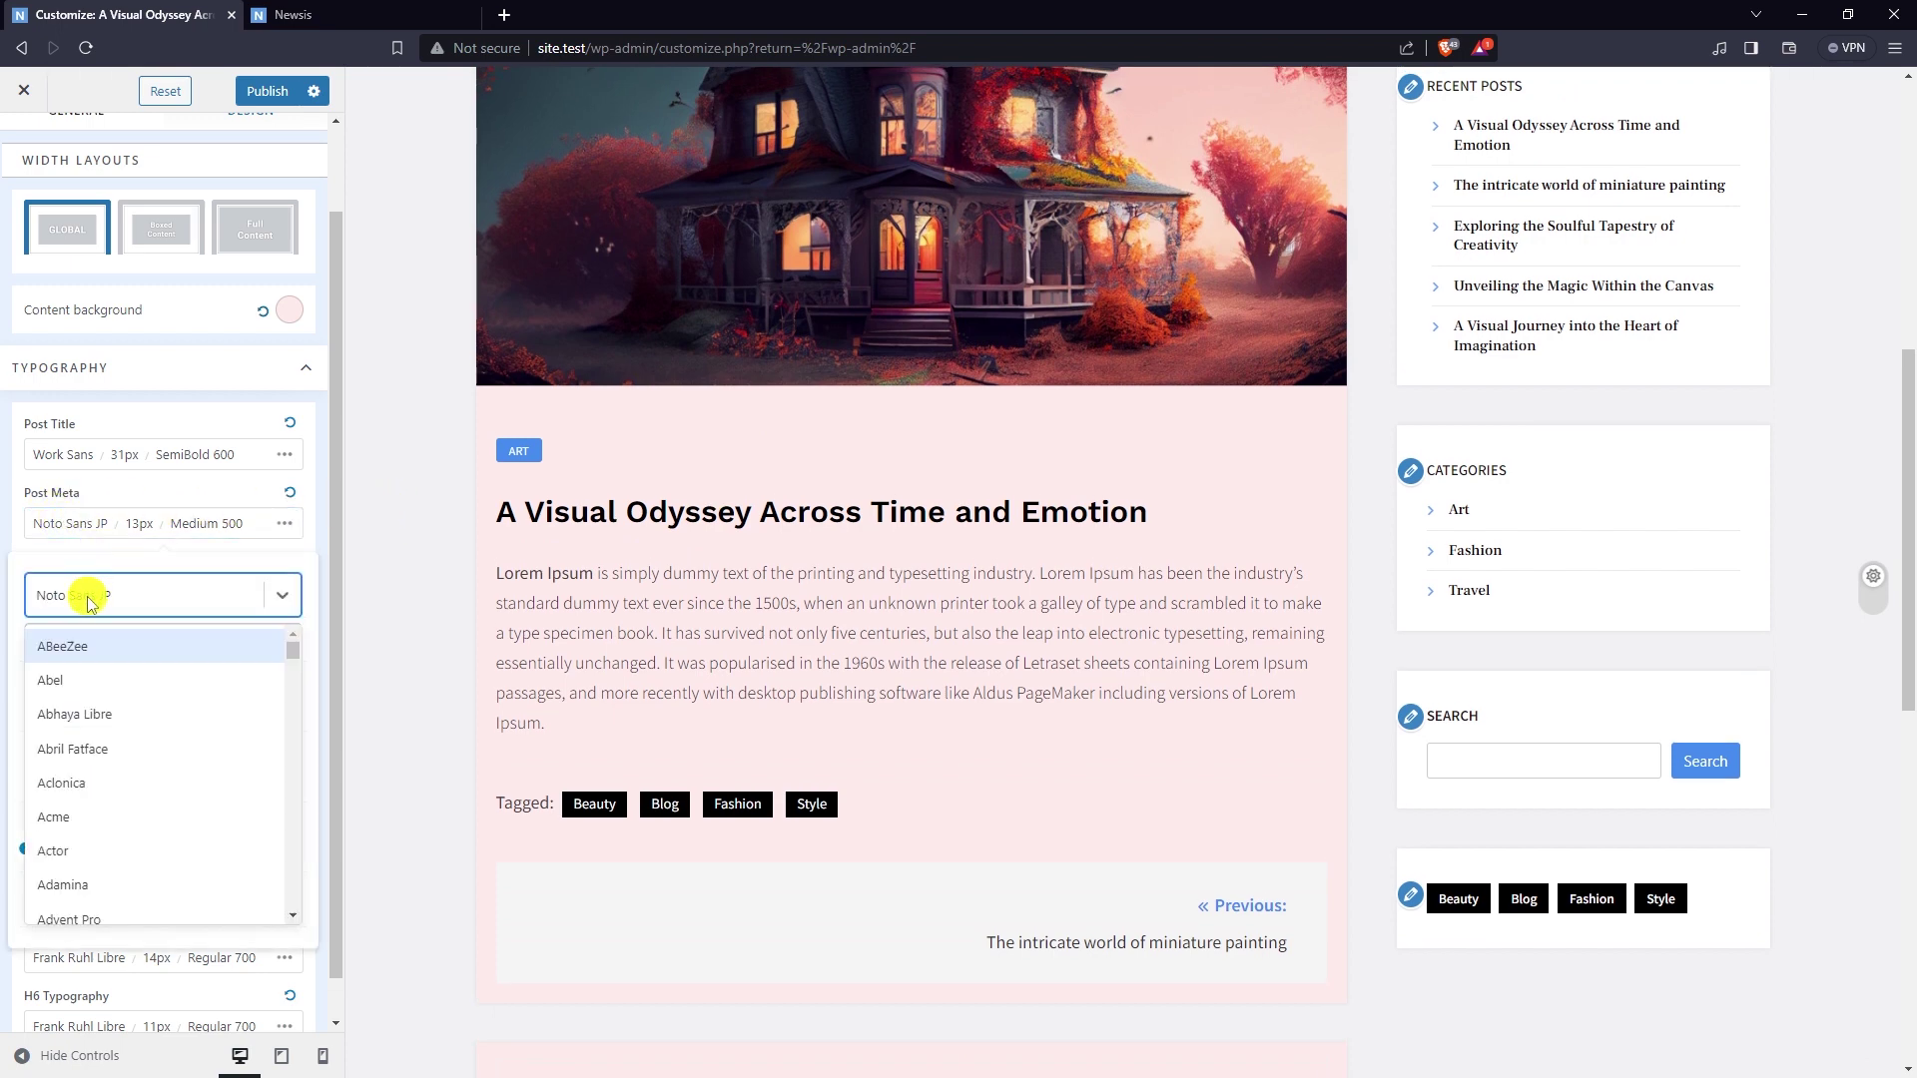
pyautogui.write('work')
pyautogui.press('Return')
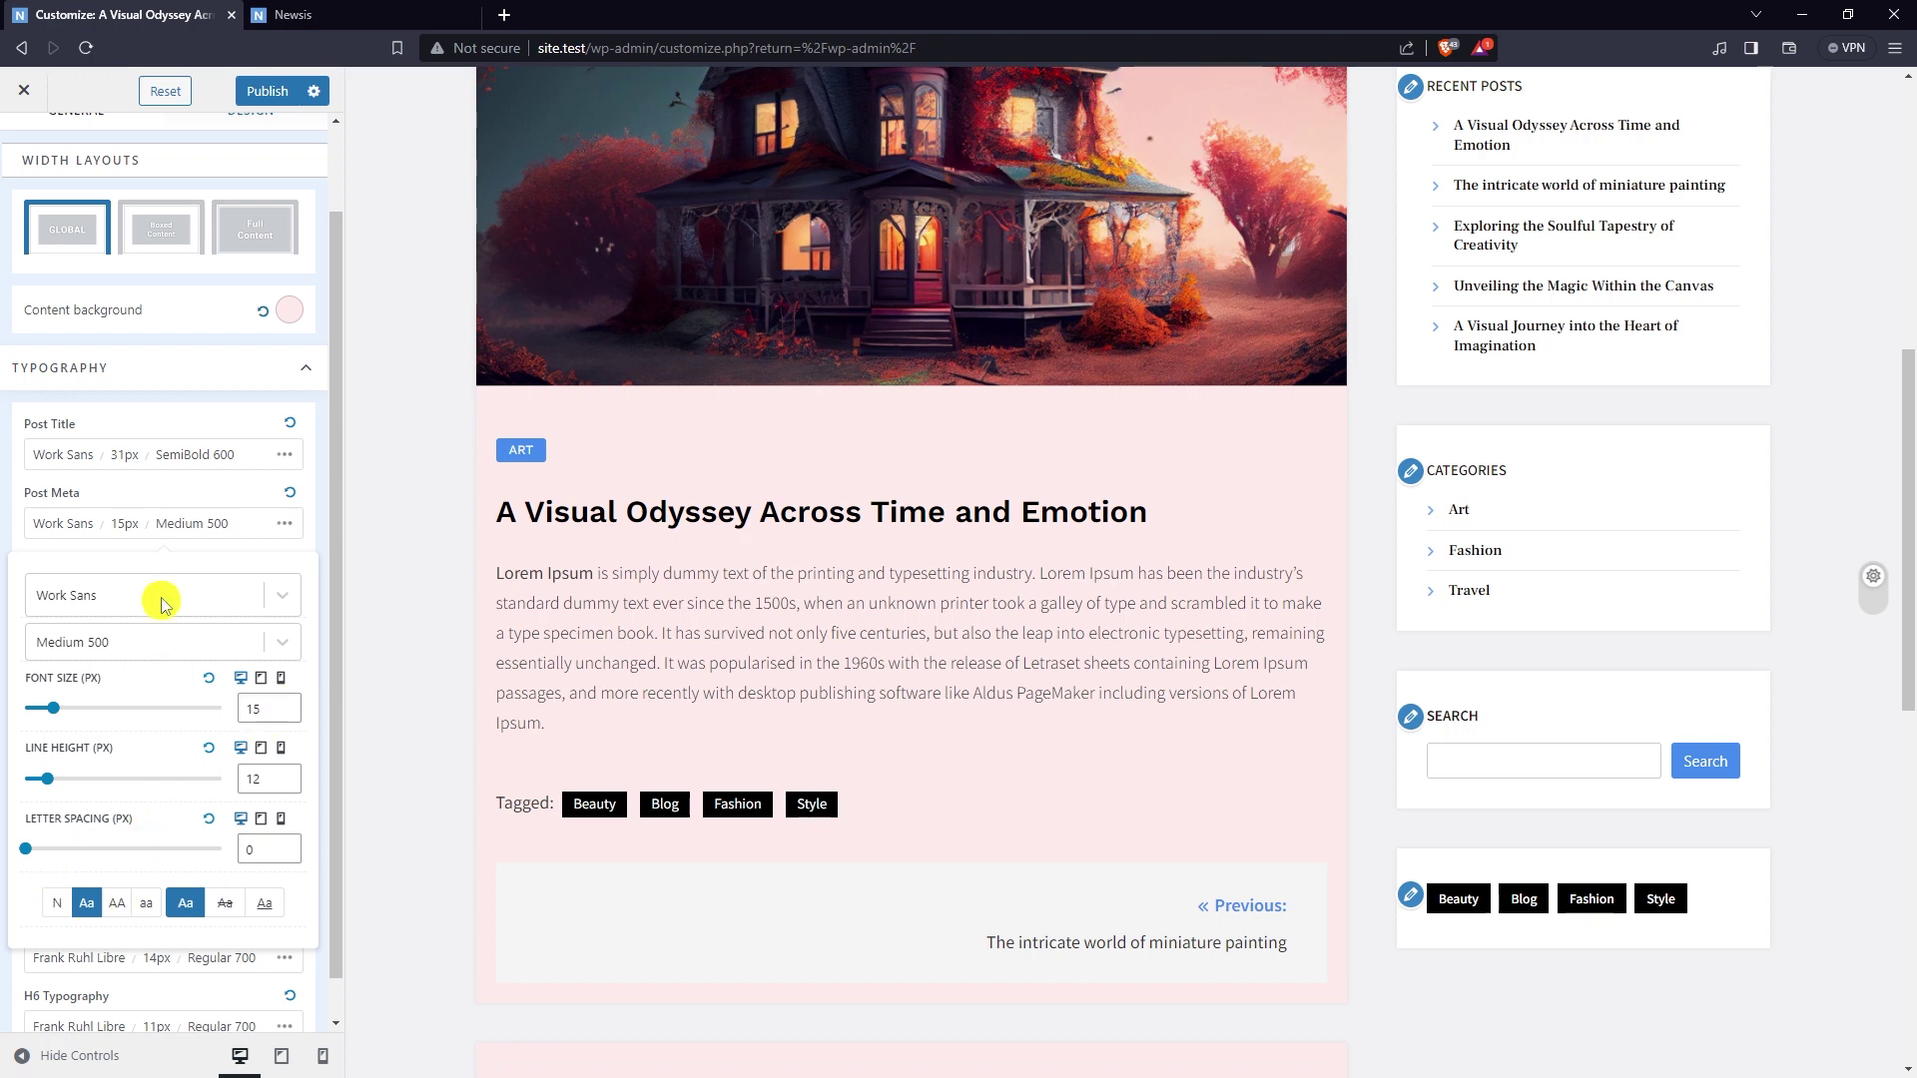
pyautogui.click(176, 494)
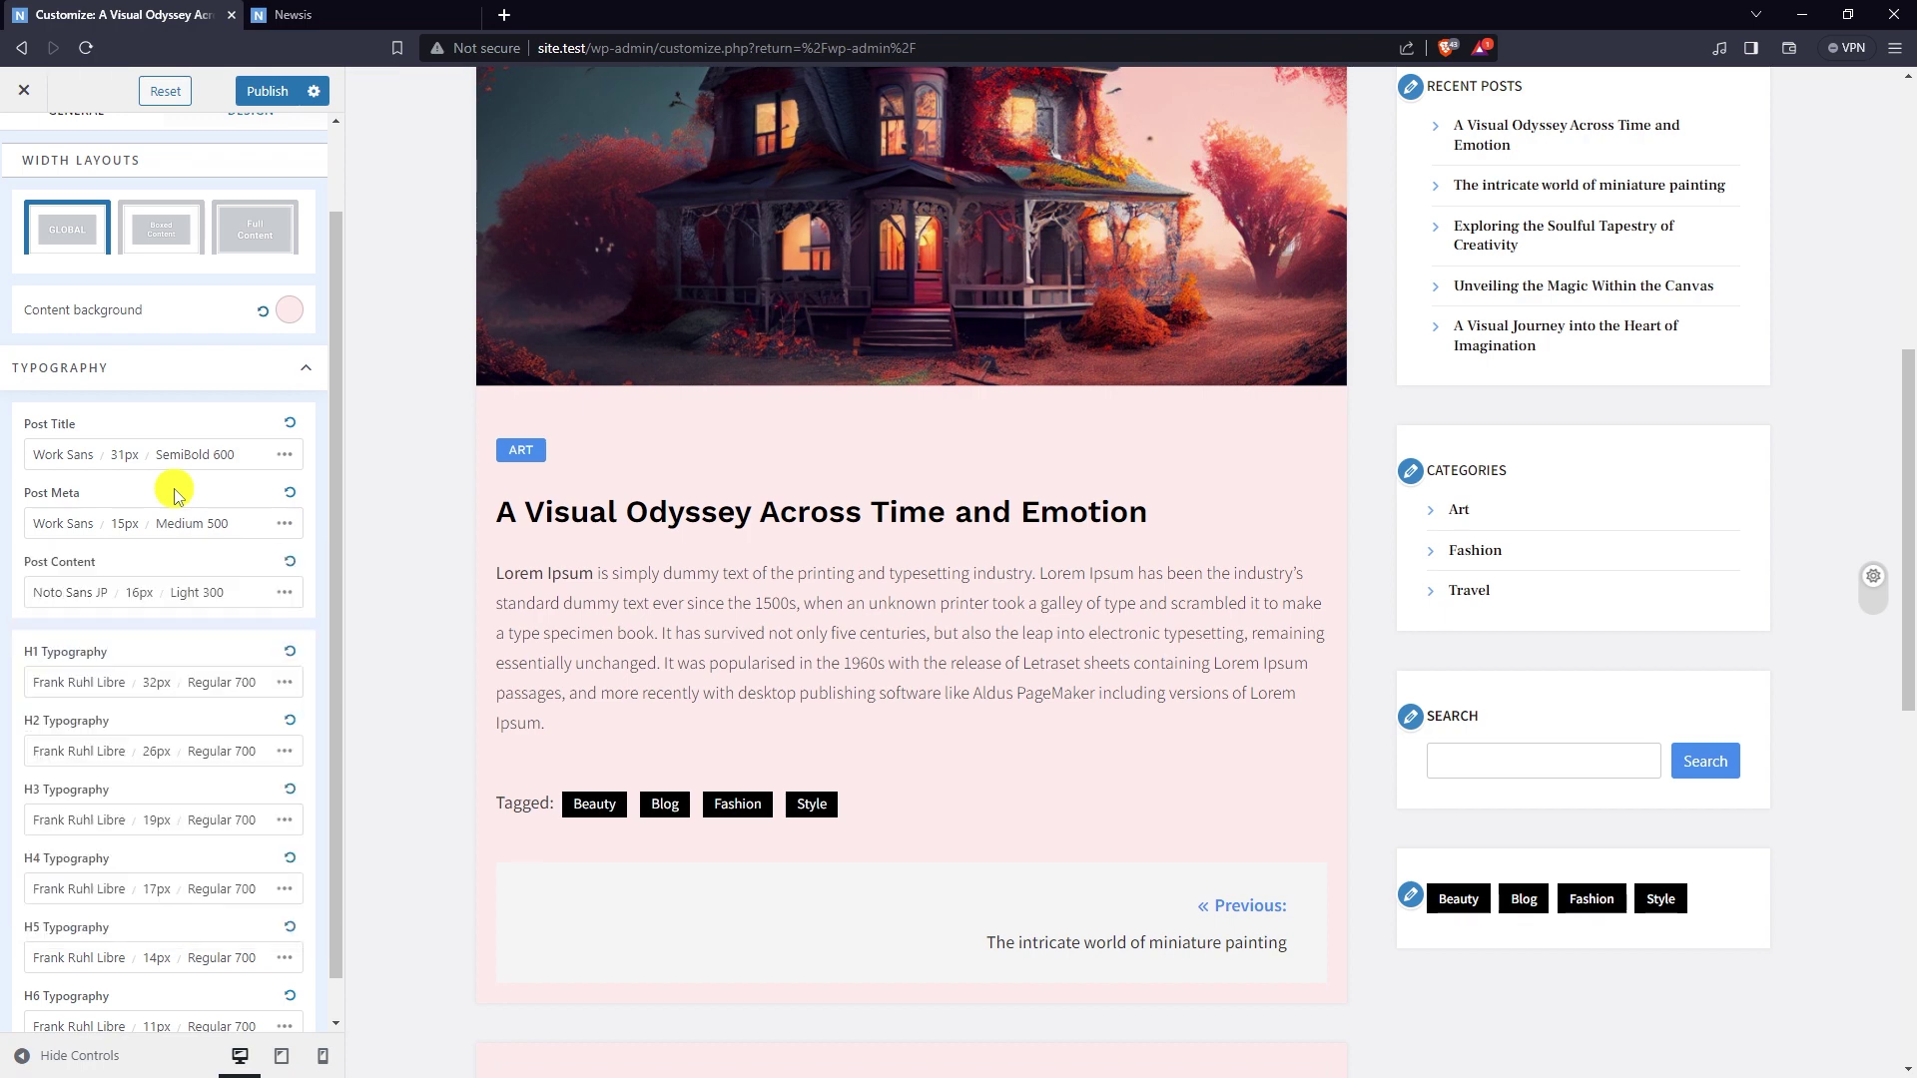
# - Set Post Content typography to Work Sans Regular 400, 16px, with a 34px line height
pyautogui.click(80, 599)
pyautogui.click(108, 666)
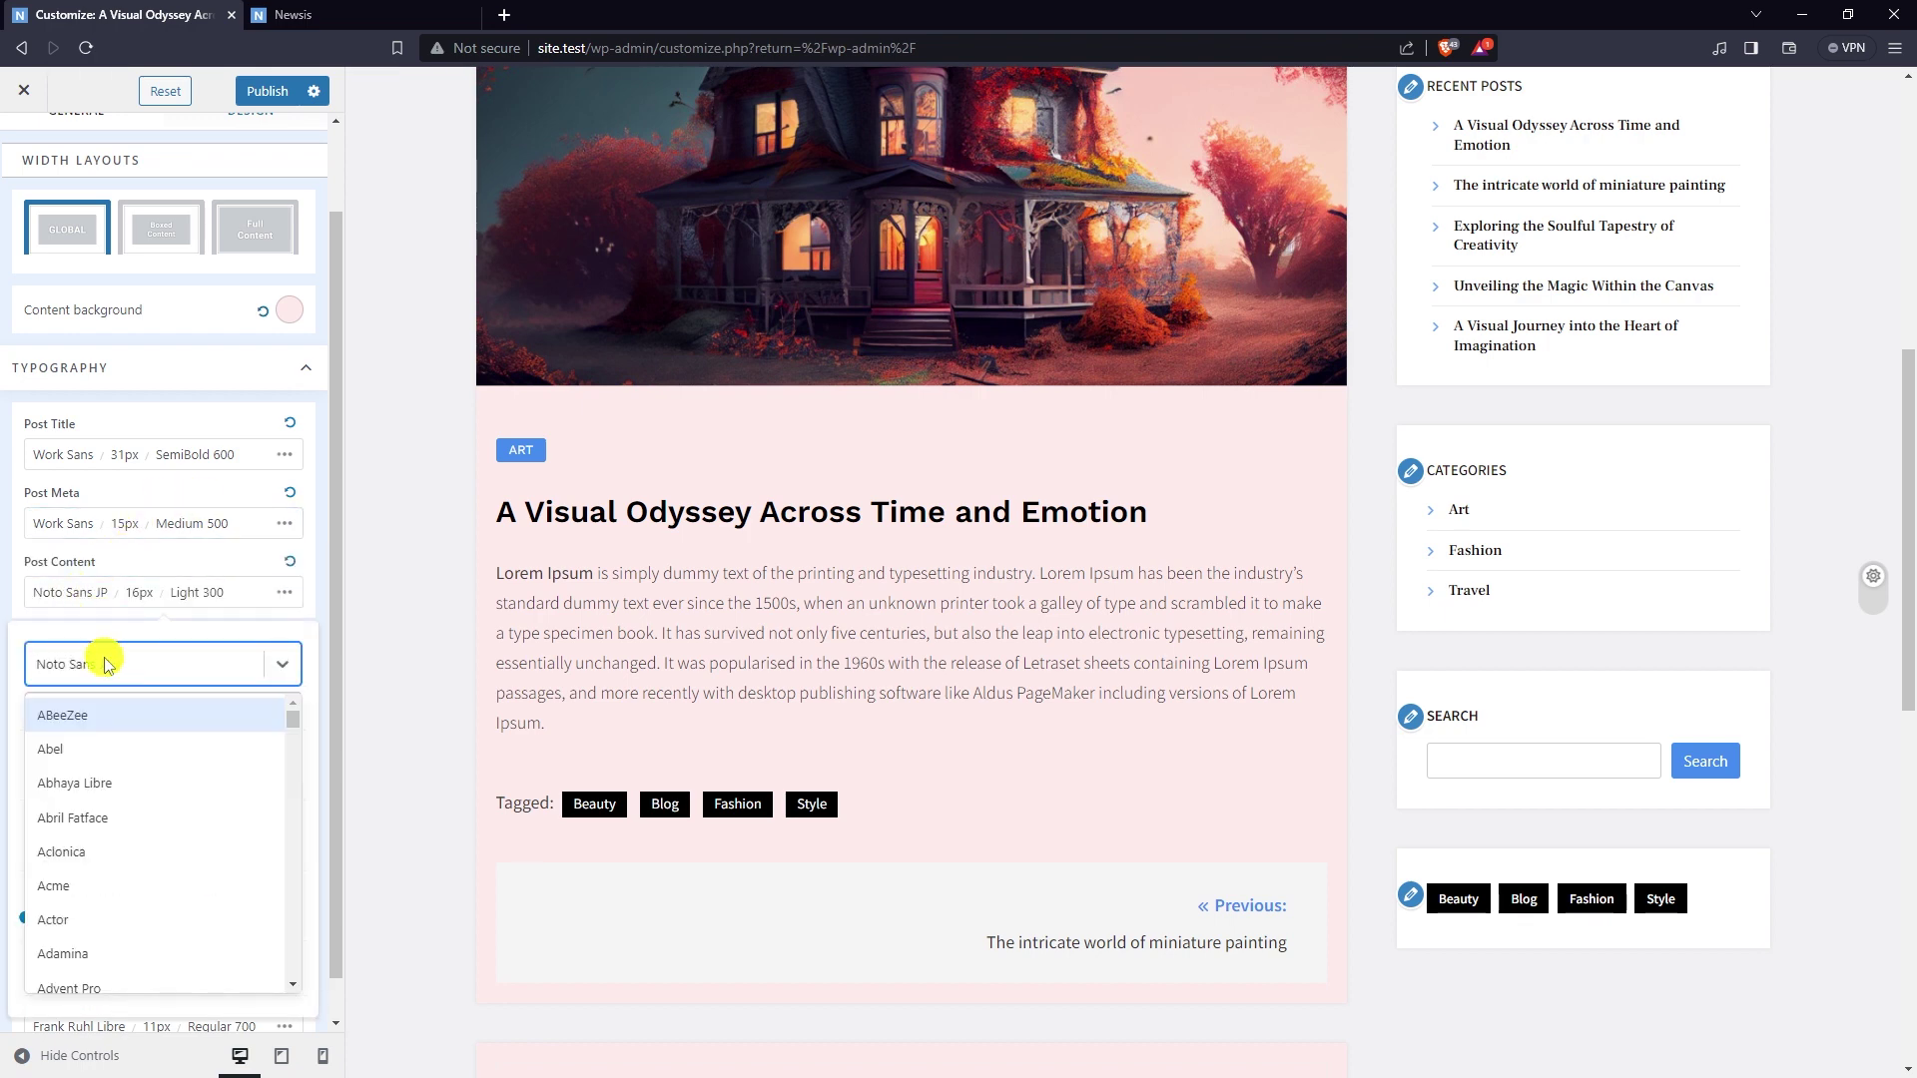
pyautogui.write('wor')
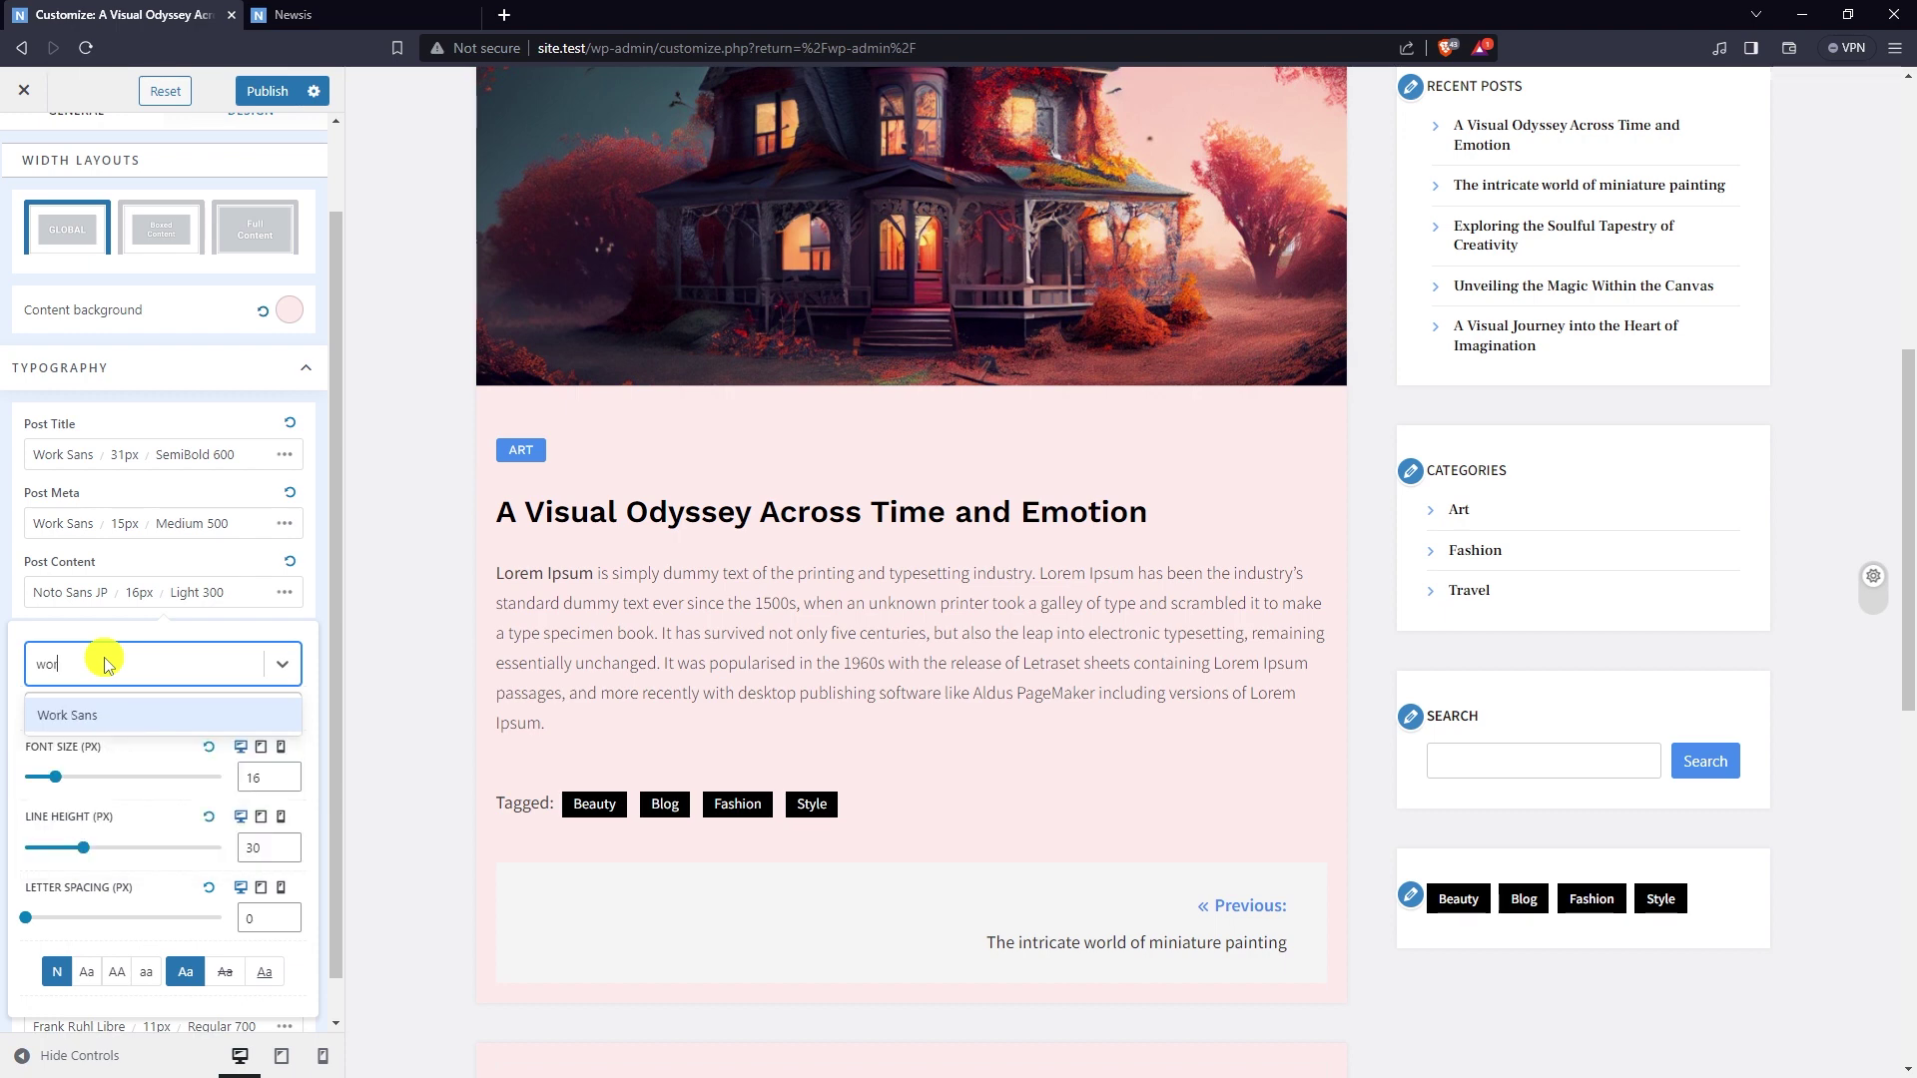
pyautogui.press('Return')
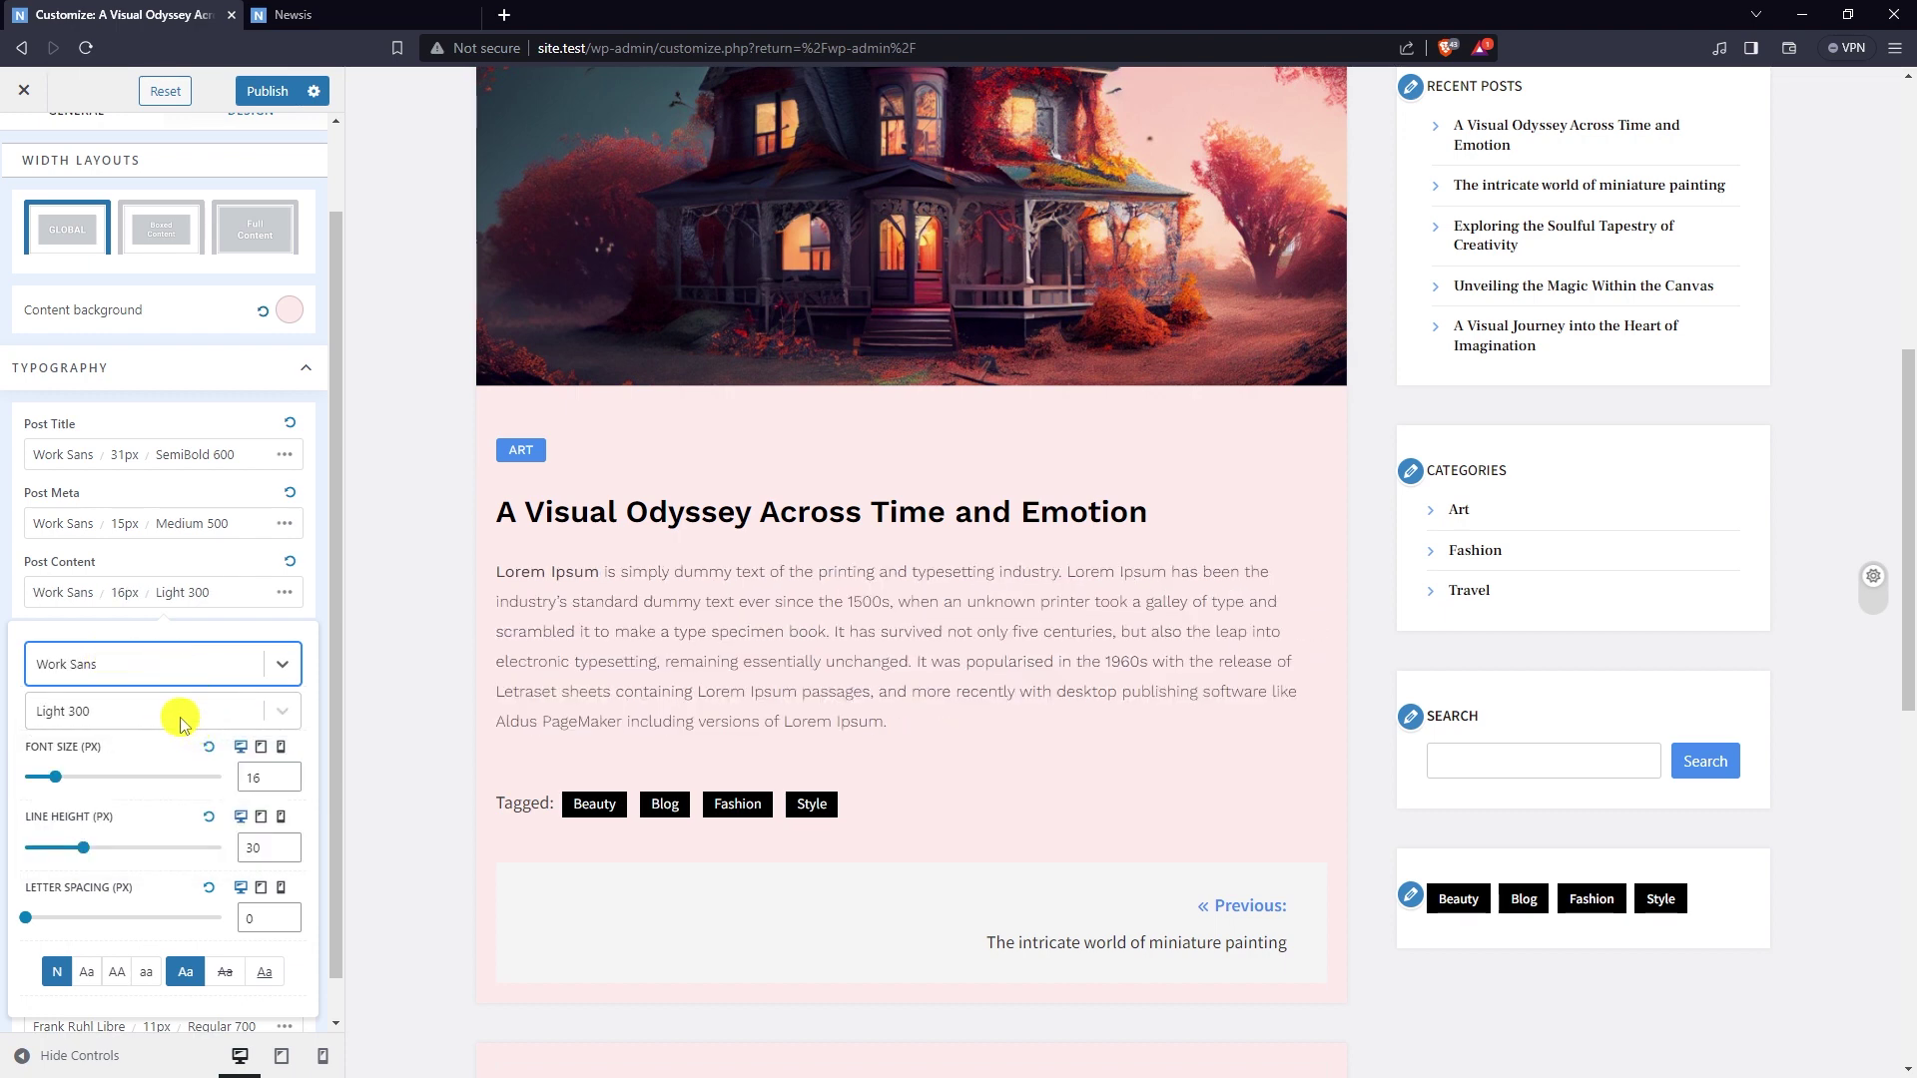
pyautogui.click(175, 715)
pyautogui.click(122, 863)
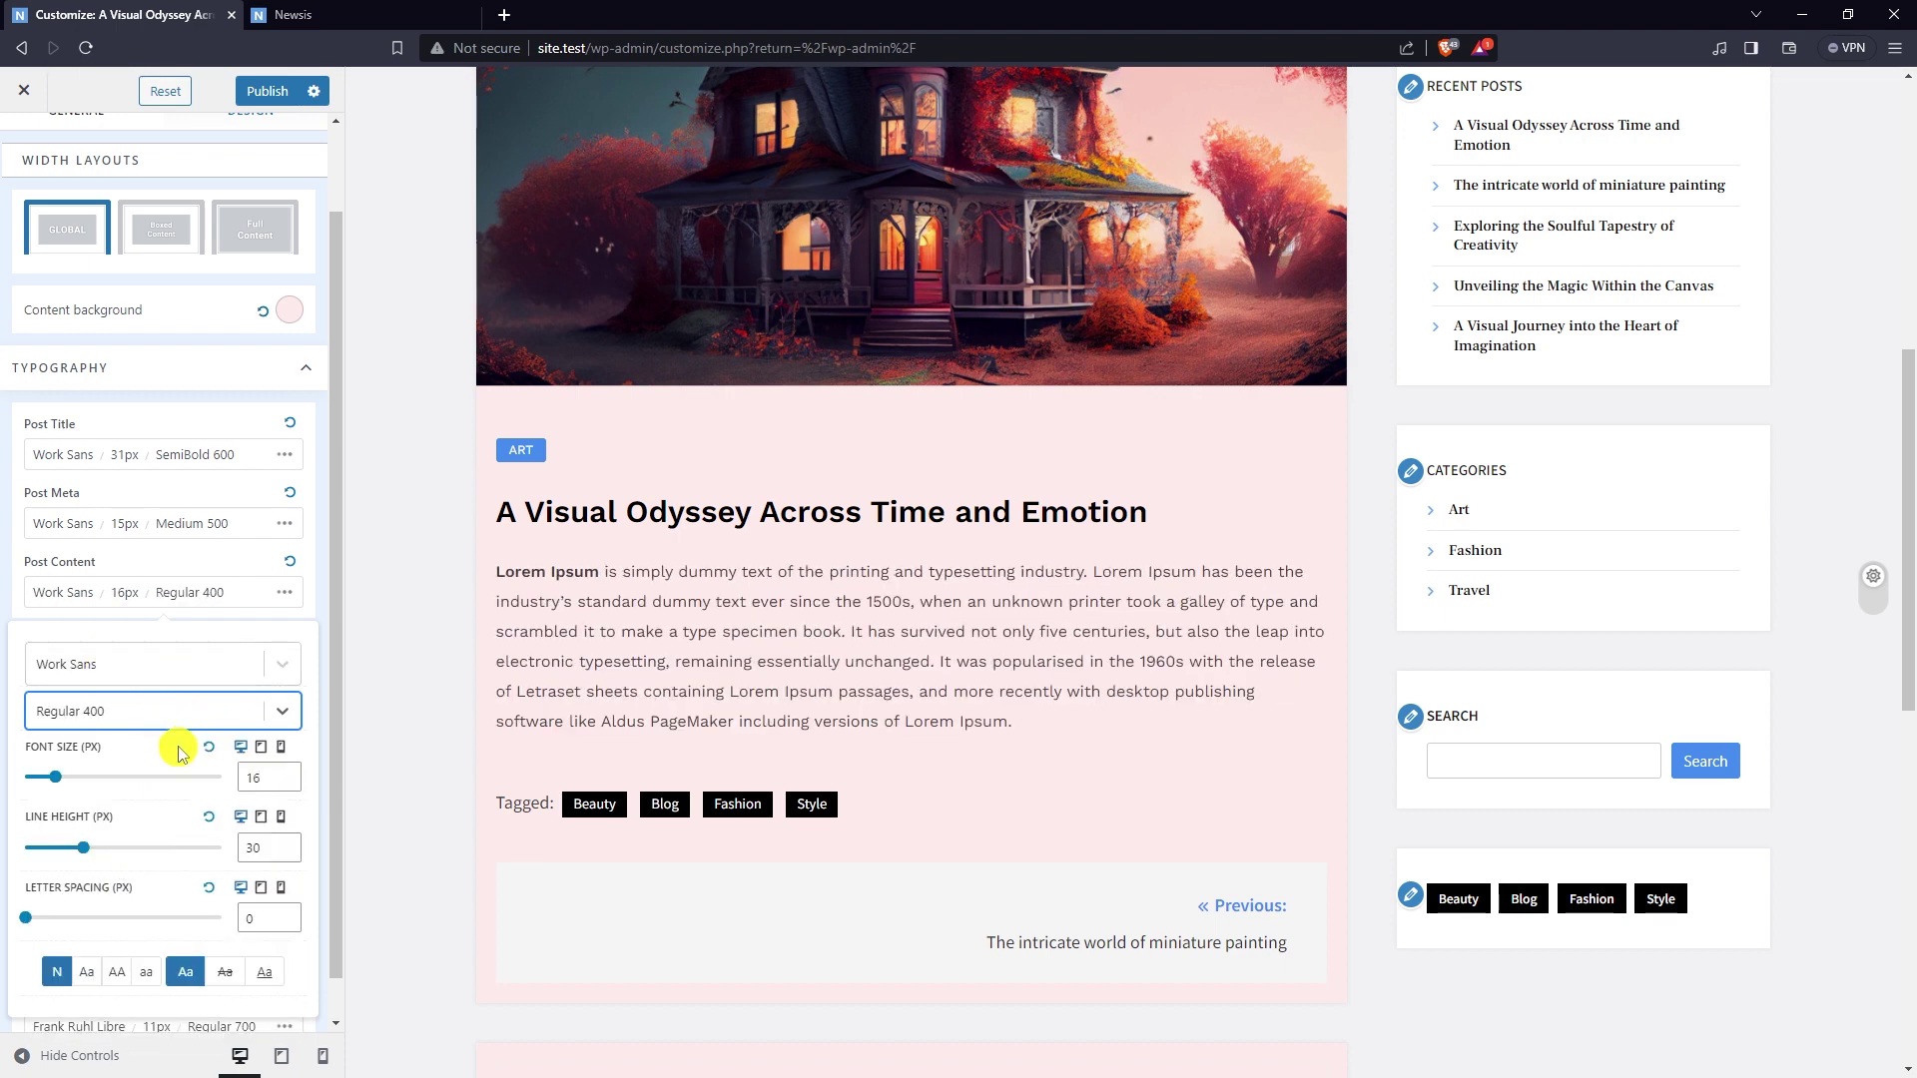
pyautogui.click(288, 776)
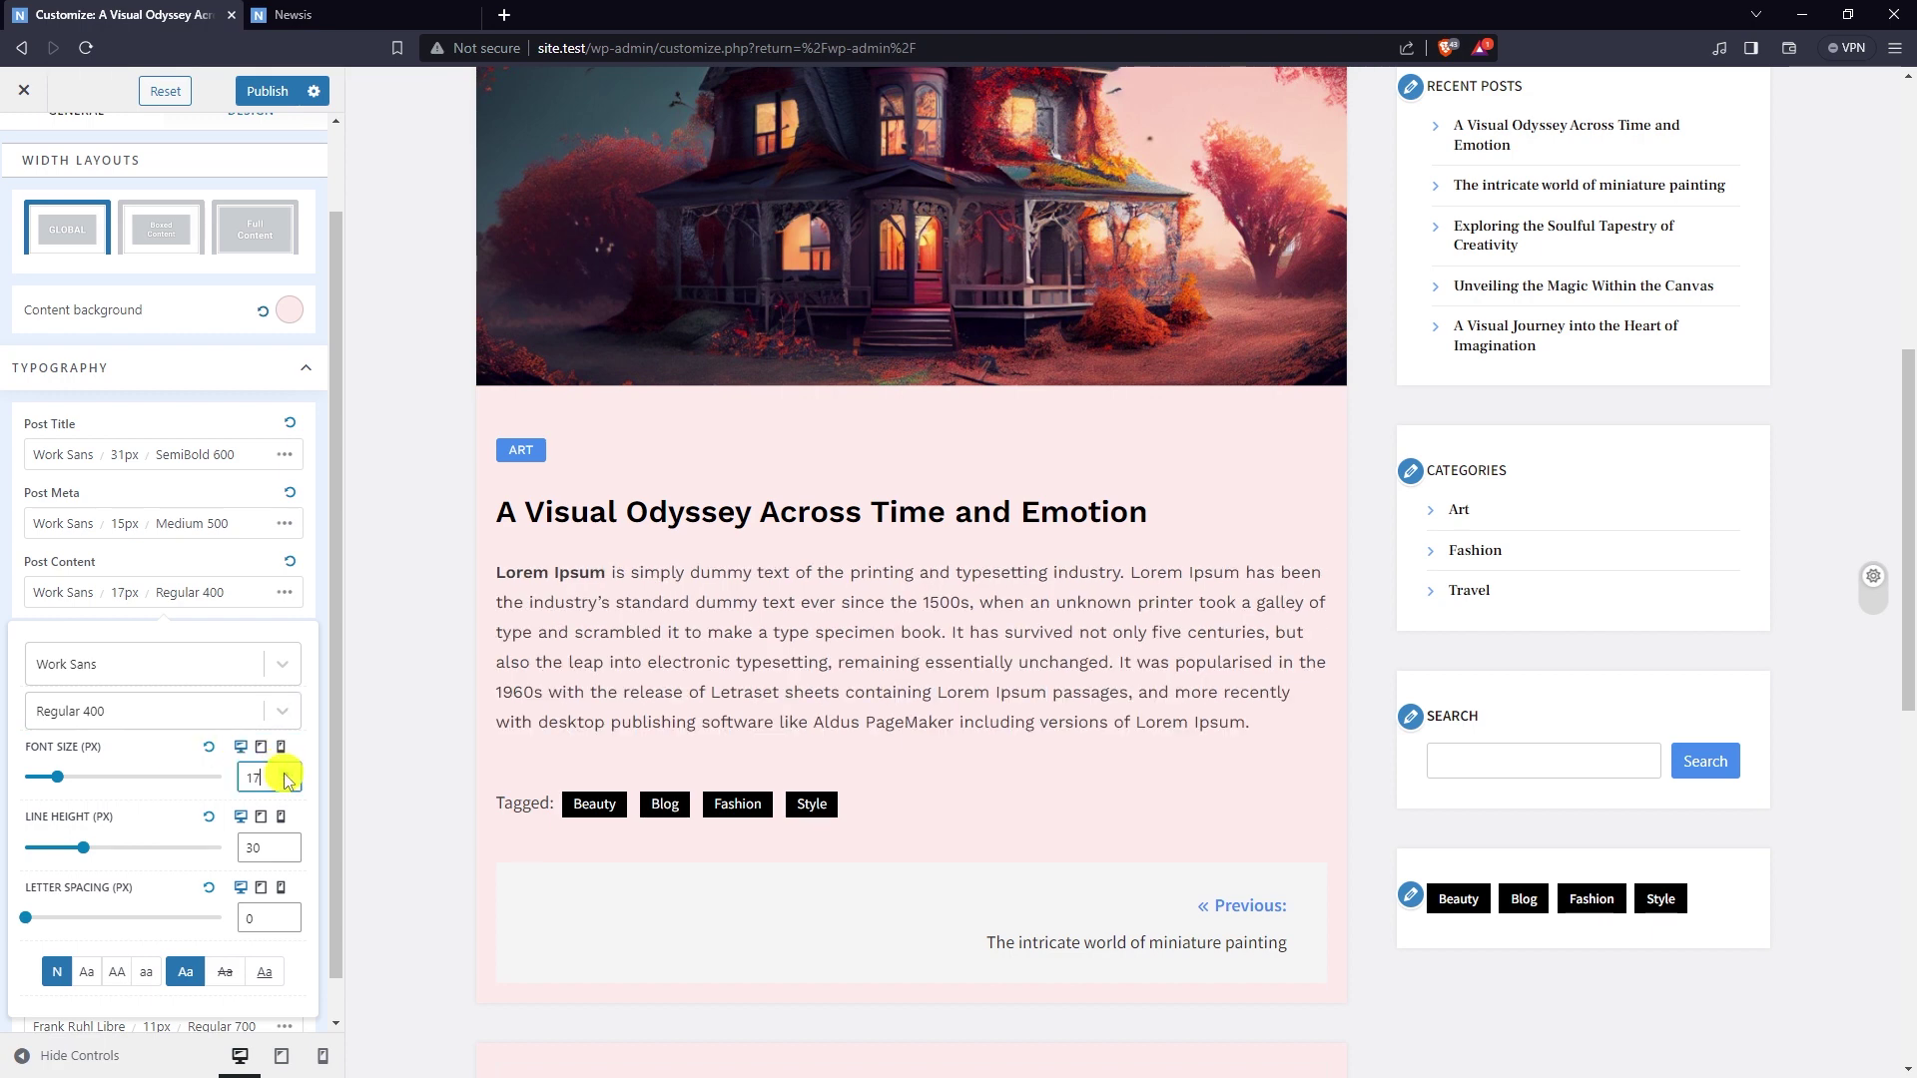
pyautogui.click(288, 844)
pyautogui.click(288, 844)
pyautogui.click(289, 844)
pyautogui.click(289, 844)
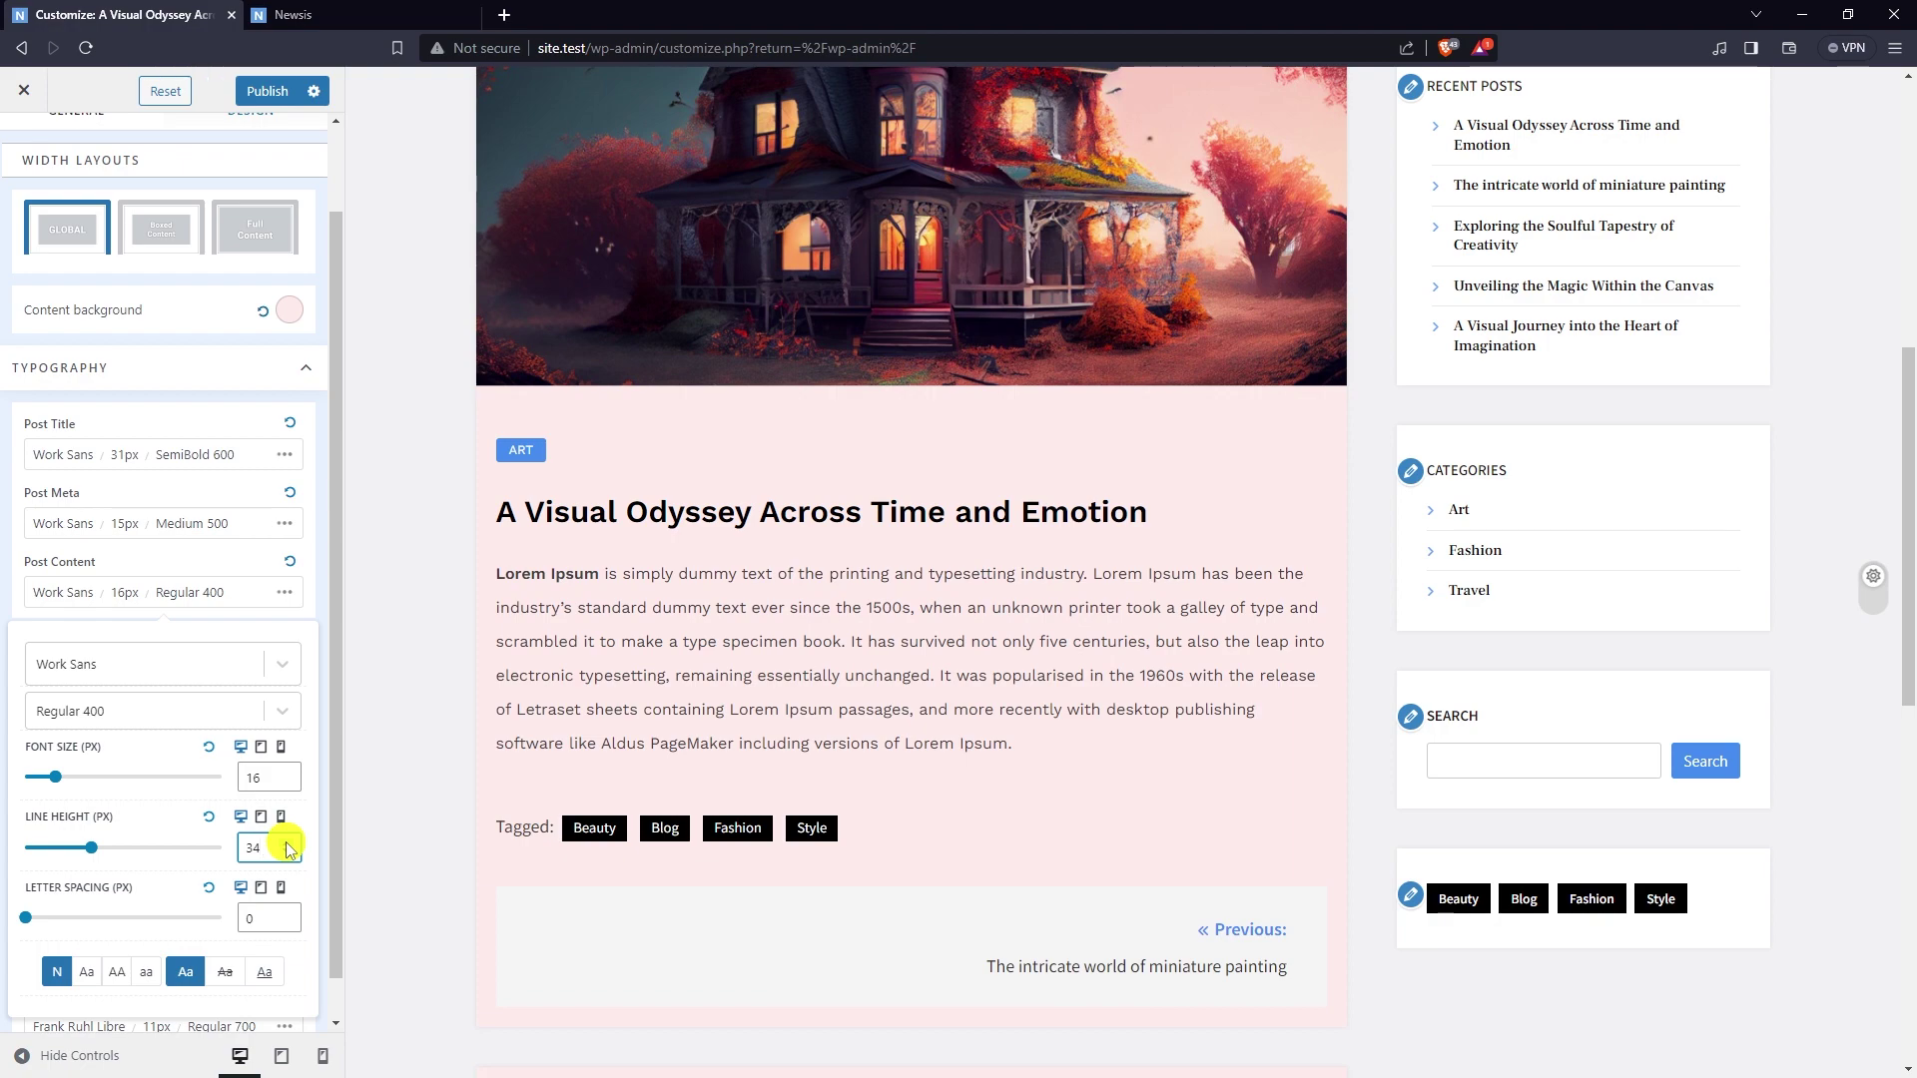
pyautogui.click(215, 594)
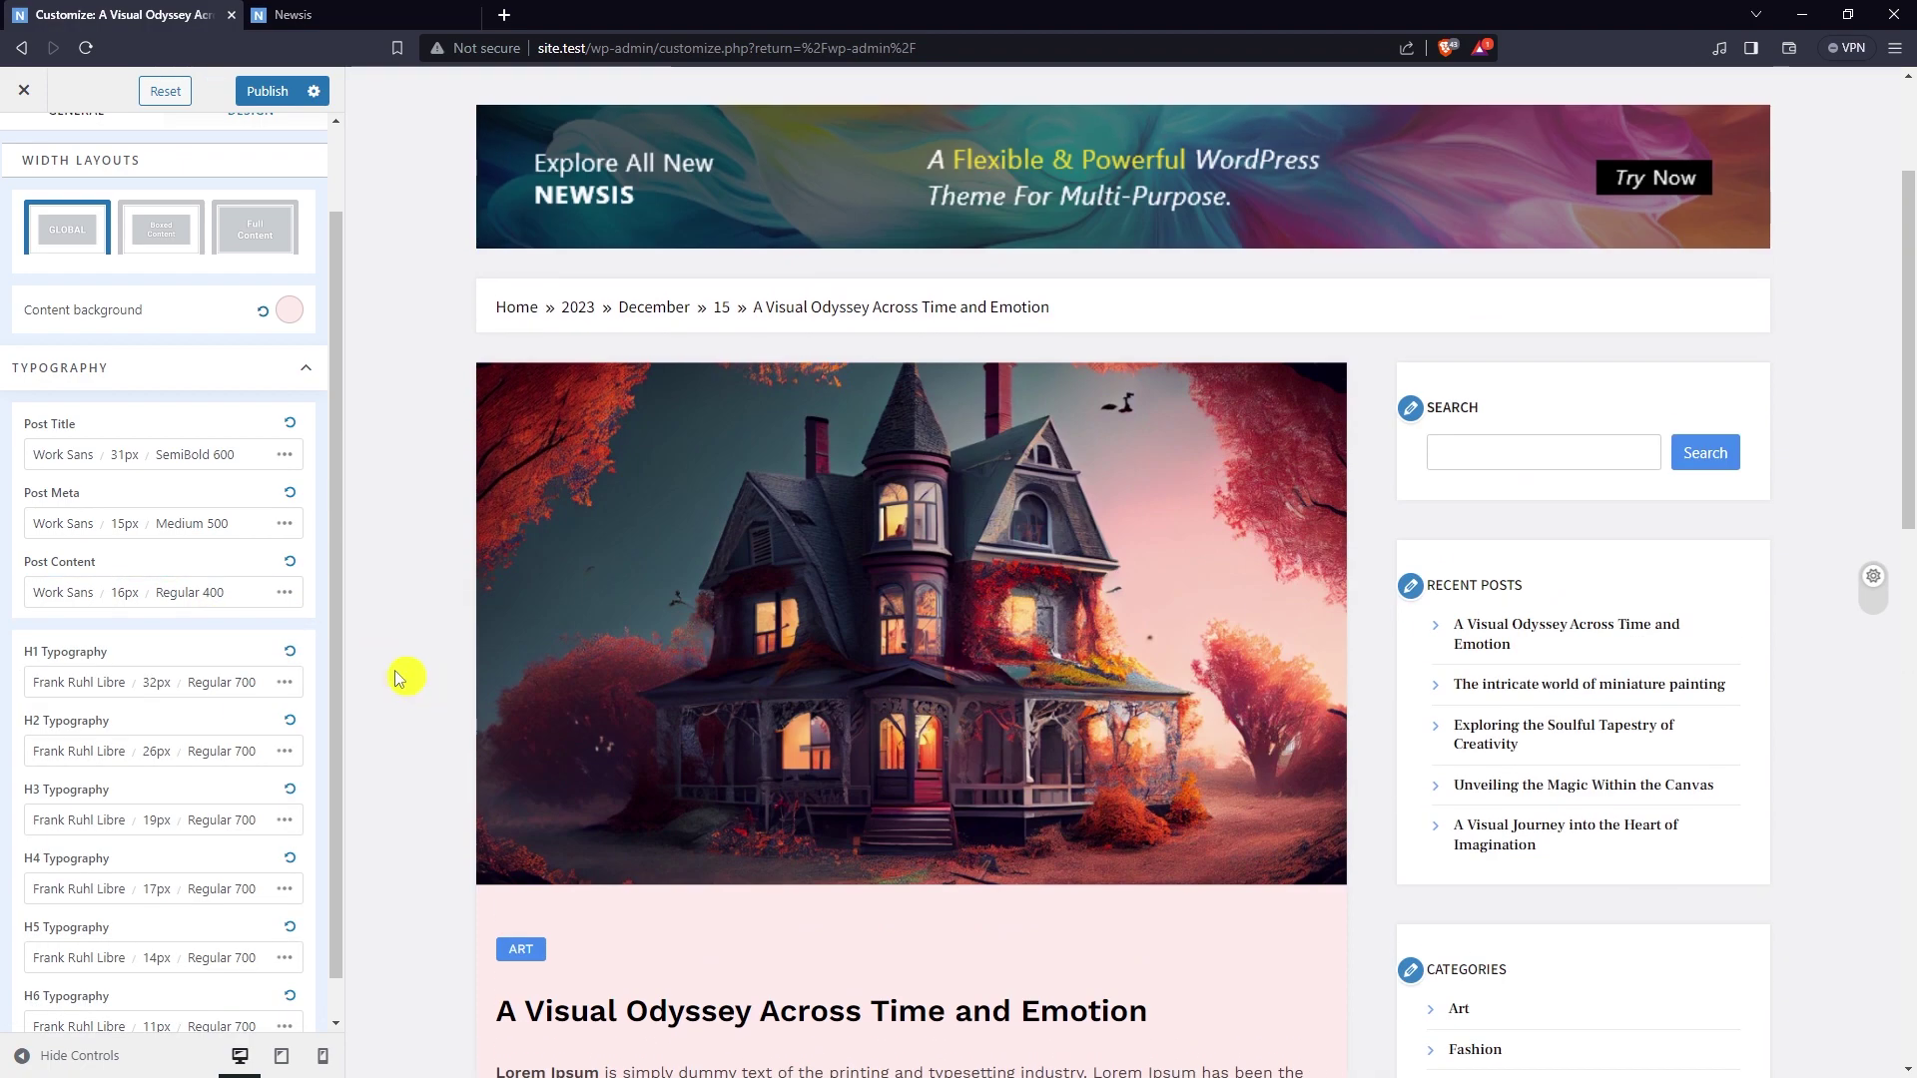
# - Publish the Customizer changes and view the live Newsis front page tab
pyautogui.scroll(1, 244, 613)
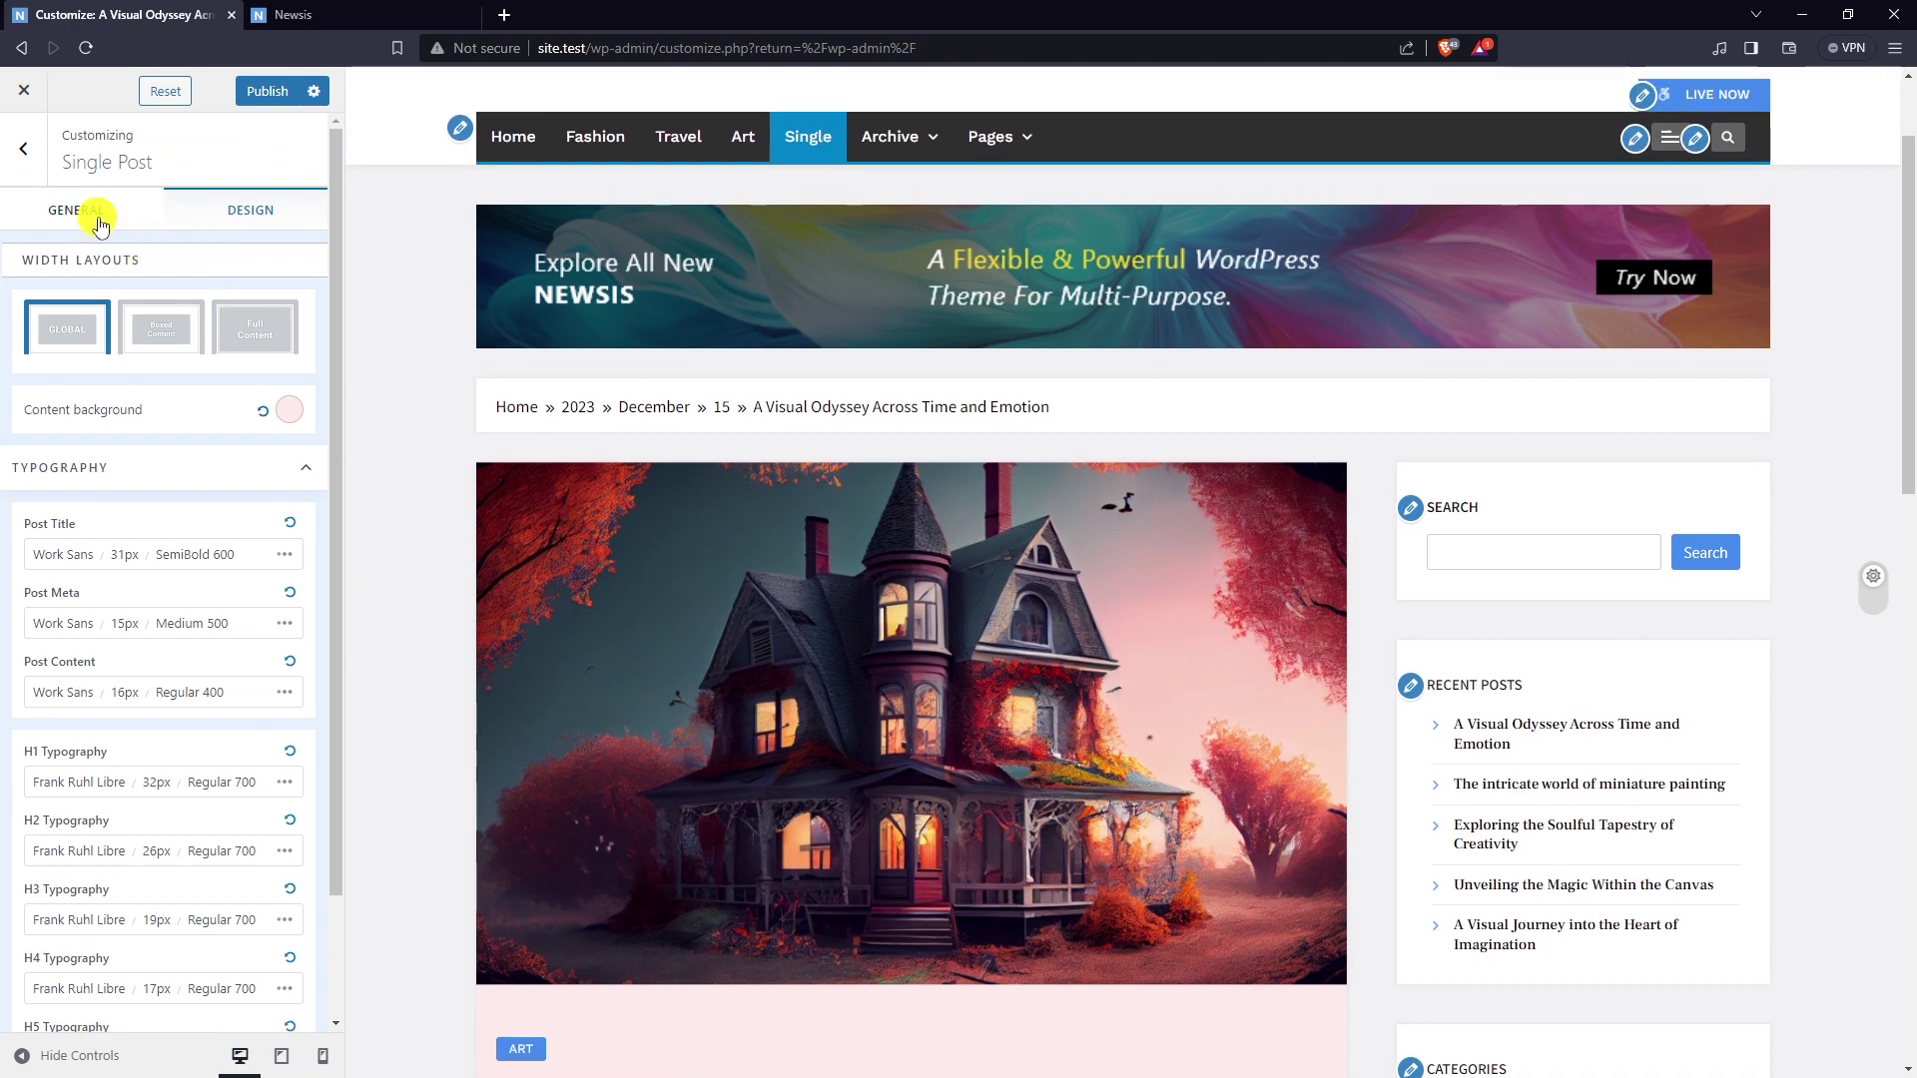
pyautogui.click(98, 221)
pyautogui.click(23, 150)
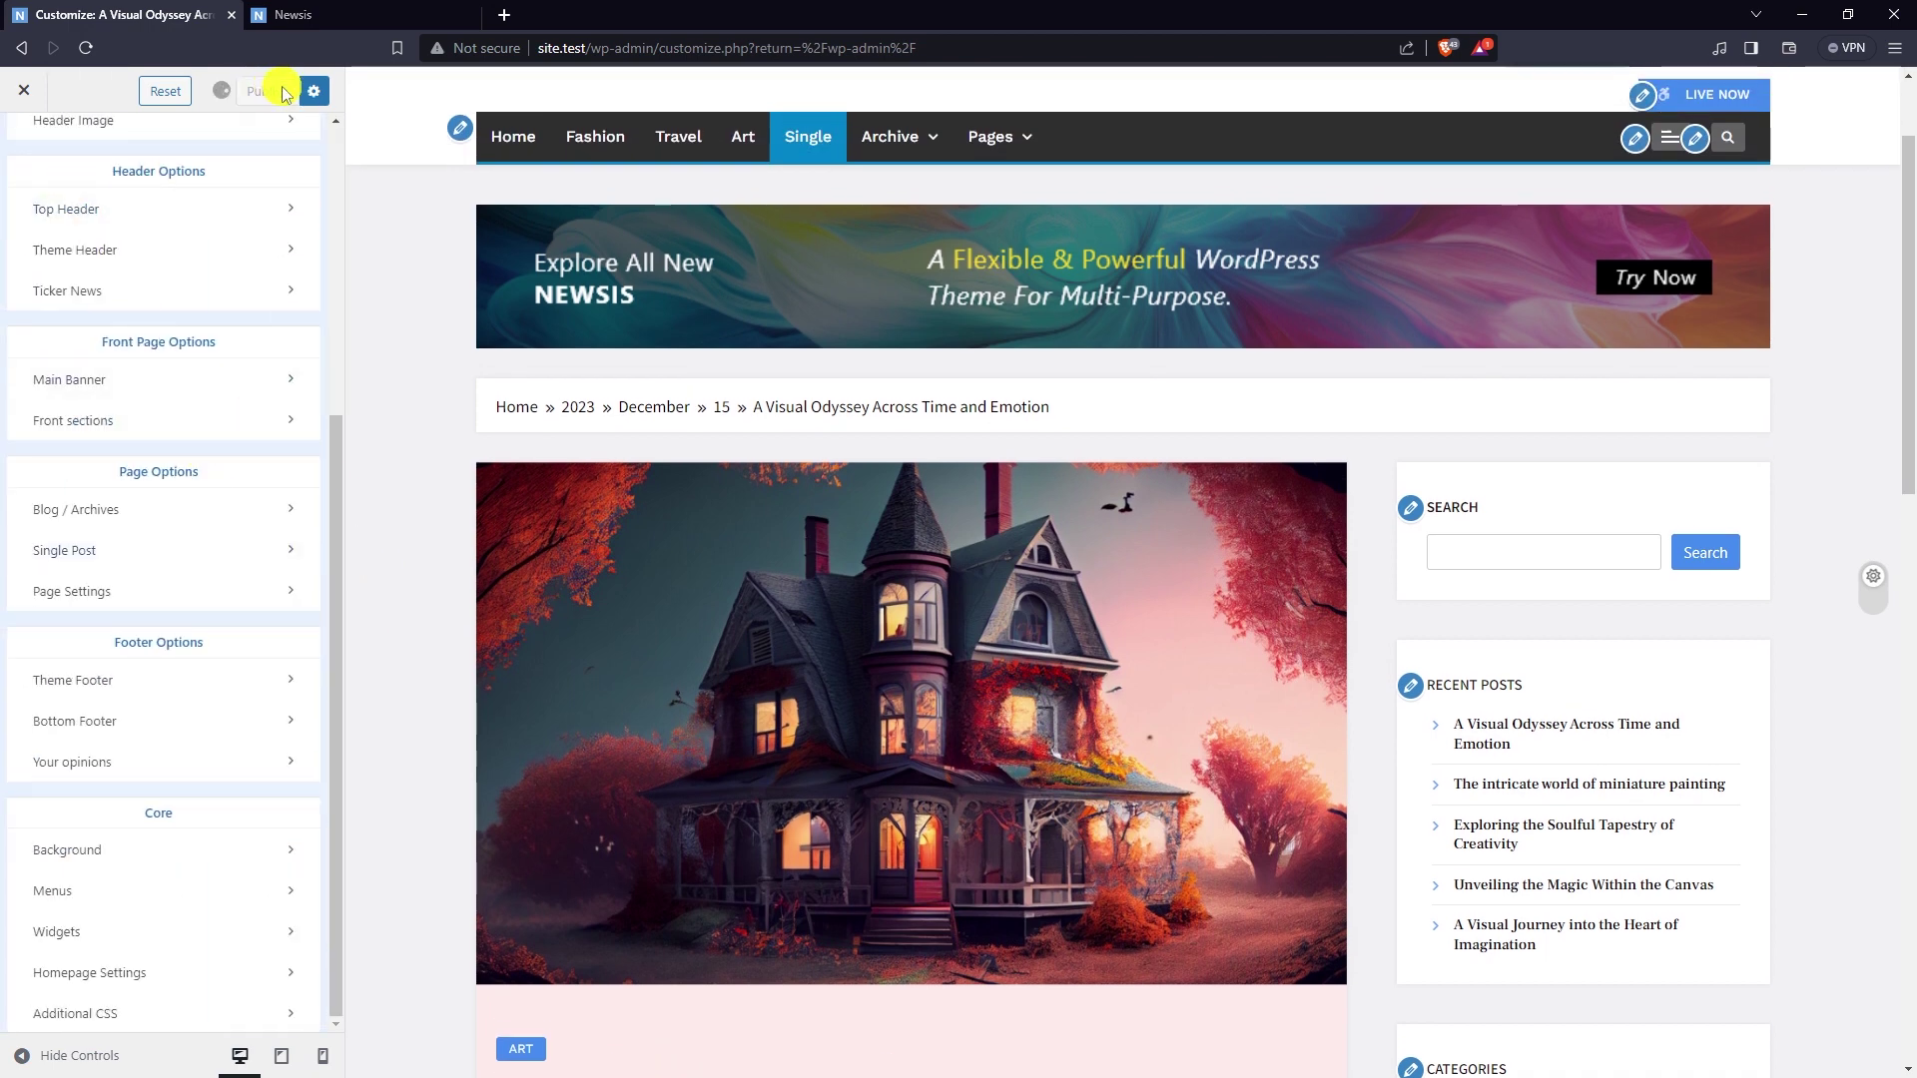
pyautogui.click(359, 14)
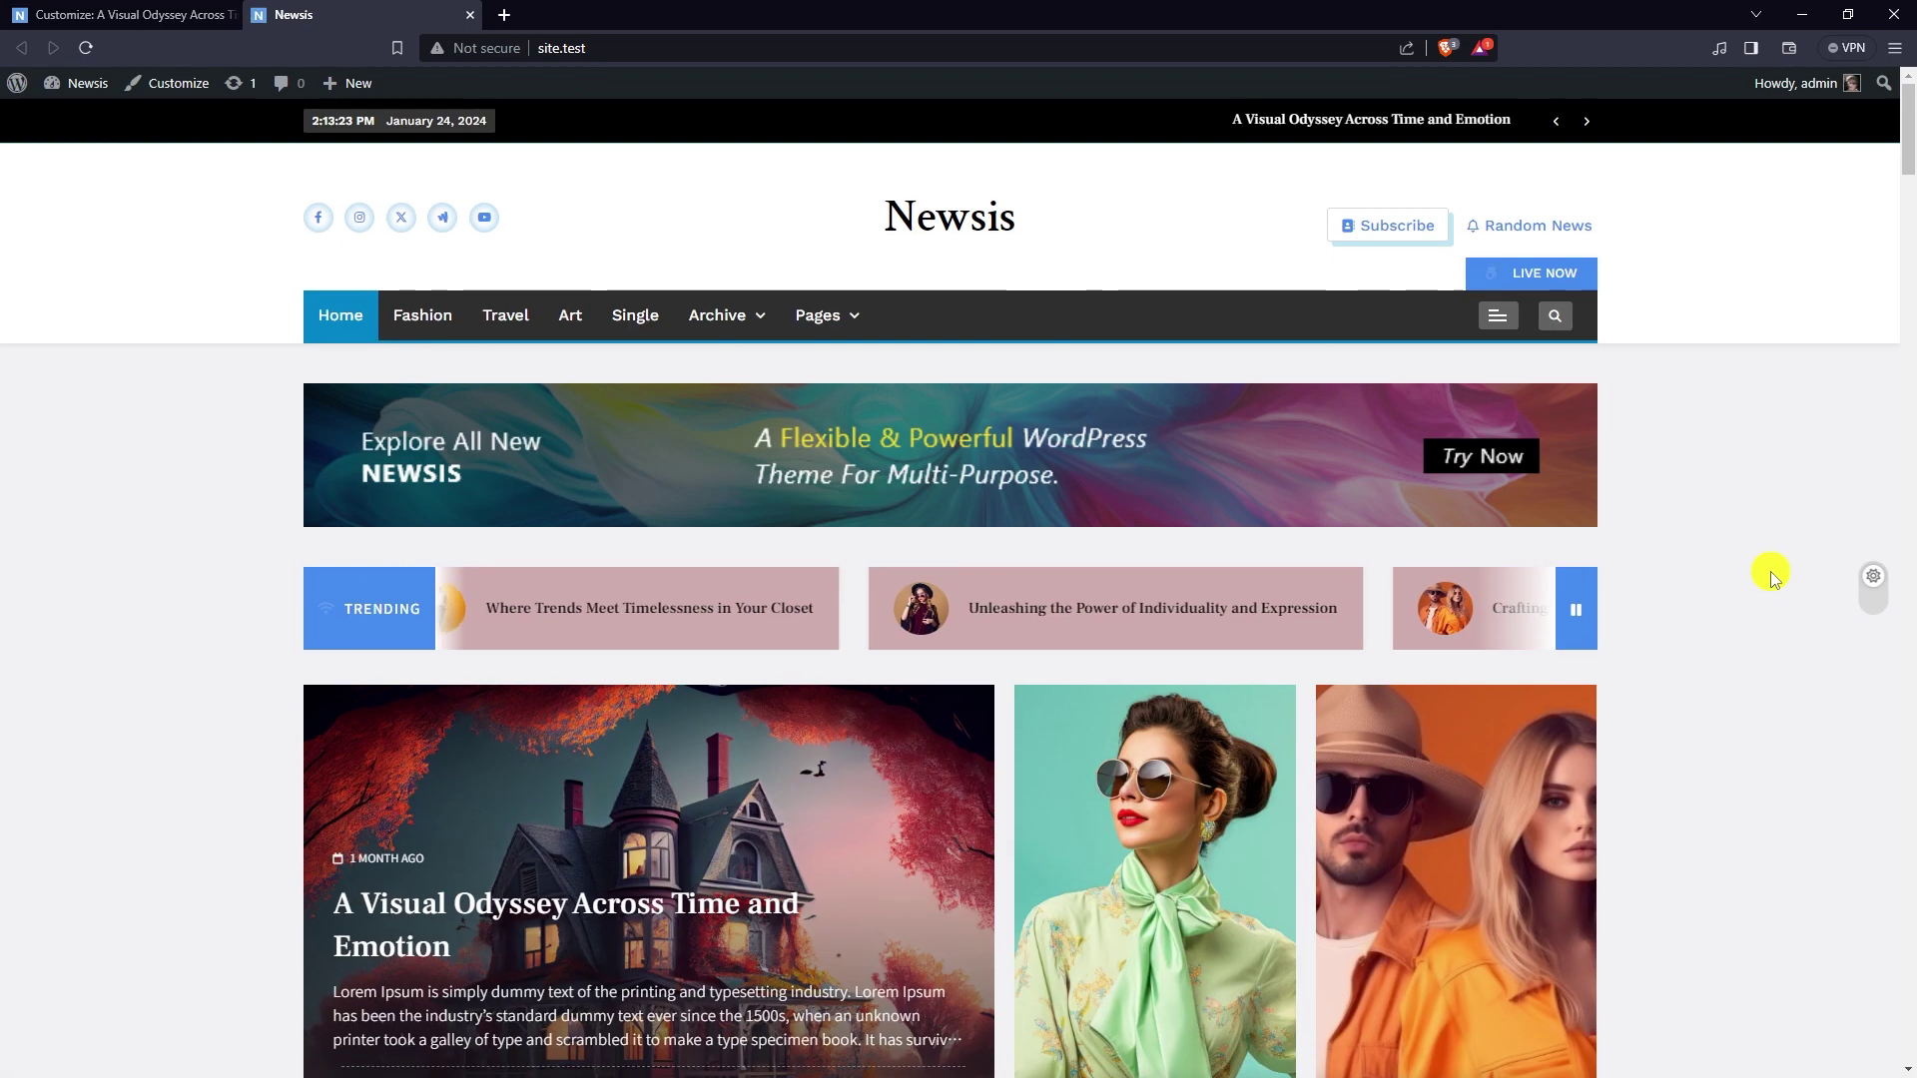
pyautogui.scroll(-6, 1772, 578)
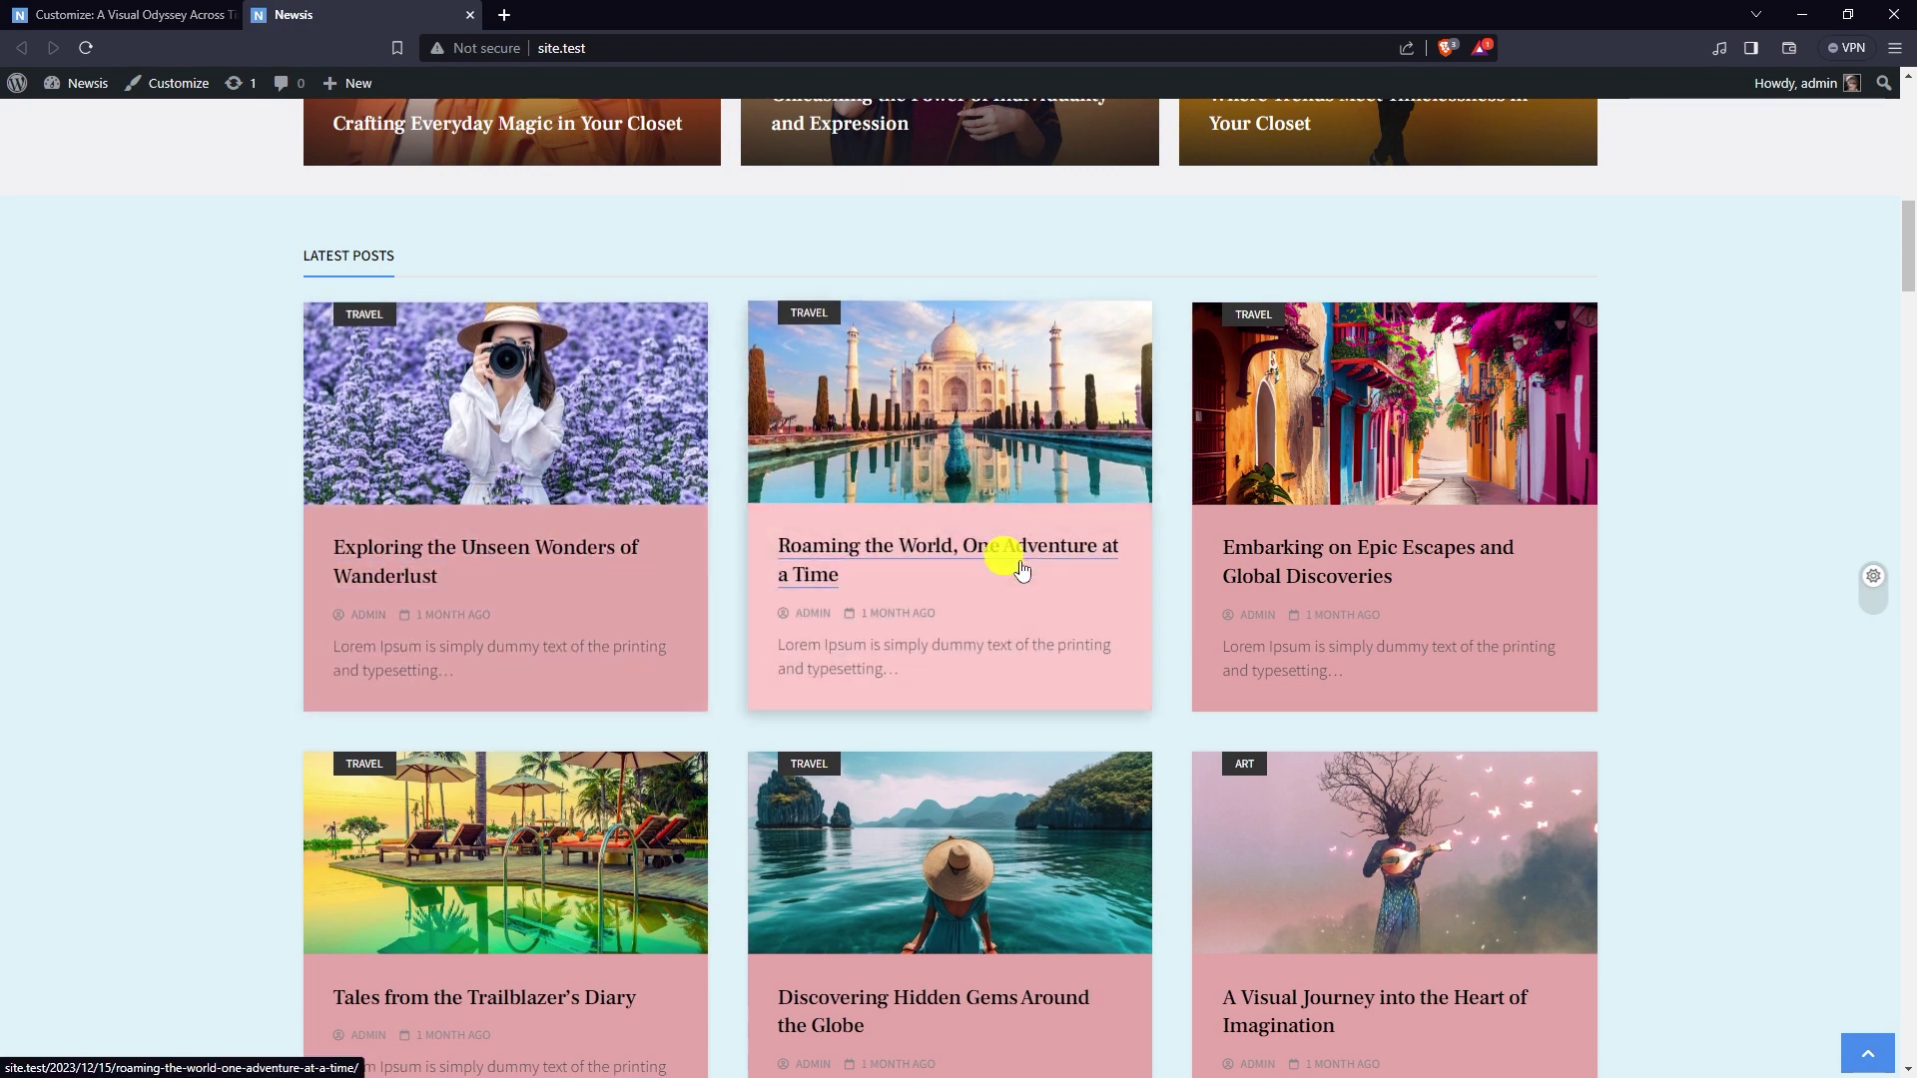
pyautogui.scroll(-1, 1543, 610)
pyautogui.scroll(-6, 1543, 611)
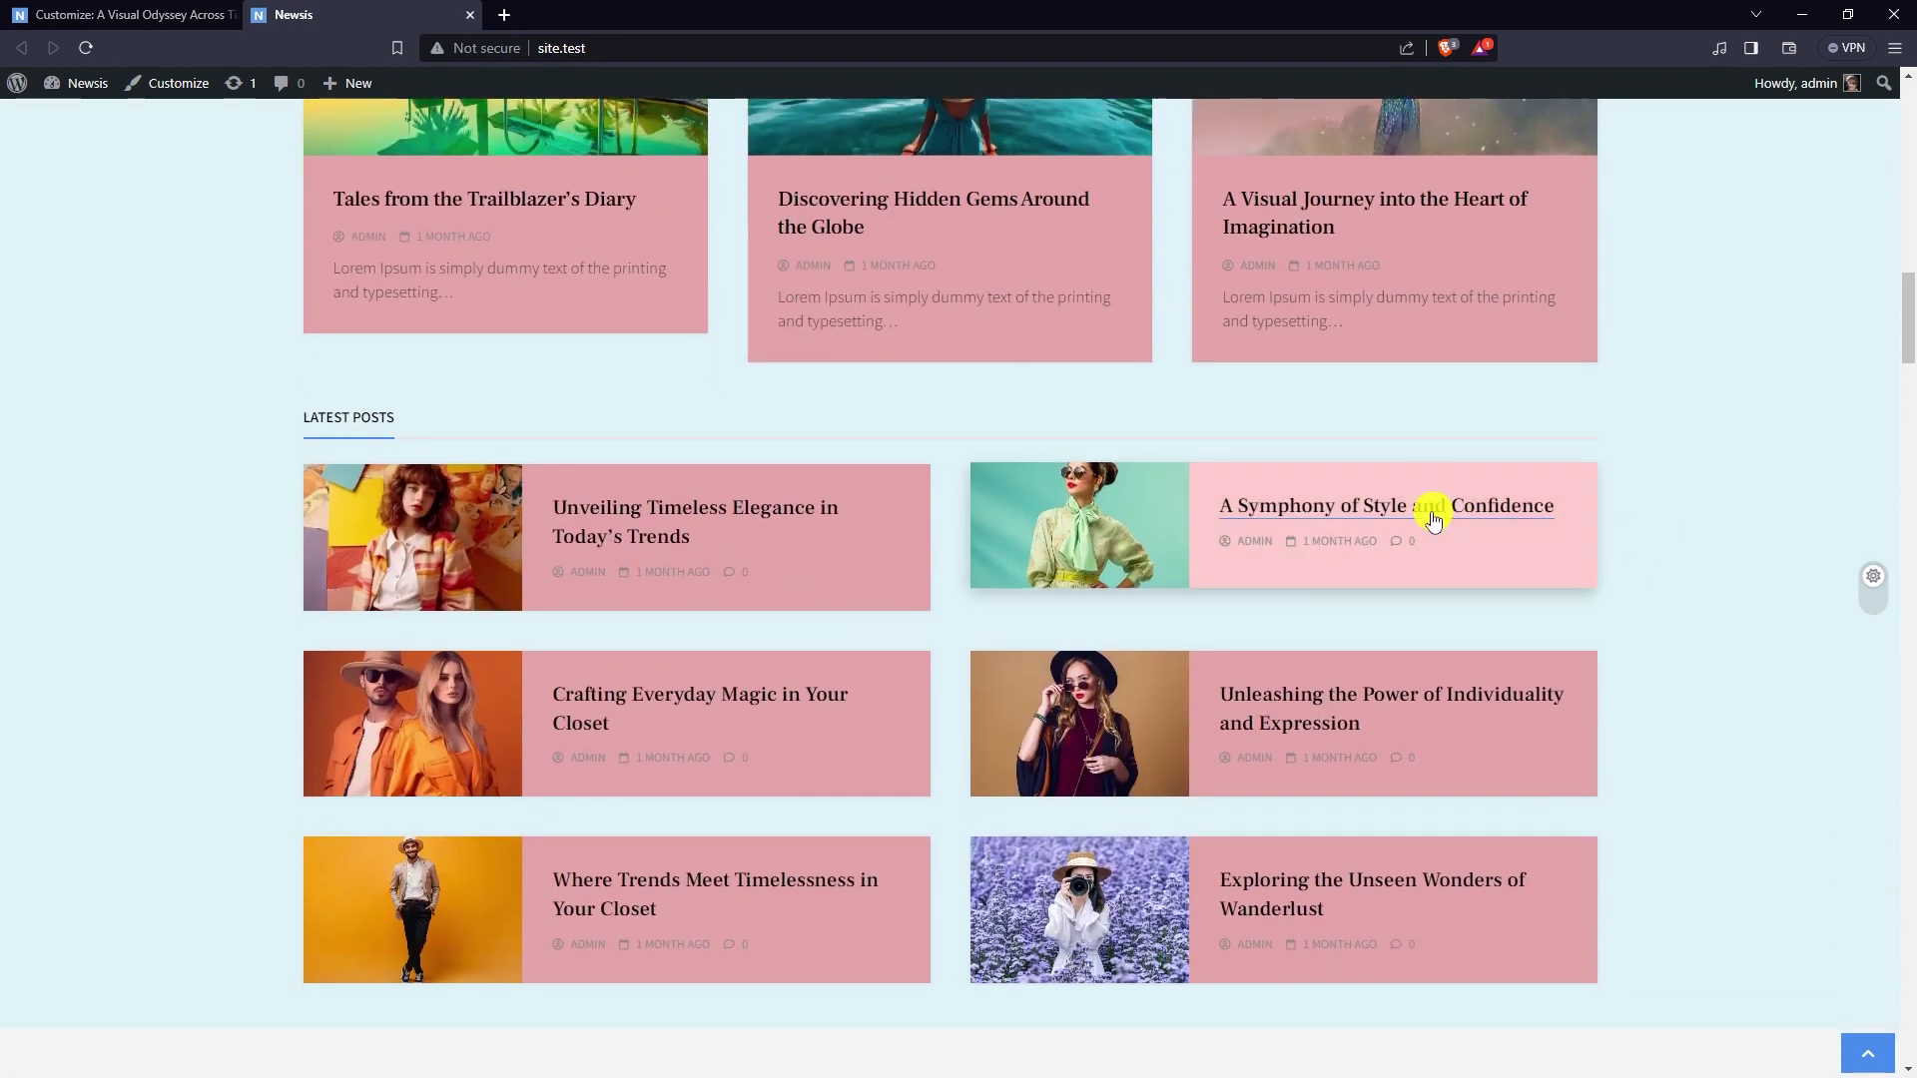
pyautogui.scroll(-4, 789, 520)
pyautogui.scroll(-3, 1508, 579)
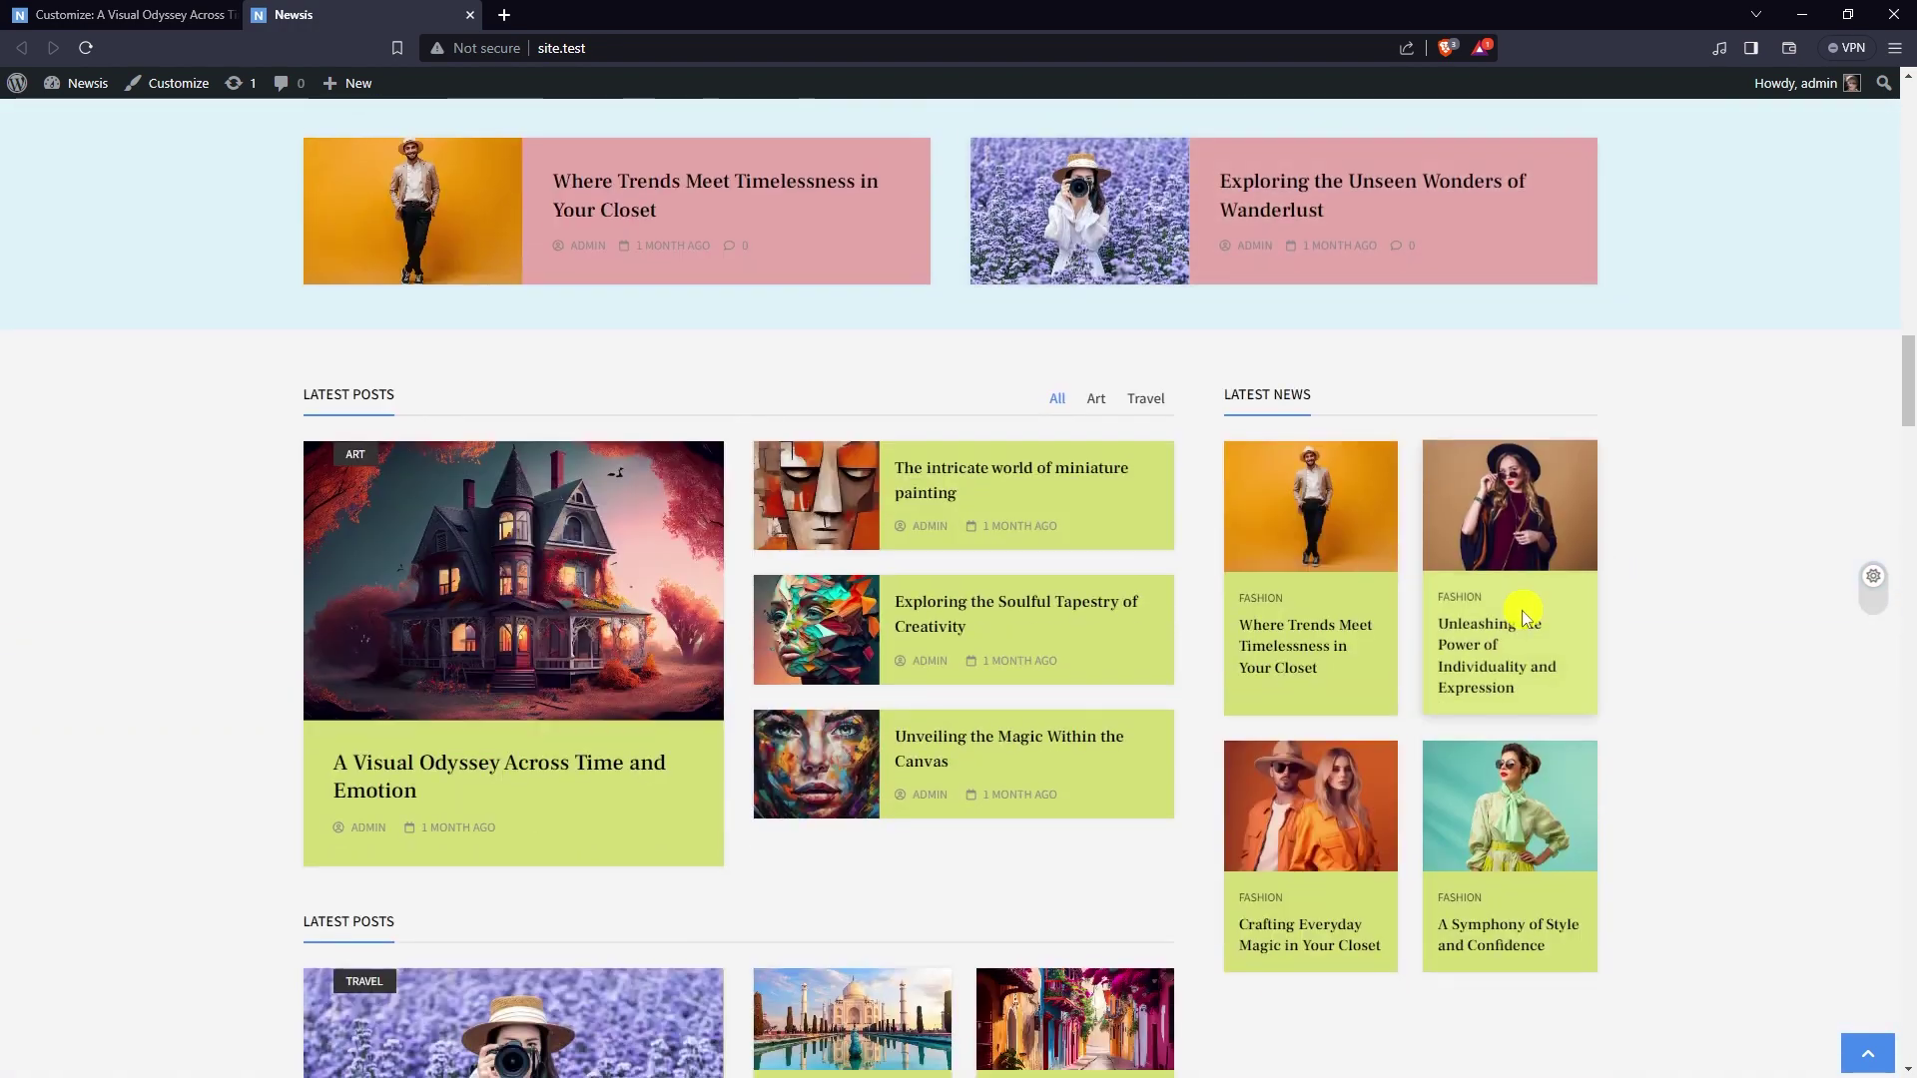
pyautogui.click(1091, 408)
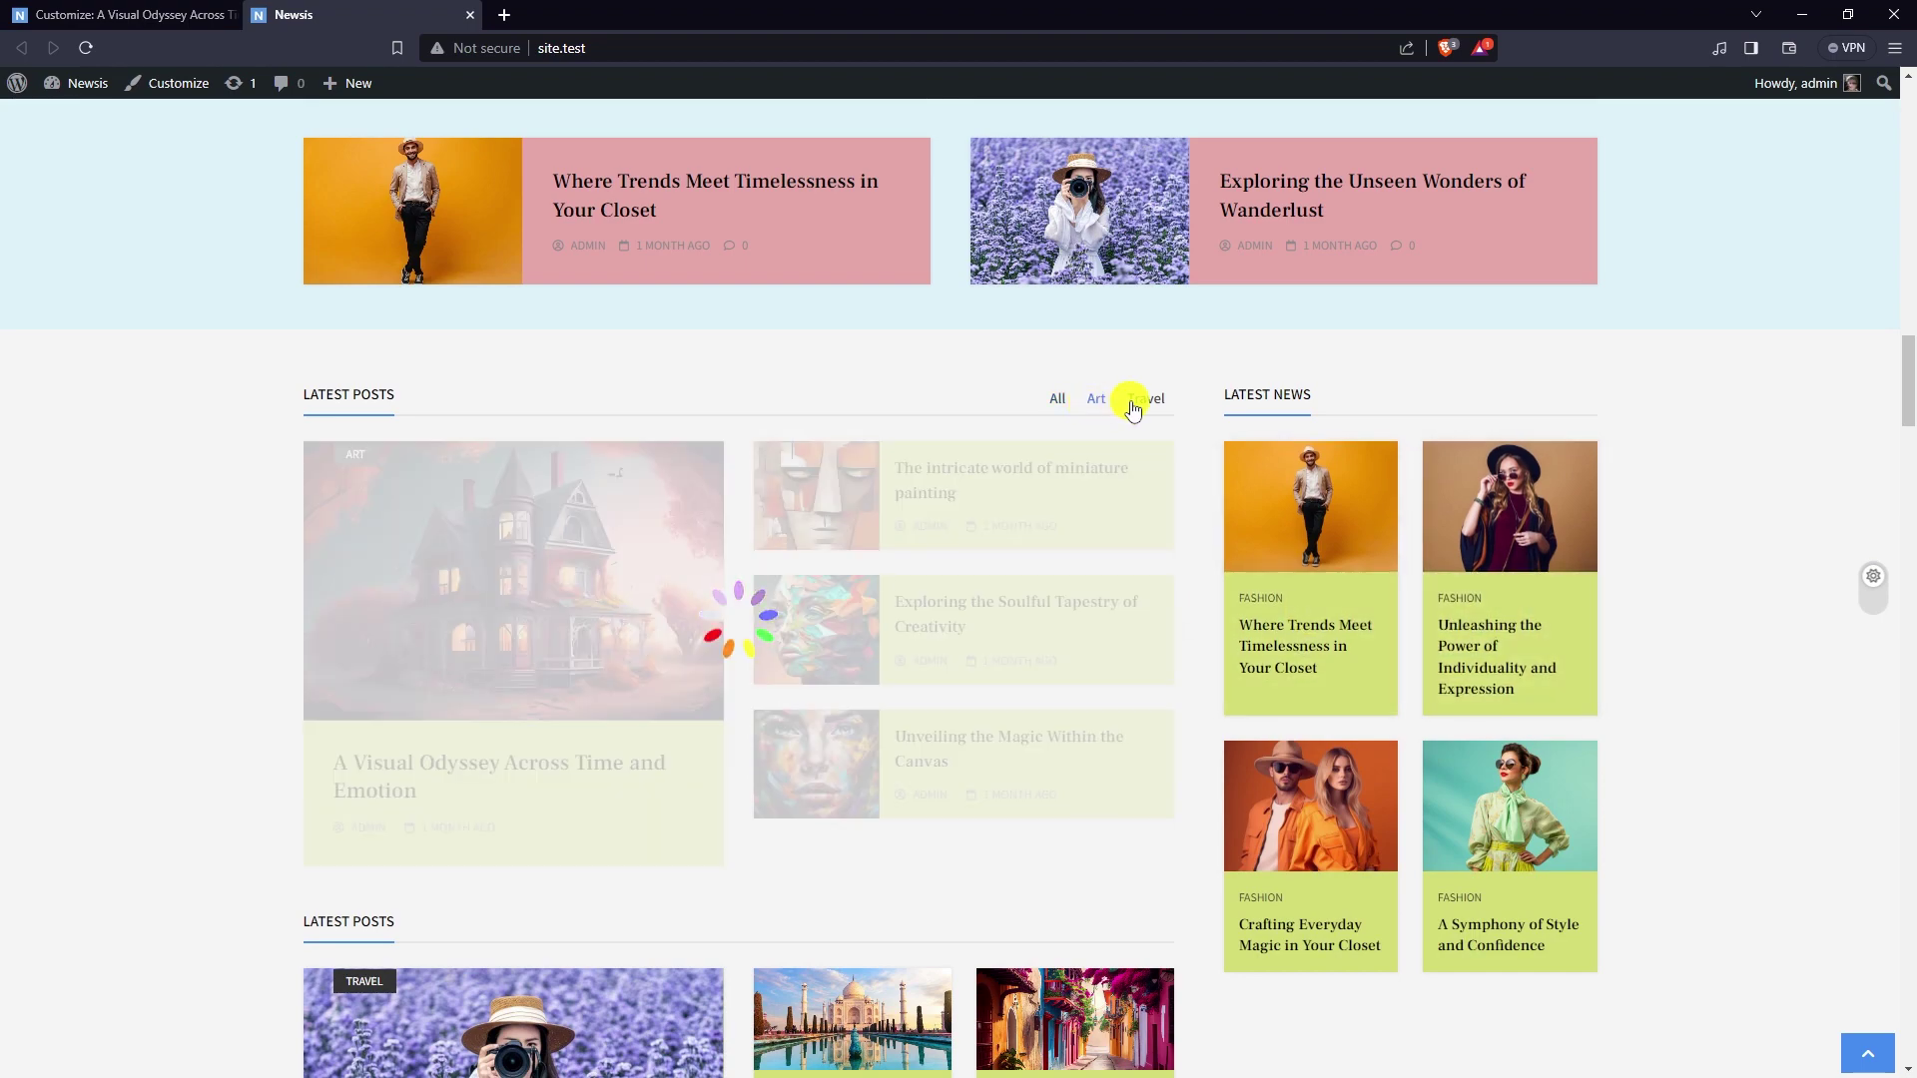
pyautogui.click(1131, 402)
pyautogui.scroll(-5, 1302, 457)
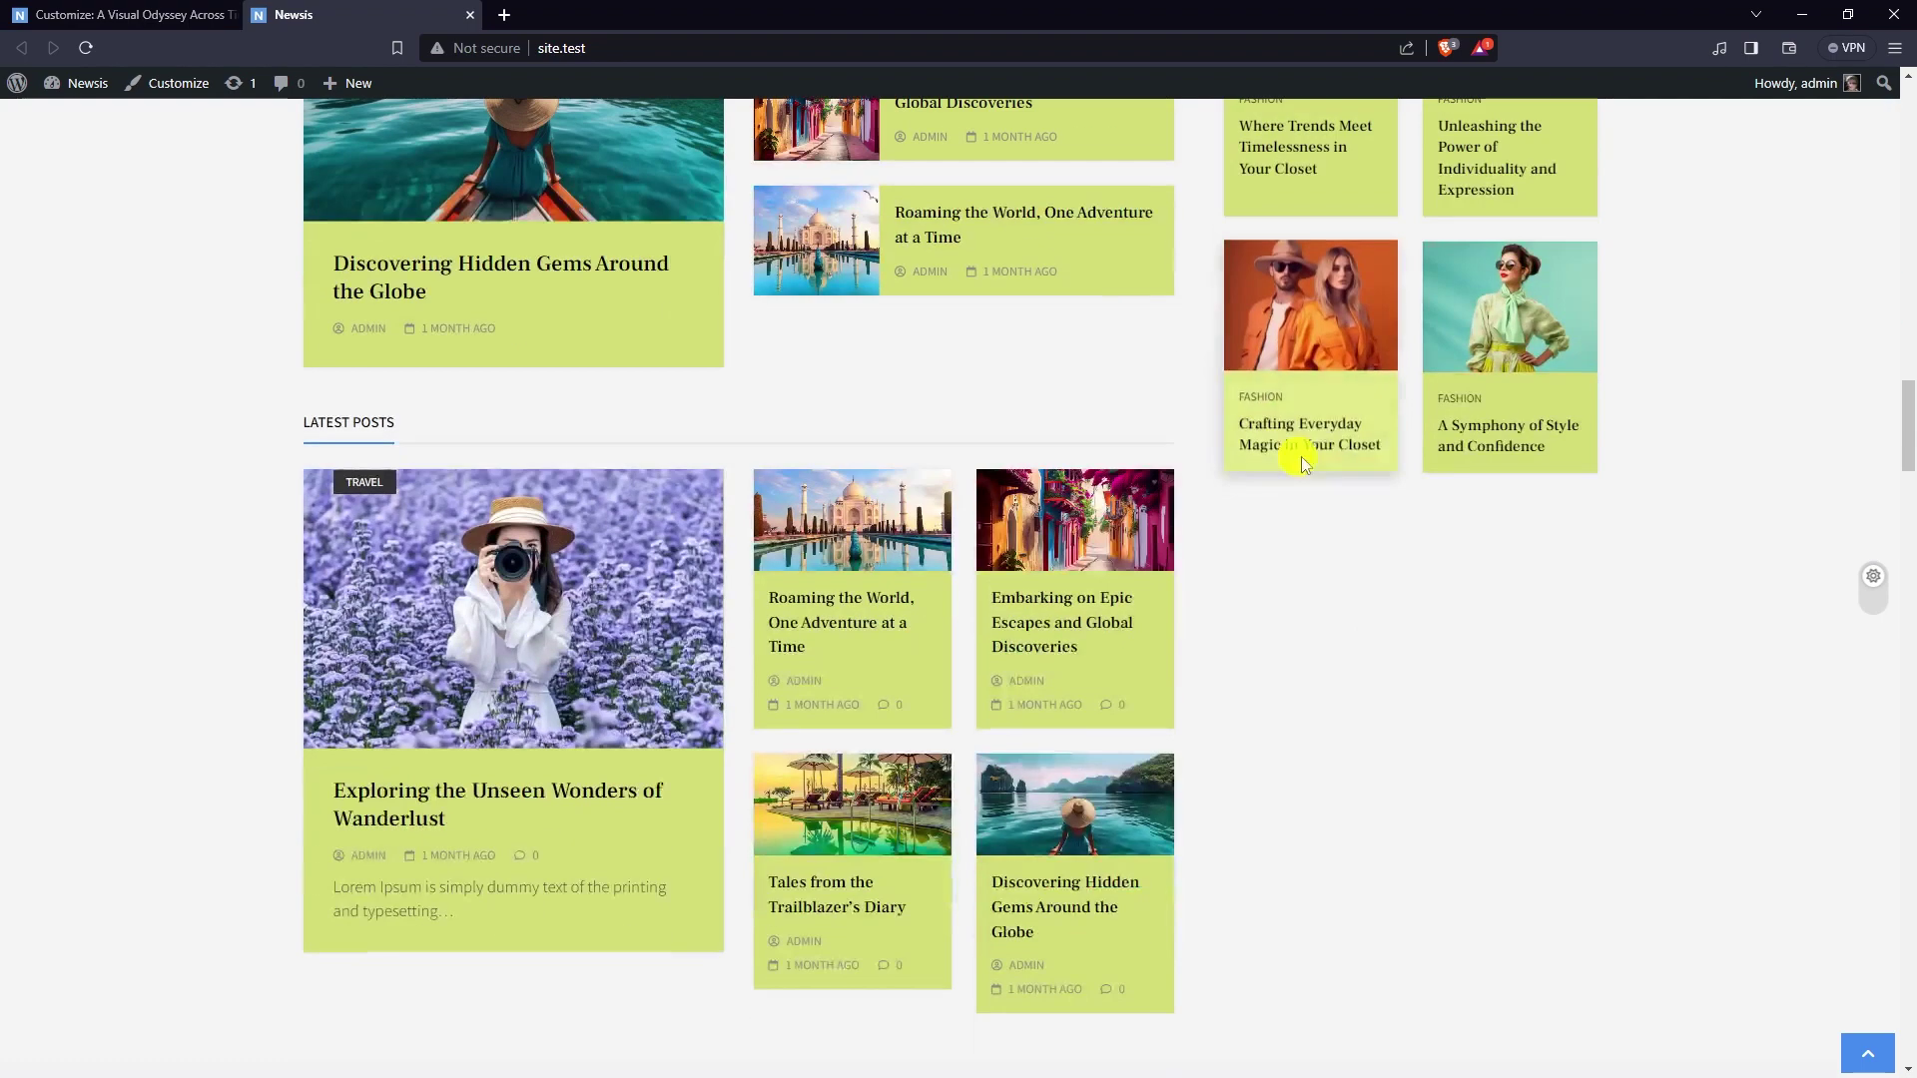
pyautogui.scroll(-5, 1121, 595)
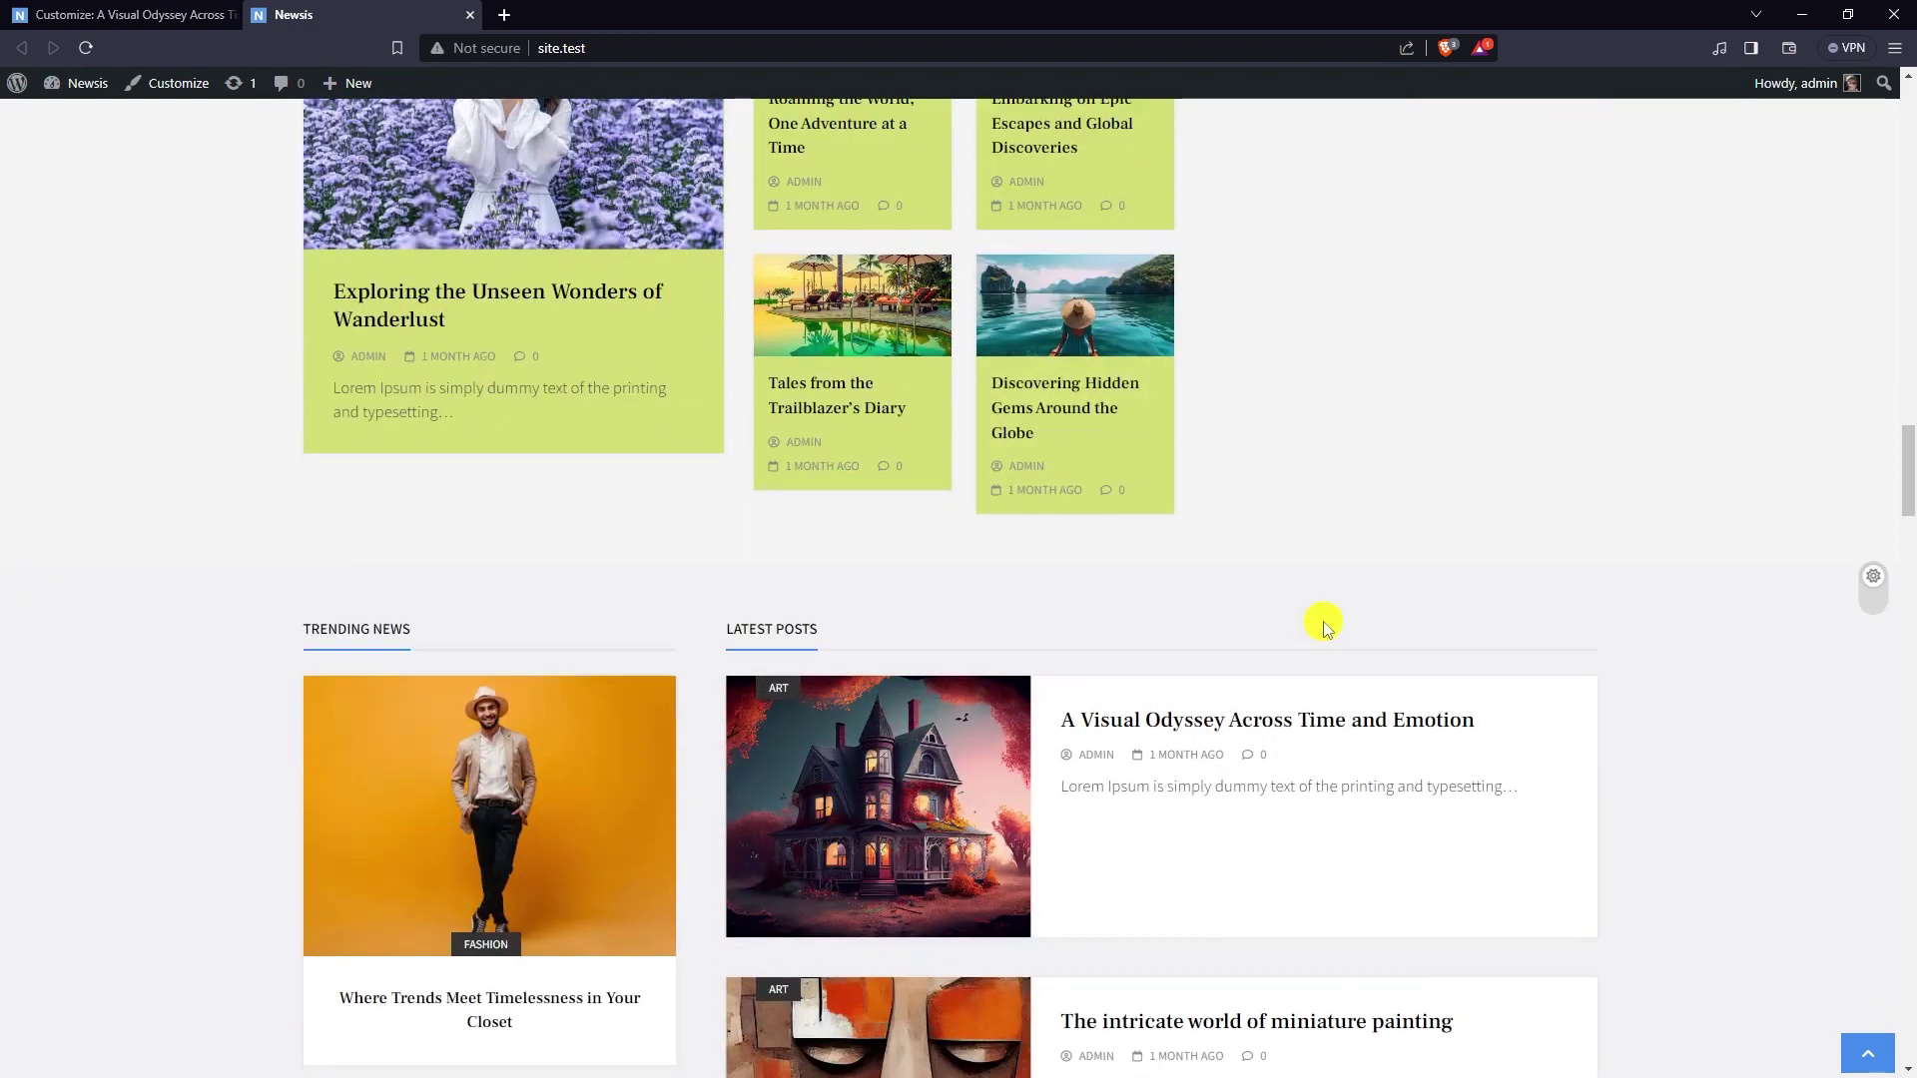
pyautogui.scroll(-3, 1329, 619)
pyautogui.scroll(-3, 569, 595)
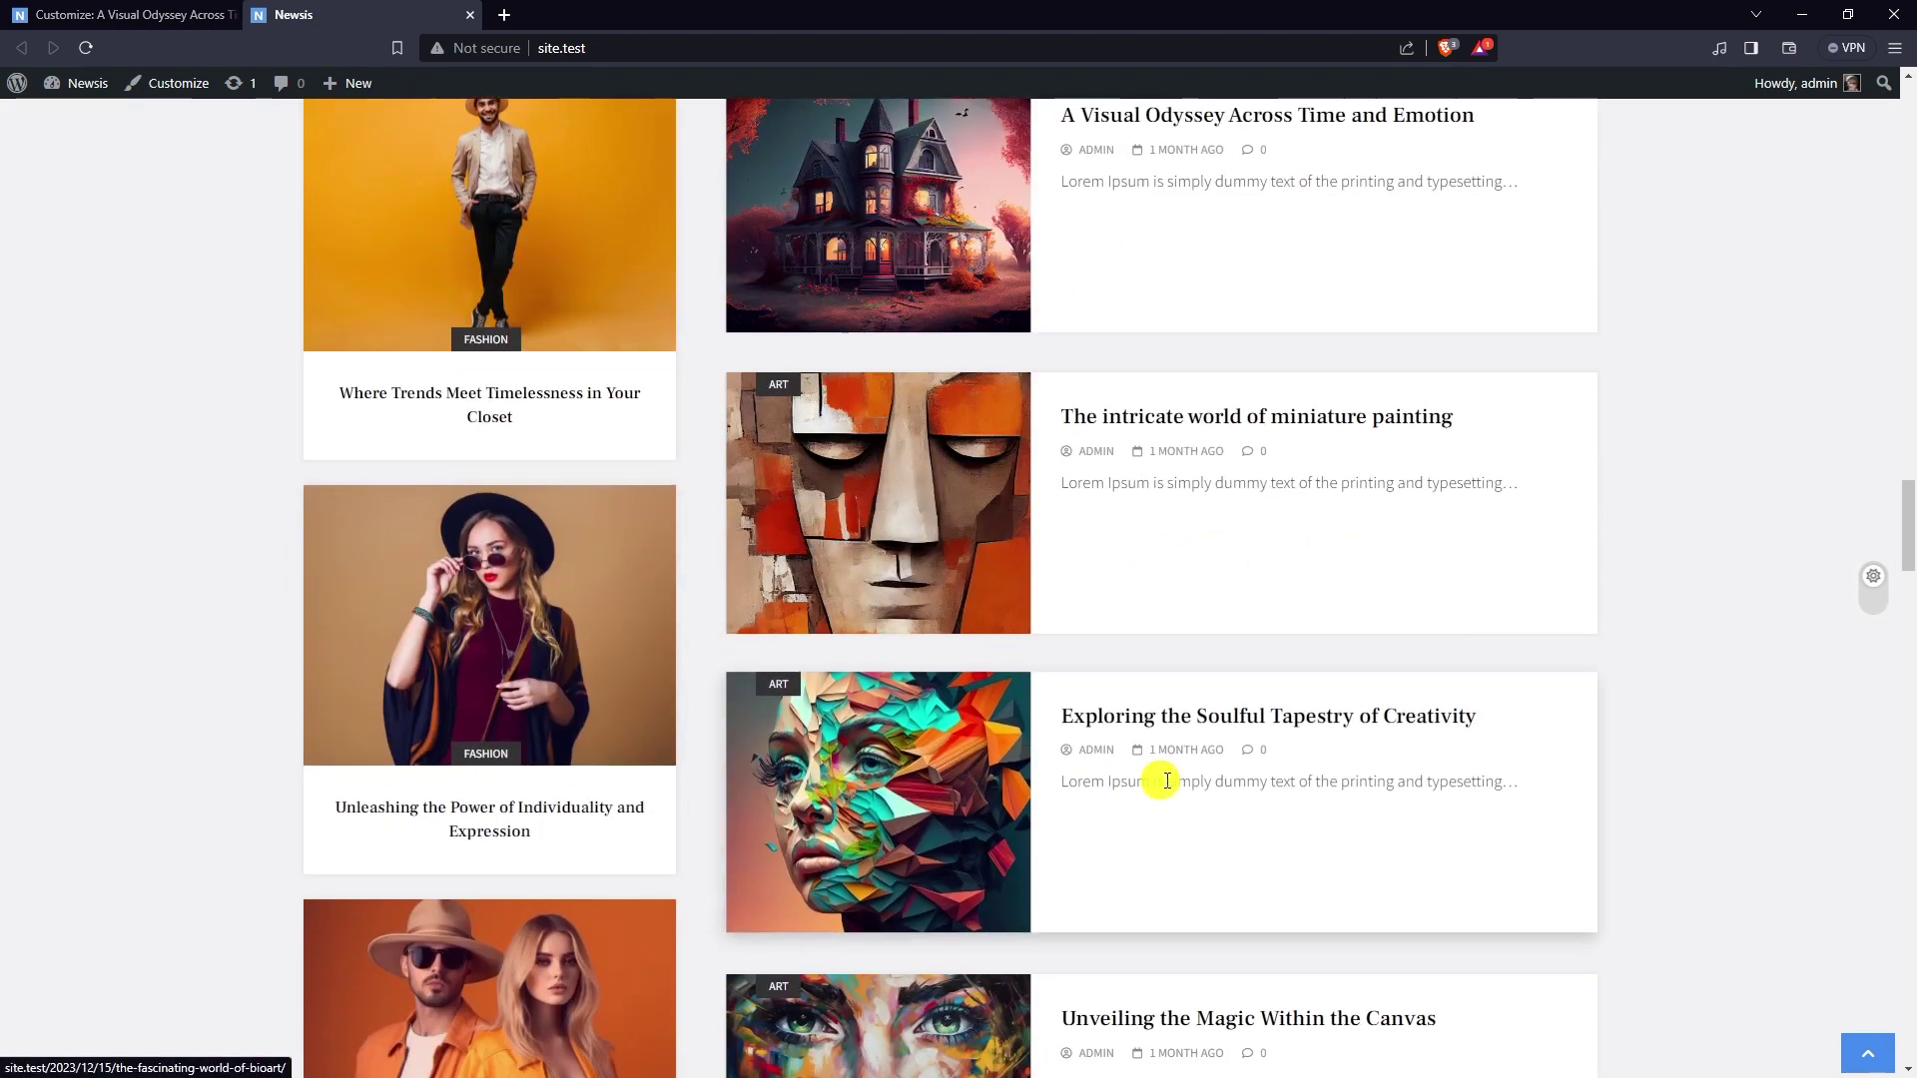
pyautogui.scroll(-6, 1167, 781)
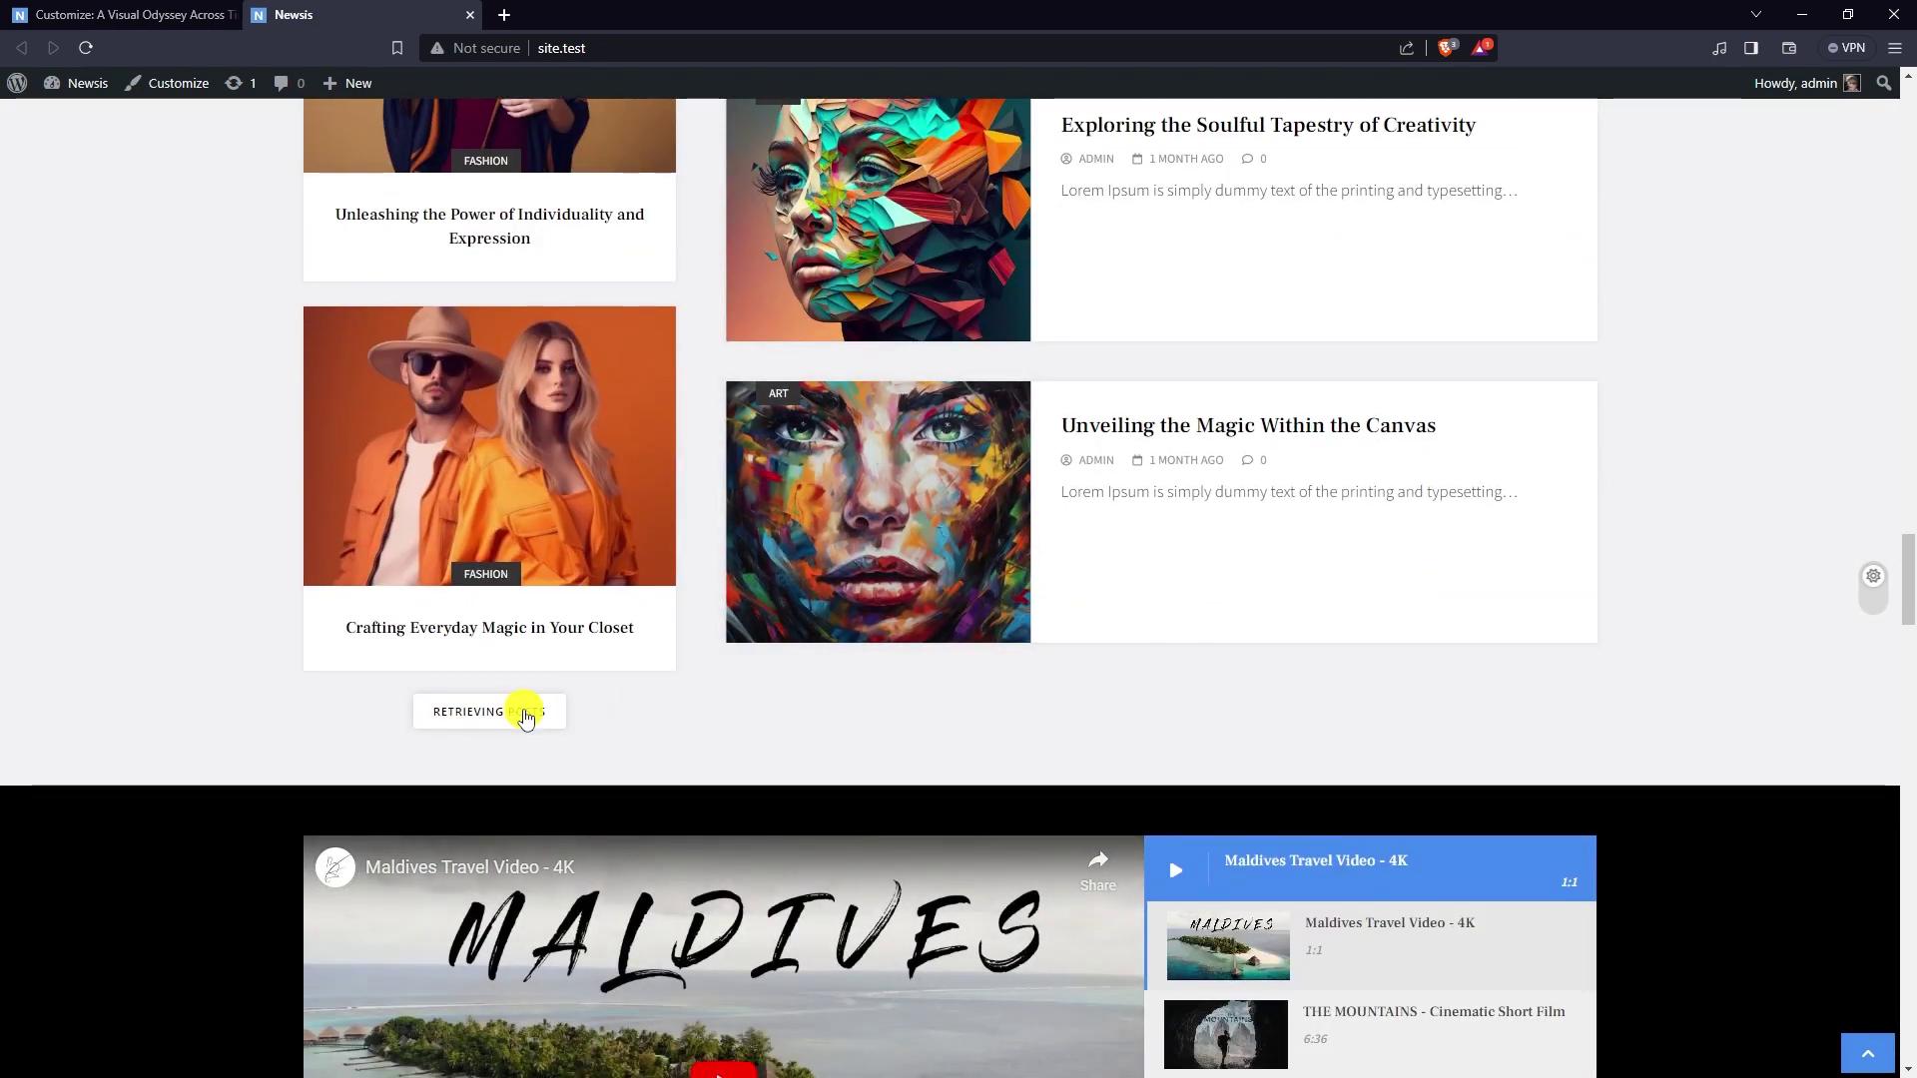
pyautogui.scroll(-12, 1314, 655)
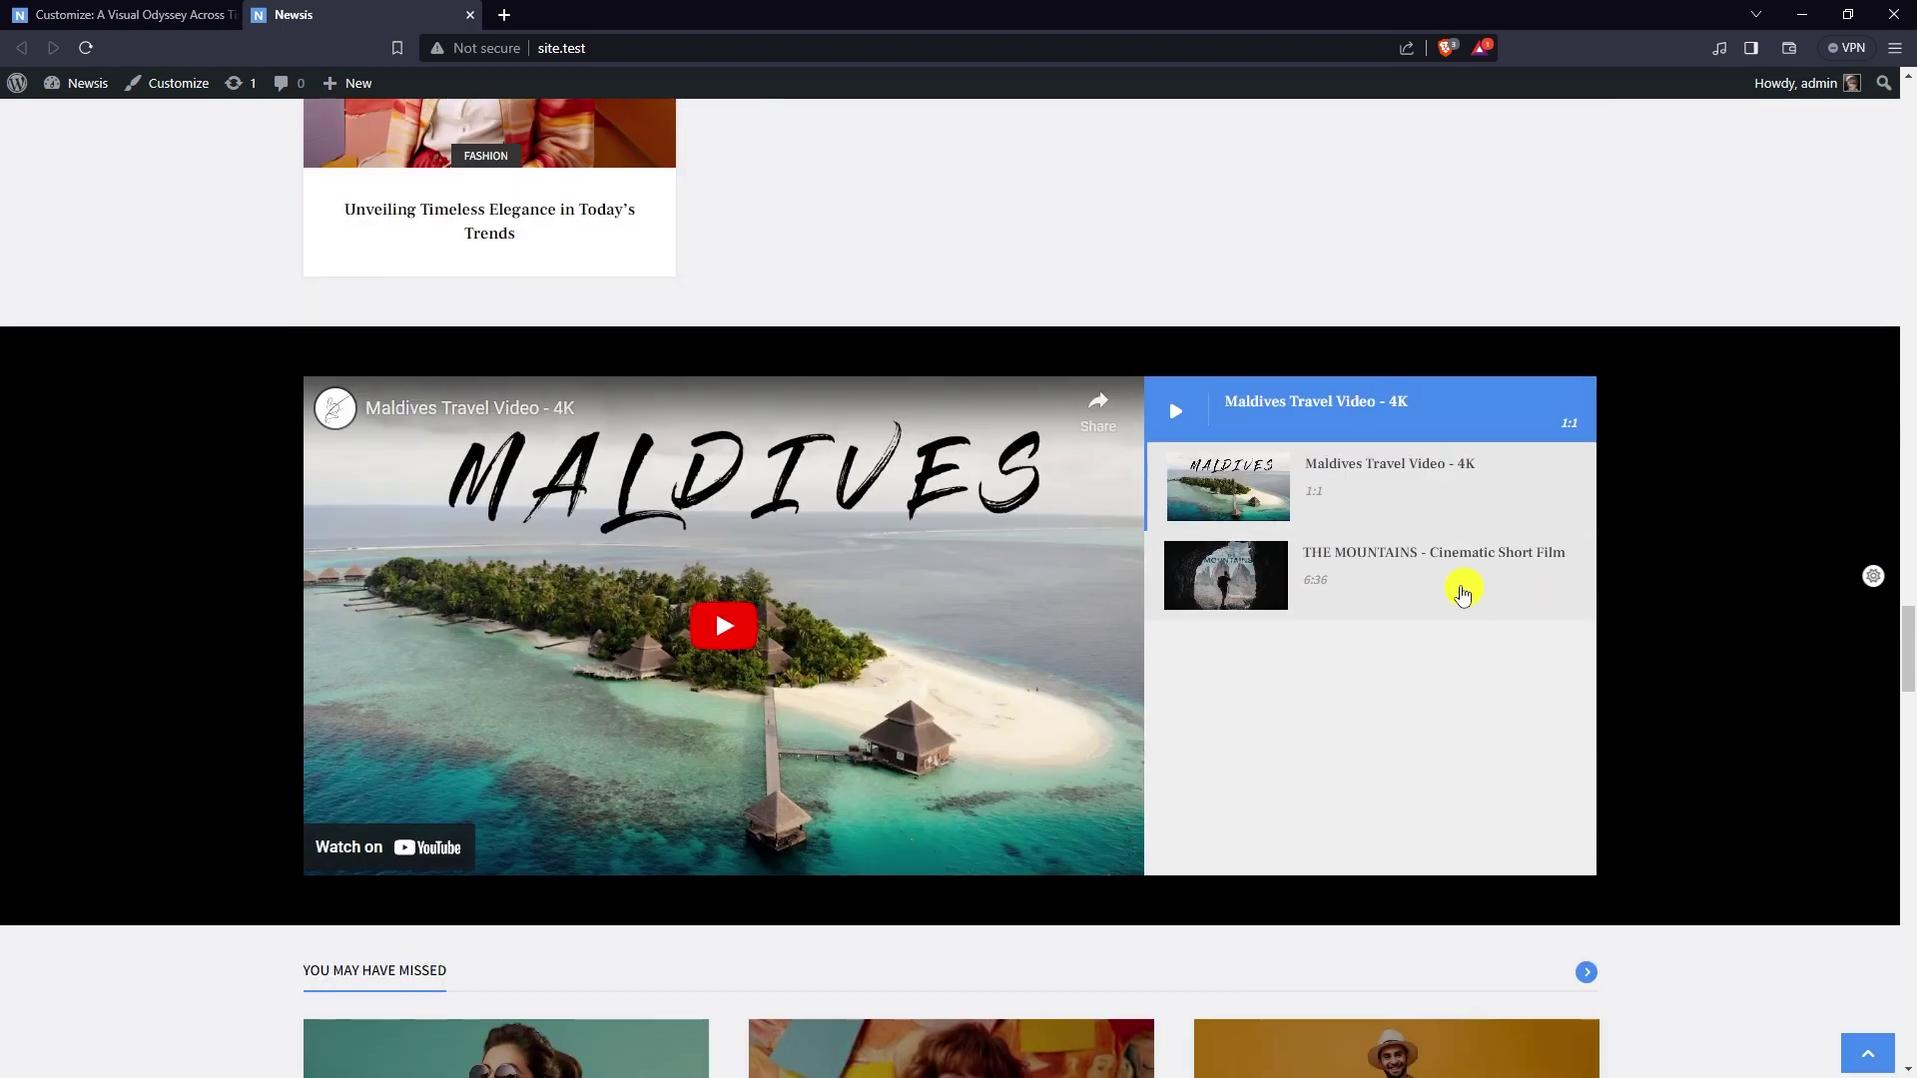
pyautogui.click(1450, 590)
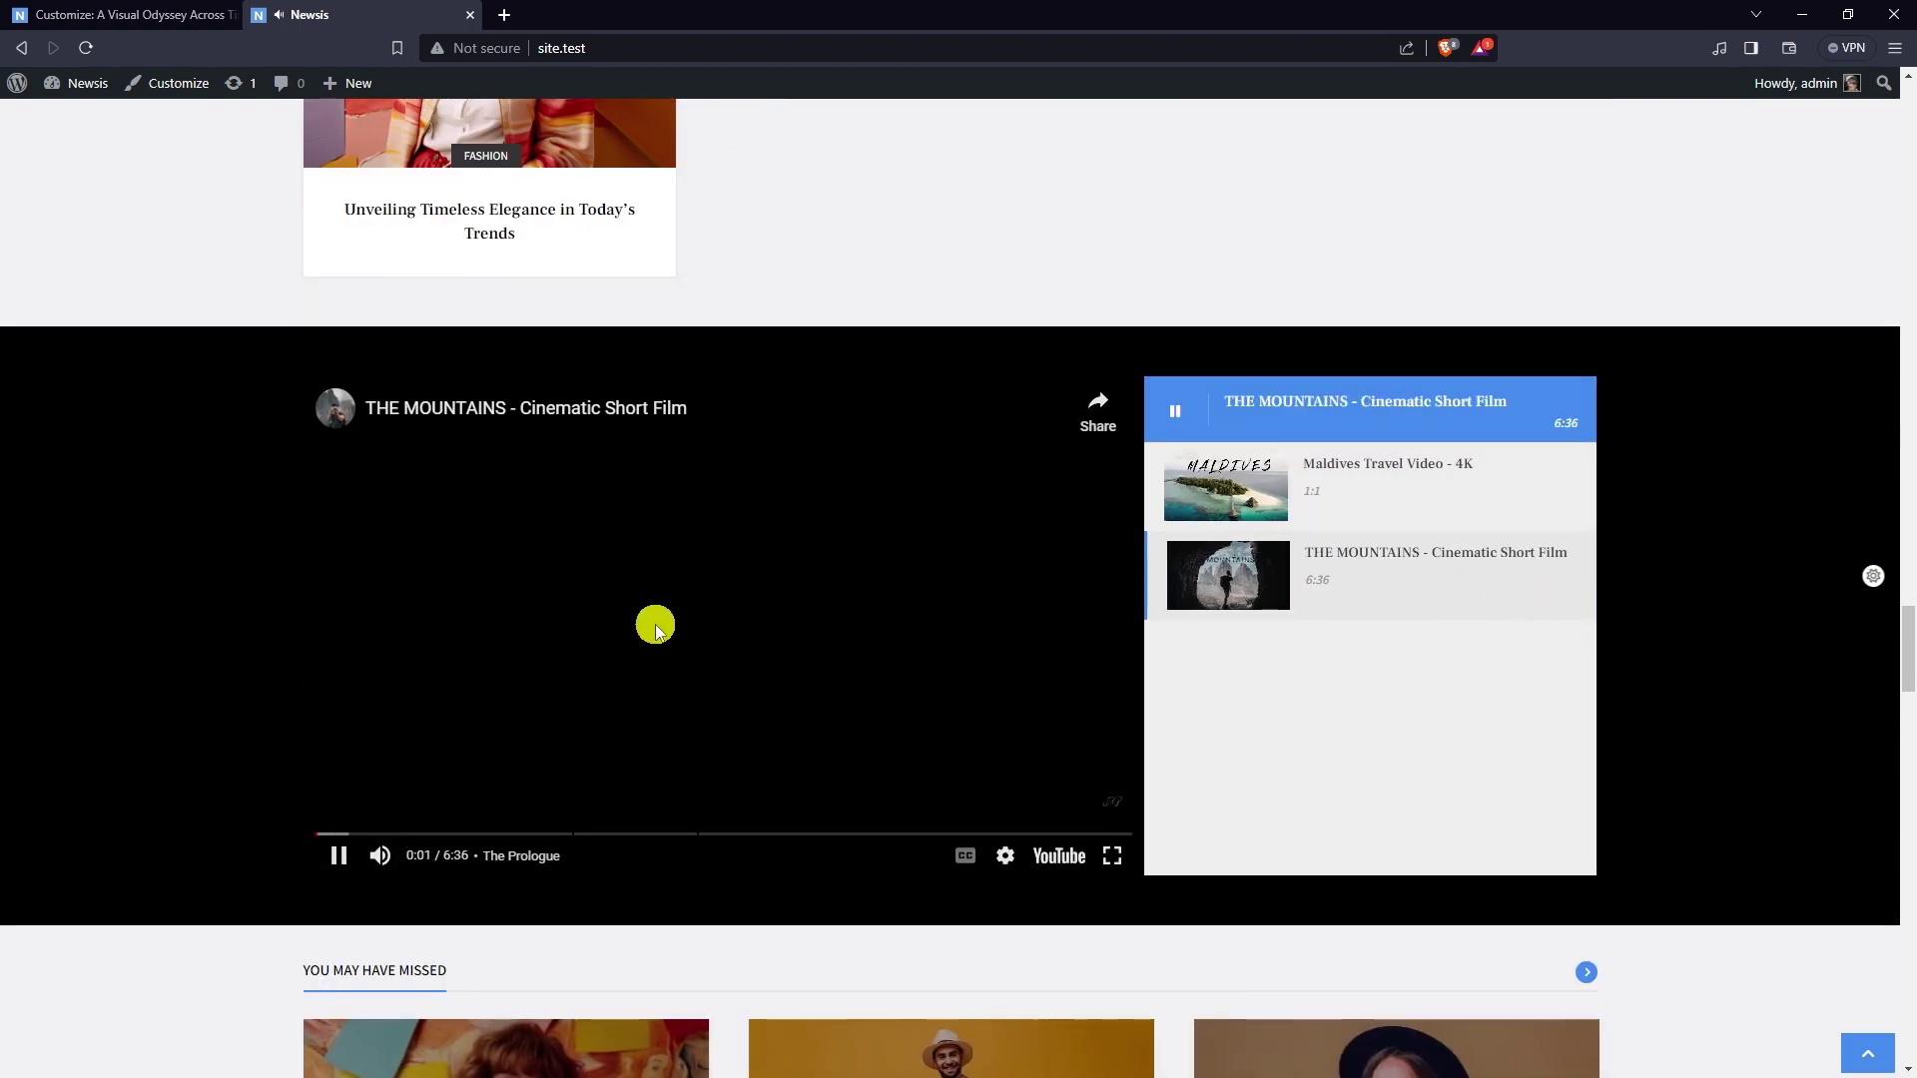
pyautogui.click(719, 625)
pyautogui.scroll(-7, 1595, 684)
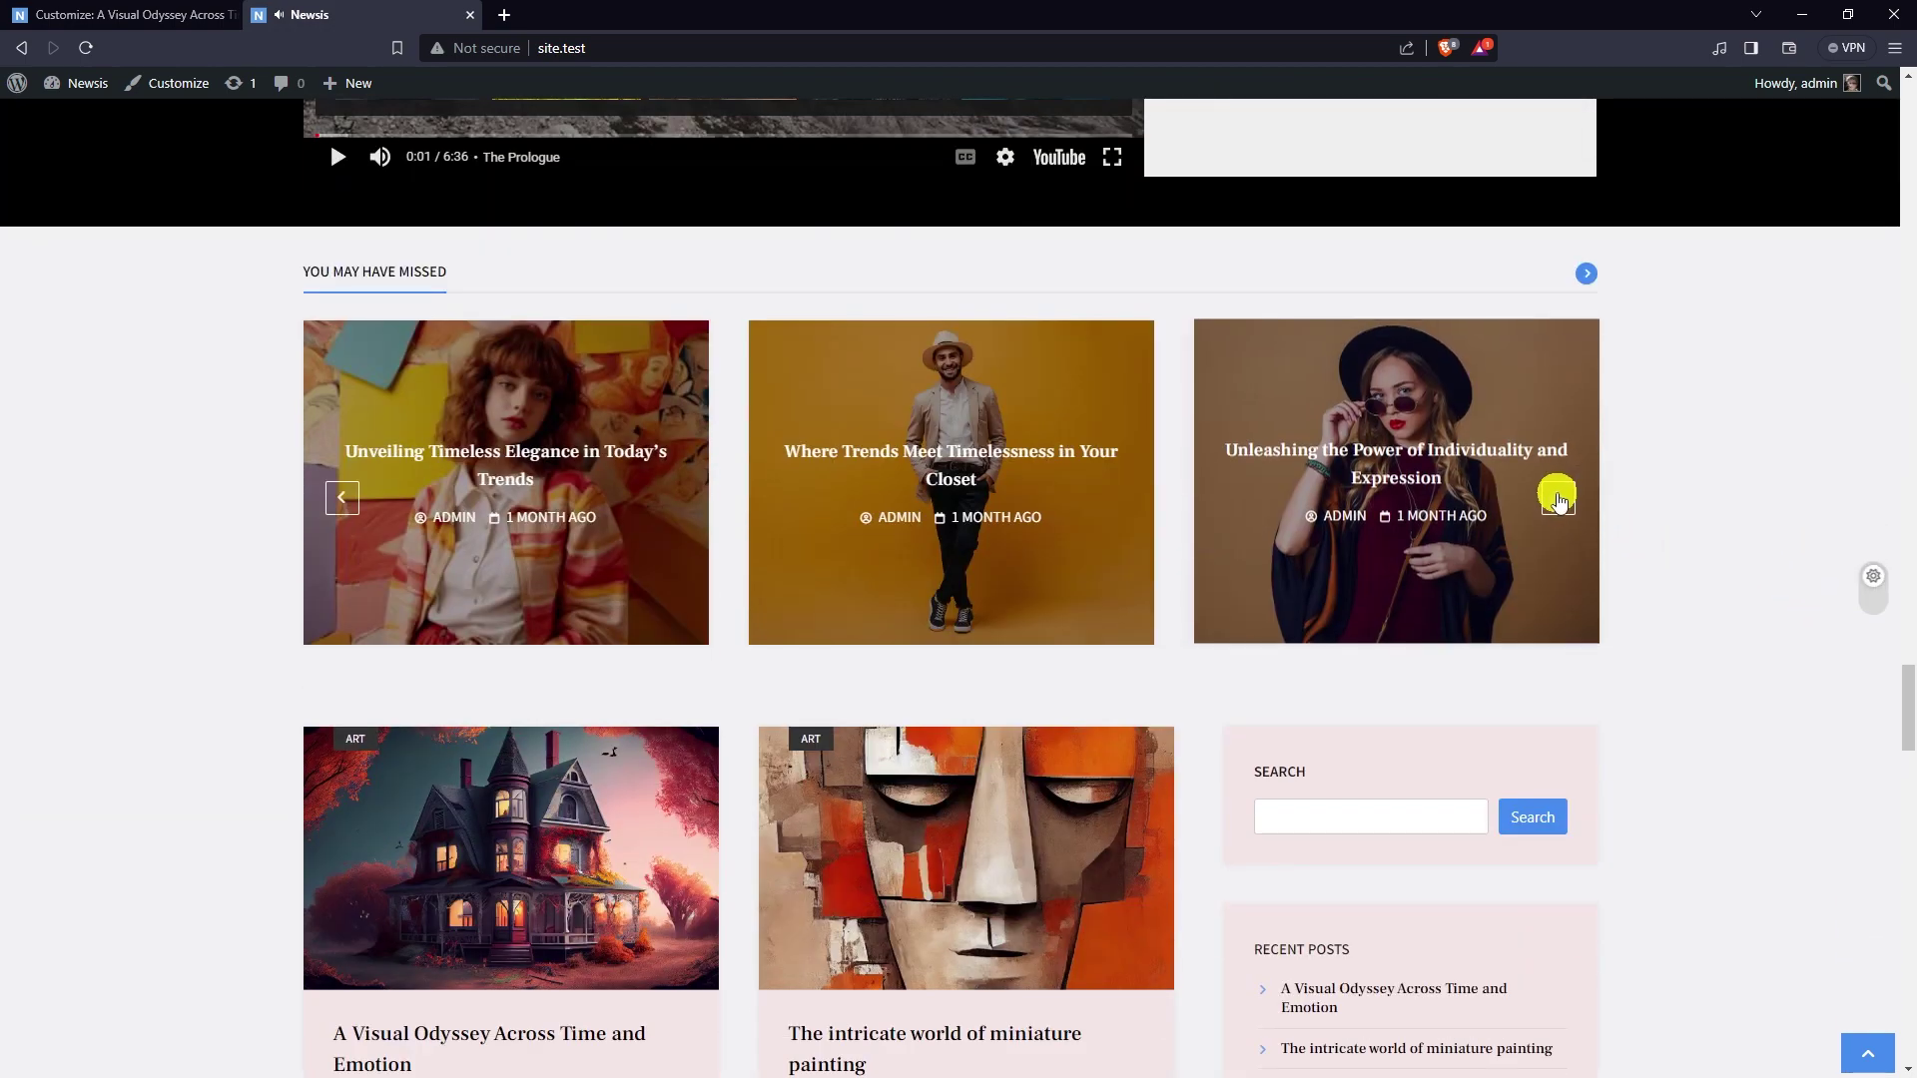
pyautogui.click(1558, 503)
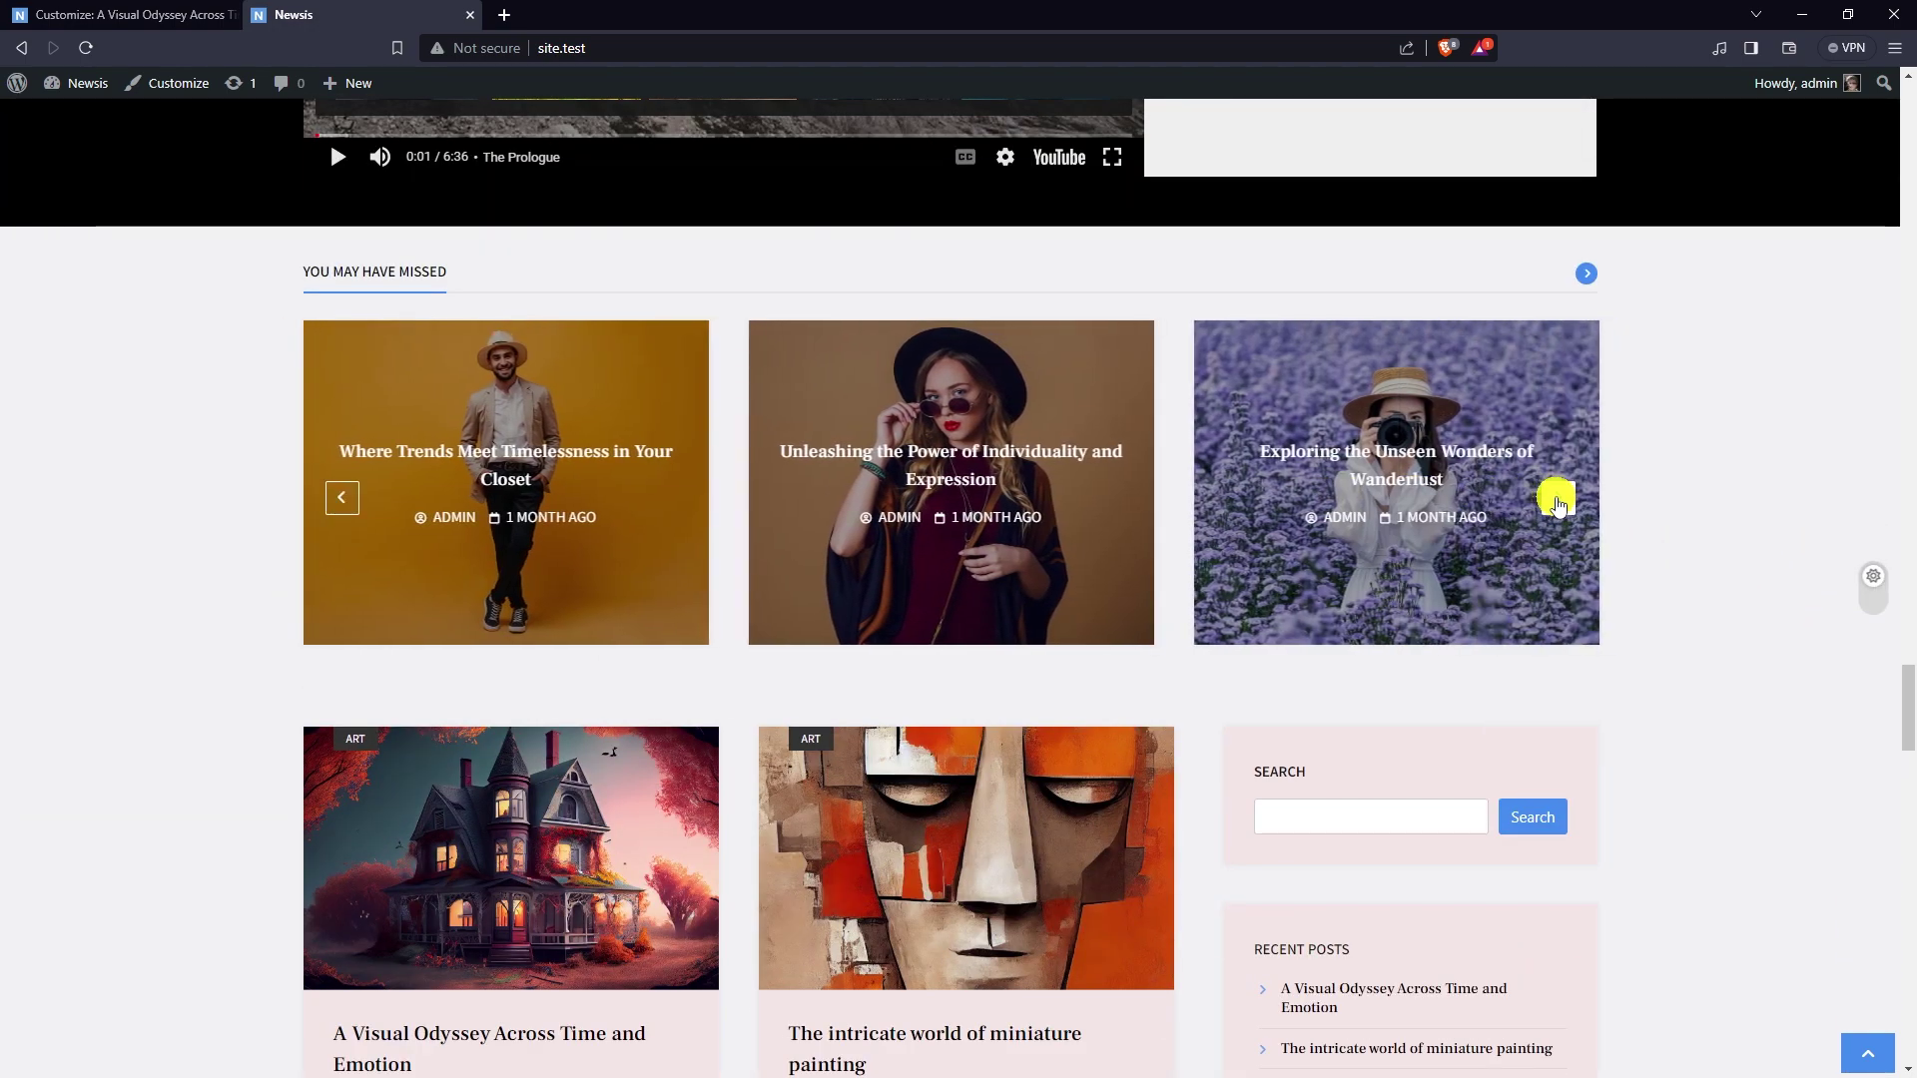
pyautogui.click(1558, 500)
pyautogui.scroll(-5, 1725, 509)
pyautogui.scroll(-12, 1735, 508)
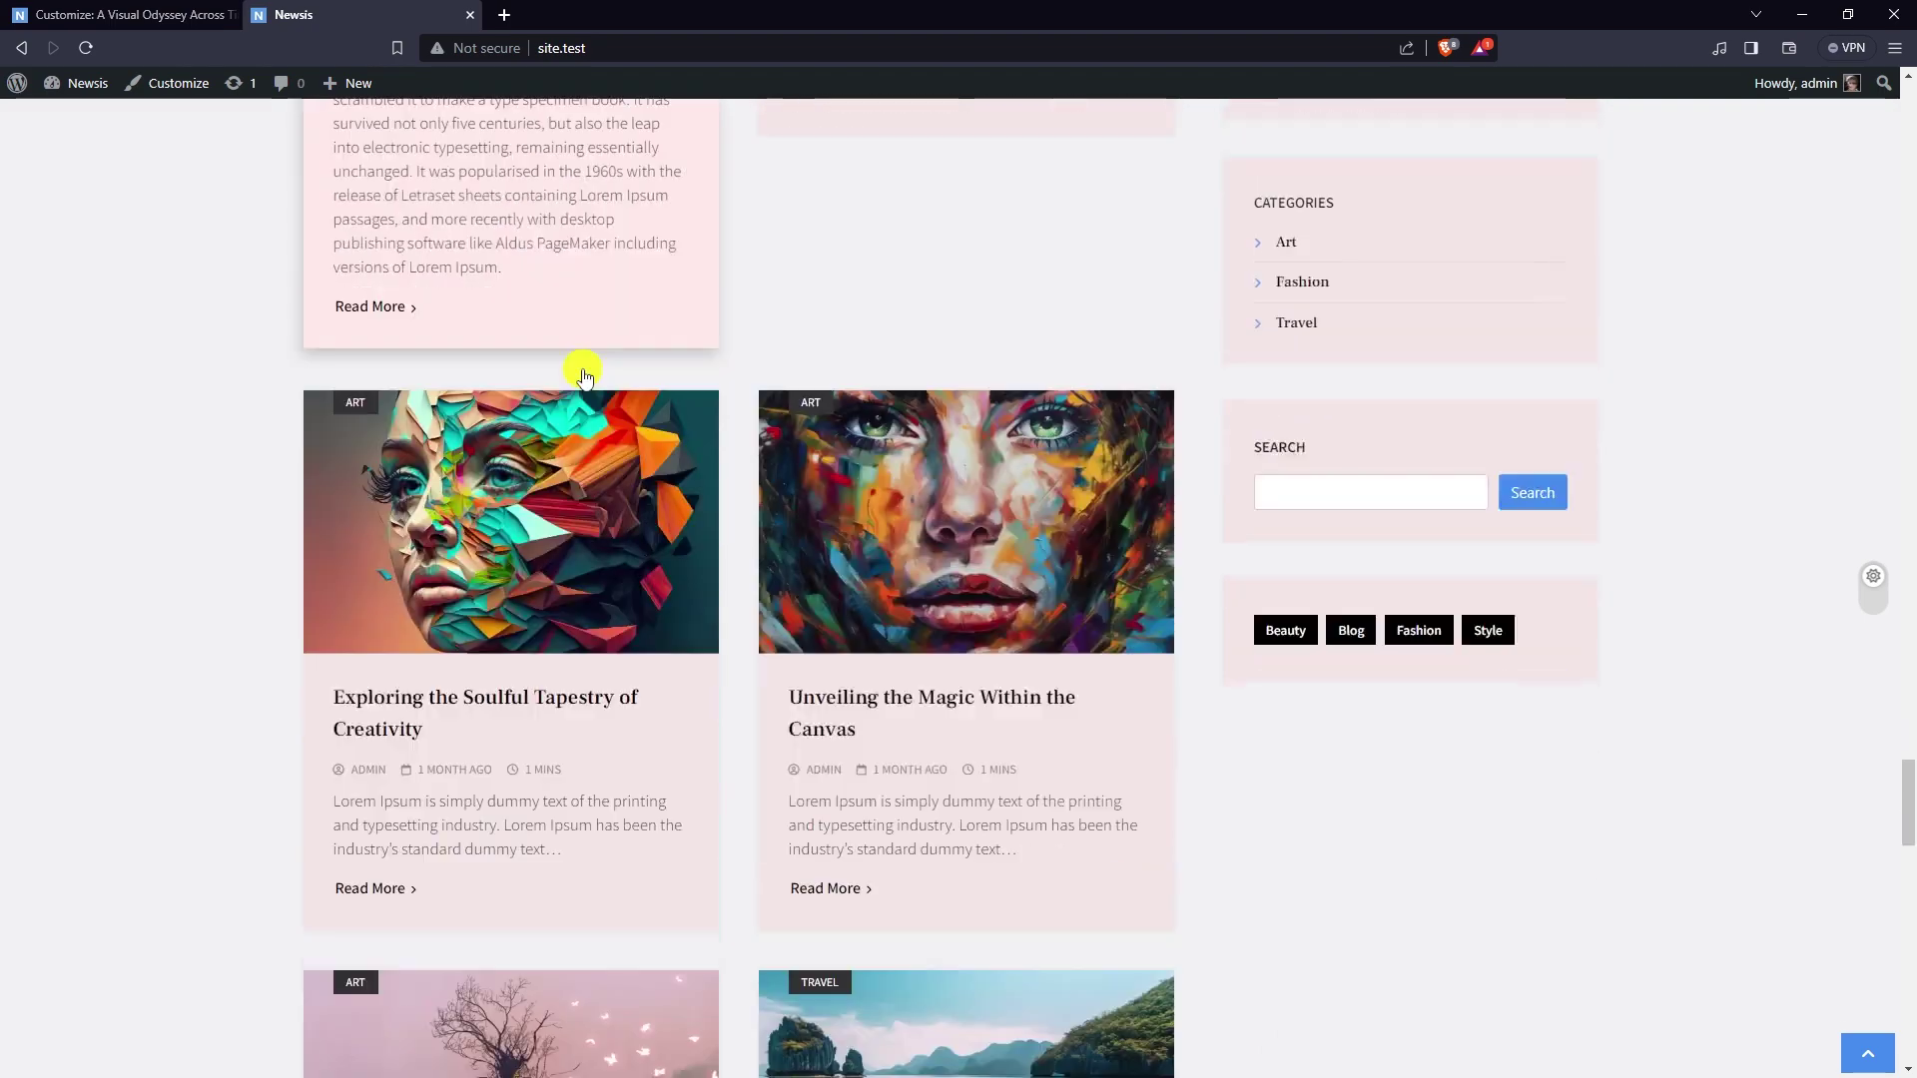
pyautogui.scroll(-20, 1366, 549)
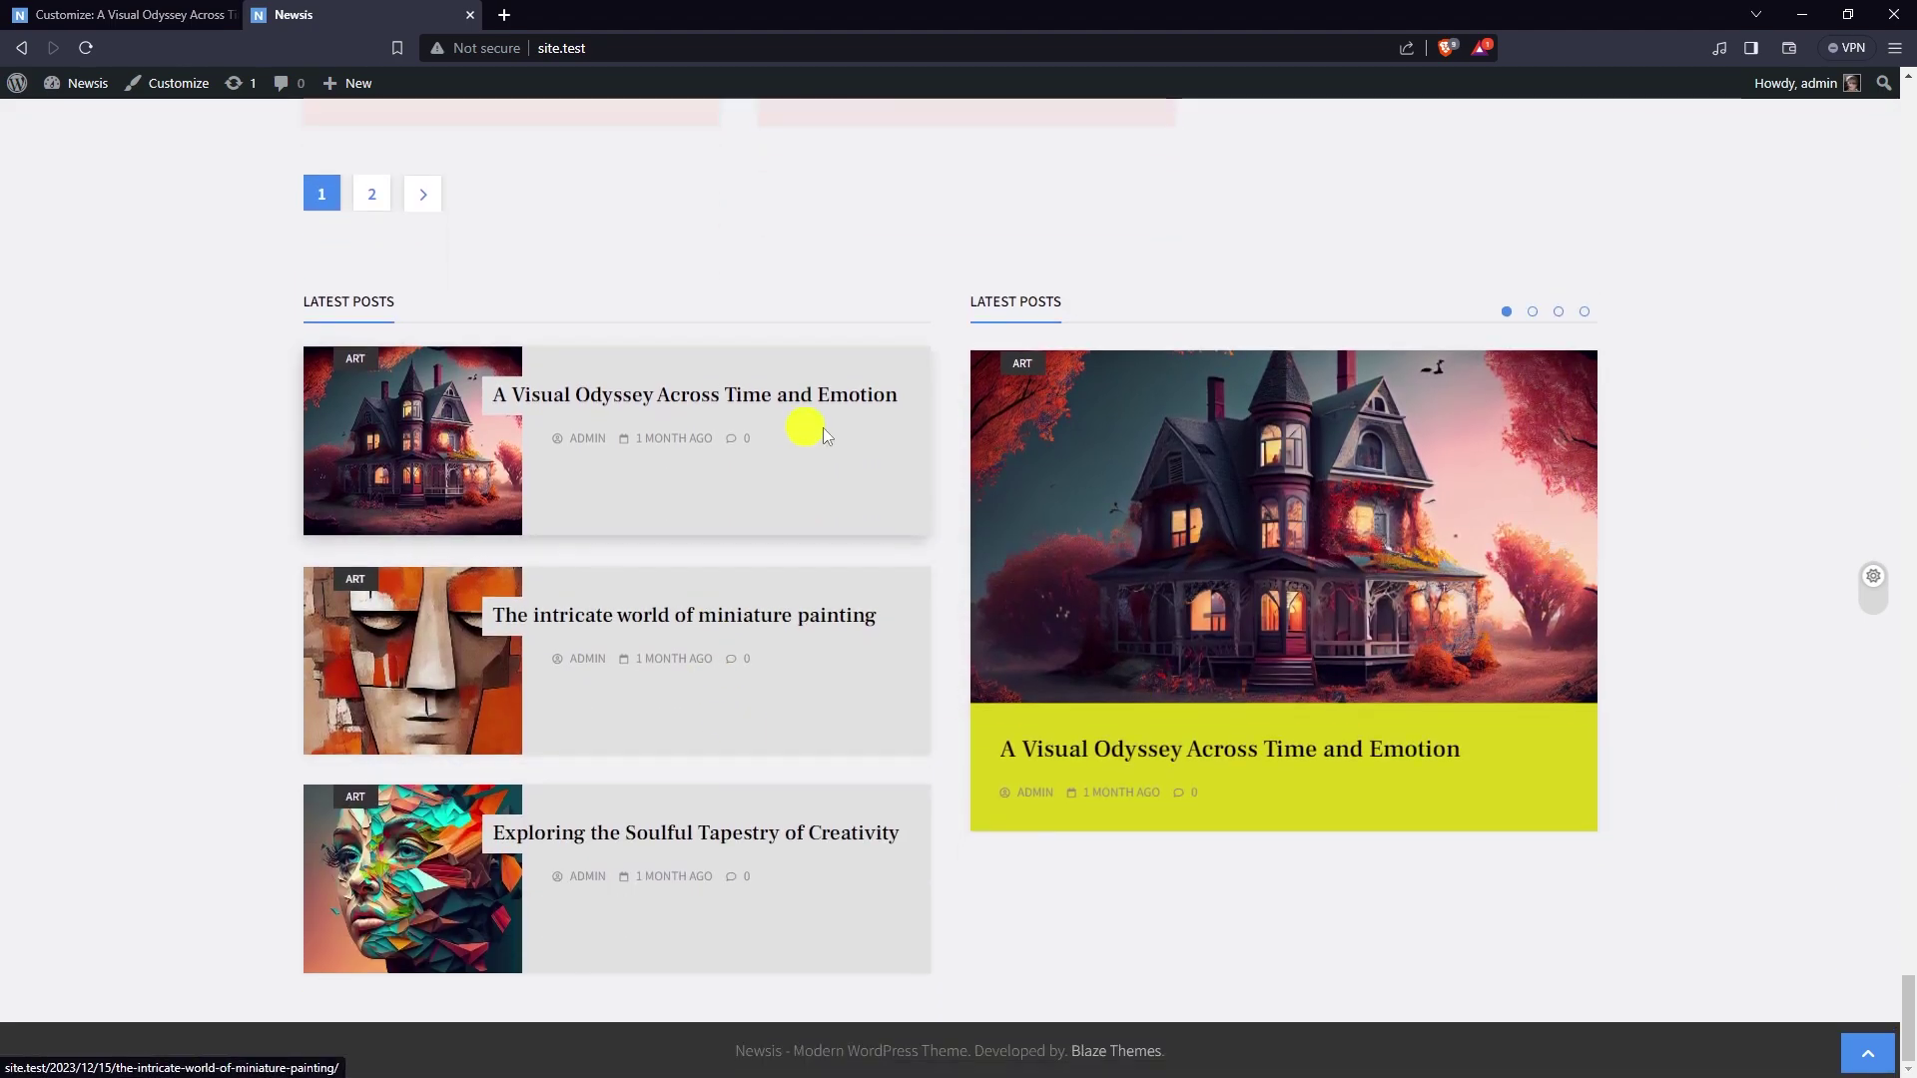
pyautogui.scroll(5, 1623, 697)
pyautogui.scroll(18, 1622, 697)
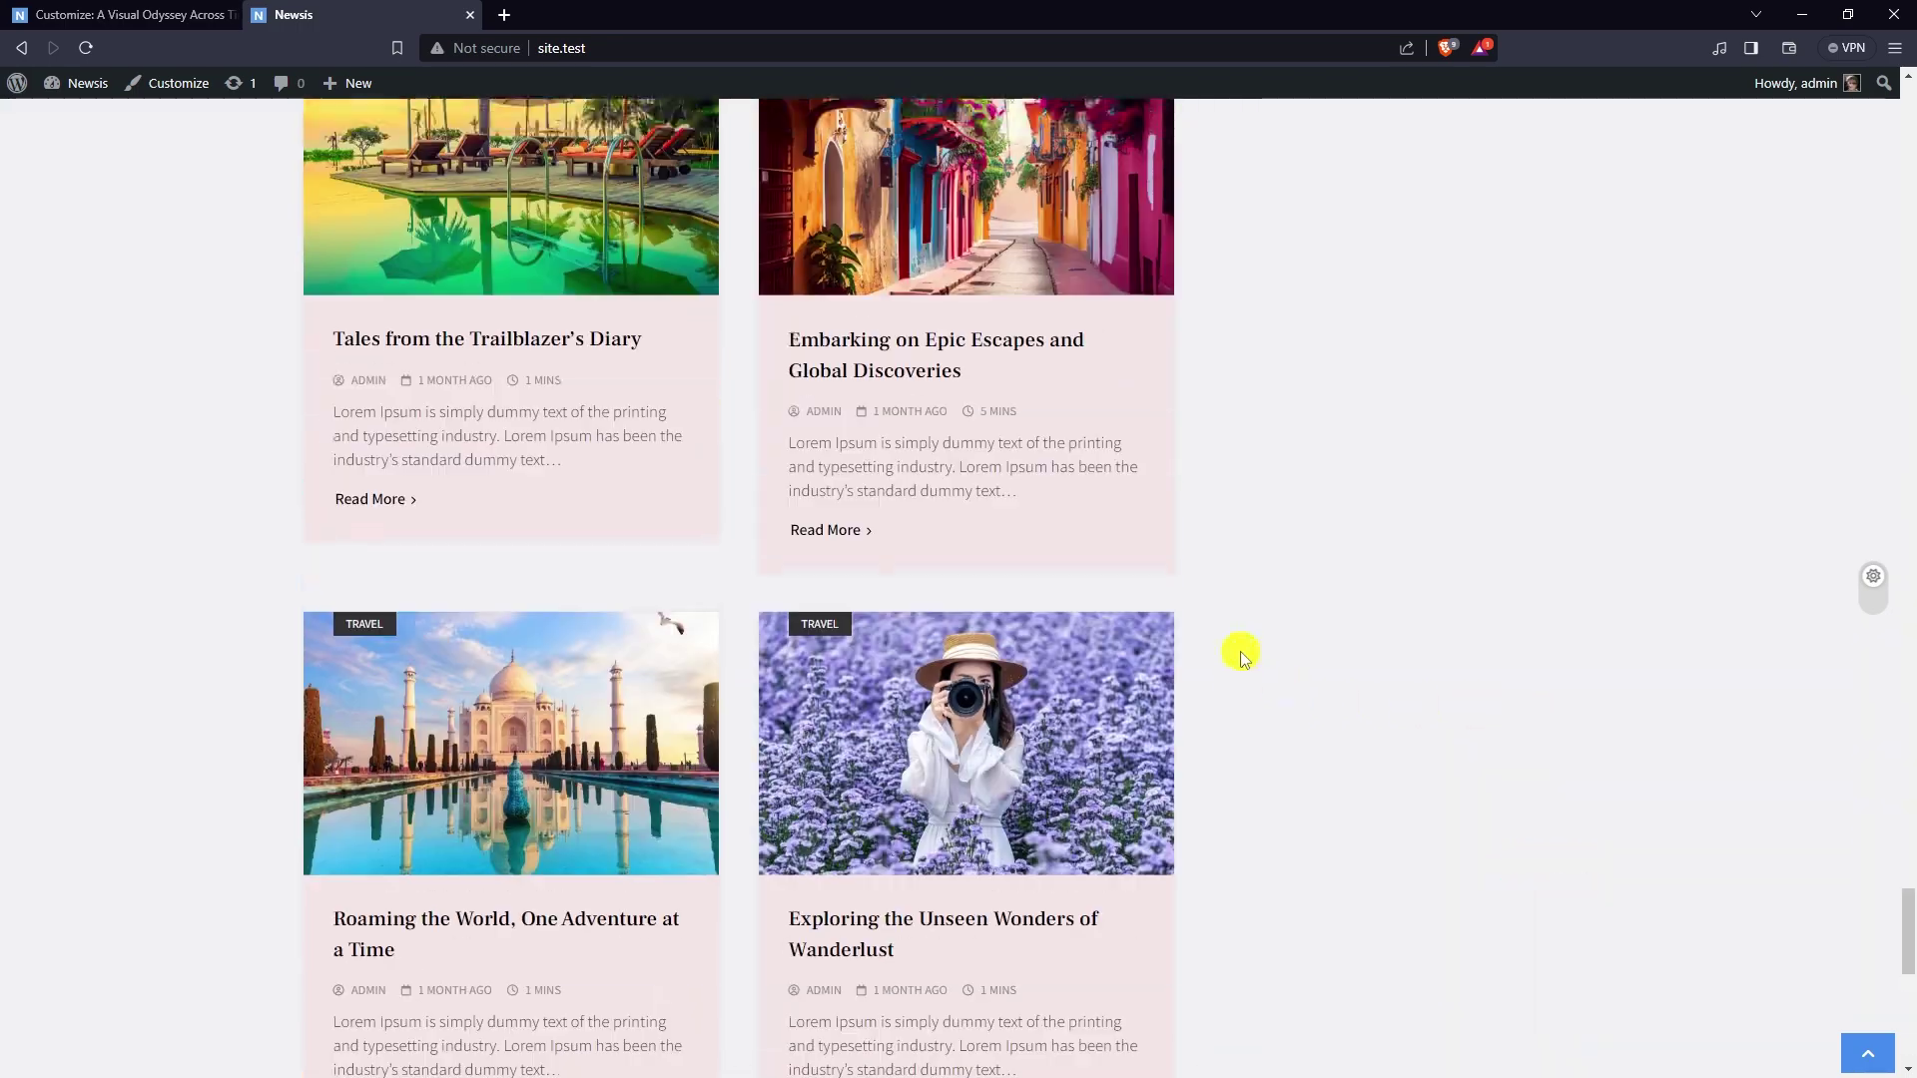
pyautogui.scroll(5, 1698, 717)
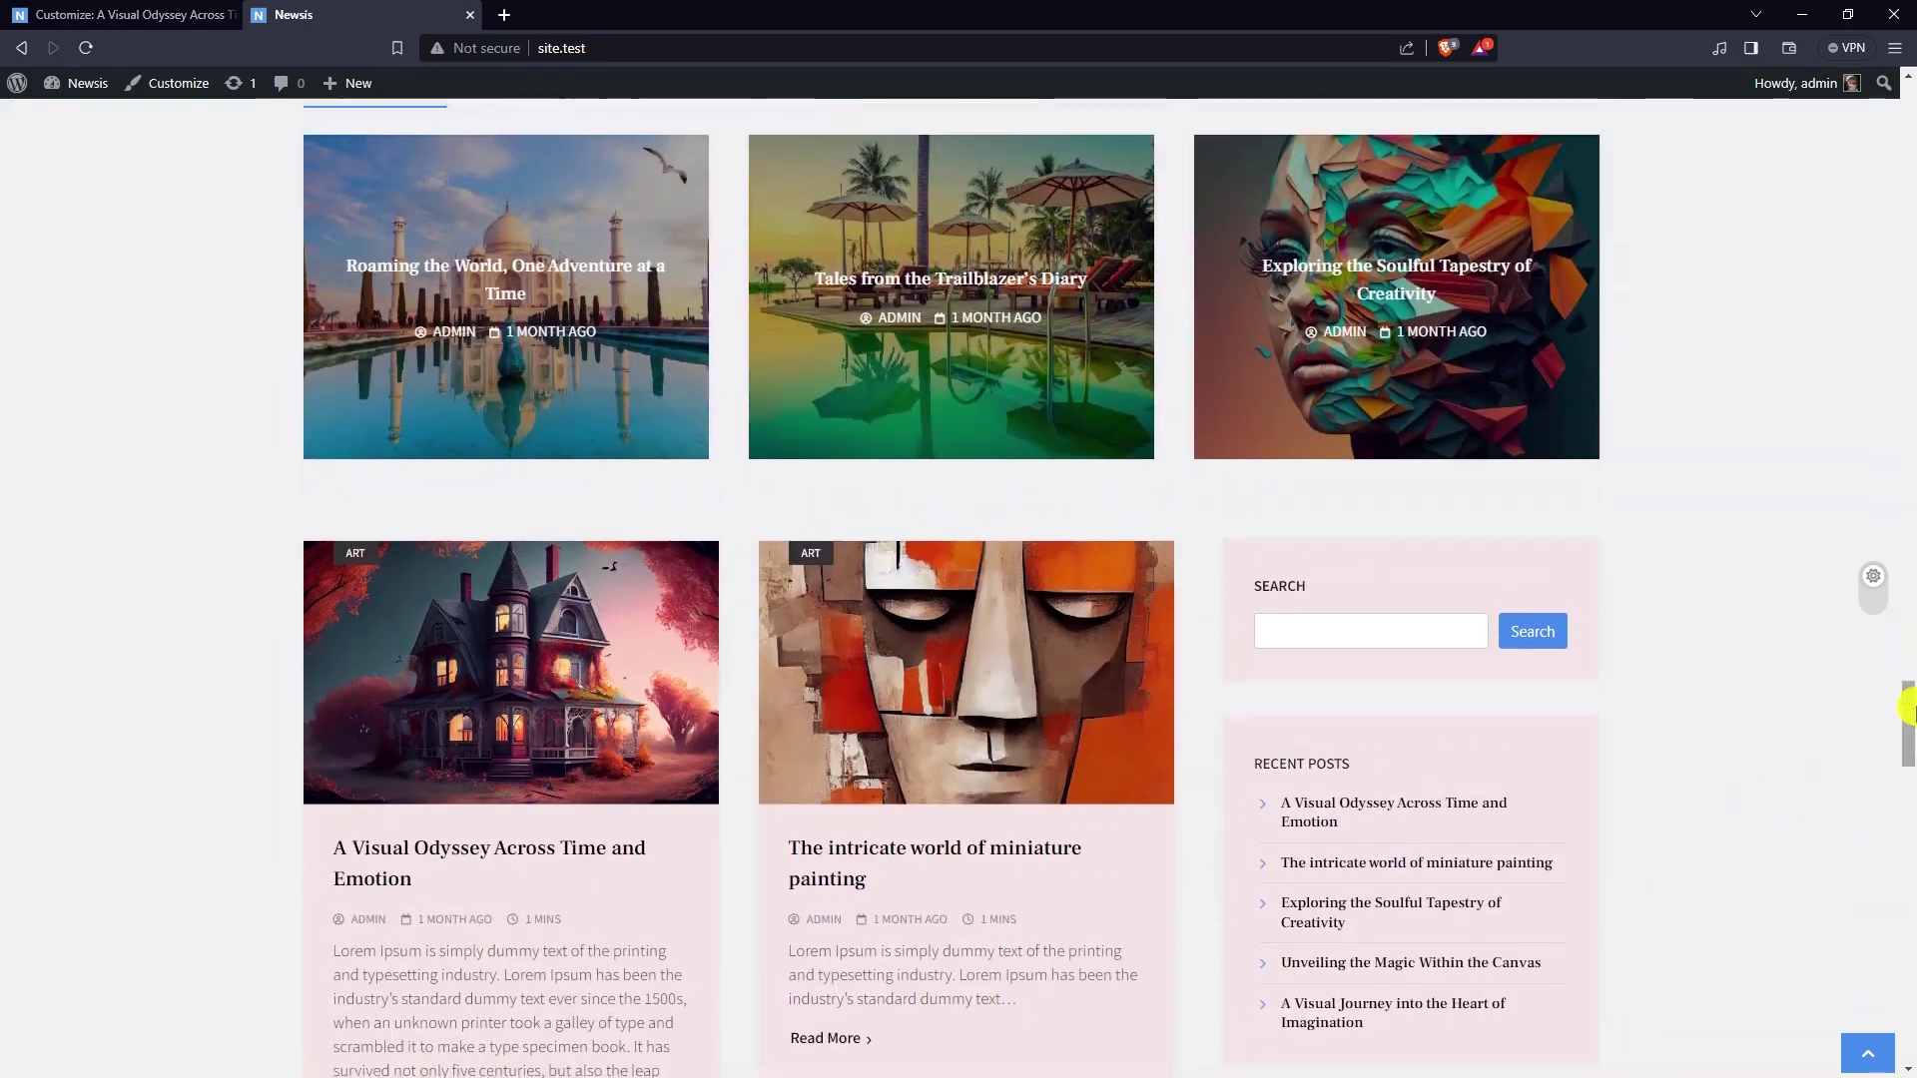
pyautogui.moveTo(1904, 706); pyautogui.dragTo(1907, 87)
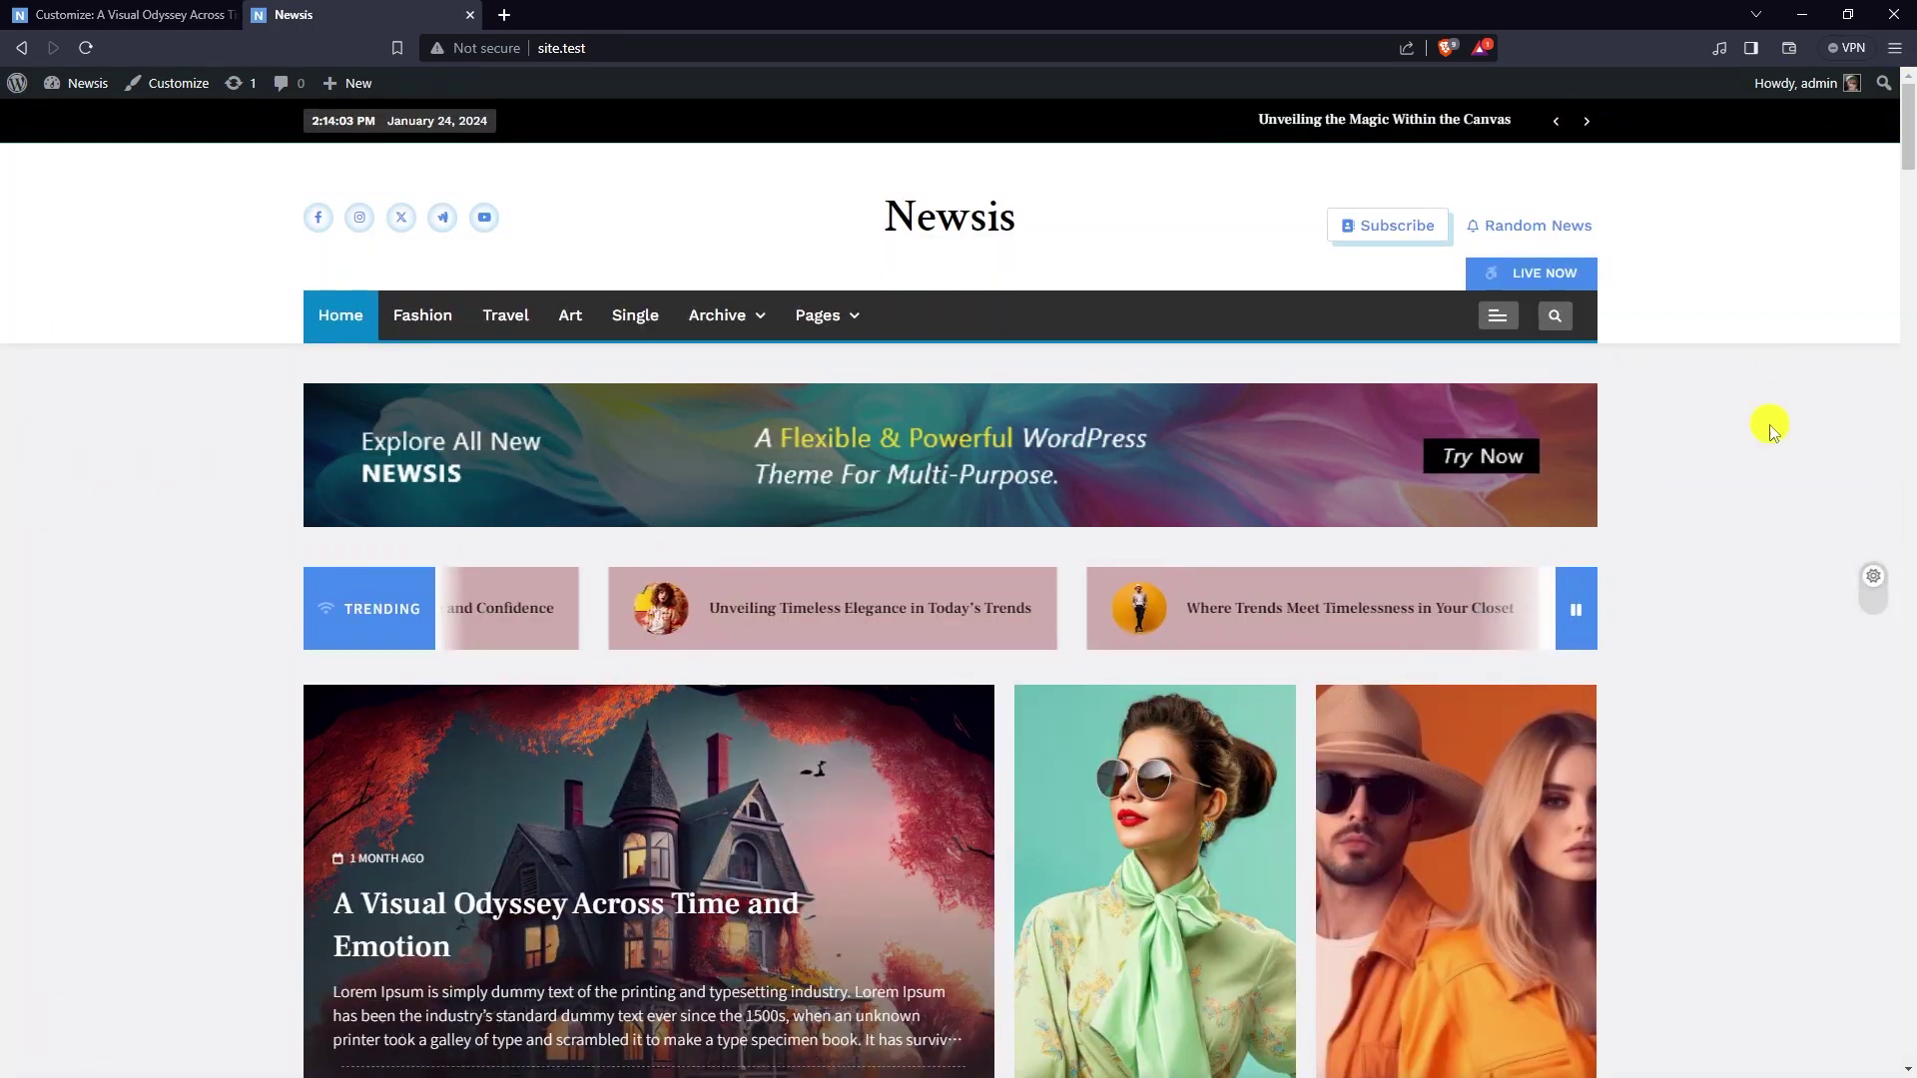